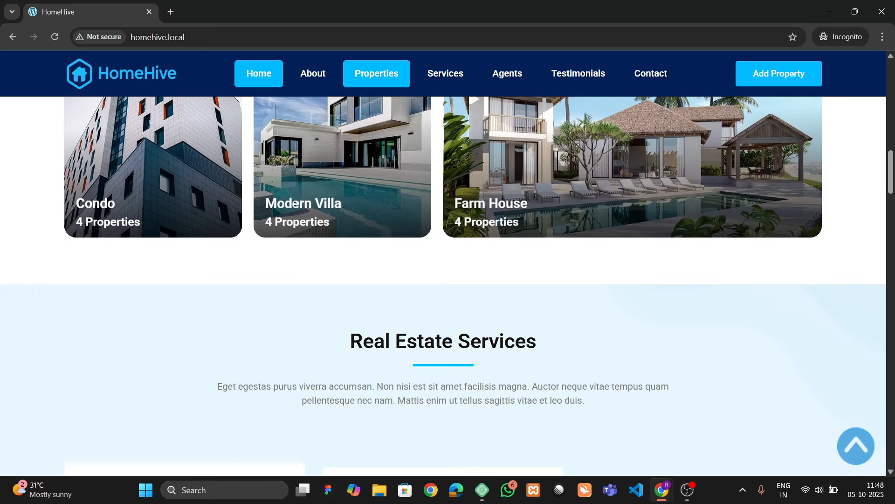
- Scroll the HomeHive homepage past the agents, testimonials and newsletter sections to the footer
{"action": "scroll", "coordinate": [295, 204], "scroll_direction": "down", "scroll_amount": 3}
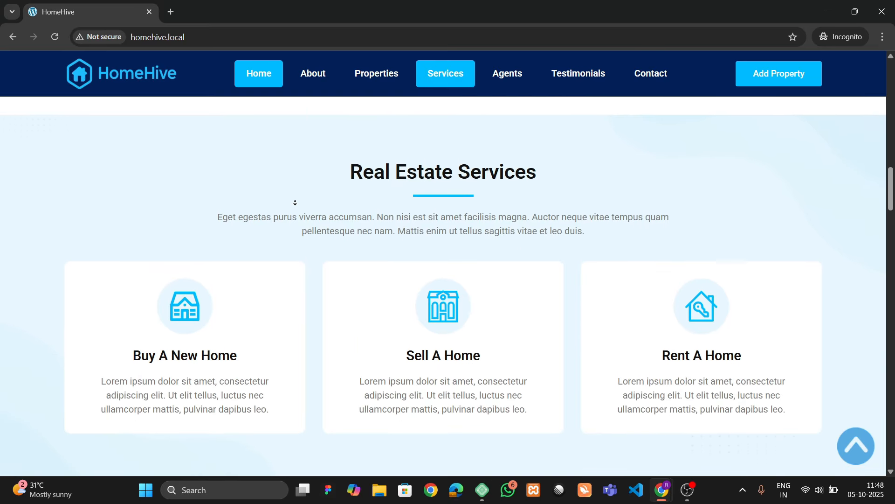
{"action": "scroll", "coordinate": [295, 203], "scroll_direction": "down", "scroll_amount": 3}
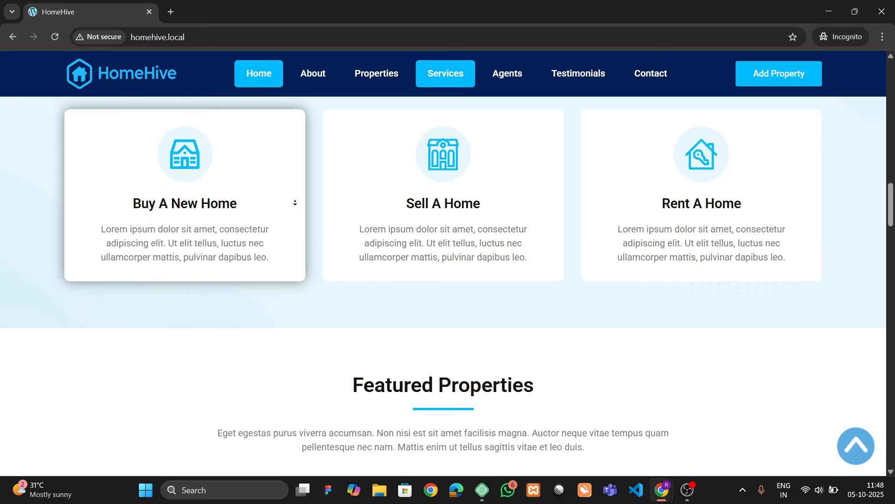
{"action": "scroll", "coordinate": [295, 203], "scroll_direction": "down", "scroll_amount": 3}
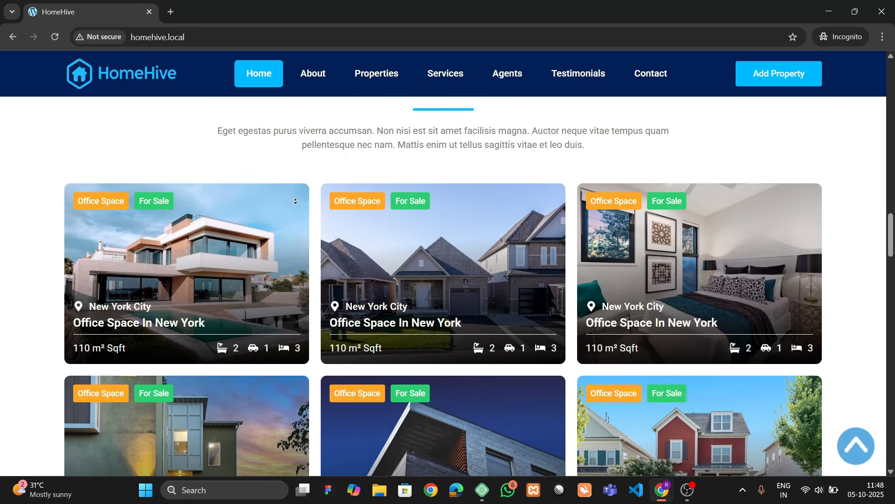
{"action": "scroll", "coordinate": [295, 202], "scroll_direction": "down", "scroll_amount": 3}
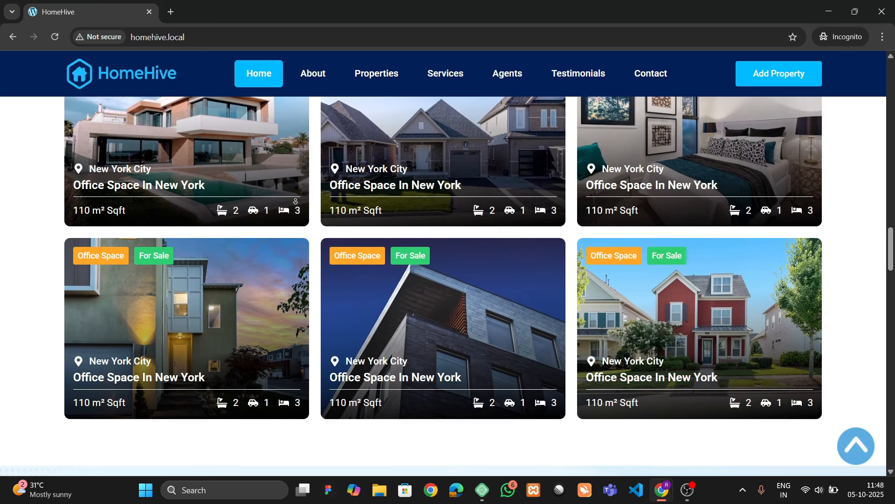
{"action": "scroll", "coordinate": [295, 202], "scroll_direction": "down", "scroll_amount": 3}
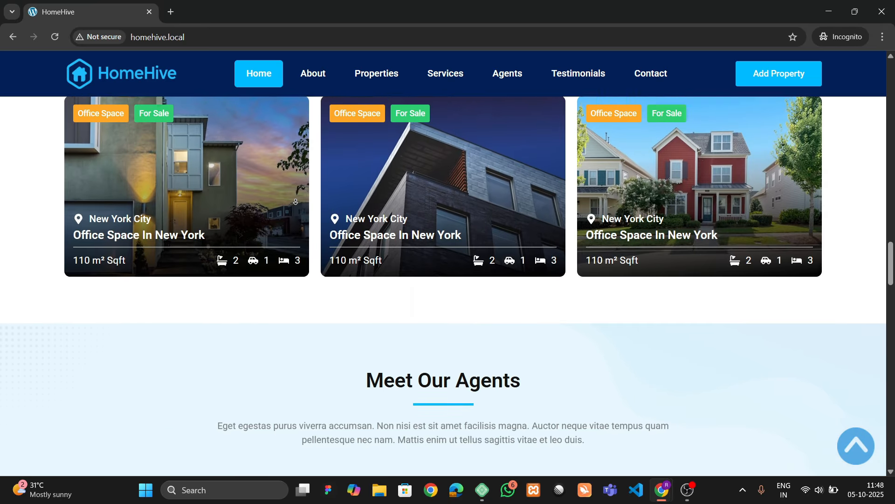
{"action": "scroll", "coordinate": [296, 202], "scroll_direction": "down", "scroll_amount": 3}
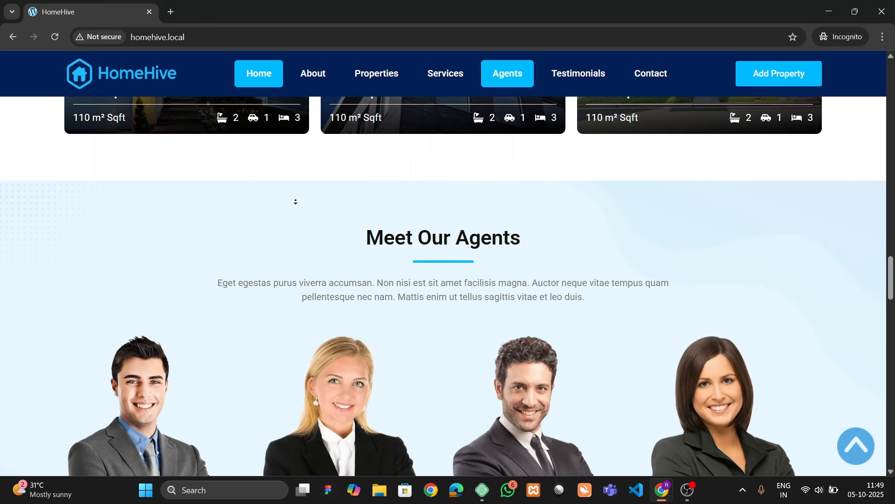
{"action": "scroll", "coordinate": [295, 202], "scroll_direction": "down", "scroll_amount": 1}
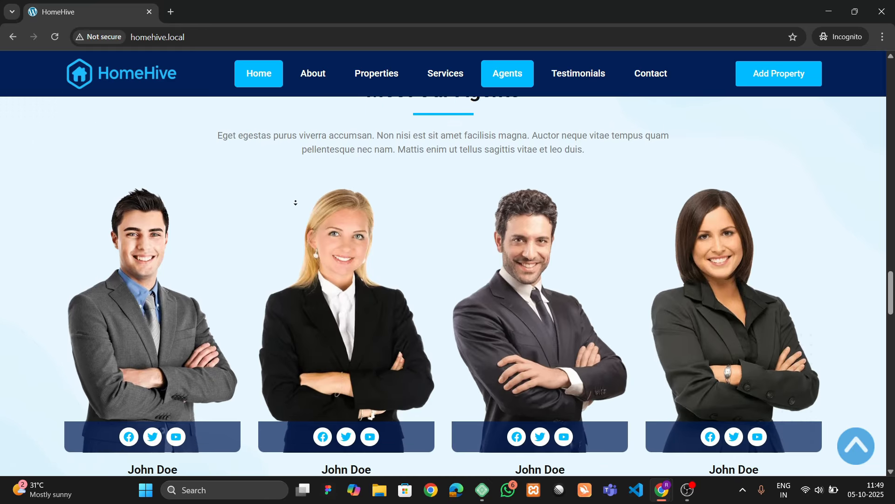
{"action": "scroll", "coordinate": [295, 203], "scroll_direction": "down", "scroll_amount": 3}
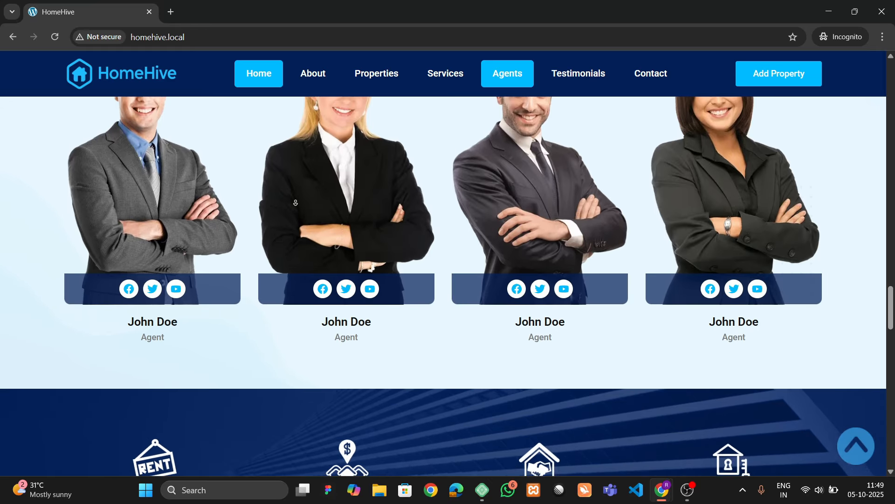
{"action": "scroll", "coordinate": [295, 202], "scroll_direction": "down", "scroll_amount": 3}
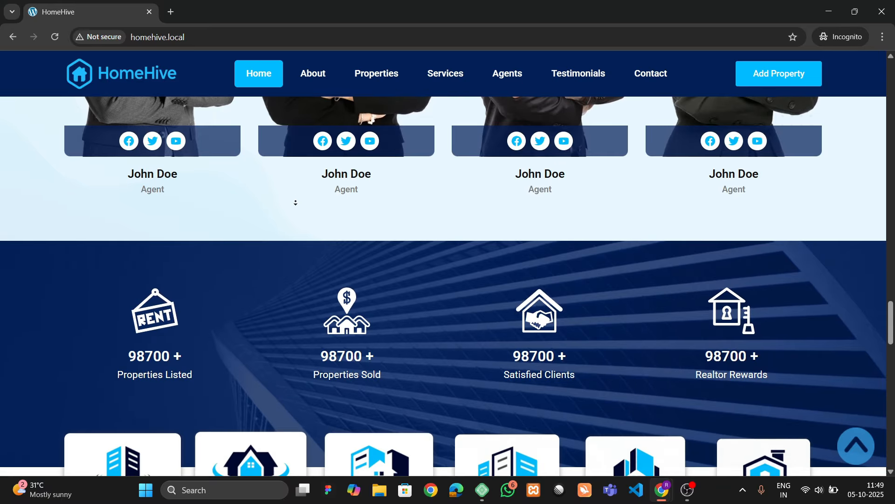
{"action": "scroll", "coordinate": [296, 202], "scroll_direction": "down", "scroll_amount": 3}
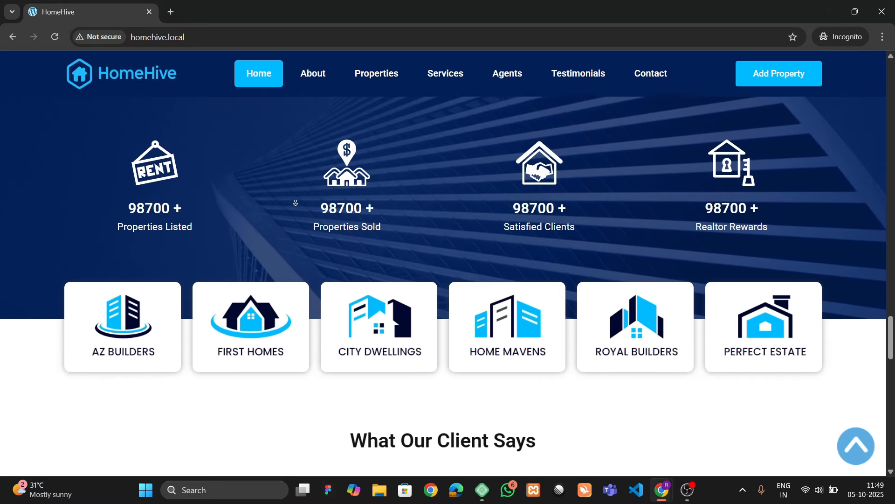
{"action": "scroll", "coordinate": [295, 202], "scroll_direction": "down", "scroll_amount": 3}
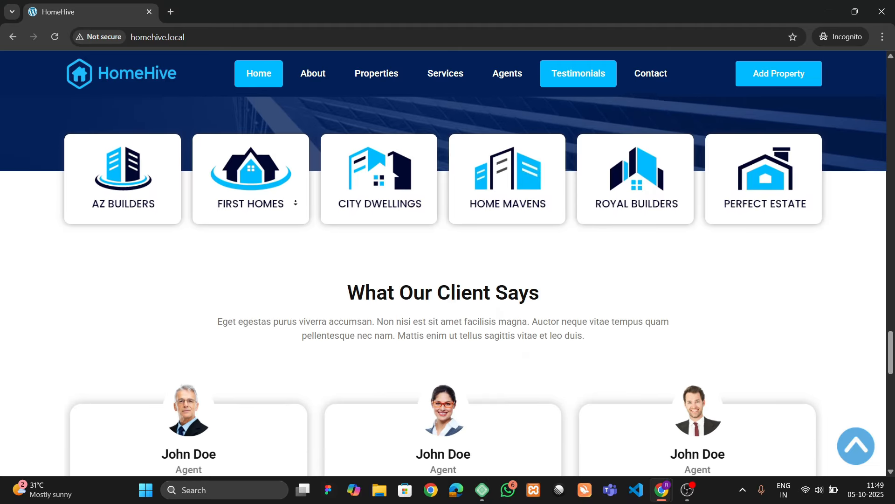
{"action": "scroll", "coordinate": [296, 202], "scroll_direction": "down", "scroll_amount": 3}
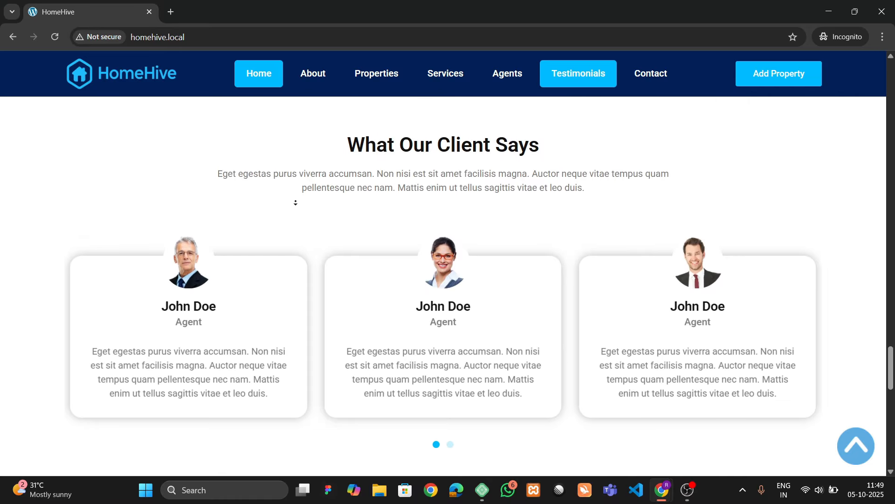
{"action": "scroll", "coordinate": [295, 203], "scroll_direction": "down", "scroll_amount": 3}
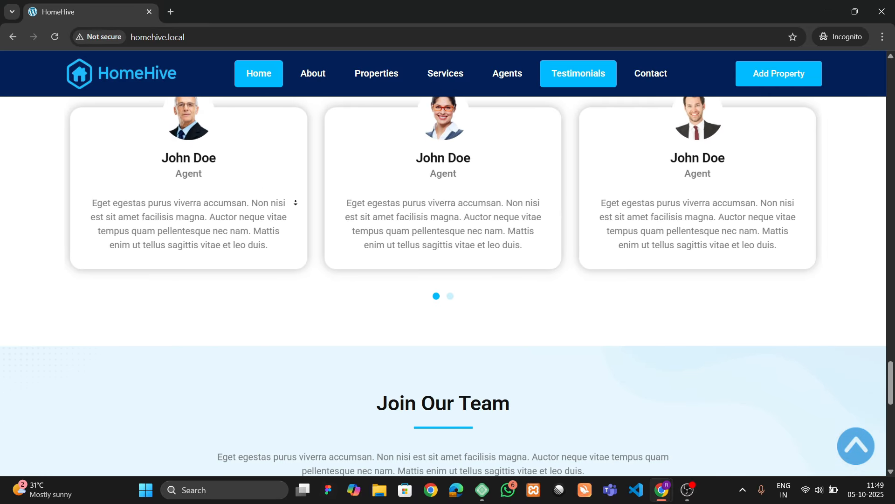
{"action": "scroll", "coordinate": [296, 202], "scroll_direction": "down", "scroll_amount": 3}
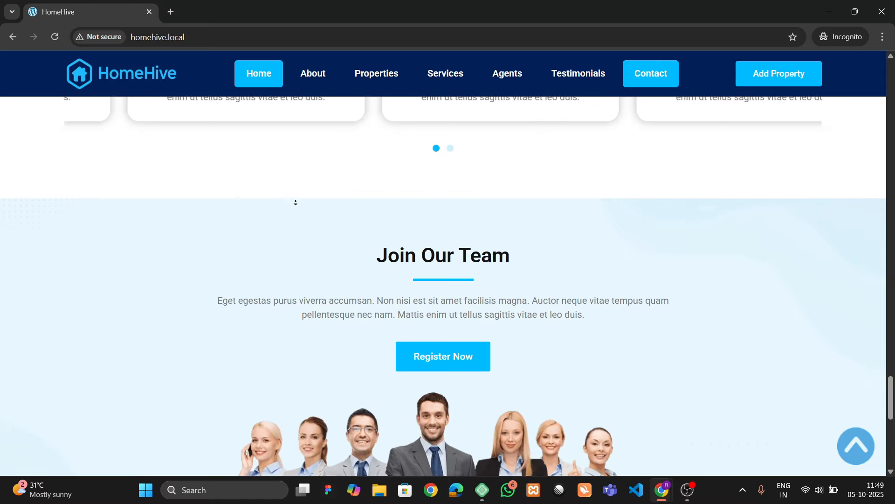
{"action": "scroll", "coordinate": [296, 203], "scroll_direction": "down", "scroll_amount": 3}
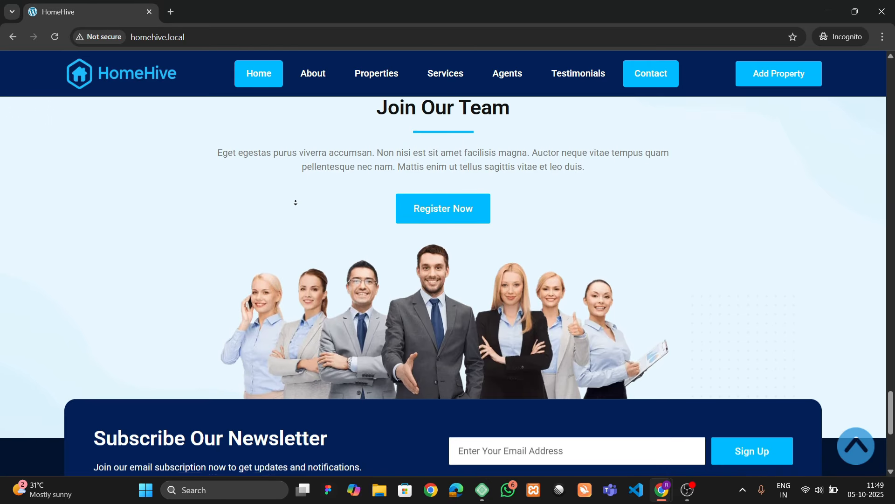
{"action": "scroll", "coordinate": [296, 202], "scroll_direction": "down", "scroll_amount": 3}
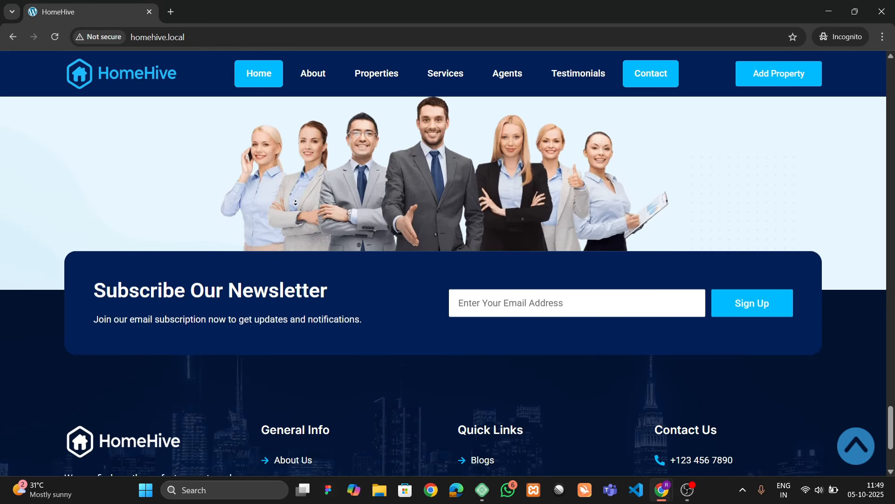
{"action": "scroll", "coordinate": [295, 203], "scroll_direction": "down", "scroll_amount": 3}
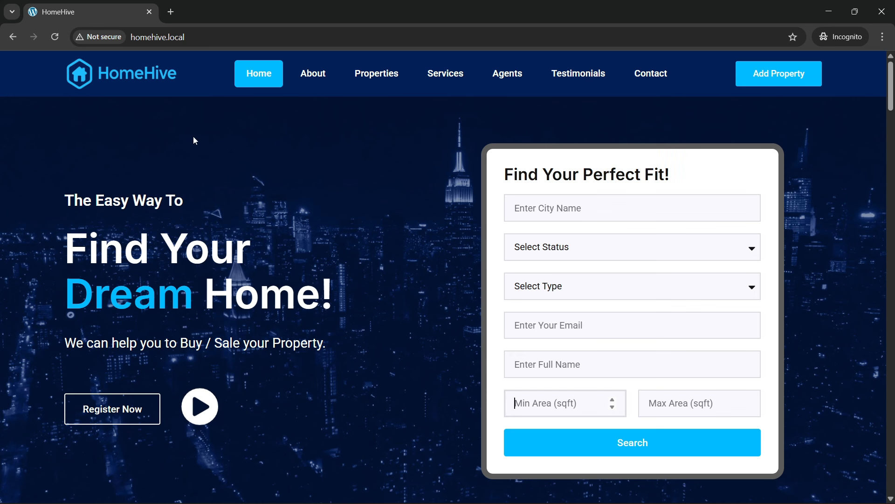
{"action": "left_click", "coordinate": [192, 45]}
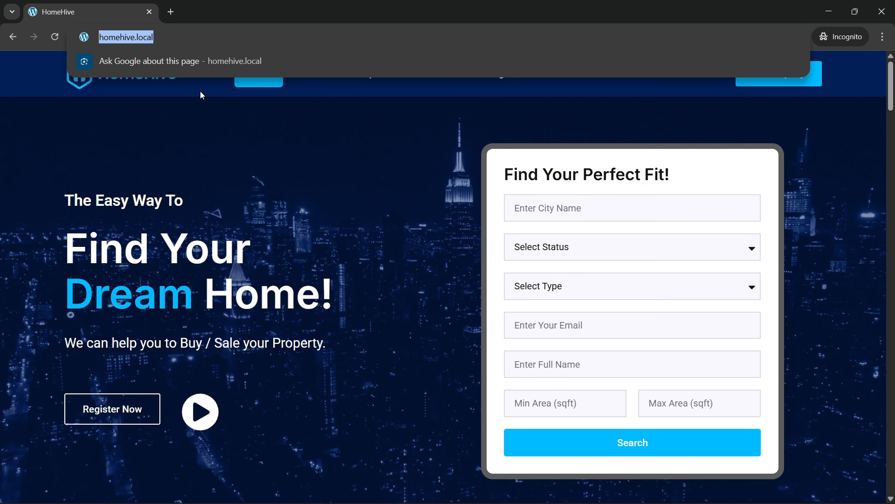
{"action": "key", "text": "Return"}
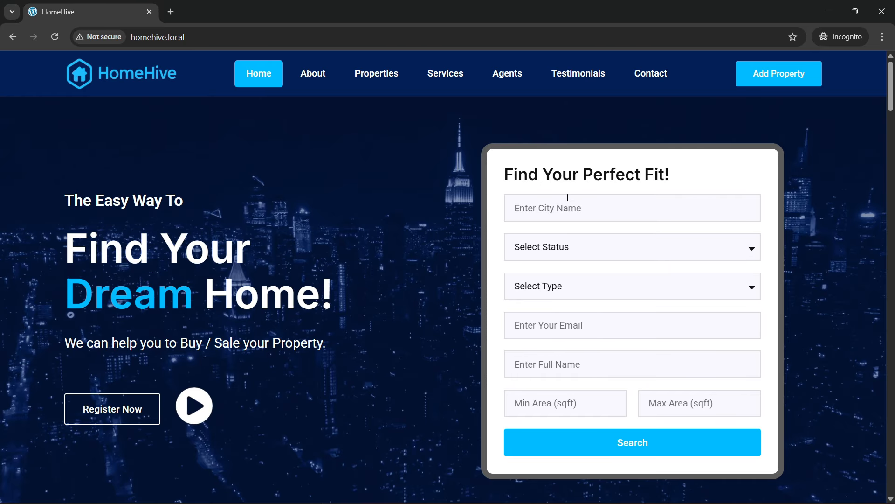
{"action": "left_click", "coordinate": [556, 209]}
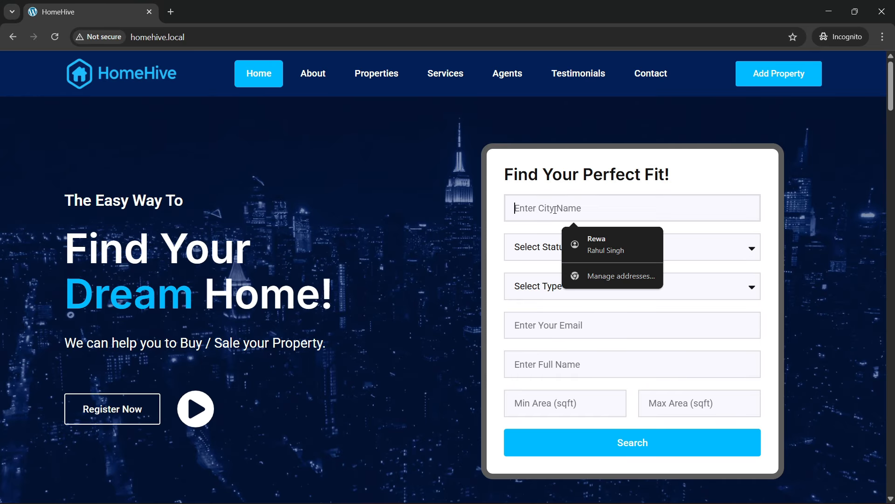
{"action": "left_click", "coordinate": [498, 244]}
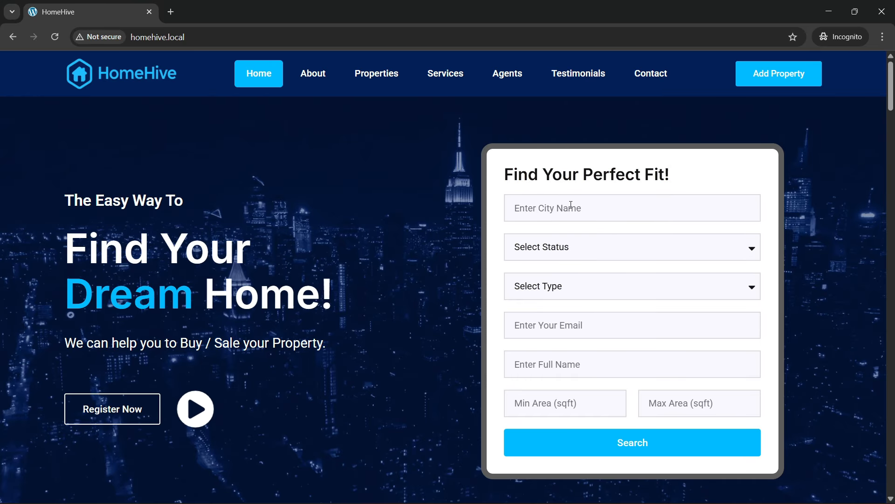
{"action": "left_click", "coordinate": [564, 245]}
{"action": "left_click", "coordinate": [564, 244]}
{"action": "left_click", "coordinate": [565, 245]}
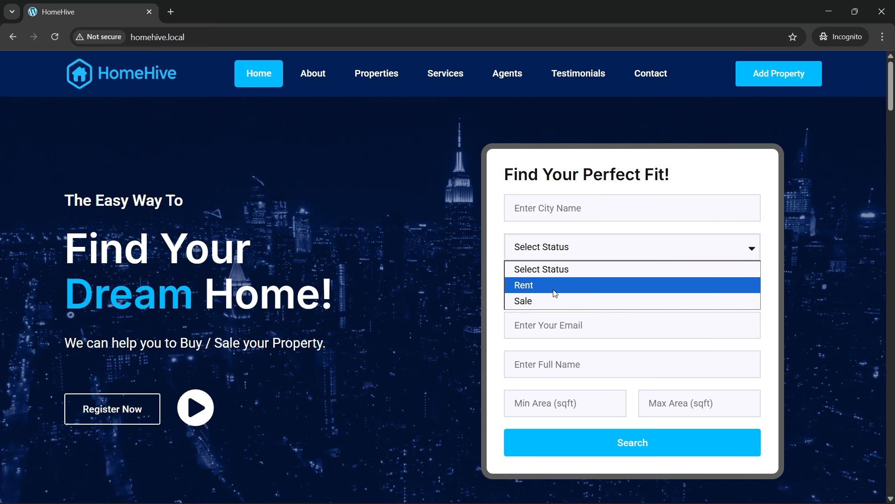
{"action": "left_click", "coordinate": [556, 271]}
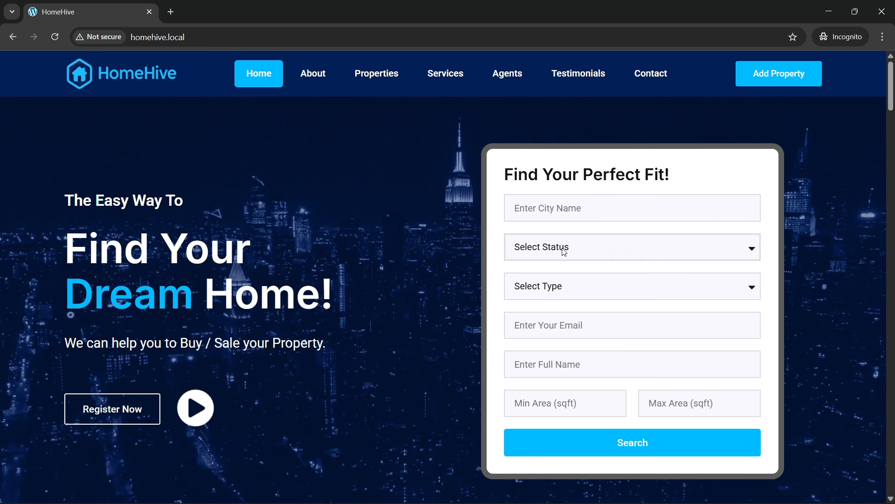
{"action": "left_click", "coordinate": [567, 292]}
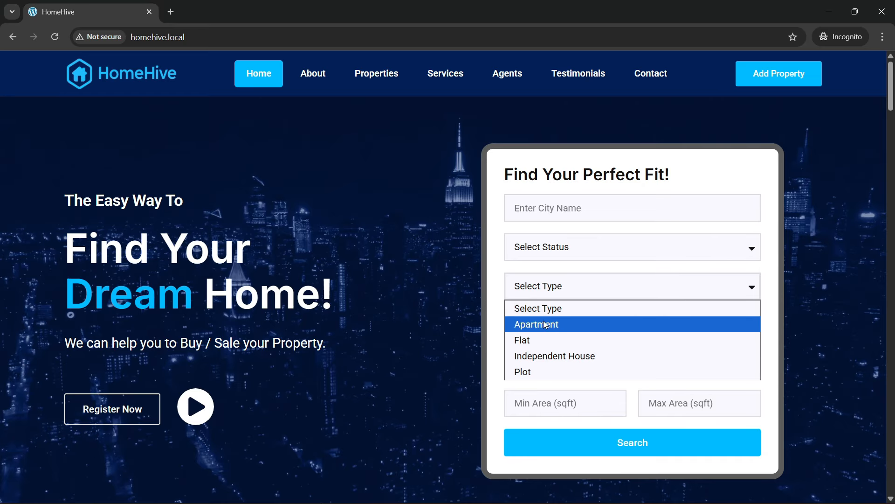
{"action": "left_click", "coordinate": [550, 303]}
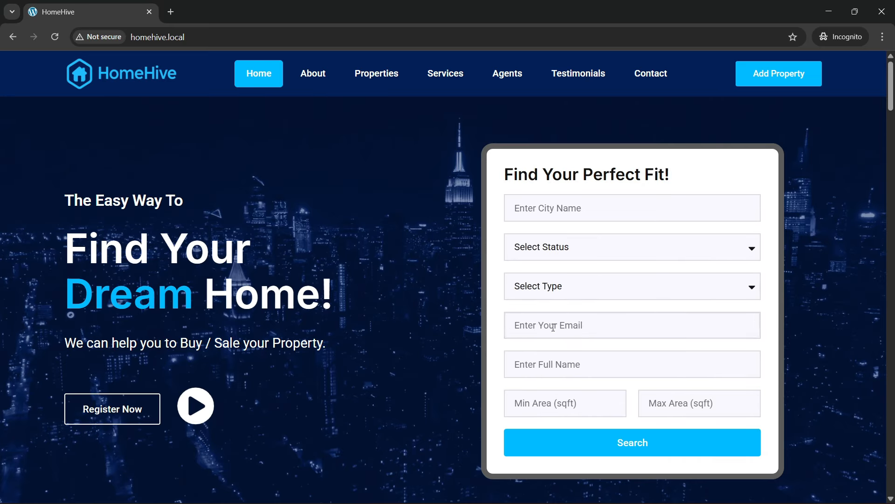
{"action": "left_click", "coordinate": [560, 366]}
{"action": "left_click", "coordinate": [540, 393]}
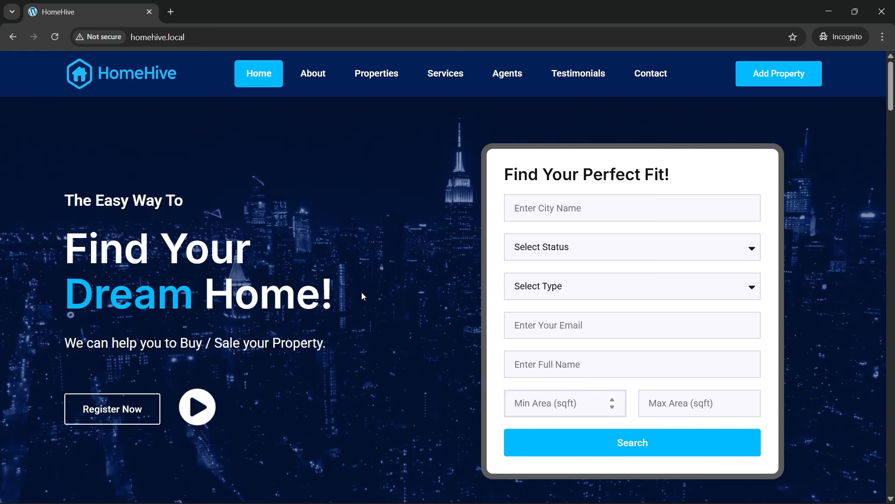
{"action": "scroll", "coordinate": [354, 292], "scroll_direction": "down", "scroll_amount": 1}
{"action": "scroll", "coordinate": [354, 292], "scroll_direction": "up", "scroll_amount": 1}
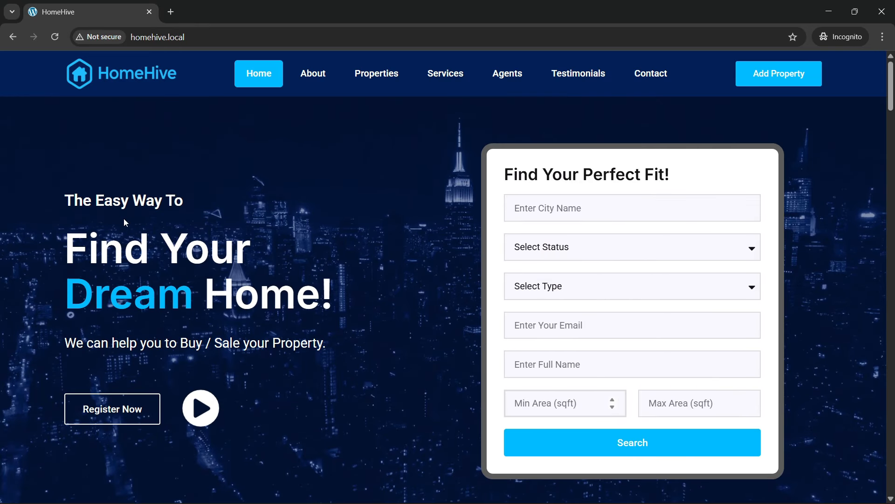
{"action": "double_click", "coordinate": [201, 303]}
{"action": "left_click", "coordinate": [206, 303]}
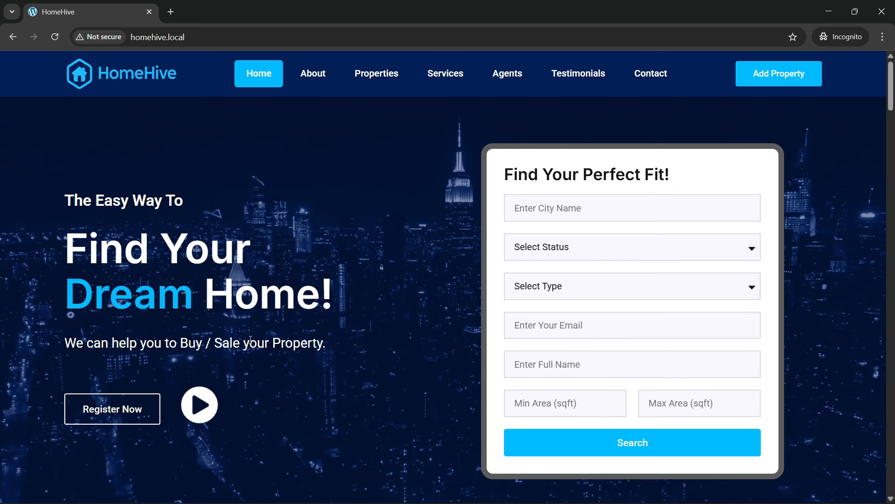
{"action": "scroll", "coordinate": [385, 311], "scroll_direction": "down", "scroll_amount": 2}
{"action": "scroll", "coordinate": [300, 266], "scroll_direction": "up", "scroll_amount": 2}
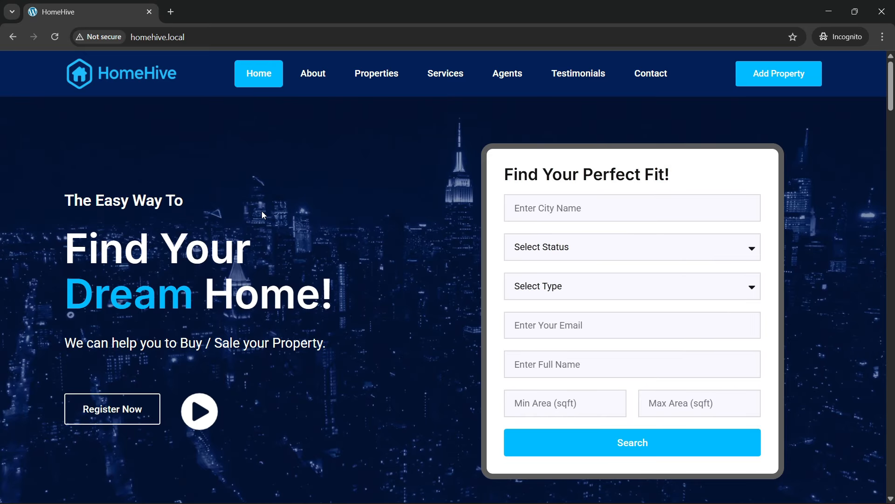
{"action": "scroll", "coordinate": [336, 255], "scroll_direction": "down", "scroll_amount": 5}
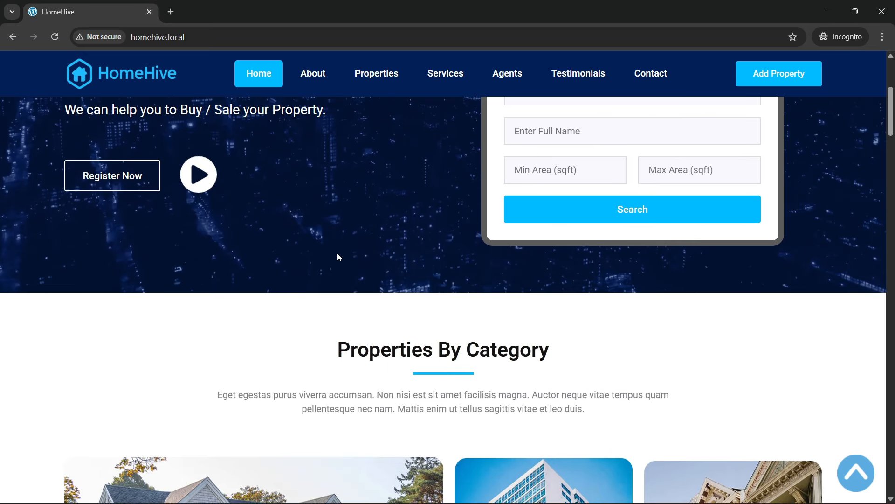
{"action": "scroll", "coordinate": [338, 252], "scroll_direction": "up", "scroll_amount": 5}
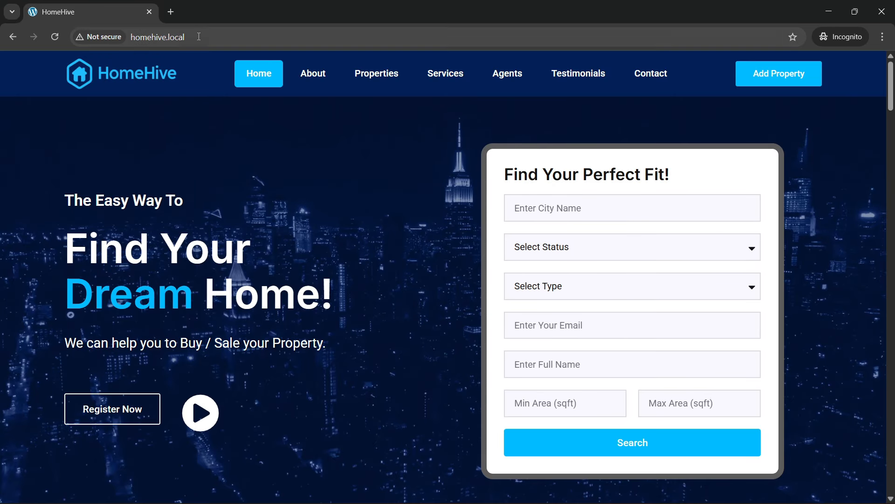
{"action": "left_click", "coordinate": [198, 36]}
{"action": "key", "text": "Return"}
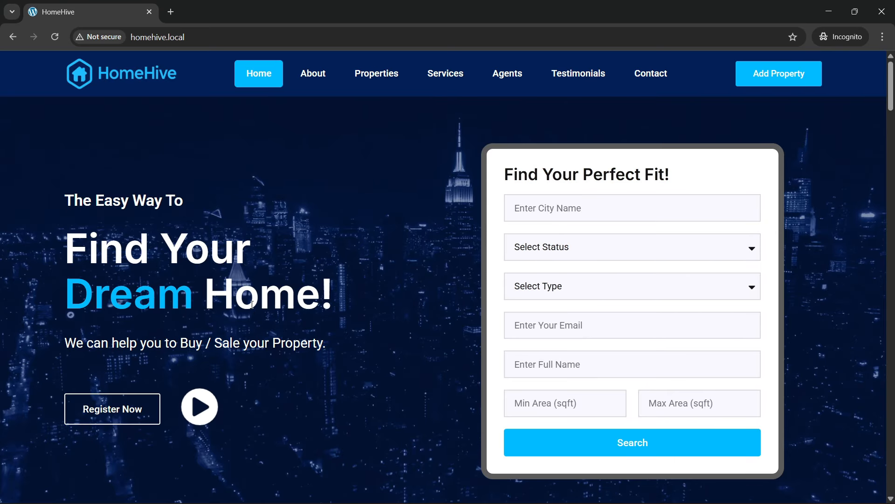
{"action": "left_click", "coordinate": [546, 291]}
{"action": "left_click", "coordinate": [552, 293]}
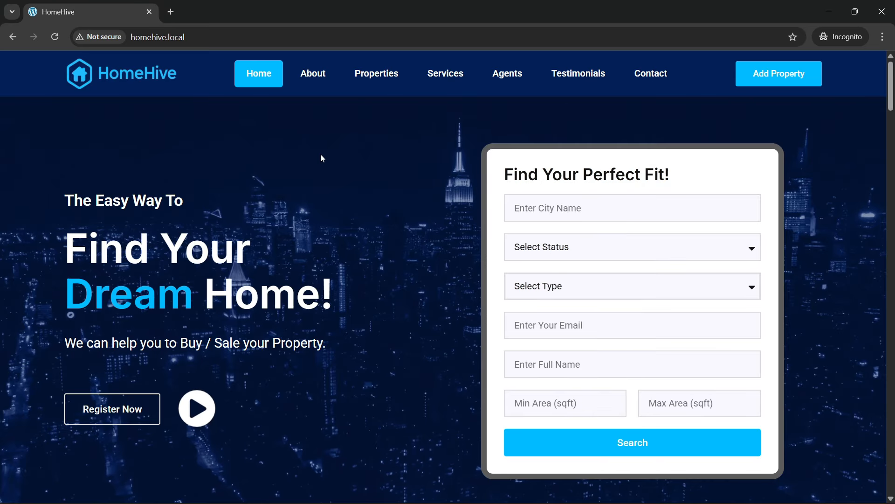
{"action": "scroll", "coordinate": [321, 155], "scroll_direction": "down", "scroll_amount": 4}
{"action": "scroll", "coordinate": [301, 179], "scroll_direction": "up", "scroll_amount": 4}
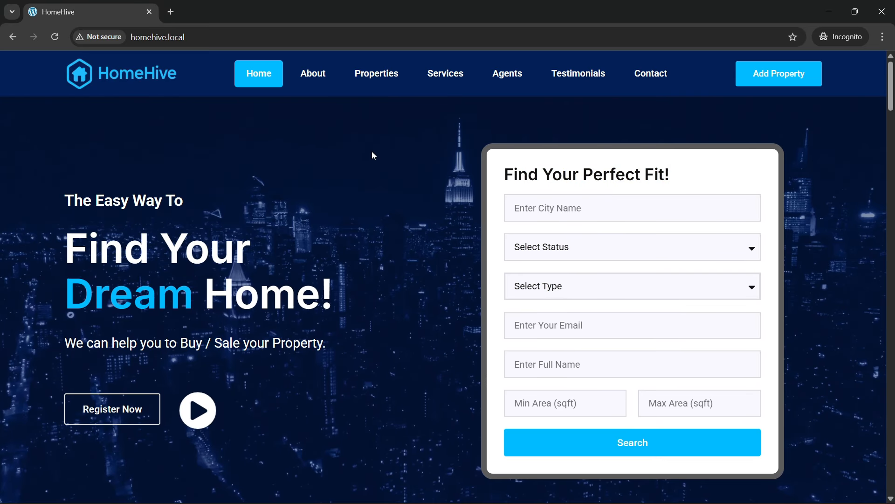
- Scroll past Properties By Category to the Buy, Sell and Rent A Home service cards
{"action": "scroll", "coordinate": [347, 217], "scroll_direction": "down", "scroll_amount": 10}
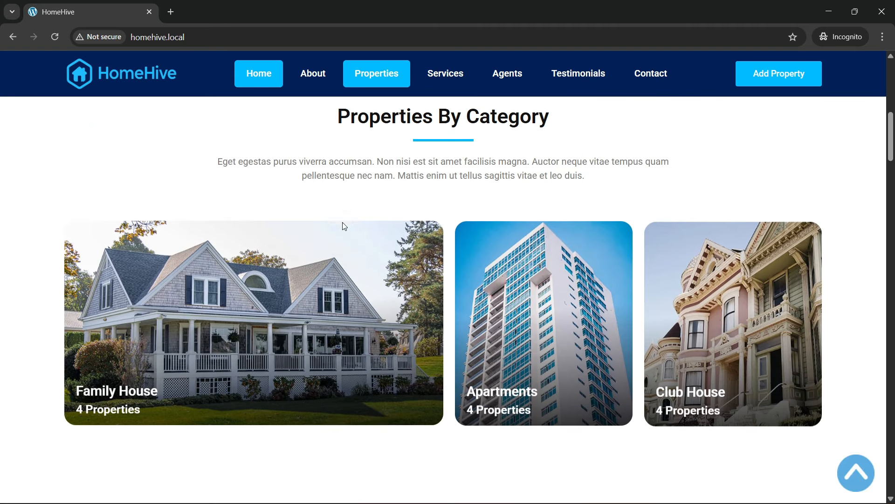
{"action": "scroll", "coordinate": [343, 219], "scroll_direction": "up", "scroll_amount": 1}
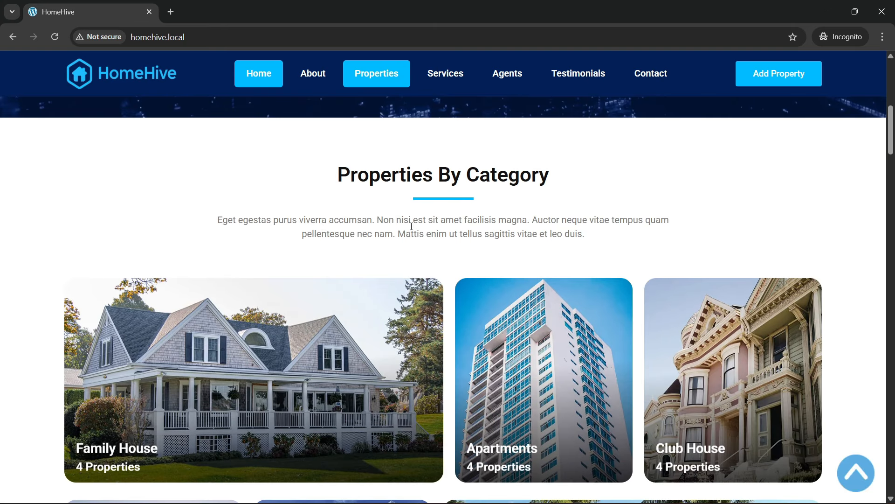
{"action": "scroll", "coordinate": [412, 227], "scroll_direction": "down", "scroll_amount": 3}
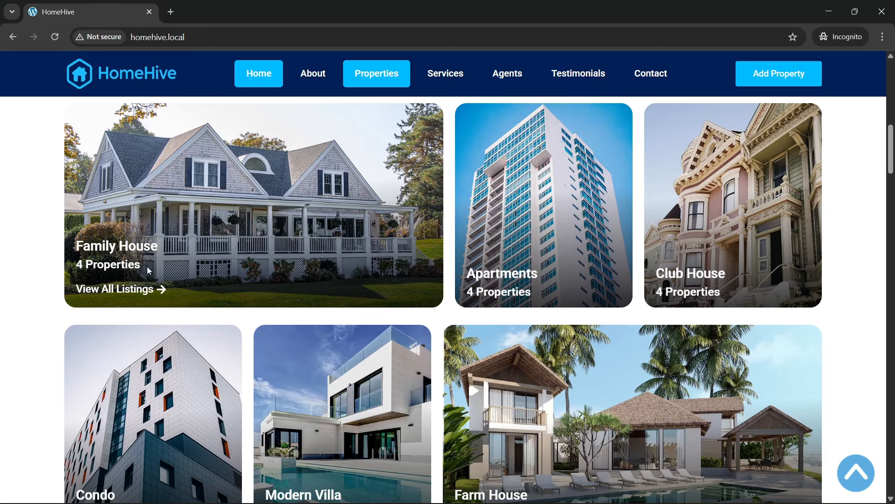
{"action": "scroll", "coordinate": [149, 270], "scroll_direction": "up", "scroll_amount": 1}
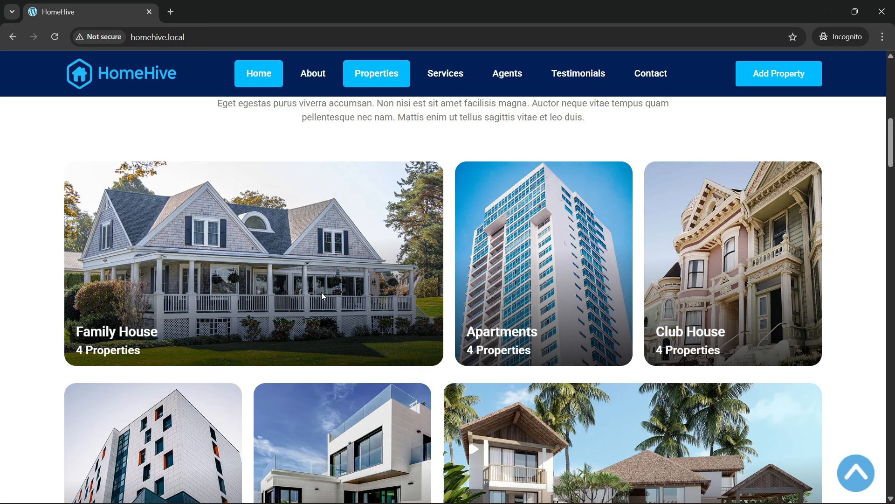
{"action": "scroll", "coordinate": [173, 287], "scroll_direction": "down", "scroll_amount": 3}
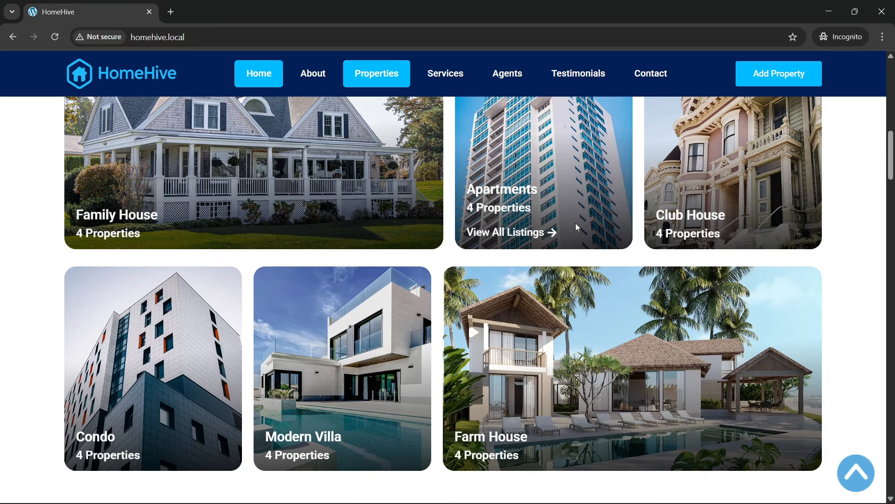
{"action": "scroll", "coordinate": [531, 348], "scroll_direction": "down", "scroll_amount": 5}
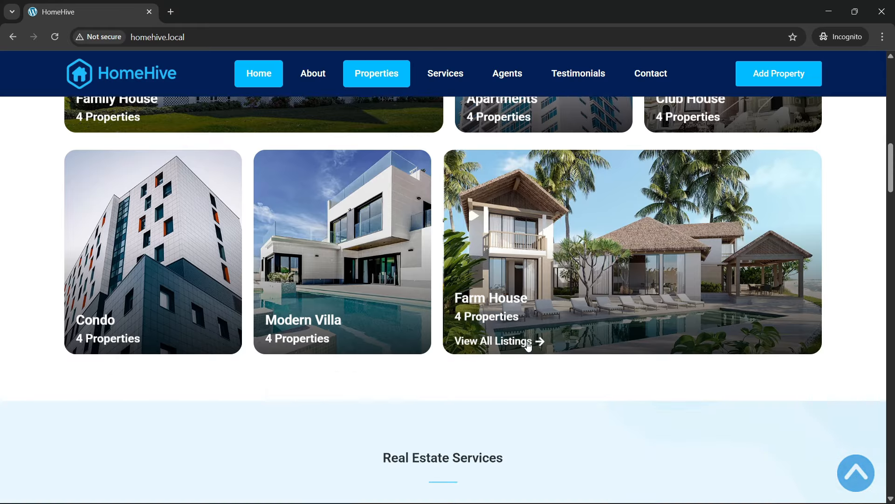
{"action": "scroll", "coordinate": [467, 319], "scroll_direction": "down", "scroll_amount": 4}
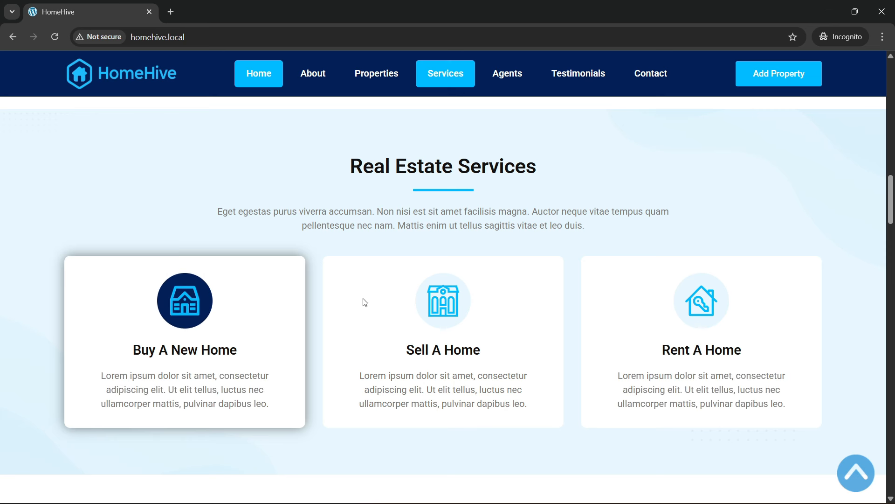
- Scroll to the Featured Properties grid of 'Office Space In New York' listings and focus the address bar
{"action": "scroll", "coordinate": [448, 280], "scroll_direction": "down", "scroll_amount": 3}
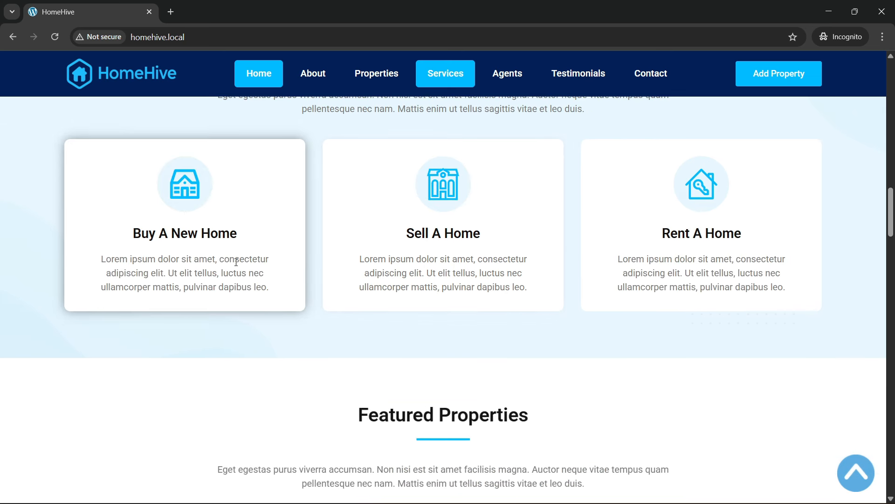
{"action": "scroll", "coordinate": [236, 262], "scroll_direction": "up", "scroll_amount": 3}
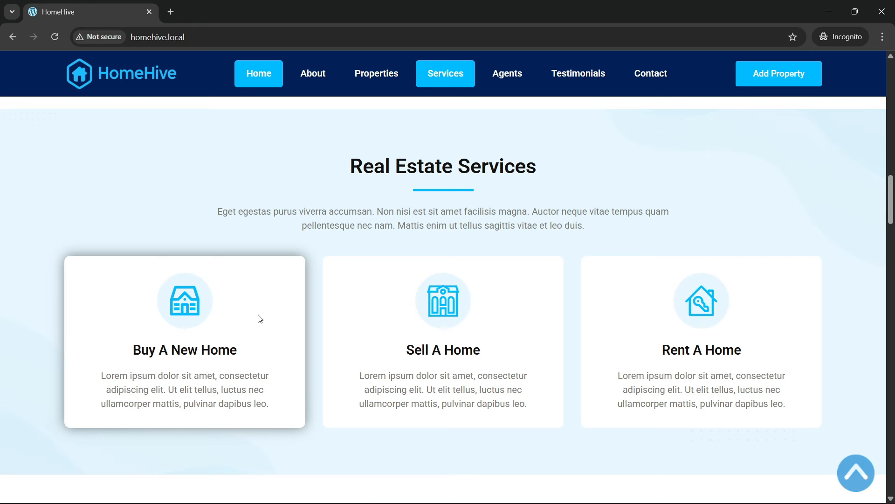
{"action": "scroll", "coordinate": [260, 319], "scroll_direction": "down", "scroll_amount": 8}
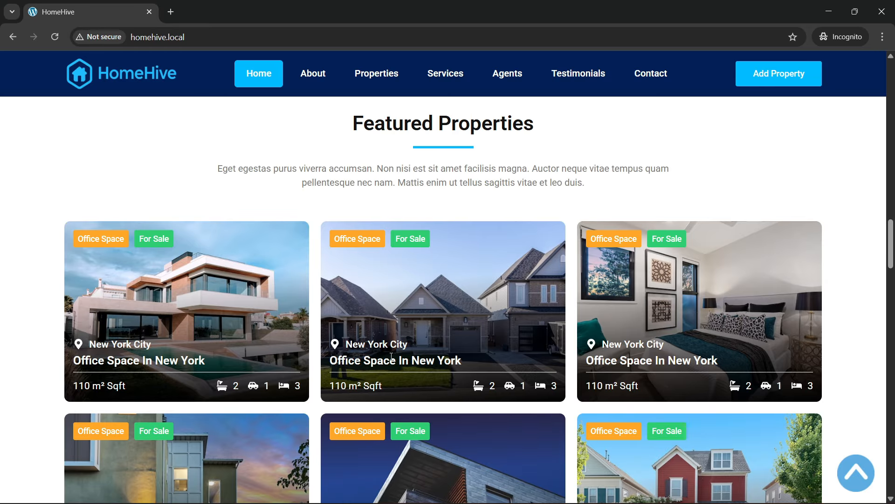
{"action": "scroll", "coordinate": [726, 352], "scroll_direction": "down", "scroll_amount": 5}
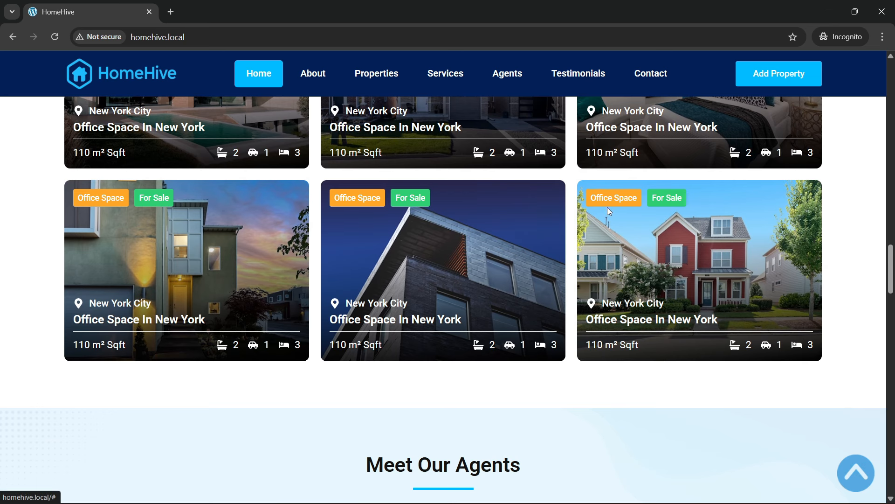
{"action": "scroll", "coordinate": [607, 207], "scroll_direction": "up", "scroll_amount": 6}
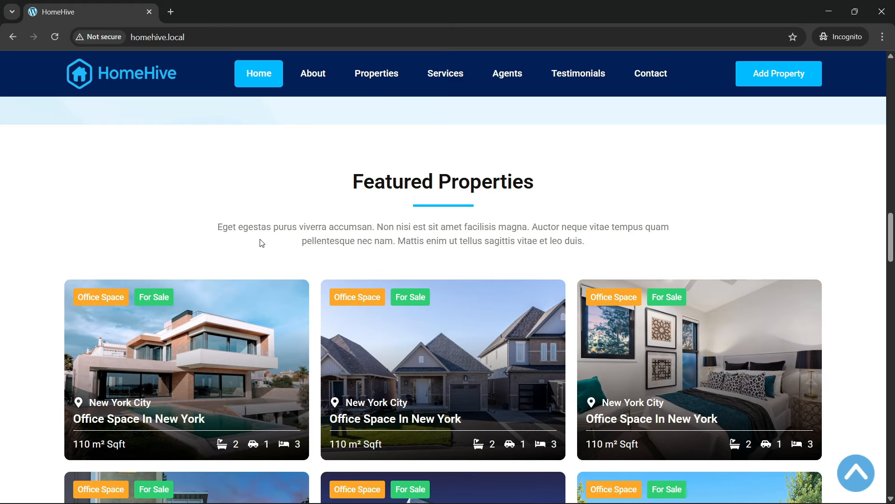
{"action": "scroll", "coordinate": [264, 244], "scroll_direction": "down", "scroll_amount": 3}
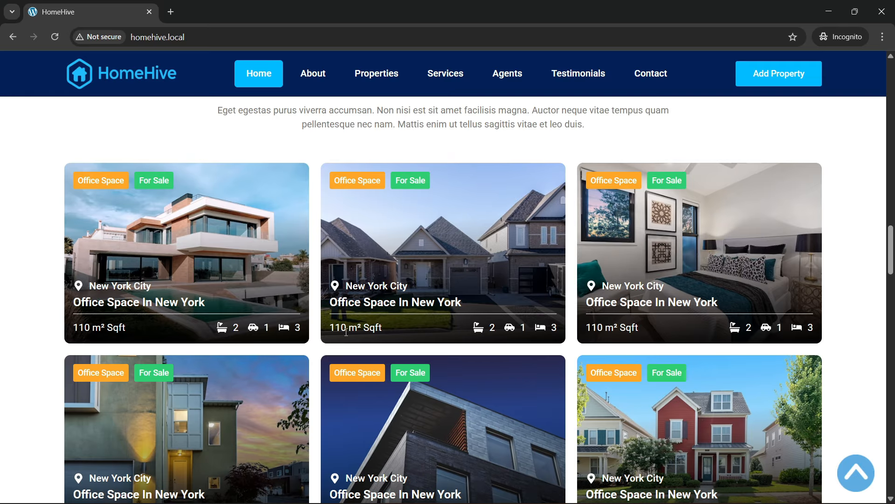
{"action": "scroll", "coordinate": [362, 330], "scroll_direction": "down", "scroll_amount": 3}
{"action": "scroll", "coordinate": [335, 324], "scroll_direction": "up", "scroll_amount": 8}
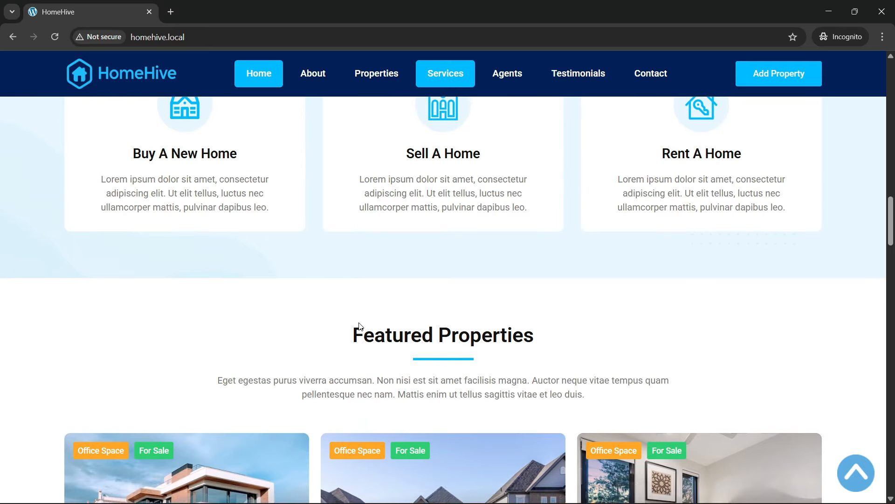
{"action": "scroll", "coordinate": [313, 318], "scroll_direction": "down", "scroll_amount": 5}
{"action": "left_click", "coordinate": [218, 41]}
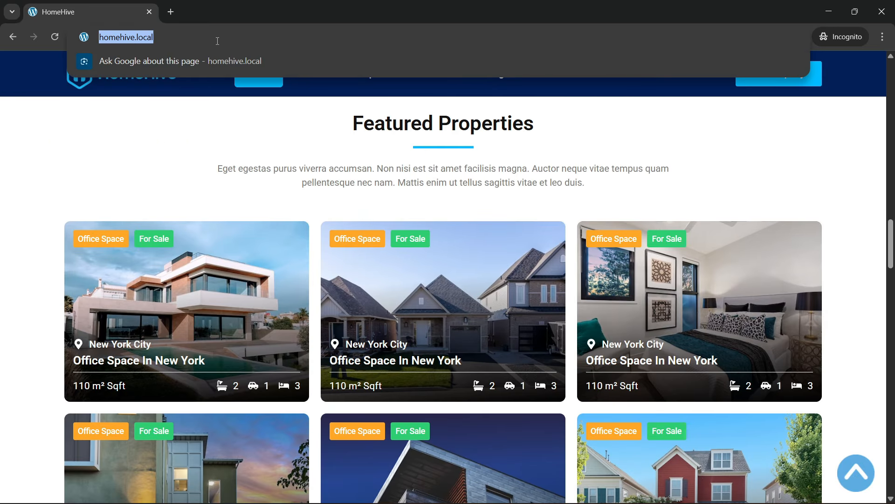
- Reload the HomeHive homepage and scroll down from the hero
{"action": "key", "text": "Return"}
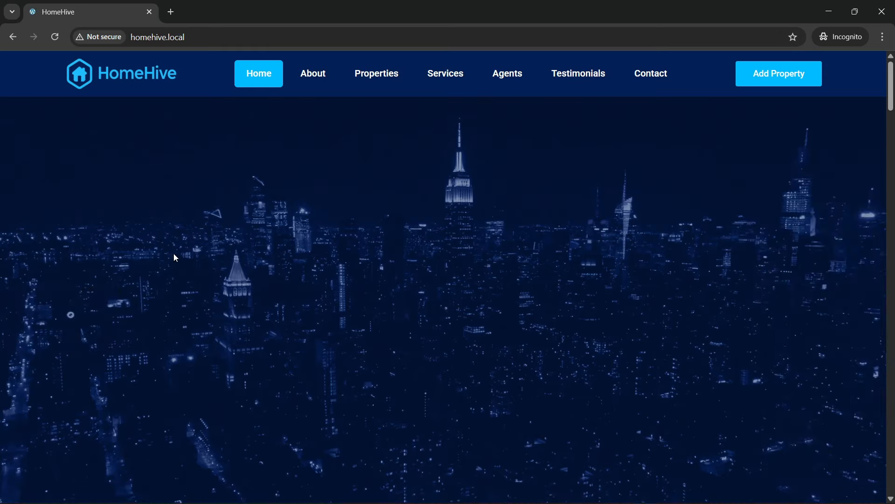
{"action": "scroll", "coordinate": [295, 288], "scroll_direction": "down", "scroll_amount": 10}
{"action": "scroll", "coordinate": [294, 289], "scroll_direction": "down", "scroll_amount": 15}
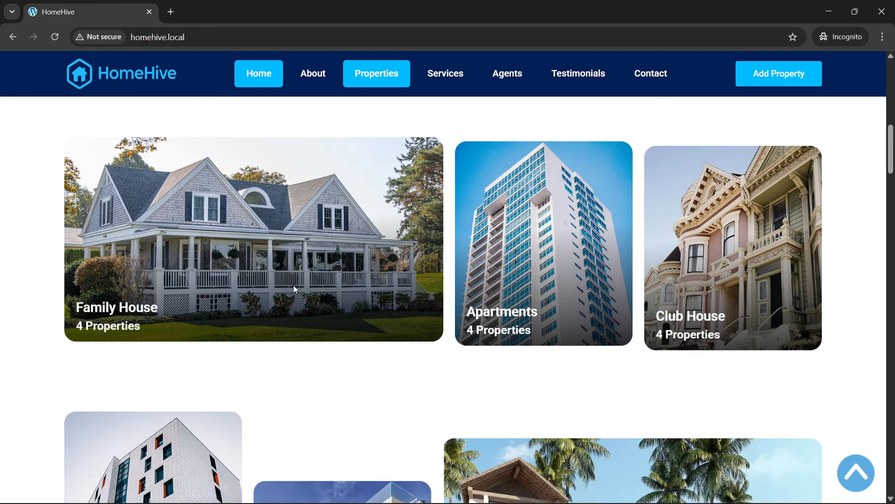
{"action": "scroll", "coordinate": [294, 293], "scroll_direction": "down", "scroll_amount": 9}
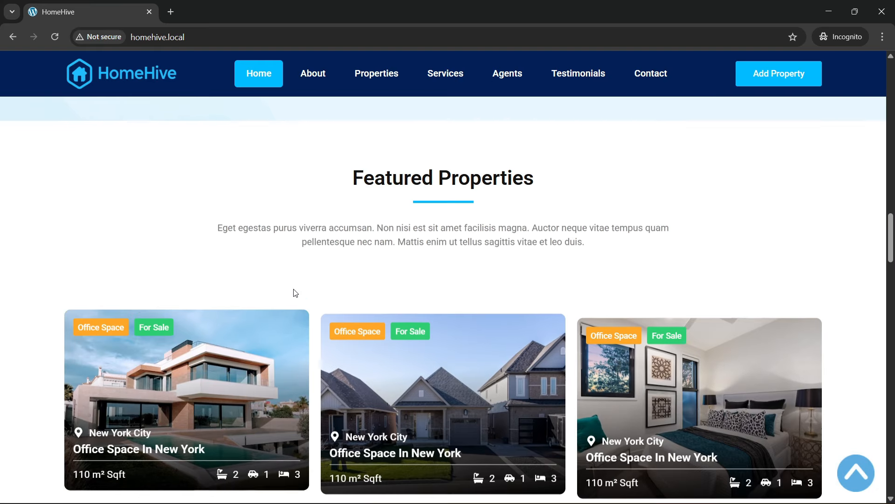
{"action": "scroll", "coordinate": [293, 292], "scroll_direction": "down", "scroll_amount": 4}
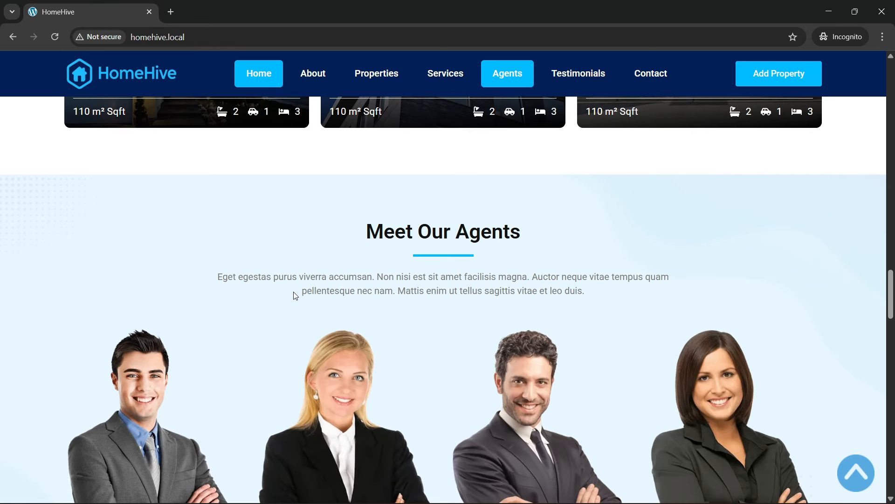
- Bring the stats band and builder logo cards into view, then focus the address bar
{"action": "scroll", "coordinate": [294, 296], "scroll_direction": "down", "scroll_amount": 3}
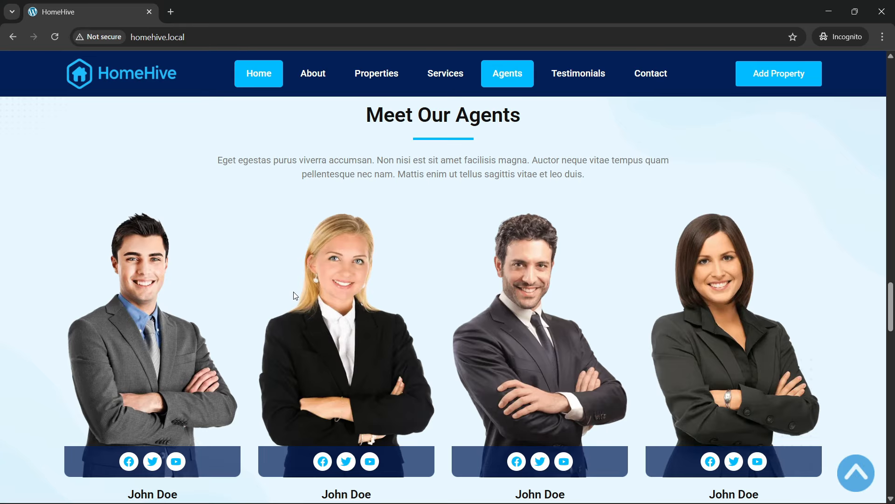
{"action": "scroll", "coordinate": [294, 296], "scroll_direction": "up", "scroll_amount": 1}
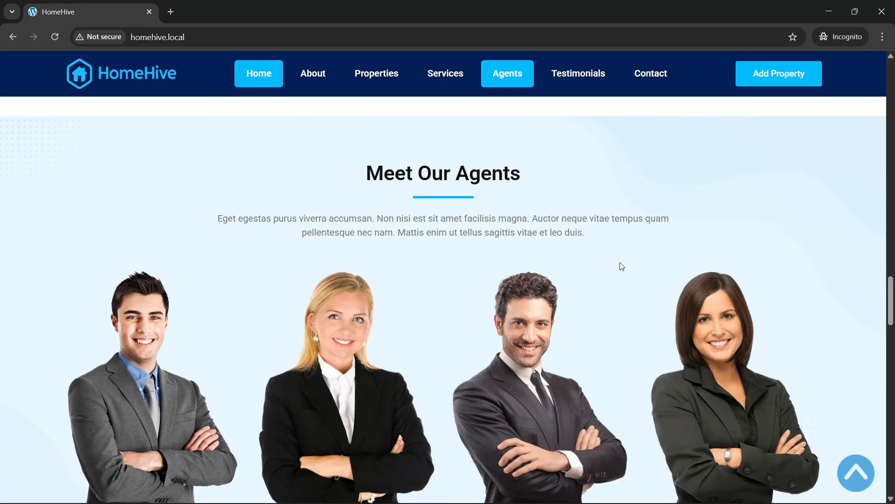
{"action": "scroll", "coordinate": [602, 277], "scroll_direction": "down", "scroll_amount": 1}
{"action": "scroll", "coordinate": [196, 387], "scroll_direction": "down", "scroll_amount": 1}
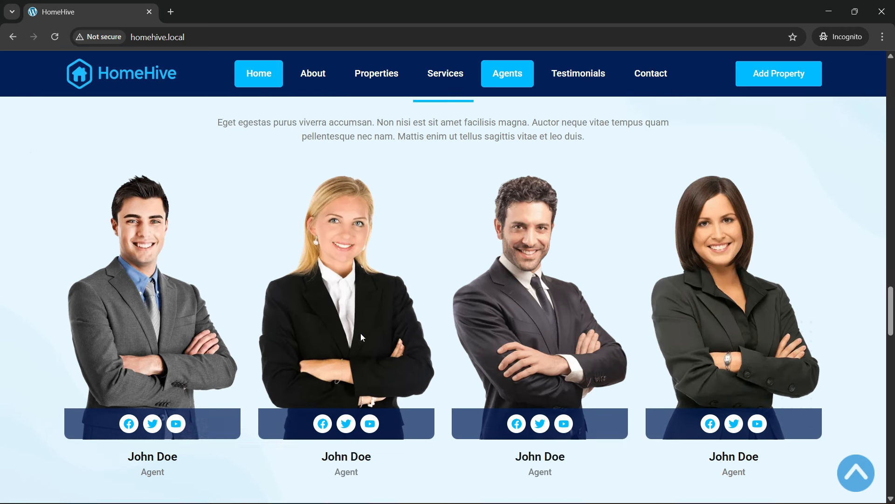
{"action": "scroll", "coordinate": [360, 333], "scroll_direction": "down", "scroll_amount": 2}
{"action": "scroll", "coordinate": [291, 339], "scroll_direction": "down", "scroll_amount": 5}
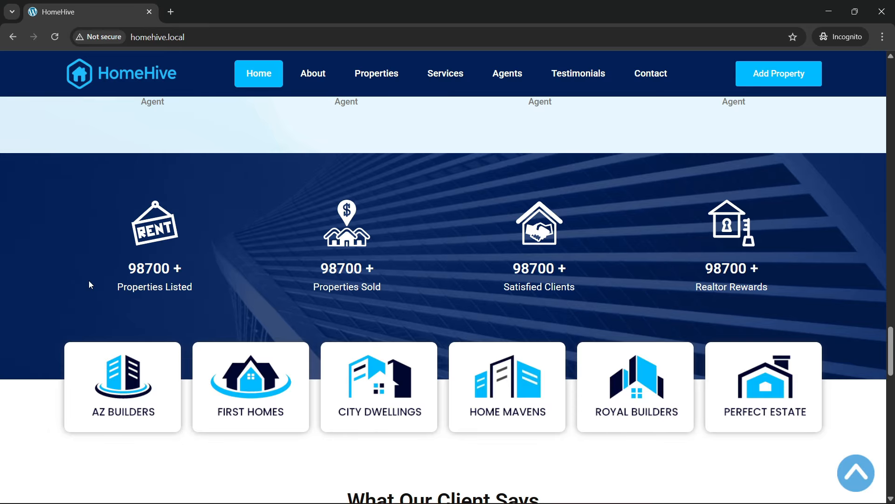
{"action": "scroll", "coordinate": [539, 303], "scroll_direction": "down", "scroll_amount": 2}
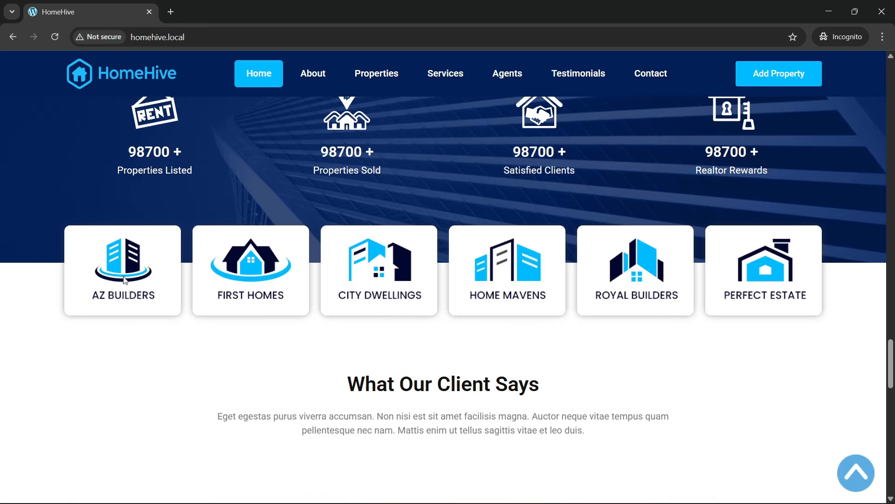
{"action": "scroll", "coordinate": [481, 292], "scroll_direction": "up", "scroll_amount": 1}
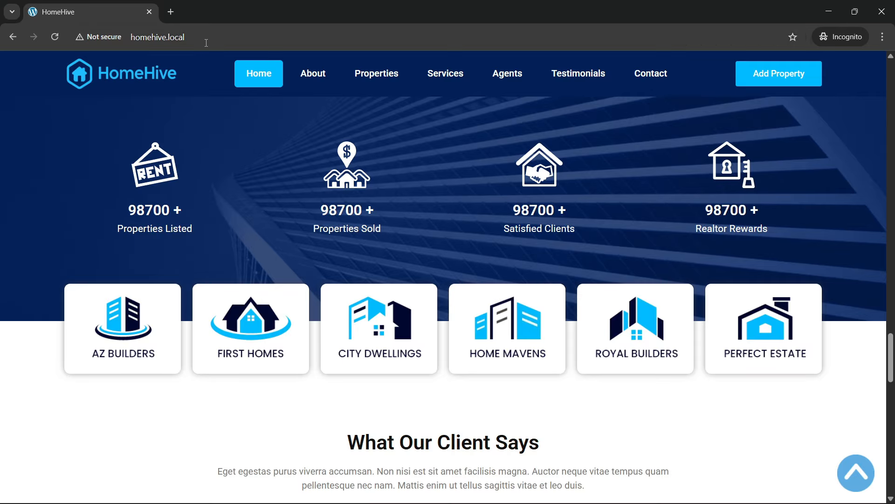
{"action": "left_click", "coordinate": [206, 42]}
- Reload the HomeHive homepage and scroll down to the client testimonials
{"action": "key", "text": "Return"}
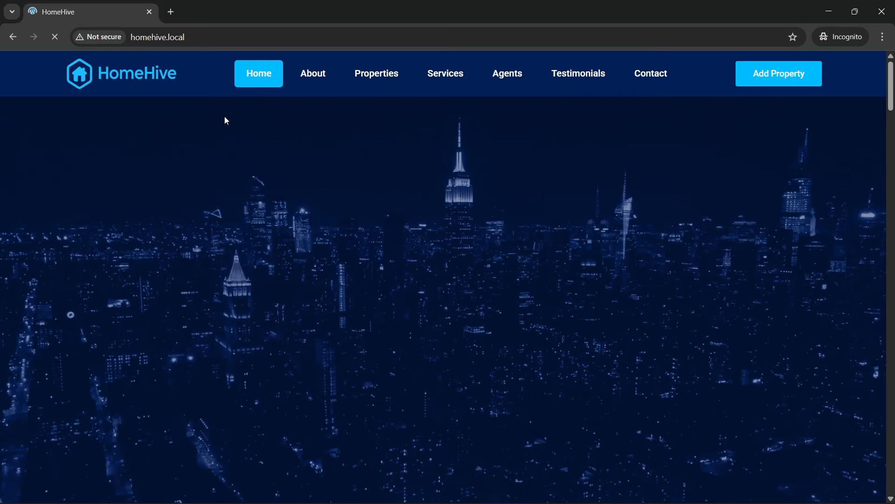
{"action": "scroll", "coordinate": [359, 324], "scroll_direction": "down", "scroll_amount": 3}
{"action": "scroll", "coordinate": [360, 327], "scroll_direction": "down", "scroll_amount": 20}
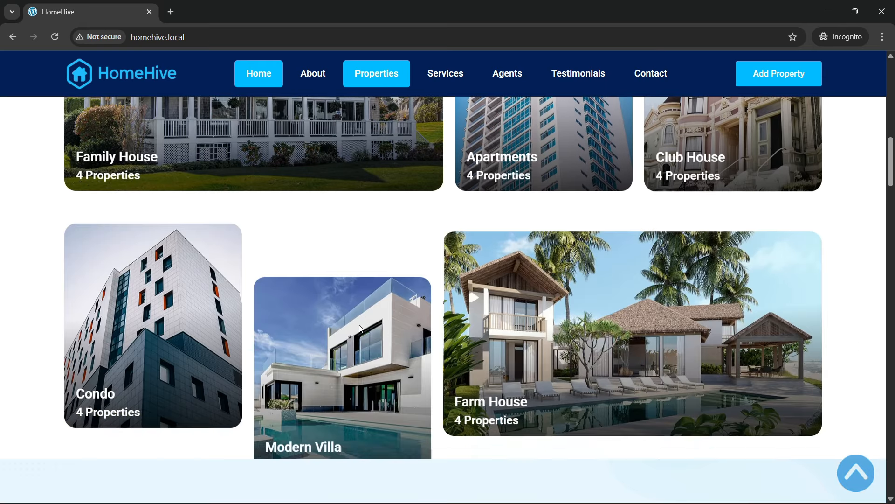
{"action": "scroll", "coordinate": [360, 326], "scroll_direction": "down", "scroll_amount": 15}
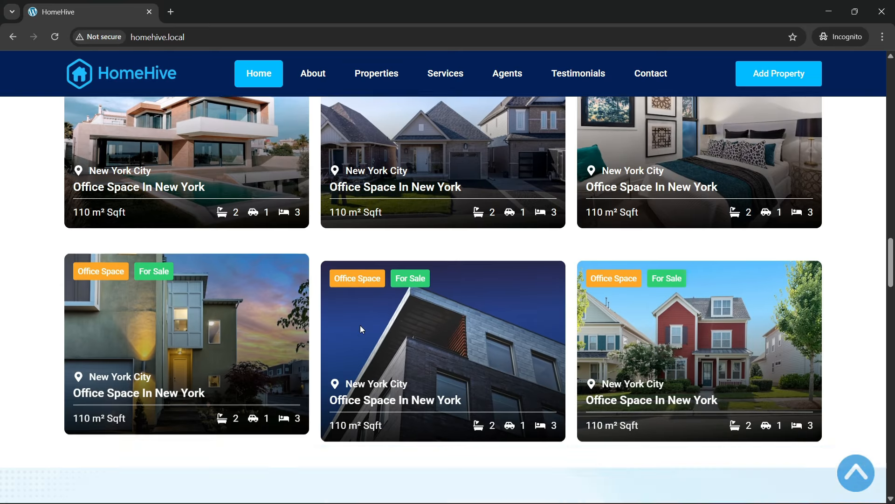
{"action": "scroll", "coordinate": [362, 326], "scroll_direction": "down", "scroll_amount": 9}
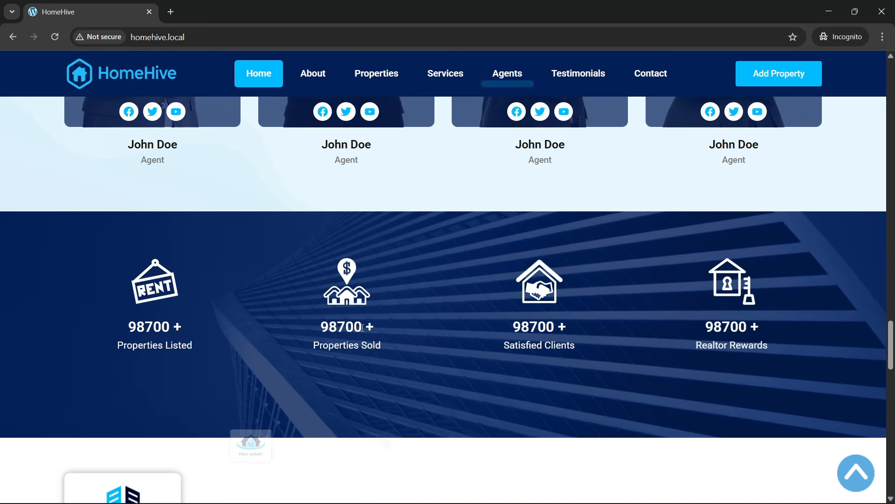
{"action": "scroll", "coordinate": [488, 290], "scroll_direction": "up", "scroll_amount": 1}
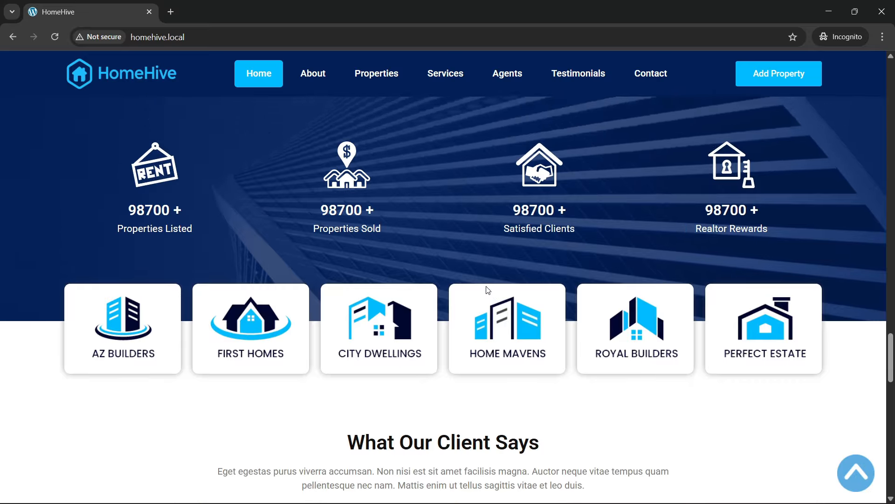
{"action": "scroll", "coordinate": [483, 296], "scroll_direction": "down", "scroll_amount": 6}
{"action": "scroll", "coordinate": [404, 274], "scroll_direction": "up", "scroll_amount": 2}
{"action": "scroll", "coordinate": [440, 304], "scroll_direction": "down", "scroll_amount": 1}
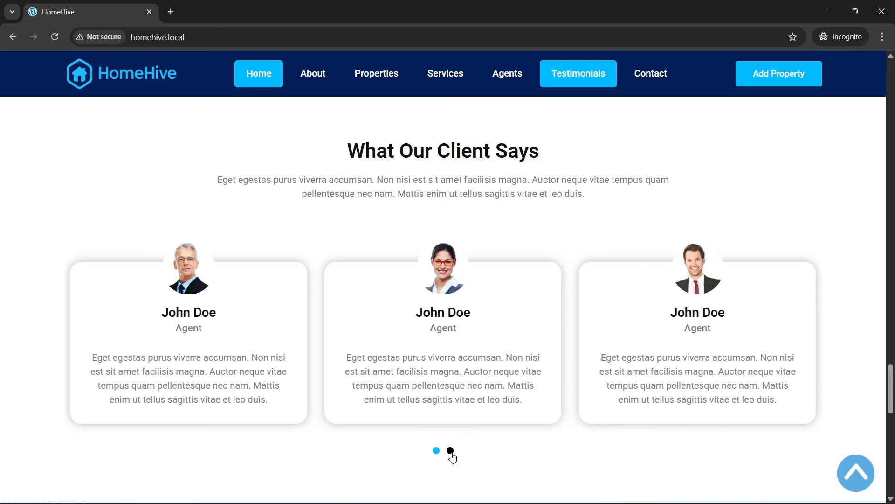
- Page the testimonial carousel forward and back, then scroll on to Join Our Team
{"action": "left_click", "coordinate": [450, 453]}
{"action": "left_click", "coordinate": [437, 450]}
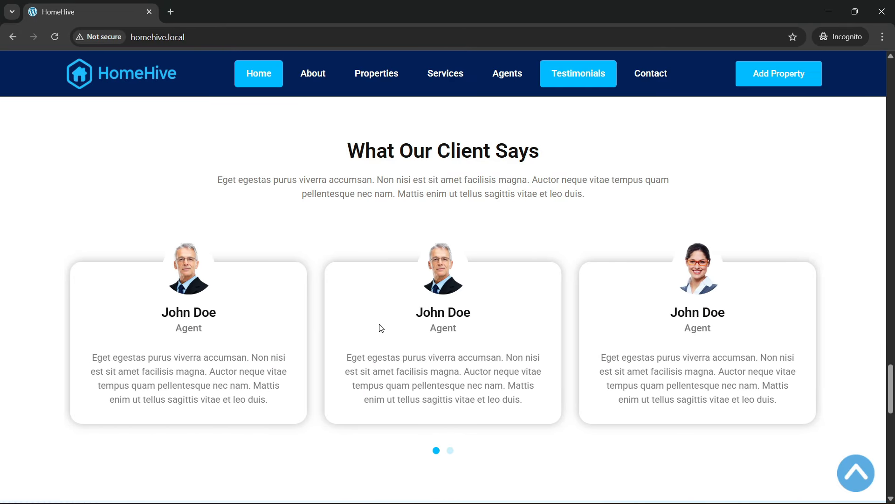
{"action": "scroll", "coordinate": [380, 326], "scroll_direction": "down", "scroll_amount": 6}
{"action": "scroll", "coordinate": [382, 330], "scroll_direction": "down", "scroll_amount": 1}
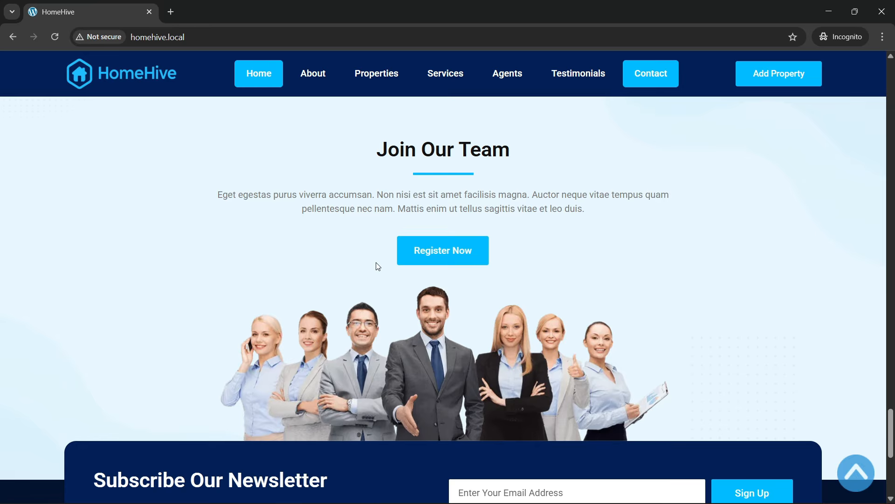
{"action": "scroll", "coordinate": [376, 265], "scroll_direction": "down", "scroll_amount": 1}
{"action": "scroll", "coordinate": [374, 269], "scroll_direction": "down", "scroll_amount": 1}
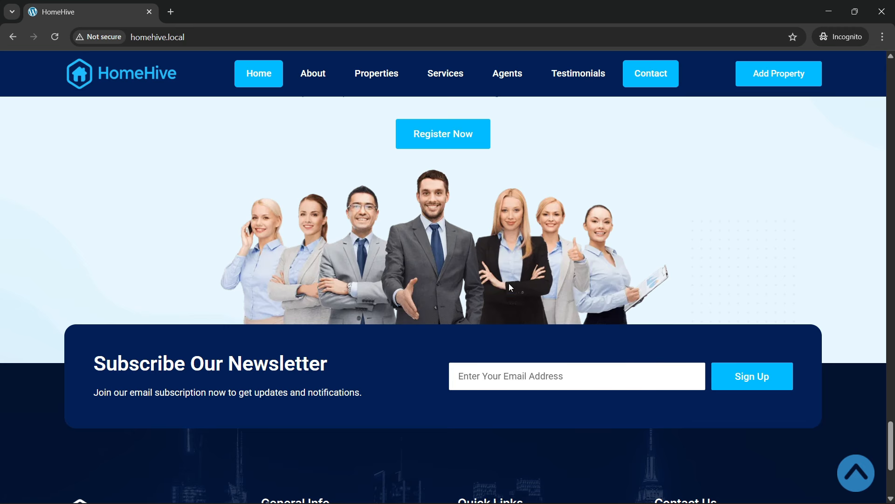
{"action": "scroll", "coordinate": [509, 284], "scroll_direction": "up", "scroll_amount": 2}
{"action": "left_click", "coordinate": [219, 37]}
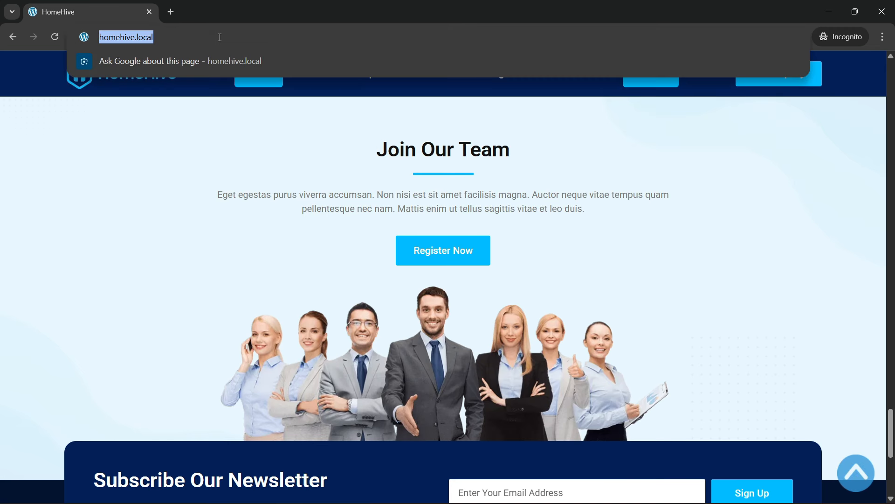
- Reload HomeHive to see the updated night-city hero, then scroll down to the footer
{"action": "key", "text": "Return"}
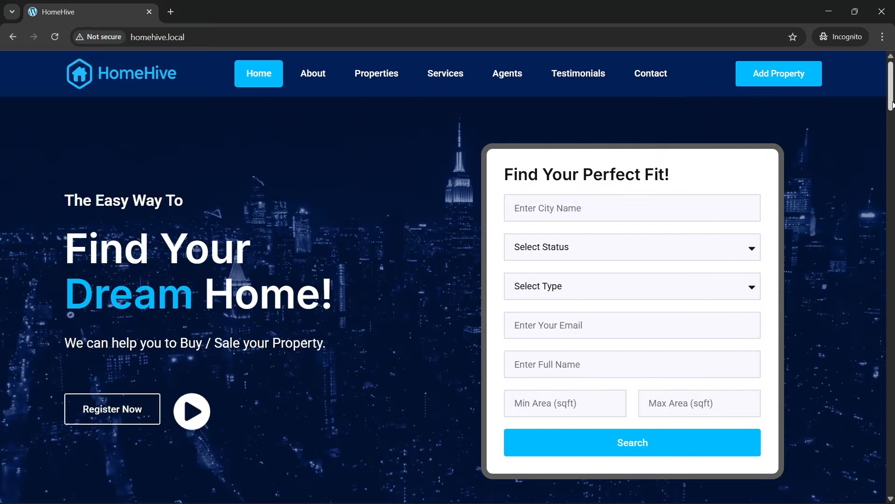
{"action": "left_click_drag", "start_coordinate": [892, 104], "coordinate": [893, 454]}
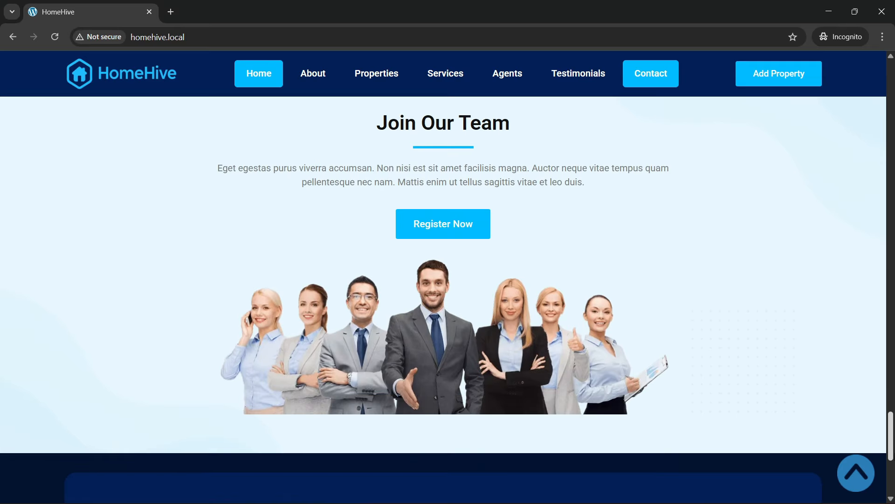
{"action": "scroll", "coordinate": [512, 318], "scroll_direction": "down", "scroll_amount": 2}
{"action": "scroll", "coordinate": [511, 318], "scroll_direction": "down", "scroll_amount": 5}
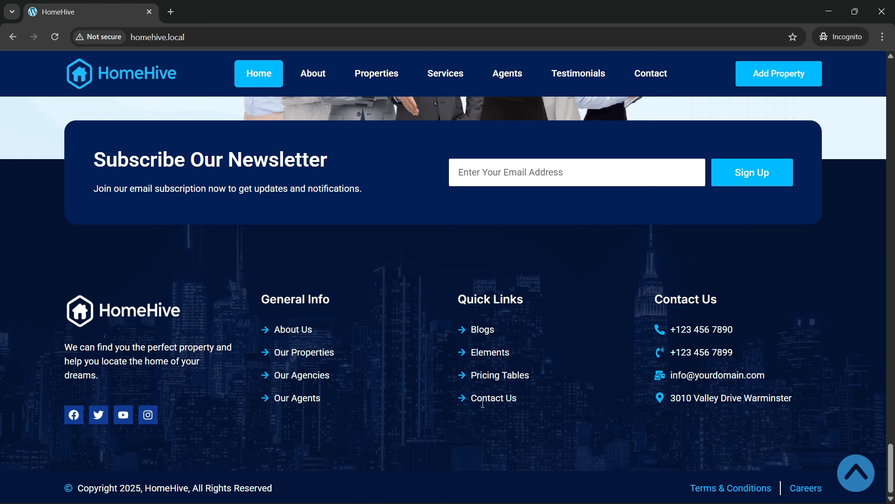
- Test the About, Properties, Services, Agents, Testimonials and Contact links, returning to the top afterwards
{"action": "left_click", "coordinate": [860, 482]}
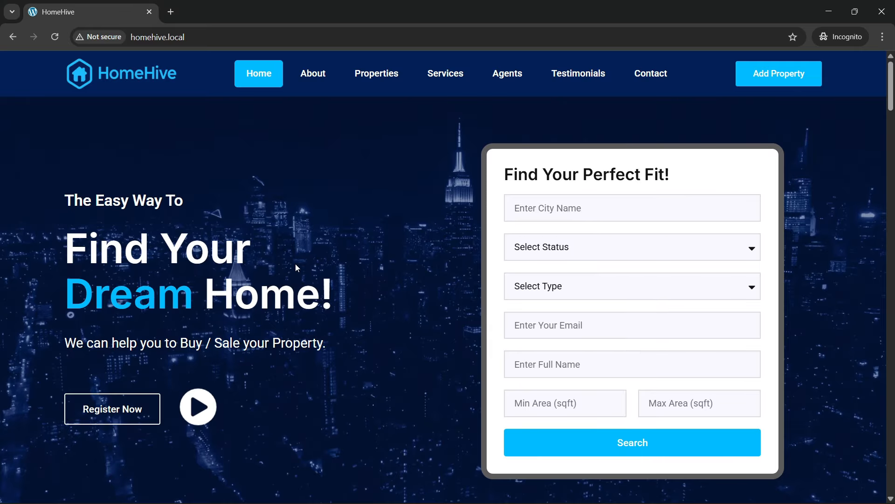
{"action": "left_click", "coordinate": [319, 80]}
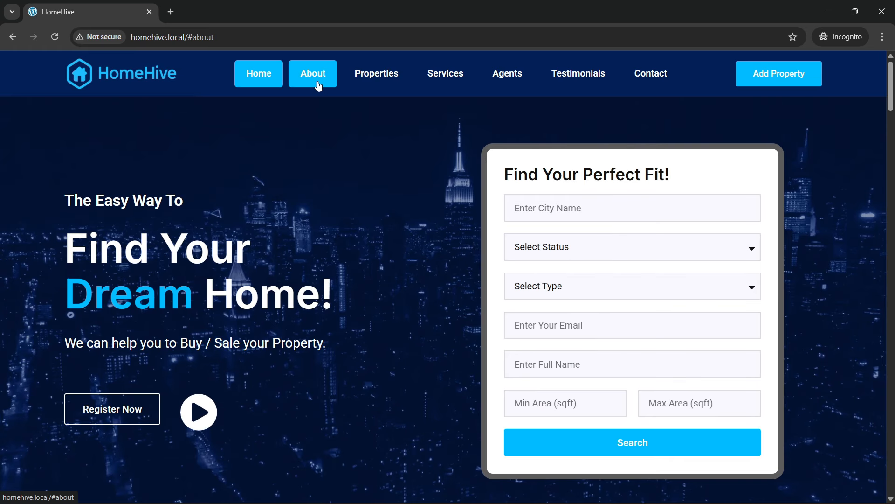
{"action": "left_click", "coordinate": [387, 79]}
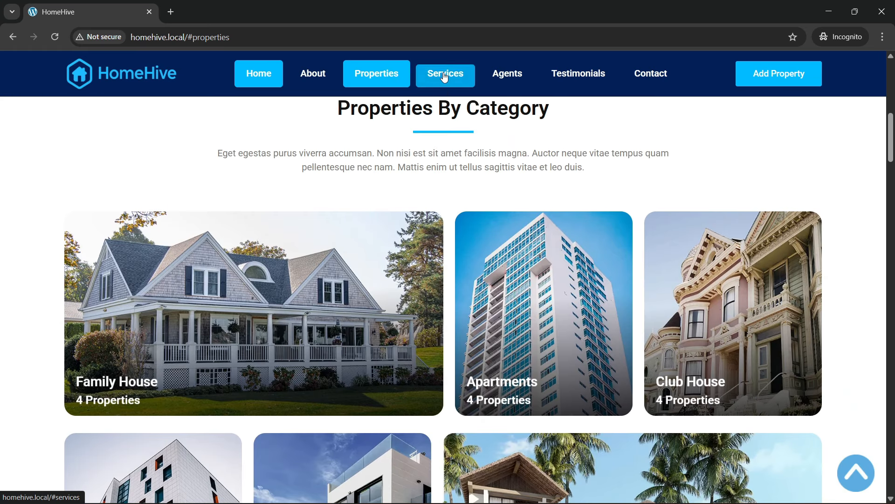
{"action": "left_click", "coordinate": [444, 76]}
{"action": "left_click", "coordinate": [506, 80]}
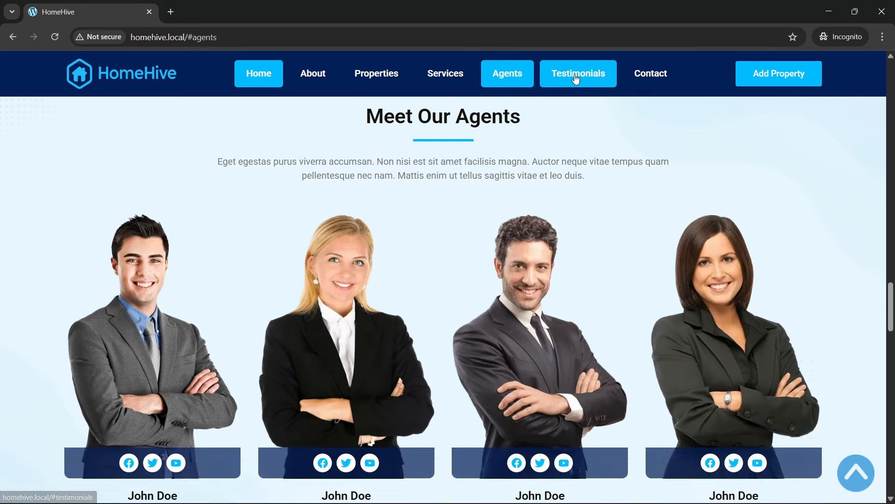
{"action": "left_click", "coordinate": [577, 80]}
{"action": "left_click", "coordinate": [643, 88]}
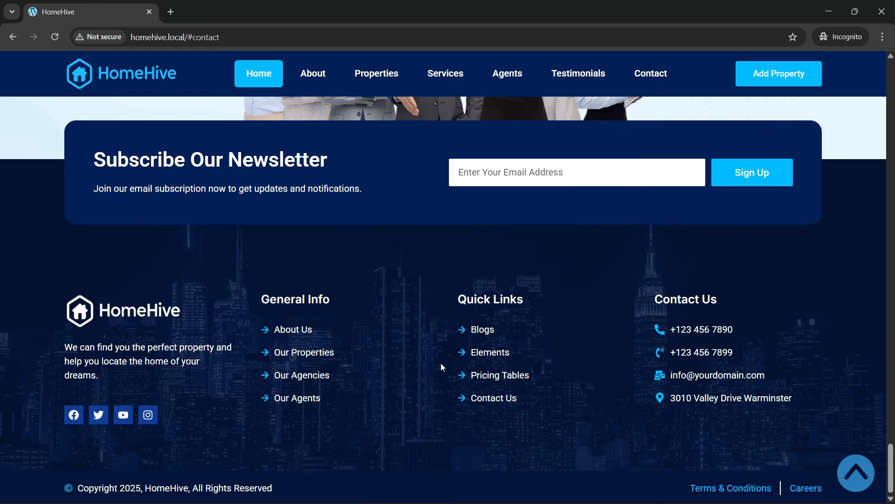
{"action": "left_click", "coordinate": [840, 485]}
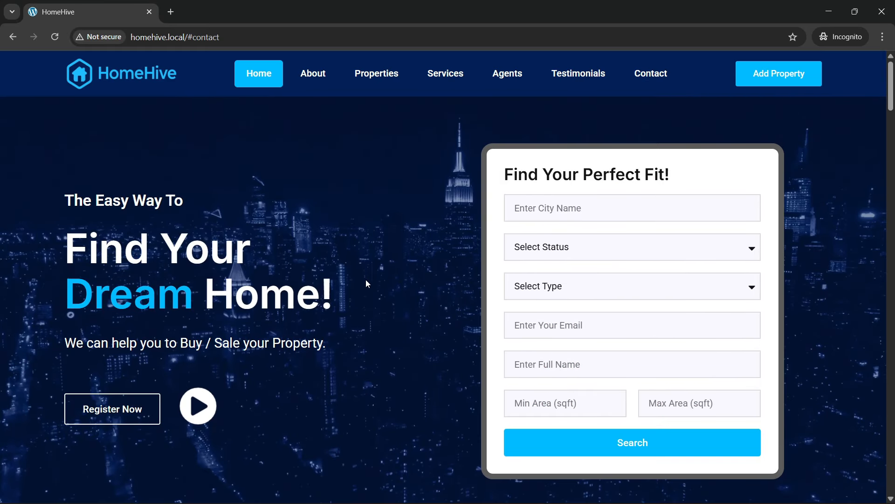
- Open developer tools to preview the page in the mobile device view
{"action": "right_click", "coordinate": [365, 279]}
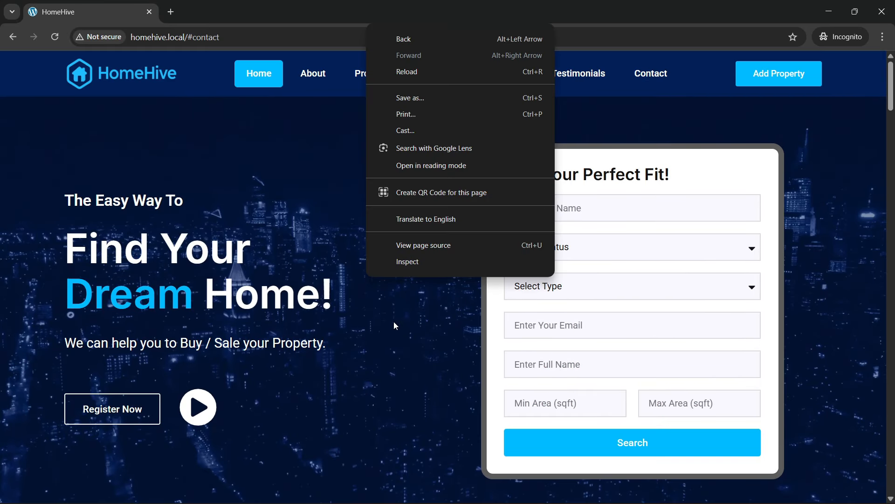
{"action": "left_click", "coordinate": [424, 259]}
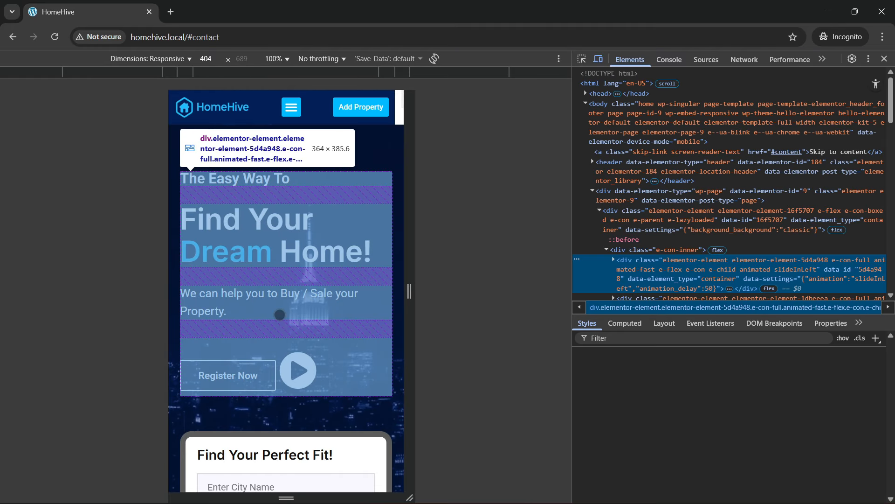
{"action": "left_click_drag", "start_coordinate": [280, 314], "coordinate": [240, 122]}
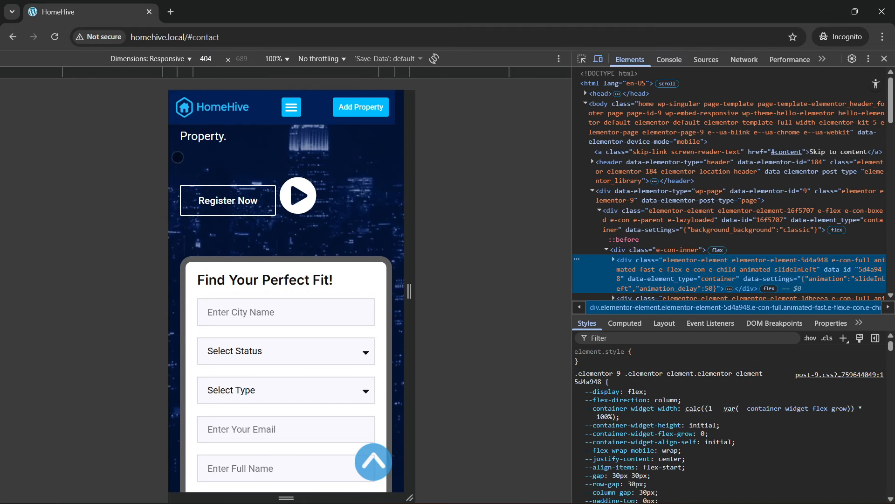
- Remove the #contact anchor from the address and reload the homepage in mobile view
{"action": "left_click_drag", "start_coordinate": [190, 41], "coordinate": [262, 43]}
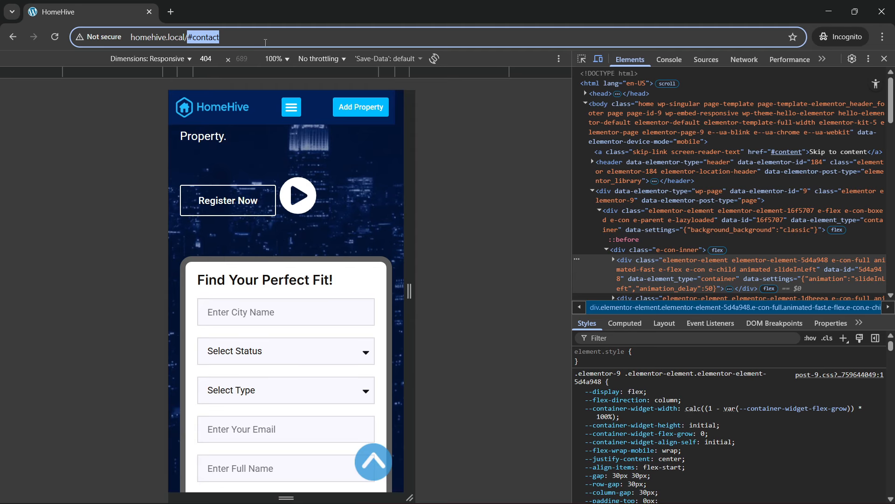
{"action": "key", "text": "Return"}
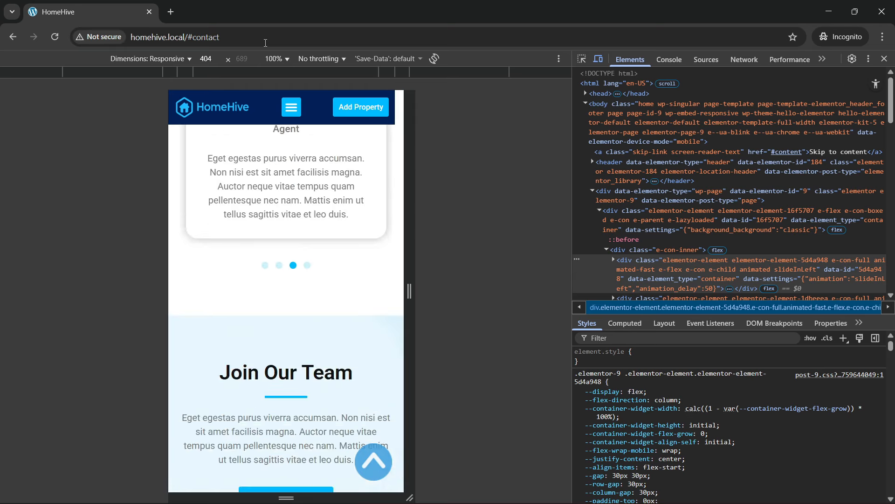
{"action": "left_click_drag", "start_coordinate": [187, 37], "coordinate": [268, 55]}
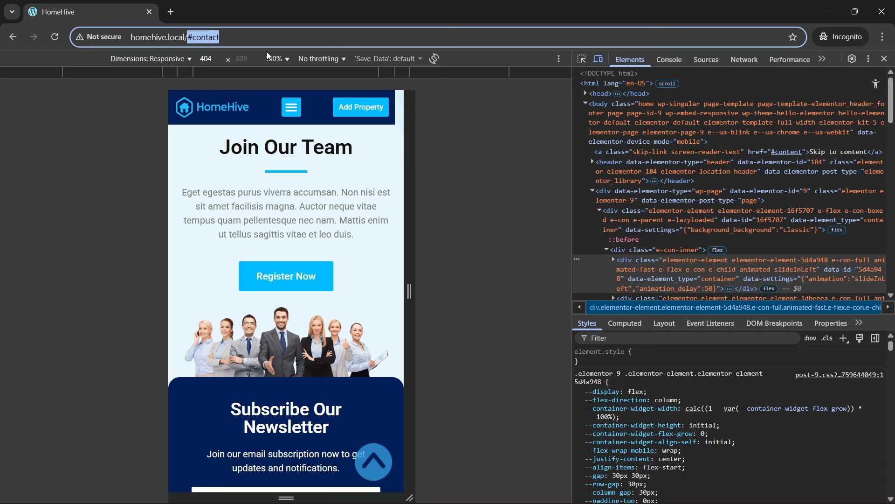
{"action": "key", "text": "BackSpace"}
{"action": "key", "text": "Return"}
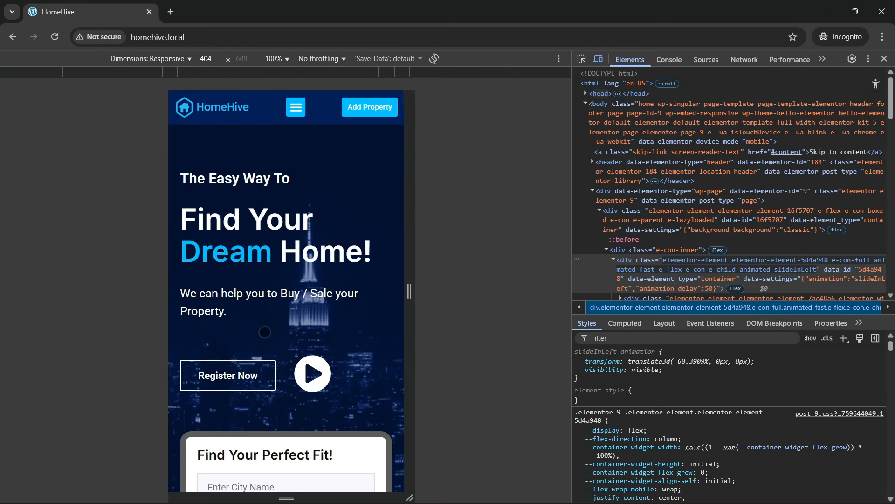
- Open and close the mobile navigation menu twice
{"action": "left_click", "coordinate": [295, 108]}
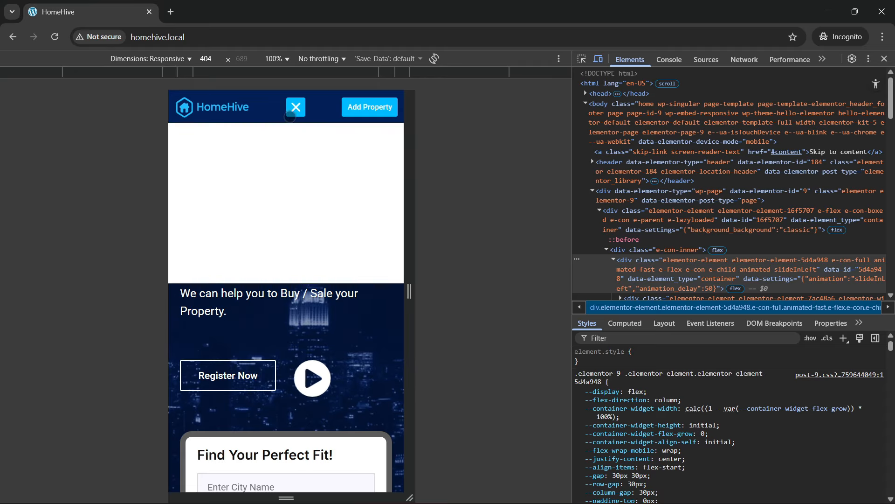
{"action": "left_click", "coordinate": [297, 116]}
{"action": "left_click", "coordinate": [296, 116]}
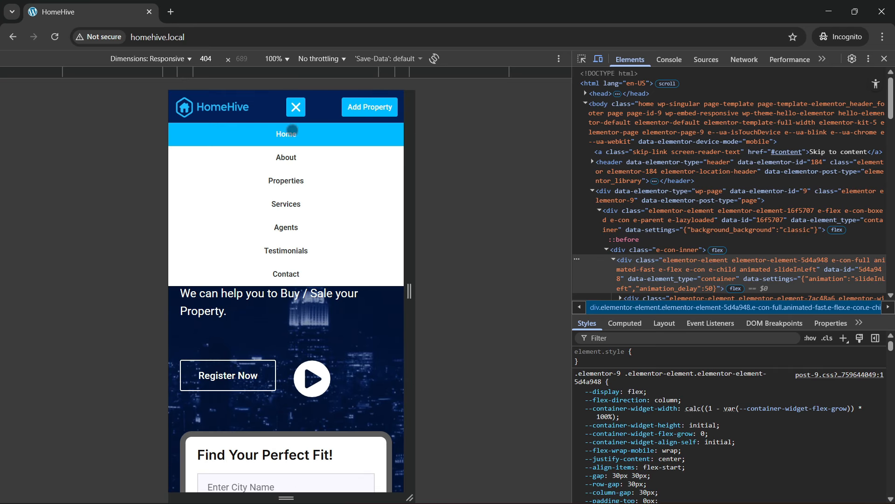
{"action": "left_click", "coordinate": [299, 113]}
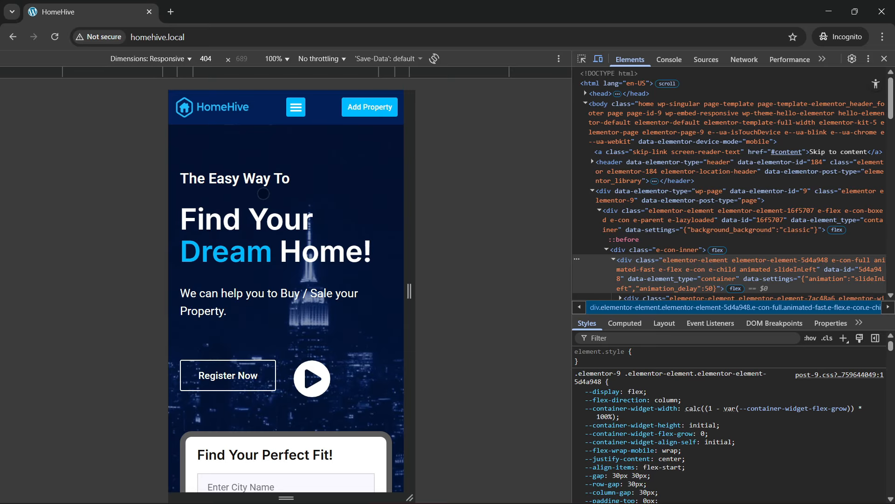
- Open and close the property type and status dropdowns in the mobile search form
{"action": "scroll", "coordinate": [253, 231], "scroll_direction": "down", "scroll_amount": 2}
{"action": "scroll", "coordinate": [253, 231], "scroll_direction": "down", "scroll_amount": 10}
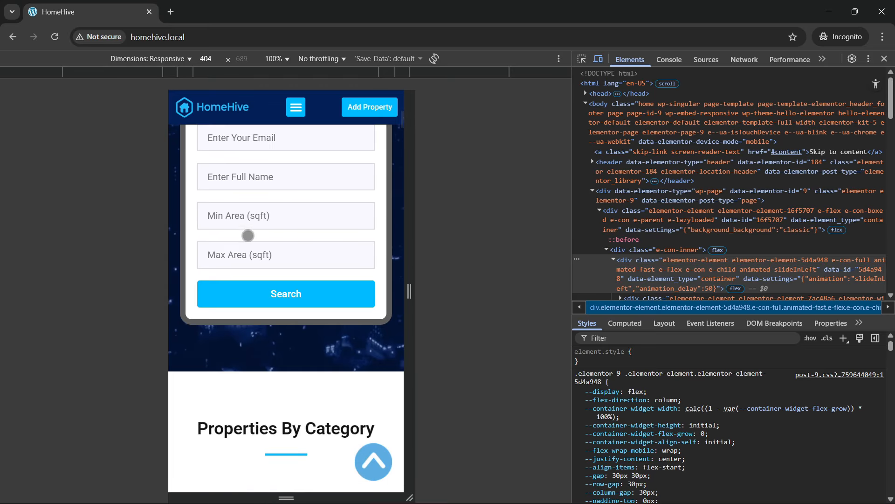
{"action": "scroll", "coordinate": [262, 230], "scroll_direction": "up", "scroll_amount": 3}
{"action": "left_click", "coordinate": [264, 216]}
{"action": "left_click", "coordinate": [264, 216]}
{"action": "left_click", "coordinate": [293, 182]}
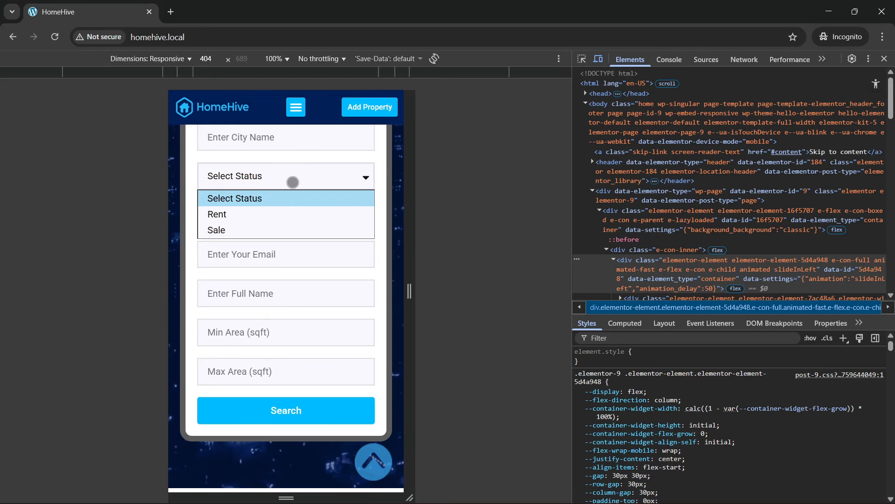
{"action": "left_click", "coordinate": [267, 195]}
- Scroll the 404 px mobile preview through every section down to the stacked footer
{"action": "scroll", "coordinate": [279, 289], "scroll_direction": "down", "scroll_amount": 8}
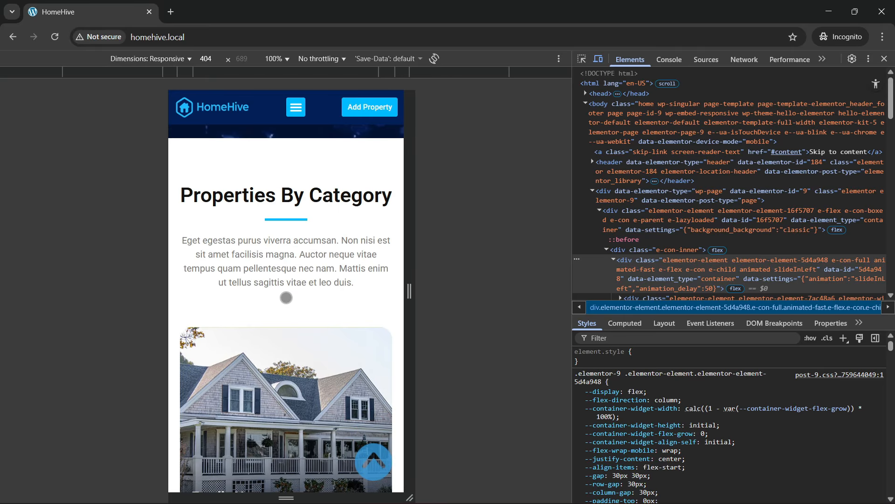
{"action": "scroll", "coordinate": [285, 301], "scroll_direction": "down", "scroll_amount": 4}
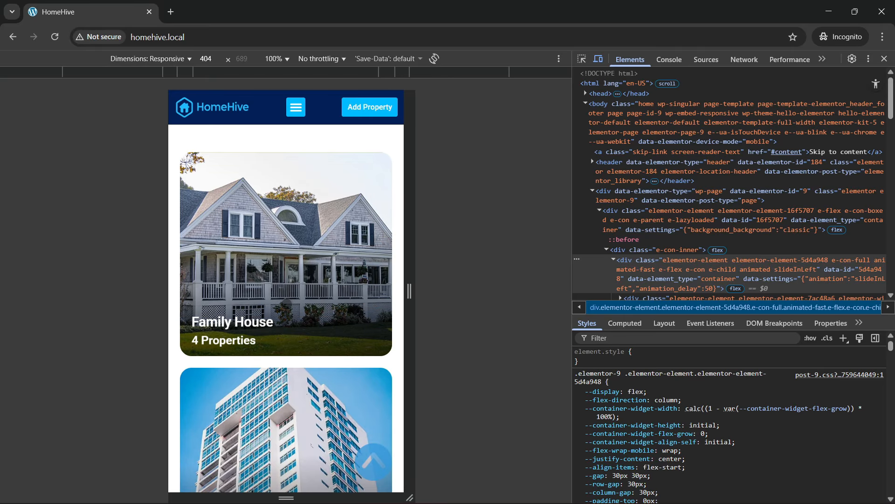
{"action": "scroll", "coordinate": [287, 302], "scroll_direction": "down", "scroll_amount": 15}
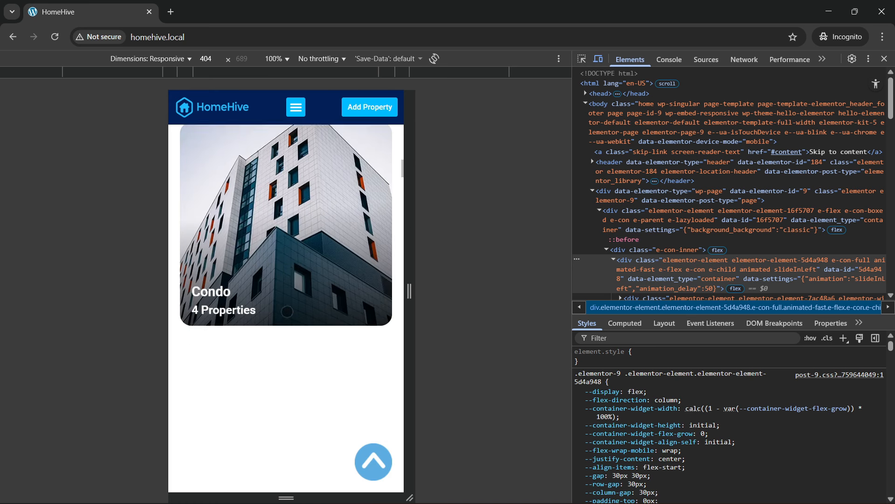
{"action": "scroll", "coordinate": [287, 312], "scroll_direction": "down", "scroll_amount": 3}
{"action": "scroll", "coordinate": [238, 215], "scroll_direction": "up", "scroll_amount": 2}
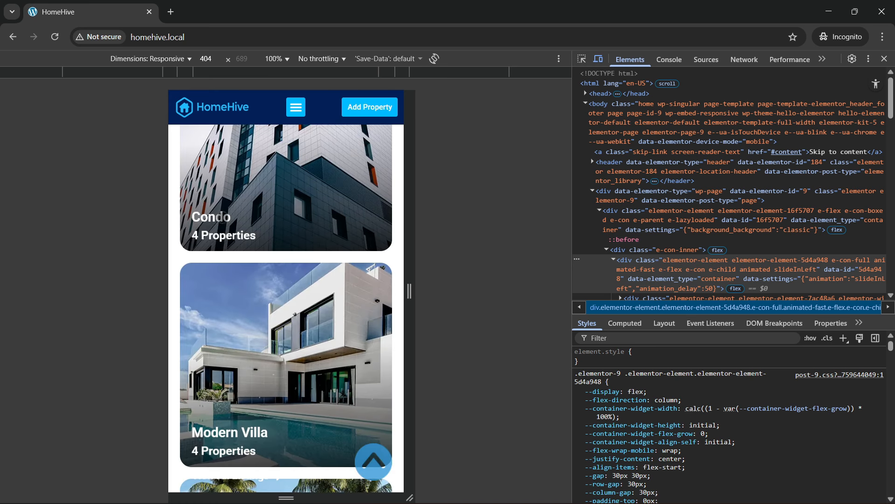
{"action": "scroll", "coordinate": [286, 308], "scroll_direction": "up", "scroll_amount": 4}
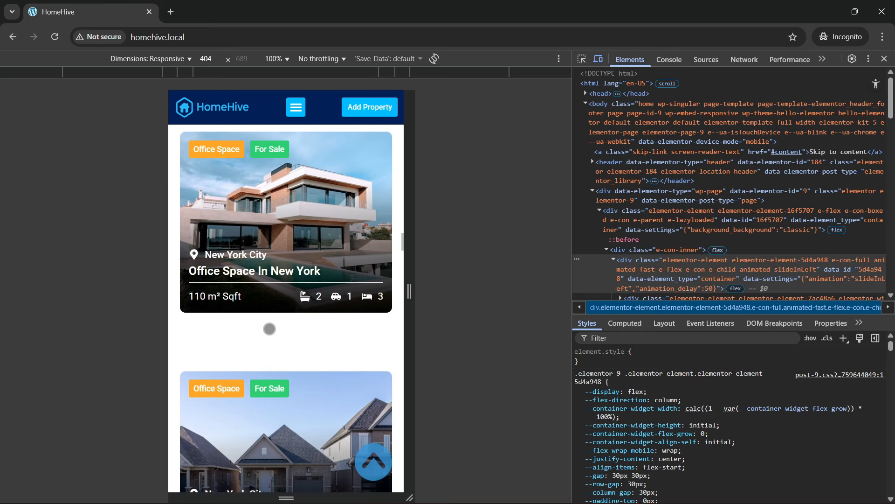
{"action": "scroll", "coordinate": [270, 328], "scroll_direction": "down", "scroll_amount": 4}
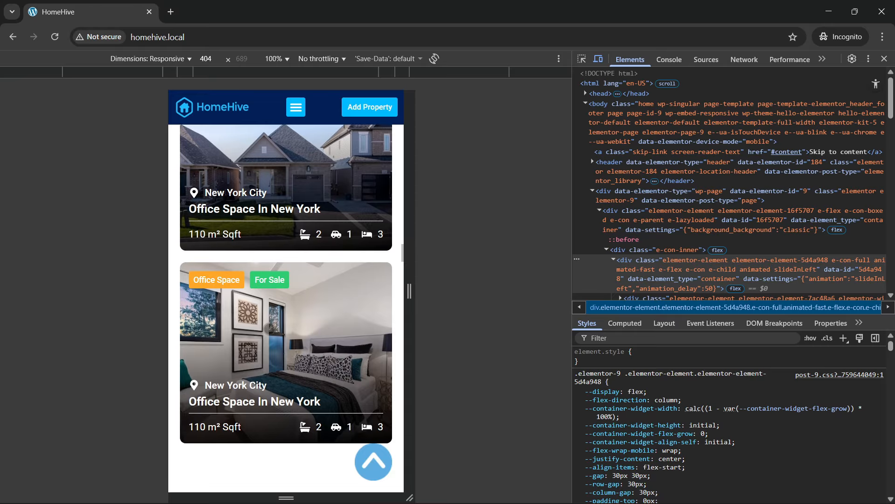
{"action": "scroll", "coordinate": [270, 328], "scroll_direction": "down", "scroll_amount": 7}
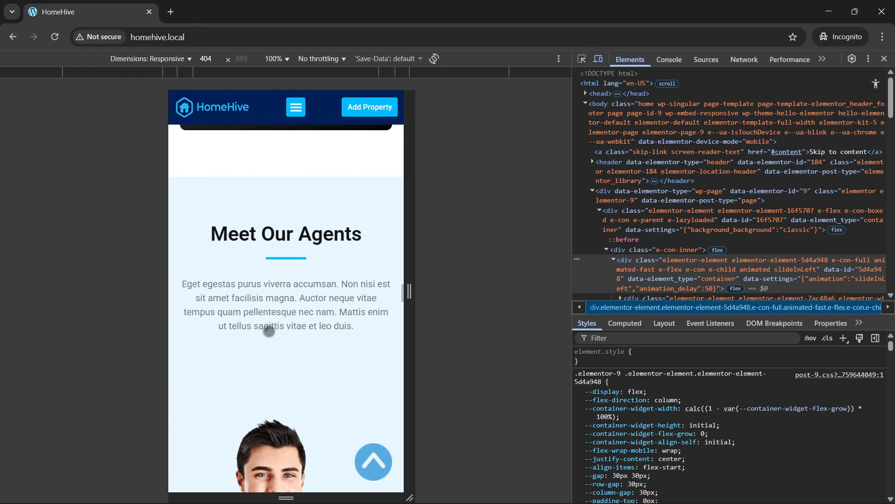
{"action": "scroll", "coordinate": [269, 331], "scroll_direction": "down", "scroll_amount": 3}
{"action": "scroll", "coordinate": [269, 346], "scroll_direction": "down", "scroll_amount": 5}
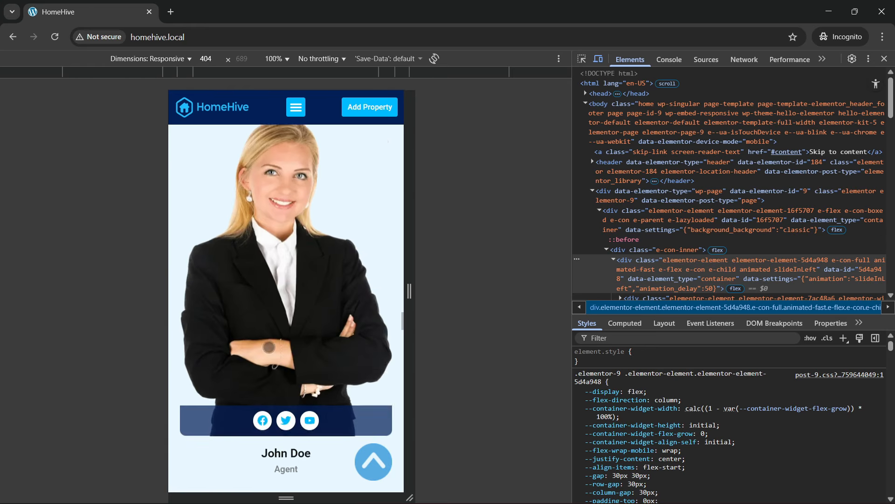
{"action": "scroll", "coordinate": [268, 348], "scroll_direction": "down", "scroll_amount": 9}
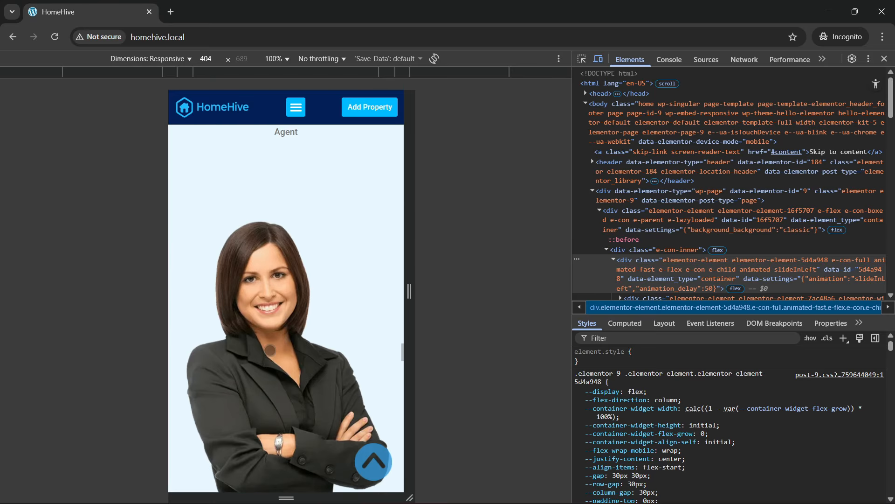
{"action": "scroll", "coordinate": [271, 351], "scroll_direction": "down", "scroll_amount": 10}
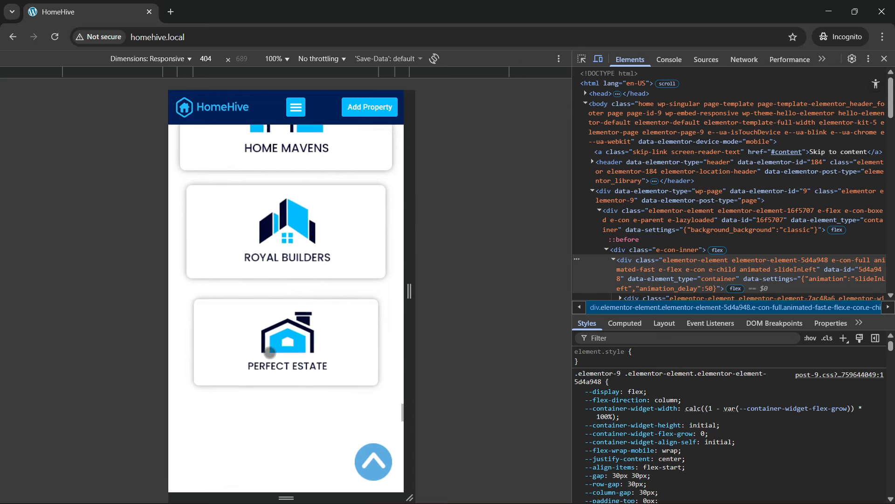
{"action": "scroll", "coordinate": [270, 352], "scroll_direction": "down", "scroll_amount": 5}
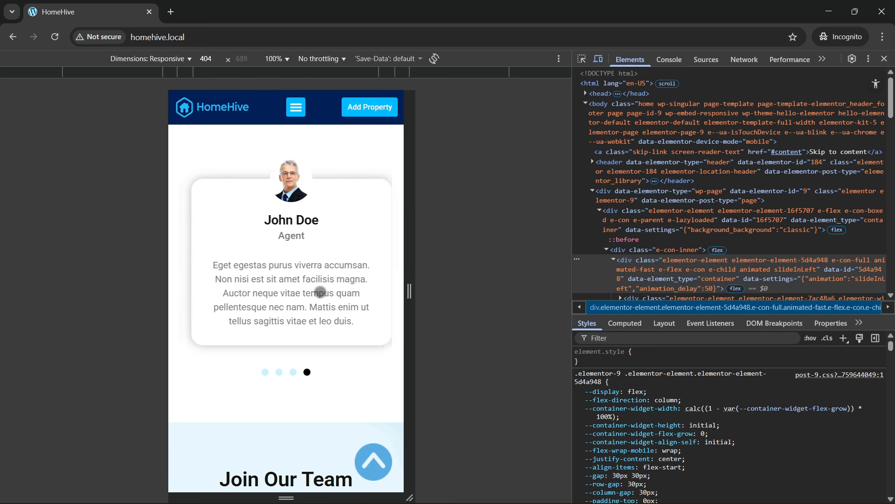
{"action": "scroll", "coordinate": [309, 297], "scroll_direction": "up", "scroll_amount": 4}
{"action": "scroll", "coordinate": [309, 298], "scroll_direction": "down", "scroll_amount": 12}
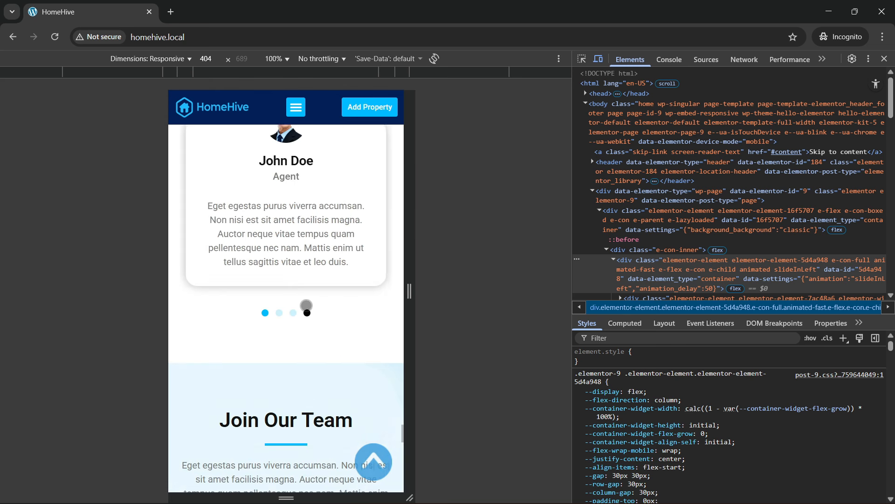
{"action": "scroll", "coordinate": [303, 309], "scroll_direction": "up", "scroll_amount": 5}
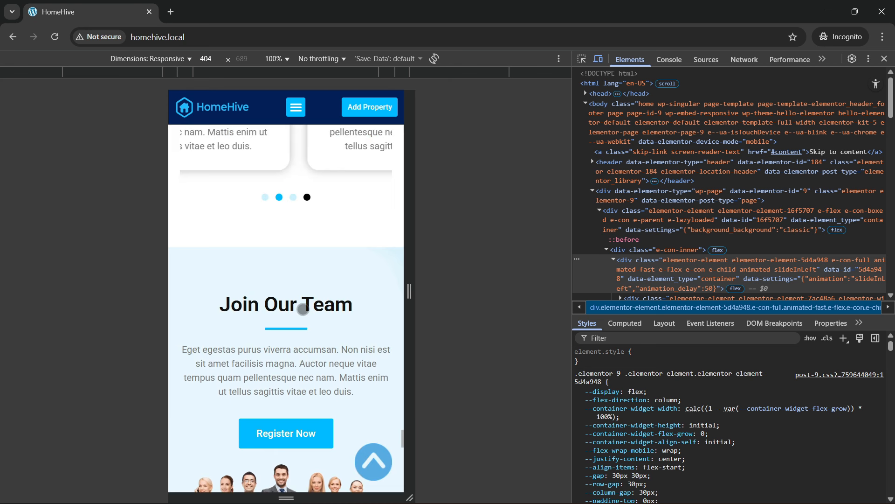
{"action": "scroll", "coordinate": [303, 312], "scroll_direction": "down", "scroll_amount": 3}
{"action": "scroll", "coordinate": [303, 313], "scroll_direction": "down", "scroll_amount": 15}
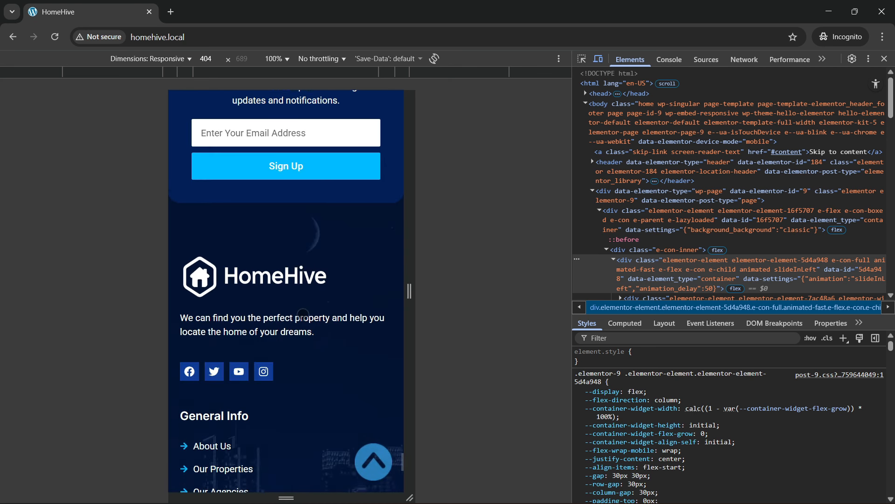
{"action": "scroll", "coordinate": [303, 320], "scroll_direction": "down", "scroll_amount": 1}
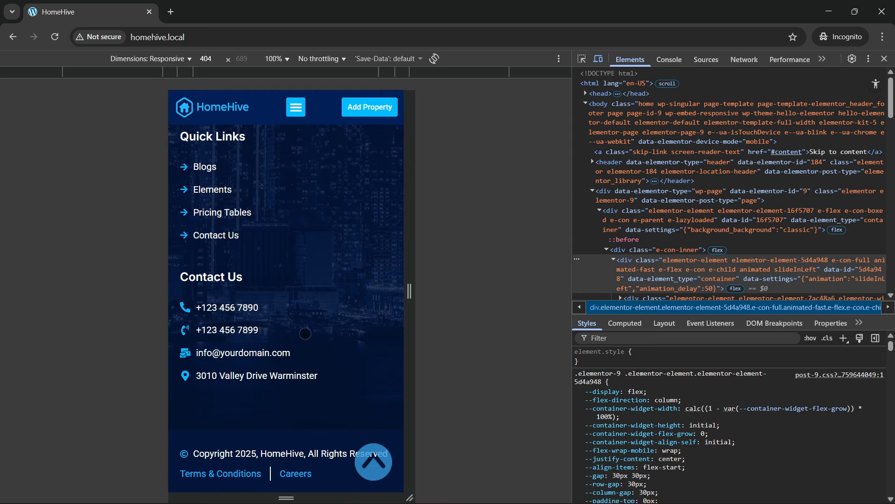
{"action": "scroll", "coordinate": [329, 391], "scroll_direction": "up", "scroll_amount": 8}
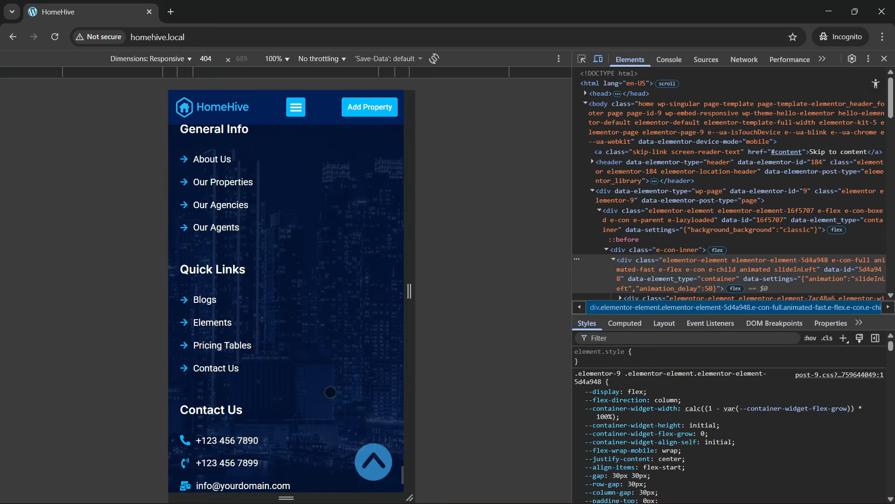
- Jump the 404 px mobile preview back up to the 'Find Your Dream Home!' hero
{"action": "left_click", "coordinate": [372, 467]}
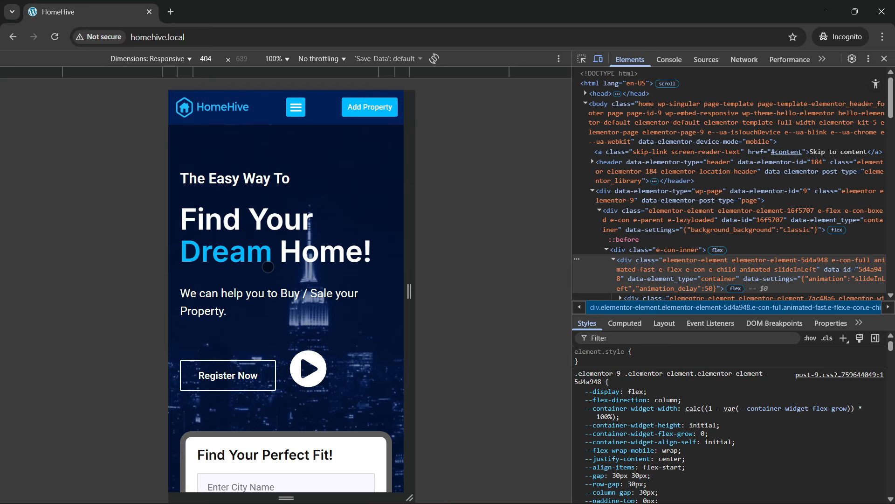
- Switch to WordPress, view the Hello Elementor theme details, then go to Installed Plugins
{"action": "left_click", "coordinate": [884, 58]}
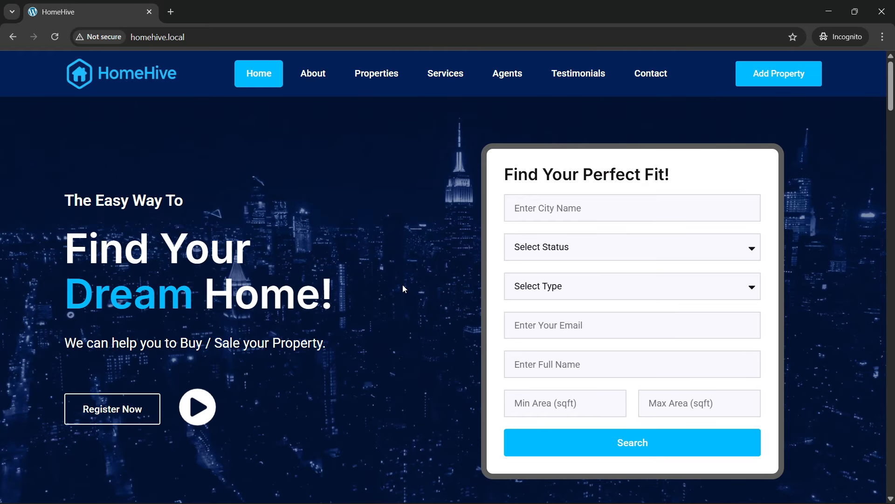
{"action": "key", "text": "alt+Tab"}
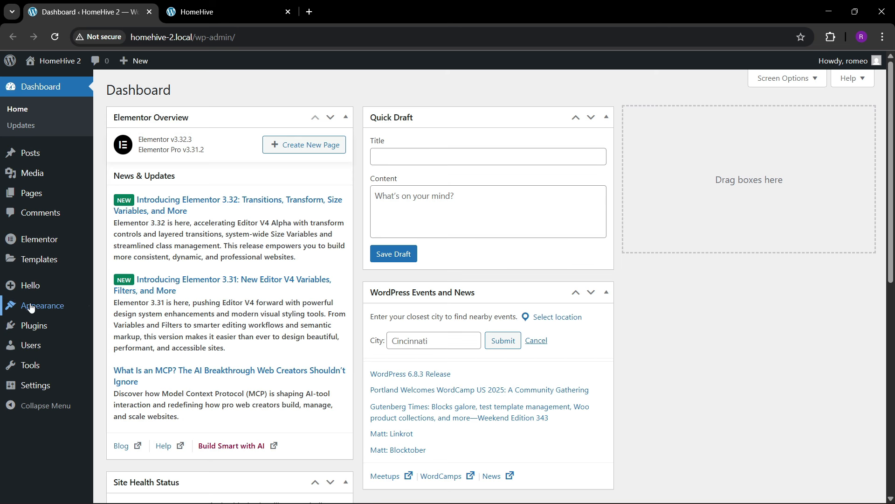
{"action": "left_click", "coordinate": [114, 309]}
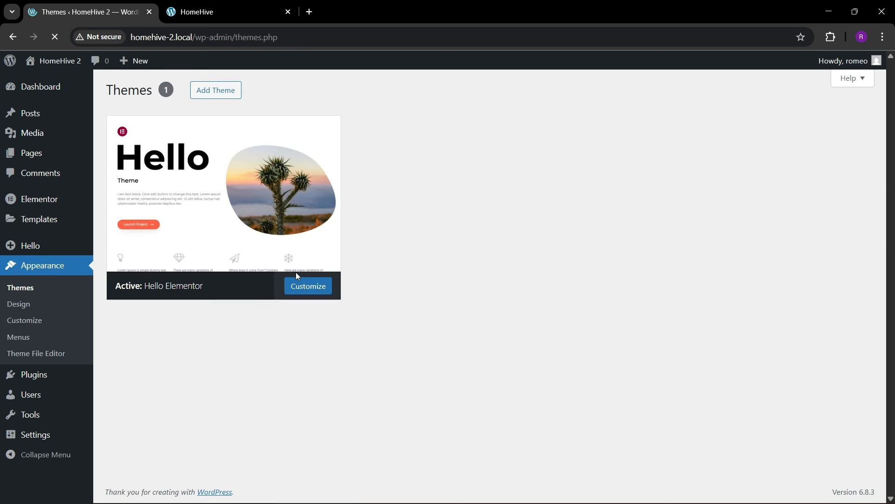
{"action": "left_click", "coordinate": [297, 274]}
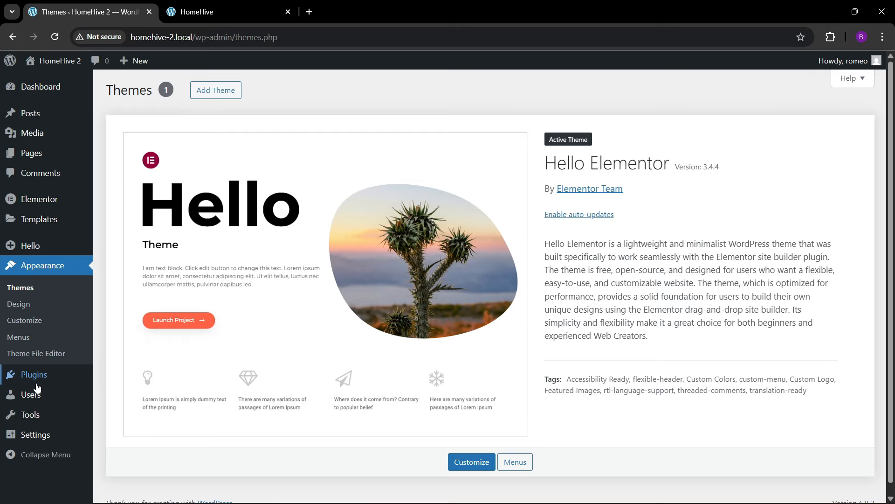
{"action": "mouse_move", "coordinate": [36, 374]}
{"action": "left_click", "coordinate": [116, 373]}
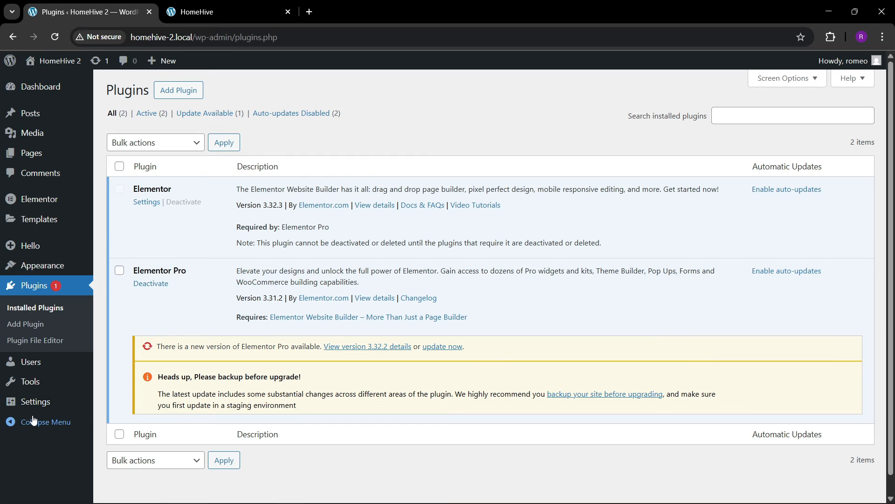
- Set the static page Home as the homepage in Reading Settings and save
{"action": "mouse_move", "coordinate": [32, 403]}
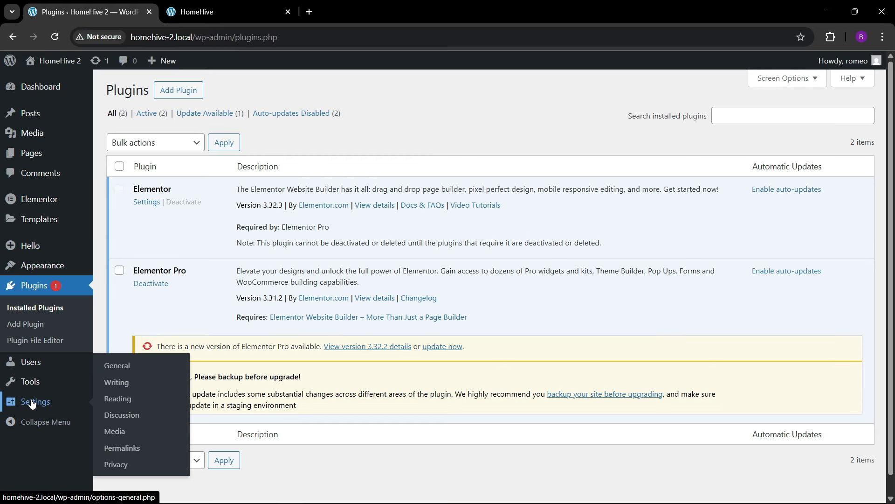
{"action": "mouse_move", "coordinate": [45, 158]}
{"action": "left_click", "coordinate": [127, 161]}
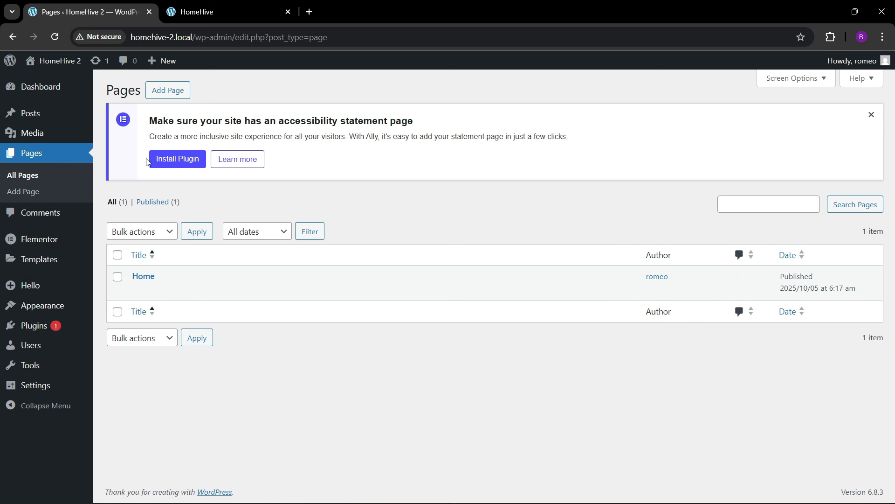
{"action": "mouse_move", "coordinate": [35, 387]}
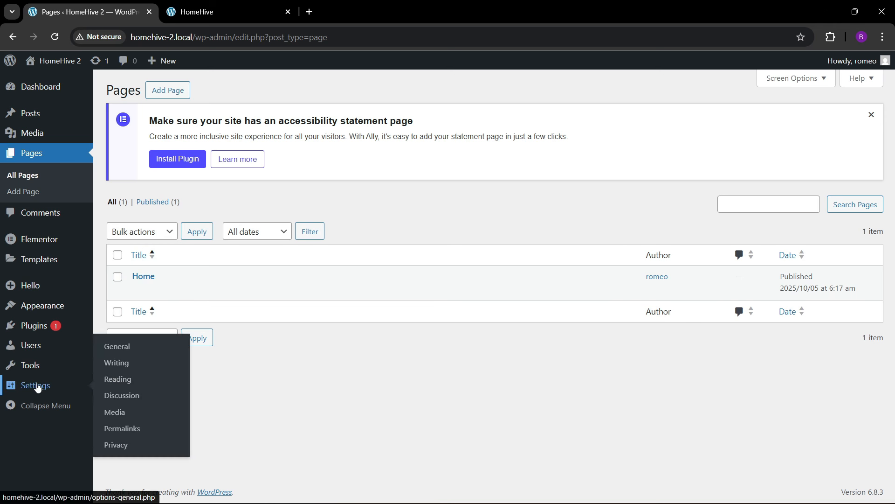
{"action": "left_click", "coordinate": [105, 379]}
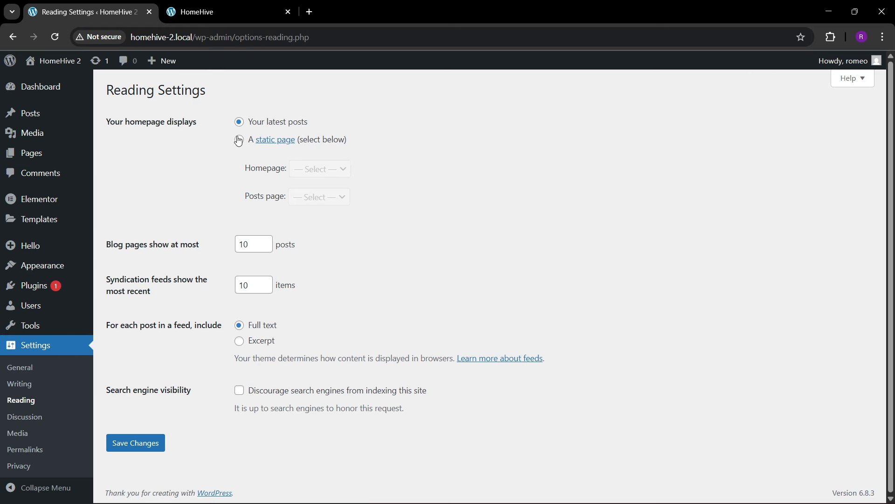
{"action": "left_click", "coordinate": [238, 140]}
{"action": "left_click", "coordinate": [320, 169]}
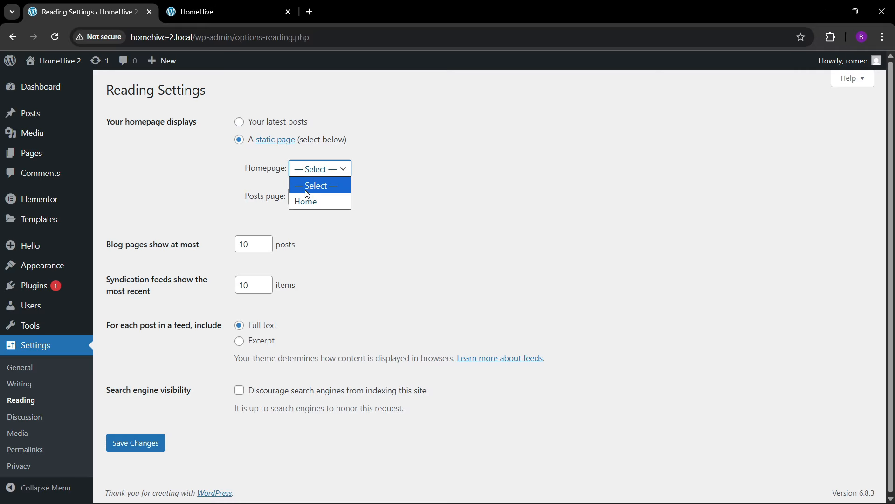
{"action": "left_click", "coordinate": [304, 199]}
{"action": "left_click", "coordinate": [128, 444]}
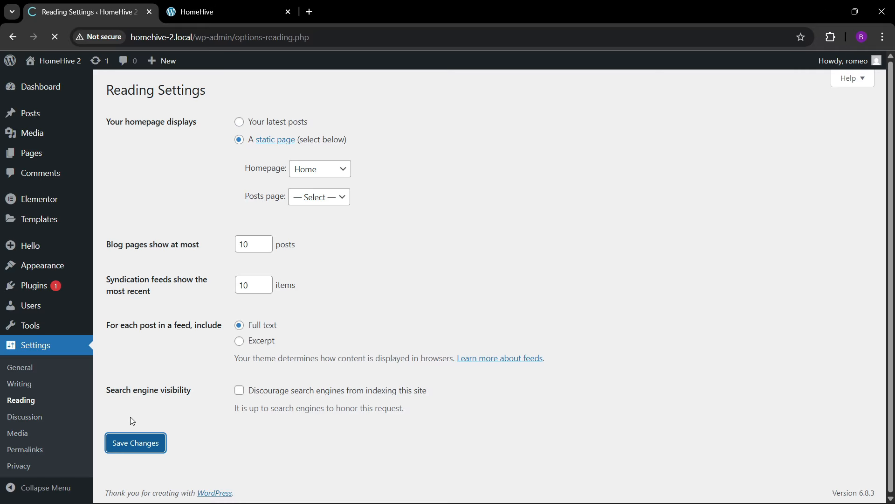
- Open the site's front page in a new tab, view it, then return to Reading Settings
{"action": "left_click", "coordinate": [126, 6]}
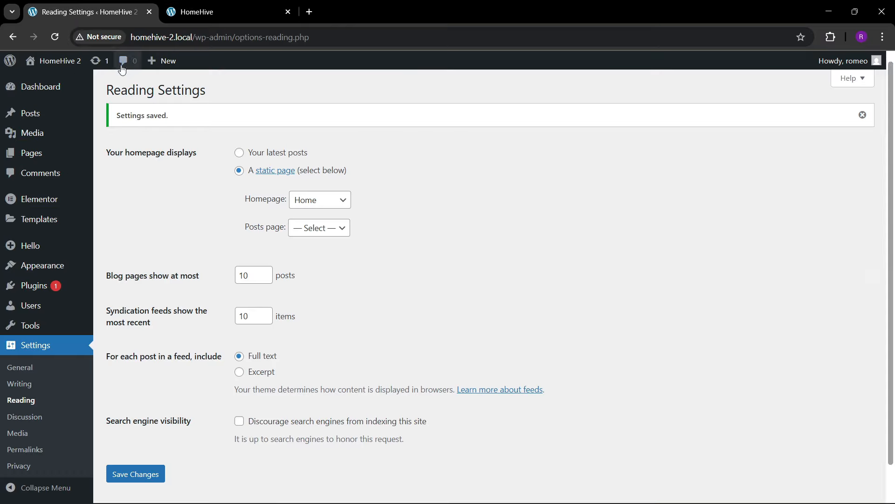
{"action": "mouse_move", "coordinate": [61, 65]}
{"action": "right_click", "coordinate": [46, 80]}
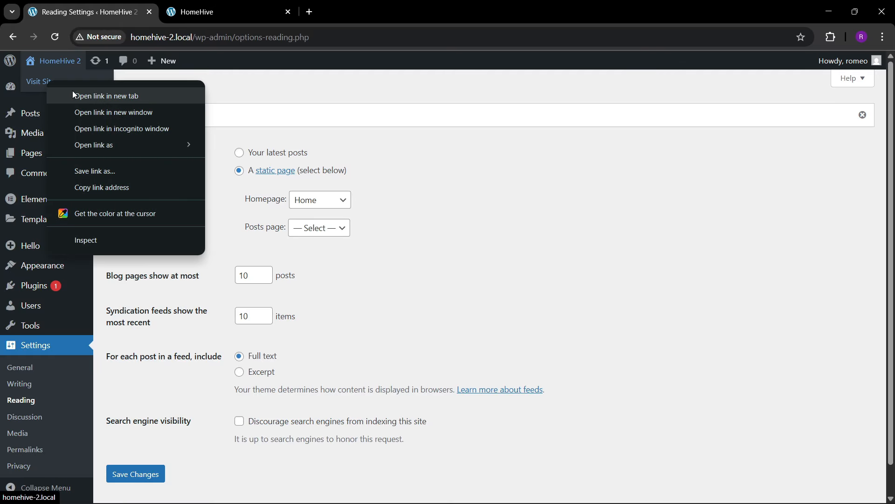
{"action": "left_click", "coordinate": [71, 91]}
{"action": "left_click", "coordinate": [249, 6]}
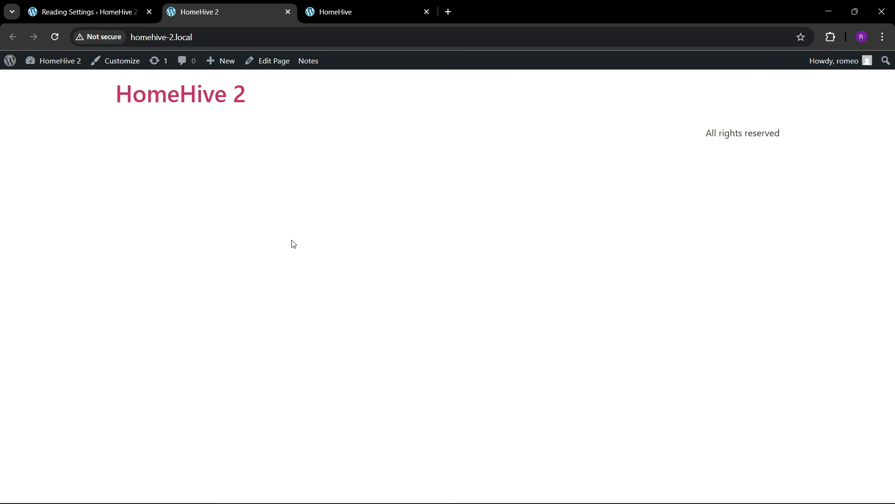
{"action": "left_click", "coordinate": [143, 4]}
- Upload every image in Downloads\HomeHive to the Media Library, bringing it to 27 items
{"action": "mouse_move", "coordinate": [32, 132]}
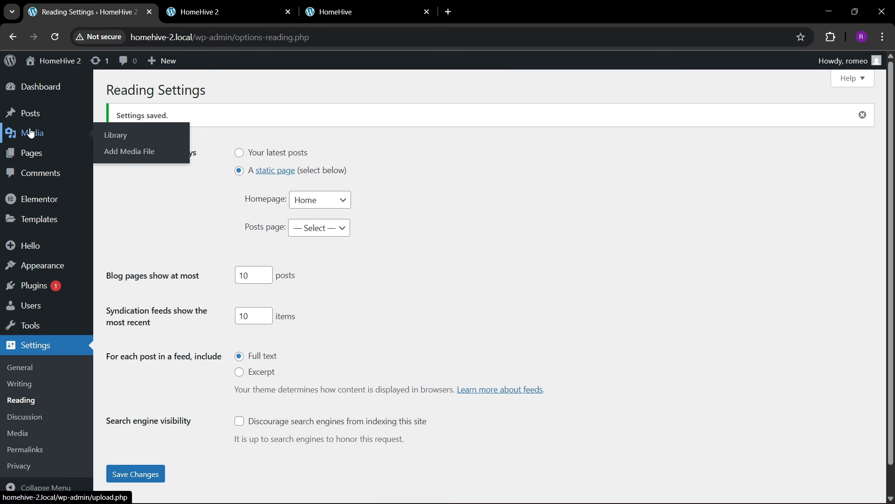
{"action": "left_click", "coordinate": [118, 136]}
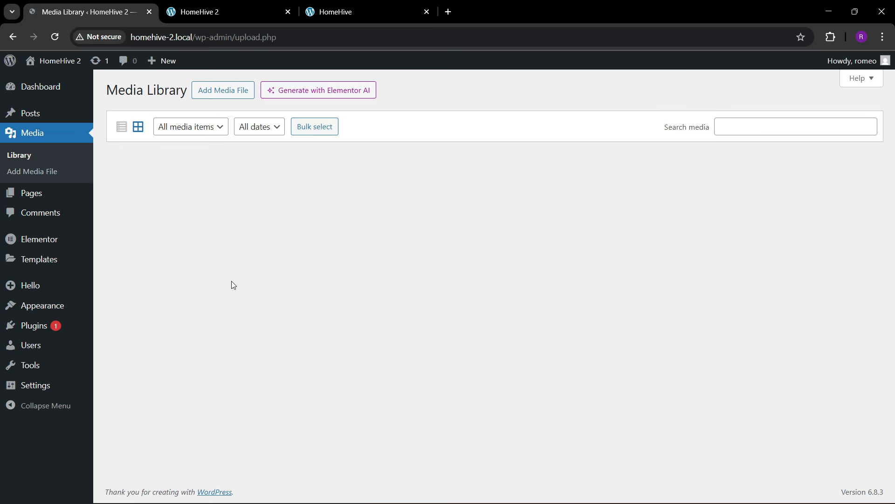
{"action": "left_click", "coordinate": [228, 90]}
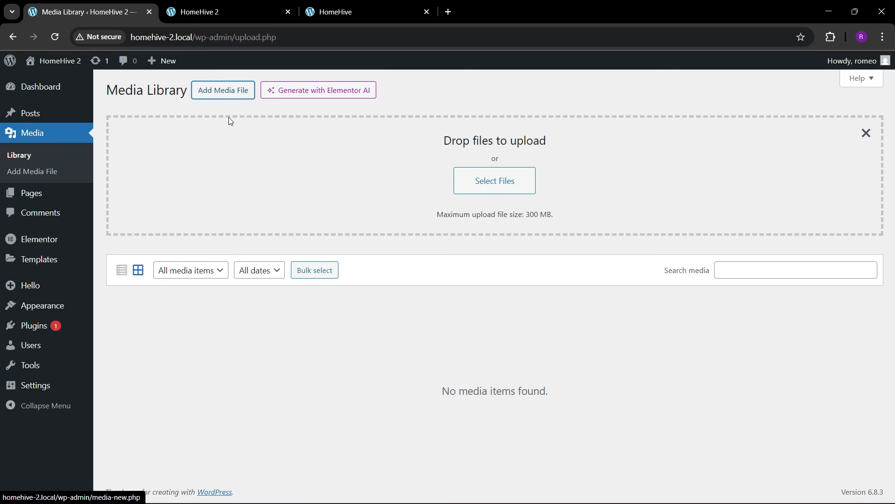
{"action": "left_click", "coordinate": [496, 186]}
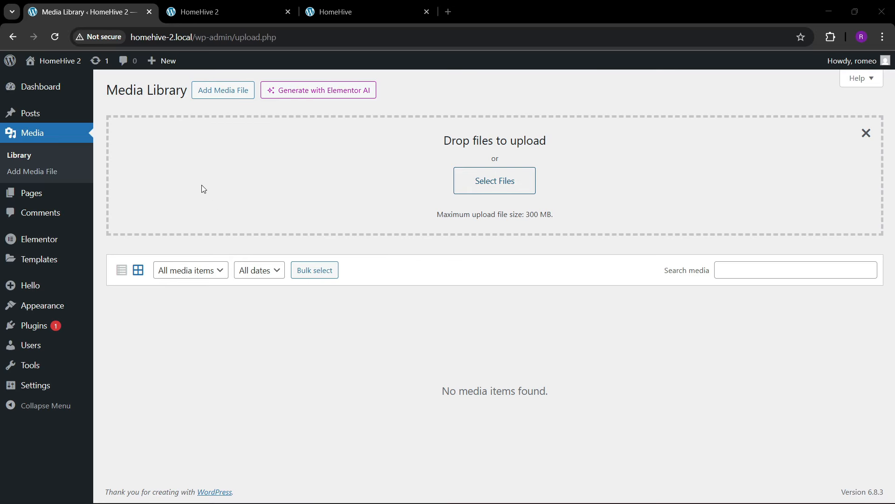
{"action": "left_click", "coordinate": [56, 189]}
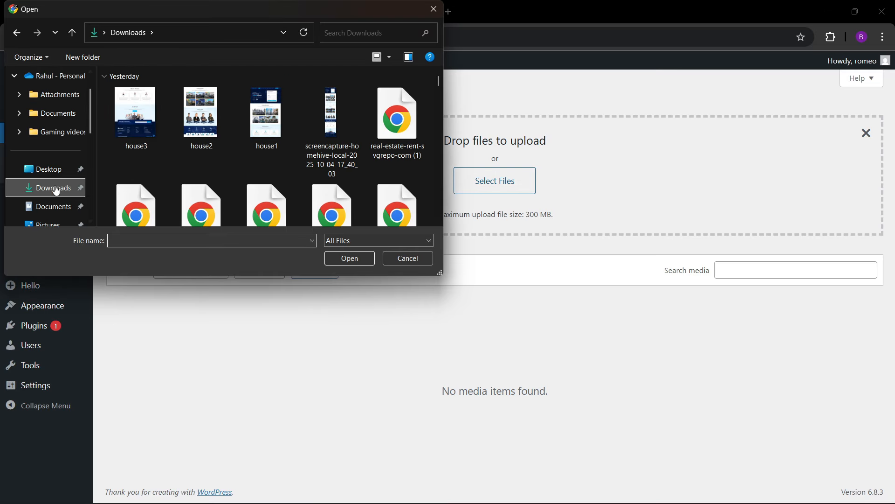
{"action": "scroll", "coordinate": [236, 178], "scroll_direction": "down", "scroll_amount": 3}
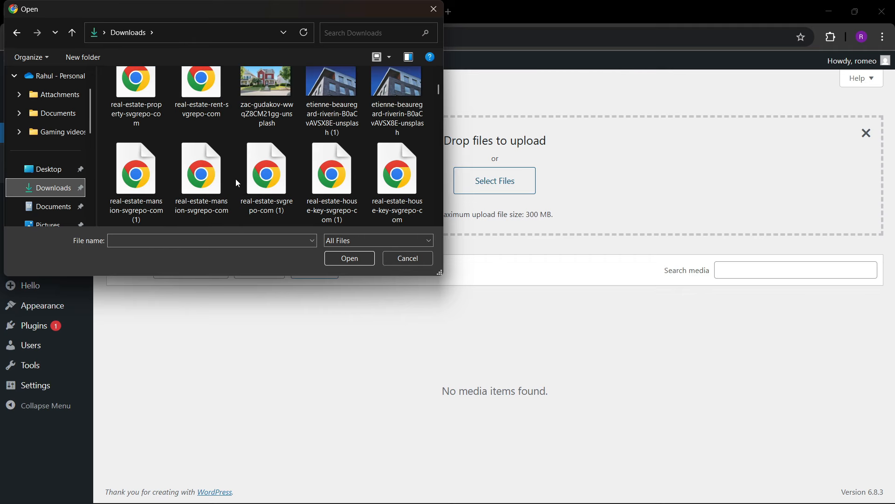
{"action": "scroll", "coordinate": [236, 178], "scroll_direction": "down", "scroll_amount": 5}
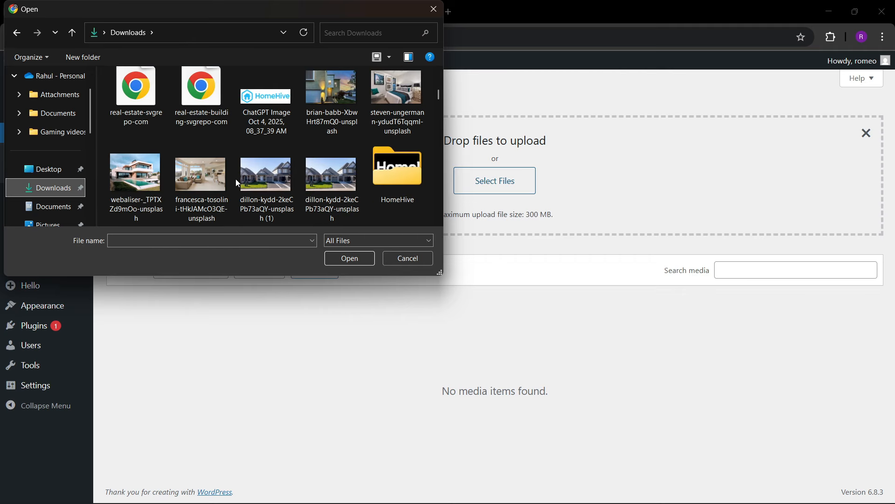
{"action": "double_click", "coordinate": [399, 161]}
{"action": "left_click", "coordinate": [286, 183]}
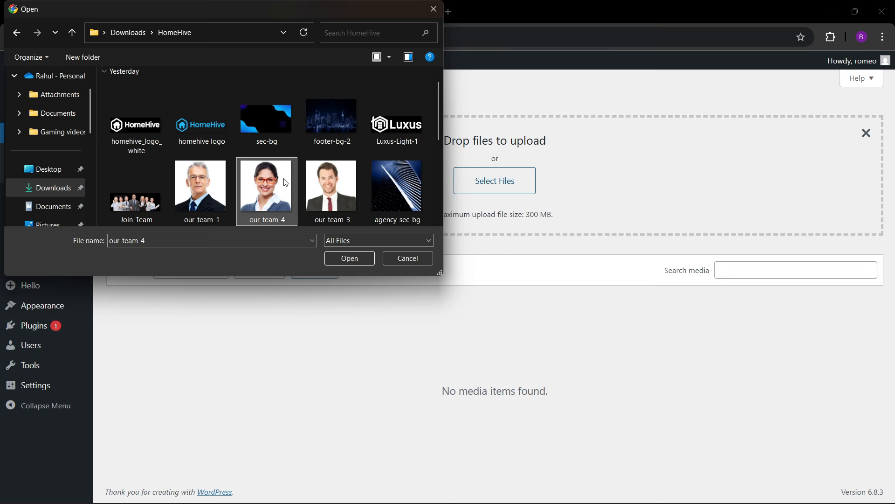
{"action": "key", "text": "ctrl+a"}
{"action": "left_click", "coordinate": [347, 259]}
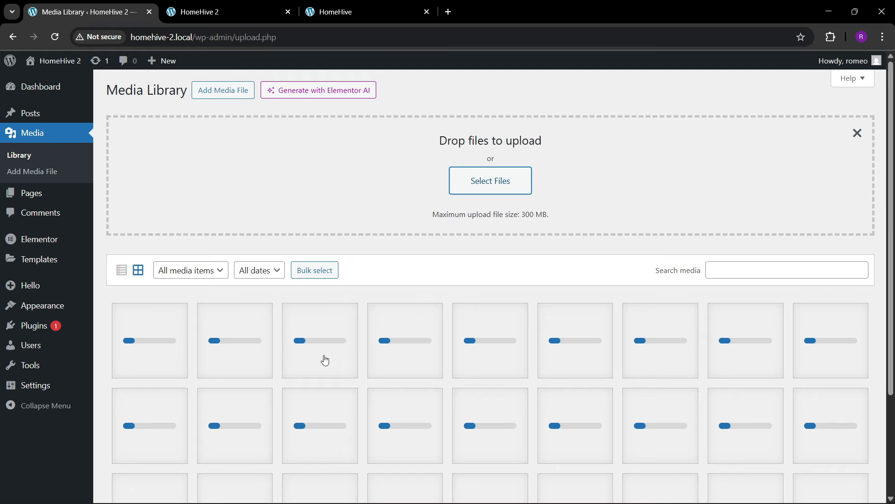
{"action": "scroll", "coordinate": [294, 357], "scroll_direction": "down", "scroll_amount": 3}
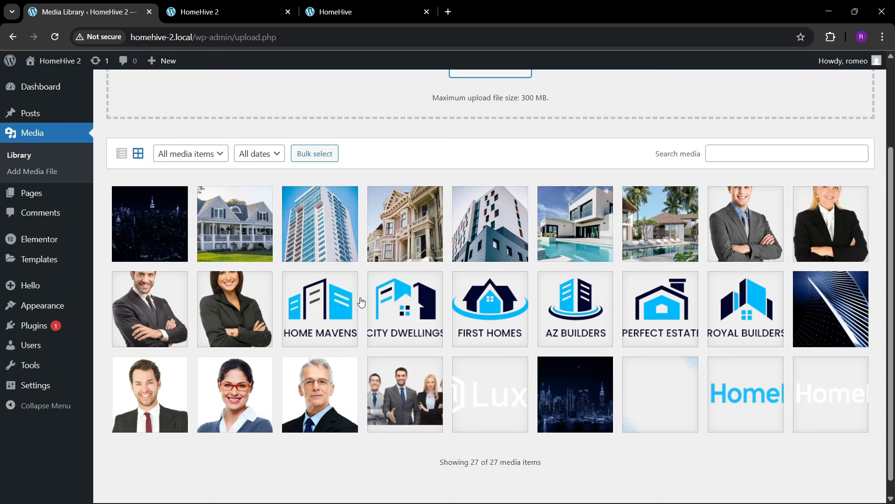
- Reorder the browser tabs so the media library and original HomeHive site come first
{"action": "left_click", "coordinate": [252, 6]}
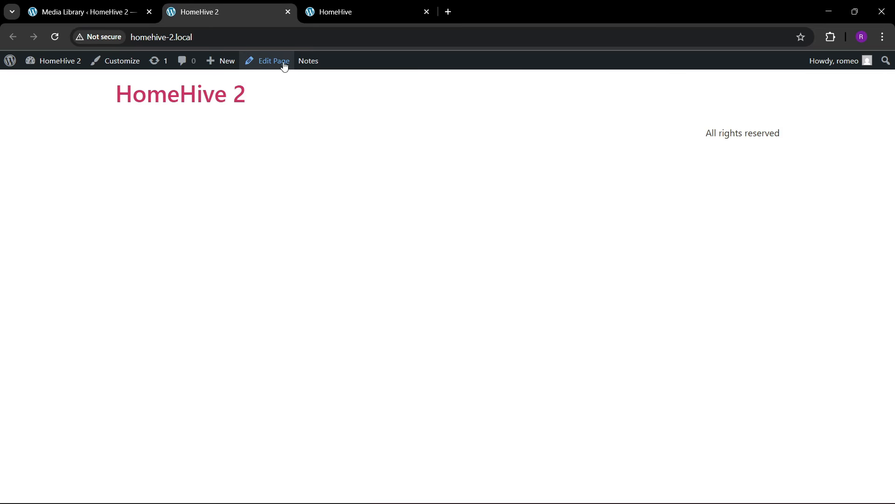
{"action": "left_click", "coordinate": [334, 8]}
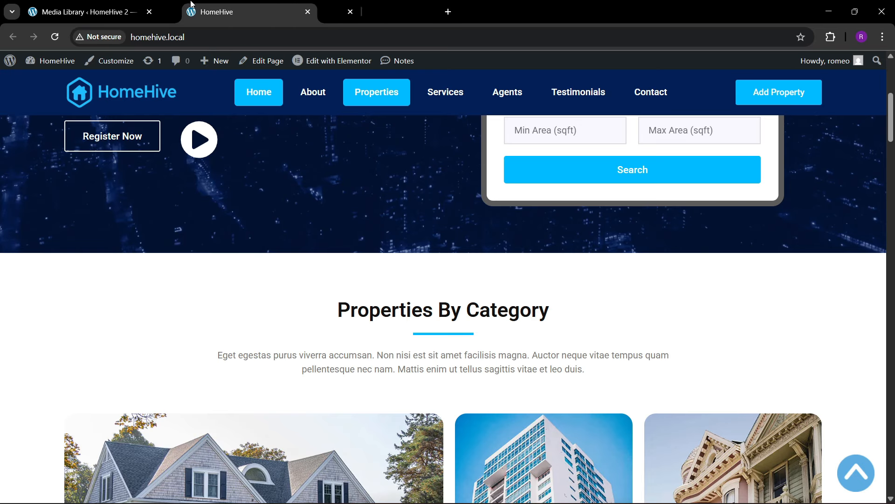
{"action": "left_click_drag", "start_coordinate": [334, 8], "coordinate": [116, 7]}
{"action": "left_click", "coordinate": [213, 3]}
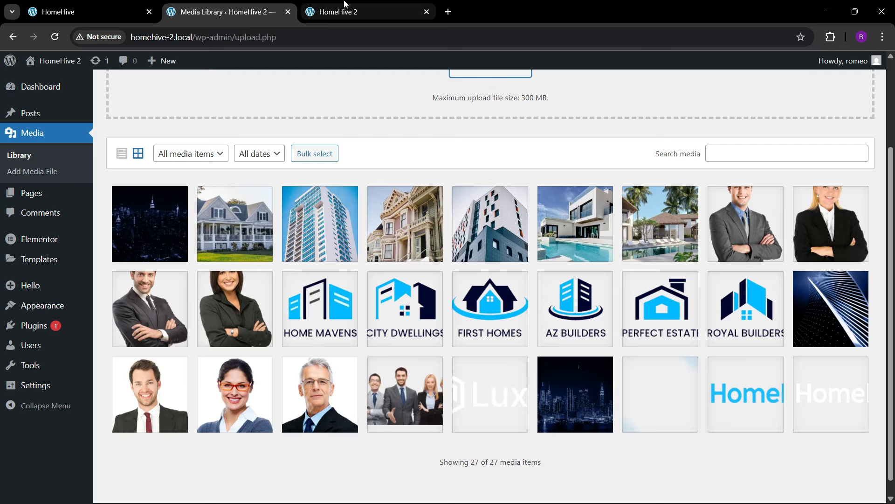
{"action": "left_click_drag", "start_coordinate": [213, 4], "coordinate": [79, 5]}
{"action": "left_click", "coordinate": [224, 7]}
{"action": "left_click", "coordinate": [364, 4]}
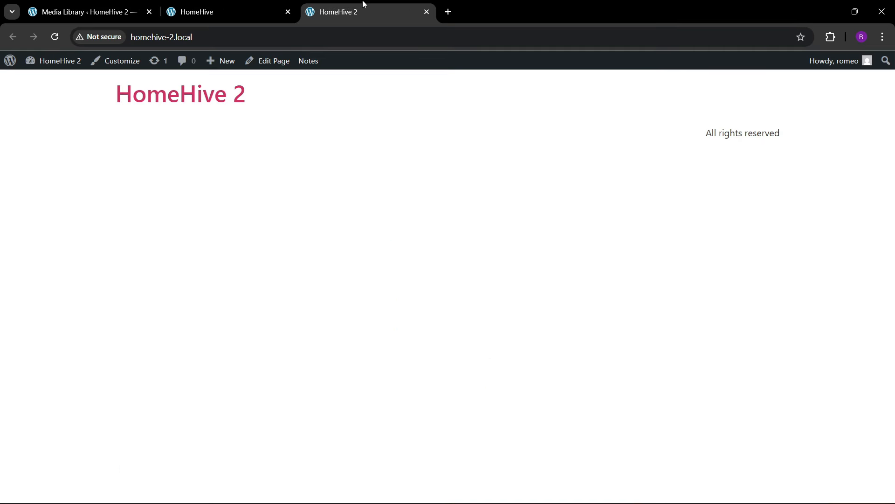
- Open the Home page with Elementor and scroll the original HomeHive site back to its hero
{"action": "left_click", "coordinate": [265, 65]}
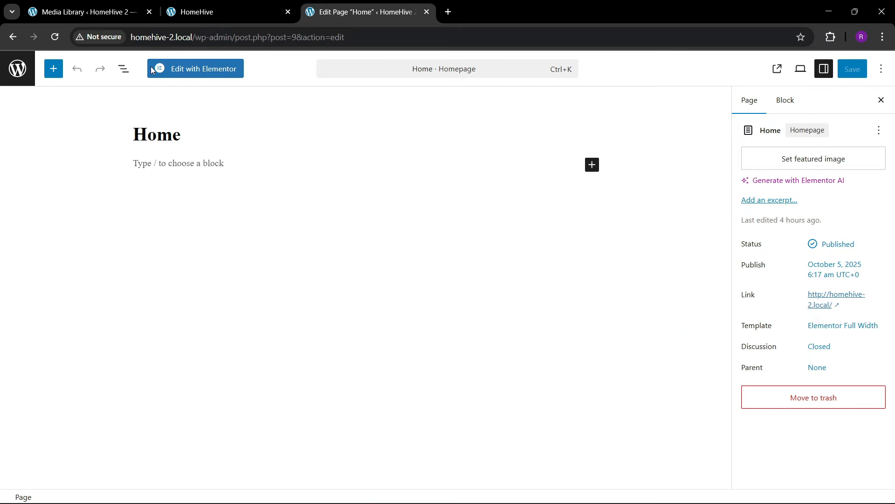
{"action": "left_click", "coordinate": [153, 70]}
{"action": "left_click", "coordinate": [239, 5]}
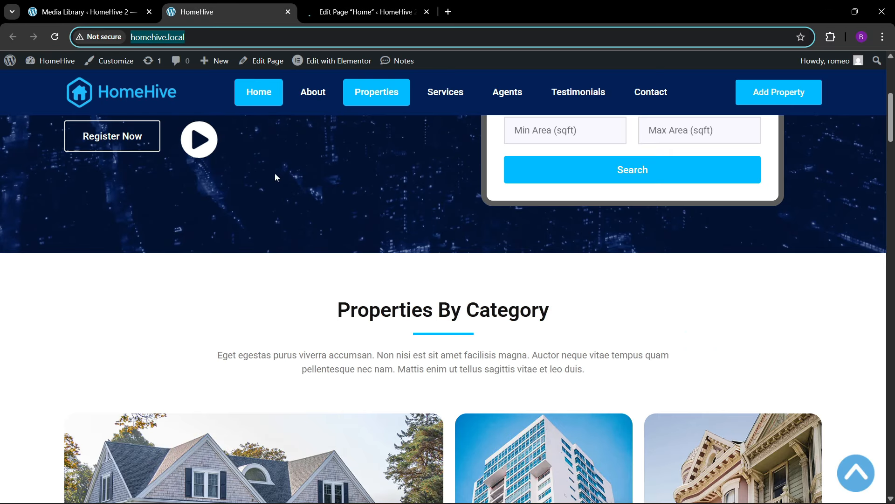
{"action": "left_click", "coordinate": [375, 5]}
{"action": "left_click", "coordinate": [227, 4]}
{"action": "scroll", "coordinate": [375, 316], "scroll_direction": "up", "scroll_amount": 1}
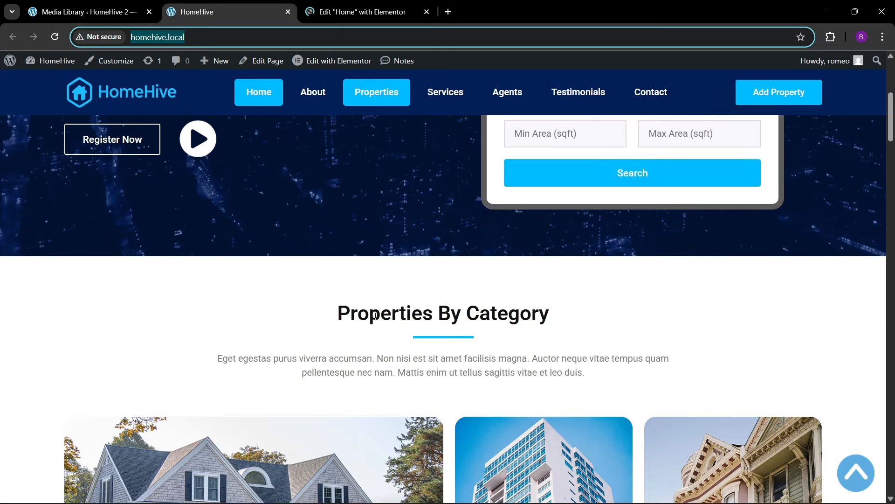
{"action": "scroll", "coordinate": [375, 316], "scroll_direction": "up", "scroll_amount": 3}
{"action": "scroll", "coordinate": [419, 274], "scroll_direction": "up", "scroll_amount": 4}
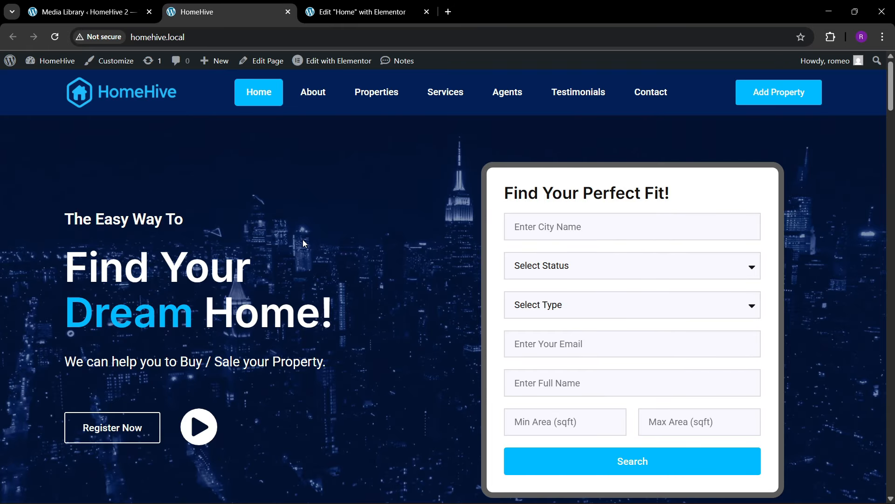
- Dismiss the notifications popup, narrow the elements panel and hide the structure overview
{"action": "left_click", "coordinate": [320, 5]}
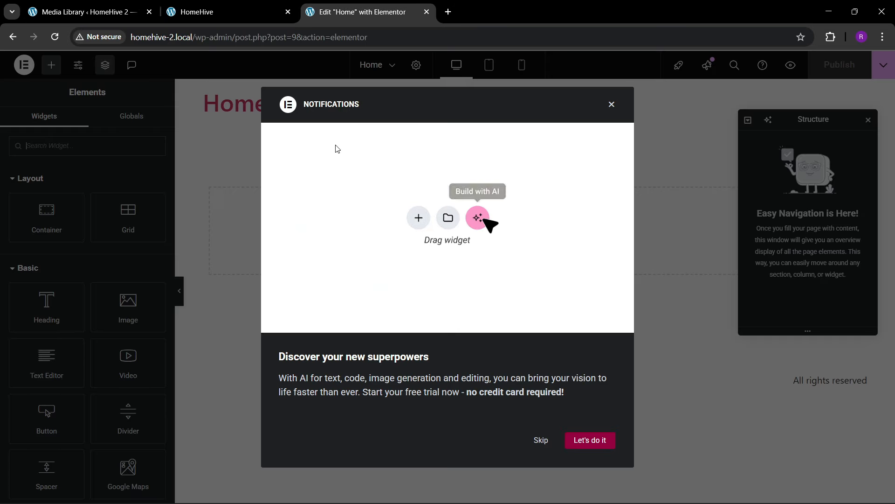
{"action": "left_click", "coordinate": [611, 104]}
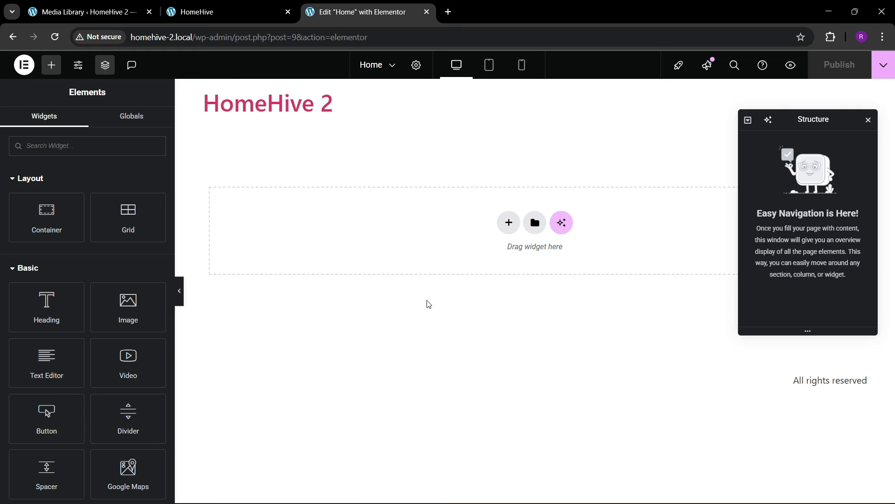
{"action": "left_click_drag", "start_coordinate": [175, 189], "coordinate": [147, 192]}
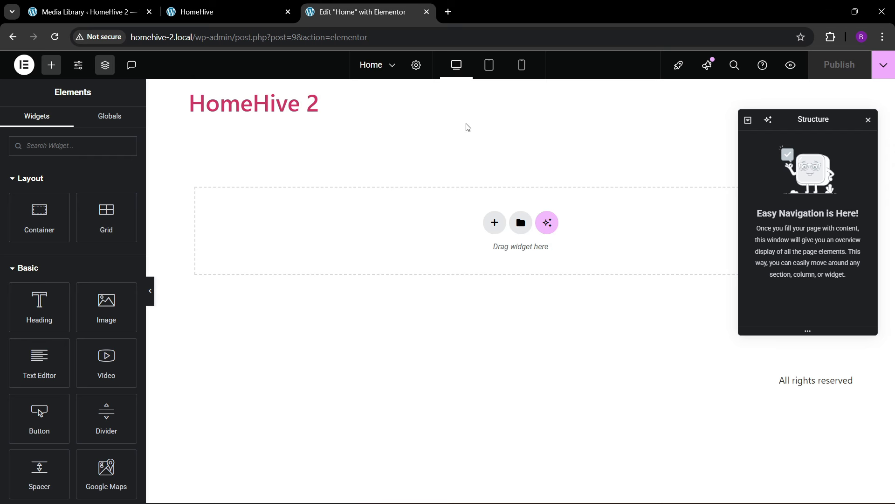
{"action": "left_click", "coordinate": [78, 72]}
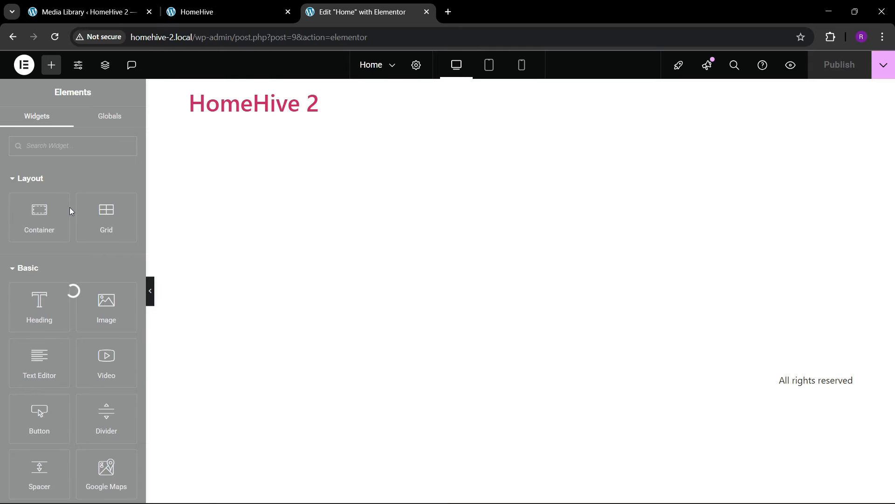
- Sample the Search button's blue #00BBFF from the live HomeHive site with Color Picker
{"action": "left_click", "coordinate": [193, 11]}
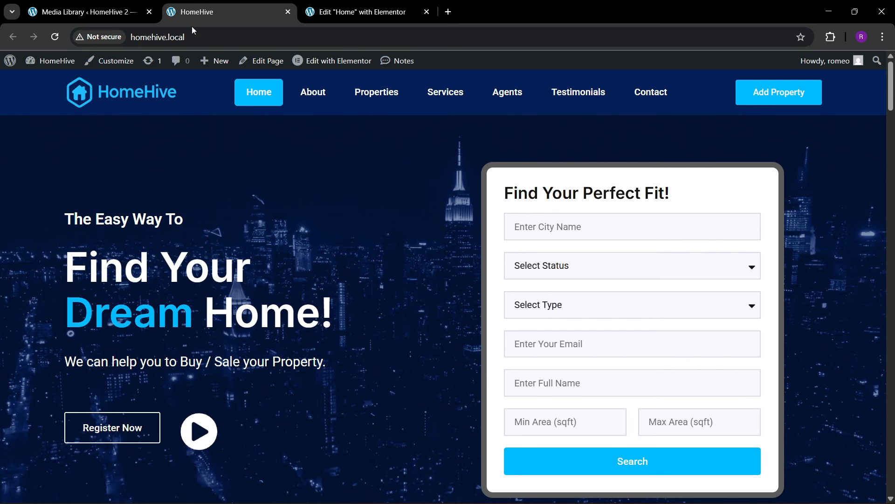
{"action": "left_click", "coordinate": [831, 37]}
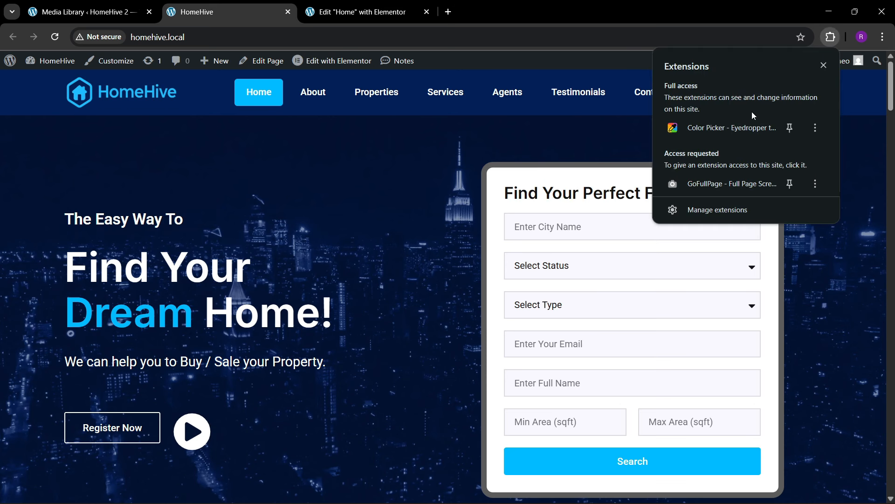
{"action": "left_click", "coordinate": [728, 128]}
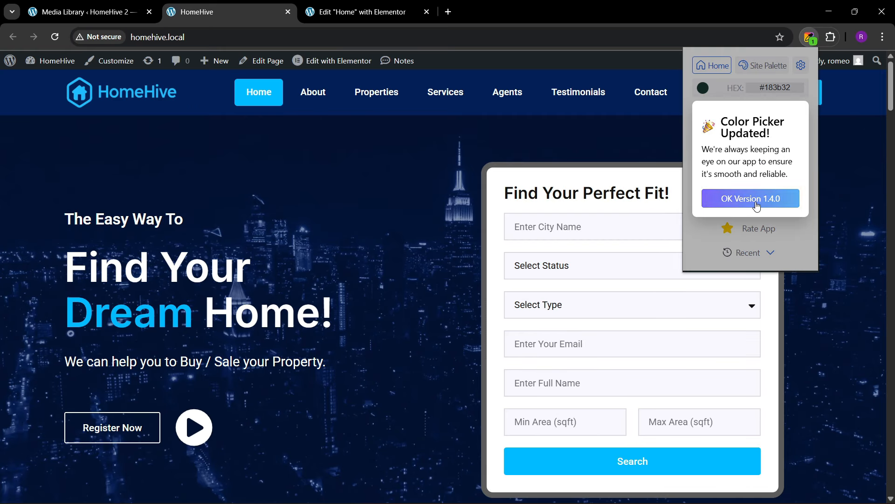
{"action": "left_click", "coordinate": [750, 198]}
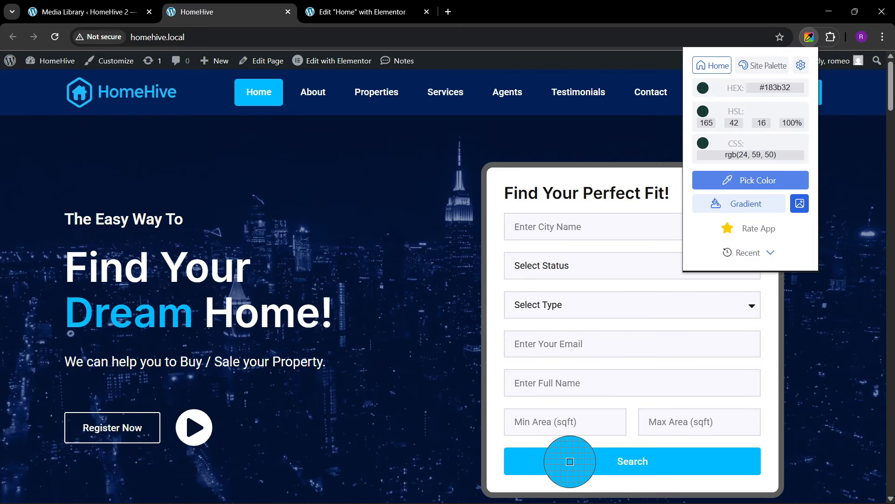
{"action": "left_click", "coordinate": [570, 460]}
{"action": "left_click", "coordinate": [361, 11]}
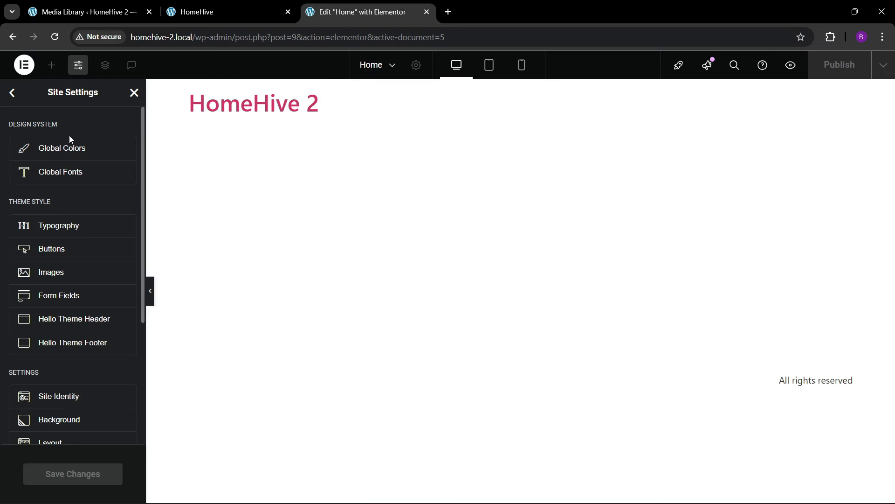
- Add a custom global colour named theme blue with the value #00BBFF
{"action": "left_click", "coordinate": [68, 154]}
{"action": "left_click", "coordinate": [55, 373]}
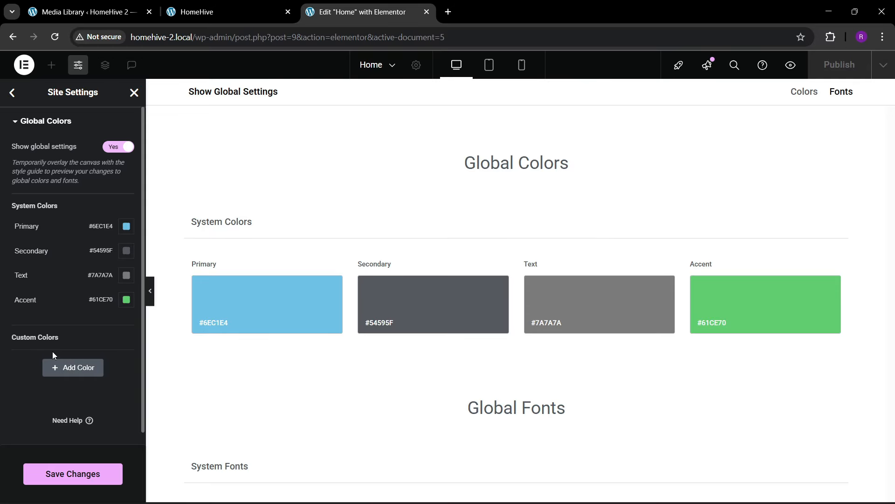
{"action": "double_click", "coordinate": [39, 358]}
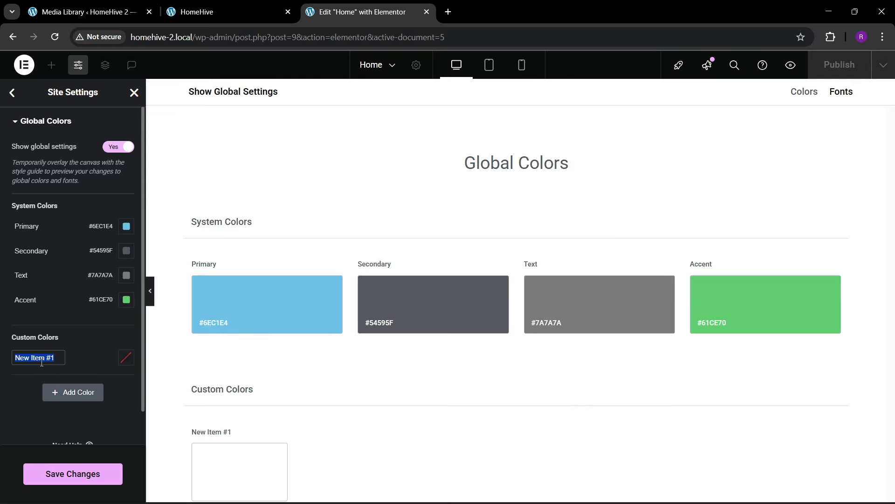
{"action": "key", "text": "BackSpace"}
{"action": "left_click", "coordinate": [124, 360]}
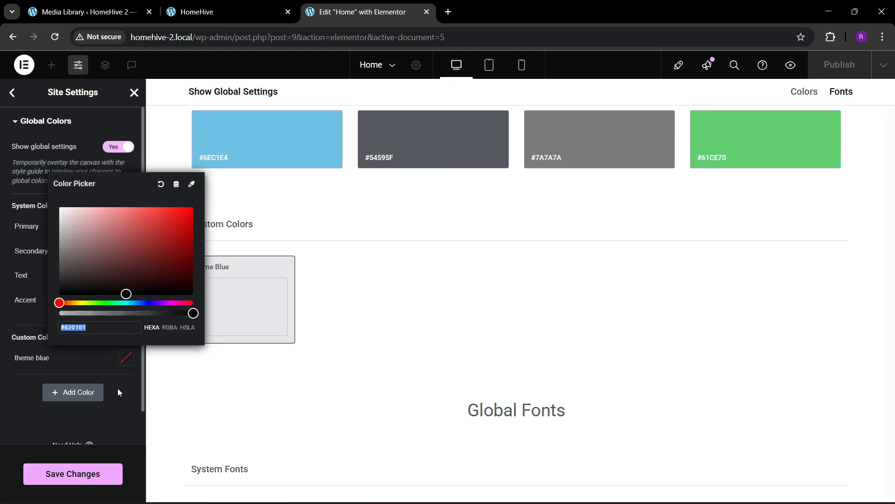
{"action": "type", "text": "#00bbff"}
{"action": "left_click", "coordinate": [27, 412]}
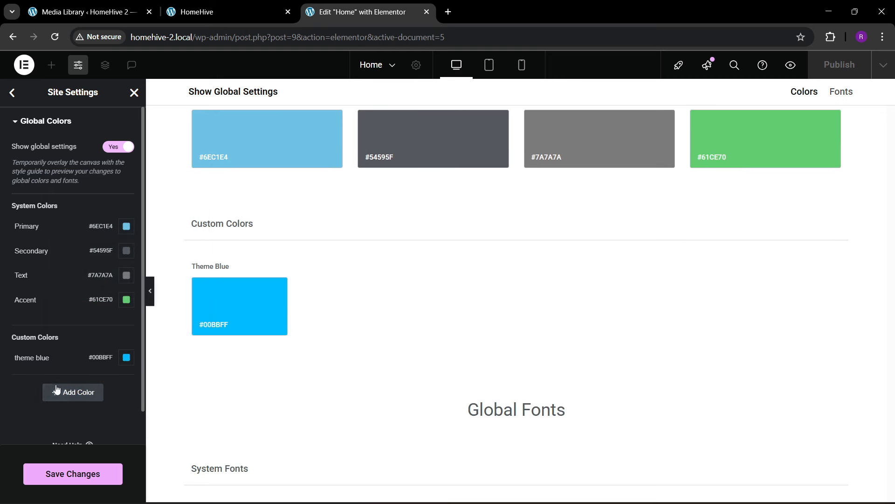
- Add a second custom colour and sample the hero background's dark navy from the live site
{"action": "left_click", "coordinate": [73, 391]}
{"action": "left_click", "coordinate": [211, 5]}
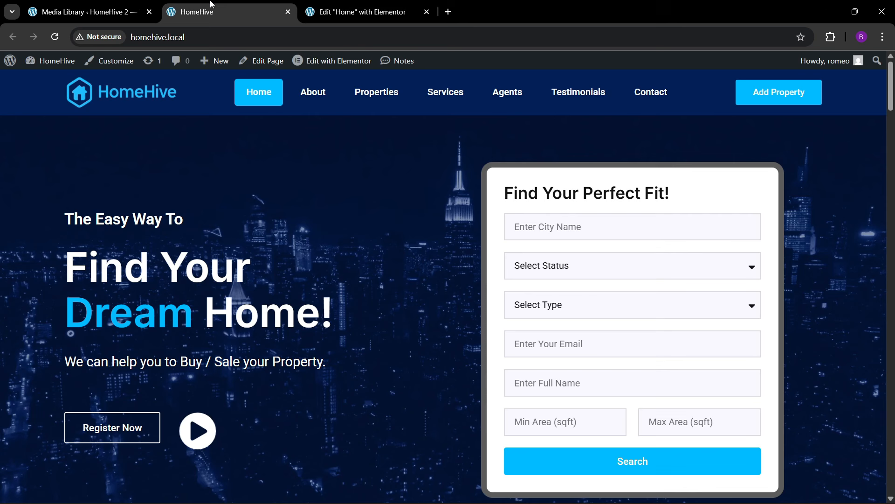
{"action": "left_click", "coordinate": [830, 36]}
{"action": "left_click", "coordinate": [730, 134]}
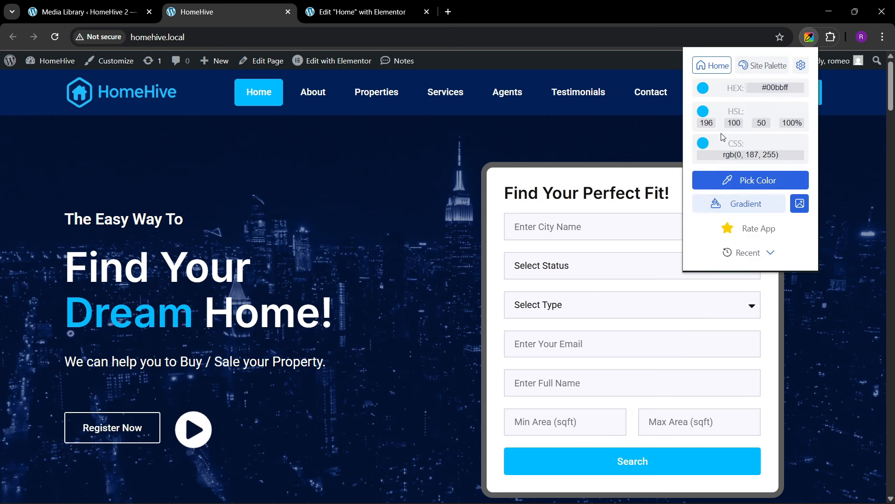
{"action": "left_click", "coordinate": [737, 182]}
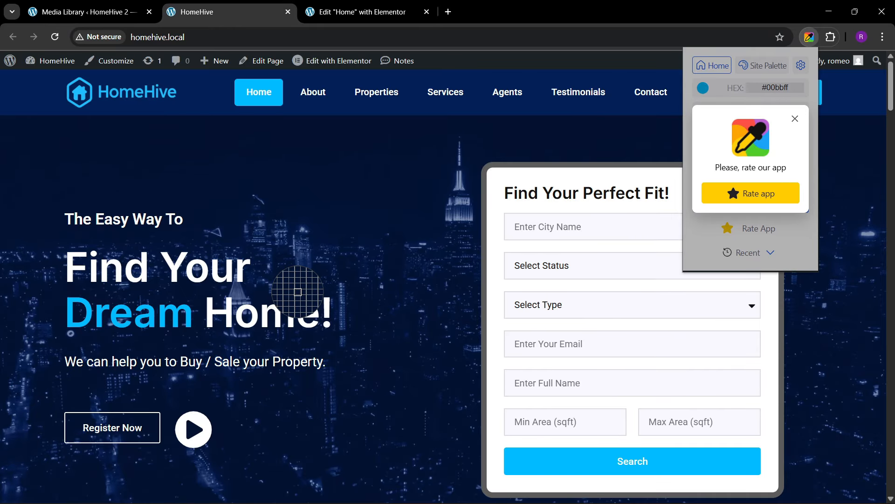
{"action": "left_click", "coordinate": [269, 140]}
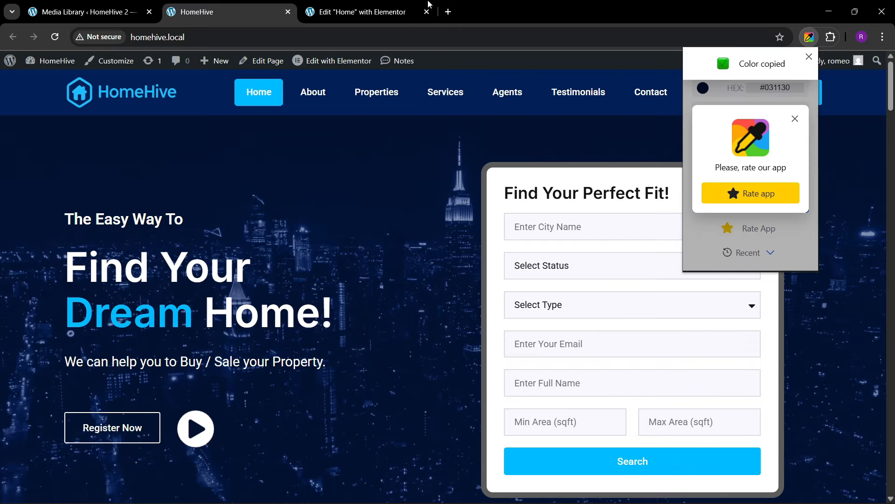
{"action": "left_click", "coordinate": [364, 12]}
- Rename the second custom colour to theme dark blue and set it to #031131
{"action": "left_click", "coordinate": [42, 380]}
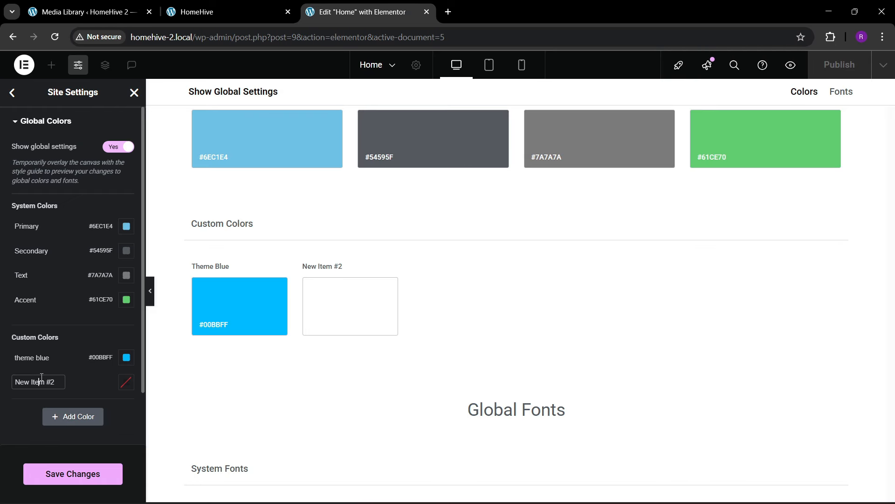
{"action": "key", "text": "BackSpace"}
{"action": "left_click", "coordinate": [126, 382]}
{"action": "type", "text": "#031131"}
{"action": "left_click", "coordinate": [2, 419]}
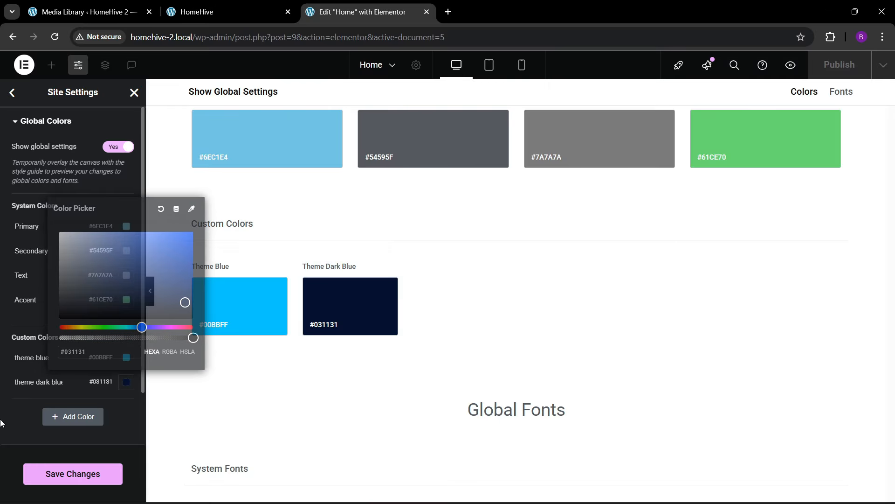
- Sample the Services section's light blue #E7F7FE from the live HomeHive site
{"action": "left_click", "coordinate": [291, 3]}
{"action": "scroll", "coordinate": [391, 320], "scroll_direction": "down", "scroll_amount": 1}
{"action": "scroll", "coordinate": [392, 322], "scroll_direction": "down", "scroll_amount": 20}
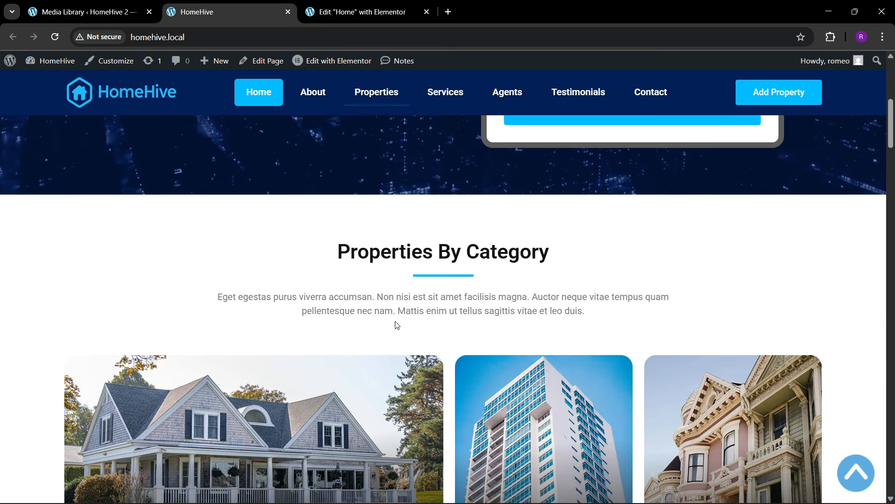
{"action": "scroll", "coordinate": [396, 325], "scroll_direction": "down", "scroll_amount": 7}
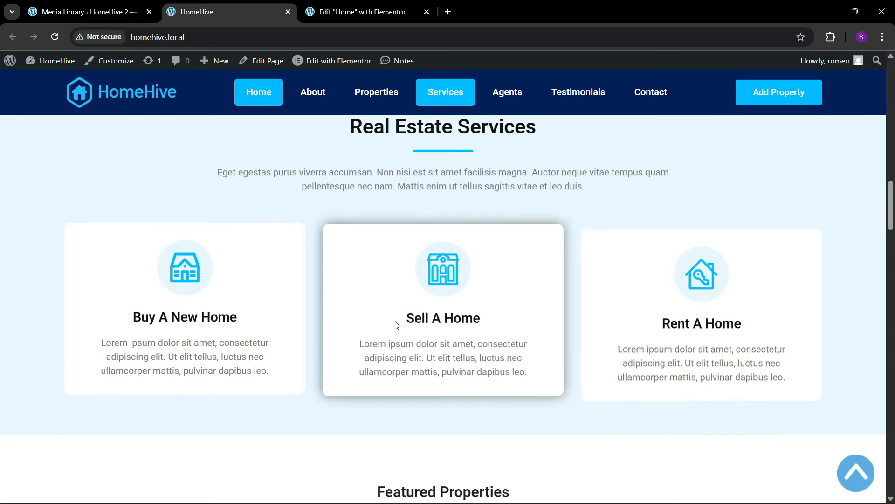
{"action": "scroll", "coordinate": [396, 325], "scroll_direction": "up", "scroll_amount": 7}
{"action": "scroll", "coordinate": [396, 325], "scroll_direction": "down", "scroll_amount": 1}
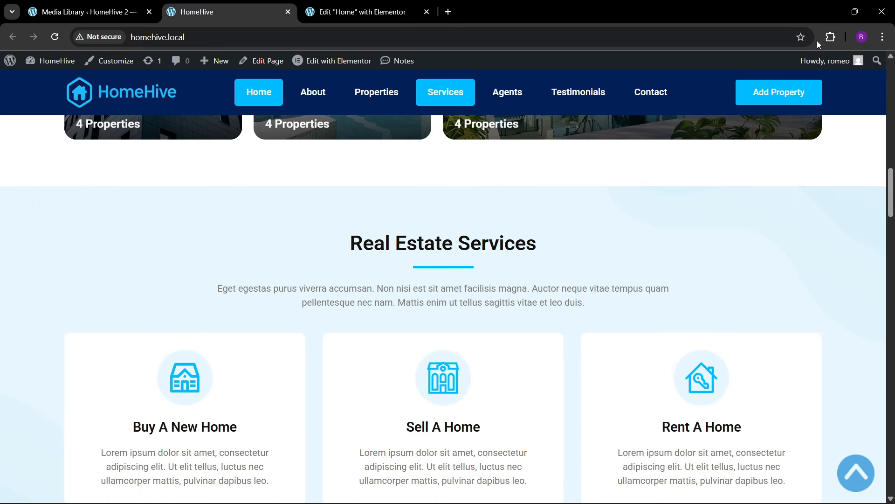
{"action": "left_click", "coordinate": [829, 36]}
{"action": "left_click", "coordinate": [728, 126]}
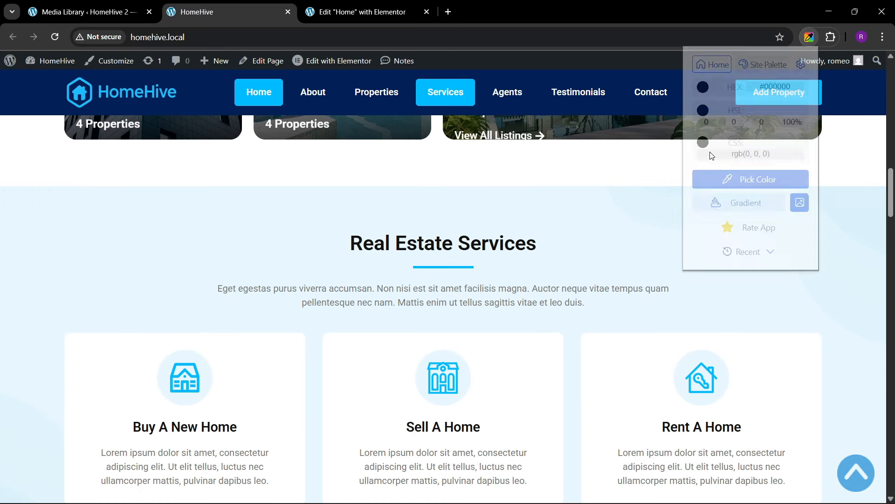
{"action": "left_click", "coordinate": [795, 119]}
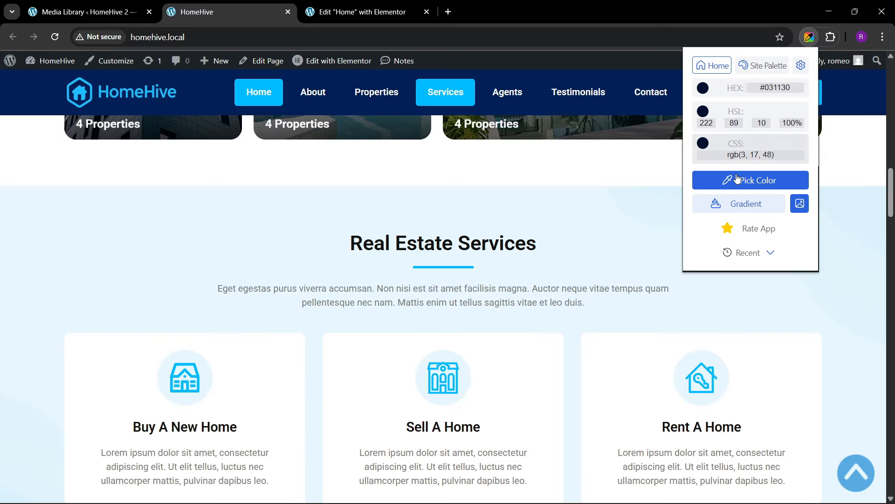
{"action": "left_click", "coordinate": [736, 180]}
{"action": "left_click", "coordinate": [191, 223]}
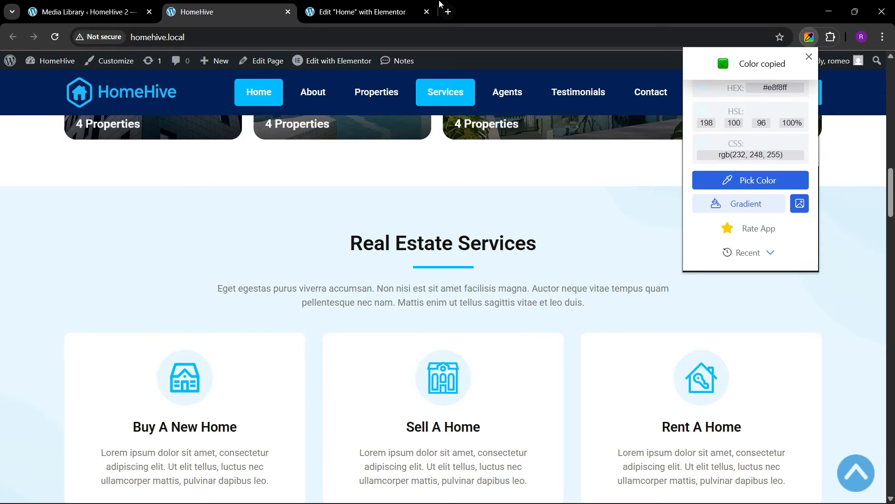
{"action": "key", "text": "ctrl+Tab"}
- Add a third custom colour, theme bg, set to #E7F7FE
{"action": "left_click", "coordinate": [70, 416]}
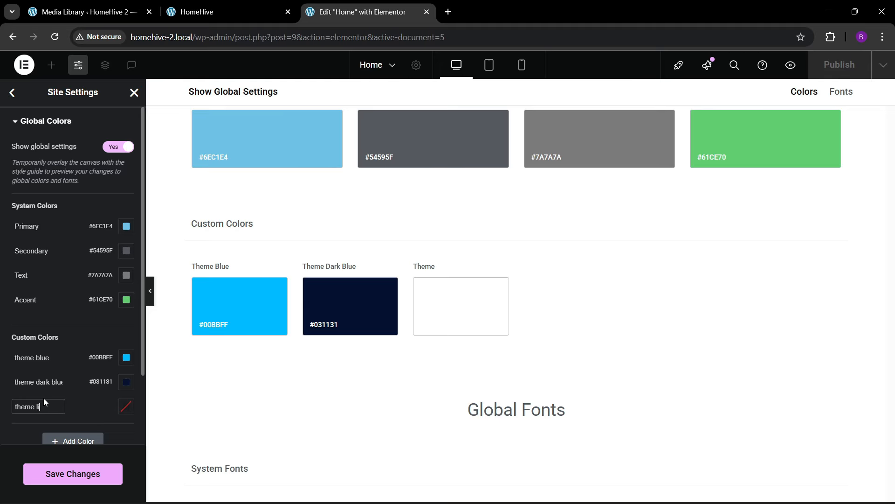
{"action": "left_click", "coordinate": [126, 406]}
{"action": "type", "text": "#E7F7FE"}
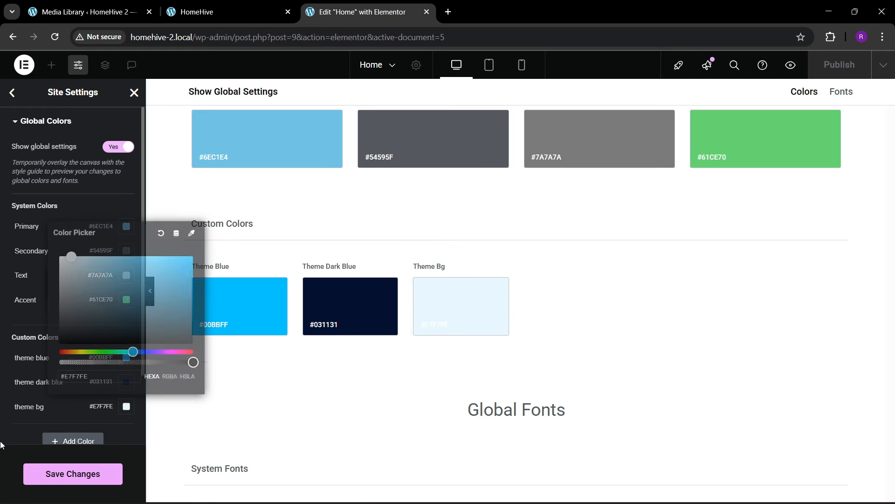
{"action": "left_click", "coordinate": [249, 9]}
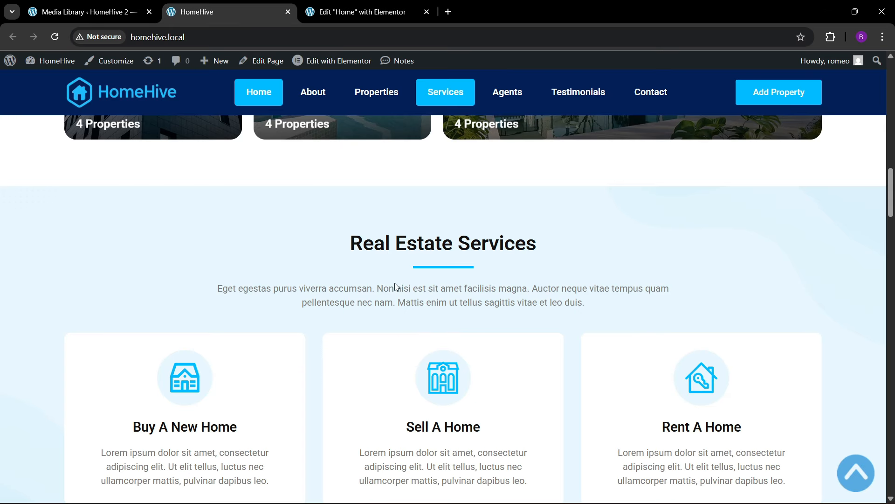
{"action": "scroll", "coordinate": [395, 287], "scroll_direction": "down", "scroll_amount": 10}
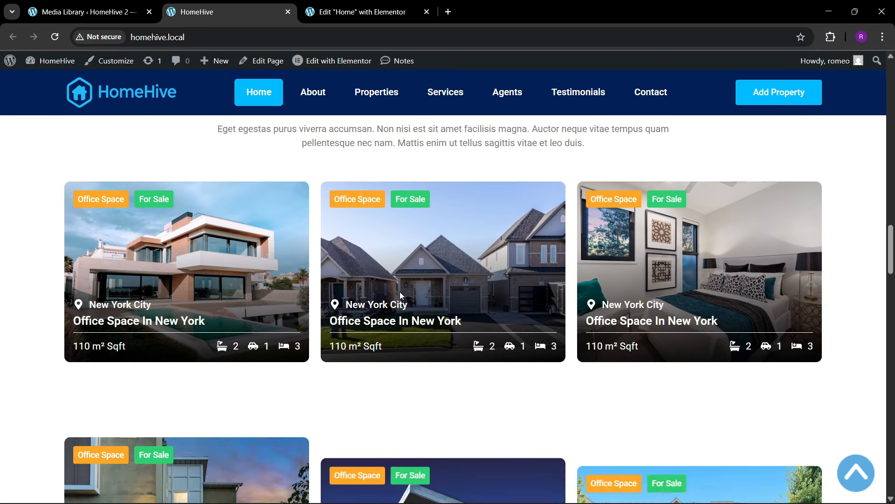
{"action": "scroll", "coordinate": [400, 292], "scroll_direction": "down", "scroll_amount": 15}
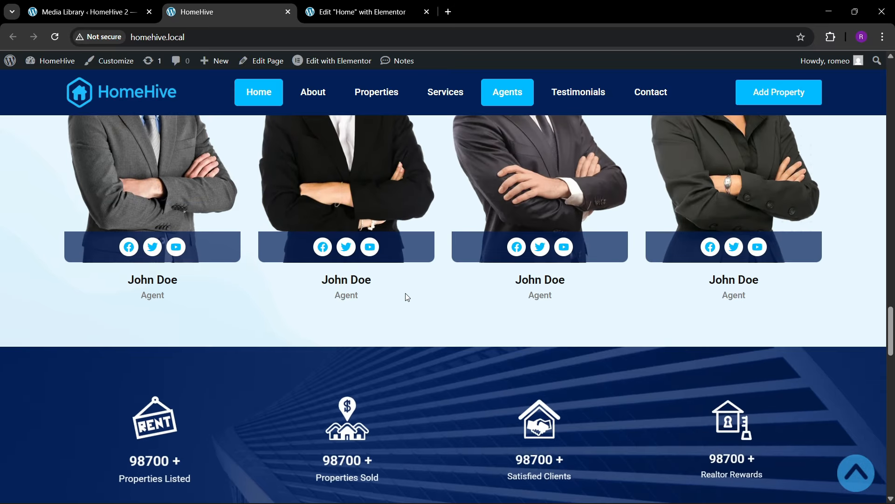
{"action": "scroll", "coordinate": [407, 297], "scroll_direction": "down", "scroll_amount": 15}
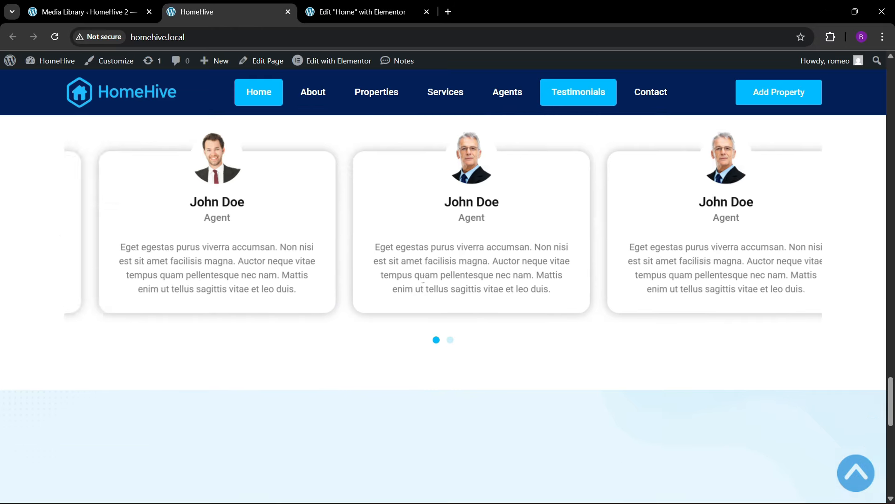
{"action": "scroll", "coordinate": [422, 280], "scroll_direction": "down", "scroll_amount": 12}
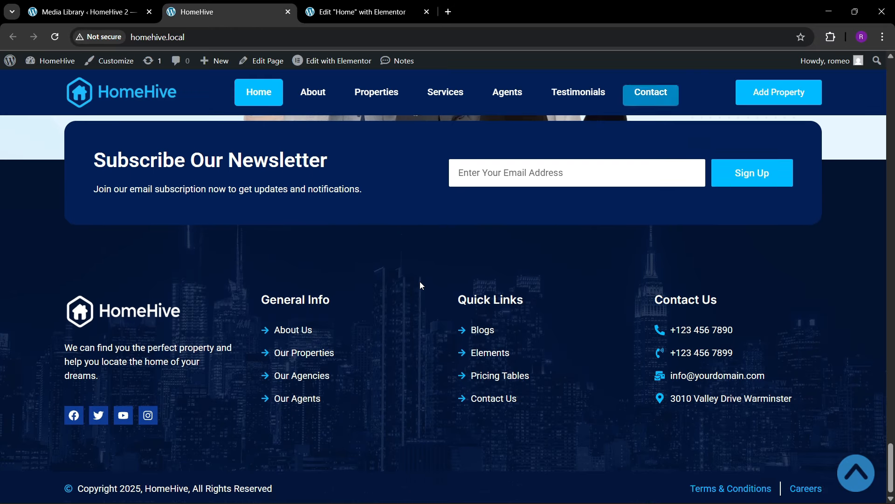
{"action": "left_click", "coordinate": [397, 6]}
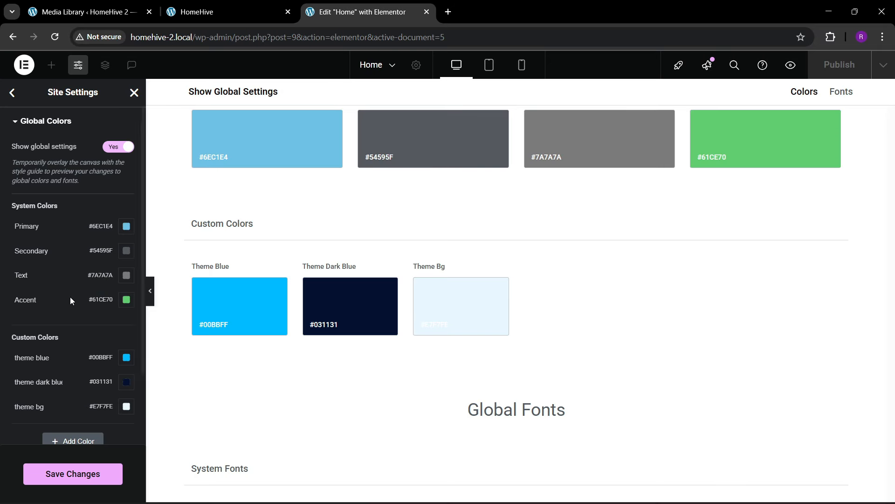
- Add a fourth custom colour, theme black (#1A1818), and save the global colours
{"action": "left_click", "coordinate": [86, 442]}
{"action": "left_click", "coordinate": [43, 431]}
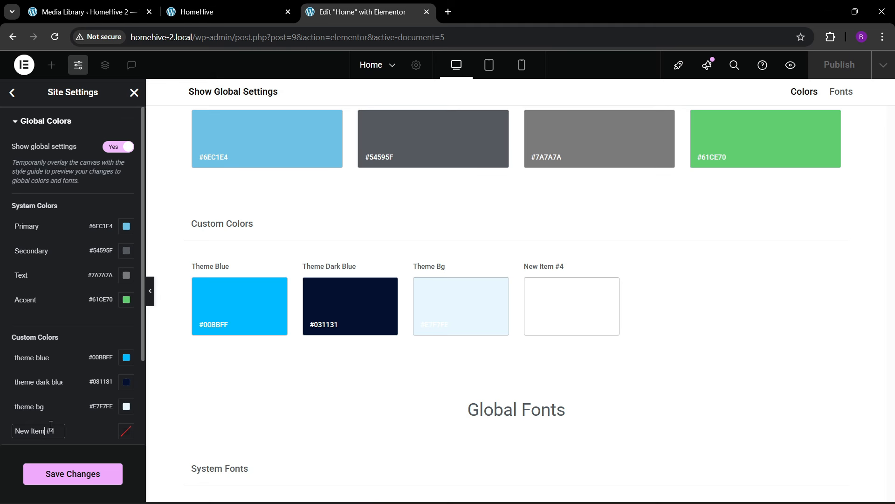
{"action": "key", "text": "ctrl+a"}
{"action": "key", "text": "BackSpace"}
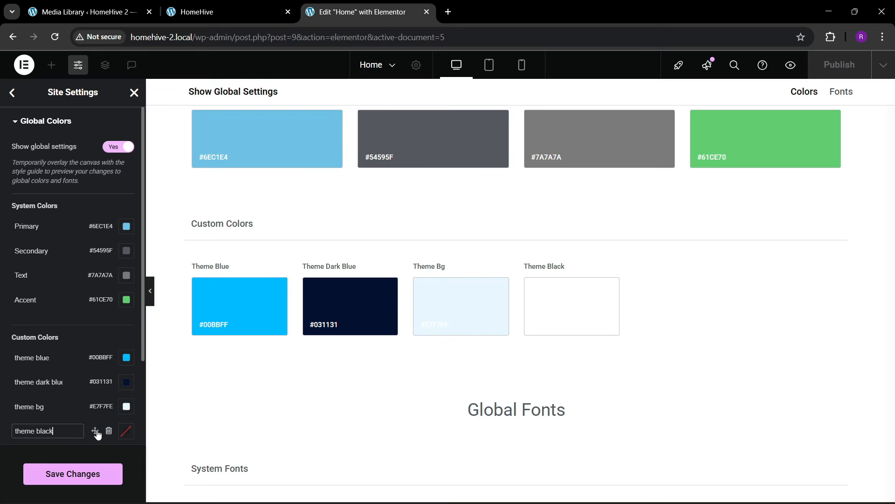
{"action": "left_click", "coordinate": [126, 432]}
{"action": "left_click_drag", "start_coordinate": [104, 321], "coordinate": [69, 359]}
{"action": "left_click", "coordinate": [17, 444]}
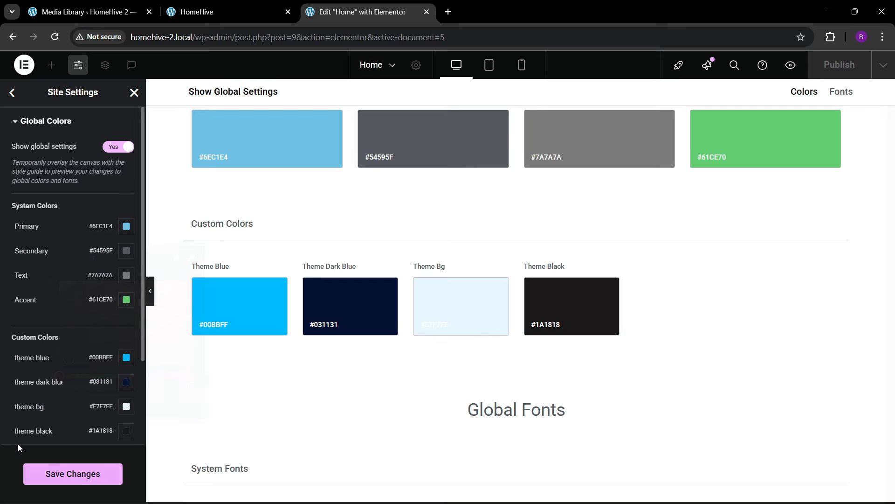
{"action": "left_click", "coordinate": [71, 473]}
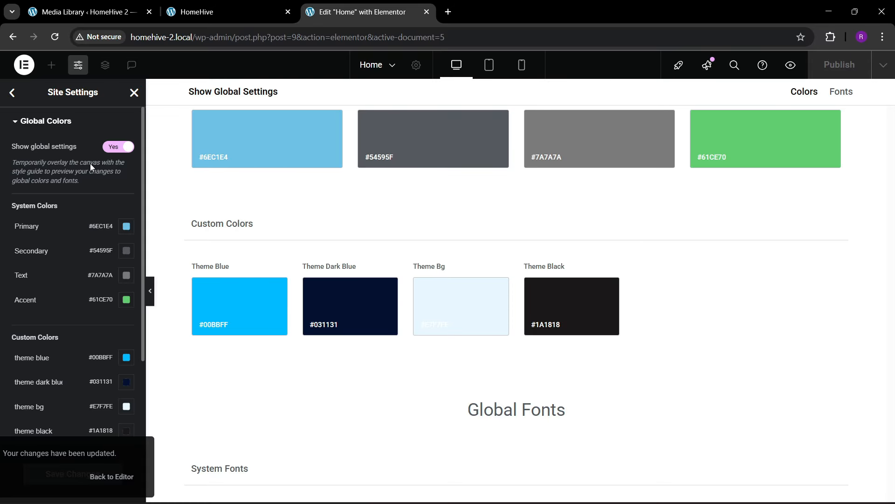
{"action": "left_click", "coordinate": [134, 92]}
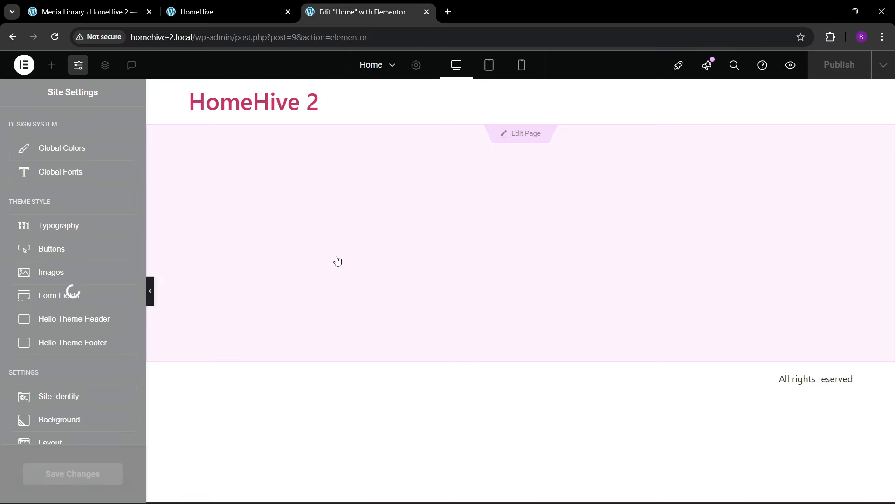
- Check the media library tab and scroll the live HomeHive page back to the top
{"action": "left_click", "coordinate": [84, 12]}
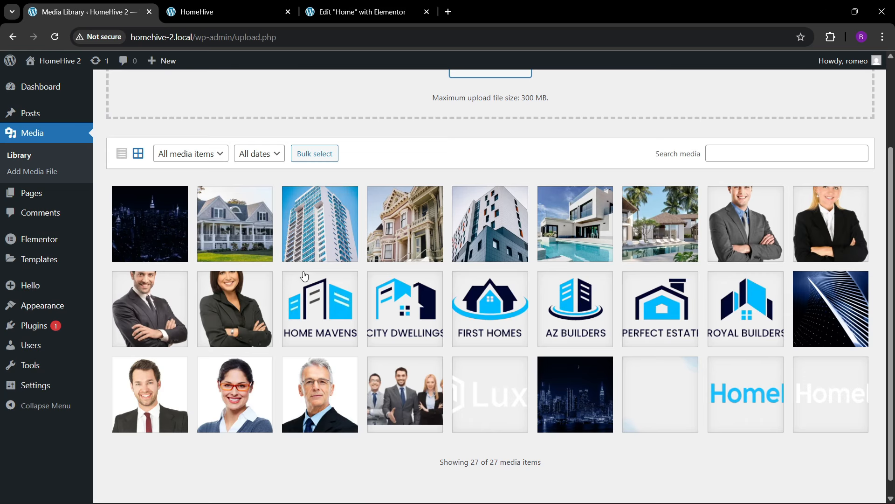
{"action": "left_click", "coordinate": [224, 11]}
{"action": "left_click", "coordinate": [854, 462]}
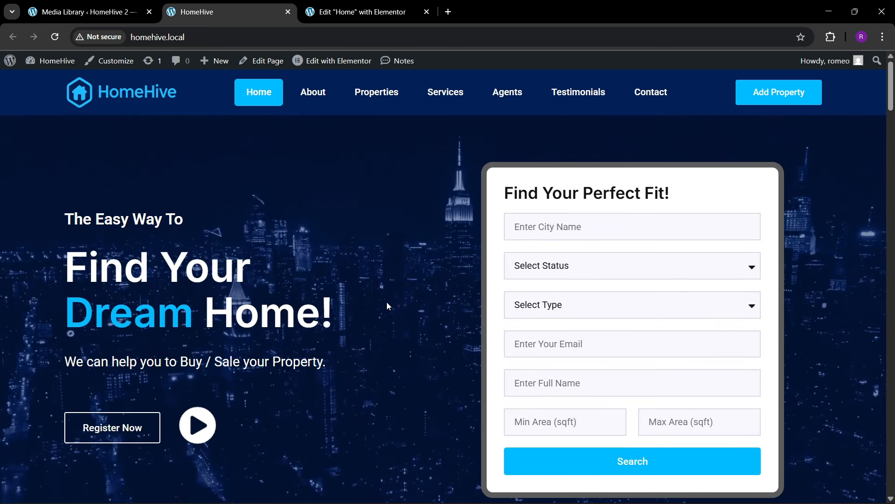
{"action": "left_click", "coordinate": [359, 12]}
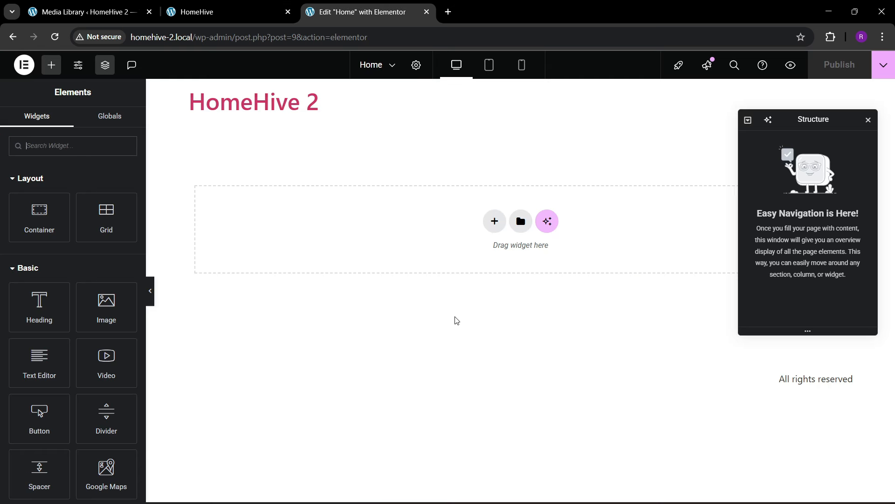
- Add a two-column flexbox container named hero with a 1400 px boxed width
{"action": "left_click", "coordinate": [494, 221]}
{"action": "left_click", "coordinate": [496, 261]}
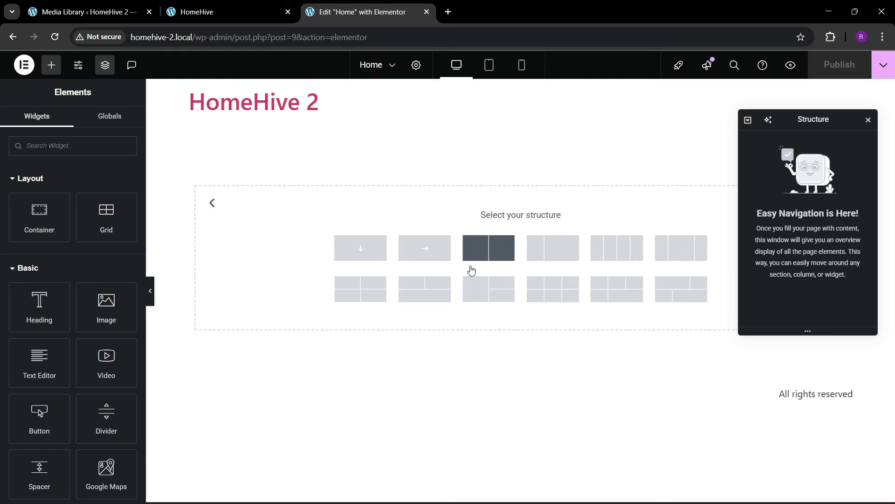
{"action": "left_click", "coordinate": [472, 263]}
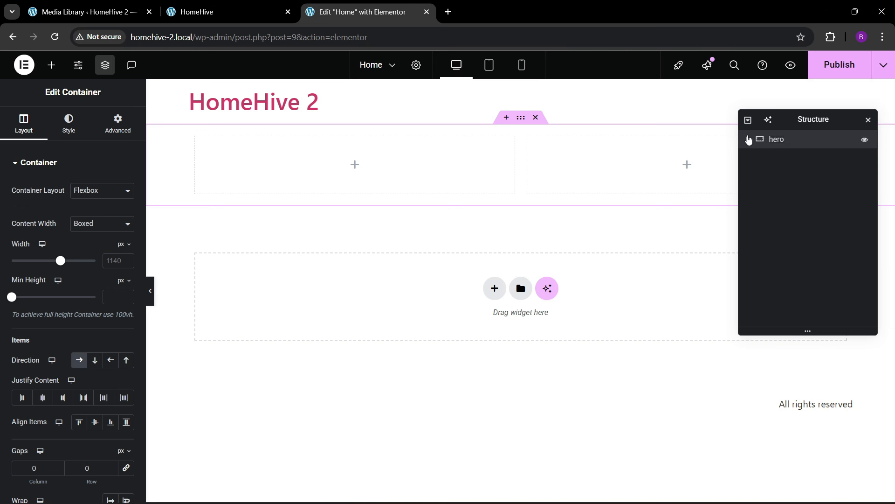
{"action": "left_click", "coordinate": [748, 139]}
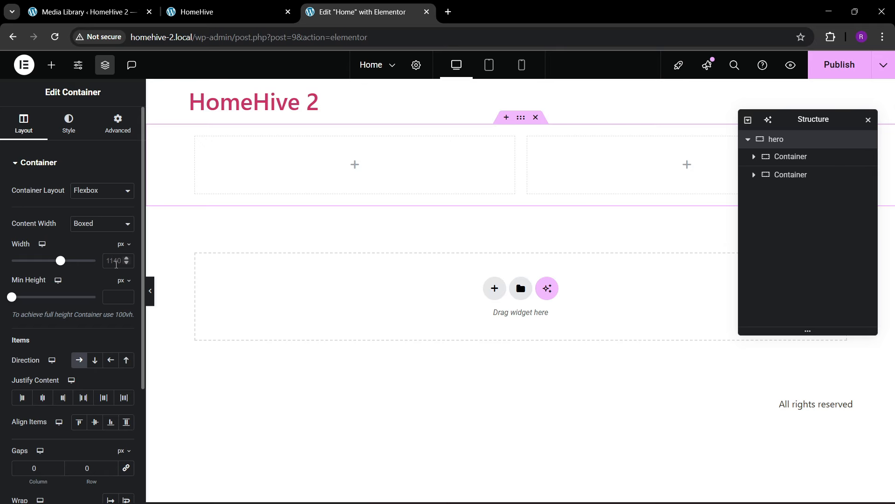
{"action": "left_click", "coordinate": [116, 261]}
{"action": "type", "text": "1400"}
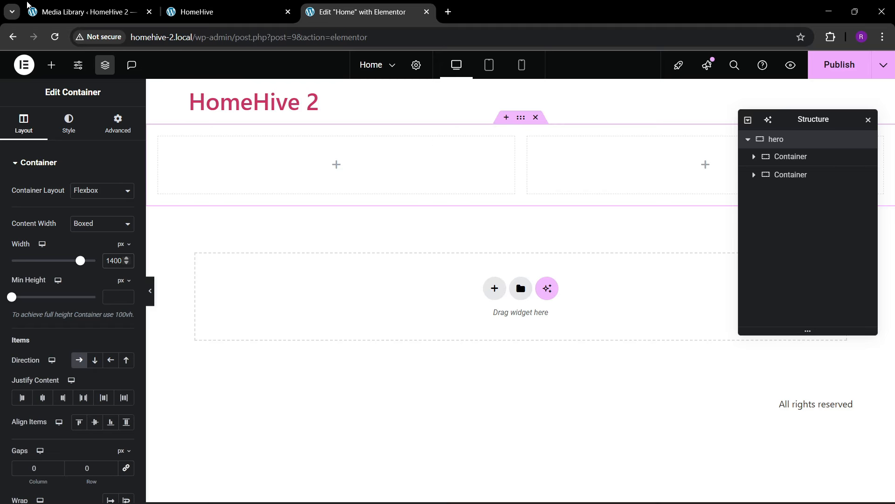
- Set the hero container's padding to 80 px top and bottom, 0 on the sides
{"action": "left_click", "coordinate": [224, 11]}
{"action": "scroll", "coordinate": [488, 304], "scroll_direction": "down", "scroll_amount": 6}
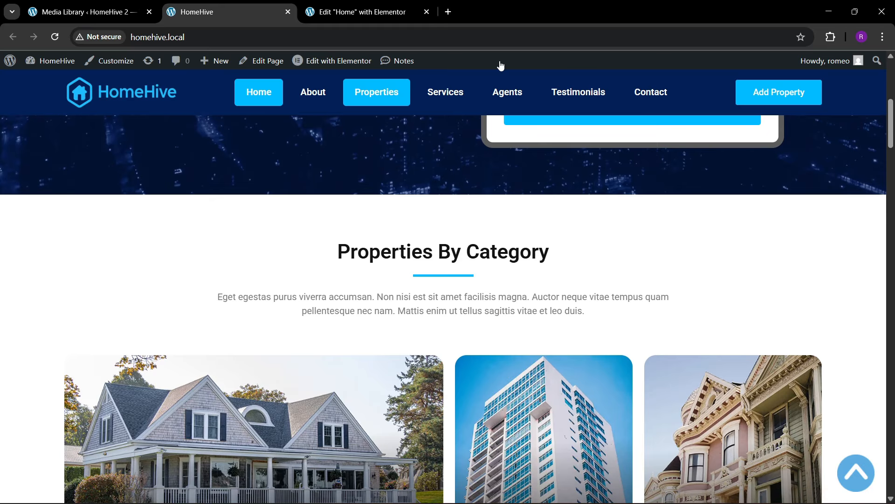
{"action": "left_click", "coordinate": [398, 7]}
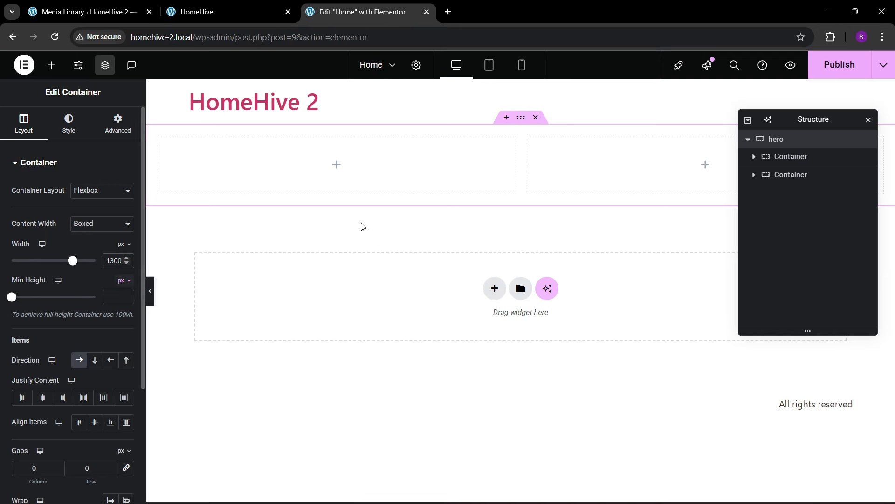
{"action": "left_click", "coordinate": [114, 129]}
{"action": "left_click", "coordinate": [23, 250]}
{"action": "type", "text": "0"}
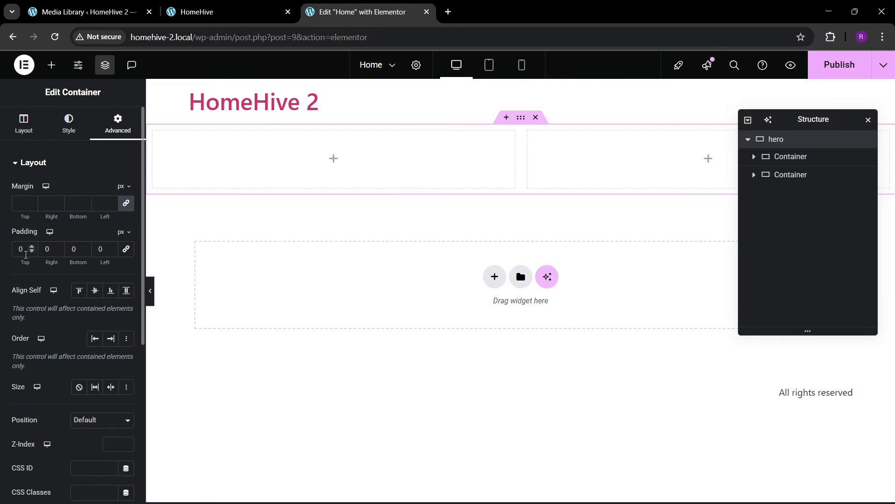
{"action": "type", "text": "8"}
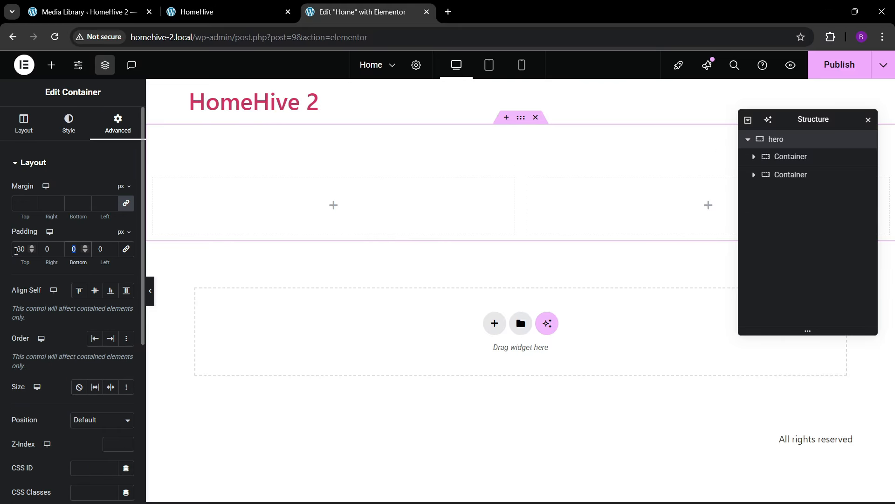
{"action": "type", "text": "80"}
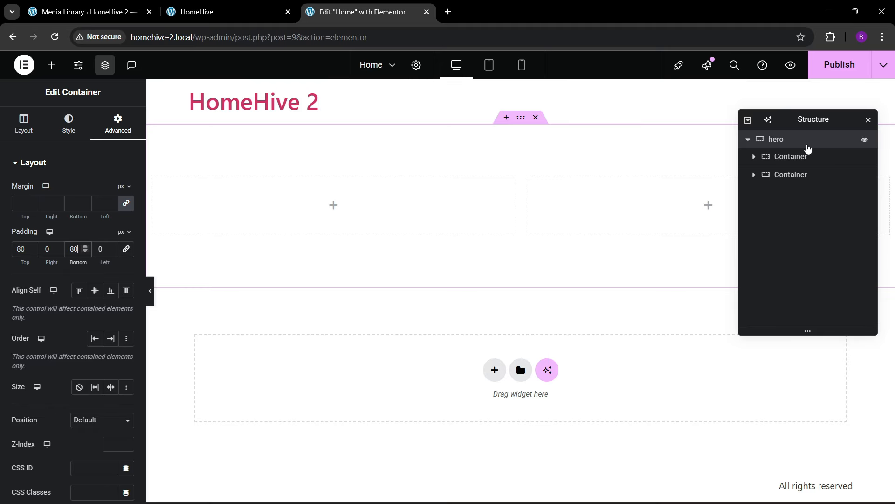
- Set both inner columns' padding to zero, then reselect the hero container's style settings
{"action": "left_click", "coordinate": [308, 223]}
{"action": "left_click", "coordinate": [116, 130]}
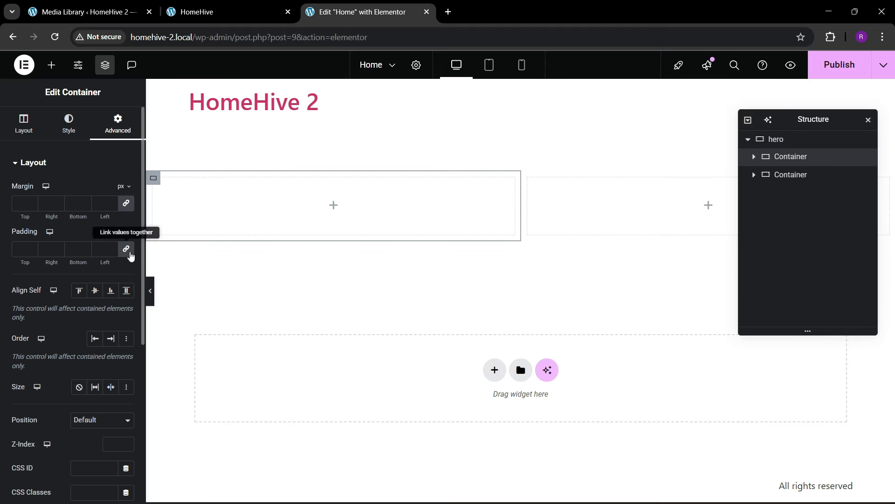
{"action": "left_click", "coordinate": [796, 175]}
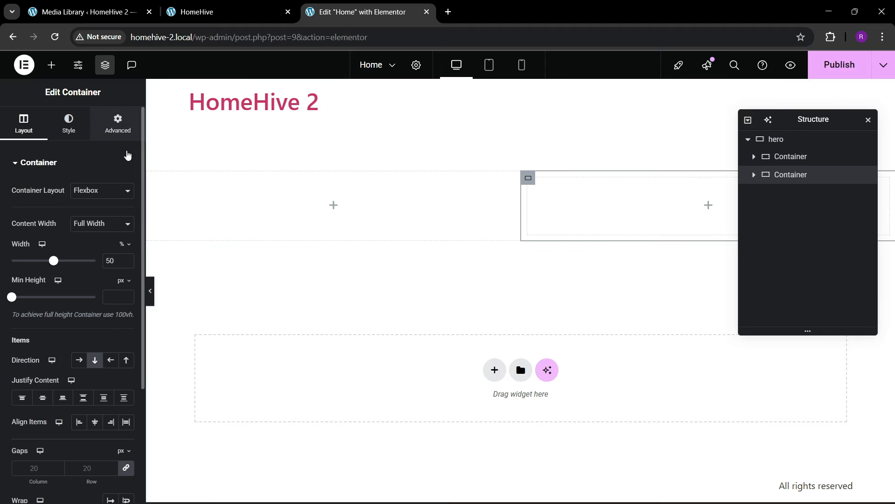
{"action": "left_click", "coordinate": [118, 125]}
{"action": "left_click", "coordinate": [126, 249]}
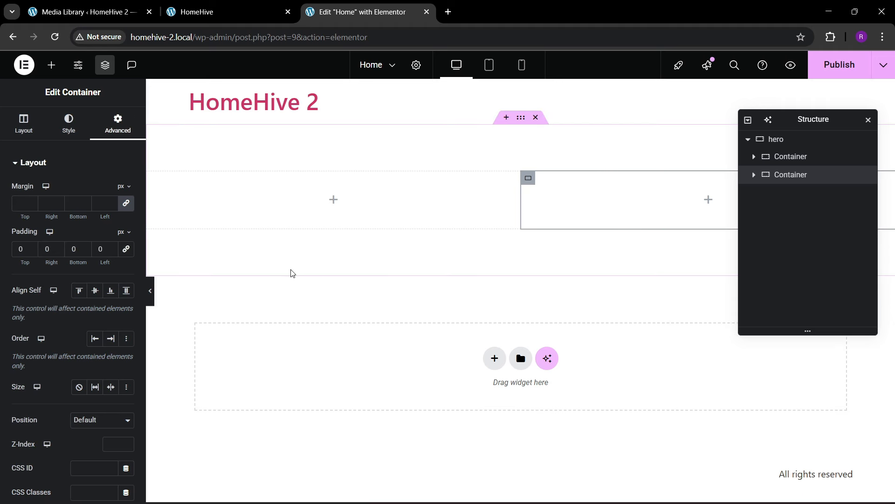
{"action": "left_click", "coordinate": [792, 141]}
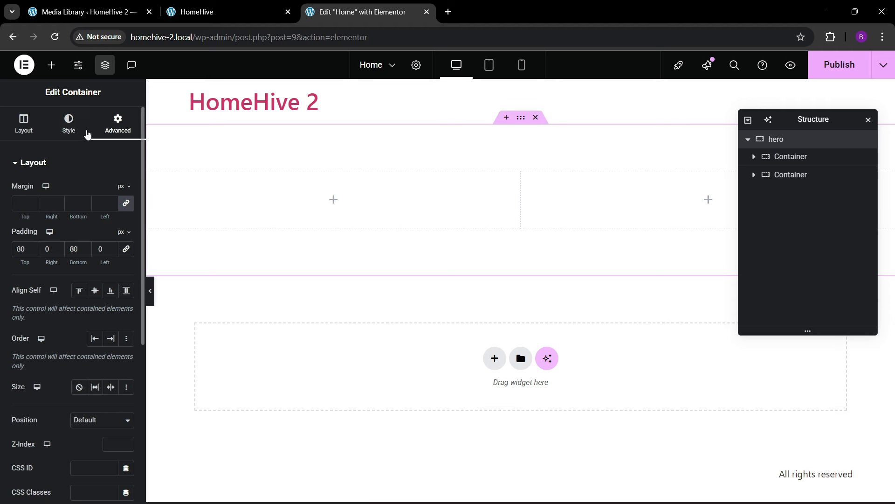
{"action": "left_click", "coordinate": [87, 135]}
- Give the hero container a classic background using hero.webp from the Media Library
{"action": "left_click", "coordinate": [79, 215]}
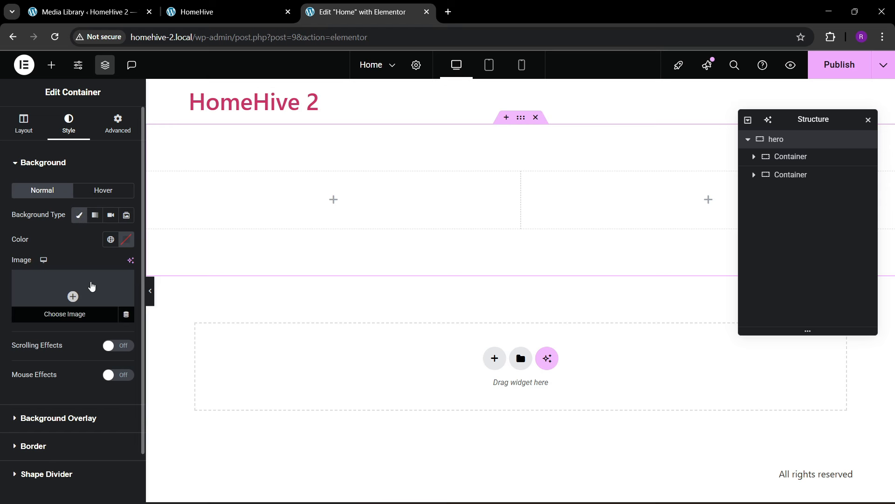
{"action": "left_click", "coordinate": [92, 287]}
{"action": "left_click", "coordinate": [220, 111]}
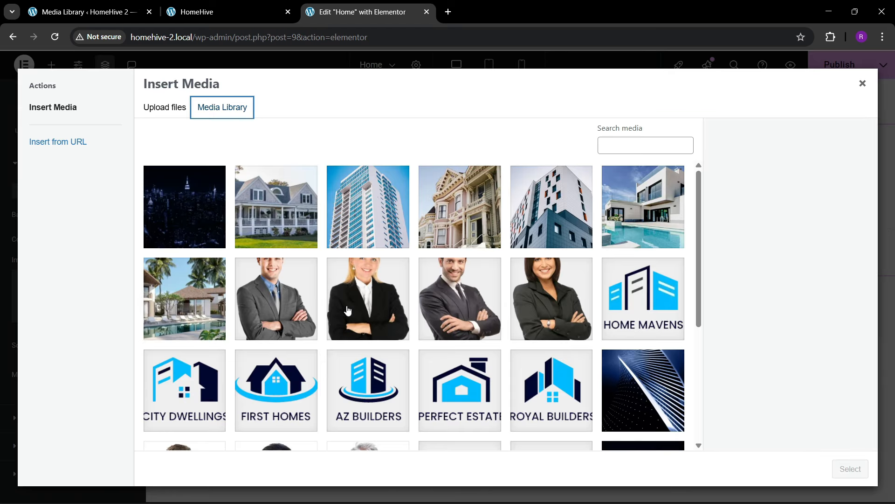
{"action": "left_click", "coordinate": [219, 239]}
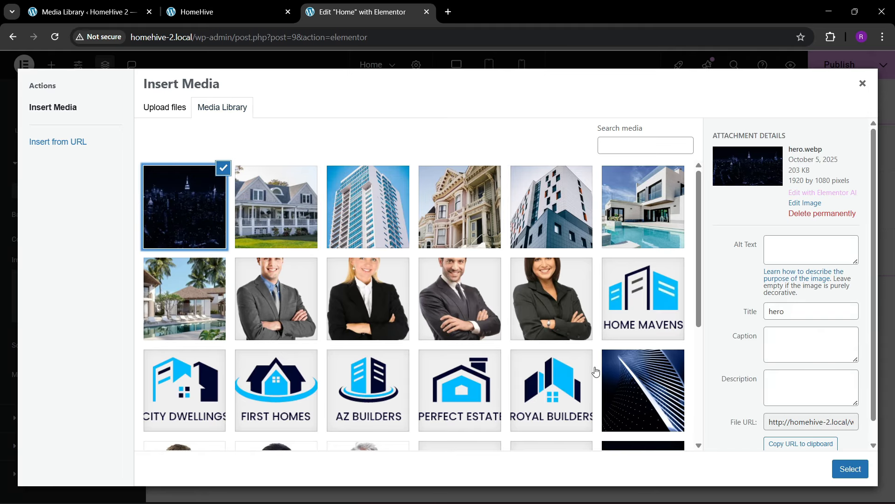
{"action": "left_click", "coordinate": [849, 468]}
{"action": "scroll", "coordinate": [84, 322], "scroll_direction": "down", "scroll_amount": 1}
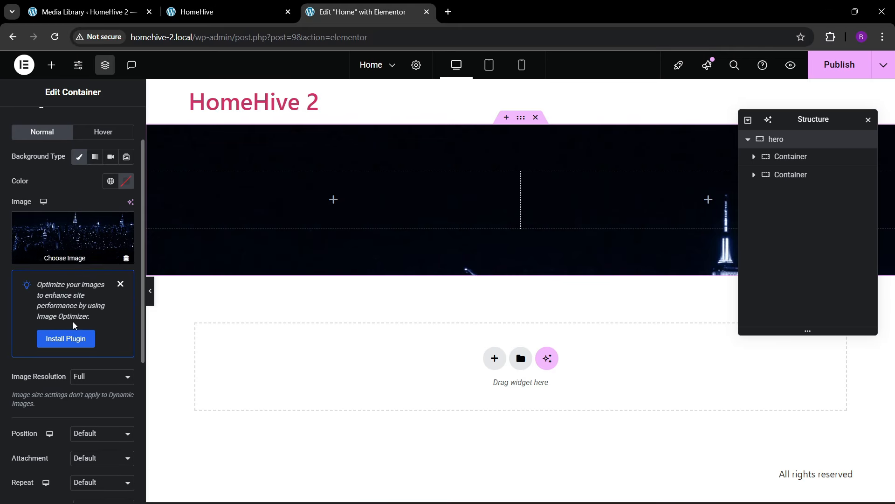
{"action": "left_click", "coordinate": [120, 284]}
- Set the background to Full resolution, Center Center and Cover, then view the live HomeHive site
{"action": "left_click", "coordinate": [105, 339]}
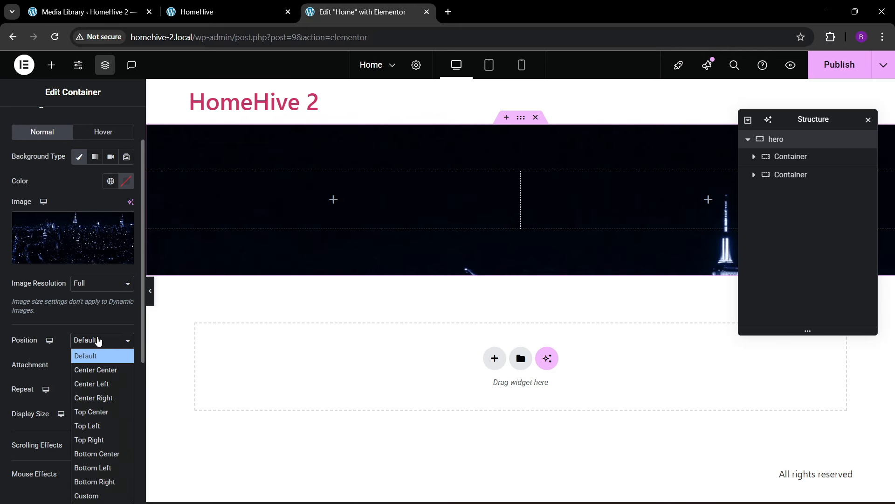
{"action": "left_click", "coordinate": [100, 343]}
{"action": "left_click", "coordinate": [96, 283]}
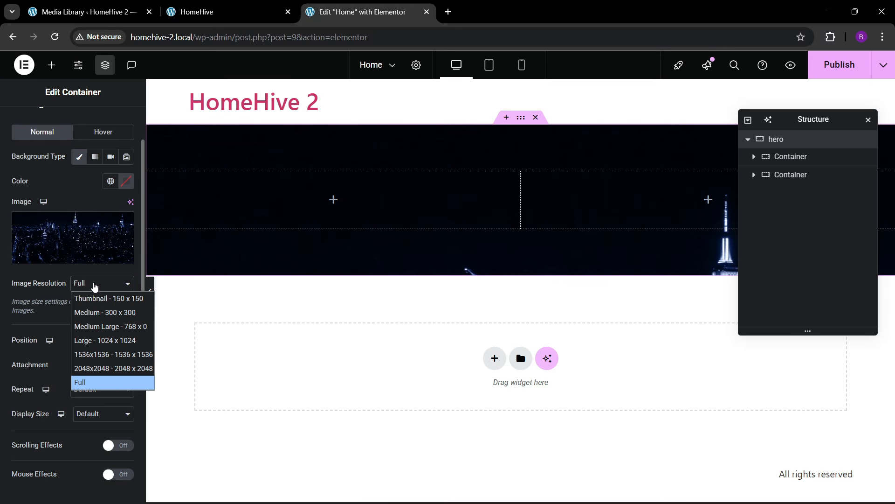
{"action": "left_click", "coordinate": [66, 329]}
{"action": "left_click", "coordinate": [82, 342]}
{"action": "left_click", "coordinate": [83, 368]}
{"action": "scroll", "coordinate": [75, 379], "scroll_direction": "down", "scroll_amount": 1}
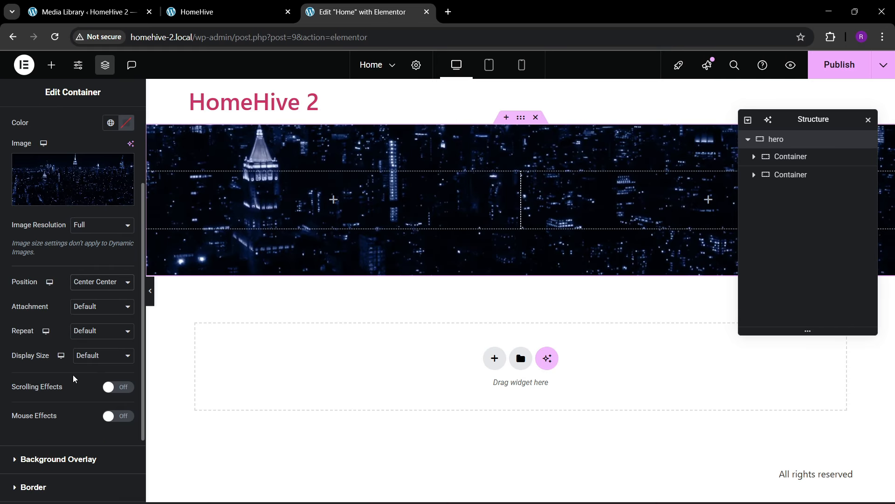
{"action": "left_click", "coordinate": [88, 361]}
{"action": "left_click", "coordinate": [89, 395]}
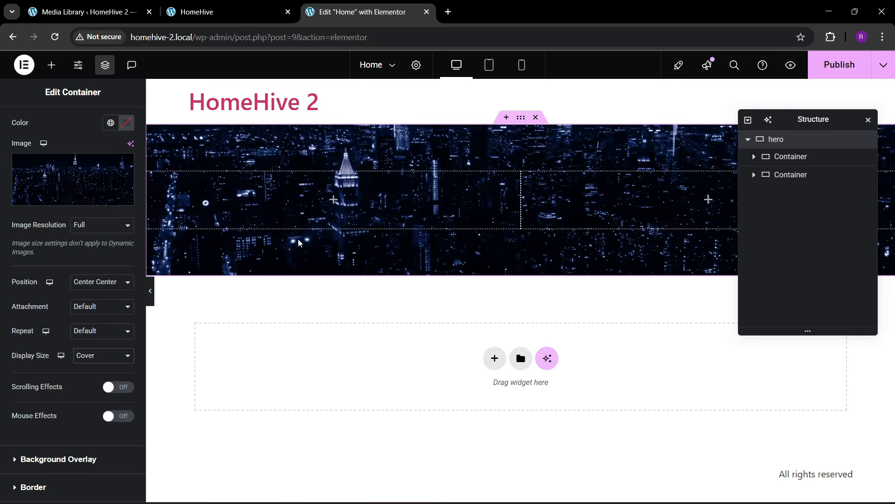
{"action": "key", "text": "ctrl+Tab"}
{"action": "key", "text": "ctrl+Tab"}
- Add a Heading to the hero's left container with the title 'The Easy Way To' copied from the live site
{"action": "scroll", "coordinate": [280, 240], "scroll_direction": "up", "scroll_amount": 5}
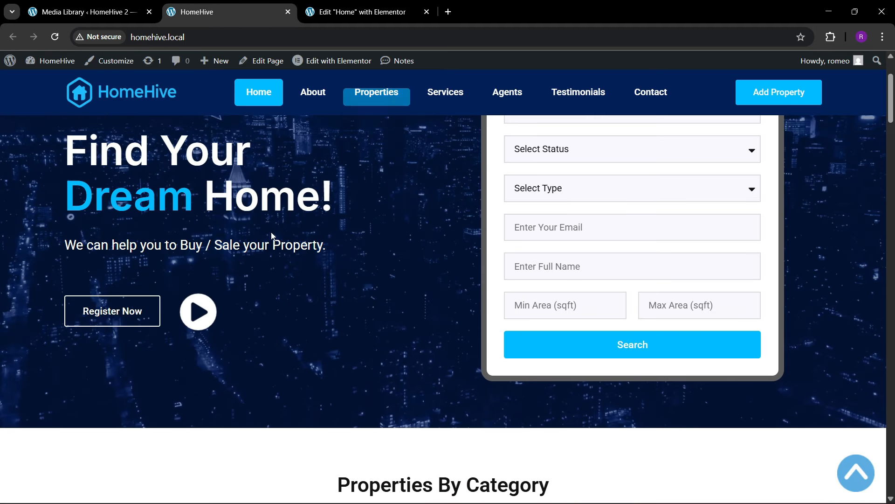
{"action": "scroll", "coordinate": [271, 234], "scroll_direction": "up", "scroll_amount": 3}
{"action": "key", "text": "ctrl+Tab"}
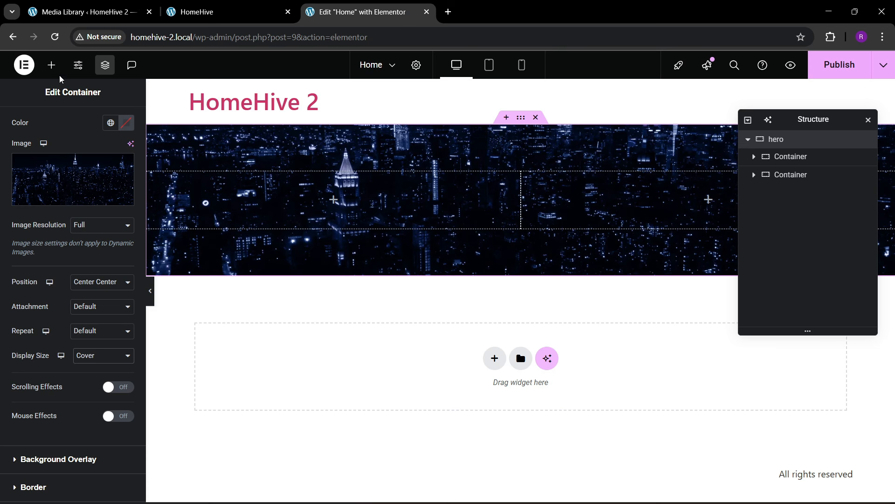
{"action": "left_click", "coordinate": [51, 65]}
{"action": "left_click_drag", "start_coordinate": [38, 303], "coordinate": [262, 205]}
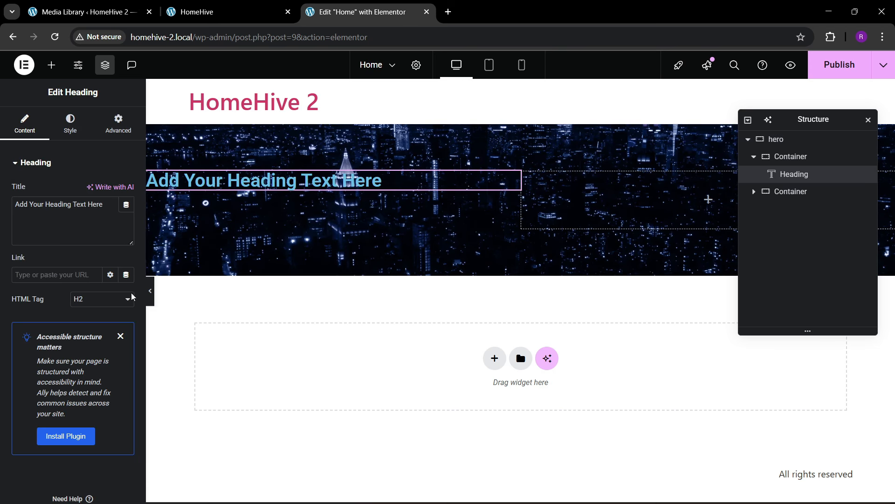
{"action": "key", "text": "ctrl+Tab"}
{"action": "key", "text": "ctrl+Tab"}
{"action": "left_click_drag", "start_coordinate": [65, 218], "coordinate": [181, 214]}
{"action": "key", "text": "ctrl+c"}
{"action": "left_click", "coordinate": [329, 13]}
{"action": "left_click", "coordinate": [88, 230]}
{"action": "key", "text": "ctrl+a"}
{"action": "key", "text": "ctrl+v"}
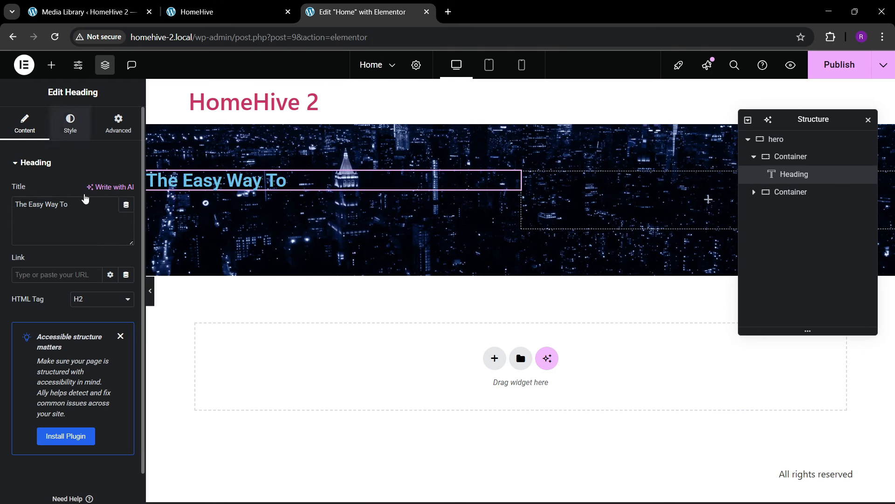
- Style the 'The Easy Way To' subheading white at about 21px, comparing with the live site
{"action": "left_click", "coordinate": [70, 125]}
{"action": "left_click", "coordinate": [125, 224]}
{"action": "left_click", "coordinate": [126, 226]}
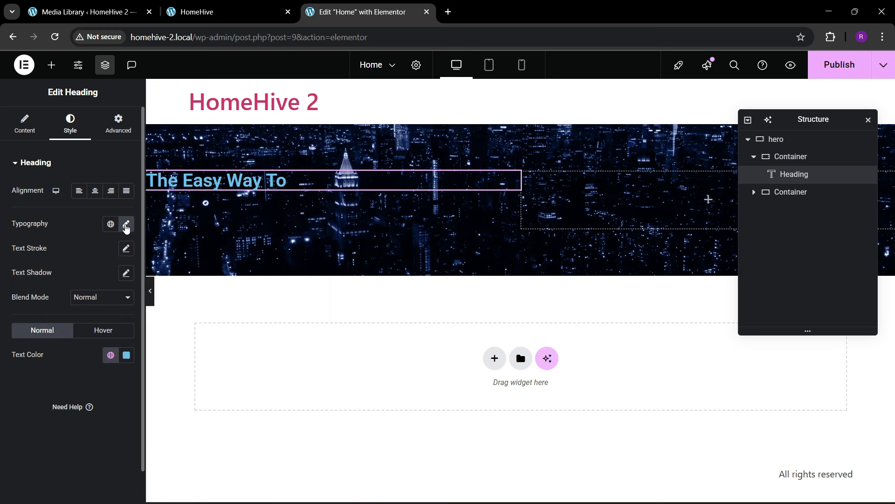
{"action": "left_click", "coordinate": [128, 358]}
{"action": "left_click_drag", "start_coordinate": [91, 213], "coordinate": [56, 200]}
{"action": "left_click", "coordinate": [55, 420]}
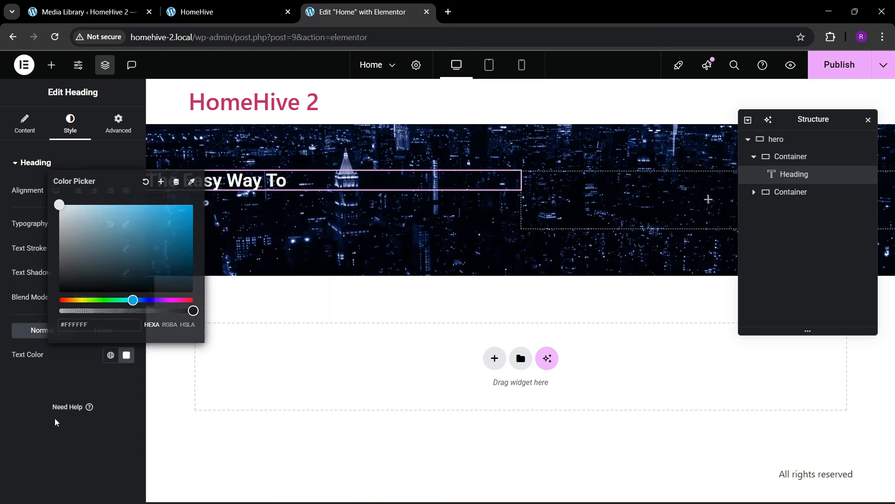
{"action": "left_click", "coordinate": [126, 225]}
{"action": "left_click", "coordinate": [122, 315]}
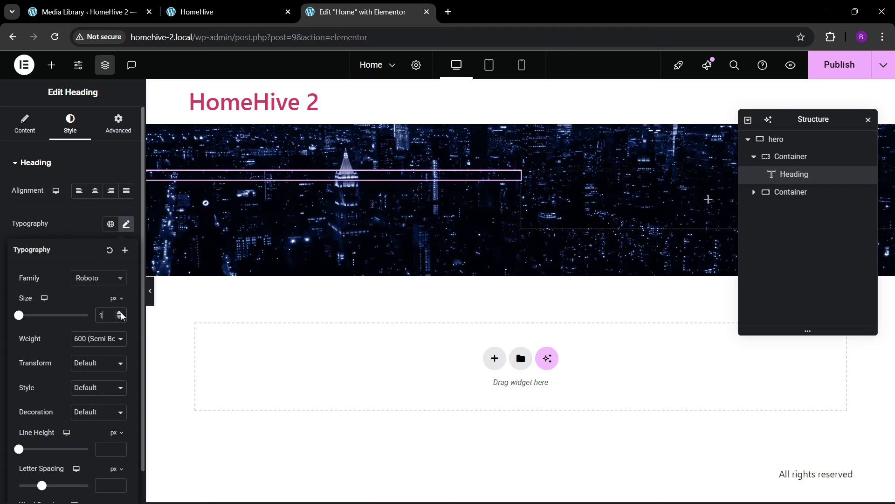
{"action": "left_click_drag", "start_coordinate": [122, 316], "coordinate": [122, 316]}
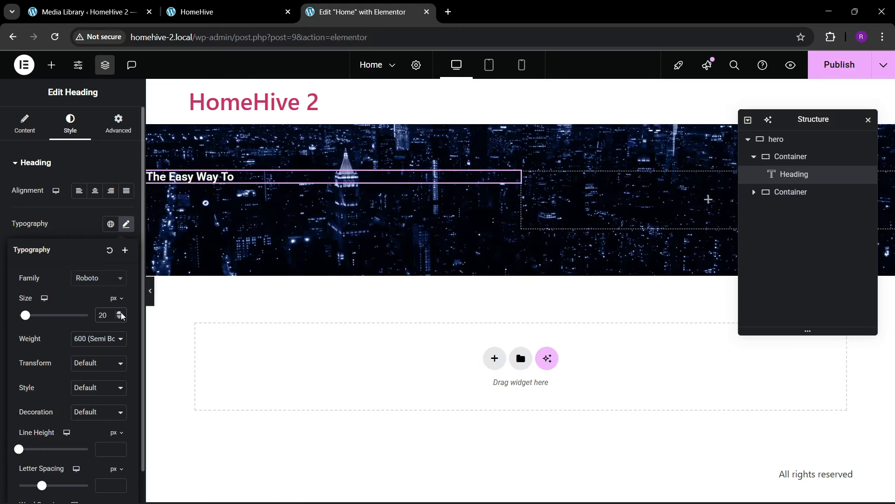
{"action": "key", "text": "ctrl+Tab"}
{"action": "key", "text": "ctrl+Tab"}
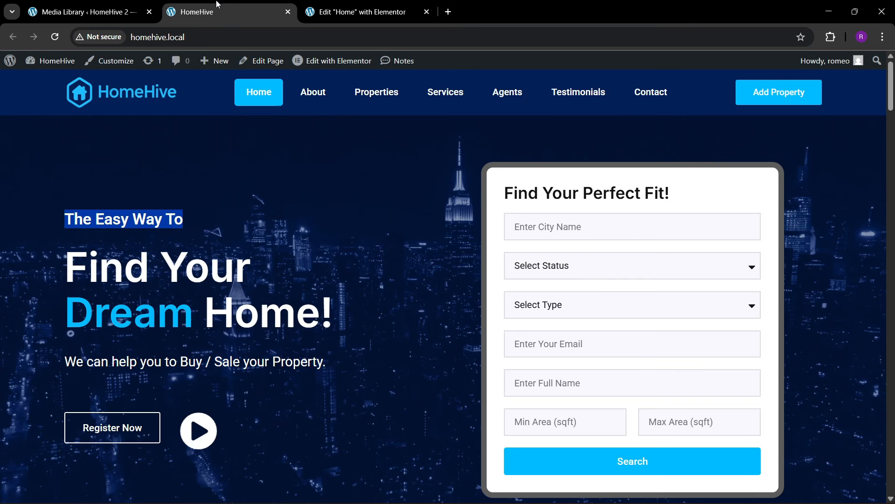
{"action": "key", "text": "ctrl+Tab"}
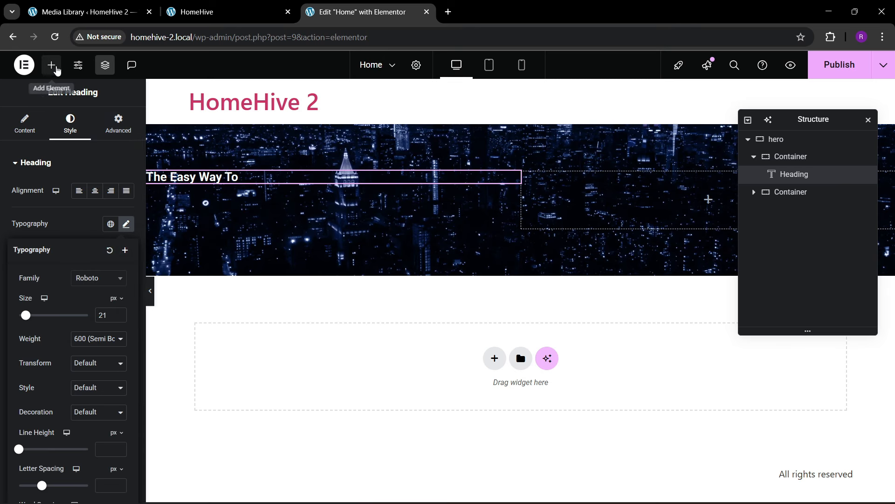
- Add a second Heading below it and copy 'Find Your Dream Home!' from the live site
{"action": "left_click", "coordinate": [52, 65]}
{"action": "left_click_drag", "start_coordinate": [39, 305], "coordinate": [234, 183]}
{"action": "left_click", "coordinate": [196, 9]}
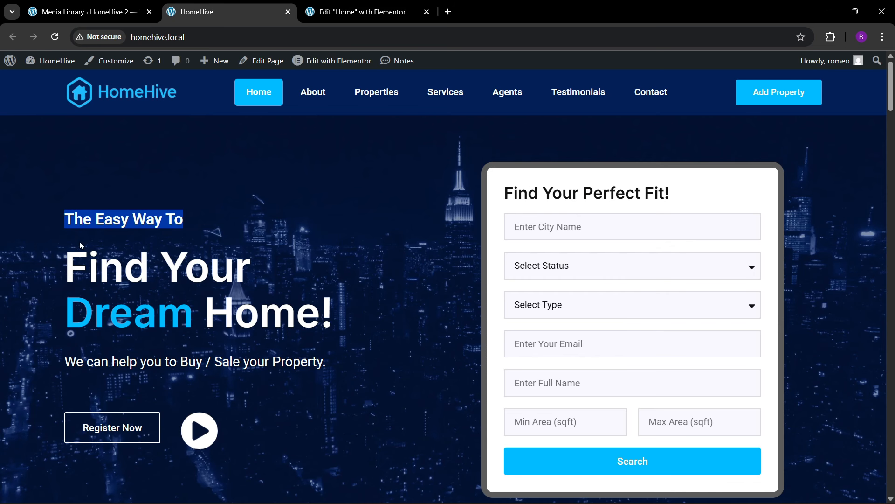
{"action": "left_click_drag", "start_coordinate": [58, 269], "coordinate": [337, 313]}
{"action": "left_click", "coordinate": [340, 313]}
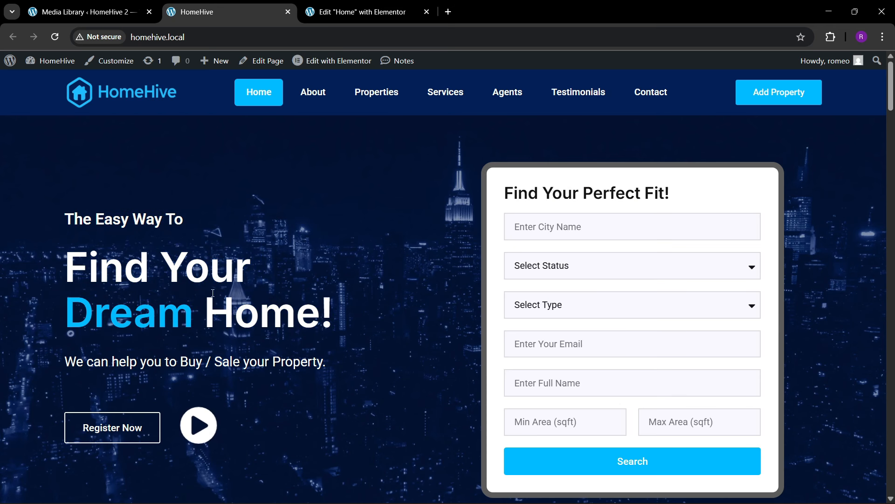
{"action": "left_click_drag", "start_coordinate": [77, 275], "coordinate": [336, 306]}
{"action": "key", "text": "ctrl+c"}
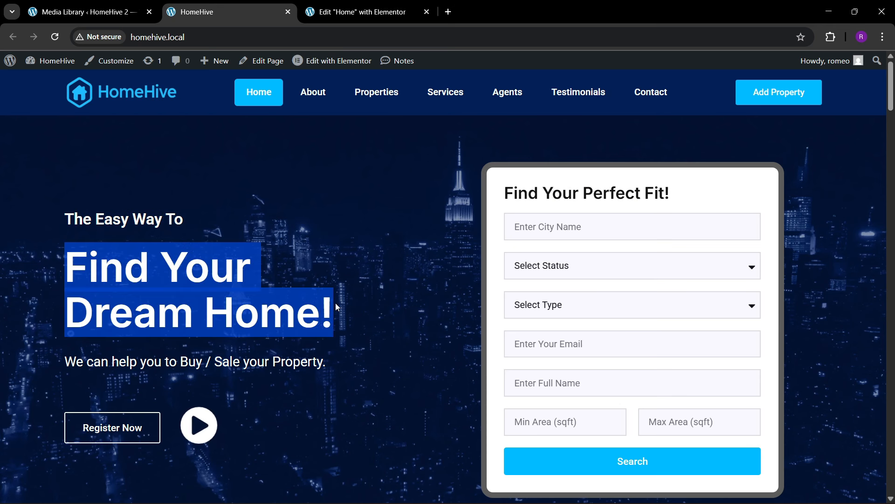
- Replace the second heading's placeholder title with 'Find Your Dream Home!'
{"action": "left_click", "coordinate": [359, 12]}
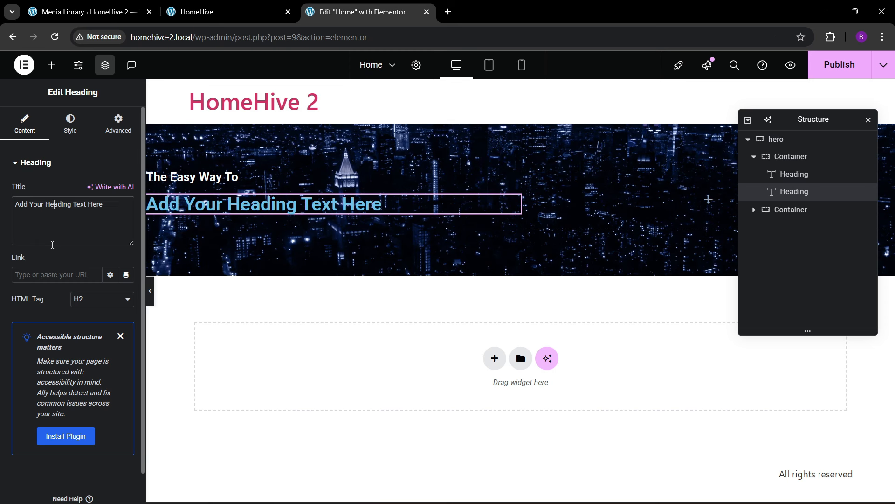
{"action": "triple_click", "coordinate": [53, 242]}
{"action": "key", "text": "ctrl+v"}
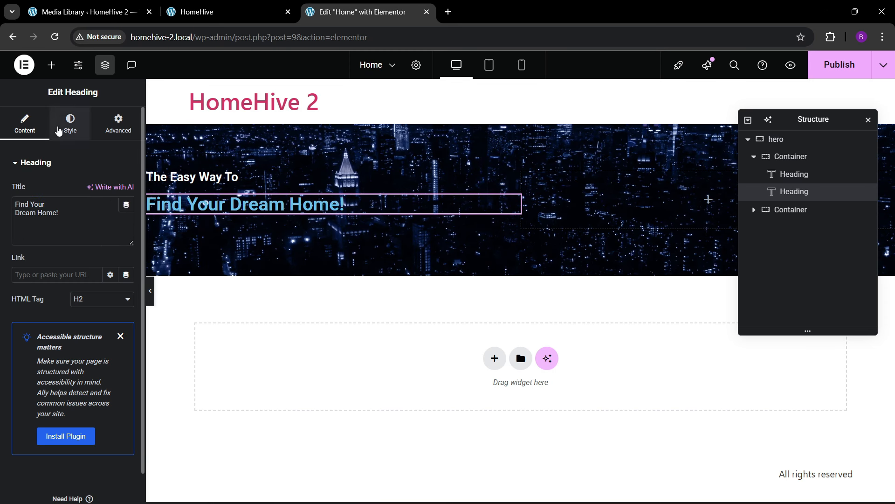
- Set the heading's typography size to 70px, checking it against the live HomeHive heading
{"action": "left_click", "coordinate": [70, 124]}
{"action": "left_click", "coordinate": [126, 224]}
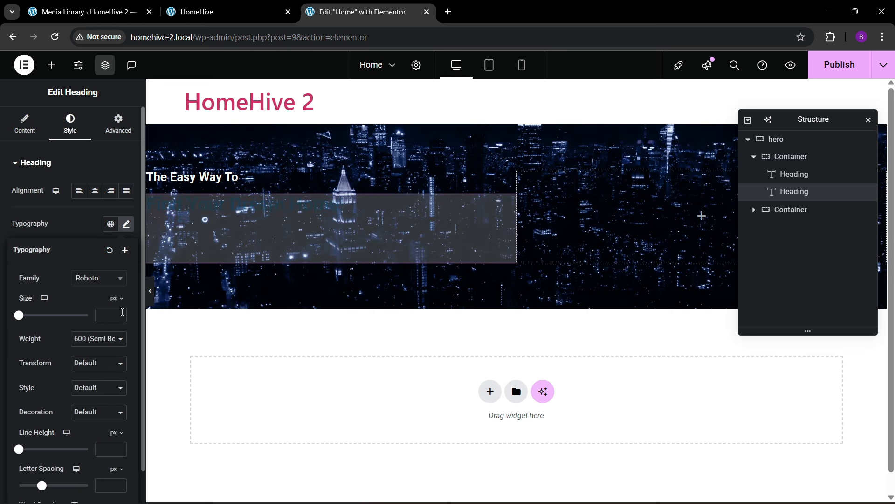
{"action": "left_click", "coordinate": [120, 314]}
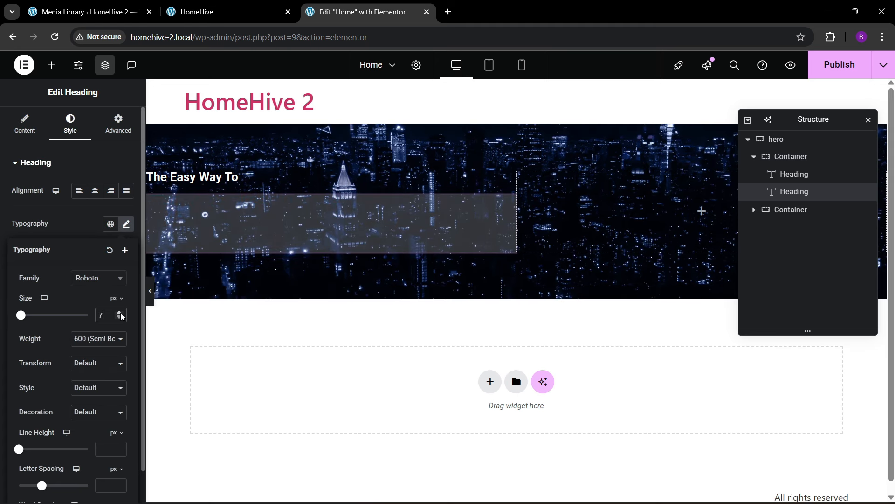
{"action": "left_click_drag", "start_coordinate": [121, 314], "coordinate": [122, 316]}
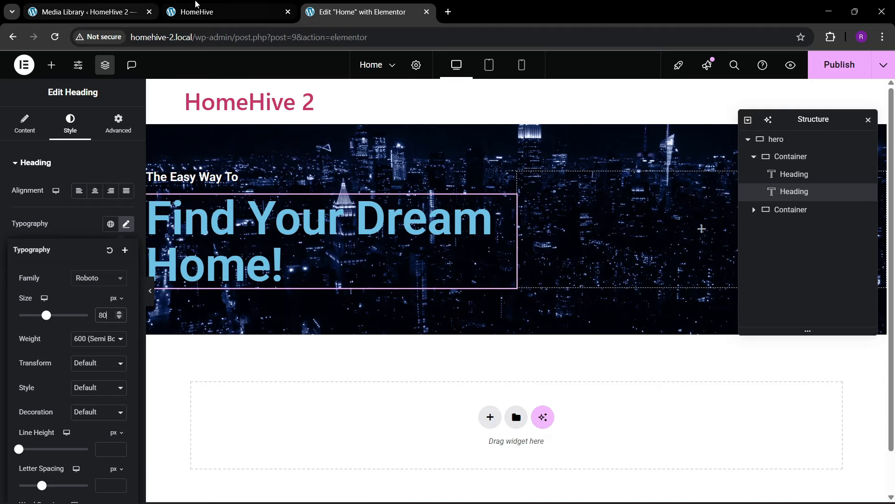
{"action": "left_click", "coordinate": [198, 5]}
{"action": "left_click", "coordinate": [359, 5]}
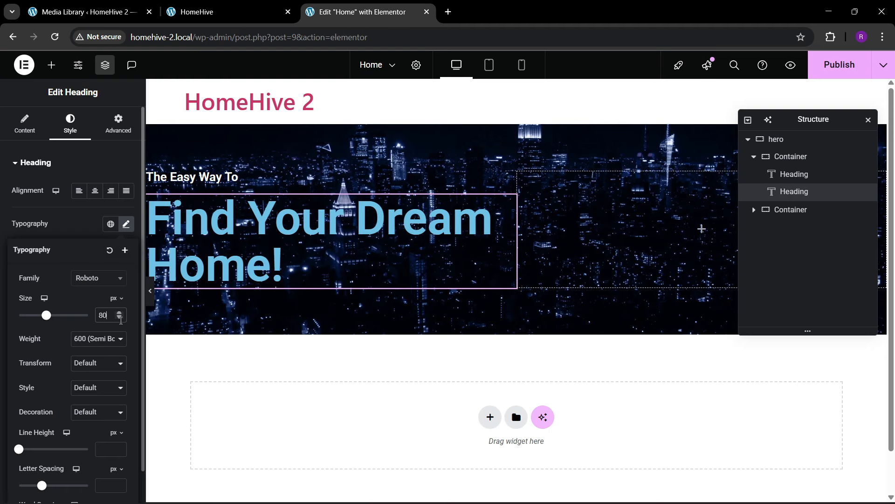
{"action": "left_click_drag", "start_coordinate": [120, 319], "coordinate": [120, 319]}
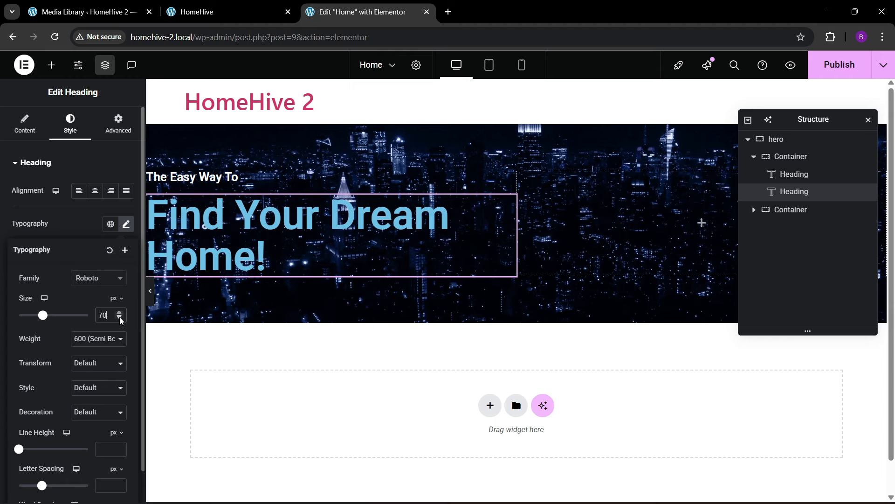
- Edit the title to 'Find Your <br><style>Dream</style> Home!' to break the line after 'Find Your'
{"action": "left_click", "coordinate": [25, 123]}
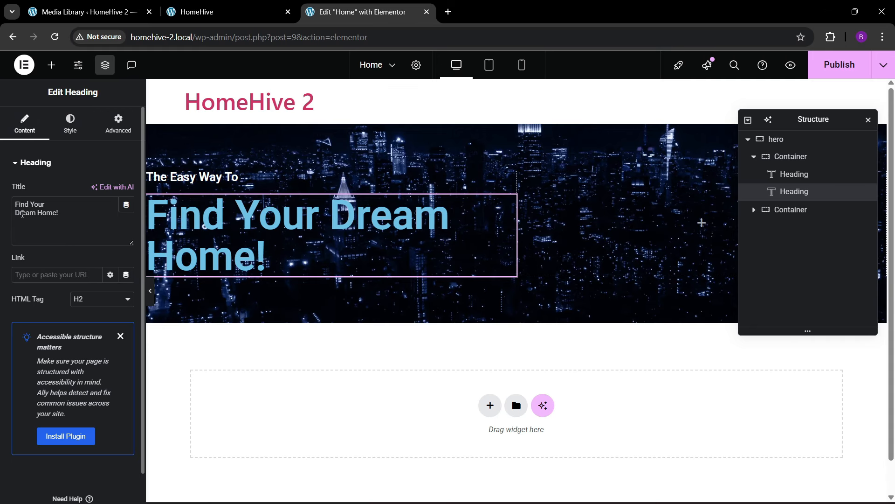
{"action": "key", "text": "BackSpace"}
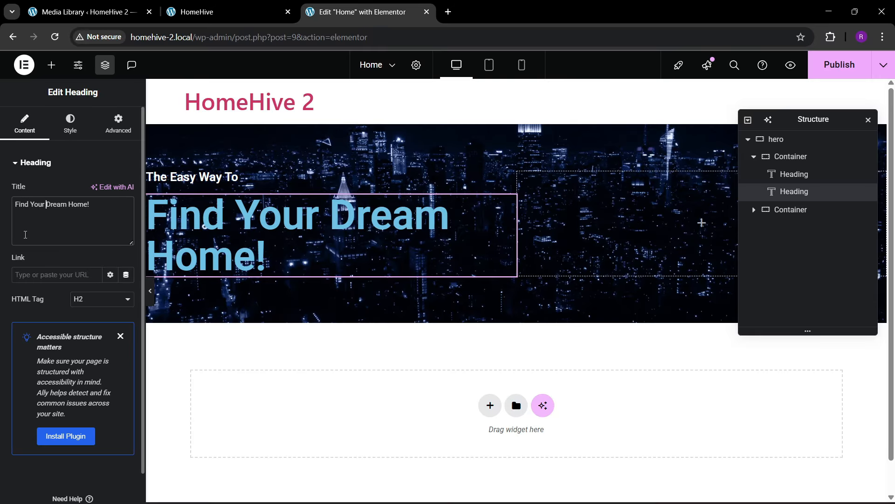
{"action": "type", "text": "<br>"}
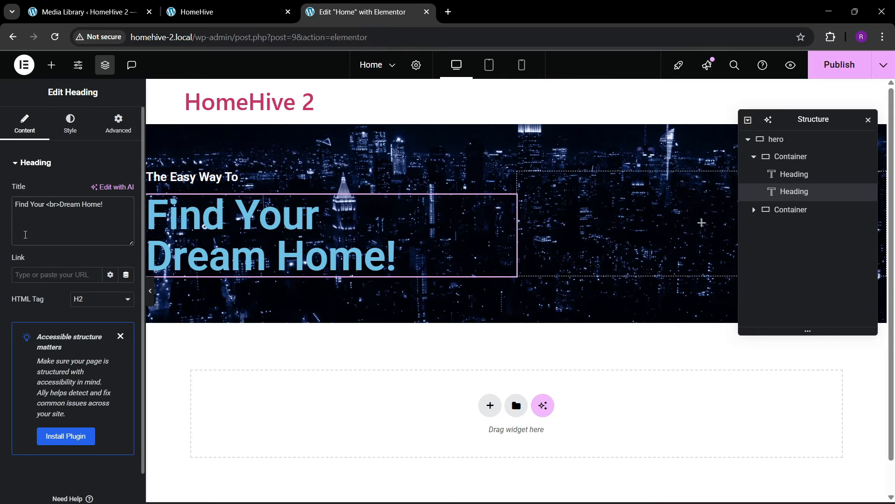
{"action": "left_click", "coordinate": [173, 7]}
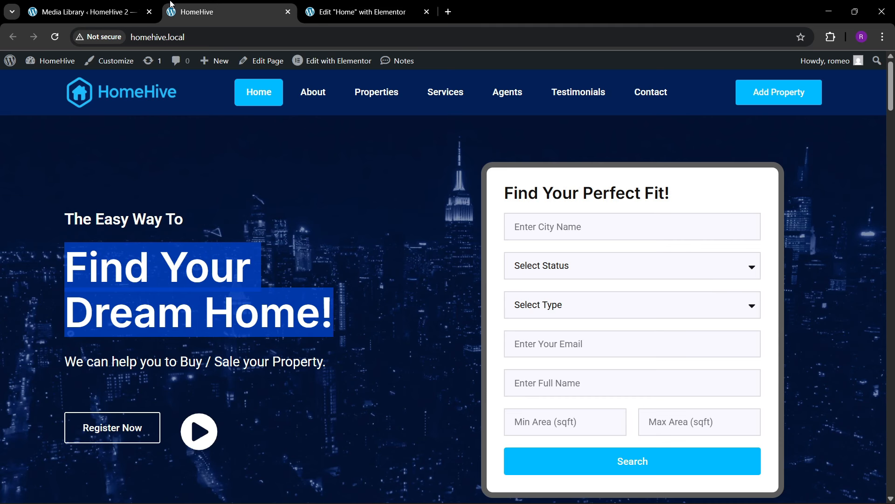
{"action": "left_click", "coordinate": [428, 5]}
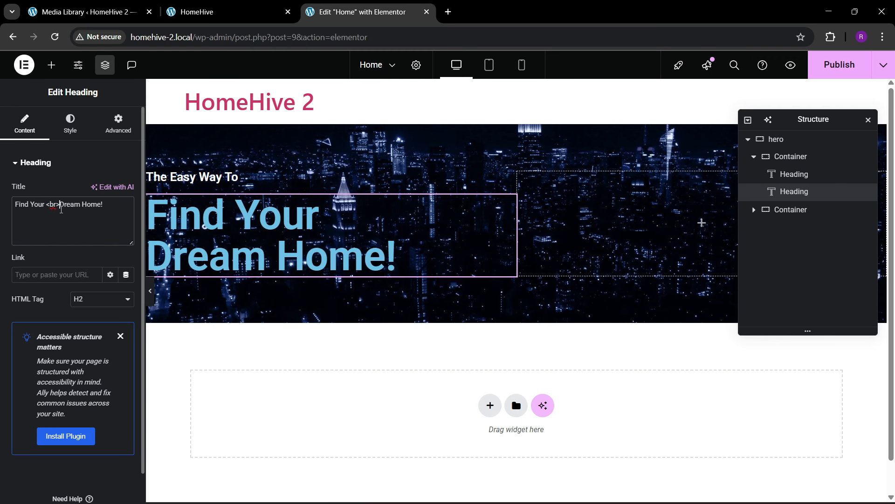
{"action": "type", "text": "<style"}
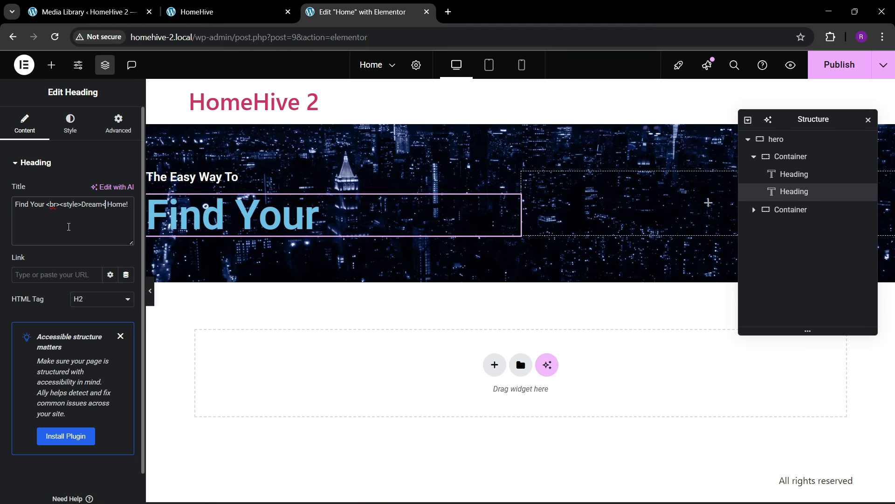
{"action": "type", "text": ">"}
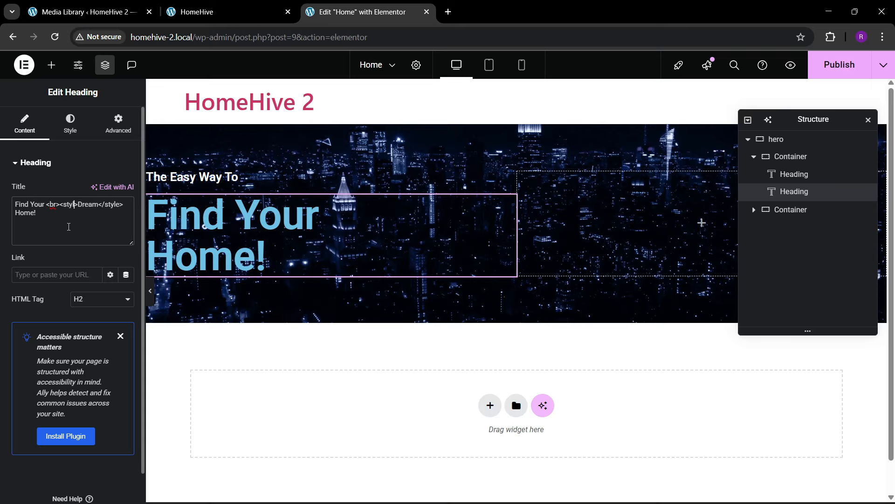
- Wrap 'Dream' in the heading title in a span styled color:#00bbff
{"action": "key", "text": "BackSpace"}
{"action": "key", "text": "BackSpace"}
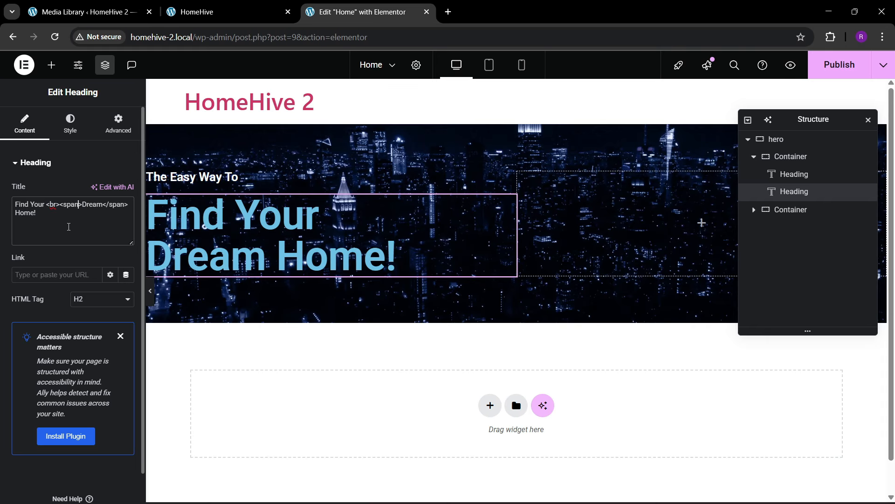
{"action": "type", "text": "style"}
{"action": "type", "text": "=\"\""}
{"action": "key", "text": "Left"}
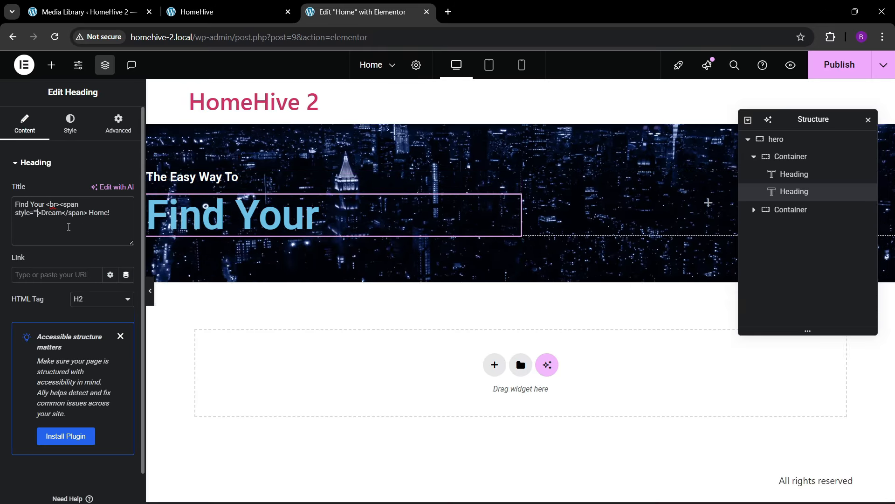
{"action": "type", "text": "color:"}
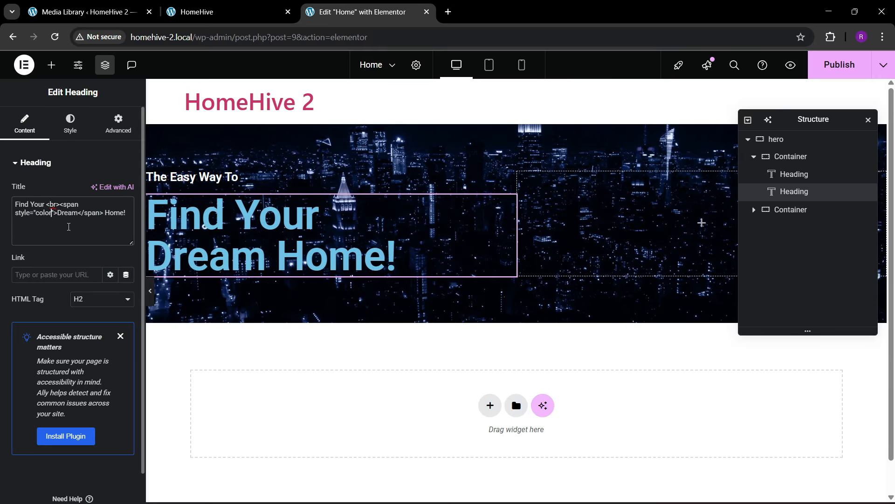
{"action": "left_click", "coordinate": [248, 7]}
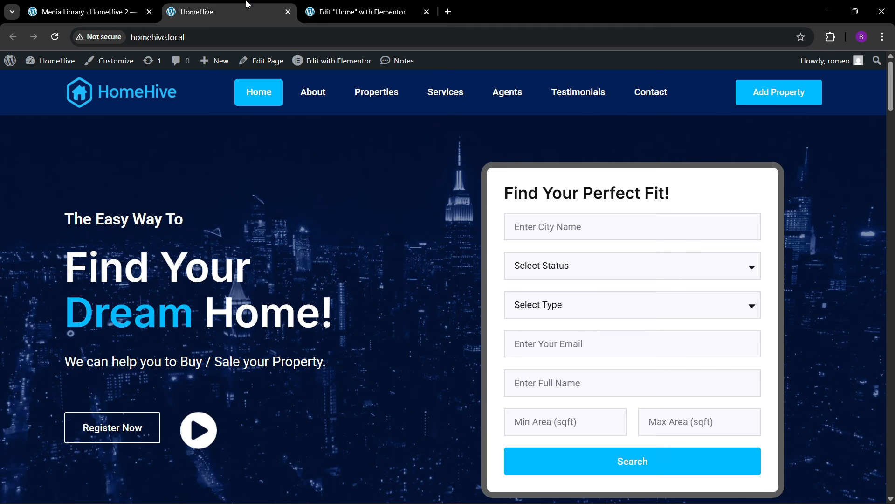
{"action": "left_click", "coordinate": [359, 11]}
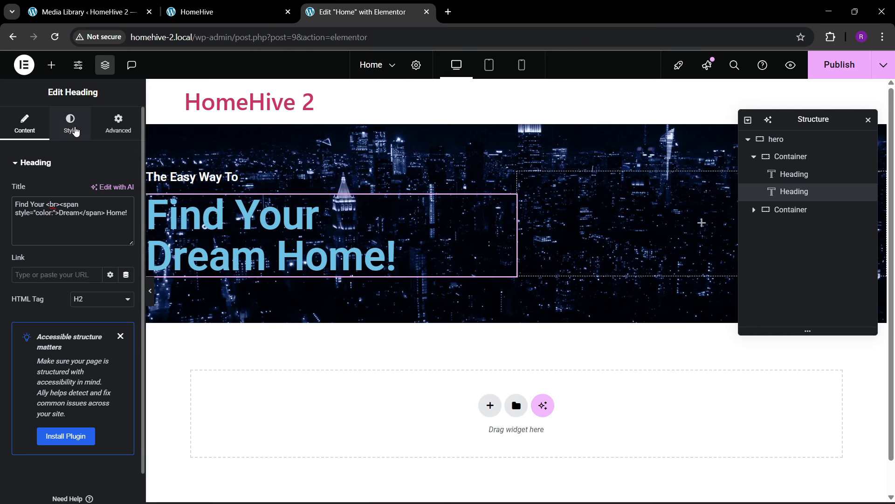
{"action": "left_click", "coordinate": [70, 124]}
{"action": "left_click", "coordinate": [111, 355]}
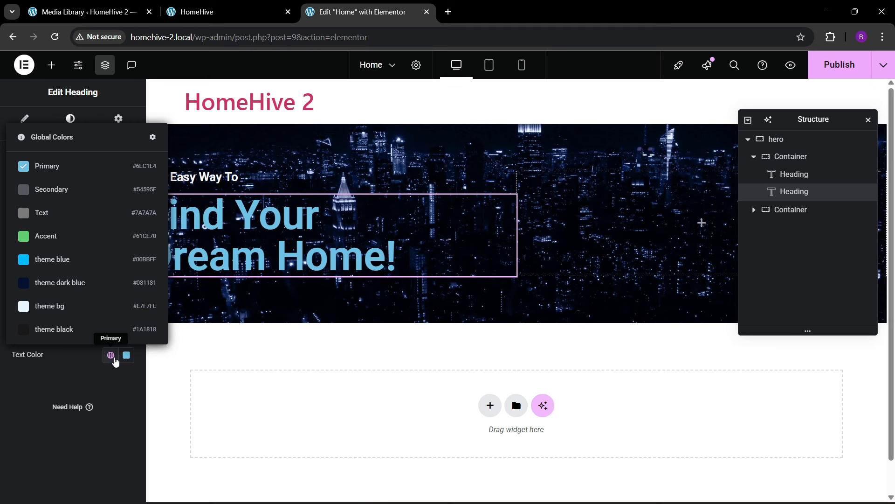
{"action": "left_click", "coordinate": [98, 384]}
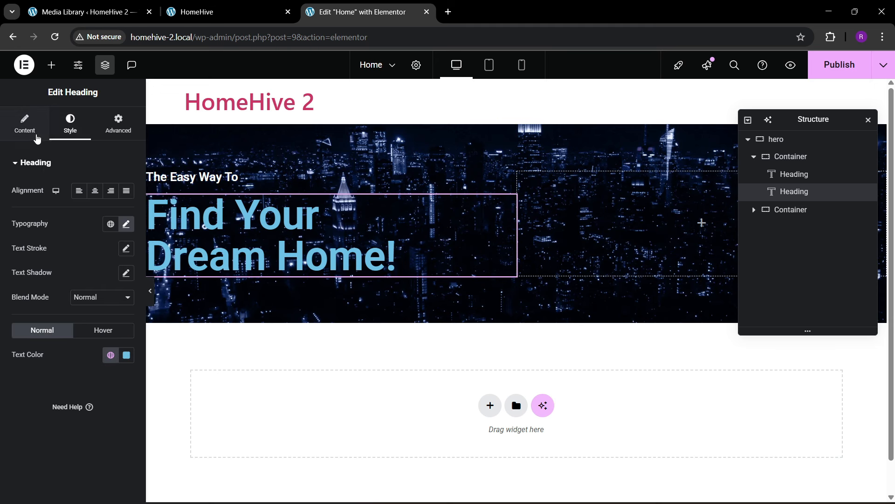
{"action": "left_click", "coordinate": [36, 138]}
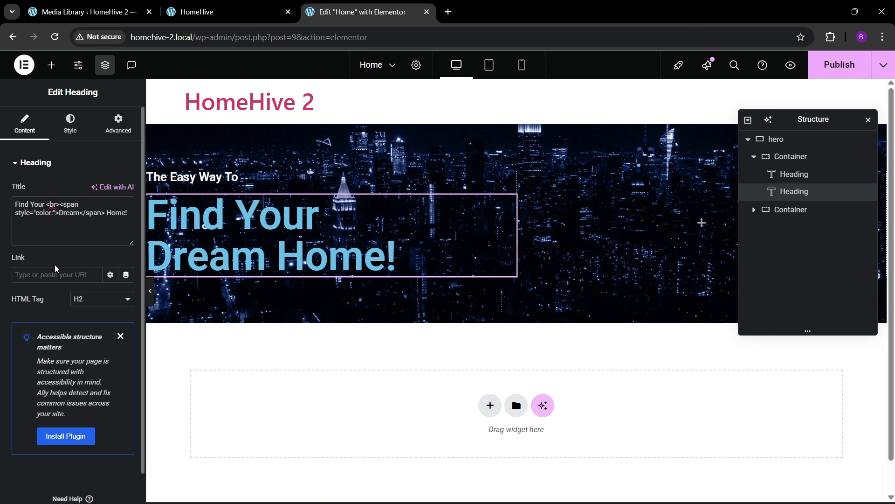
{"action": "type", "text": "#00bbff"}
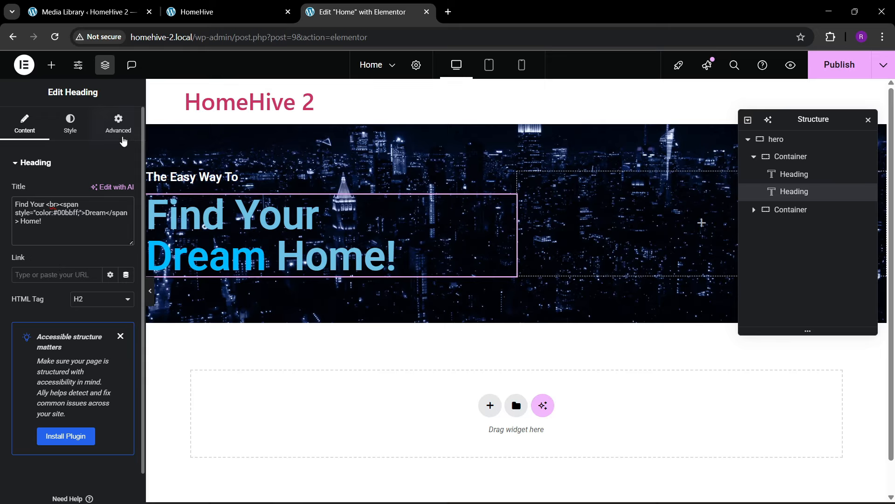
- Set the heading's text colour to white and compare it with the live homepage
{"action": "left_click", "coordinate": [70, 123]}
{"action": "left_click", "coordinate": [126, 355]}
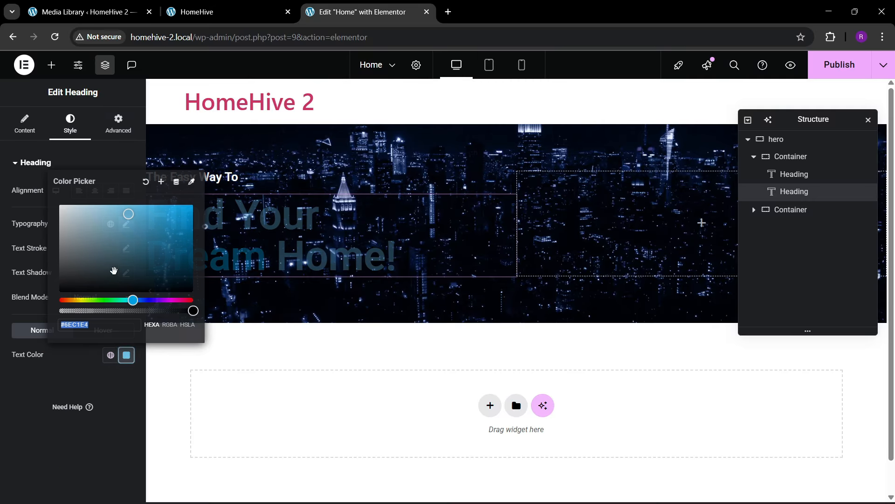
{"action": "left_click_drag", "start_coordinate": [102, 252], "coordinate": [55, 201]}
{"action": "left_click", "coordinate": [21, 347]}
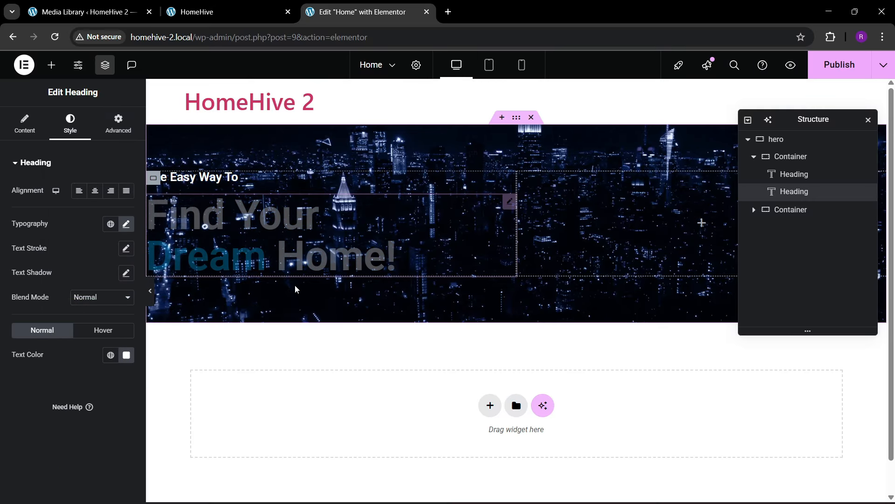
{"action": "left_click", "coordinate": [215, 11]}
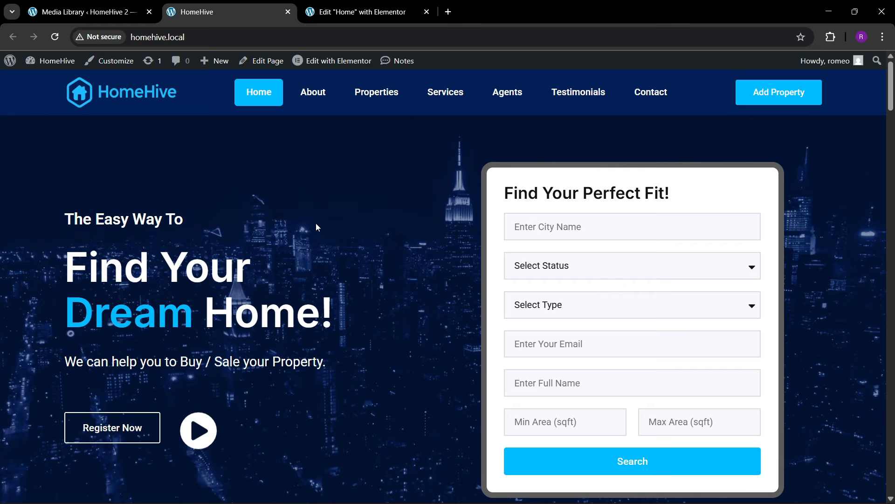
{"action": "left_click", "coordinate": [396, 4]}
{"action": "left_click", "coordinate": [51, 65]}
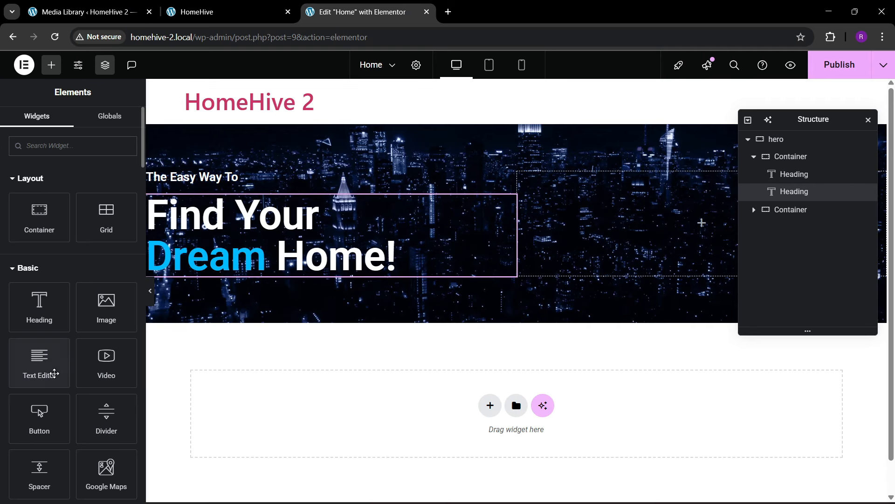
- Add a Text Editor under the heading containing 'We can help you to Buy / Sale your Property.'
{"action": "left_click_drag", "start_coordinate": [47, 368], "coordinate": [269, 273]}
{"action": "left_click", "coordinate": [214, 12]}
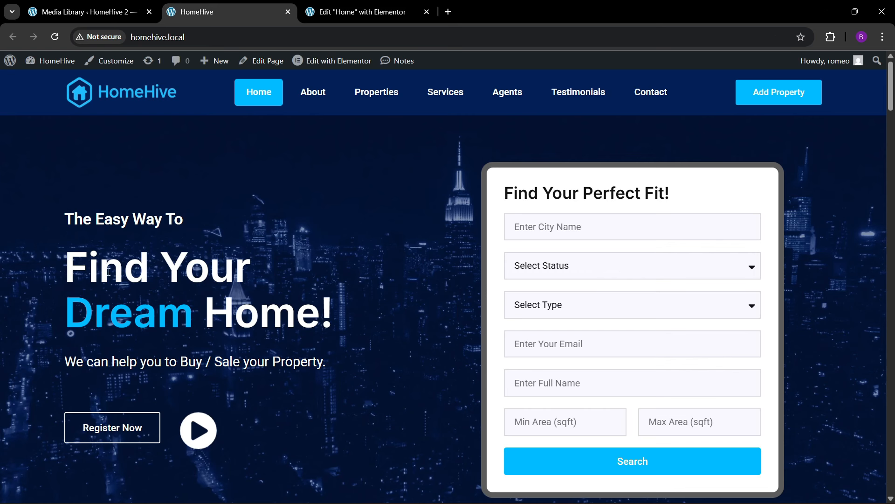
{"action": "left_click_drag", "start_coordinate": [65, 363], "coordinate": [340, 367]}
{"action": "key", "text": "ctrl+c"}
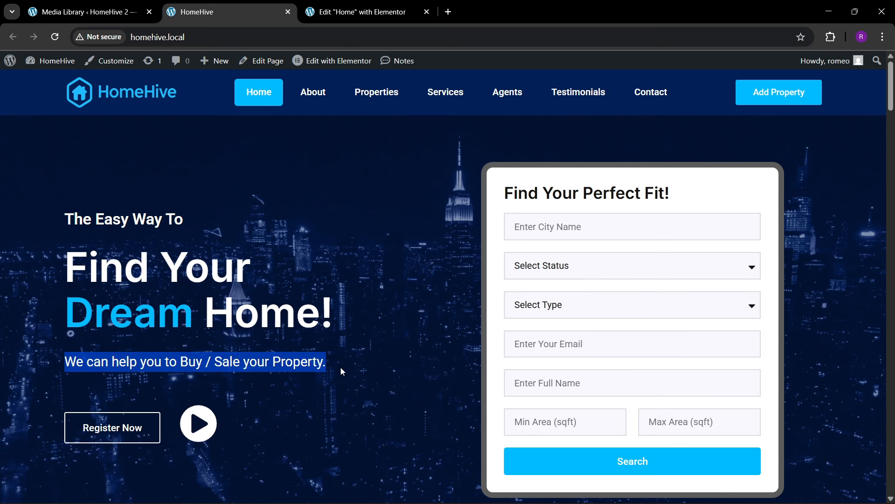
{"action": "left_click", "coordinate": [322, 12]}
{"action": "left_click", "coordinate": [105, 219]}
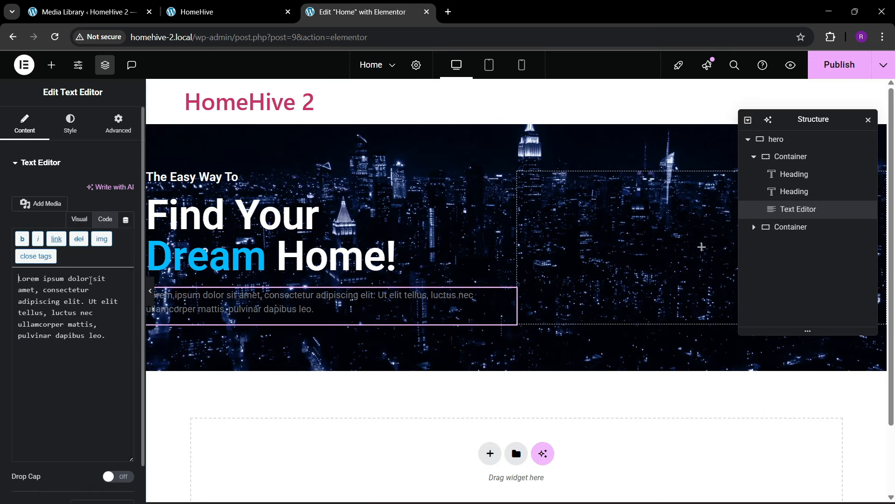
{"action": "left_click", "coordinate": [89, 278]}
{"action": "key", "text": "ctrl+a"}
{"action": "key", "text": "ctrl+v"}
- Make the tagline text white with a 22 px font size
{"action": "left_click", "coordinate": [70, 124]}
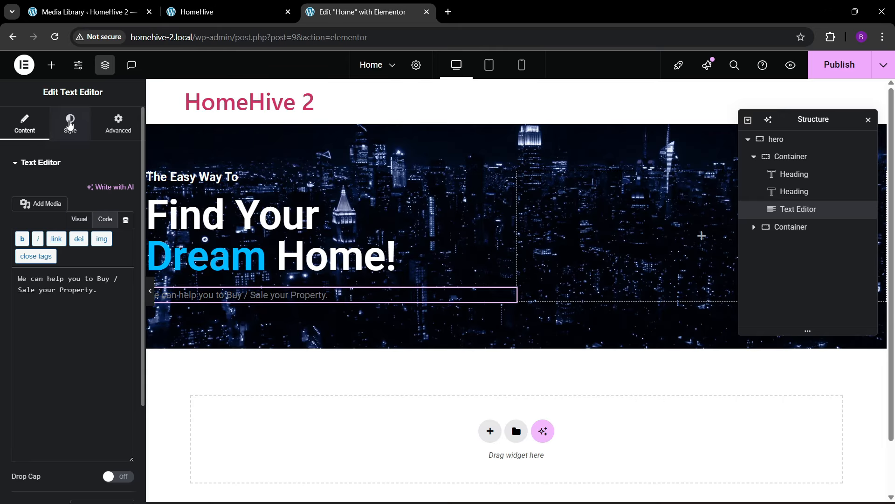
{"action": "left_click", "coordinate": [126, 342]}
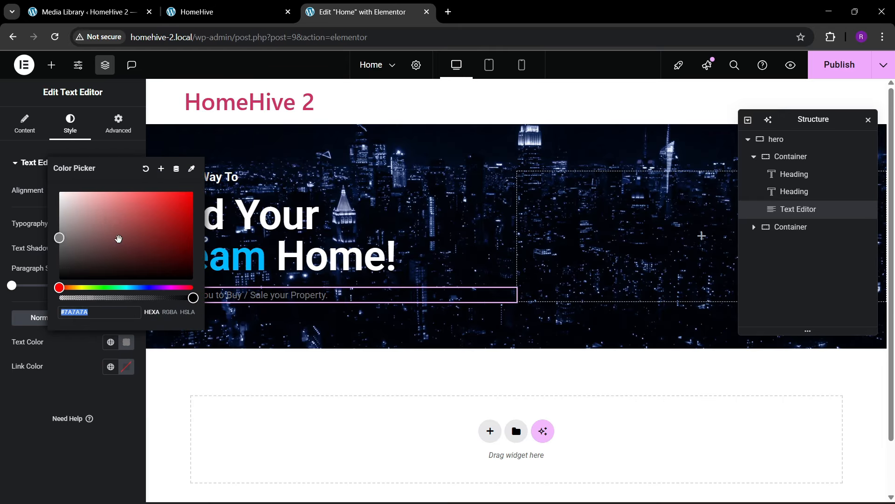
{"action": "left_click", "coordinate": [59, 187]}
{"action": "left_click", "coordinate": [90, 301]}
{"action": "left_click", "coordinate": [126, 225]}
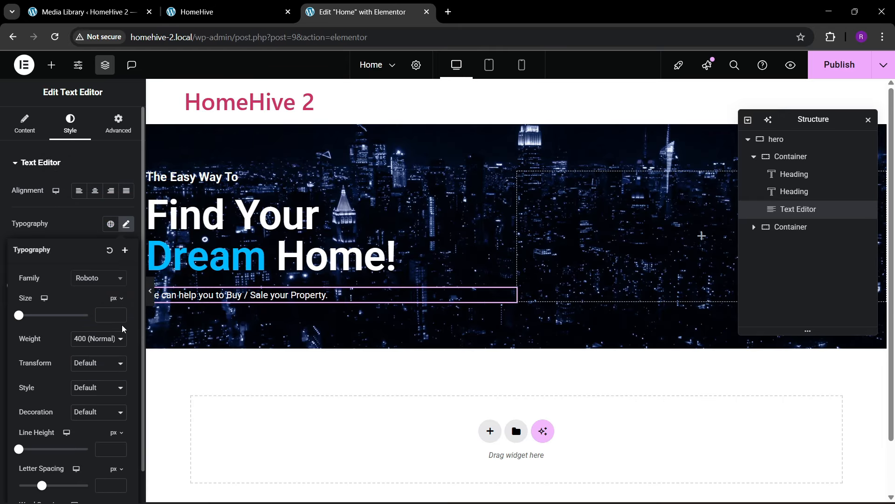
{"action": "left_click", "coordinate": [120, 316]}
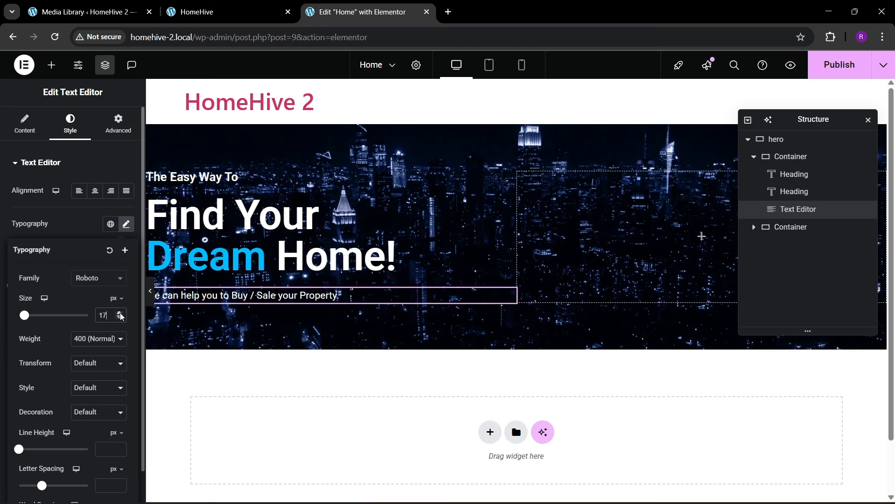
{"action": "left_click", "coordinate": [120, 314]}
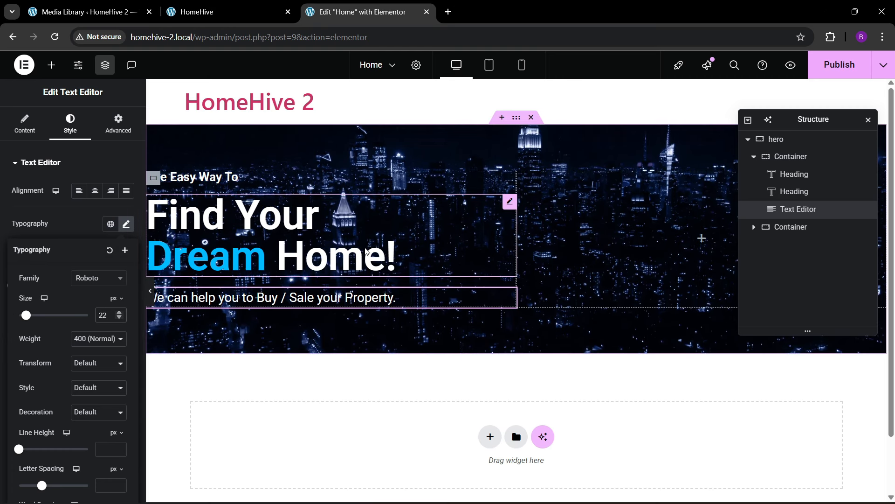
- Publish the page and review the updated hero on the live homepage
{"action": "left_click", "coordinate": [824, 74]}
{"action": "left_click", "coordinate": [228, 12]}
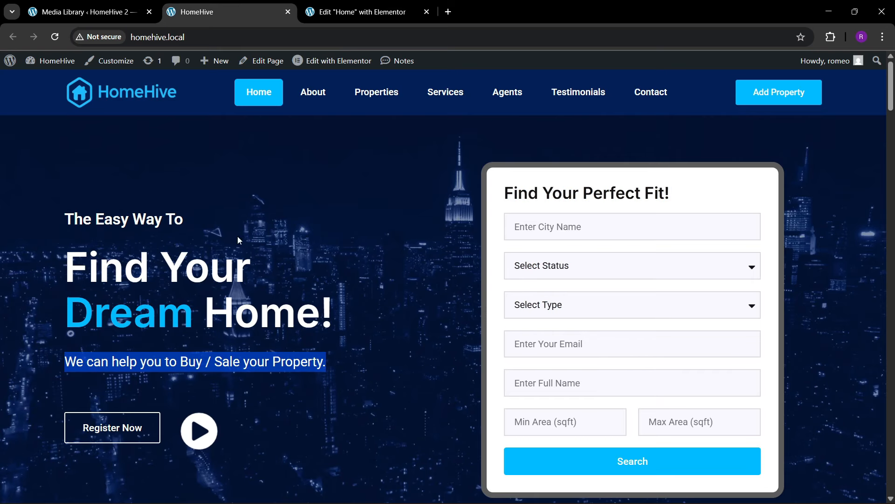
{"action": "scroll", "coordinate": [247, 279], "scroll_direction": "down", "scroll_amount": 2}
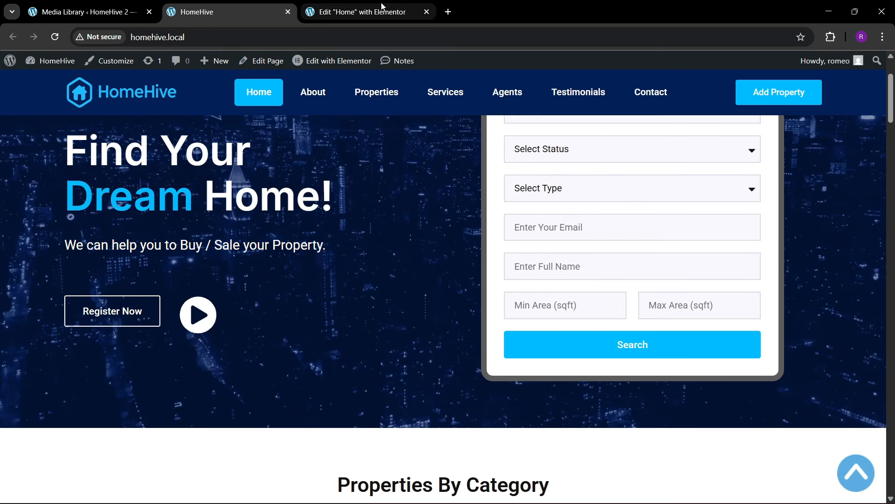
{"action": "left_click", "coordinate": [359, 12]}
- Add a container below the tagline with a Button widget labelled Register Now
{"action": "left_click", "coordinate": [52, 65]}
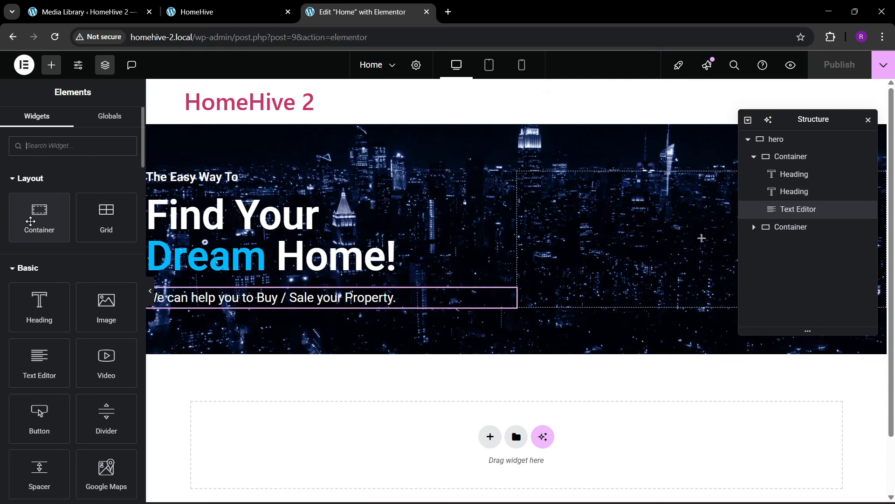
{"action": "left_click_drag", "start_coordinate": [39, 216], "coordinate": [298, 329]}
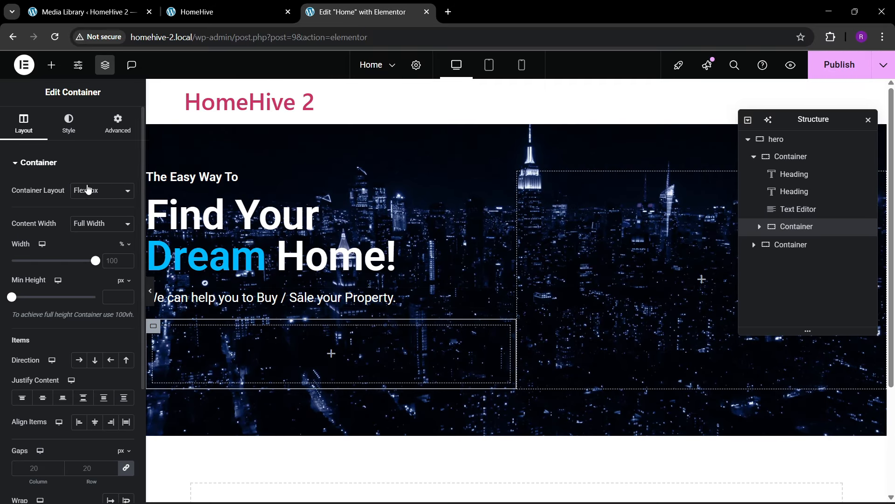
{"action": "left_click", "coordinate": [117, 123]}
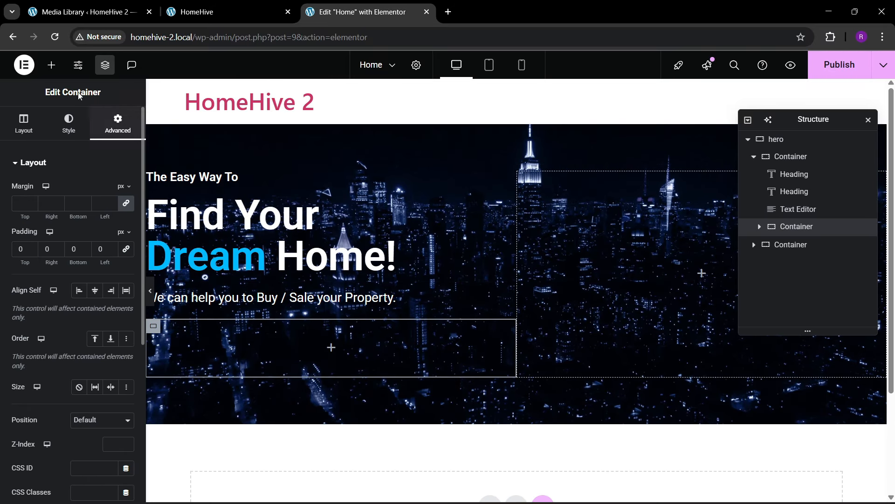
{"action": "left_click", "coordinate": [50, 66]}
{"action": "scroll", "coordinate": [59, 280], "scroll_direction": "down", "scroll_amount": 2}
{"action": "left_click_drag", "start_coordinate": [39, 355], "coordinate": [258, 351]}
{"action": "left_click", "coordinate": [256, 3]}
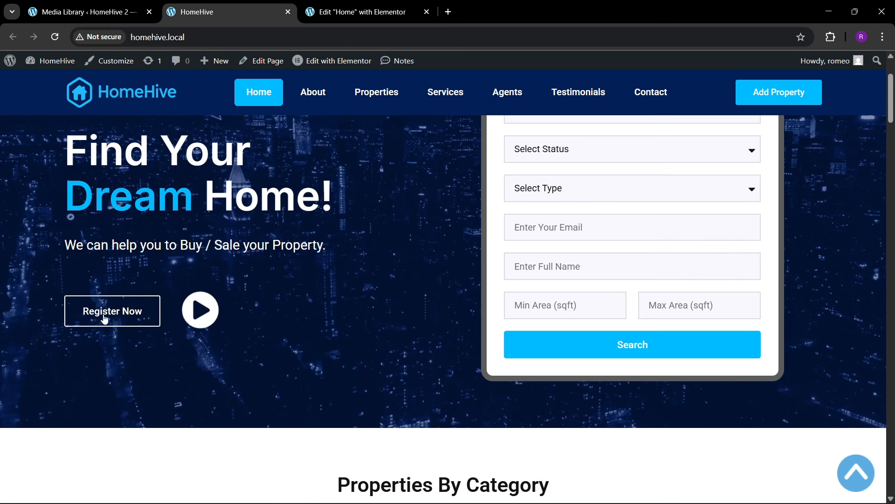
{"action": "left_click", "coordinate": [332, 9]}
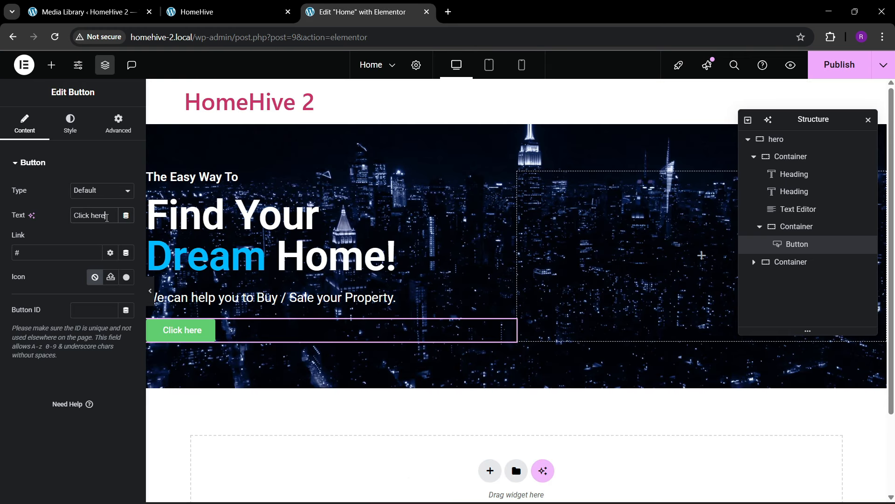
{"action": "type", "text": "Regis"}
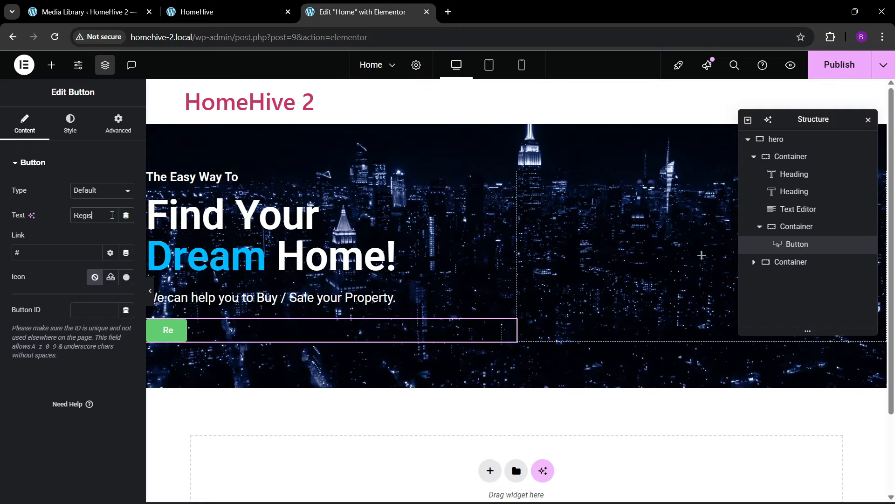
{"action": "type", "text": "gter No"}
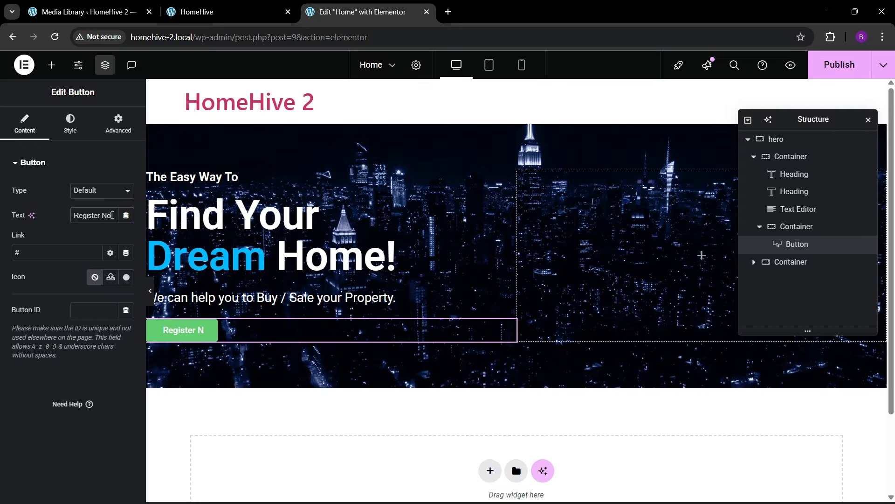
{"action": "type", "text": "w"}
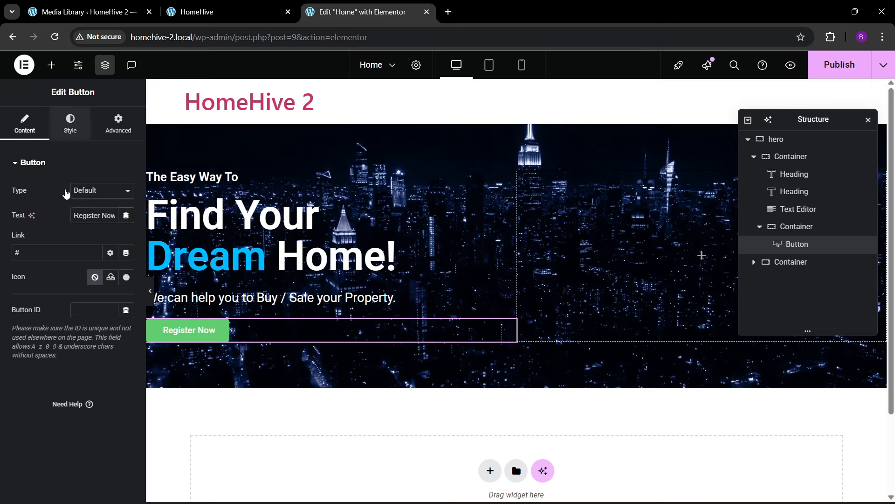
- Give the button a fully transparent background and #ffffff text colour
{"action": "left_click", "coordinate": [70, 123]}
{"action": "left_click", "coordinate": [126, 336]}
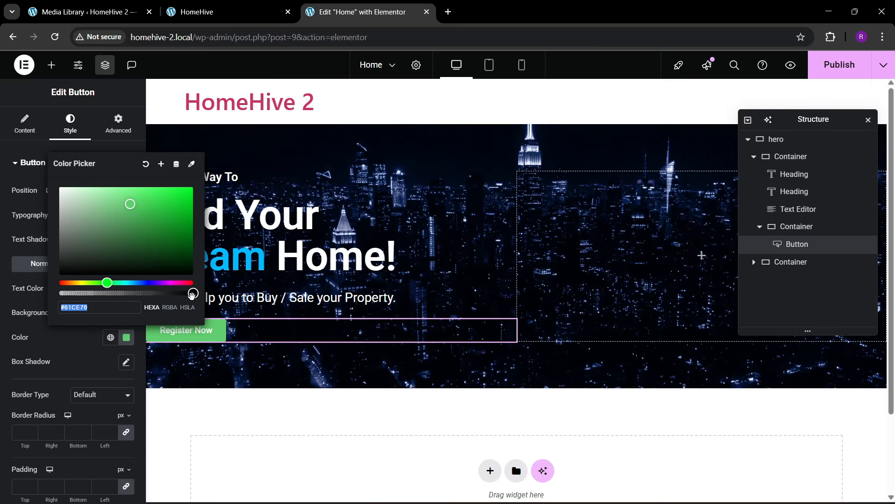
{"action": "left_click_drag", "start_coordinate": [191, 295], "coordinate": [26, 328]}
{"action": "left_click", "coordinate": [76, 340]}
{"action": "left_click", "coordinate": [128, 291]}
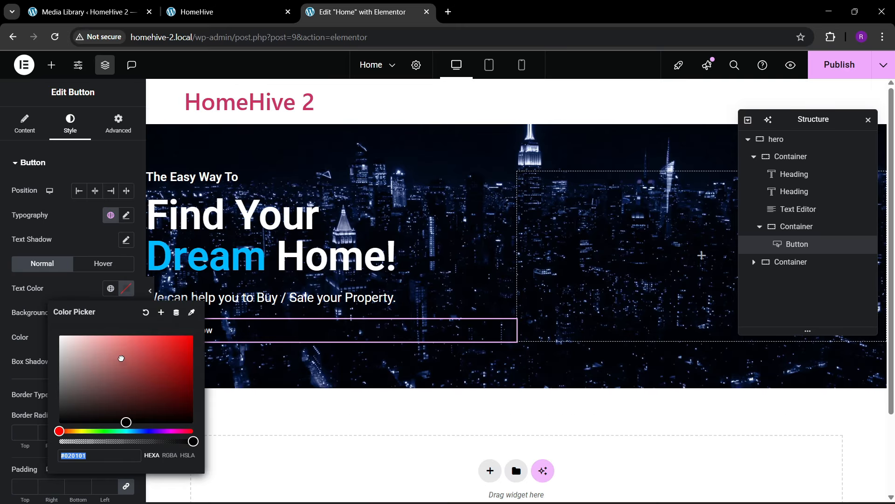
{"action": "type", "text": "#ffffff"}
{"action": "left_click", "coordinate": [73, 282]}
- Add a solid 2 px white border and 15 px padding to the button
{"action": "scroll", "coordinate": [69, 331], "scroll_direction": "down", "scroll_amount": 1}
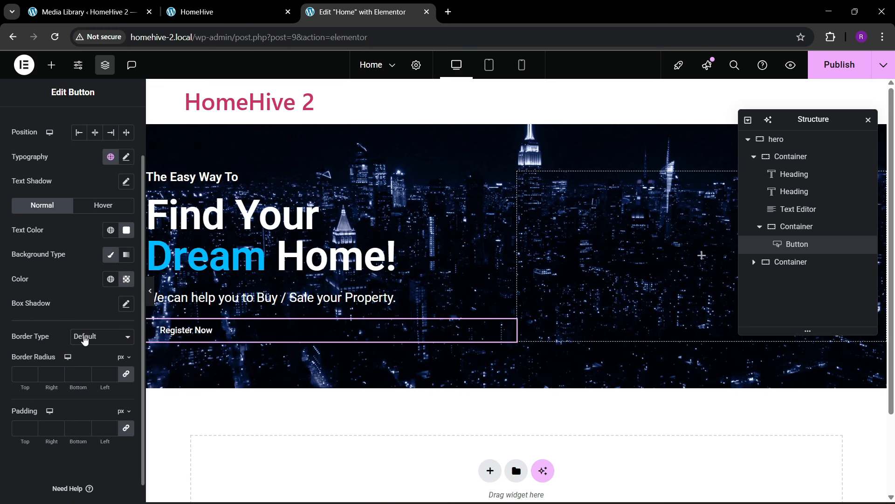
{"action": "left_click", "coordinate": [85, 337]}
{"action": "left_click", "coordinate": [78, 378]}
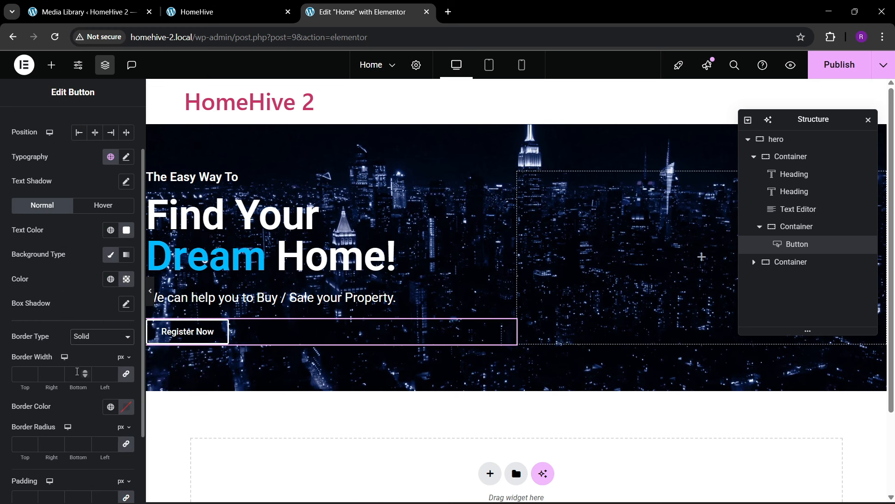
{"action": "left_click", "coordinate": [83, 374]}
{"action": "type", "text": "2"}
{"action": "left_click", "coordinate": [126, 407]}
{"action": "left_click_drag", "start_coordinate": [121, 285], "coordinate": [1, 208]}
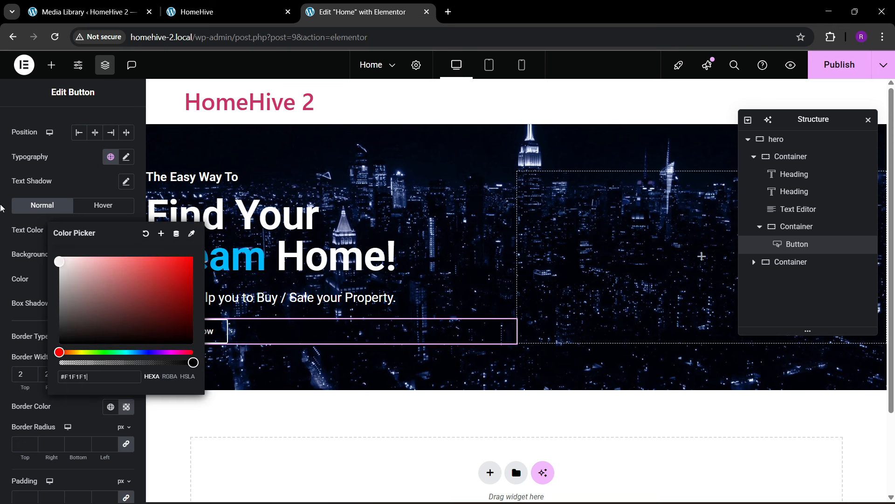
{"action": "left_click", "coordinate": [84, 425]}
{"action": "scroll", "coordinate": [71, 386], "scroll_direction": "down", "scroll_amount": 2}
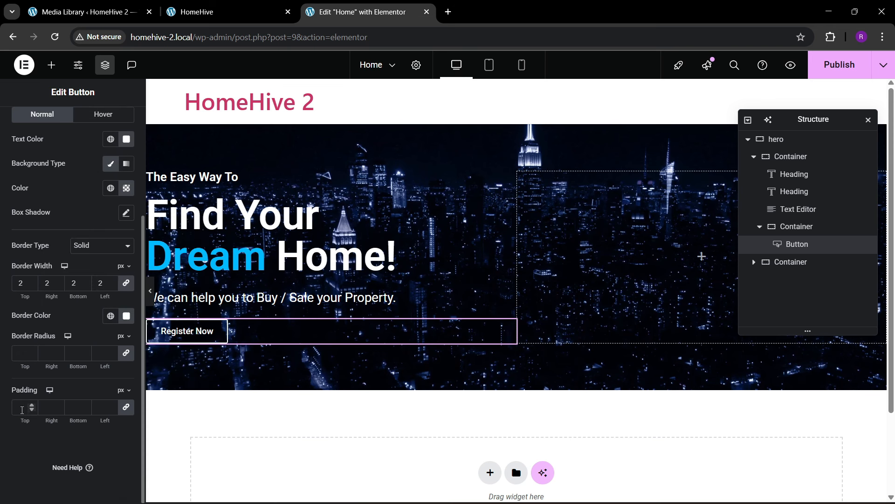
{"action": "type", "text": "15"}
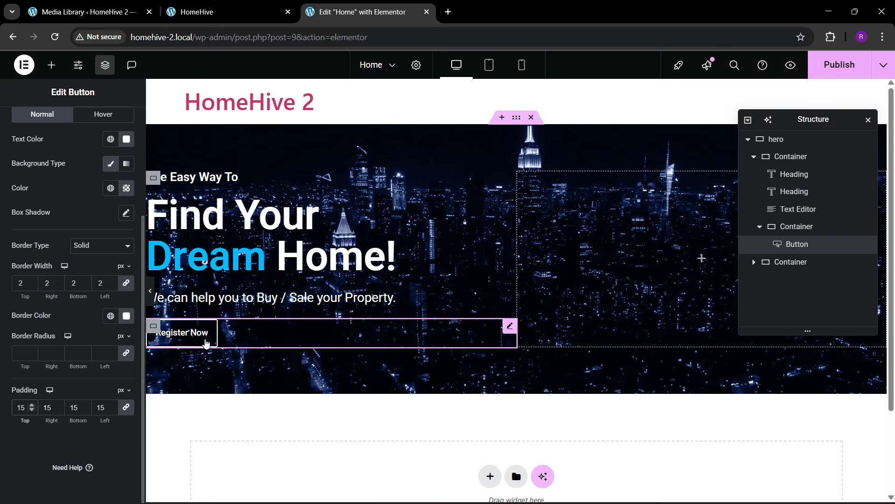
- Set hover styling to theme blue background and border, white text, and Grow animation
{"action": "scroll", "coordinate": [78, 259], "scroll_direction": "up", "scroll_amount": 2}
{"action": "left_click", "coordinate": [103, 230]}
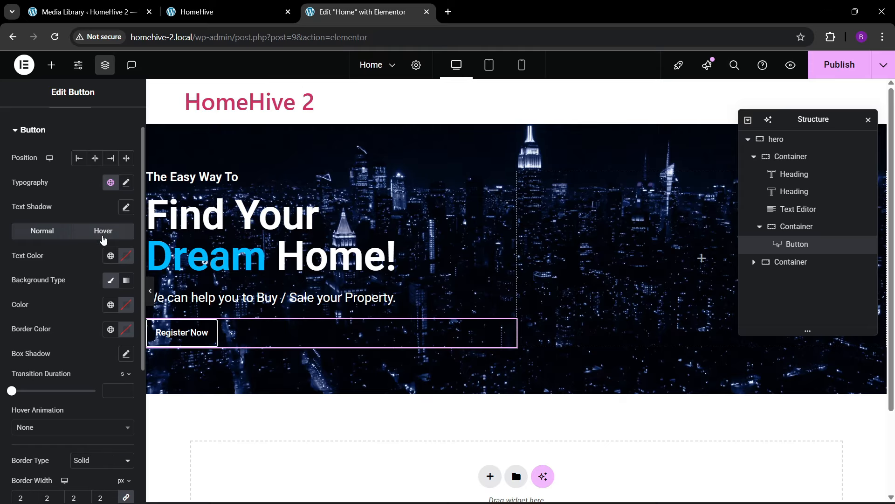
{"action": "left_click", "coordinate": [110, 304]}
{"action": "left_click", "coordinate": [74, 211]}
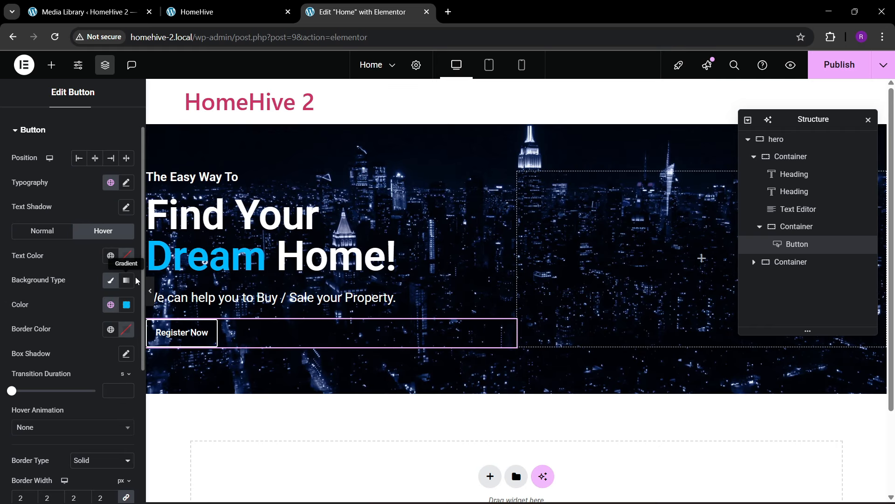
{"action": "left_click", "coordinate": [126, 255]}
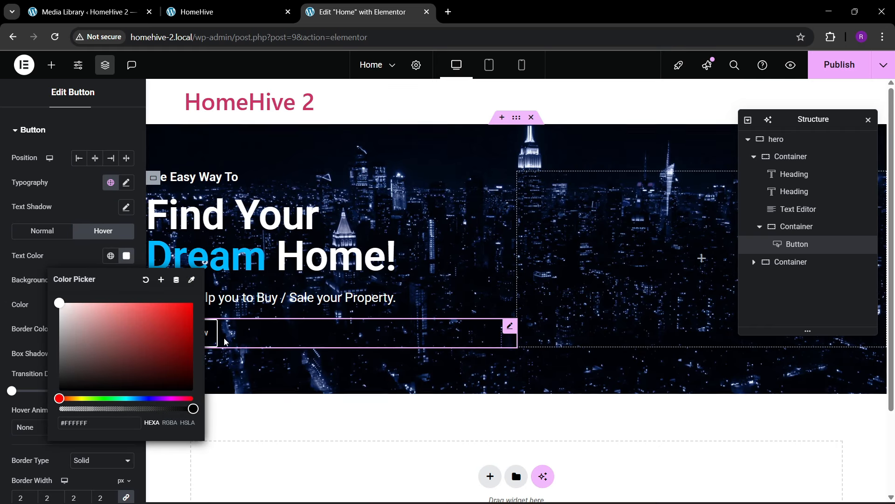
{"action": "left_click", "coordinate": [111, 329]}
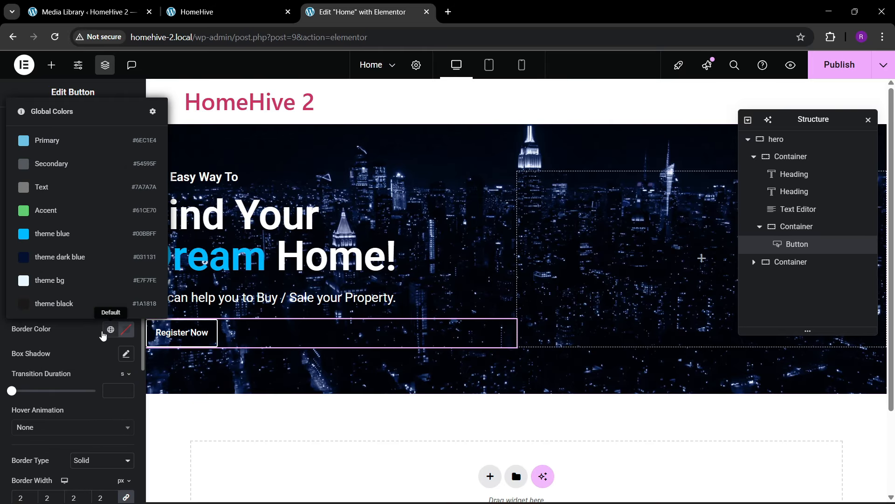
{"action": "left_click", "coordinate": [57, 235]}
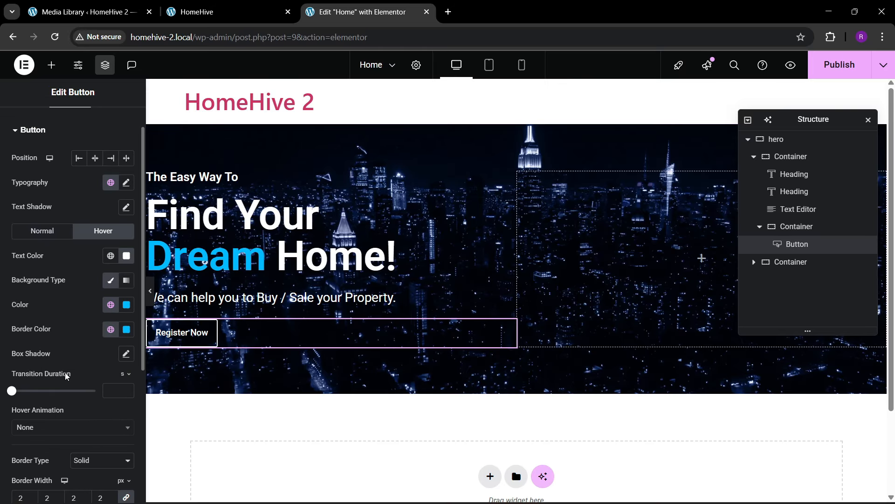
{"action": "left_click", "coordinate": [38, 427]}
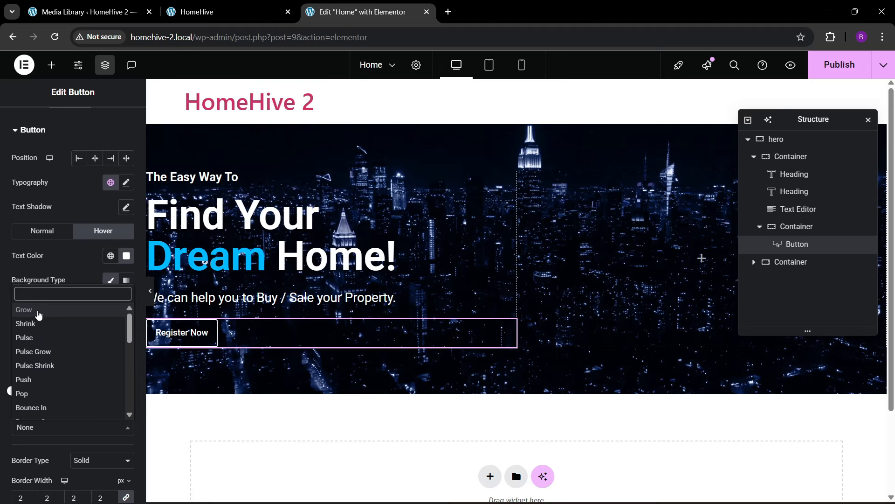
{"action": "left_click", "coordinate": [36, 312]}
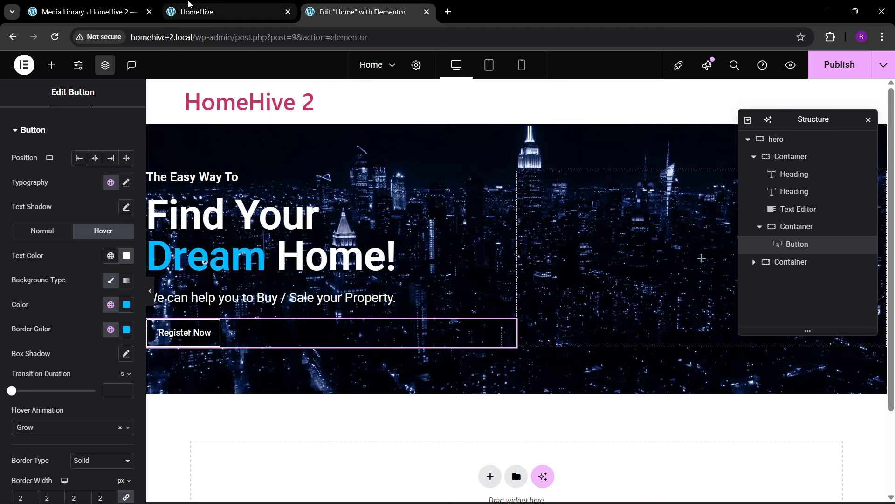
{"action": "left_click", "coordinate": [213, 9]}
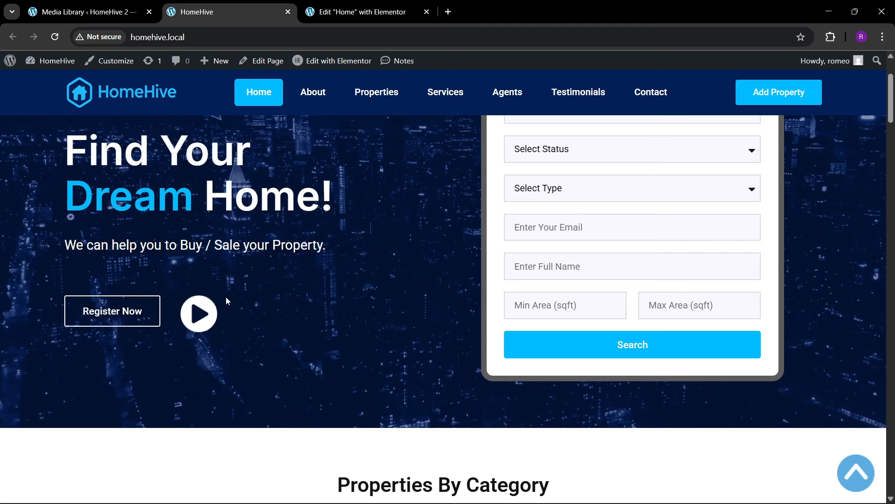
{"action": "left_click", "coordinate": [364, 12]}
{"action": "left_click", "coordinate": [51, 65]}
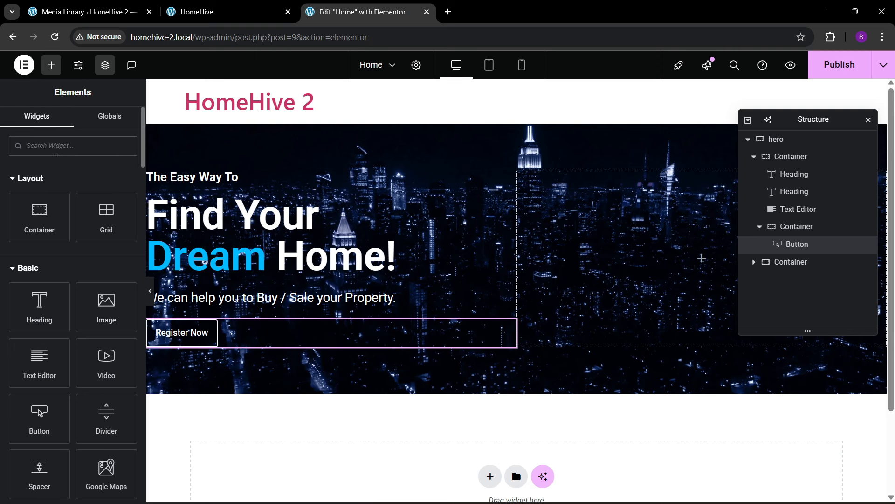
- Add an Icon widget beside the button, with the container in a vertically centred row
{"action": "type", "text": "icon"}
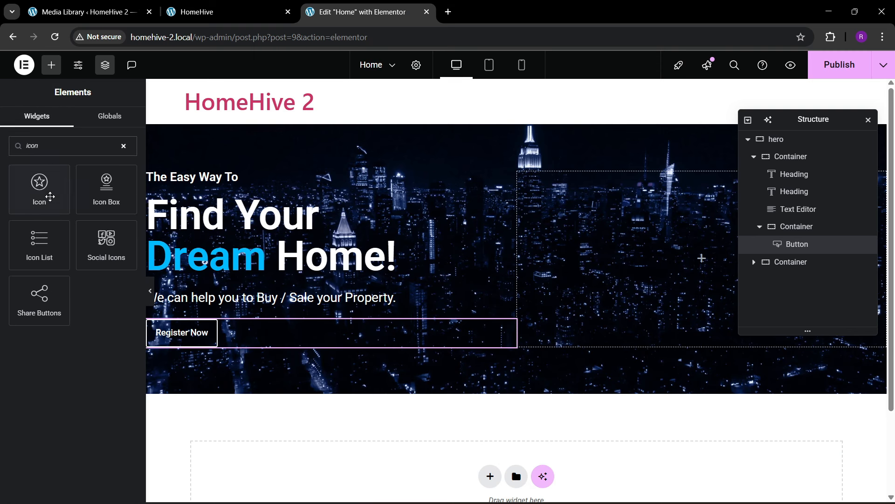
{"action": "left_click_drag", "start_coordinate": [50, 196], "coordinate": [202, 343]}
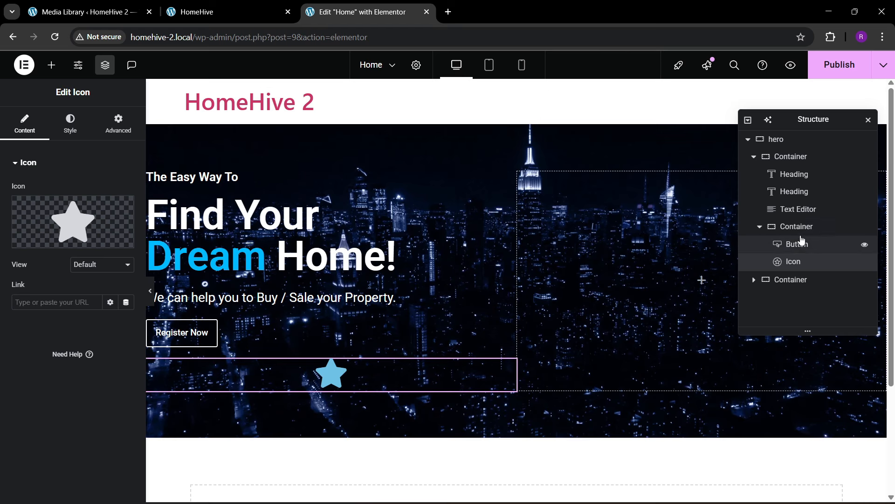
{"action": "left_click", "coordinate": [796, 227]}
{"action": "left_click", "coordinate": [26, 122]}
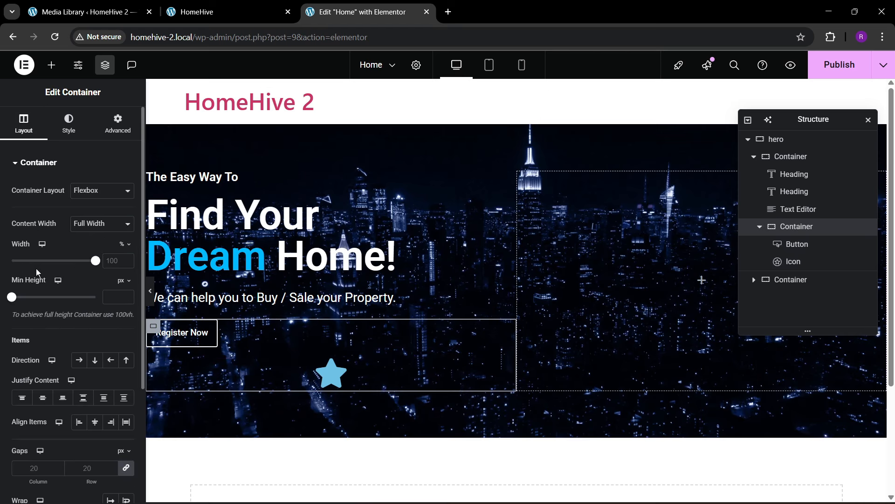
{"action": "left_click", "coordinate": [79, 359]}
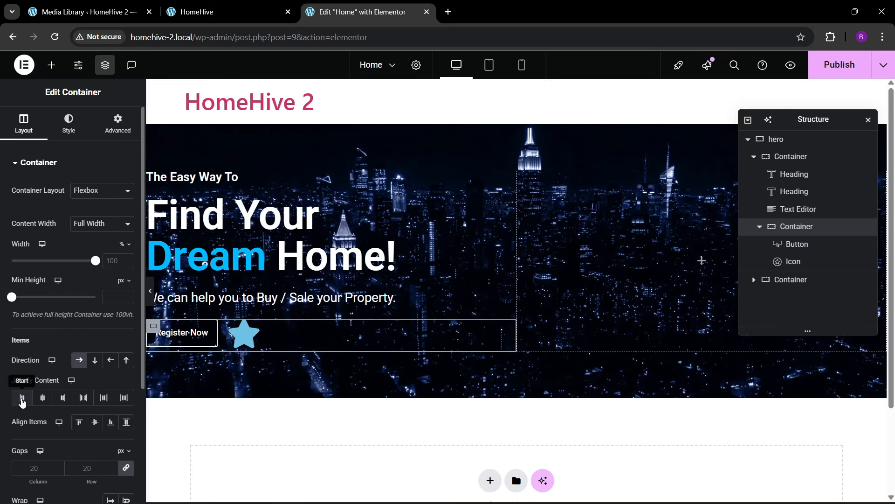
{"action": "left_click", "coordinate": [22, 397]}
{"action": "left_click", "coordinate": [93, 425]}
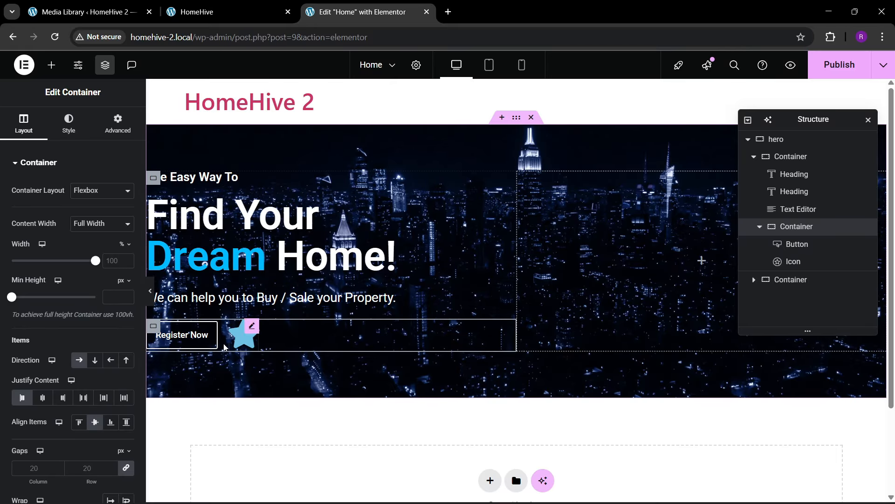
- Replace the default star with the Play-circle icon from the Icon Library
{"action": "left_click", "coordinate": [238, 347]}
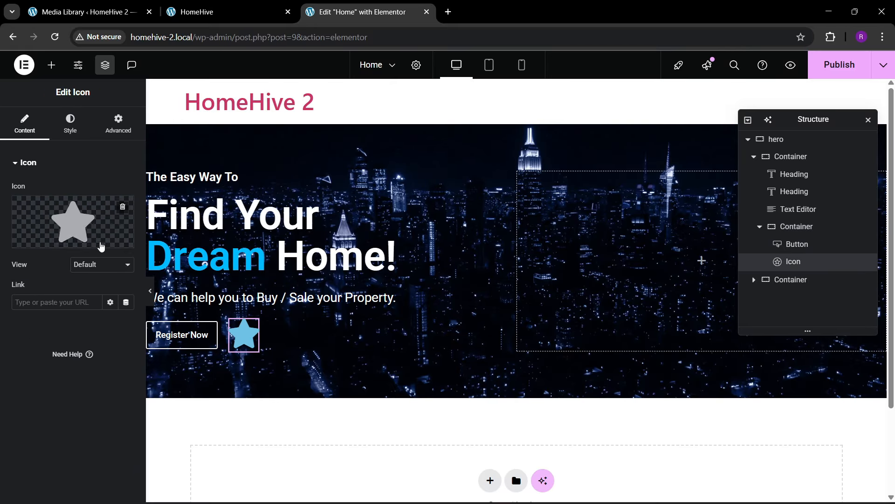
{"action": "left_click", "coordinate": [100, 236]}
{"action": "left_click", "coordinate": [528, 314]}
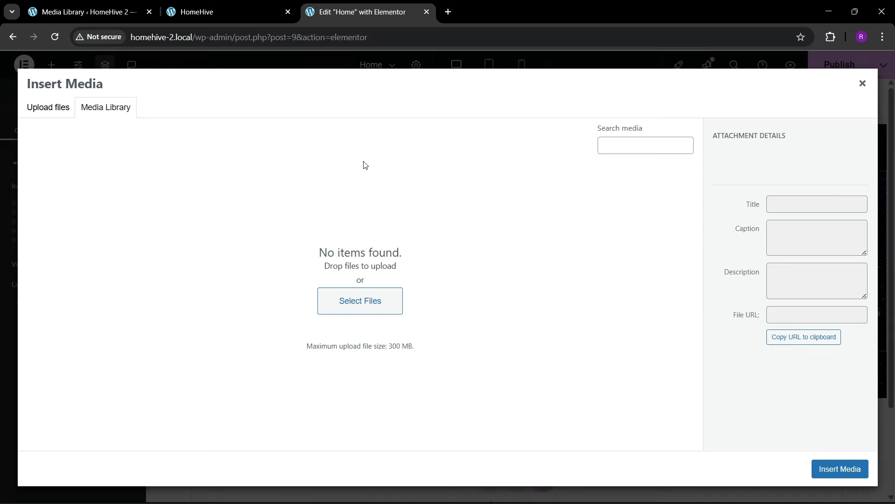
{"action": "left_click", "coordinate": [863, 83]}
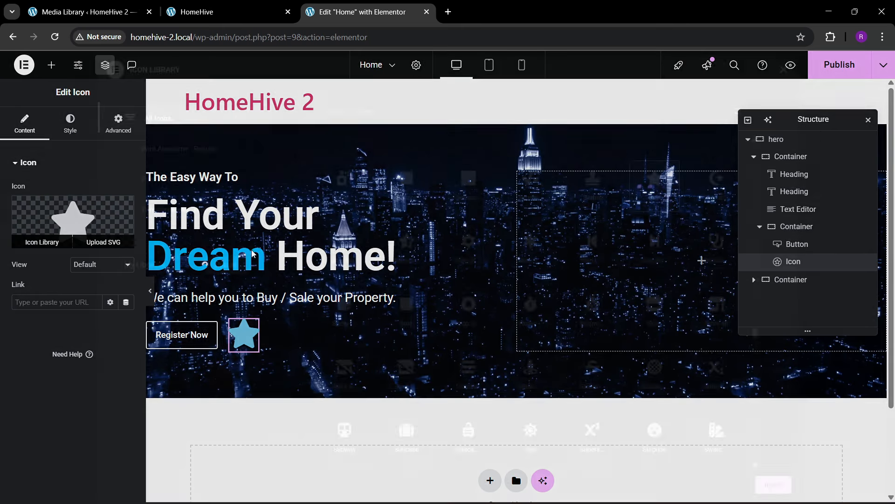
{"action": "left_click", "coordinate": [42, 236]}
{"action": "left_click", "coordinate": [400, 115]}
{"action": "type", "text": "play"}
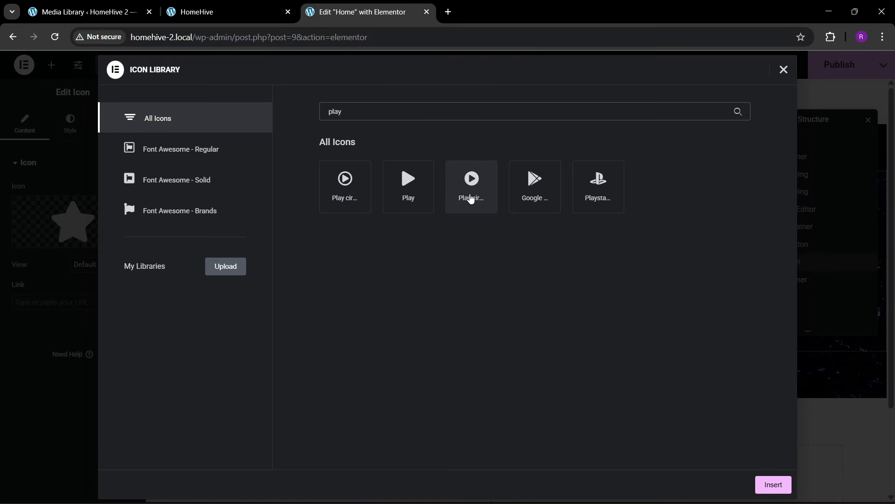
{"action": "left_click", "coordinate": [471, 198]}
{"action": "left_click", "coordinate": [760, 485]}
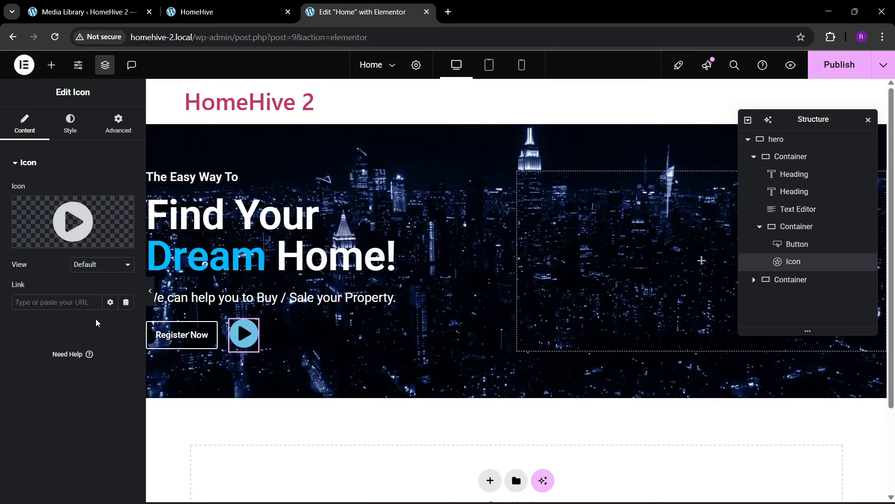
- Colour the play icon theme blue and enlarge it to 60 px
{"action": "left_click", "coordinate": [70, 125]}
{"action": "left_click", "coordinate": [110, 240]}
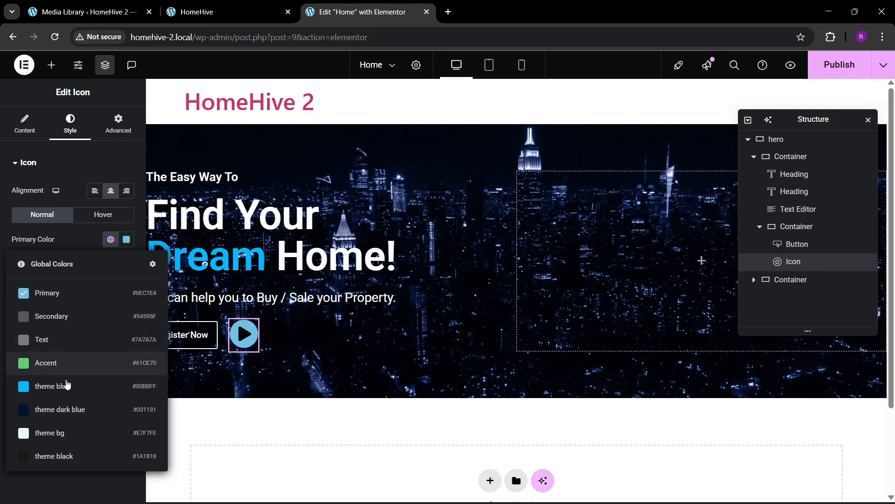
{"action": "left_click", "coordinate": [66, 384]}
{"action": "type", "text": "11"}
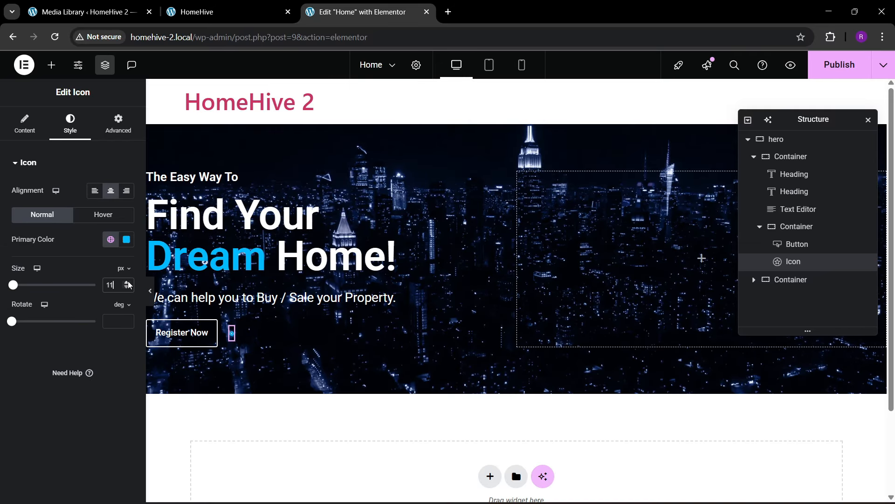
{"action": "left_click", "coordinate": [128, 282]}
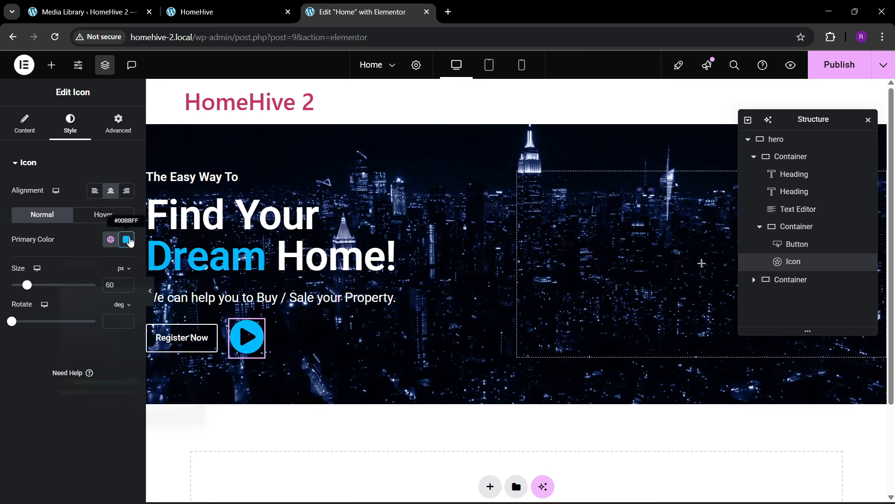
- Try white for the icon, then reapply the cyan global colour
{"action": "left_click", "coordinate": [126, 240]}
{"action": "left_click", "coordinate": [58, 286]}
{"action": "left_click", "coordinate": [4, 374]}
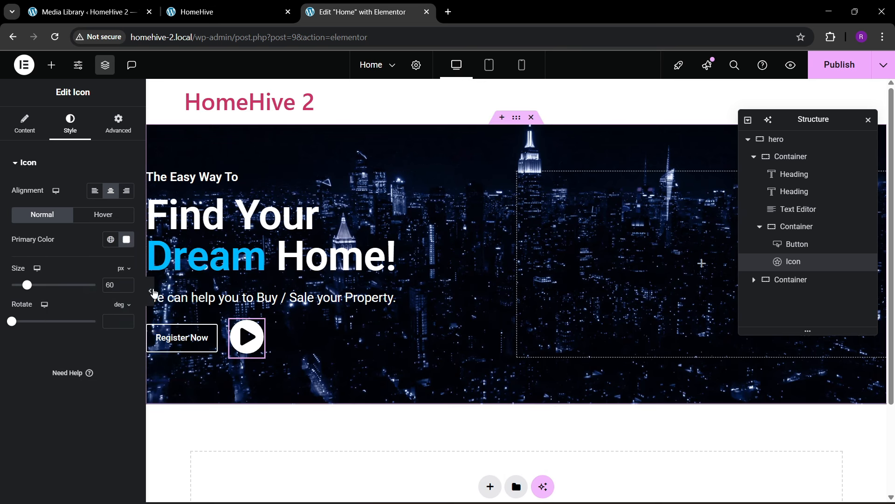
{"action": "left_click", "coordinate": [111, 240]}
{"action": "left_click", "coordinate": [70, 387]}
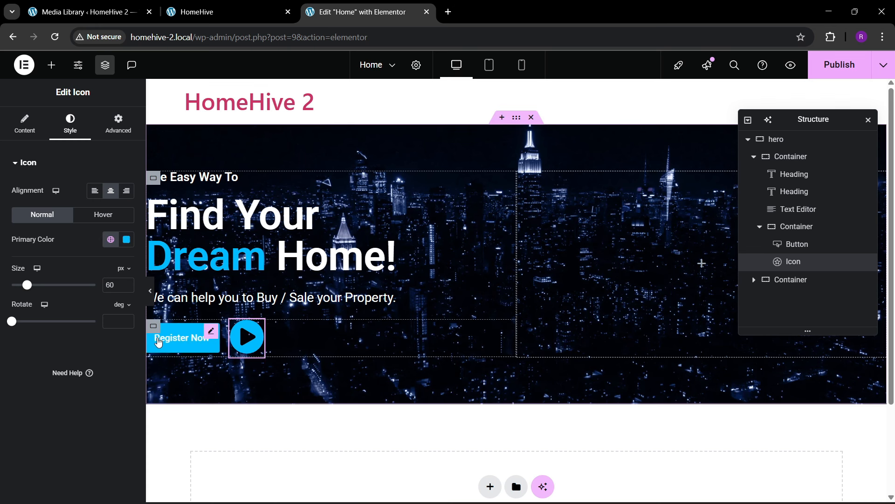
- Give Register Now 30 px left and right padding and 16 px text, checking against the live site
{"action": "left_click", "coordinate": [182, 337]}
{"action": "scroll", "coordinate": [6, 329], "scroll_direction": "down", "scroll_amount": 4}
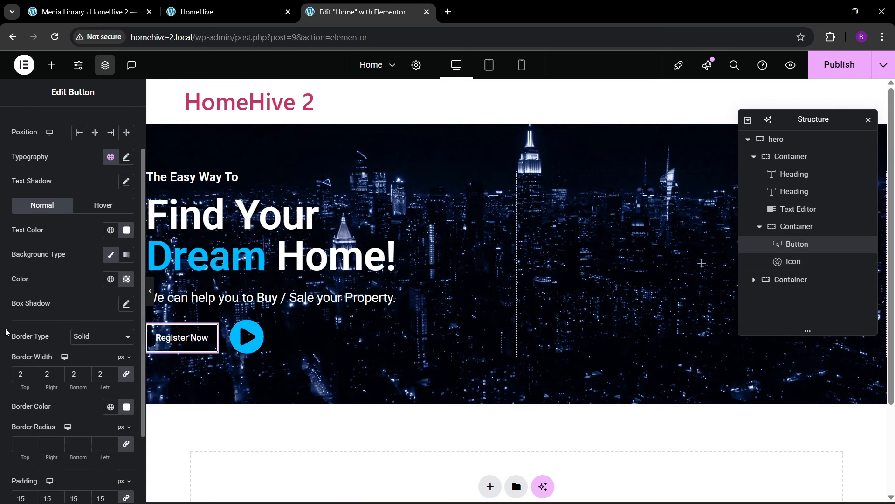
{"action": "left_click", "coordinate": [129, 409]}
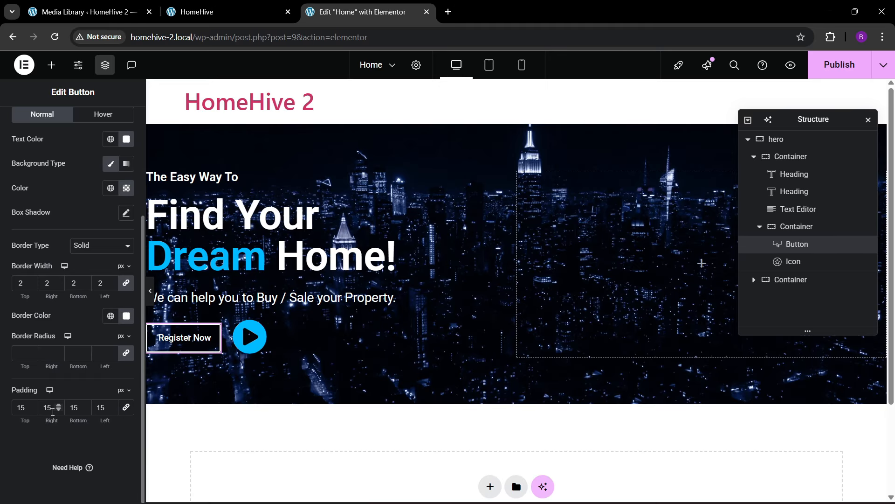
{"action": "type", "text": "30"}
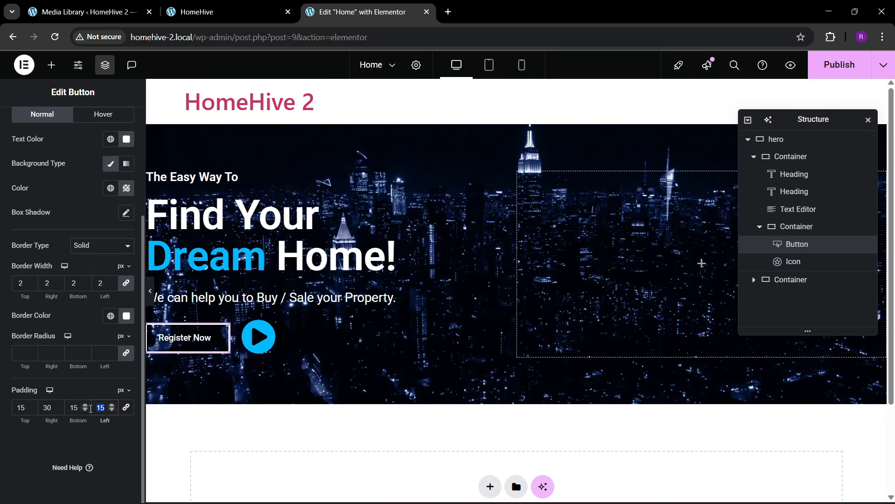
{"action": "type", "text": "30"}
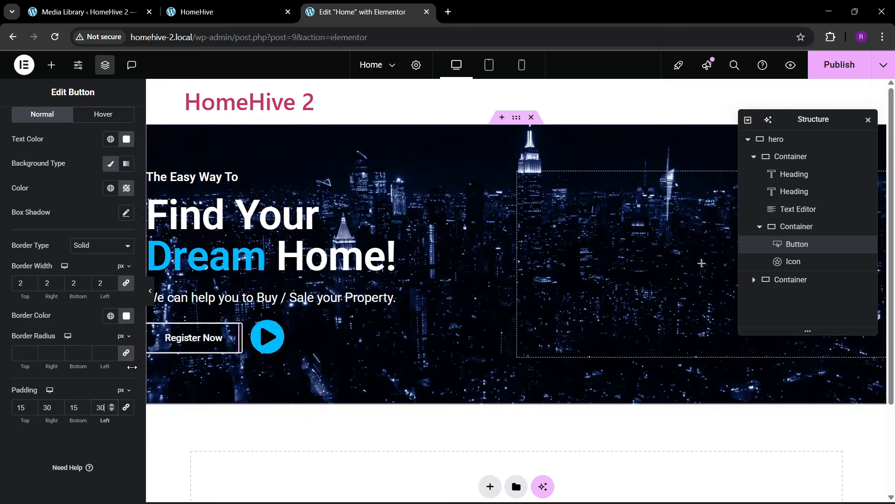
{"action": "scroll", "coordinate": [124, 224], "scroll_direction": "up", "scroll_amount": 3}
{"action": "left_click", "coordinate": [126, 183]}
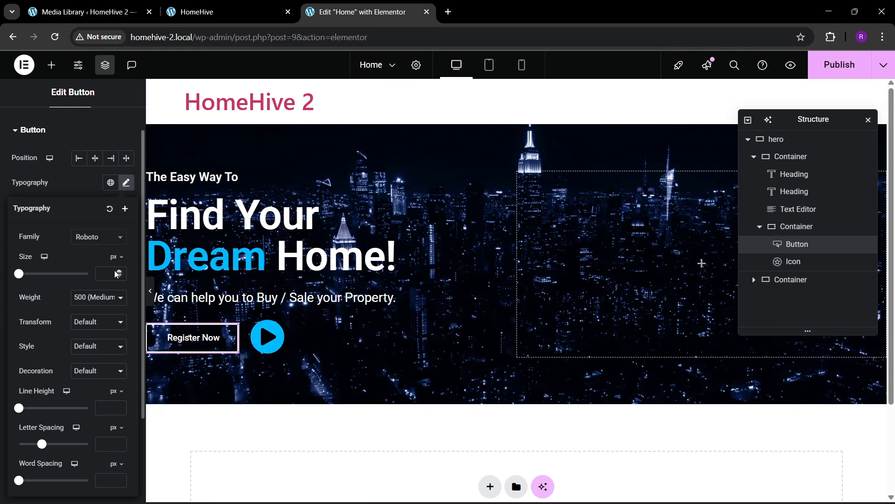
{"action": "left_click", "coordinate": [119, 271]}
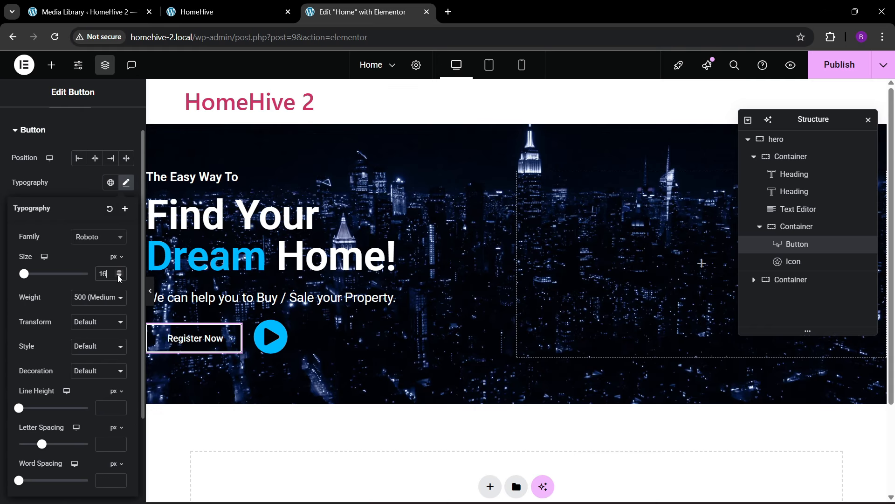
{"action": "left_click", "coordinate": [214, 11]}
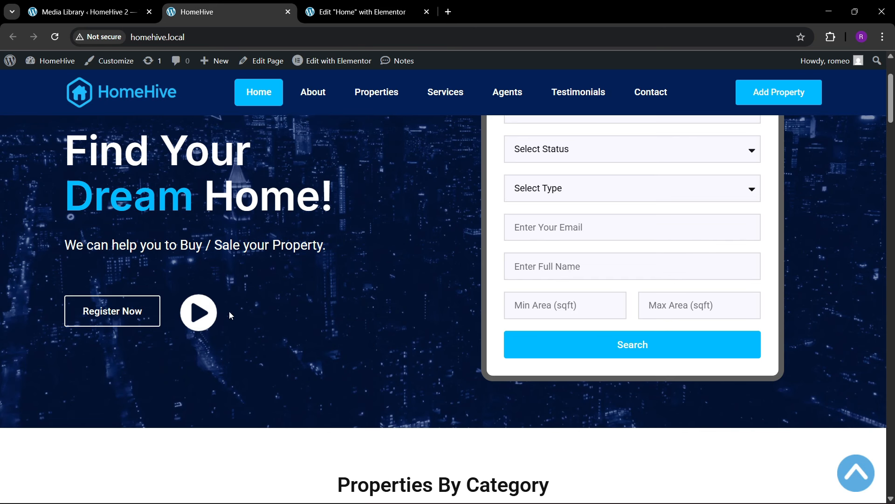
{"action": "left_click", "coordinate": [364, 12]}
- Add a 30 px top margin to the button-and-icon container and publish the page
{"action": "left_click", "coordinate": [799, 227]}
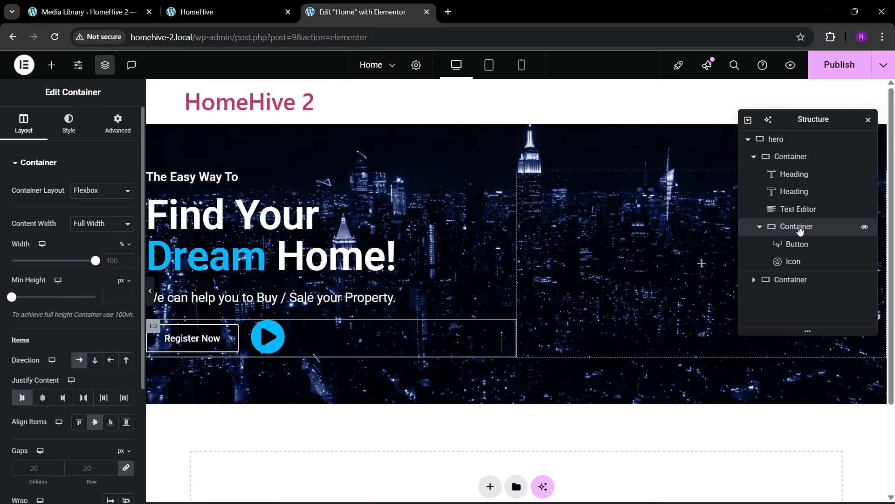
{"action": "left_click", "coordinate": [118, 126]}
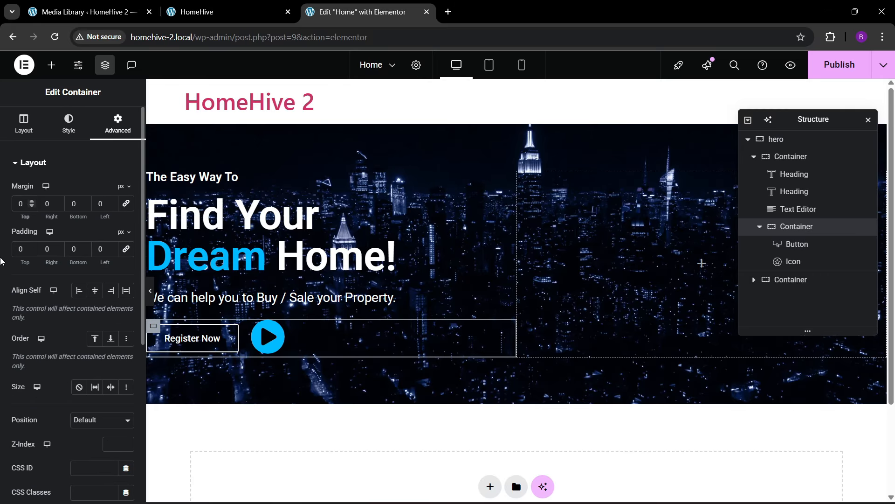
{"action": "type", "text": "30"}
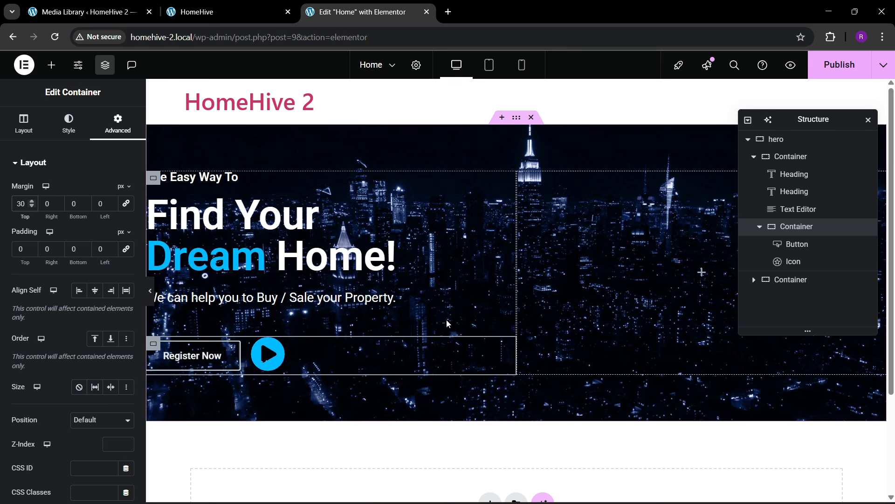
{"action": "left_click", "coordinate": [840, 64]}
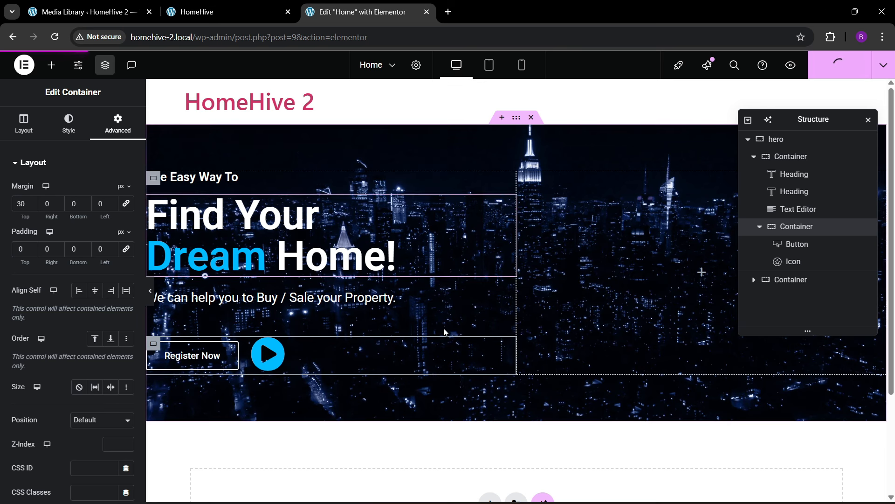
{"action": "left_click", "coordinate": [277, 5]}
{"action": "scroll", "coordinate": [546, 318], "scroll_direction": "up", "scroll_amount": 3}
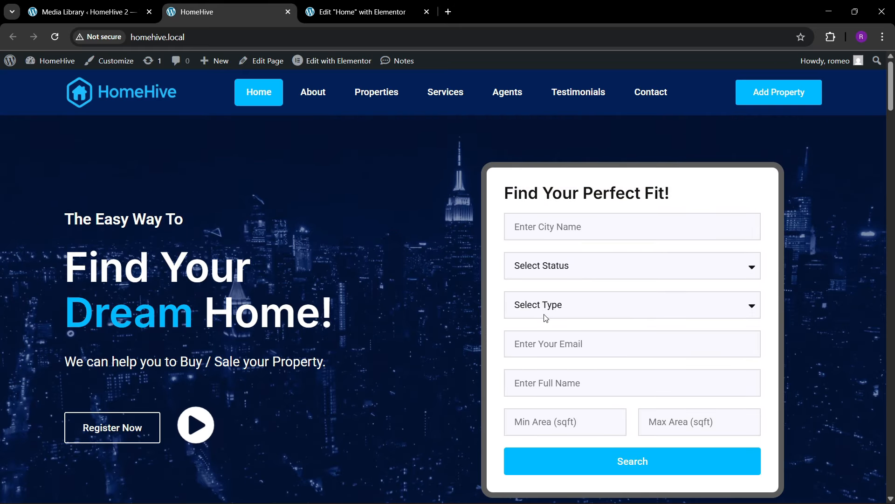
{"action": "left_click", "coordinate": [359, 11]}
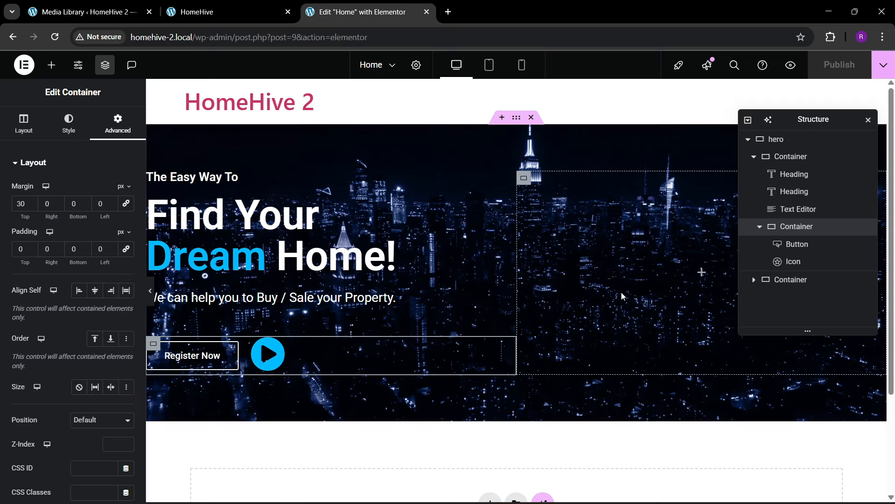
{"action": "left_click", "coordinate": [52, 69]}
- Add a new container named 'form box' inside the hero's right column
{"action": "left_click_drag", "start_coordinate": [38, 210], "coordinate": [671, 305]}
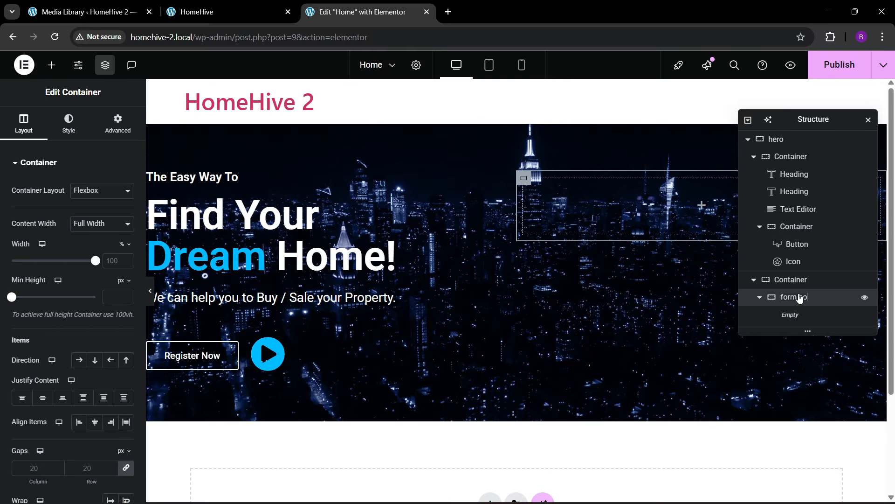
{"action": "key", "text": "Return"}
{"action": "left_click", "coordinate": [123, 140]}
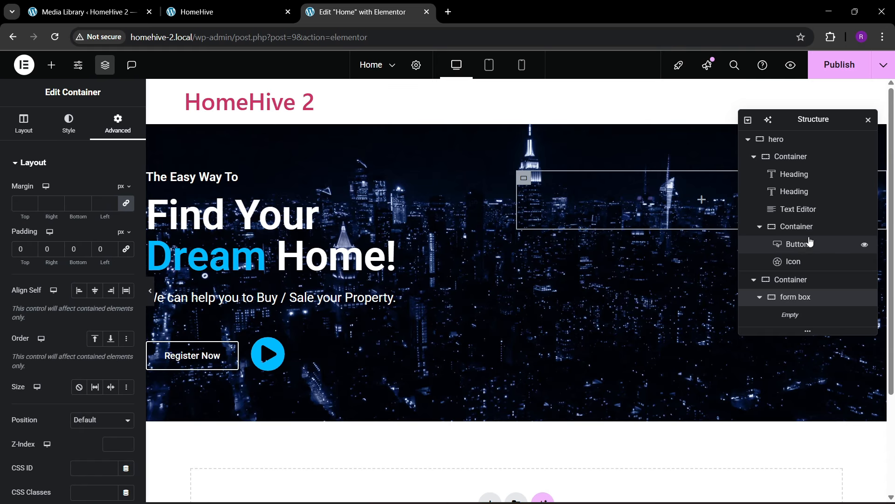
{"action": "left_click", "coordinate": [754, 157]}
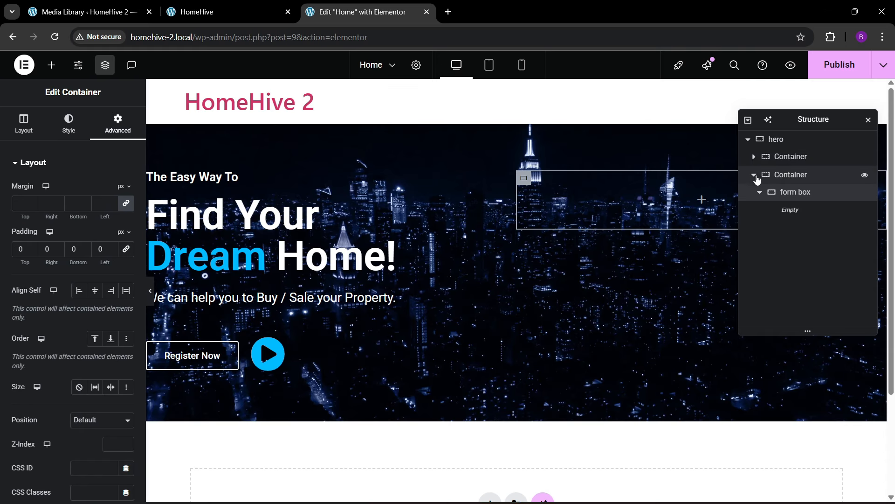
{"action": "left_click", "coordinate": [755, 175]}
- Centre the right column's content vertically, with items aligned to the start
{"action": "left_click", "coordinate": [787, 142]}
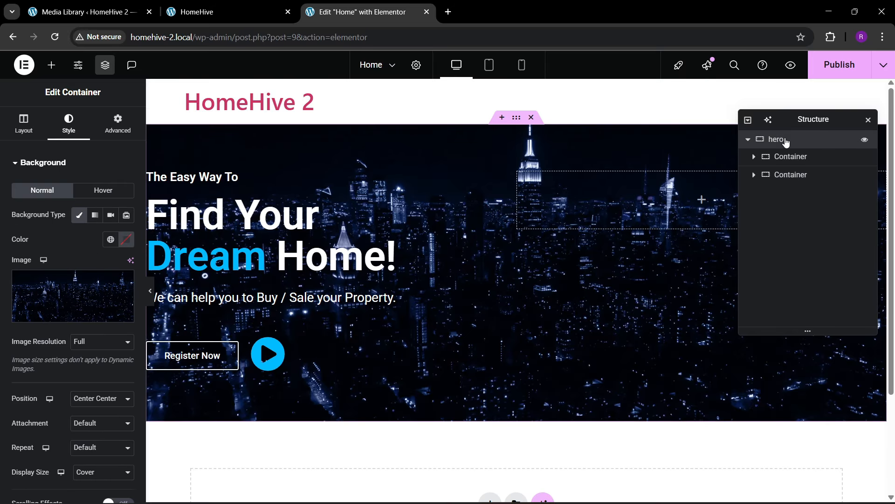
{"action": "scroll", "coordinate": [27, 147], "scroll_direction": "down", "scroll_amount": 1}
{"action": "scroll", "coordinate": [27, 146], "scroll_direction": "up", "scroll_amount": 2}
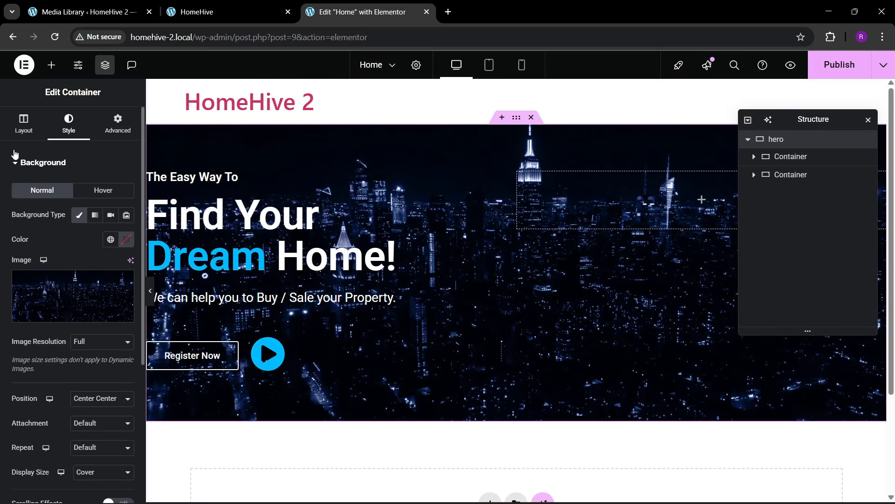
{"action": "left_click", "coordinate": [23, 135]}
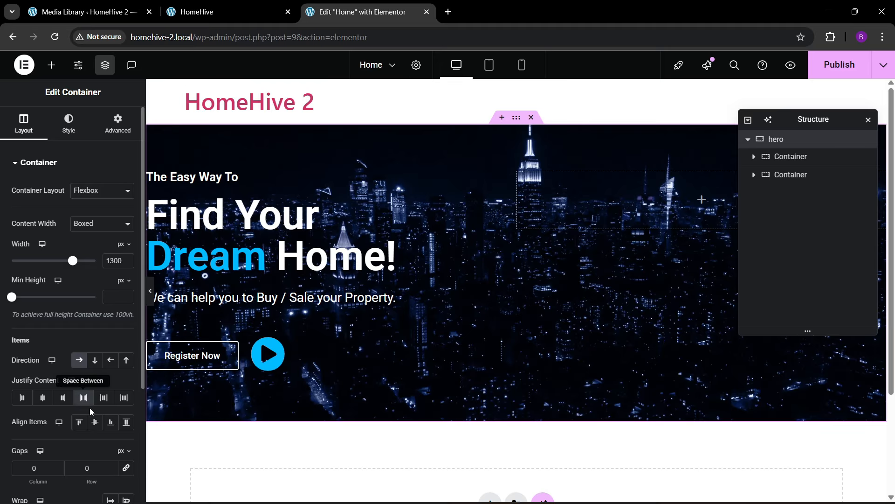
{"action": "left_click", "coordinate": [782, 158]}
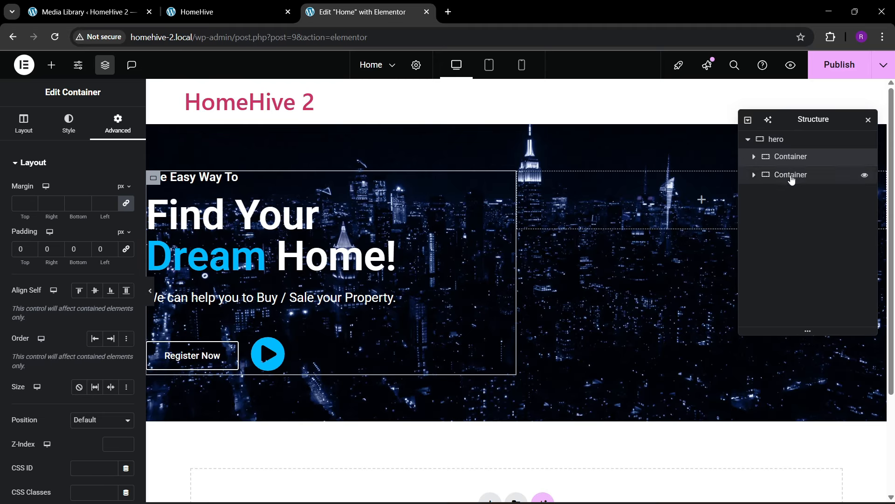
{"action": "left_click", "coordinate": [792, 176]}
{"action": "left_click", "coordinate": [27, 133]}
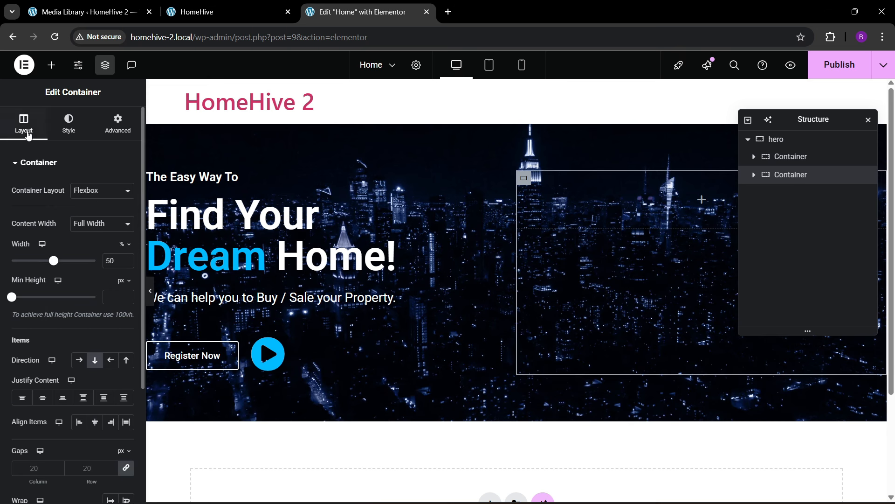
{"action": "scroll", "coordinate": [74, 299], "scroll_direction": "down", "scroll_amount": 1}
{"action": "left_click", "coordinate": [43, 339]}
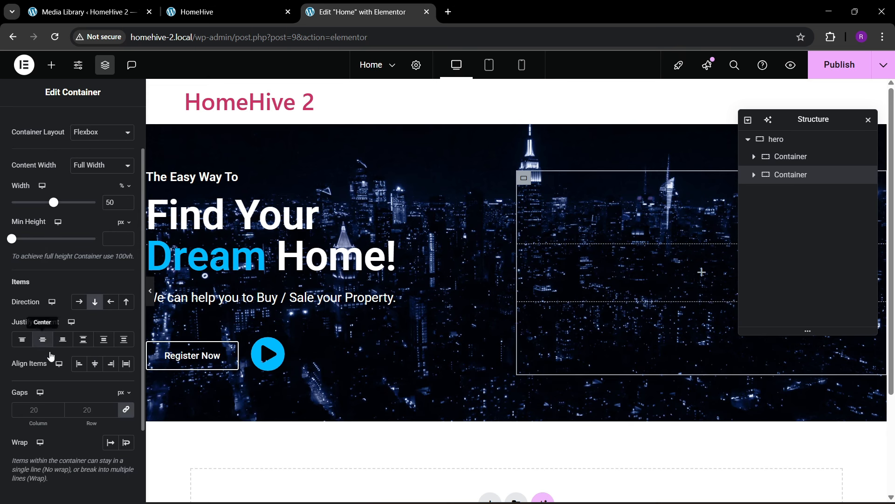
{"action": "left_click", "coordinate": [97, 368]}
{"action": "left_click", "coordinate": [79, 369]}
{"action": "left_click", "coordinate": [524, 251]}
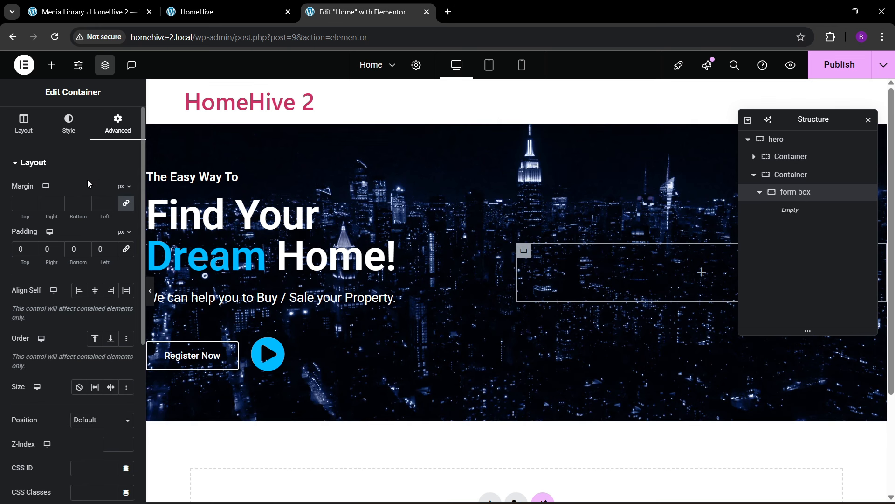
- Give the form box a classic #FFFFFF background and a 20 px border radius
{"action": "left_click", "coordinate": [69, 124]}
{"action": "left_click", "coordinate": [76, 218]}
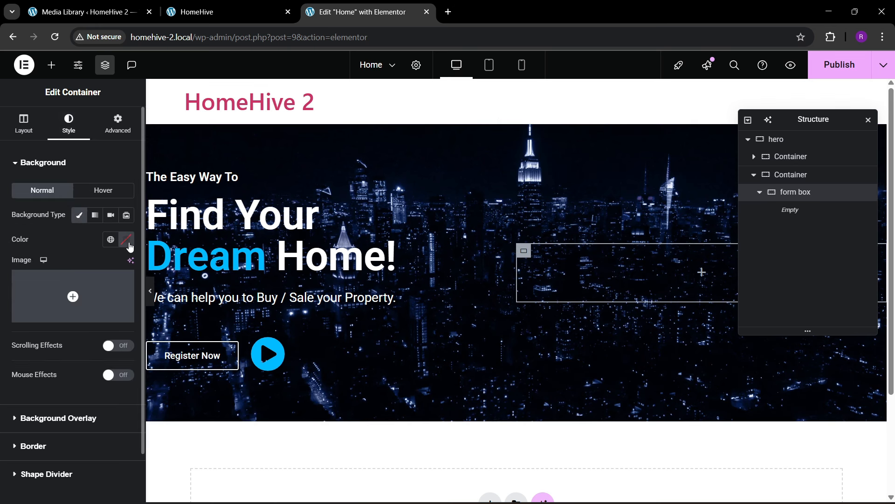
{"action": "left_click", "coordinate": [127, 242]}
{"action": "left_click_drag", "start_coordinate": [114, 324], "coordinate": [61, 236]}
{"action": "left_click", "coordinate": [61, 239]}
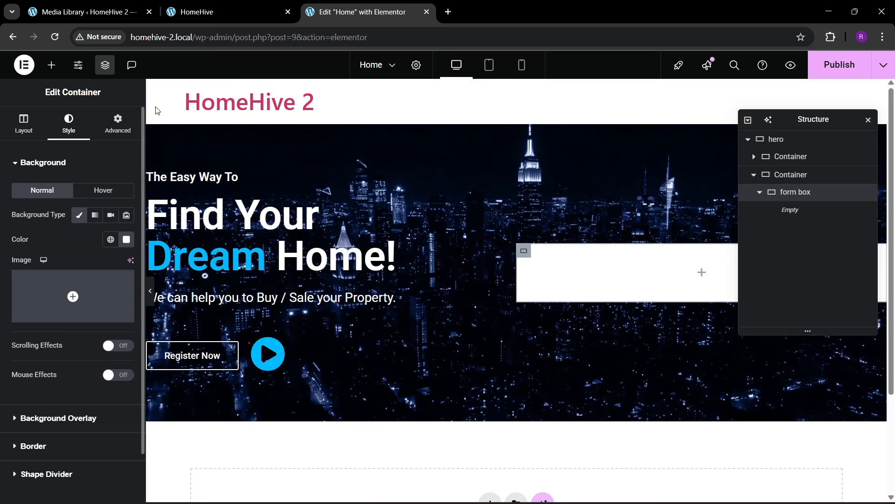
{"action": "scroll", "coordinate": [51, 264], "scroll_direction": "down", "scroll_amount": 1}
{"action": "left_click", "coordinate": [47, 392]}
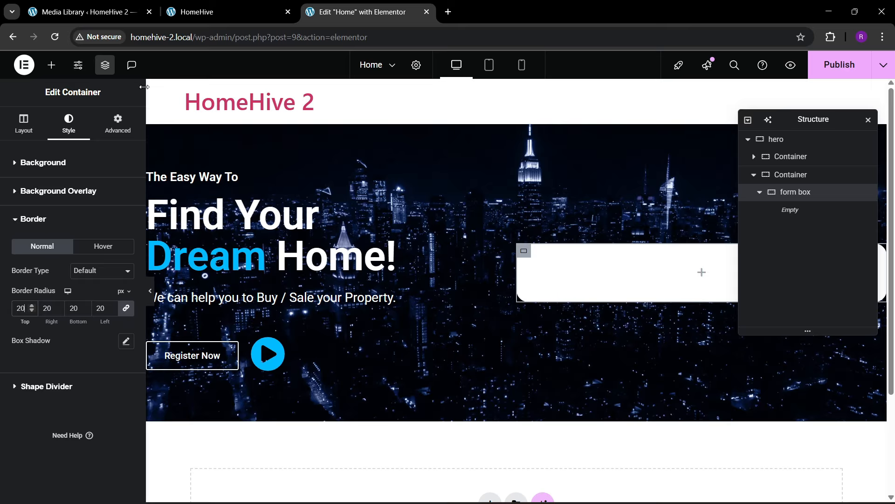
{"action": "left_click", "coordinate": [121, 123]}
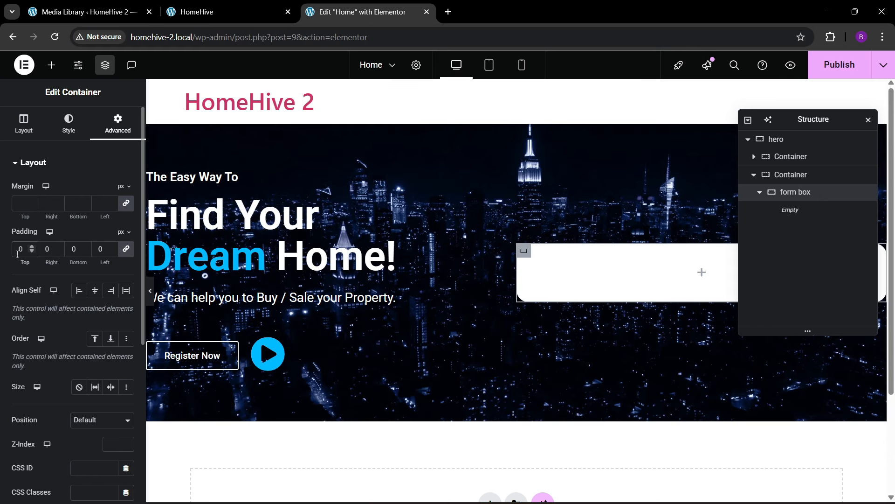
- Add a Heading widget to the form box titled 'Find Your Perfect Fit!', copied from the live site
{"action": "left_click", "coordinate": [52, 65]}
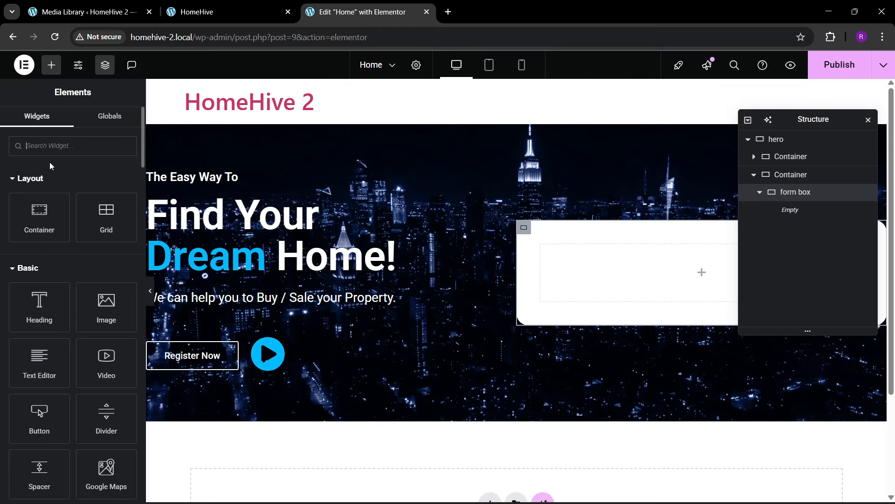
{"action": "left_click_drag", "start_coordinate": [36, 315], "coordinate": [712, 269]}
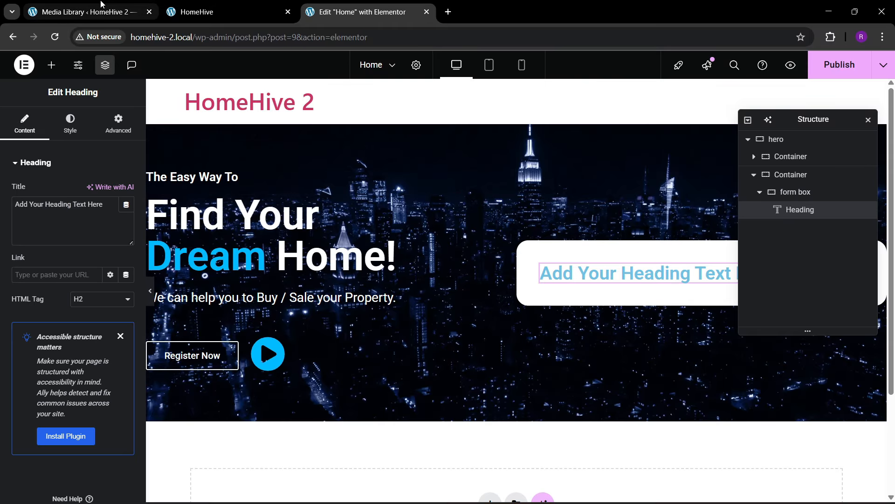
{"action": "left_click", "coordinate": [82, 12]}
{"action": "left_click", "coordinate": [196, 5]}
{"action": "left_click", "coordinate": [581, 226]}
{"action": "left_click_drag", "start_coordinate": [506, 194], "coordinate": [754, 201]}
{"action": "key", "text": "ctrl+c"}
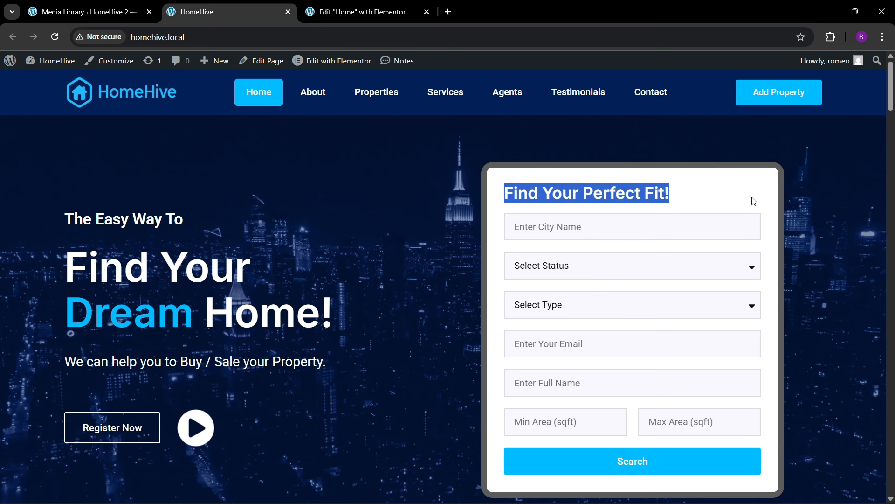
{"action": "left_click", "coordinate": [359, 12]}
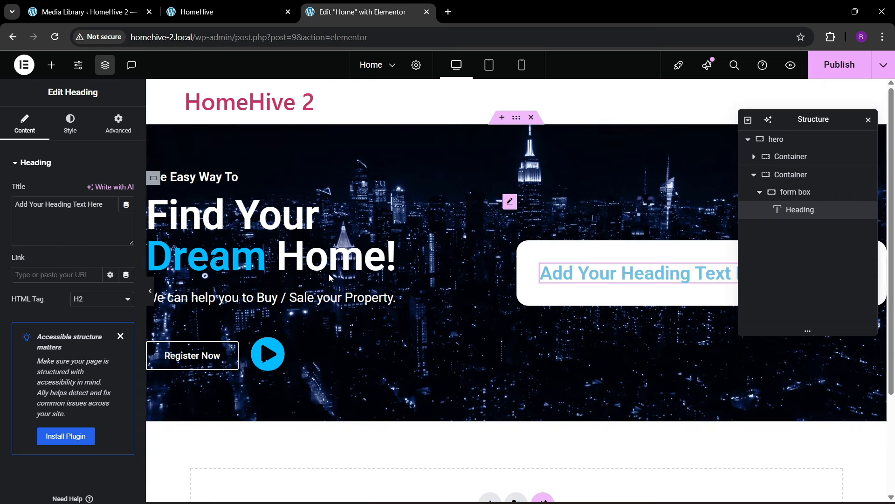
{"action": "triple_click", "coordinate": [44, 229]}
{"action": "key", "text": "ctrl+v"}
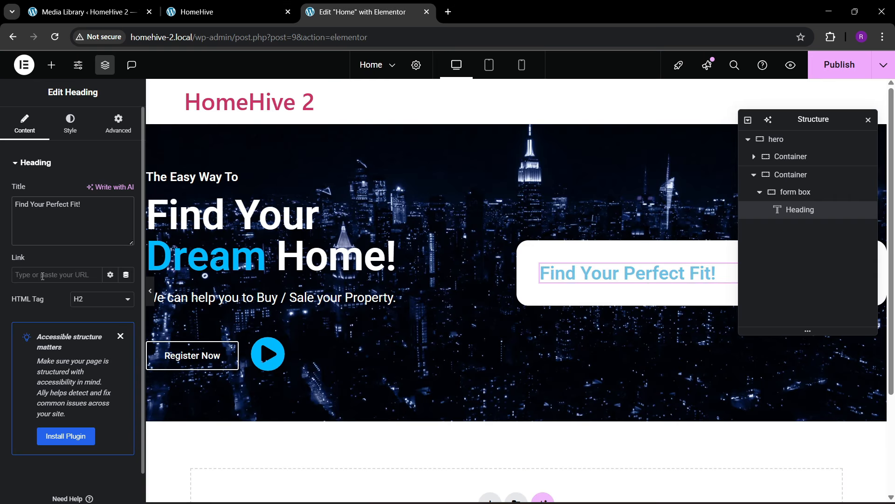
- Set the heading text to a black custom colour
{"action": "left_click", "coordinate": [71, 125]}
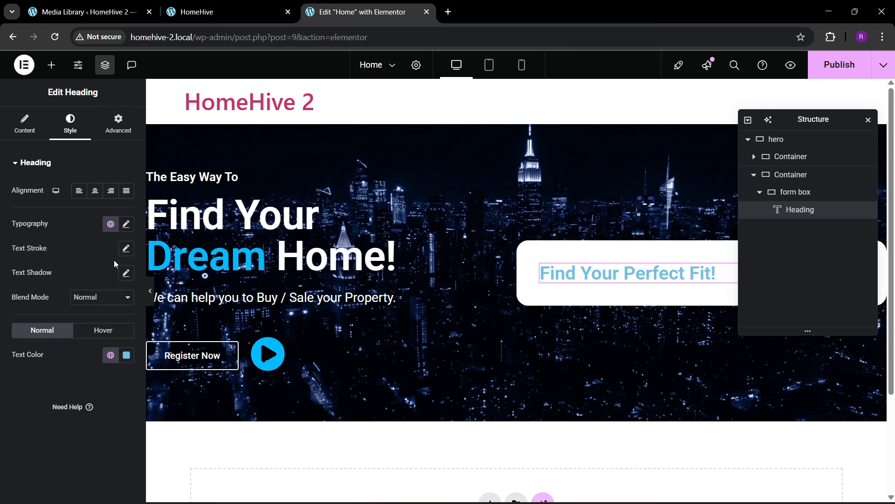
{"action": "left_click", "coordinate": [128, 357]}
{"action": "left_click_drag", "start_coordinate": [89, 219], "coordinate": [53, 322]}
- Apply the theme's global black as the heading text colour
{"action": "left_click", "coordinate": [37, 391]}
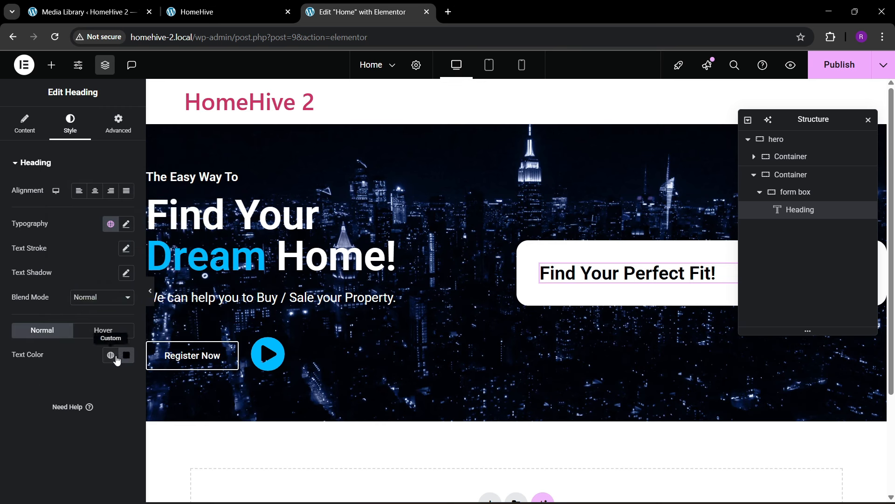
{"action": "left_click", "coordinate": [111, 355]}
{"action": "left_click", "coordinate": [54, 328]}
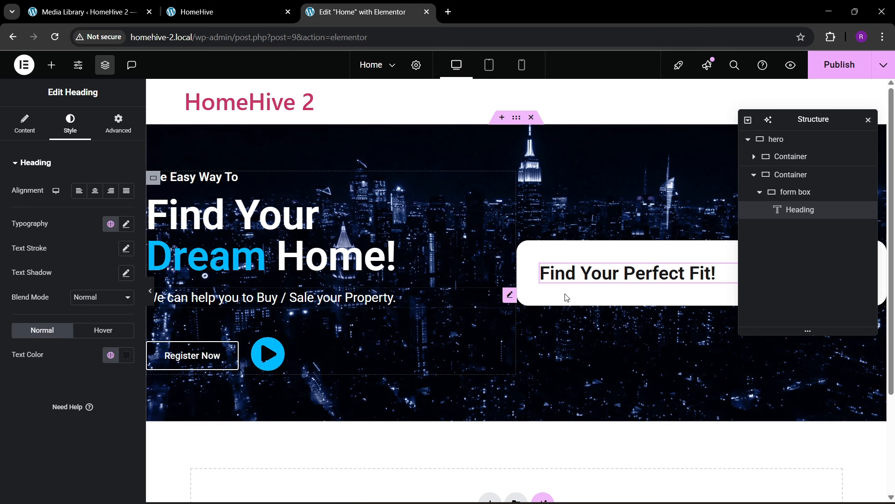
- Set the heading's typography size to 27 px, checking it against the live site
{"action": "left_click", "coordinate": [126, 225]}
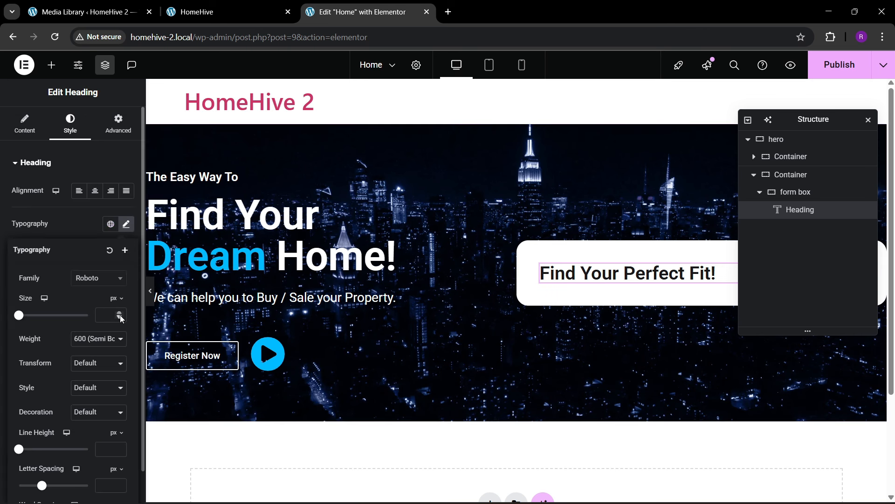
{"action": "left_click", "coordinate": [120, 319]}
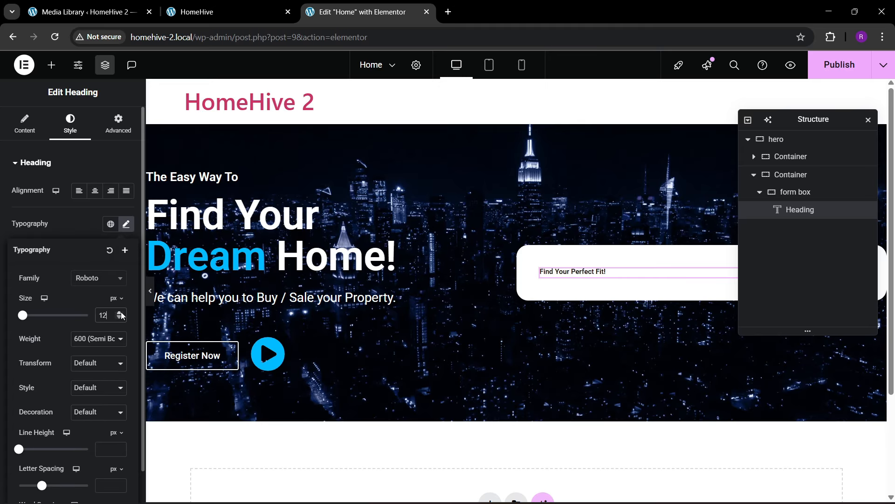
{"action": "left_click_drag", "start_coordinate": [121, 313], "coordinate": [120, 313]}
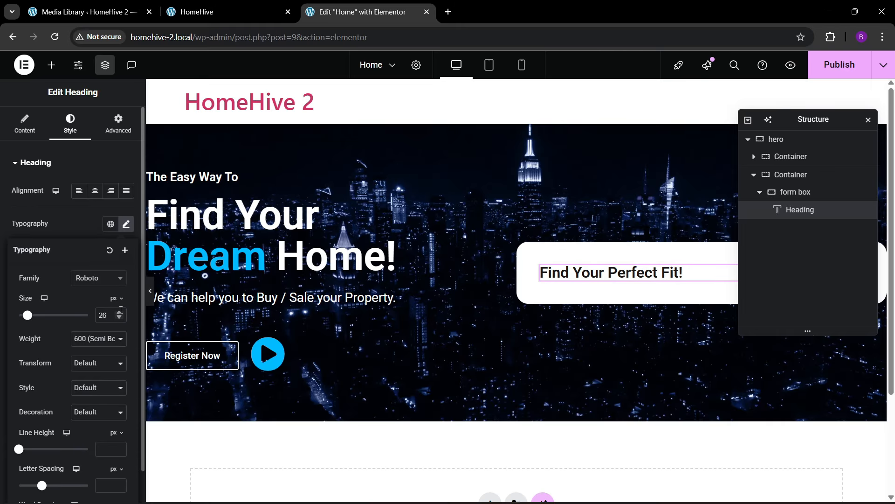
{"action": "left_click", "coordinate": [120, 313]}
{"action": "left_click", "coordinate": [119, 314]}
{"action": "left_click", "coordinate": [120, 313]}
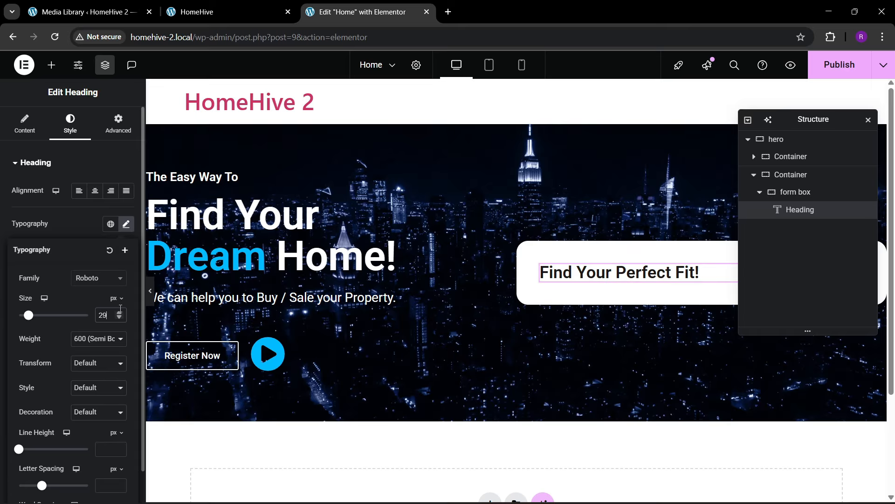
{"action": "left_click", "coordinate": [120, 317]}
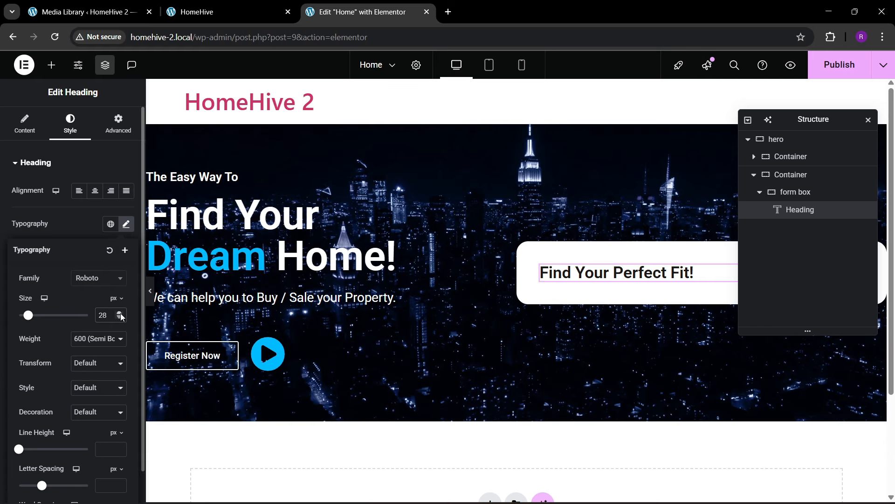
{"action": "left_click", "coordinate": [121, 316]}
{"action": "left_click", "coordinate": [215, 12]}
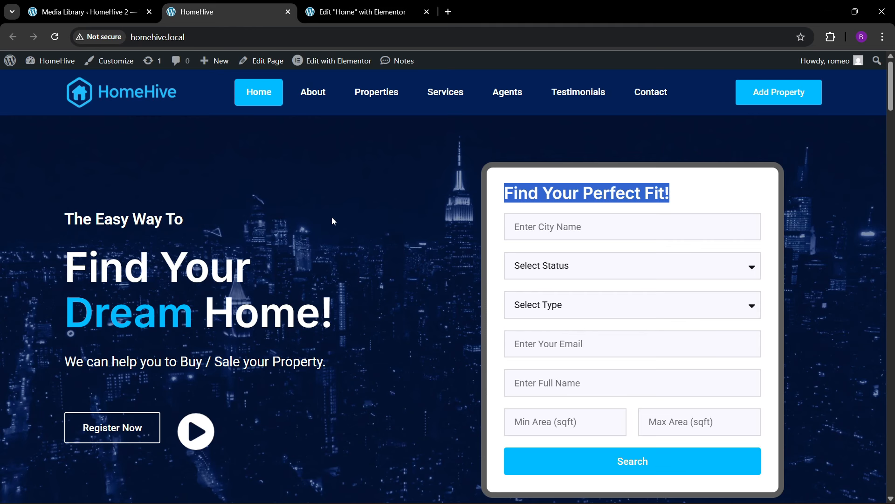
{"action": "left_click", "coordinate": [364, 12]}
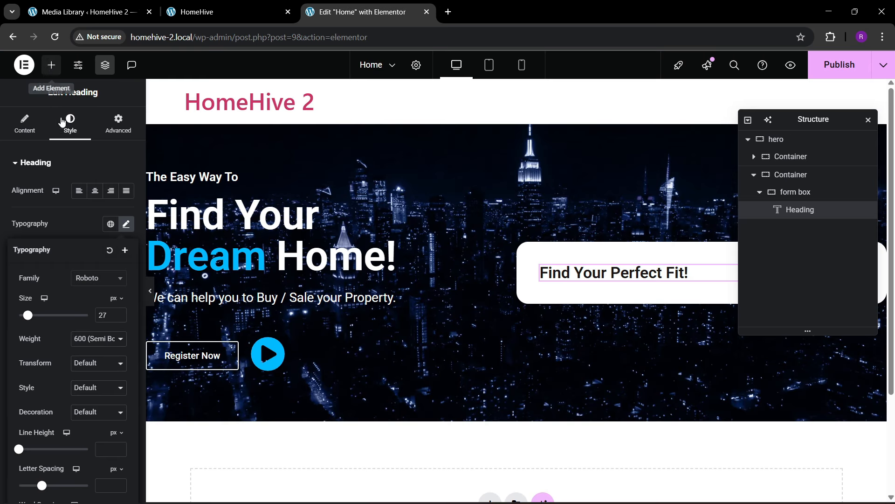
- Drop a Form widget below the heading, with labels hidden and Medium input size
{"action": "left_click", "coordinate": [70, 147]}
{"action": "type", "text": "form"}
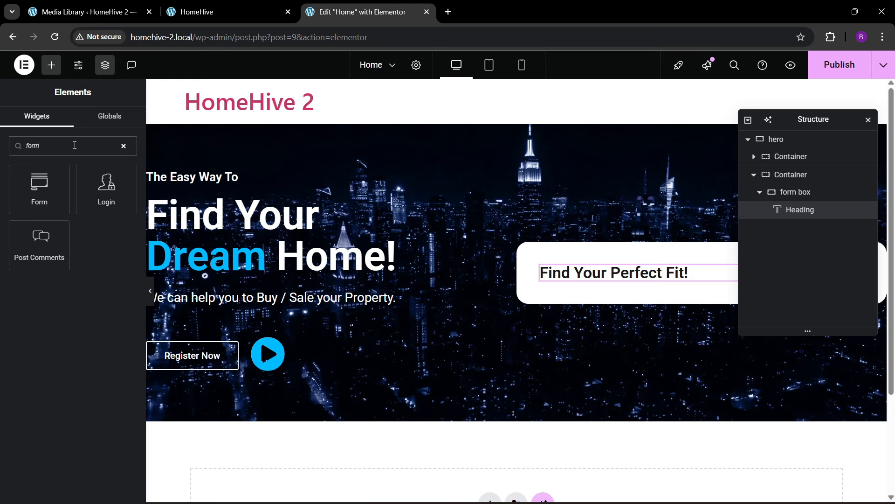
{"action": "left_click_drag", "start_coordinate": [51, 183], "coordinate": [677, 285]}
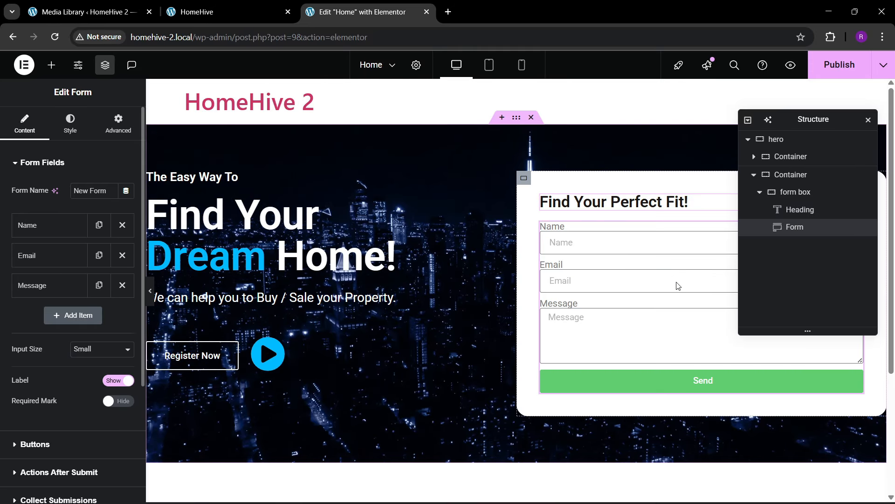
{"action": "left_click", "coordinate": [121, 383]}
{"action": "left_click", "coordinate": [98, 352]}
{"action": "left_click", "coordinate": [96, 390]}
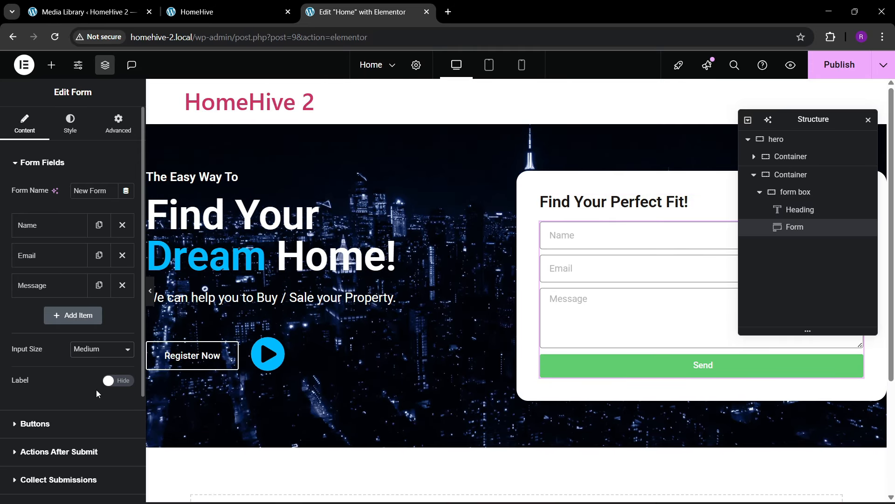
{"action": "left_click", "coordinate": [219, 11]}
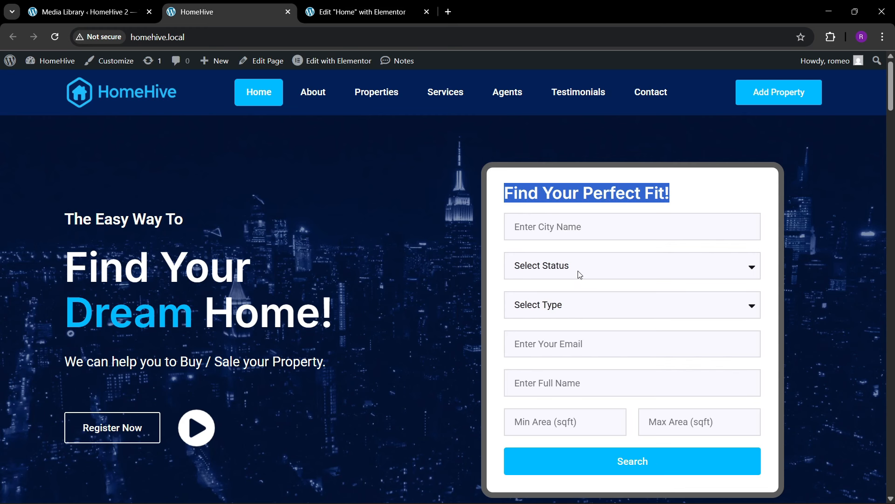
{"action": "left_click", "coordinate": [361, 11]}
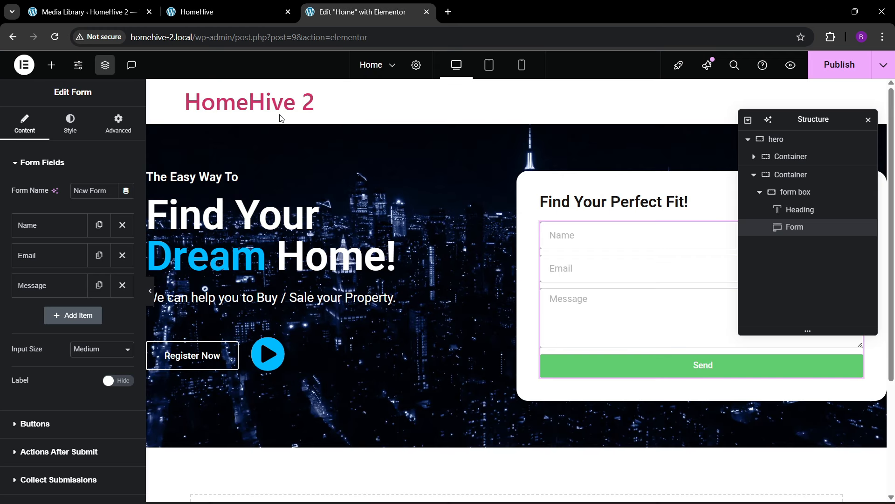
- Rename the first field to City Name with placeholder 'Enter your city'
{"action": "left_click", "coordinate": [51, 229]}
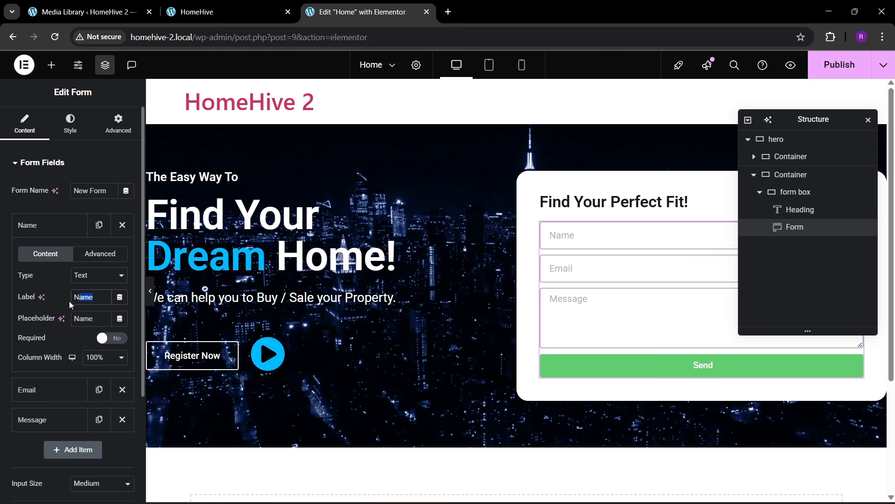
{"action": "type", "text": "City Name"}
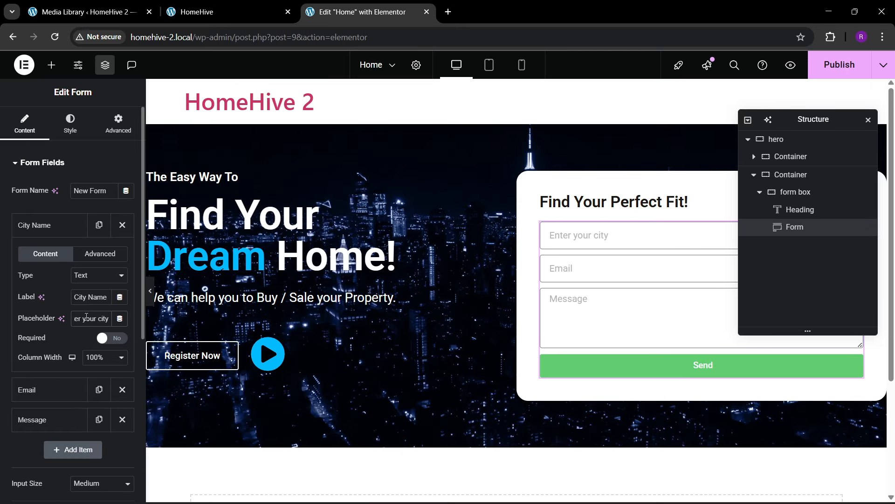
{"action": "left_click", "coordinate": [78, 226]}
- Give the Email field placeholder 'Enter your email' and delete the Message field
{"action": "left_click", "coordinate": [69, 257]}
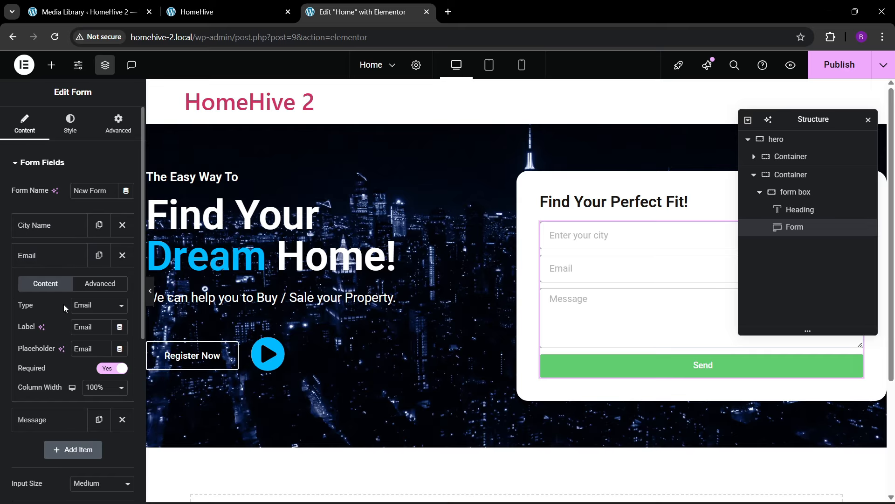
{"action": "type", "text": "Enter your email"}
{"action": "left_click", "coordinate": [58, 263]}
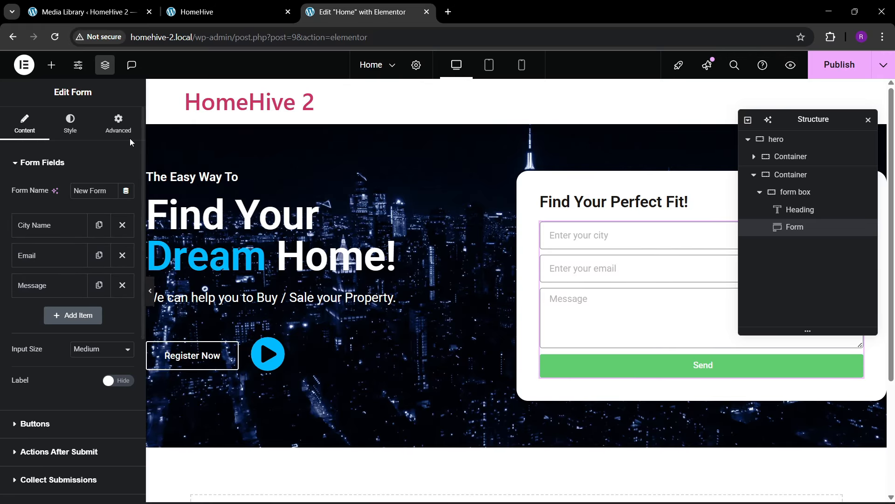
{"action": "left_click", "coordinate": [121, 286]}
{"action": "left_click", "coordinate": [261, 10]}
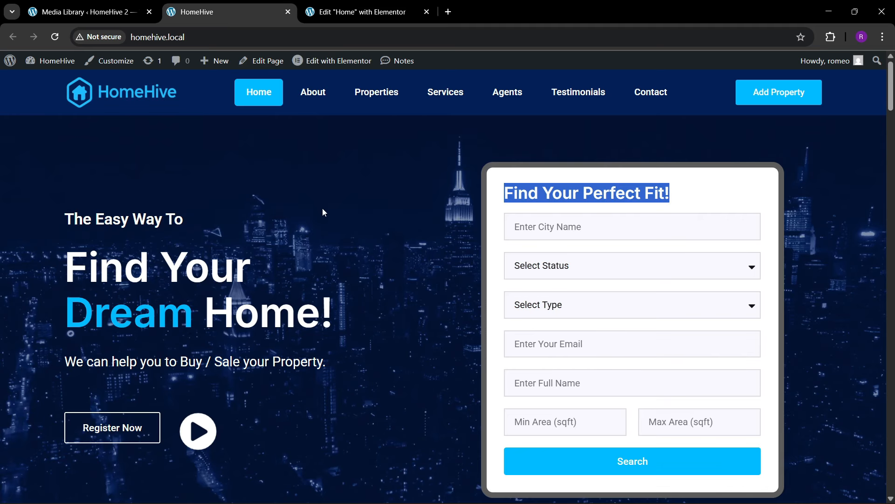
{"action": "left_click", "coordinate": [370, 4]}
- Add a new Select field labelled 'Select Status', checking the live site's form
{"action": "left_click", "coordinate": [87, 285]}
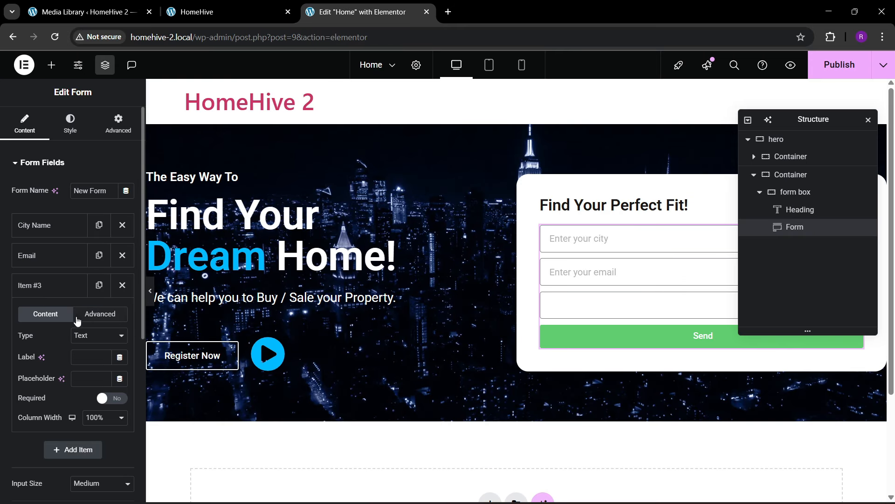
{"action": "left_click", "coordinate": [91, 335]}
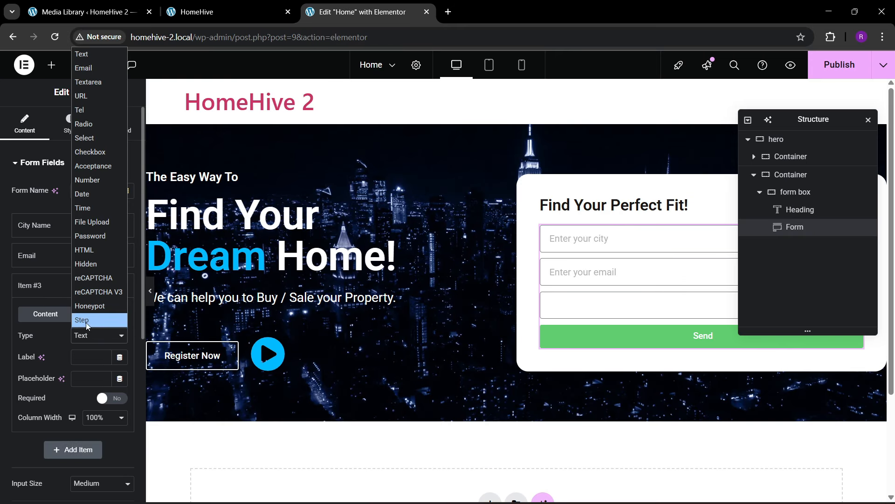
{"action": "left_click", "coordinate": [86, 137]}
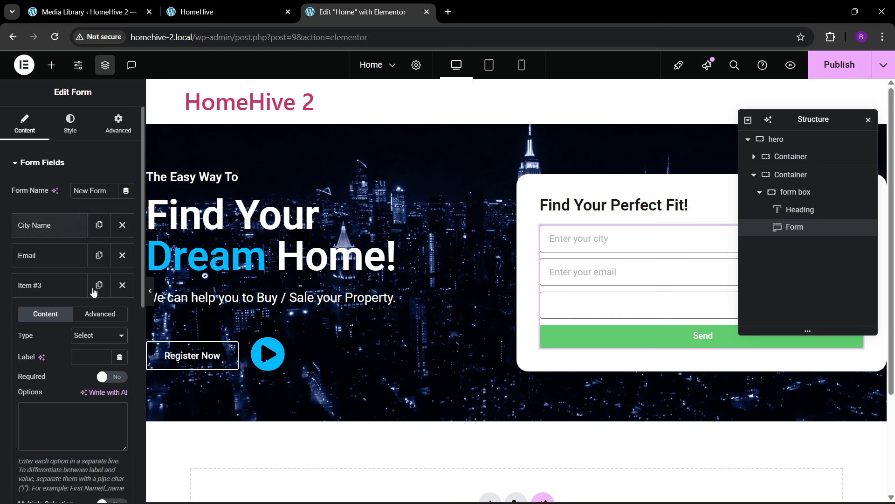
{"action": "left_click", "coordinate": [92, 360]}
{"action": "type", "text": "Select"}
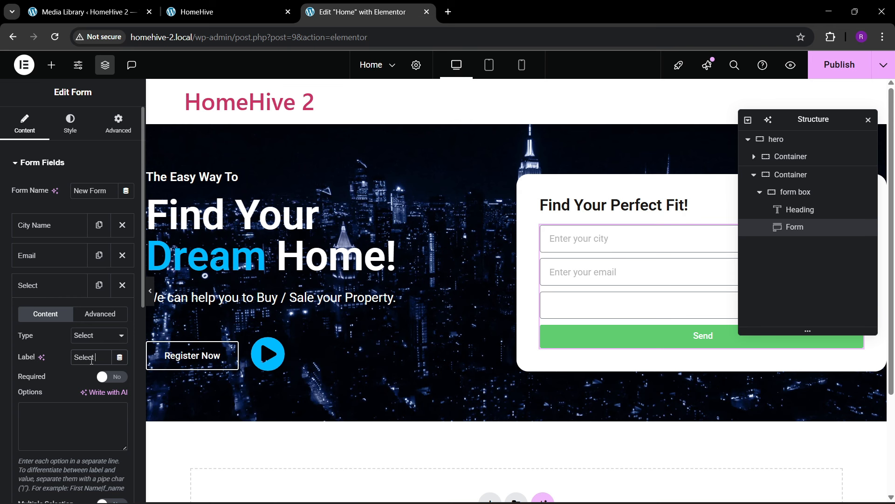
{"action": "left_click", "coordinate": [196, 5]}
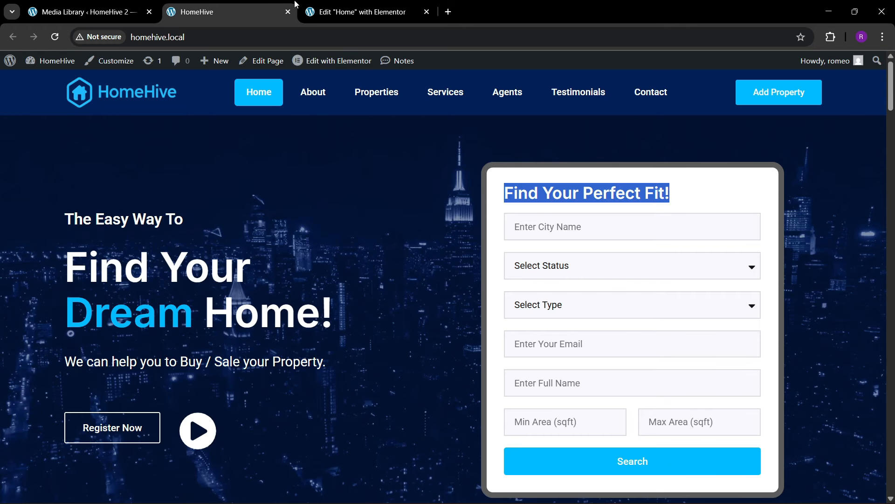
{"action": "left_click", "coordinate": [513, 268]}
{"action": "left_click", "coordinate": [513, 276]}
{"action": "left_click", "coordinate": [359, 12]}
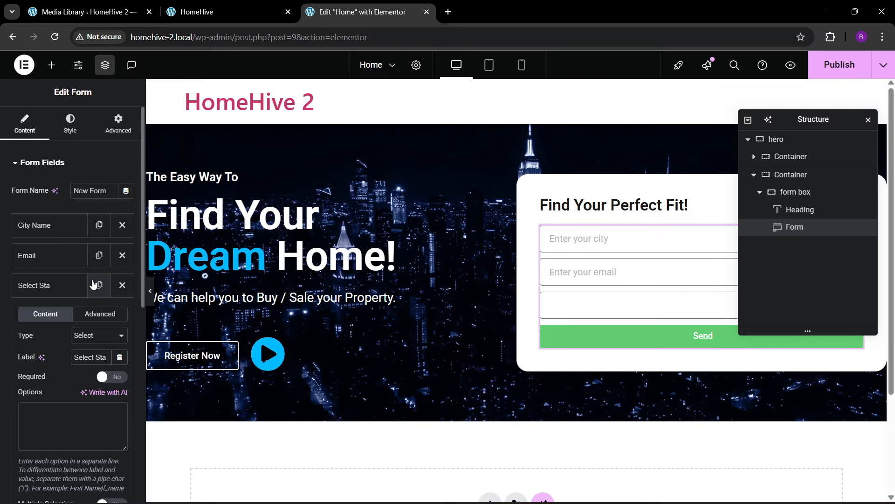
{"action": "type", "text": "tus"}
- Enter the dropdown options Select Status, Rent and Sale, and verify them in the preview
{"action": "left_click", "coordinate": [74, 405]}
{"action": "type", "text": "Select Sta"}
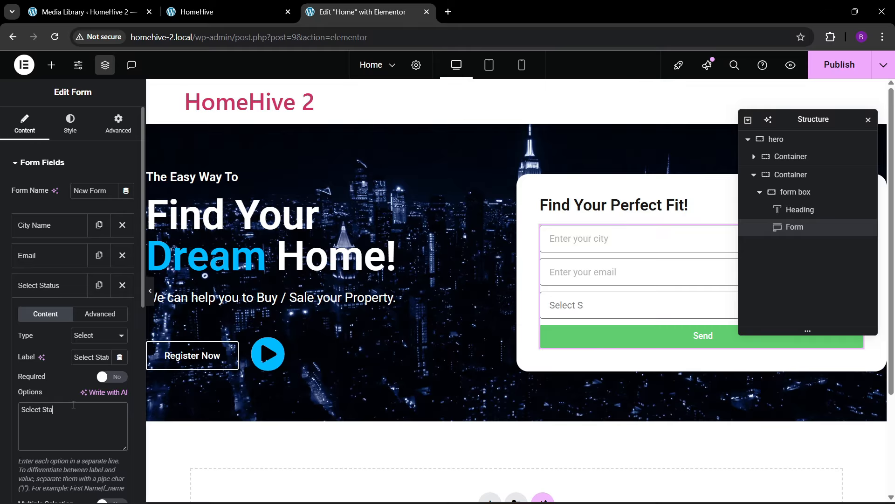
{"action": "type", "text": "tus"}
{"action": "key", "text": "Return"}
{"action": "type", "text": "Rent "}
{"action": "type", "text": "Sale"}
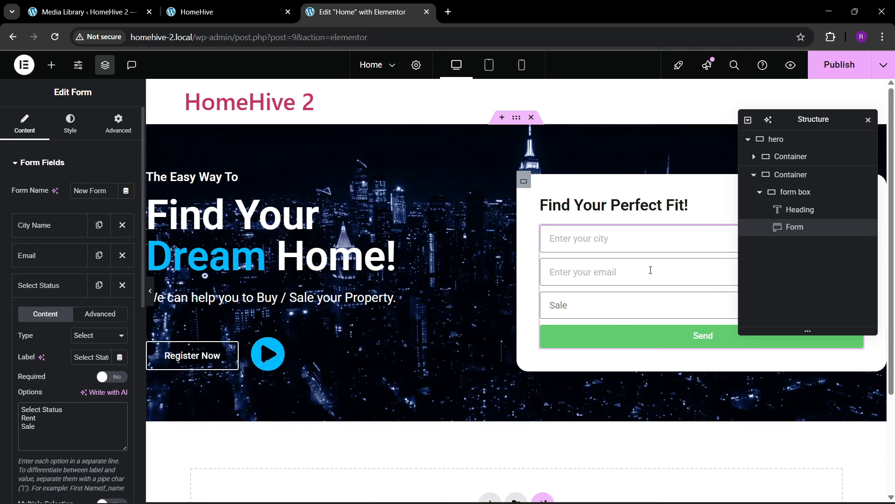
{"action": "left_click", "coordinate": [591, 304]}
{"action": "left_click", "coordinate": [584, 331]}
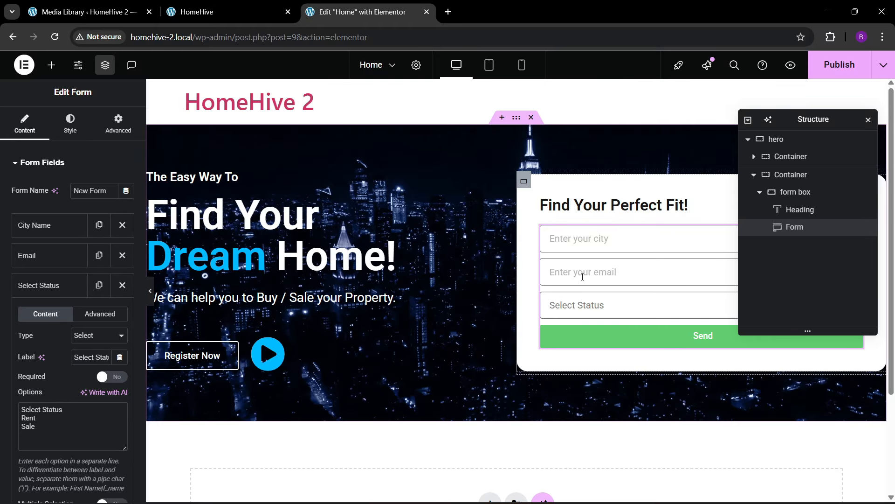
{"action": "key", "text": "ctrl+shift+Tab"}
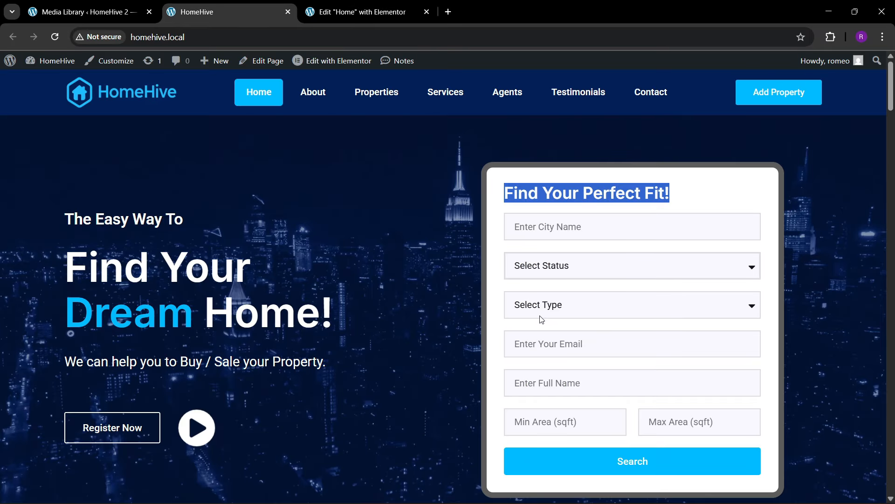
{"action": "left_click", "coordinate": [555, 316]}
{"action": "left_click", "coordinate": [554, 317]}
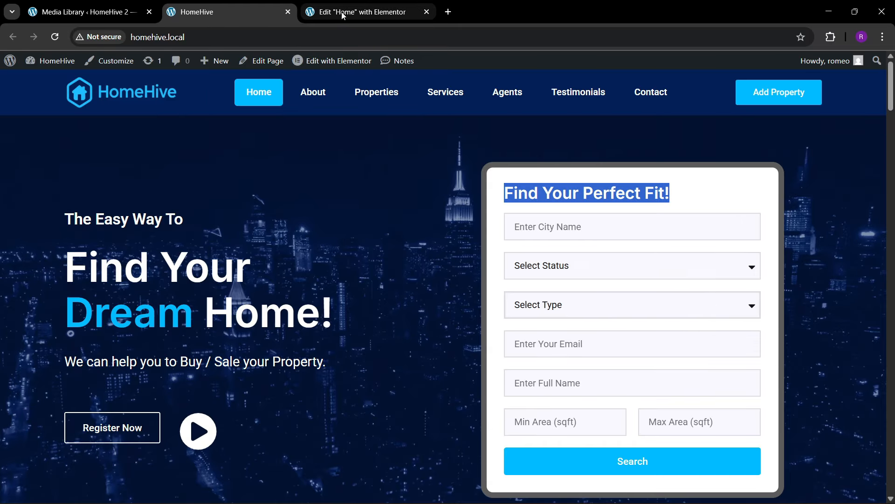
{"action": "left_click", "coordinate": [344, 14]}
{"action": "left_click", "coordinate": [53, 280]}
- Duplicate the Select Status field and relabel the copy 'Select Type'
{"action": "left_click", "coordinate": [98, 285]}
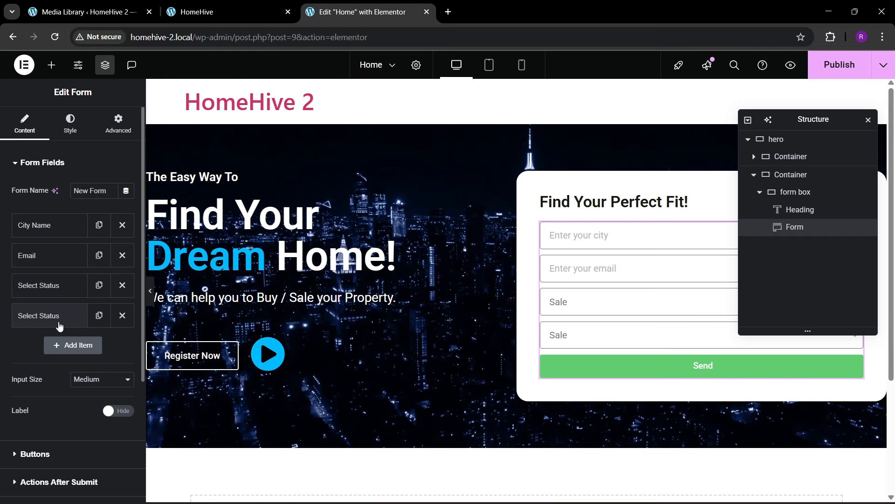
{"action": "left_click_drag", "start_coordinate": [96, 386], "coordinate": [148, 387]}
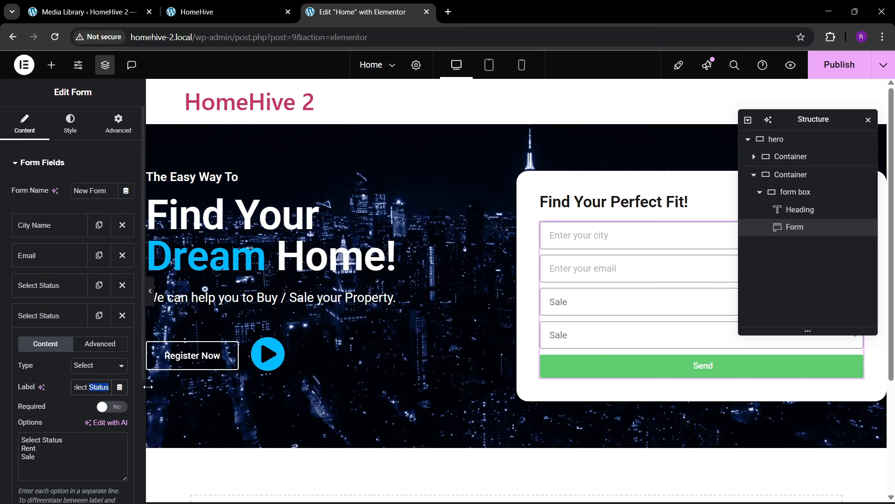
{"action": "type", "text": "Type"}
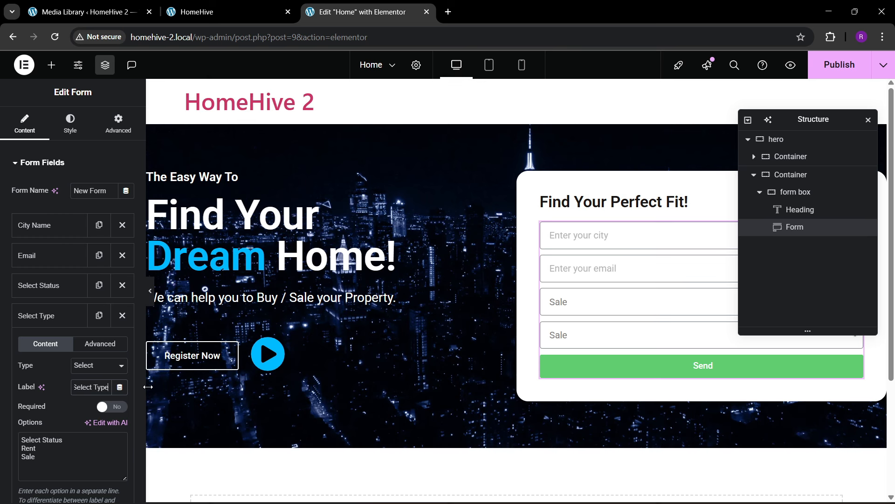
- Replace the copy's options with Select Type, Rent, Plot and Apartments
{"action": "double_click", "coordinate": [56, 440]}
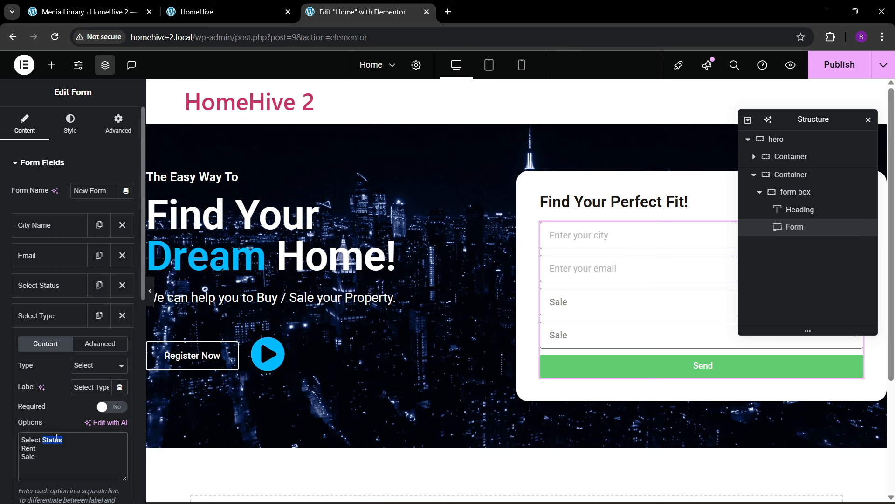
{"action": "type", "text": "Type"}
{"action": "left_click_drag", "start_coordinate": [25, 455], "coordinate": [20, 450]}
{"action": "key", "text": "BackSpace"}
{"action": "type", "text": "Rent "}
{"action": "type", "text": "Plot "}
{"action": "type", "text": "Apartments"}
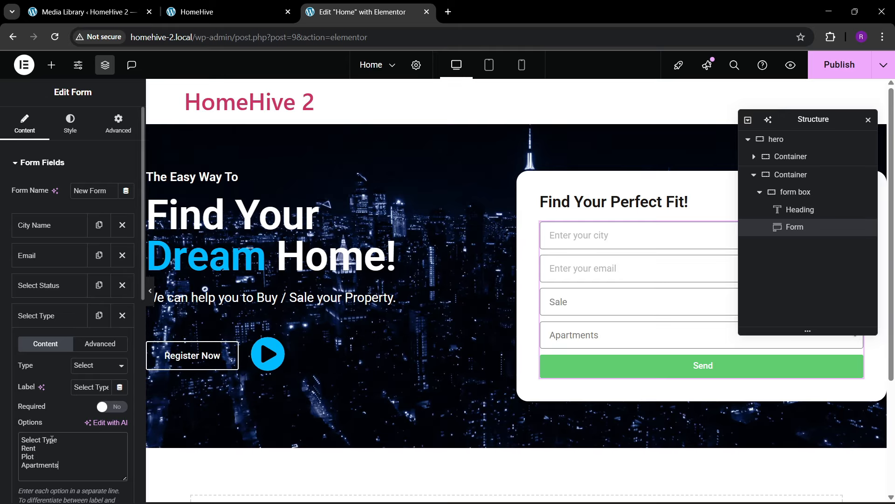
{"action": "left_click", "coordinate": [582, 328]}
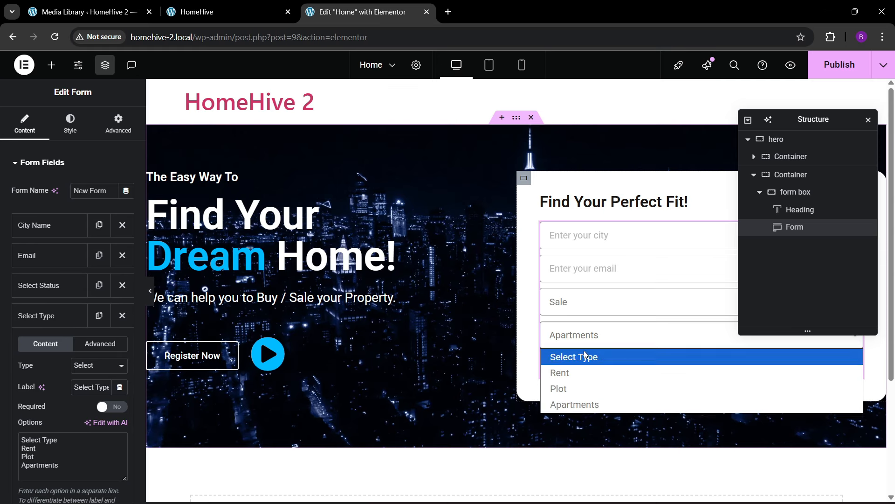
{"action": "left_click", "coordinate": [584, 353]}
{"action": "left_click", "coordinate": [298, 5]}
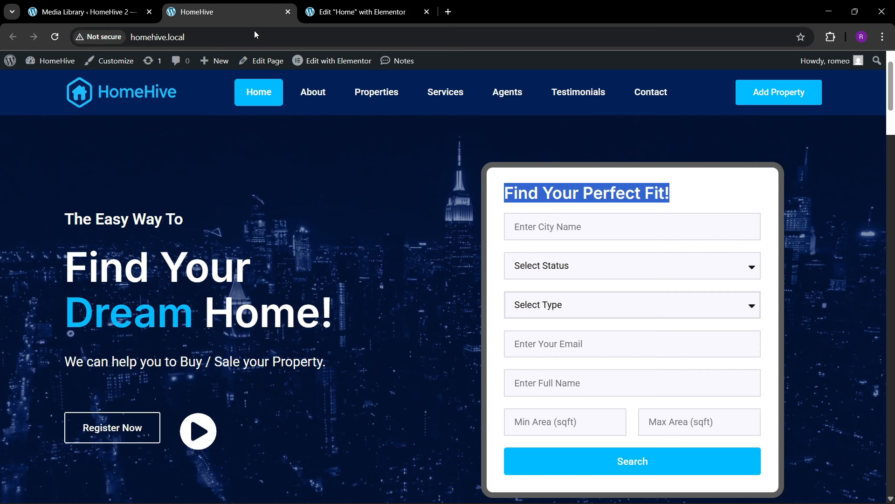
{"action": "left_click", "coordinate": [364, 12]}
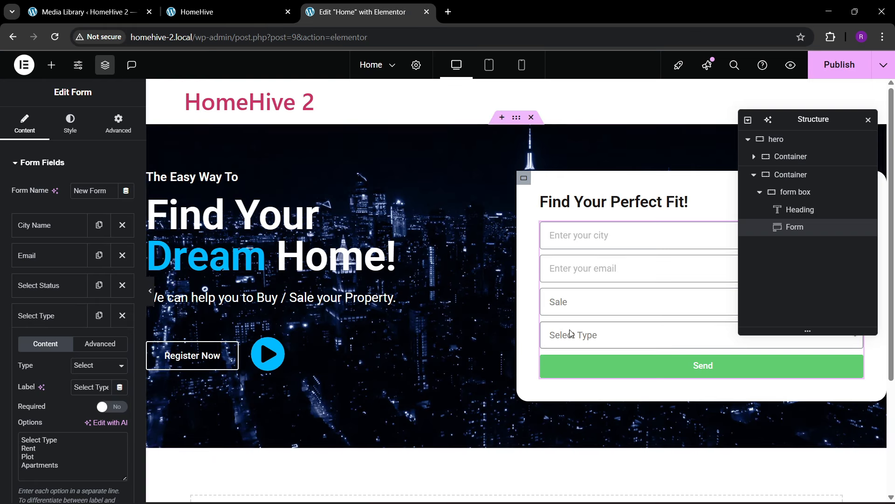
{"action": "left_click", "coordinate": [51, 324]}
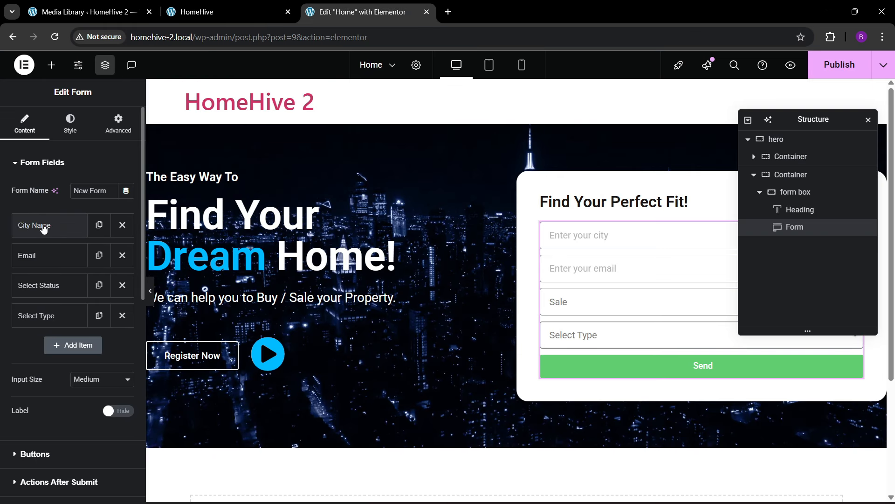
- Change the City Name field's label and placeholder to 'Full Name'
{"action": "left_click", "coordinate": [80, 233]}
{"action": "left_click", "coordinate": [79, 235]}
{"action": "left_click", "coordinate": [65, 234]}
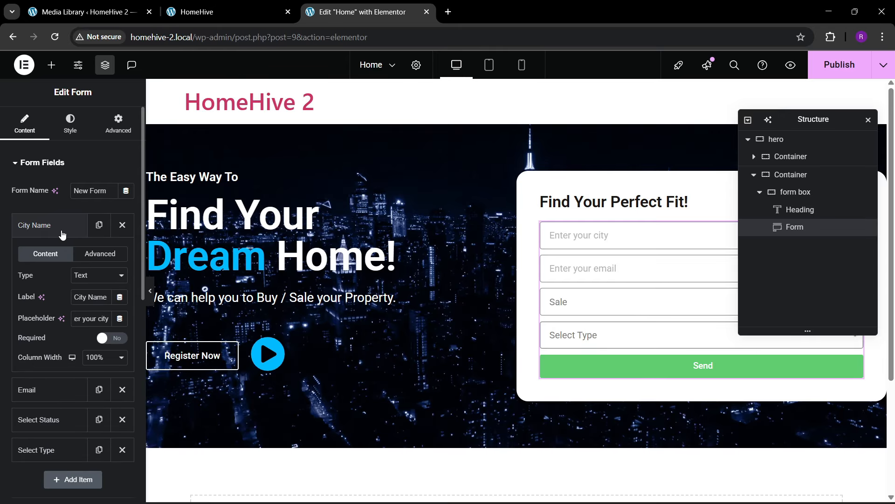
{"action": "left_click", "coordinate": [95, 299]}
{"action": "key", "text": "ctrl+a"}
{"action": "type", "text": "Fu"}
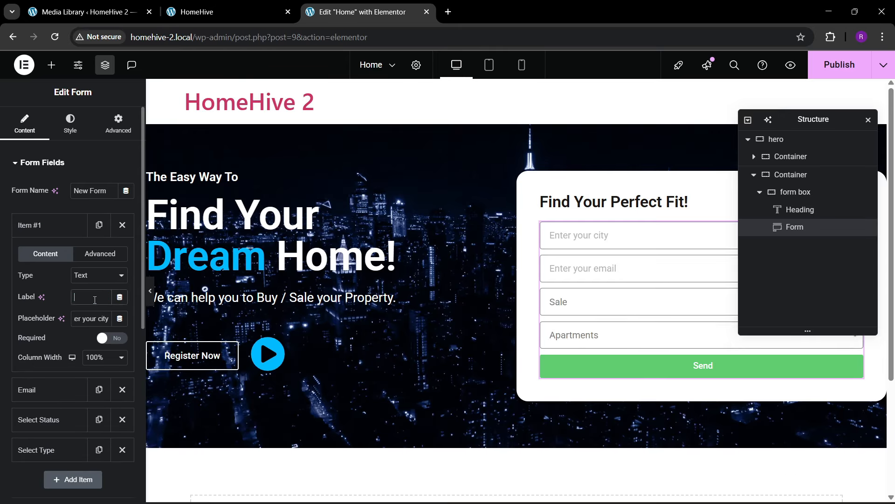
{"action": "type", "text": "ll Name"}
{"action": "key", "text": "ctrl+a"}
{"action": "key", "text": "ctrl+c"}
{"action": "left_click", "coordinate": [93, 318]}
{"action": "key", "text": "ctrl+a"}
{"action": "key", "text": "ctrl+v"}
{"action": "left_click", "coordinate": [62, 226]}
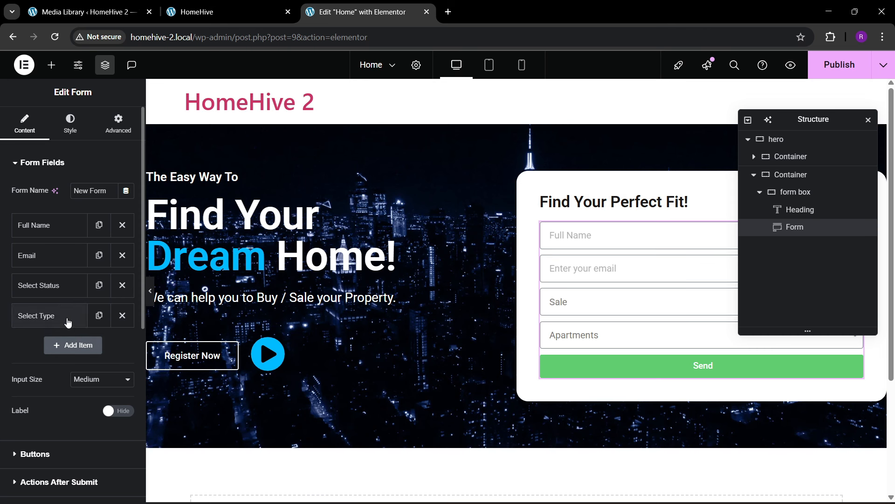
{"action": "left_click", "coordinate": [224, 11]}
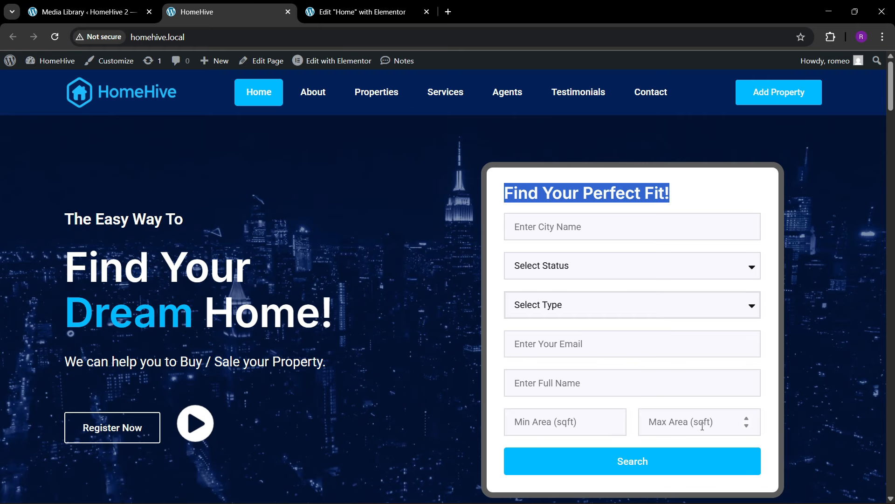
{"action": "left_click", "coordinate": [359, 11]}
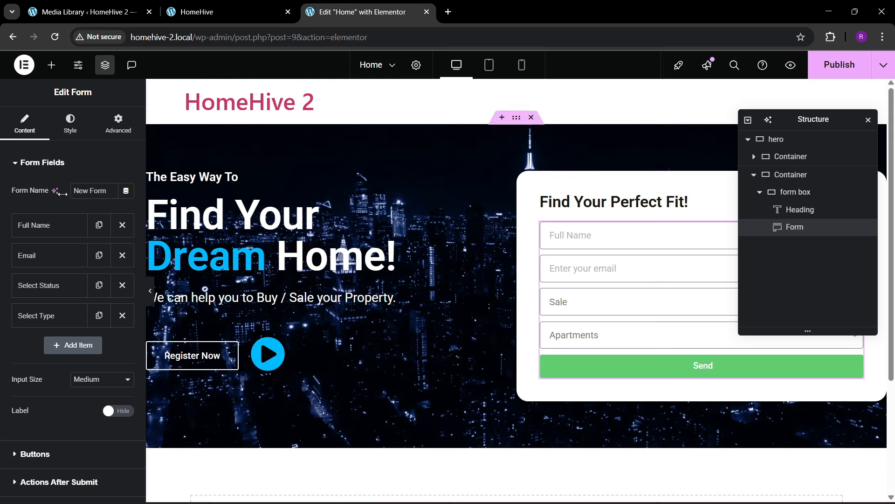
- Add a Number field labelled 'Min Area (sqft)' with the same placeholder
{"action": "left_click", "coordinate": [64, 353]}
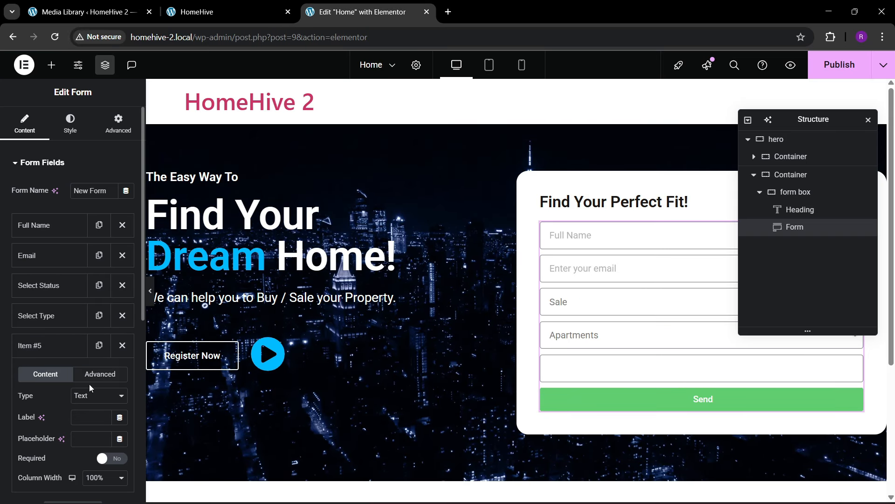
{"action": "left_click", "coordinate": [85, 396]}
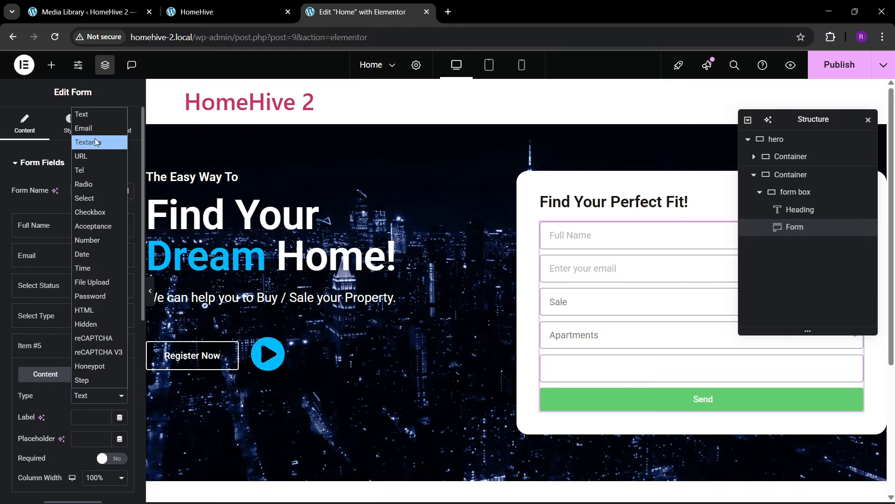
{"action": "left_click", "coordinate": [87, 240]}
{"action": "scroll", "coordinate": [44, 424], "scroll_direction": "down", "scroll_amount": 1}
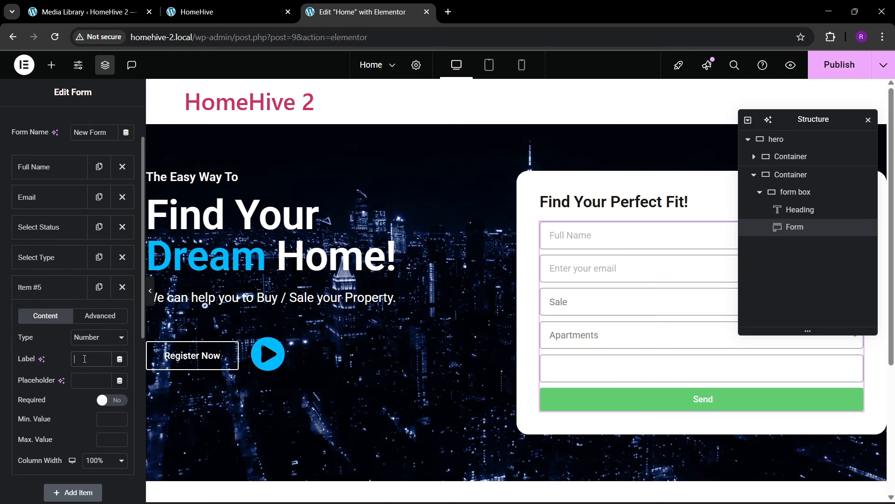
{"action": "type", "text": "Min Area (sqft)"}
{"action": "triple_click", "coordinate": [90, 359]}
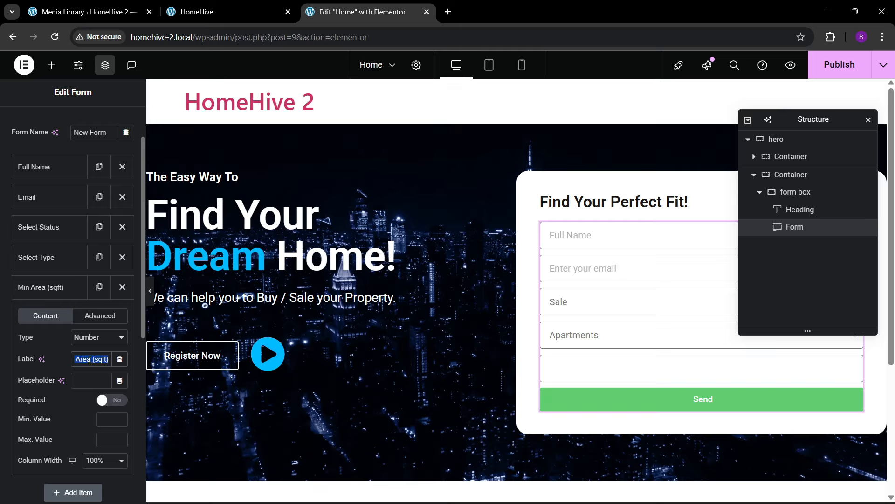
{"action": "left_click", "coordinate": [99, 382]}
{"action": "key", "text": "ctrl+v"}
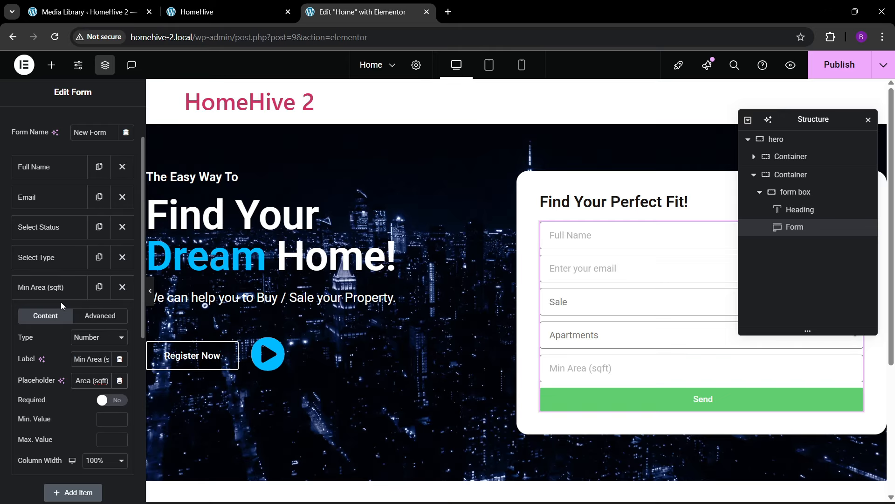
- Set Min Area to 50% column width and duplicate it as 'Max Area (sqft)'
{"action": "left_click", "coordinate": [58, 289]}
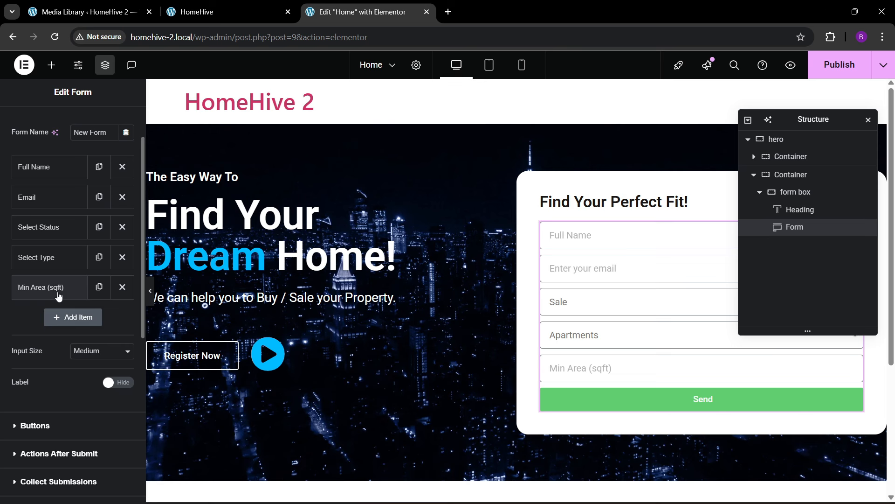
{"action": "left_click", "coordinate": [56, 291]}
{"action": "left_click", "coordinate": [105, 402]}
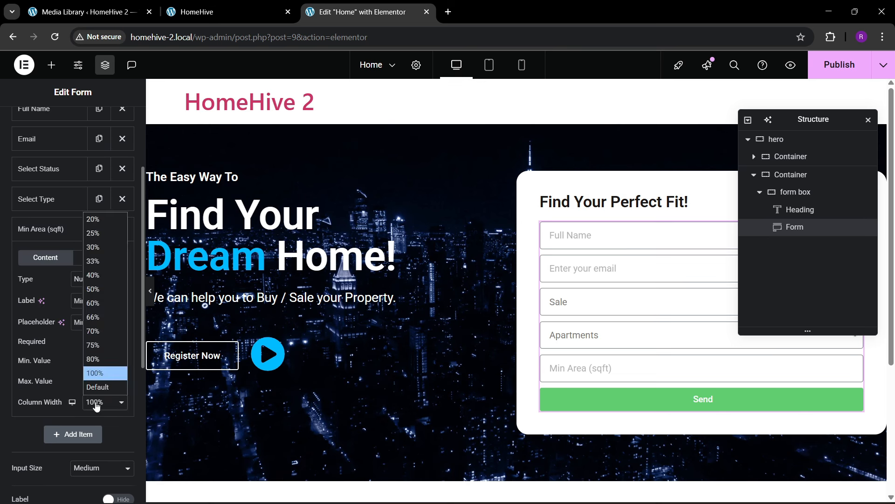
{"action": "left_click", "coordinate": [102, 302]}
{"action": "left_click", "coordinate": [56, 228]}
{"action": "left_click", "coordinate": [98, 229]}
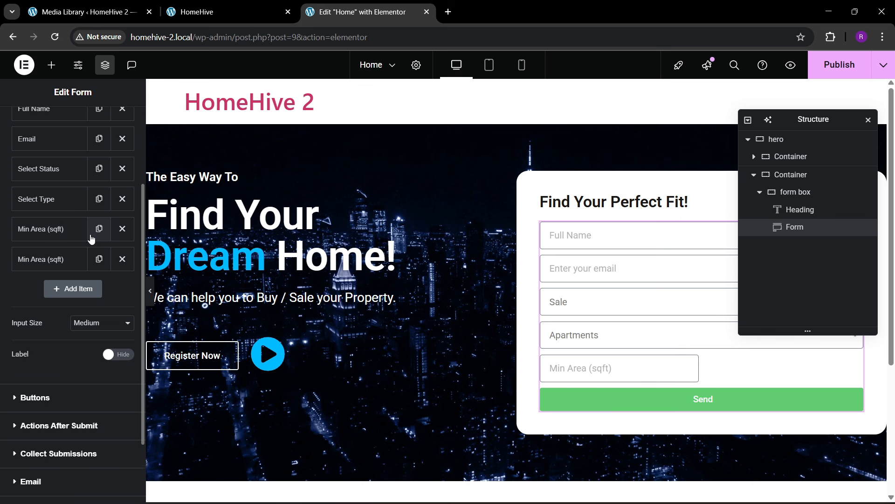
{"action": "left_click", "coordinate": [56, 259]}
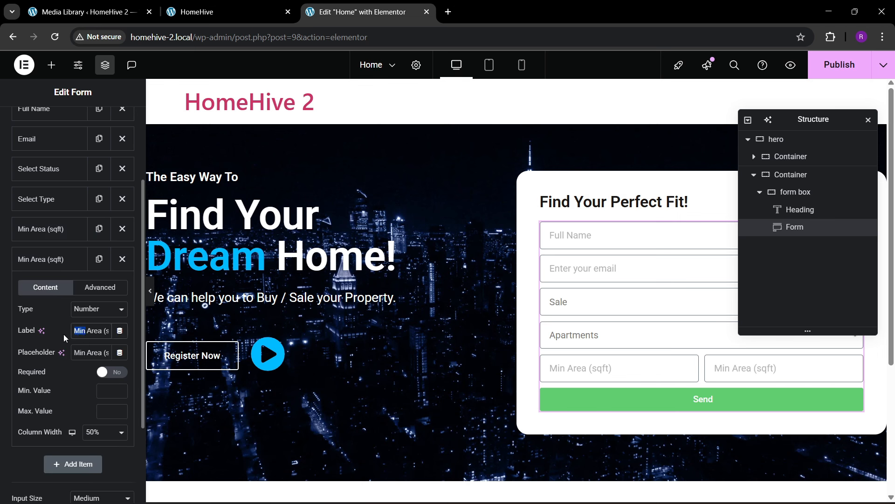
{"action": "type", "text": "Max"}
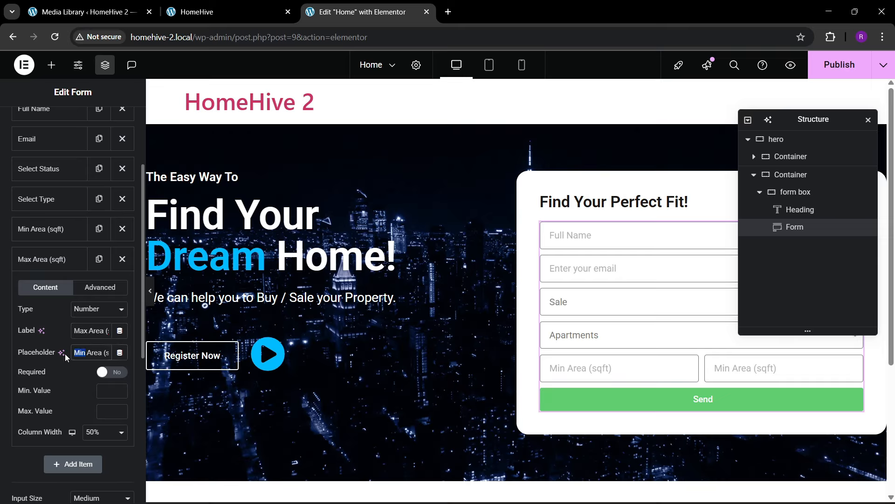
{"action": "type", "text": "Max"}
{"action": "left_click", "coordinate": [66, 259]}
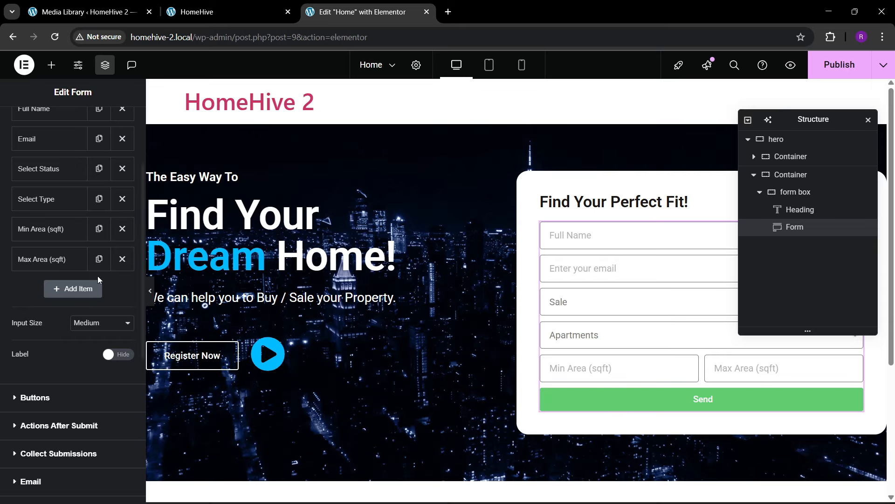
- Make the form button Medium size with the text 'SUBMIT'
{"action": "scroll", "coordinate": [52, 289], "scroll_direction": "down", "scroll_amount": 3}
{"action": "left_click", "coordinate": [47, 285]}
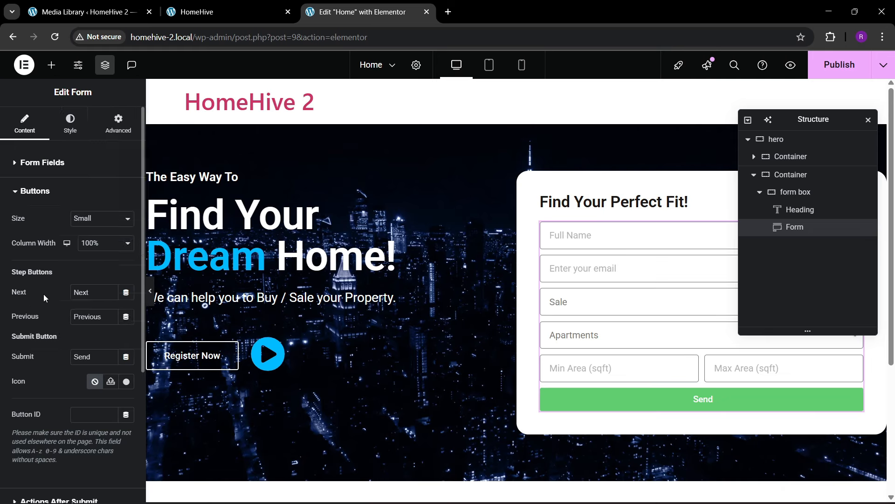
{"action": "left_click", "coordinate": [97, 222]}
{"action": "left_click", "coordinate": [91, 257]}
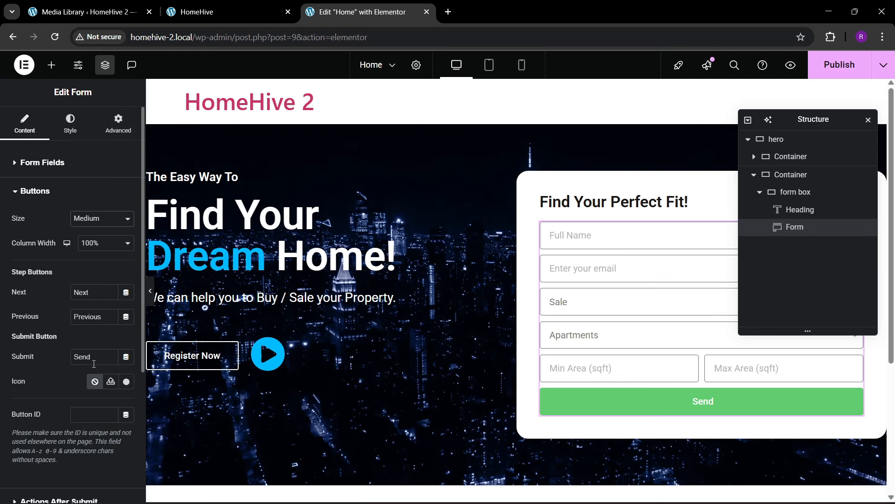
{"action": "type", "text": "SUBMIT"}
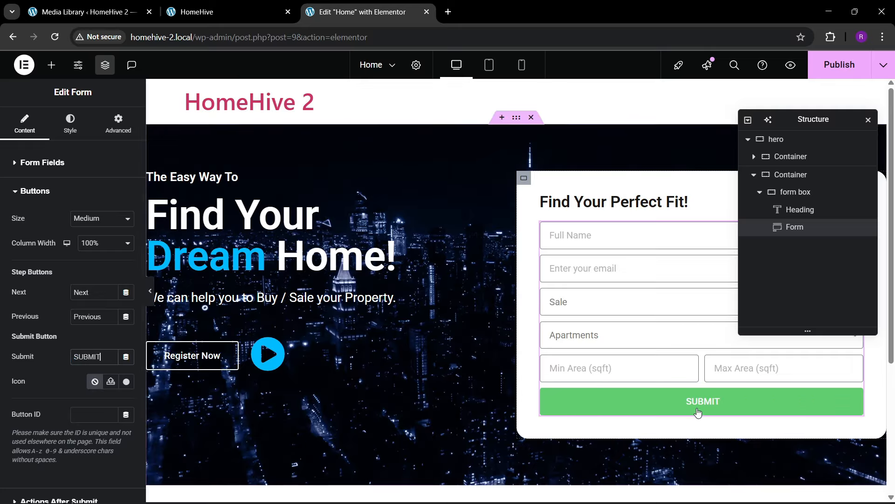
- Set the button background to the theme's global blue
{"action": "left_click", "coordinate": [70, 124]}
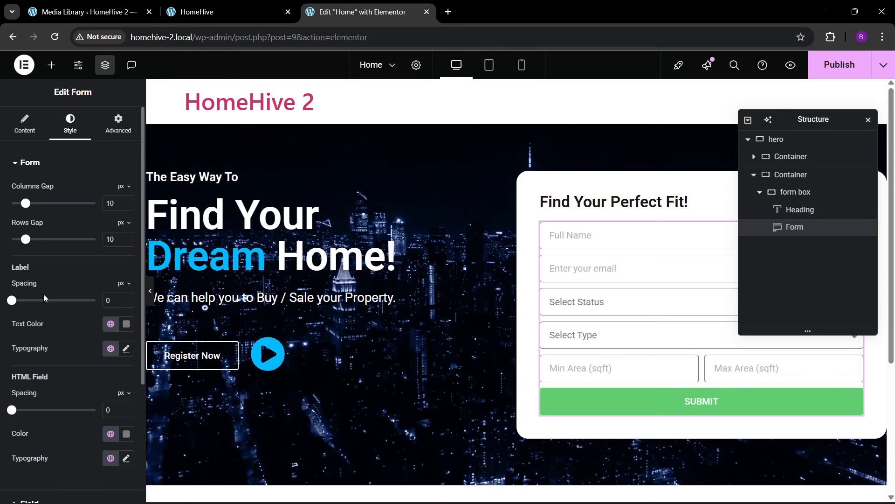
{"action": "scroll", "coordinate": [44, 296], "scroll_direction": "down", "scroll_amount": 5}
{"action": "left_click", "coordinate": [38, 369]}
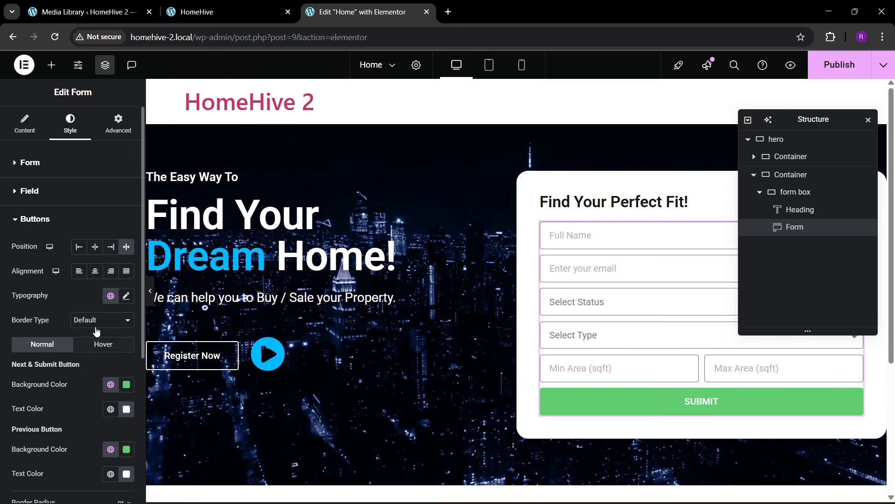
{"action": "scroll", "coordinate": [106, 371], "scroll_direction": "down", "scroll_amount": 3}
{"action": "left_click", "coordinate": [110, 268]}
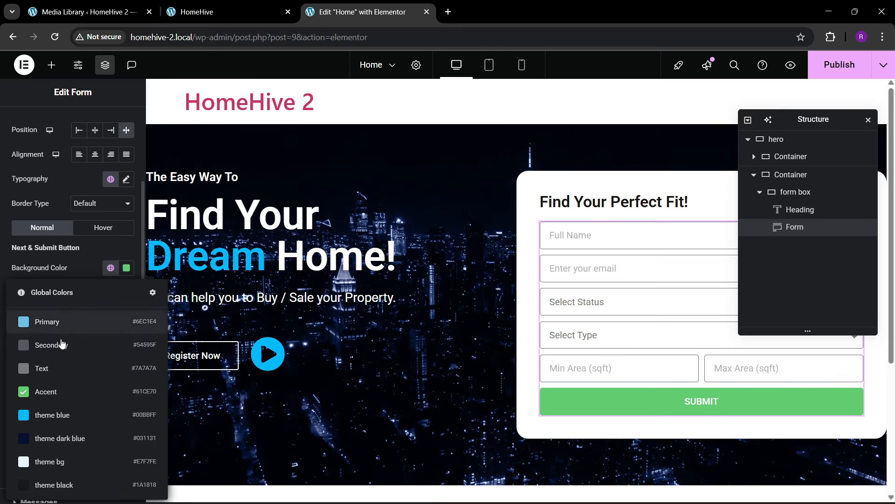
{"action": "left_click", "coordinate": [55, 417]}
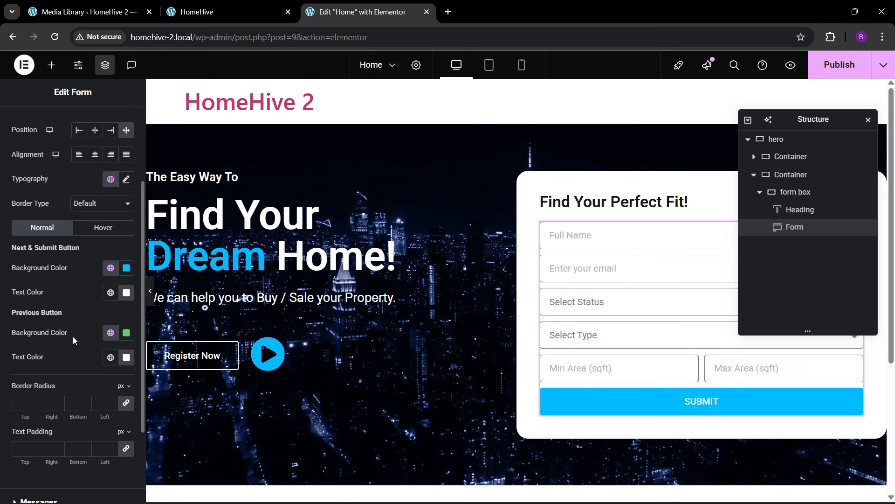
- Make the button's hover background the theme's dark blue
{"action": "left_click", "coordinate": [94, 229]}
{"action": "left_click", "coordinate": [110, 268]}
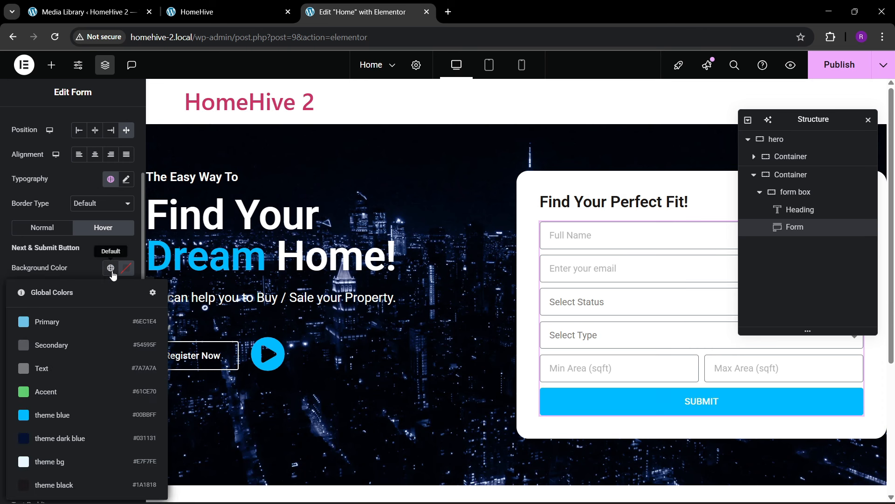
{"action": "left_click", "coordinate": [77, 438]}
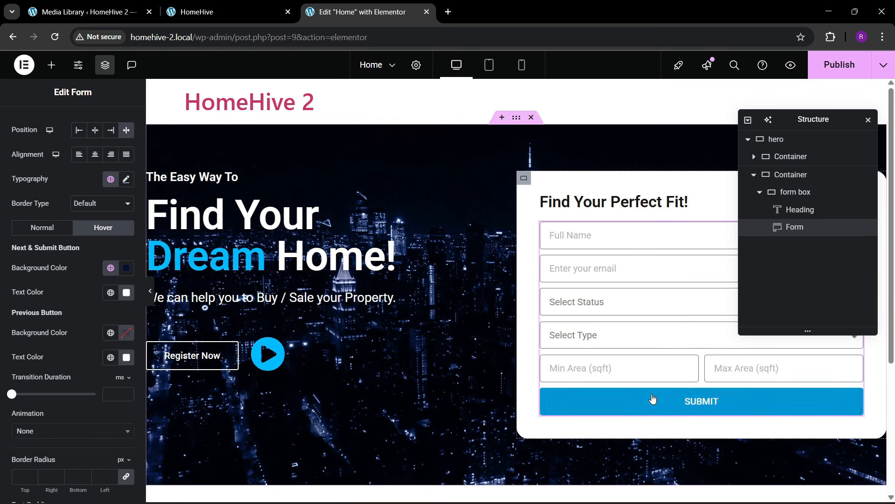
- Set the button's hover animation to Sink
{"action": "scroll", "coordinate": [51, 334], "scroll_direction": "down", "scroll_amount": 1}
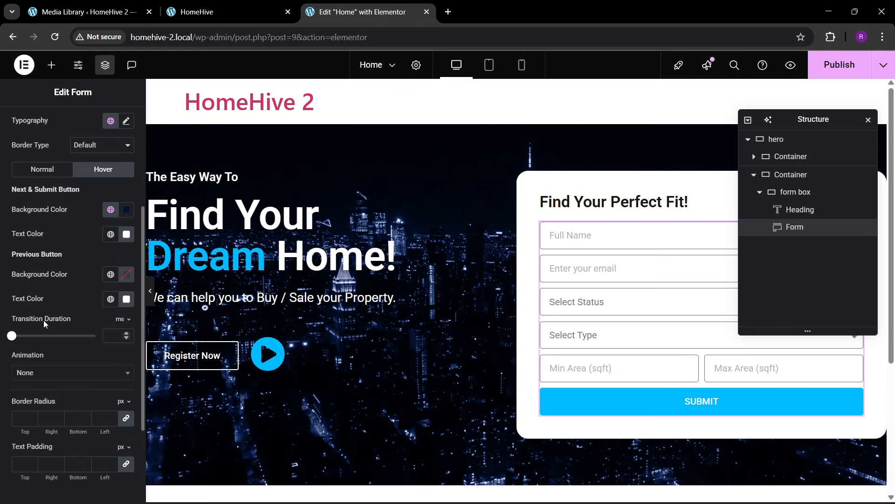
{"action": "scroll", "coordinate": [43, 323], "scroll_direction": "up", "scroll_amount": 4}
{"action": "scroll", "coordinate": [49, 327], "scroll_direction": "down", "scroll_amount": 5}
{"action": "left_click", "coordinate": [36, 316]}
{"action": "scroll", "coordinate": [38, 424], "scroll_direction": "down", "scroll_amount": 4}
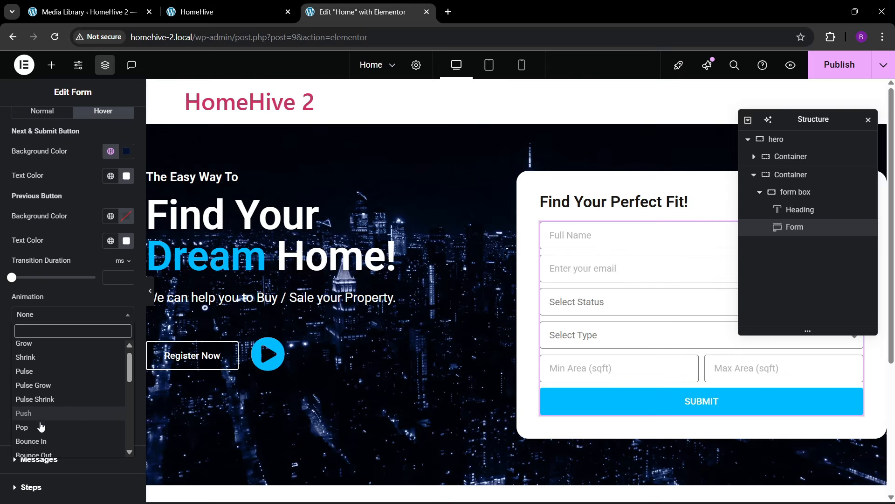
{"action": "left_click", "coordinate": [40, 408]}
{"action": "left_click", "coordinate": [38, 314]}
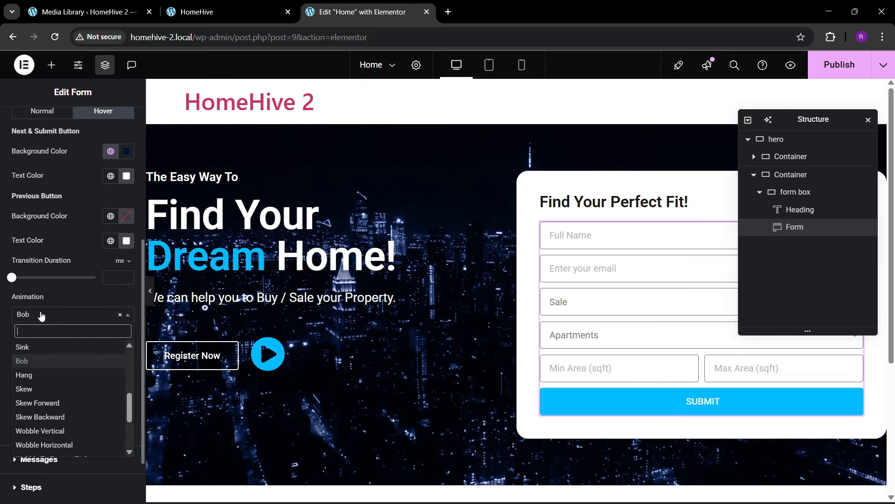
{"action": "scroll", "coordinate": [56, 396], "scroll_direction": "down", "scroll_amount": 5}
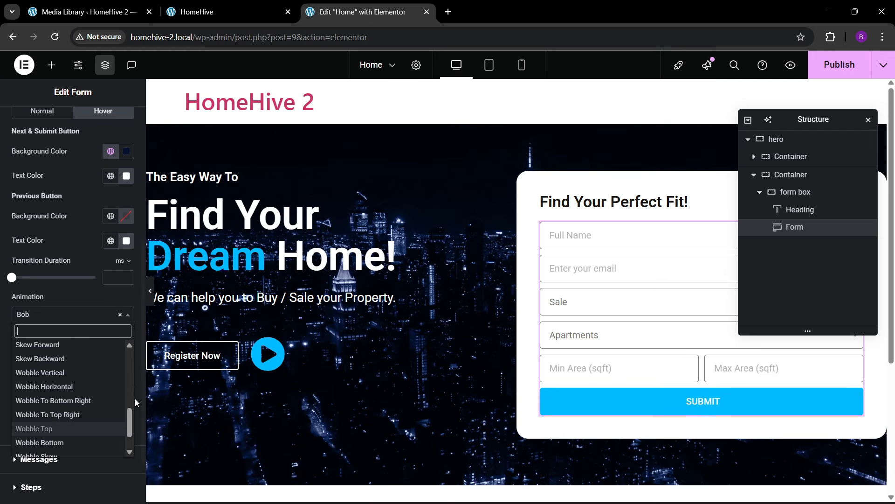
{"action": "scroll", "coordinate": [66, 424], "scroll_direction": "up", "scroll_amount": 3}
{"action": "left_click", "coordinate": [25, 370]}
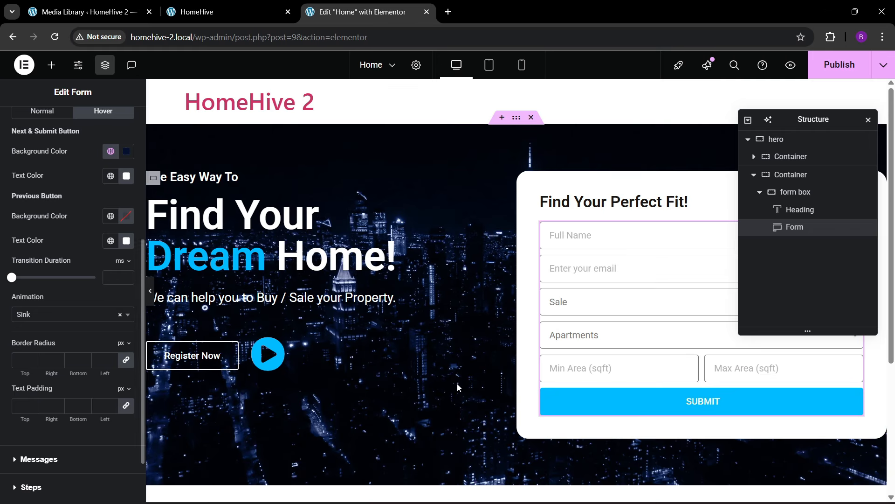
{"action": "scroll", "coordinate": [76, 211], "scroll_direction": "up", "scroll_amount": 5}
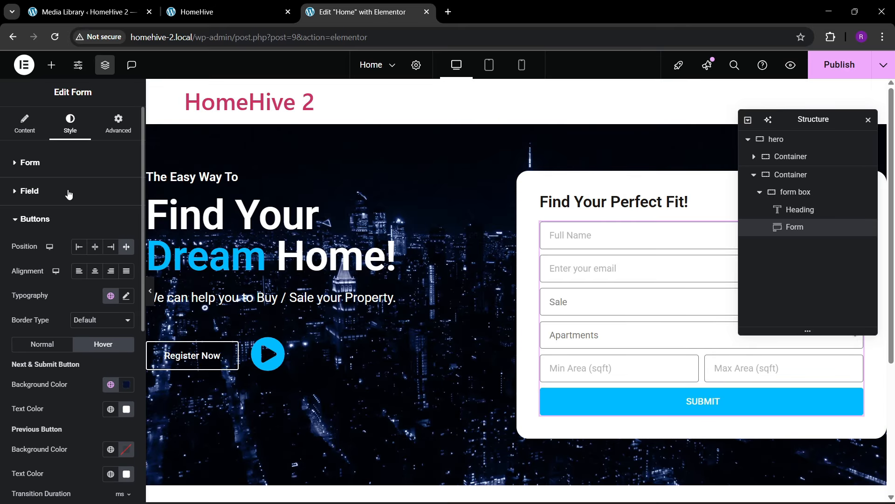
- Set the form's column gap and row gap to 20 px each
{"action": "left_click", "coordinate": [61, 163]}
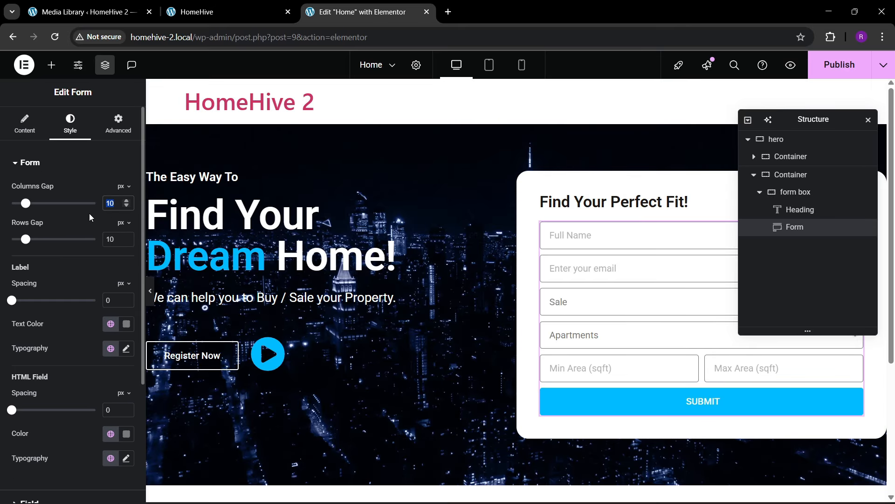
{"action": "type", "text": "20"}
{"action": "key", "text": "Tab"}
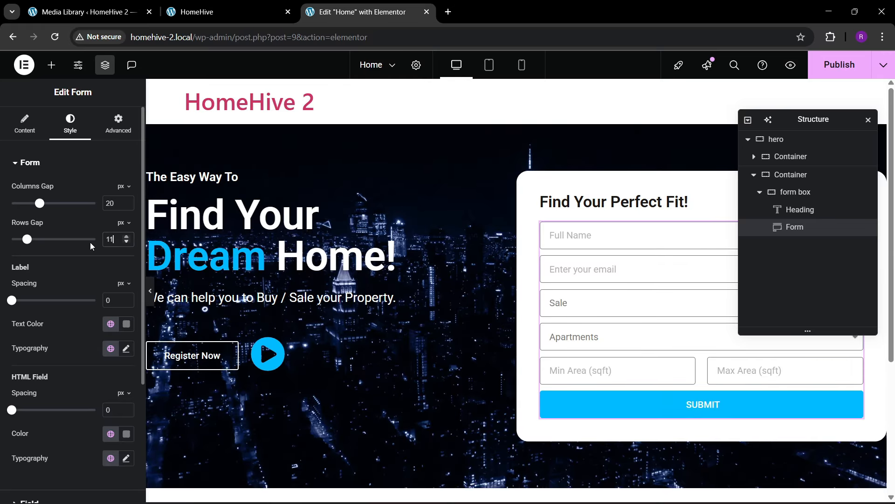
{"action": "key", "text": "BackSpace"}
{"action": "key", "text": "BackSpace"}
{"action": "type", "text": "20"}
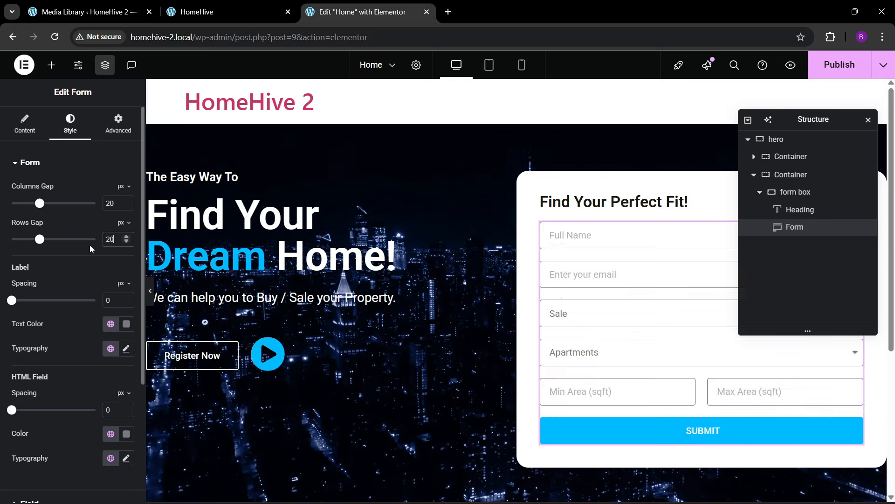
- Keep the form field text black and set the fields' corner radius to 0
{"action": "scroll", "coordinate": [64, 280], "scroll_direction": "down", "scroll_amount": 4}
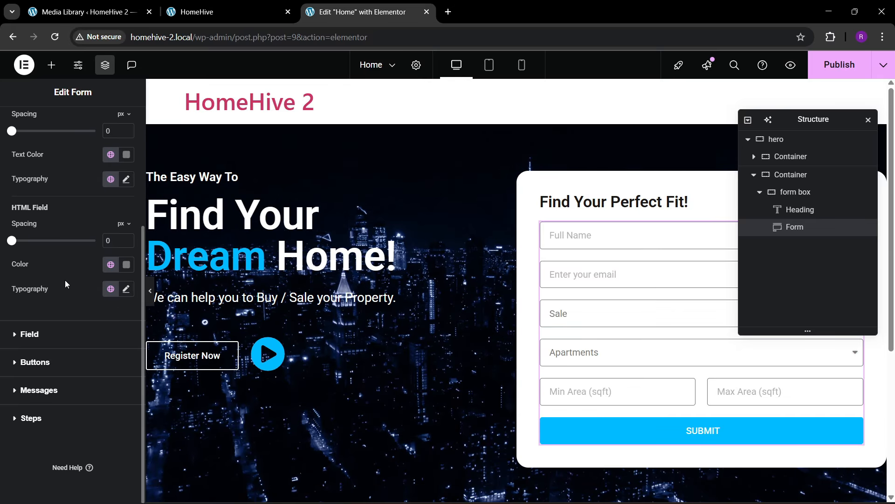
{"action": "left_click", "coordinate": [50, 341]}
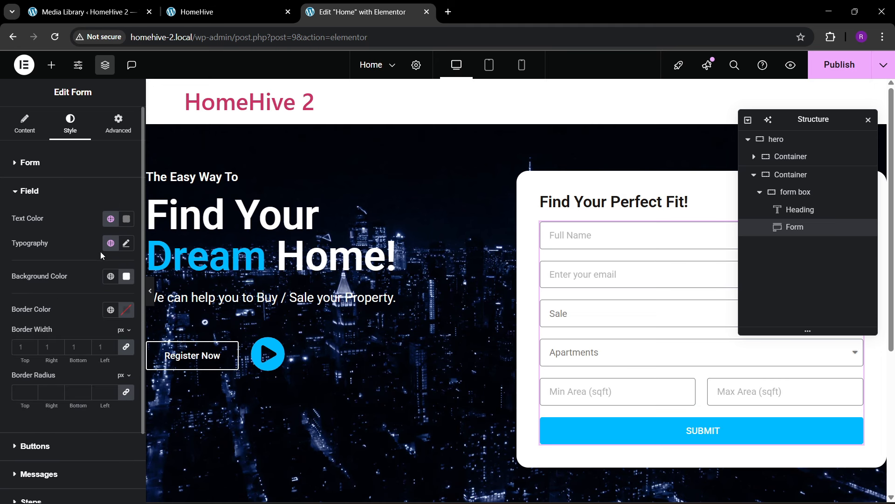
{"action": "left_click", "coordinate": [127, 219]}
{"action": "left_click", "coordinate": [73, 230]}
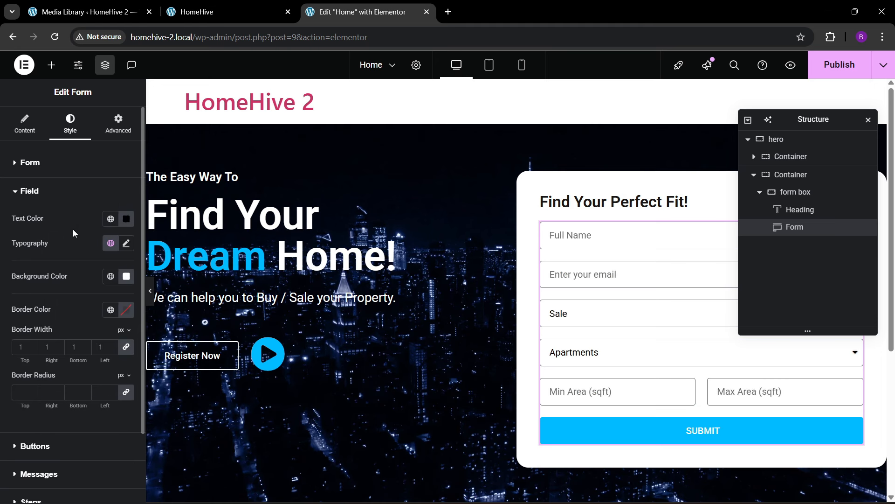
{"action": "scroll", "coordinate": [74, 278], "scroll_direction": "down", "scroll_amount": 2}
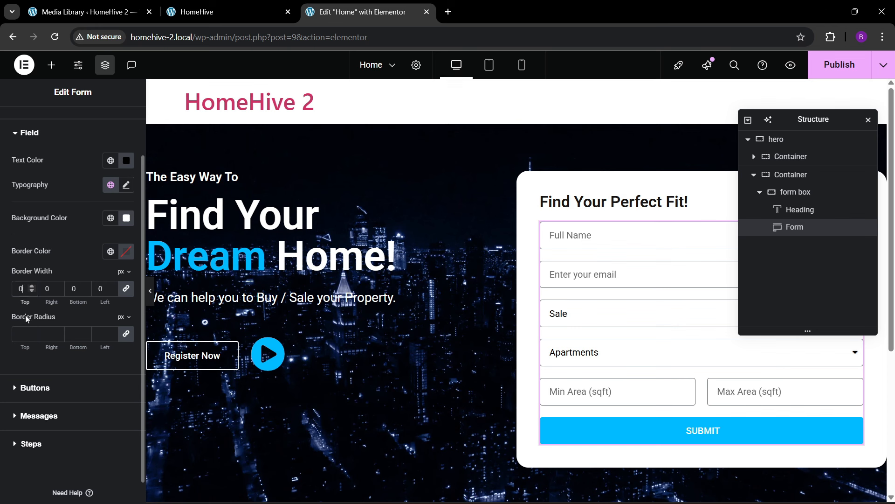
{"action": "left_click", "coordinate": [22, 334]}
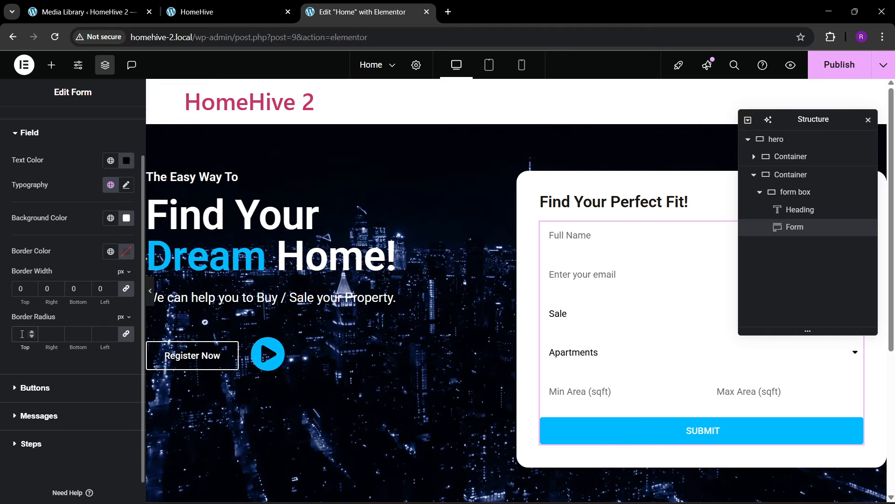
{"action": "type", "text": "0"}
- After comparing with the live site, give the form fields the theme bg background colour
{"action": "left_click", "coordinate": [224, 11]}
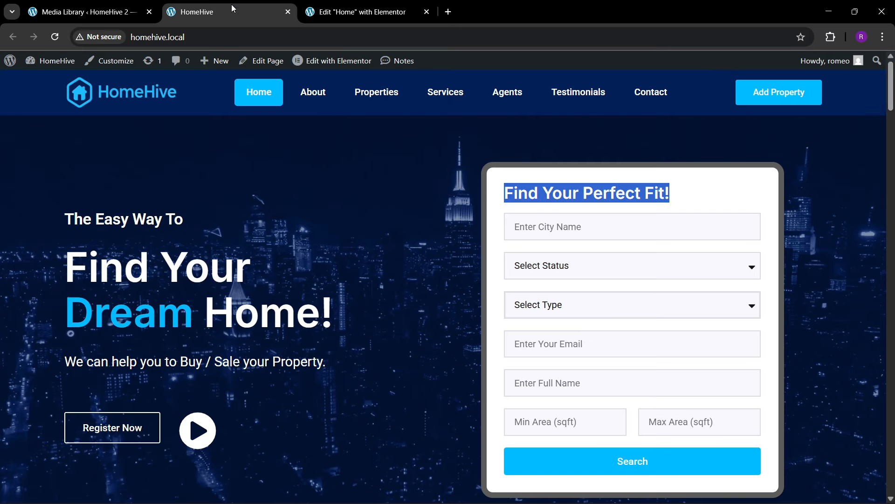
{"action": "left_click", "coordinate": [382, 4]}
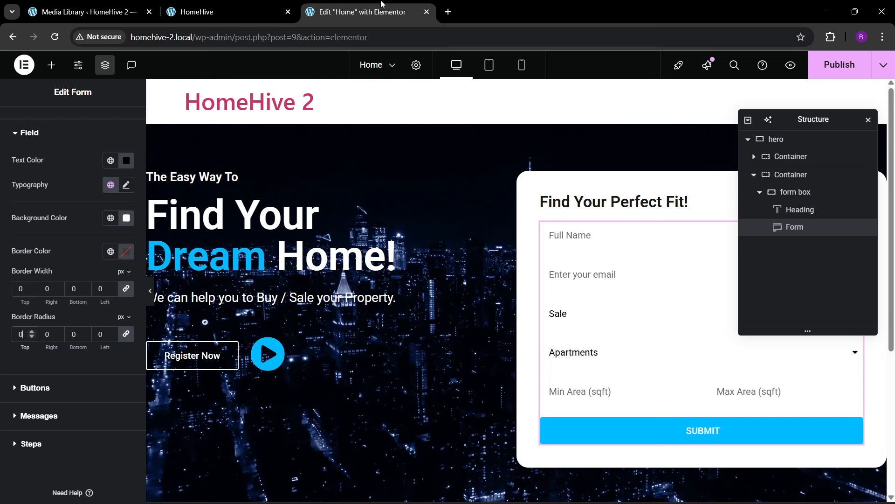
{"action": "left_click", "coordinate": [274, 14]}
{"action": "left_click", "coordinate": [358, 5]}
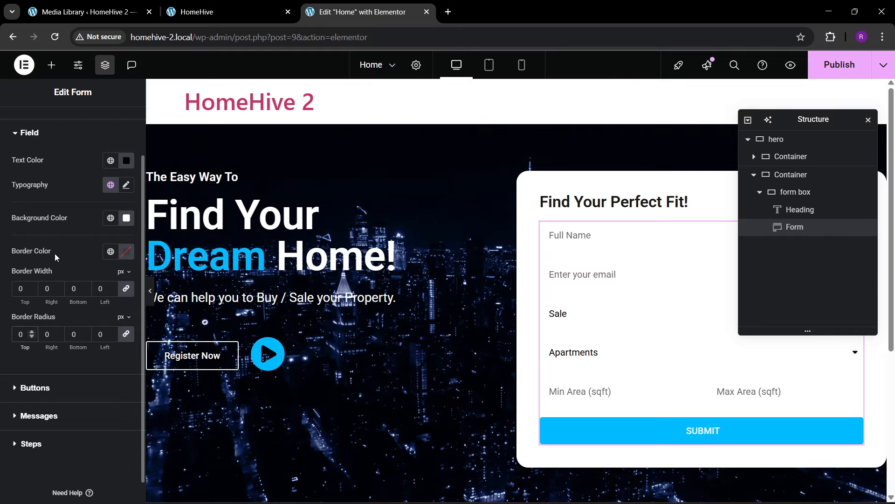
{"action": "left_click", "coordinate": [127, 222]}
{"action": "left_click_drag", "start_coordinate": [66, 283], "coordinate": [44, 270]}
{"action": "left_click", "coordinate": [96, 229]}
{"action": "left_click", "coordinate": [111, 218]}
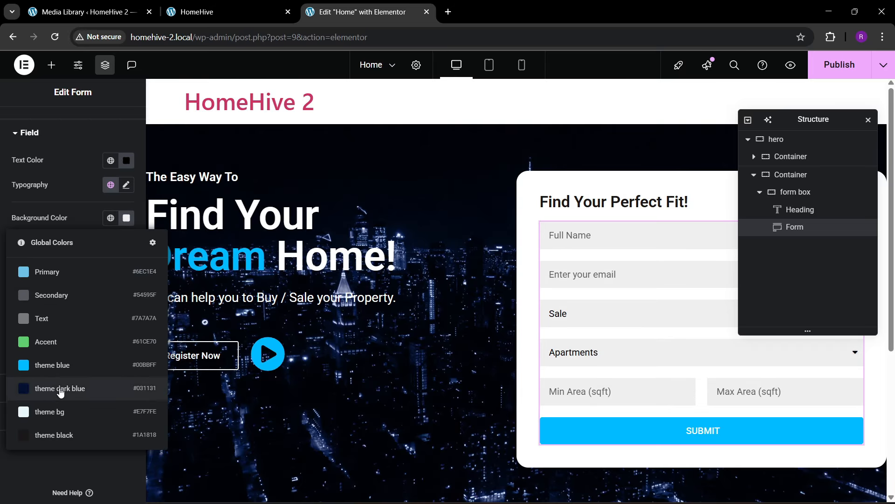
{"action": "left_click", "coordinate": [60, 408]}
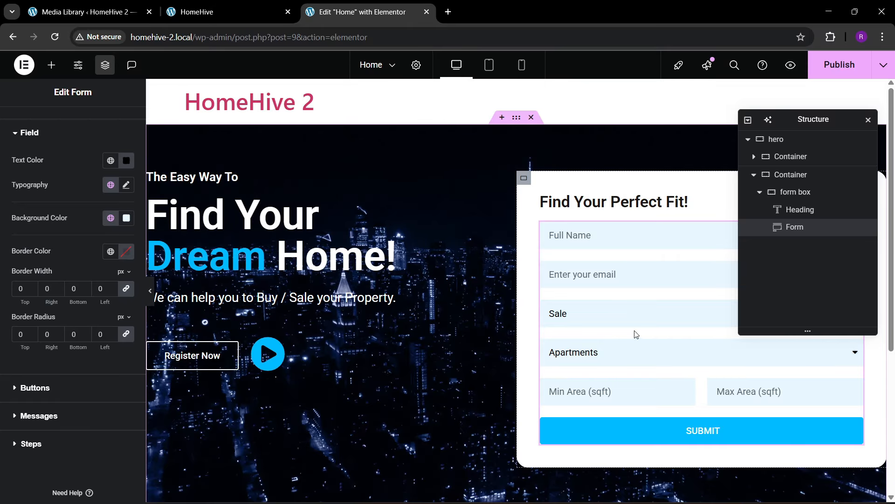
- Give the form field borders the theme bg colour and a 2px width
{"action": "left_click", "coordinate": [260, 6]}
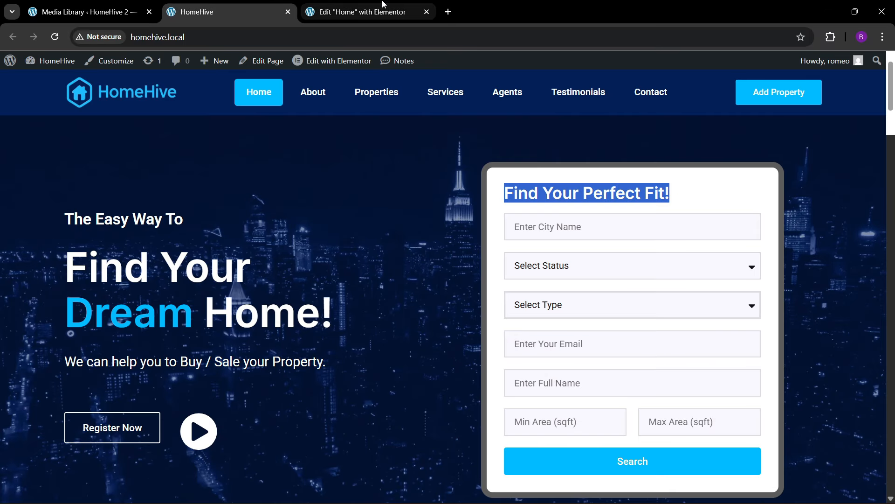
{"action": "left_click", "coordinate": [393, 10]}
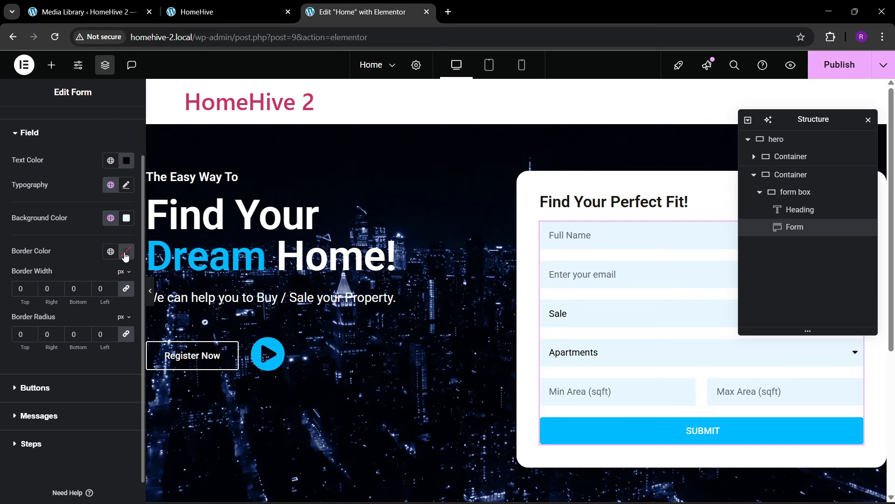
{"action": "left_click", "coordinate": [110, 251]}
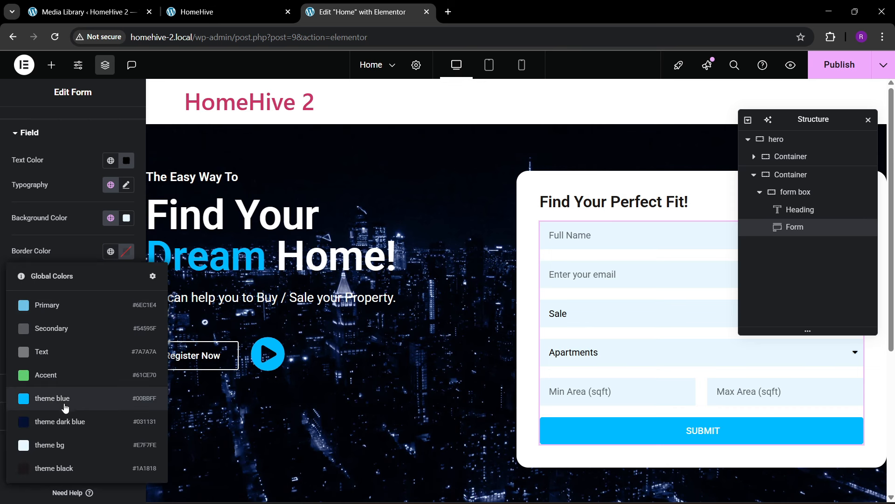
{"action": "left_click", "coordinate": [65, 447]}
{"action": "left_click", "coordinate": [126, 251]}
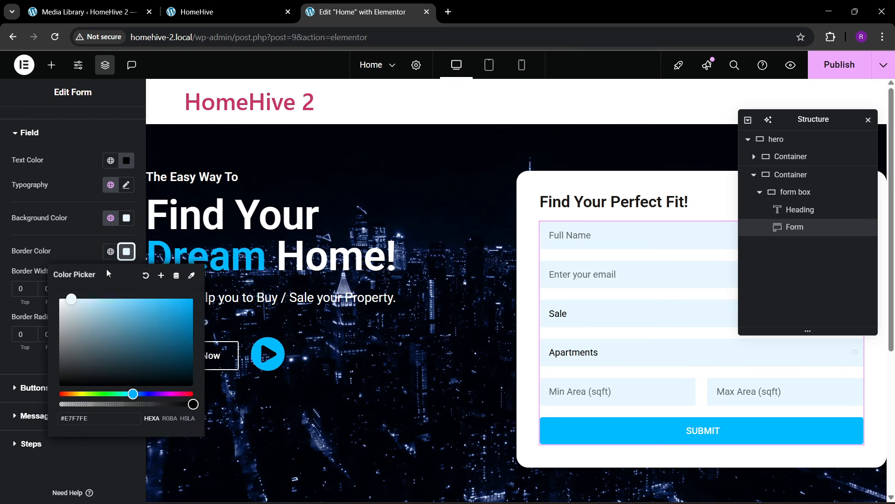
{"action": "left_click", "coordinate": [60, 256]}
{"action": "left_click", "coordinate": [31, 286]}
{"action": "left_click", "coordinate": [31, 286]}
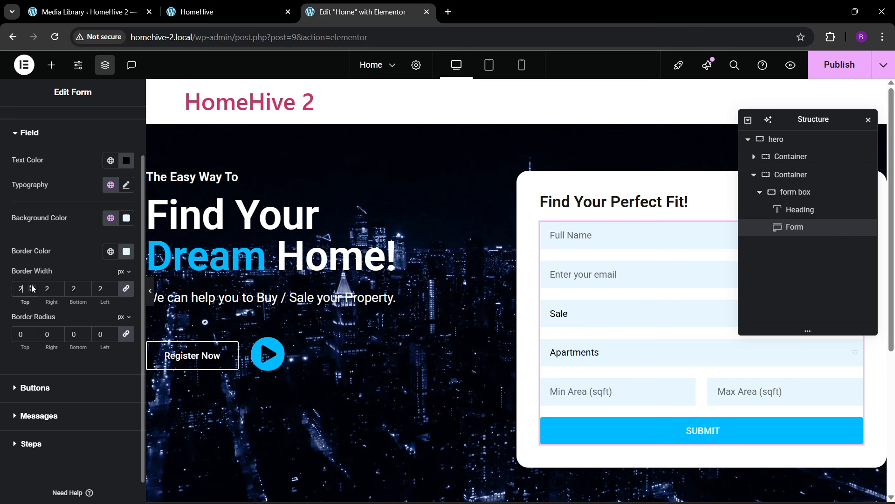
- Tint the 2px field borders pale blue-grey #D2E1E8 and publish the page
{"action": "left_click", "coordinate": [127, 252]}
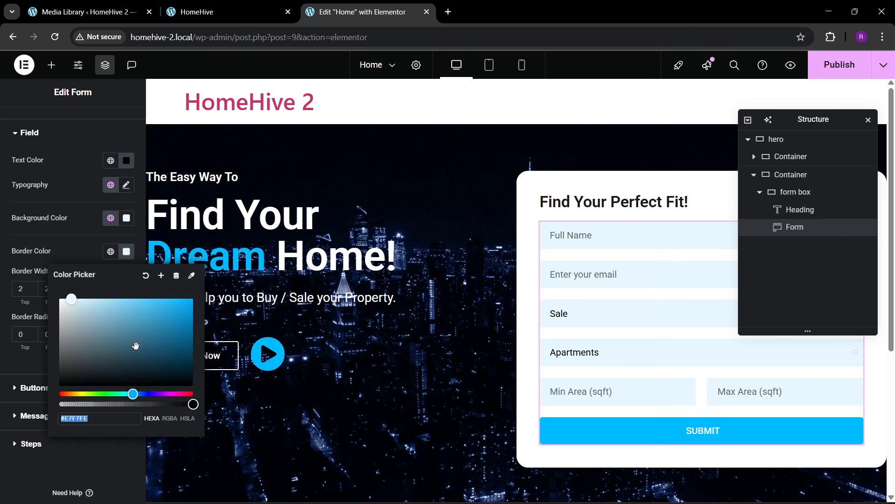
{"action": "left_click_drag", "start_coordinate": [136, 344], "coordinate": [72, 304]}
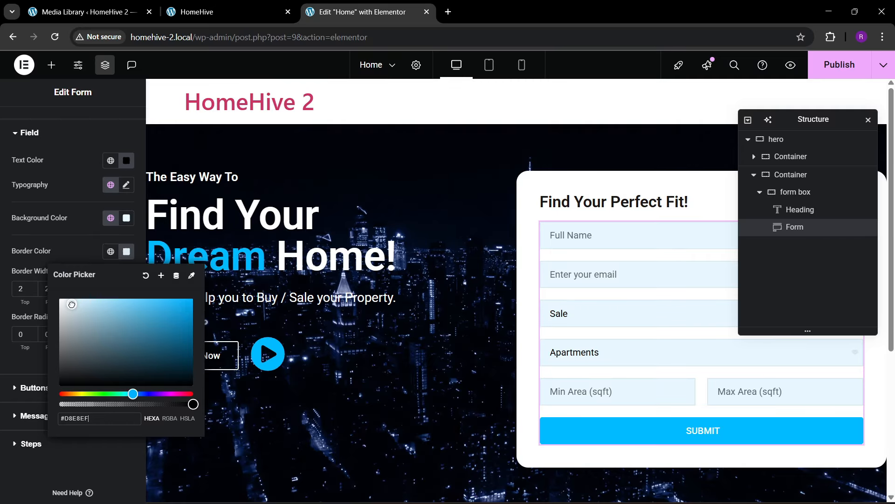
{"action": "left_click", "coordinate": [71, 260]}
{"action": "left_click", "coordinate": [32, 287]}
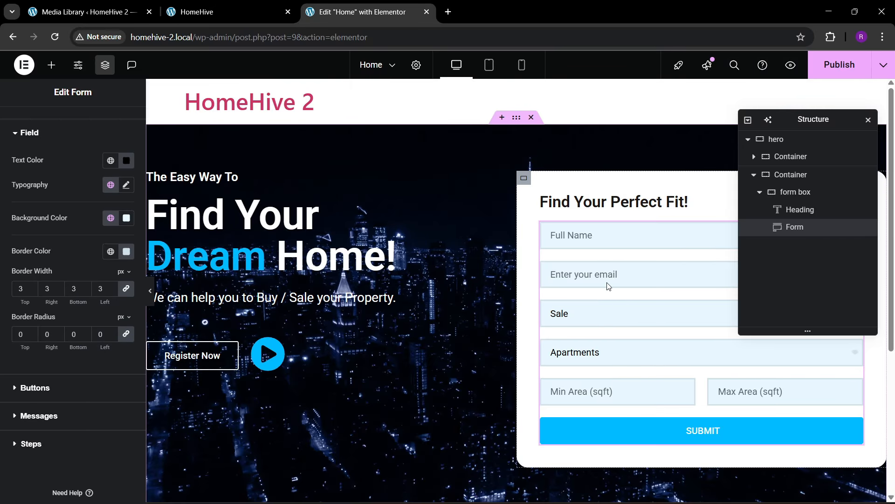
{"action": "scroll", "coordinate": [541, 348], "scroll_direction": "down", "scroll_amount": 1}
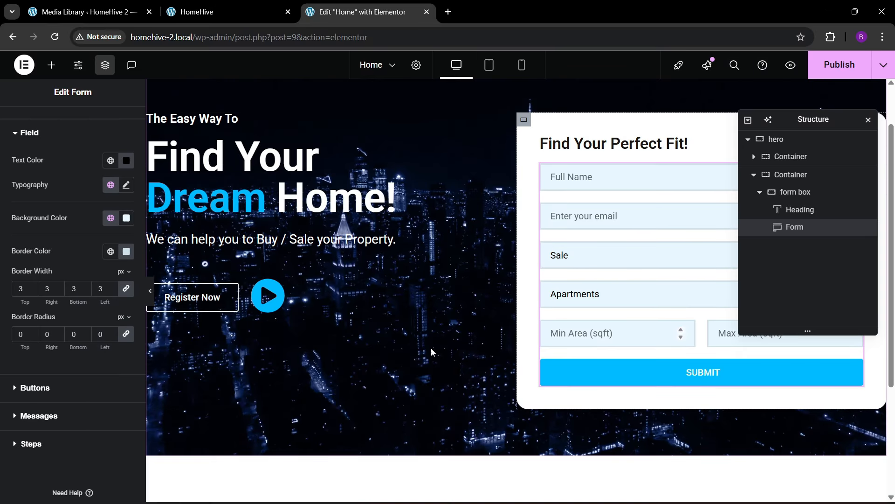
{"action": "left_click", "coordinate": [33, 291]}
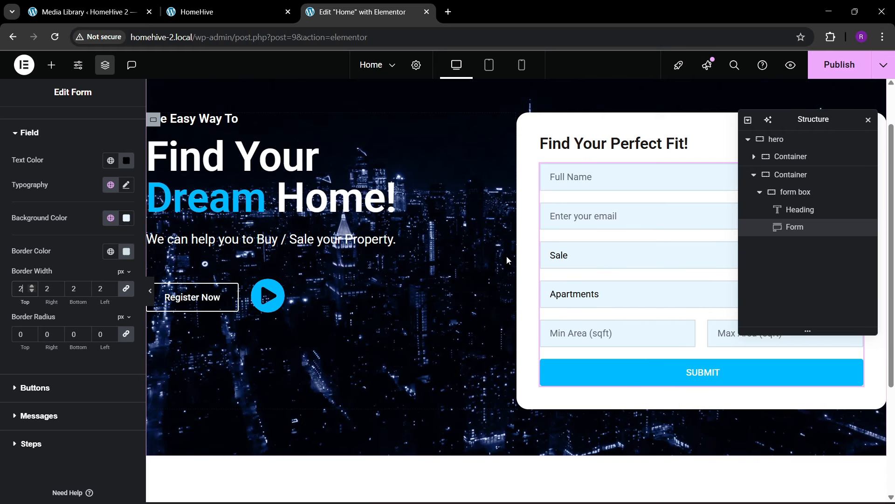
{"action": "scroll", "coordinate": [506, 256], "scroll_direction": "up", "scroll_amount": 1}
{"action": "left_click", "coordinate": [840, 70]}
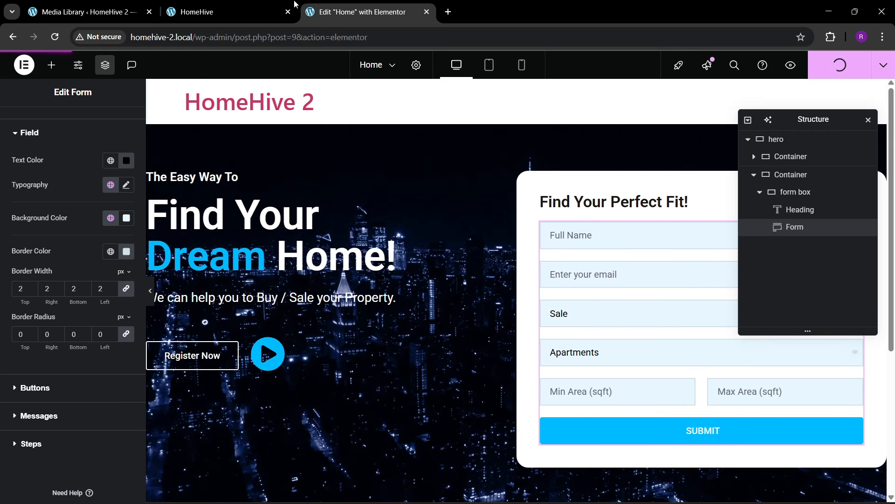
- Narrow the white form box container to 78% width
{"action": "left_click", "coordinate": [261, 9]}
{"action": "left_click", "coordinate": [359, 12]}
{"action": "left_click", "coordinate": [791, 191]}
{"action": "left_click", "coordinate": [20, 139]}
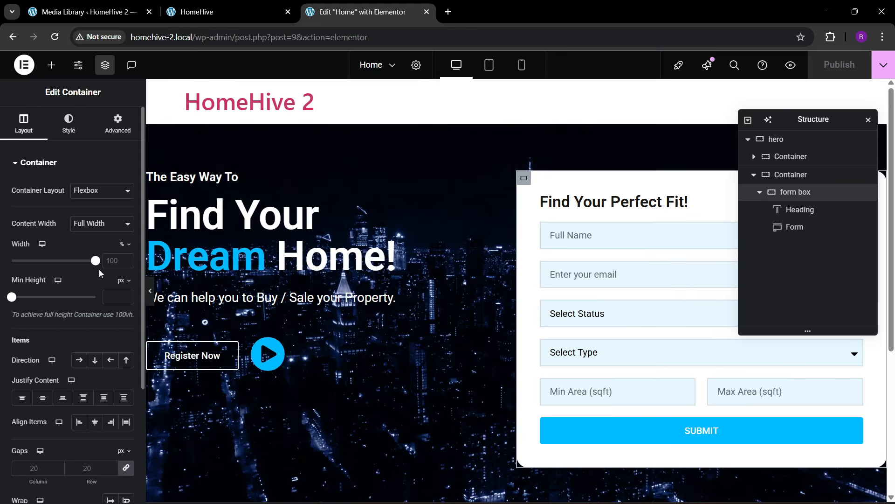
{"action": "left_click_drag", "start_coordinate": [95, 262], "coordinate": [77, 262]}
- Centre the form box within its right-hand column, checking against the live HomeHive site
{"action": "left_click", "coordinate": [792, 175]}
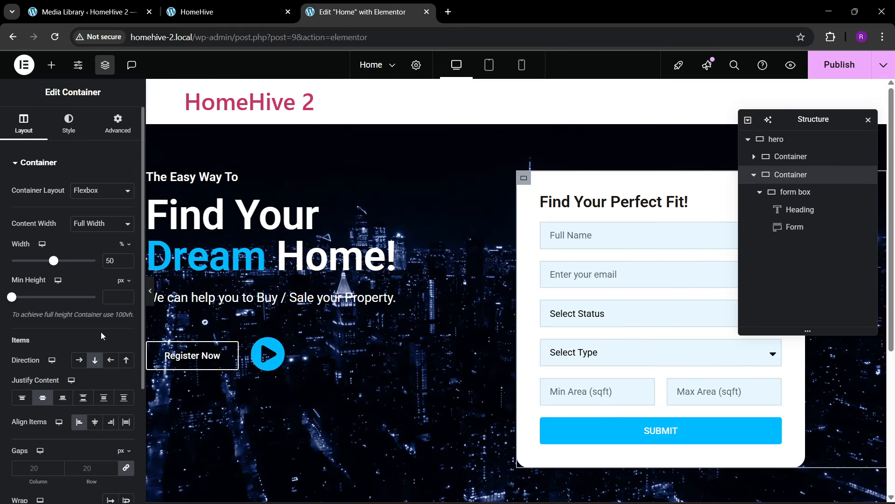
{"action": "left_click", "coordinate": [110, 423]}
{"action": "left_click", "coordinate": [95, 422]}
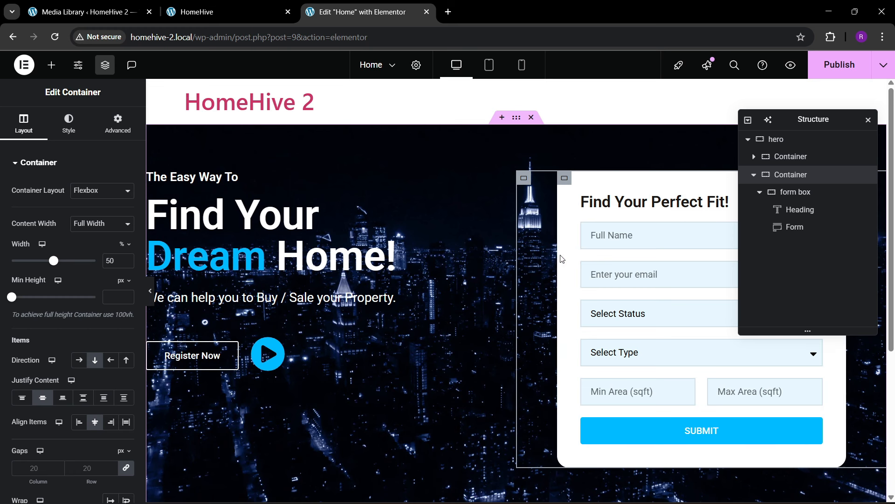
{"action": "left_click", "coordinate": [224, 12]}
{"action": "left_click", "coordinate": [422, 9]}
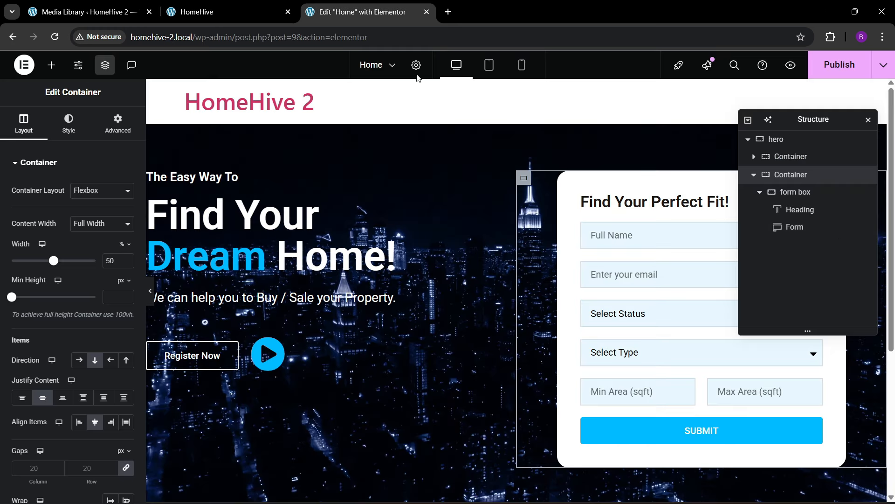
{"action": "left_click", "coordinate": [796, 194]}
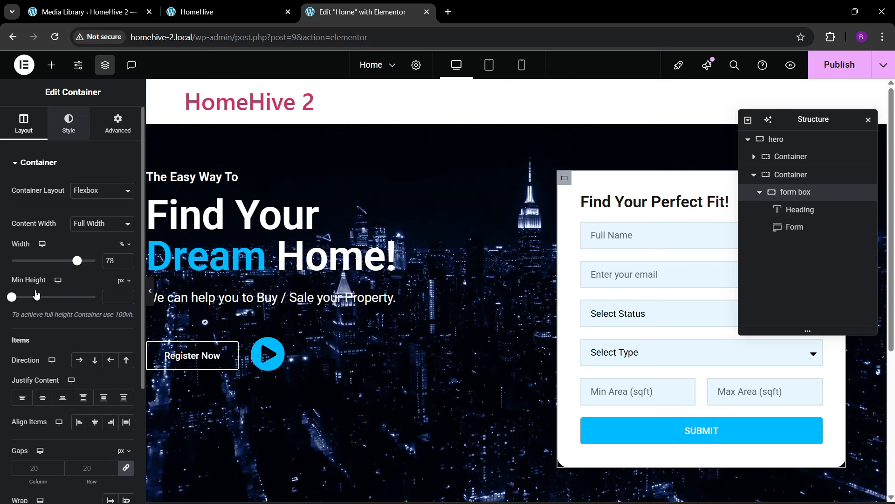
{"action": "left_click", "coordinate": [68, 124]}
{"action": "scroll", "coordinate": [37, 296], "scroll_direction": "down", "scroll_amount": 2}
- Give the form box a solid border, widening it and choosing a dark colour
{"action": "left_click", "coordinate": [33, 390]}
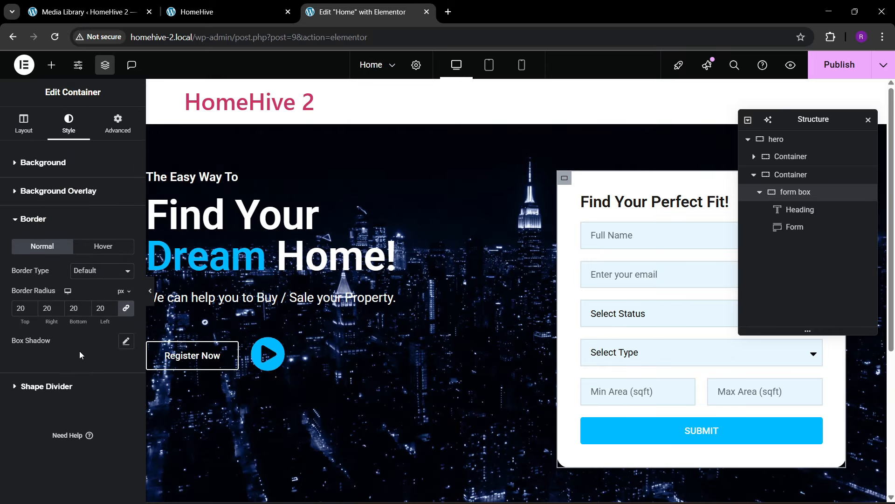
{"action": "left_click", "coordinate": [89, 279]}
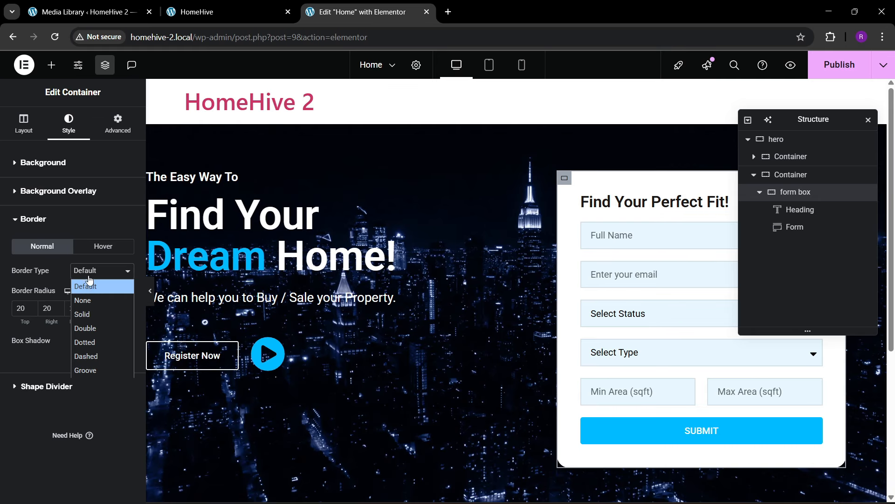
{"action": "left_click", "coordinate": [90, 313]}
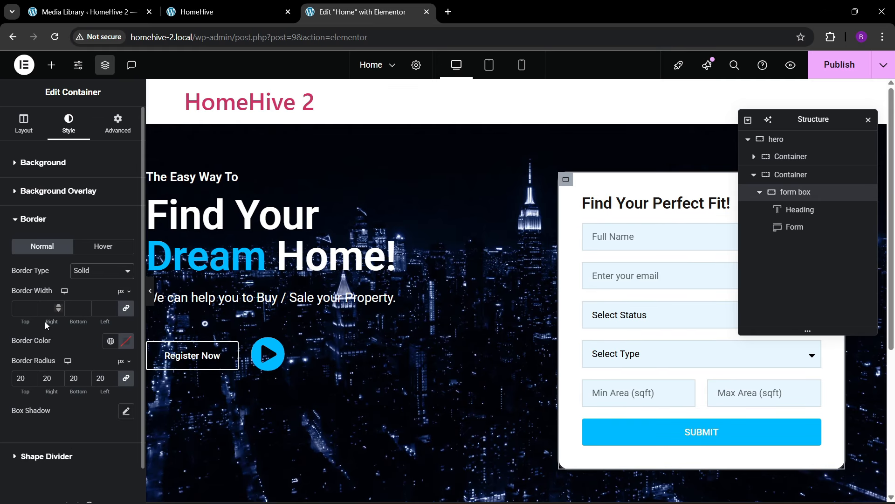
{"action": "left_click", "coordinate": [32, 304]}
{"action": "left_click", "coordinate": [33, 304]}
{"action": "left_click", "coordinate": [32, 305]}
{"action": "left_click", "coordinate": [33, 304]}
{"action": "left_click", "coordinate": [33, 304]}
{"action": "left_click", "coordinate": [32, 304]}
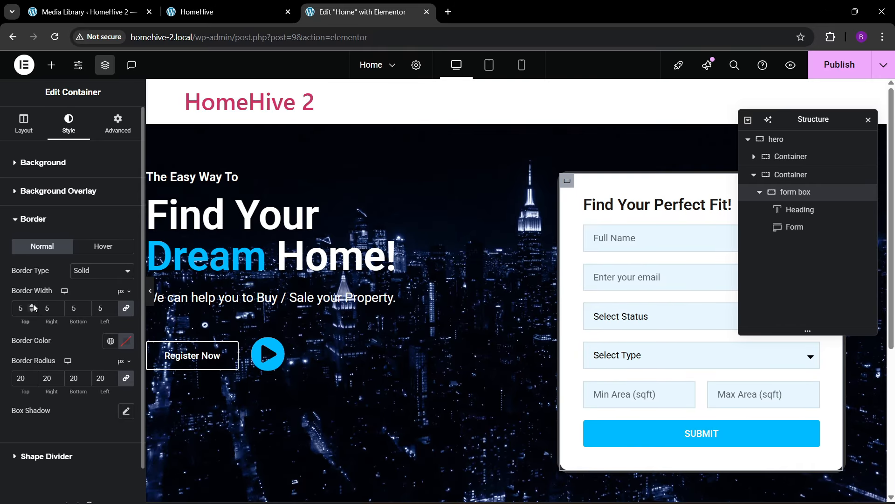
{"action": "left_click", "coordinate": [126, 341]}
{"action": "left_click_drag", "start_coordinate": [126, 278], "coordinate": [73, 231]}
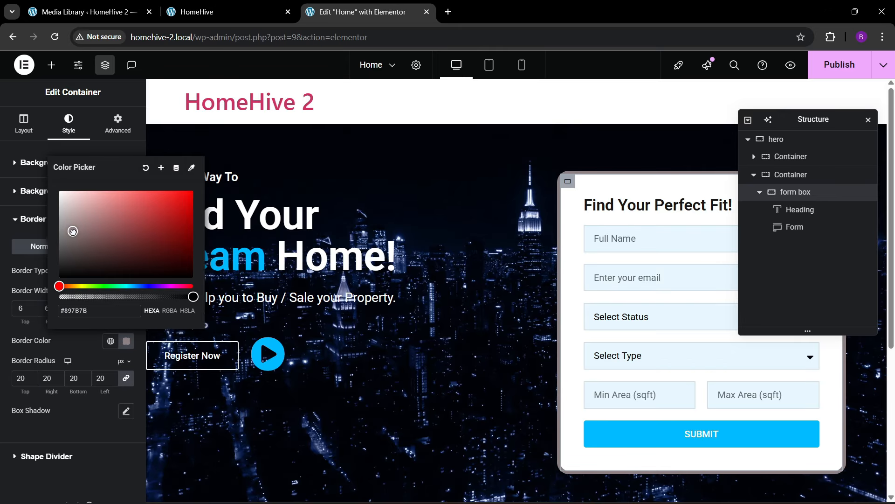
{"action": "left_click", "coordinate": [77, 339]}
- Set the border to 8px, make the #847777 grey semi-transparent, and preview the hero
{"action": "type", "text": "10"}
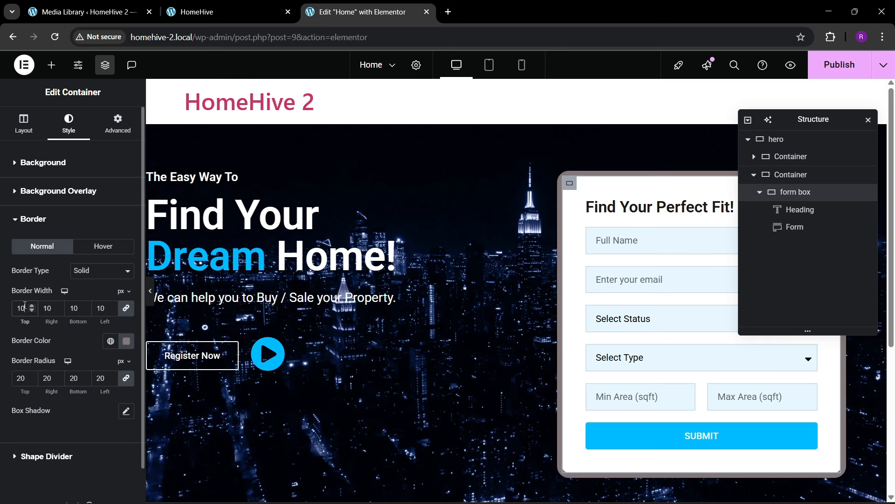
{"action": "key", "text": "Down"}
{"action": "key", "text": "Down"}
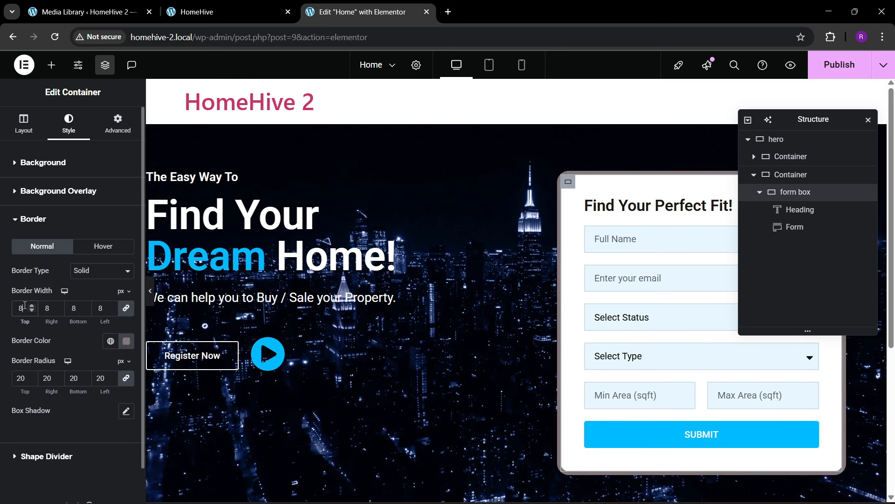
{"action": "left_click", "coordinate": [126, 341]}
{"action": "left_click_drag", "start_coordinate": [193, 298], "coordinate": [173, 319]}
{"action": "left_click", "coordinate": [69, 345]}
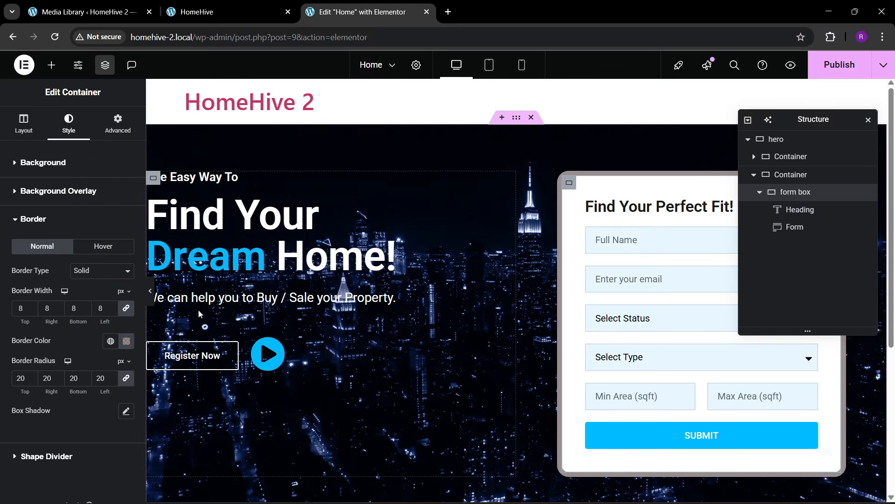
{"action": "key", "text": "ctrl+p"}
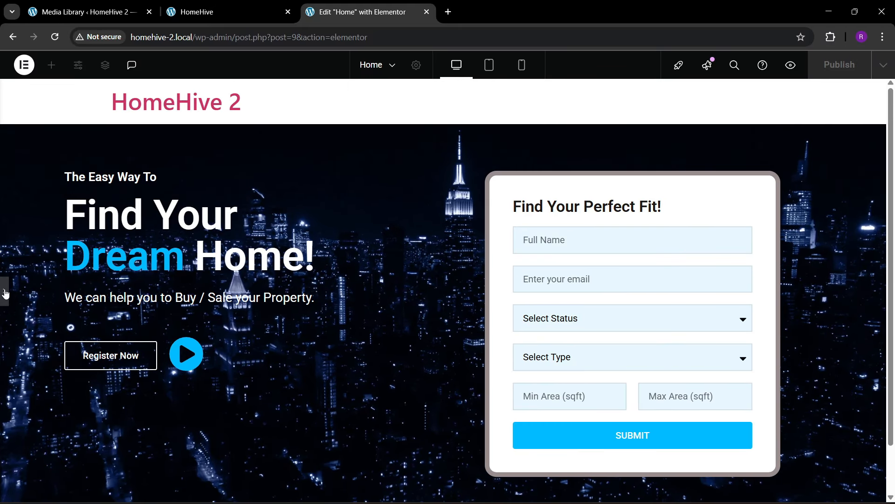
- Centre the left hero column vertically, keep items left-aligned with 40px gaps, and publish
{"action": "left_click", "coordinate": [6, 293]}
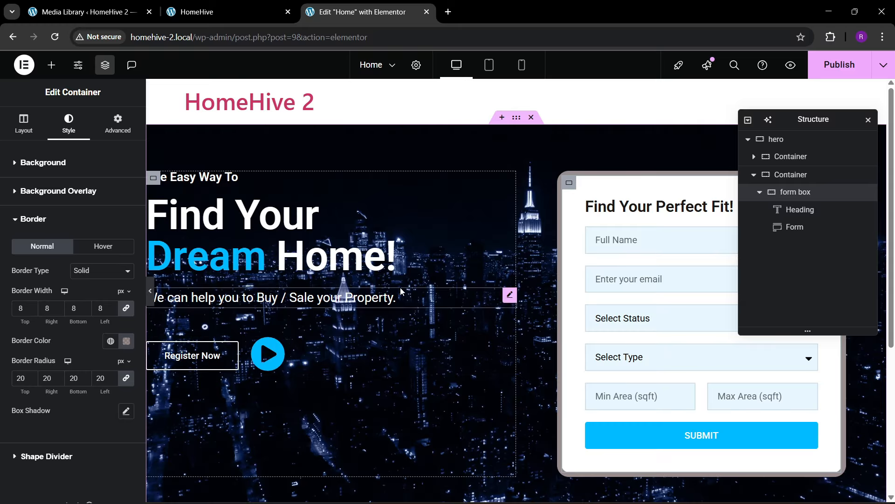
{"action": "left_click", "coordinate": [788, 159]}
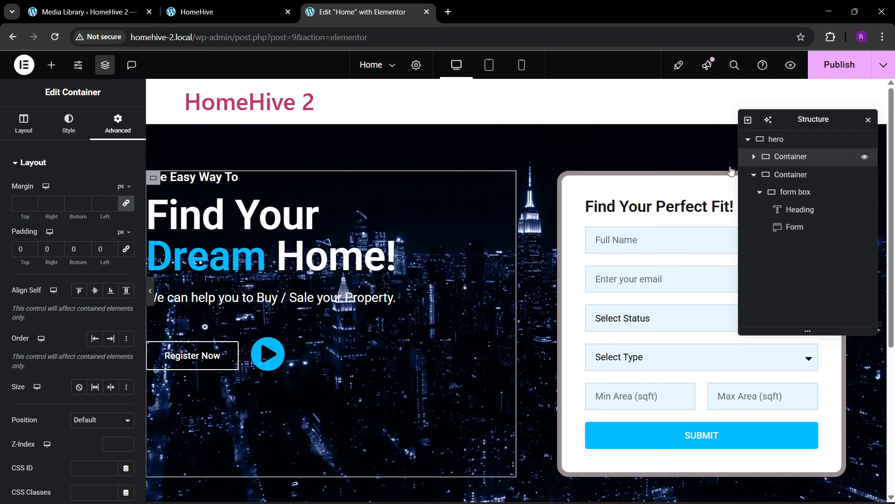
{"action": "left_click", "coordinate": [23, 123]}
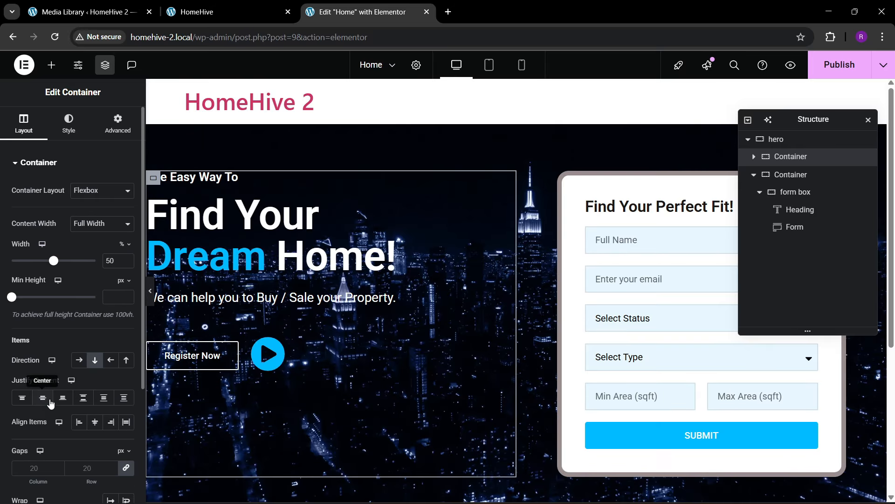
{"action": "left_click", "coordinate": [51, 403]}
{"action": "left_click", "coordinate": [96, 422]}
{"action": "left_click", "coordinate": [79, 422]}
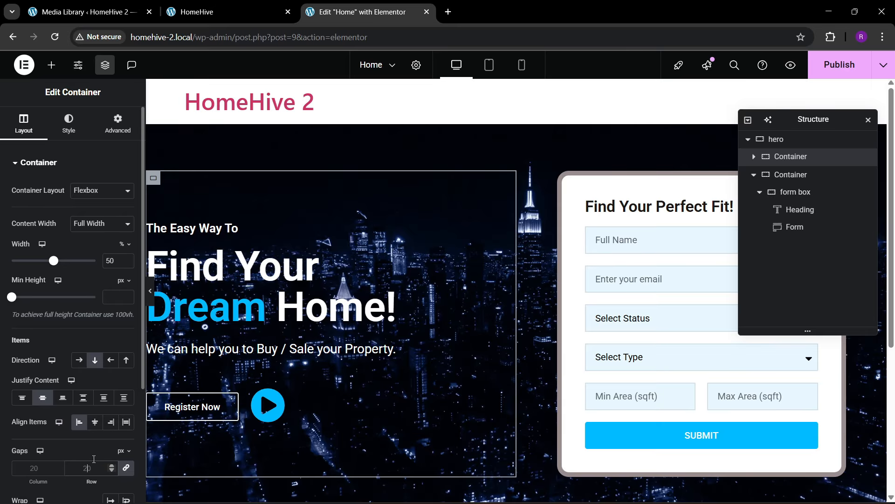
{"action": "type", "text": "40"}
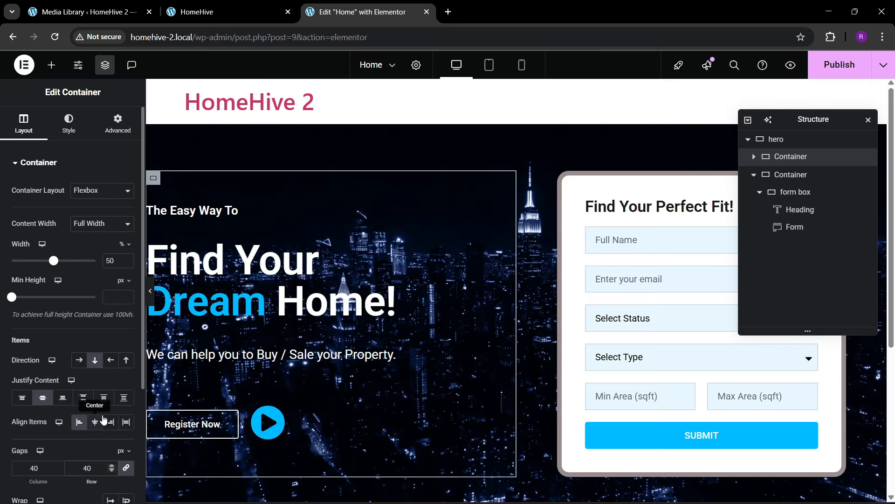
{"action": "scroll", "coordinate": [401, 286], "scroll_direction": "down", "scroll_amount": 1}
{"action": "left_click", "coordinate": [833, 70]}
{"action": "scroll", "coordinate": [453, 201], "scroll_direction": "up", "scroll_amount": 1}
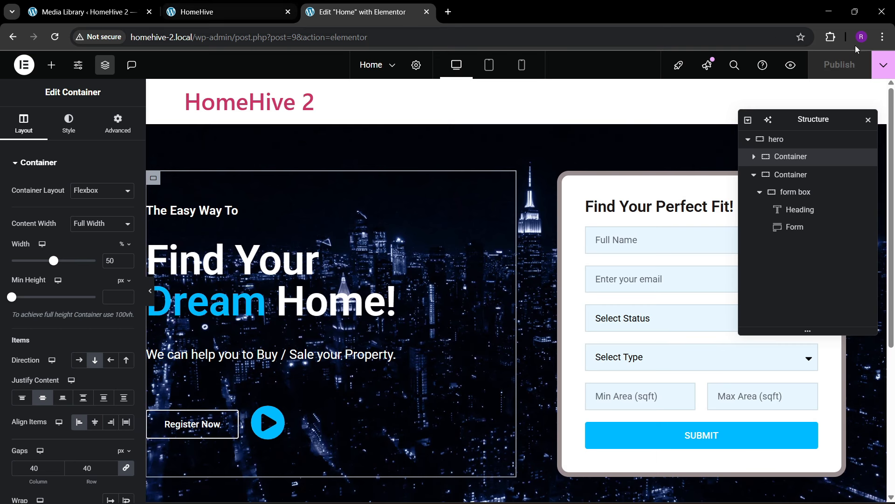
- Open the published HomeHive 2 page in a new tab and compare it with the original HomeHive site
{"action": "left_click", "coordinate": [884, 65]}
{"action": "left_click", "coordinate": [851, 153]}
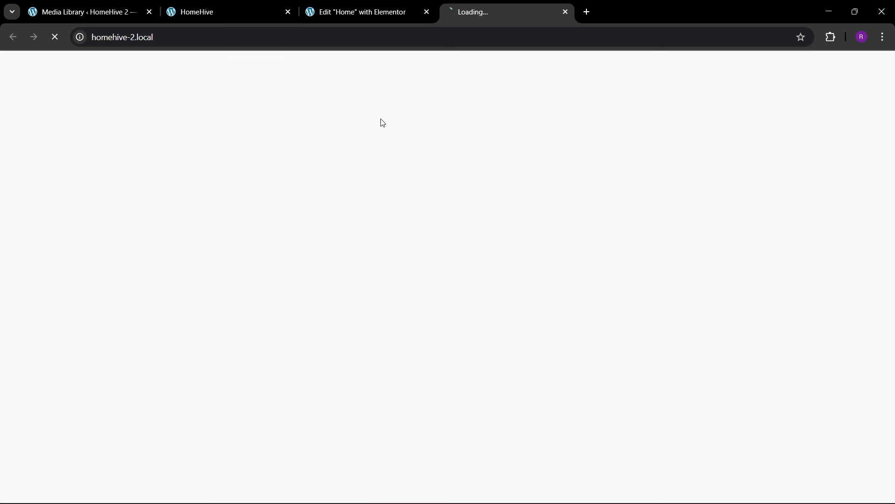
{"action": "scroll", "coordinate": [425, 267], "scroll_direction": "down", "scroll_amount": 1}
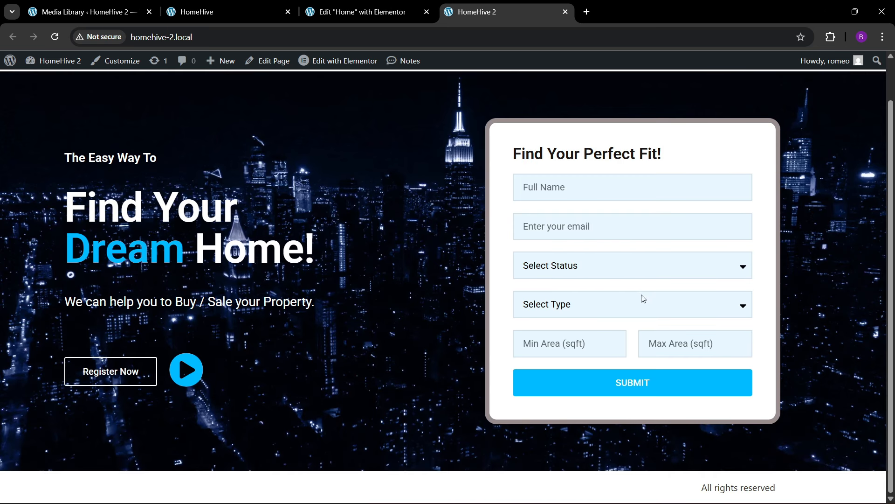
{"action": "left_click", "coordinate": [643, 262]}
{"action": "left_click", "coordinate": [187, 10]}
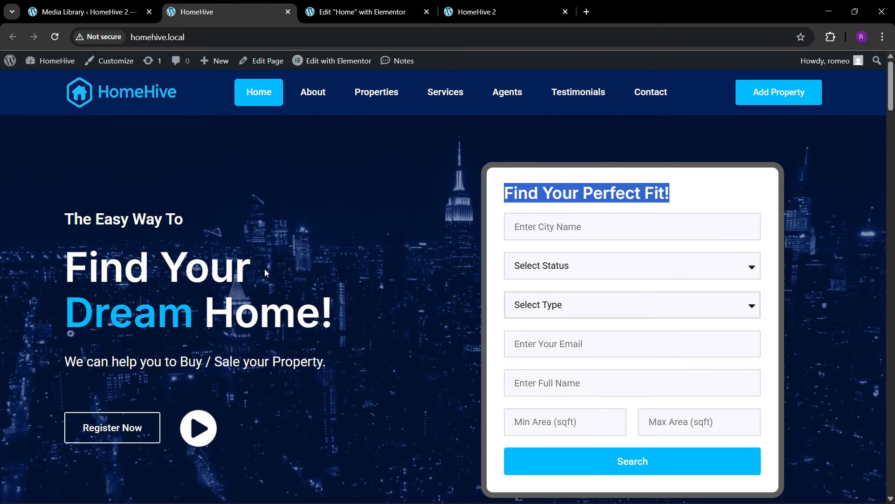
{"action": "scroll", "coordinate": [267, 273], "scroll_direction": "down", "scroll_amount": 3}
{"action": "left_click", "coordinate": [481, 11]}
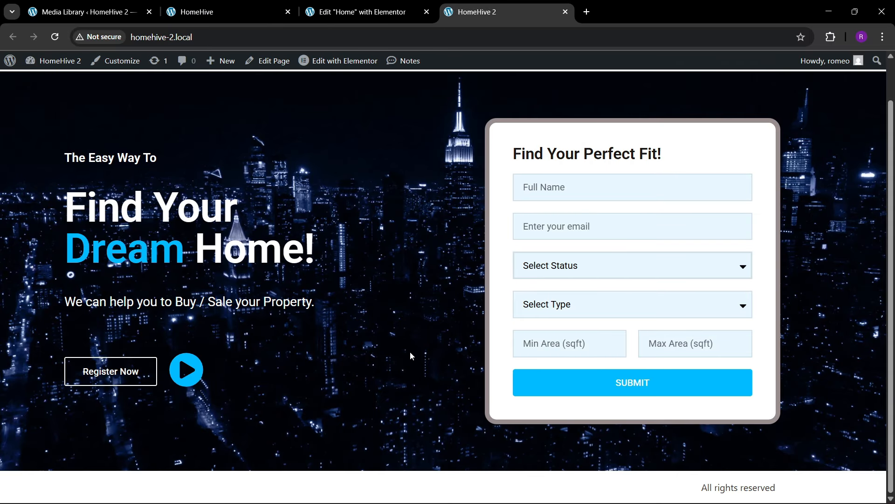
{"action": "left_click", "coordinate": [356, 10]}
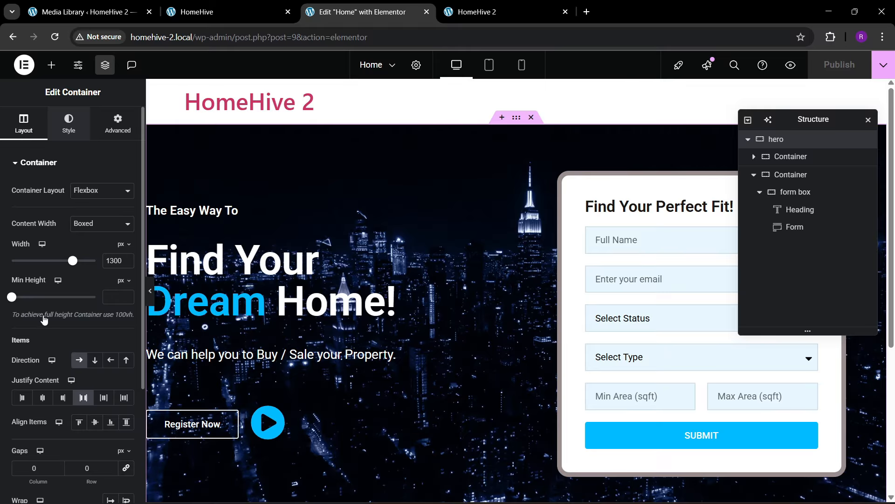
- Add a Classic theme dark blue background overlay at 0.64 opacity to the hero and publish
{"action": "scroll", "coordinate": [48, 322], "scroll_direction": "down", "scroll_amount": 3}
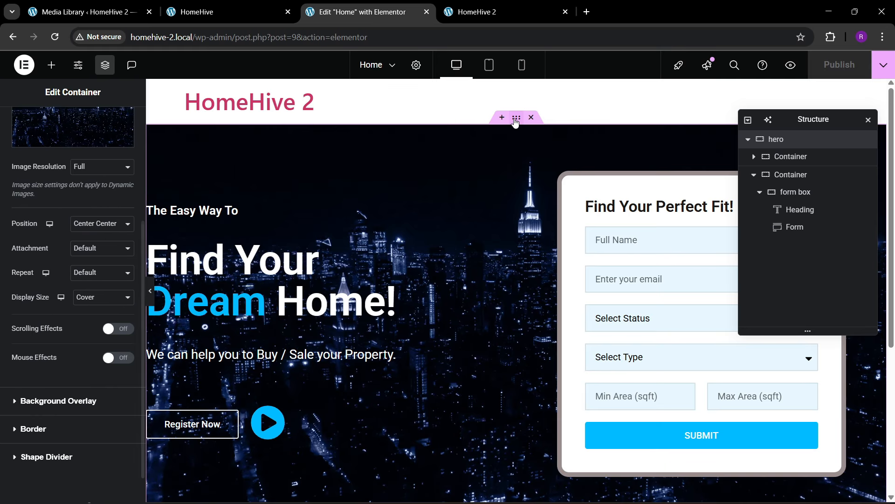
{"action": "left_click", "coordinate": [49, 401]}
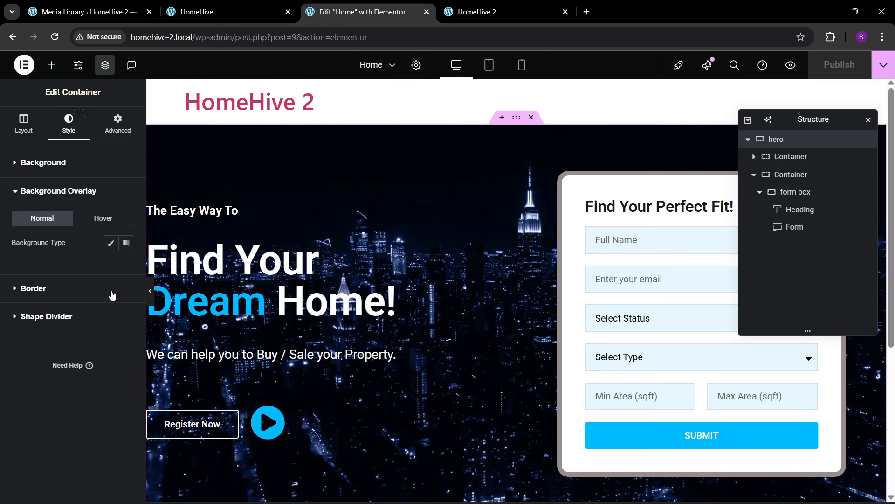
{"action": "left_click", "coordinate": [110, 243]}
{"action": "left_click", "coordinate": [110, 267]}
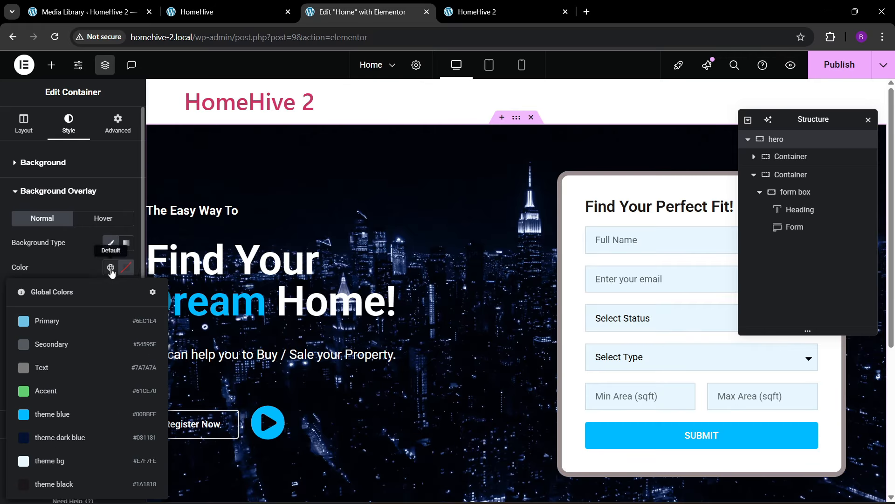
{"action": "left_click", "coordinate": [61, 447]}
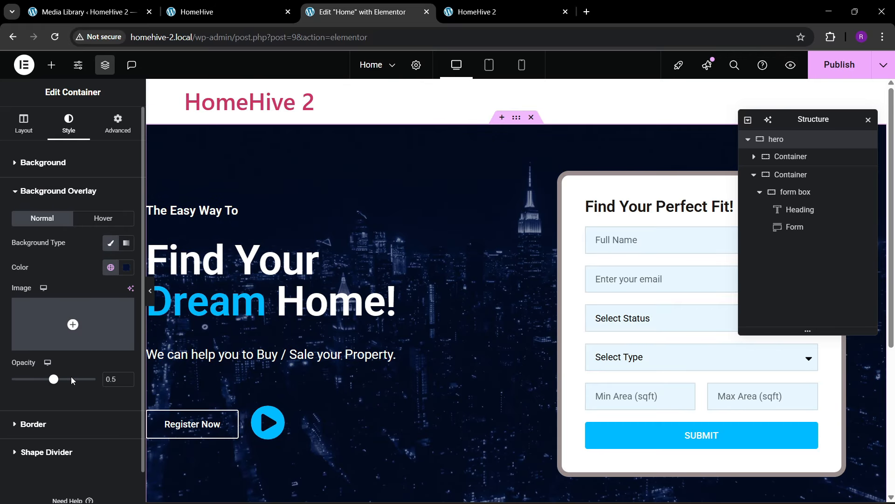
{"action": "mouse_move", "coordinate": [55, 385]}
{"action": "left_mouse_down"}
{"action": "mouse_move", "coordinate": [75, 392]}
{"action": "mouse_move", "coordinate": [65, 397]}
{"action": "left_mouse_up"}
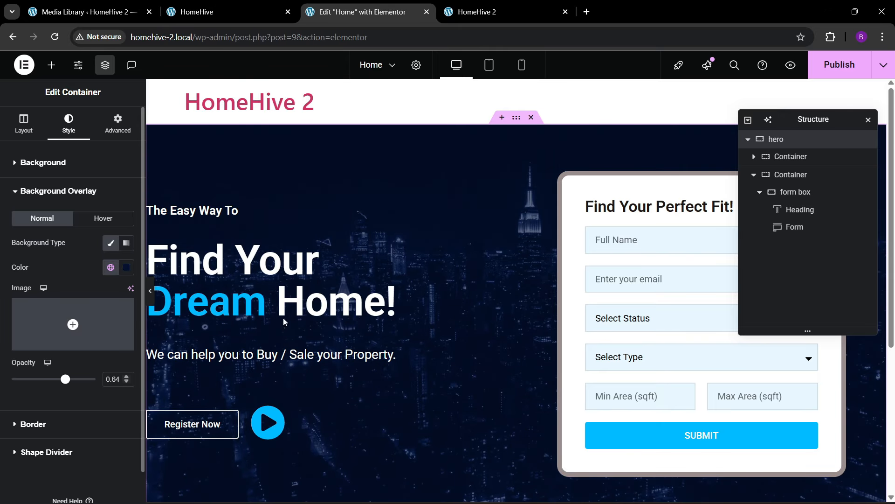
{"action": "key", "text": "ctrl+s"}
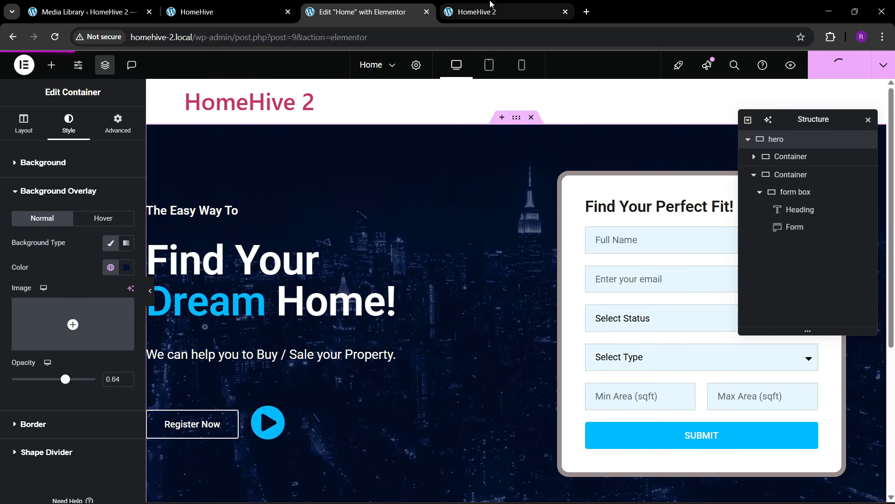
{"action": "left_click", "coordinate": [491, 4]}
- Reload the live HomeHive 2 page, then review the original site's Properties By Category cards
{"action": "left_click", "coordinate": [235, 37]}
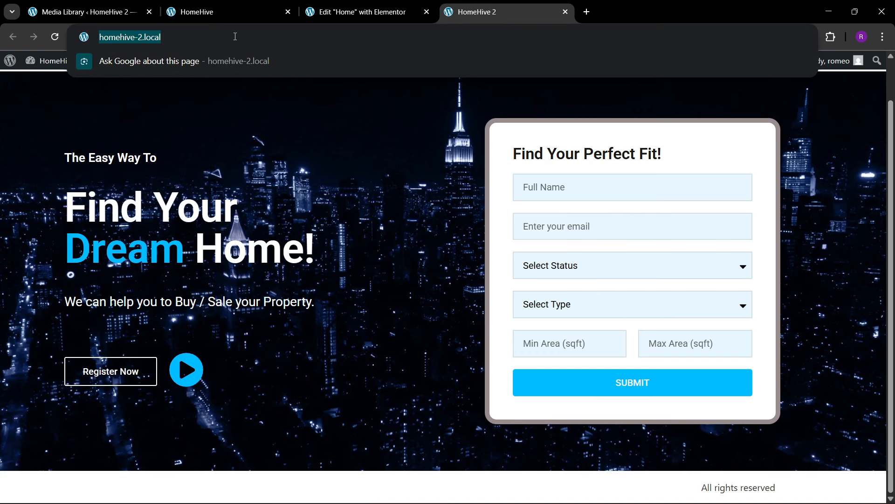
{"action": "key", "text": "Return"}
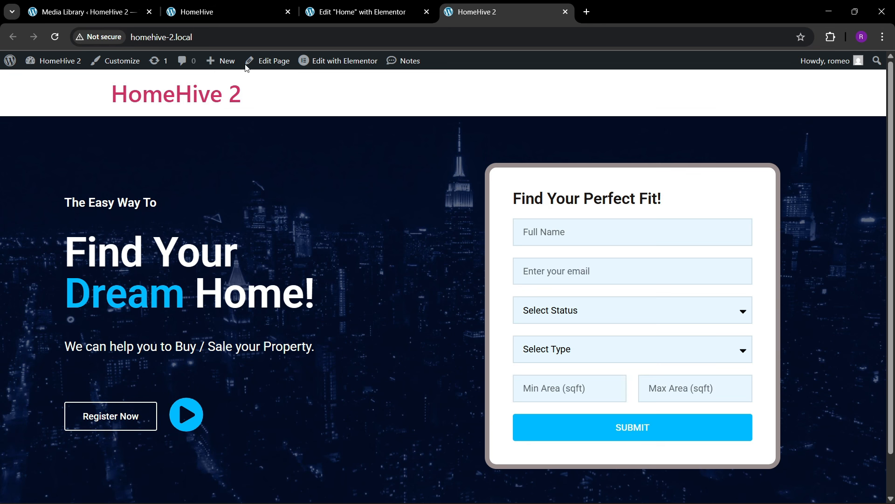
{"action": "left_click", "coordinate": [211, 11]}
{"action": "scroll", "coordinate": [356, 393], "scroll_direction": "down", "scroll_amount": 4}
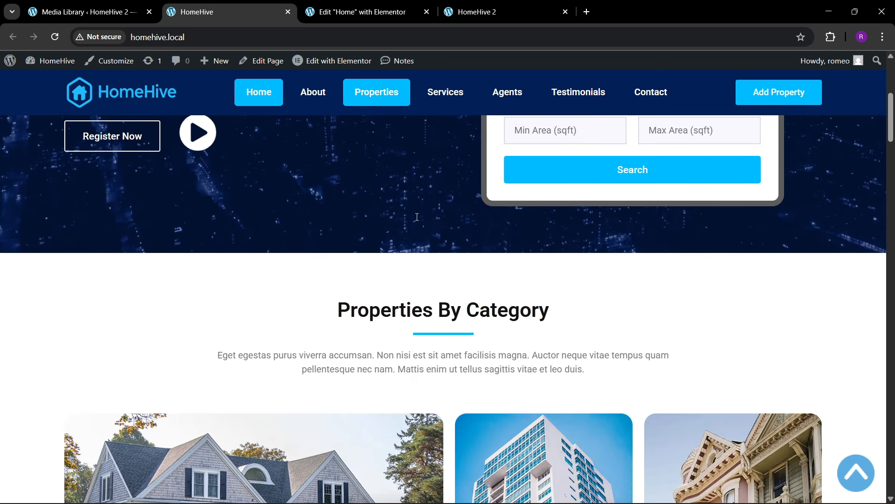
{"action": "scroll", "coordinate": [356, 294], "scroll_direction": "down", "scroll_amount": 3}
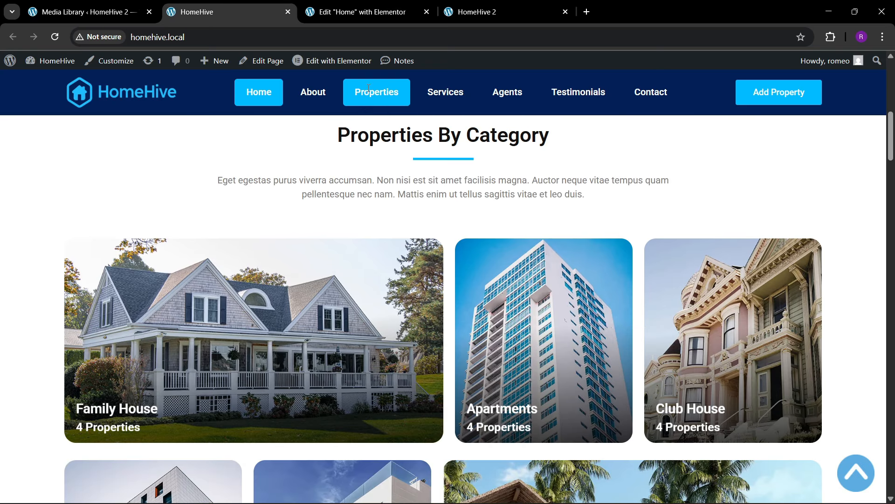
{"action": "left_click", "coordinate": [365, 6]}
{"action": "double_click", "coordinate": [786, 244]}
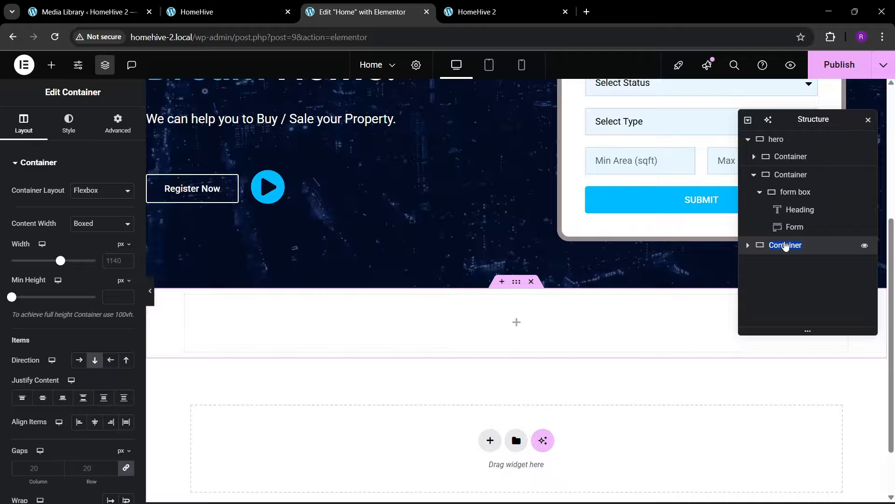
- Rename the new container 'category', set its width to 1300 px and padding to 80 px top and bottom
{"action": "type", "text": "cqt"}
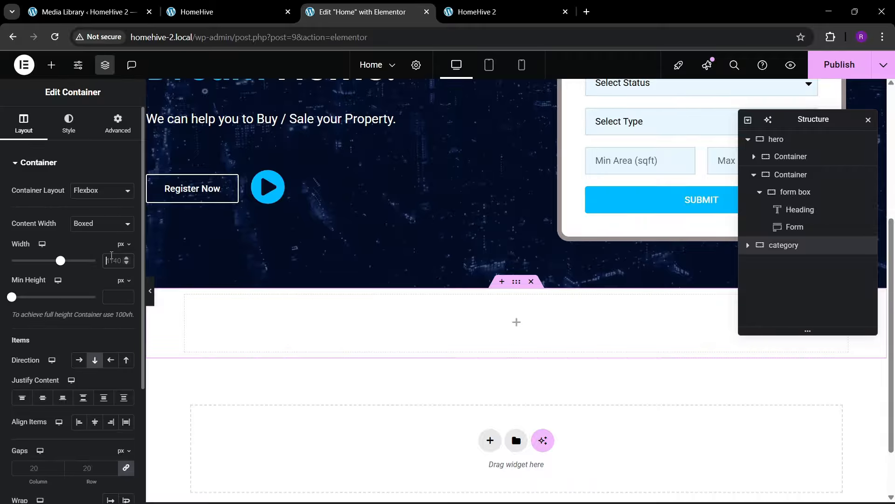
{"action": "left_click", "coordinate": [107, 263]}
{"action": "type", "text": "1300"}
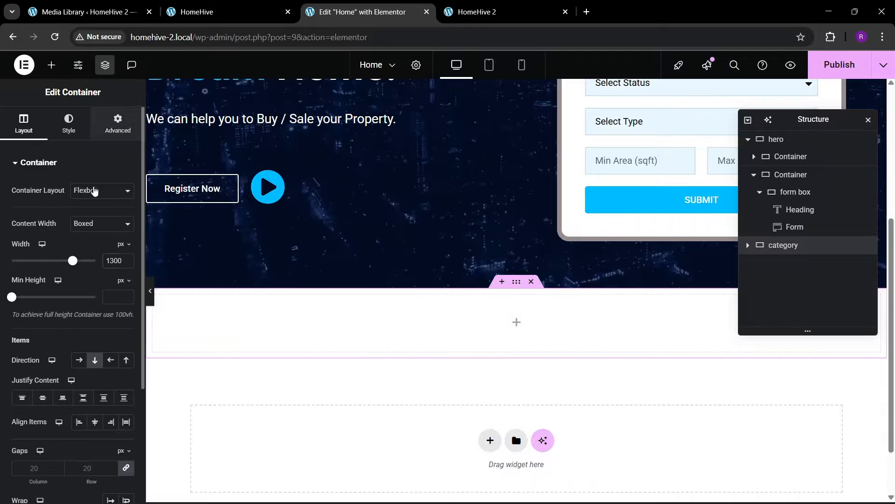
{"action": "left_click", "coordinate": [118, 124]}
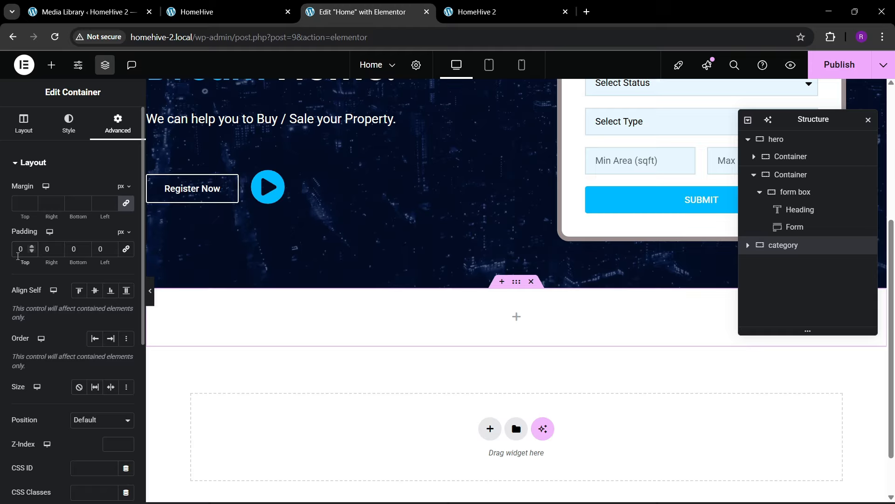
{"action": "type", "text": "8"}
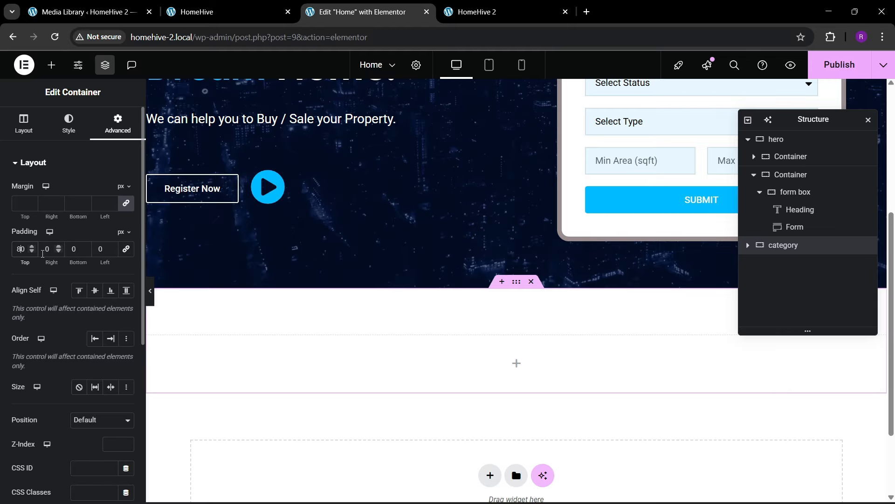
{"action": "left_click", "coordinate": [75, 250]}
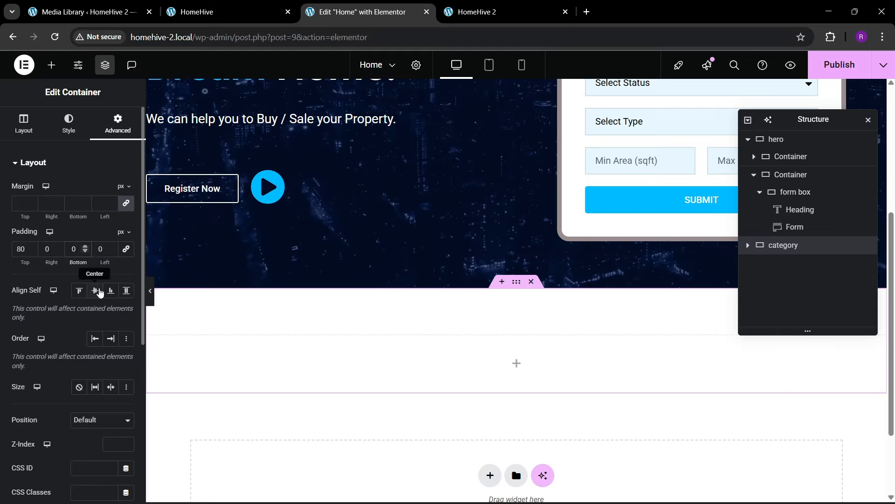
{"action": "type", "text": "8"}
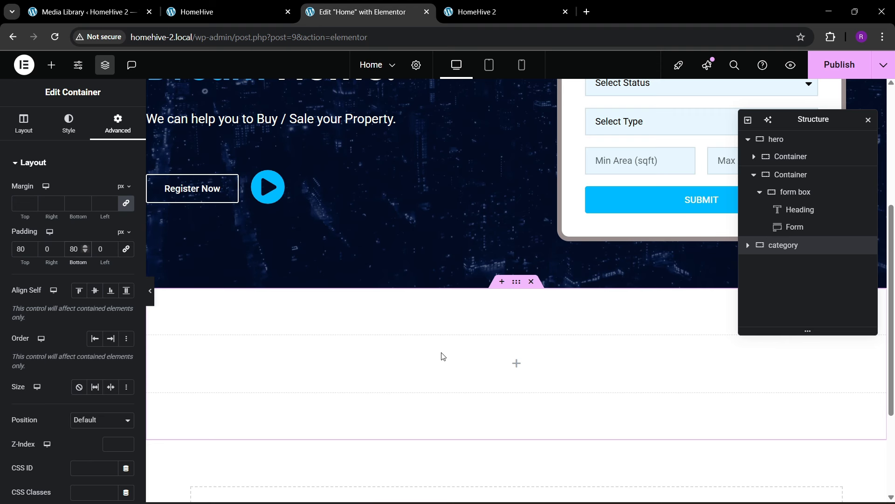
{"action": "scroll", "coordinate": [441, 357], "scroll_direction": "up", "scroll_amount": 2}
{"action": "scroll", "coordinate": [441, 357], "scroll_direction": "down", "scroll_amount": 3}
{"action": "left_click", "coordinate": [52, 64]}
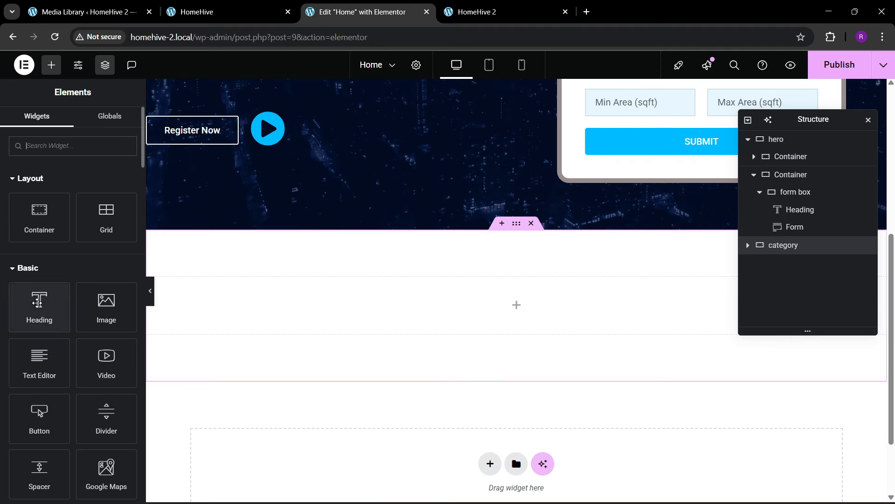
- Add a Heading widget to the category container and start retitling it 'Properties'
{"action": "left_click_drag", "start_coordinate": [37, 303], "coordinate": [444, 324]}
{"action": "left_click", "coordinate": [170, 5]}
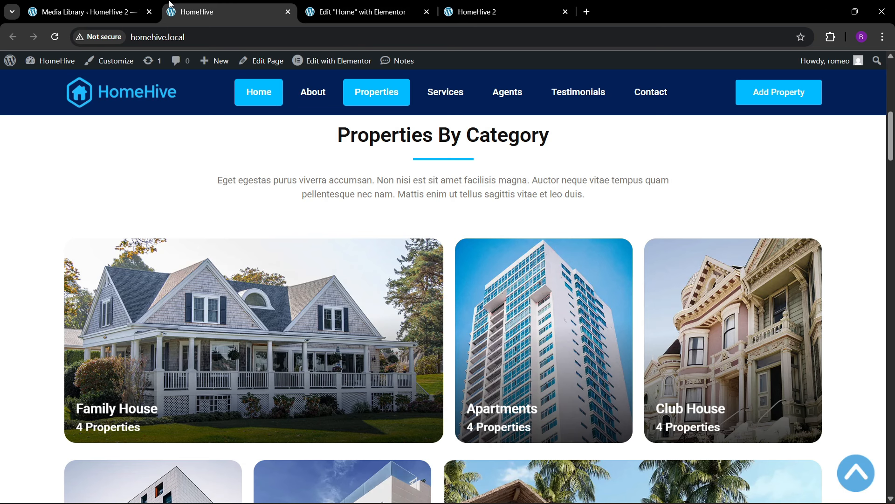
{"action": "left_click", "coordinate": [346, 5]}
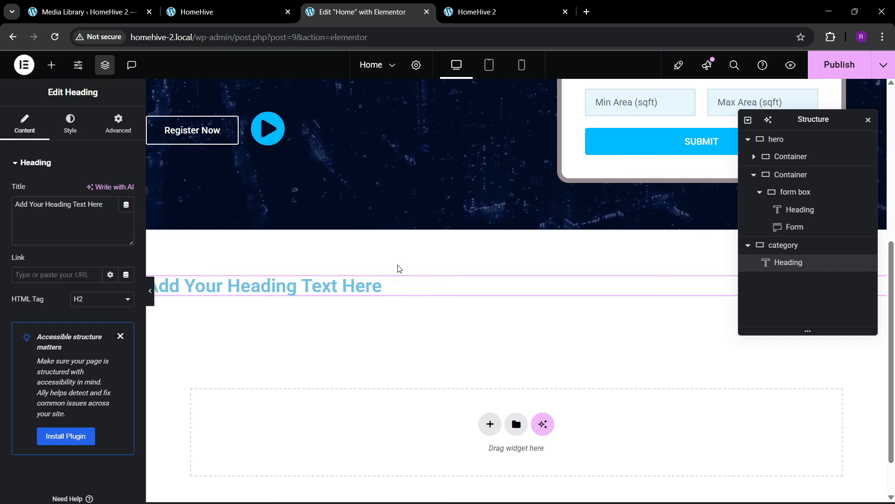
{"action": "left_click", "coordinate": [112, 218]}
{"action": "key", "text": "ctrl+a"}
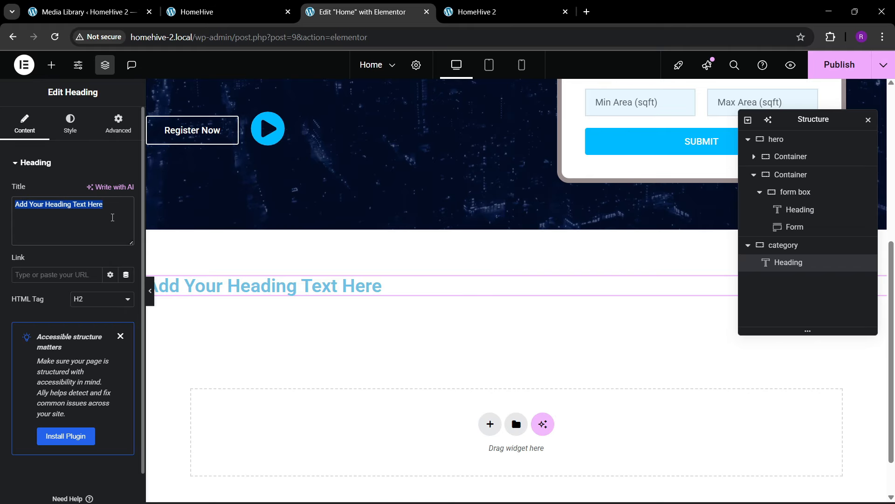
{"action": "key", "text": "BackSpace"}
{"action": "type", "text": "Proper"}
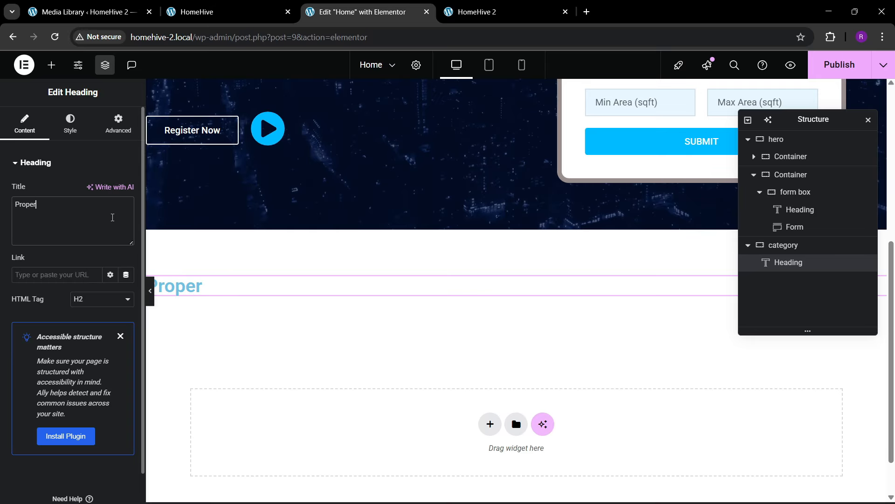
{"action": "type", "text": "ties by"}
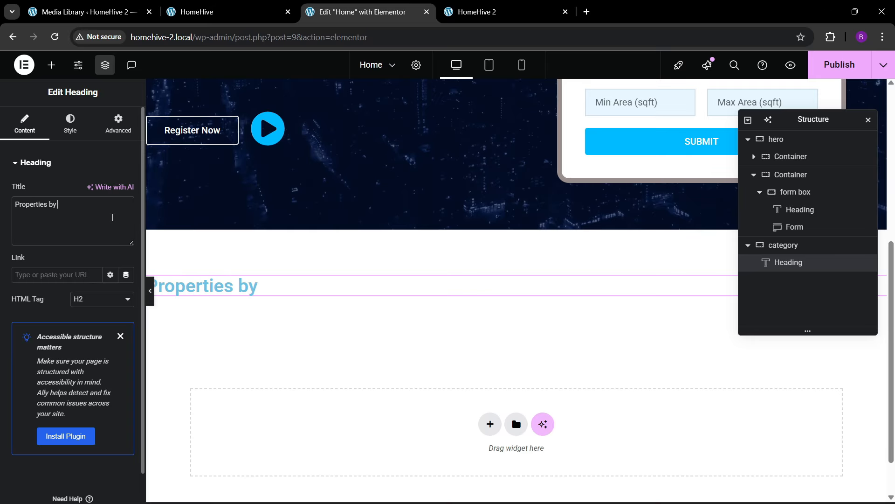
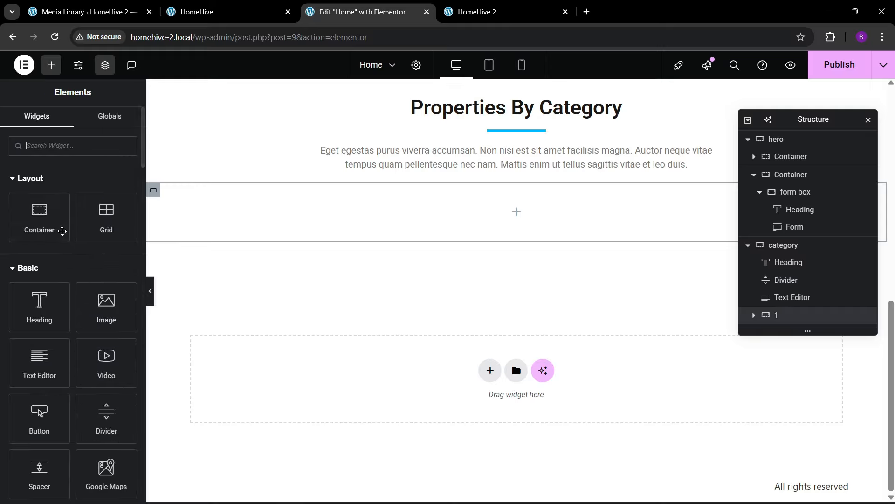
- Drop a new inner container, 1-1, into empty container 1 of the category section
{"action": "left_click_drag", "start_coordinate": [36, 215], "coordinate": [401, 294]}
{"action": "scroll", "coordinate": [804, 278], "scroll_direction": "down", "scroll_amount": 1}
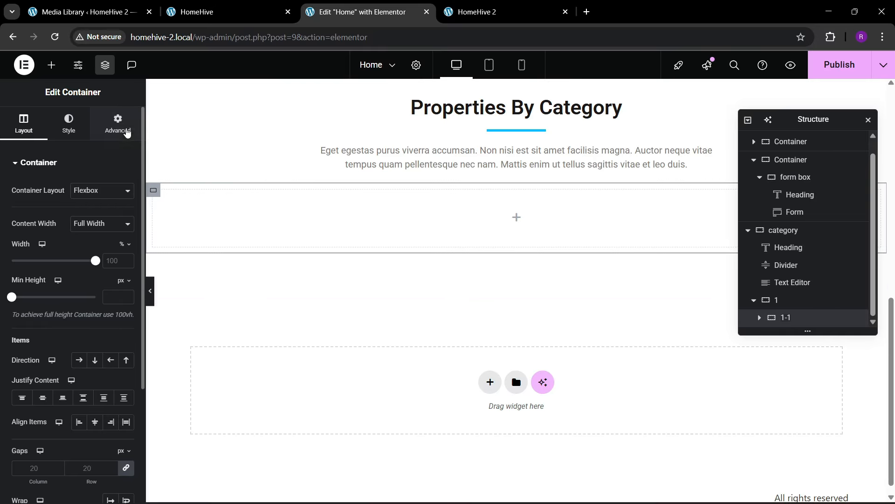
{"action": "left_click", "coordinate": [117, 124]}
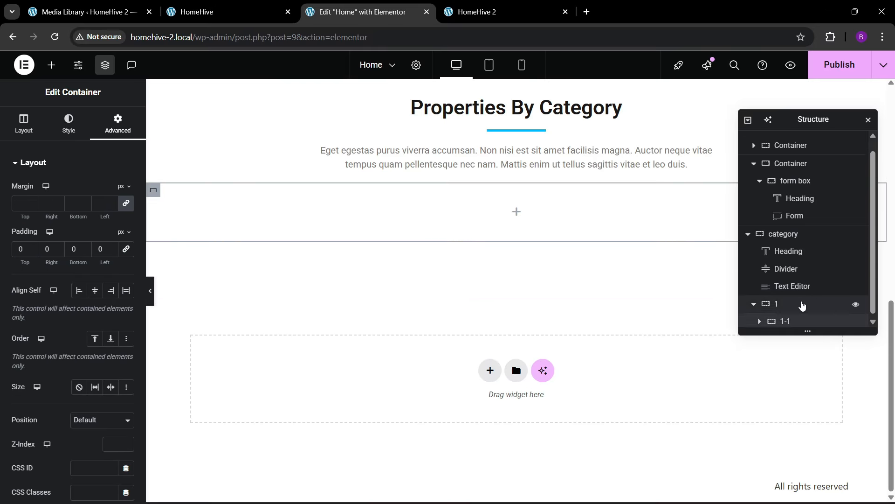
- Duplicate 1-1 and lay both inner containers in a row, spaced apart and vertically centred
{"action": "right_click", "coordinate": [799, 318]}
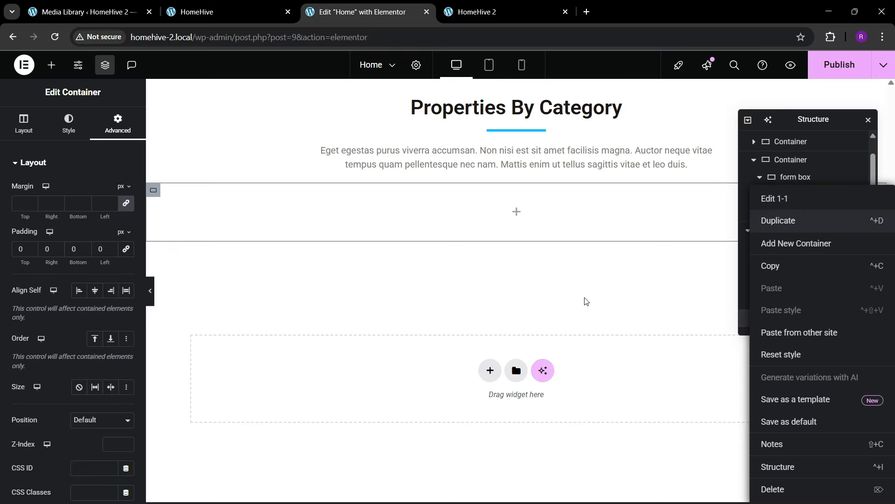
{"action": "key", "text": "ctrl+d"}
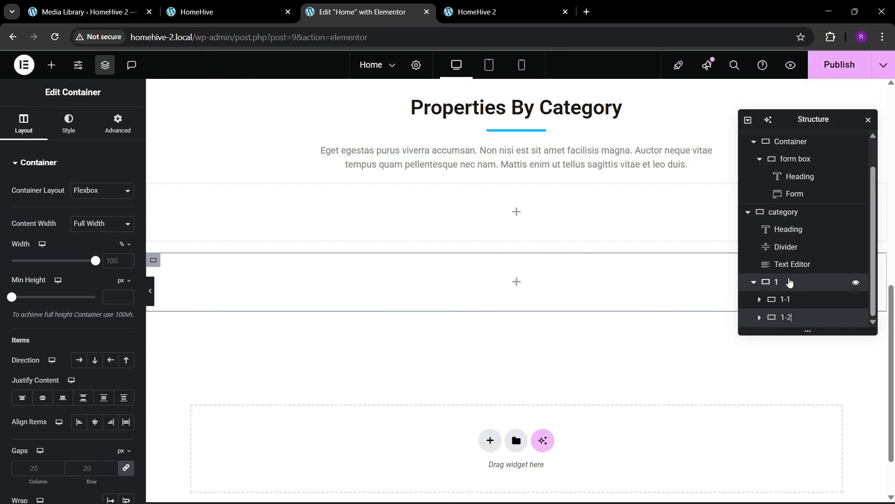
{"action": "left_click", "coordinate": [784, 282]}
{"action": "left_click", "coordinate": [19, 136]}
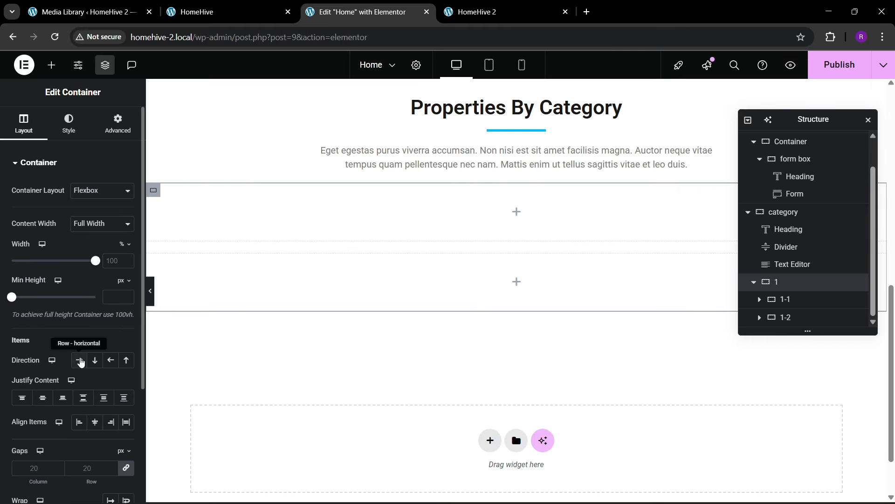
{"action": "left_click", "coordinate": [79, 360]}
{"action": "left_click", "coordinate": [83, 397]}
{"action": "left_click", "coordinate": [93, 421]}
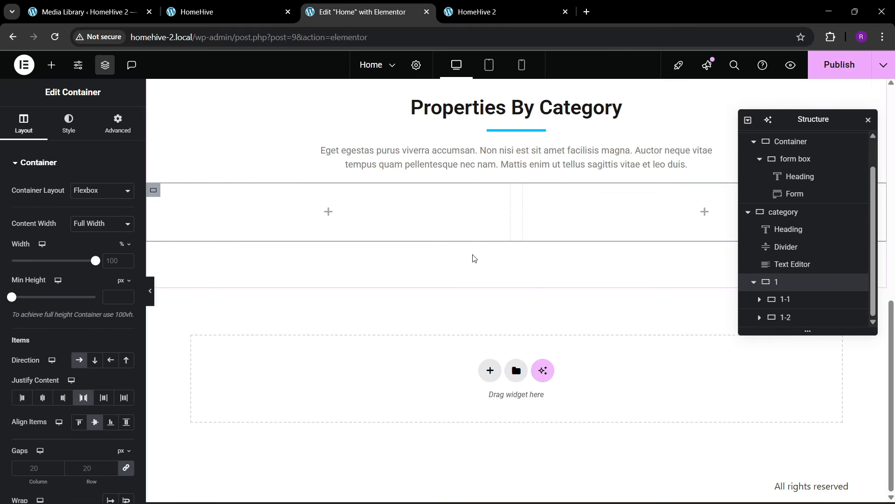
- Compare against the live HomeHive homepage, then reselect inner container 1-1
{"action": "left_click", "coordinate": [230, 9]}
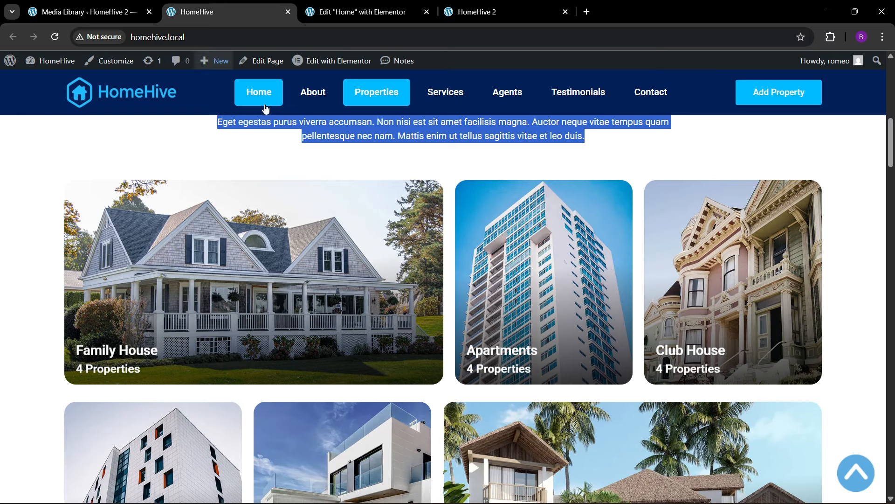
{"action": "key", "text": "ctrl+Tab"}
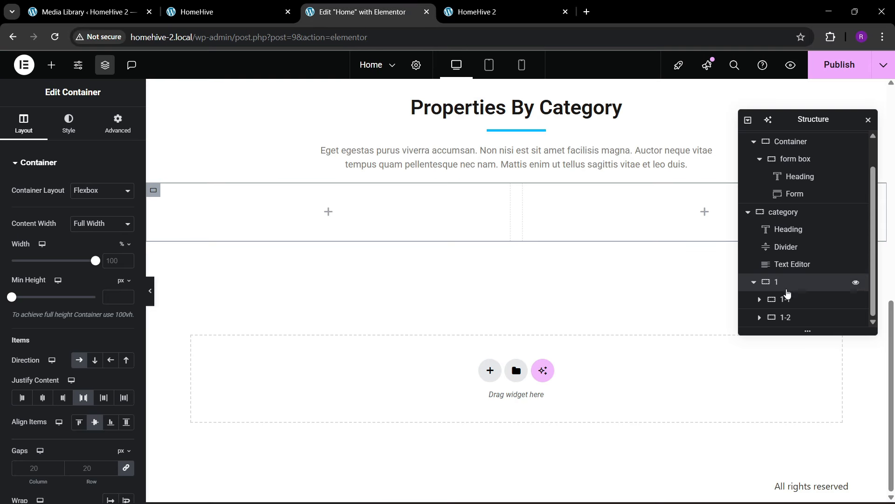
{"action": "left_click", "coordinate": [786, 299]}
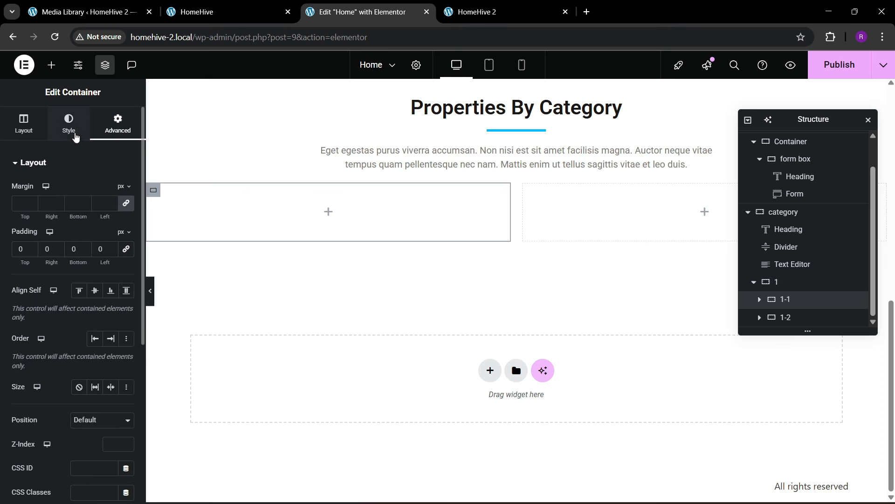
- Give 1-1 a classic family house photo background, positioned center center with cover size
{"action": "left_click", "coordinate": [70, 134]}
{"action": "left_click", "coordinate": [80, 214]}
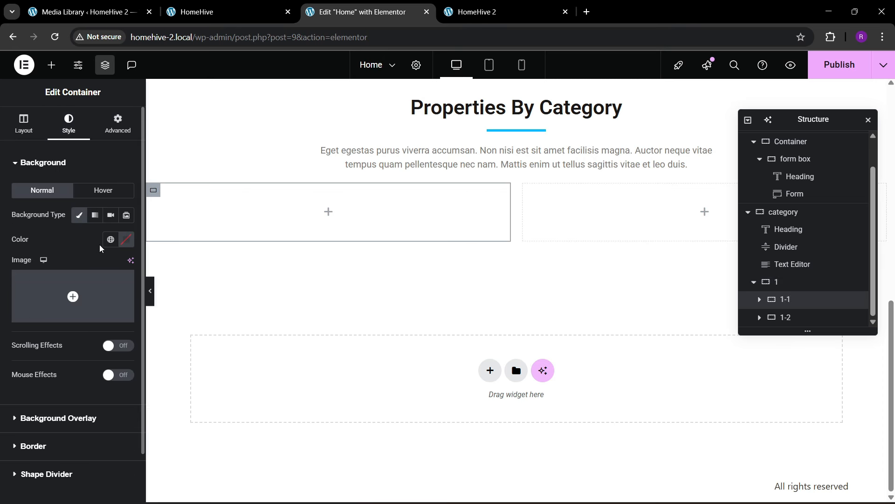
{"action": "left_click", "coordinate": [89, 280]}
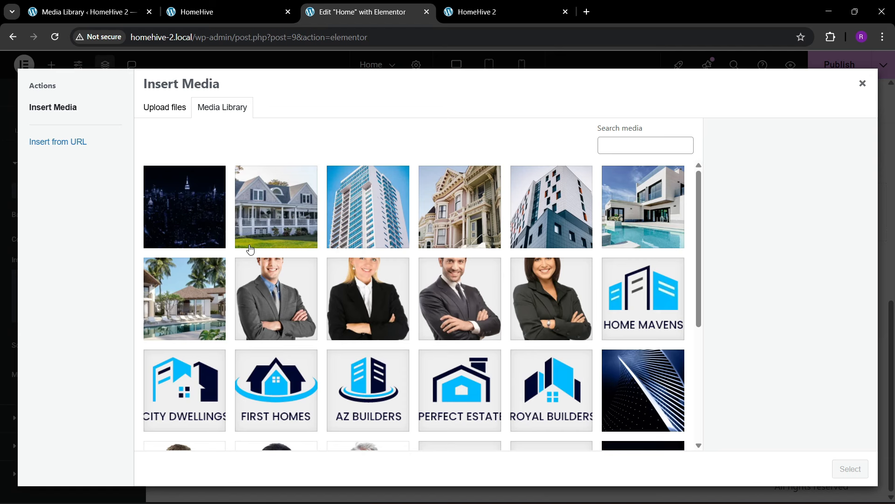
{"action": "left_click", "coordinate": [275, 243]}
{"action": "left_click", "coordinate": [839, 464]}
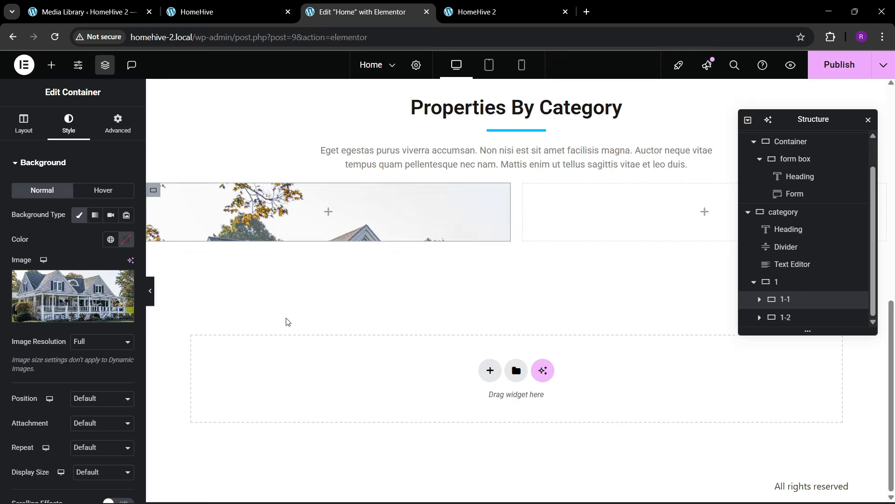
{"action": "left_click", "coordinate": [89, 396]}
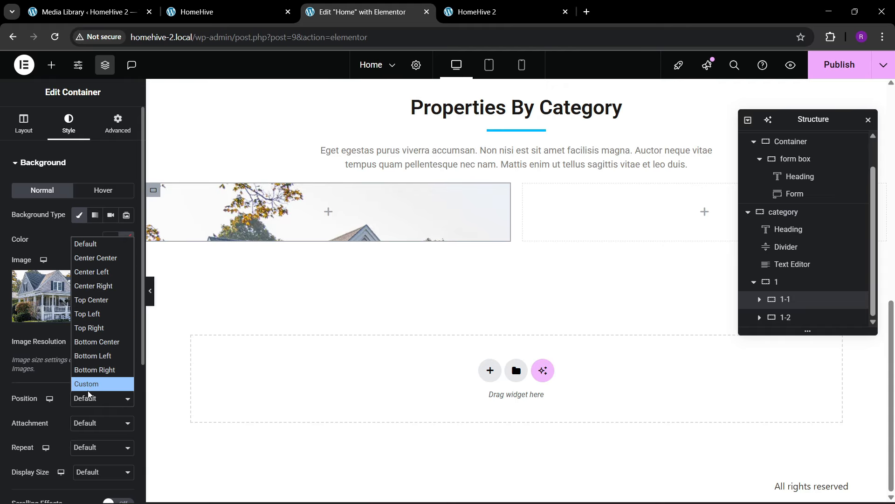
{"action": "left_click", "coordinate": [93, 272]}
{"action": "left_click", "coordinate": [91, 398]}
{"action": "left_click", "coordinate": [88, 256]}
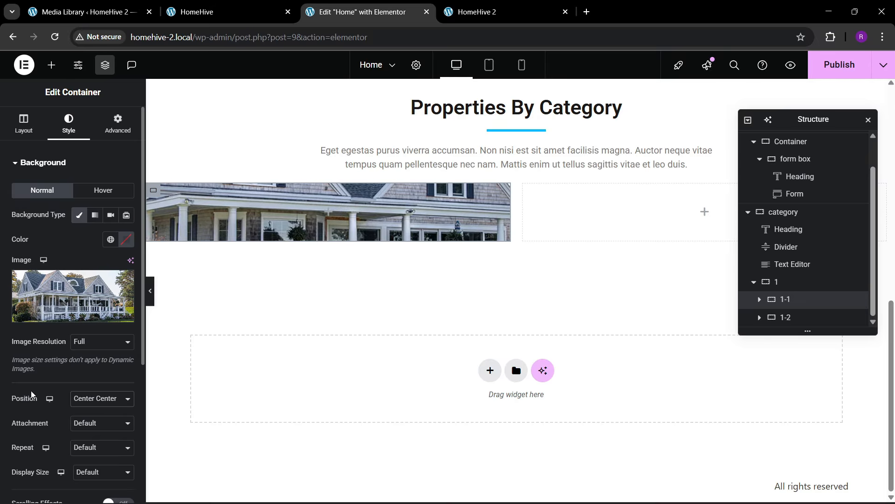
{"action": "scroll", "coordinate": [89, 410], "scroll_direction": "down", "scroll_amount": 1}
{"action": "left_click", "coordinate": [87, 414]}
{"action": "left_click", "coordinate": [85, 456]}
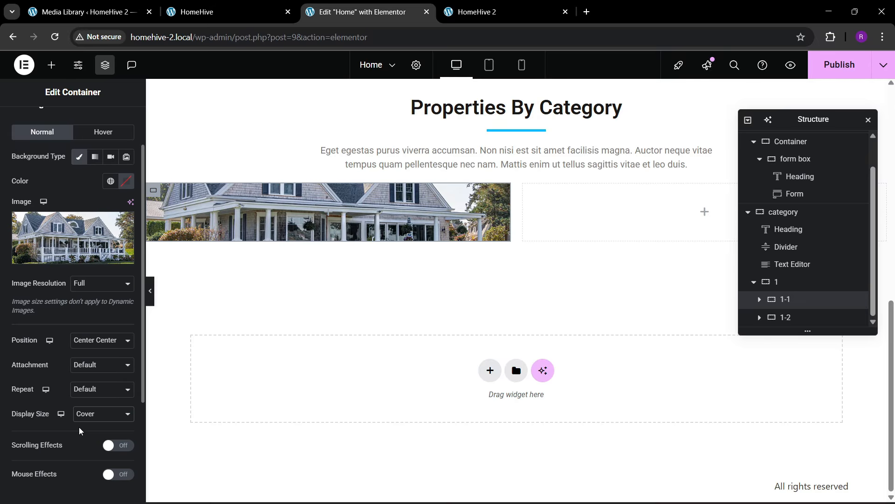
{"action": "scroll", "coordinate": [61, 415], "scroll_direction": "down", "scroll_amount": 2}
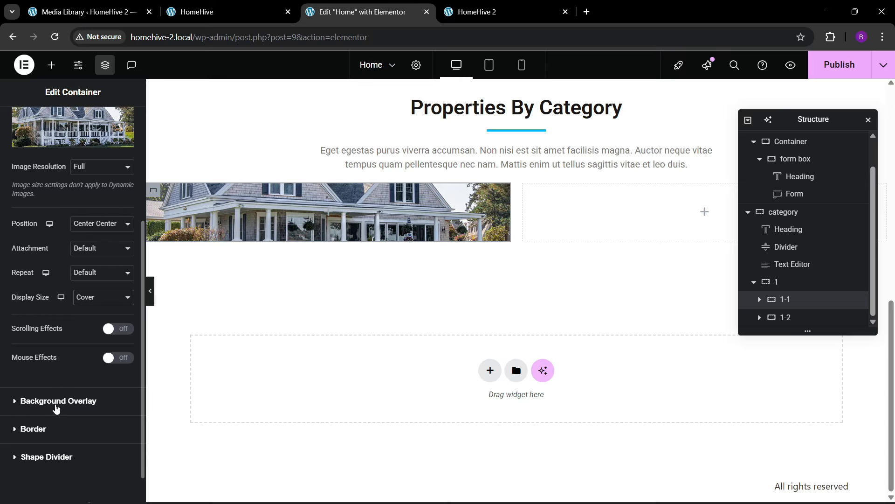
{"action": "scroll", "coordinate": [58, 405], "scroll_direction": "up", "scroll_amount": 3}
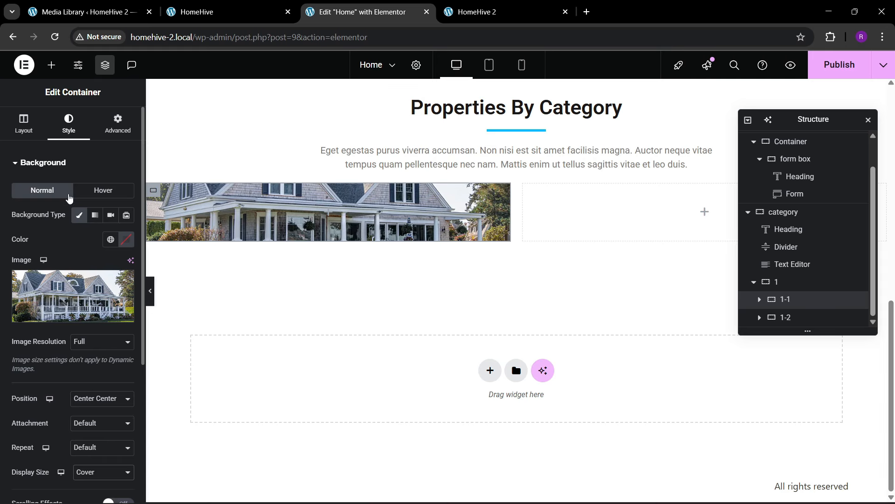
{"action": "scroll", "coordinate": [61, 261], "scroll_direction": "down", "scroll_amount": 4}
- Round the card's corners and set its minimum height to 350, checking the live card
{"action": "left_click", "coordinate": [57, 391]}
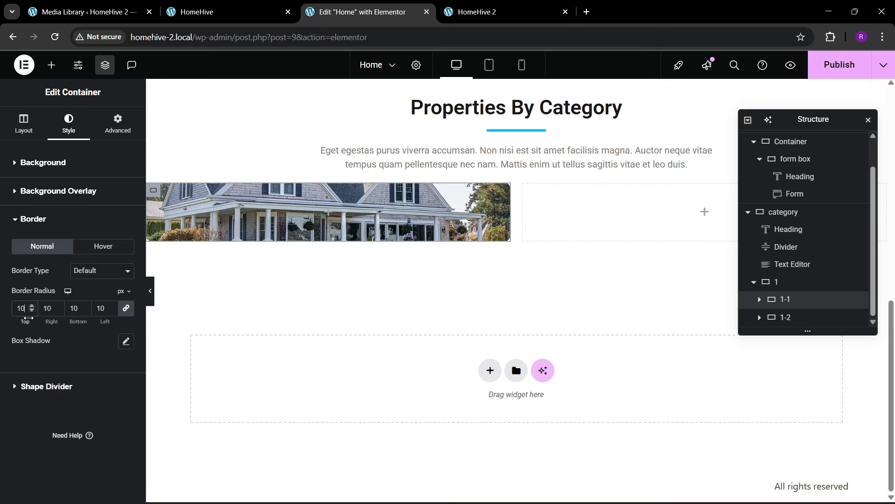
{"action": "left_click", "coordinate": [189, 7]}
{"action": "left_click", "coordinate": [312, 4]}
{"action": "left_click", "coordinate": [23, 123]}
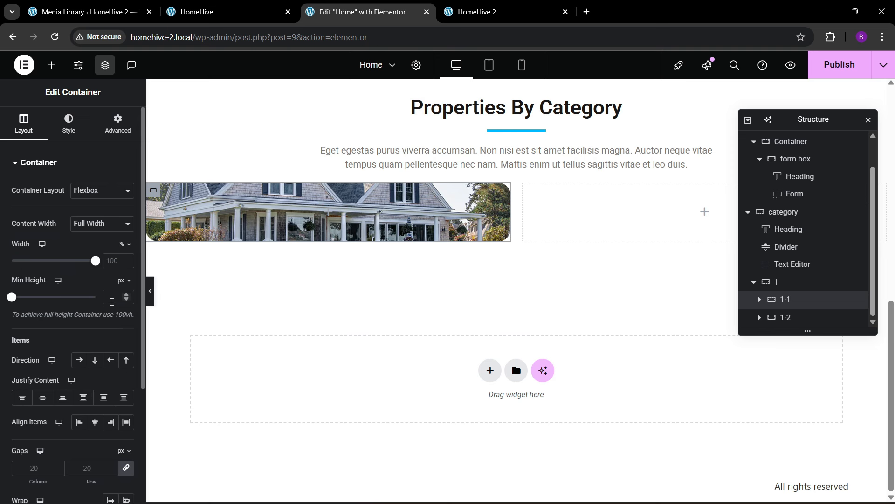
{"action": "left_click", "coordinate": [111, 297]}
{"action": "type", "text": "350"}
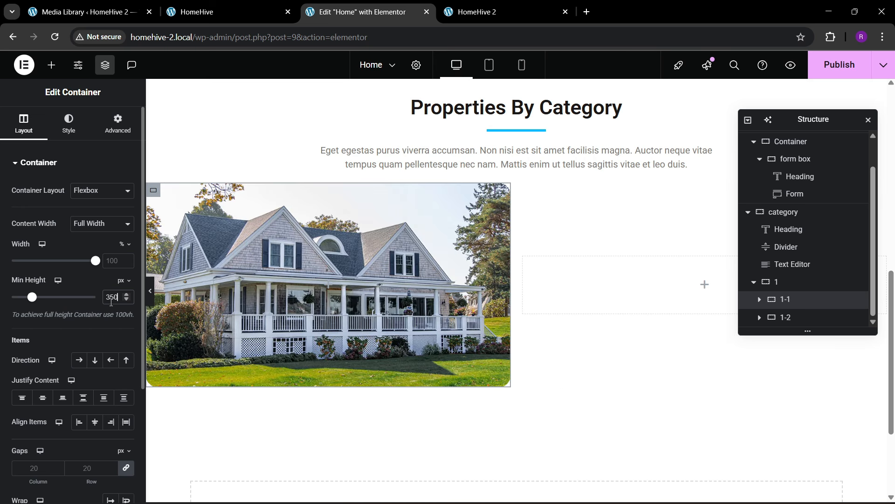
{"action": "left_click", "coordinate": [291, 4]}
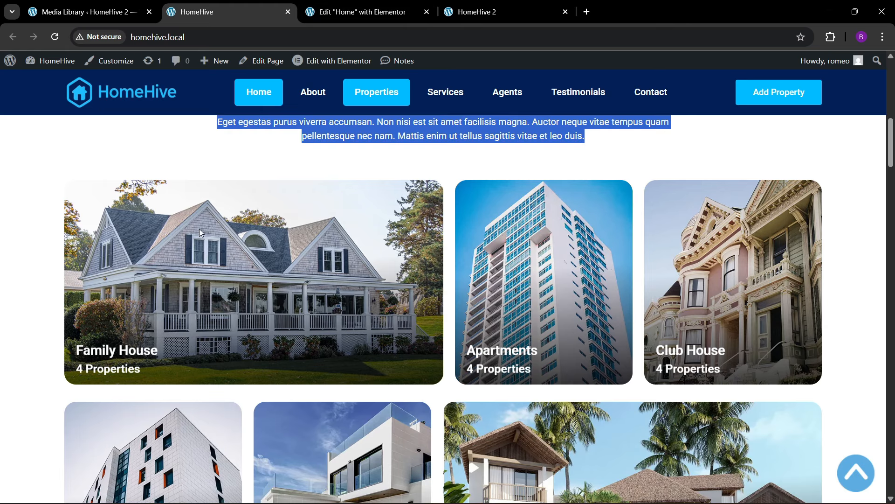
{"action": "left_click", "coordinate": [369, 5]}
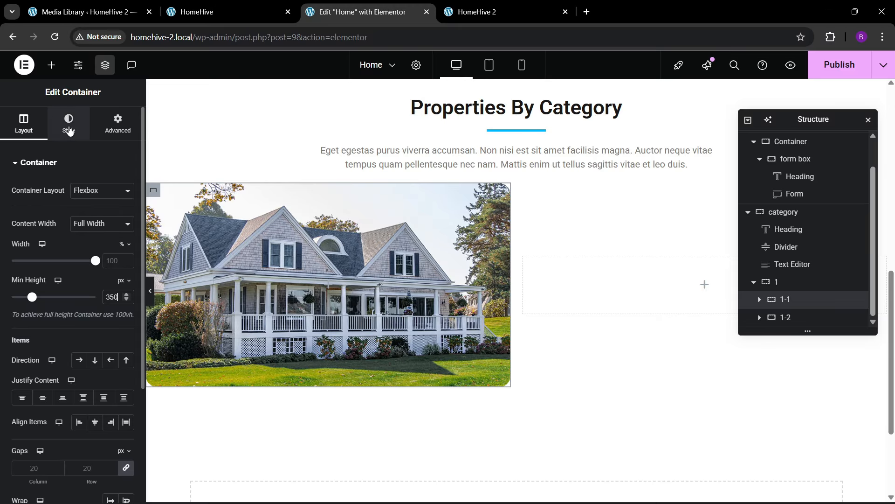
- Make the background overlay a gradient from fully transparent white to black
{"action": "left_click", "coordinate": [68, 123]}
{"action": "scroll", "coordinate": [67, 326], "scroll_direction": "down", "scroll_amount": 3}
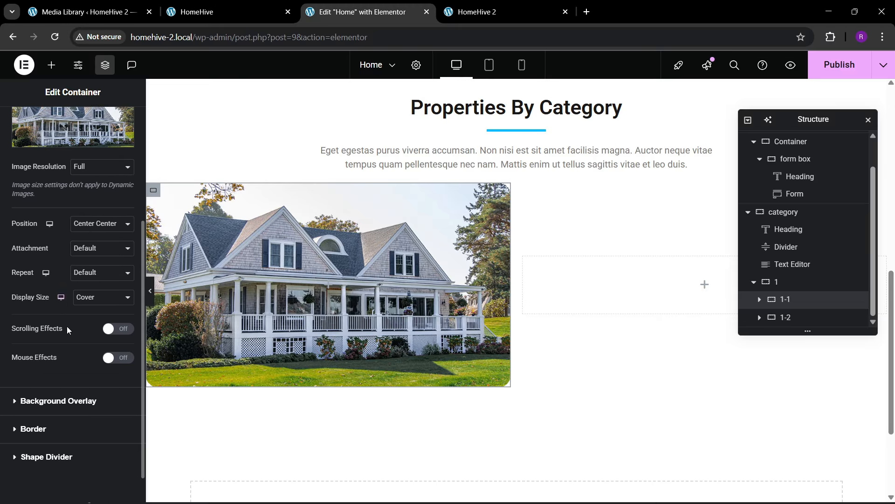
{"action": "left_click", "coordinate": [62, 404]}
{"action": "left_click", "coordinate": [126, 243]}
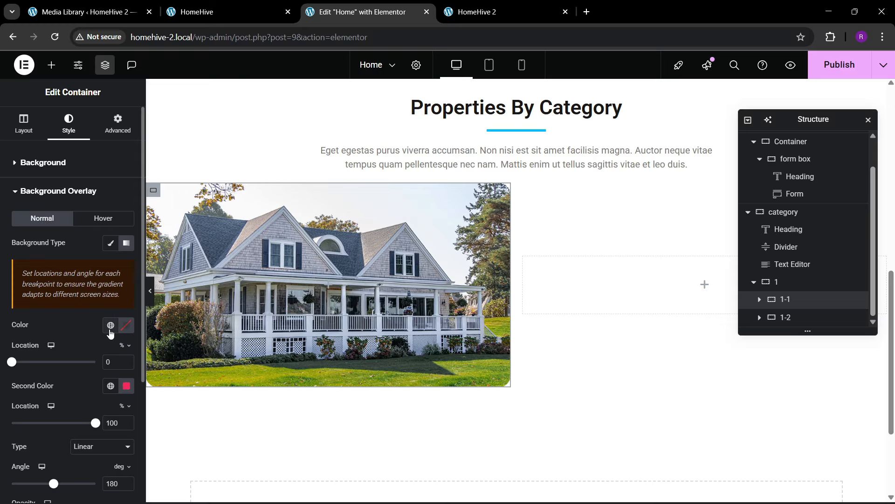
{"action": "left_click", "coordinate": [127, 388]}
{"action": "left_click_drag", "start_coordinate": [80, 320], "coordinate": [52, 361]}
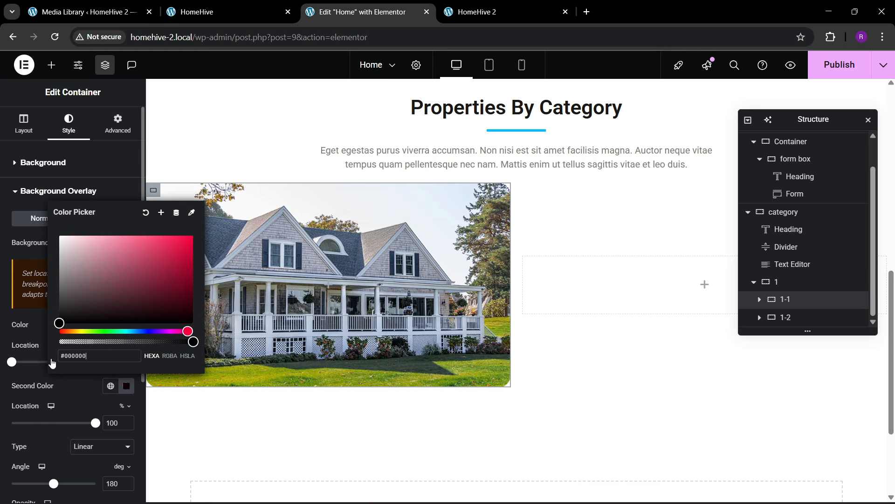
{"action": "left_click", "coordinate": [74, 387]}
{"action": "left_click", "coordinate": [127, 328]}
{"action": "left_click_drag", "start_coordinate": [117, 215], "coordinate": [51, 167]}
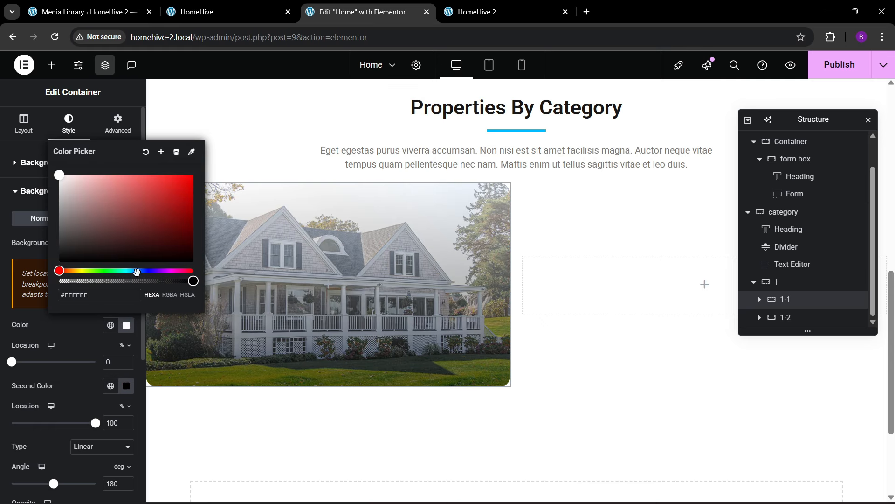
{"action": "left_click_drag", "start_coordinate": [192, 281], "coordinate": [38, 291]}
{"action": "left_click", "coordinate": [68, 318]}
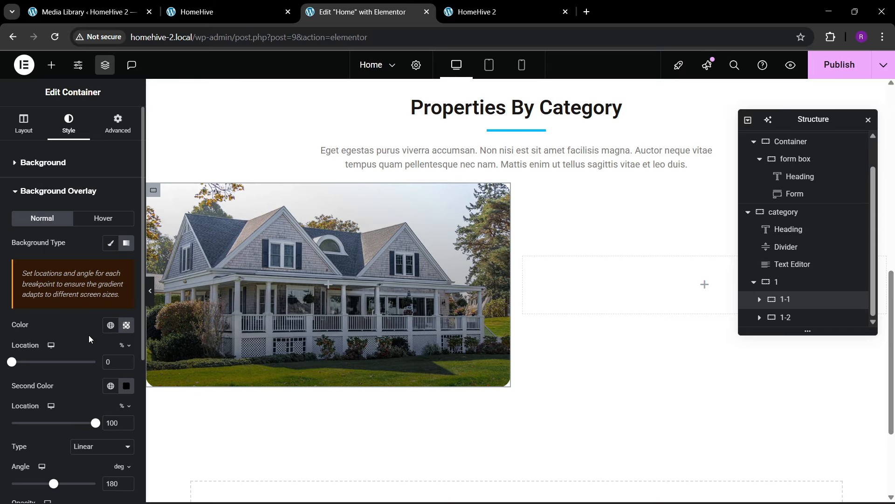
- Adjust the overlay opacity, then view the live HomeHive category cards
{"action": "scroll", "coordinate": [88, 338], "scroll_direction": "down", "scroll_amount": 1}
{"action": "scroll", "coordinate": [50, 402], "scroll_direction": "down", "scroll_amount": 1}
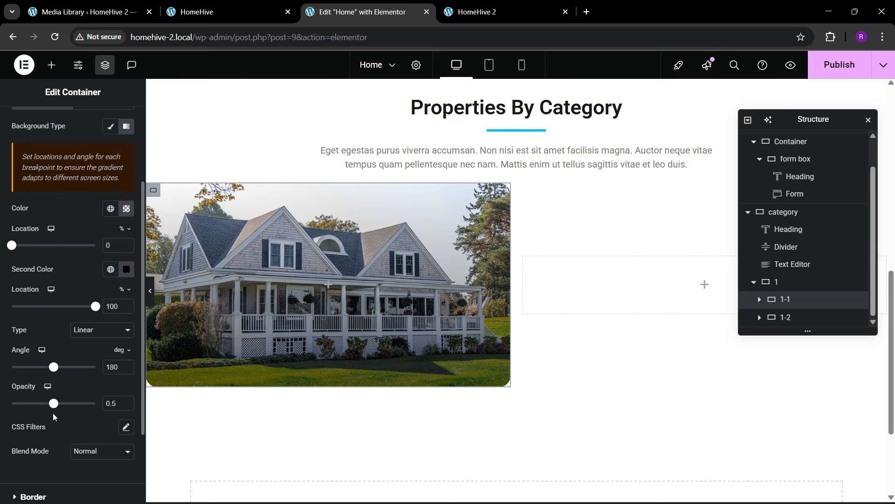
{"action": "mouse_move", "coordinate": [53, 404]}
{"action": "left_mouse_down"}
{"action": "mouse_move", "coordinate": [80, 404]}
{"action": "mouse_move", "coordinate": [51, 415]}
{"action": "left_mouse_up"}
{"action": "scroll", "coordinate": [59, 256], "scroll_direction": "up", "scroll_amount": 2}
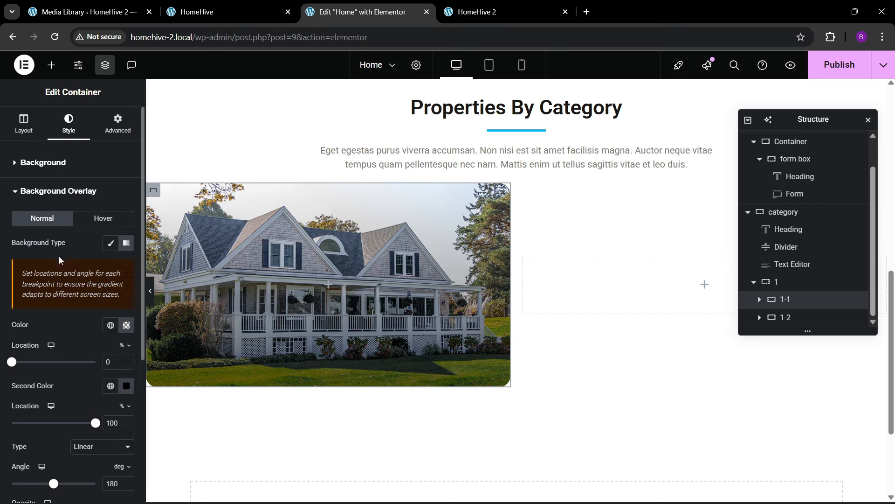
{"action": "left_click", "coordinate": [220, 11]}
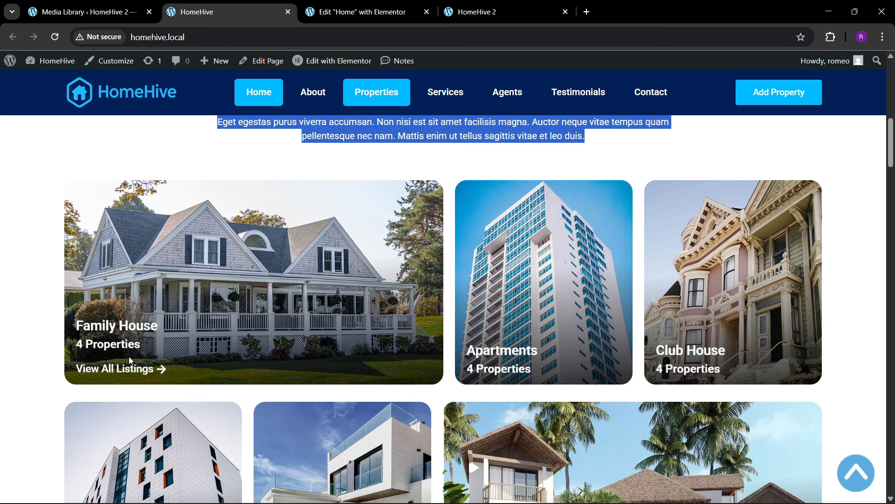
- Add a new container inside the 1-1 image card and rename it 'text box'
{"action": "left_click", "coordinate": [359, 12]}
{"action": "left_click", "coordinate": [51, 64]}
{"action": "left_click_drag", "start_coordinate": [40, 223], "coordinate": [241, 326]}
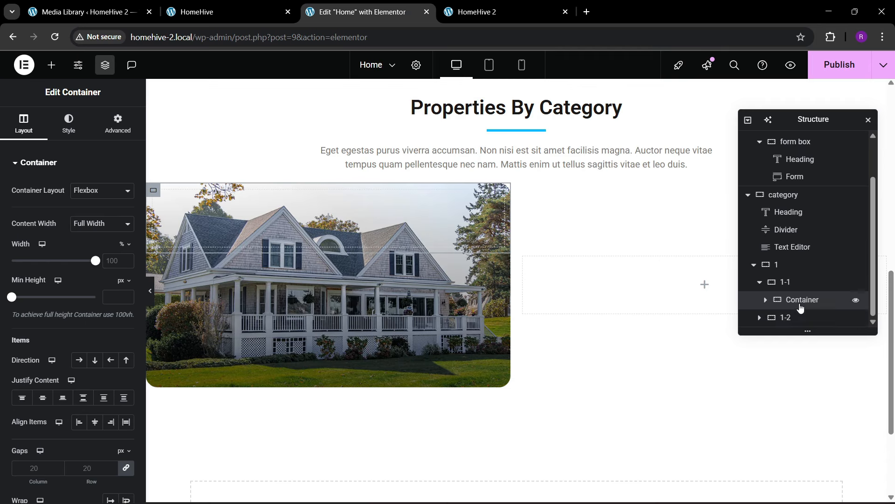
{"action": "left_click", "coordinate": [802, 302]}
{"action": "left_click", "coordinate": [799, 303]}
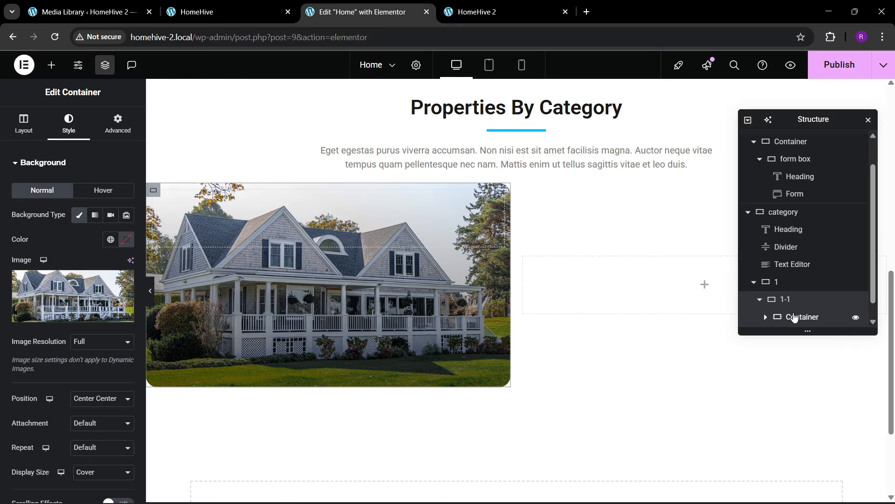
{"action": "double_click", "coordinate": [794, 317]}
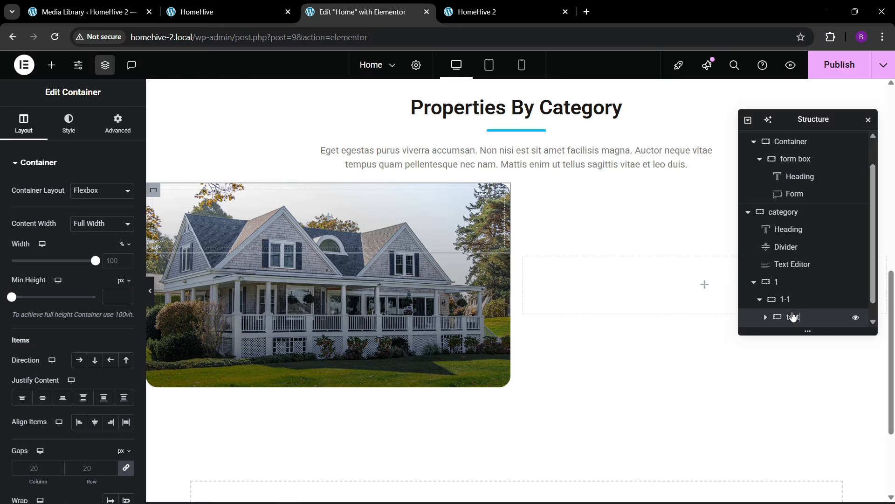
{"action": "scroll", "coordinate": [793, 316], "scroll_direction": "down", "scroll_amount": 2}
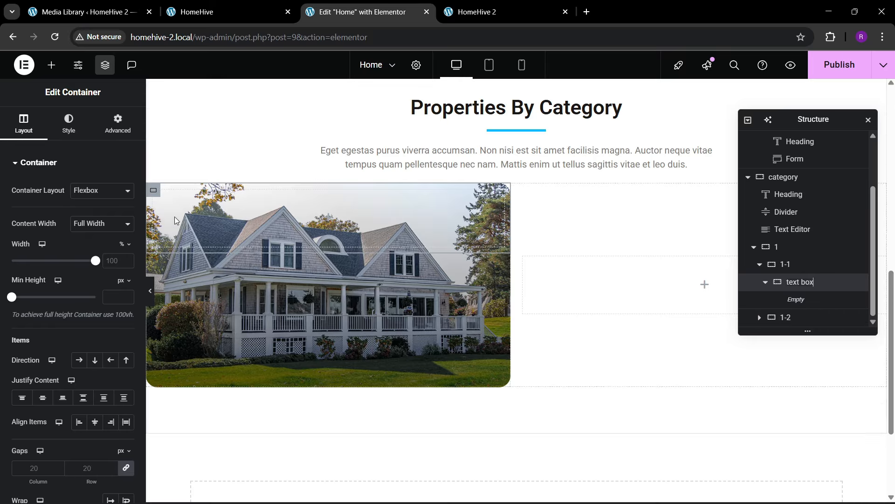
{"action": "left_click", "coordinate": [117, 126]}
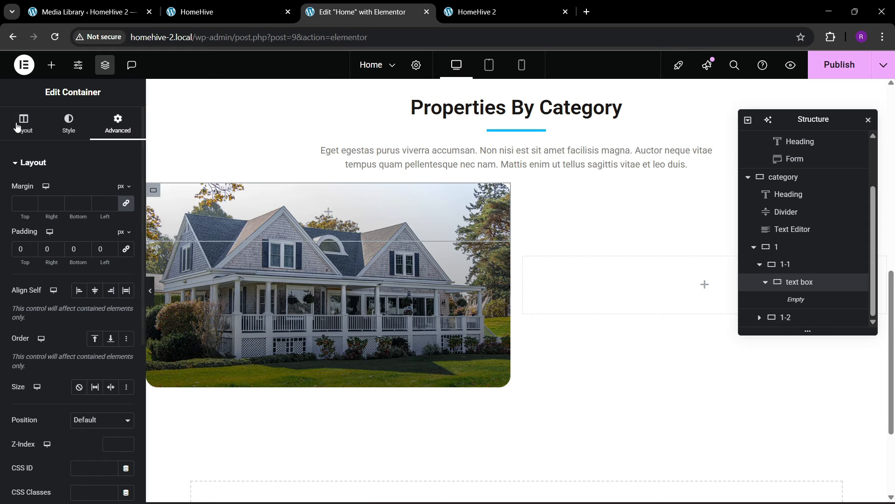
{"action": "left_click", "coordinate": [23, 122]}
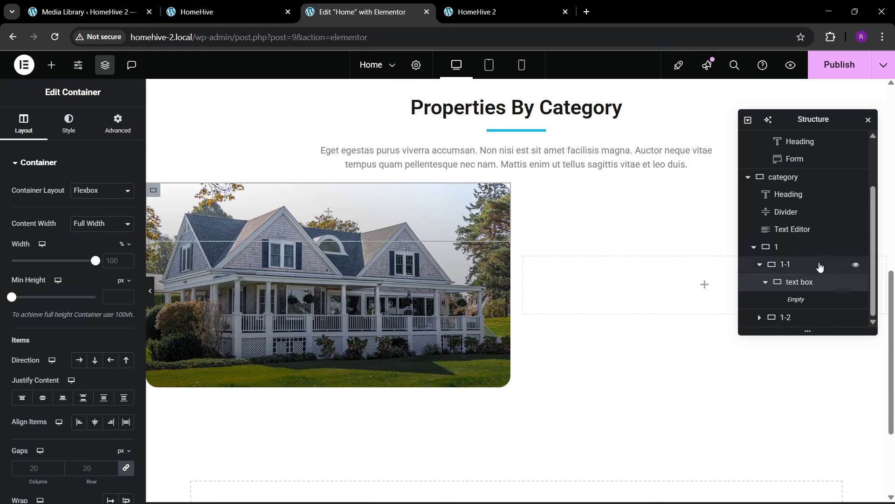
- Justify 1-1's content to the end and give the card 30 px padding
{"action": "left_click", "coordinate": [796, 269]}
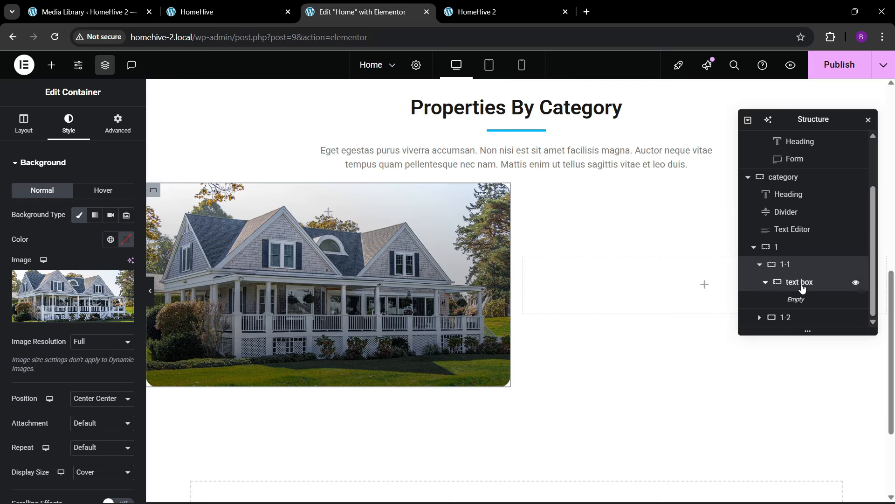
{"action": "left_click", "coordinate": [797, 286]}
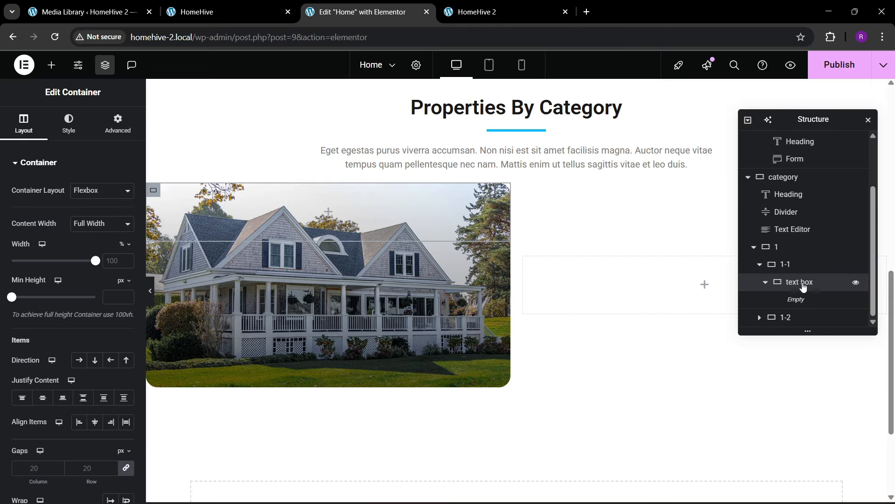
{"action": "left_click", "coordinate": [794, 265]}
{"action": "left_click", "coordinate": [23, 124]}
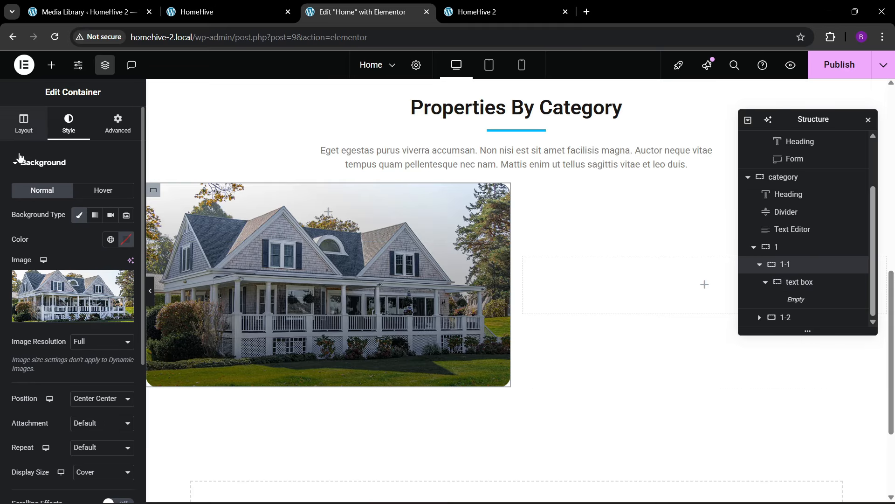
{"action": "scroll", "coordinate": [29, 286], "scroll_direction": "down", "scroll_amount": 3}
{"action": "left_click", "coordinate": [63, 281]}
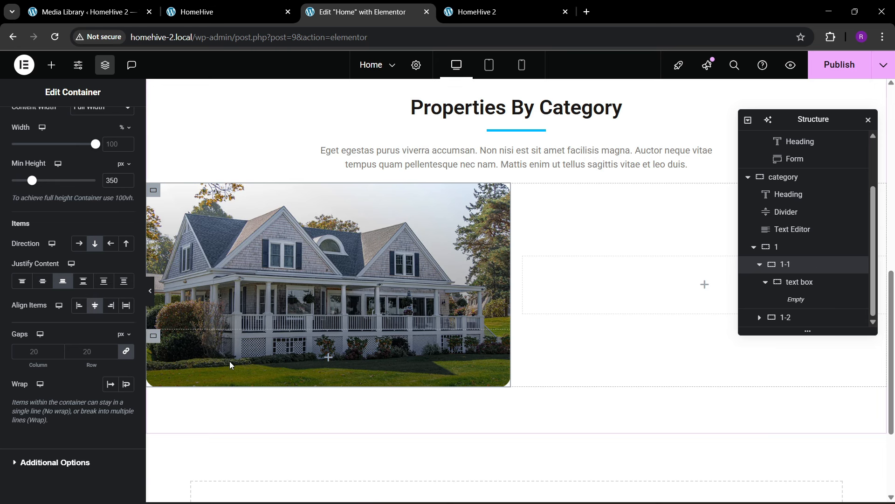
{"action": "scroll", "coordinate": [100, 137], "scroll_direction": "up", "scroll_amount": 3}
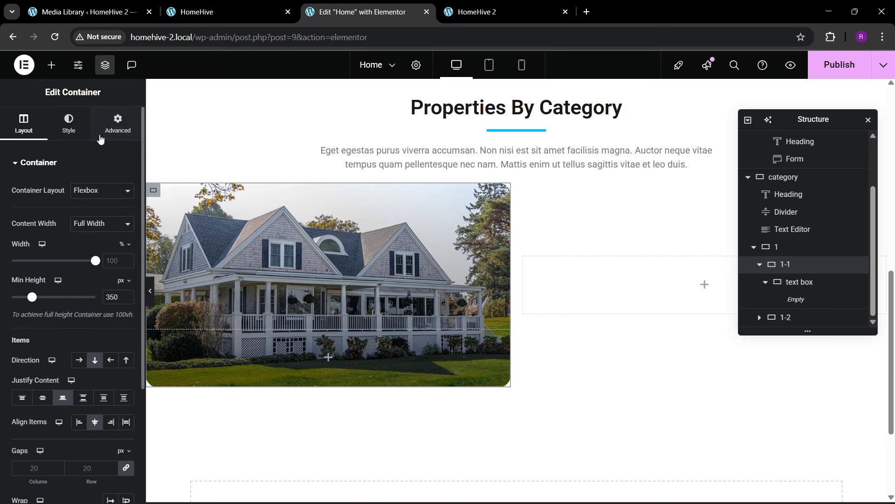
{"action": "left_click", "coordinate": [117, 124]}
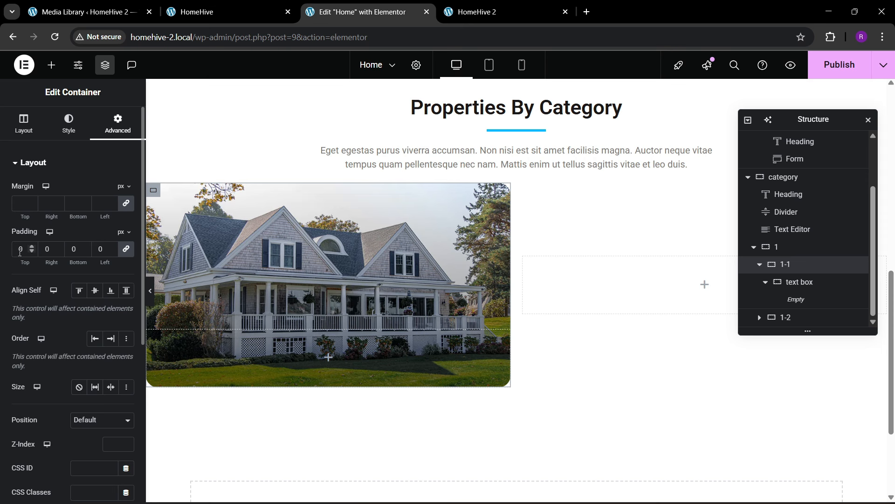
{"action": "left_click", "coordinate": [20, 249]}
{"action": "type", "text": "30"}
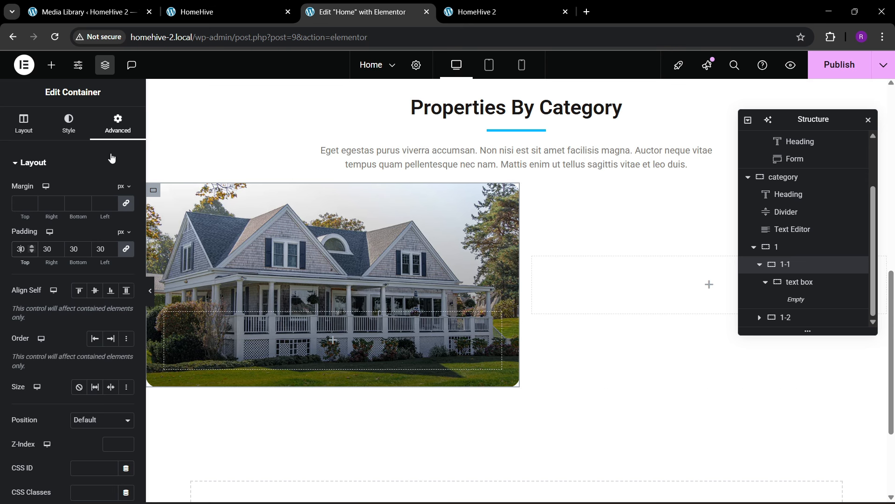
- Place a Heading widget inside the text box container, undoing a misplaced drop
{"action": "left_click", "coordinate": [47, 65]}
{"action": "left_click_drag", "start_coordinate": [40, 301], "coordinate": [222, 324]}
{"action": "key", "text": "ctrl+z"}
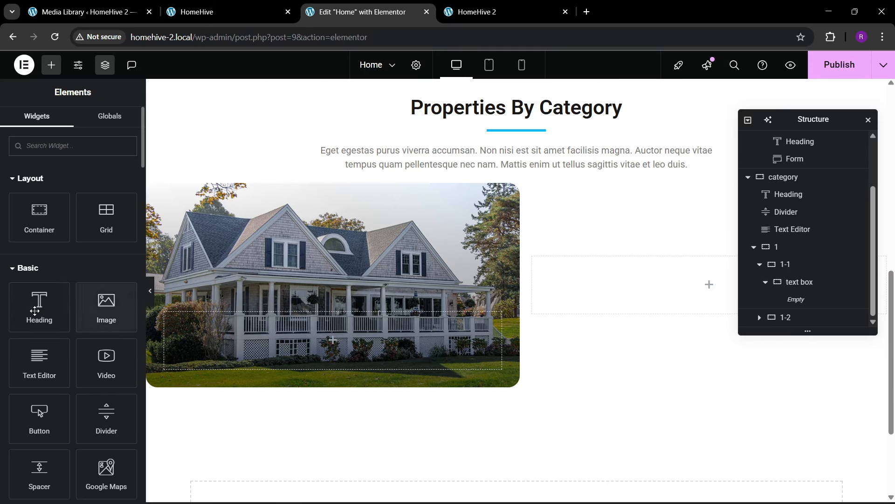
{"action": "left_click_drag", "start_coordinate": [36, 303], "coordinate": [259, 348]}
- Copy 'Family House' from the live site and paste it as the heading title
{"action": "left_click", "coordinate": [190, 12]}
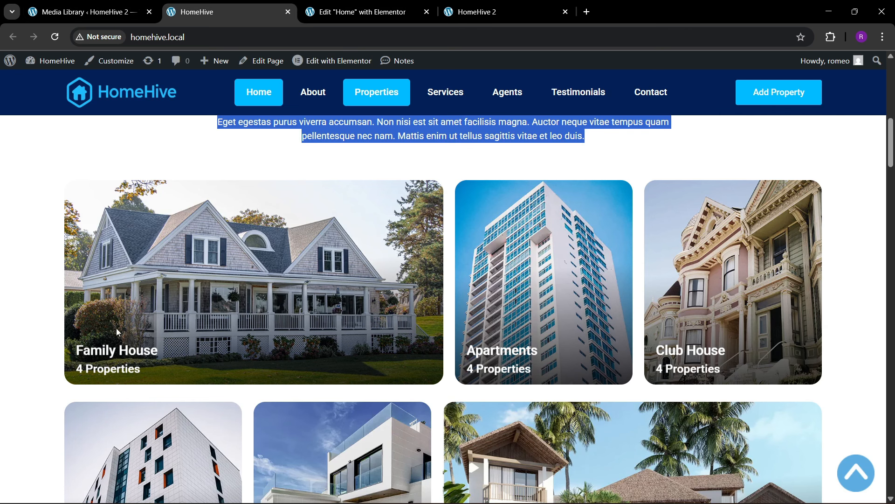
{"action": "left_click_drag", "start_coordinate": [81, 325], "coordinate": [170, 329]}
{"action": "key", "text": "ctrl+c"}
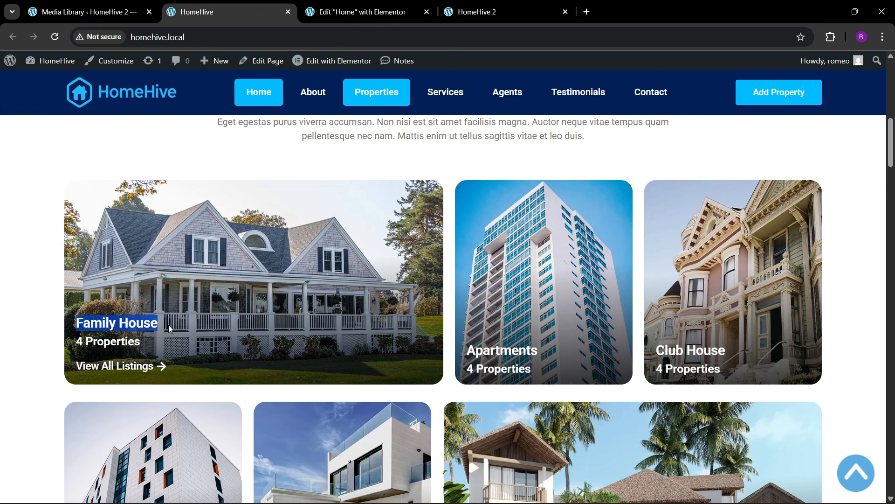
{"action": "left_click", "coordinate": [359, 11]}
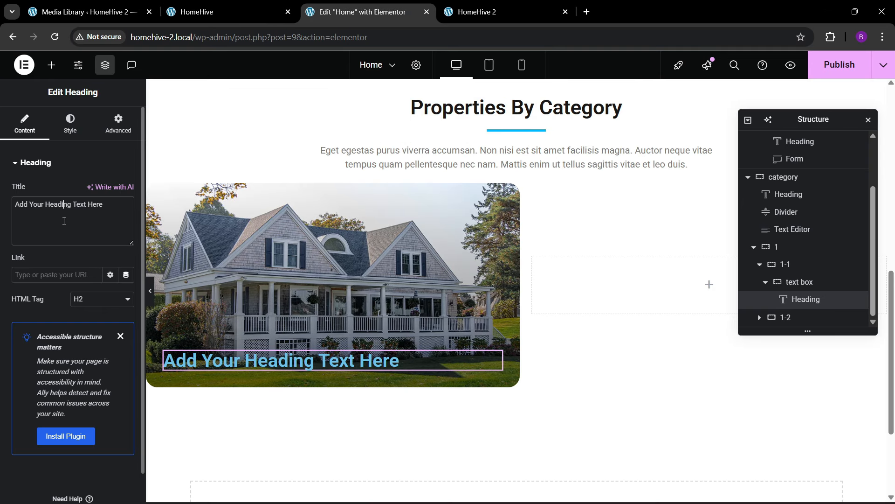
{"action": "key", "text": "ctrl+a"}
{"action": "key", "text": "ctrl+v"}
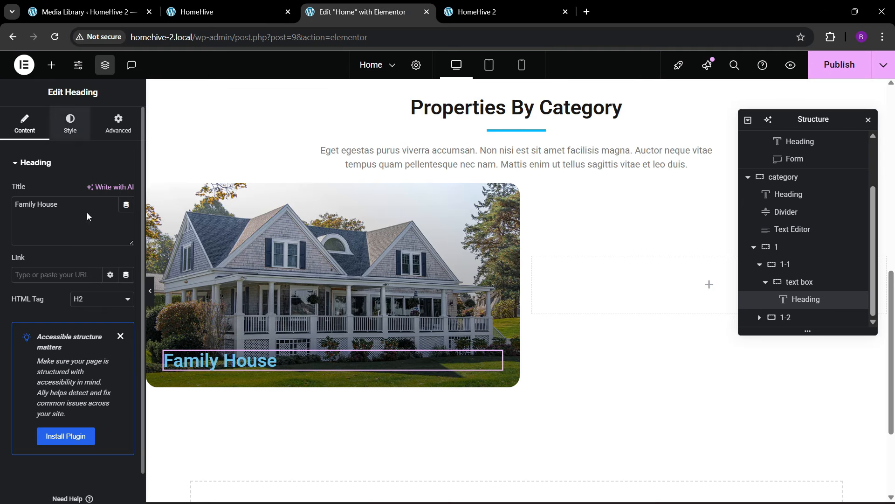
- Set the Family House title to size 23 with white text
{"action": "left_click", "coordinate": [70, 124]}
{"action": "left_click", "coordinate": [126, 223]}
{"action": "left_click", "coordinate": [120, 313]}
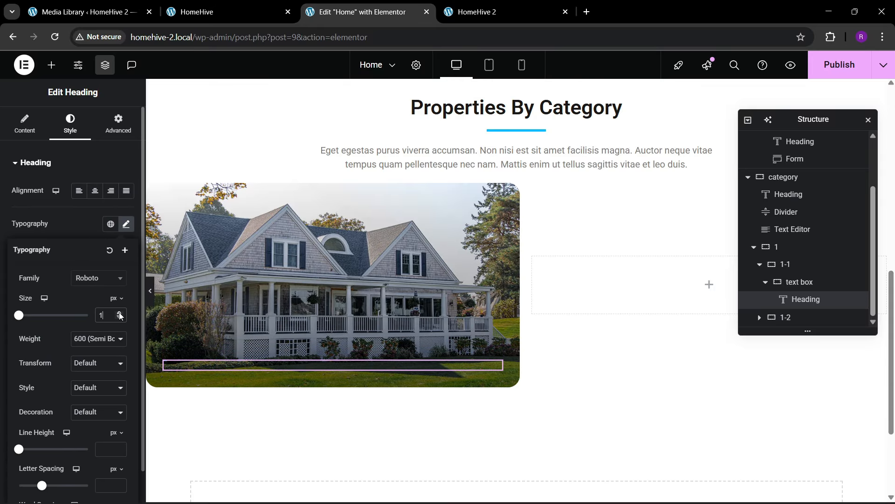
{"action": "left_click_drag", "start_coordinate": [120, 314], "coordinate": [120, 316]}
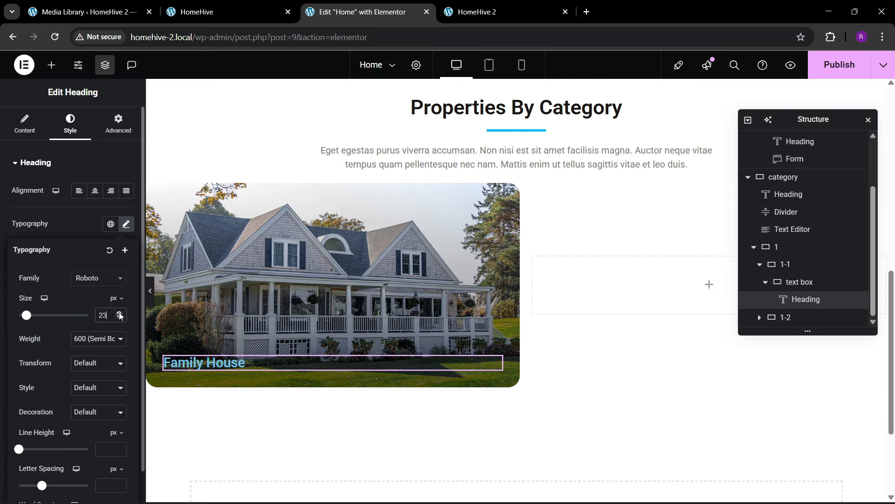
{"action": "left_click", "coordinate": [79, 230]}
{"action": "left_click", "coordinate": [127, 355]}
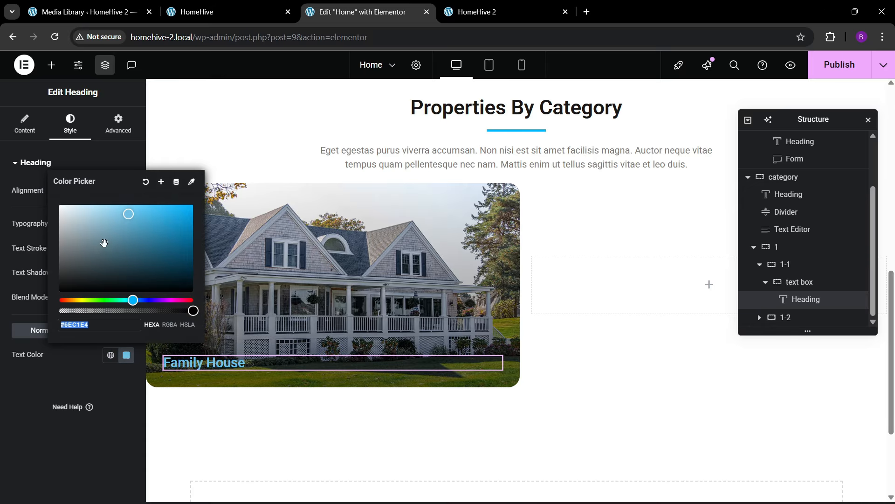
{"action": "left_click_drag", "start_coordinate": [103, 244], "coordinate": [32, 174]}
{"action": "left_click", "coordinate": [24, 401]}
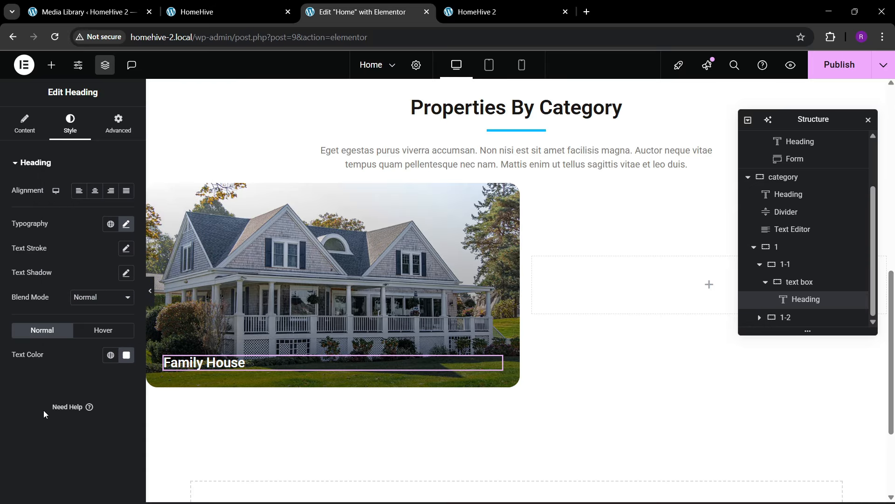
- Duplicate the Family House title and retitle the copy '4 Properties'
{"action": "right_click", "coordinate": [232, 364]}
{"action": "left_click", "coordinate": [263, 277]}
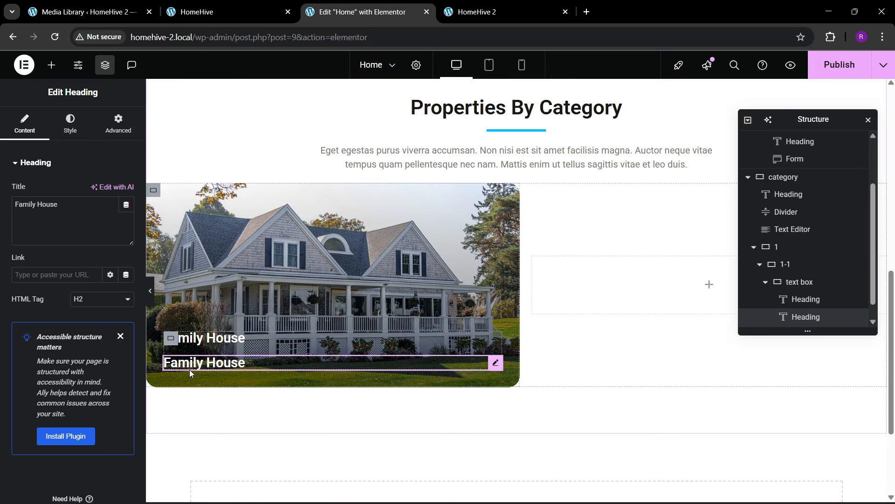
{"action": "left_click_drag", "start_coordinate": [58, 205], "coordinate": [2, 222]}
{"action": "type", "text": "4 Properties"}
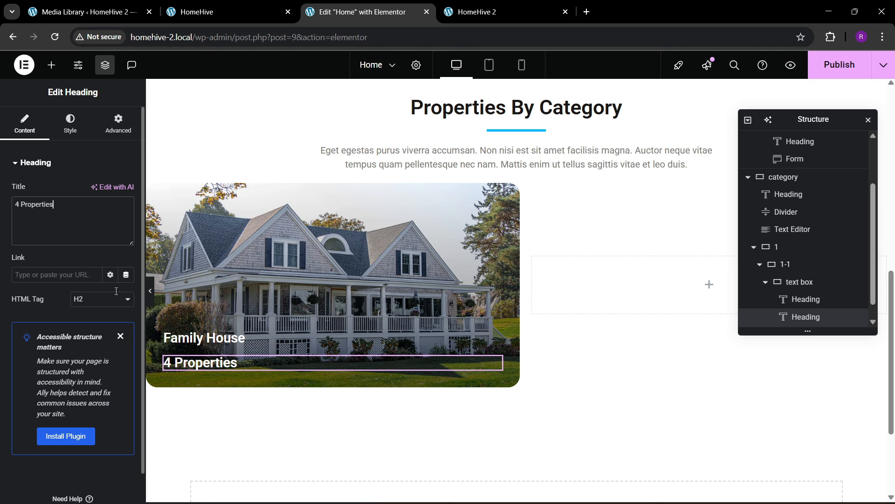
- Set the '4 Properties' line to size 19 and weight 500 Medium
{"action": "left_click", "coordinate": [70, 124]}
{"action": "left_click", "coordinate": [126, 224]}
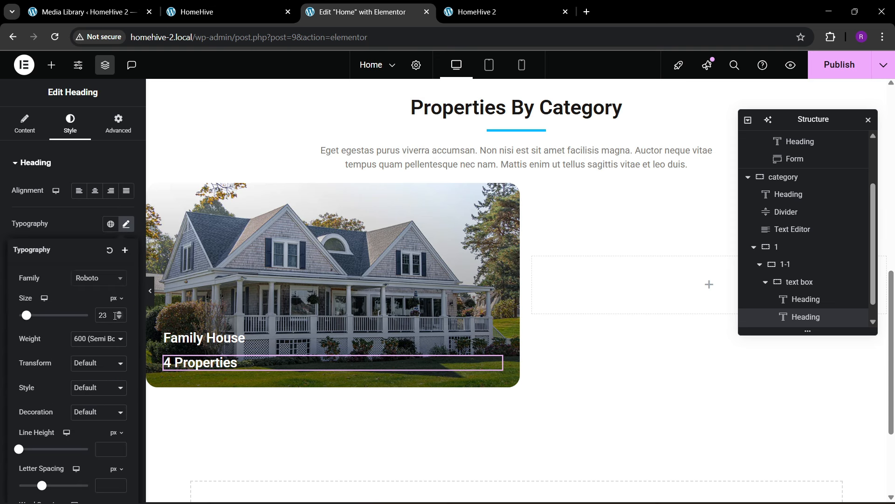
{"action": "left_click", "coordinate": [119, 318]}
{"action": "left_click", "coordinate": [119, 317]}
{"action": "left_click", "coordinate": [120, 318]}
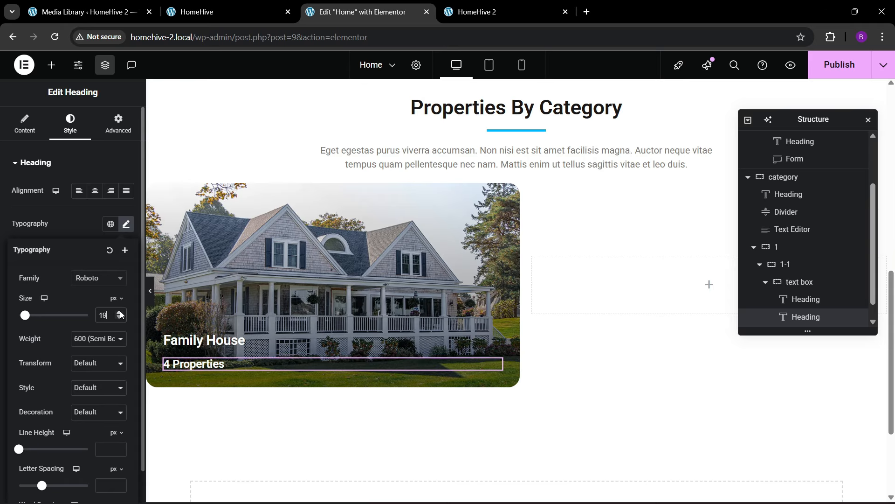
{"action": "left_click", "coordinate": [119, 318]}
{"action": "left_click", "coordinate": [100, 332]}
{"action": "left_click", "coordinate": [95, 228]}
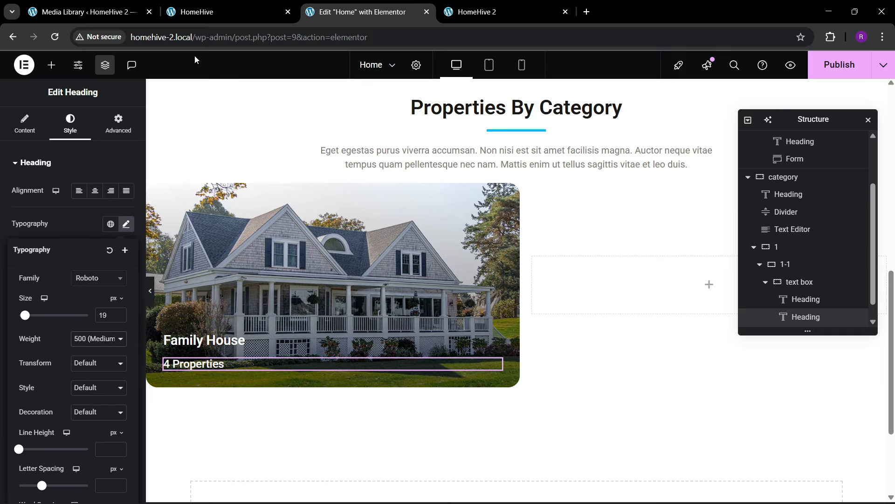
{"action": "left_click", "coordinate": [52, 65]}
- Add a 'View all listings' button to the text box with a right arrow icon after the text
{"action": "scroll", "coordinate": [43, 342], "scroll_direction": "down", "scroll_amount": 1}
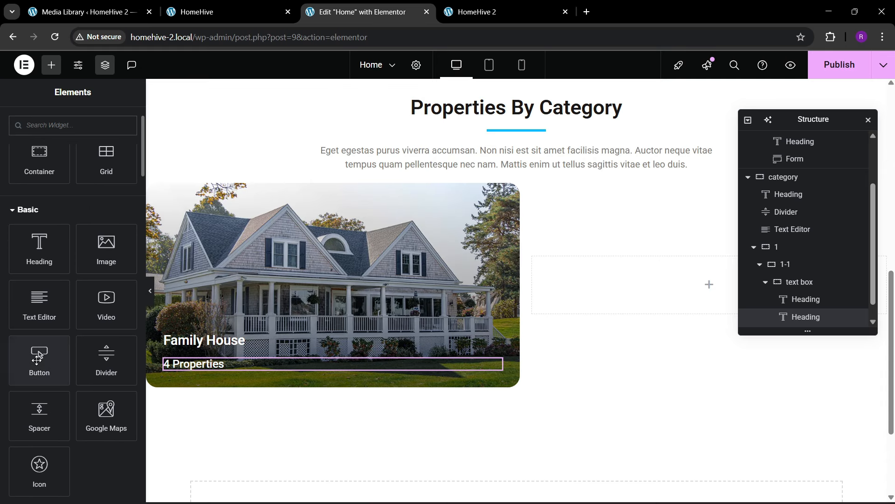
{"action": "left_click_drag", "start_coordinate": [39, 356], "coordinate": [214, 369]}
{"action": "left_click_drag", "start_coordinate": [104, 220], "coordinate": [20, 218]}
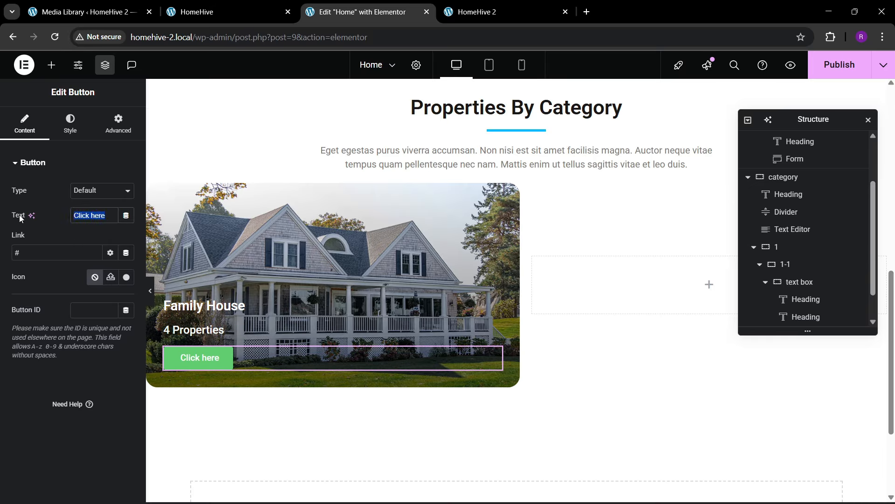
{"action": "type", "text": "View all"}
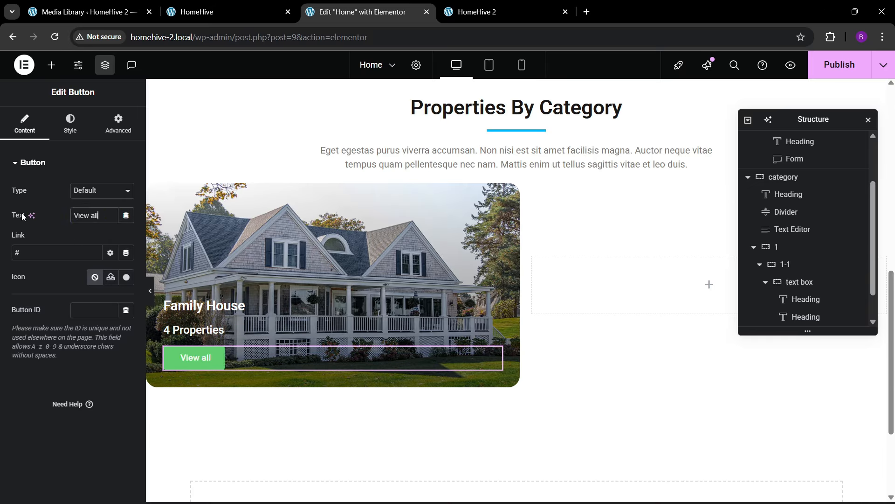
{"action": "type", "text": " listings"}
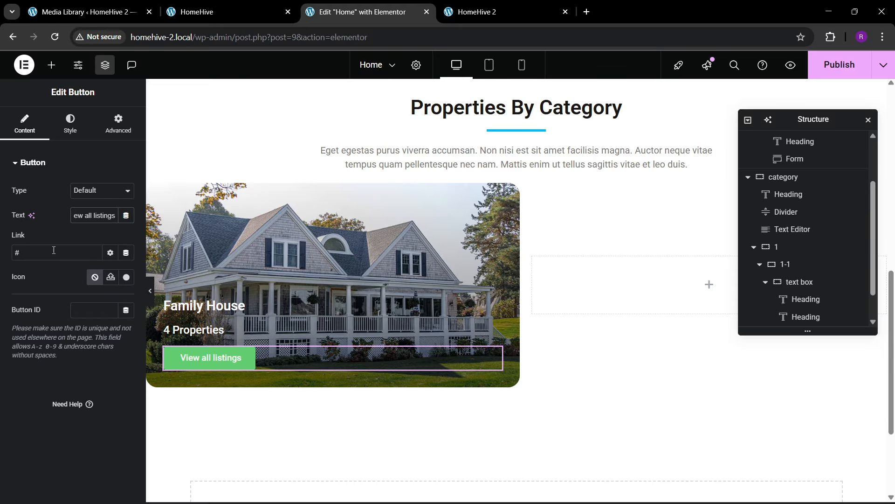
{"action": "left_click", "coordinate": [111, 277]}
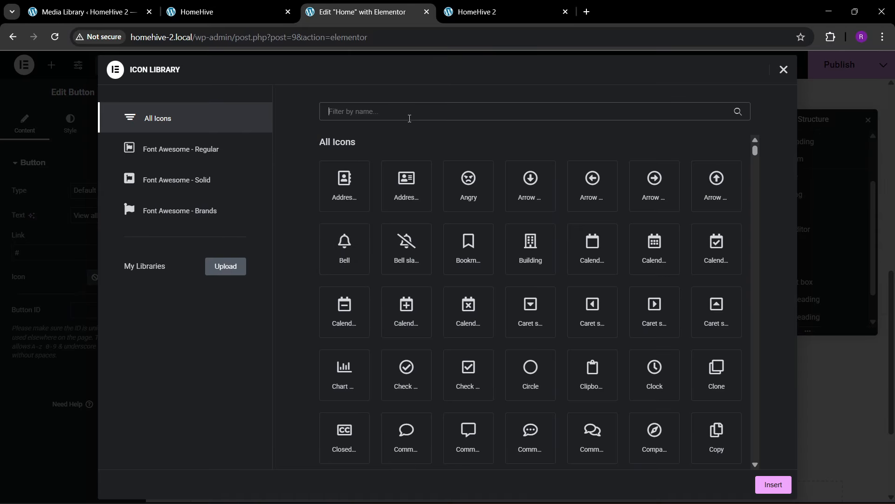
{"action": "type", "text": "arrow"}
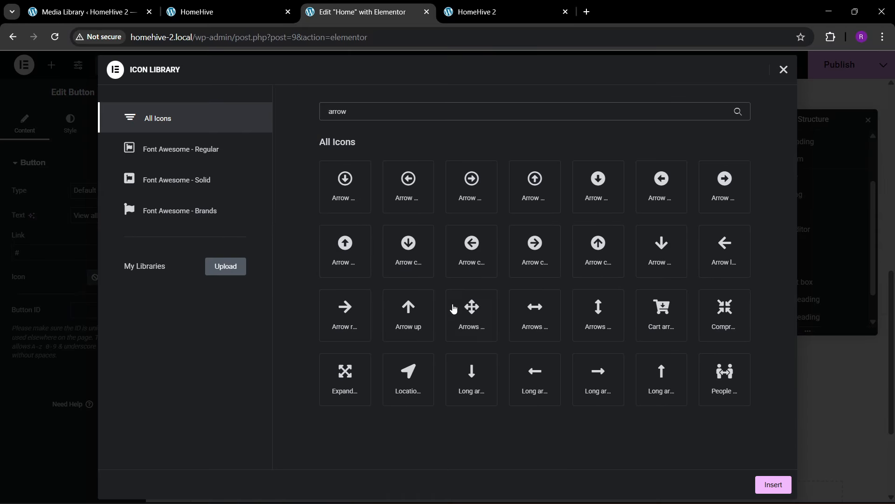
{"action": "left_click", "coordinate": [359, 324]}
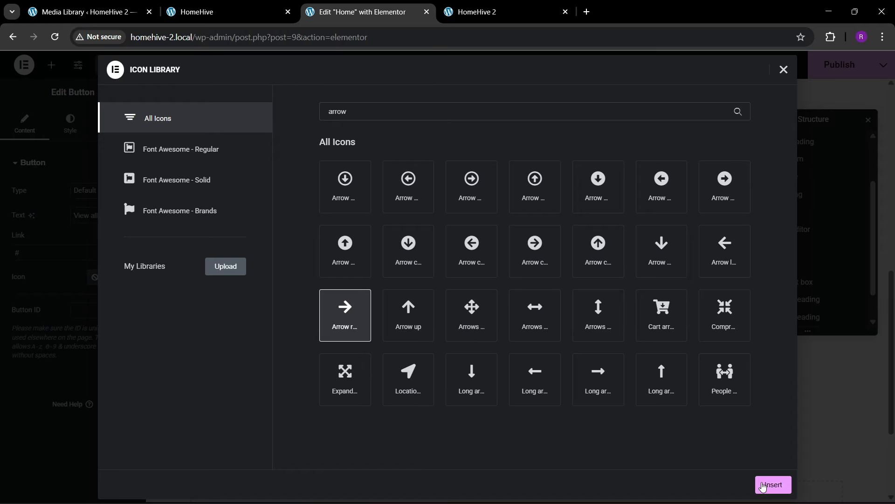
{"action": "left_click", "coordinate": [774, 484]}
{"action": "left_click", "coordinate": [127, 301]}
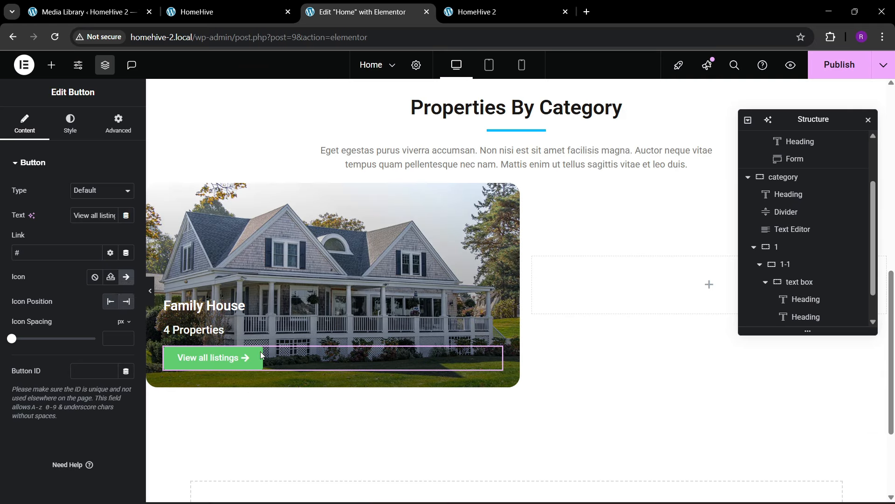
- Make the button background fully transparent and its text white
{"action": "left_click", "coordinate": [56, 127]}
{"action": "scroll", "coordinate": [44, 376], "scroll_direction": "down", "scroll_amount": 2}
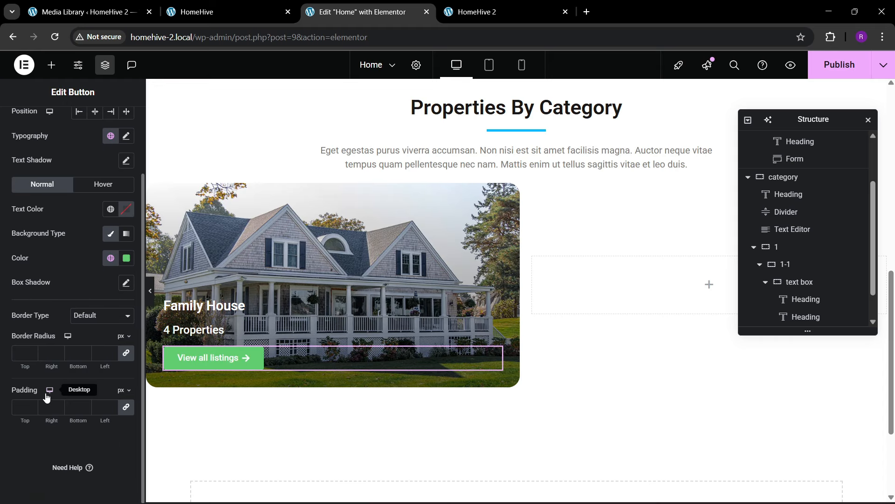
{"action": "left_click", "coordinate": [124, 262]}
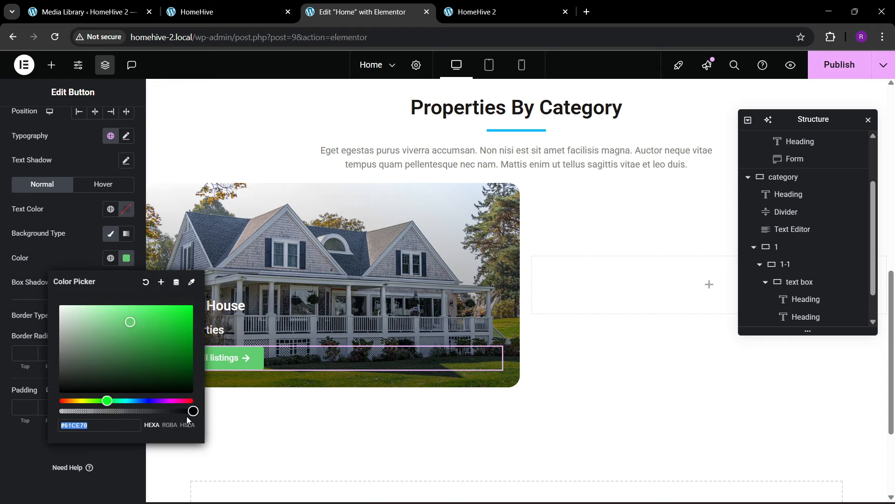
{"action": "left_click_drag", "start_coordinate": [192, 411], "coordinate": [61, 411]}
{"action": "left_click", "coordinate": [72, 366]}
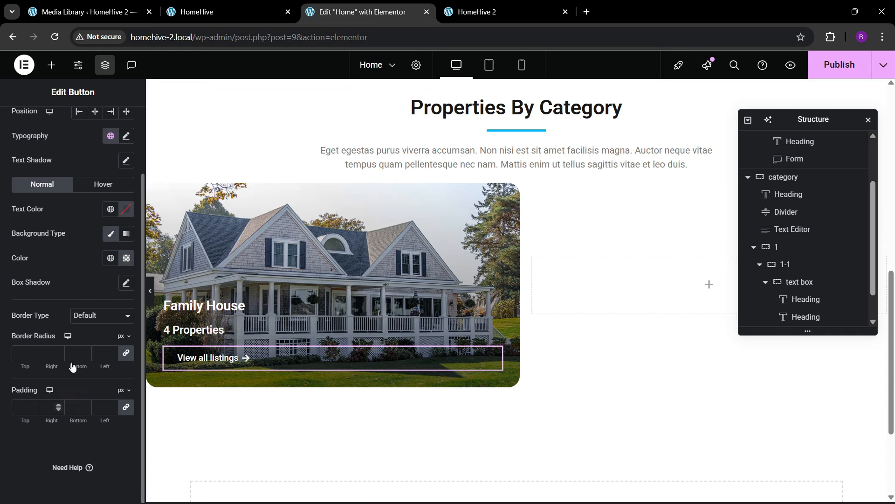
{"action": "left_click", "coordinate": [125, 208]}
{"action": "left_click", "coordinate": [61, 254]}
{"action": "left_click", "coordinate": [43, 203]}
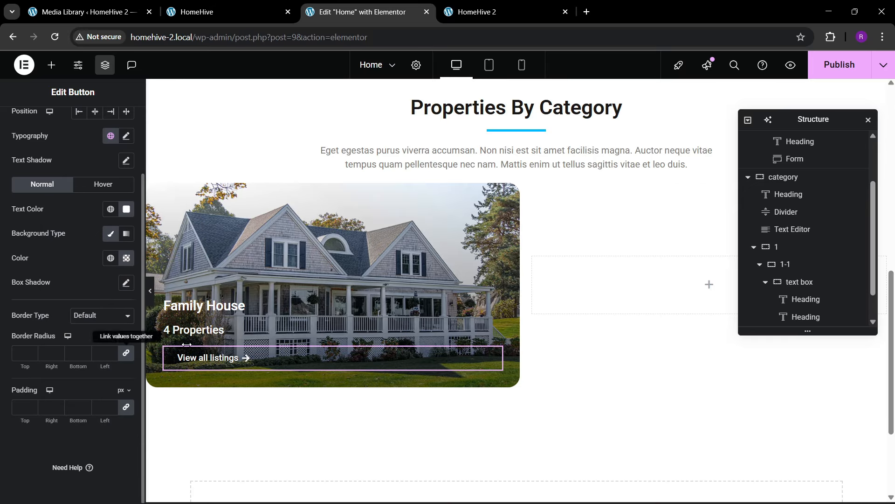
- Set button padding to 0 and text size to 17, then compare with the live site
{"action": "left_click", "coordinate": [19, 402]}
{"action": "type", "text": "0"}
{"action": "scroll", "coordinate": [54, 298], "scroll_direction": "up", "scroll_amount": 3}
{"action": "left_click", "coordinate": [126, 215]}
{"action": "left_click", "coordinate": [110, 305]}
{"action": "type", "text": "16"}
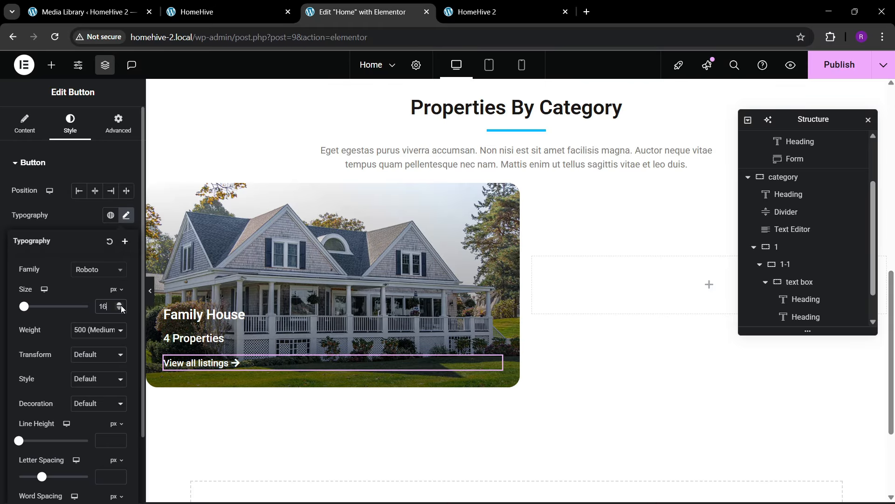
{"action": "left_click", "coordinate": [120, 304]}
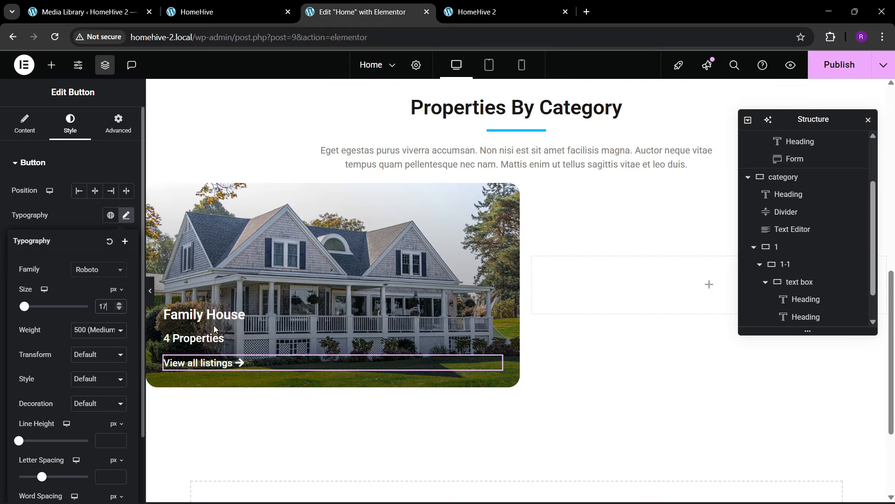
{"action": "left_click", "coordinate": [219, 12]}
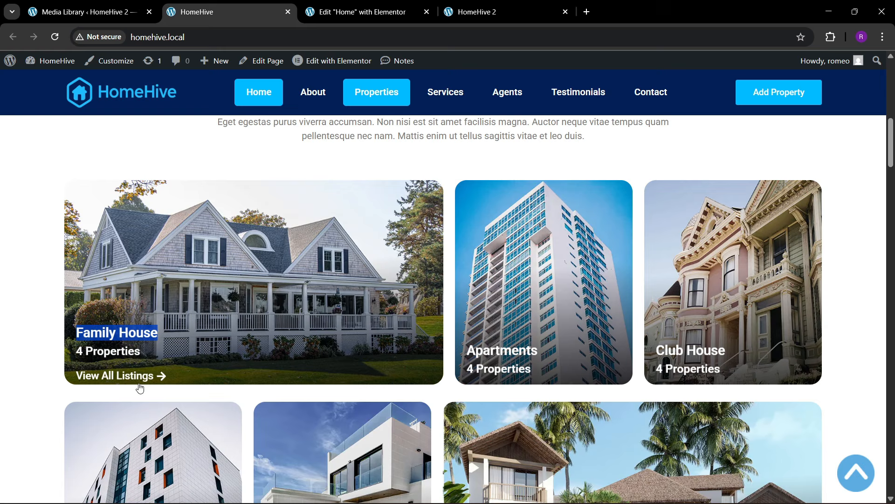
{"action": "left_click", "coordinate": [359, 11]}
{"action": "scroll", "coordinate": [859, 297], "scroll_direction": "down", "scroll_amount": 1}
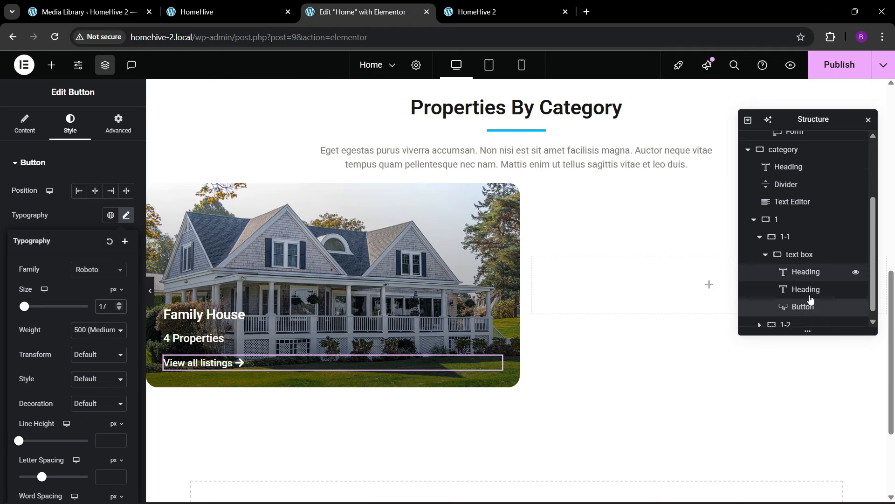
- Set the text box container to a column direction, left-aligned items and 15 px gaps
{"action": "left_click", "coordinate": [798, 250]}
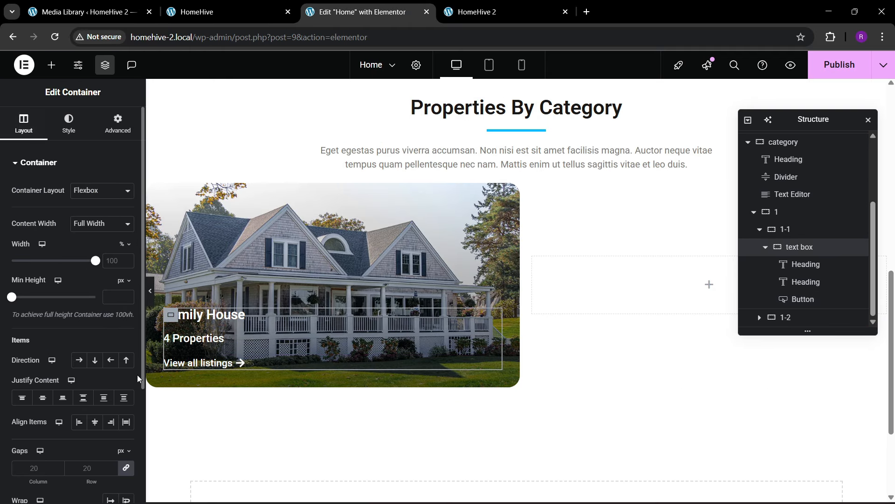
{"action": "left_click", "coordinate": [95, 359]}
{"action": "left_click", "coordinate": [42, 397]}
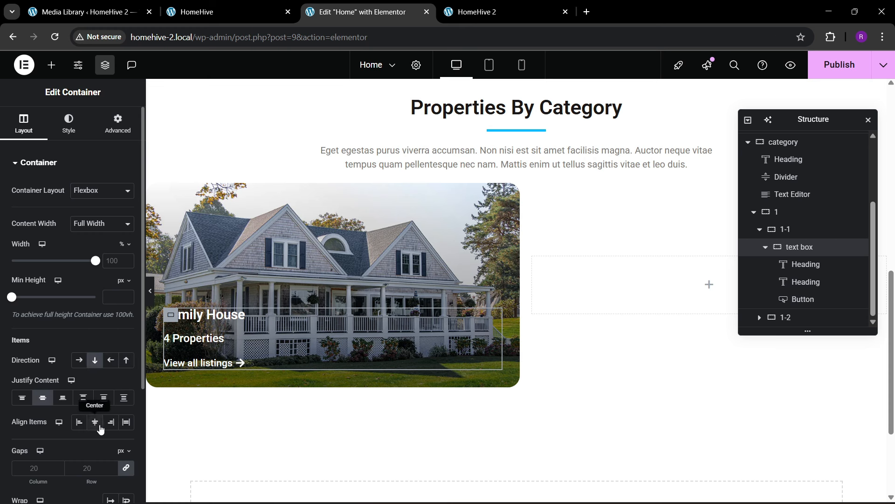
{"action": "left_click", "coordinate": [95, 422]}
{"action": "left_click", "coordinate": [79, 422]}
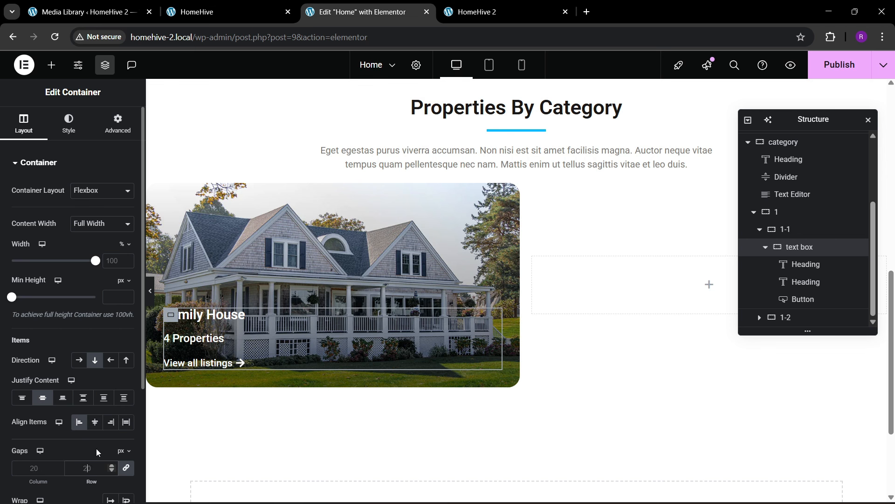
{"action": "type", "text": "10"}
{"action": "key", "text": "BackSpace"}
{"action": "key", "text": "BackSpace"}
{"action": "type", "text": "15"}
{"action": "scroll", "coordinate": [244, 356], "scroll_direction": "down", "scroll_amount": 1}
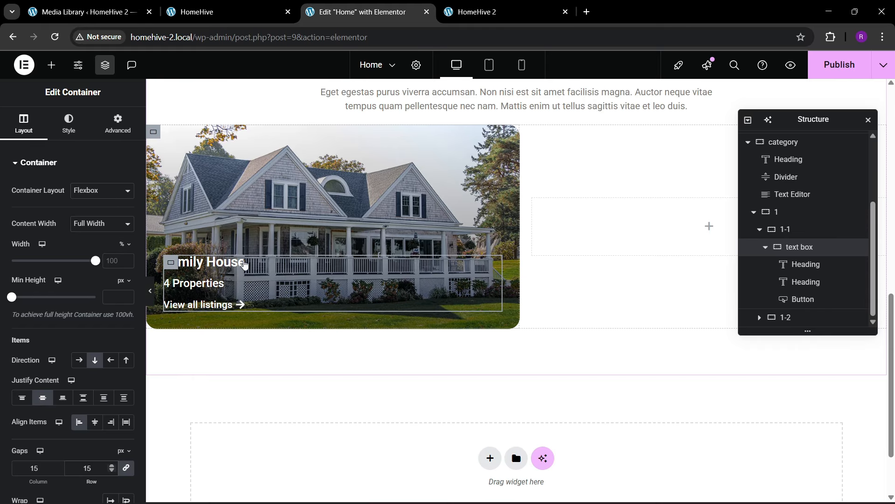
- Keep the Family House heading at 23 and enlarge the View all listings text to 18 px
{"action": "left_click", "coordinate": [164, 261]}
{"action": "left_click", "coordinate": [127, 226]}
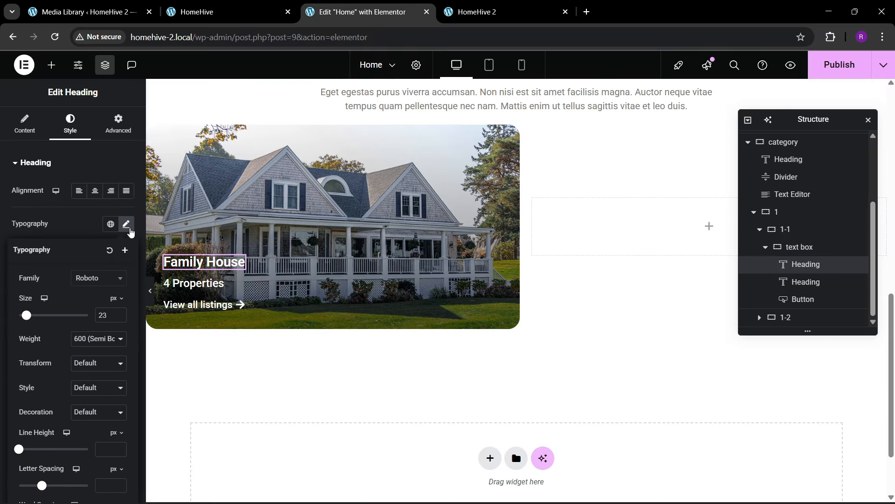
{"action": "left_click", "coordinate": [122, 314]}
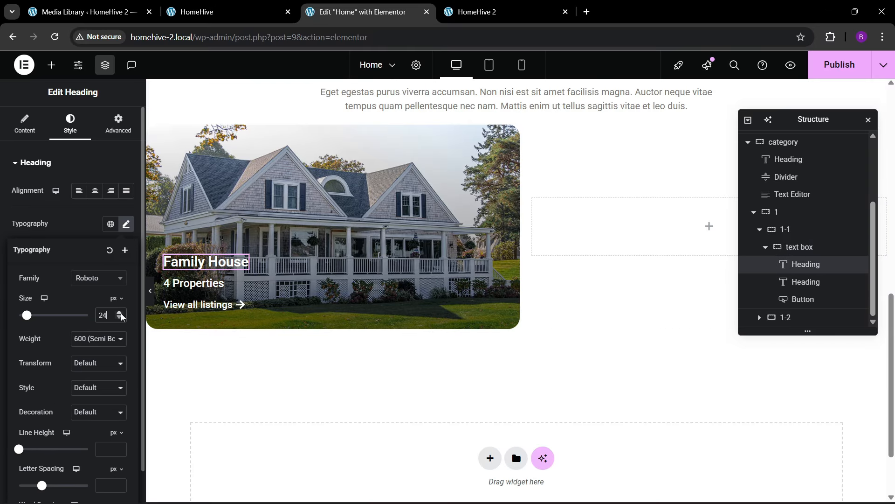
{"action": "left_click", "coordinate": [121, 316]}
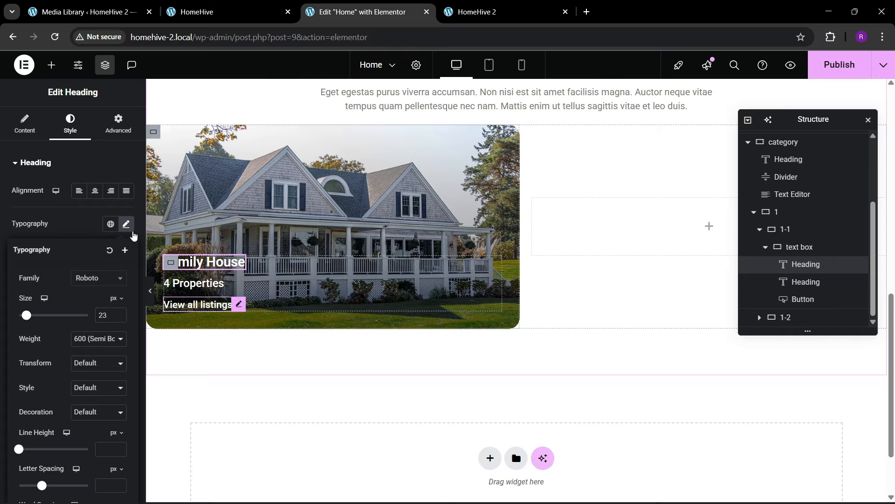
{"action": "left_click", "coordinate": [206, 304]}
{"action": "left_click", "coordinate": [127, 217]}
{"action": "left_click", "coordinate": [119, 303]}
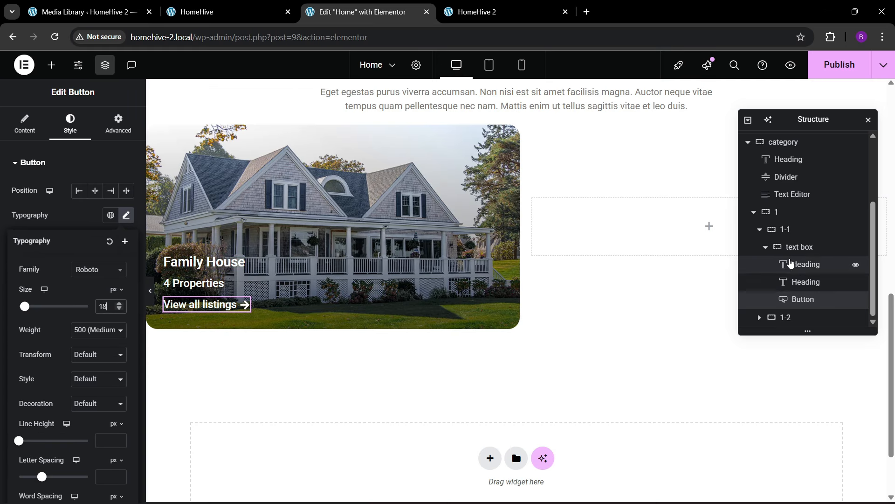
{"action": "left_click", "coordinate": [798, 247]}
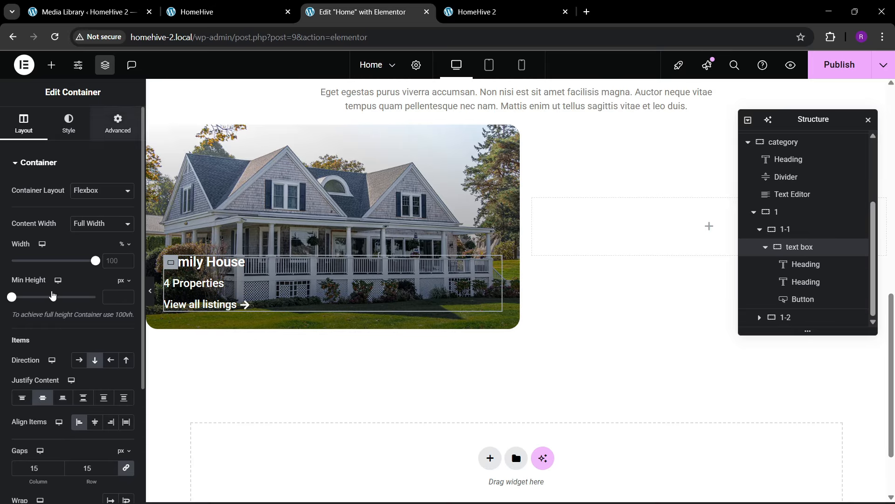
- Set the text box's normal Transform Offset Y to 58 px
{"action": "left_click", "coordinate": [117, 123]}
{"action": "scroll", "coordinate": [42, 307], "scroll_direction": "down", "scroll_amount": 3}
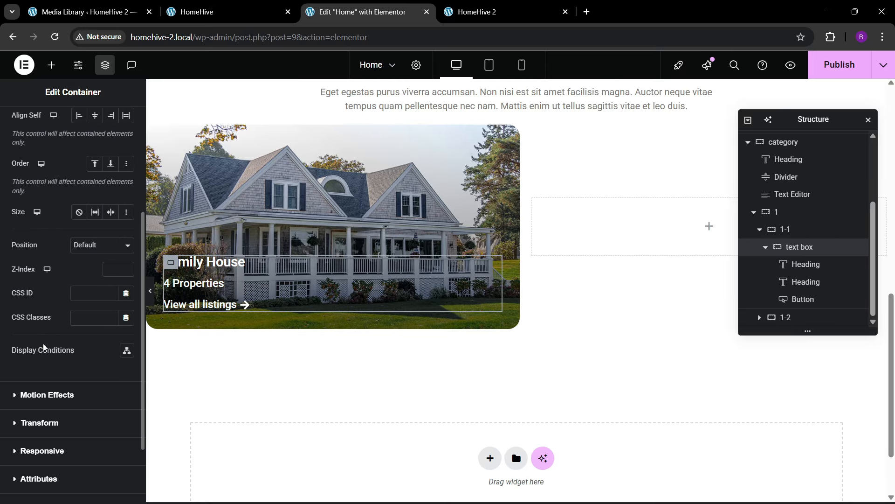
{"action": "left_click", "coordinate": [47, 395]}
{"action": "scroll", "coordinate": [55, 322], "scroll_direction": "down", "scroll_amount": 2}
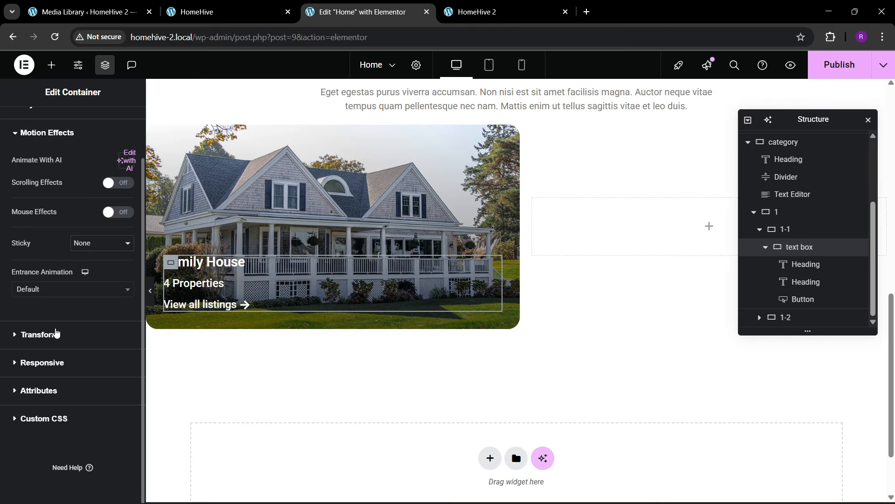
{"action": "left_click", "coordinate": [39, 335]}
{"action": "scroll", "coordinate": [44, 354], "scroll_direction": "down", "scroll_amount": 3}
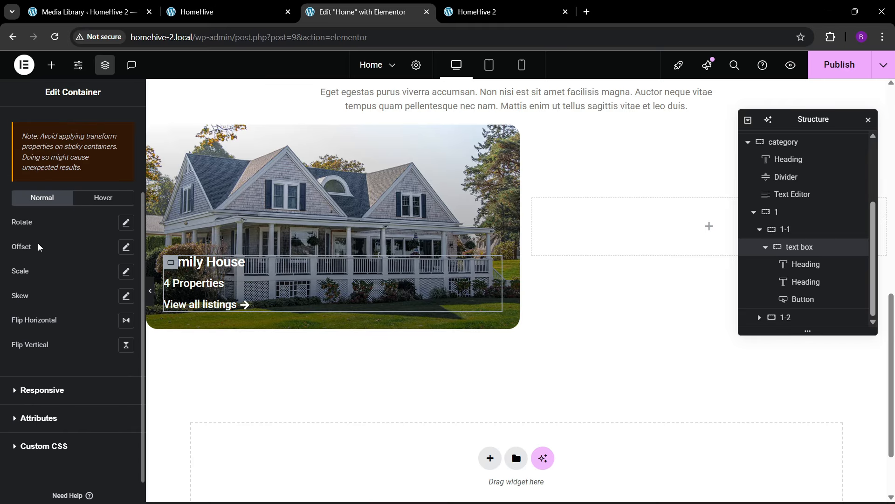
{"action": "left_click", "coordinate": [125, 249]}
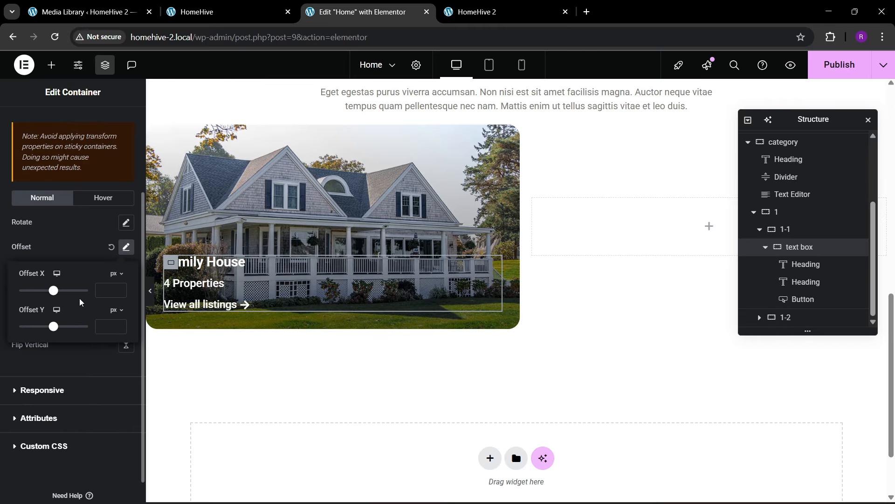
{"action": "left_click", "coordinate": [120, 324]}
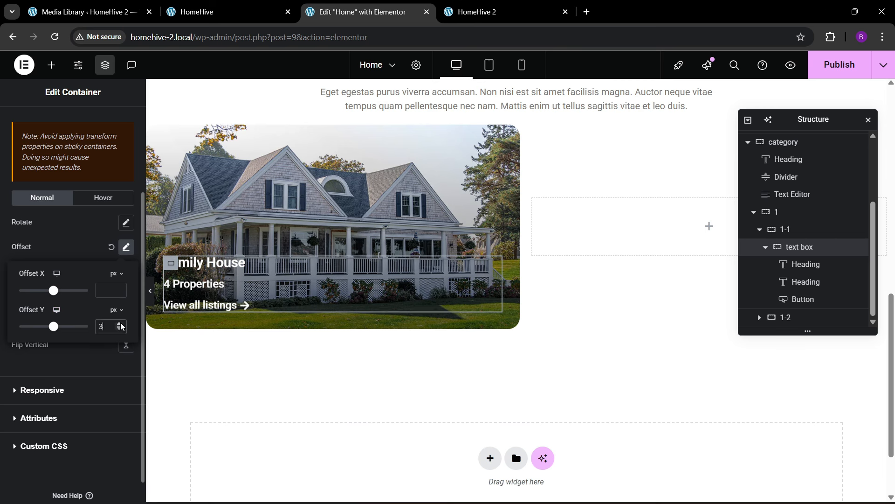
{"action": "left_click_drag", "start_coordinate": [120, 326], "coordinate": [122, 323]}
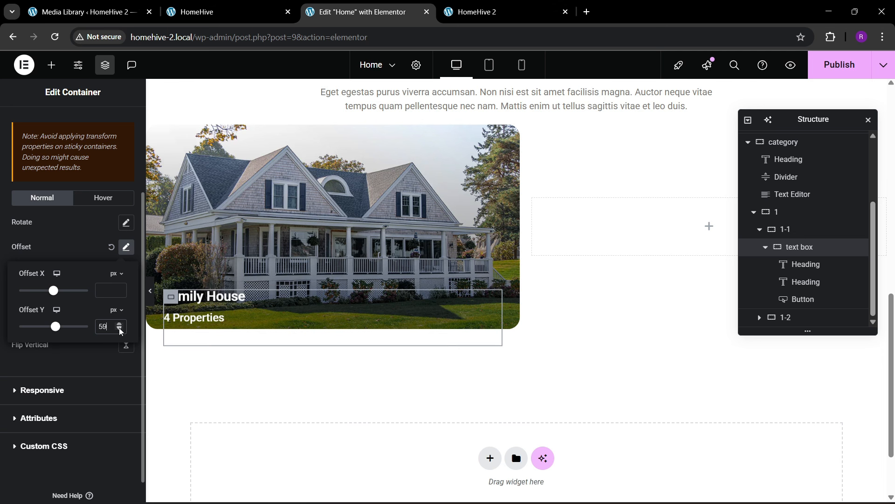
{"action": "left_click", "coordinate": [119, 328]}
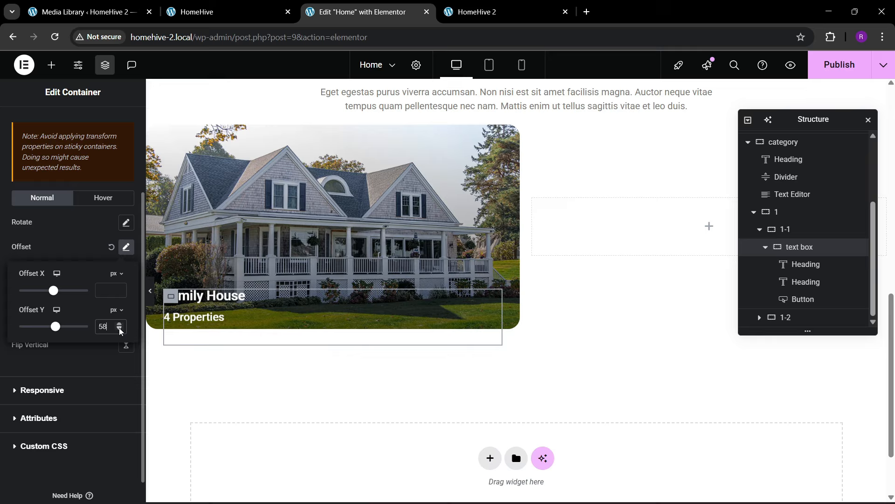
- Set the hover-state Transform Offset Y to 0
{"action": "left_click", "coordinate": [110, 201]}
{"action": "left_click", "coordinate": [126, 272]}
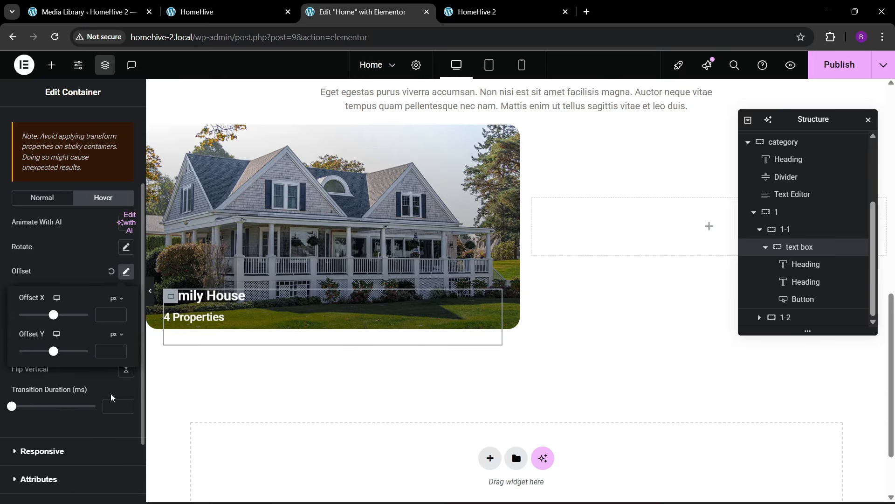
{"action": "left_click", "coordinate": [111, 402]}
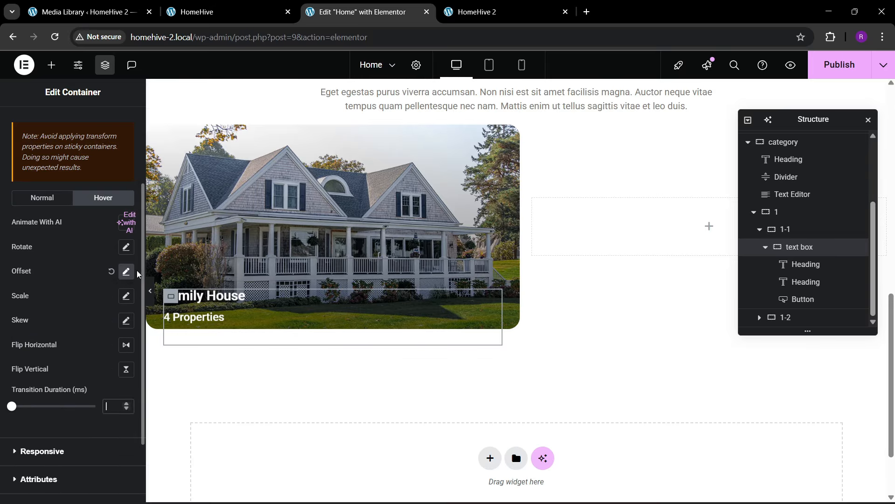
{"action": "scroll", "coordinate": [133, 271], "scroll_direction": "down", "scroll_amount": 2}
{"action": "scroll", "coordinate": [81, 236], "scroll_direction": "up", "scroll_amount": 1}
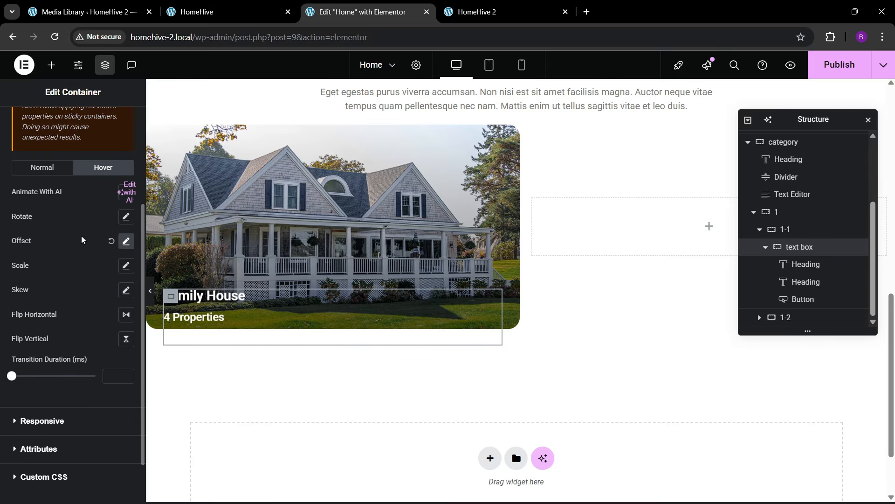
{"action": "left_click", "coordinate": [125, 245]}
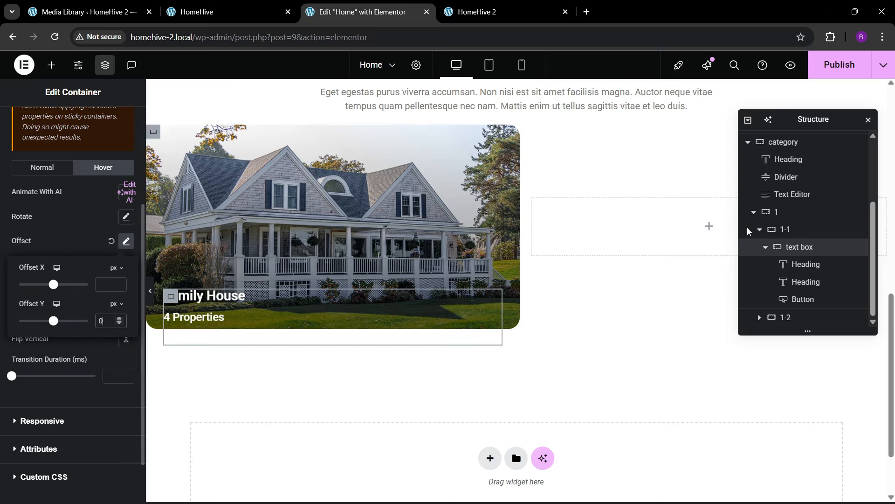
- Publish the page, then select containers 1 and 1-1 in the Structure panel
{"action": "left_click", "coordinate": [765, 248]}
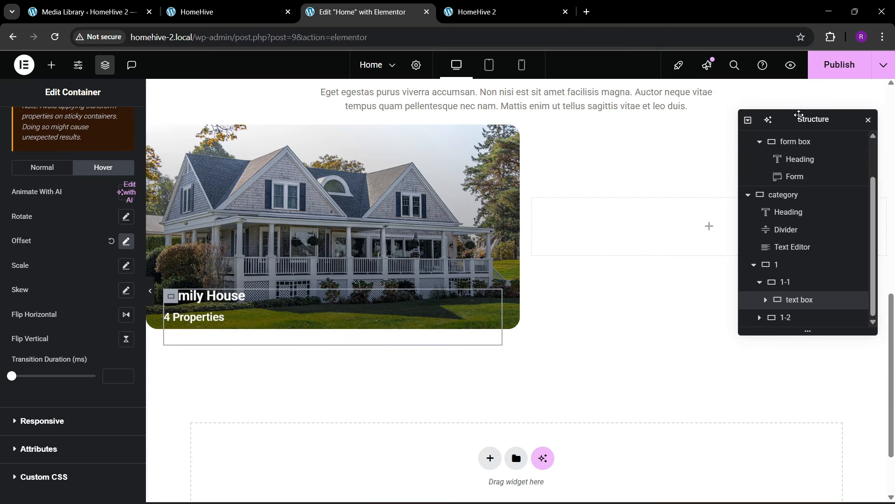
{"action": "left_click", "coordinate": [828, 75]}
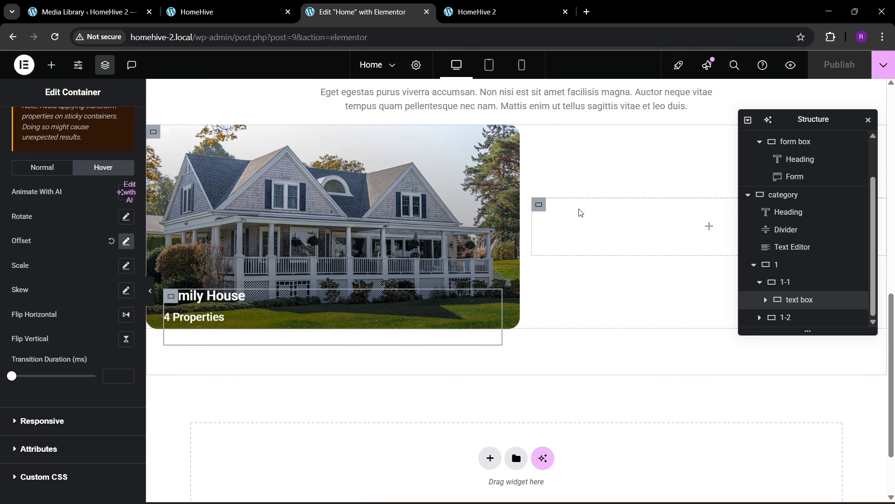
{"action": "left_click", "coordinate": [760, 284]}
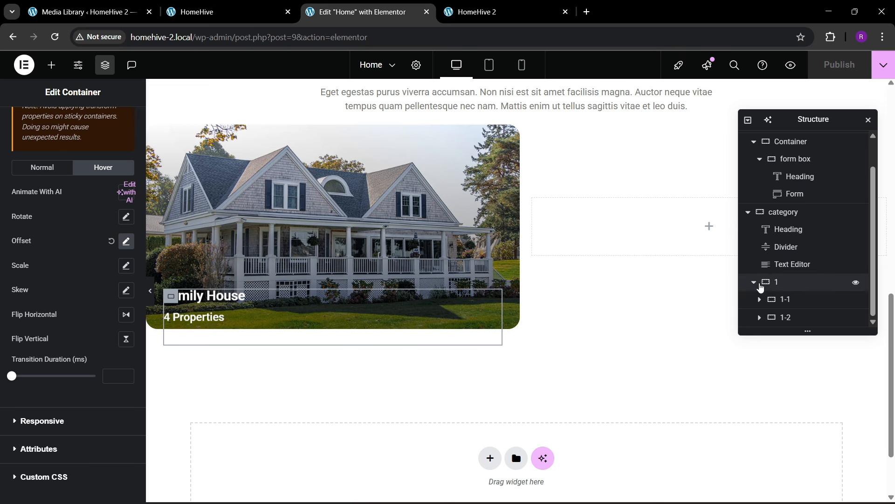
{"action": "left_click", "coordinate": [778, 286]}
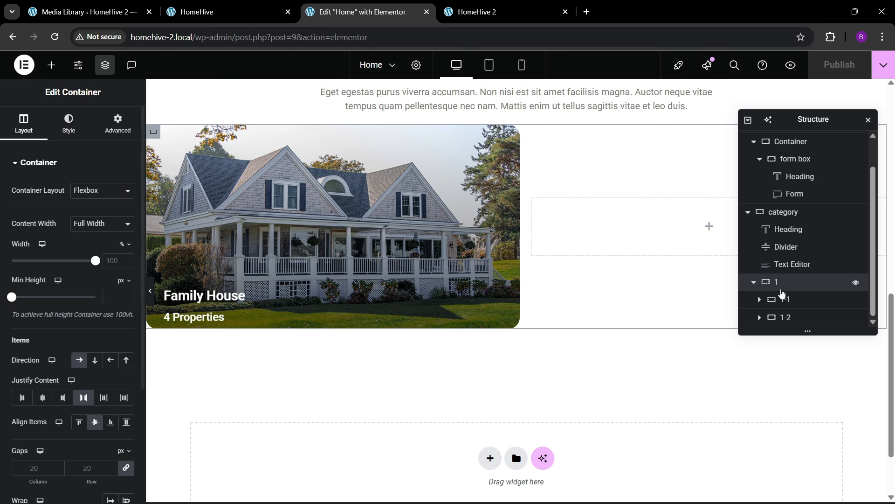
{"action": "left_click", "coordinate": [785, 300]}
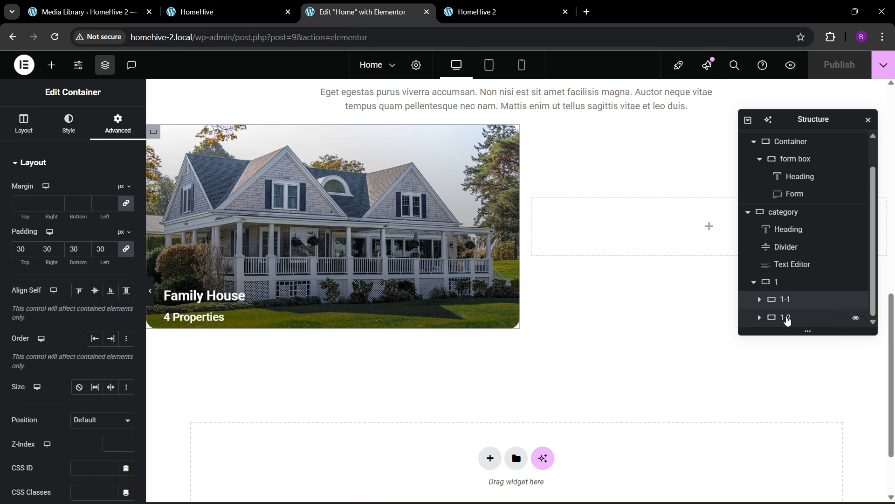
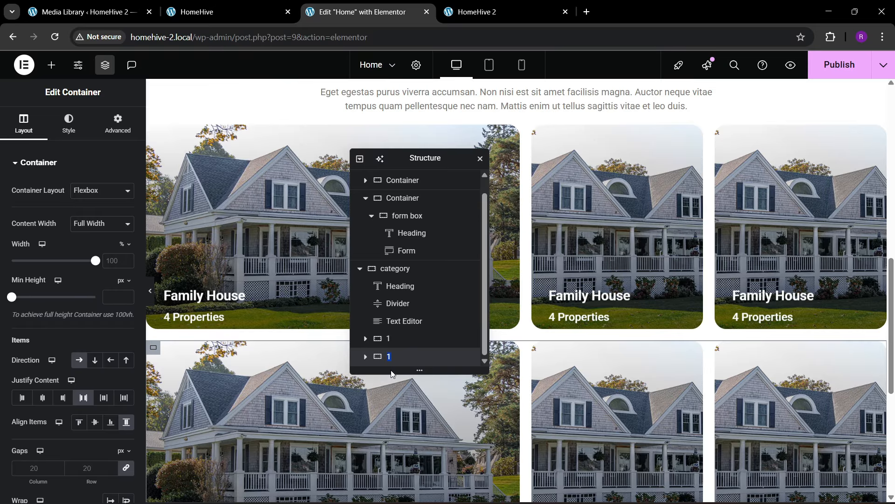
- Name the second card row '2' and set its direction to Row-Reverse so Family House sits right
{"action": "type", "text": "2"}
{"action": "key", "text": "Return"}
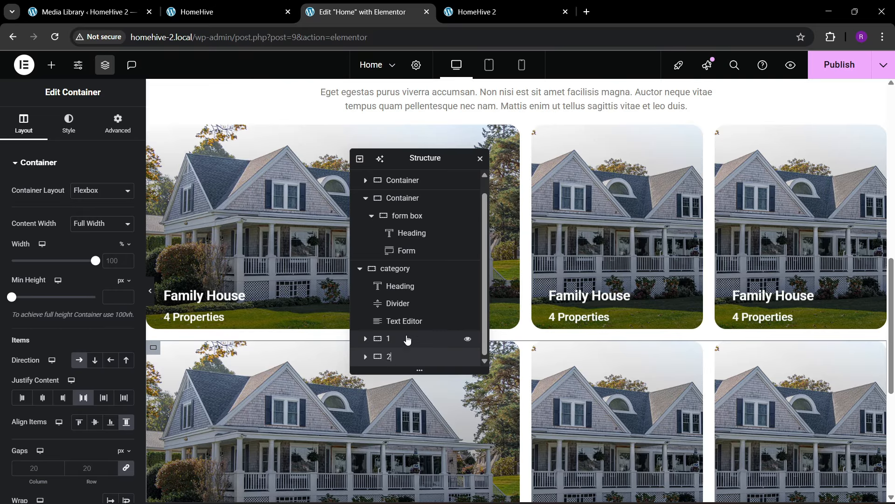
{"action": "scroll", "coordinate": [535, 358], "scroll_direction": "down", "scroll_amount": 1}
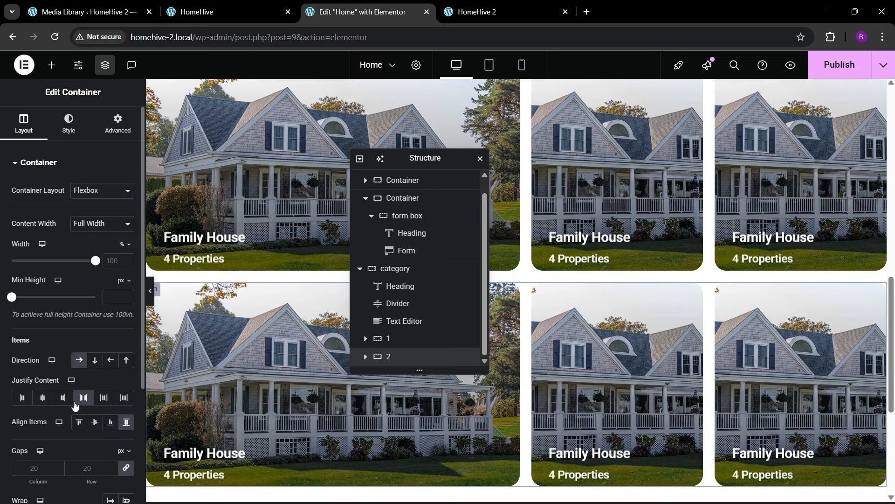
{"action": "left_click", "coordinate": [110, 360]}
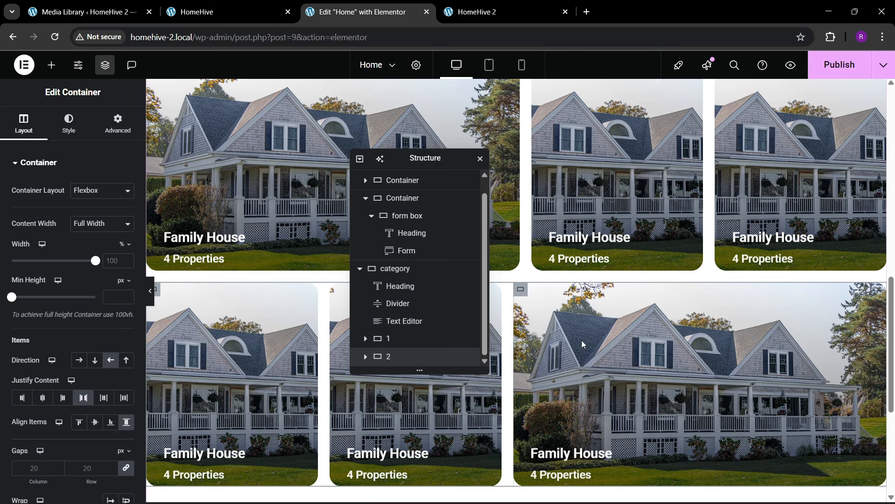
{"action": "scroll", "coordinate": [607, 322], "scroll_direction": "up", "scroll_amount": 1}
{"action": "scroll", "coordinate": [551, 371], "scroll_direction": "down", "scroll_amount": 1}
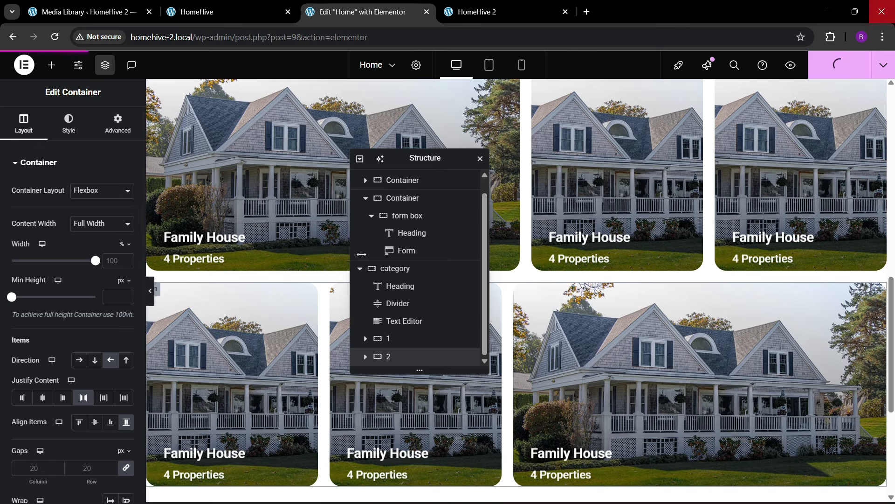
- Set the top row's middle card background to the tower image and the third card's to the Victorian townhouse
{"action": "scroll", "coordinate": [529, 267], "scroll_direction": "up", "scroll_amount": 2}
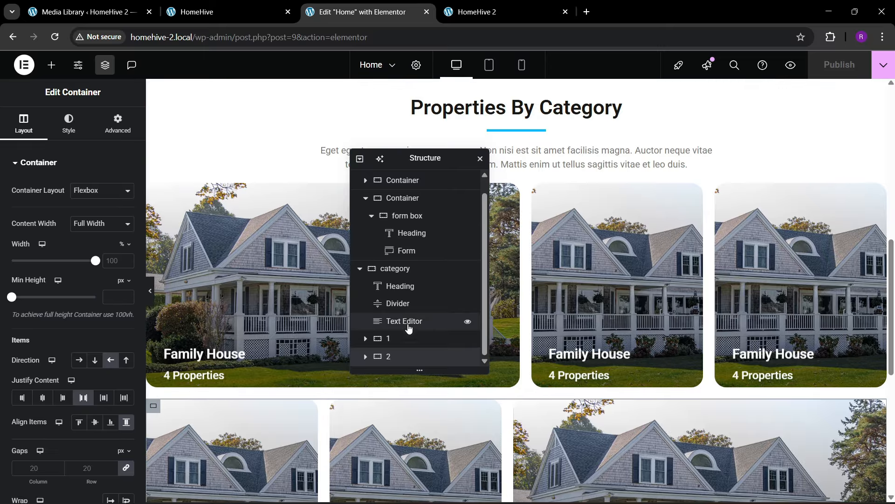
{"action": "left_click", "coordinate": [539, 192]}
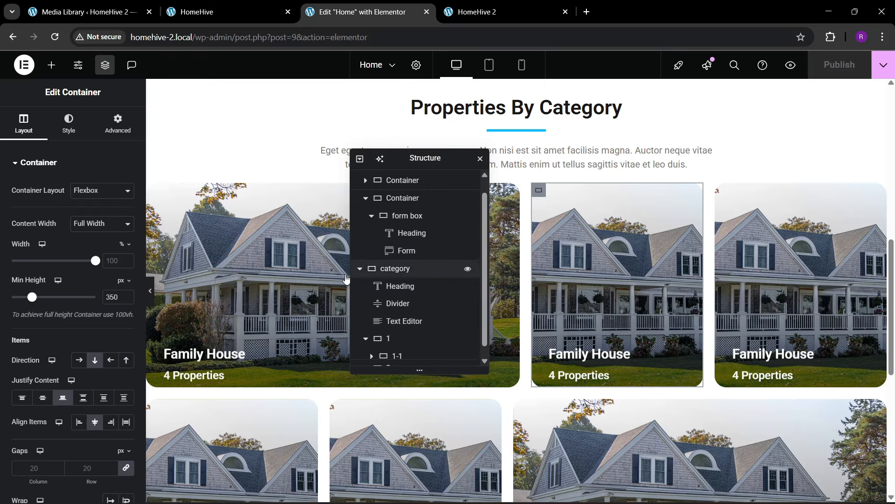
{"action": "left_click", "coordinate": [70, 125]}
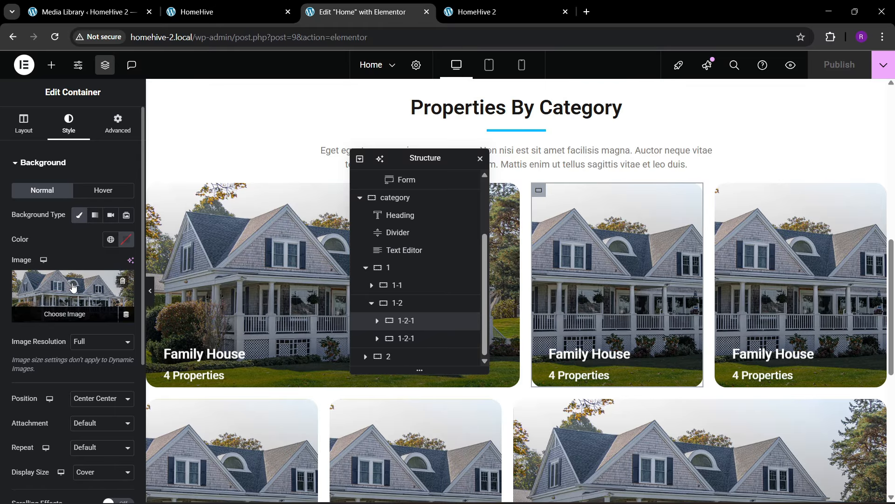
{"action": "left_click", "coordinate": [73, 286]}
{"action": "left_click", "coordinate": [369, 207]}
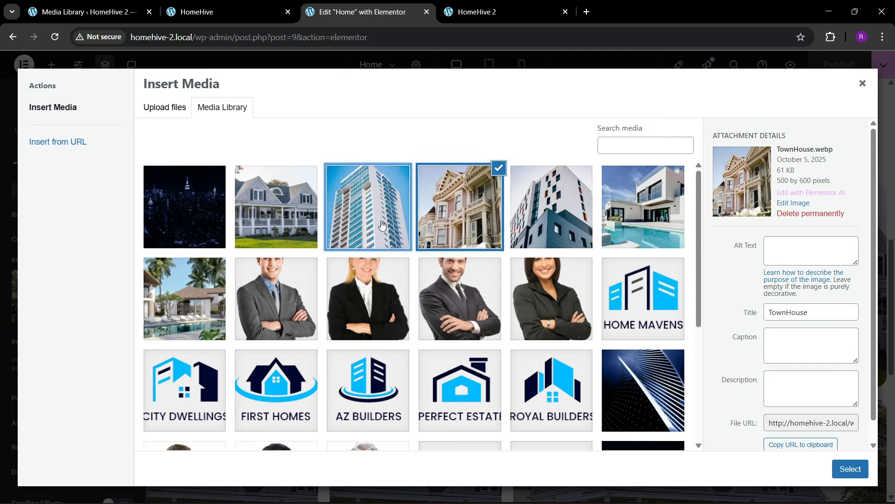
{"action": "left_click", "coordinate": [845, 470]}
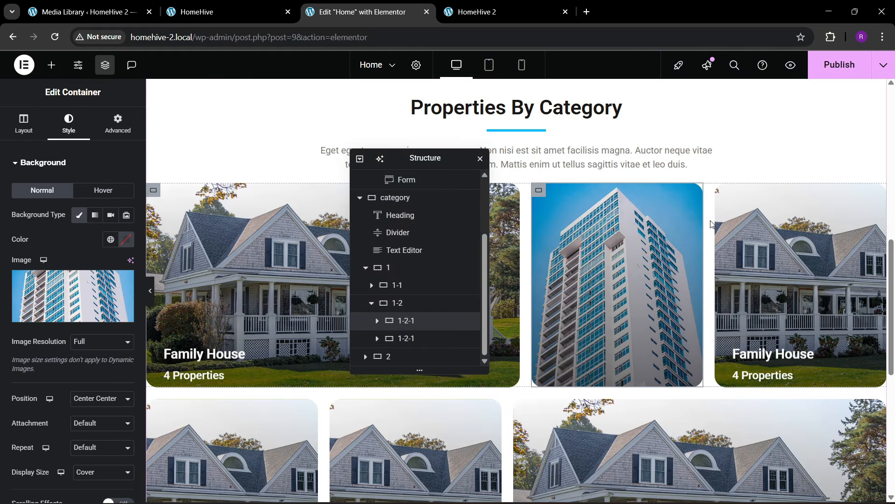
{"action": "left_click", "coordinate": [722, 191]}
{"action": "left_click", "coordinate": [69, 123]}
{"action": "left_click", "coordinate": [72, 294]}
{"action": "left_click", "coordinate": [279, 208]}
{"action": "left_click", "coordinate": [845, 470]}
{"action": "scroll", "coordinate": [560, 298], "scroll_direction": "down", "scroll_amount": 4}
- Give the second row's first card the Modern-Villa image and its second card the Victorian house image
{"action": "left_click", "coordinate": [153, 231]}
{"action": "left_click", "coordinate": [68, 123]}
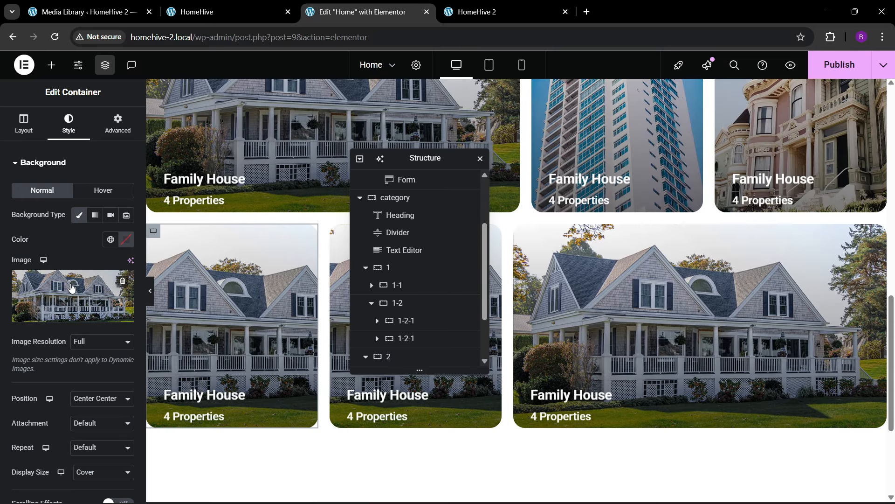
{"action": "left_click", "coordinate": [73, 292]}
{"action": "left_click", "coordinate": [622, 224]}
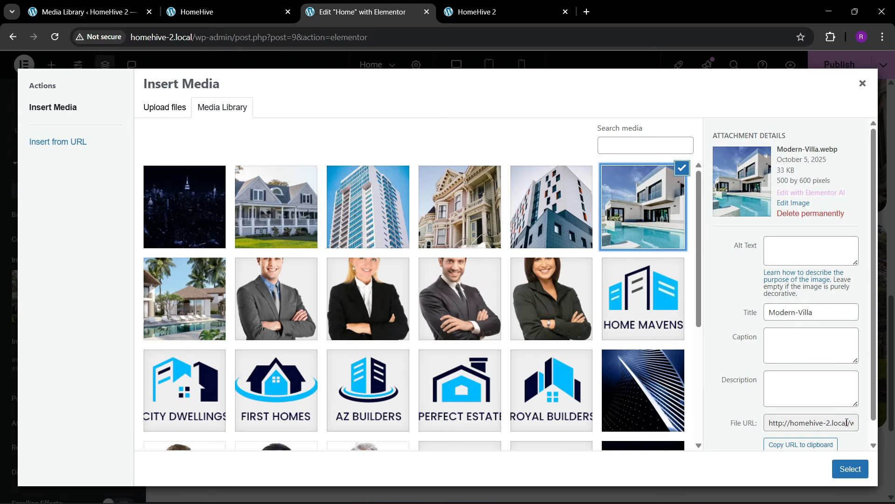
{"action": "left_click", "coordinate": [854, 467]}
{"action": "left_click", "coordinate": [336, 231]}
{"action": "left_click", "coordinate": [69, 123]}
{"action": "left_click", "coordinate": [72, 294]}
{"action": "left_click", "coordinate": [279, 208]}
{"action": "left_click", "coordinate": [849, 469]}
- Publish the new card images and view the live HomeHive 2 page
{"action": "left_click", "coordinate": [840, 65]}
{"action": "left_click", "coordinate": [485, 13]}
{"action": "left_click", "coordinate": [54, 37]}
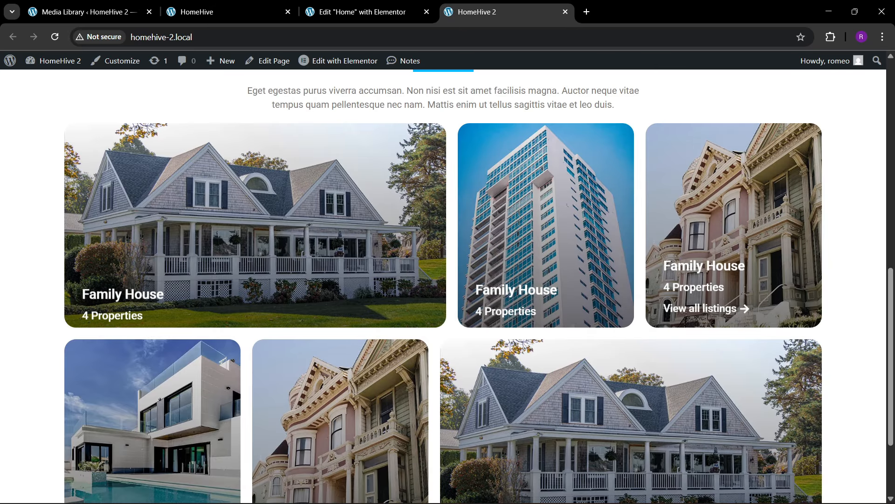
- Scroll through the live tower, townhouse, villa and Victorian category cards, then go back to the editor
{"action": "scroll", "coordinate": [744, 299], "scroll_direction": "down", "scroll_amount": 3}
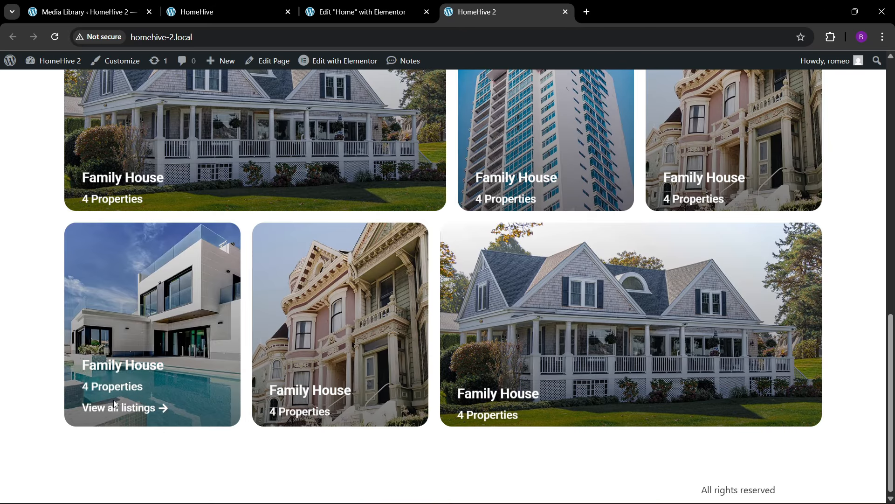
{"action": "scroll", "coordinate": [505, 297], "scroll_direction": "up", "scroll_amount": 2}
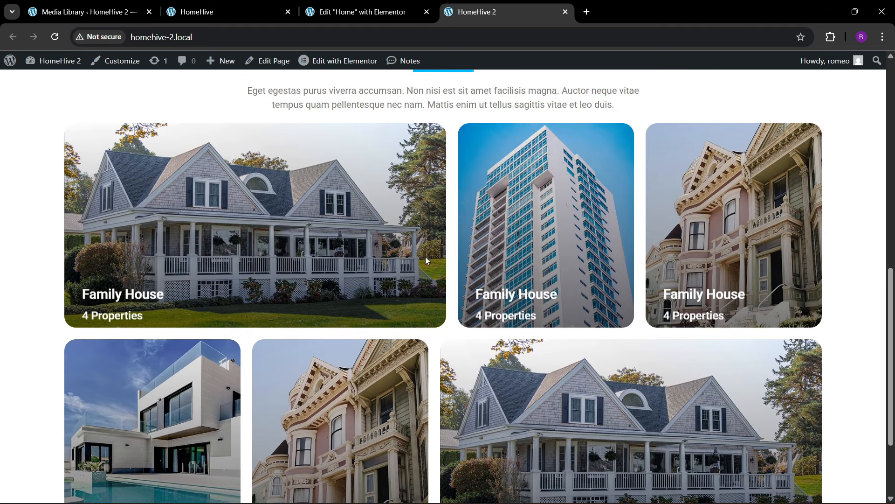
{"action": "scroll", "coordinate": [426, 260], "scroll_direction": "up", "scroll_amount": 5}
{"action": "scroll", "coordinate": [412, 447], "scroll_direction": "down", "scroll_amount": 2}
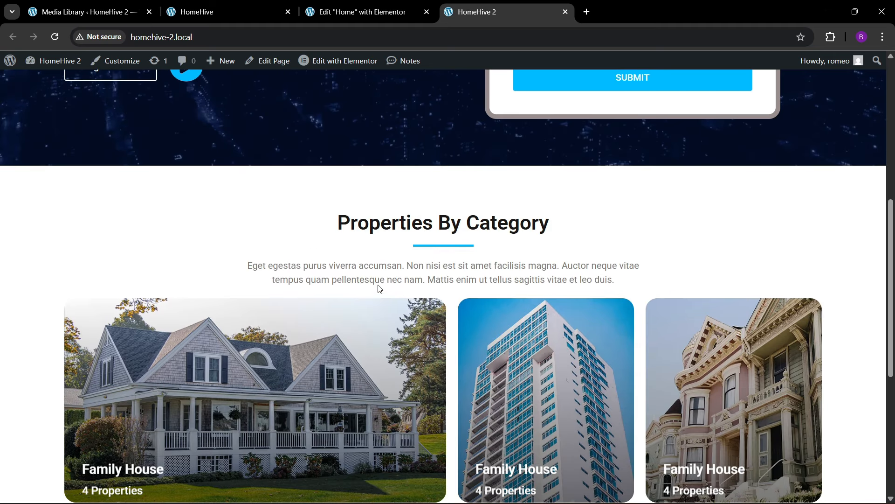
{"action": "left_click", "coordinate": [364, 11]}
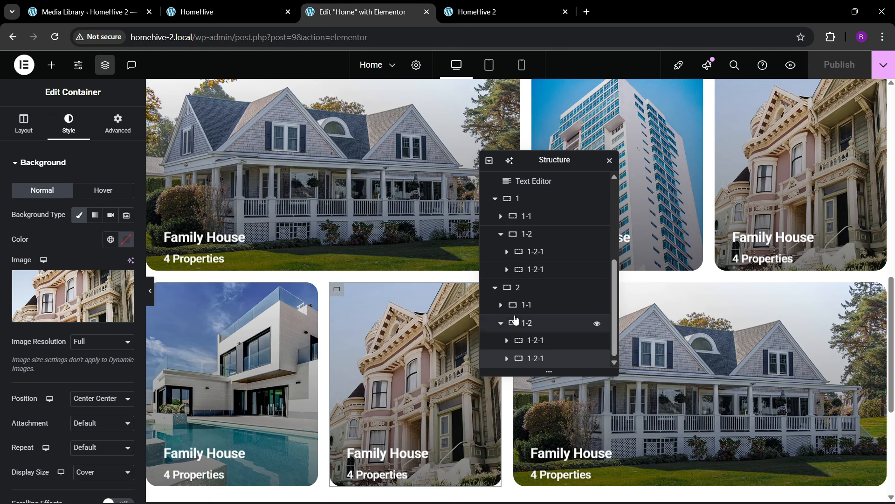
- Set the first card row's top margin to 30 px, publish, and view the live HomeHive 2 page
{"action": "scroll", "coordinate": [516, 319], "scroll_direction": "up", "scroll_amount": 3}
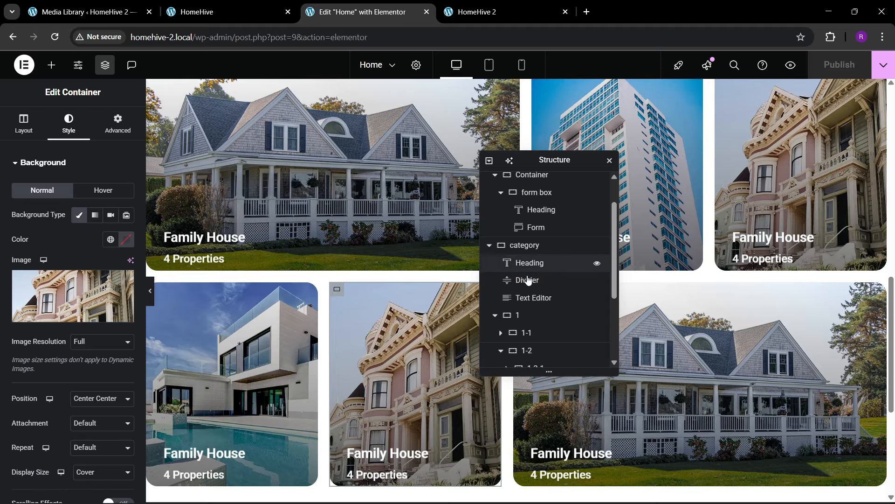
{"action": "left_click", "coordinate": [528, 318]}
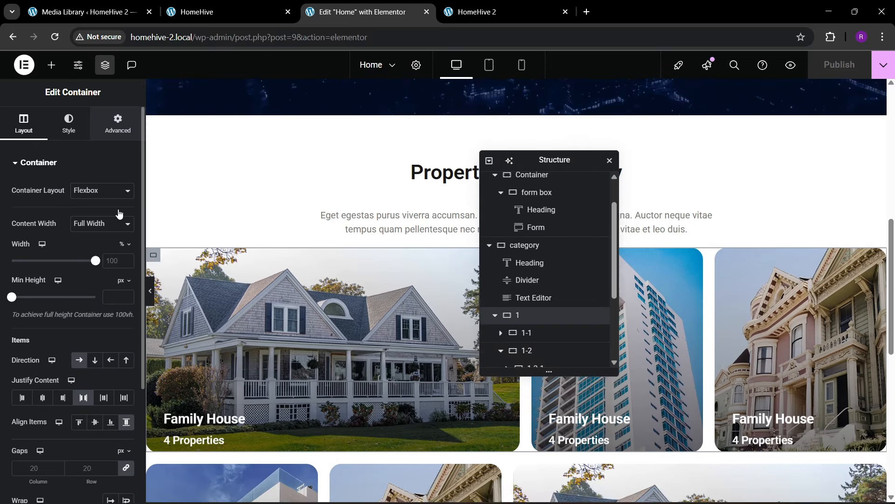
{"action": "left_click", "coordinate": [118, 124]}
{"action": "left_click", "coordinate": [126, 203]}
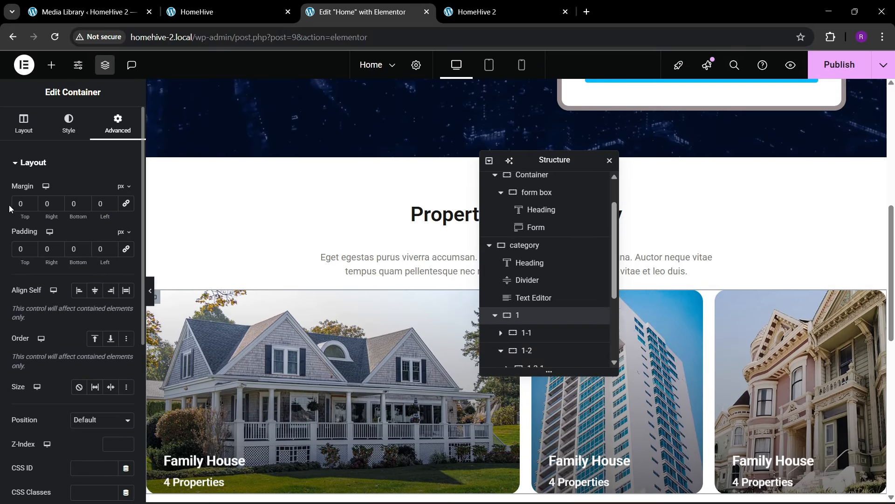
{"action": "type", "text": "2"}
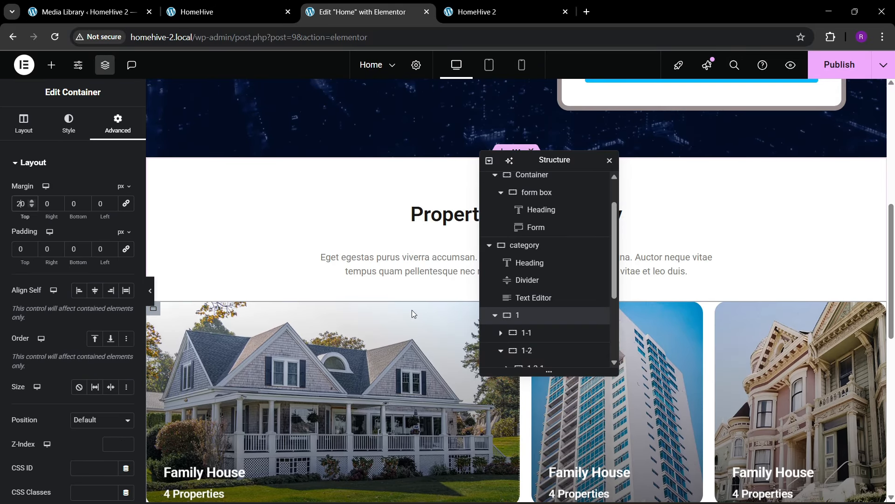
{"action": "key", "text": "BackSpace"}
{"action": "type", "text": "3"}
{"action": "left_click", "coordinate": [856, 74]}
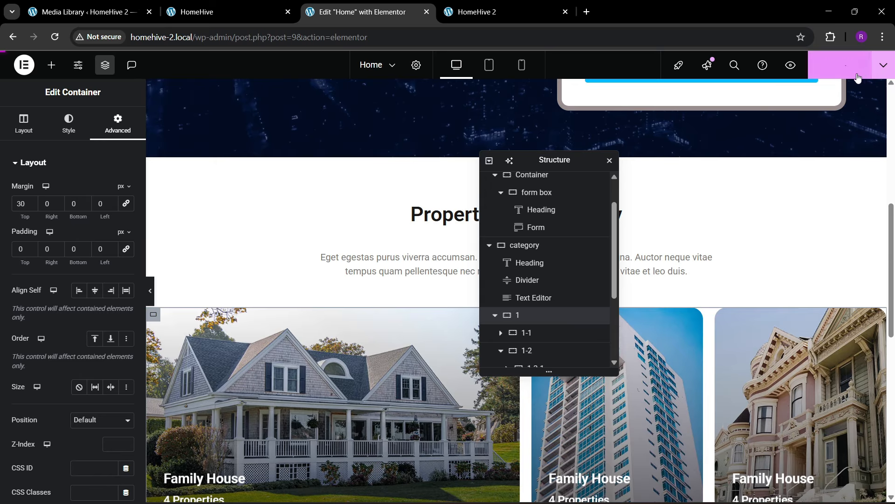
{"action": "left_click", "coordinate": [501, 9]}
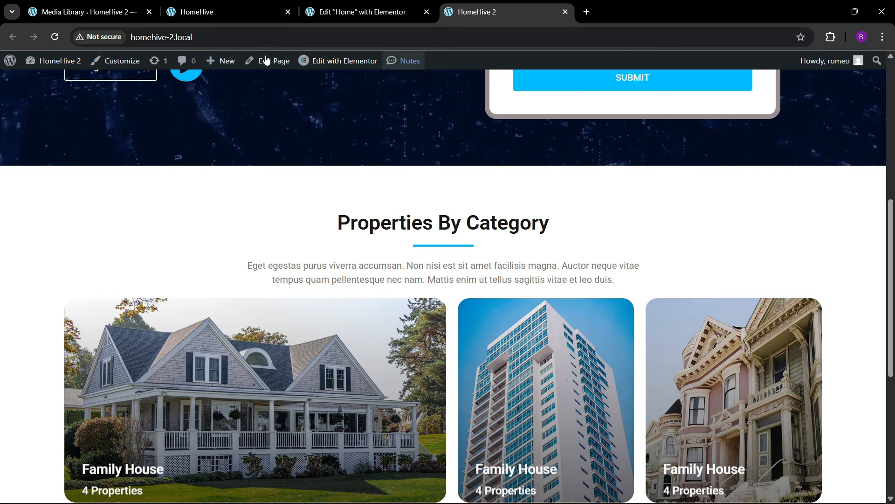
- Reload the live page to check the new spacing, compare it with the original HomeHive site, and return to the editor
{"action": "left_click", "coordinate": [228, 38]}
{"action": "key", "text": "Return"}
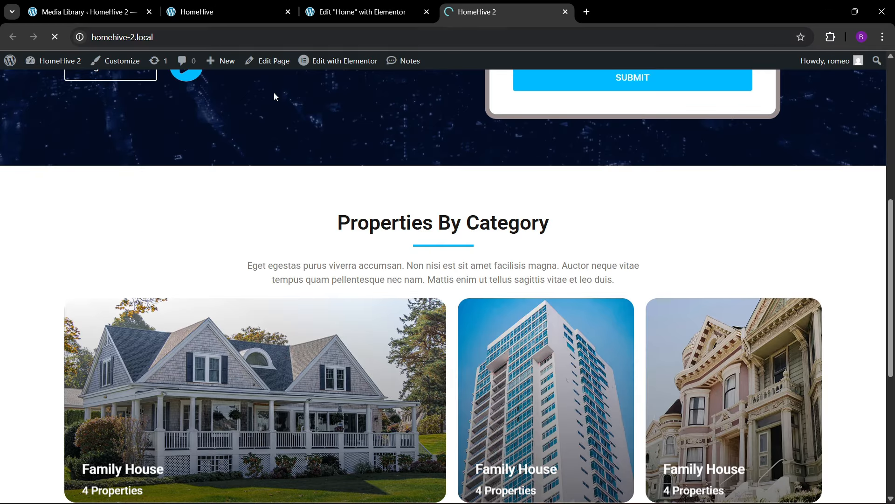
{"action": "scroll", "coordinate": [428, 275], "scroll_direction": "down", "scroll_amount": 15}
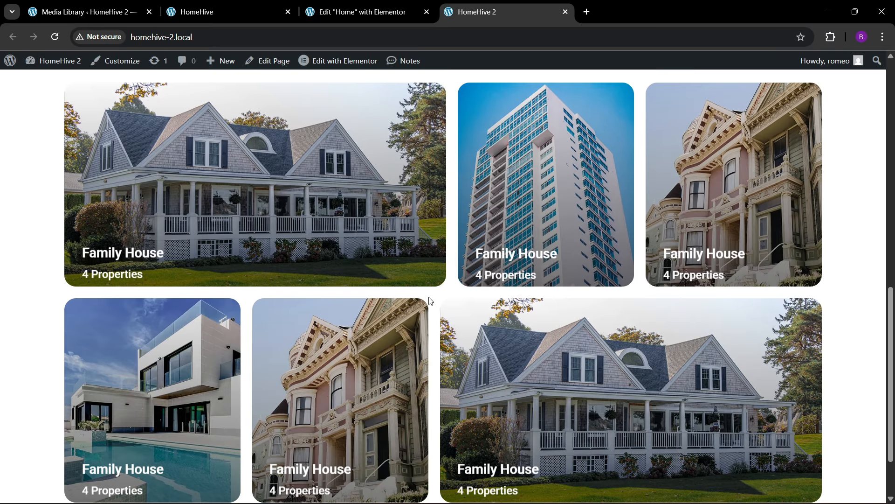
{"action": "scroll", "coordinate": [436, 317], "scroll_direction": "up", "scroll_amount": 6}
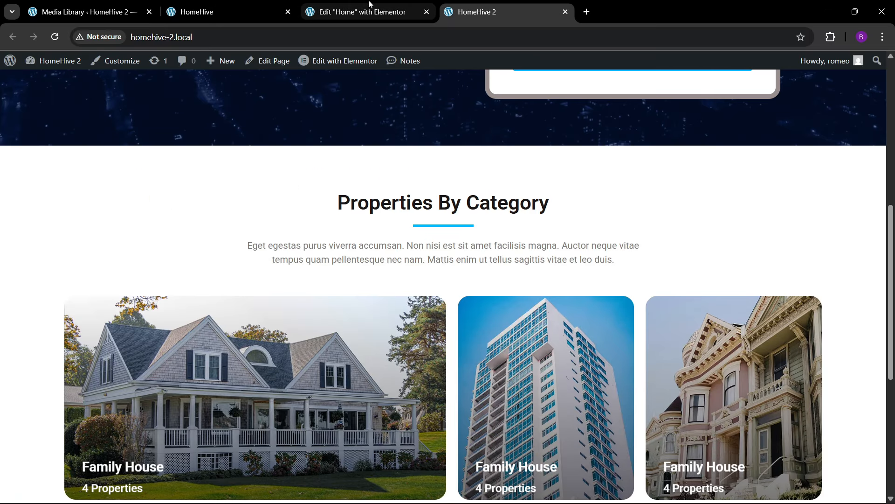
{"action": "key", "text": "ctrl+shift+Tab"}
{"action": "key", "text": "ctrl+shift+Tab"}
{"action": "scroll", "coordinate": [337, 281], "scroll_direction": "down", "scroll_amount": 1}
{"action": "scroll", "coordinate": [337, 280], "scroll_direction": "down", "scroll_amount": 10}
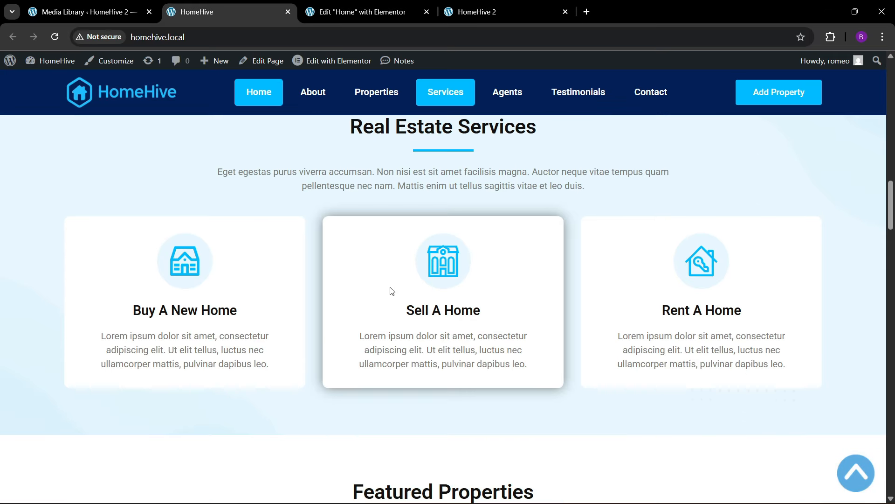
{"action": "key", "text": "ctrl+Tab"}
{"action": "scroll", "coordinate": [408, 299], "scroll_direction": "down", "scroll_amount": 4}
- Add an empty single-column flexbox container below the category cards and name it services
{"action": "left_click_drag", "start_coordinate": [536, 160], "coordinate": [707, 142]}
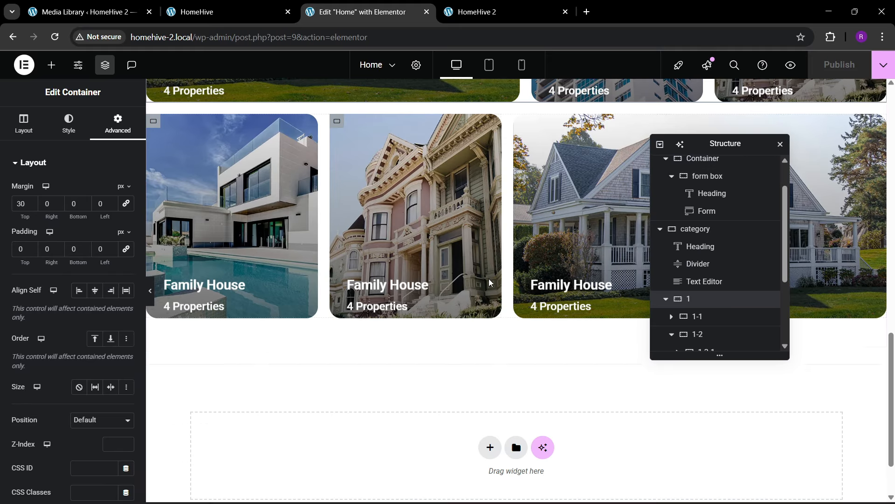
{"action": "scroll", "coordinate": [490, 282], "scroll_direction": "down", "scroll_amount": 2}
{"action": "left_click", "coordinate": [490, 370]}
{"action": "left_click", "coordinate": [483, 406]}
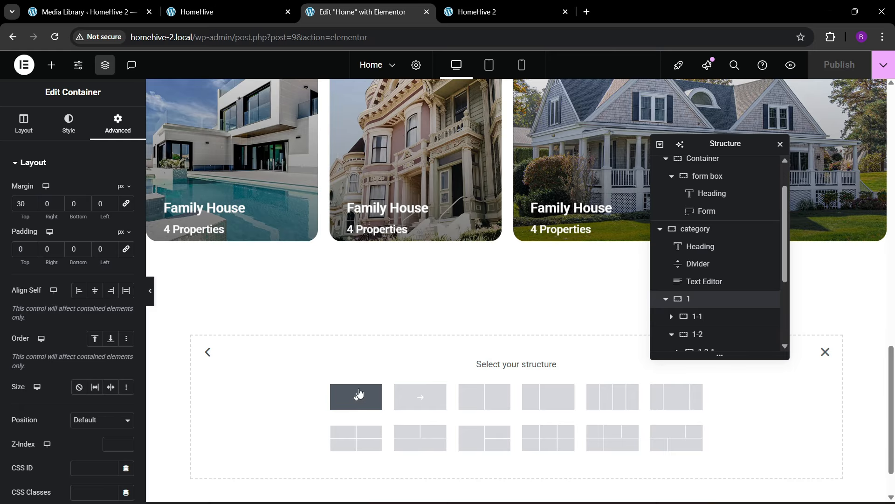
{"action": "left_click", "coordinate": [359, 394]}
{"action": "scroll", "coordinate": [697, 326], "scroll_direction": "down", "scroll_amount": 4}
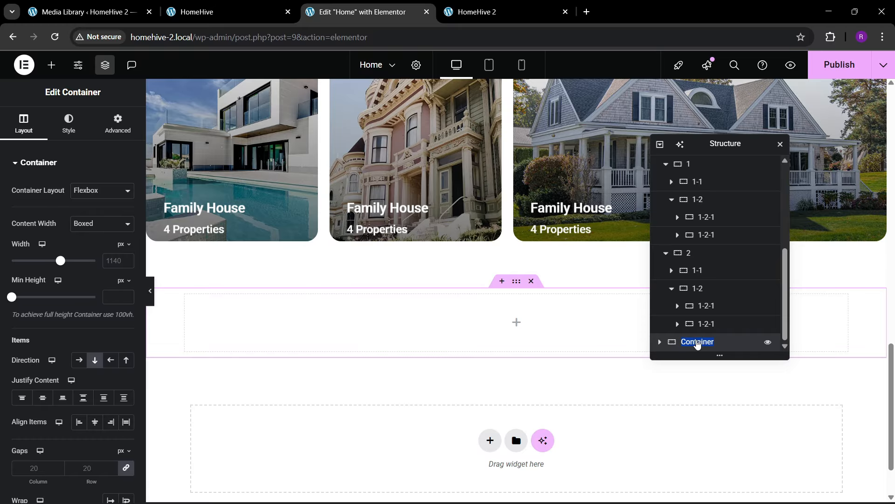
{"action": "type", "text": "services"}
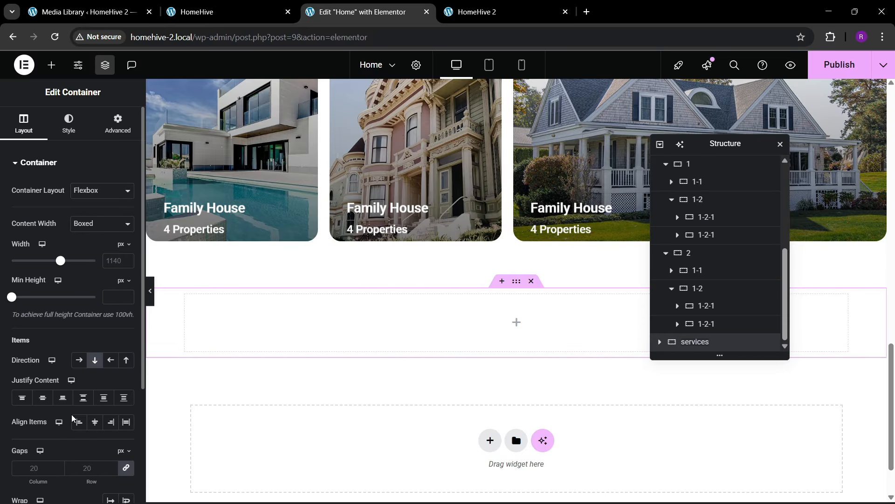
- Center the services container's content, set its width to 1300 px and top and bottom padding to 80
{"action": "left_click", "coordinate": [43, 398]}
{"action": "left_click", "coordinate": [100, 423]}
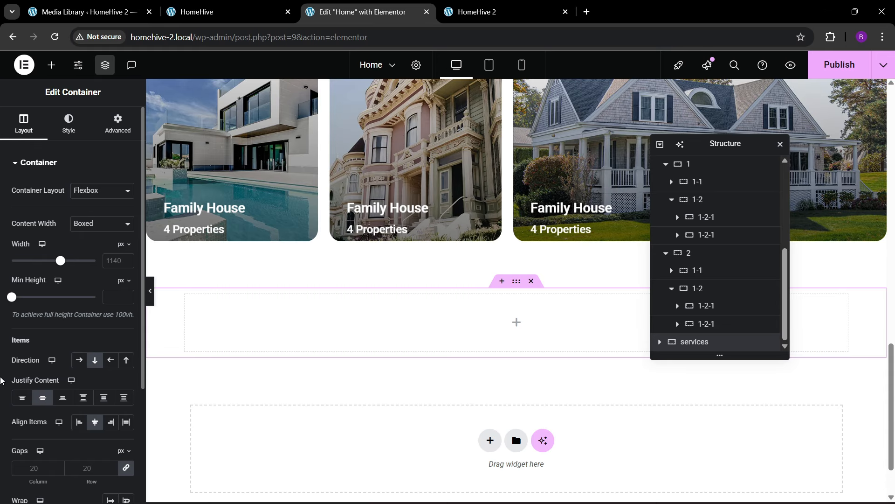
{"action": "left_click", "coordinate": [105, 131]}
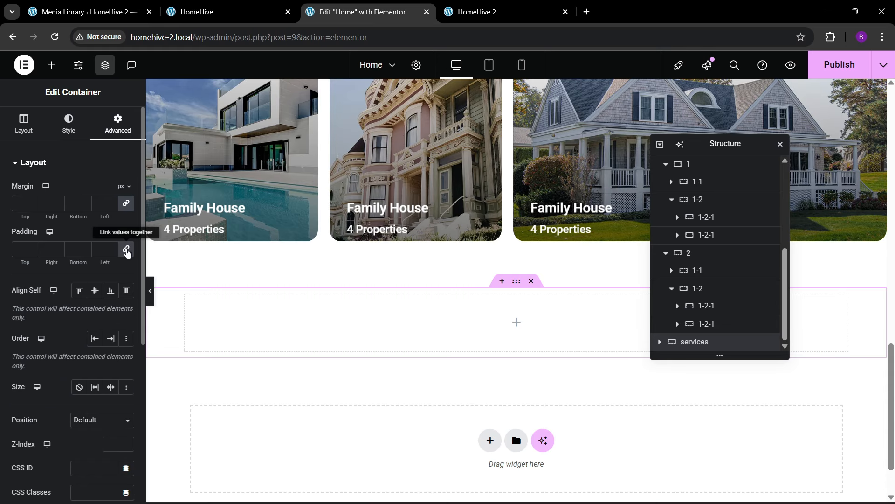
{"action": "left_click", "coordinate": [128, 251]}
{"action": "left_click", "coordinate": [23, 135]}
{"action": "left_click", "coordinate": [112, 262]}
{"action": "type", "text": "1300"}
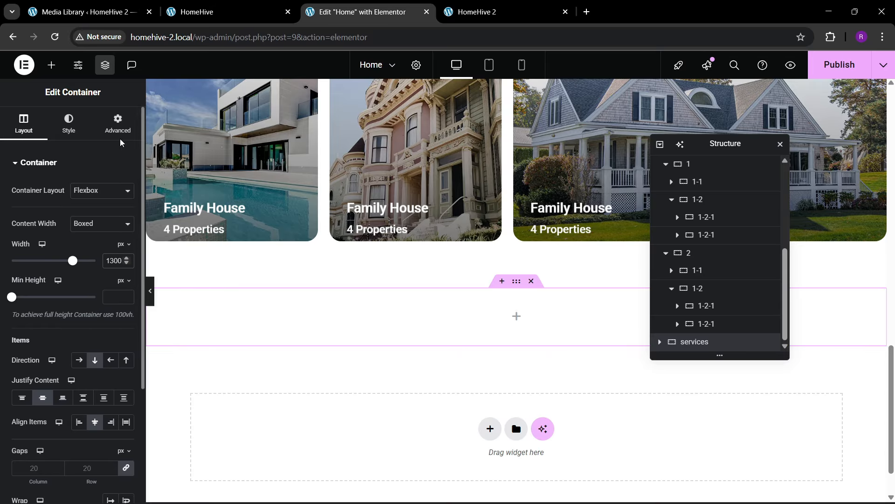
{"action": "left_click", "coordinate": [118, 124]}
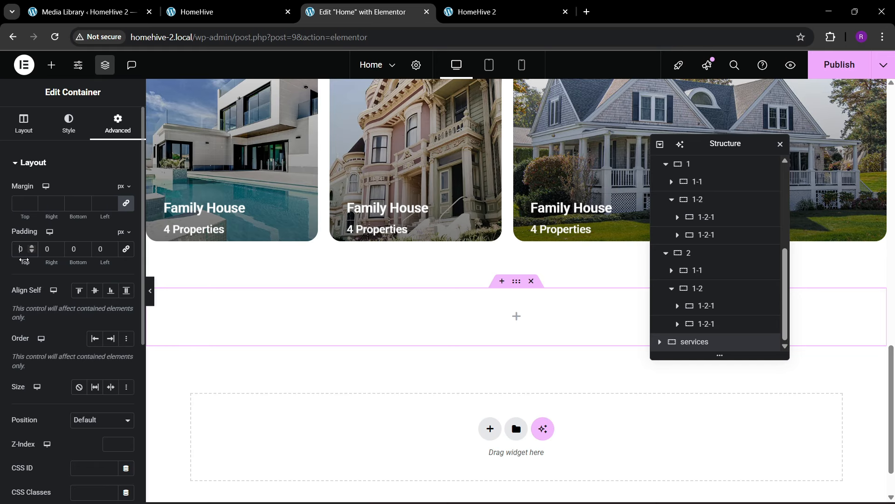
{"action": "type", "text": "8"}
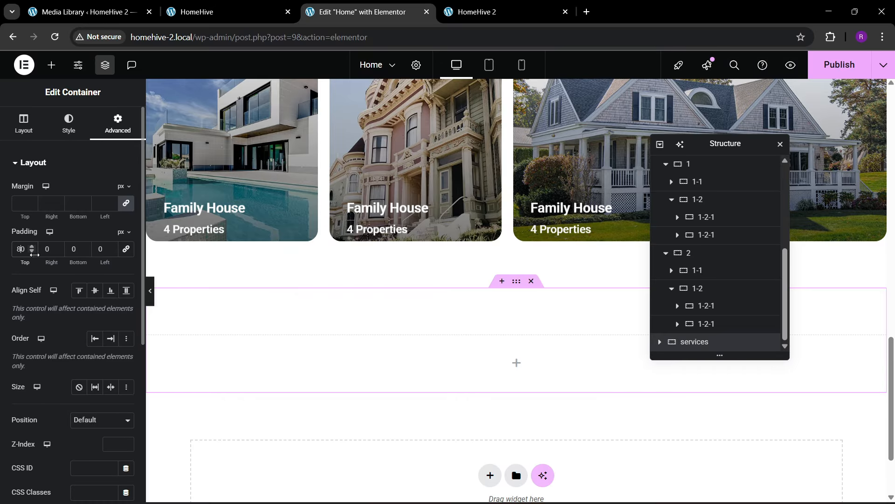
{"action": "left_click", "coordinate": [77, 261]}
{"action": "type", "text": "8"}
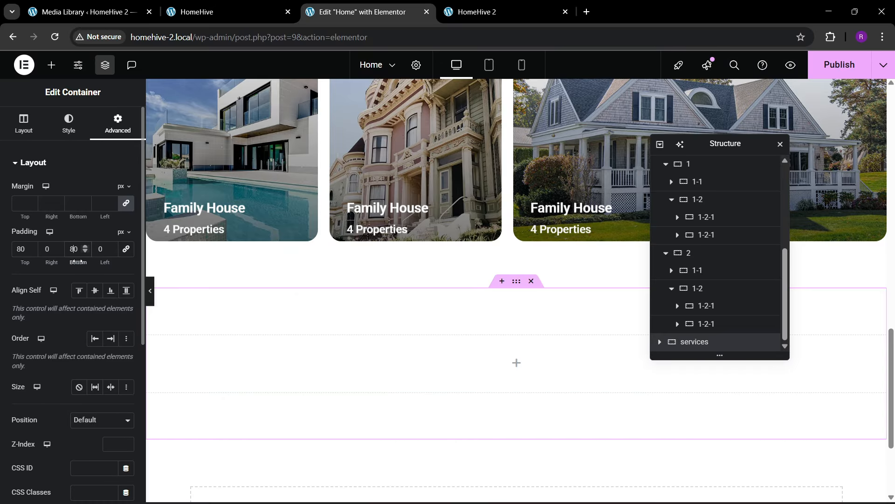
{"action": "scroll", "coordinate": [388, 289], "scroll_direction": "up", "scroll_amount": 7}
- Copy the Properties By Category heading and paste it into the empty services container
{"action": "scroll", "coordinate": [386, 268], "scroll_direction": "up", "scroll_amount": 4}
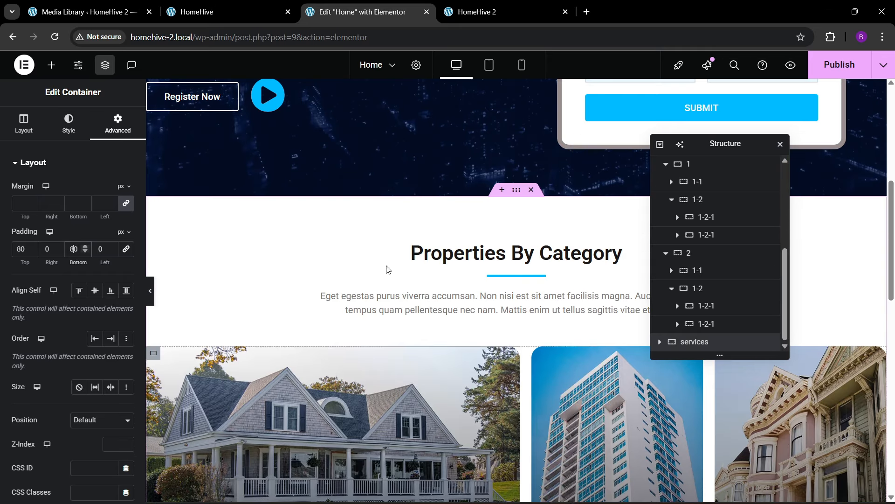
{"action": "right_click", "coordinate": [459, 233]}
{"action": "left_click", "coordinate": [482, 289]}
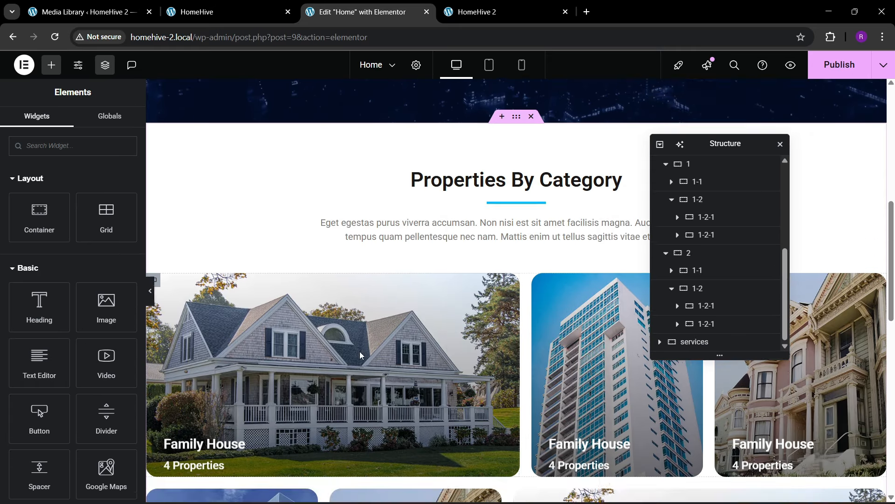
{"action": "scroll", "coordinate": [359, 351], "scroll_direction": "down", "scroll_amount": 8}
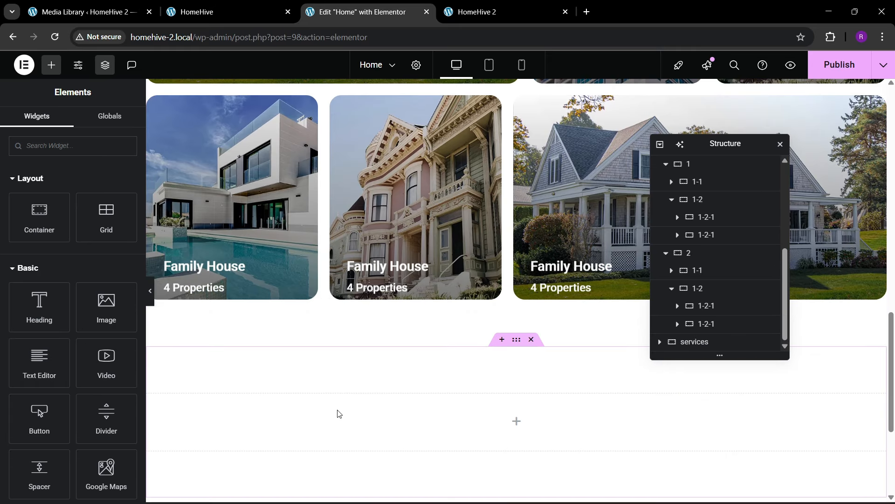
{"action": "right_click", "coordinate": [338, 414]}
{"action": "left_click", "coordinate": [371, 288]}
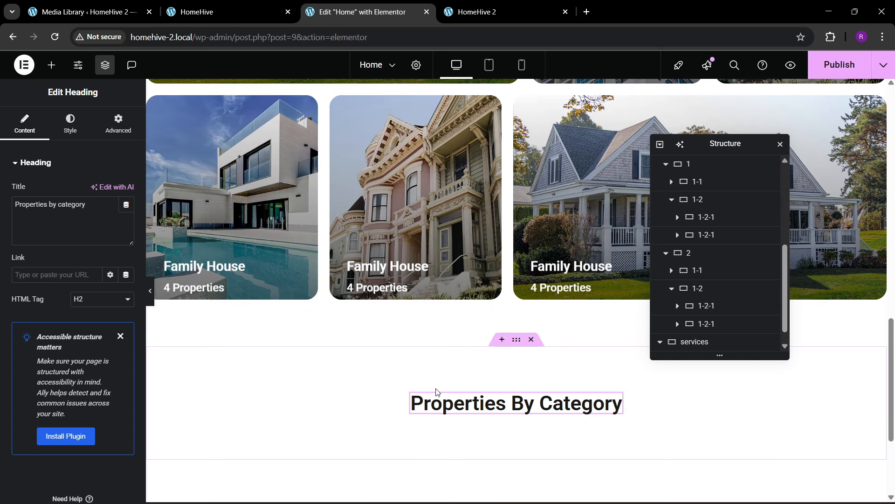
{"action": "left_click", "coordinate": [216, 5]}
{"action": "left_click", "coordinate": [359, 12]}
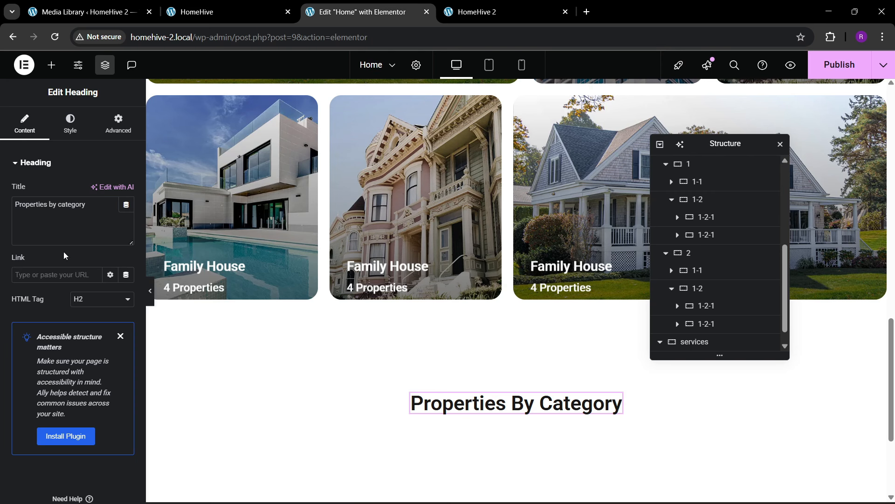
- Change the pasted heading's title to 'Real Estate Services'
{"action": "left_click_drag", "start_coordinate": [88, 206], "coordinate": [1, 215]}
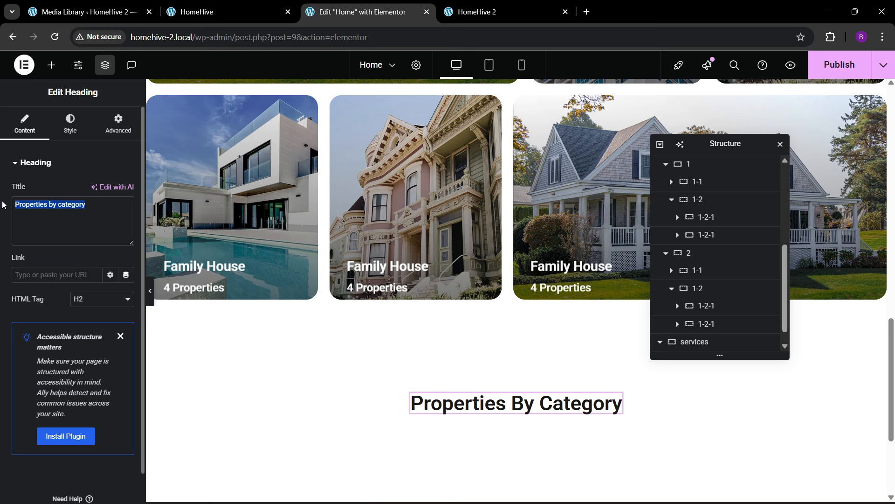
{"action": "type", "text": "Real Es"}
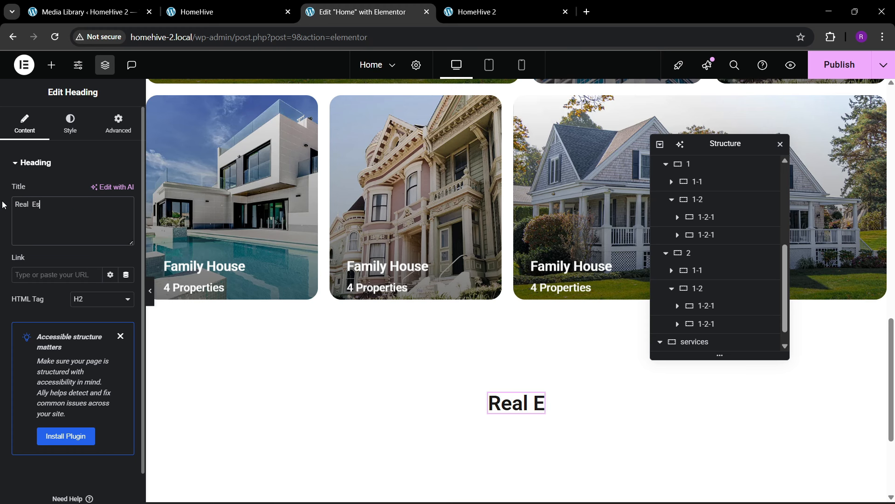
{"action": "key", "text": "BackSpace"}
{"action": "key", "text": "BackSpace"}
{"action": "type", "text": "tate "}
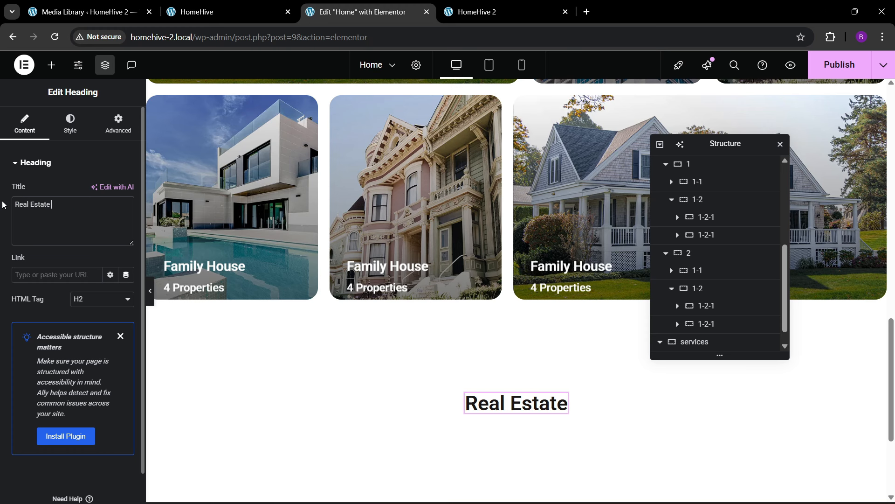
{"action": "type", "text": "Services"}
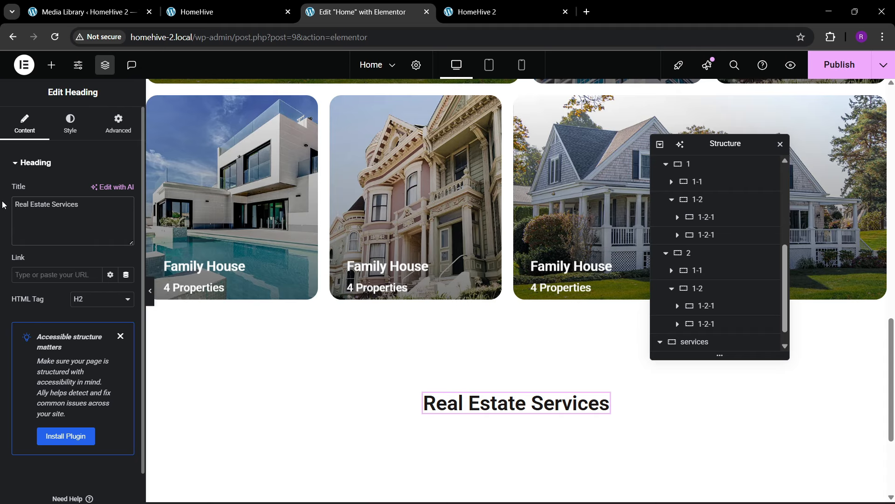
{"action": "scroll", "coordinate": [391, 323], "scroll_direction": "down", "scroll_amount": 3}
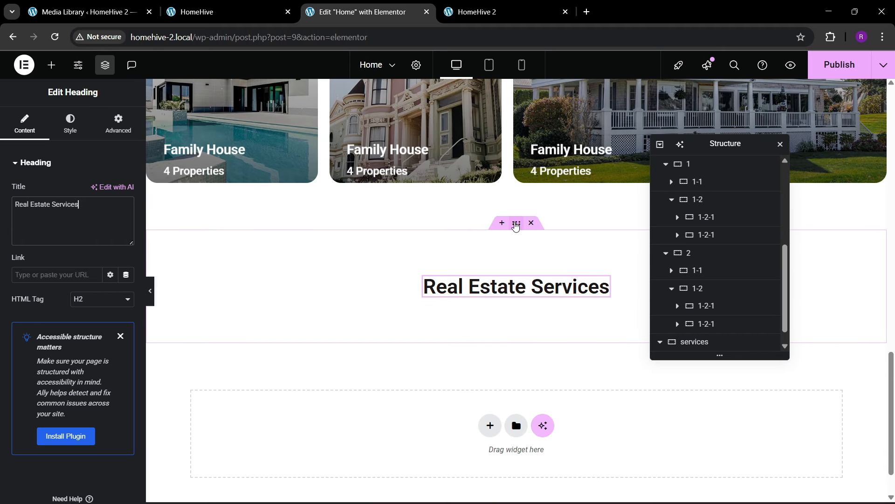
{"action": "left_click", "coordinate": [516, 223]}
- Set a classic sec-bg.webp background on the services section, positioned Center Center with Cover size
{"action": "left_click", "coordinate": [68, 124]}
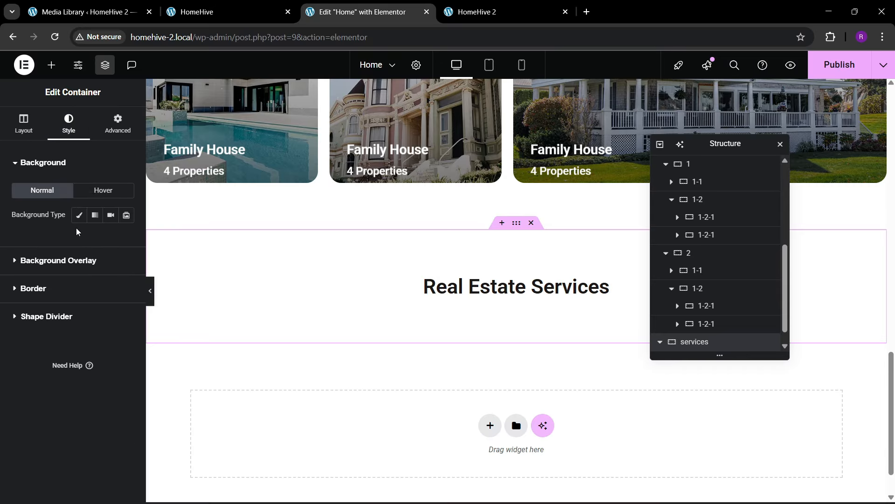
{"action": "left_click", "coordinate": [79, 210]}
{"action": "left_click", "coordinate": [78, 294]}
{"action": "scroll", "coordinate": [443, 312], "scroll_direction": "down", "scroll_amount": 3}
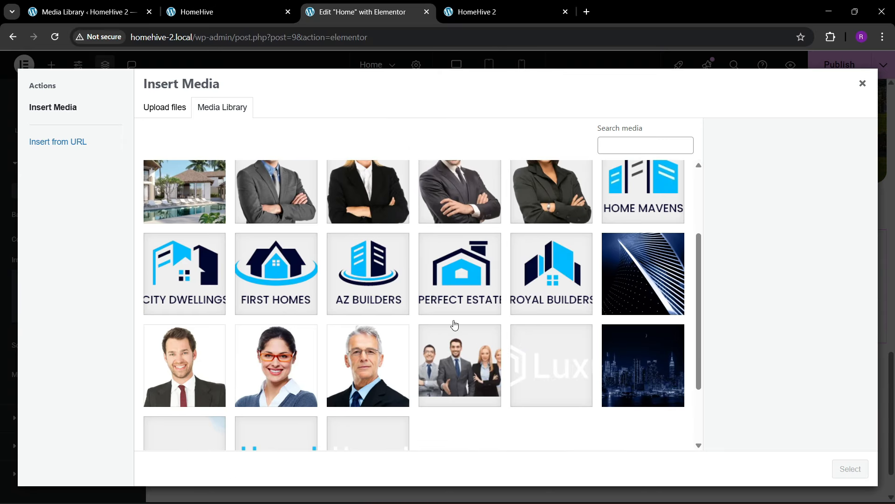
{"action": "scroll", "coordinate": [525, 360], "scroll_direction": "down", "scroll_amount": 2}
{"action": "left_click", "coordinate": [212, 373]}
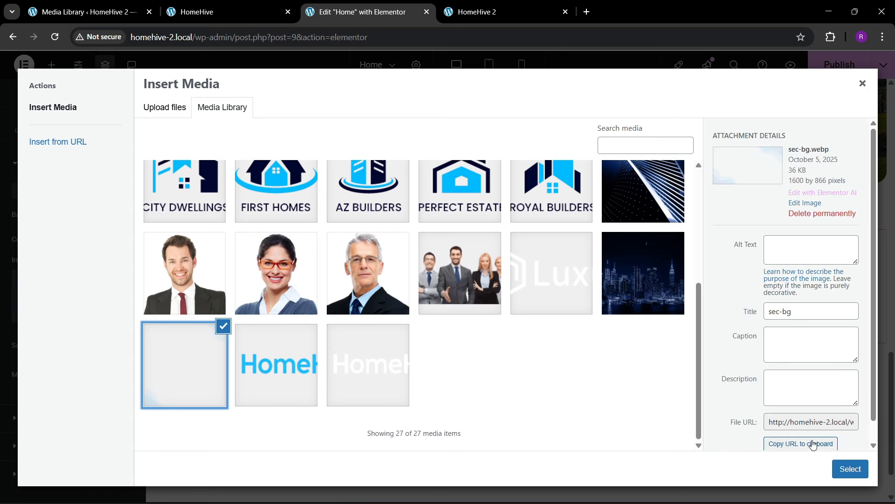
{"action": "left_click", "coordinate": [846, 467]}
{"action": "scroll", "coordinate": [36, 306], "scroll_direction": "down", "scroll_amount": 4}
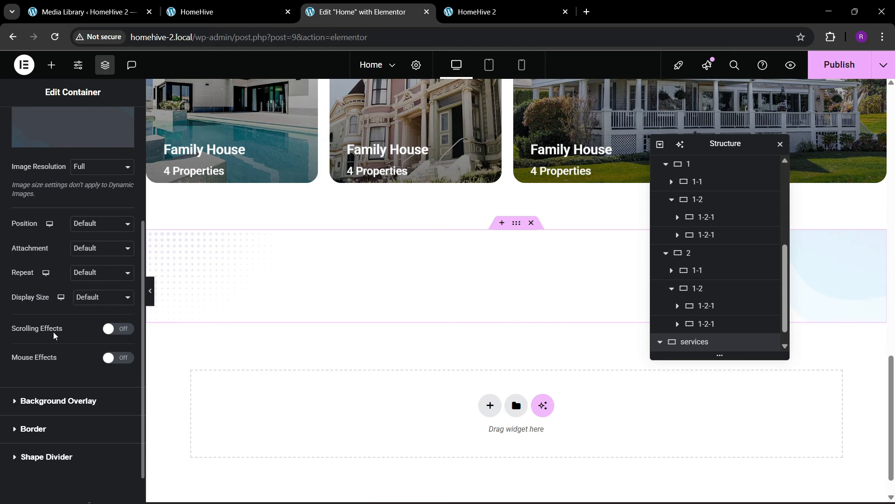
{"action": "left_click", "coordinate": [92, 227]}
{"action": "left_click", "coordinate": [96, 254]}
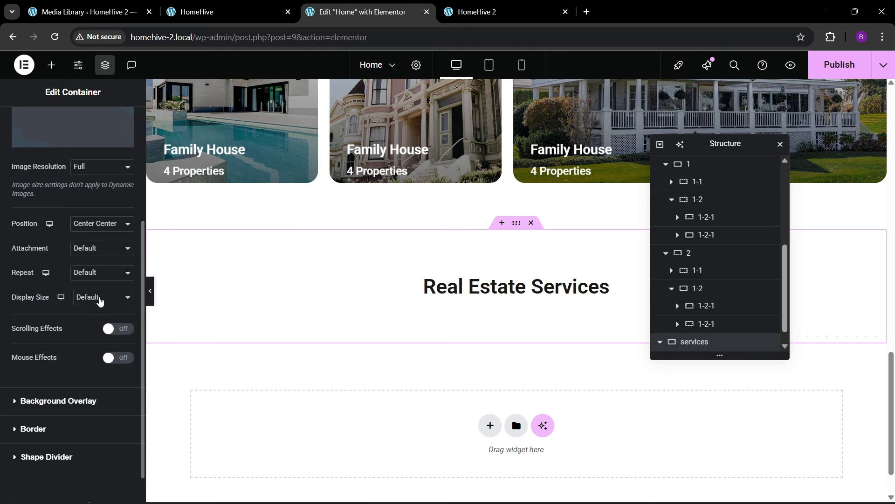
{"action": "left_click", "coordinate": [100, 297]}
{"action": "left_click", "coordinate": [86, 340]}
- Add a classic background overlay using the global theme bg colour
{"action": "left_click", "coordinate": [76, 401]}
{"action": "left_click", "coordinate": [110, 242]}
{"action": "left_click", "coordinate": [111, 267]}
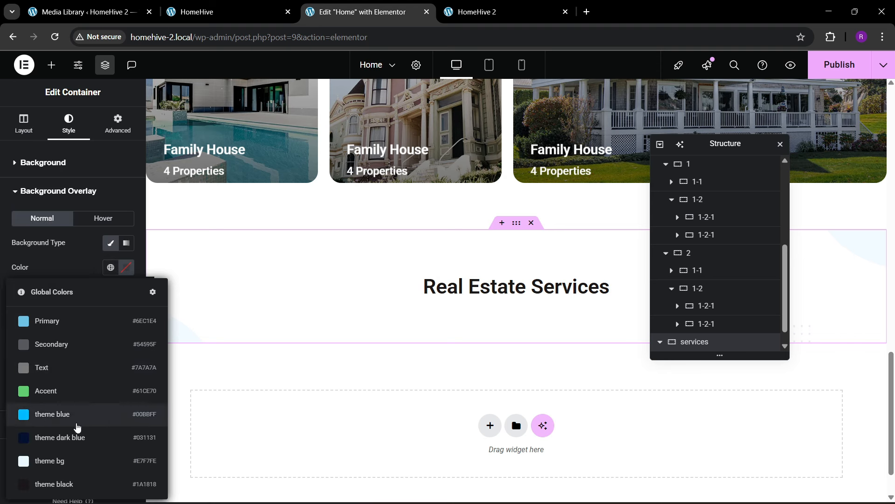
{"action": "left_click", "coordinate": [69, 459]}
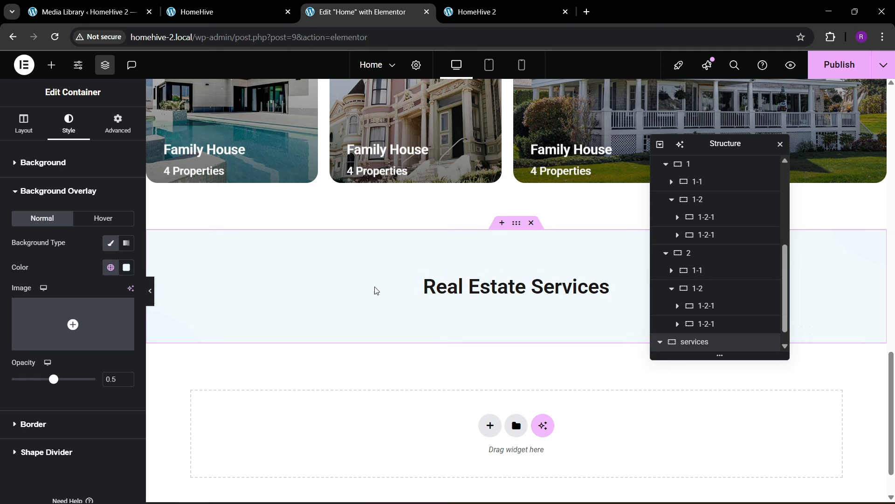
- Copy the blue divider from the category section and paste it below the Real Estate Services heading
{"action": "scroll", "coordinate": [460, 194], "scroll_direction": "up", "scroll_amount": 10}
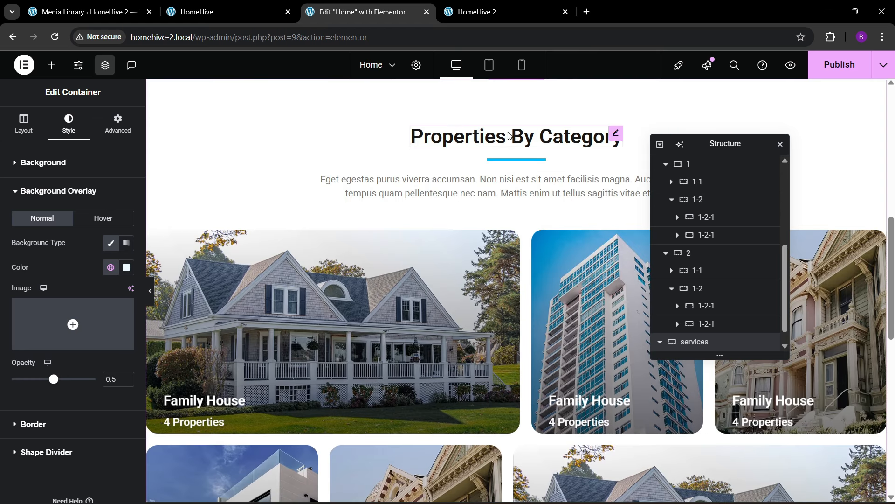
{"action": "right_click", "coordinate": [498, 161]}
{"action": "left_click", "coordinate": [523, 217]}
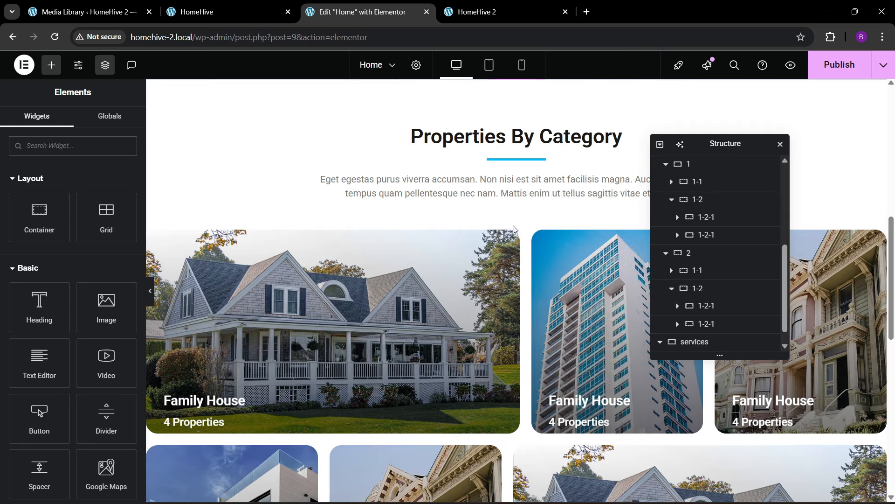
{"action": "scroll", "coordinate": [469, 301], "scroll_direction": "down", "scroll_amount": 10}
{"action": "right_click", "coordinate": [500, 297]}
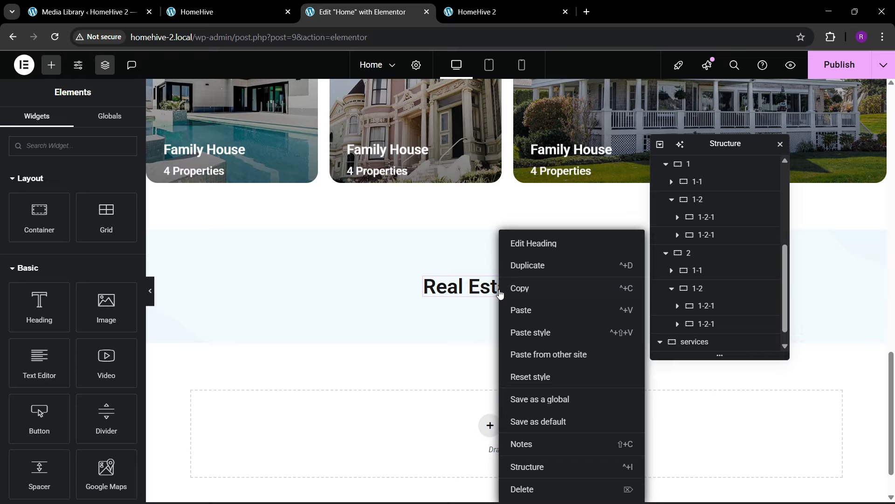
{"action": "left_click", "coordinate": [518, 310]}
- Copy the category paragraph text widget and paste it under the services divider, comparing with the live site
{"action": "scroll", "coordinate": [517, 309], "scroll_direction": "up", "scroll_amount": 10}
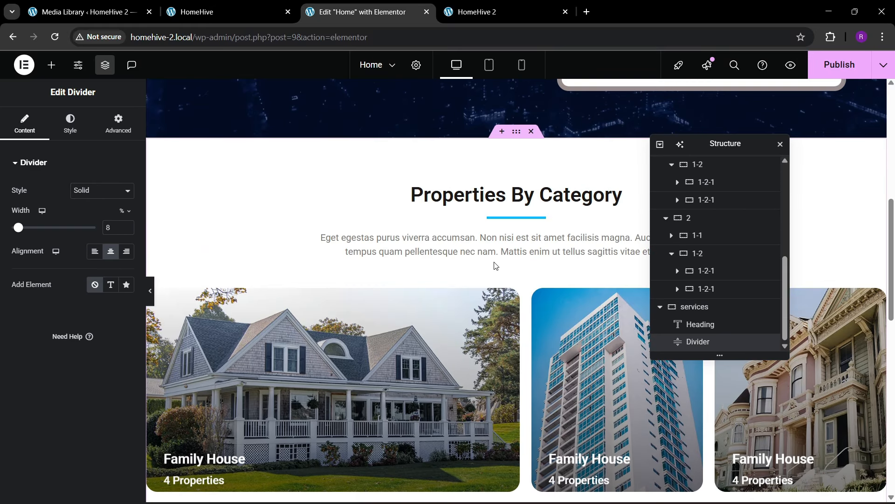
{"action": "right_click", "coordinate": [496, 264]}
{"action": "left_click", "coordinate": [512, 288]}
{"action": "scroll", "coordinate": [513, 332], "scroll_direction": "down", "scroll_amount": 4}
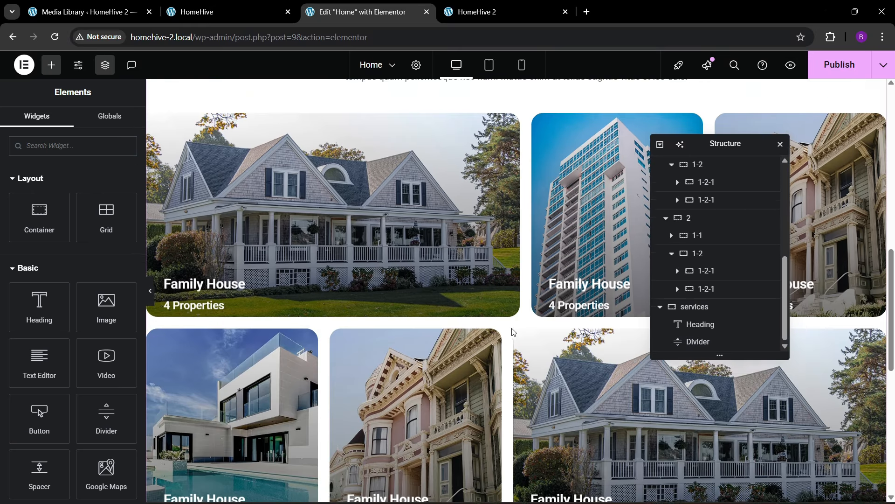
{"action": "scroll", "coordinate": [513, 332], "scroll_direction": "down", "scroll_amount": 9}
{"action": "right_click", "coordinate": [515, 254]}
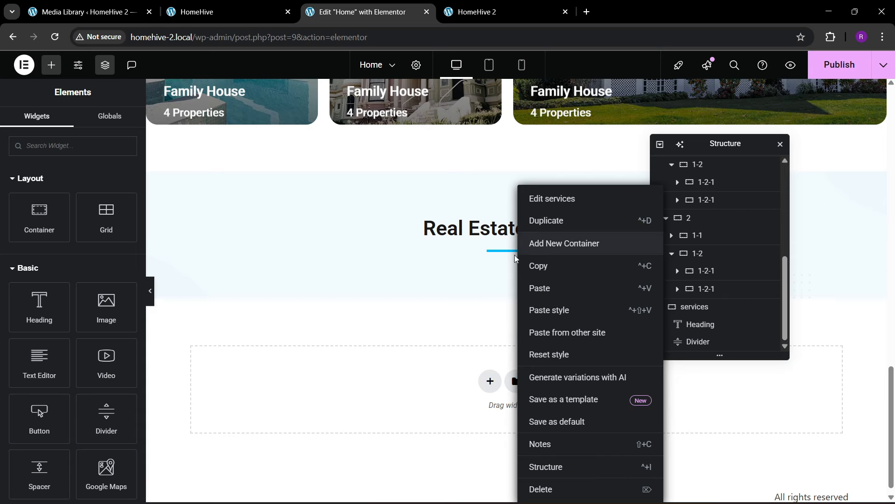
{"action": "right_click", "coordinate": [508, 251]}
{"action": "left_click", "coordinate": [532, 310]}
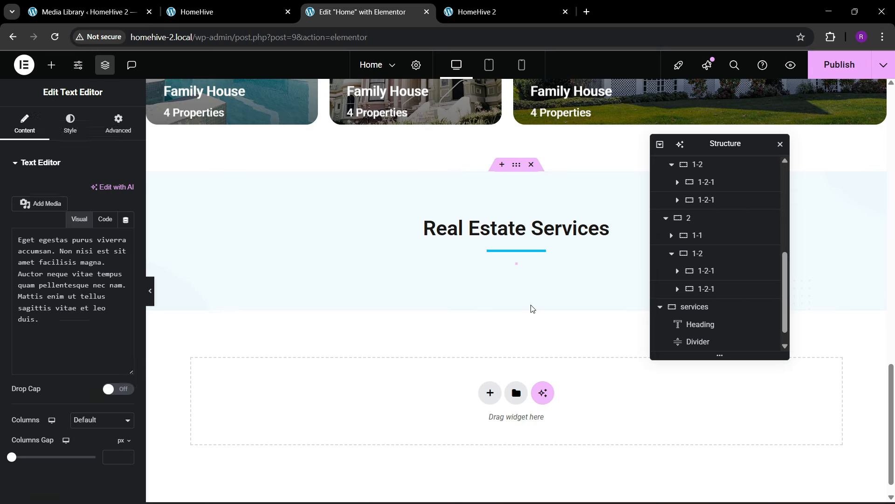
{"action": "left_click", "coordinate": [250, 6]}
{"action": "scroll", "coordinate": [278, 260], "scroll_direction": "down", "scroll_amount": 1}
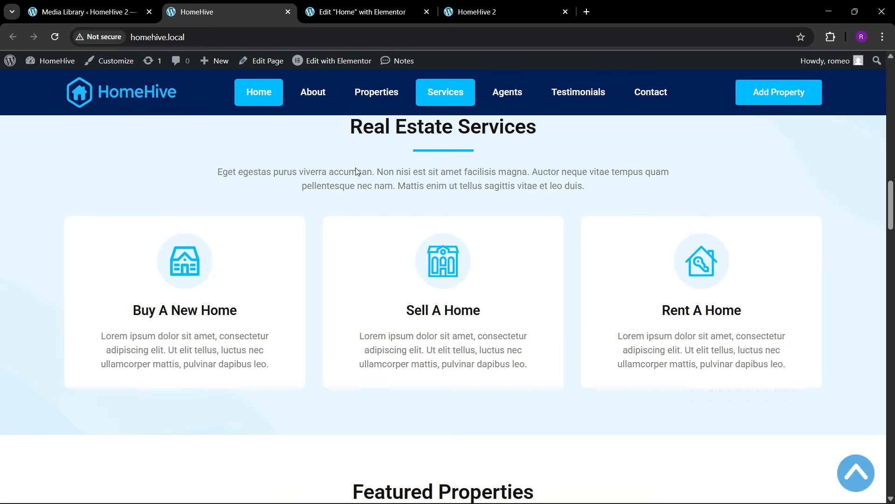
{"action": "left_click", "coordinate": [362, 12]}
{"action": "left_click", "coordinate": [51, 65]}
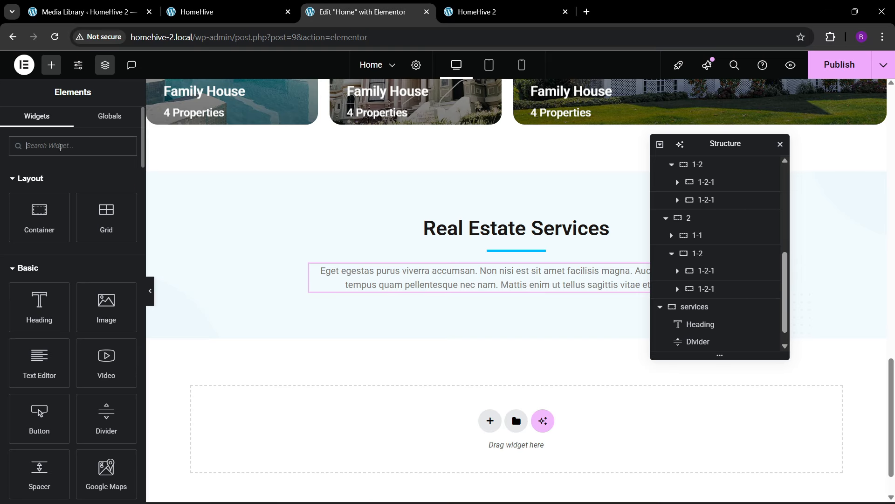
- Add a Grid widget below the services paragraph and reduce it to a single row
{"action": "type", "text": "grid"}
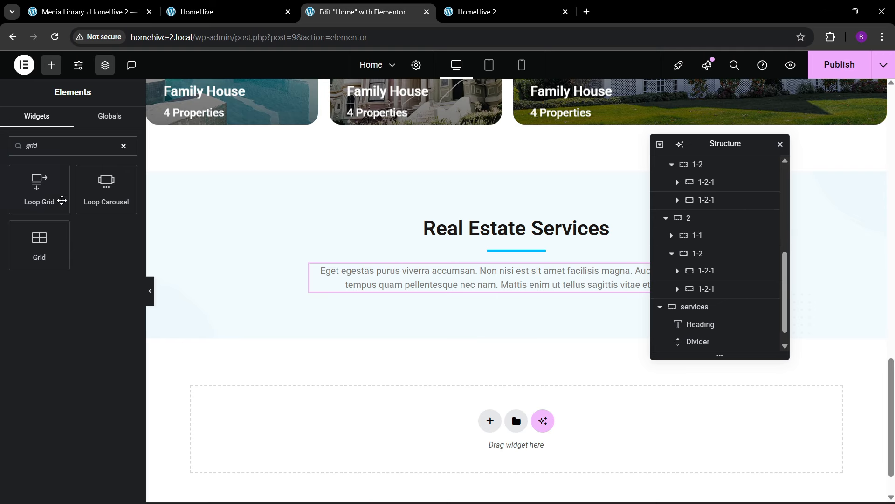
{"action": "left_click_drag", "start_coordinate": [39, 245], "coordinate": [492, 299]}
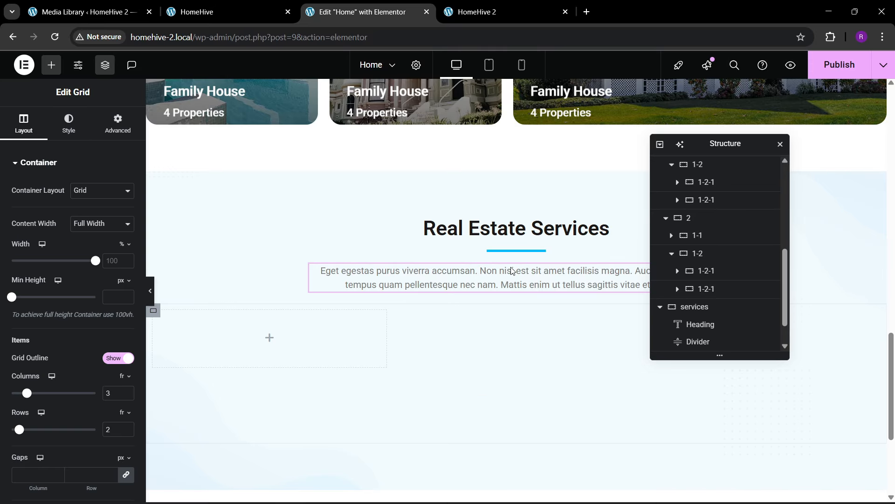
{"action": "scroll", "coordinate": [113, 369], "scroll_direction": "down", "scroll_amount": 2}
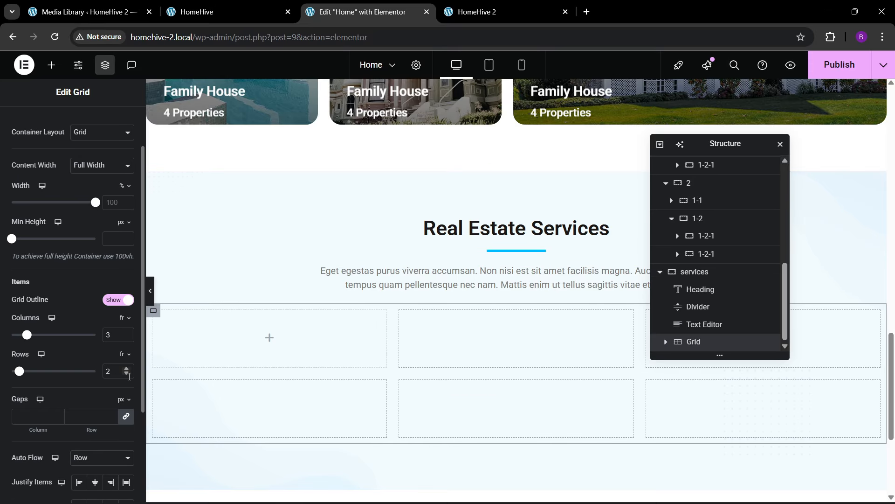
{"action": "left_click", "coordinate": [127, 374]}
{"action": "scroll", "coordinate": [133, 186], "scroll_direction": "up", "scroll_amount": 2}
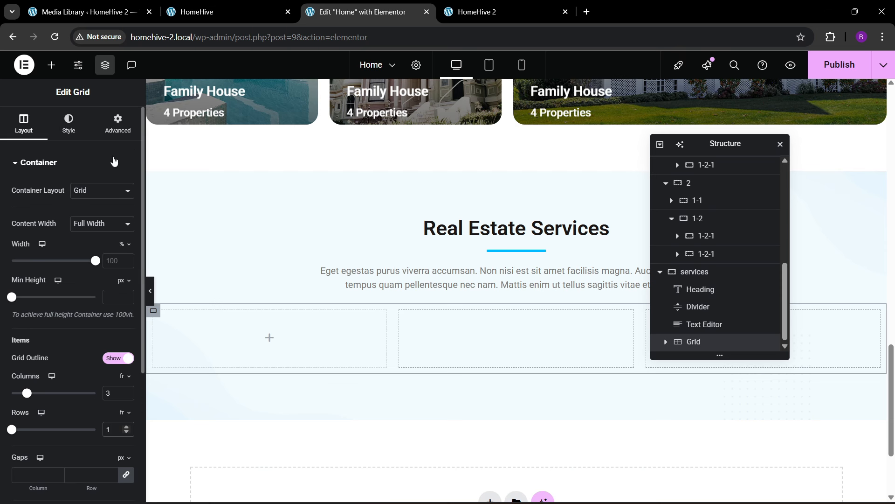
{"action": "left_click", "coordinate": [118, 130]}
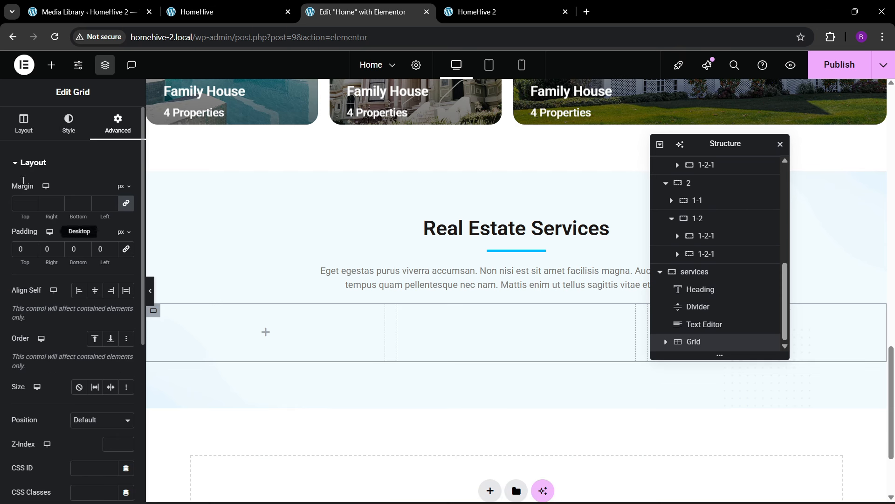
- Place a container in the grid's first cell with a white background and 30 px padding
{"action": "left_click", "coordinate": [50, 65]}
{"action": "left_click_drag", "start_coordinate": [42, 233], "coordinate": [272, 369]}
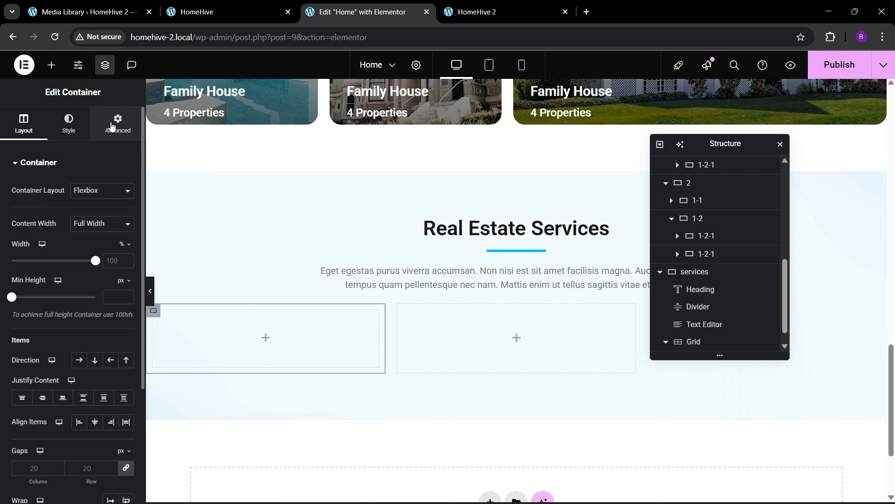
{"action": "left_click", "coordinate": [69, 124]}
{"action": "left_click", "coordinate": [80, 215]}
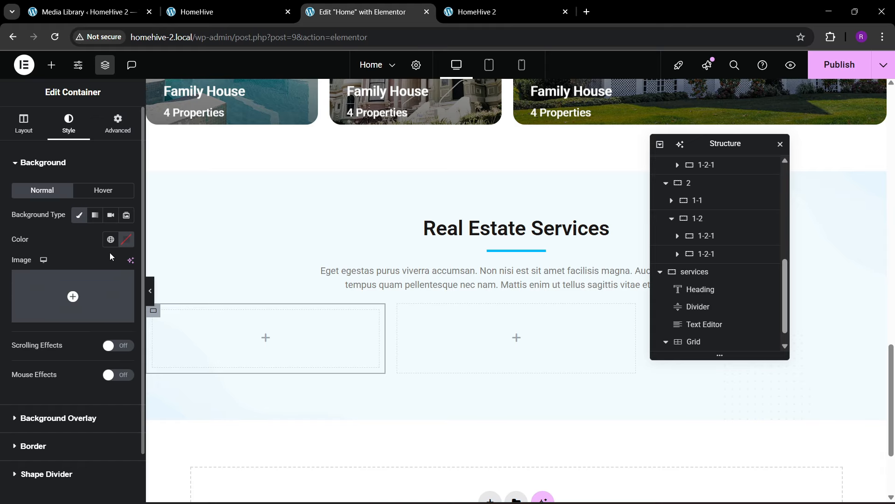
{"action": "left_click", "coordinate": [126, 239]}
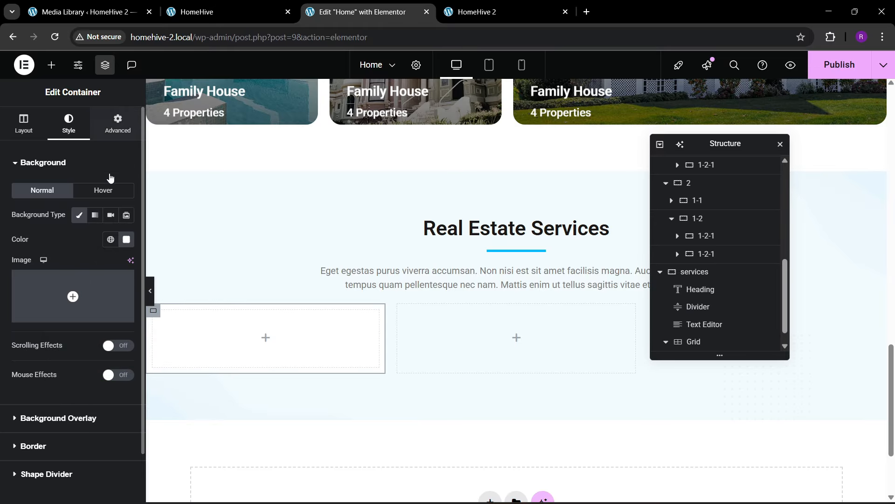
{"action": "left_click", "coordinate": [118, 123]}
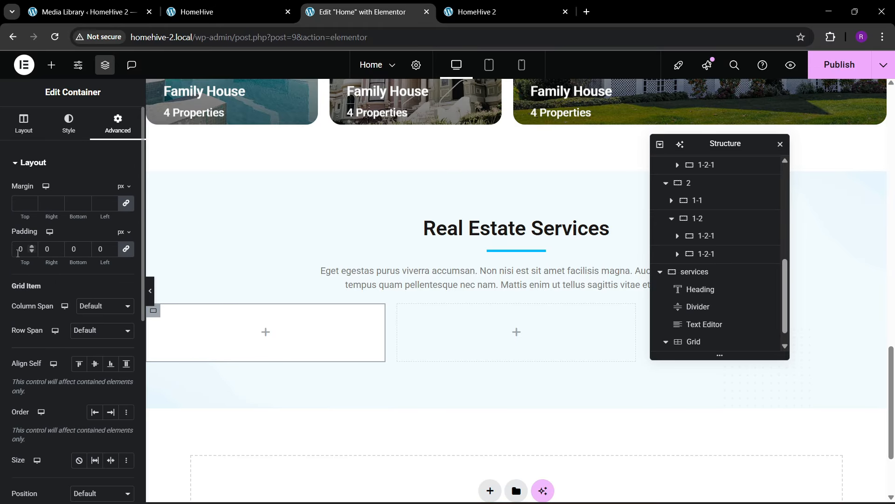
{"action": "left_click", "coordinate": [267, 6]}
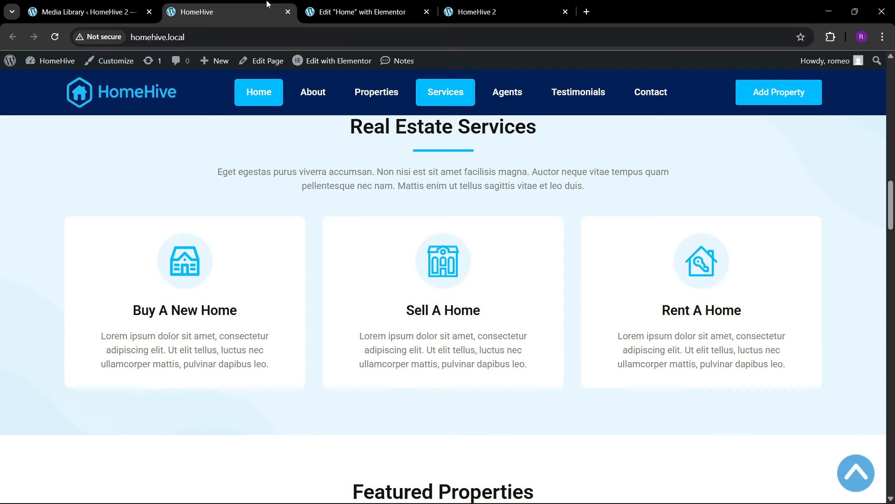
{"action": "left_click", "coordinate": [357, 11]}
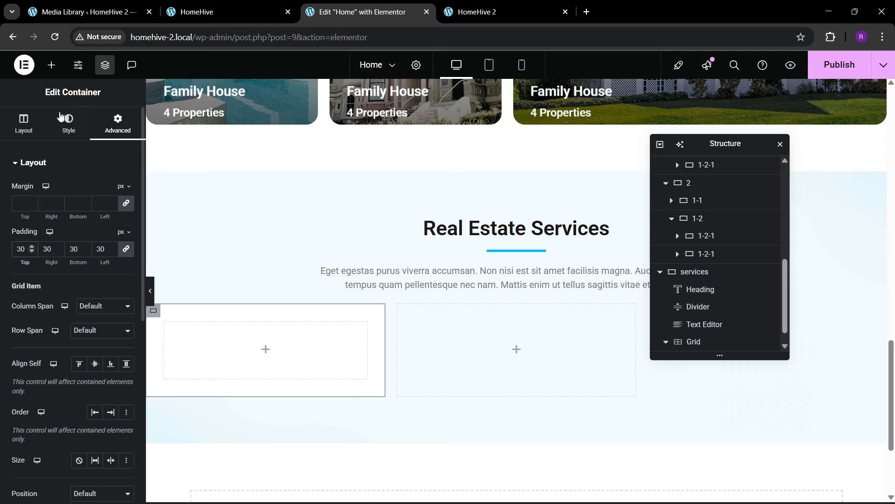
- Add an icon widget inside the white card
{"action": "left_click", "coordinate": [53, 66]}
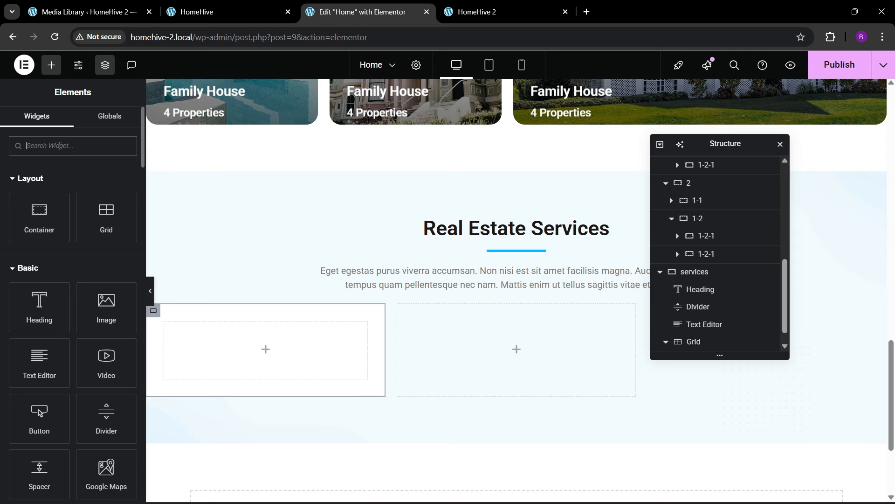
{"action": "type", "text": "icon"}
{"action": "left_click_drag", "start_coordinate": [39, 187], "coordinate": [284, 352]}
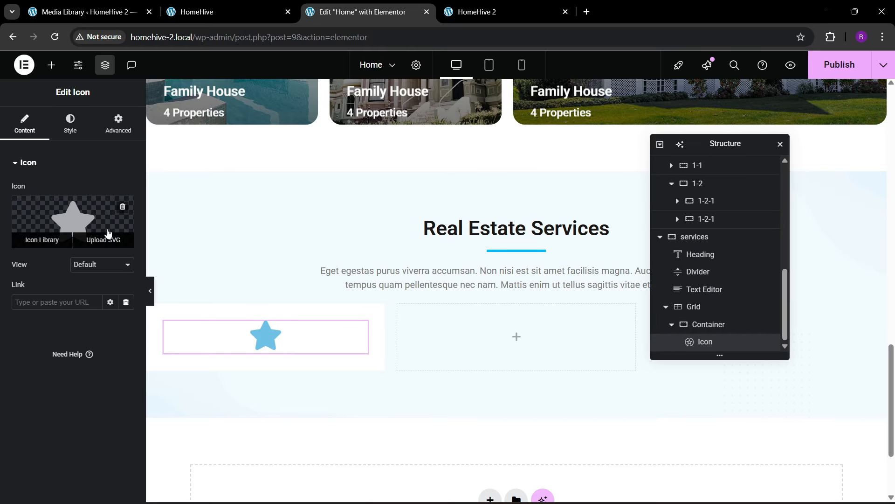
- Upload a first batch of real-estate SVG icons from Downloads to the media library
{"action": "left_click", "coordinate": [110, 236]}
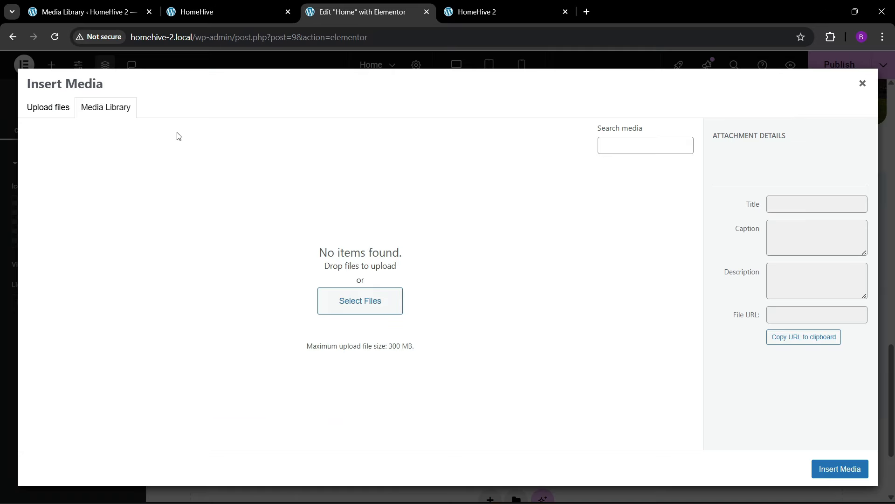
{"action": "left_click", "coordinate": [325, 305]}
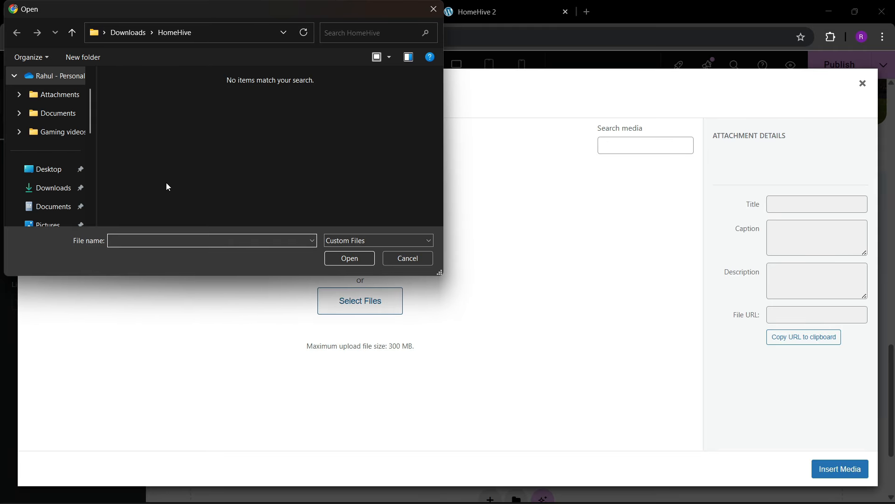
{"action": "left_click", "coordinate": [55, 189]}
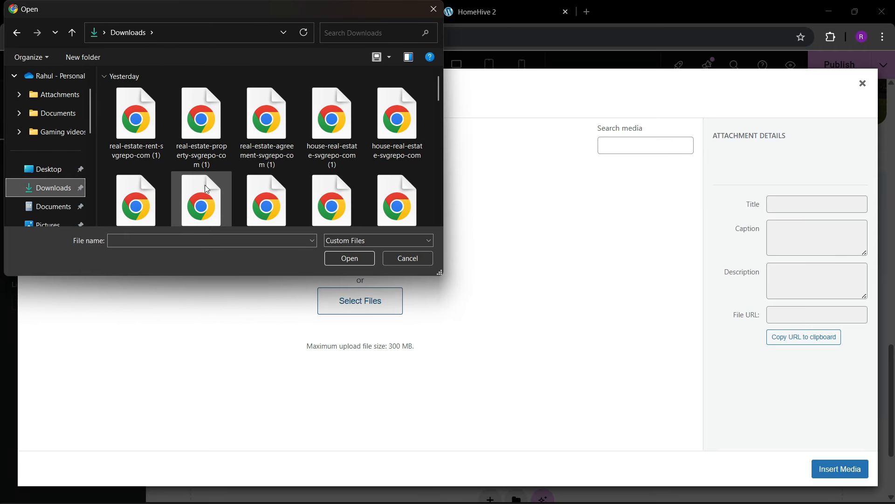
{"action": "left_click", "coordinate": [158, 158]}
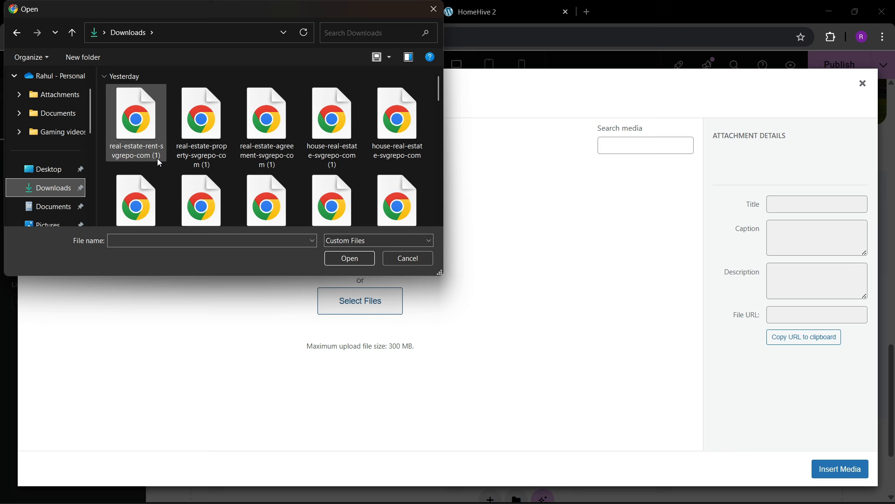
{"action": "left_click", "coordinate": [217, 159], "text": "ctrl"}
{"action": "left_click", "coordinate": [256, 148], "text": "ctrl"}
{"action": "left_click", "coordinate": [327, 140], "text": "ctrl"}
{"action": "scroll", "coordinate": [278, 186], "scroll_direction": "down", "scroll_amount": 1}
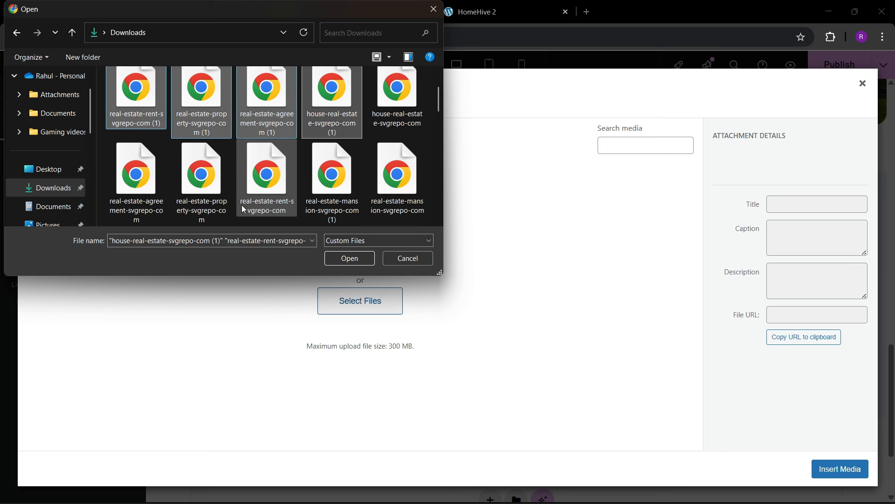
{"action": "left_click", "coordinate": [239, 209], "text": "ctrl"}
{"action": "left_click", "coordinate": [334, 258]}
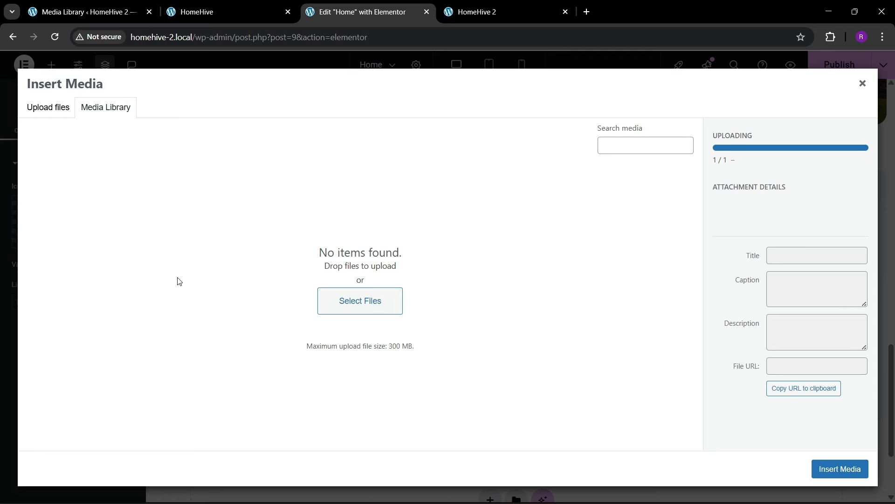
- Upload the remaining real-estate SVGs, including the mansion, house-key and agreement icons
{"action": "left_click", "coordinate": [65, 111]}
{"action": "left_click", "coordinate": [412, 274]}
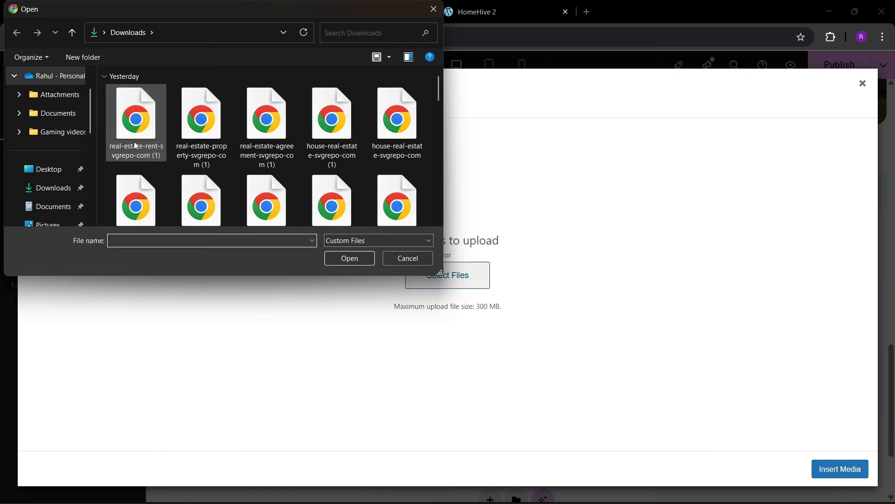
{"action": "left_click", "coordinate": [136, 139]}
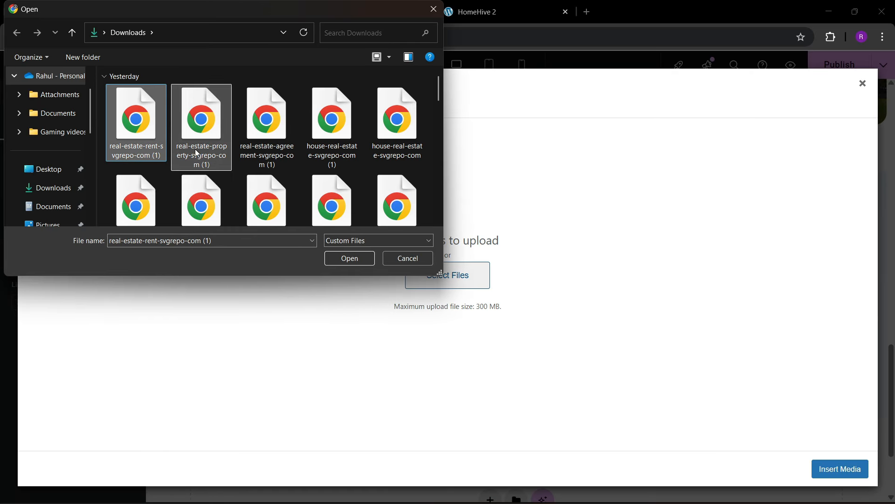
{"action": "left_click", "coordinate": [267, 136], "text": "shift"}
{"action": "left_click", "coordinate": [346, 144], "text": "shift"}
{"action": "scroll", "coordinate": [332, 180], "scroll_direction": "down", "scroll_amount": 4}
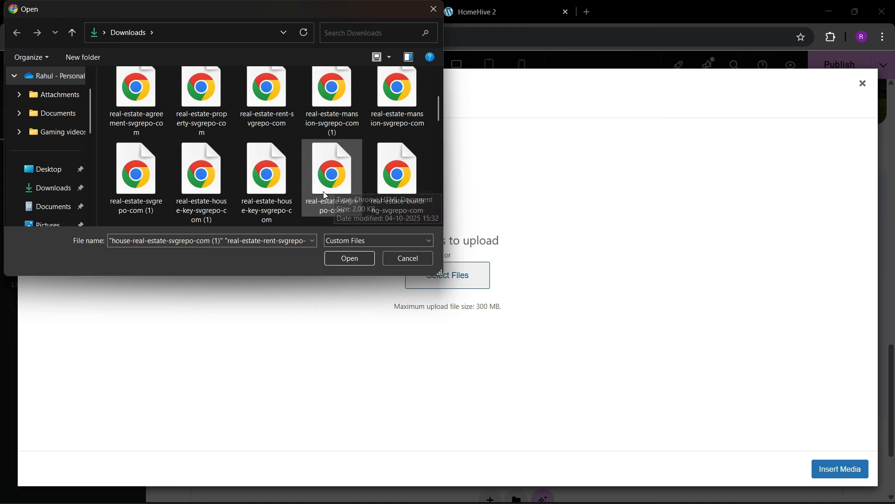
{"action": "left_click", "coordinate": [333, 110], "text": "ctrl"}
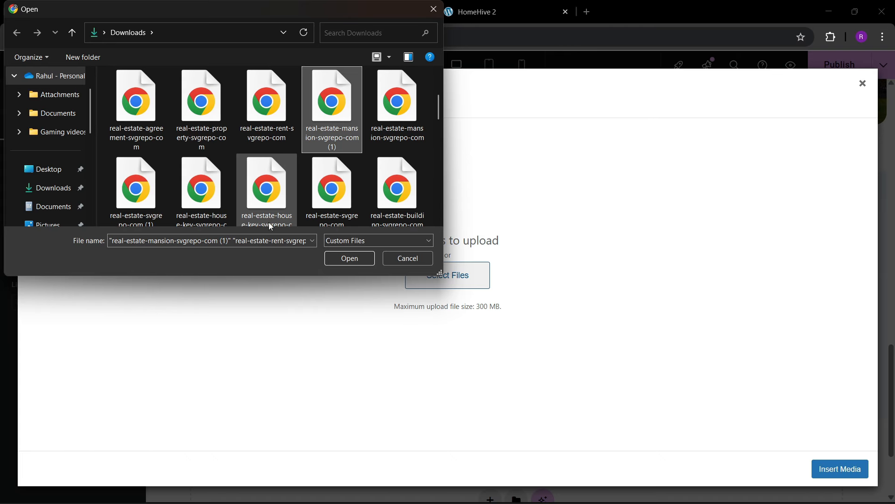
{"action": "left_click", "coordinate": [193, 219], "text": "ctrl"}
{"action": "left_click", "coordinate": [135, 186], "text": "ctrl"}
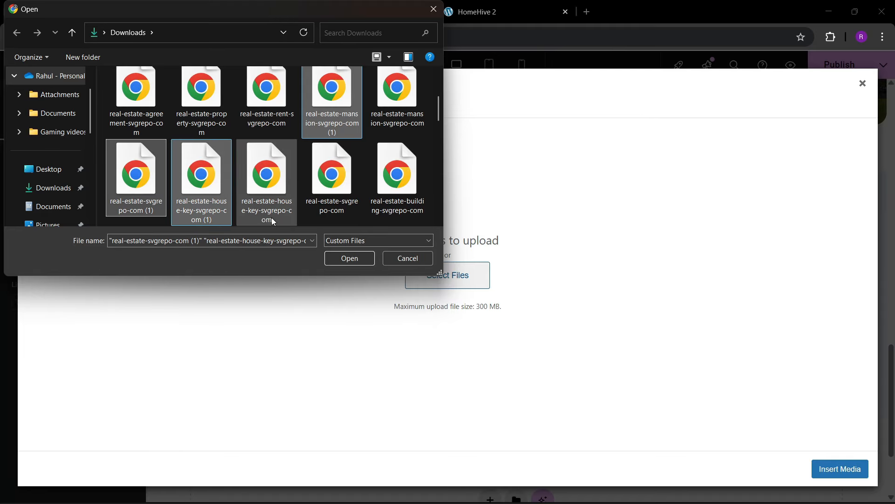
{"action": "scroll", "coordinate": [303, 199], "scroll_direction": "down", "scroll_amount": 2}
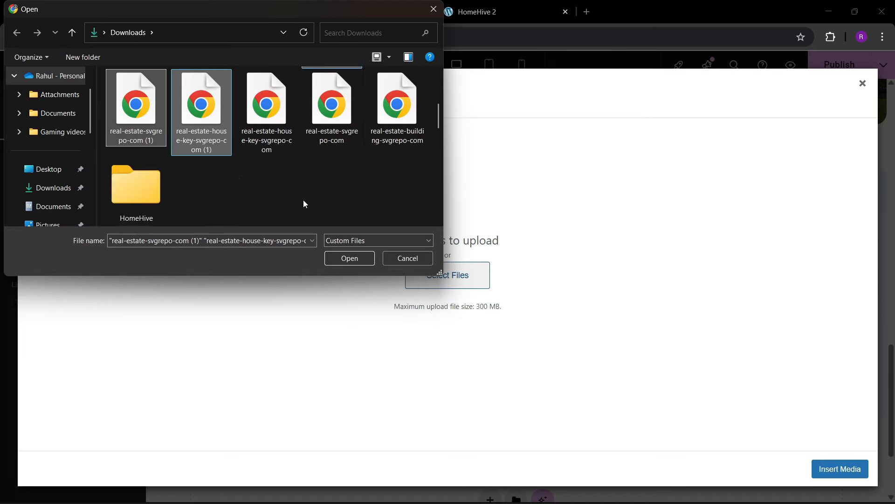
{"action": "left_click", "coordinate": [326, 259]}
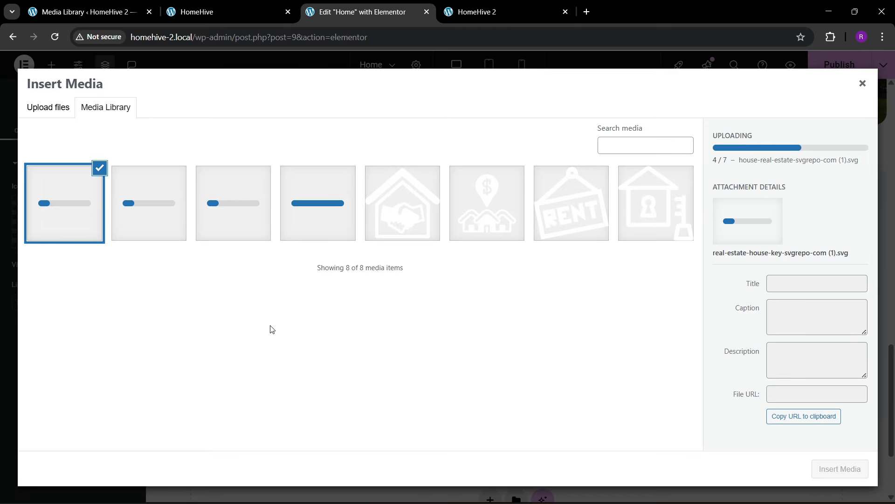
- Compare with the live HomeHive site and pick the blue house icon
{"action": "left_click", "coordinate": [191, 6]}
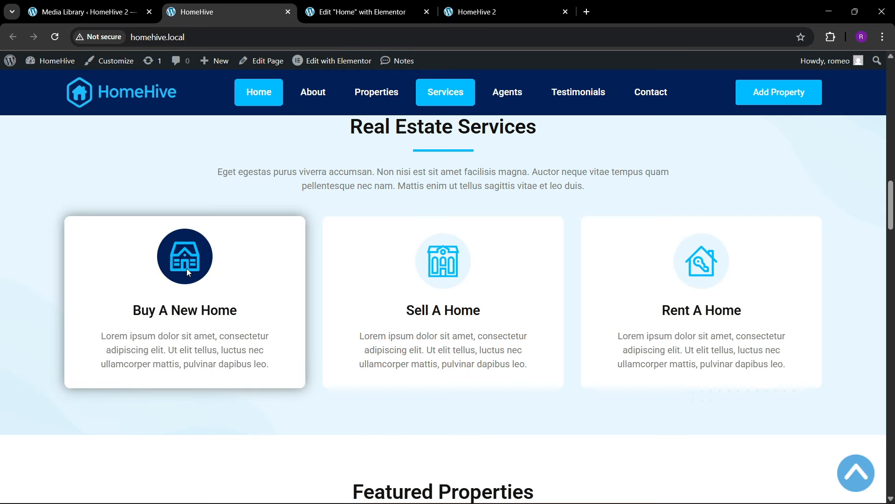
{"action": "key", "text": "ctrl+Tab"}
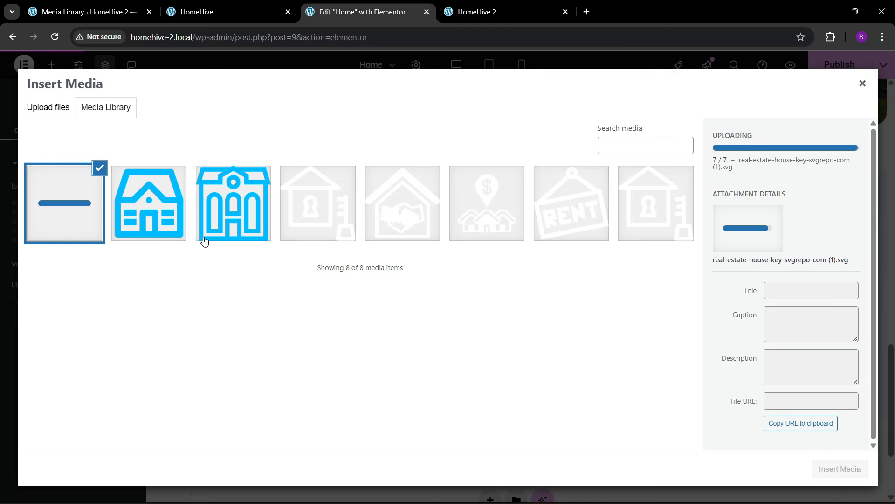
{"action": "left_click", "coordinate": [185, 227]}
- Insert the house icon and set its view to Stacked
{"action": "left_click", "coordinate": [824, 466]}
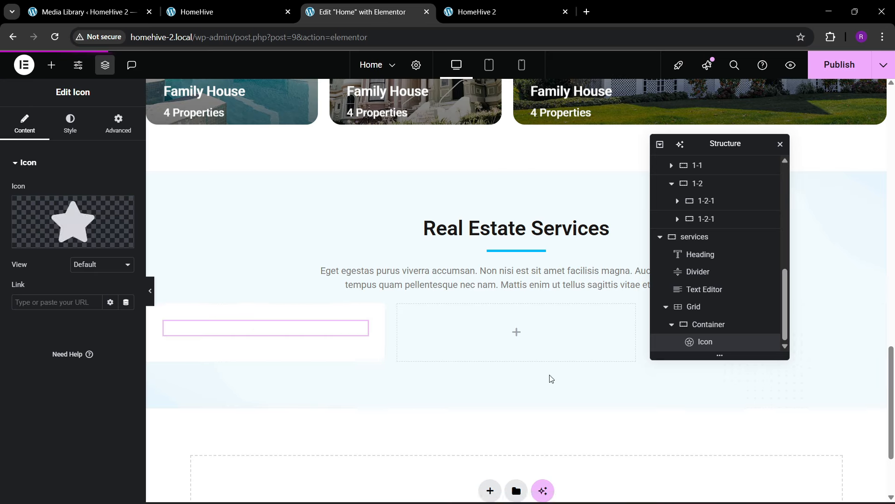
{"action": "left_click", "coordinate": [103, 265]}
{"action": "left_click", "coordinate": [98, 293]}
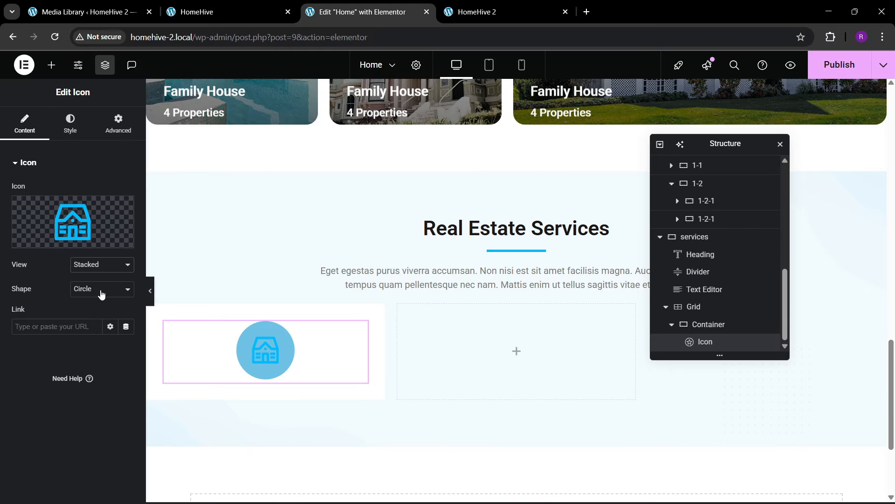
- Colour the icon with a theme bg circle and a theme blue glyph
{"action": "left_click", "coordinate": [71, 124]}
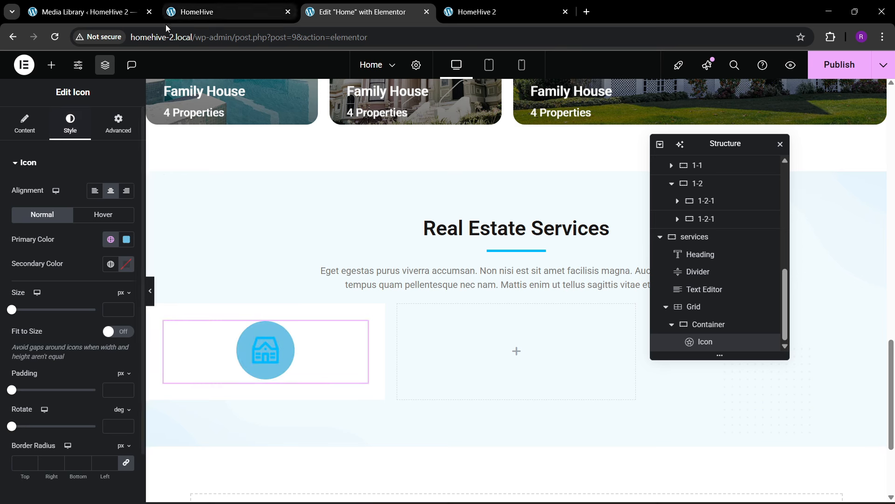
{"action": "left_click", "coordinate": [111, 240]}
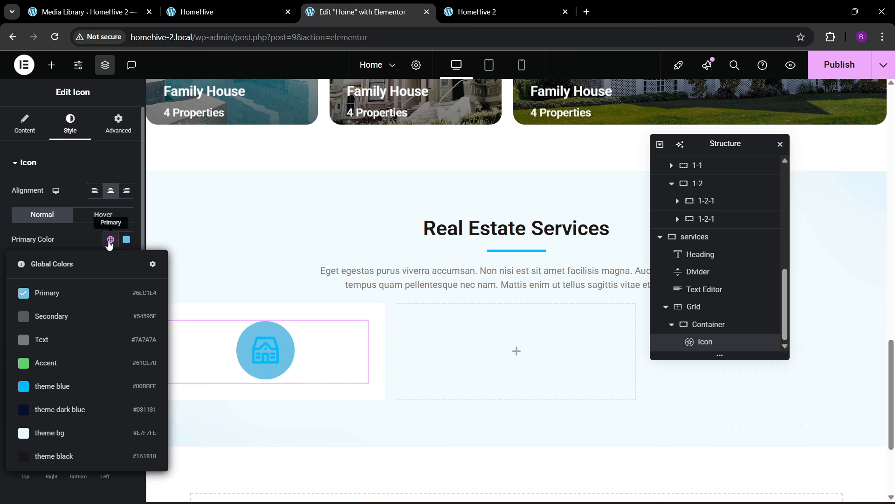
{"action": "left_click", "coordinate": [80, 384]}
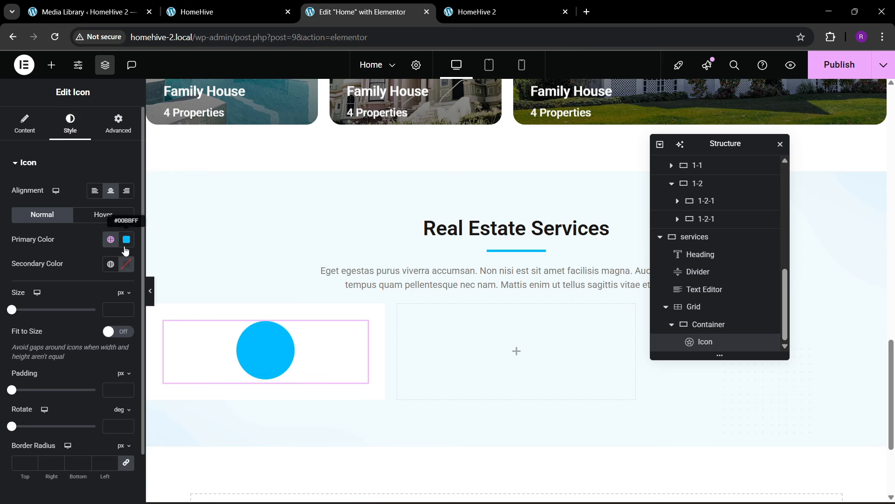
{"action": "left_click", "coordinate": [110, 239]}
{"action": "left_click", "coordinate": [21, 430]}
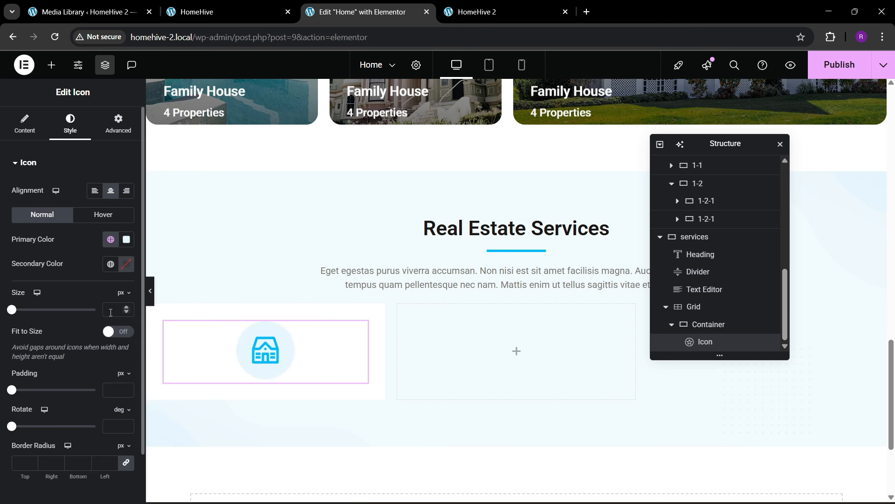
{"action": "left_click", "coordinate": [127, 265]}
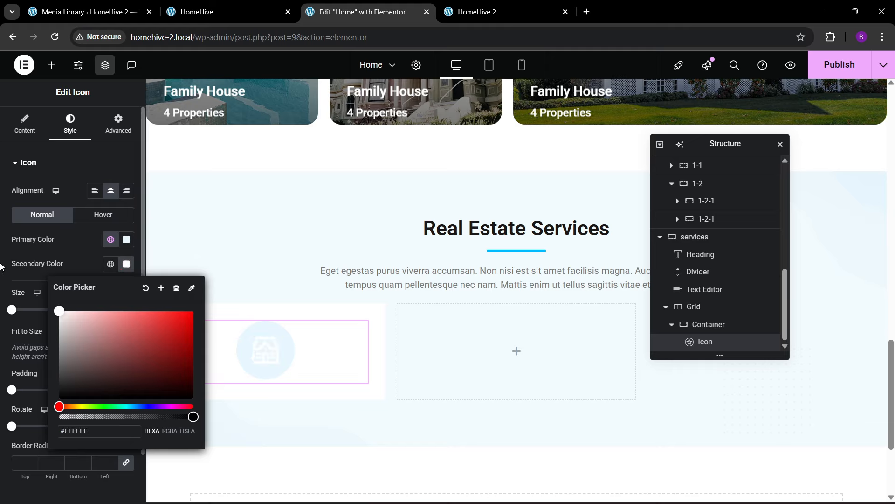
{"action": "left_click", "coordinate": [110, 264]}
{"action": "left_click", "coordinate": [74, 406]}
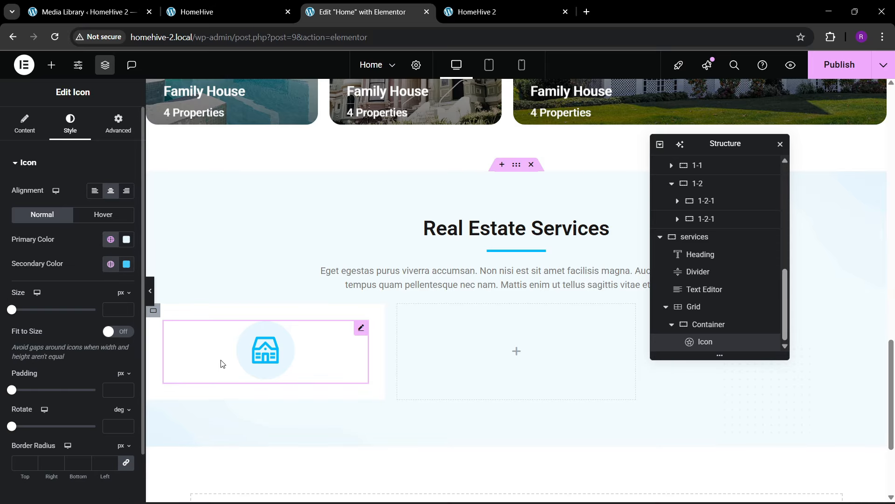
- On hover, make the circle theme dark blue, the glyph theme blue, with Bob animation
{"action": "left_click", "coordinate": [109, 219]}
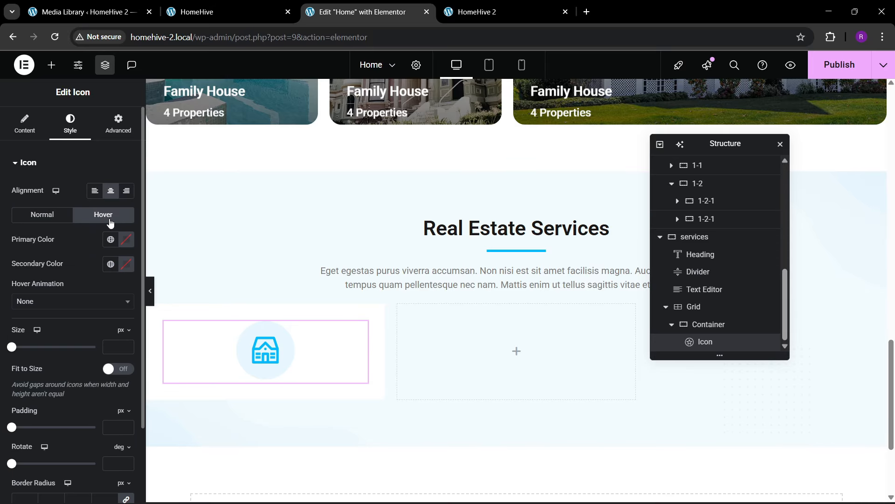
{"action": "left_click", "coordinate": [110, 241]}
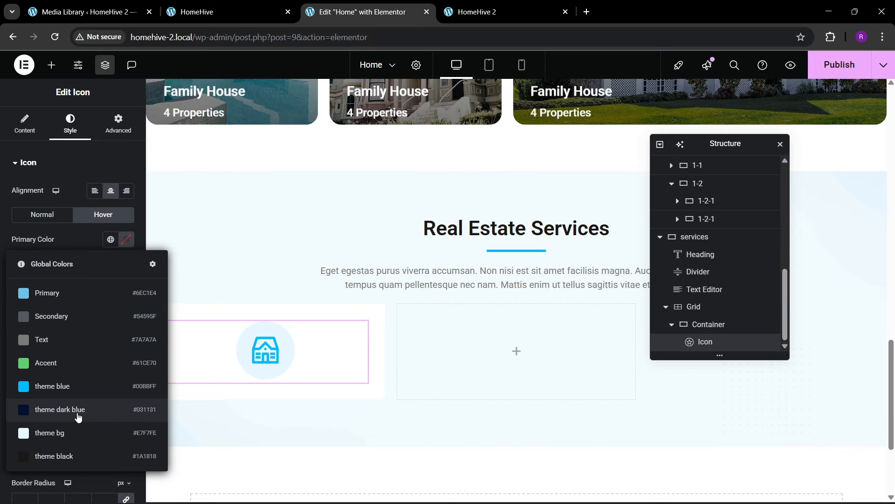
{"action": "left_click", "coordinate": [78, 409]}
{"action": "left_click", "coordinate": [126, 264]}
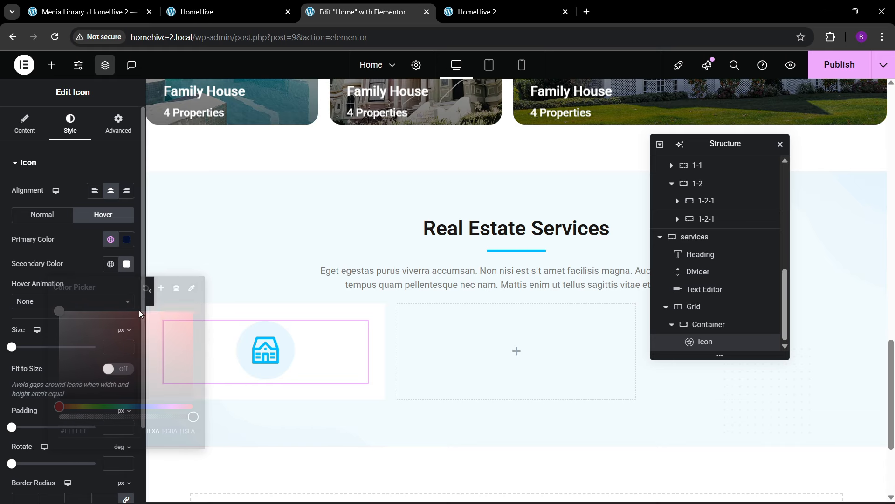
{"action": "left_click", "coordinate": [111, 264]}
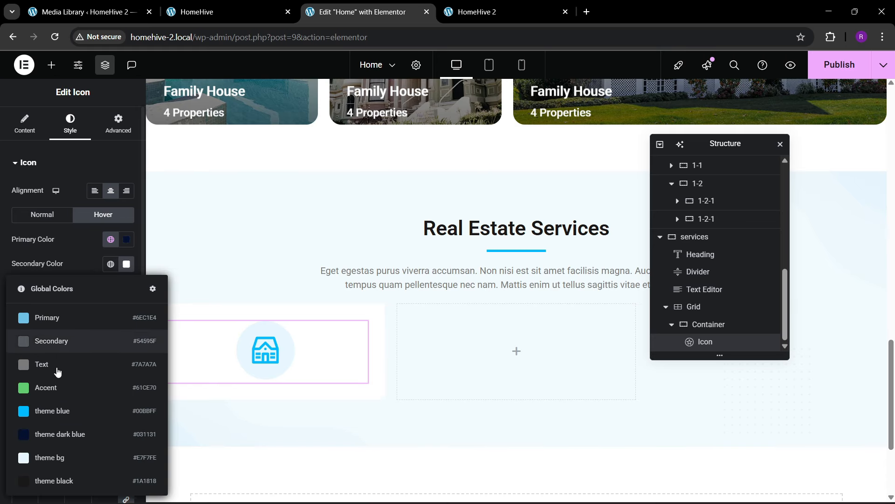
{"action": "left_click", "coordinate": [60, 410]}
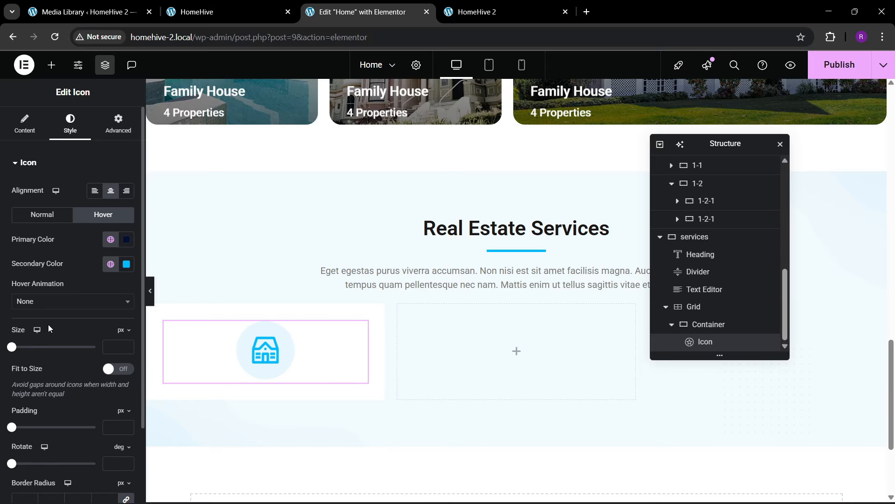
{"action": "left_click", "coordinate": [44, 302]}
{"action": "scroll", "coordinate": [50, 391], "scroll_direction": "down", "scroll_amount": 5}
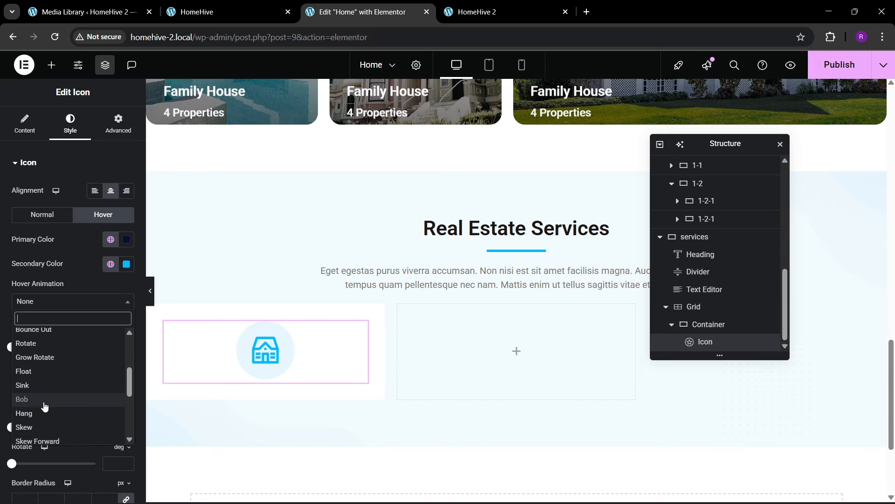
{"action": "left_click", "coordinate": [44, 402]}
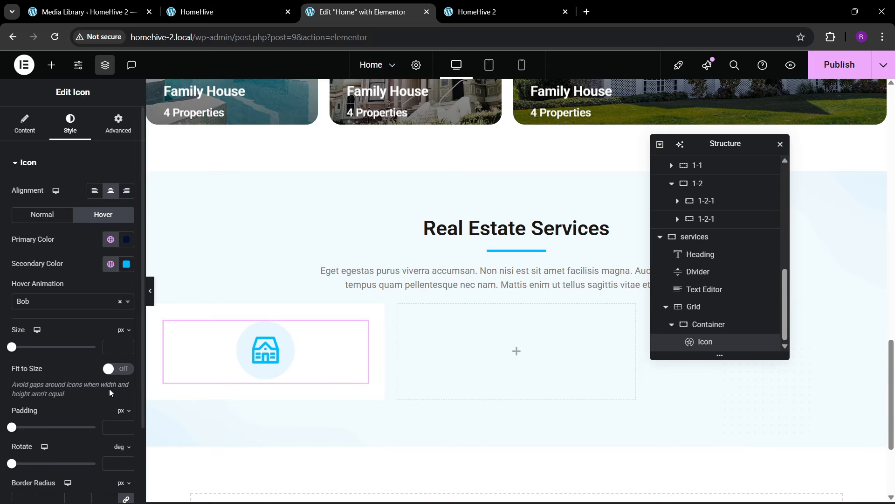
{"action": "left_click", "coordinate": [252, 4]}
{"action": "left_click", "coordinate": [359, 12]}
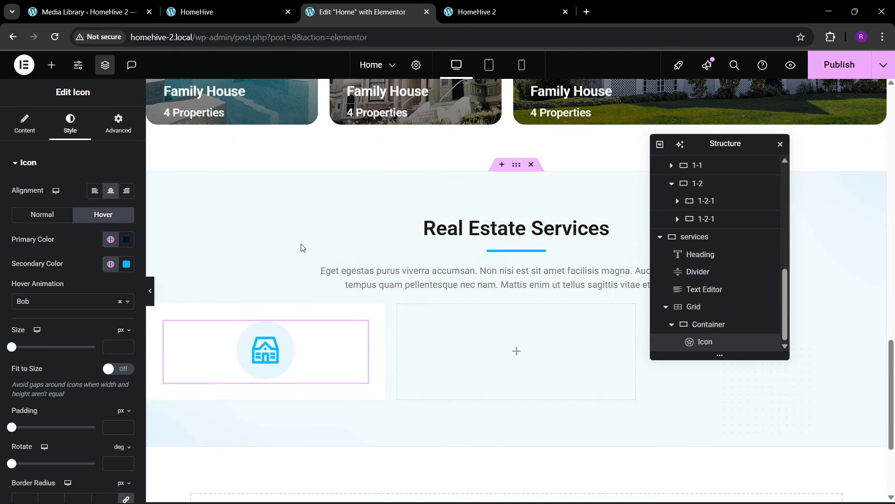
- Copy the section heading under the house icon and retitle it 'Buy A New Home'
{"action": "right_click", "coordinate": [498, 234]}
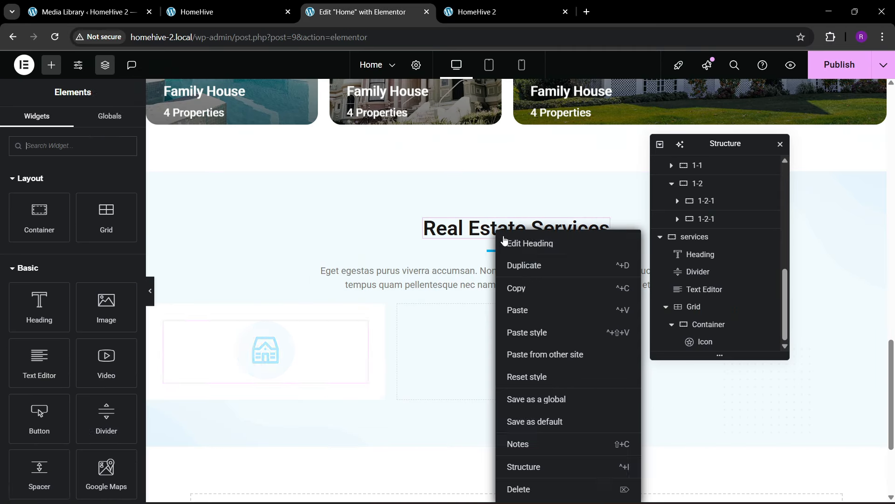
{"action": "left_click", "coordinate": [523, 289]}
{"action": "right_click", "coordinate": [263, 354]}
{"action": "left_click", "coordinate": [280, 308]}
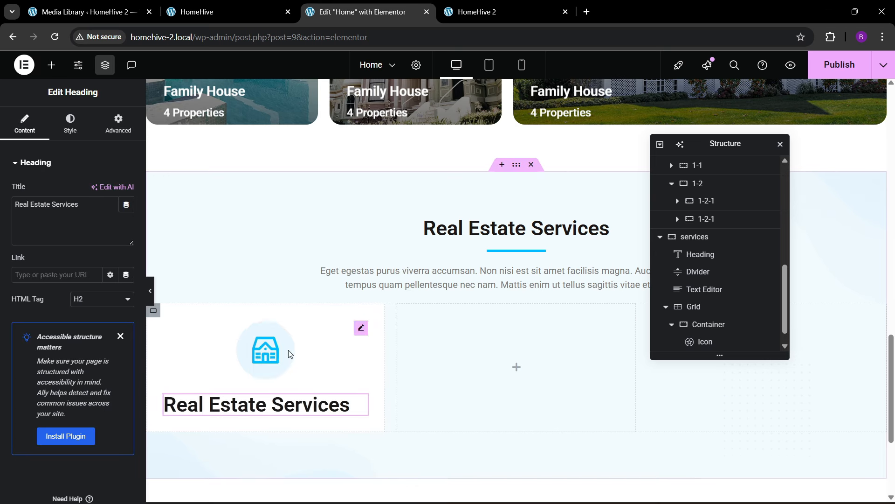
{"action": "left_click", "coordinate": [224, 12]}
{"action": "left_click", "coordinate": [359, 11]}
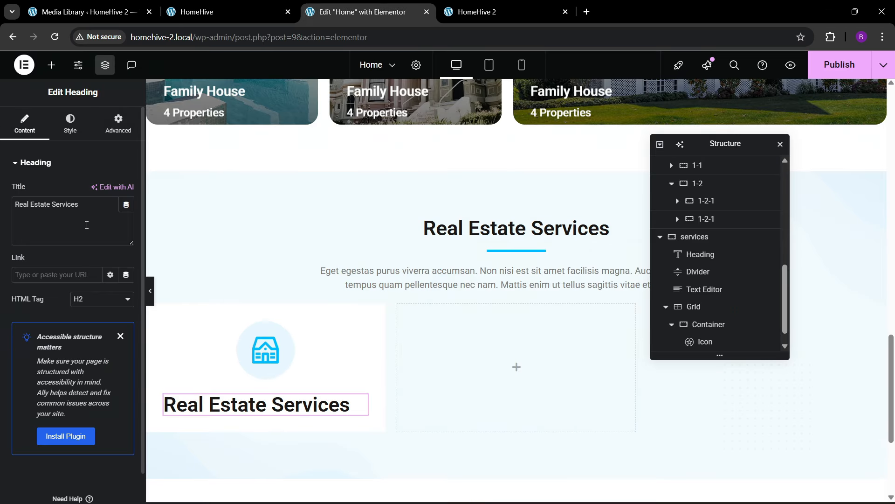
{"action": "left_click_drag", "start_coordinate": [86, 225], "coordinate": [1, 219]}
{"action": "type", "text": "Buy A Ne"}
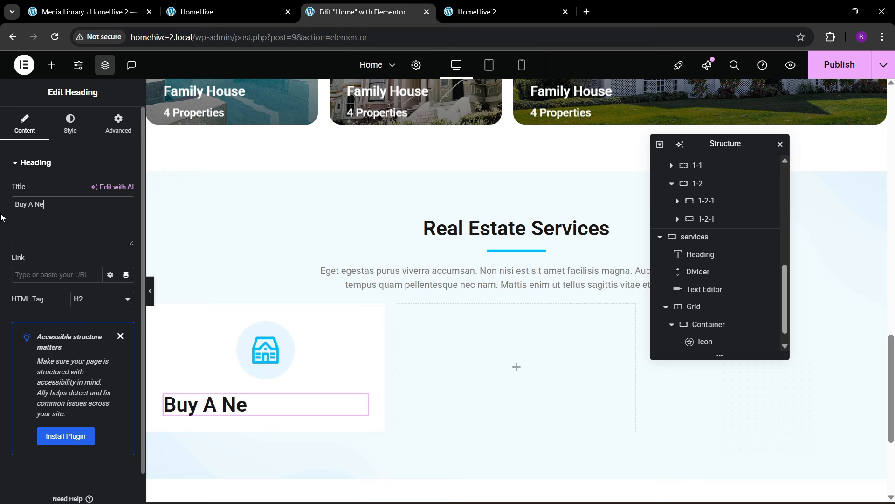
{"action": "type", "text": "w Home"}
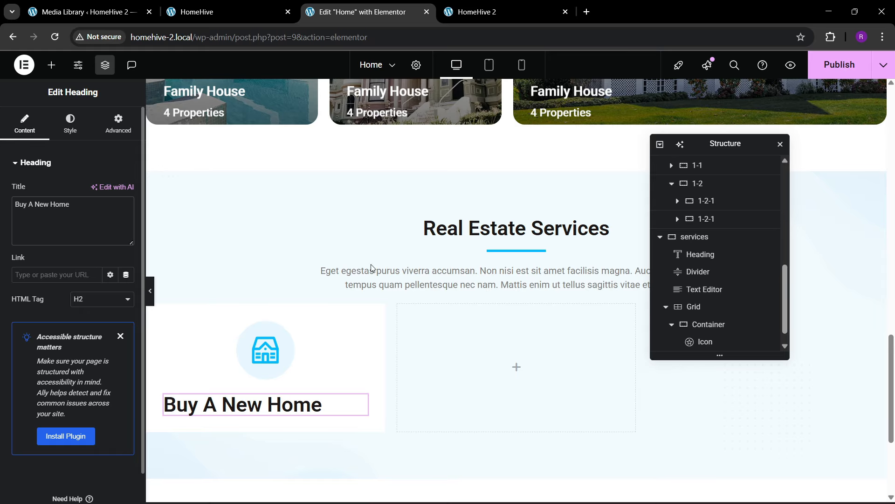
- Stack the icon and heading vertically and centre them in the card container
{"action": "scroll", "coordinate": [718, 326], "scroll_direction": "down", "scroll_amount": 1}
{"action": "left_click", "coordinate": [718, 308]}
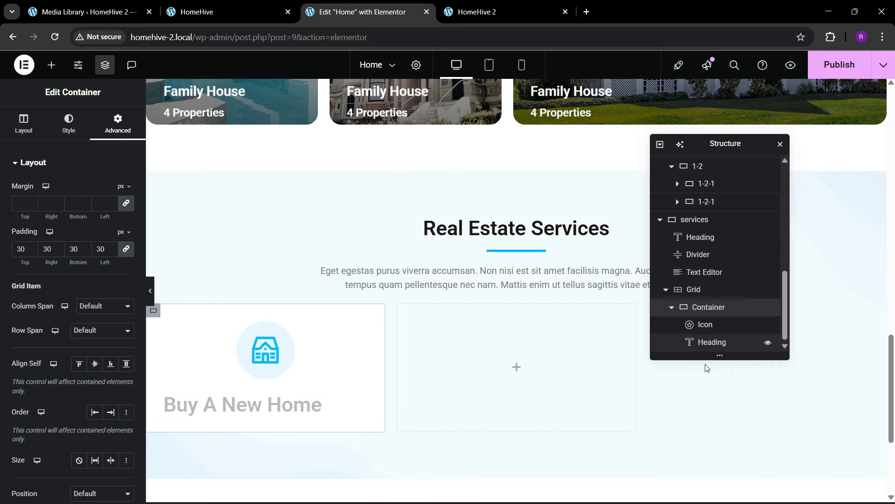
{"action": "left_click", "coordinate": [24, 124]}
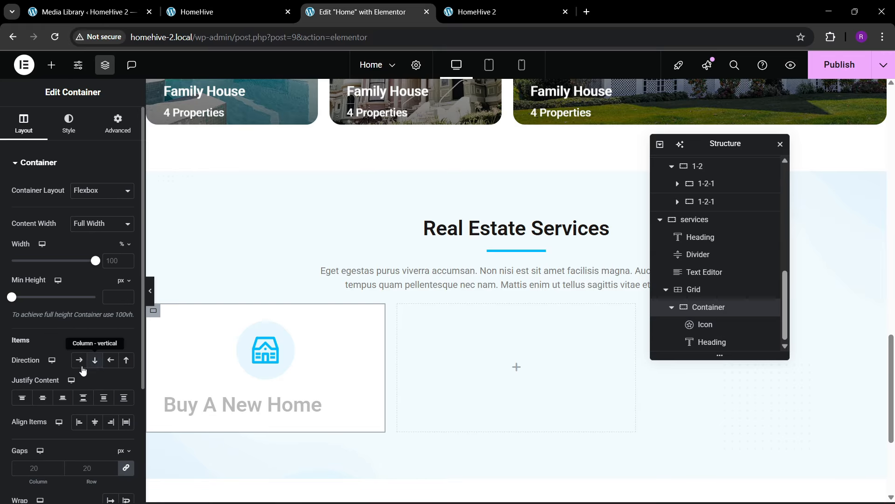
{"action": "left_click", "coordinate": [43, 398]}
{"action": "left_click", "coordinate": [95, 422]}
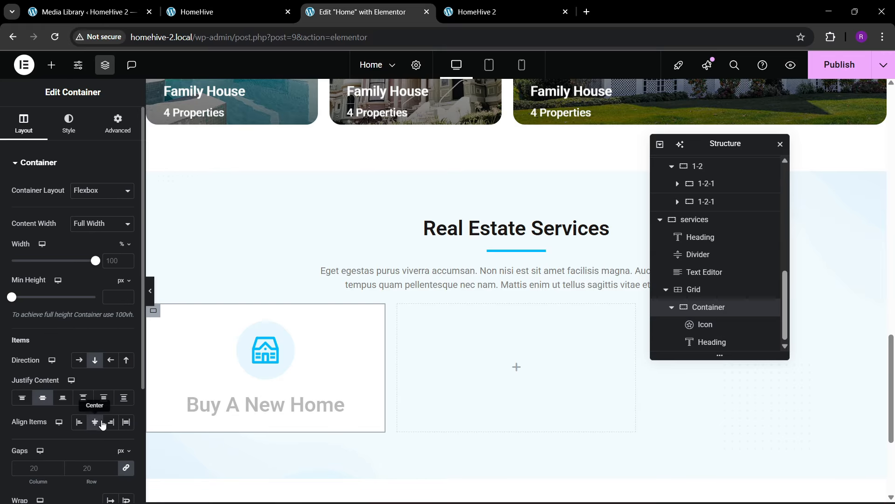
- Set the Buy A New Home heading's typography size to 22 px
{"action": "left_click", "coordinate": [235, 411]}
{"action": "left_click", "coordinate": [70, 124]}
{"action": "left_click", "coordinate": [126, 224]}
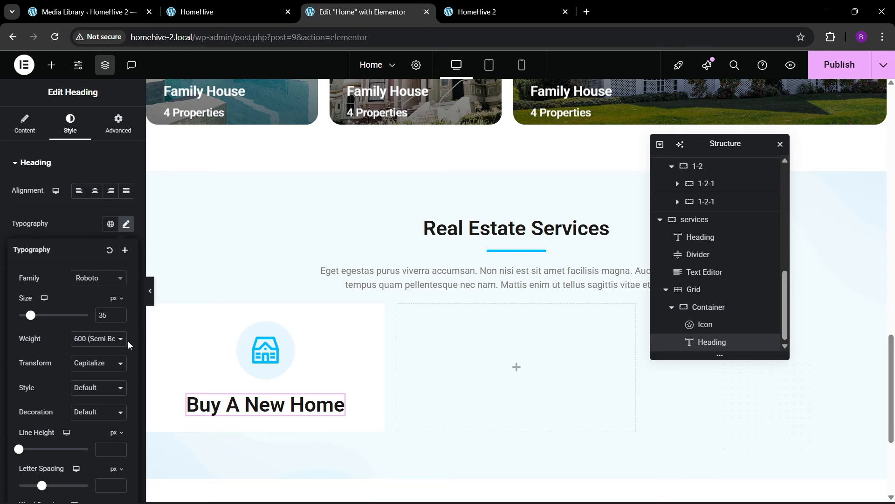
{"action": "left_click_drag", "start_coordinate": [122, 318], "coordinate": [121, 318]}
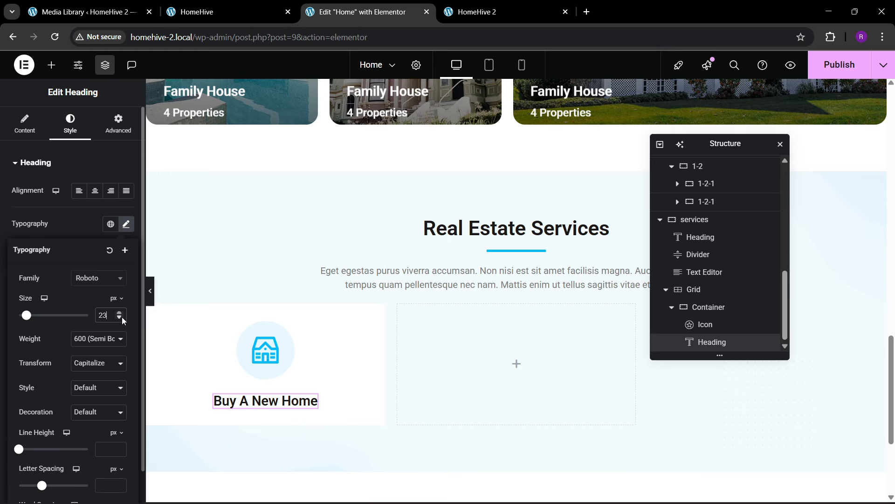
{"action": "left_click", "coordinate": [122, 318]}
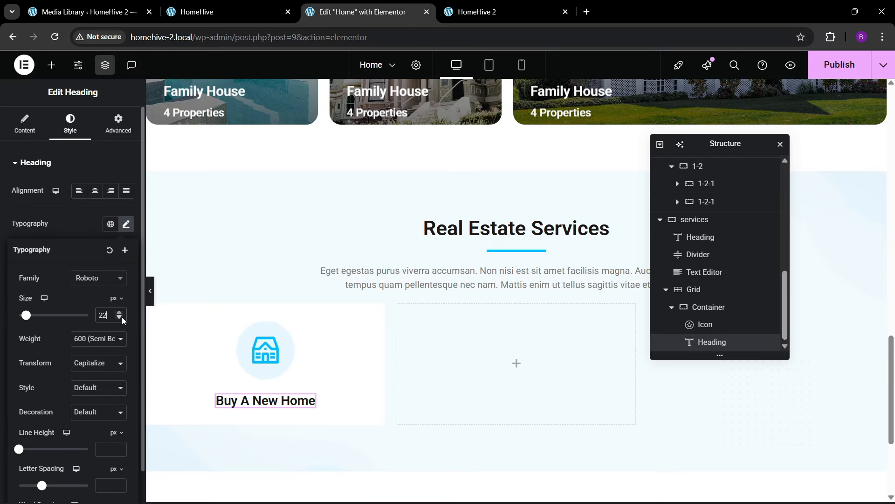
{"action": "left_click", "coordinate": [224, 12]}
{"action": "left_click", "coordinate": [359, 4]}
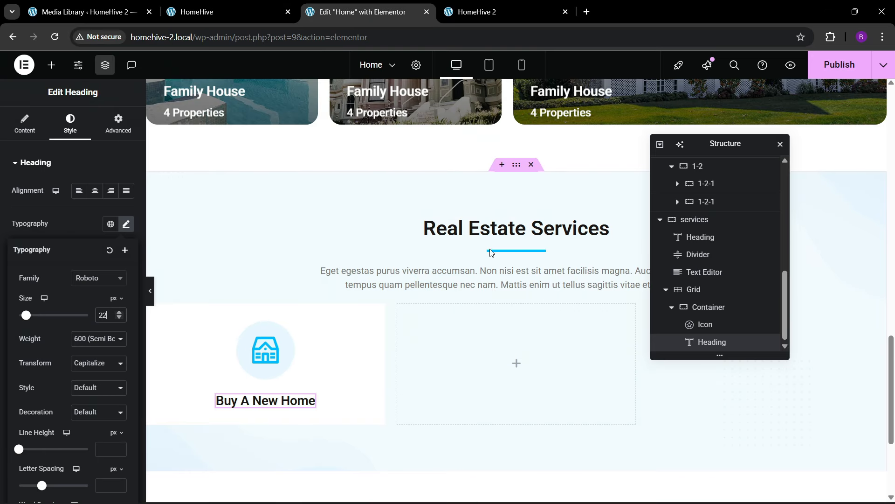
- Copy the section's description paragraph under the heading, trim two sentences, keep full width
{"action": "right_click", "coordinate": [496, 280]}
{"action": "left_click", "coordinate": [520, 296]}
{"action": "right_click", "coordinate": [273, 396]}
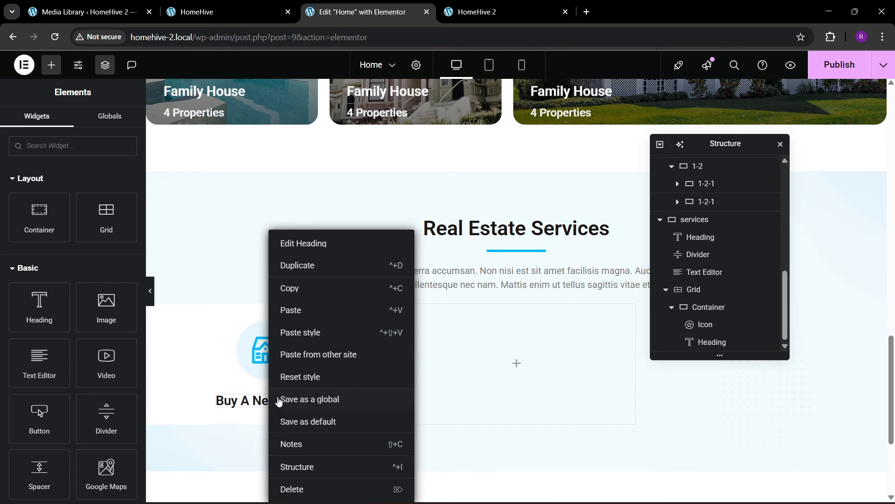
{"action": "left_click", "coordinate": [306, 311]}
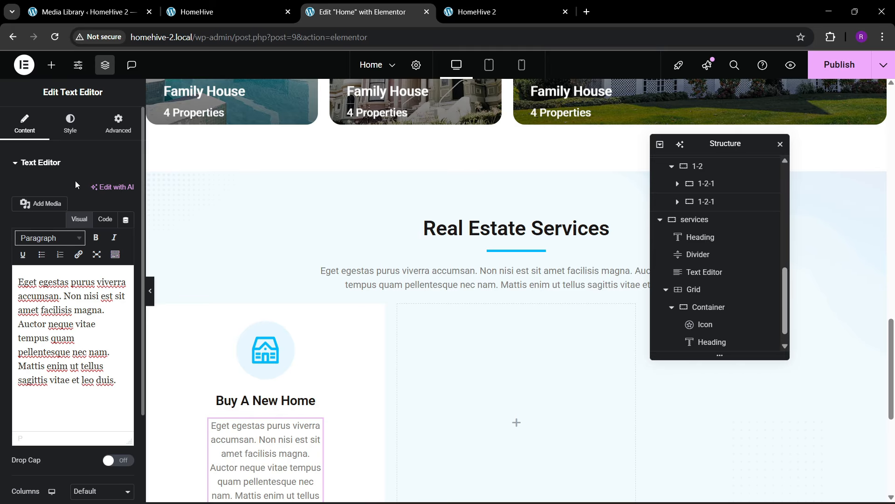
{"action": "left_click", "coordinate": [105, 220]}
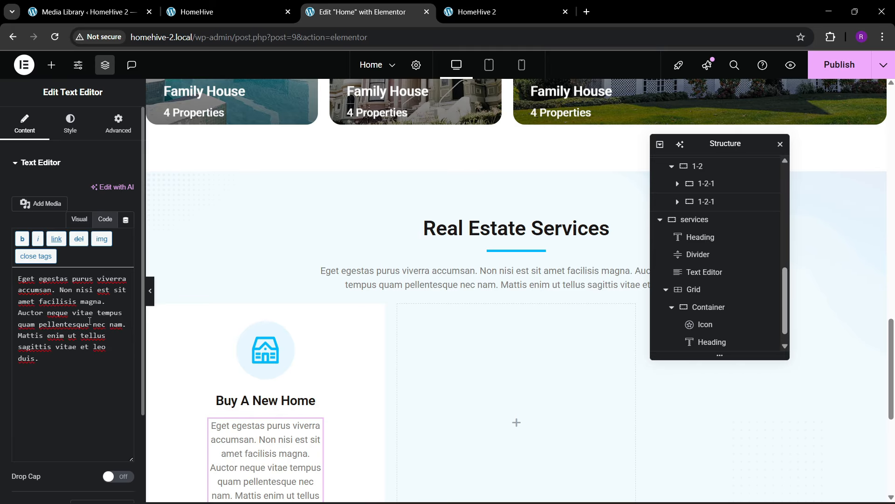
{"action": "left_click_drag", "start_coordinate": [19, 314], "coordinate": [100, 404]}
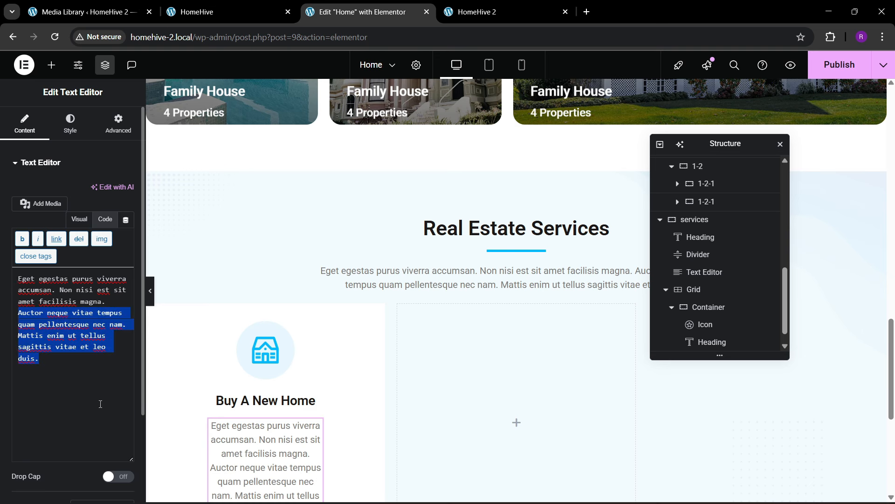
{"action": "key", "text": "BackSpace"}
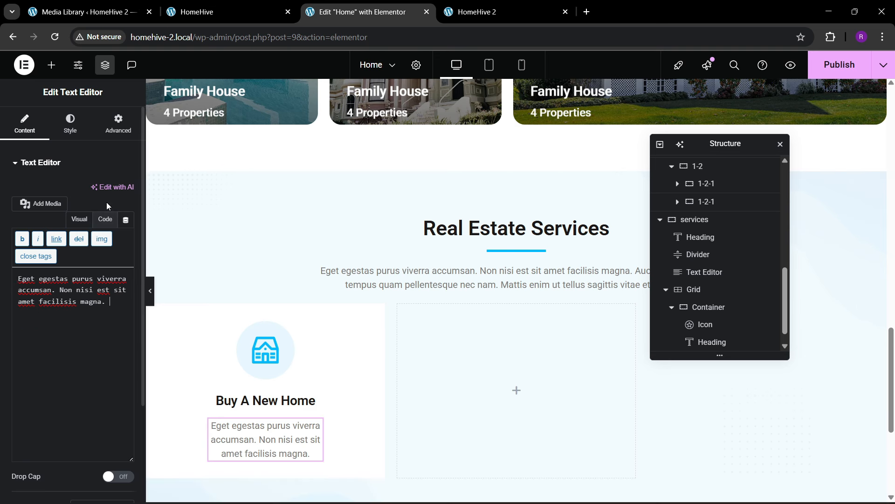
{"action": "left_click", "coordinate": [118, 124]}
{"action": "left_click", "coordinate": [86, 282]}
{"action": "left_click", "coordinate": [101, 310]}
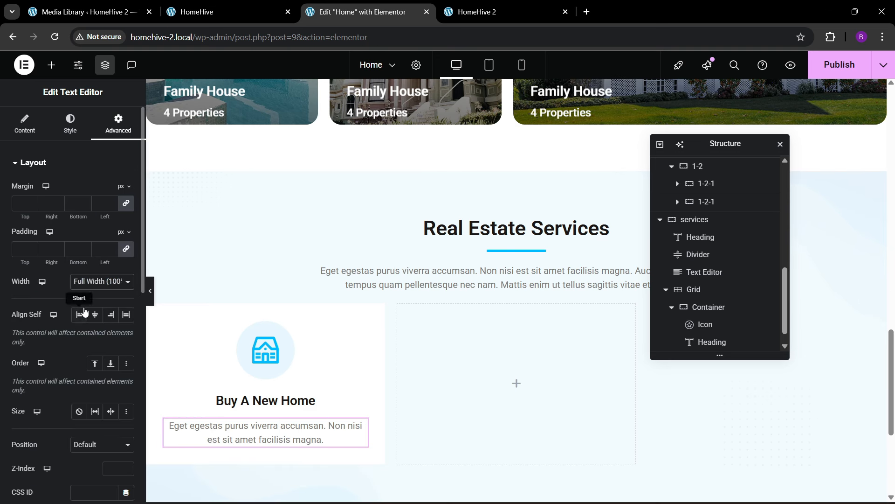
- Replace the paragraph with the Lorem ipsum description copied from the live HomeHive page
{"action": "left_click", "coordinate": [250, 6]}
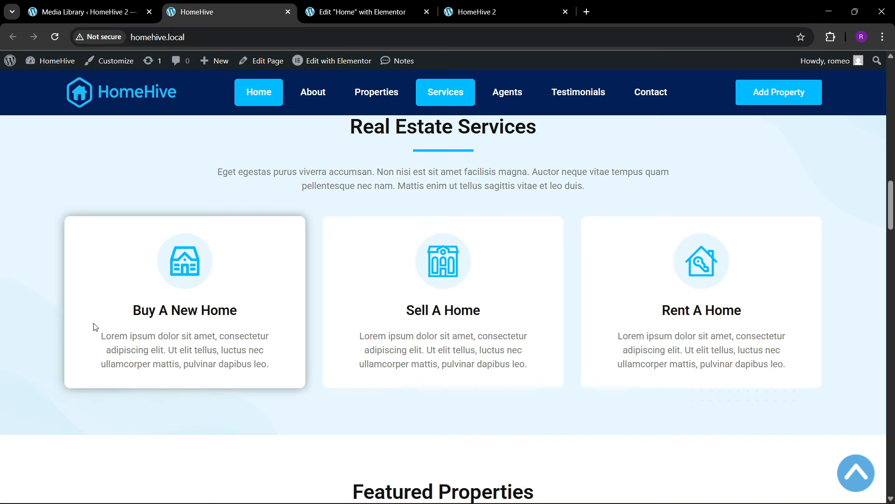
{"action": "left_click_drag", "start_coordinate": [102, 336], "coordinate": [279, 367]}
{"action": "key", "text": "ctrl+c"}
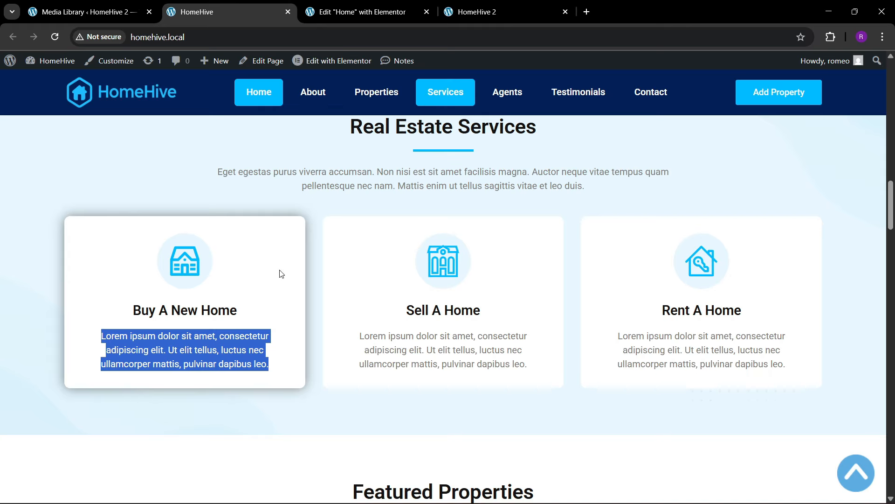
{"action": "left_click", "coordinate": [364, 12]}
{"action": "left_click", "coordinate": [43, 130]}
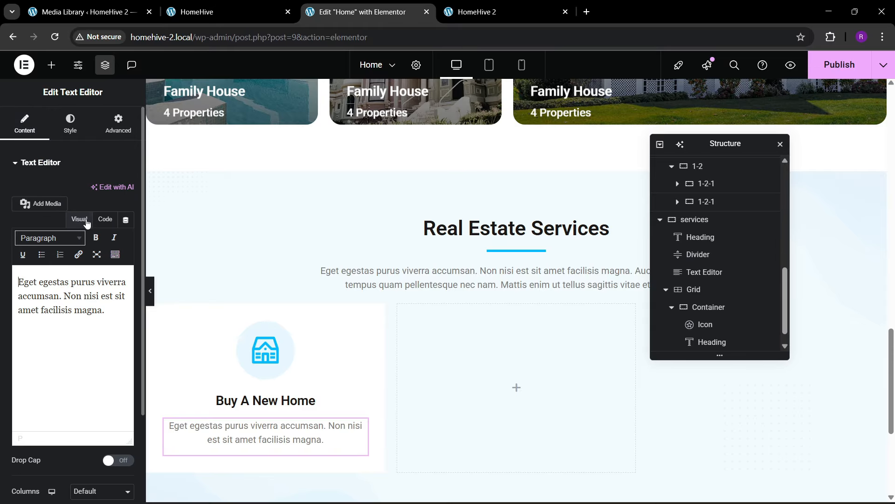
{"action": "left_click", "coordinate": [105, 220]}
{"action": "key", "text": "ctrl+a"}
{"action": "key", "text": "ctrl+v"}
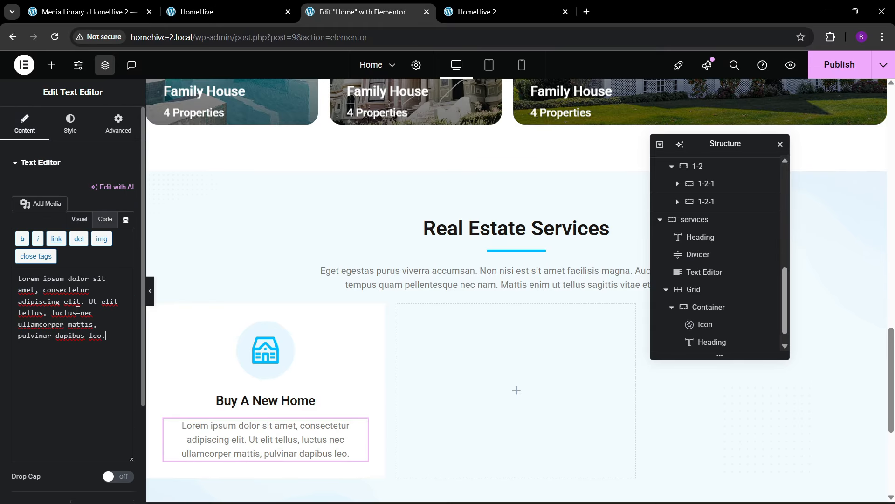
- Give the Buy A New Home card container 40 px padding on all sides
{"action": "scroll", "coordinate": [705, 280], "scroll_direction": "down", "scroll_amount": 1}
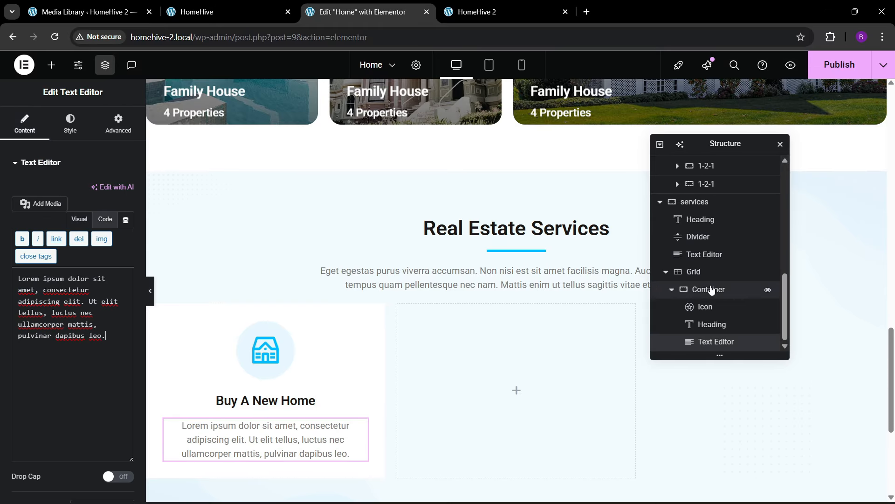
{"action": "left_click", "coordinate": [707, 290]}
{"action": "left_click", "coordinate": [112, 135]}
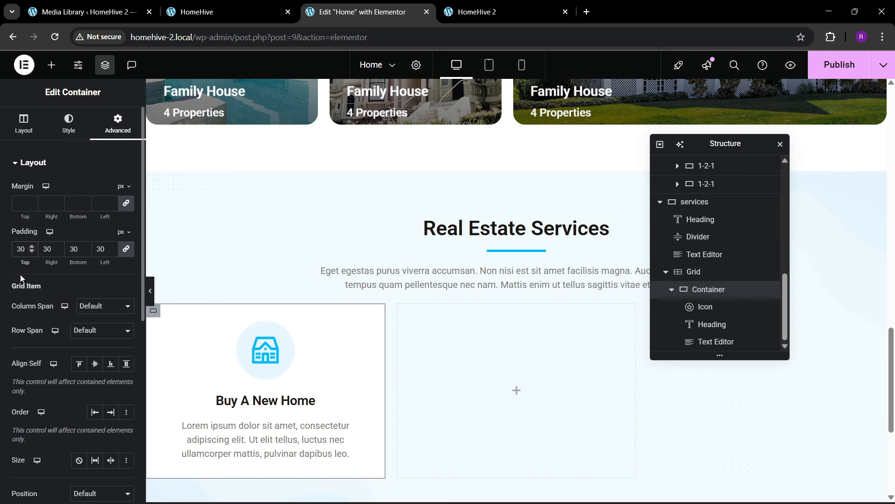
{"action": "key", "text": "BackSpace"}
{"action": "type", "text": "4"}
{"action": "left_click", "coordinate": [69, 128]}
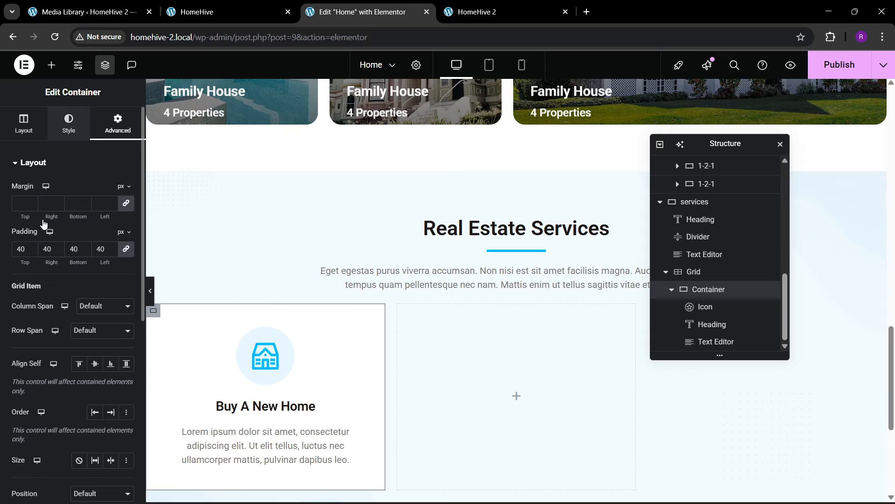
- Add a hover box shadow with 10 blur to the card's border settings
{"action": "left_click", "coordinate": [96, 194]}
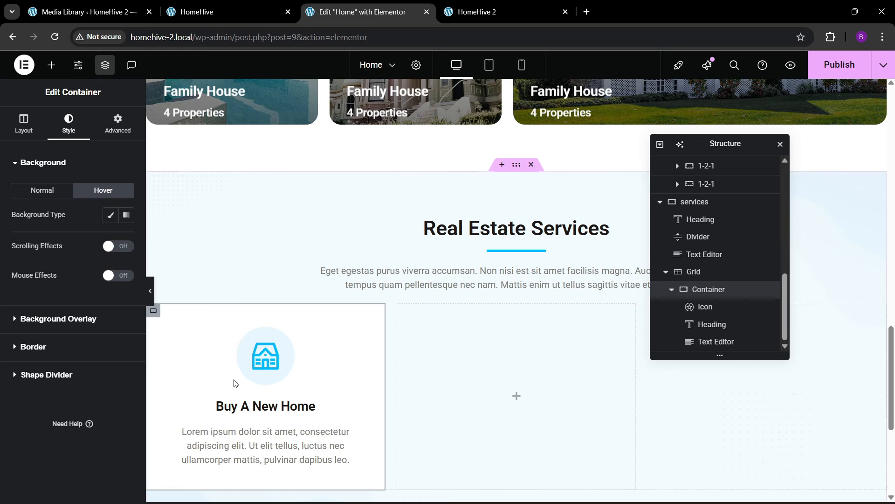
{"action": "scroll", "coordinate": [236, 363], "scroll_direction": "down", "scroll_amount": 1}
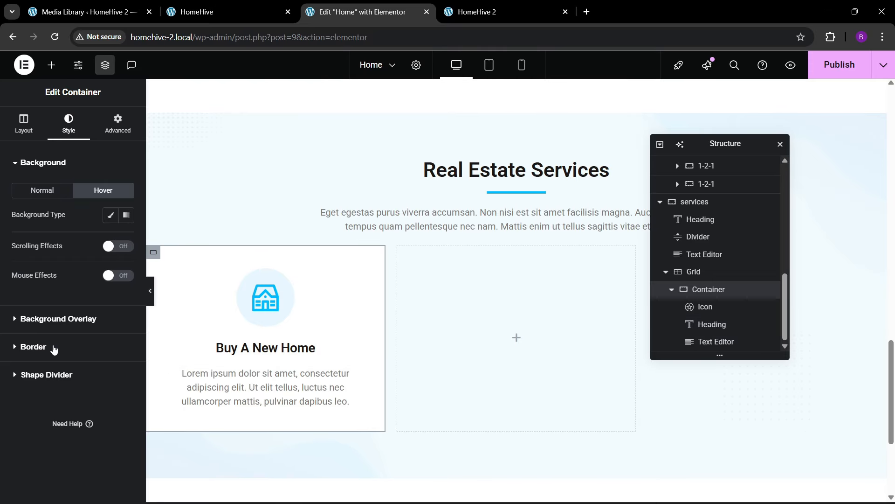
{"action": "left_click", "coordinate": [54, 349]}
{"action": "left_click", "coordinate": [96, 248]}
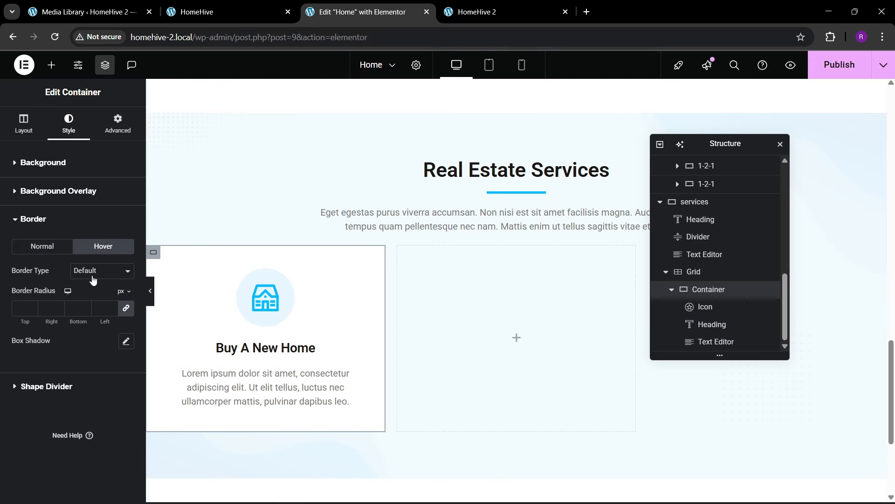
{"action": "left_click", "coordinate": [126, 340]}
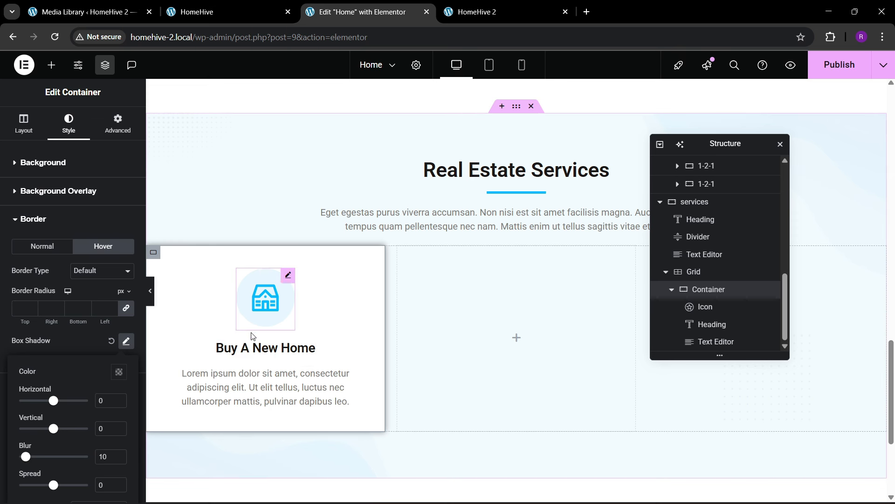
- Raise the Buy A New Home heading's font size to 23
{"action": "left_click", "coordinate": [299, 348]}
{"action": "left_click", "coordinate": [126, 224]}
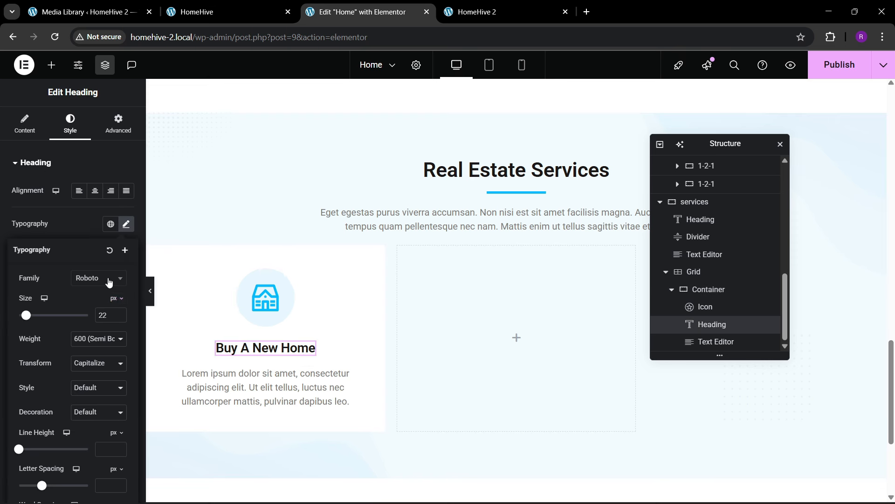
{"action": "left_click", "coordinate": [120, 313]}
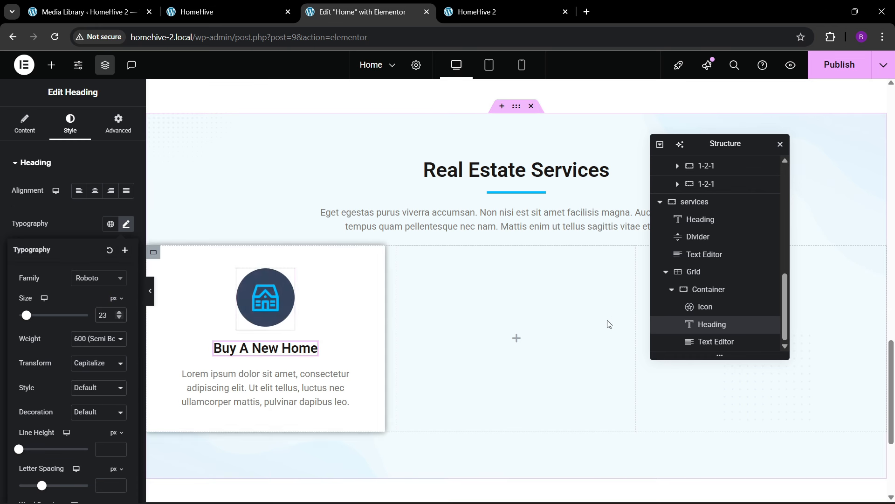
{"action": "left_click", "coordinate": [672, 291]}
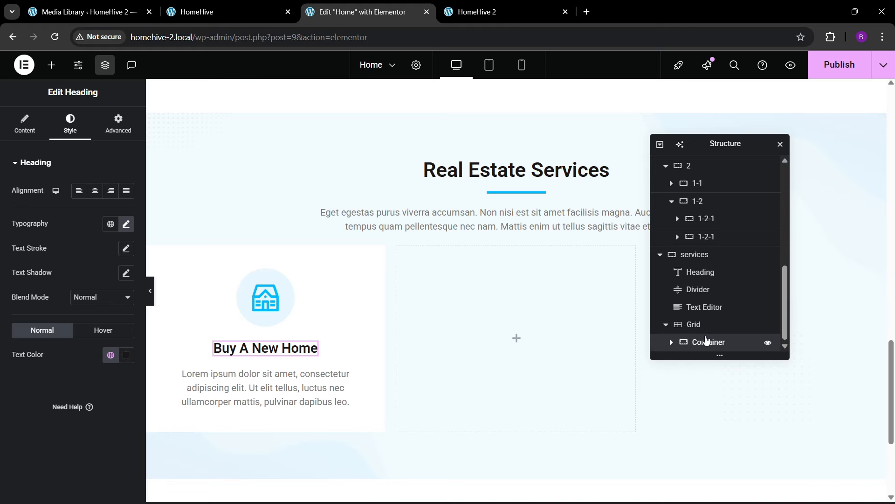
{"action": "left_click", "coordinate": [708, 342]}
- Duplicate the Buy A New Home service card
{"action": "right_click", "coordinate": [707, 342]}
{"action": "left_click", "coordinate": [739, 220]}
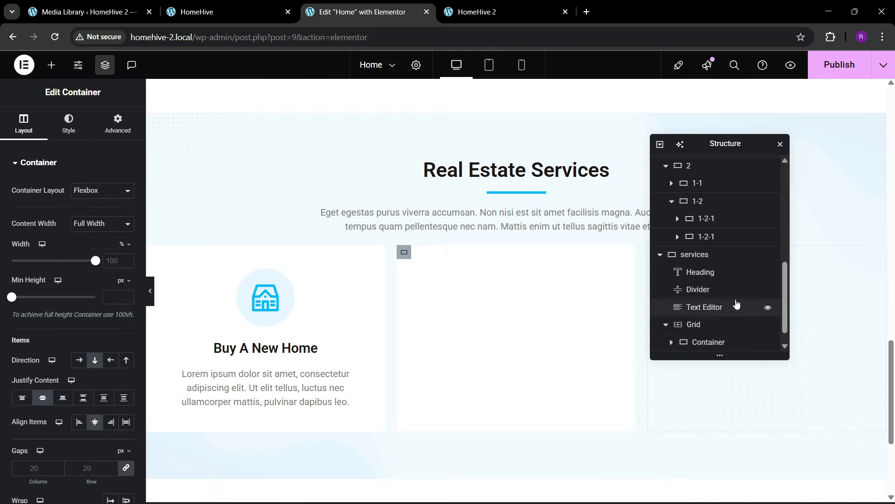
{"action": "right_click", "coordinate": [707, 343]}
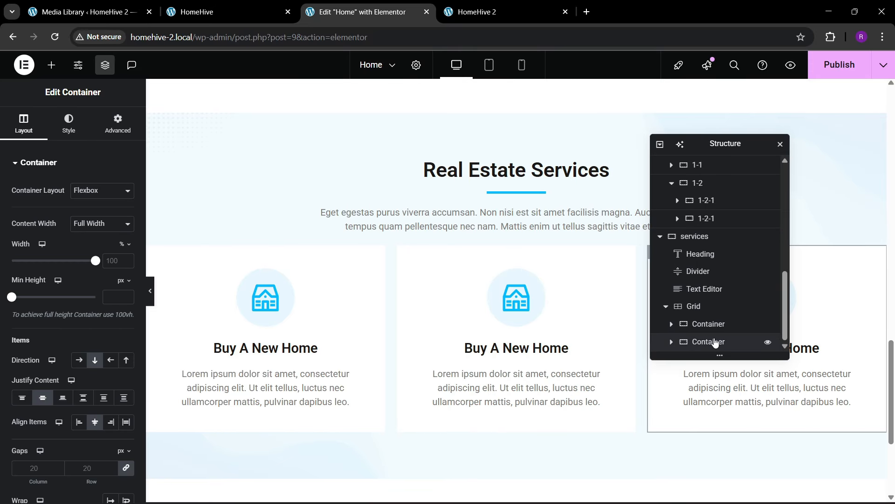
- Set the services grid's row gap to 30
{"action": "left_click", "coordinate": [704, 293]}
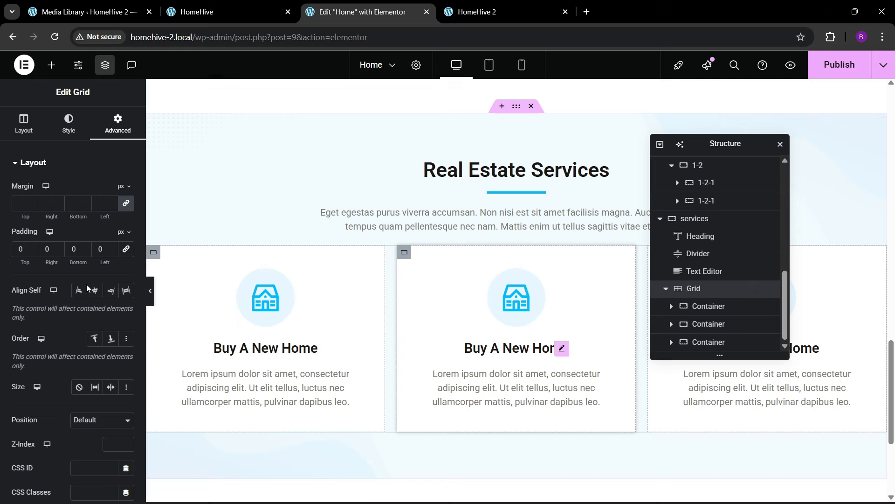
{"action": "left_click", "coordinate": [23, 124]}
{"action": "scroll", "coordinate": [56, 330], "scroll_direction": "down", "scroll_amount": 1}
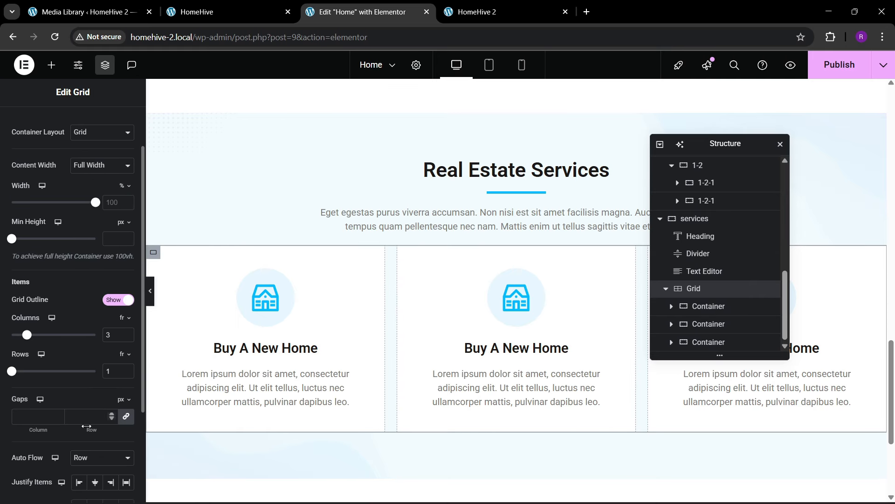
{"action": "left_click", "coordinate": [87, 424]}
{"action": "type", "text": "30"}
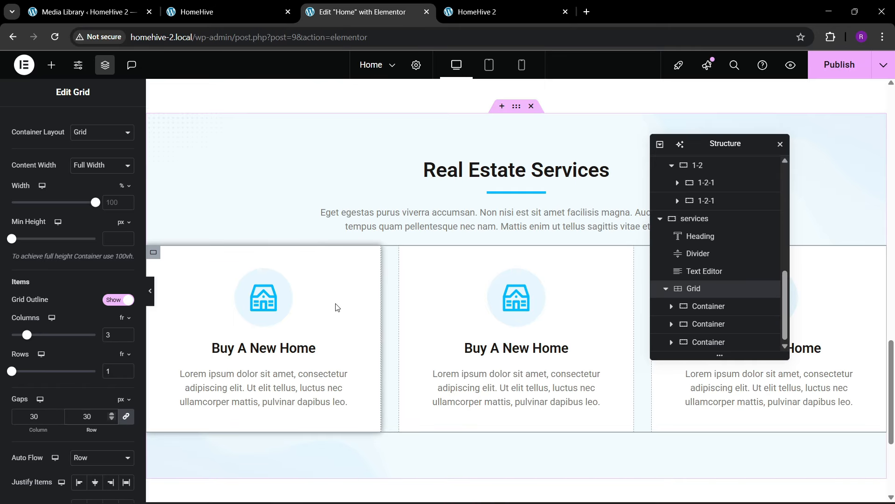
- Give the grid a 30 px top margin and bring up the live HomeHive 2 site
{"action": "scroll", "coordinate": [103, 174], "scroll_direction": "up", "scroll_amount": 2}
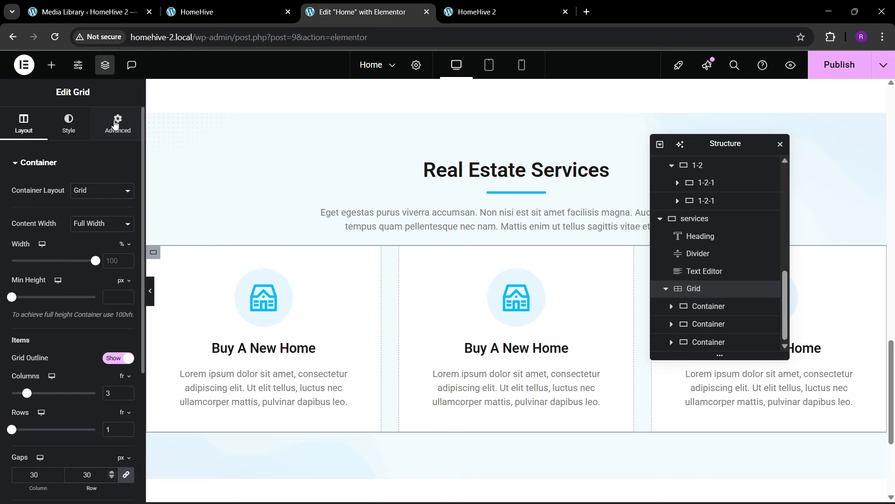
{"action": "left_click", "coordinate": [117, 124]}
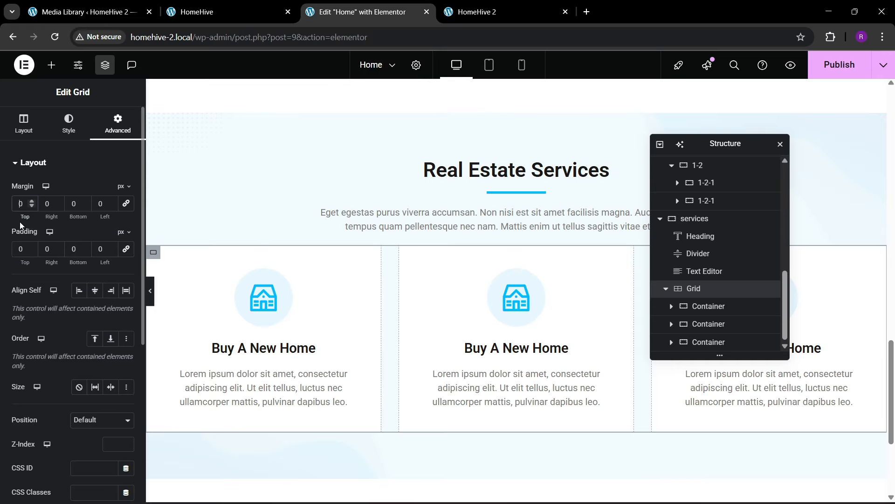
{"action": "type", "text": "30"}
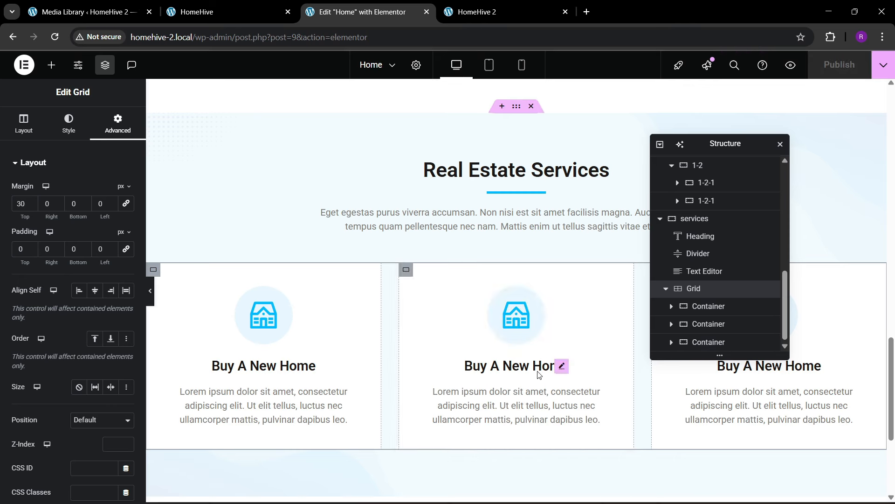
{"action": "left_click", "coordinate": [477, 12]}
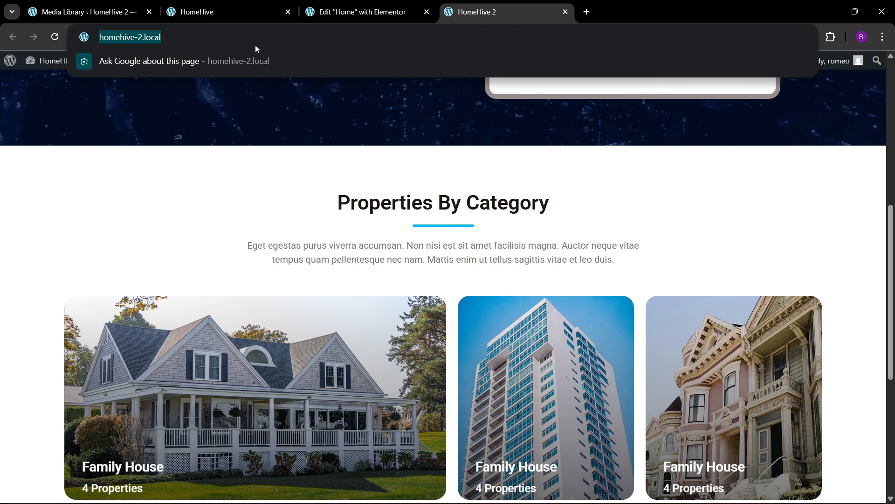
- Reload HomeHive 2 and scroll to check the Real Estate Services cards
{"action": "key", "text": "Return"}
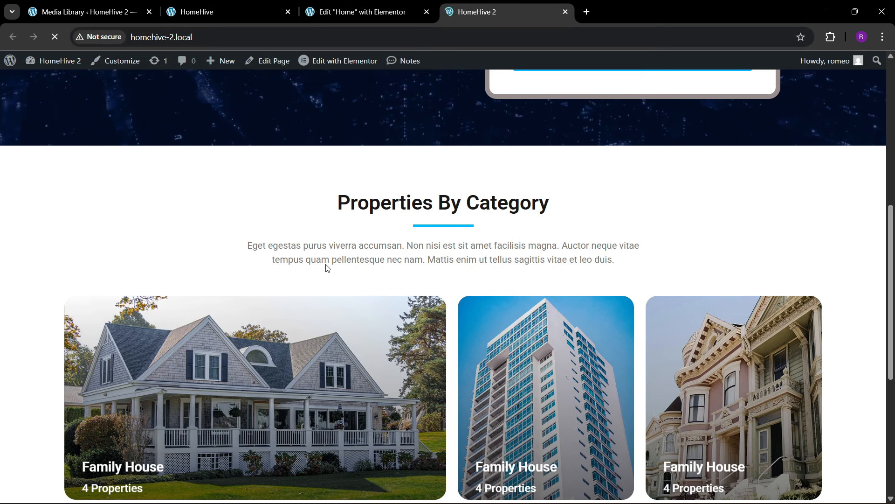
{"action": "scroll", "coordinate": [329, 261], "scroll_direction": "down", "scroll_amount": 5}
{"action": "scroll", "coordinate": [329, 263], "scroll_direction": "down", "scroll_amount": 15}
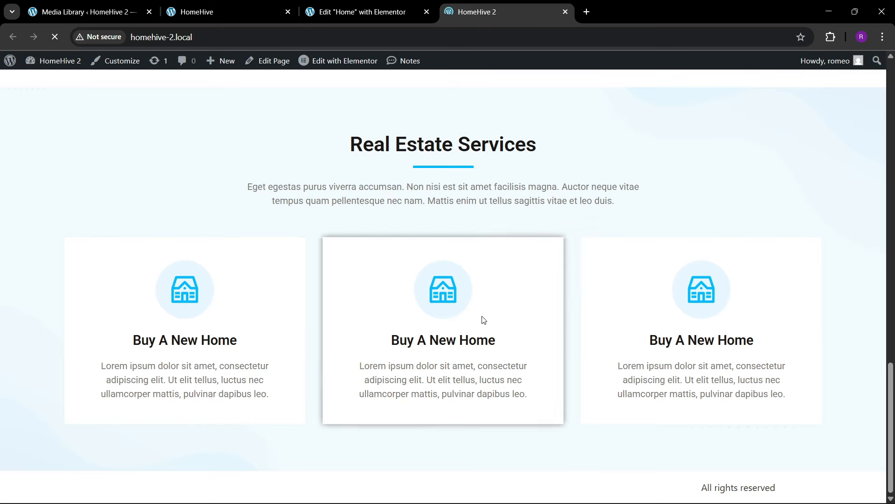
{"action": "scroll", "coordinate": [330, 352], "scroll_direction": "up", "scroll_amount": 2}
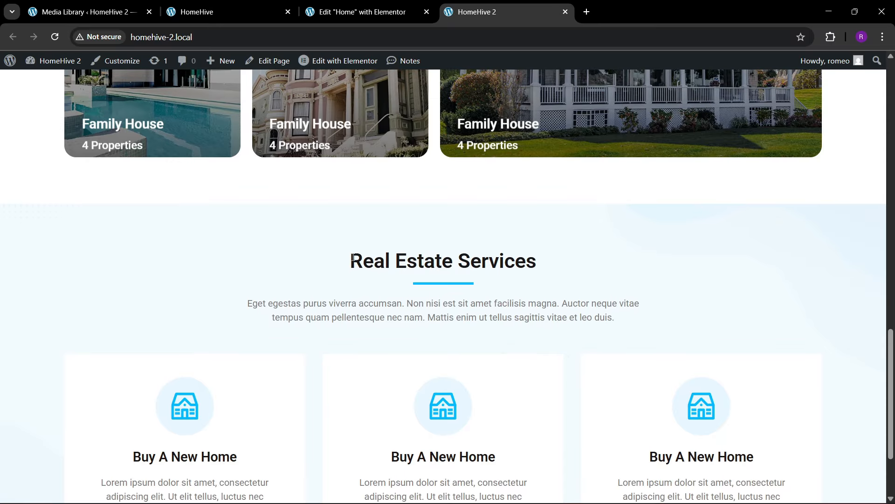
{"action": "scroll", "coordinate": [349, 349], "scroll_direction": "down", "scroll_amount": 1}
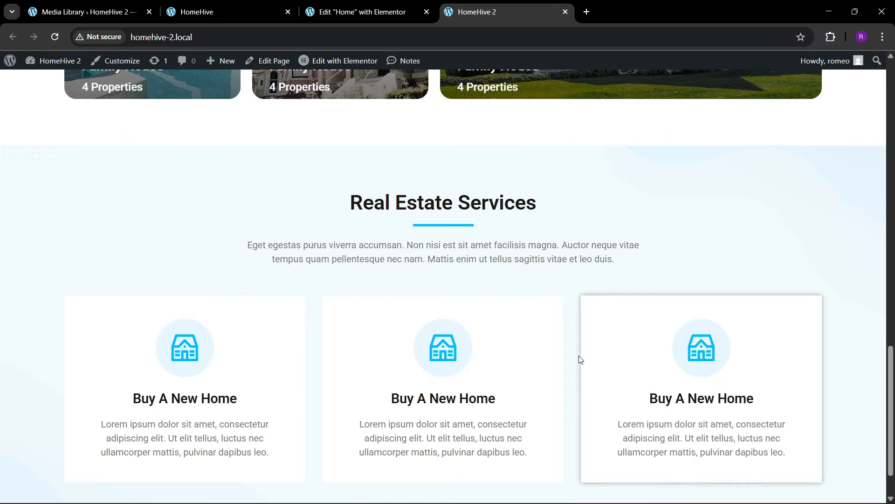
{"action": "key", "text": "ctrl+shift+Tab"}
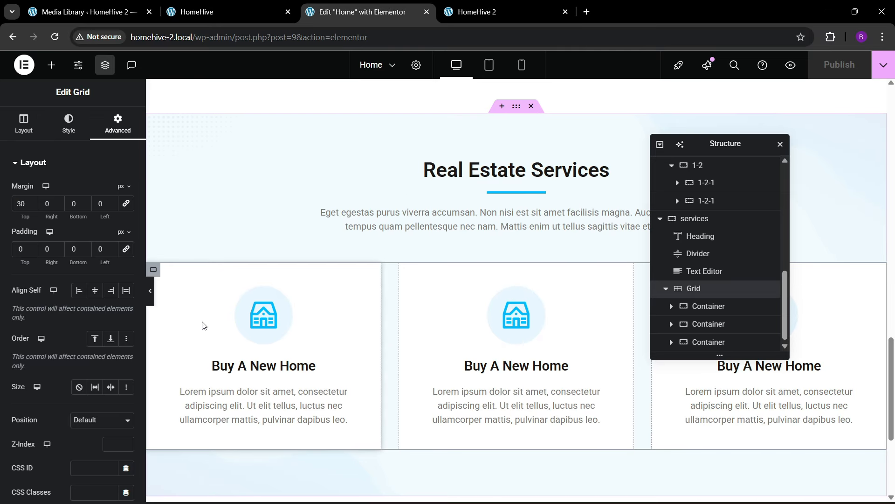
- Review the reference site's Featured Properties grid, then return to the Elementor editor
{"action": "left_click", "coordinate": [218, 6]}
{"action": "scroll", "coordinate": [404, 309], "scroll_direction": "down", "scroll_amount": 6}
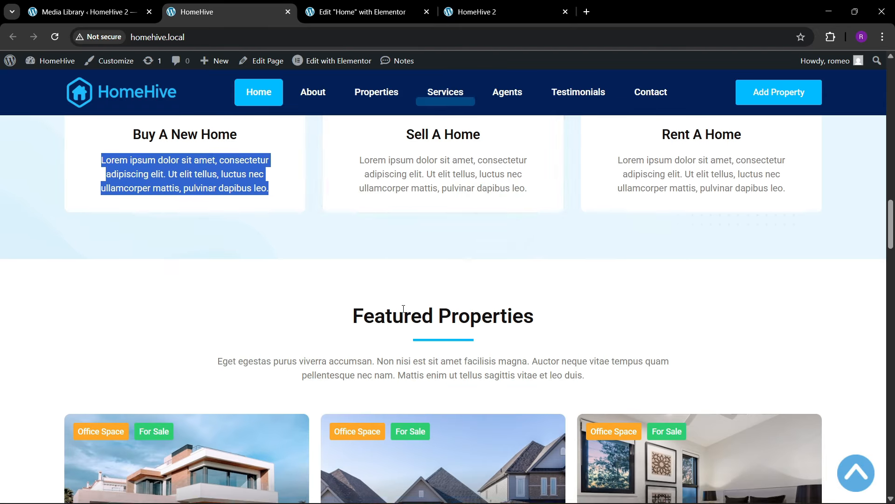
{"action": "scroll", "coordinate": [404, 309], "scroll_direction": "up", "scroll_amount": 1}
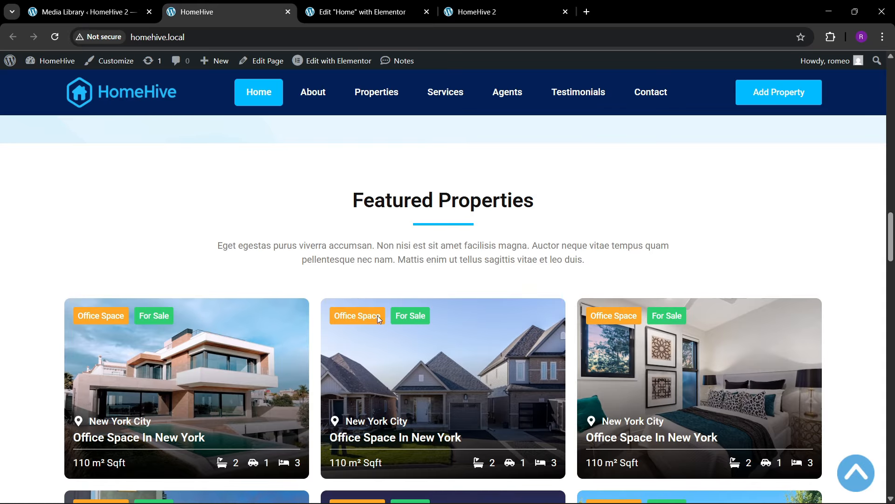
{"action": "scroll", "coordinate": [377, 315], "scroll_direction": "down", "scroll_amount": 1}
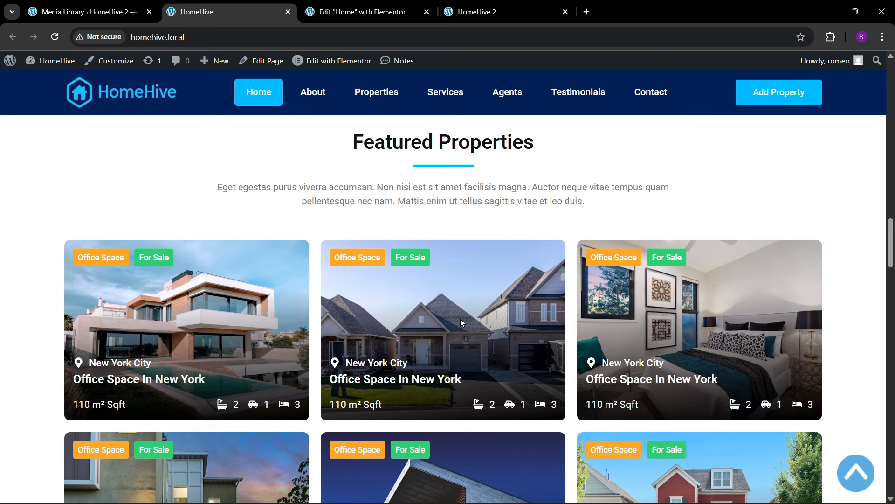
{"action": "scroll", "coordinate": [332, 273], "scroll_direction": "up", "scroll_amount": 1}
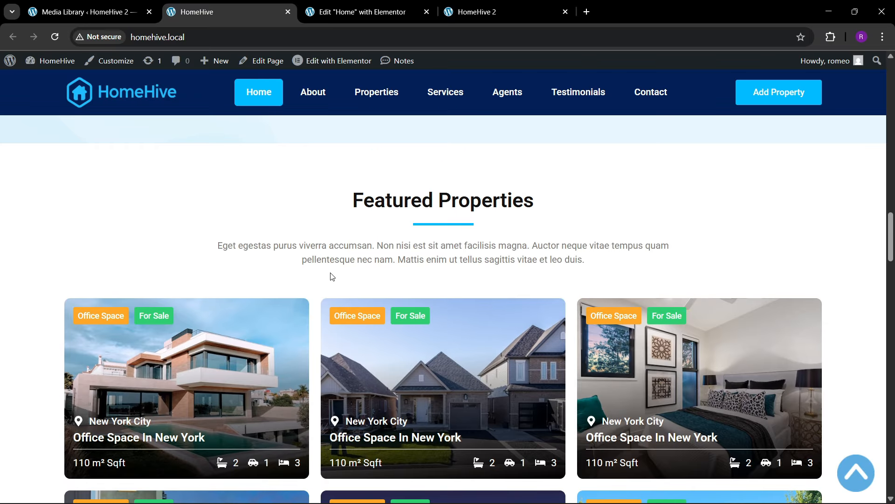
{"action": "left_click", "coordinate": [399, 5]}
{"action": "scroll", "coordinate": [517, 195], "scroll_direction": "up", "scroll_amount": 1}
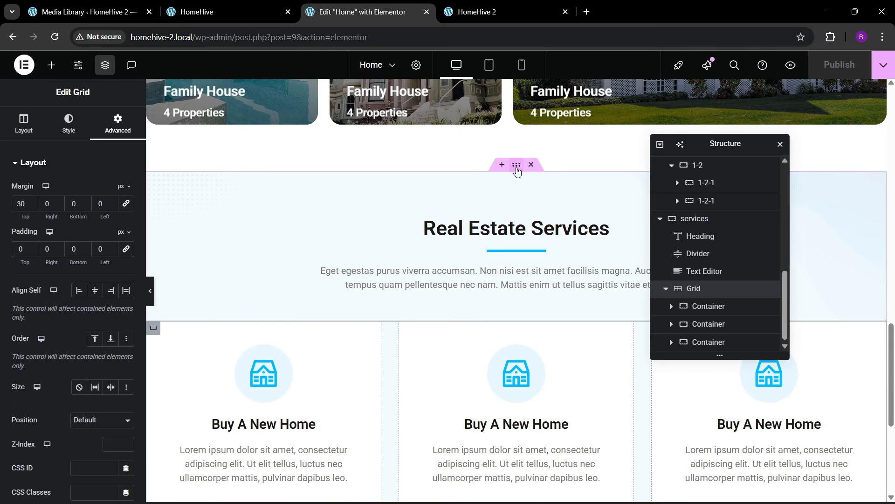
- Duplicate the services section with Ctrl+D to create the new properties section
{"action": "right_click", "coordinate": [516, 172]}
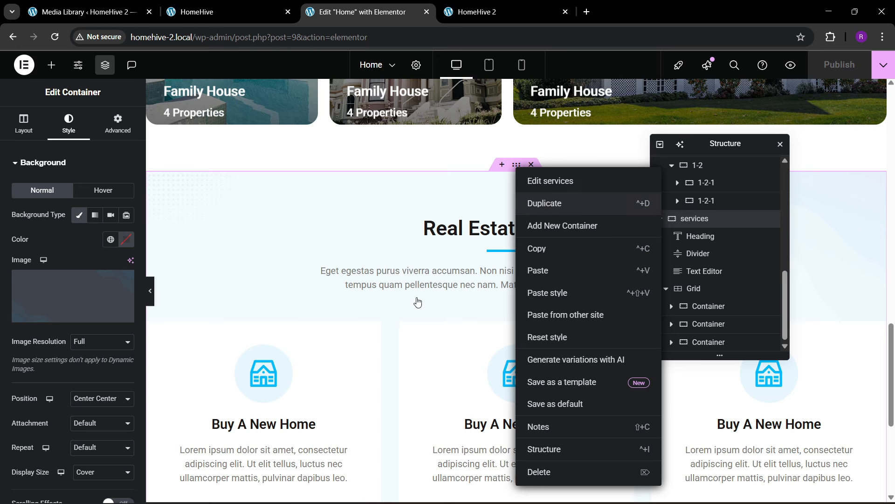
{"action": "key", "text": "ctrl+d"}
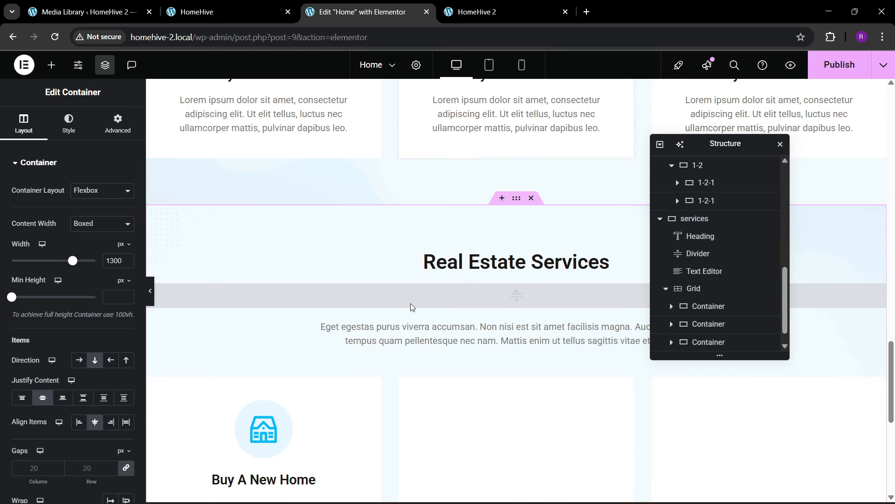
{"action": "scroll", "coordinate": [410, 300], "scroll_direction": "up", "scroll_amount": 2}
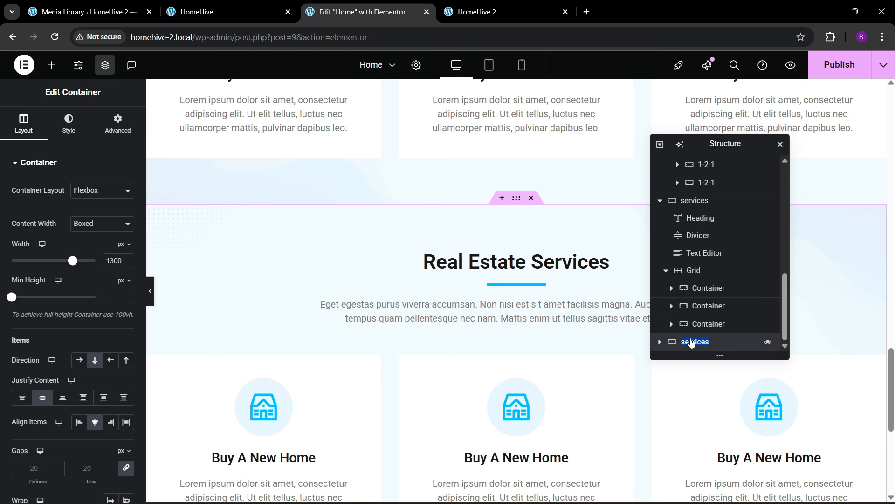
{"action": "left_click", "coordinate": [258, 4]}
{"action": "left_click", "coordinate": [379, 4]}
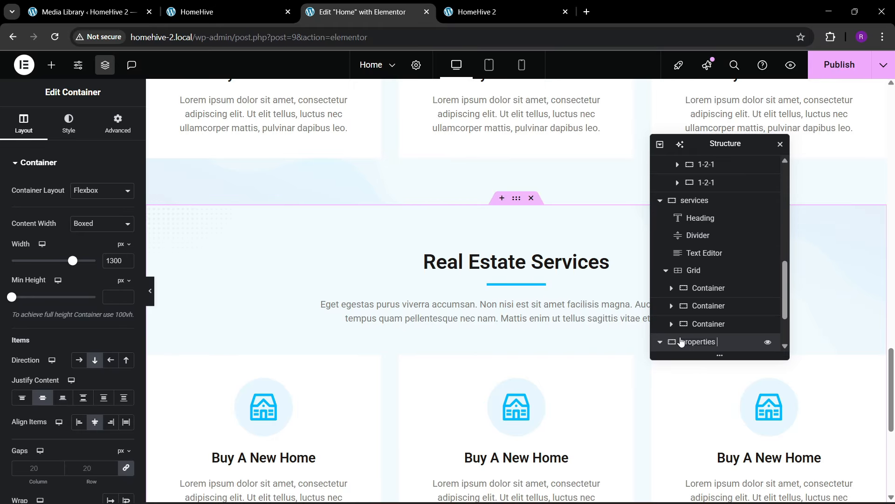
- Remove the copied section's background image and clear its background overlay colour
{"action": "left_click", "coordinate": [68, 122]}
{"action": "mouse_move", "coordinate": [114, 301]}
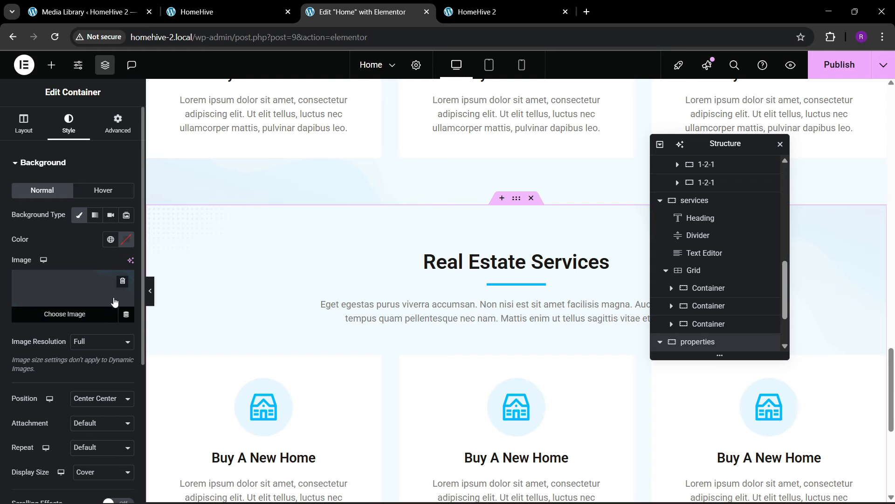
{"action": "left_click", "coordinate": [123, 284]}
{"action": "scroll", "coordinate": [50, 392], "scroll_direction": "down", "scroll_amount": 1}
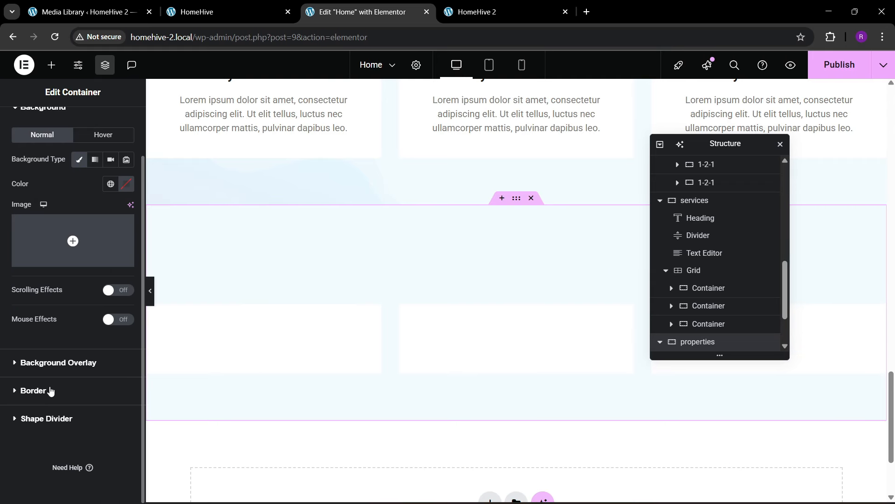
{"action": "left_click", "coordinate": [71, 363]}
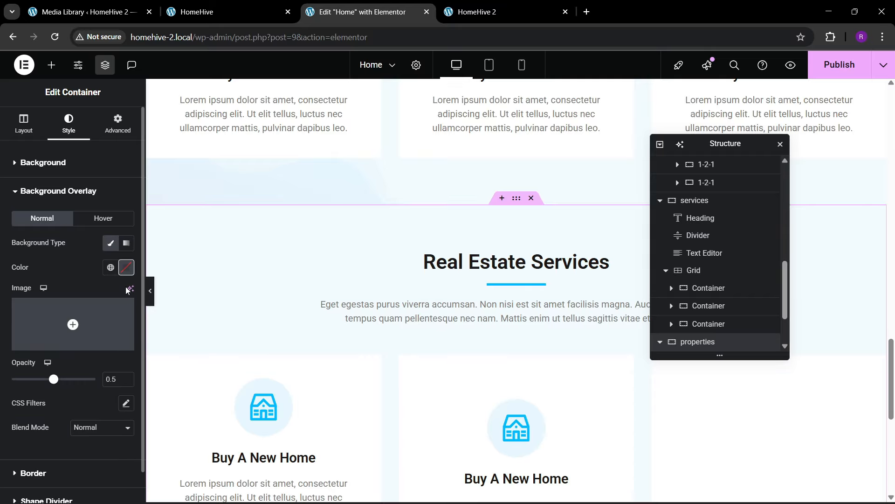
{"action": "left_click", "coordinate": [127, 273]}
{"action": "left_click", "coordinate": [146, 293]}
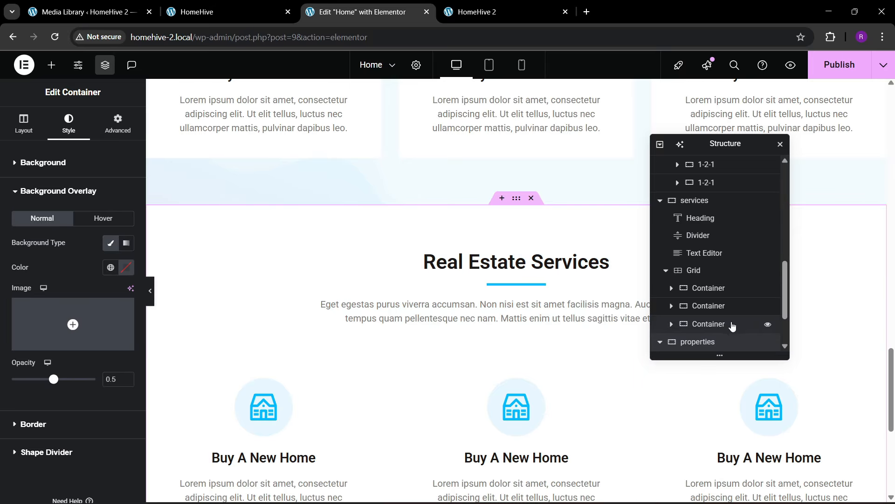
- Delete the copied icon grid from the new section
{"action": "scroll", "coordinate": [733, 327], "scroll_direction": "down", "scroll_amount": 3}
{"action": "scroll", "coordinate": [702, 336], "scroll_direction": "down", "scroll_amount": 1}
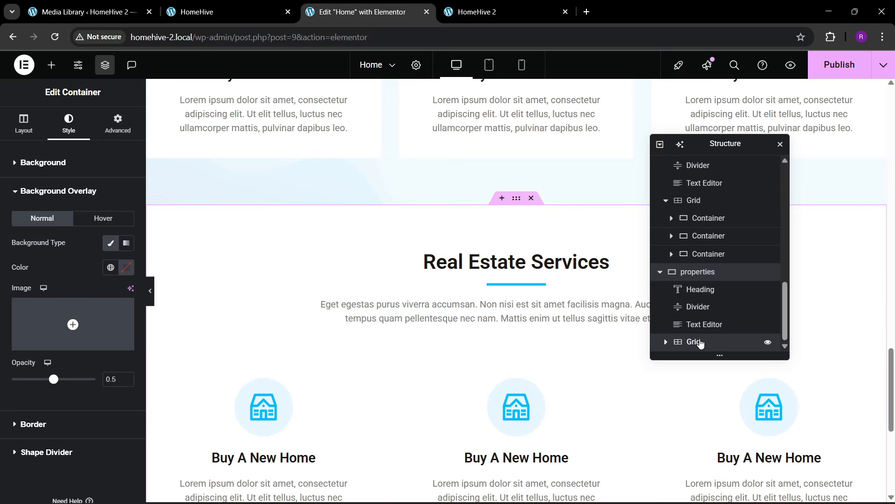
{"action": "left_click", "coordinate": [698, 342]}
{"action": "right_click", "coordinate": [699, 342]}
{"action": "left_click", "coordinate": [726, 490]}
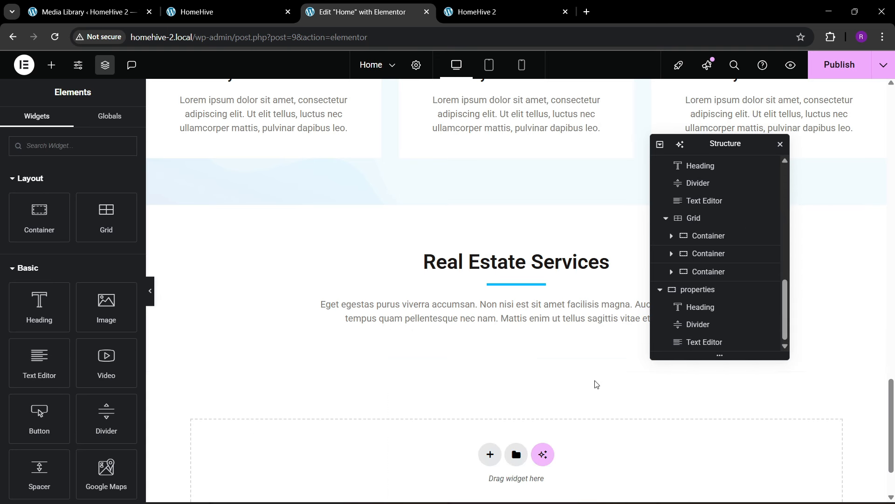
- Change the copied heading's text to 'Featured Properties'
{"action": "left_click", "coordinate": [267, 4]}
{"action": "left_click", "coordinate": [347, 10]}
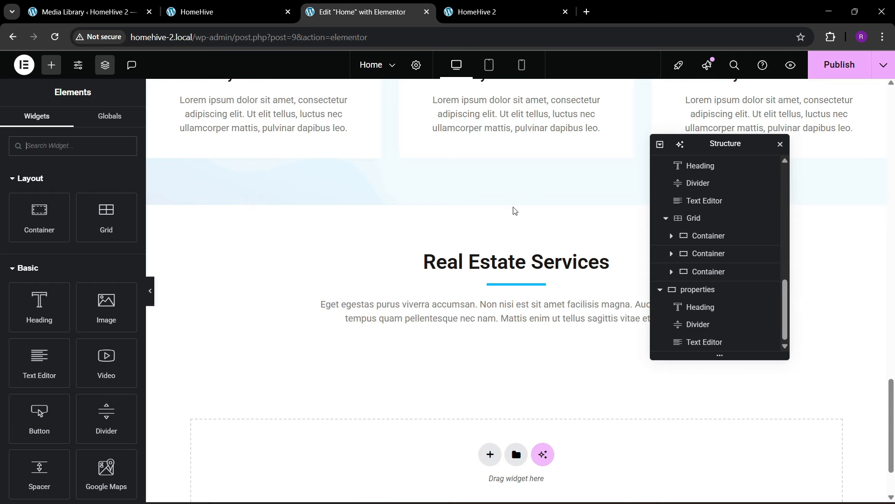
{"action": "left_click", "coordinate": [520, 262]}
{"action": "left_click_drag", "start_coordinate": [127, 206], "coordinate": [1, 215]}
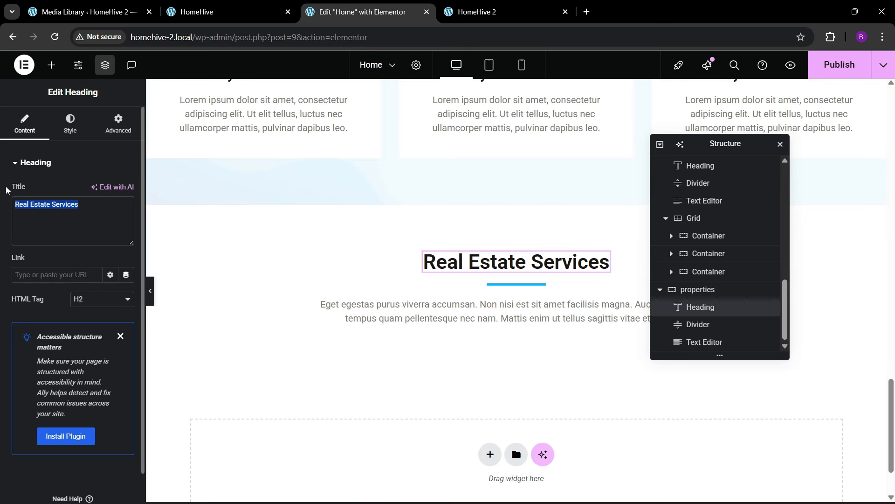
{"action": "type", "text": "Featured"}
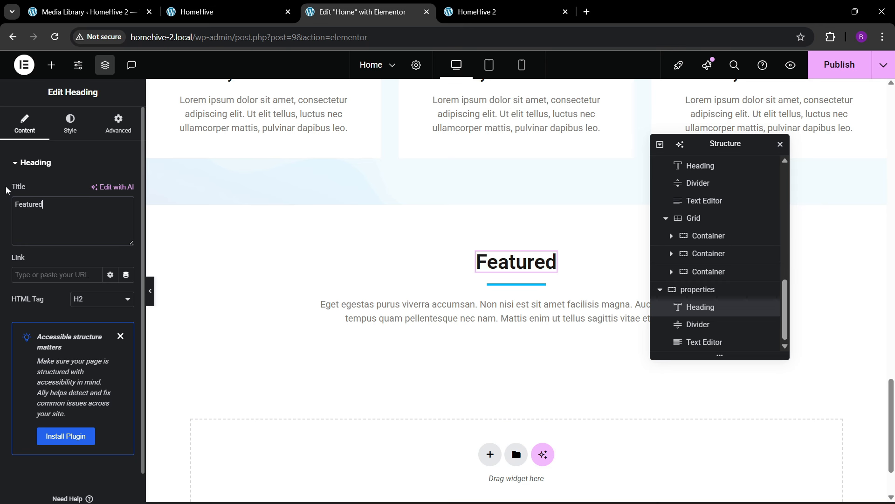
{"action": "type", "text": " Properties"}
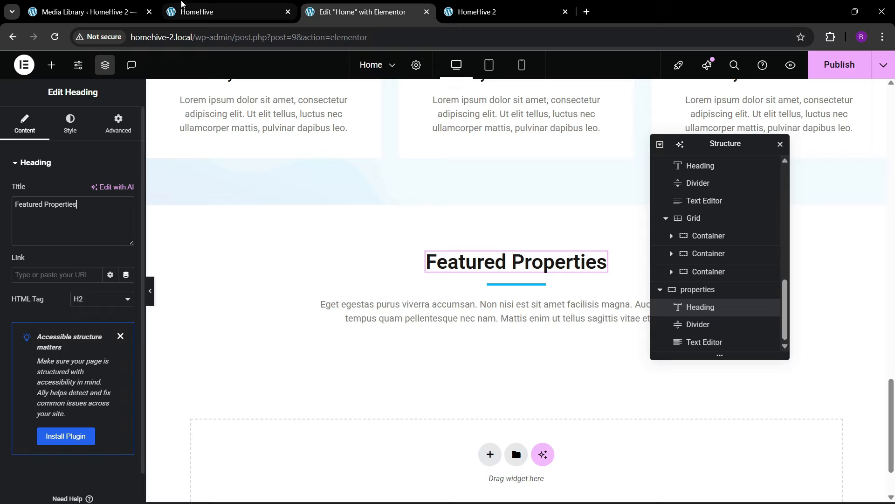
{"action": "left_click", "coordinate": [224, 11]}
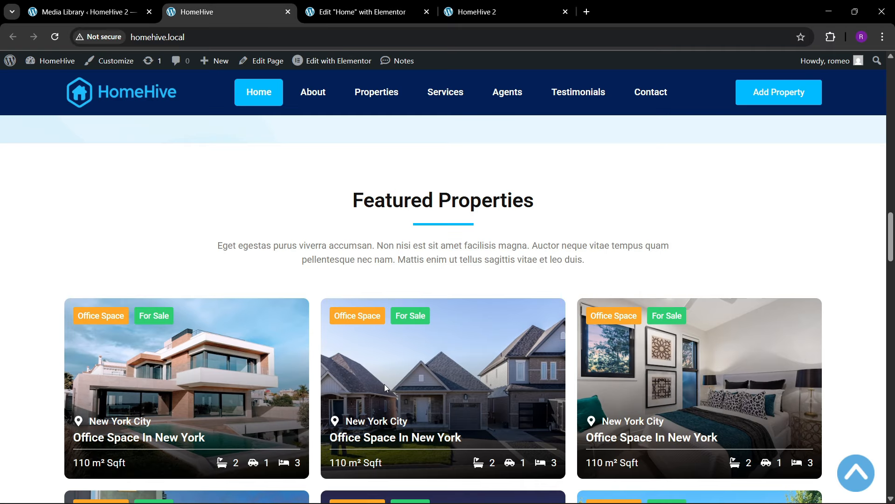
{"action": "left_click", "coordinate": [336, 4]}
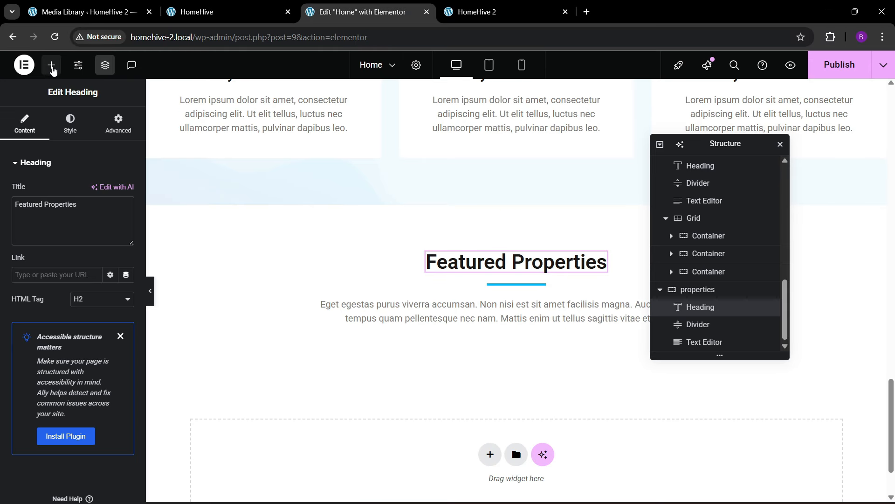
- Search 'grid' and place a three-column, two-row Grid below the Featured Properties heading
{"action": "left_click", "coordinate": [51, 65]}
{"action": "type", "text": "grid"}
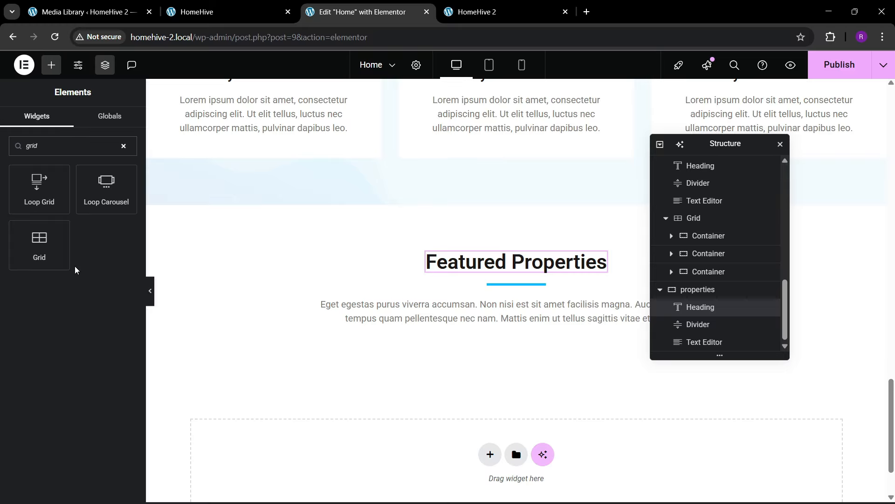
{"action": "left_click_drag", "start_coordinate": [68, 269], "coordinate": [557, 333]}
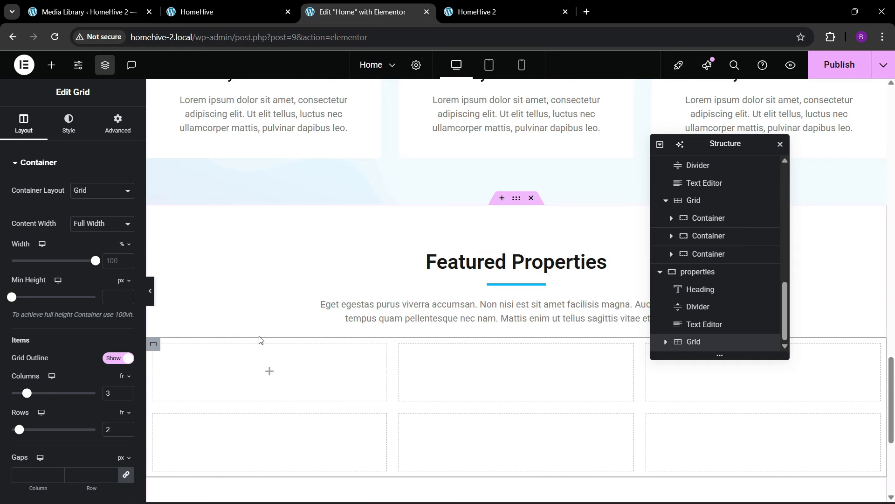
{"action": "left_click", "coordinate": [212, 3]}
{"action": "scroll", "coordinate": [537, 427], "scroll_direction": "down", "scroll_amount": 5}
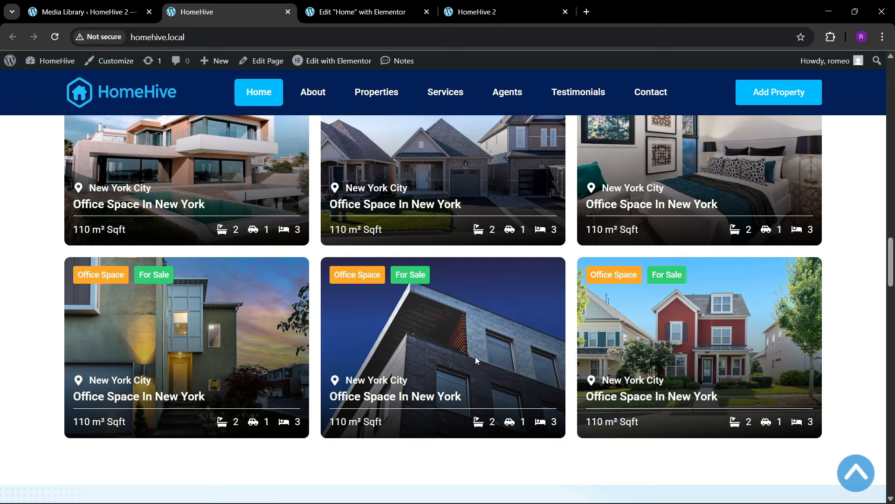
{"action": "left_click", "coordinate": [390, 10]}
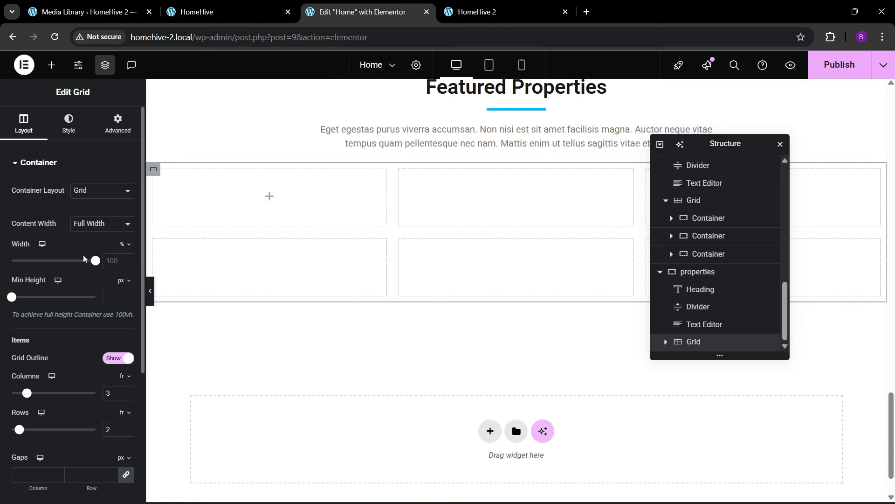
{"action": "left_click", "coordinate": [118, 130]}
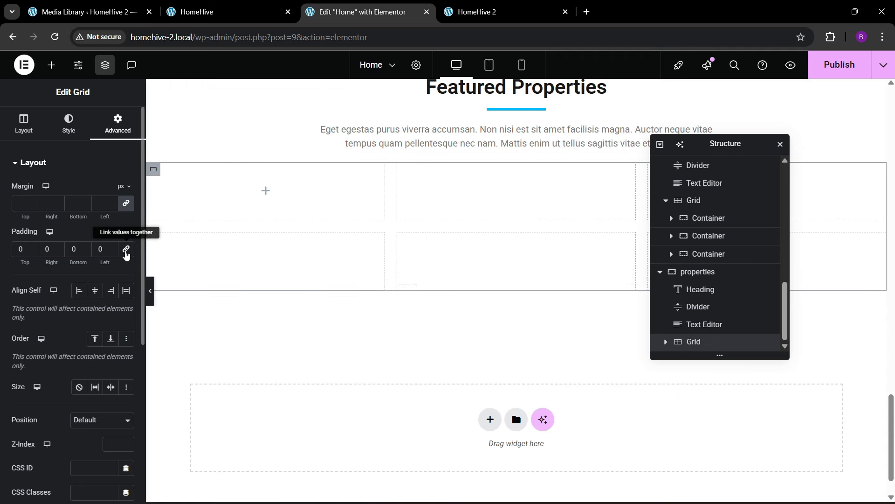
- Drag a Container widget into the grid's first cell
{"action": "left_click", "coordinate": [51, 65]}
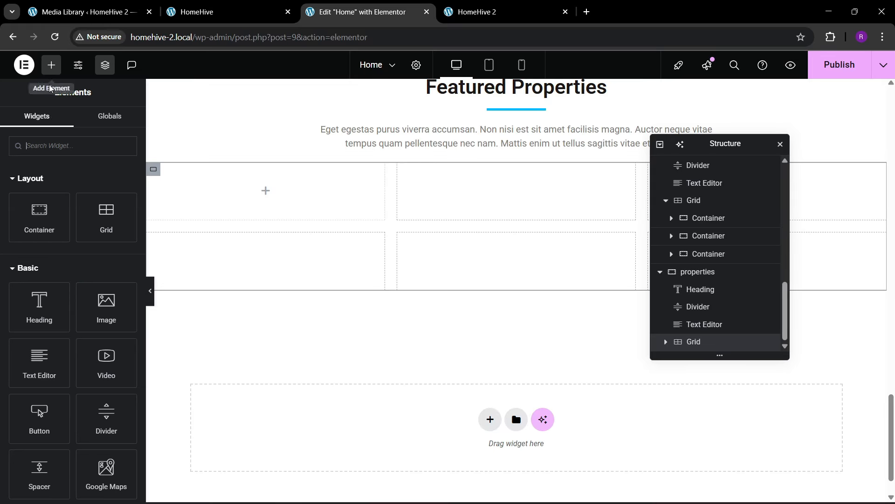
{"action": "left_click_drag", "start_coordinate": [43, 222], "coordinate": [214, 212]}
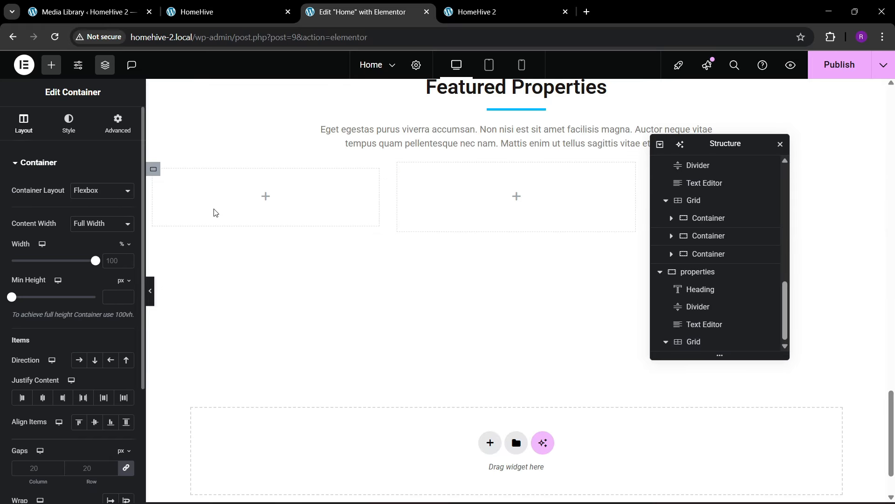
{"action": "left_click", "coordinate": [113, 128]}
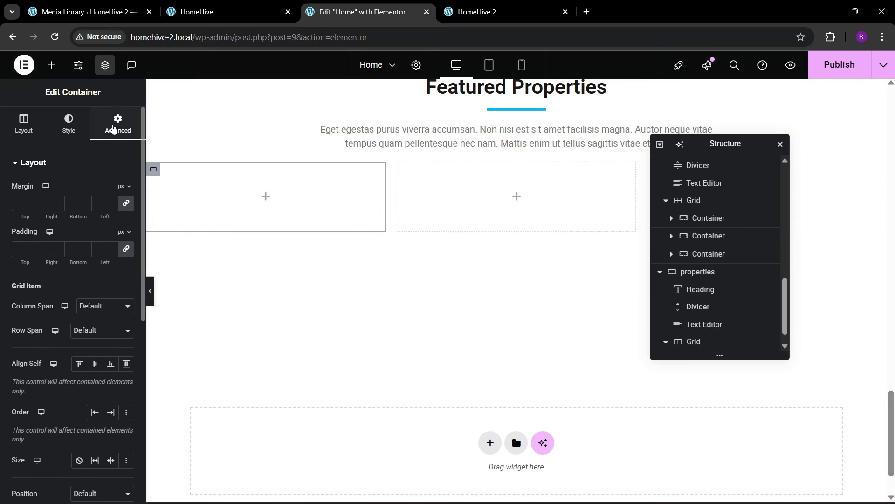
{"action": "left_click", "coordinate": [201, 11]}
{"action": "scroll", "coordinate": [207, 290], "scroll_direction": "up", "scroll_amount": 3}
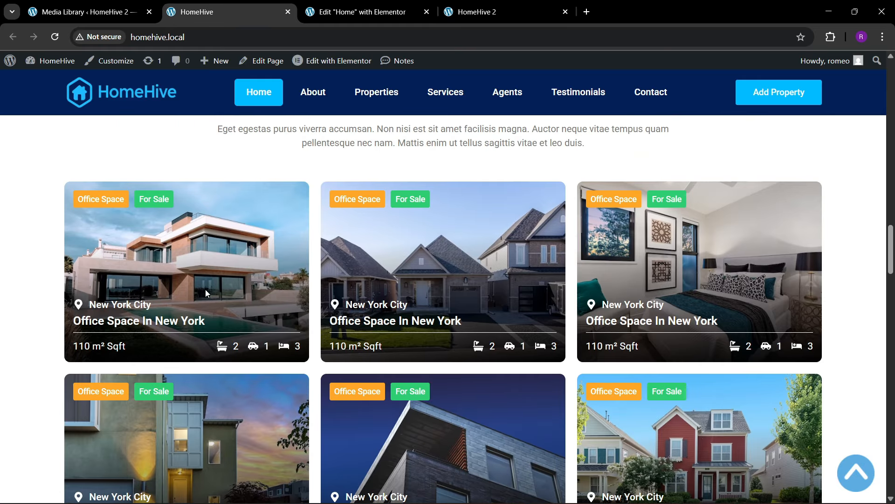
{"action": "left_click", "coordinate": [362, 12]}
{"action": "scroll", "coordinate": [279, 243], "scroll_direction": "up", "scroll_amount": 10}
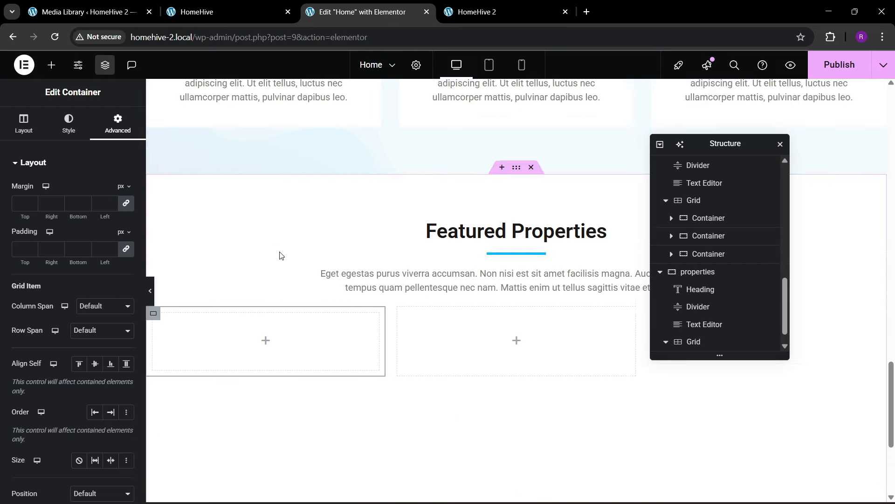
- Copy the Family House card container and paste its style onto the first grid cell
{"action": "scroll", "coordinate": [325, 255], "scroll_direction": "up", "scroll_amount": 2}
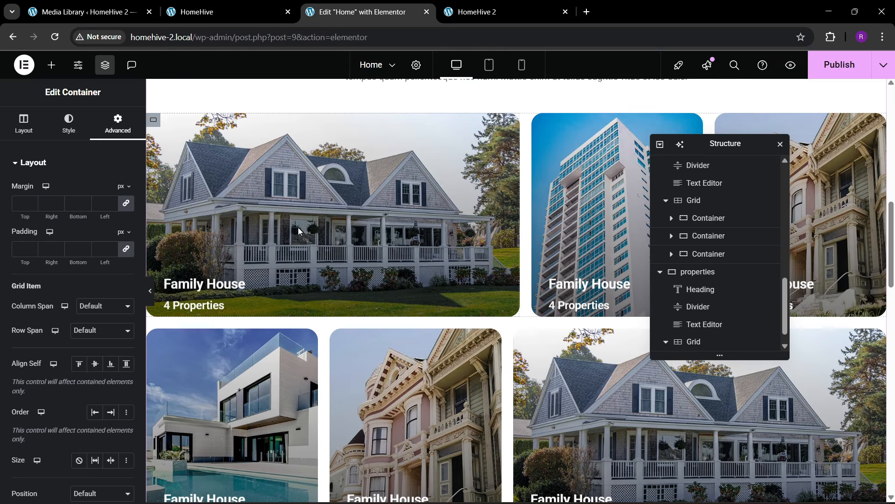
{"action": "left_click", "coordinate": [157, 124]}
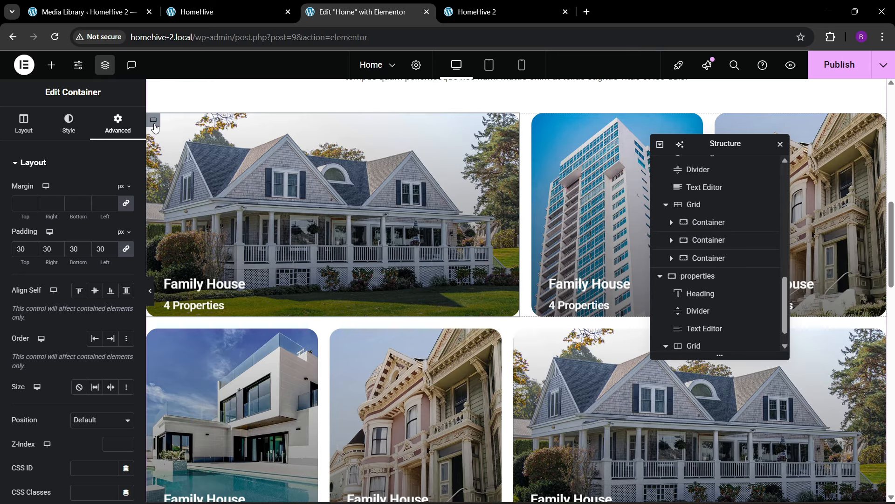
{"action": "right_click", "coordinate": [157, 124]}
{"action": "left_click", "coordinate": [184, 204]}
{"action": "scroll", "coordinate": [276, 268], "scroll_direction": "down", "scroll_amount": 4}
{"action": "scroll", "coordinate": [276, 268], "scroll_direction": "down", "scroll_amount": 8}
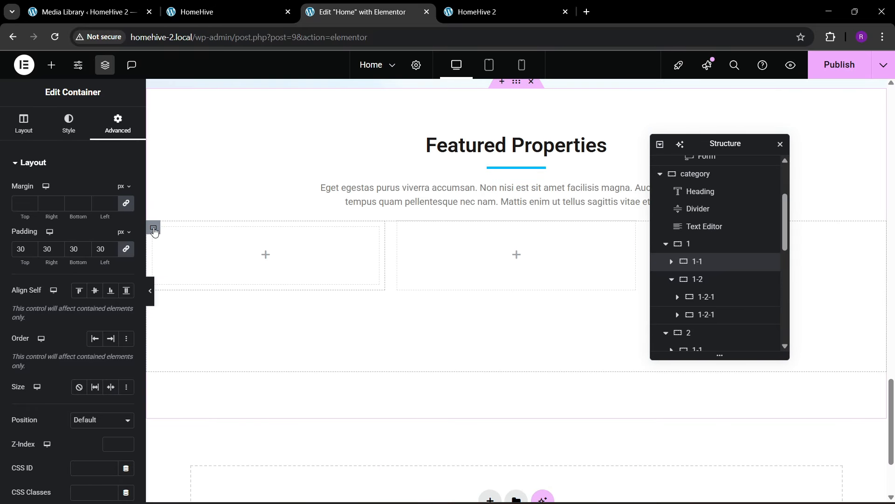
{"action": "right_click", "coordinate": [154, 232]}
{"action": "left_click", "coordinate": [184, 311]}
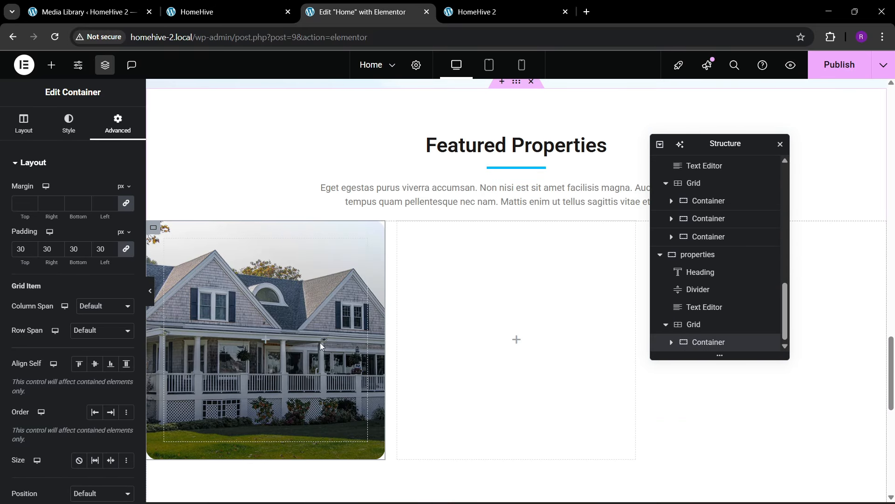
- Set the cell's Layout minimum height to 250 px
{"action": "left_click", "coordinate": [23, 123]}
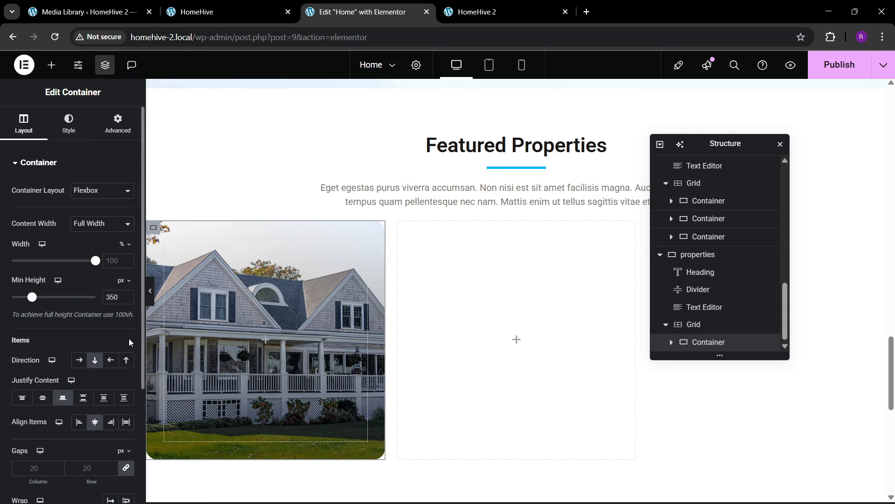
{"action": "key", "text": "BackSpace"}
{"action": "type", "text": "0"}
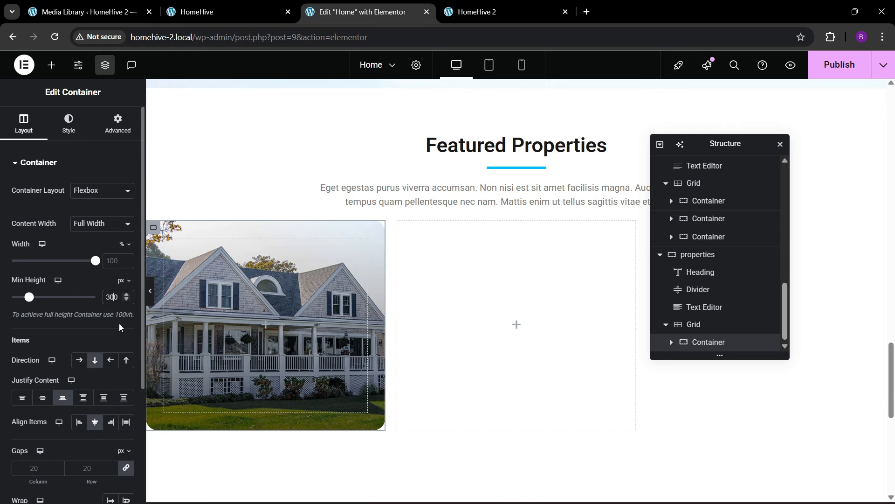
{"action": "left_click", "coordinate": [210, 12]}
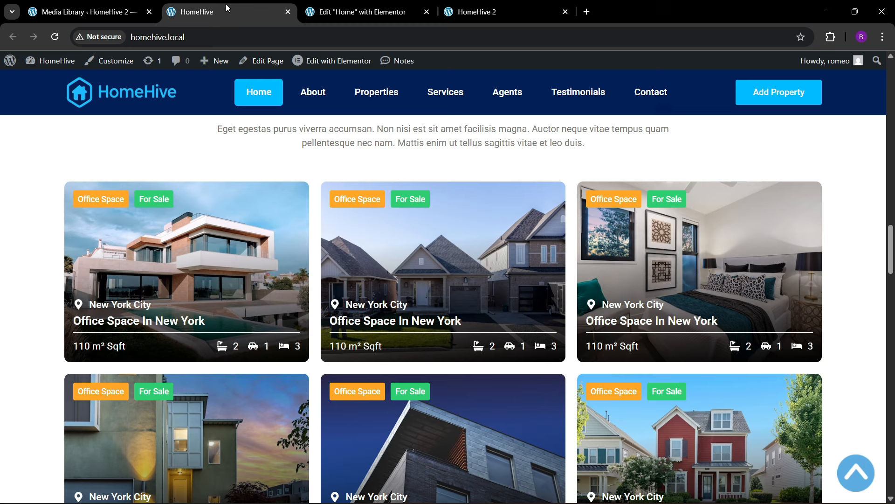
{"action": "left_click", "coordinate": [361, 11]}
{"action": "key", "text": "BackSpace"}
{"action": "key", "text": "BackSpace"}
{"action": "key", "text": "BackSpace"}
{"action": "type", "text": "250"}
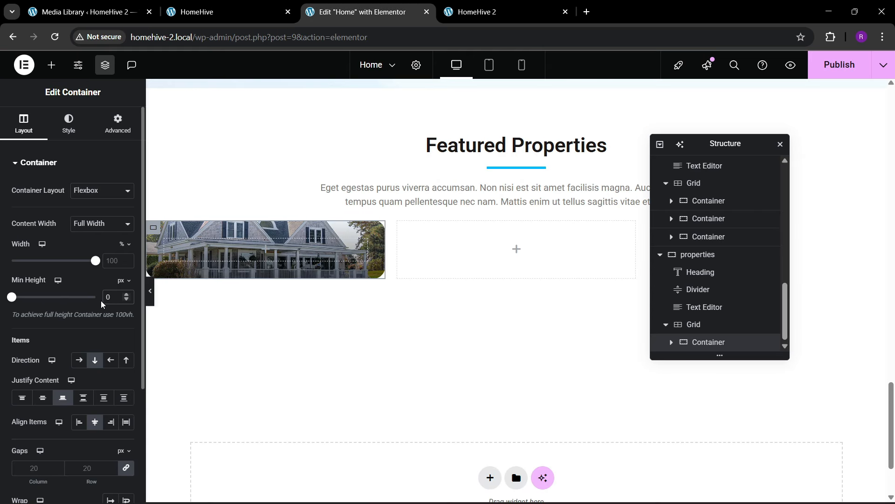
{"action": "left_click", "coordinate": [178, 12]}
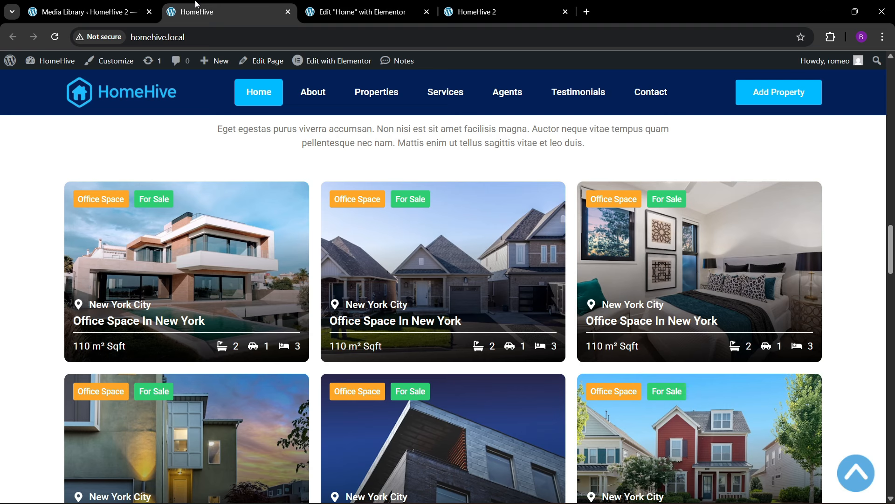
{"action": "left_click", "coordinate": [364, 11]}
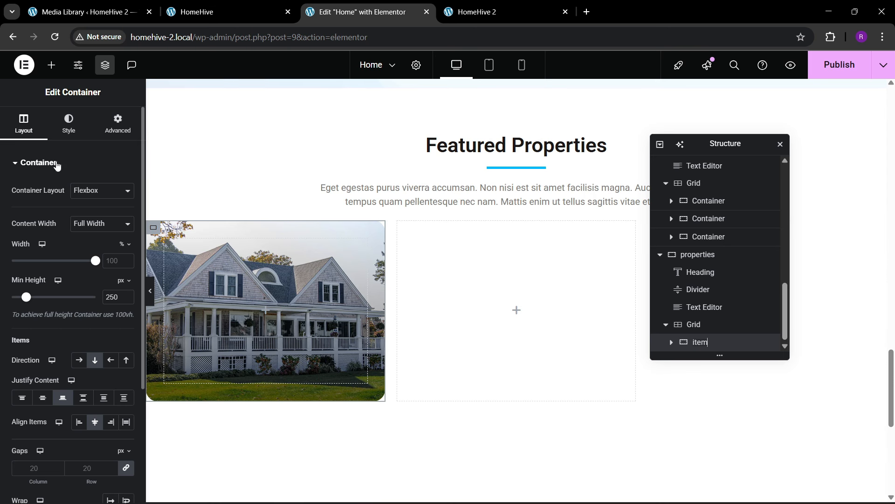
- Open the cell's background image media library and browse to the Modern-Villa image
{"action": "left_click", "coordinate": [70, 133]}
{"action": "left_click", "coordinate": [72, 292]}
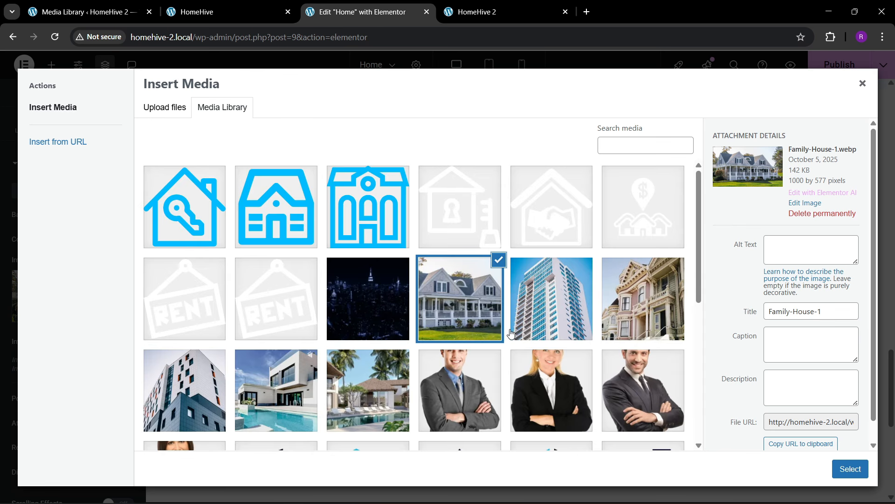
{"action": "scroll", "coordinate": [388, 345], "scroll_direction": "down", "scroll_amount": 3}
{"action": "left_click", "coordinate": [275, 272]}
{"action": "scroll", "coordinate": [354, 351], "scroll_direction": "down", "scroll_amount": 4}
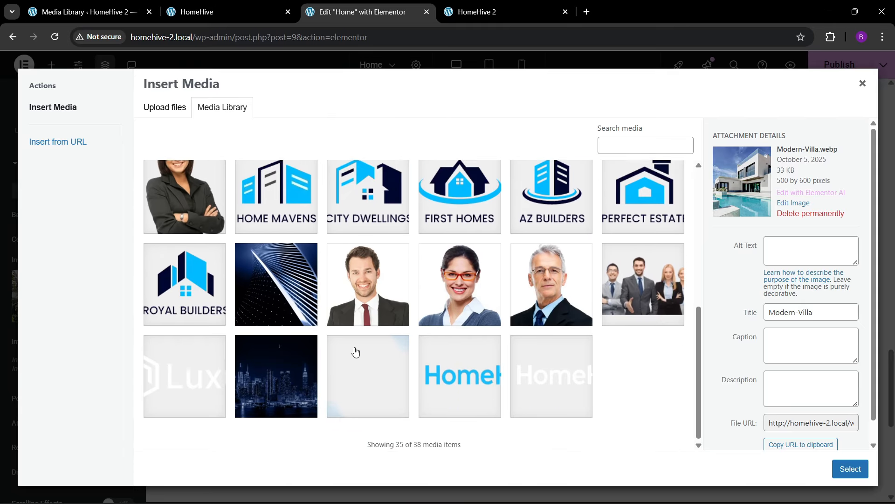
{"action": "scroll", "coordinate": [355, 349], "scroll_direction": "up", "scroll_amount": 4}
{"action": "scroll", "coordinate": [355, 349], "scroll_direction": "up", "scroll_amount": 2}
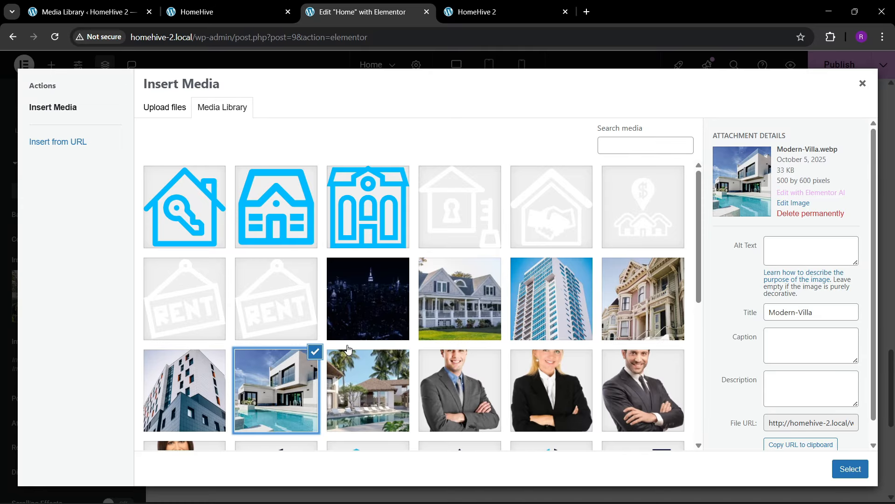
- Upload five property photos and set the modern pool-house photo as the cell background
{"action": "left_click", "coordinate": [170, 112]}
{"action": "left_click", "coordinate": [490, 274]}
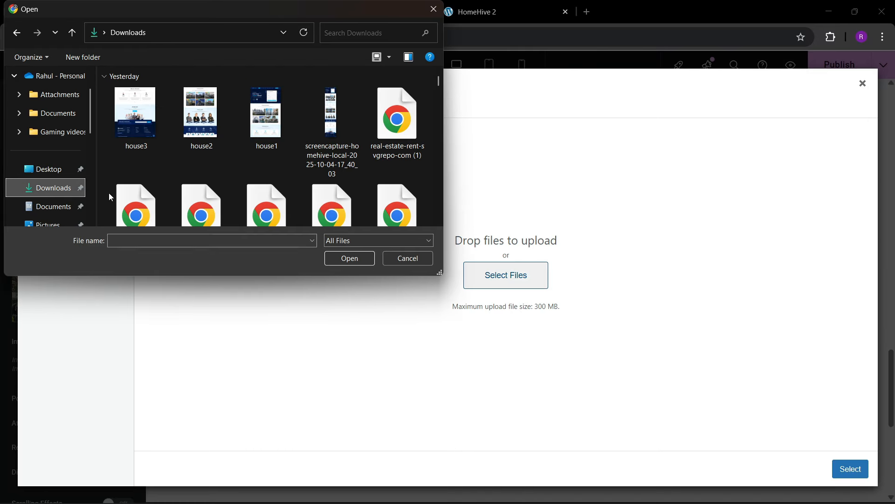
{"action": "scroll", "coordinate": [251, 183], "scroll_direction": "down", "scroll_amount": 6}
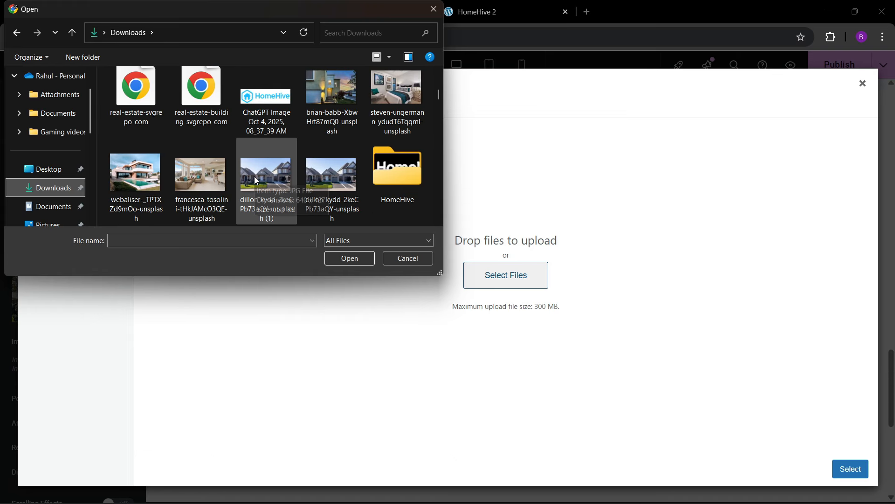
{"action": "left_click", "coordinate": [321, 84]}
{"action": "left_click", "coordinate": [373, 143], "text": "ctrl"}
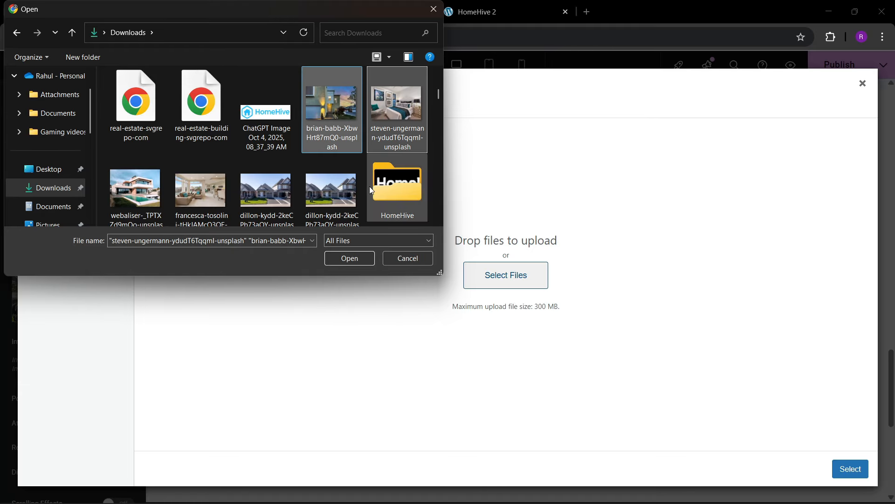
{"action": "left_click", "coordinate": [177, 201], "text": "ctrl"}
{"action": "left_click", "coordinate": [135, 197], "text": "ctrl"}
{"action": "left_click", "coordinate": [248, 192], "text": "ctrl"}
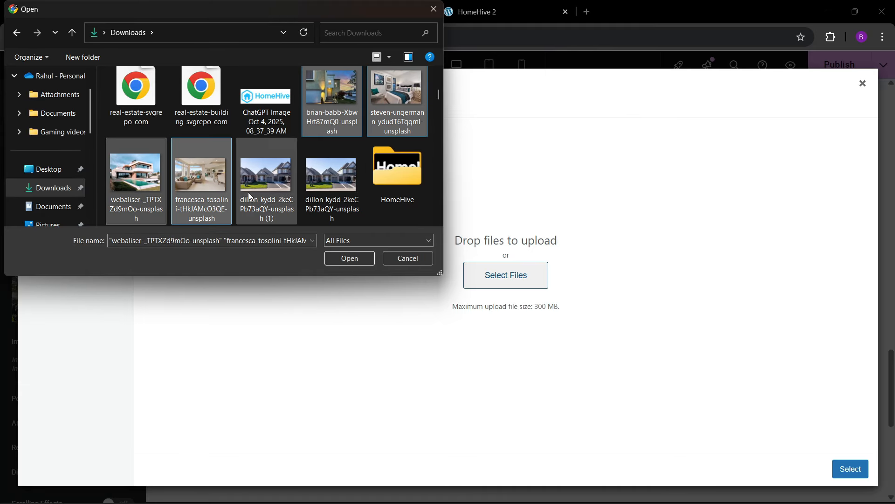
{"action": "left_click", "coordinate": [349, 258]}
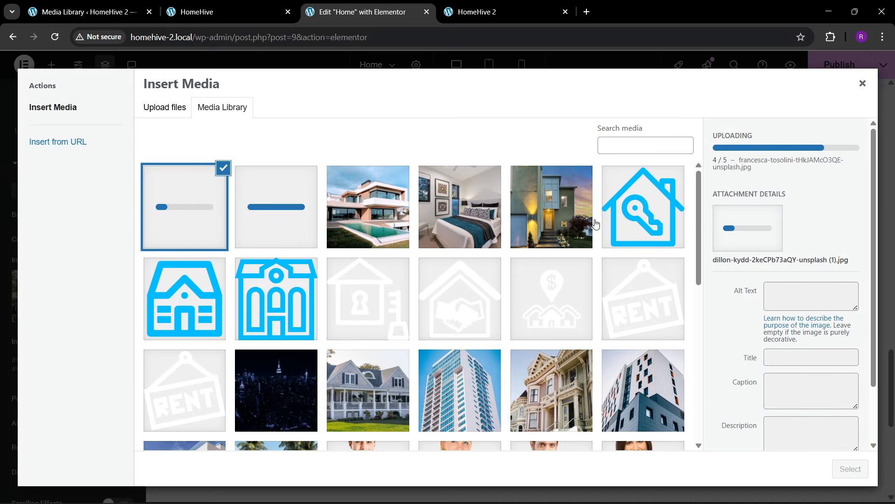
{"action": "left_click", "coordinate": [391, 231]}
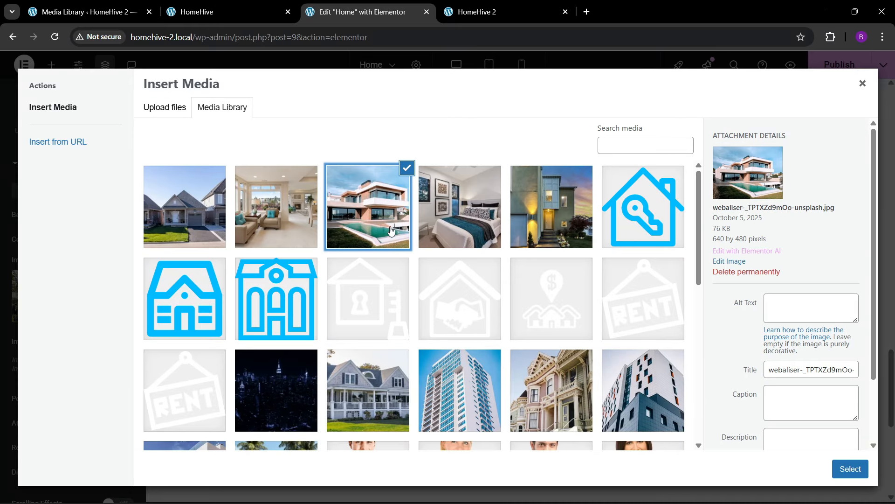
{"action": "left_click", "coordinate": [850, 468]}
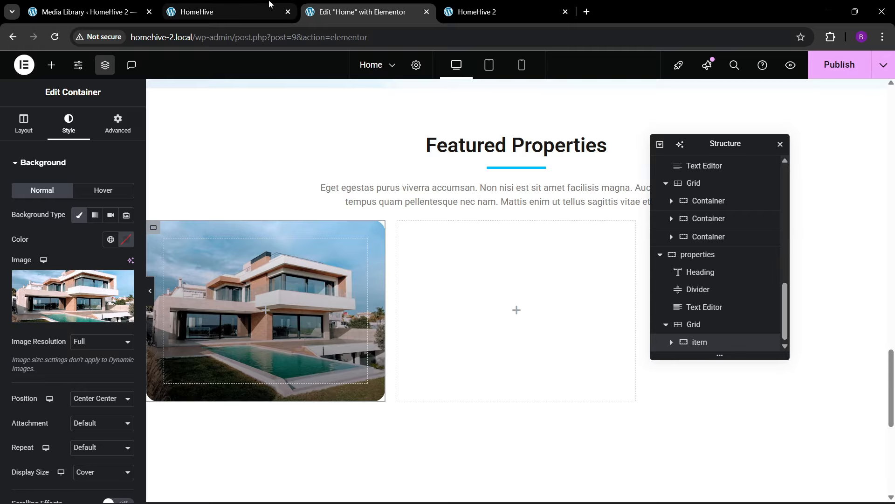
- Edit the card container's linked padding, trying values on the way to 20 px
{"action": "left_click", "coordinate": [223, 12]}
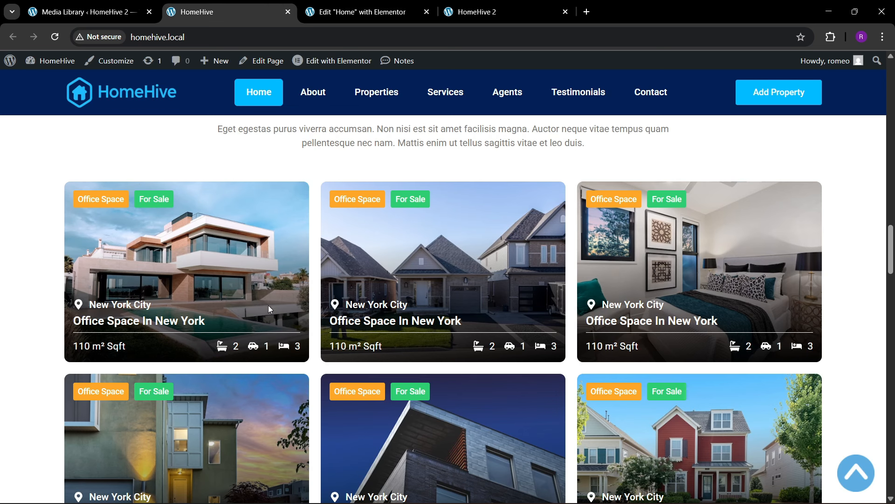
{"action": "left_click", "coordinate": [355, 11]}
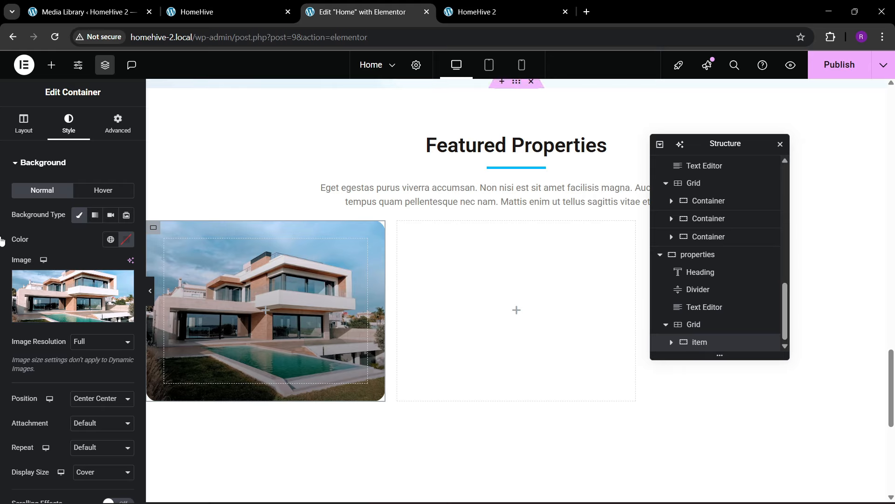
{"action": "left_click", "coordinate": [104, 132]}
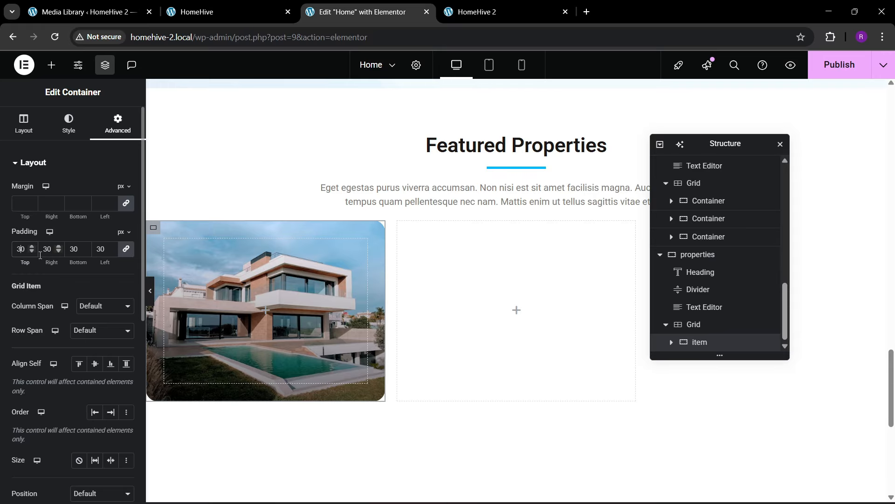
{"action": "key", "text": "BackSpace"}
{"action": "type", "text": "2"}
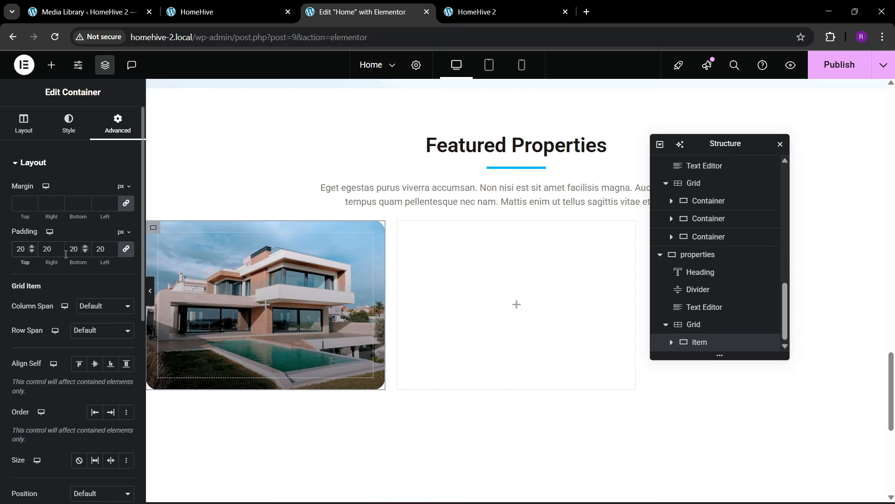
{"action": "key", "text": "BackSpace"}
{"action": "type", "text": "3"}
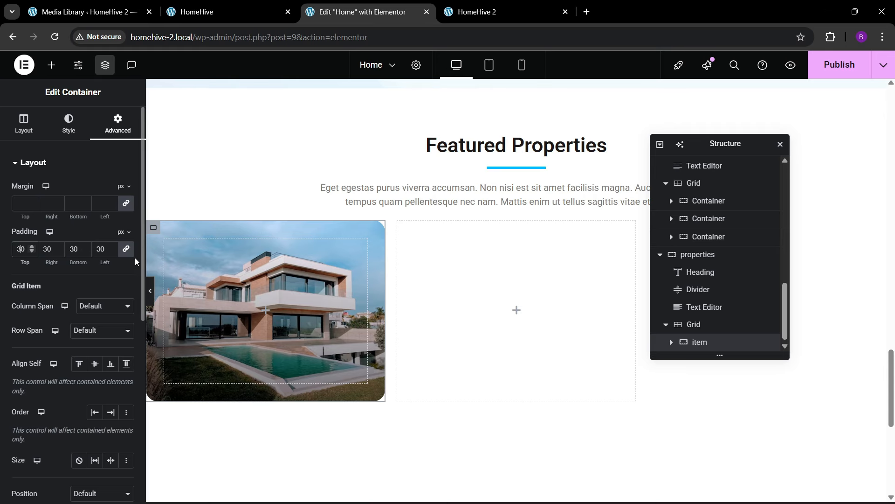
{"action": "key", "text": "BackSpace"}
- Finish the 20 px padding and add a zero-padding btn box container inside the card
{"action": "type", "text": "2"}
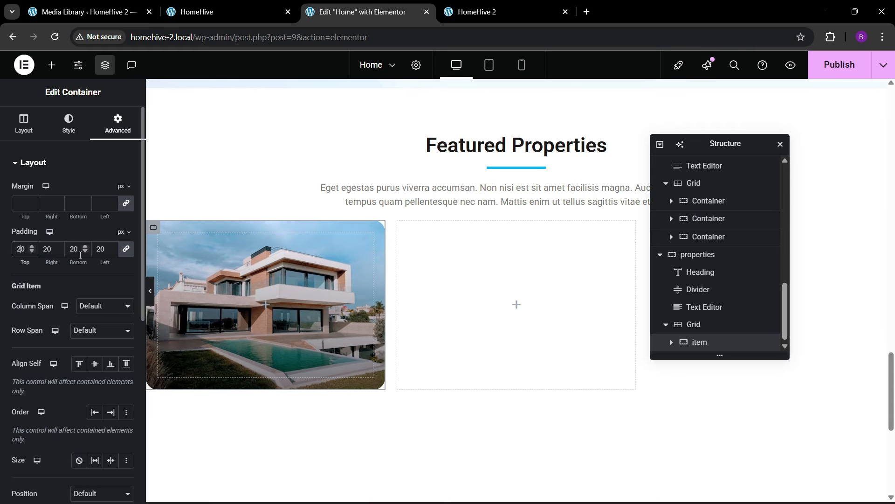
{"action": "left_click", "coordinate": [51, 65]}
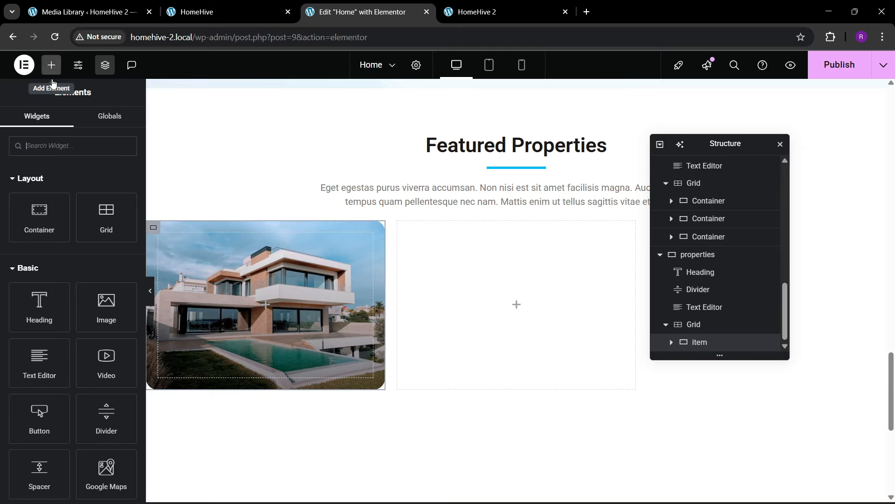
{"action": "left_click", "coordinate": [187, 4]}
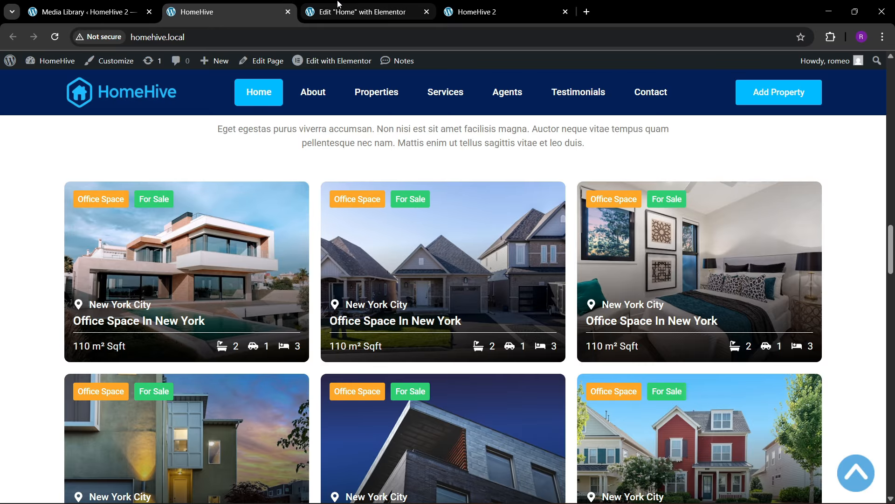
{"action": "left_click", "coordinate": [356, 11]}
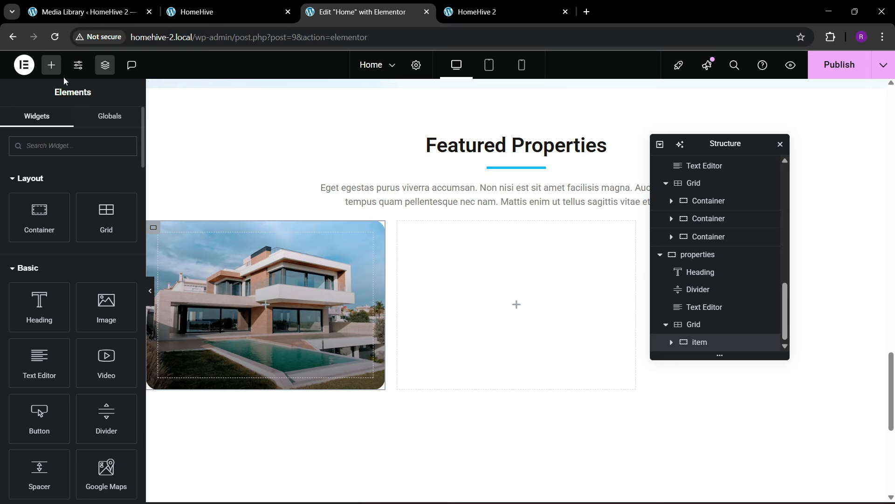
{"action": "left_click_drag", "start_coordinate": [39, 217], "coordinate": [264, 306]}
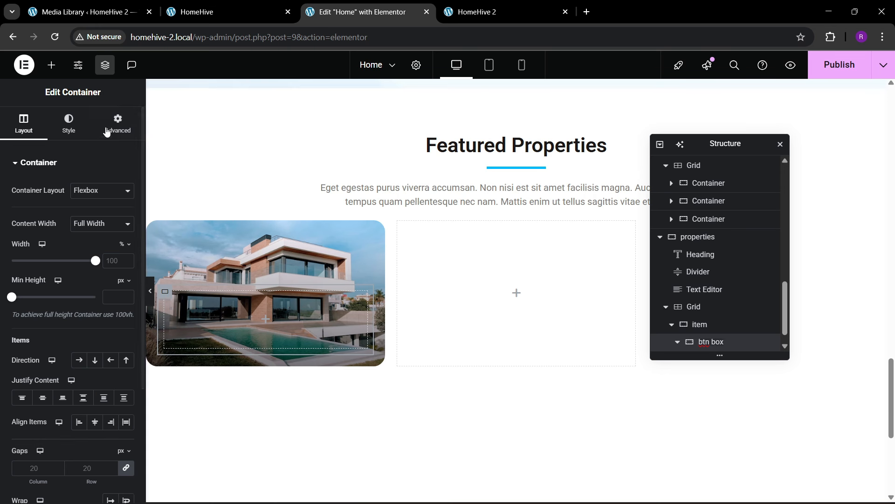
{"action": "left_click", "coordinate": [117, 124]}
{"action": "left_click", "coordinate": [127, 249]}
- Add a second btn box and set the item's Justify Content to Space Between
{"action": "scroll", "coordinate": [706, 340], "scroll_direction": "down", "scroll_amount": 1}
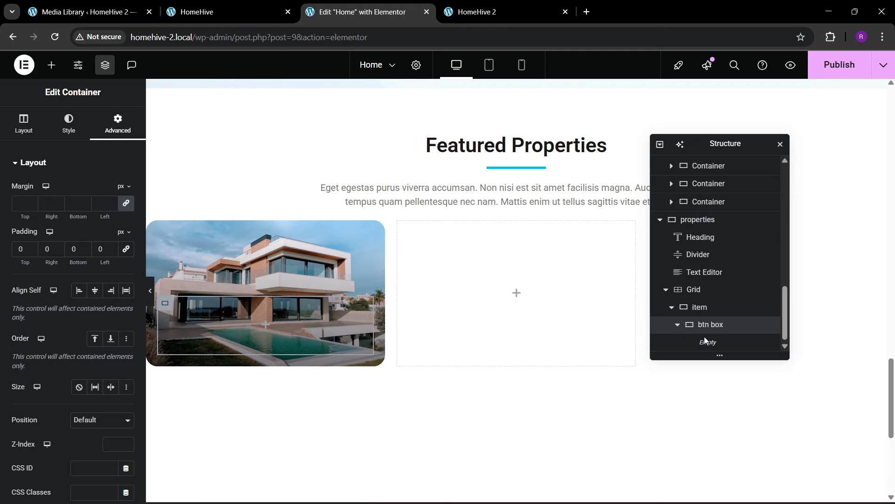
{"action": "right_click", "coordinate": [716, 330]}
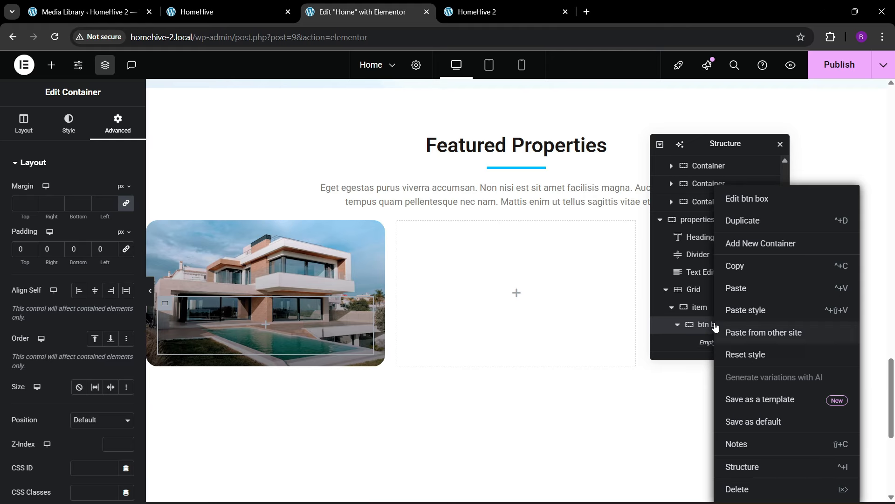
{"action": "left_click", "coordinate": [739, 247]}
{"action": "scroll", "coordinate": [684, 329], "scroll_direction": "down", "scroll_amount": 1}
{"action": "left_click", "coordinate": [679, 309]}
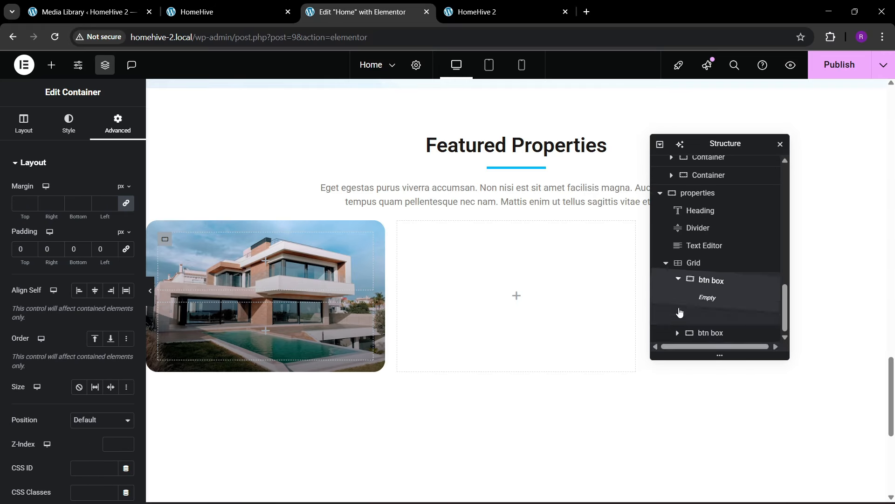
{"action": "left_click", "coordinate": [679, 309]}
{"action": "left_click", "coordinate": [699, 308]}
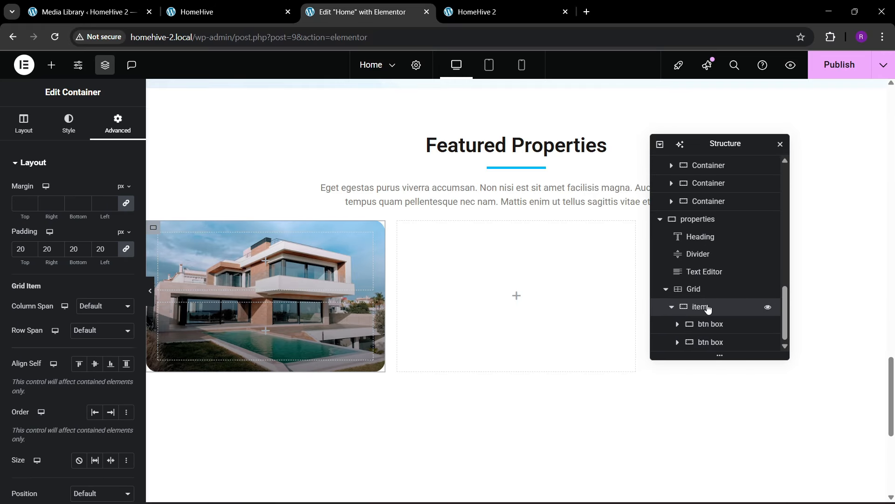
{"action": "left_click", "coordinate": [23, 123]}
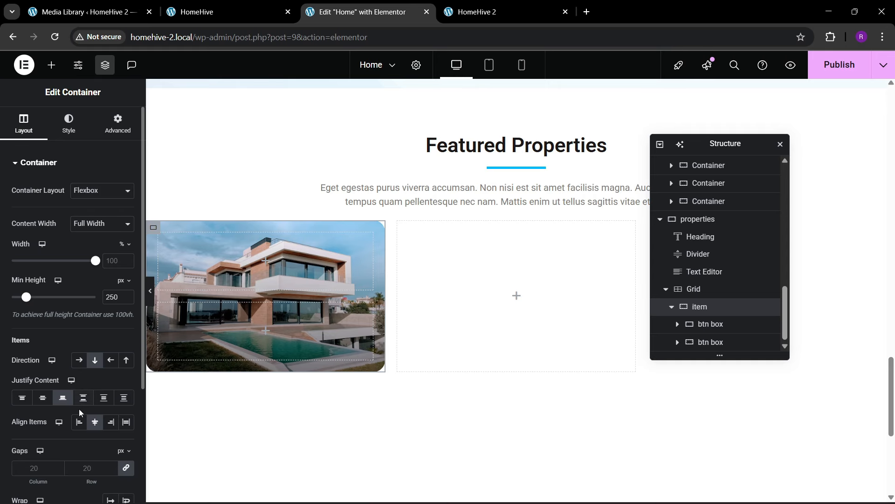
{"action": "left_click", "coordinate": [83, 397]}
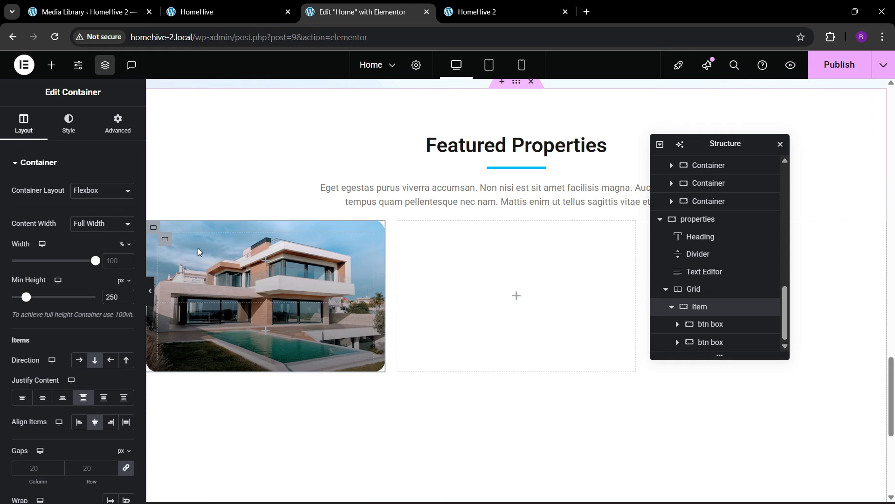
- Add a Button widget to the top btn box with the label 'Office Space'
{"action": "left_click", "coordinate": [50, 65]}
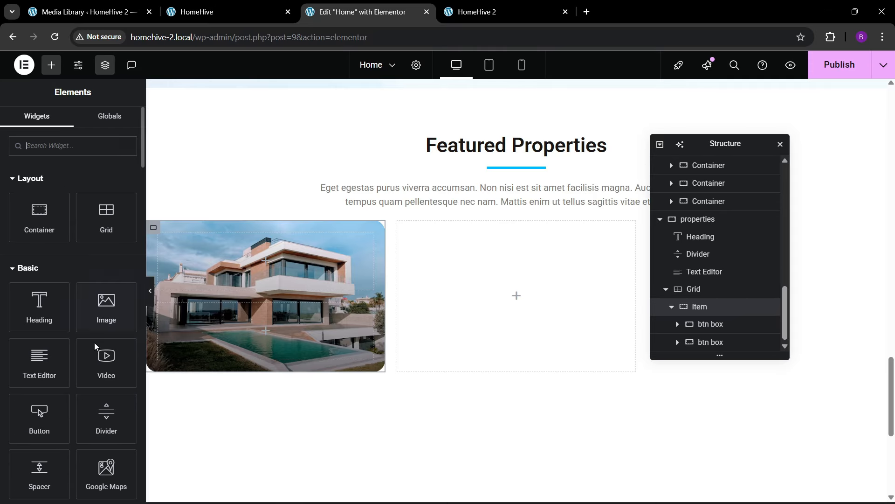
{"action": "scroll", "coordinate": [94, 342], "scroll_direction": "down", "scroll_amount": 2}
{"action": "left_click_drag", "start_coordinate": [39, 359], "coordinate": [231, 287]}
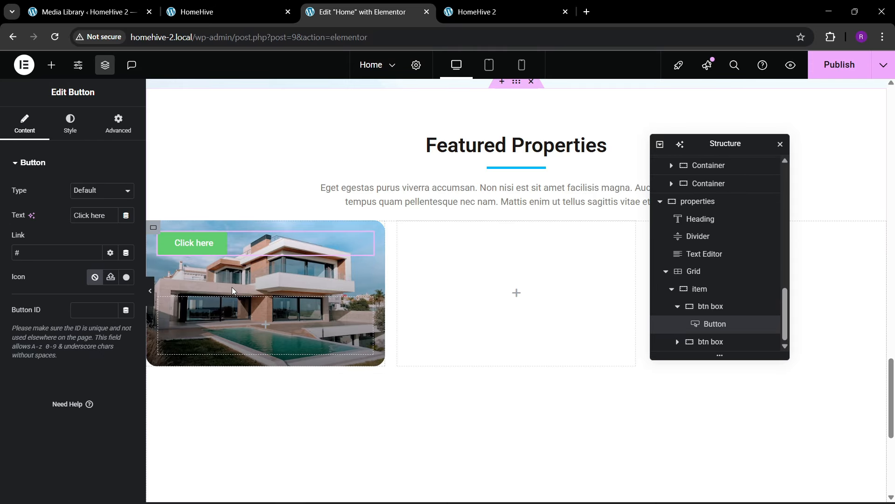
{"action": "left_click", "coordinate": [184, 6]}
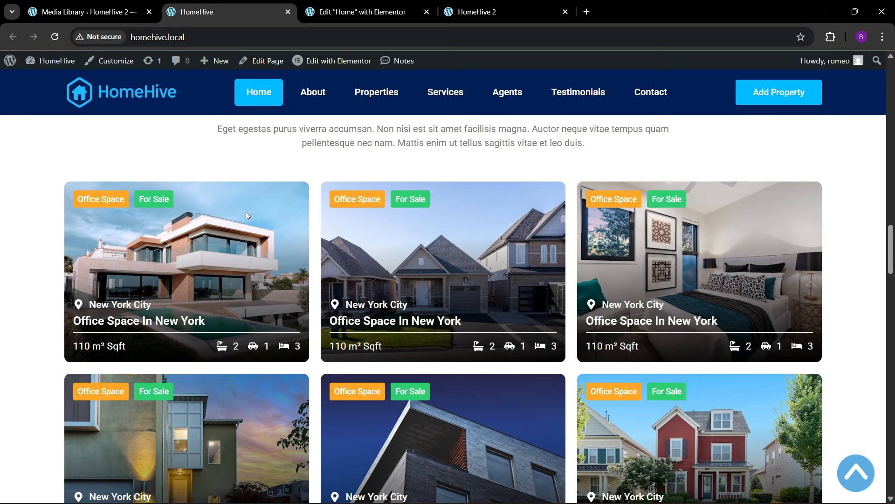
{"action": "left_click", "coordinate": [364, 12]}
{"action": "key", "text": "ctrl+a"}
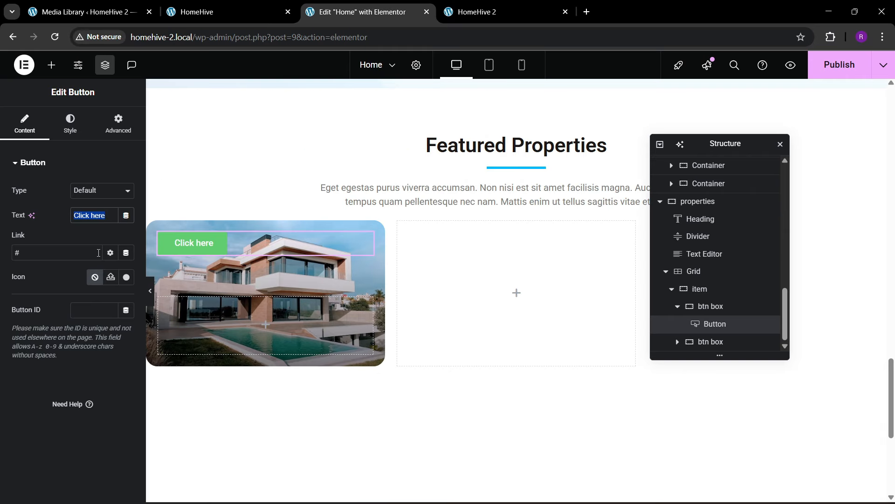
{"action": "key", "text": "BackSpace"}
{"action": "type", "text": "Office"}
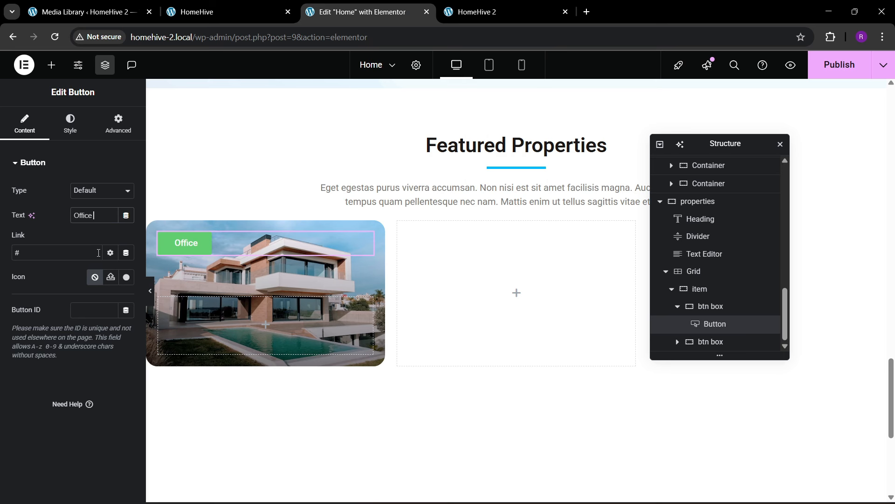
{"action": "type", "text": " Space"}
{"action": "left_click", "coordinate": [55, 135]}
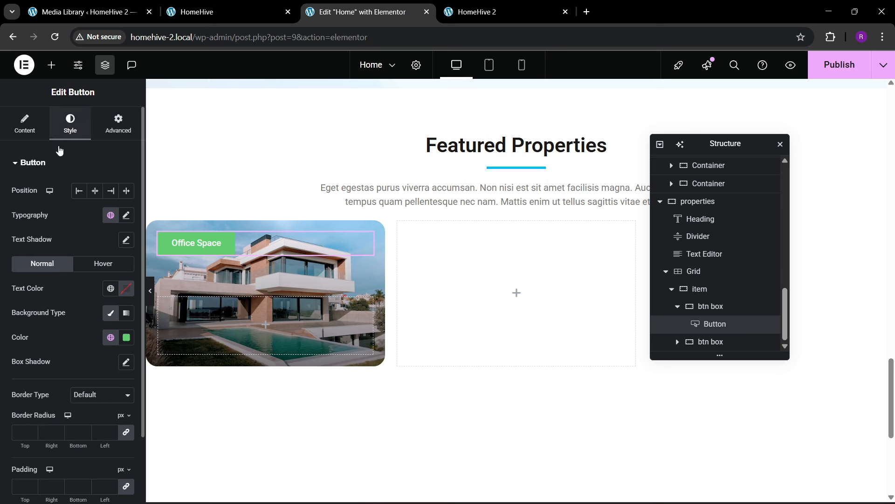
- Duplicate the Office Space button and set the btn box to Row direction, justified Start
{"action": "right_click", "coordinate": [196, 246]}
{"action": "left_click", "coordinate": [226, 265]}
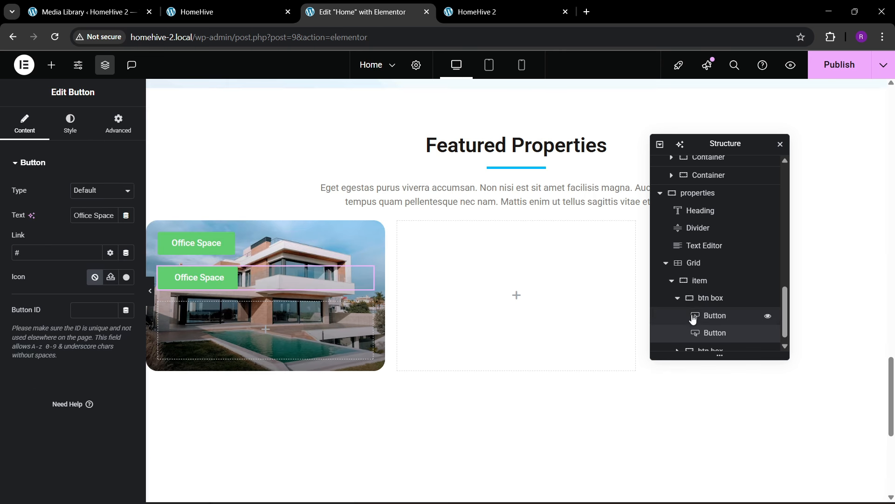
{"action": "left_click", "coordinate": [711, 298]}
{"action": "left_click", "coordinate": [23, 124]}
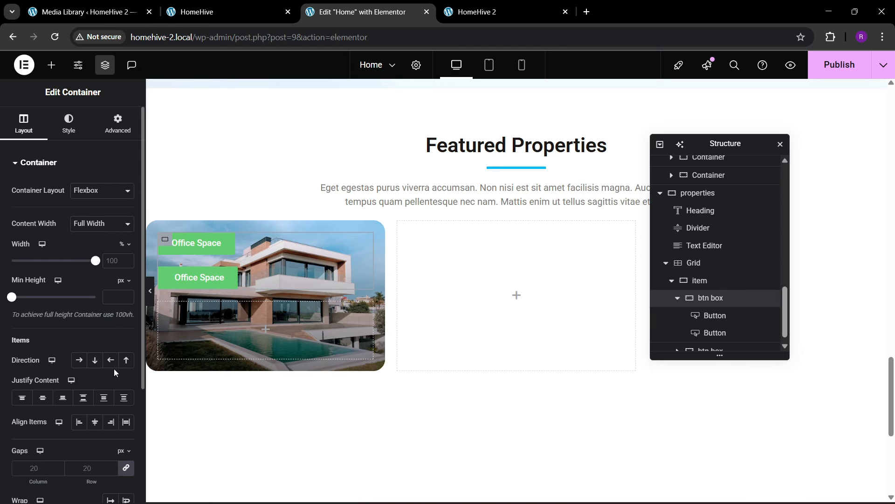
{"action": "left_click", "coordinate": [78, 360]}
{"action": "left_click", "coordinate": [42, 397]}
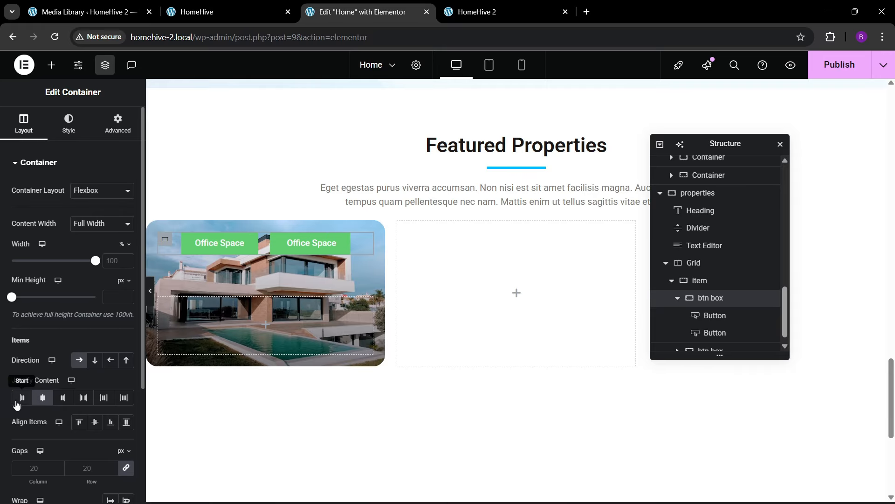
{"action": "left_click", "coordinate": [21, 397]}
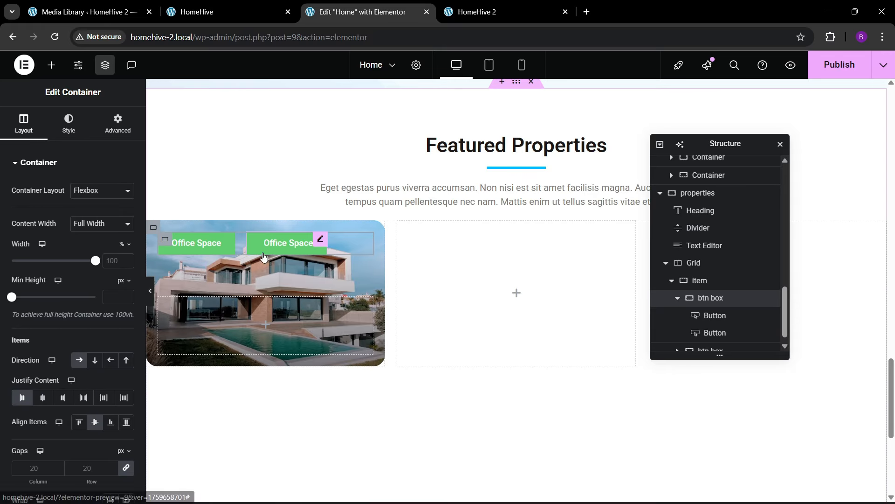
{"action": "left_click", "coordinate": [308, 243]}
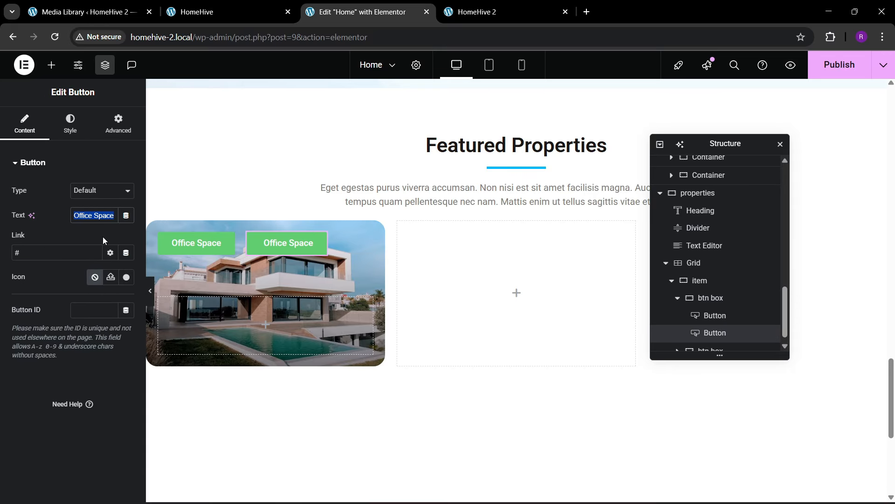
- Label the second button 'For Sale' and make the Office Space tag orange #ffa826
{"action": "type", "text": "For"}
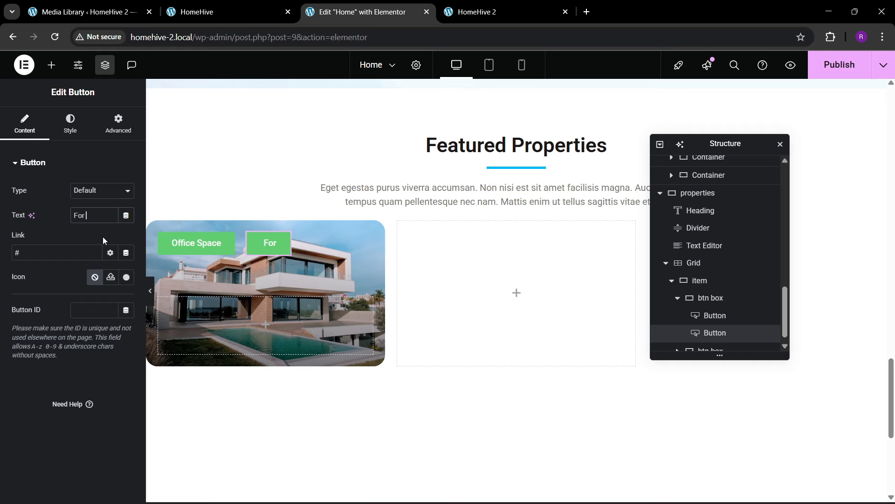
{"action": "type", "text": " Sale"}
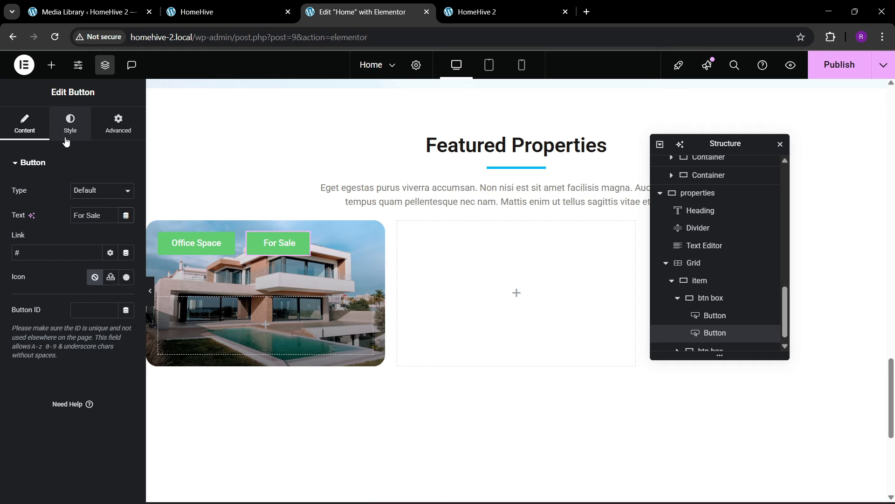
{"action": "left_click", "coordinate": [70, 124]}
{"action": "left_click", "coordinate": [197, 12]}
{"action": "left_click", "coordinate": [831, 37]}
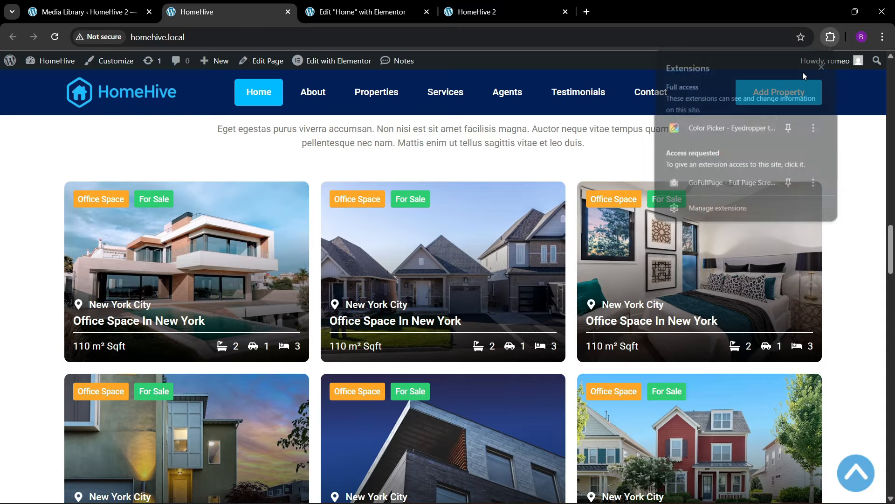
{"action": "left_click", "coordinate": [732, 128]}
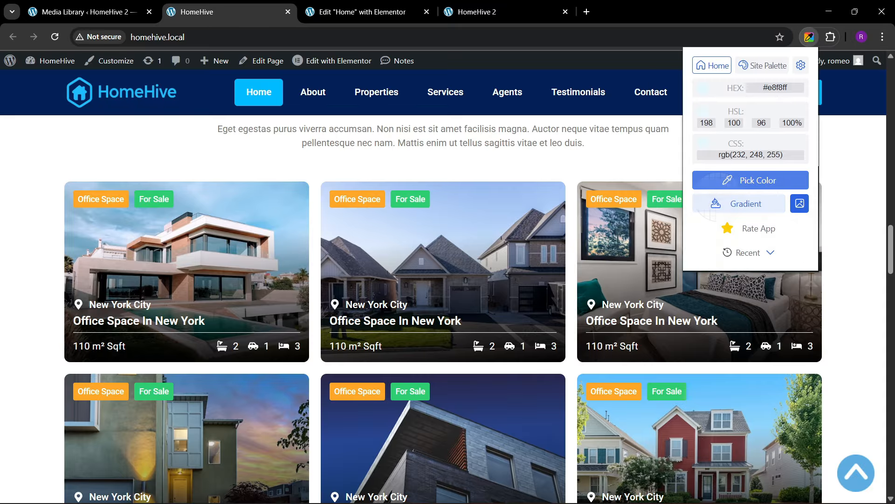
{"action": "left_click", "coordinate": [116, 208]}
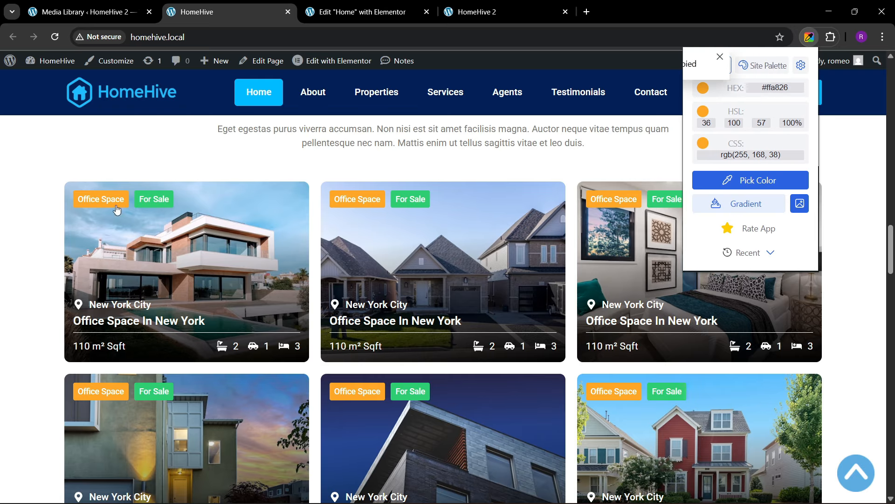
{"action": "left_click", "coordinate": [362, 12]}
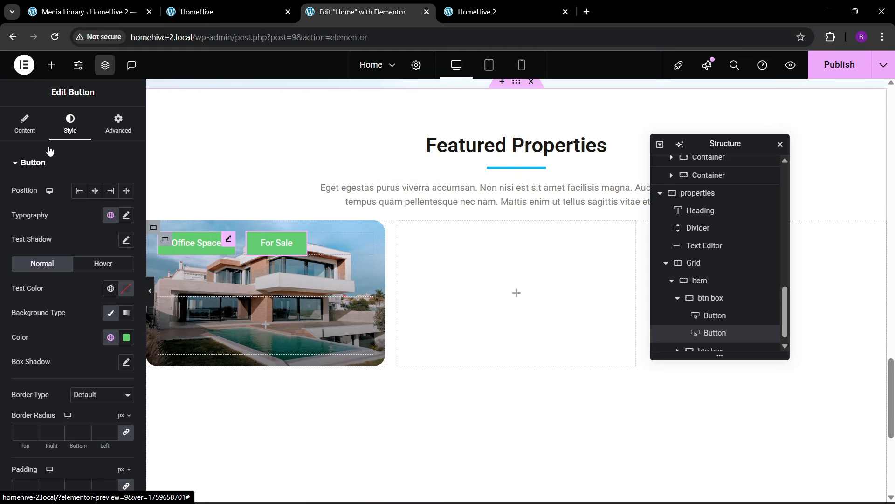
{"action": "scroll", "coordinate": [69, 294], "scroll_direction": "down", "scroll_amount": 2}
{"action": "left_click", "coordinate": [126, 279]}
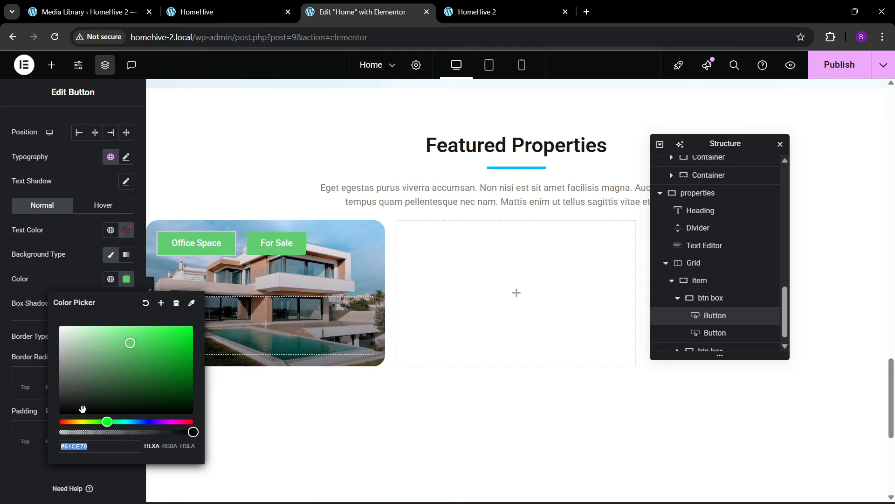
{"action": "key", "text": "ctrl+v"}
{"action": "left_click", "coordinate": [81, 281]}
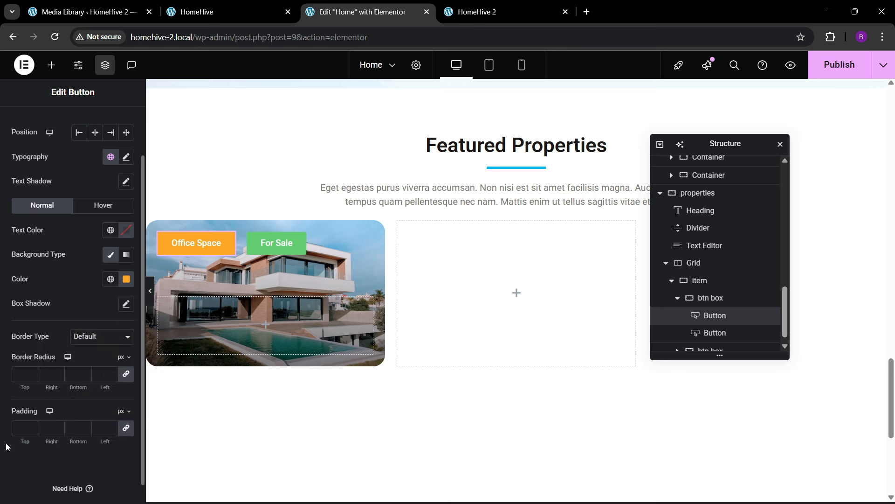
- Give the Office Space tag 8 px padding and a 13 px text size
{"action": "left_click", "coordinate": [29, 429]}
{"action": "type", "text": "8"}
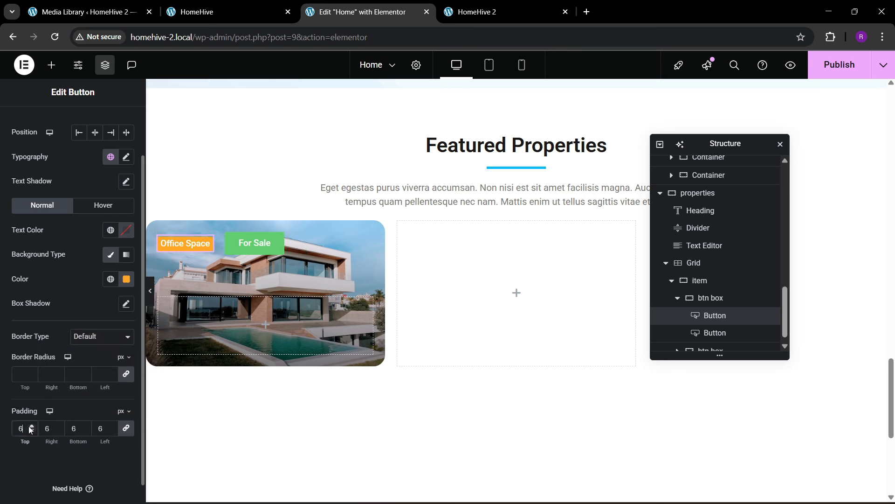
{"action": "left_click", "coordinate": [131, 161]}
{"action": "left_click", "coordinate": [112, 248]}
{"action": "type", "text": "4"}
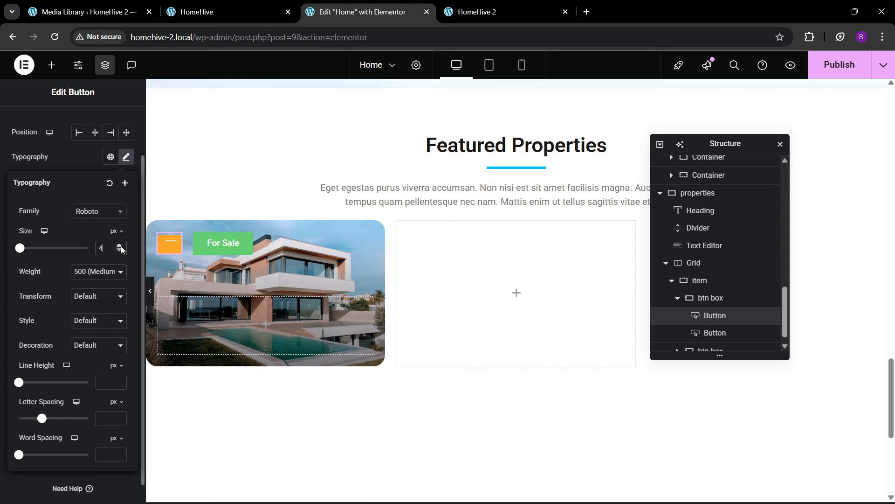
{"action": "triple_click", "coordinate": [120, 246]}
{"action": "triple_click", "coordinate": [120, 246]}
{"action": "double_click", "coordinate": [120, 246]}
{"action": "left_click", "coordinate": [120, 246]}
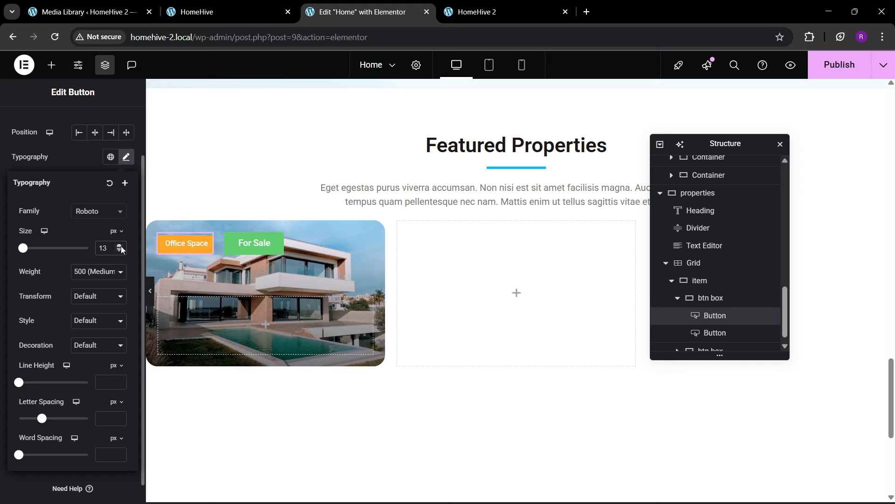
- Sample the green of the live site's For Sale tag with the colour picker extension
{"action": "left_click", "coordinate": [279, 8]}
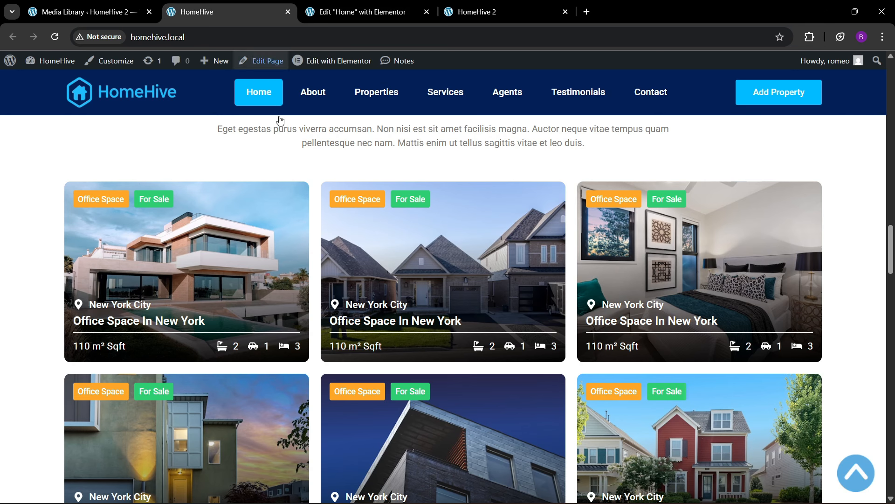
{"action": "left_click", "coordinate": [810, 38]}
{"action": "left_click", "coordinate": [711, 128]}
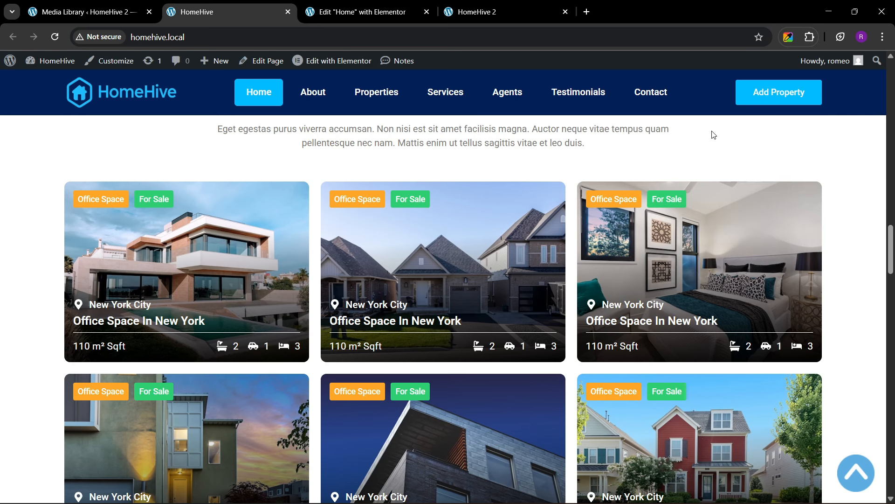
{"action": "left_click", "coordinate": [709, 185]}
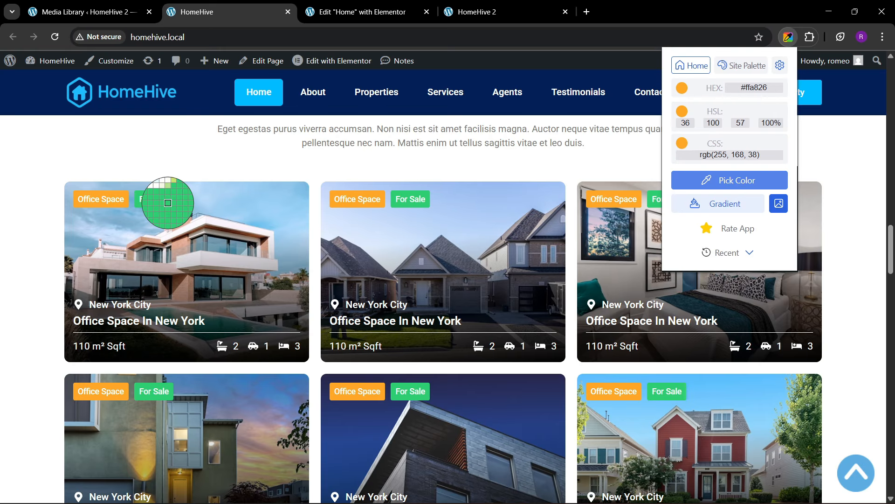
{"action": "left_click", "coordinate": [160, 200]}
{"action": "left_click", "coordinate": [397, 6]}
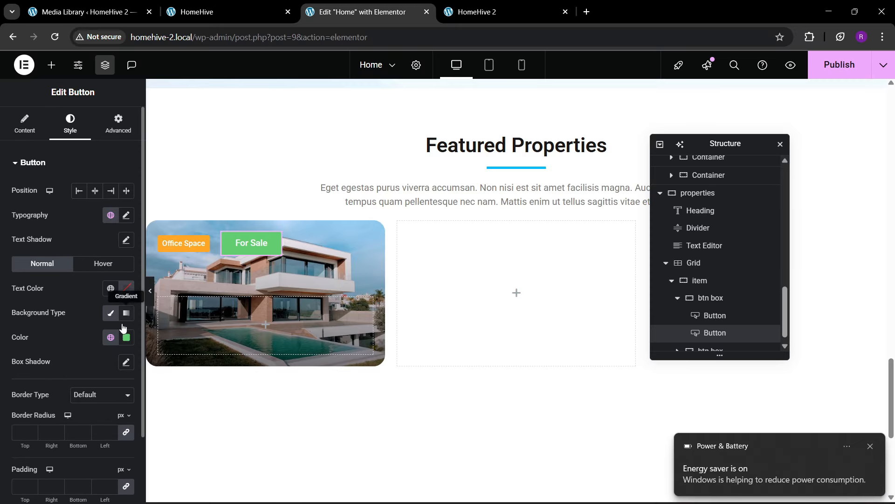
- Copy the Office Space tag and paste its style onto the For Sale tag
{"action": "left_click", "coordinate": [126, 337]}
{"action": "left_click", "coordinate": [85, 378]}
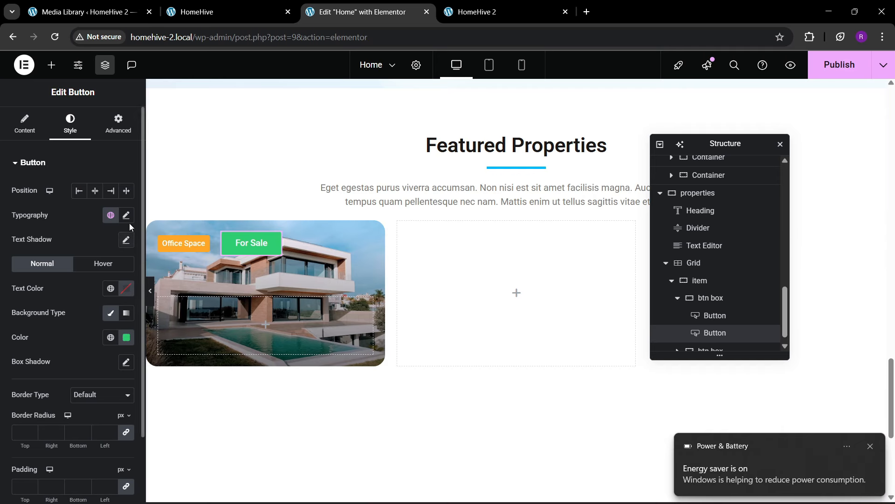
{"action": "right_click", "coordinate": [186, 251]}
{"action": "left_click", "coordinate": [210, 288]}
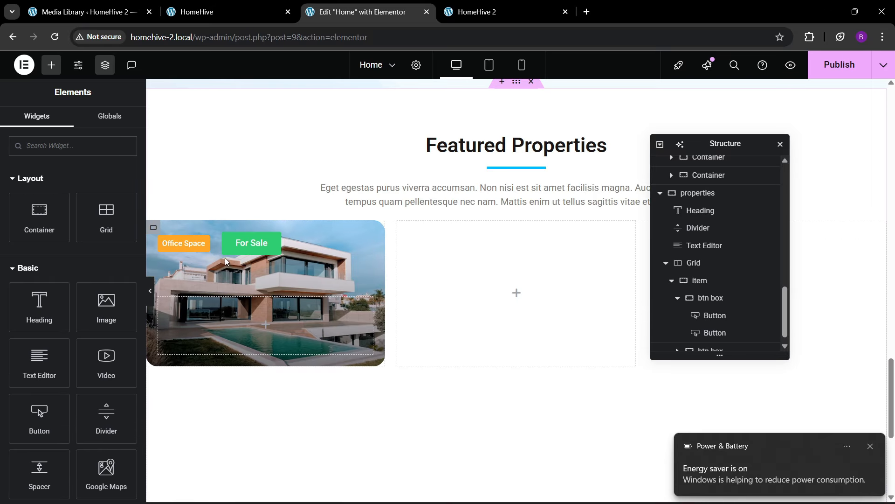
{"action": "right_click", "coordinate": [233, 254]}
{"action": "left_click", "coordinate": [265, 332]}
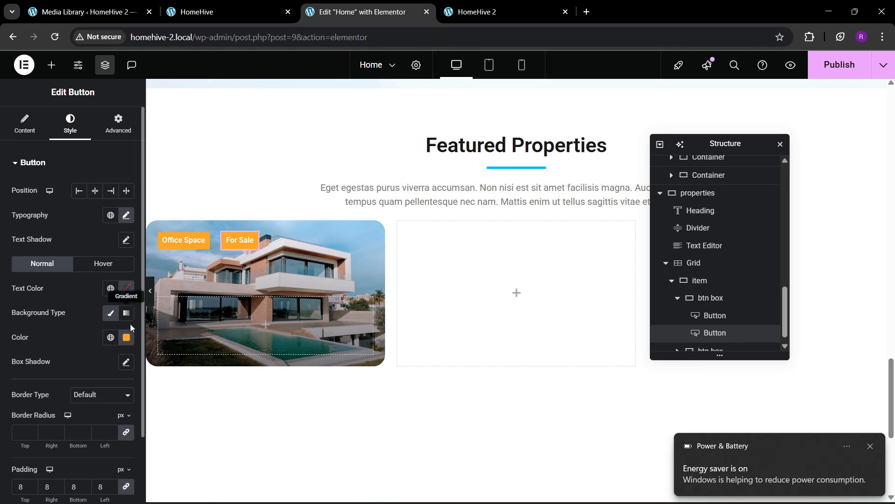
- Set the For Sale tag's background to green #2fcc70, sampled from the live HomeHive site
{"action": "left_click", "coordinate": [126, 338]}
{"action": "key", "text": "ctrl+v"}
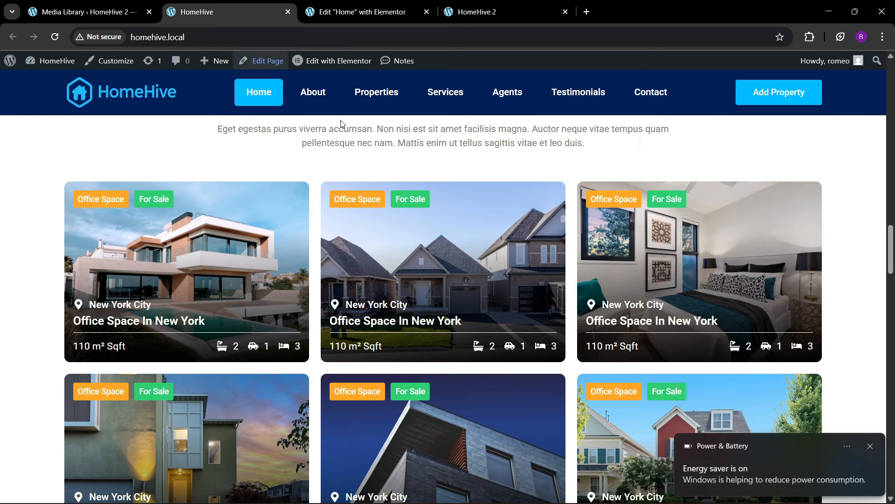
{"action": "left_click", "coordinate": [224, 12]}
{"action": "left_click", "coordinate": [809, 37]}
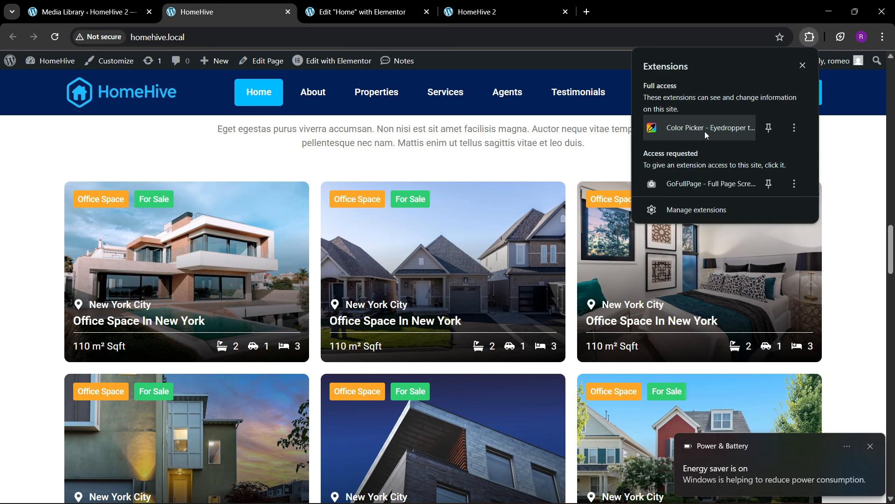
{"action": "left_click", "coordinate": [702, 125]}
{"action": "left_click", "coordinate": [697, 179]}
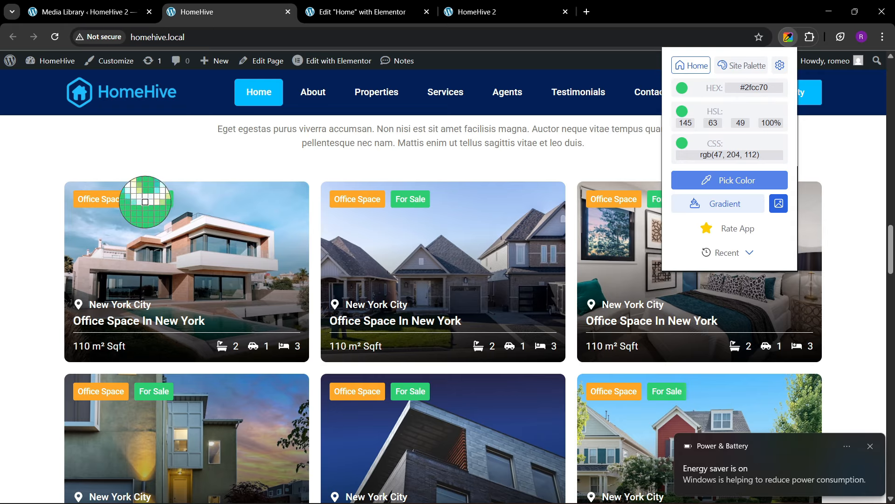
{"action": "left_click", "coordinate": [146, 208]}
{"action": "left_click", "coordinate": [325, 9]}
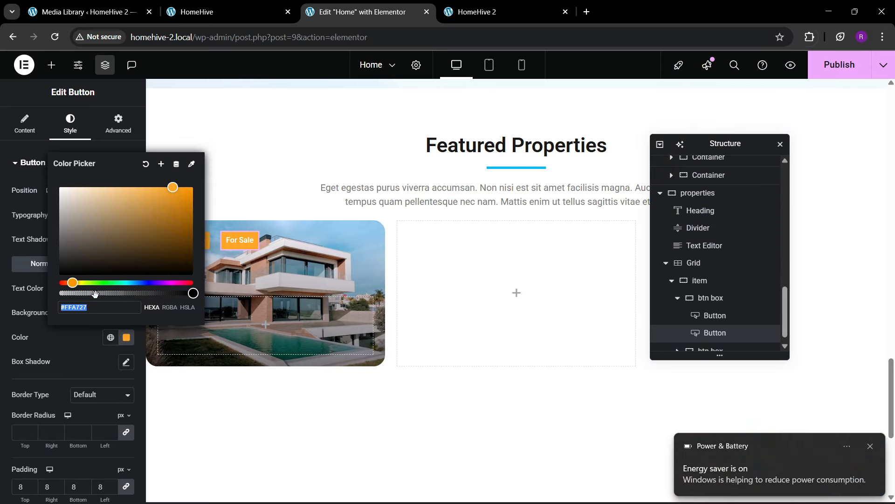
{"action": "type", "text": "#2fcc70"}
{"action": "left_click", "coordinate": [88, 325]}
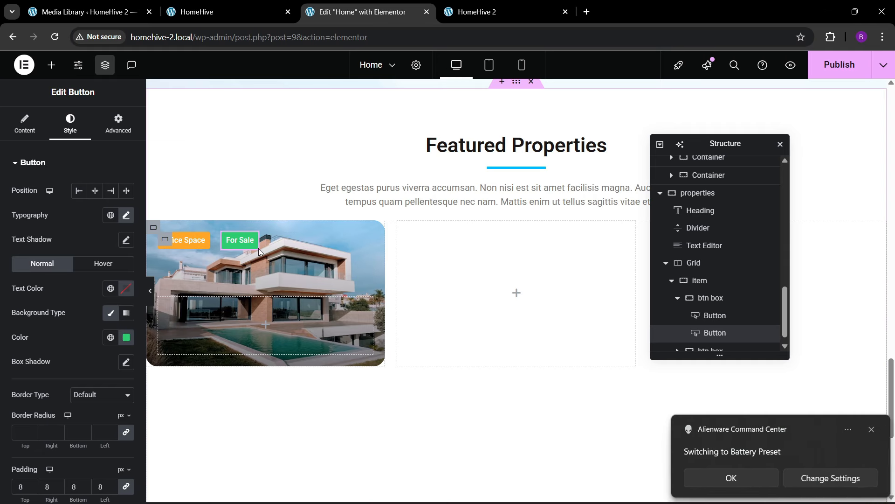
- Set the btn box container's gap between the tags to 10 px
{"action": "left_click", "coordinate": [705, 298]}
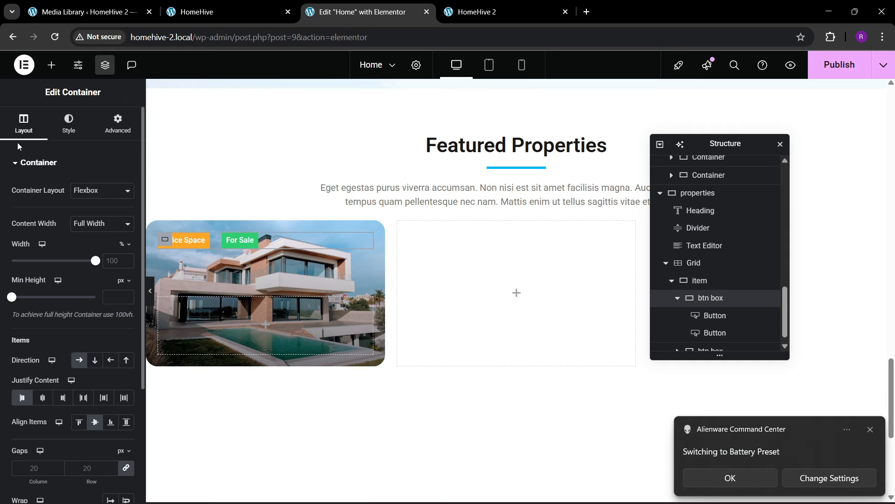
{"action": "scroll", "coordinate": [51, 344], "scroll_direction": "down", "scroll_amount": 3}
{"action": "key", "text": "BackSpace"}
{"action": "key", "text": "BackSpace"}
{"action": "type", "text": "10"}
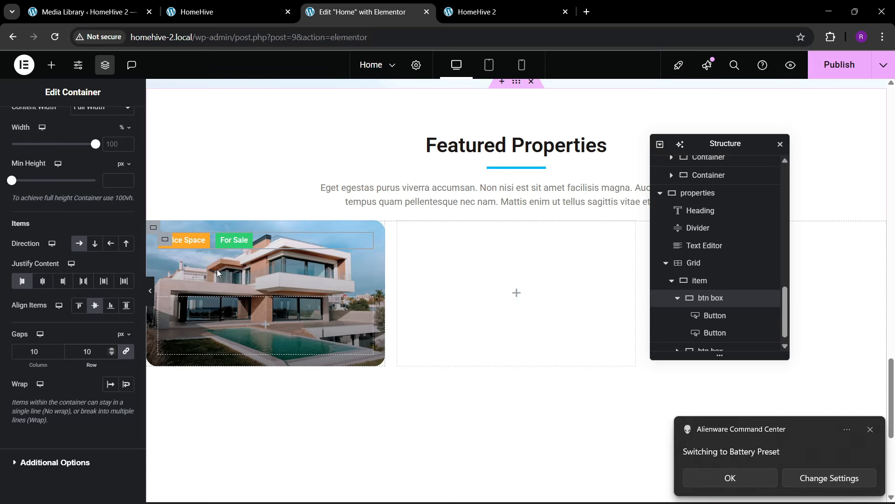
- Compare the editor with the live HomeHive page, ending on the HomeHive site
{"action": "left_click", "coordinate": [252, 4]}
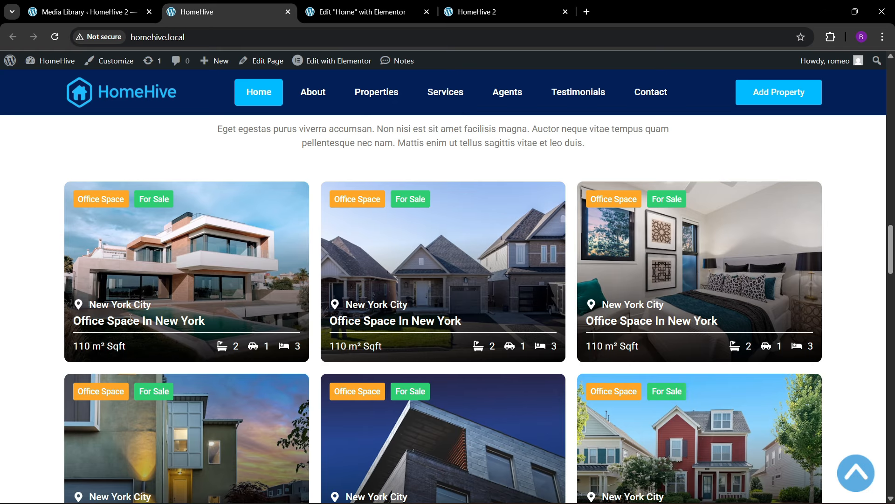
{"action": "left_click", "coordinate": [351, 5]}
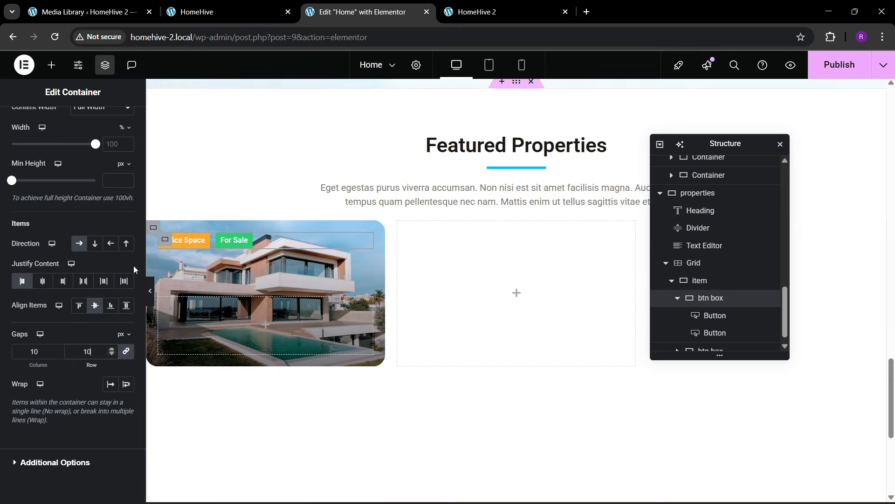
{"action": "left_click", "coordinate": [201, 3]}
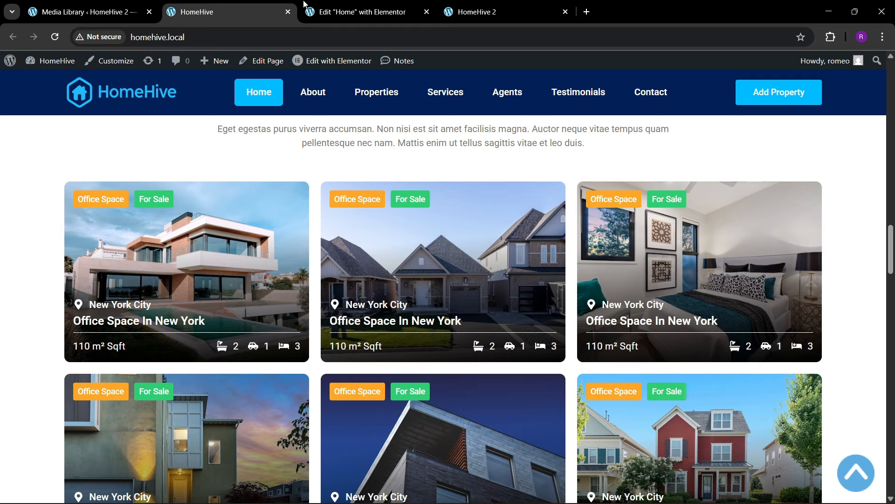
- Add a container named 'top' to the card's btn box, then add a 'bottom' container after it
{"action": "left_click", "coordinate": [338, 5]}
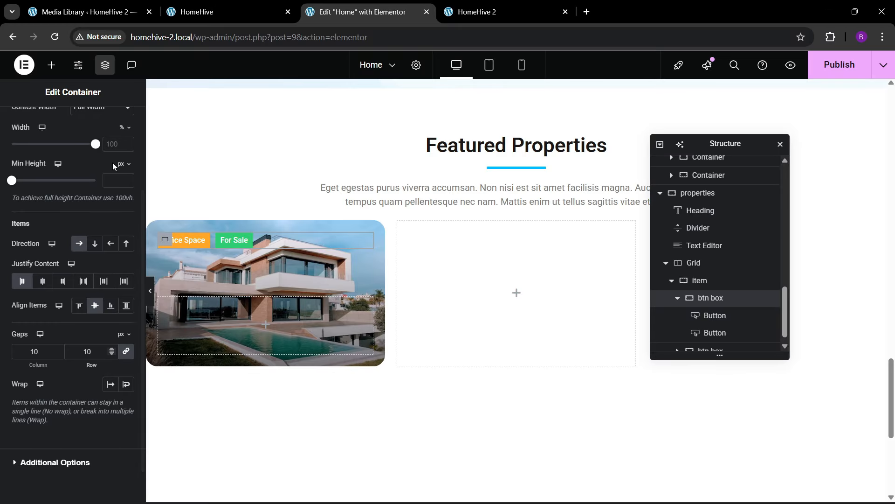
{"action": "left_click", "coordinate": [51, 65]}
{"action": "left_click_drag", "start_coordinate": [23, 225], "coordinate": [246, 327]}
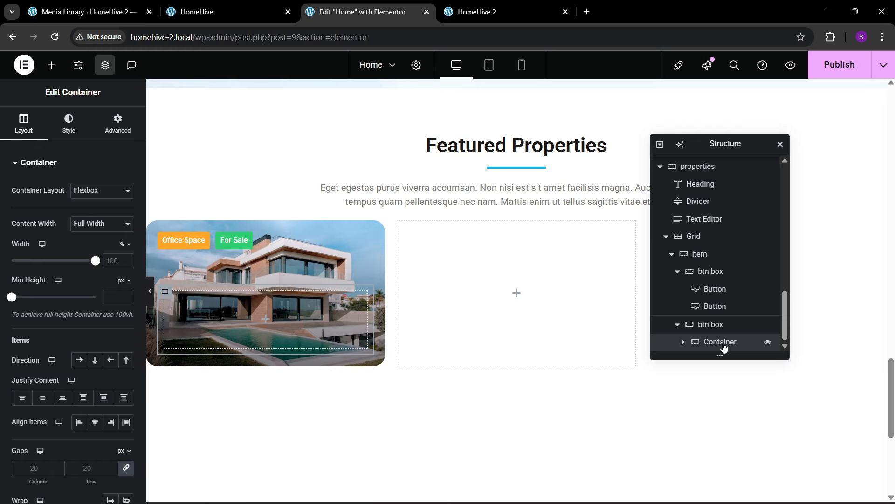
{"action": "double_click", "coordinate": [721, 344]}
{"action": "type", "text": "top"}
{"action": "left_click", "coordinate": [118, 124]}
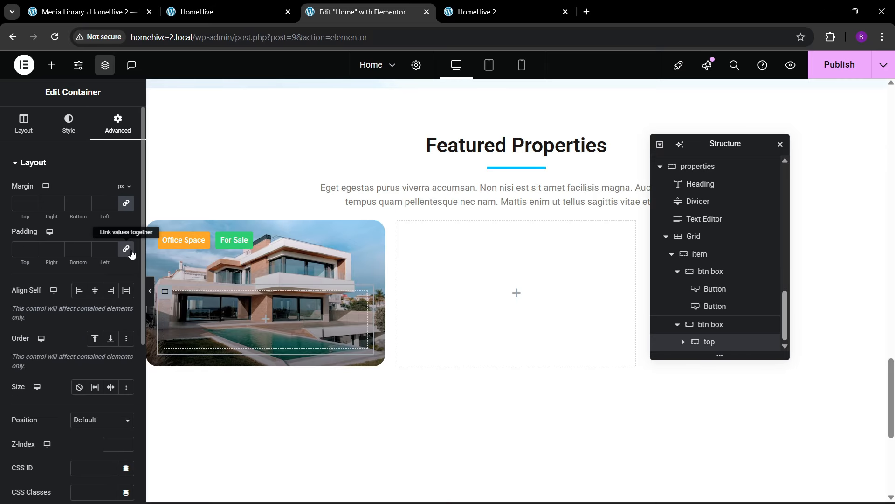
{"action": "right_click", "coordinate": [738, 343]}
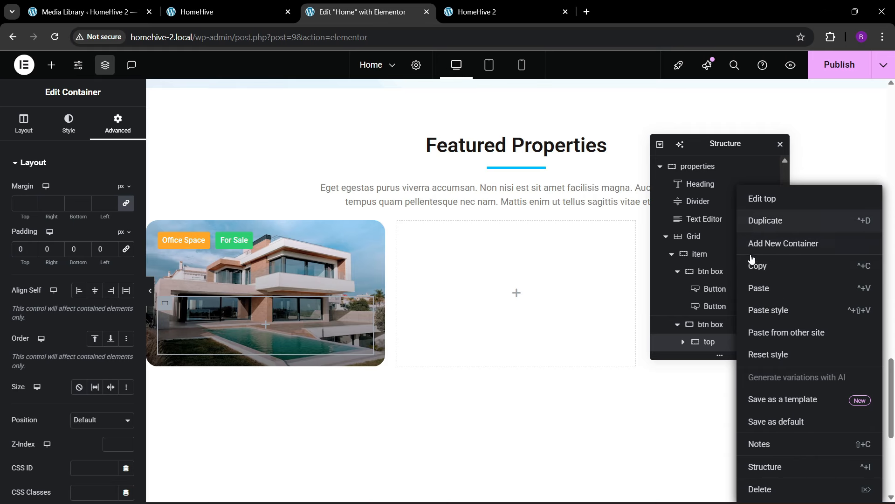
{"action": "left_click", "coordinate": [751, 252]}
{"action": "scroll", "coordinate": [709, 350], "scroll_direction": "down", "scroll_amount": 1}
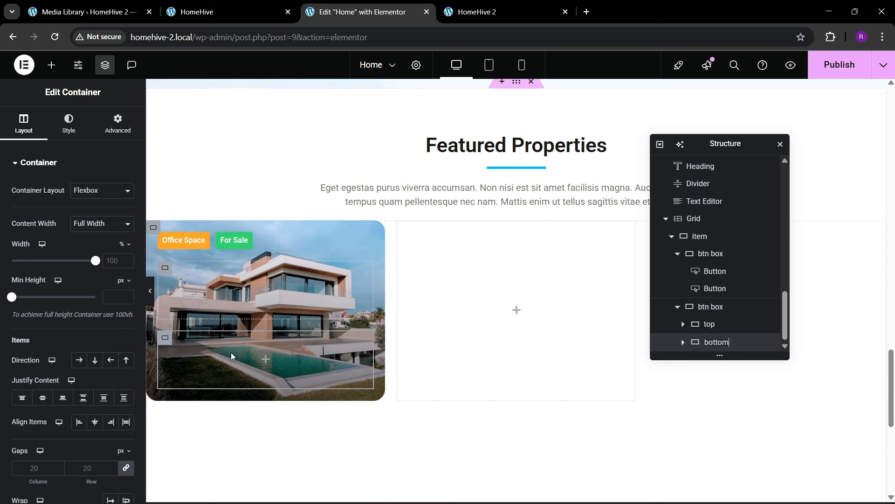
- Drop an Icon List into the top container, keep only one item, and set it to New York City
{"action": "left_click", "coordinate": [51, 65]}
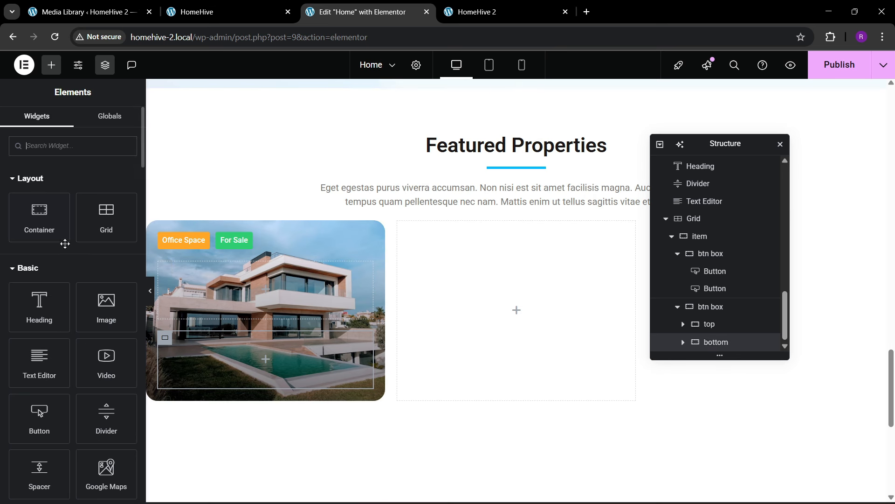
{"action": "type", "text": "list"}
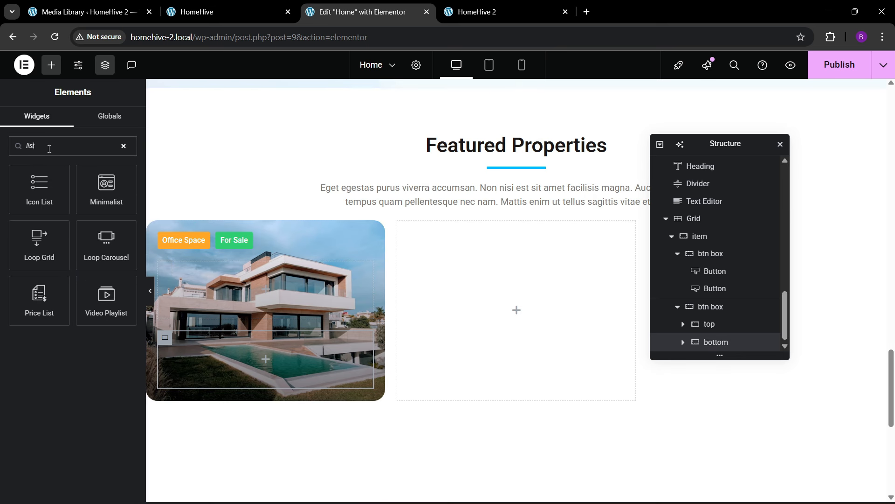
{"action": "left_click_drag", "start_coordinate": [39, 186], "coordinate": [269, 314]}
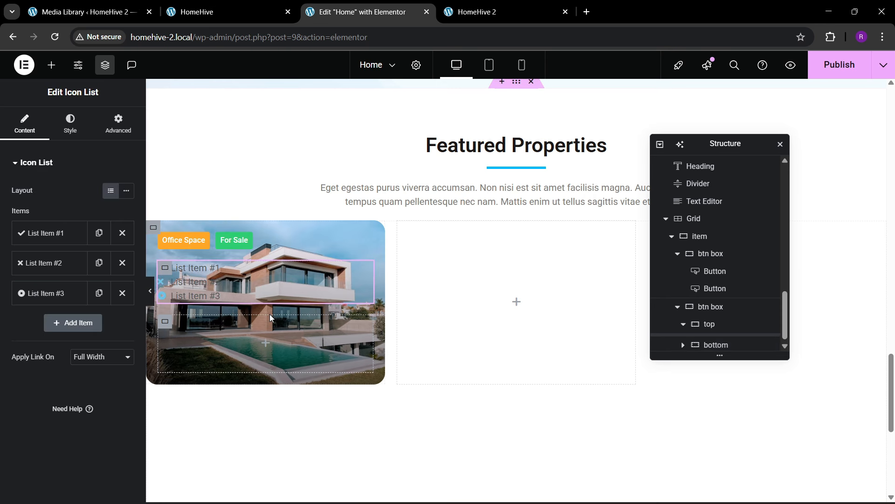
{"action": "left_click", "coordinate": [122, 263]}
{"action": "left_click", "coordinate": [122, 262]}
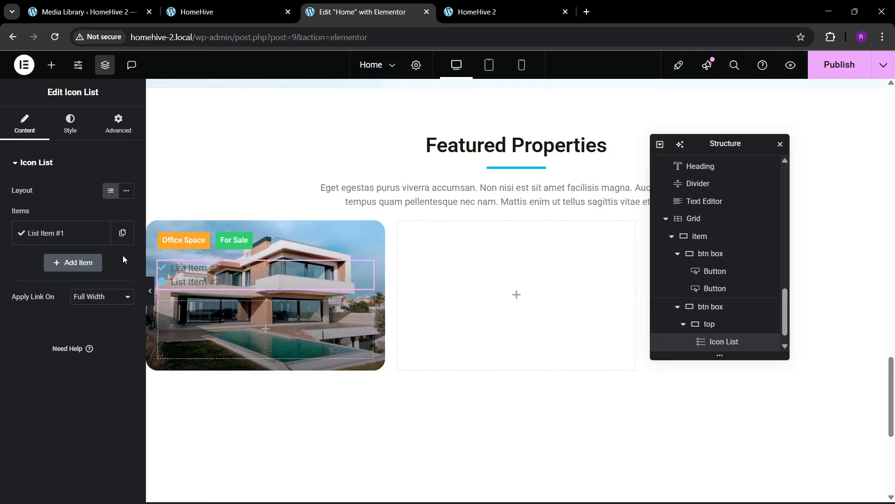
{"action": "left_click", "coordinate": [219, 10]}
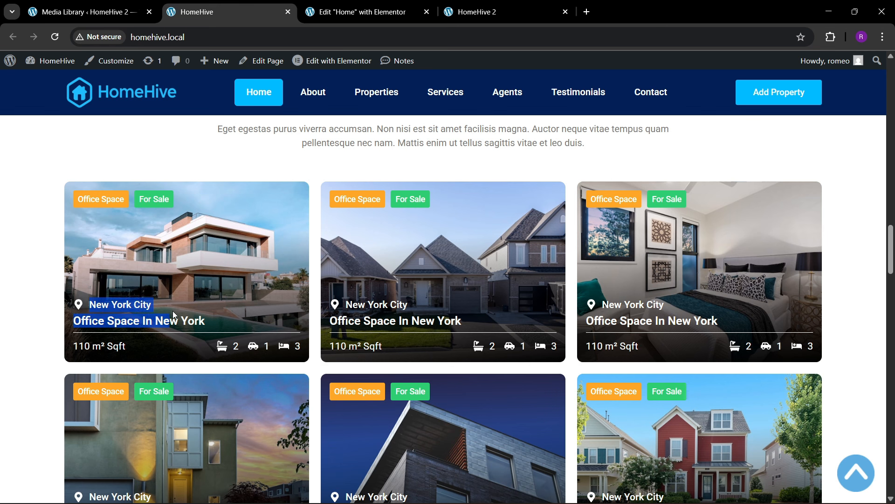
{"action": "left_click", "coordinate": [397, 6]}
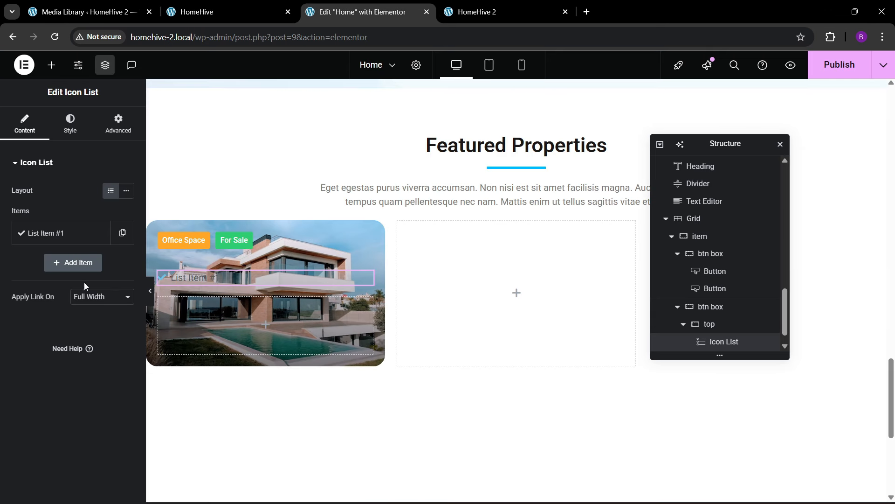
{"action": "left_click", "coordinate": [65, 233]}
{"action": "left_click_drag", "start_coordinate": [79, 276], "coordinate": [5, 271]}
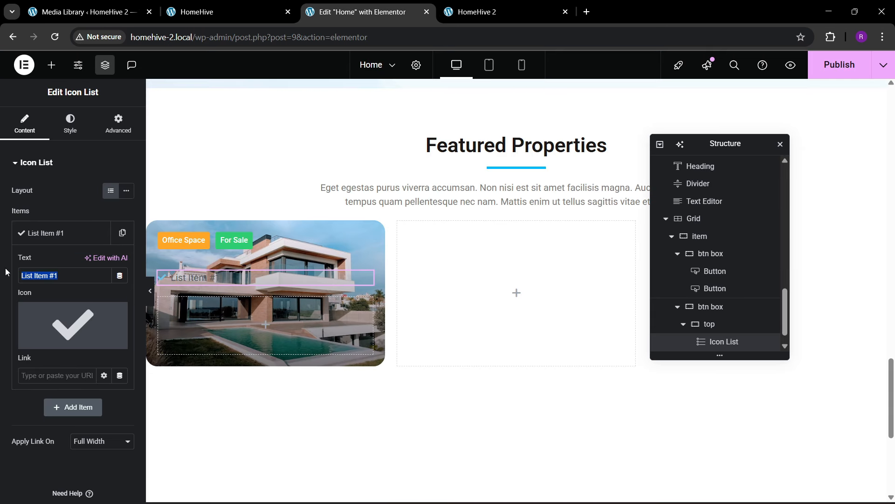
{"action": "scroll", "coordinate": [6, 271], "scroll_direction": "down", "scroll_amount": 1}
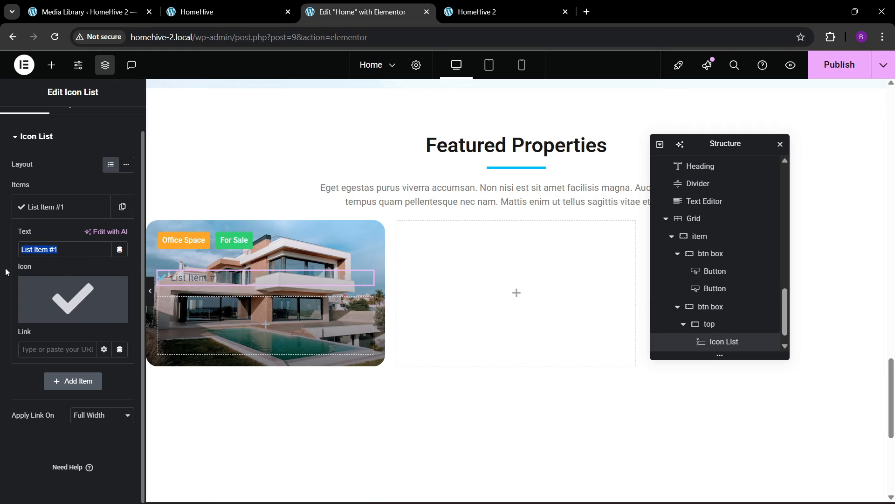
{"action": "key", "text": "ctrl+a"}
{"action": "type", "text": "N"}
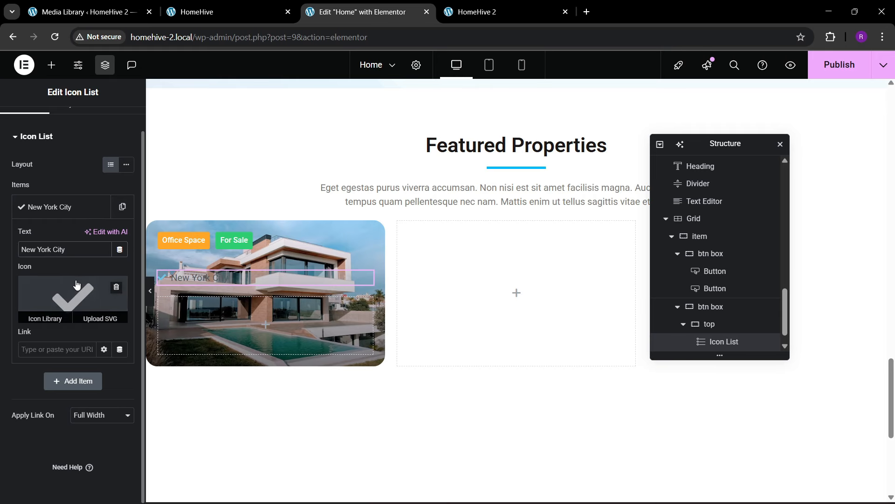
- Give the New York City item the map-marker icon from the Icon Library
{"action": "left_click", "coordinate": [41, 308]}
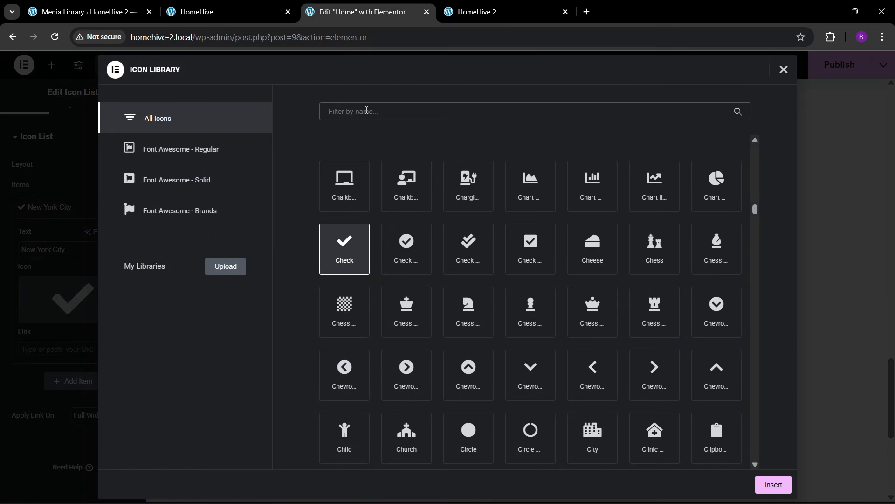
{"action": "left_click", "coordinate": [366, 111]}
{"action": "type", "text": "map"}
{"action": "left_click", "coordinate": [662, 183]}
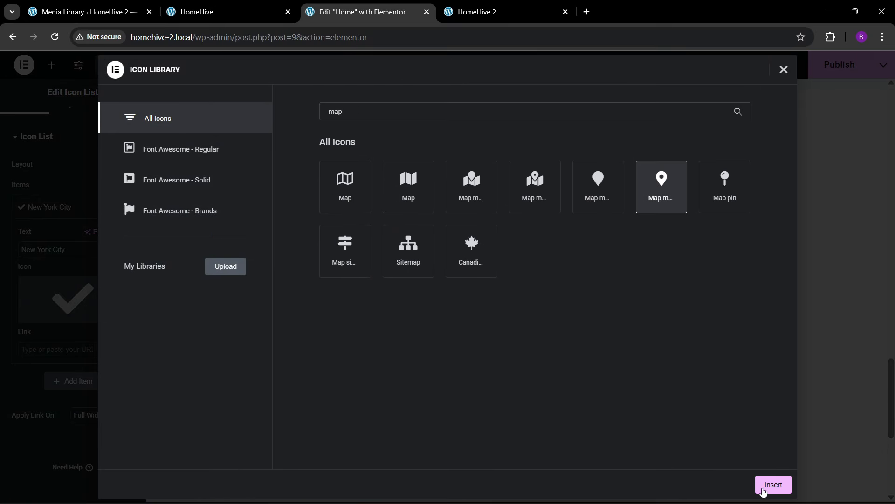
{"action": "left_click", "coordinate": [772, 485]}
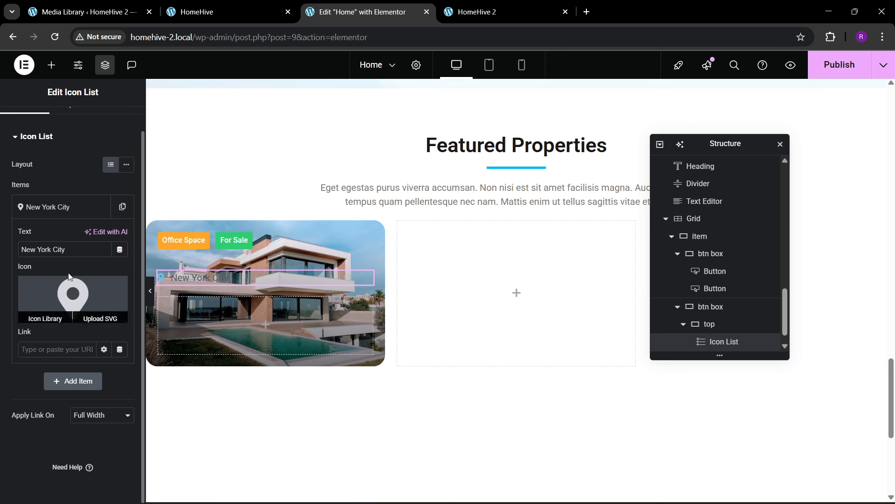
{"action": "left_click", "coordinate": [66, 208]}
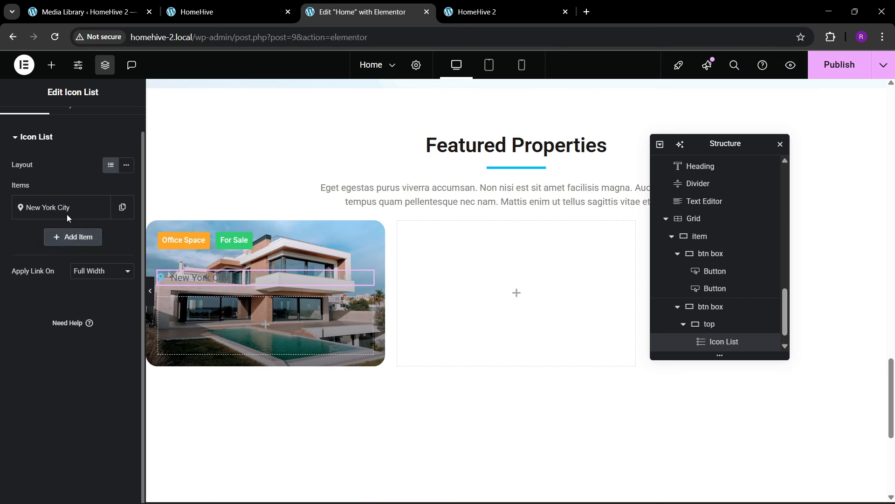
{"action": "scroll", "coordinate": [66, 214], "scroll_direction": "up", "scroll_amount": 1}
{"action": "left_click", "coordinate": [70, 123]}
- Make the location icon white at 19 px
{"action": "left_click", "coordinate": [47, 304]}
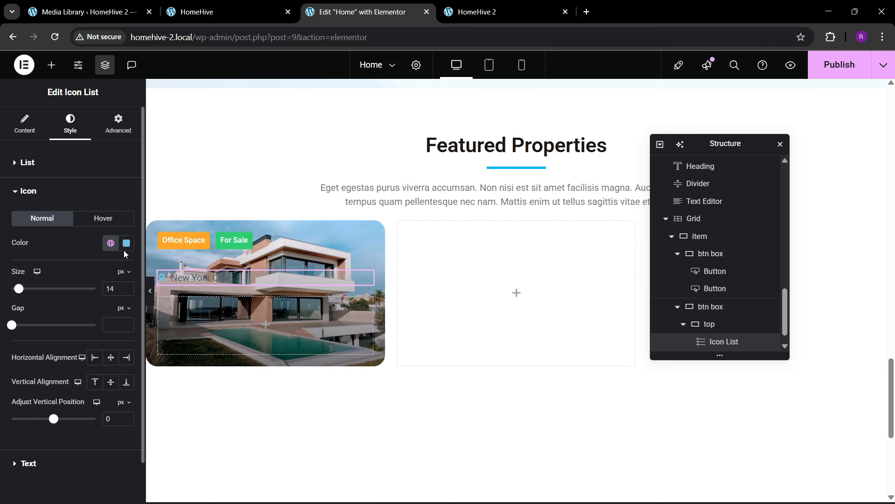
{"action": "left_click", "coordinate": [126, 243]}
{"action": "left_click", "coordinate": [43, 241]}
{"action": "left_click", "coordinate": [126, 286]}
{"action": "left_click", "coordinate": [126, 286]}
{"action": "left_click", "coordinate": [126, 286]}
{"action": "left_click", "coordinate": [126, 287]}
{"action": "left_click", "coordinate": [126, 286]}
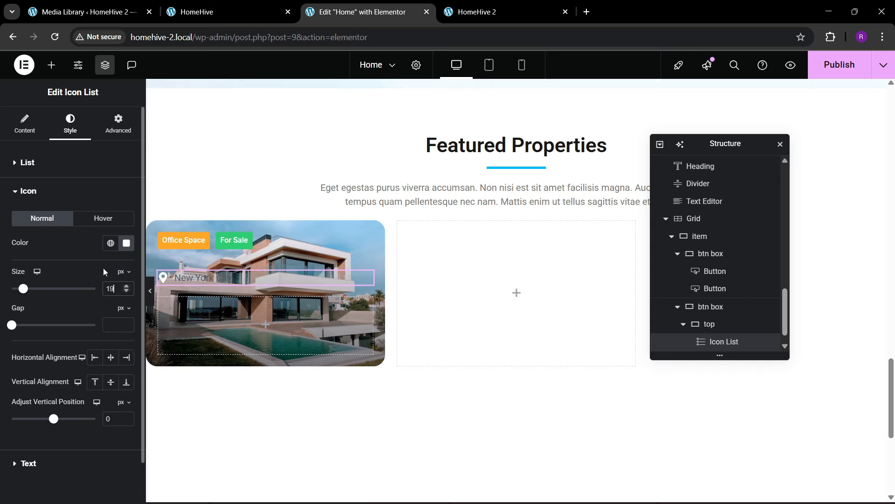
{"action": "left_click", "coordinate": [67, 189]}
- Style the location text white at 18 px with 500 Medium weight, checking against the live site
{"action": "left_click", "coordinate": [60, 229]}
{"action": "left_click", "coordinate": [124, 319]}
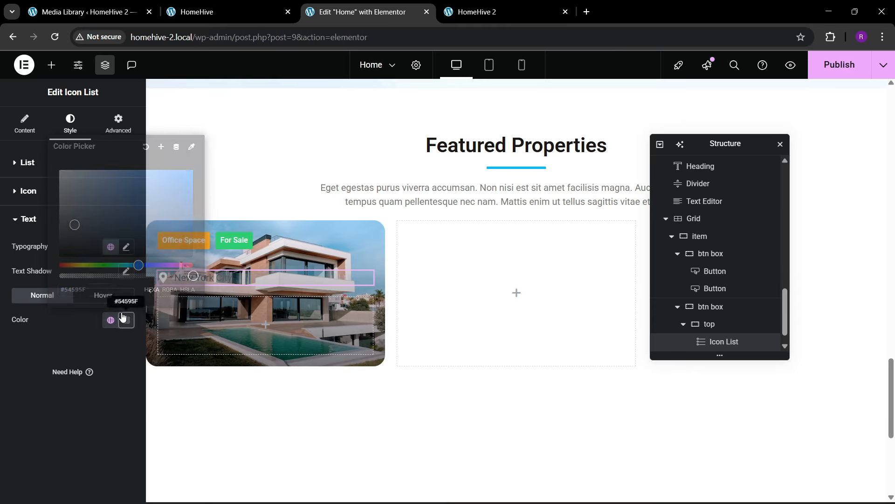
{"action": "left_click_drag", "start_coordinate": [67, 176], "coordinate": [42, 149]}
{"action": "left_click", "coordinate": [29, 337]}
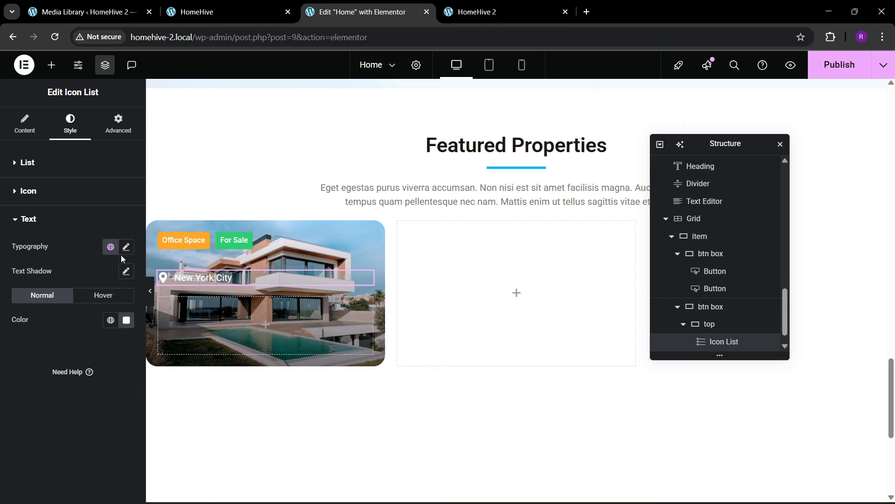
{"action": "left_click", "coordinate": [125, 248]}
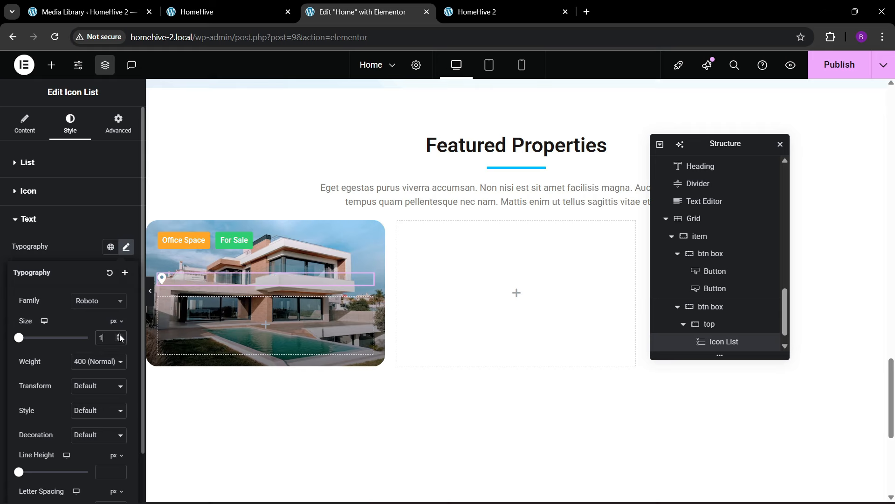
{"action": "left_click", "coordinate": [120, 334]}
{"action": "left_click", "coordinate": [119, 334]}
{"action": "left_click", "coordinate": [119, 334]}
{"action": "left_click", "coordinate": [120, 334]}
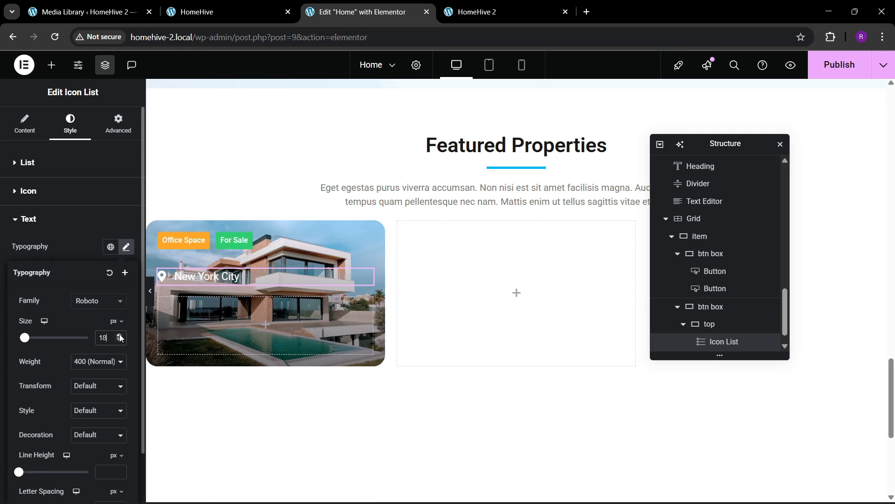
{"action": "left_click", "coordinate": [197, 5]}
{"action": "left_click", "coordinate": [328, 3]}
{"action": "left_click", "coordinate": [105, 362]}
{"action": "left_click", "coordinate": [92, 248]}
{"action": "left_click", "coordinate": [249, 13]}
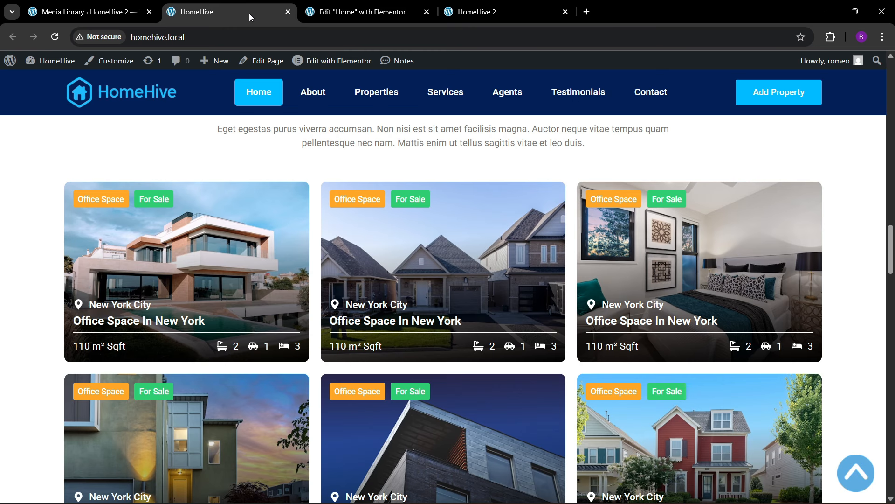
{"action": "left_click", "coordinate": [398, 5]}
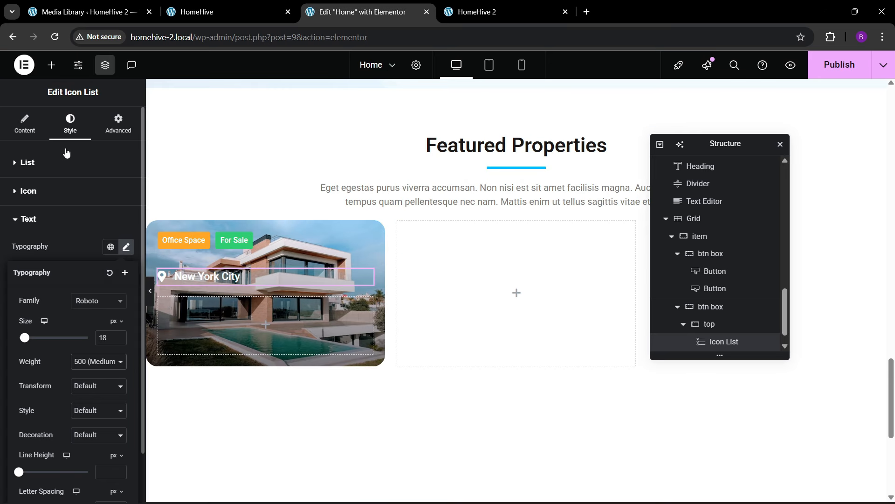
- Add a Heading widget below the location line and copy the card title from the live site
{"action": "left_click", "coordinate": [51, 65]}
{"action": "left_click_drag", "start_coordinate": [39, 306], "coordinate": [219, 279]}
{"action": "left_click", "coordinate": [219, 8]}
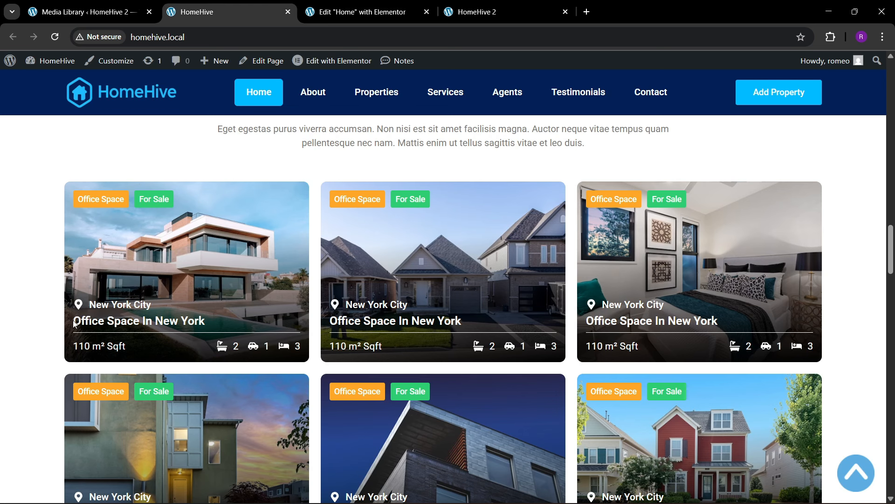
{"action": "left_click_drag", "start_coordinate": [102, 320], "coordinate": [203, 321]}
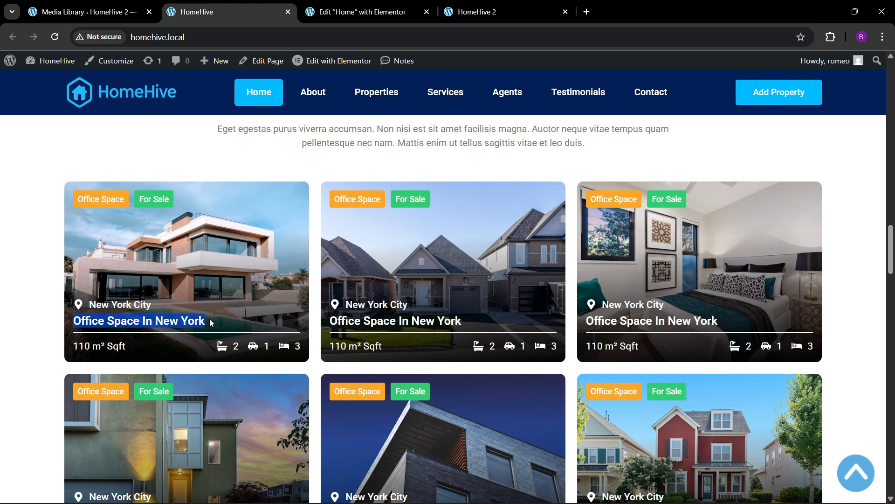
- Replace the heading placeholder with the pasted title 'Office Space In New York'
{"action": "left_click", "coordinate": [317, 10]}
{"action": "left_click", "coordinate": [61, 220]}
{"action": "key", "text": "ctrl+a"}
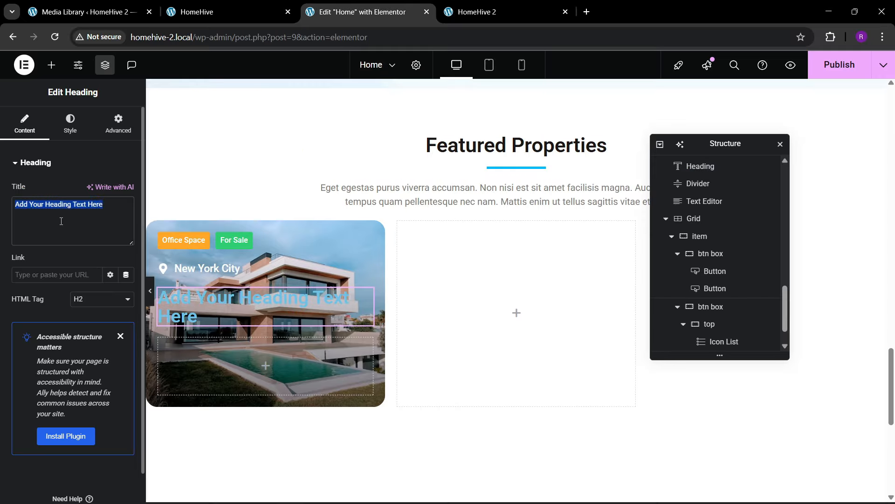
{"action": "type", "text": "Office Space In New York"}
- Make the card title white with a 22 px font size
{"action": "left_click", "coordinate": [71, 132]}
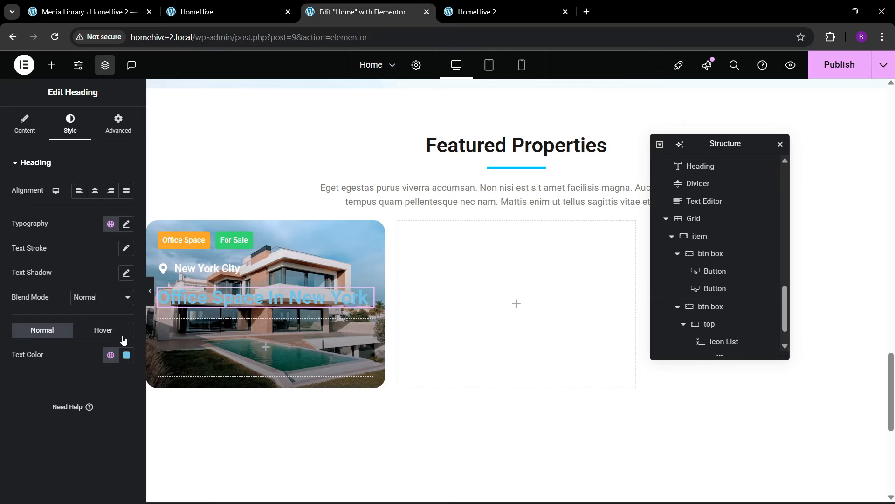
{"action": "left_click", "coordinate": [126, 355]}
{"action": "left_click_drag", "start_coordinate": [95, 261], "coordinate": [1, 123]}
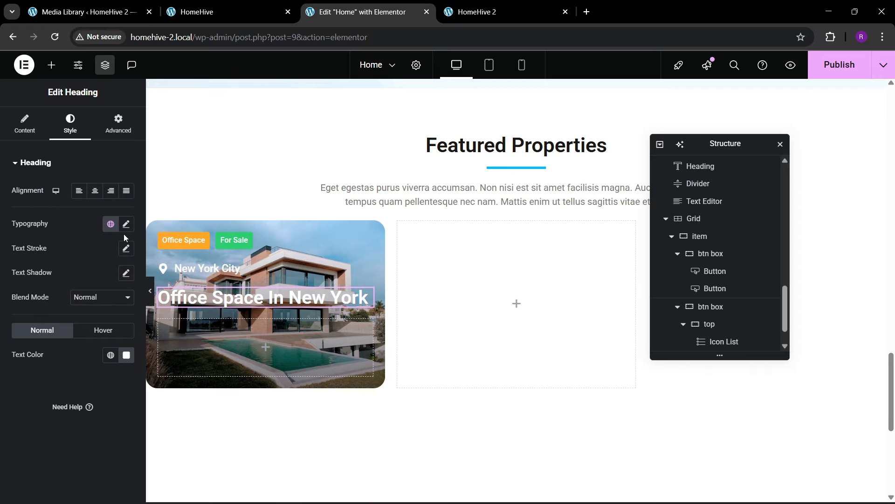
{"action": "left_click", "coordinate": [125, 225]}
{"action": "left_click", "coordinate": [119, 312]}
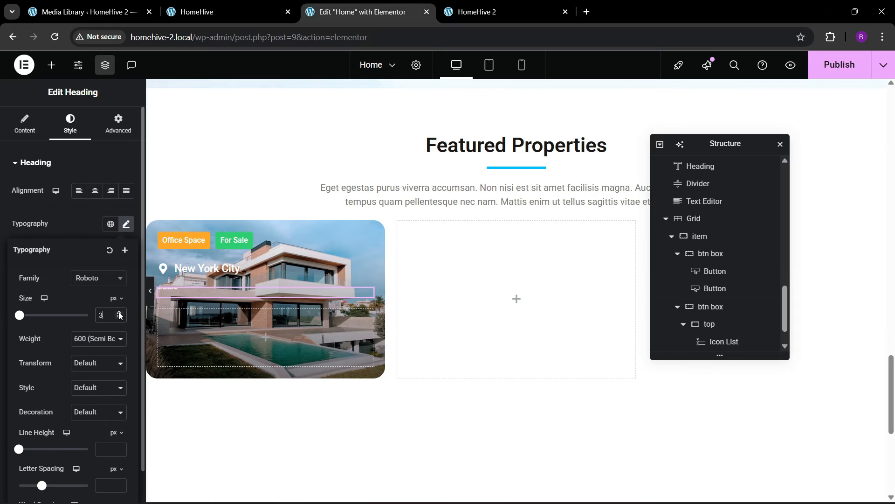
{"action": "left_click", "coordinate": [119, 312]}
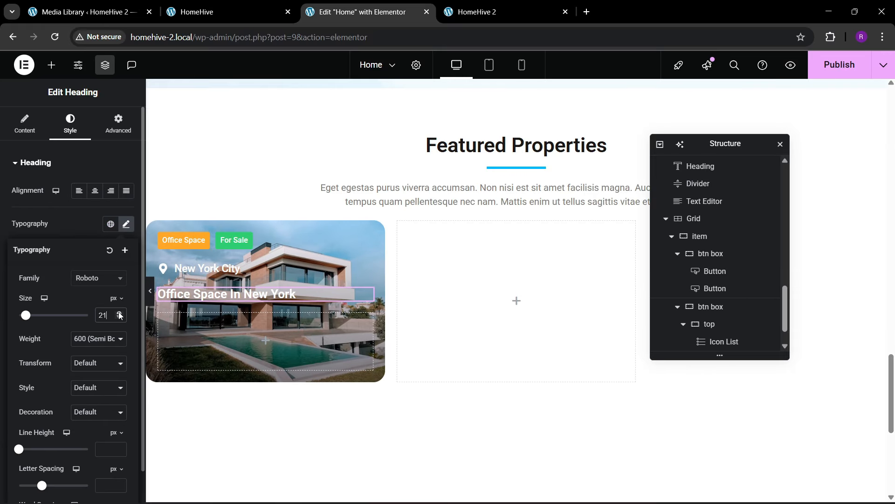
{"action": "left_click", "coordinate": [119, 312]}
- Set the top container to column direction, items aligned to start, with a 10 px gap
{"action": "scroll", "coordinate": [705, 301], "scroll_direction": "down", "scroll_amount": 1}
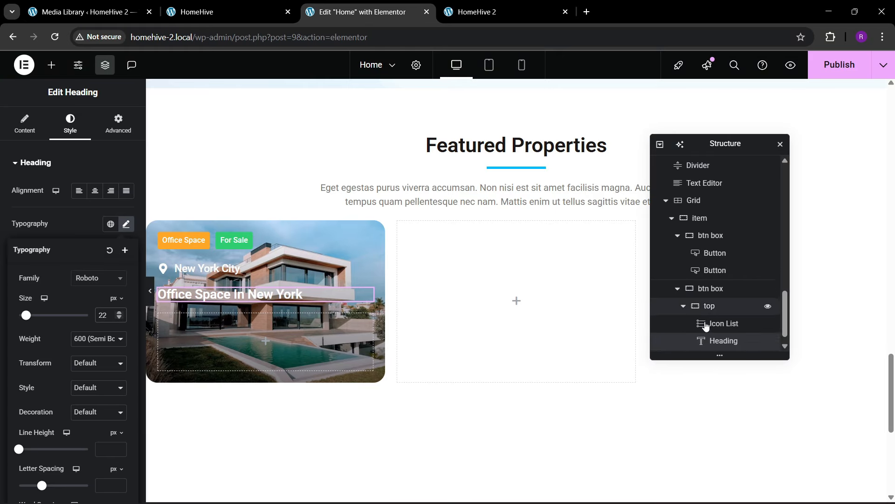
{"action": "left_click", "coordinate": [706, 296]}
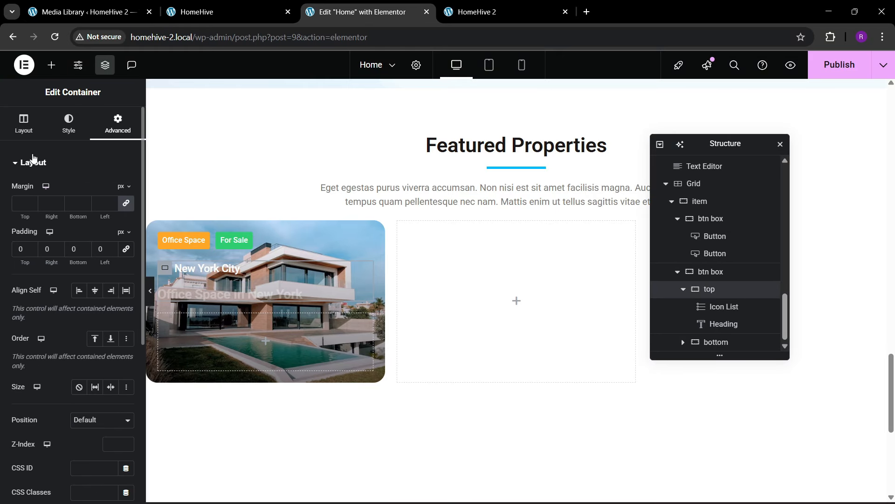
{"action": "left_click", "coordinate": [28, 129]}
{"action": "left_click", "coordinate": [95, 359]}
{"action": "left_click", "coordinate": [43, 398]}
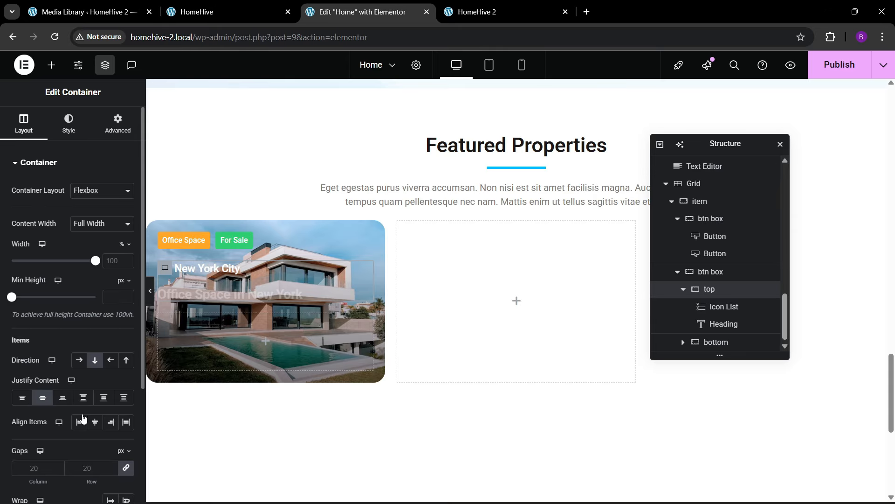
{"action": "left_click", "coordinate": [93, 422]}
{"action": "left_click", "coordinate": [80, 423]}
{"action": "type", "text": "10"}
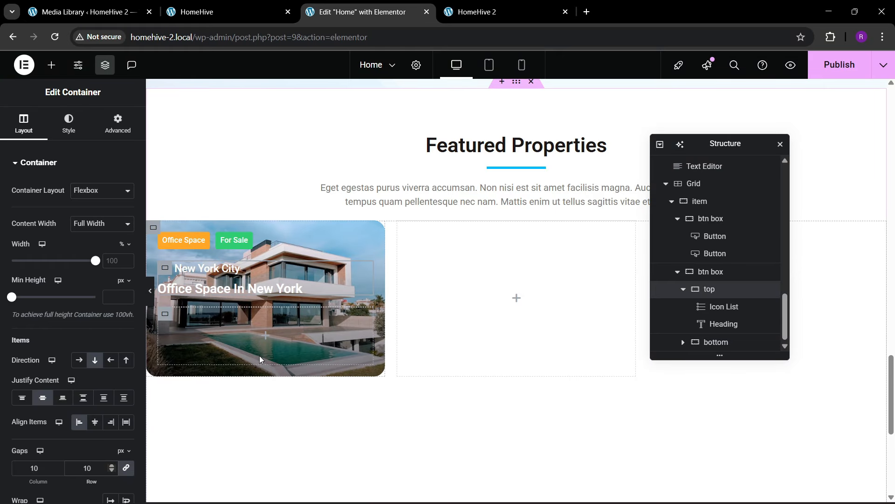
{"action": "left_click", "coordinate": [210, 12]}
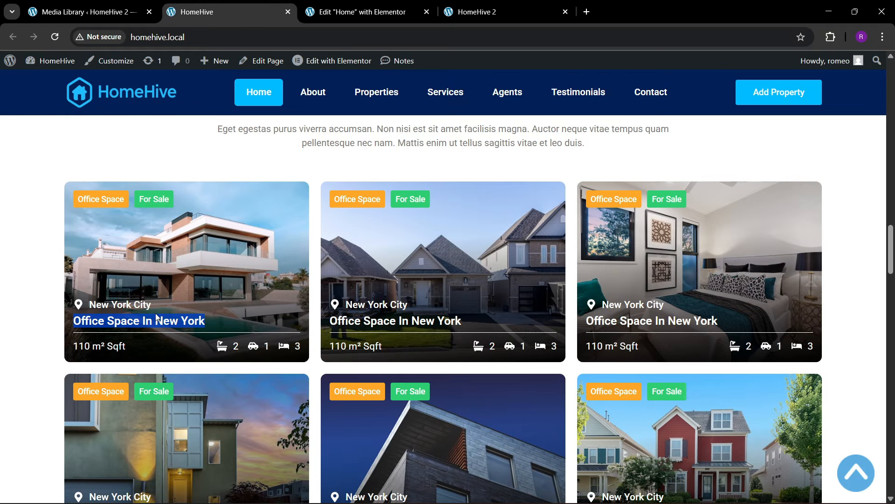
- Copy the location Icon List and paste it into the bottom container
{"action": "left_click", "coordinate": [364, 12]}
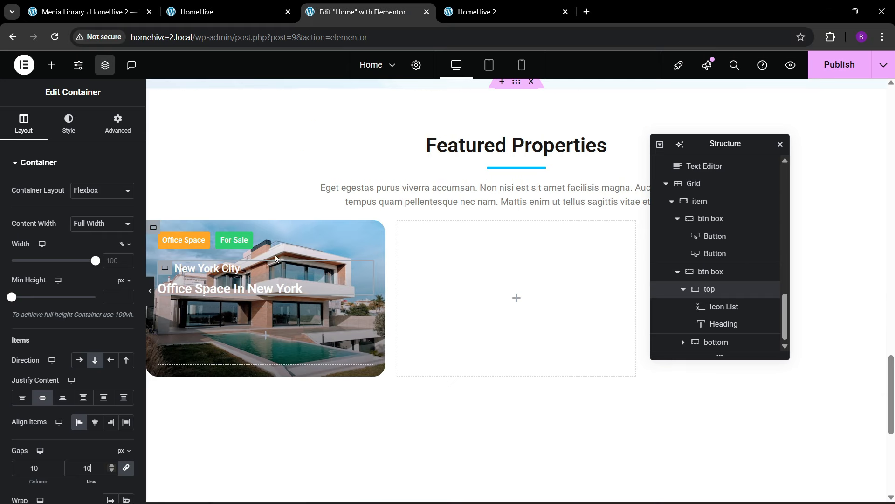
{"action": "right_click", "coordinate": [212, 267]}
{"action": "left_click", "coordinate": [235, 295]}
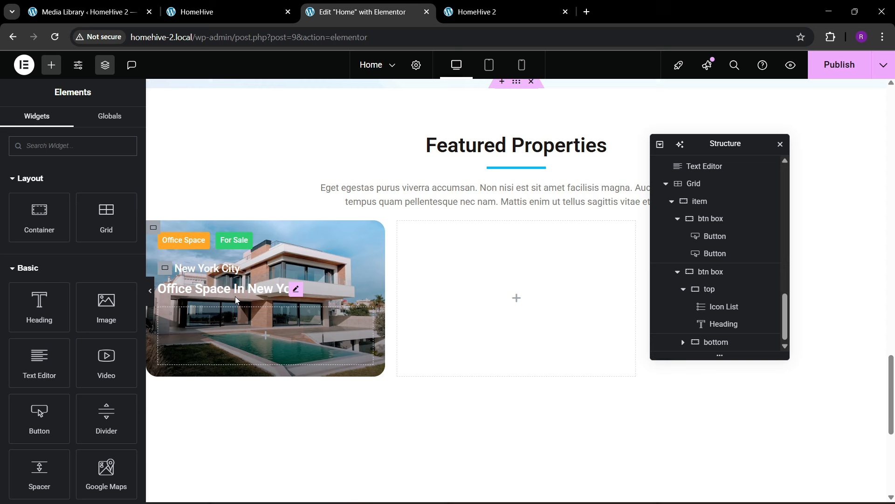
{"action": "right_click", "coordinate": [200, 336]}
{"action": "left_click", "coordinate": [215, 282]}
- Change the pasted item's text to '110 m² Sqft', copied from the live site, and remove its pin icon
{"action": "left_click", "coordinate": [293, 4]}
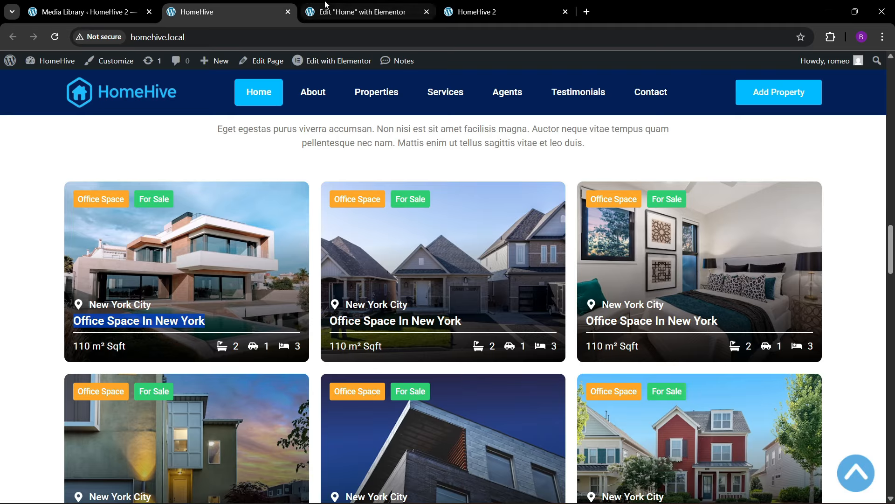
{"action": "left_click", "coordinate": [377, 6]}
{"action": "key", "text": "ctrl+shift+Tab"}
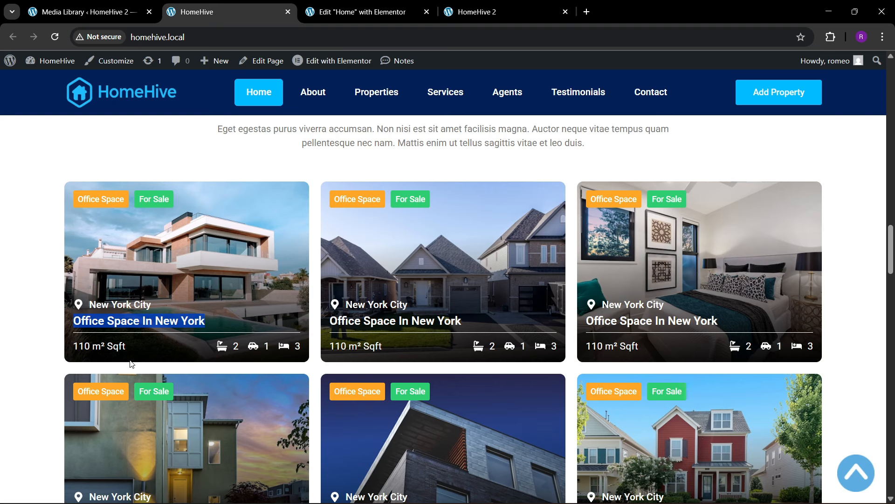
{"action": "left_click_drag", "start_coordinate": [76, 348], "coordinate": [130, 343]}
{"action": "key", "text": "ctrl+c"}
{"action": "left_click", "coordinate": [369, 12]}
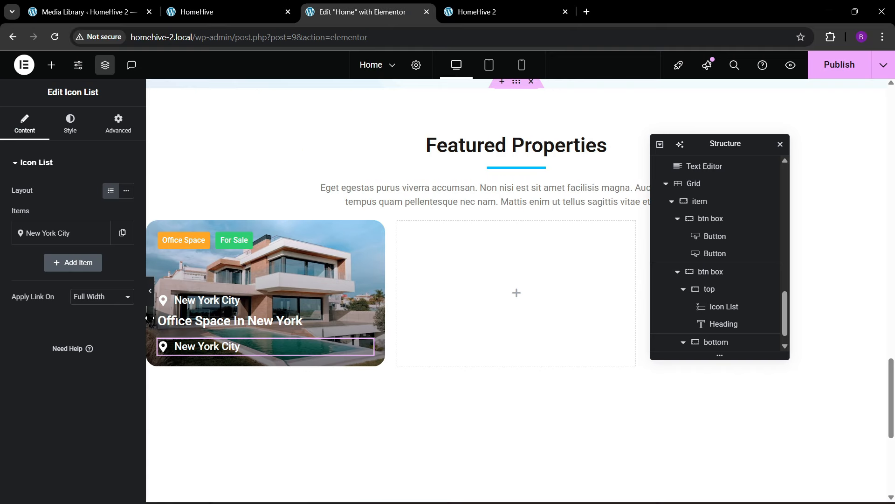
{"action": "left_click", "coordinate": [64, 233]}
{"action": "left_click_drag", "start_coordinate": [67, 276], "coordinate": [3, 286]}
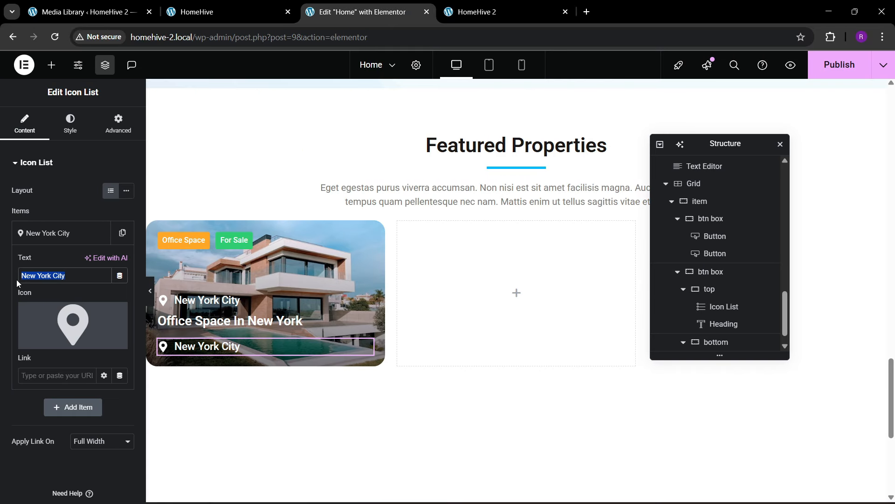
{"action": "key", "text": "ctrl+v"}
{"action": "left_click", "coordinate": [111, 319]}
{"action": "left_click", "coordinate": [70, 233]}
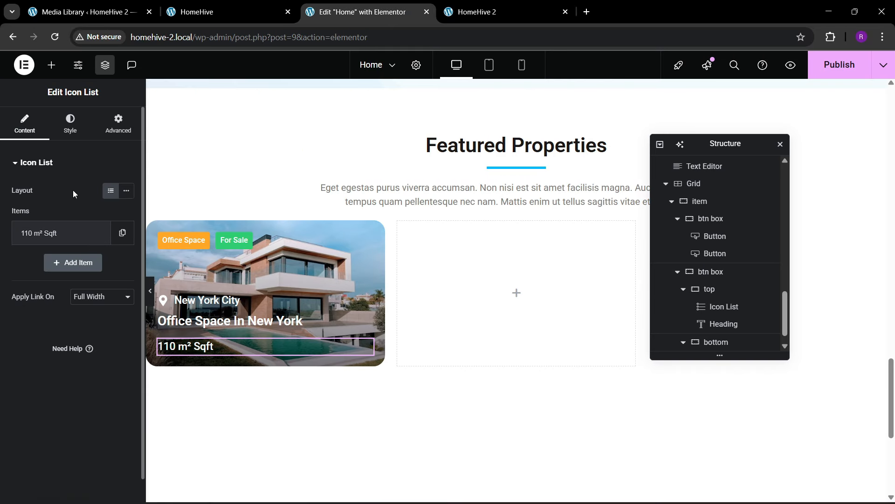
- Set the area text typography to 500 Medium weight and 16 px size
{"action": "left_click", "coordinate": [70, 124]}
{"action": "left_click", "coordinate": [79, 327]}
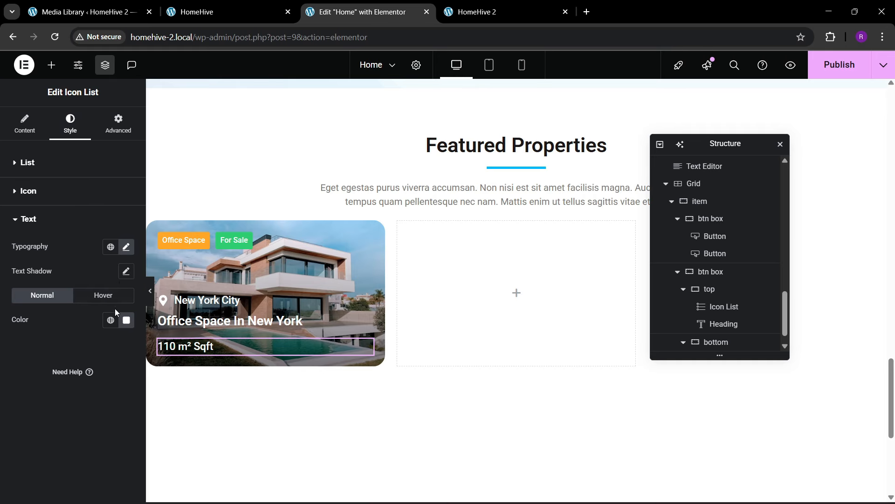
{"action": "left_click", "coordinate": [126, 247]}
{"action": "left_click", "coordinate": [98, 361]}
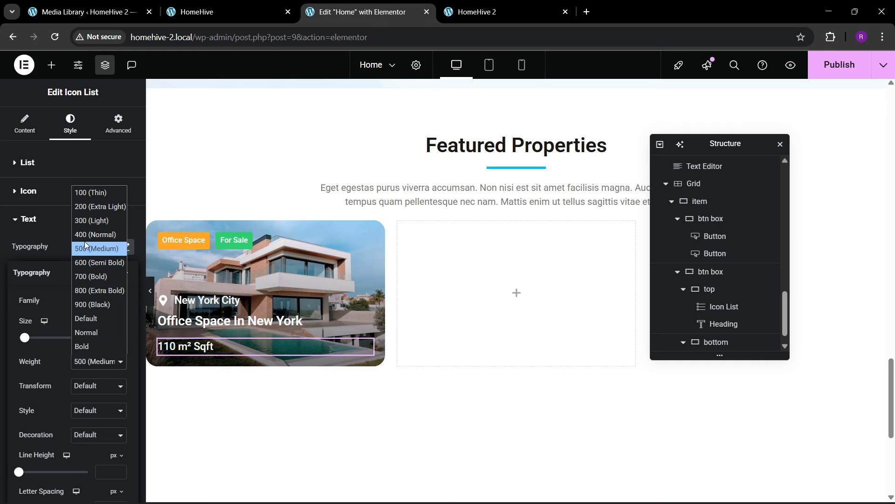
{"action": "left_click", "coordinate": [91, 259]}
{"action": "key", "text": "Up"}
{"action": "left_click", "coordinate": [88, 362]}
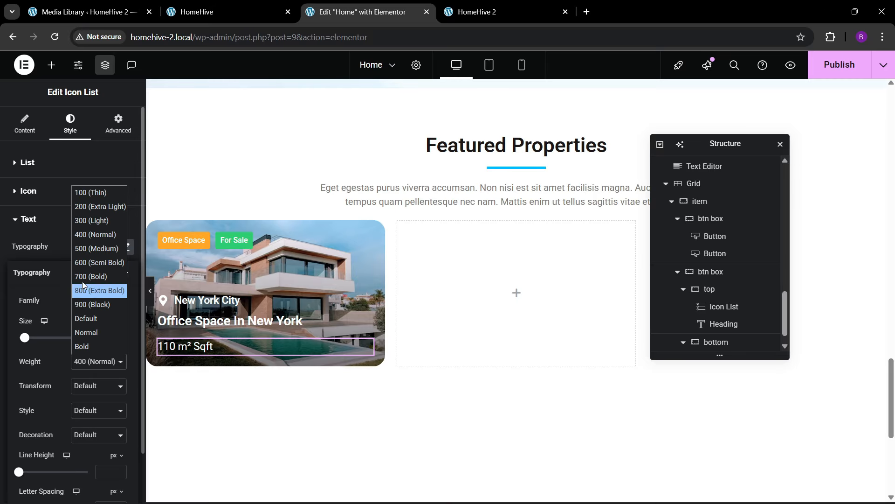
{"action": "left_click", "coordinate": [91, 259]}
{"action": "left_click", "coordinate": [119, 339]}
{"action": "left_click", "coordinate": [118, 339]}
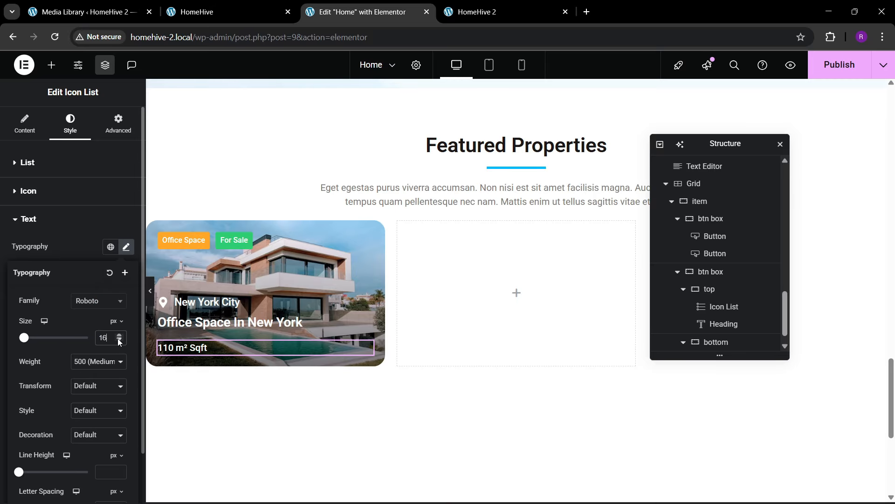
{"action": "left_click", "coordinate": [118, 339]}
{"action": "left_click", "coordinate": [119, 339]}
{"action": "left_click", "coordinate": [120, 335]}
{"action": "left_click", "coordinate": [119, 335]}
- Duplicate the area list and lay out the bottom container in a row with the two lists at opposite ends
{"action": "right_click", "coordinate": [222, 348]}
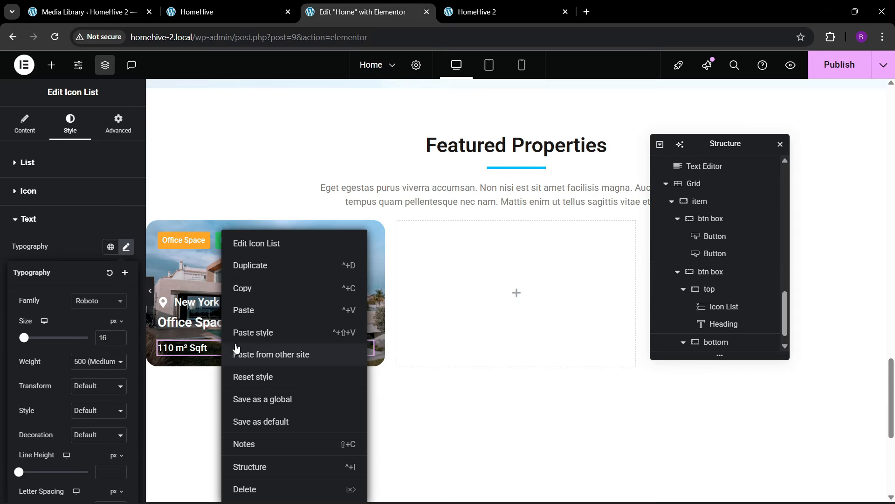
{"action": "left_click", "coordinate": [260, 275]}
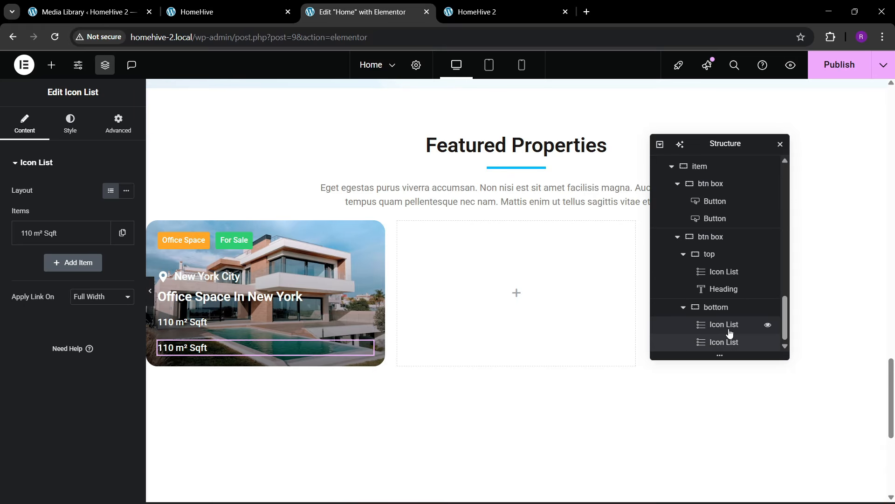
{"action": "left_click", "coordinate": [722, 307]}
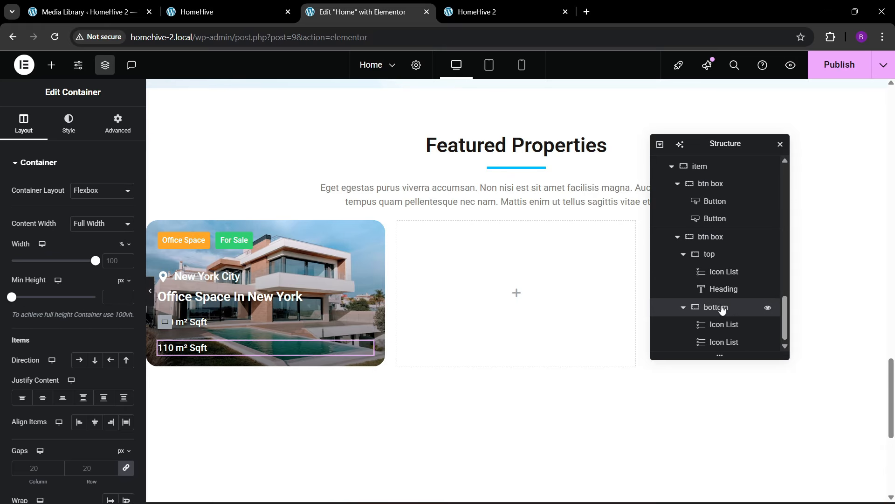
{"action": "left_click", "coordinate": [79, 360]}
{"action": "left_click", "coordinate": [83, 398]}
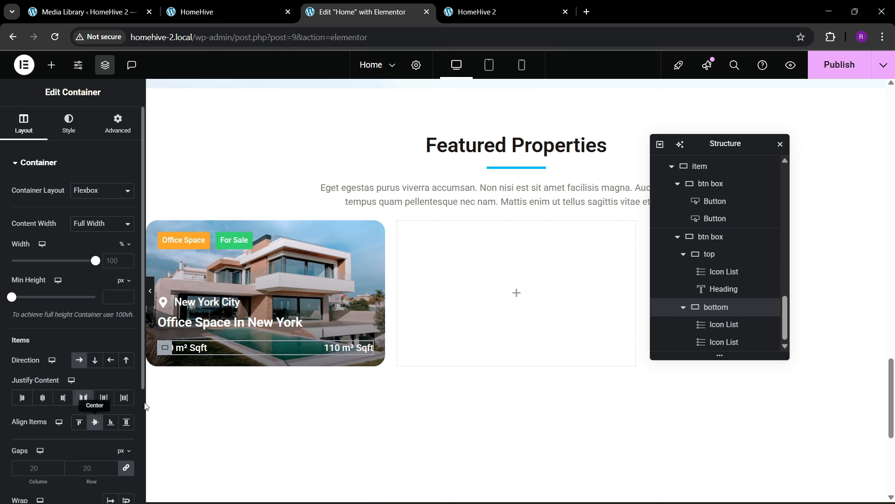
- Change the right-hand list's item to '2' with the Bath icon
{"action": "left_click", "coordinate": [366, 347]}
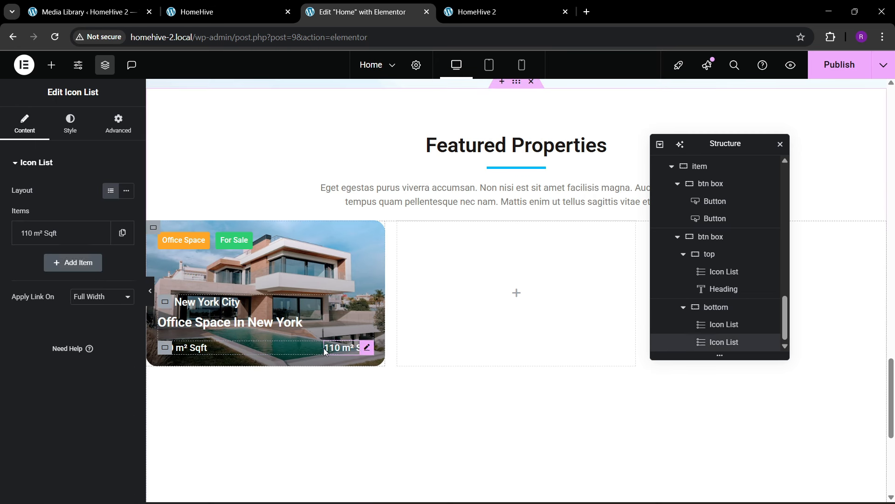
{"action": "left_click", "coordinate": [86, 233]}
{"action": "left_click_drag", "start_coordinate": [70, 272], "coordinate": [2, 278]}
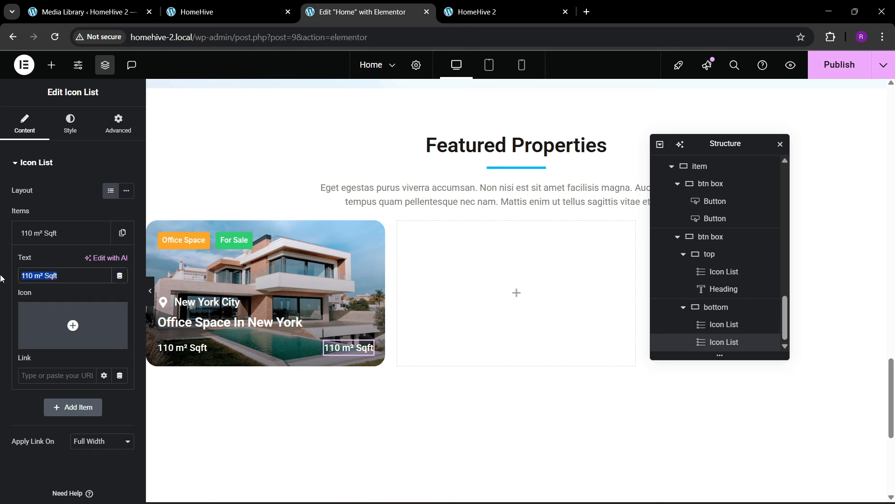
{"action": "type", "text": "2"}
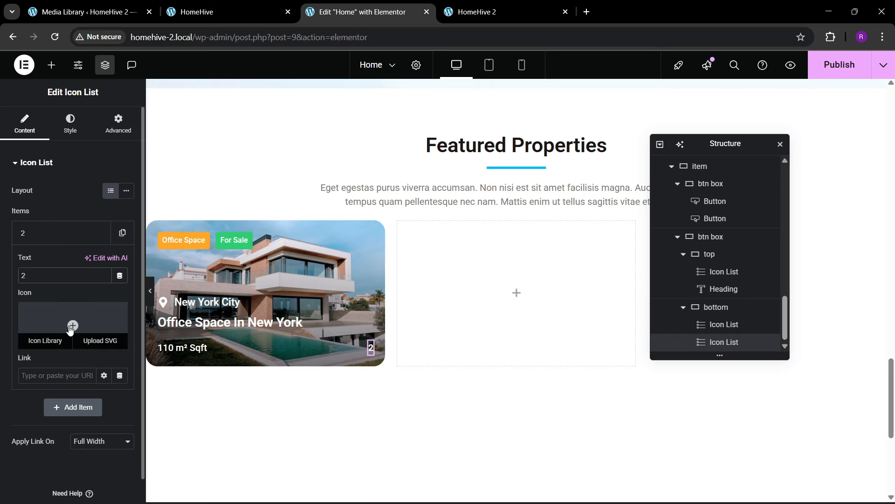
{"action": "left_click", "coordinate": [72, 325]}
{"action": "type", "text": "bath"}
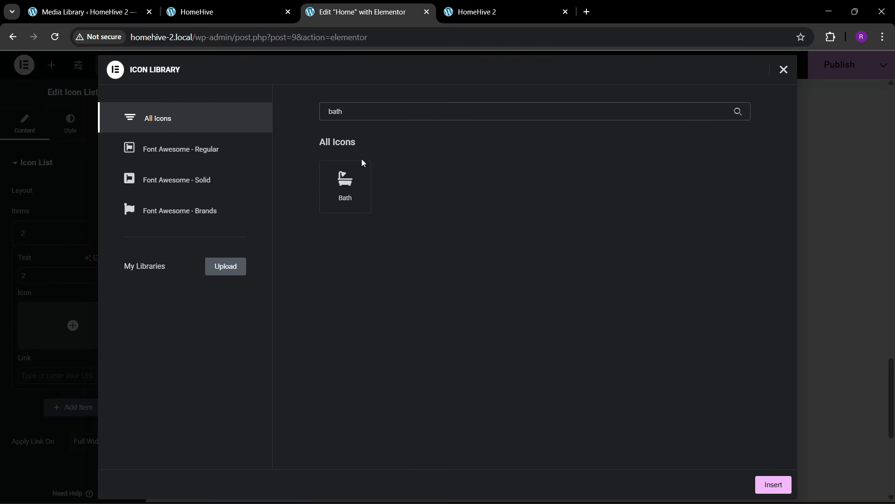
{"action": "left_click", "coordinate": [363, 164]}
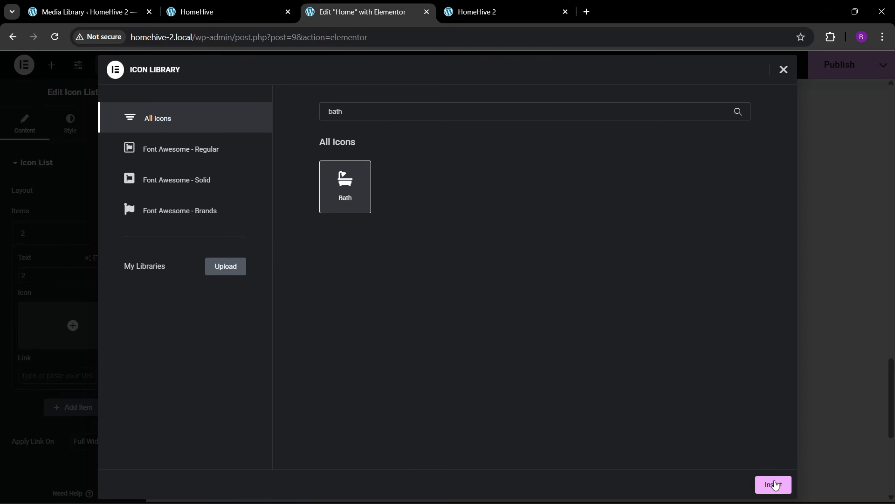
{"action": "left_click", "coordinate": [772, 484]}
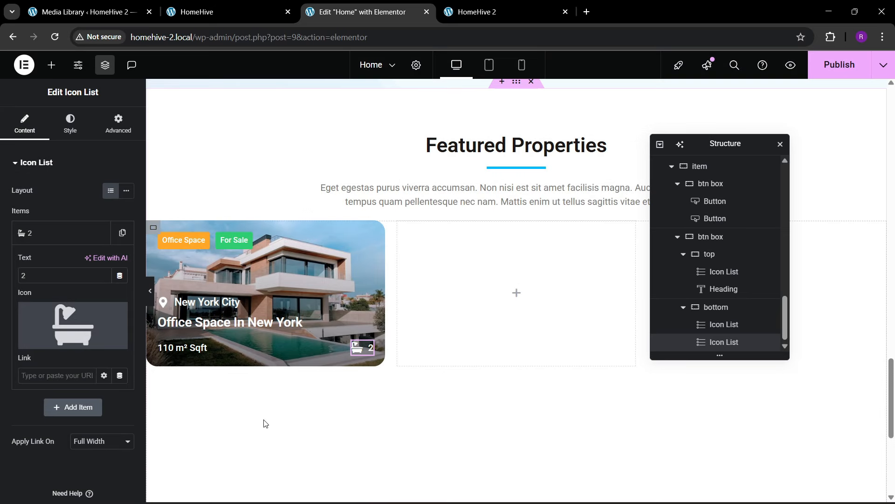
{"action": "left_click", "coordinate": [51, 239]}
- Duplicate the bath item twice and make the second item '3' with the Bed icon
{"action": "left_click", "coordinate": [123, 235]}
{"action": "left_click", "coordinate": [99, 263]}
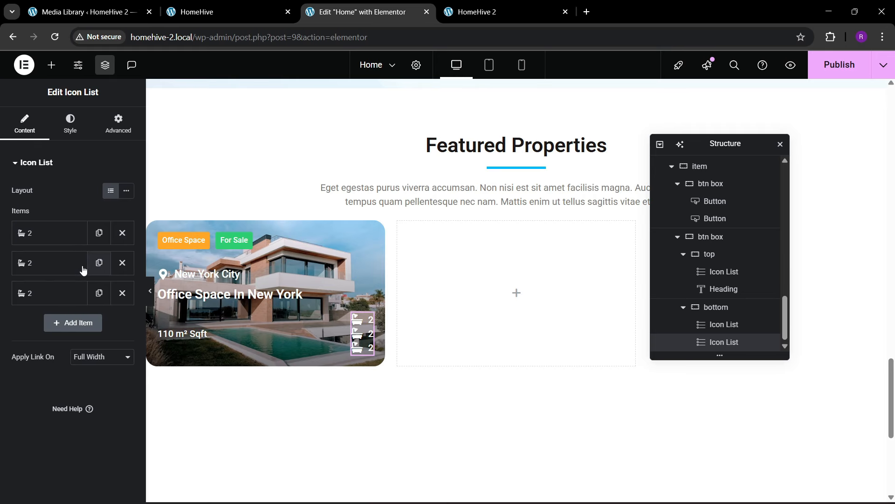
{"action": "left_click", "coordinate": [79, 264]}
{"action": "type", "text": "3"}
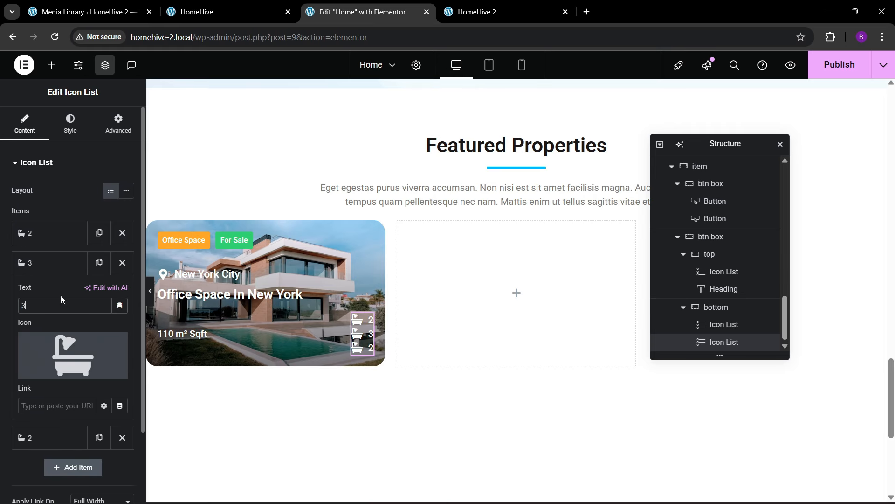
{"action": "left_click", "coordinate": [45, 369]}
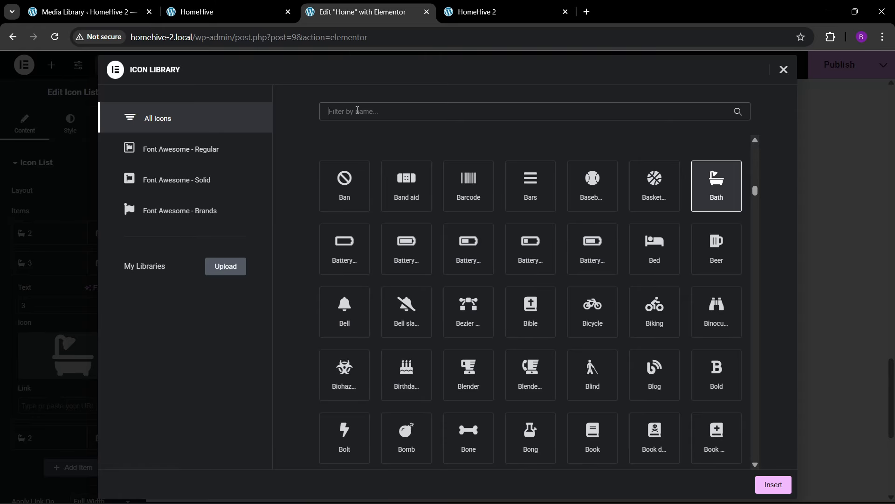
{"action": "type", "text": "bed"}
{"action": "left_click", "coordinate": [345, 187]}
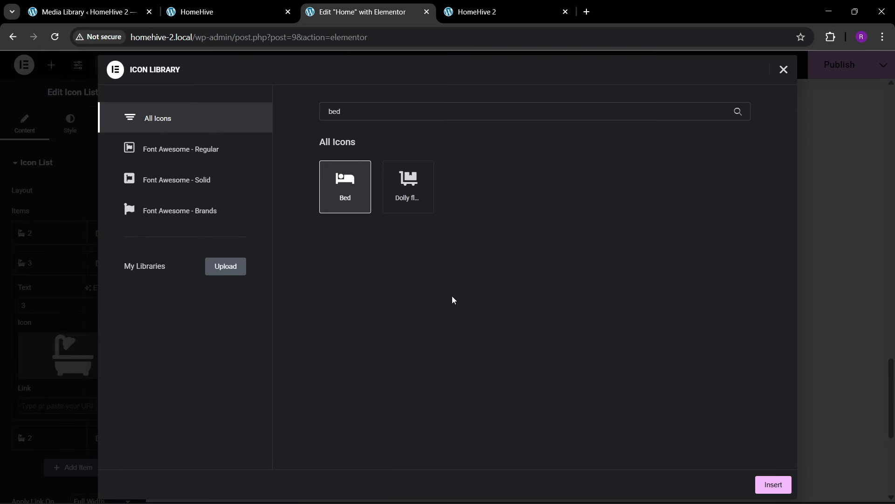
{"action": "left_click", "coordinate": [767, 486]}
{"action": "left_click", "coordinate": [41, 271]}
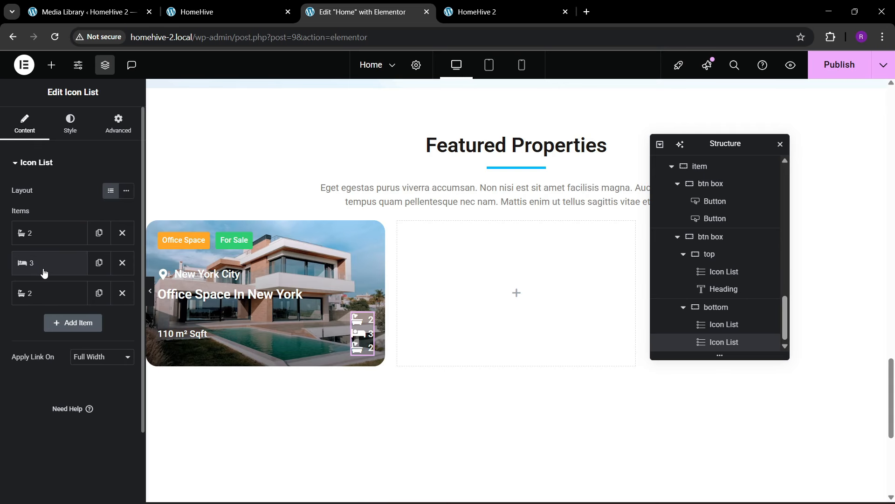
- Give the third item the Car side icon and set the icon list layout to Inline
{"action": "left_click", "coordinate": [55, 303]}
{"action": "left_click", "coordinate": [39, 394]}
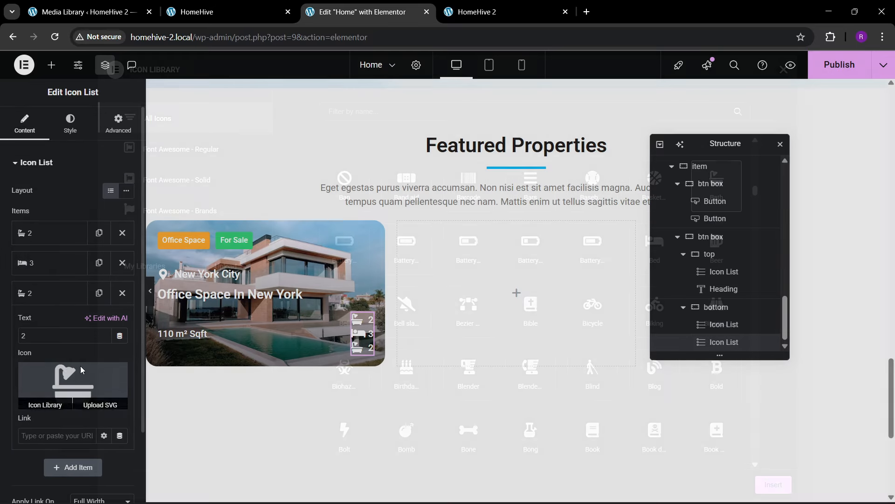
{"action": "left_click", "coordinate": [371, 113]}
{"action": "type", "text": "car"}
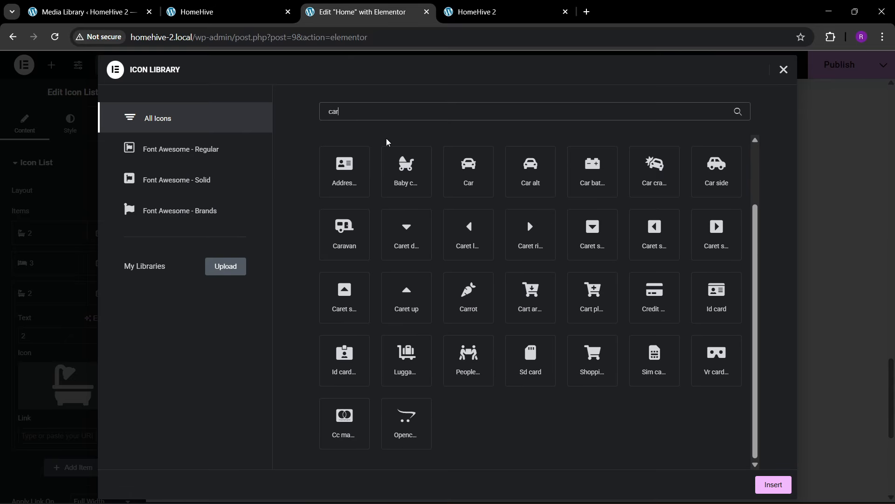
{"action": "left_click", "coordinate": [717, 170]}
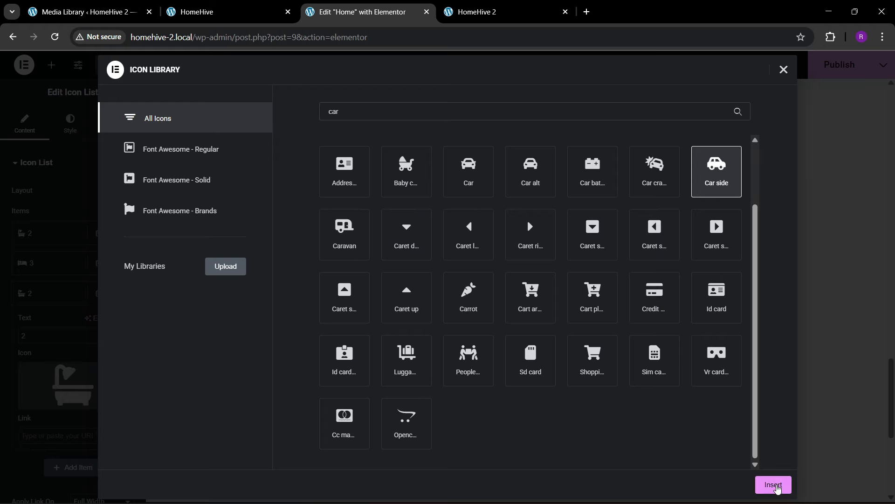
{"action": "left_click", "coordinate": [771, 485]}
{"action": "left_click", "coordinate": [50, 301]}
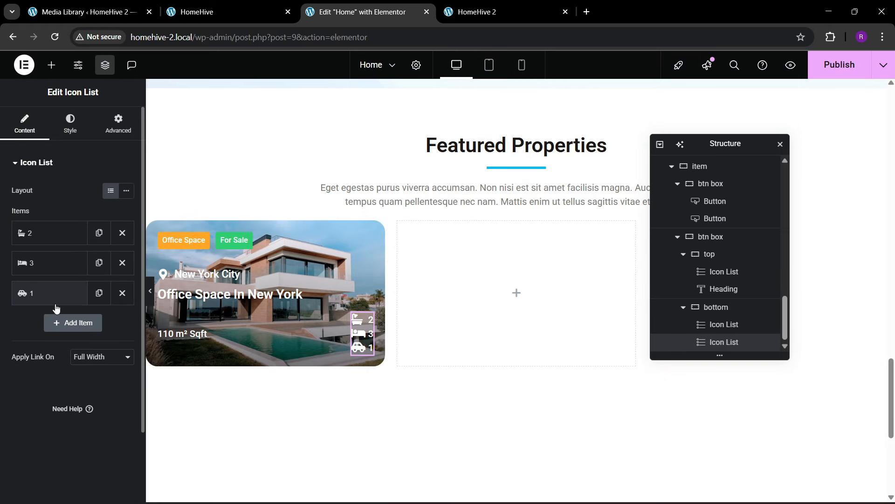
{"action": "left_click", "coordinate": [126, 190]}
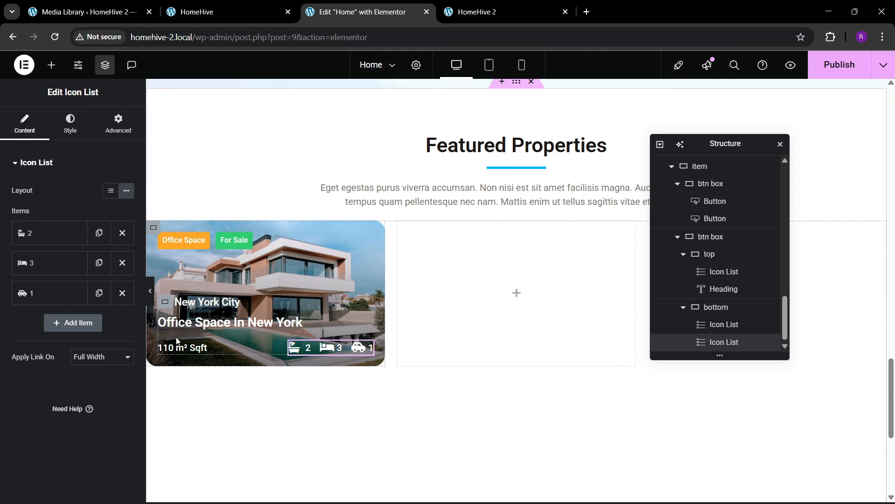
- Give the card's bottom container a solid white top border 2 px wide
{"action": "left_click", "coordinate": [709, 306]}
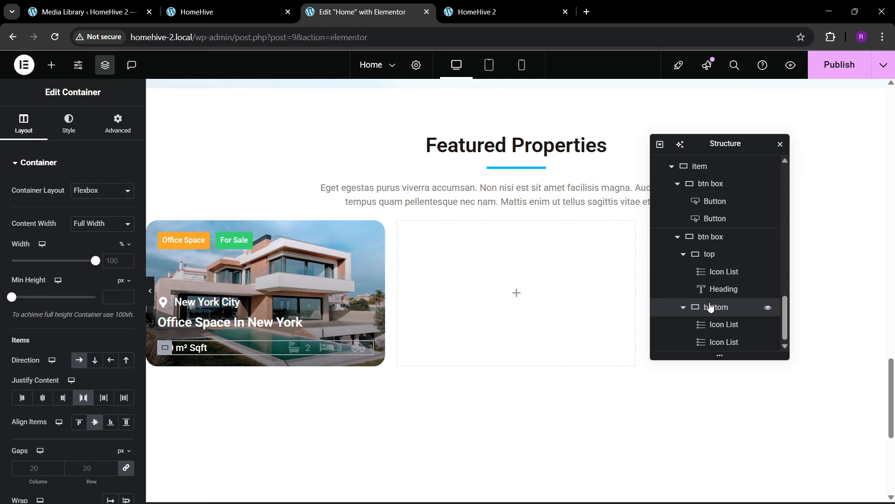
{"action": "left_click", "coordinate": [721, 254]}
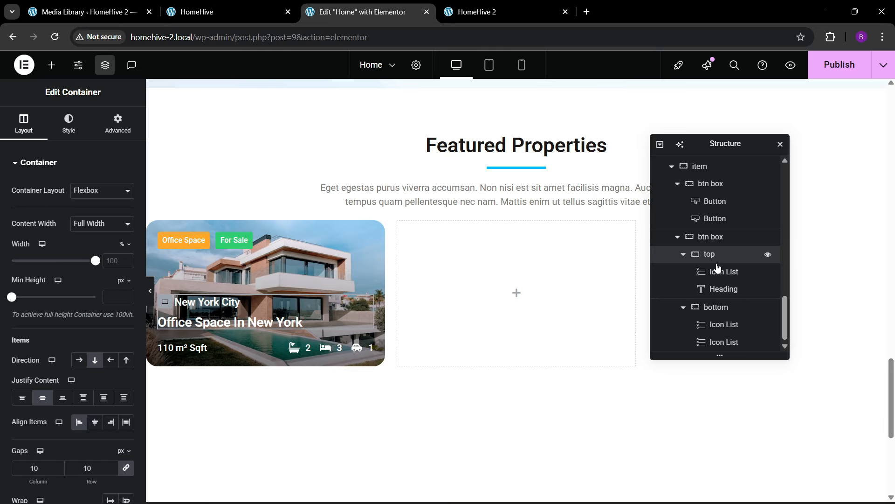
{"action": "left_click", "coordinate": [714, 307]}
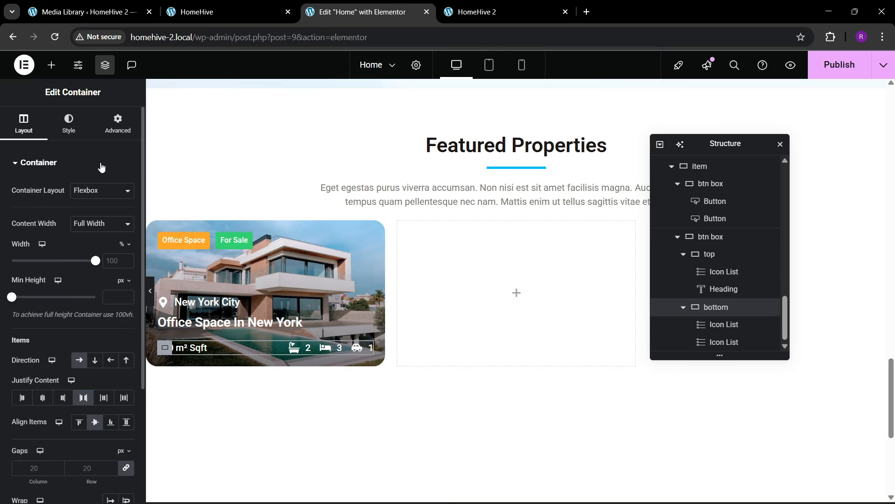
{"action": "left_click", "coordinate": [69, 124]}
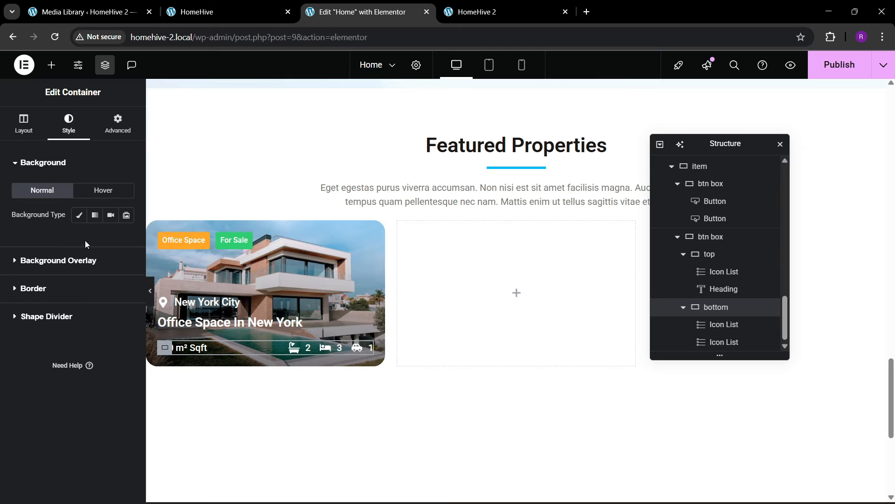
{"action": "left_click", "coordinate": [37, 289]}
{"action": "left_click", "coordinate": [102, 270]}
{"action": "left_click", "coordinate": [97, 313]}
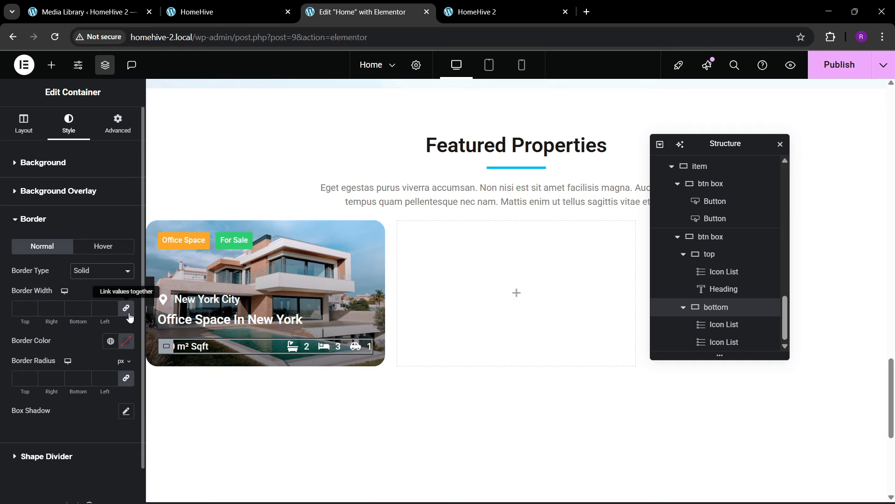
{"action": "left_click", "coordinate": [21, 309]}
{"action": "type", "text": "2"}
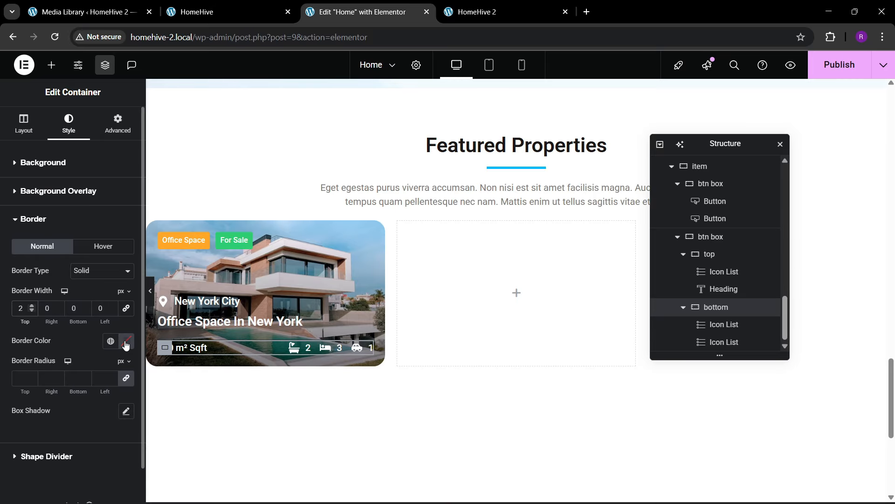
{"action": "left_click", "coordinate": [127, 344]}
{"action": "left_click_drag", "start_coordinate": [70, 199], "coordinate": [36, 175]}
{"action": "left_click", "coordinate": [78, 359]}
- Set the bottom container's top padding to 12 px and preview the page
{"action": "left_click", "coordinate": [104, 124]}
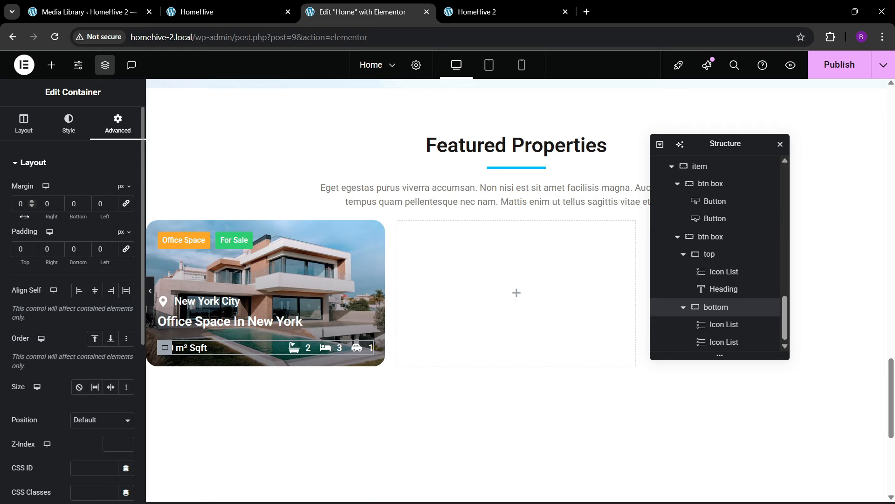
{"action": "left_click", "coordinate": [31, 245]}
{"action": "left_click", "coordinate": [31, 245]}
{"action": "left_click", "coordinate": [31, 245]}
{"action": "left_click", "coordinate": [31, 246]}
{"action": "left_click", "coordinate": [31, 246]}
{"action": "left_click", "coordinate": [31, 245]}
{"action": "left_click", "coordinate": [31, 246]}
{"action": "left_click", "coordinate": [31, 246]}
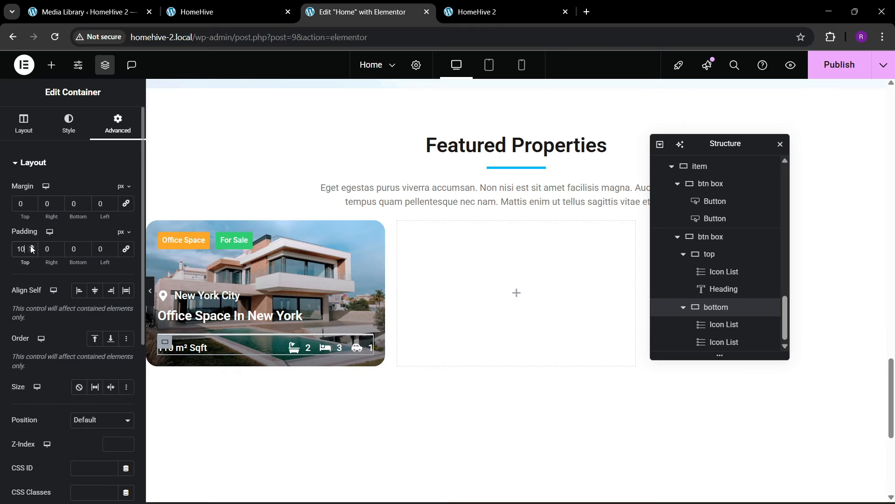
{"action": "left_click", "coordinate": [30, 246]}
{"action": "left_click", "coordinate": [31, 246]}
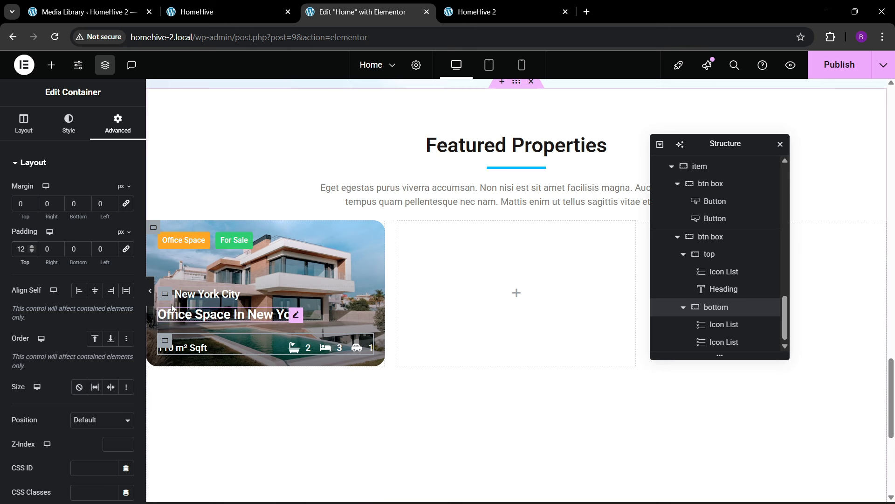
{"action": "left_click", "coordinate": [150, 294]}
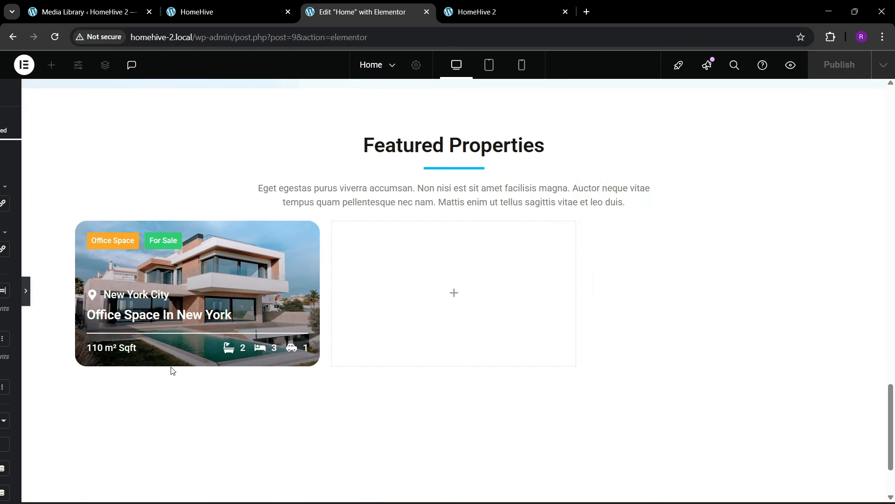
- Set the property card's minimum height to 300 px
{"action": "left_click", "coordinate": [7, 290]}
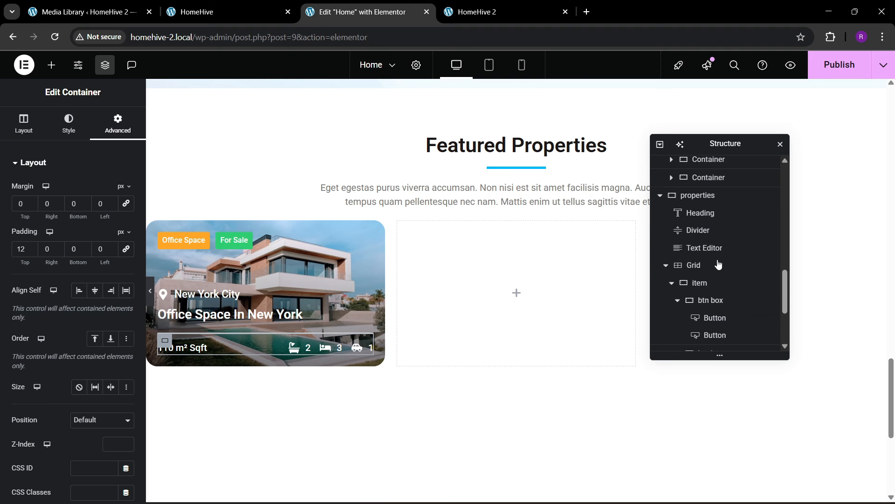
{"action": "left_click", "coordinate": [698, 283]}
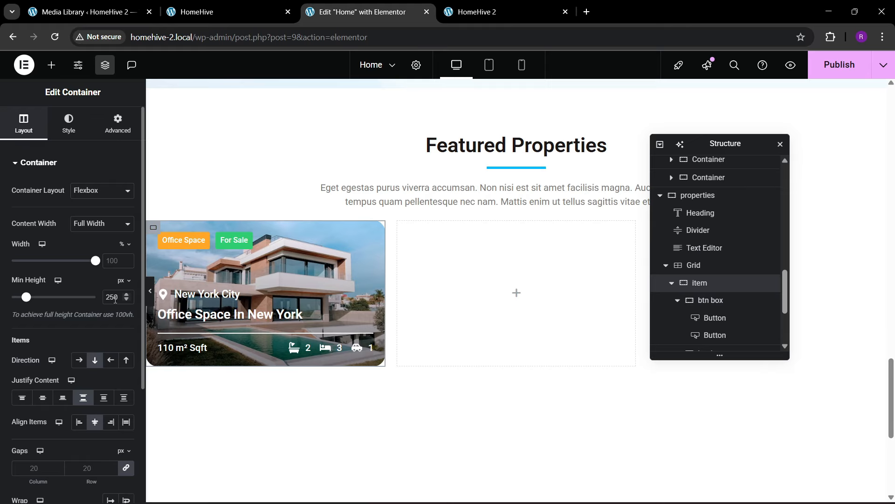
{"action": "key", "text": "BackSpace"}
{"action": "key", "text": "BackSpace"}
{"action": "type", "text": "300"}
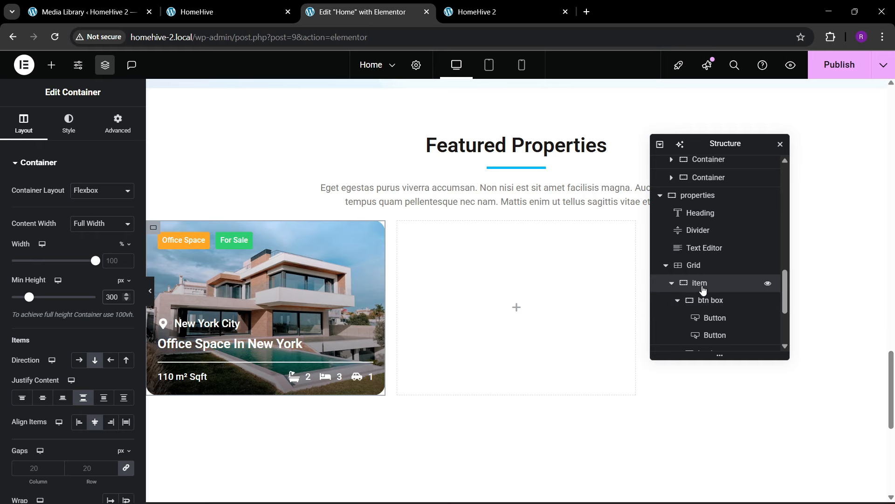
- Darken the card's gradient background overlay to 0.76 opacity and preview it
{"action": "left_click", "coordinate": [69, 124]}
{"action": "scroll", "coordinate": [74, 317], "scroll_direction": "down", "scroll_amount": 3}
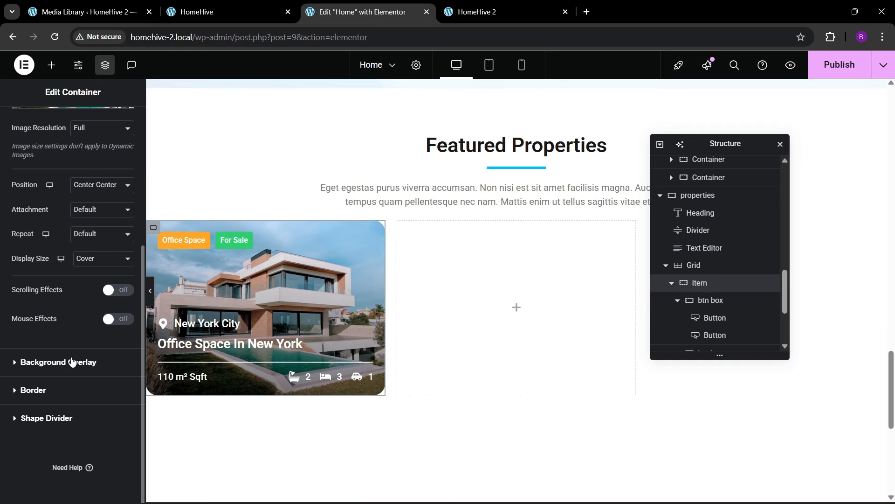
{"action": "left_click", "coordinate": [72, 362]}
{"action": "scroll", "coordinate": [106, 369], "scroll_direction": "down", "scroll_amount": 3}
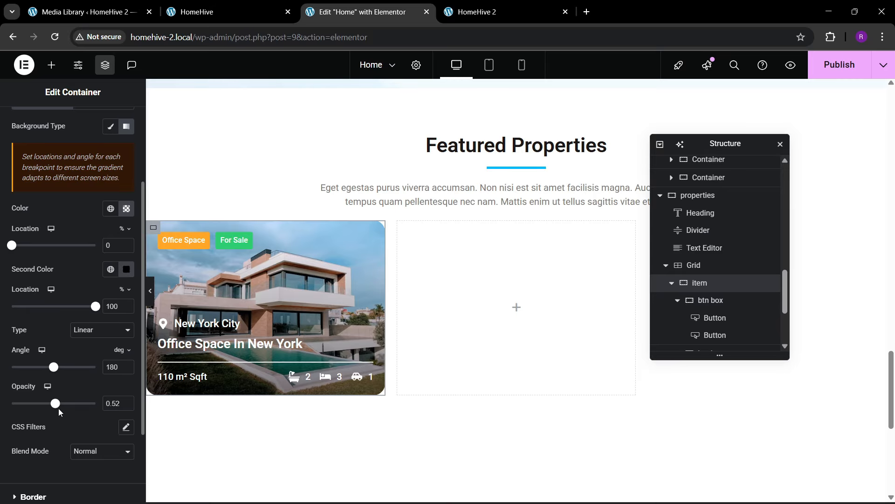
{"action": "left_click_drag", "start_coordinate": [58, 408], "coordinate": [76, 409]}
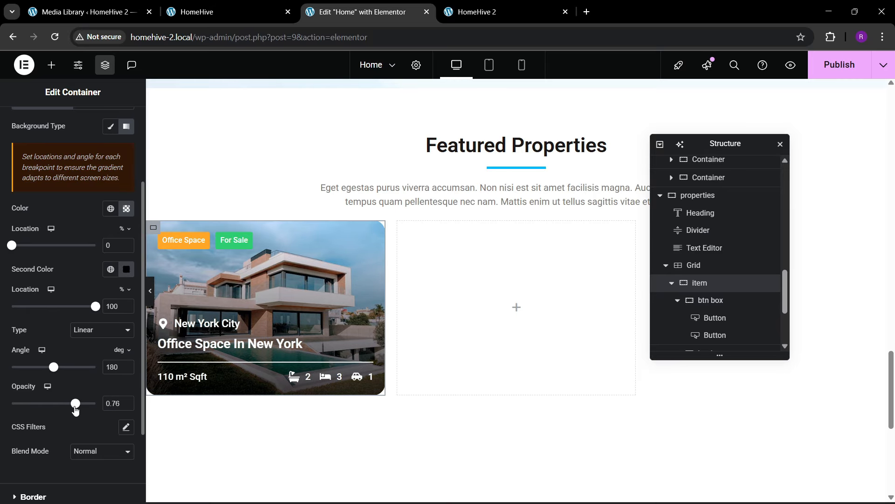
{"action": "left_click", "coordinate": [152, 308]}
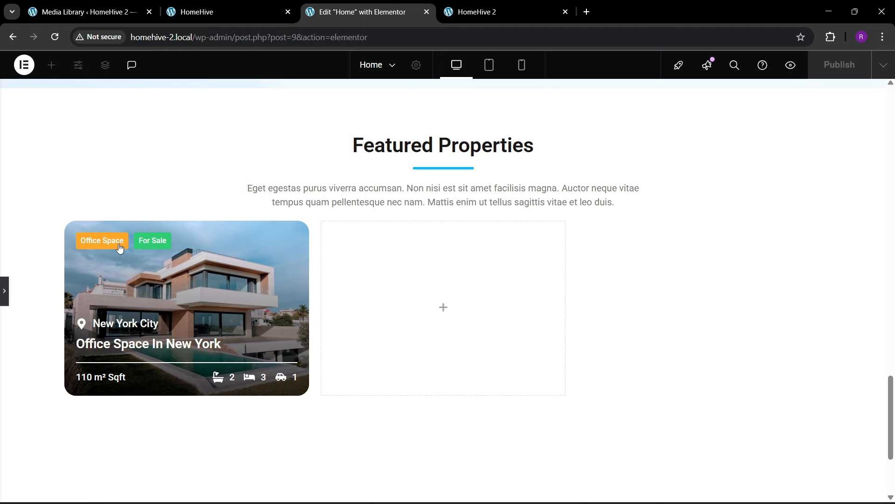
{"action": "left_click", "coordinate": [6, 303]}
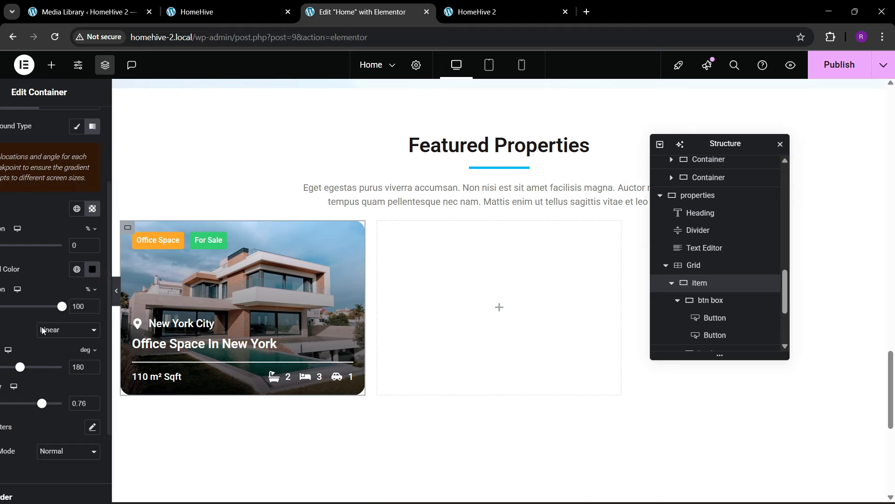
- Duplicate the Office Space In New York card into the grid's empty slot and publish
{"action": "left_click", "coordinate": [671, 283]}
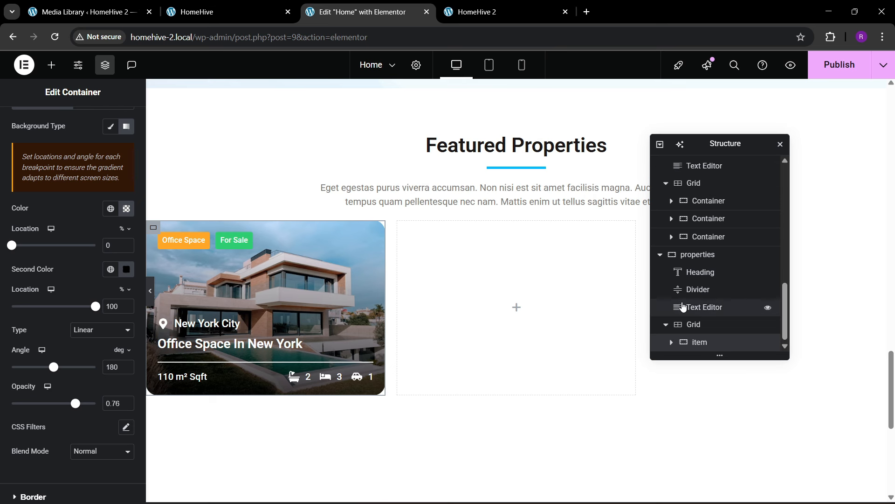
{"action": "right_click", "coordinate": [707, 344]}
{"action": "left_click", "coordinate": [730, 220]}
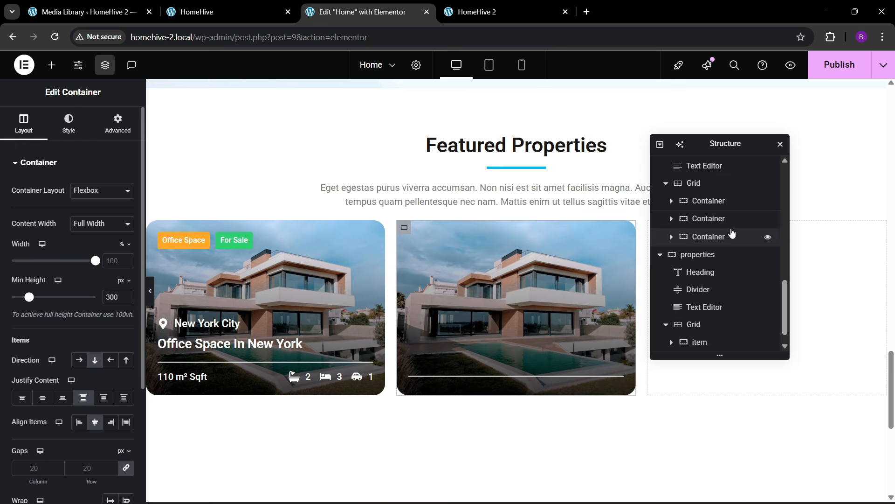
{"action": "left_click", "coordinate": [842, 75]}
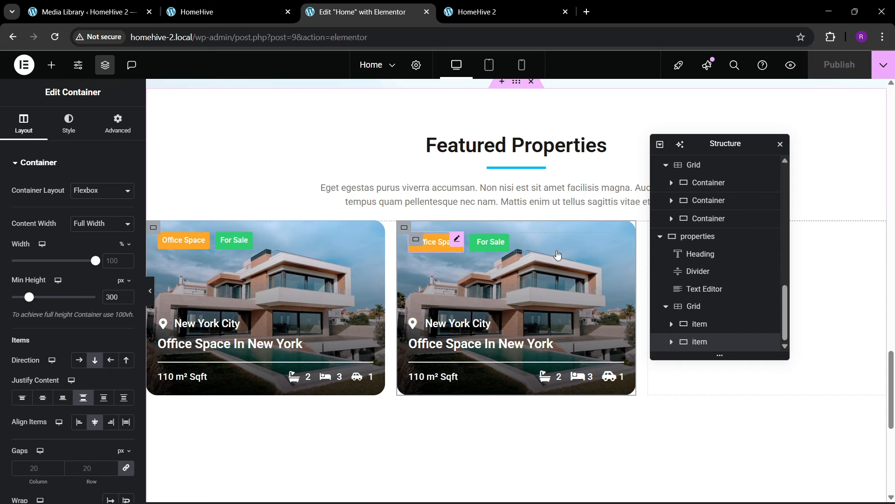
{"action": "right_click", "coordinate": [701, 343]}
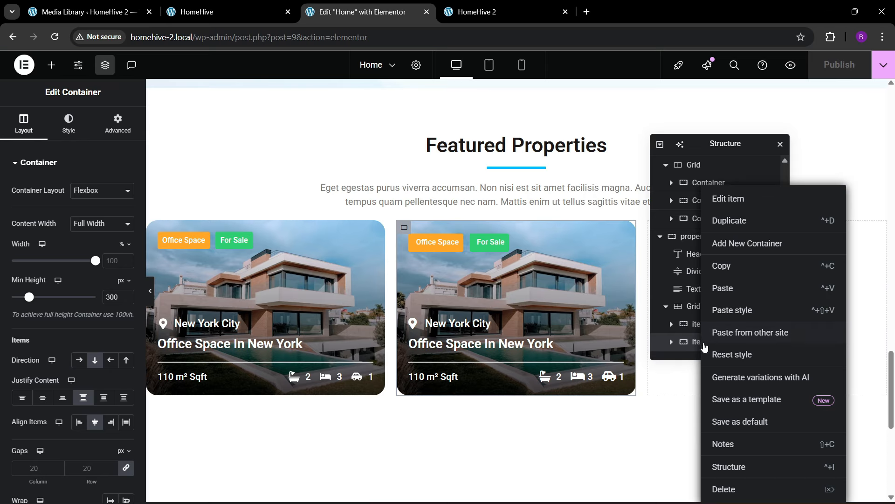
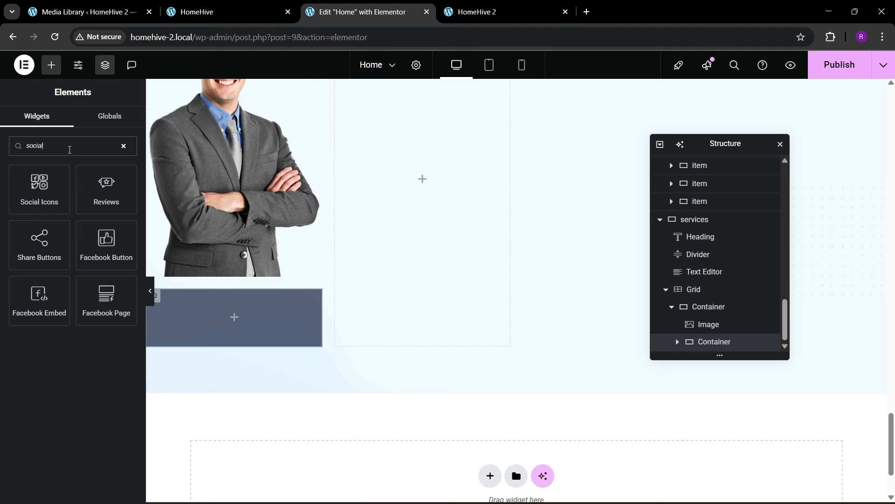
- Add a Social Icons widget under the agent photo and name the card container 'item'
{"action": "left_click_drag", "start_coordinate": [42, 182], "coordinate": [195, 311]}
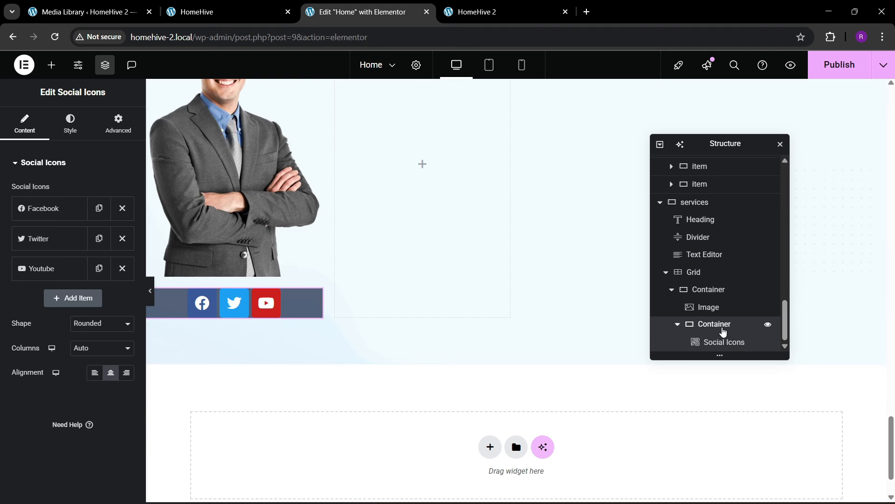
{"action": "left_click", "coordinate": [720, 327]}
{"action": "double_click", "coordinate": [710, 291]}
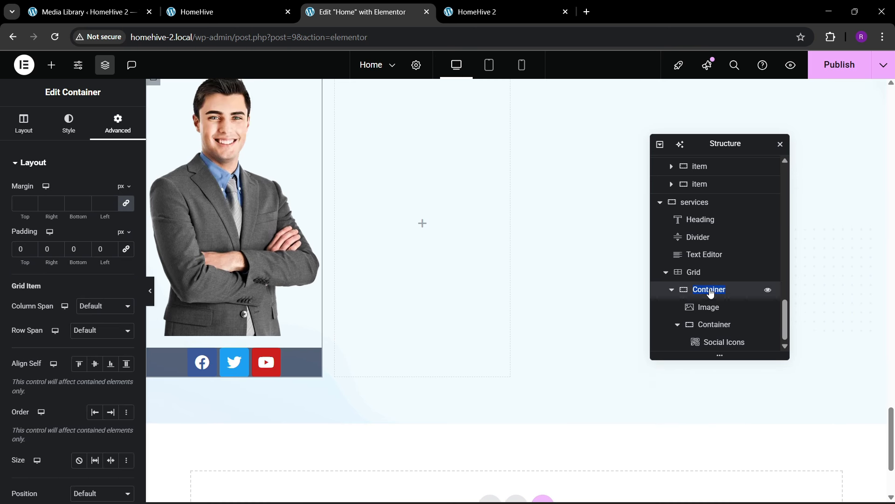
{"action": "type", "text": "item"}
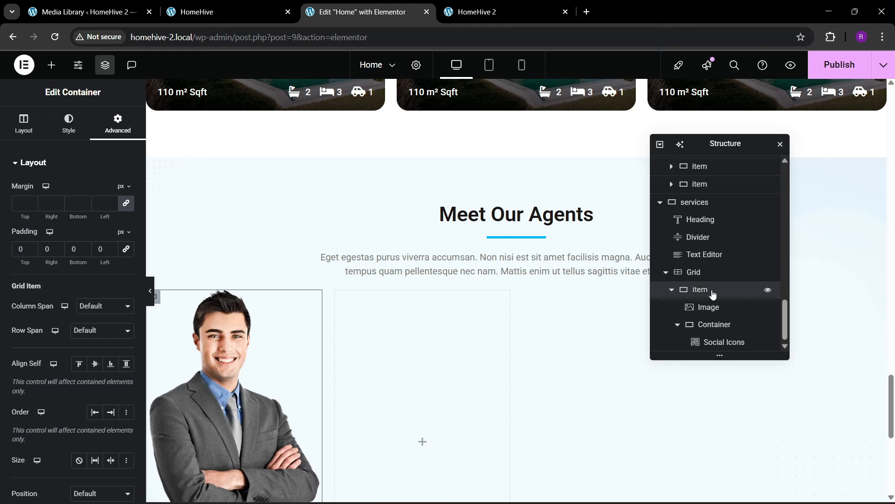
- Rename the container holding the icons to 'social icons' in the Navigator
{"action": "left_click", "coordinate": [720, 326]}
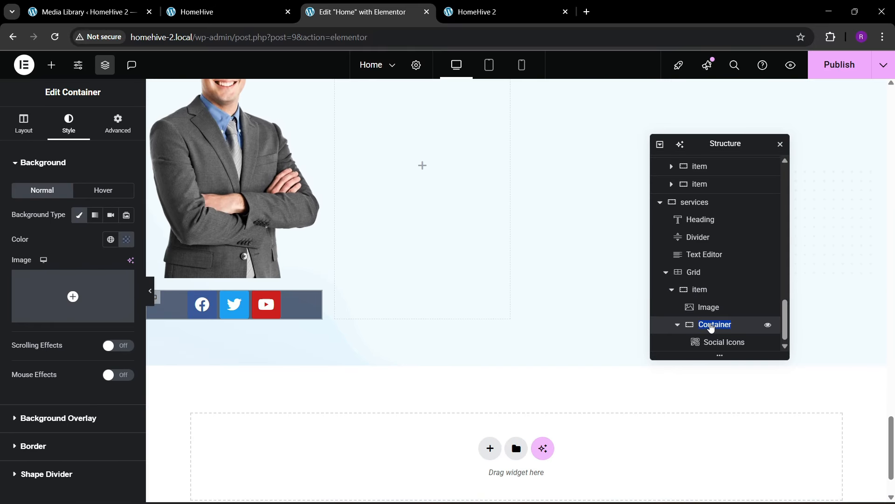
{"action": "type", "text": "social icons"}
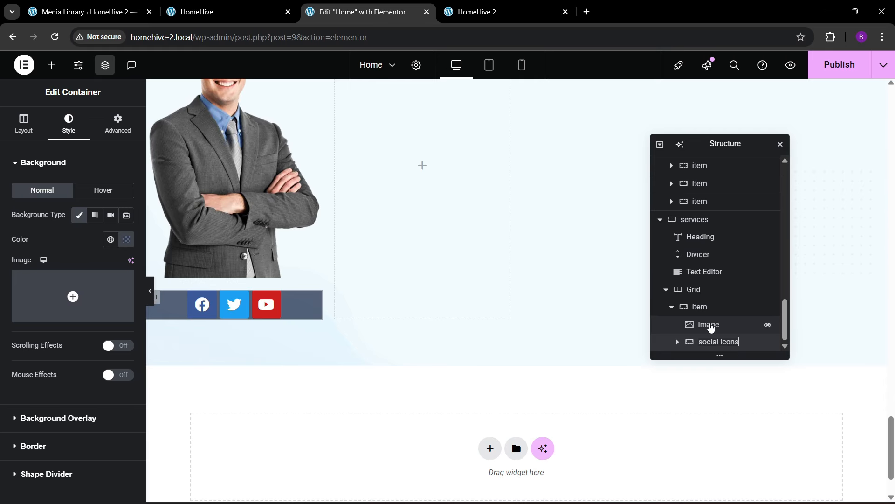
{"action": "key", "text": "Return"}
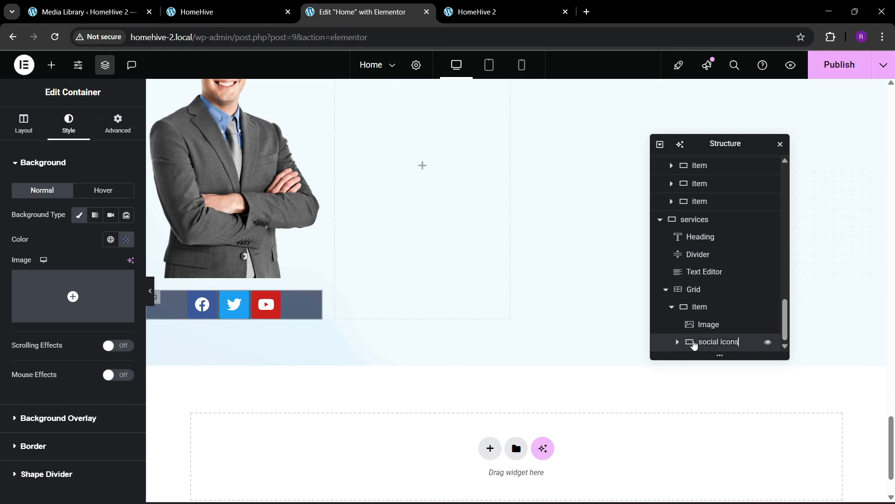
{"action": "left_click", "coordinate": [674, 342]}
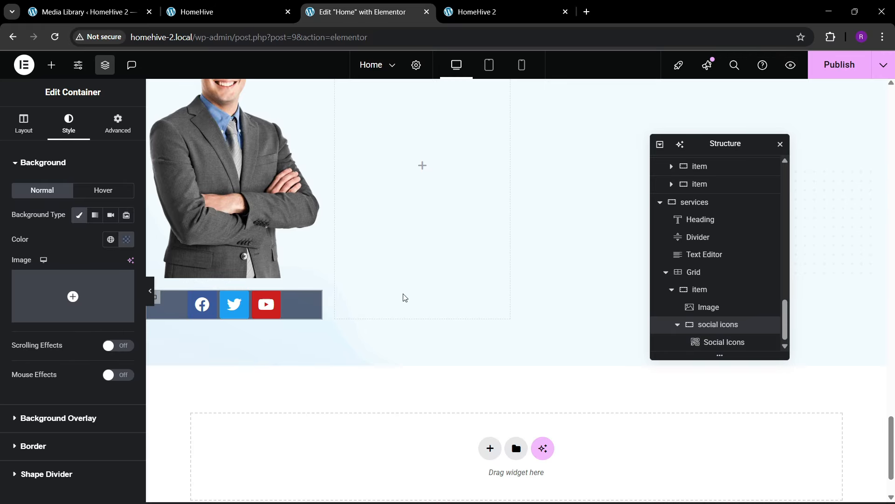
{"action": "left_click", "coordinate": [118, 124]}
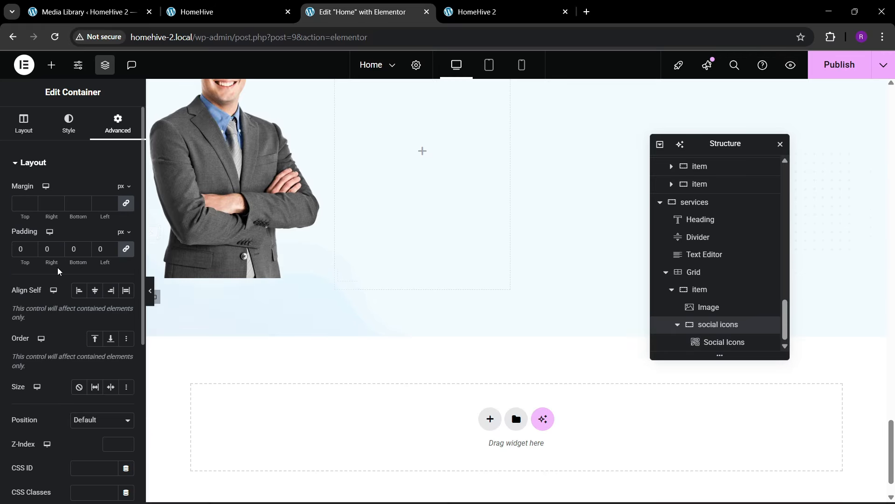
- Set the container padding to 10 and duplicate the Youtube item as an Instagram icon
{"action": "type", "text": "1"}
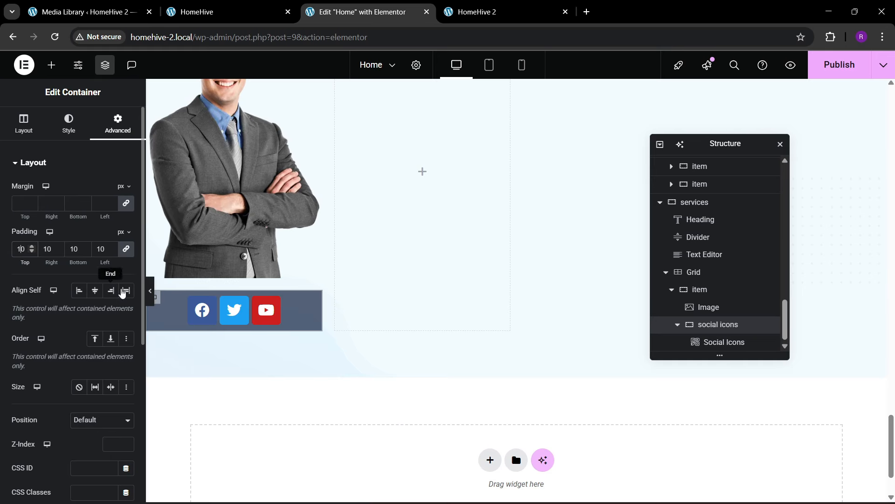
{"action": "left_click", "coordinate": [297, 306]}
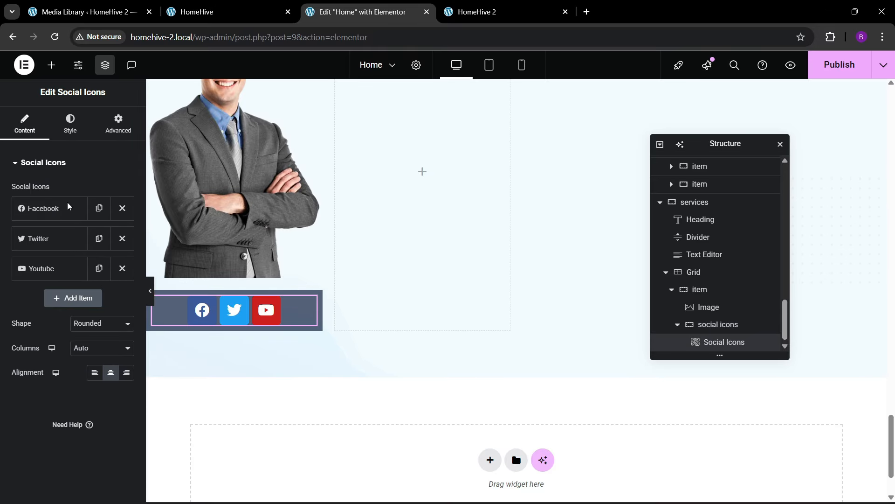
{"action": "left_click", "coordinate": [98, 279]}
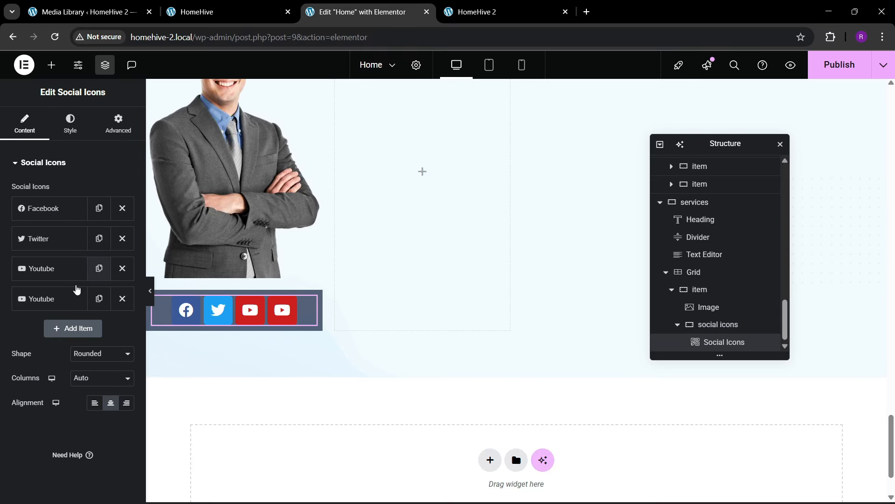
{"action": "left_click", "coordinate": [75, 299]}
{"action": "left_click", "coordinate": [73, 356]}
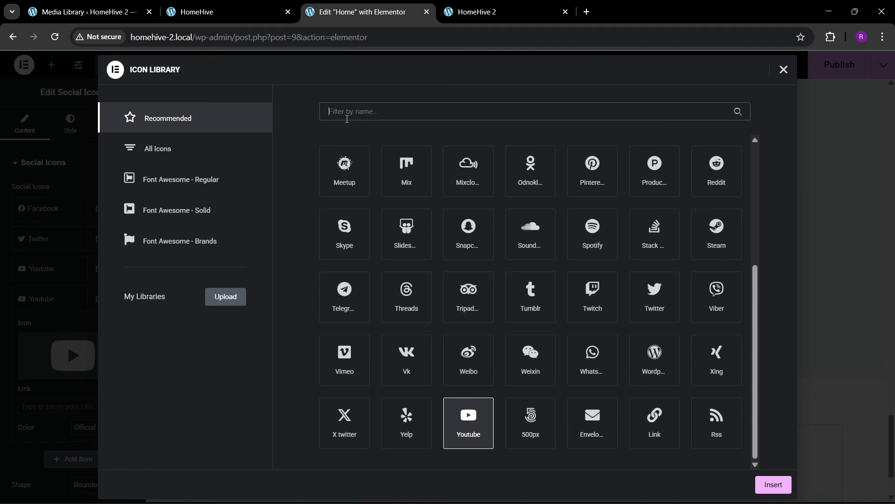
{"action": "type", "text": "insta"}
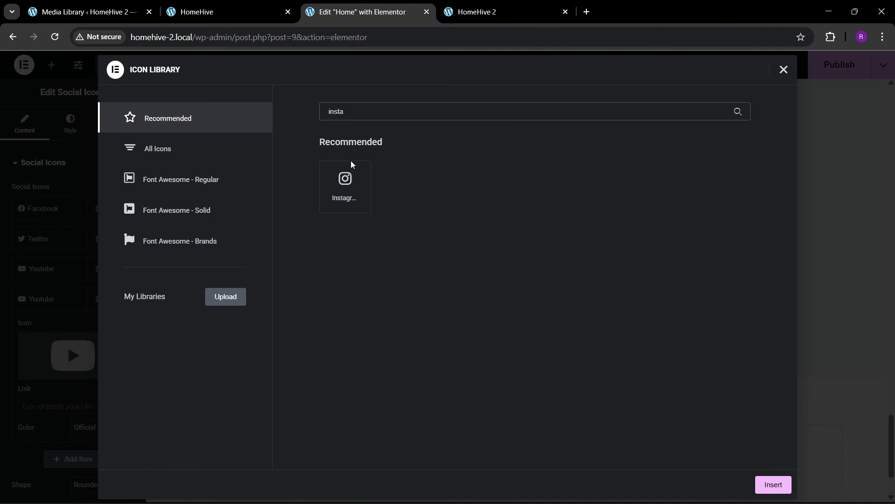
{"action": "left_click", "coordinate": [351, 164]}
{"action": "left_click", "coordinate": [773, 484]}
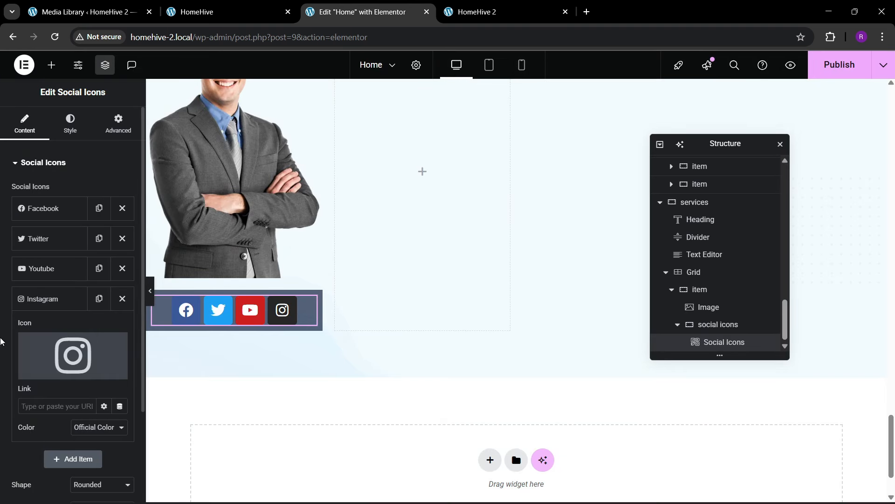
{"action": "left_click", "coordinate": [53, 307]}
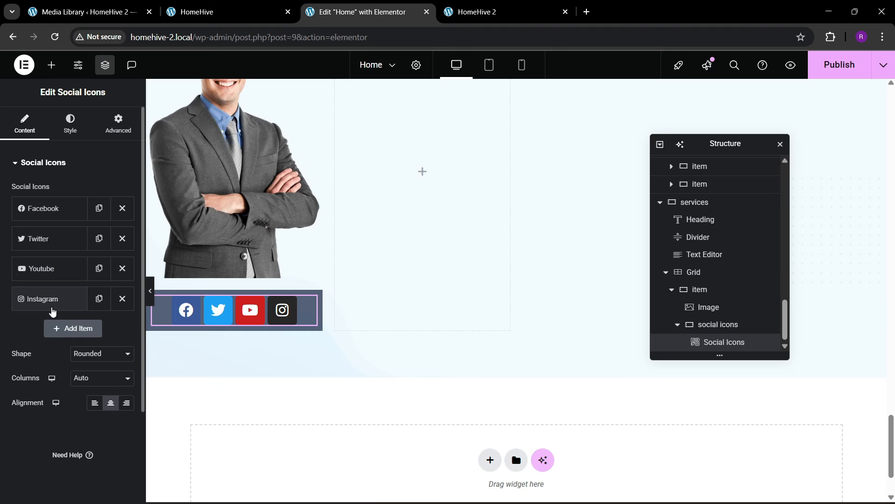
- Make the social icons circular, 18 px in size, with custom colouring
{"action": "left_click", "coordinate": [70, 132]}
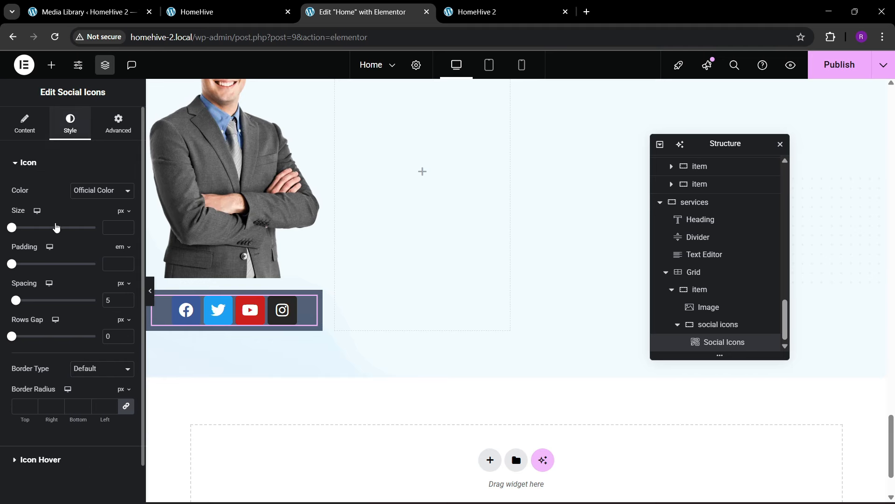
{"action": "left_click", "coordinate": [73, 192]}
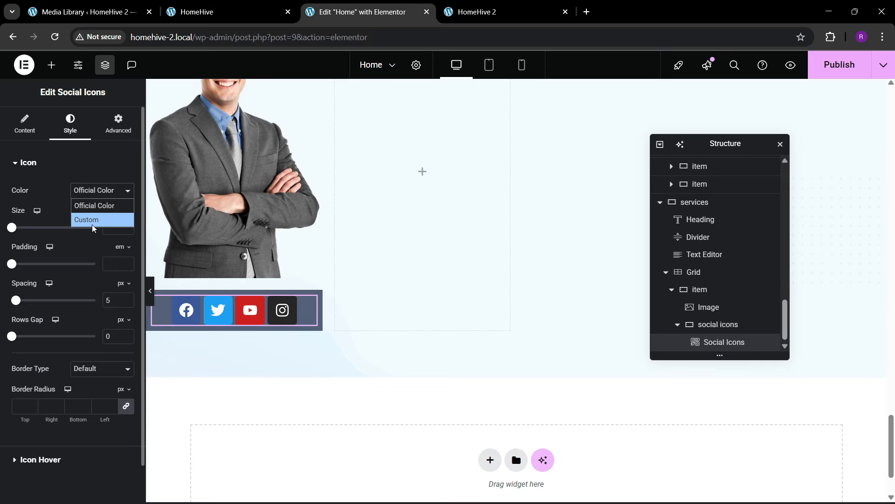
{"action": "left_click", "coordinate": [86, 220]}
{"action": "left_click", "coordinate": [25, 123]}
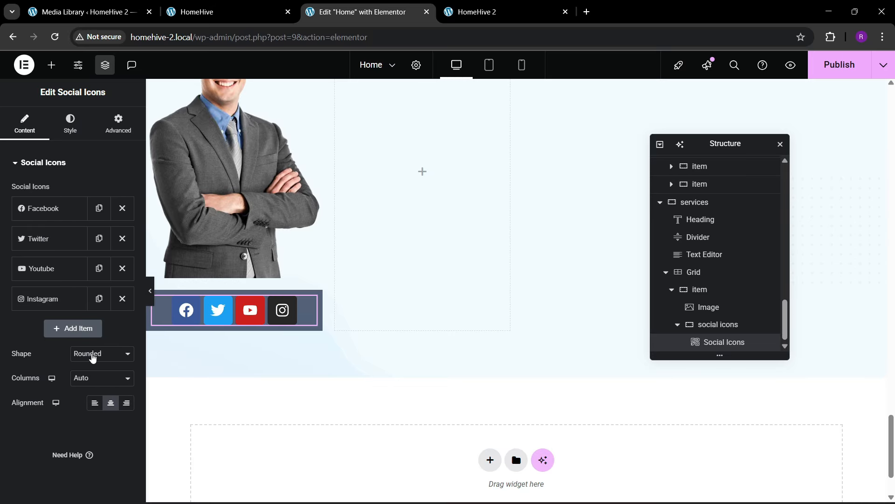
{"action": "left_click", "coordinate": [93, 364]}
{"action": "left_click", "coordinate": [91, 394]}
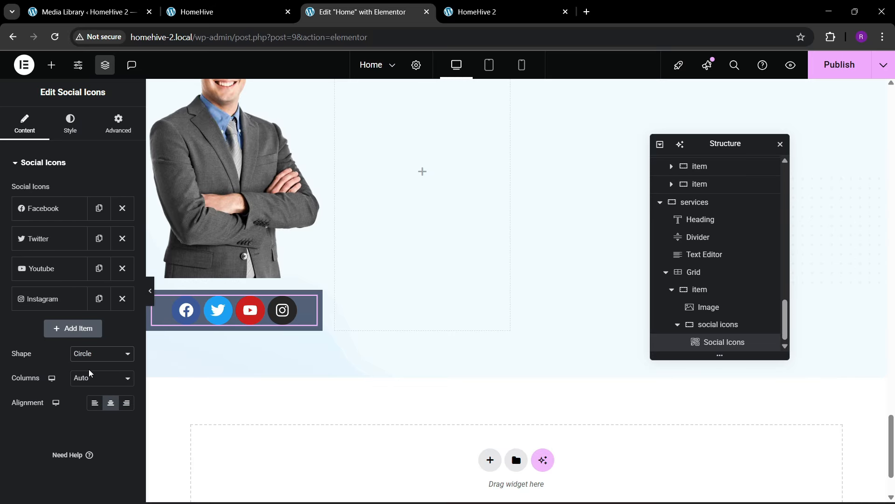
{"action": "left_click", "coordinate": [70, 124]}
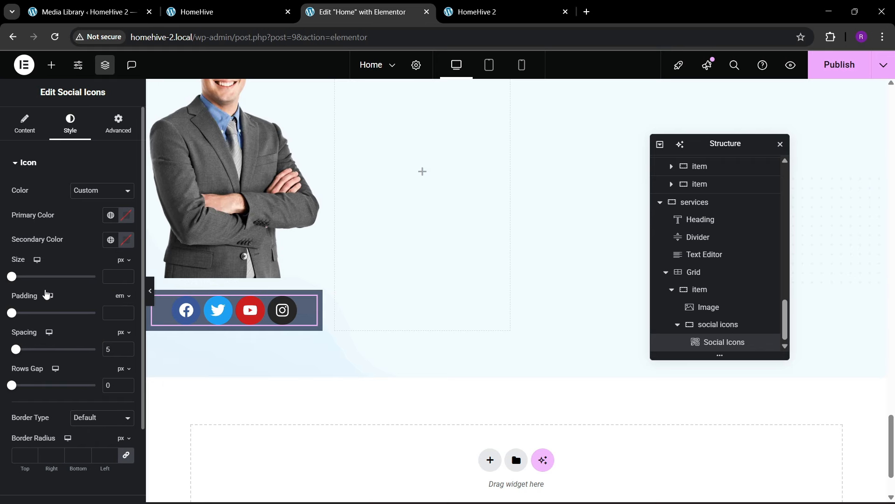
{"action": "left_click", "coordinate": [126, 279]}
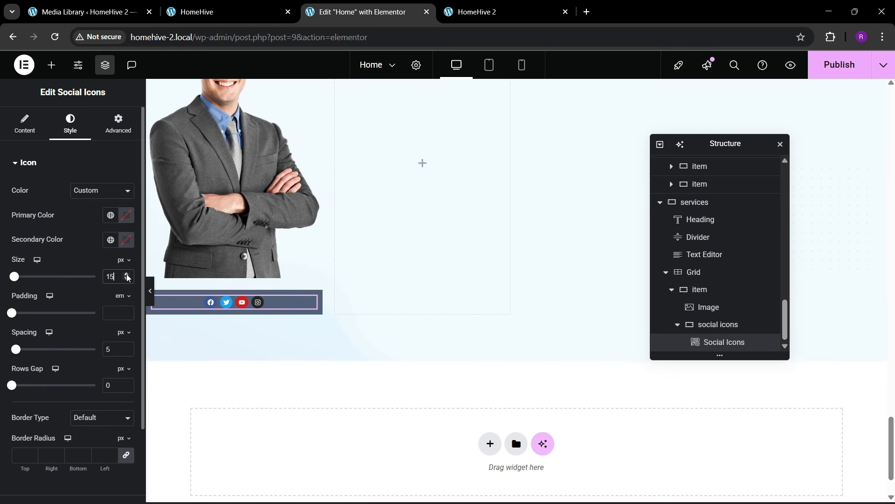
{"action": "left_click", "coordinate": [126, 276]}
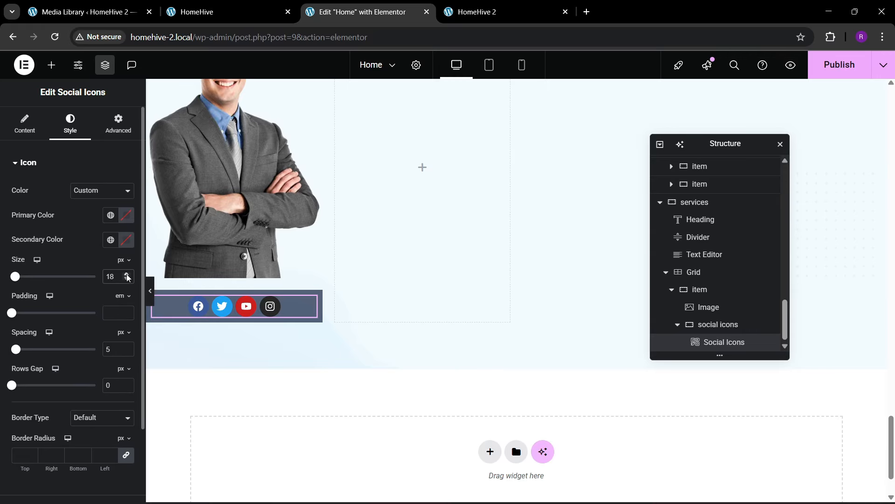
{"action": "left_click", "coordinate": [102, 197]}
{"action": "left_click", "coordinate": [99, 220]}
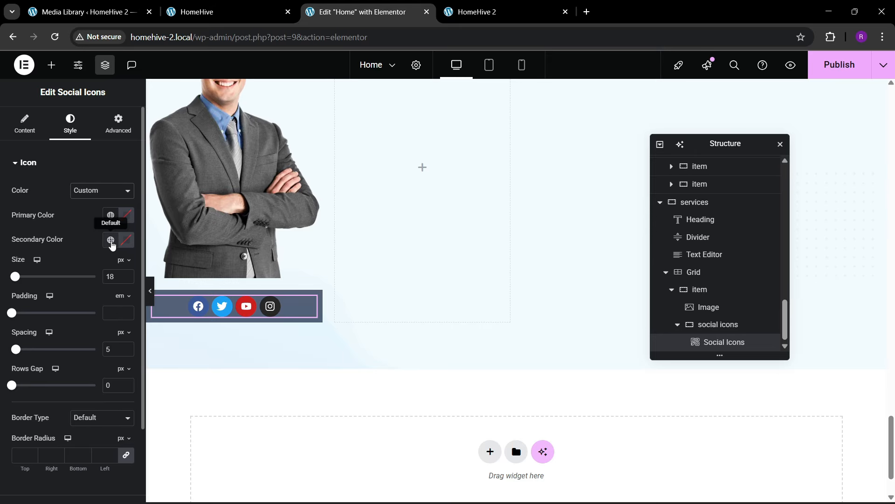
- Set the icons' primary colour to white and secondary colour to theme blue
{"action": "left_click", "coordinate": [111, 240]}
{"action": "left_click", "coordinate": [219, 12]}
{"action": "left_click", "coordinate": [321, 5]}
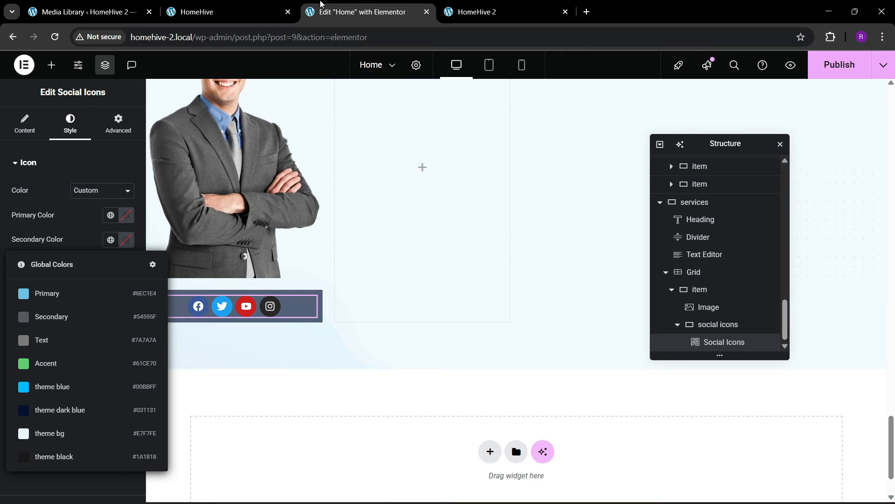
{"action": "left_click", "coordinate": [126, 240]}
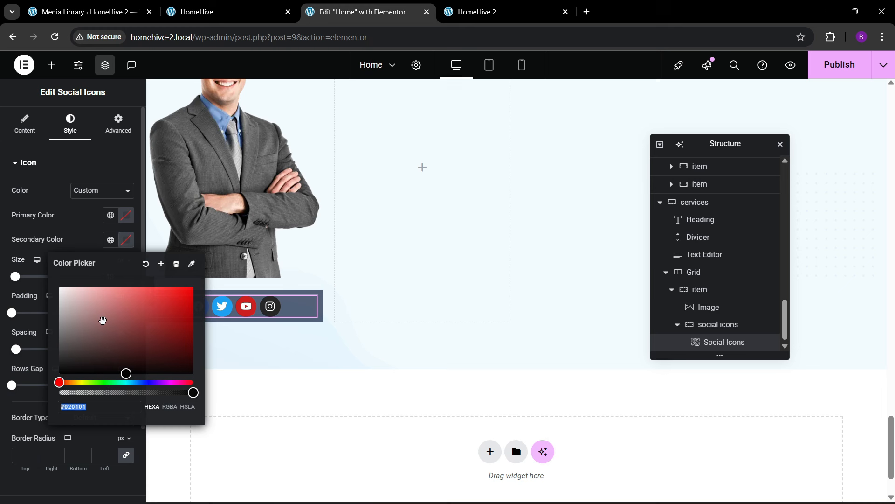
{"action": "left_click", "coordinate": [64, 248]}
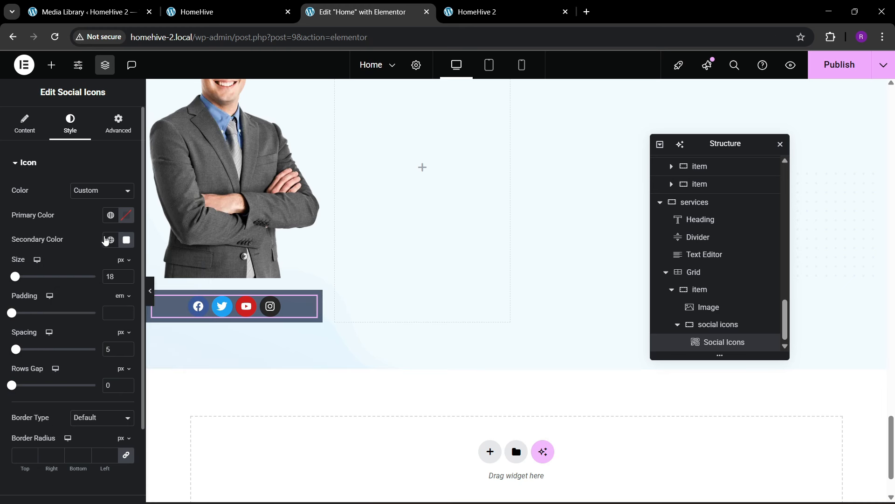
{"action": "left_click", "coordinate": [122, 218]}
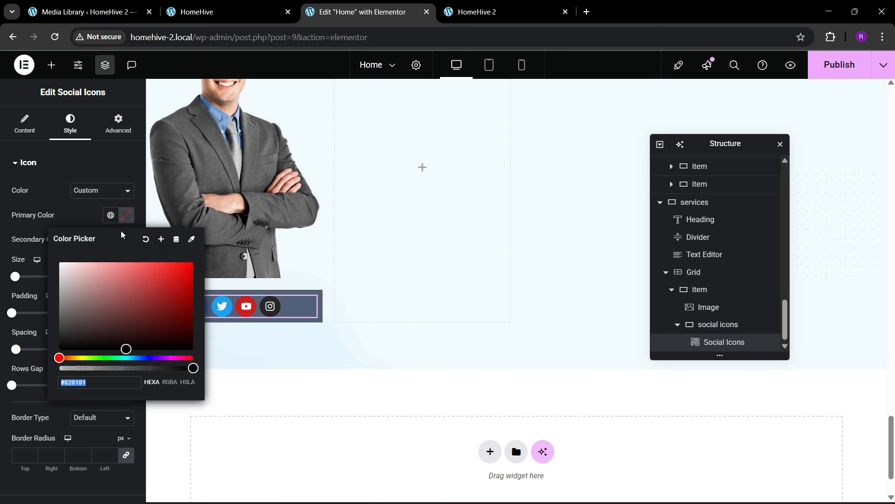
{"action": "left_click_drag", "start_coordinate": [115, 306], "coordinate": [14, 218]}
{"action": "left_click", "coordinate": [41, 205]}
{"action": "left_click", "coordinate": [111, 239]}
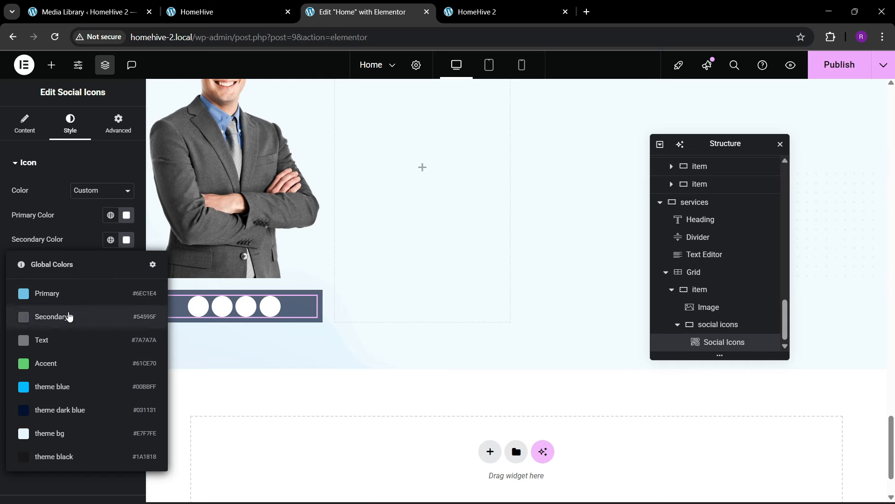
{"action": "left_click", "coordinate": [65, 381]}
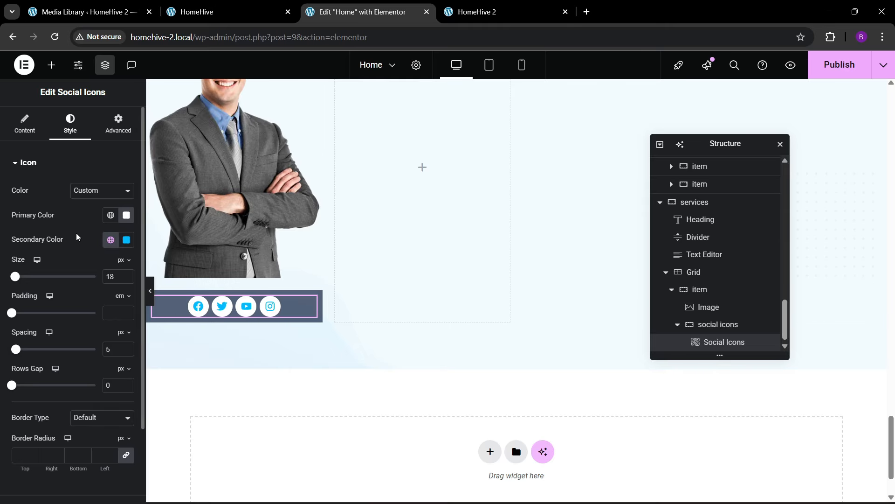
{"action": "left_click", "coordinate": [89, 198]}
- Set the icon hover background to theme blue and hover symbols to white
{"action": "scroll", "coordinate": [76, 314], "scroll_direction": "down", "scroll_amount": 2}
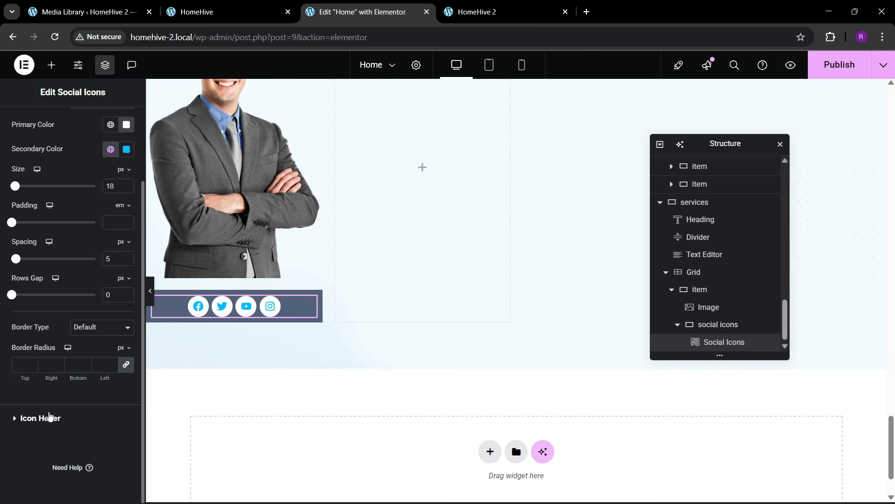
{"action": "left_click", "coordinate": [50, 417]}
{"action": "left_click", "coordinate": [111, 219]}
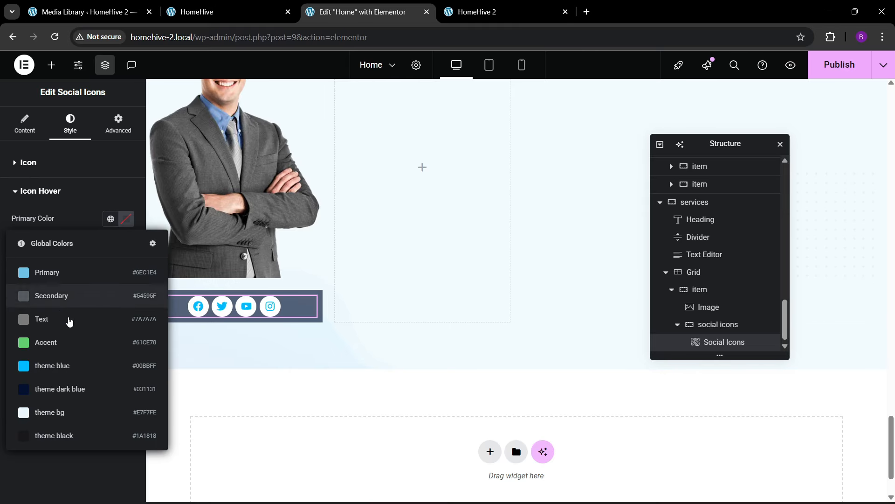
{"action": "left_click", "coordinate": [70, 366]}
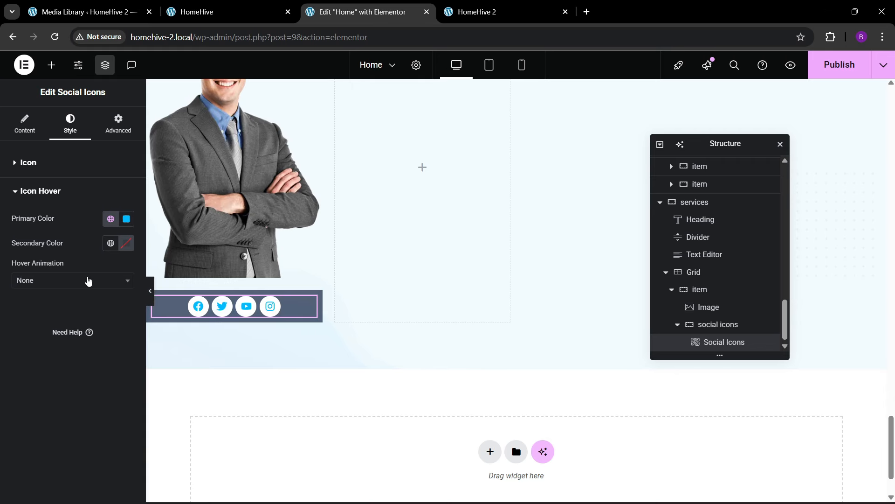
{"action": "left_click", "coordinate": [126, 243]}
{"action": "left_click", "coordinate": [60, 291]}
{"action": "left_click", "coordinate": [215, 308]}
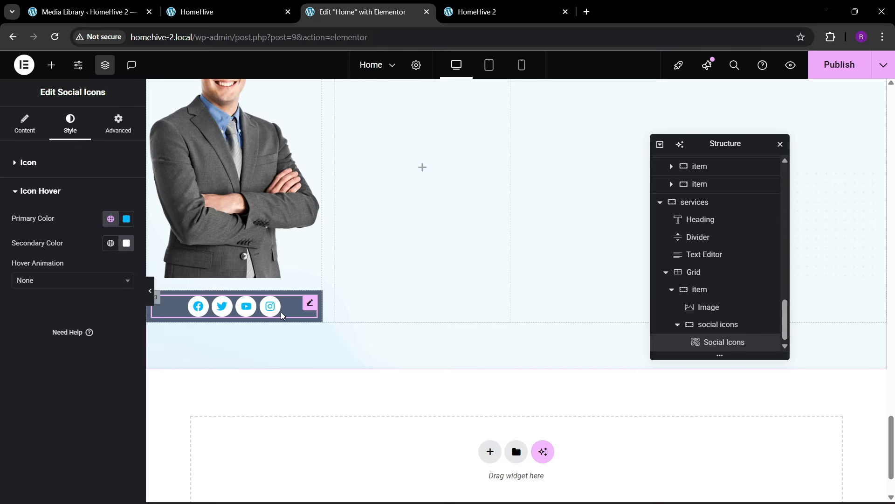
- Stack the item container's contents in a centred column and check the live site
{"action": "left_click", "coordinate": [702, 290]}
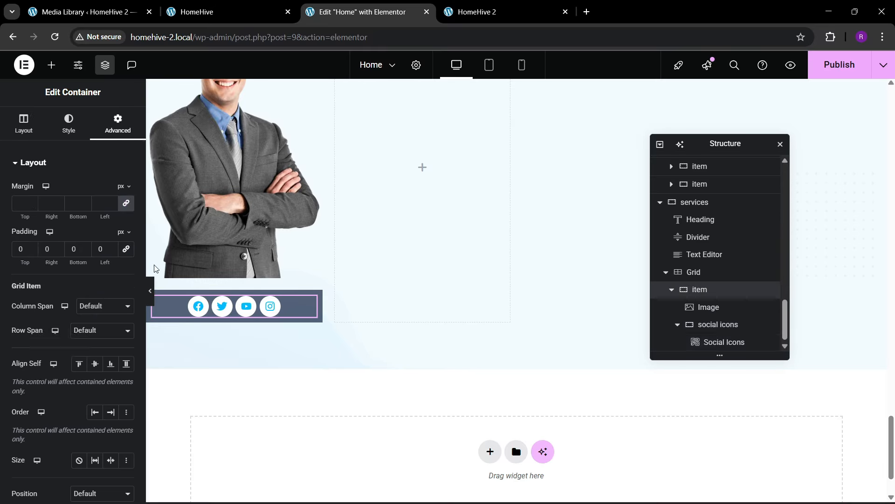
{"action": "scroll", "coordinate": [65, 292], "scroll_direction": "down", "scroll_amount": 1}
{"action": "left_click", "coordinate": [94, 302]}
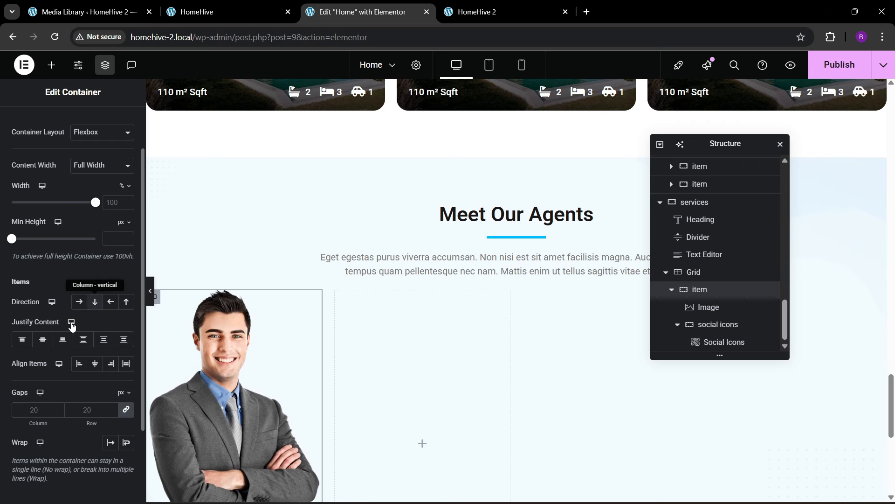
{"action": "left_click", "coordinate": [42, 339]}
{"action": "left_click", "coordinate": [95, 366]}
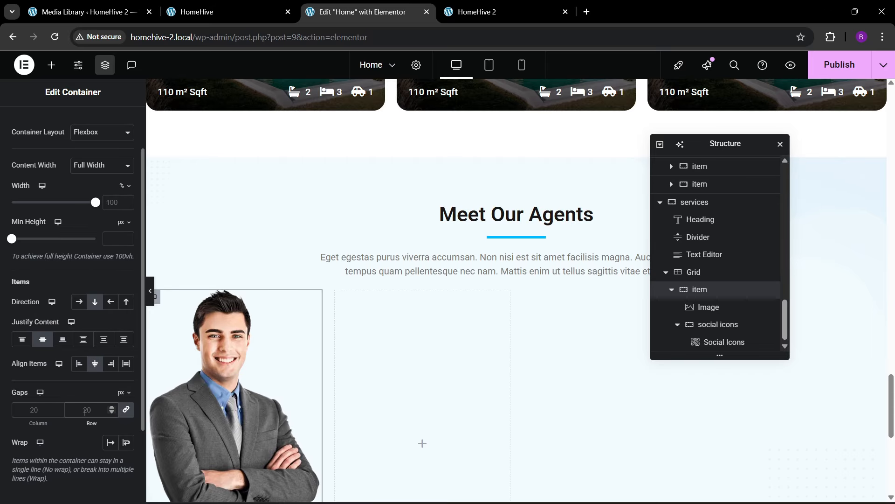
{"action": "scroll", "coordinate": [174, 367], "scroll_direction": "down", "scroll_amount": 5}
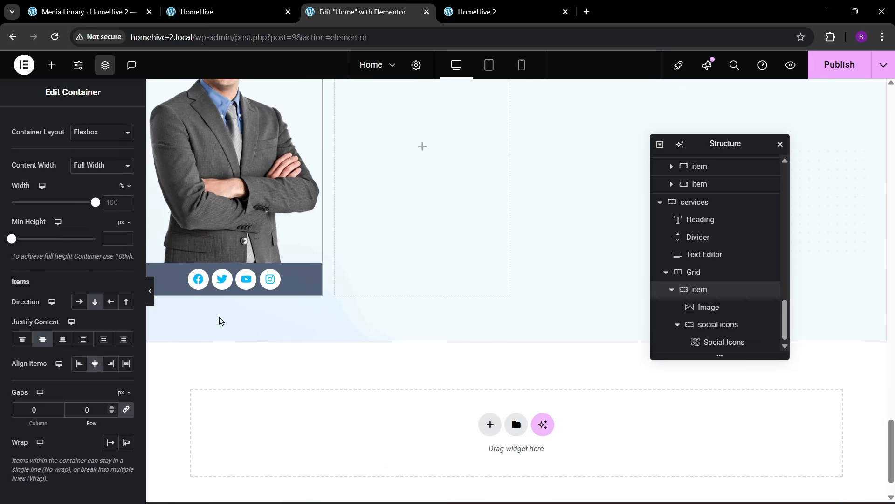
{"action": "left_click", "coordinate": [224, 12]}
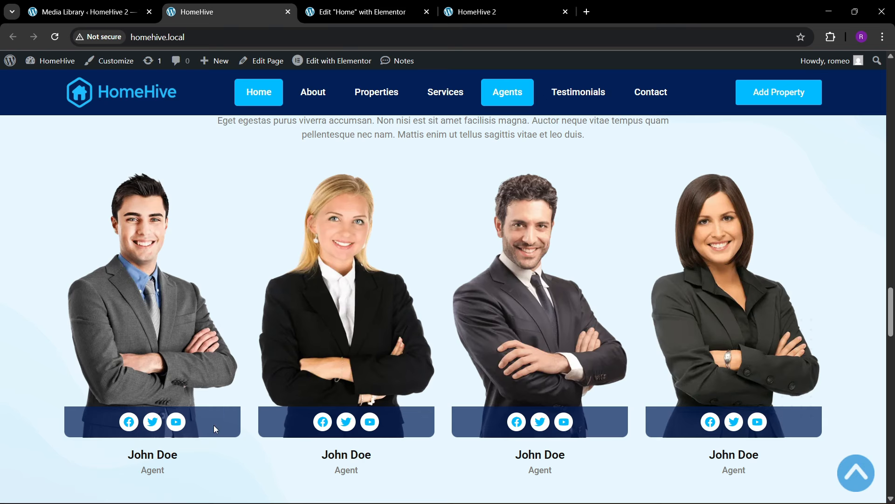
{"action": "left_click", "coordinate": [374, 4]}
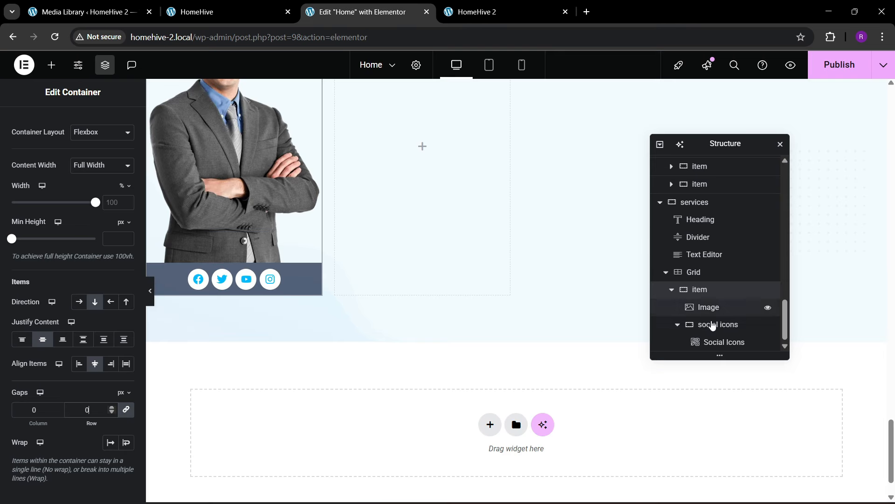
{"action": "scroll", "coordinate": [126, 187], "scroll_direction": "up", "scroll_amount": 2}
- Give the social icons container a -55 px top margin so it overlaps the photo
{"action": "left_click", "coordinate": [123, 130]}
{"action": "left_click", "coordinate": [127, 187]}
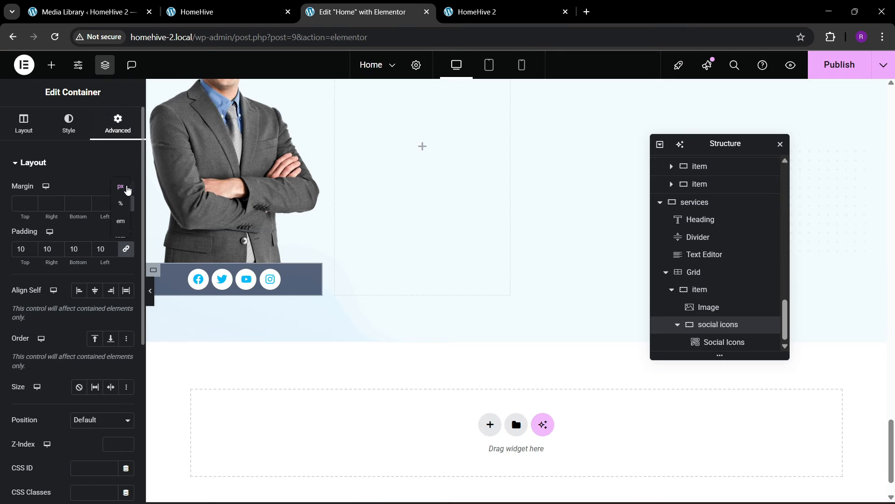
{"action": "left_click", "coordinate": [126, 187]}
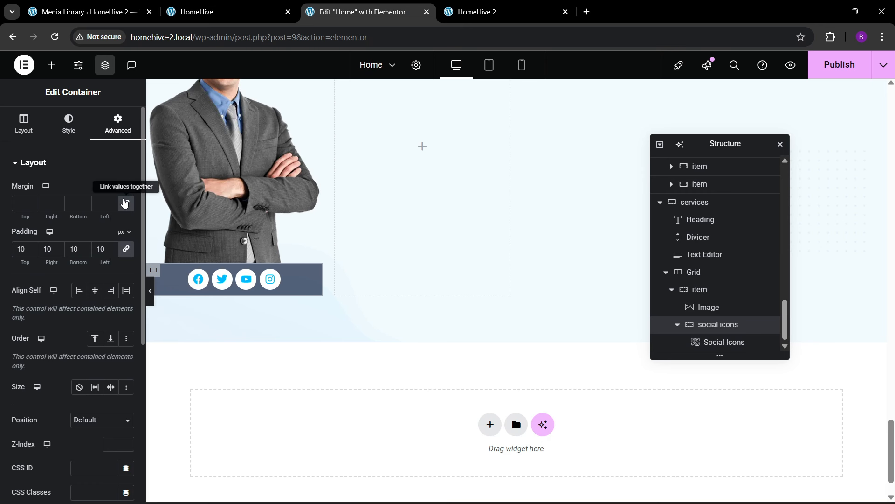
{"action": "left_click_drag", "start_coordinate": [31, 209], "coordinate": [31, 208]}
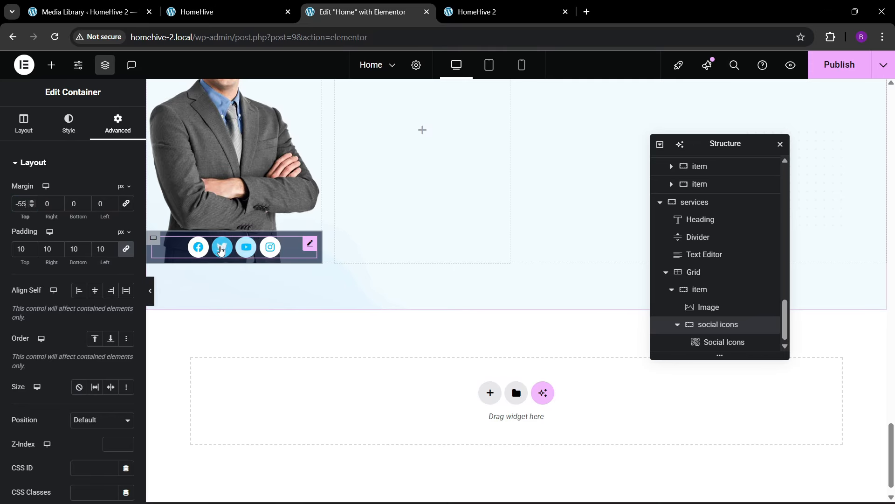
- Set the social icon spacing to 8 px and compare with the live site
{"action": "left_click", "coordinate": [290, 247]}
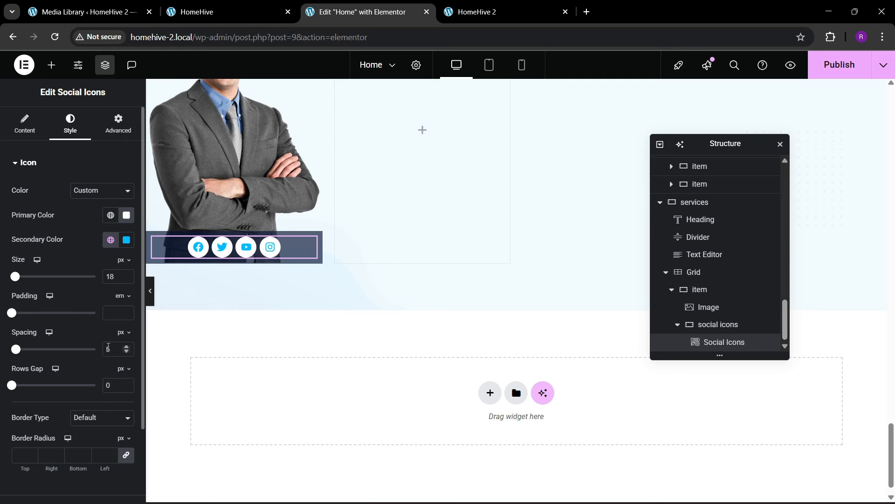
{"action": "left_click_drag", "start_coordinate": [125, 348], "coordinate": [126, 348]}
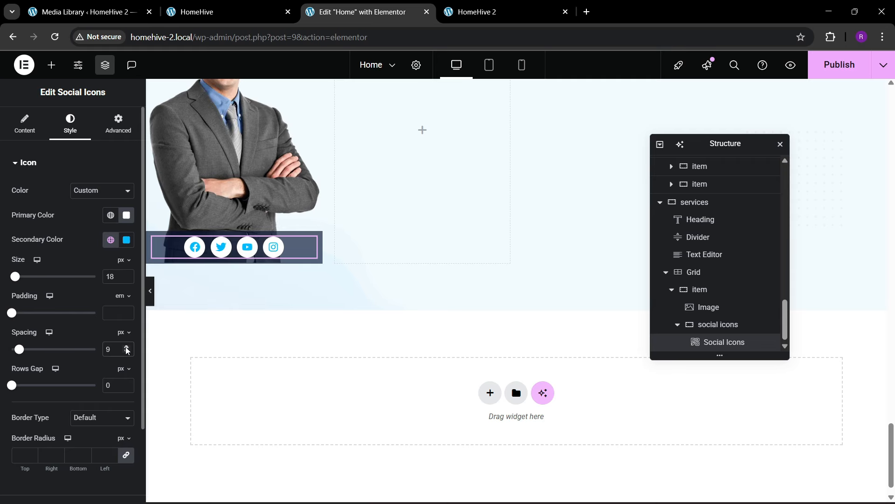
{"action": "left_click", "coordinate": [127, 352]}
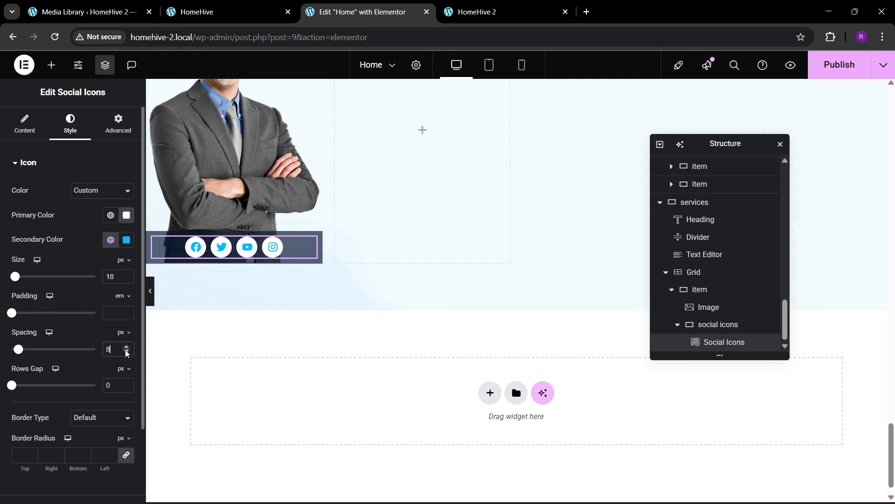
{"action": "left_click", "coordinate": [231, 14]}
{"action": "left_click", "coordinate": [359, 12]}
- Add a heading reading 'John Doe' into the agent card
{"action": "left_click", "coordinate": [51, 65]}
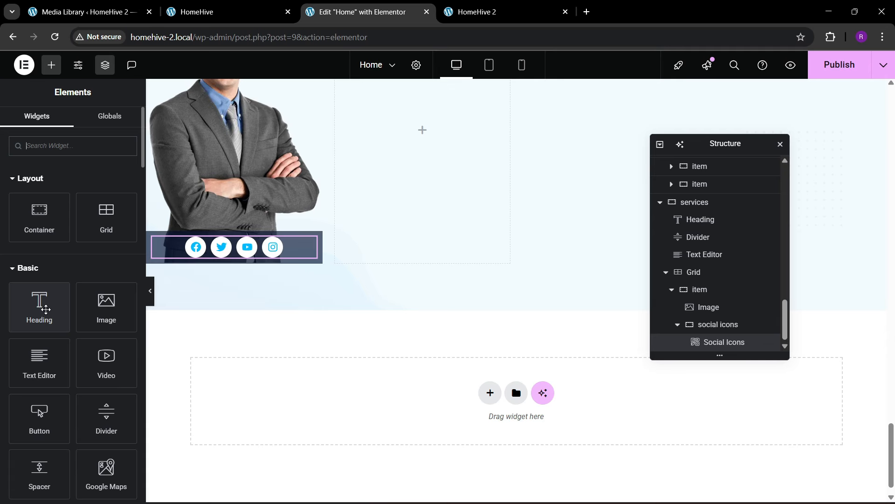
{"action": "left_click_drag", "start_coordinate": [46, 310], "coordinate": [259, 270]}
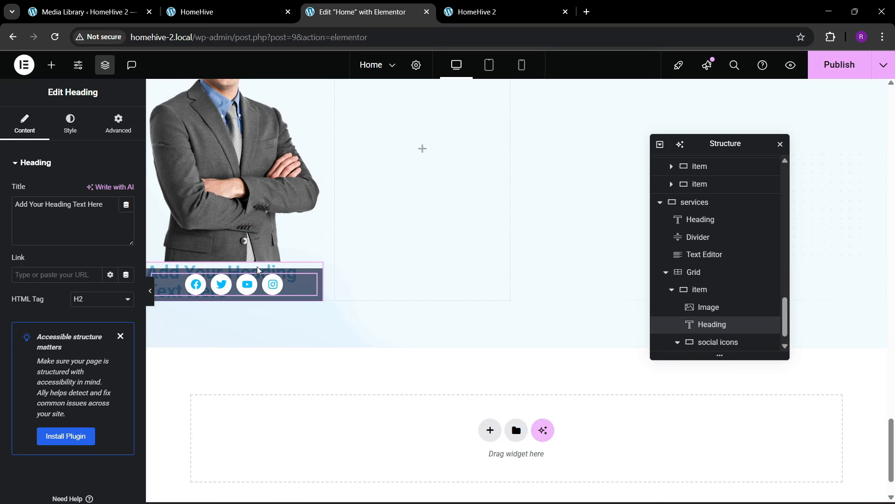
{"action": "scroll", "coordinate": [718, 326], "scroll_direction": "down", "scroll_amount": 1}
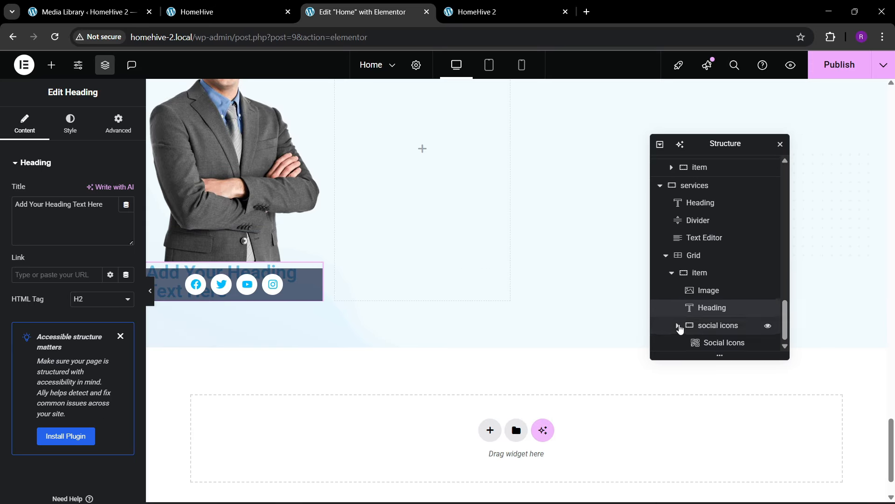
{"action": "scroll", "coordinate": [690, 326], "scroll_direction": "up", "scroll_amount": 1}
{"action": "left_click_drag", "start_coordinate": [708, 324], "coordinate": [708, 353]}
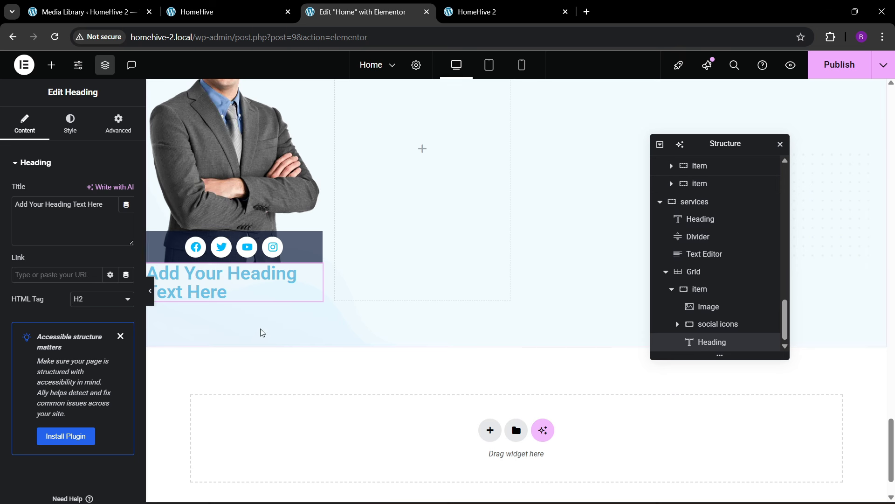
{"action": "left_click", "coordinate": [70, 124]}
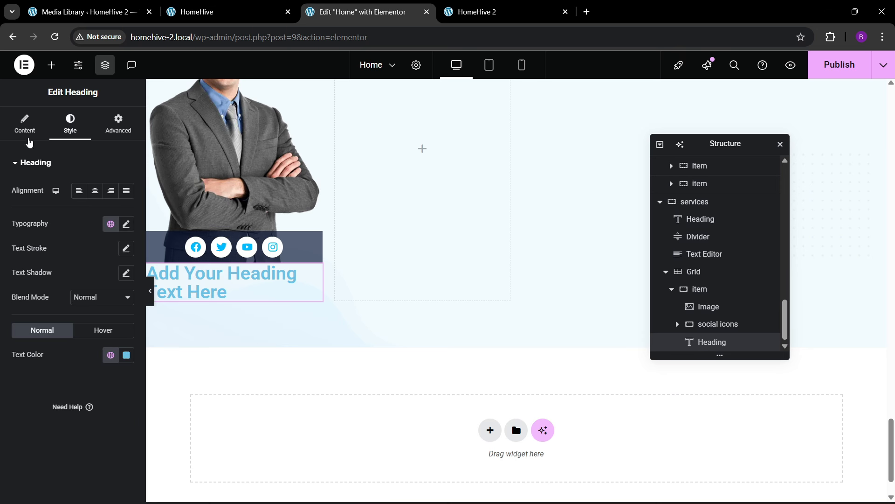
{"action": "left_click", "coordinate": [29, 130]}
{"action": "left_click", "coordinate": [80, 221]}
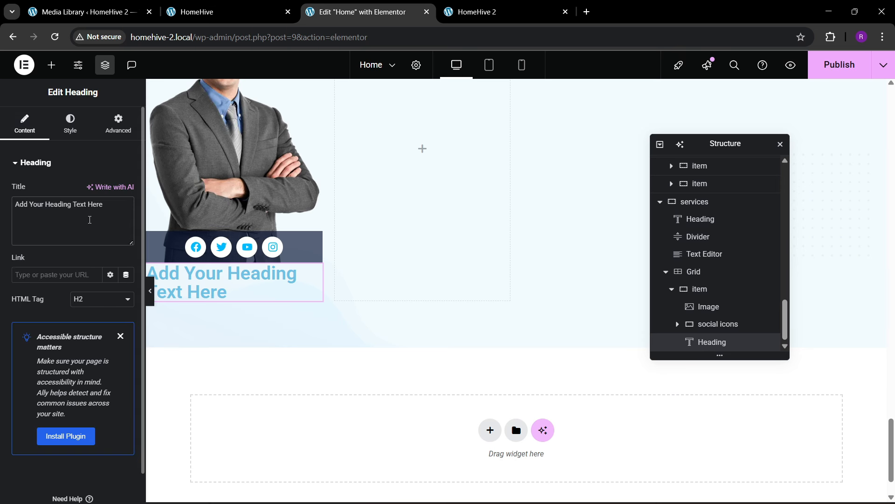
{"action": "key", "text": "ctrl+a"}
{"action": "key", "text": "BackSpace"}
{"action": "type", "text": "Joh"}
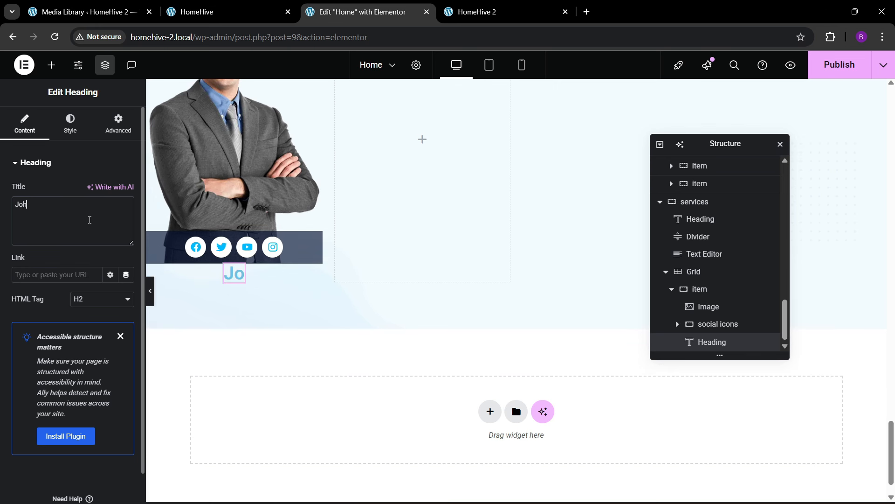
{"action": "type", "text": "n Doe"}
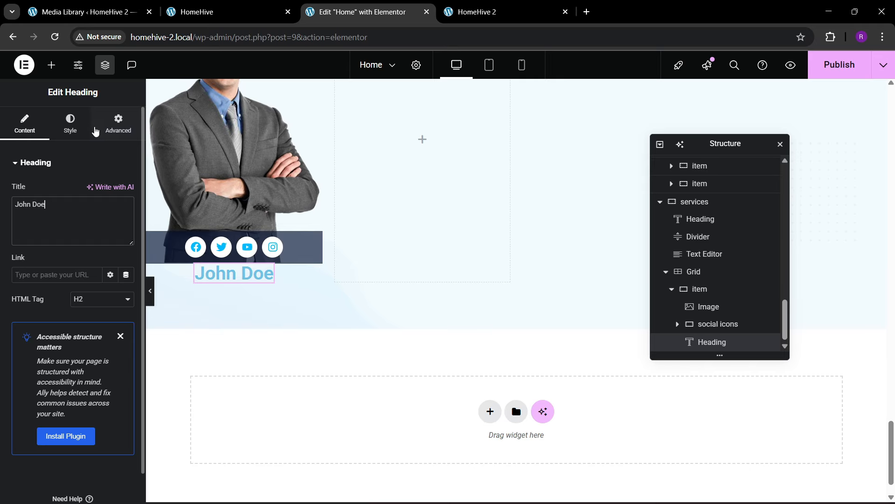
- Set the John Doe heading's font size to 20 px
{"action": "left_click", "coordinate": [70, 126]}
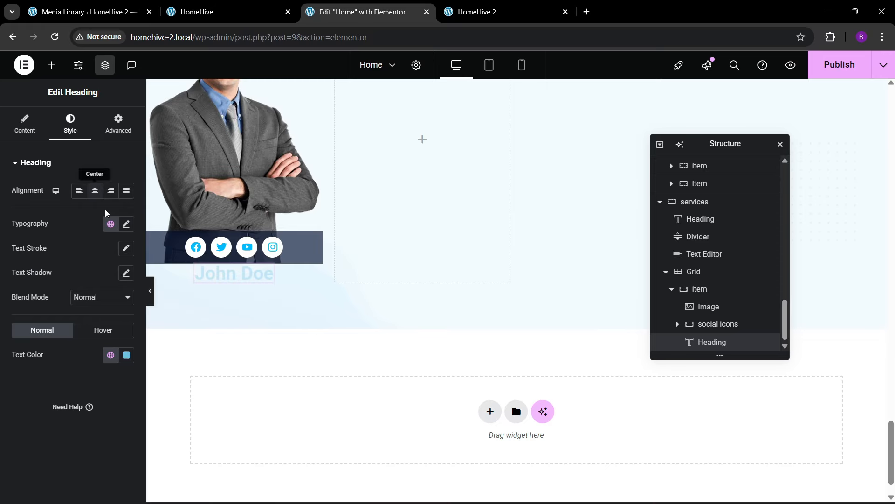
{"action": "left_click", "coordinate": [126, 224]}
{"action": "left_click", "coordinate": [120, 313]}
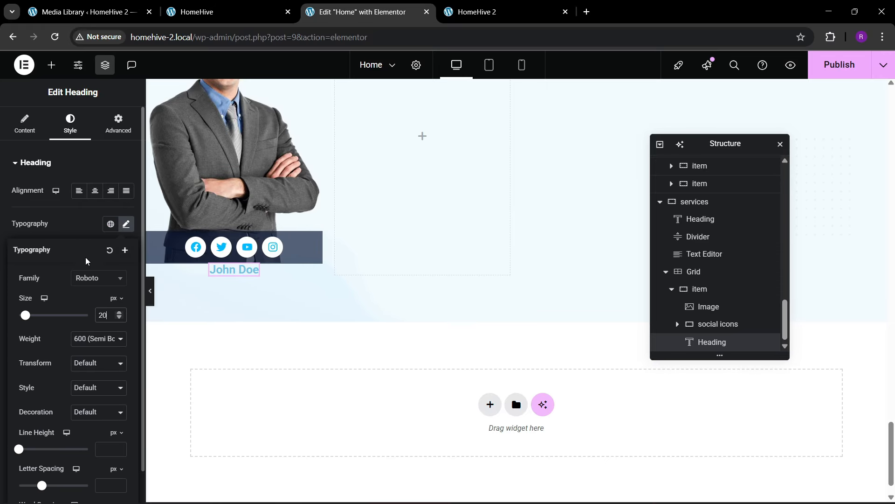
{"action": "left_click", "coordinate": [77, 231]}
- Colour the name heading theme black and give it a 30 px top margin
{"action": "left_click", "coordinate": [126, 355]}
{"action": "left_click_drag", "start_coordinate": [112, 272], "coordinate": [33, 357]}
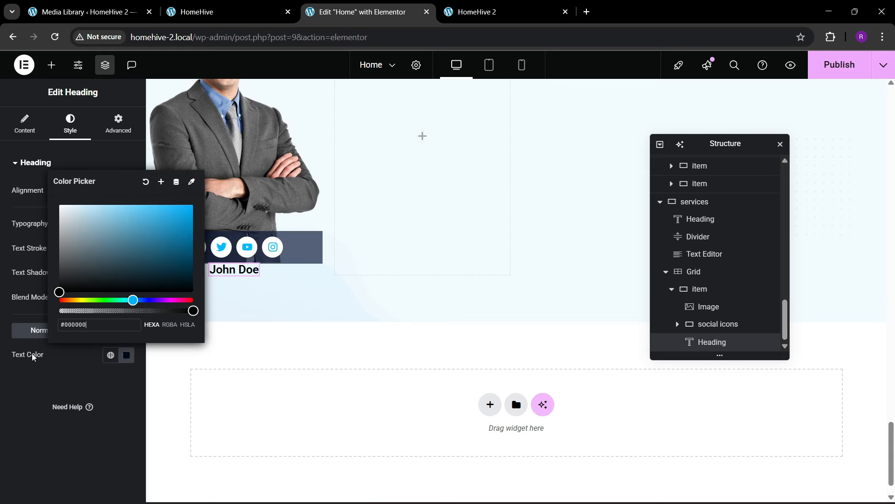
{"action": "left_click", "coordinate": [46, 396]}
{"action": "left_click", "coordinate": [110, 355]}
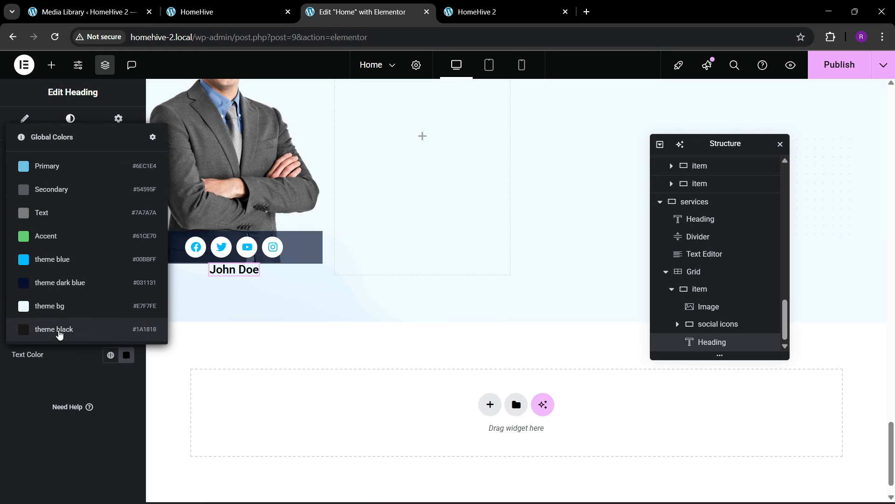
{"action": "left_click", "coordinate": [59, 330]}
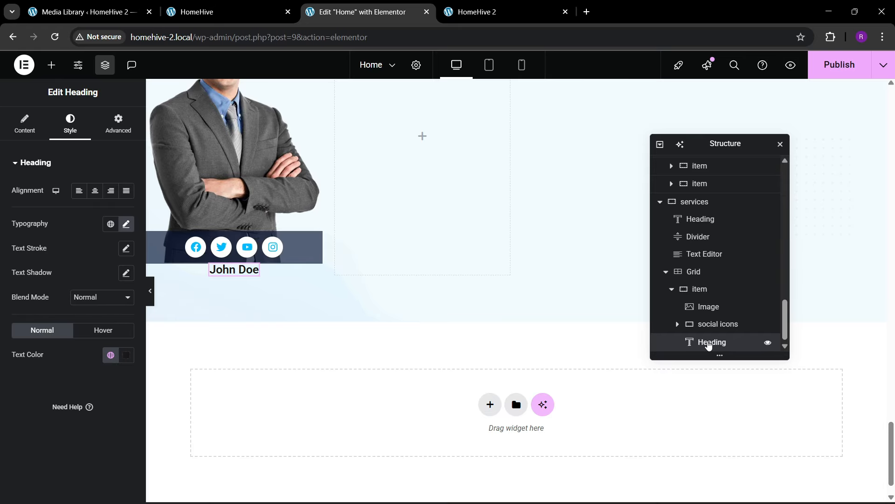
{"action": "left_click", "coordinate": [118, 124]}
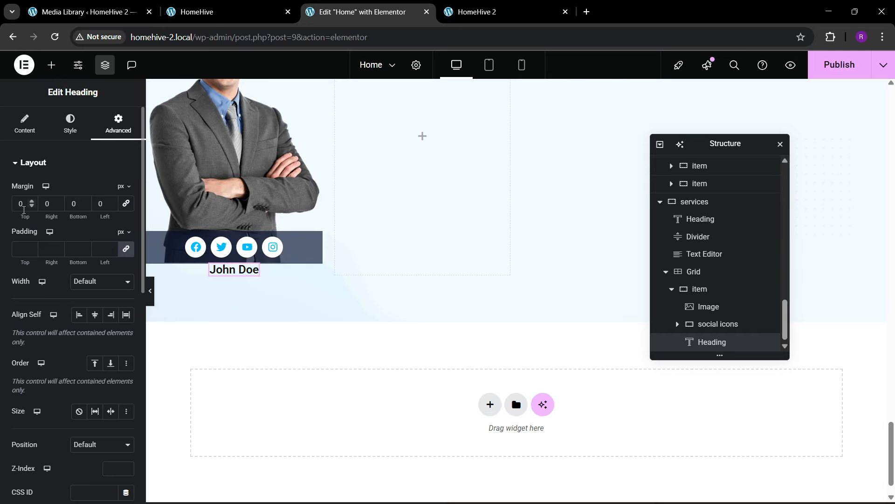
{"action": "left_click_drag", "start_coordinate": [19, 211], "coordinate": [33, 211]}
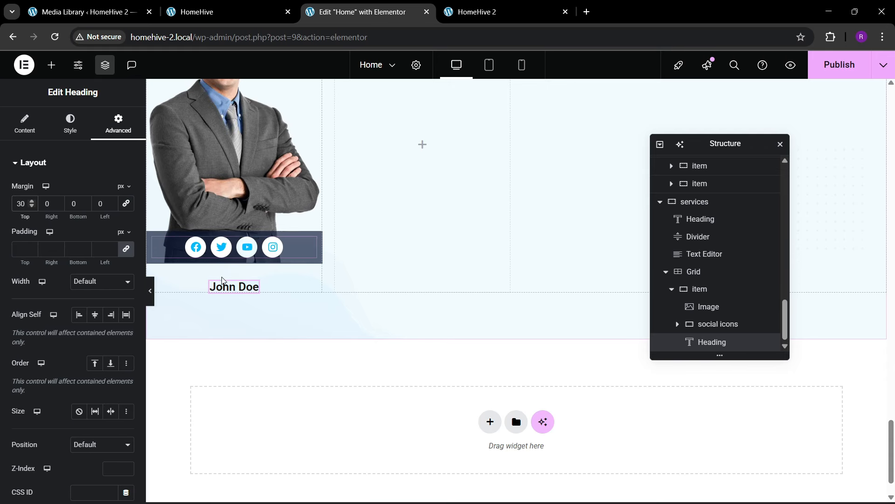
- Fine-tune the name heading's font size to 21 px, comparing with the live page
{"action": "left_click", "coordinate": [70, 124]}
{"action": "left_click", "coordinate": [126, 223]}
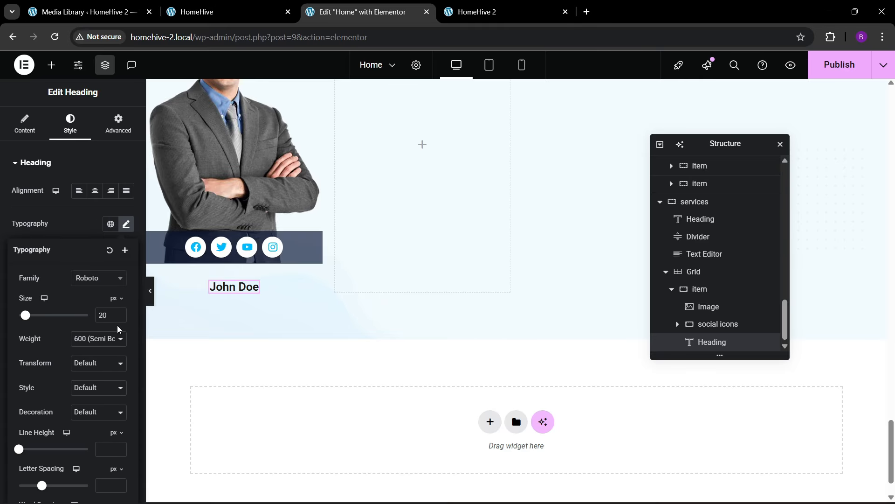
{"action": "left_click", "coordinate": [119, 314]}
{"action": "left_click", "coordinate": [120, 314]}
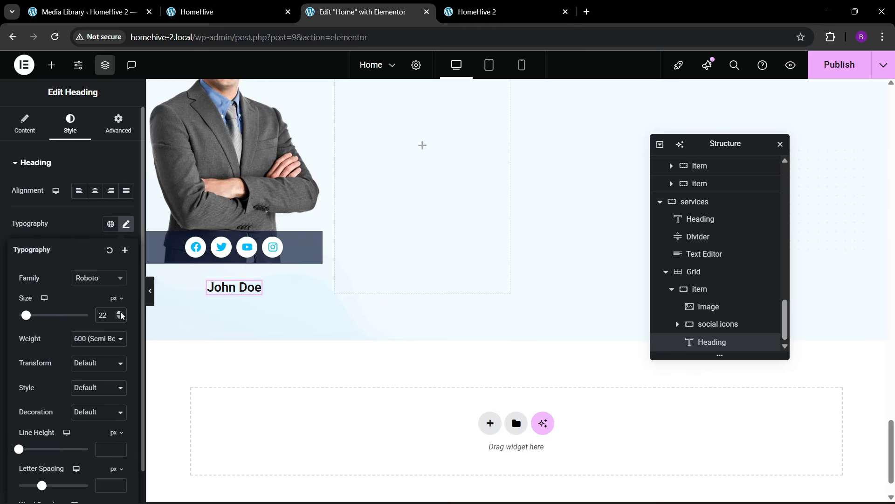
{"action": "left_click", "coordinate": [120, 315]}
{"action": "left_click", "coordinate": [120, 316]}
{"action": "left_click", "coordinate": [120, 315]}
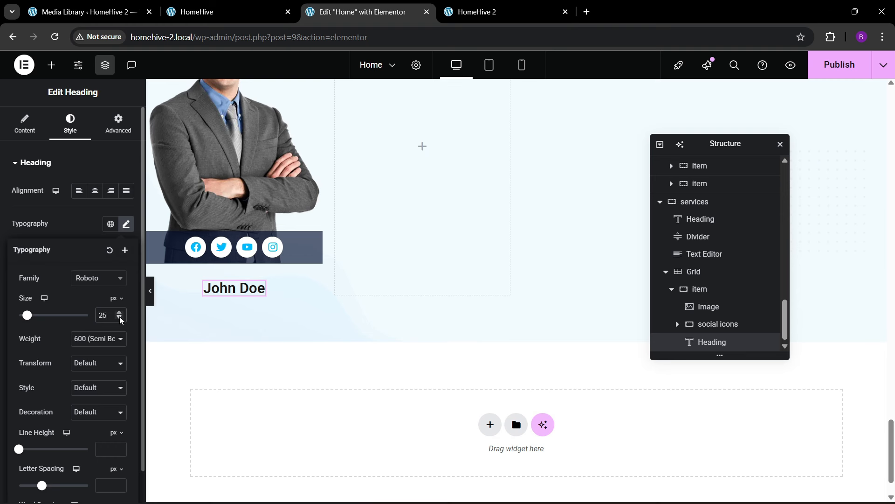
{"action": "left_click", "coordinate": [120, 317]}
{"action": "left_click", "coordinate": [120, 317]}
{"action": "left_click", "coordinate": [120, 318]}
{"action": "left_click", "coordinate": [120, 317]}
{"action": "left_click", "coordinate": [119, 318]}
{"action": "left_click", "coordinate": [120, 313]}
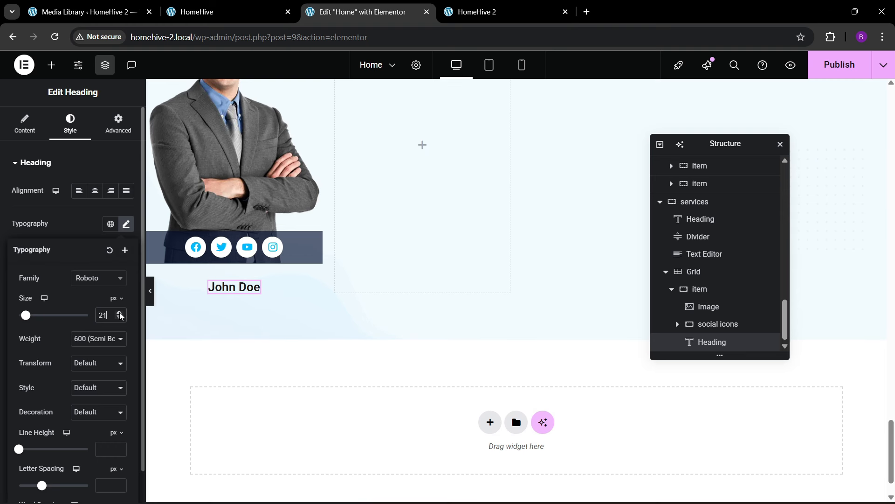
{"action": "left_click", "coordinate": [219, 12]}
{"action": "left_click", "coordinate": [355, 11]}
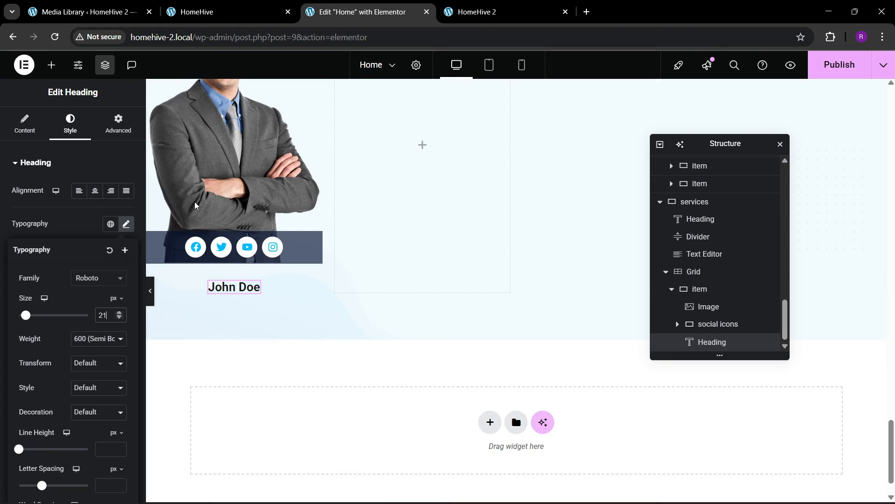
- Duplicate the John Doe heading and retitle the copy 'Agent'
{"action": "right_click", "coordinate": [256, 285]}
{"action": "left_click", "coordinate": [262, 266]}
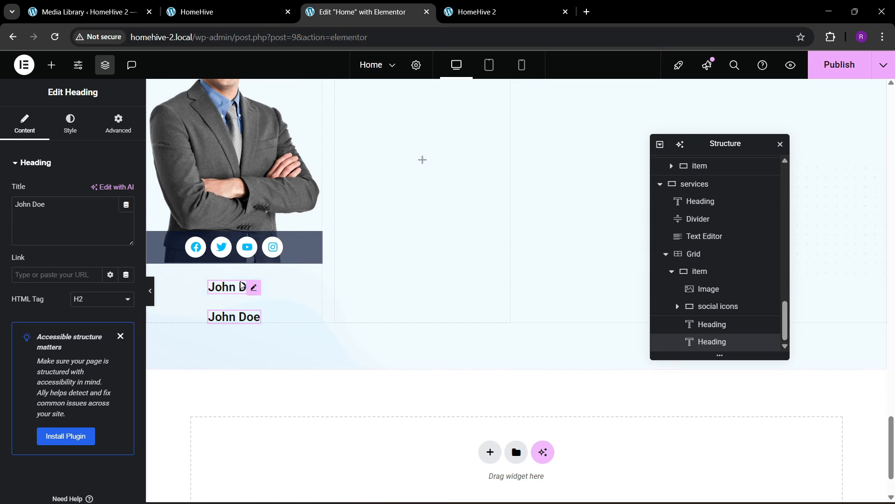
{"action": "left_click_drag", "start_coordinate": [61, 220], "coordinate": [1, 220]}
{"action": "type", "text": "Agent"}
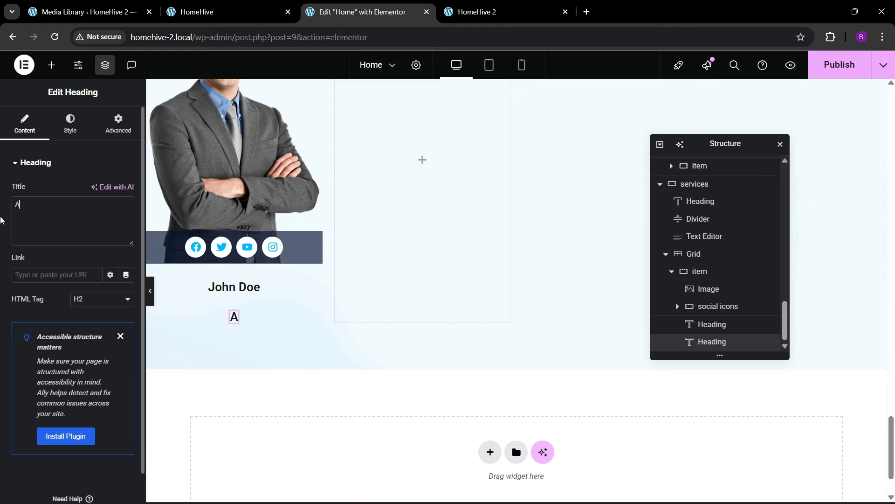
- Set the Agent subtitle to 17 px with the global Text colour
{"action": "left_click", "coordinate": [67, 127]}
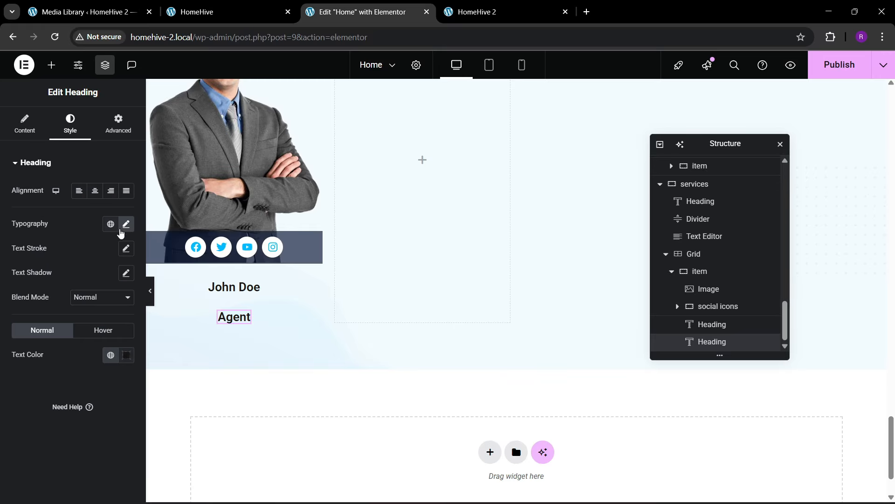
{"action": "left_click", "coordinate": [125, 224]}
{"action": "left_click", "coordinate": [119, 319]}
{"action": "left_click", "coordinate": [120, 319]}
{"action": "left_click", "coordinate": [119, 319]}
{"action": "scroll", "coordinate": [119, 319], "scroll_direction": "down", "scroll_amount": 1}
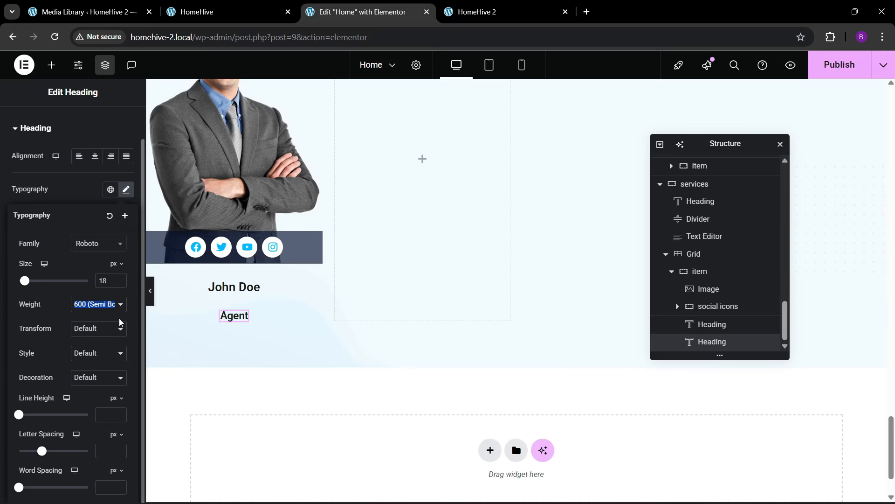
{"action": "left_click", "coordinate": [120, 316]}
{"action": "left_click", "coordinate": [120, 283]}
{"action": "left_click", "coordinate": [121, 283]}
{"action": "left_click", "coordinate": [121, 280]}
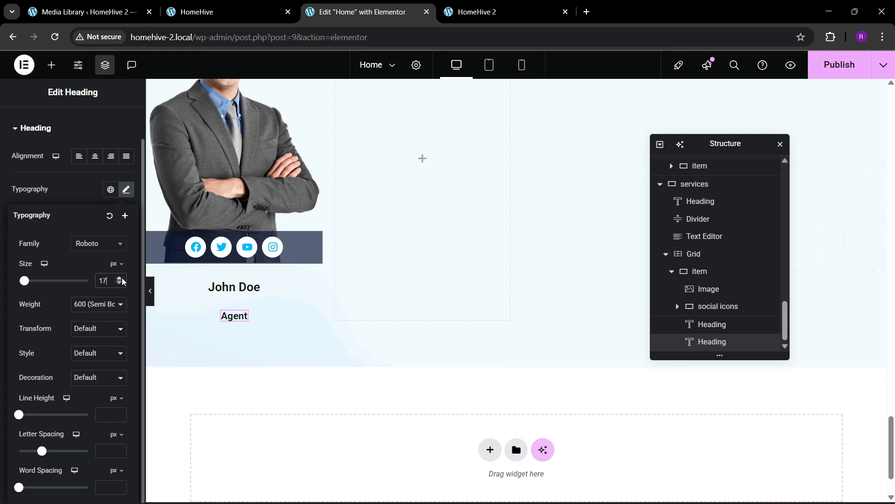
{"action": "left_click", "coordinate": [81, 195]}
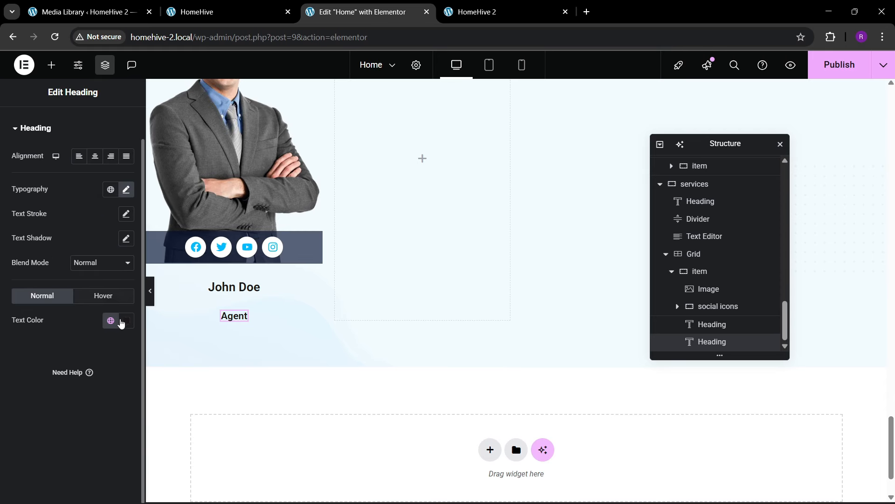
{"action": "left_click", "coordinate": [112, 321]}
{"action": "left_click", "coordinate": [53, 175]}
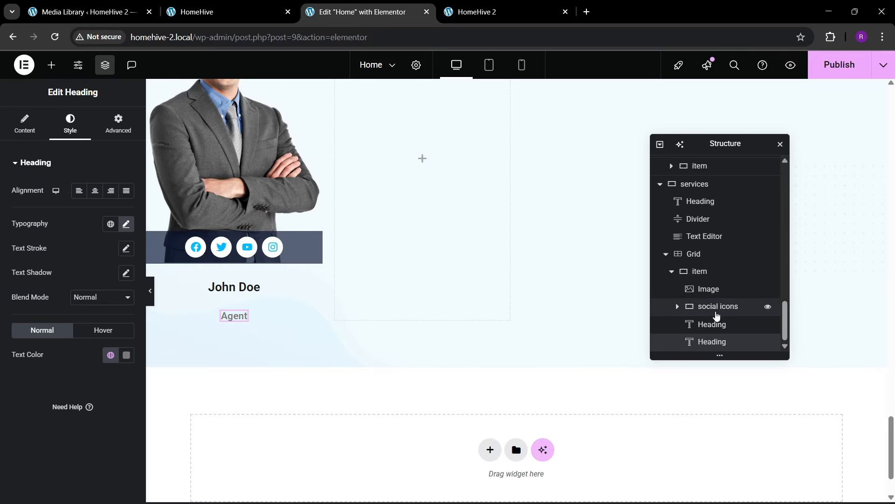
- Tighten the top margins to 20 px for John Doe and 10 px for Agent
{"action": "left_click", "coordinate": [712, 324]}
{"action": "left_click", "coordinate": [114, 127]}
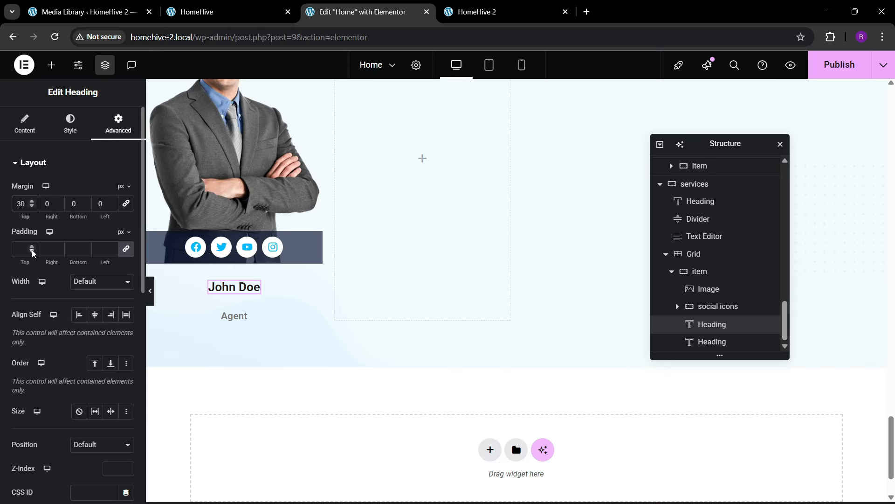
{"action": "left_click", "coordinate": [713, 342]}
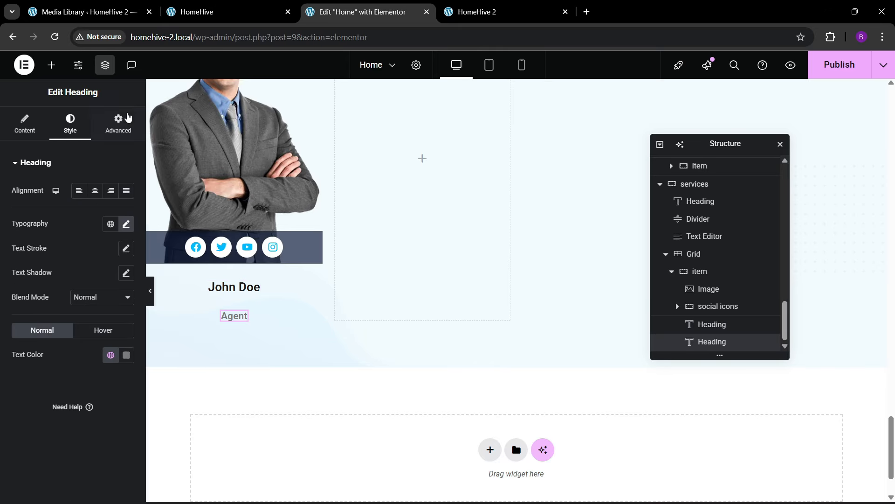
{"action": "left_click", "coordinate": [119, 122]}
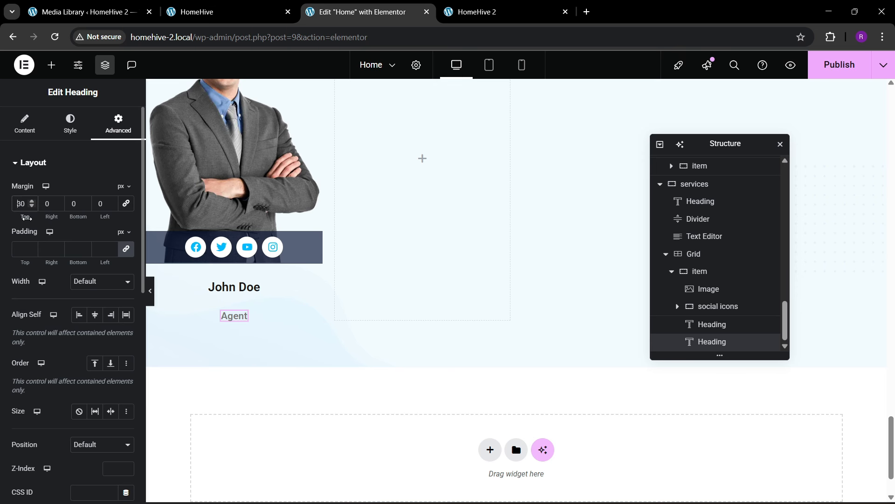
{"action": "key", "text": "BackSpace"}
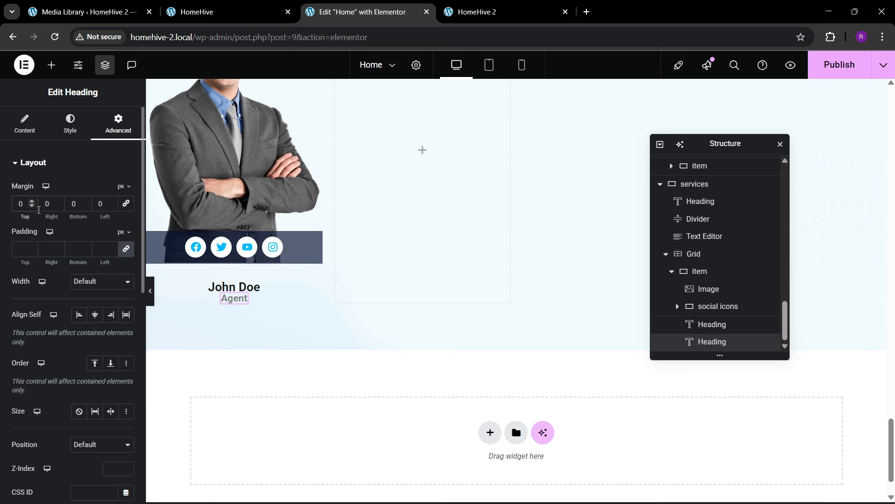
{"action": "type", "text": "1"}
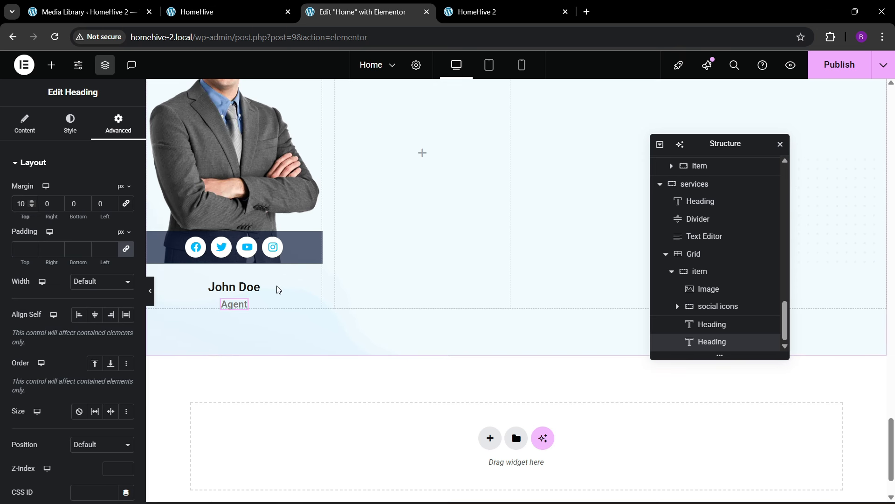
{"action": "left_click", "coordinate": [704, 325]}
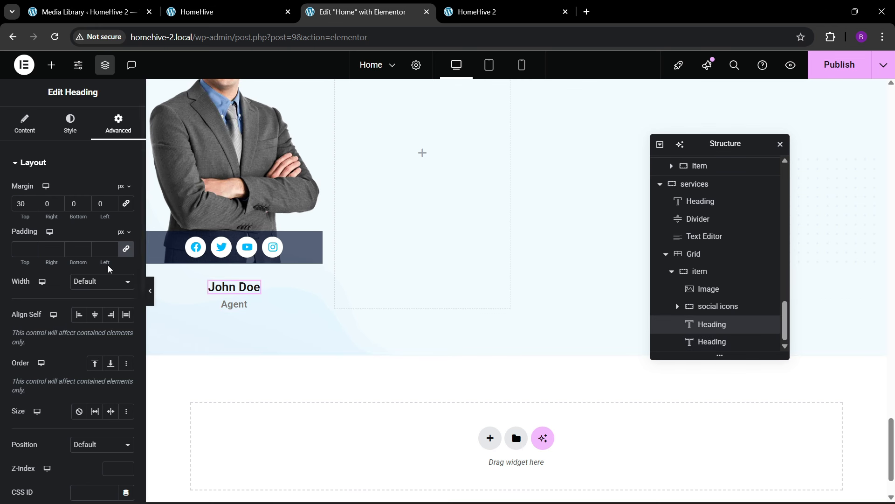
{"action": "key", "text": "BackSpace"}
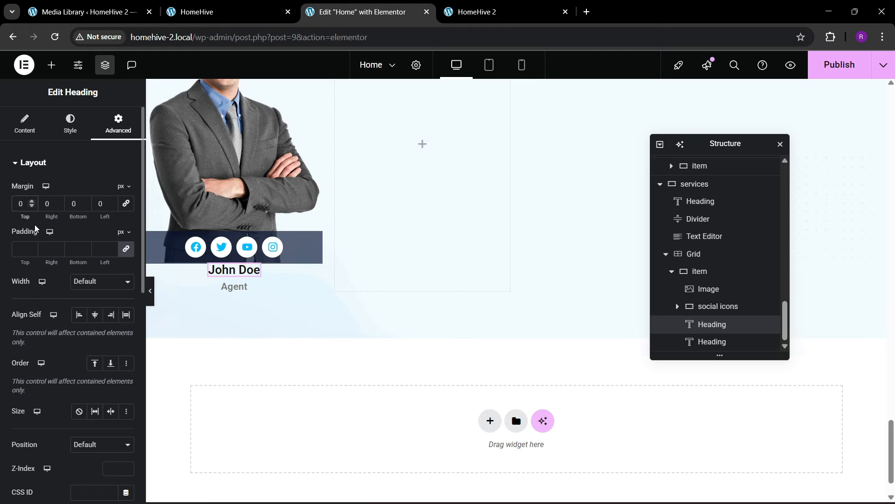
{"action": "type", "text": "2"}
- Give the social icons bar a 0 0 10 10 border radius for rounded bottom corners
{"action": "scroll", "coordinate": [312, 241], "scroll_direction": "up", "scroll_amount": 2}
{"action": "scroll", "coordinate": [313, 241], "scroll_direction": "down", "scroll_amount": 1}
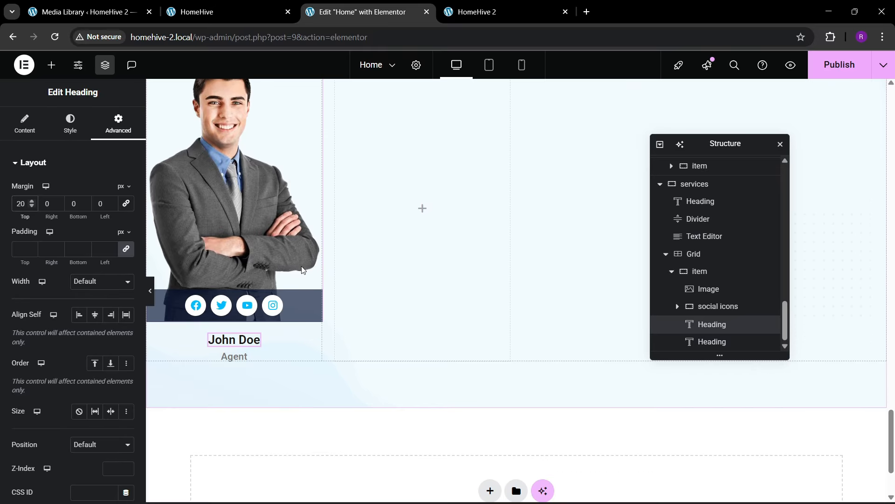
{"action": "left_click", "coordinate": [718, 306]}
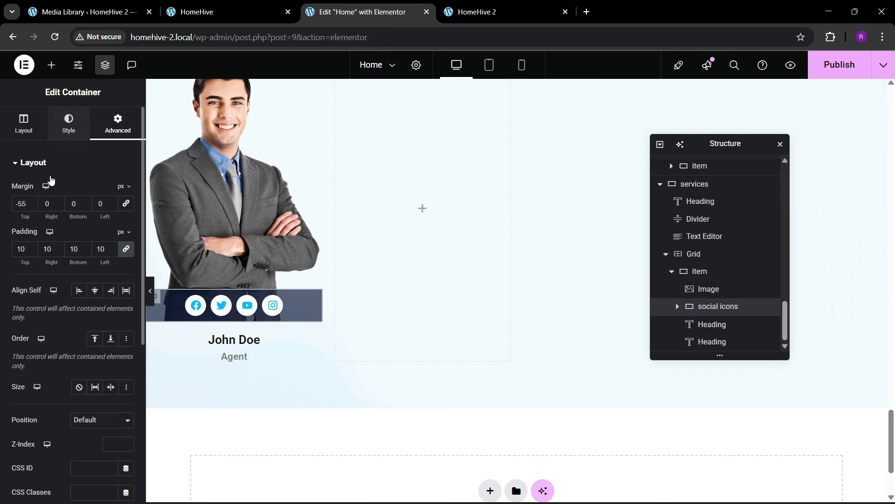
{"action": "left_click", "coordinate": [68, 124]}
{"action": "scroll", "coordinate": [46, 361], "scroll_direction": "down", "scroll_amount": 1}
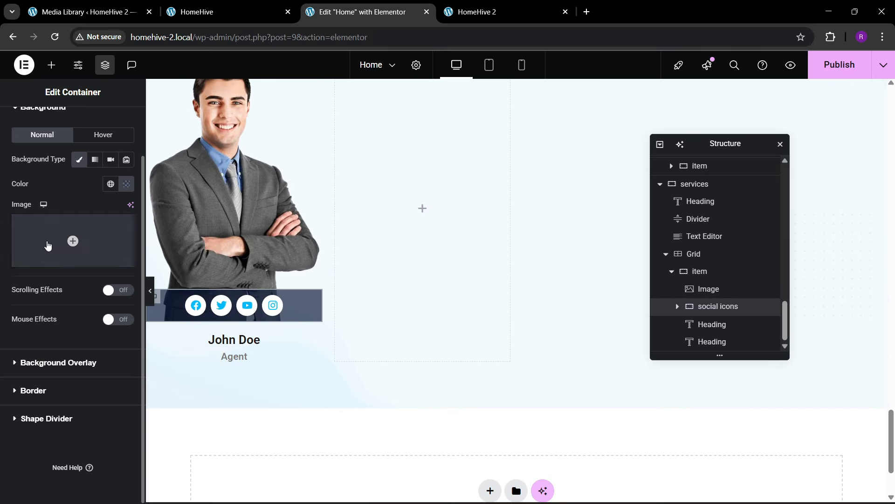
{"action": "scroll", "coordinate": [51, 236], "scroll_direction": "up", "scroll_amount": 1}
{"action": "scroll", "coordinate": [51, 237], "scroll_direction": "down", "scroll_amount": 1}
{"action": "left_click", "coordinate": [52, 393]}
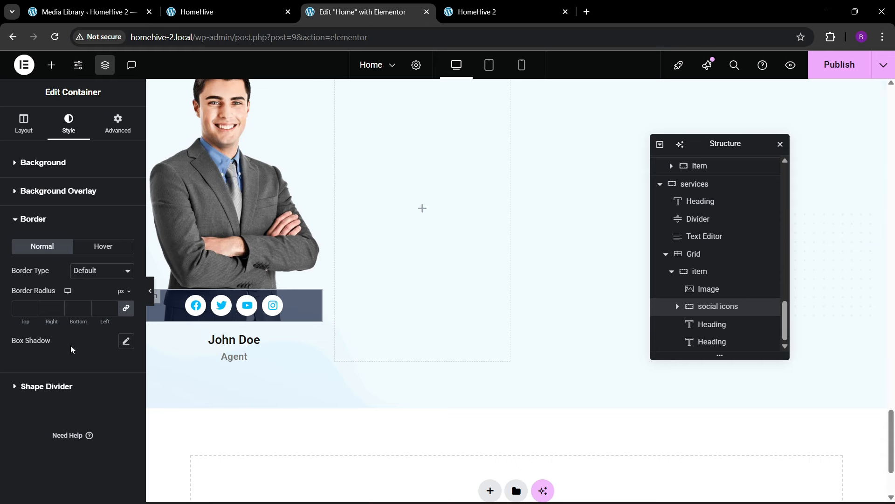
{"action": "left_click", "coordinate": [125, 312]}
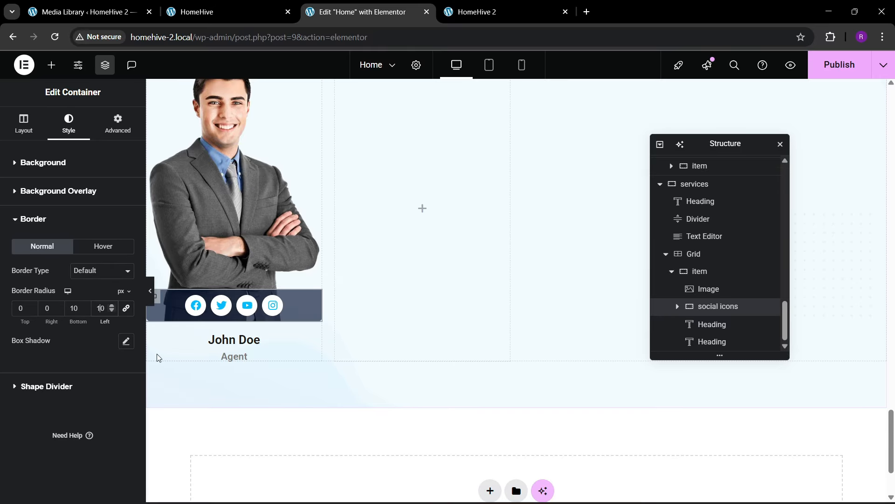
{"action": "scroll", "coordinate": [256, 340], "scroll_direction": "up", "scroll_amount": 1}
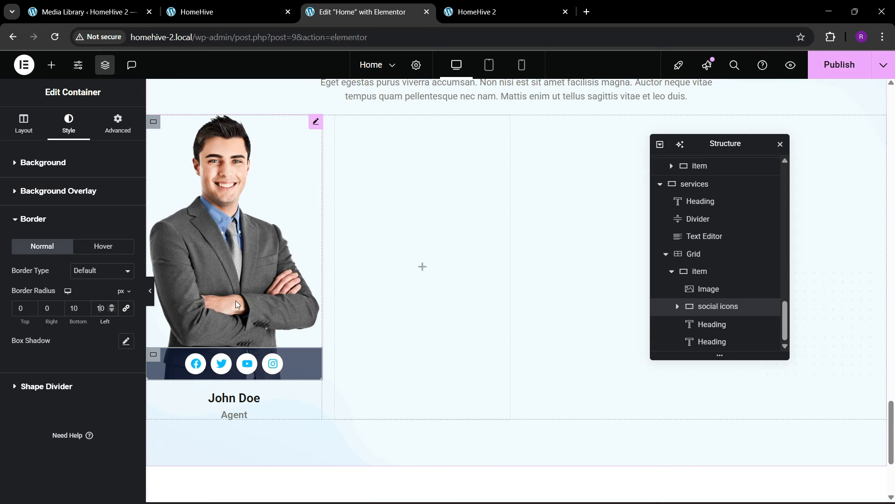
- Duplicate the John Doe agent card three times so four identical cards fill the row
{"action": "left_click", "coordinate": [672, 271]}
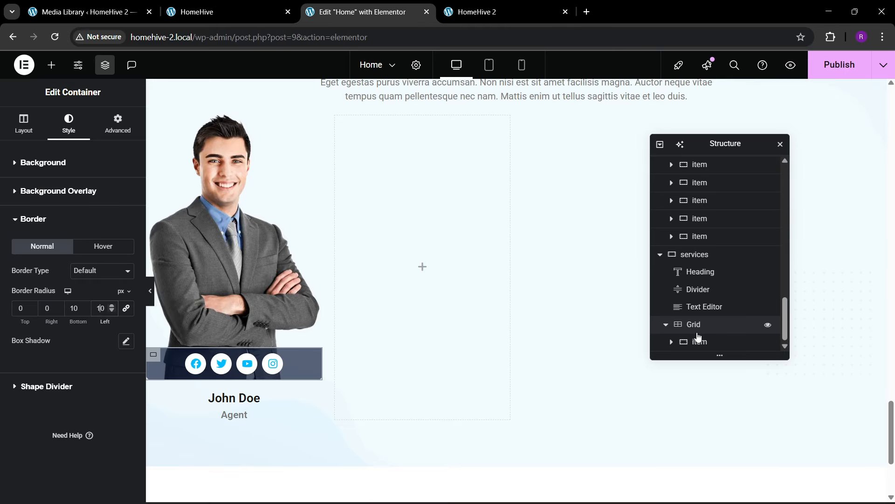
{"action": "left_click", "coordinate": [700, 341]}
{"action": "right_click", "coordinate": [700, 343]}
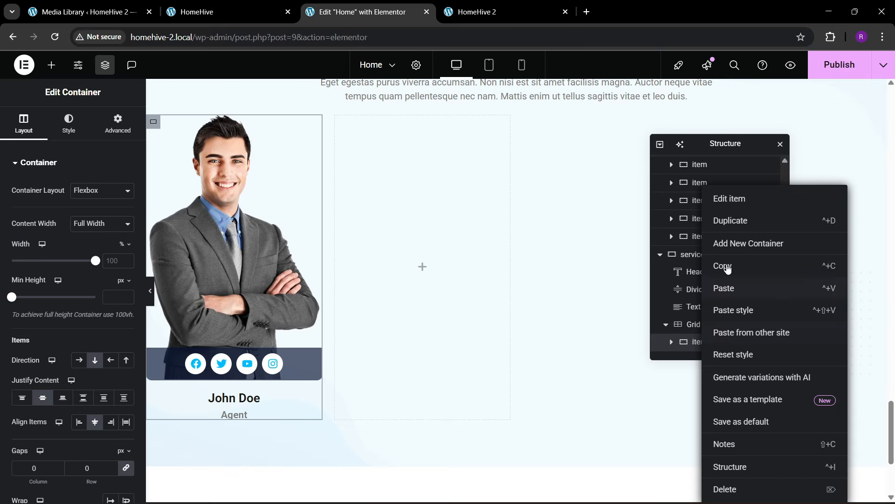
{"action": "left_click", "coordinate": [730, 222]}
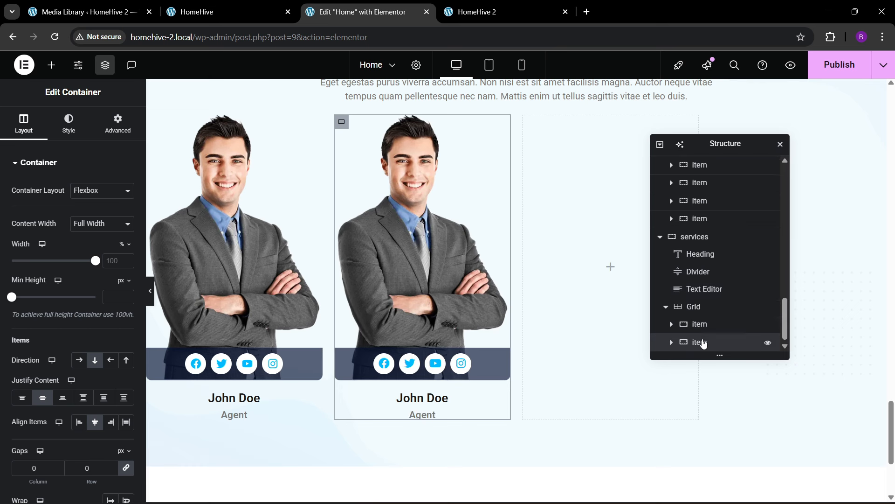
{"action": "right_click", "coordinate": [700, 342]}
{"action": "left_click", "coordinate": [728, 221]}
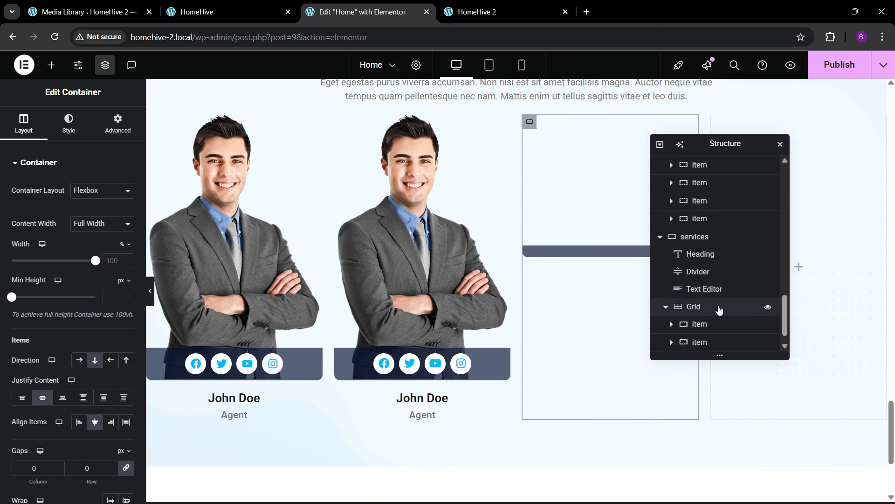
{"action": "right_click", "coordinate": [708, 343]}
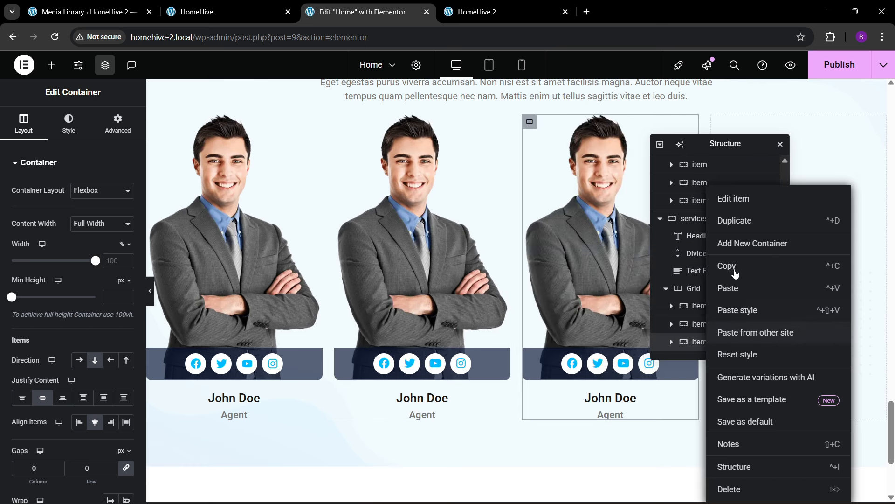
{"action": "left_click", "coordinate": [732, 222]}
{"action": "scroll", "coordinate": [694, 312], "scroll_direction": "down", "scroll_amount": 1}
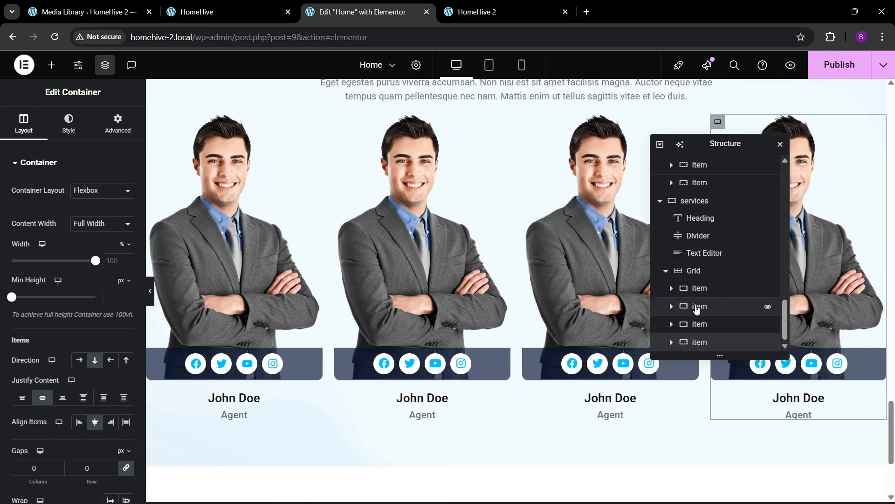
- Set the agent grid's column and row gaps to 30 px
{"action": "left_click", "coordinate": [693, 271]}
{"action": "left_click", "coordinate": [20, 131]}
{"action": "scroll", "coordinate": [69, 322], "scroll_direction": "down", "scroll_amount": 1}
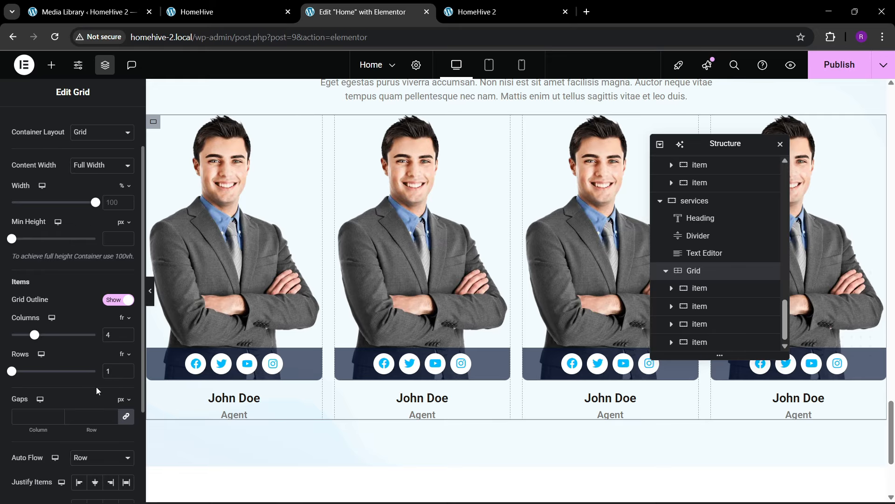
{"action": "type", "text": "30"}
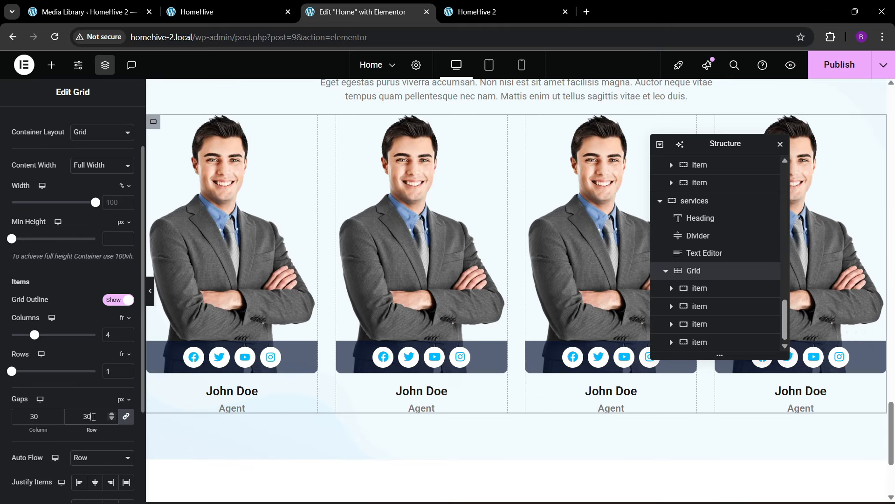
{"action": "scroll", "coordinate": [373, 272], "scroll_direction": "up", "scroll_amount": 3}
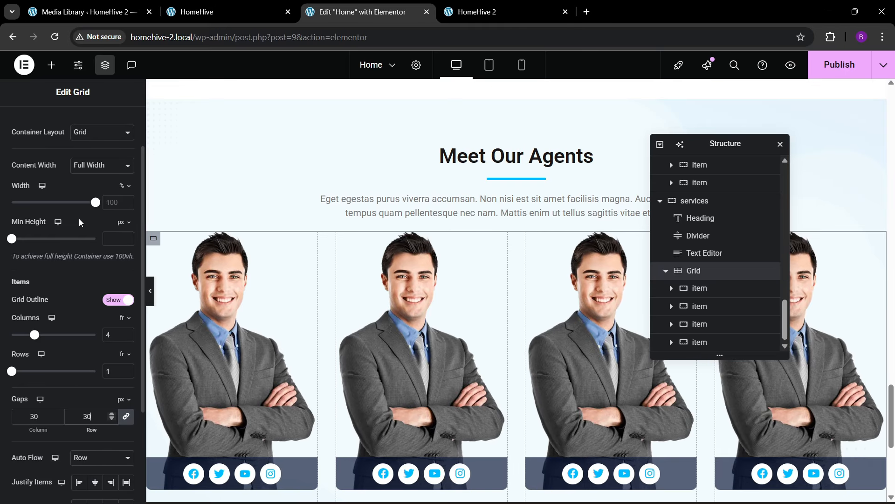
{"action": "scroll", "coordinate": [96, 150], "scroll_direction": "up", "scroll_amount": 1}
- Give the agent grid a 20 px top margin and publish the page
{"action": "left_click", "coordinate": [117, 124]}
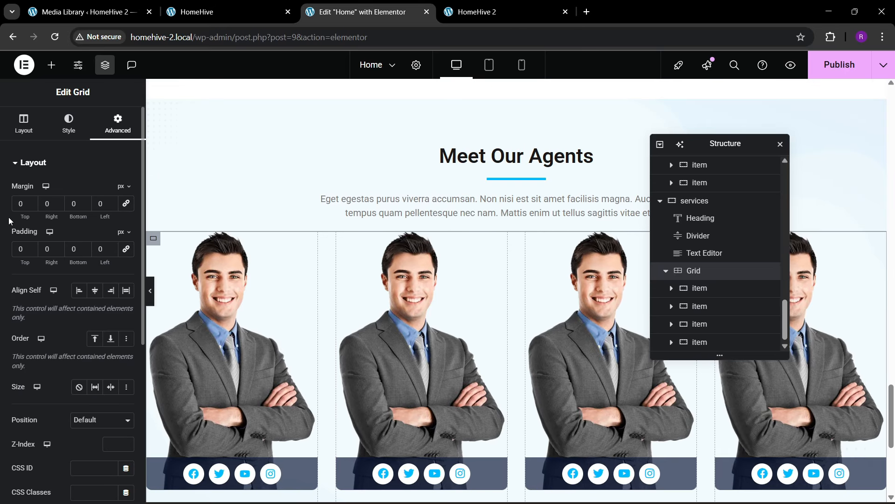
{"action": "type", "text": "2"}
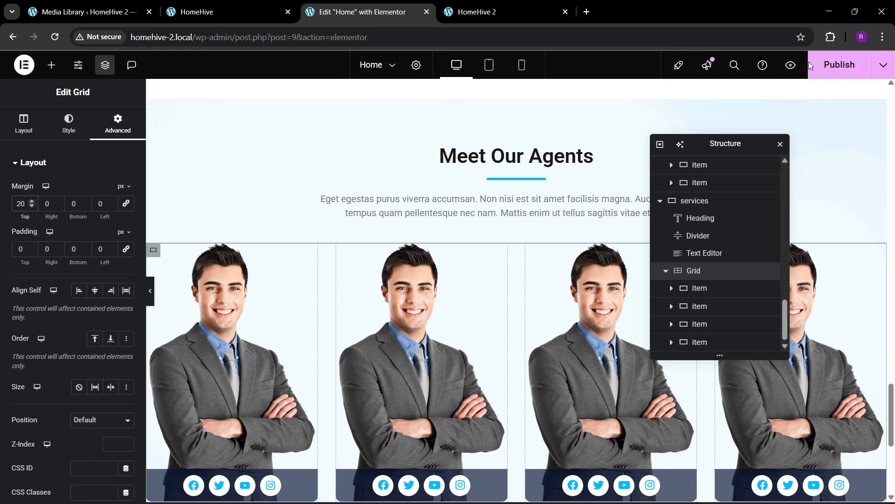
{"action": "left_click", "coordinate": [824, 70]}
{"action": "scroll", "coordinate": [483, 271], "scroll_direction": "down", "scroll_amount": 2}
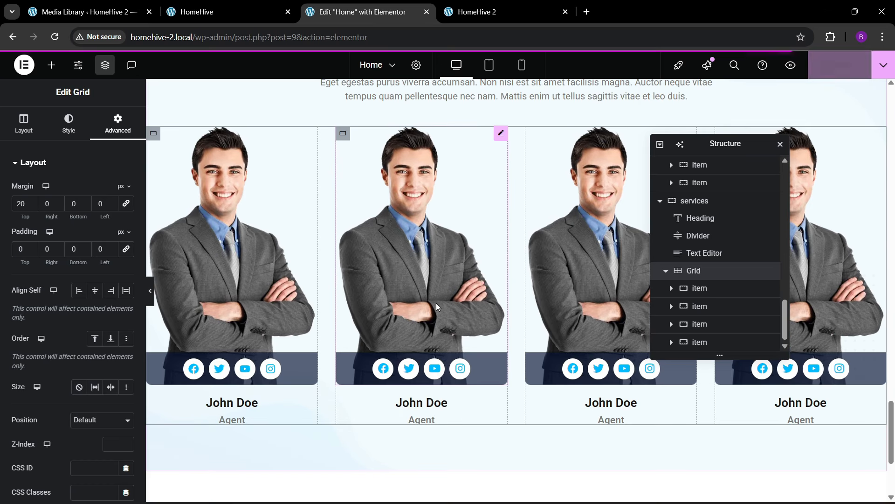
- Replace the second and third agent card photos with Agency-Agent-04 and Agency-Agent-02
{"action": "left_click", "coordinate": [435, 270]}
{"action": "left_click", "coordinate": [429, 273]}
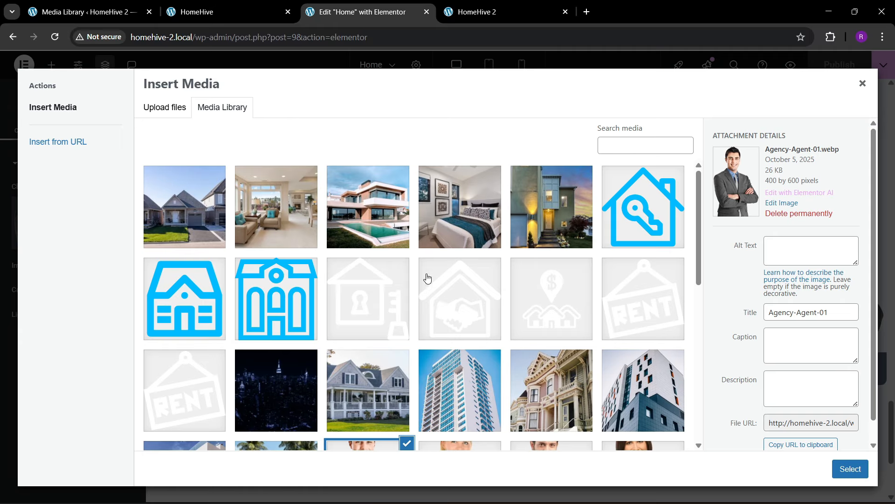
{"action": "scroll", "coordinate": [447, 346], "scroll_direction": "down", "scroll_amount": 3}
{"action": "left_click", "coordinate": [448, 338]}
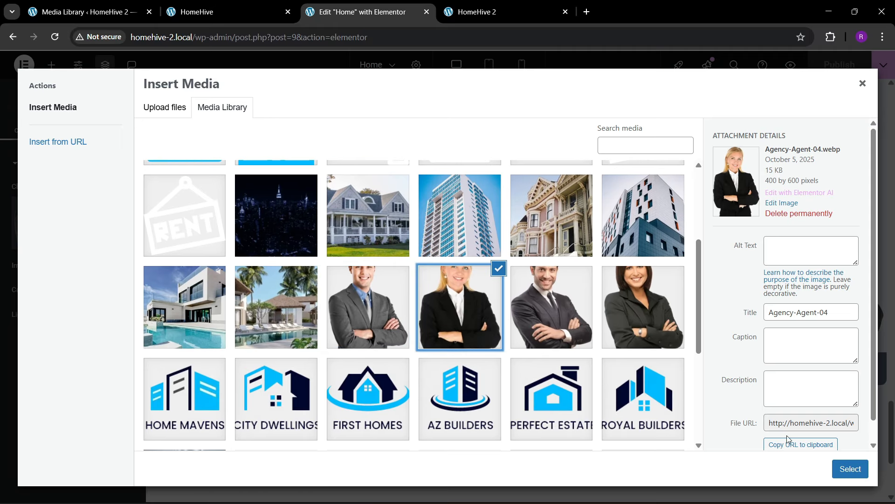
{"action": "left_click", "coordinate": [850, 469]}
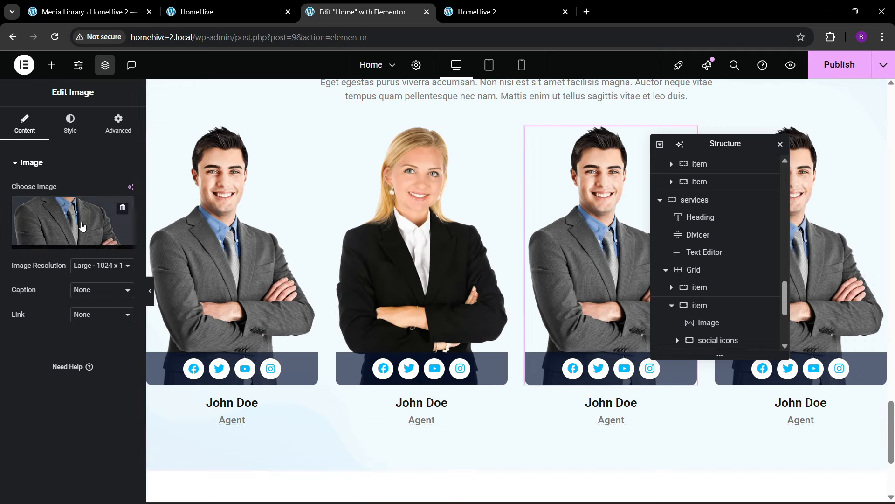
{"action": "left_click", "coordinate": [431, 298]}
{"action": "left_click", "coordinate": [537, 334]}
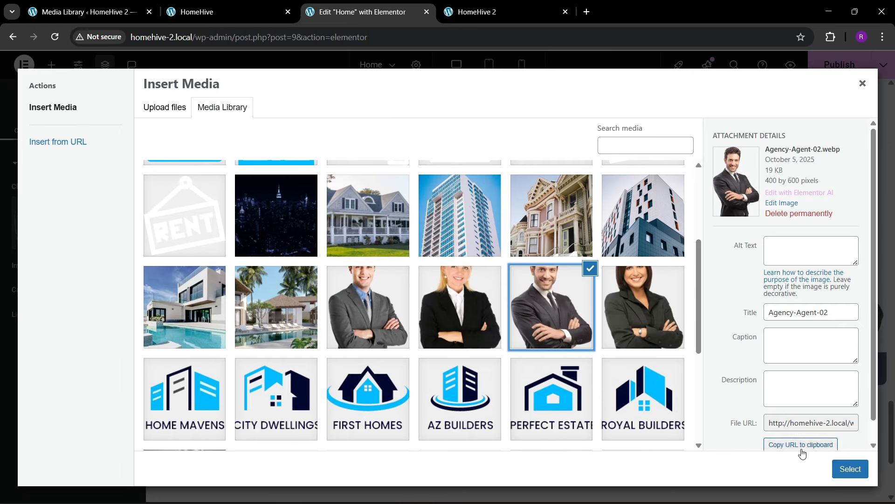
{"action": "left_click", "coordinate": [850, 468]}
- Give the fourth agent card the Agency-Agent-03 photo
{"action": "left_click_drag", "start_coordinate": [703, 145], "coordinate": [510, 195]}
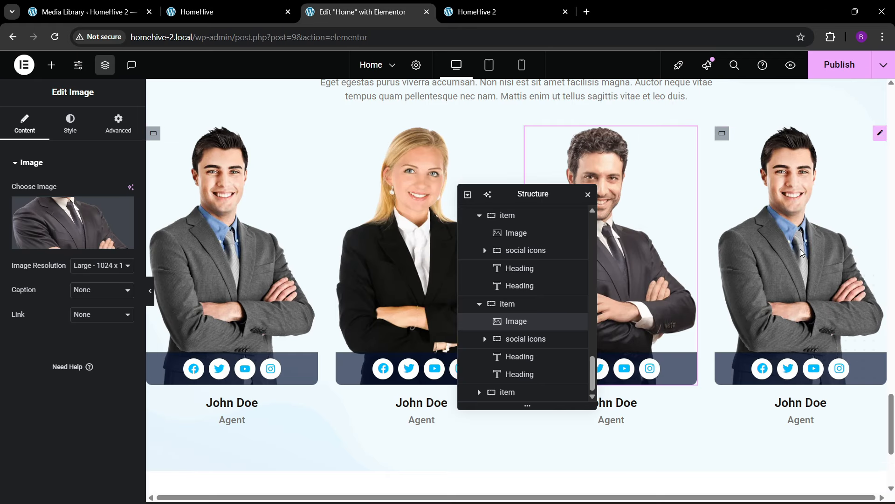
{"action": "left_click", "coordinate": [770, 271]}
{"action": "left_click", "coordinate": [73, 234]}
{"action": "scroll", "coordinate": [486, 300], "scroll_direction": "down", "scroll_amount": 3}
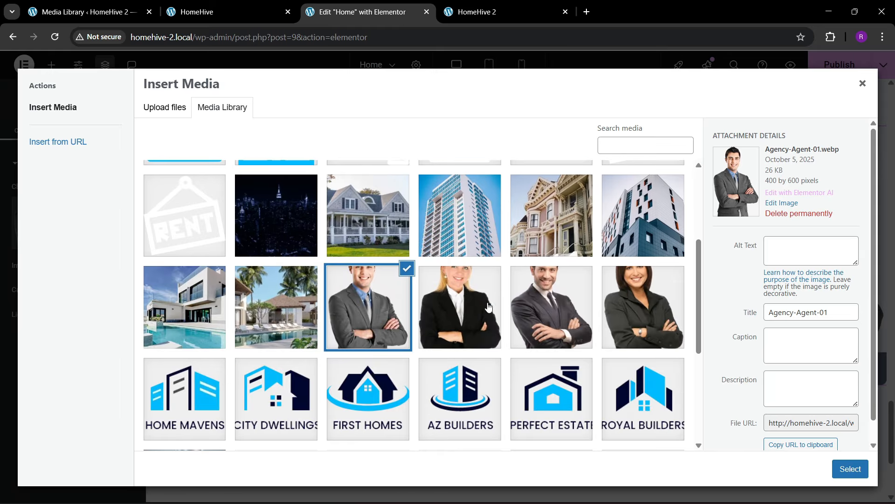
{"action": "left_click", "coordinate": [583, 294]}
{"action": "left_click", "coordinate": [644, 303]}
{"action": "left_click", "coordinate": [842, 467]}
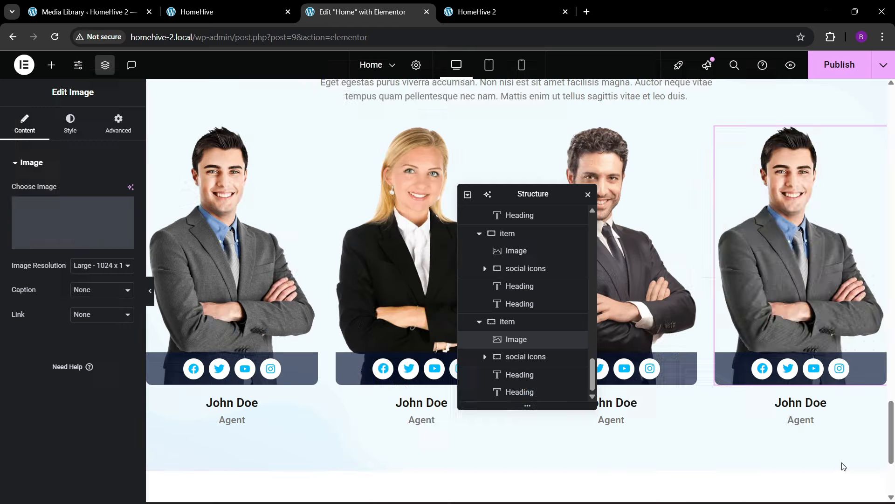
- Publish the page and switch to the live HomeHive 2 site
{"action": "left_click", "coordinate": [840, 65]}
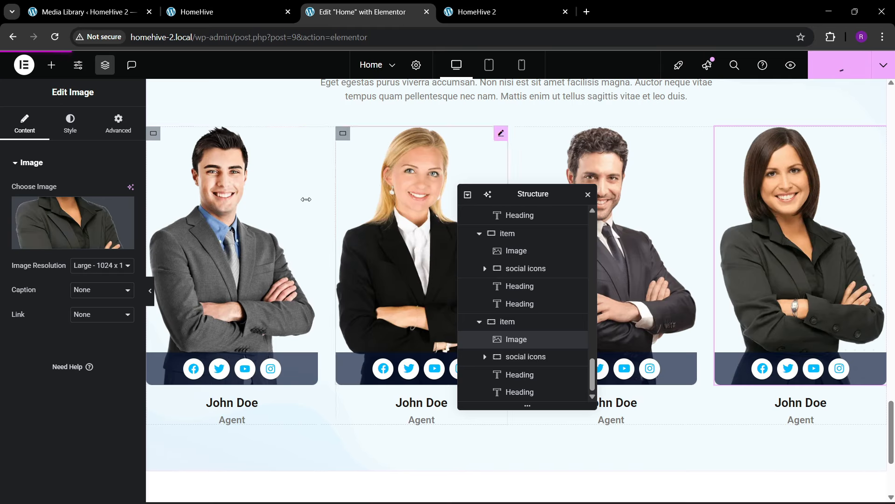
{"action": "scroll", "coordinate": [288, 214], "scroll_direction": "up", "scroll_amount": 4}
{"action": "left_click", "coordinate": [499, 5]}
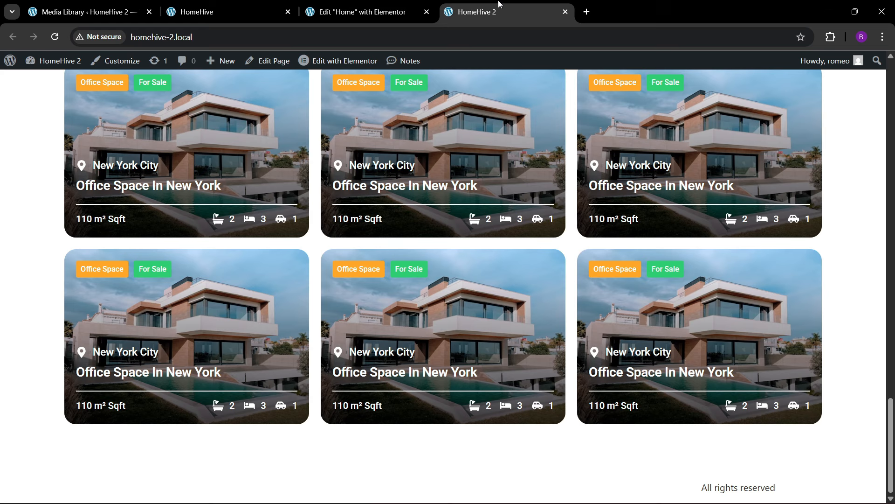
- Reload the live HomeHive 2 site and scroll down to the agent cards
{"action": "left_click", "coordinate": [208, 38]}
{"action": "key", "text": "Return"}
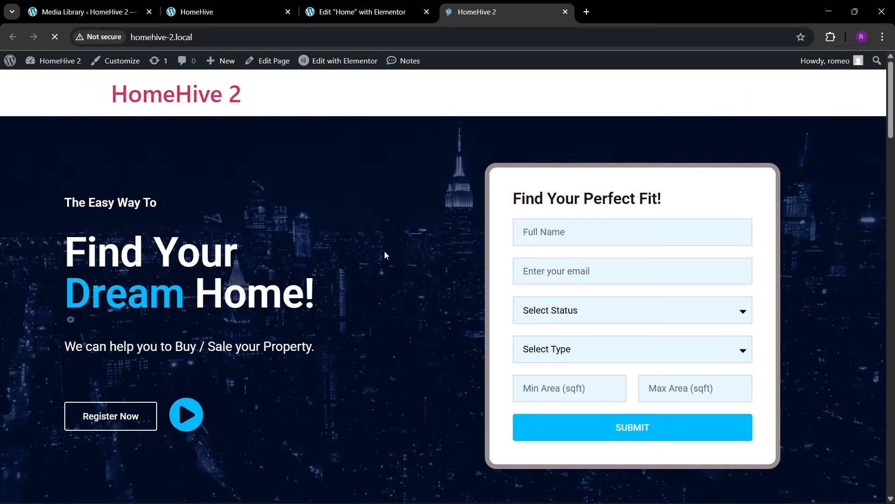
{"action": "scroll", "coordinate": [384, 252], "scroll_direction": "down", "scroll_amount": 15}
{"action": "scroll", "coordinate": [405, 303], "scroll_direction": "down", "scroll_amount": 20}
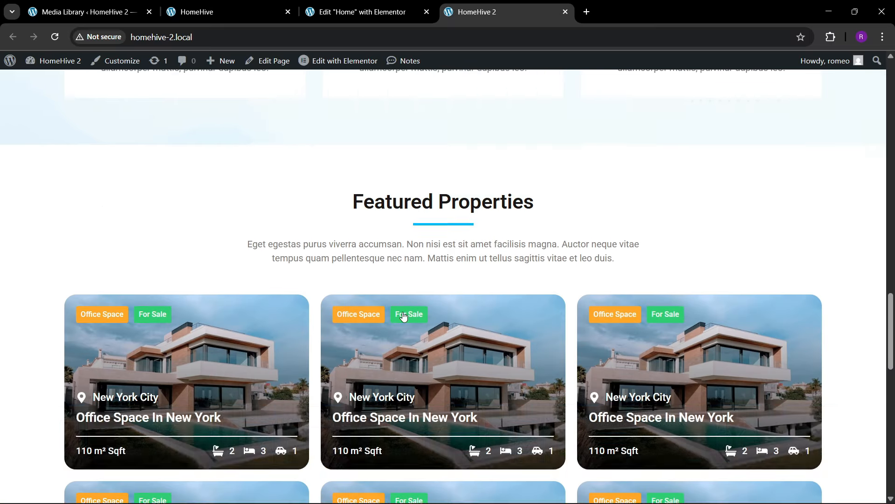
{"action": "scroll", "coordinate": [402, 323], "scroll_direction": "down", "scroll_amount": 2}
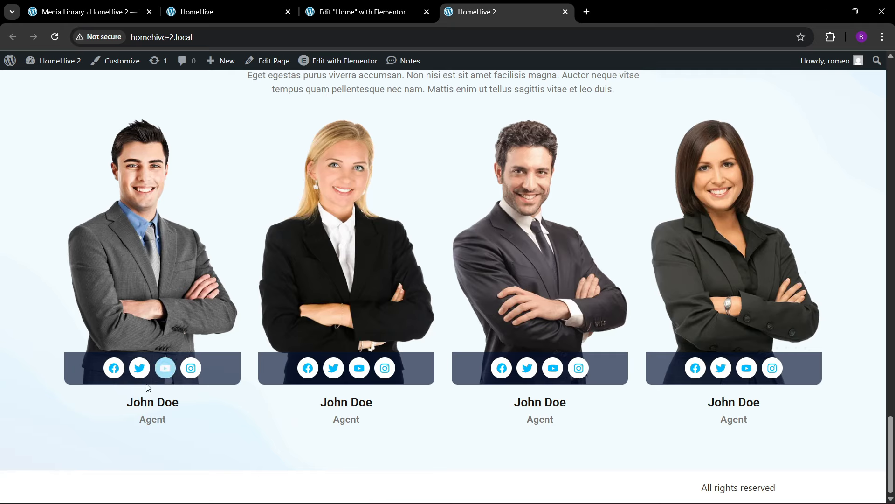
- Compare the agent cards against the original HomeHive site
{"action": "left_click", "coordinate": [228, 11]}
{"action": "scroll", "coordinate": [287, 249], "scroll_direction": "down", "scroll_amount": 4}
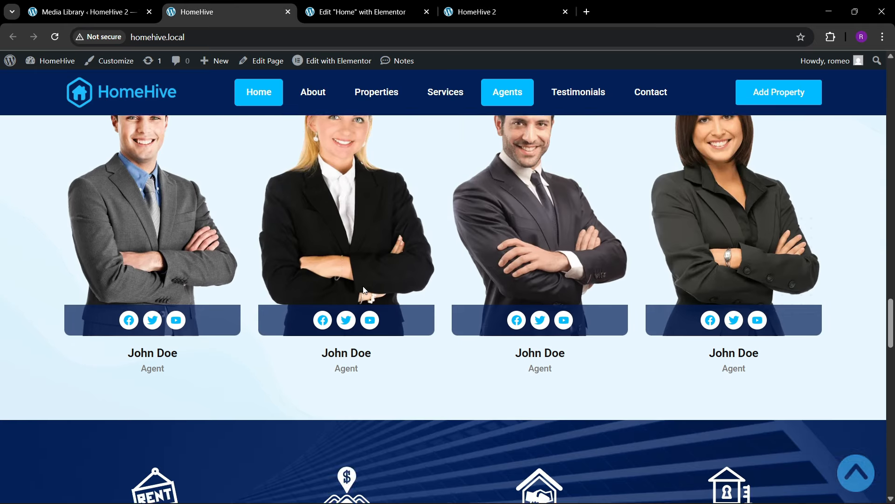
{"action": "left_click", "coordinate": [358, 4]}
{"action": "scroll", "coordinate": [438, 279], "scroll_direction": "up", "scroll_amount": 3}
{"action": "left_click", "coordinate": [233, 9]}
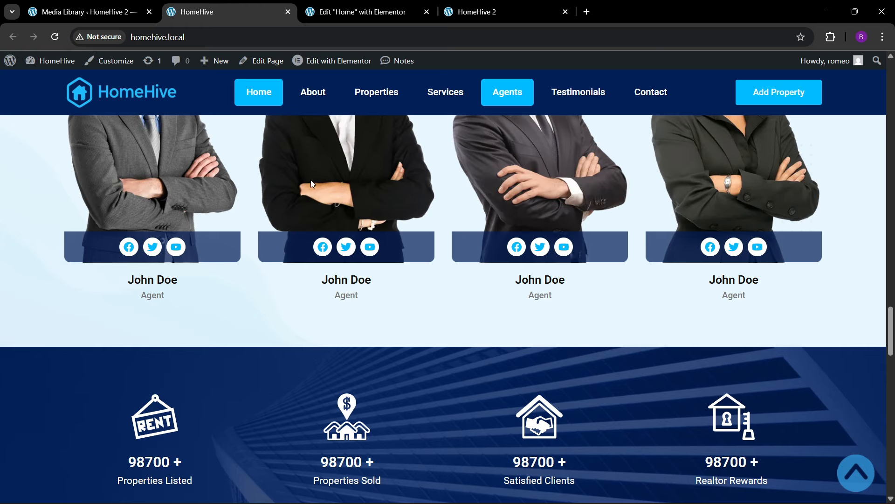
{"action": "scroll", "coordinate": [379, 299], "scroll_direction": "down", "scroll_amount": 2}
{"action": "scroll", "coordinate": [379, 301], "scroll_direction": "down", "scroll_amount": 4}
{"action": "scroll", "coordinate": [392, 310], "scroll_direction": "up", "scroll_amount": 2}
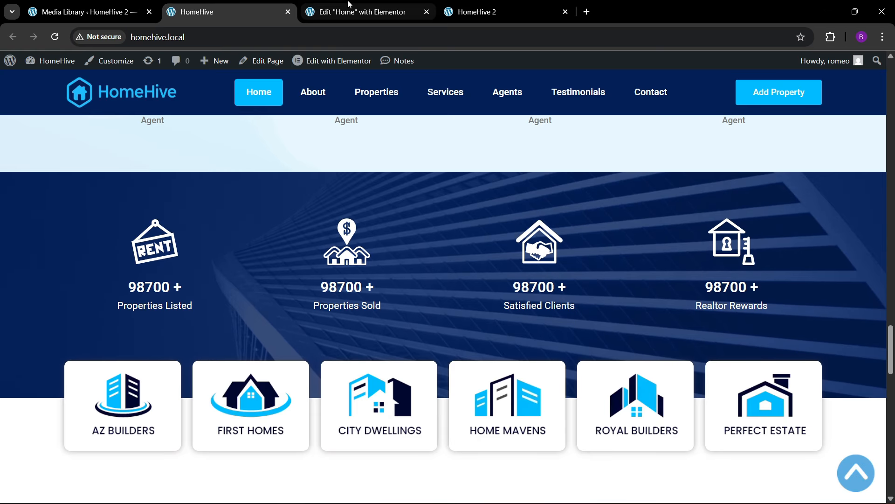
{"action": "scroll", "coordinate": [326, 328], "scroll_direction": "down", "scroll_amount": 1}
{"action": "scroll", "coordinate": [324, 322], "scroll_direction": "up", "scroll_amount": 1}
- Add a single-column Flexbox container below the agents section
{"action": "left_click", "coordinate": [359, 11]}
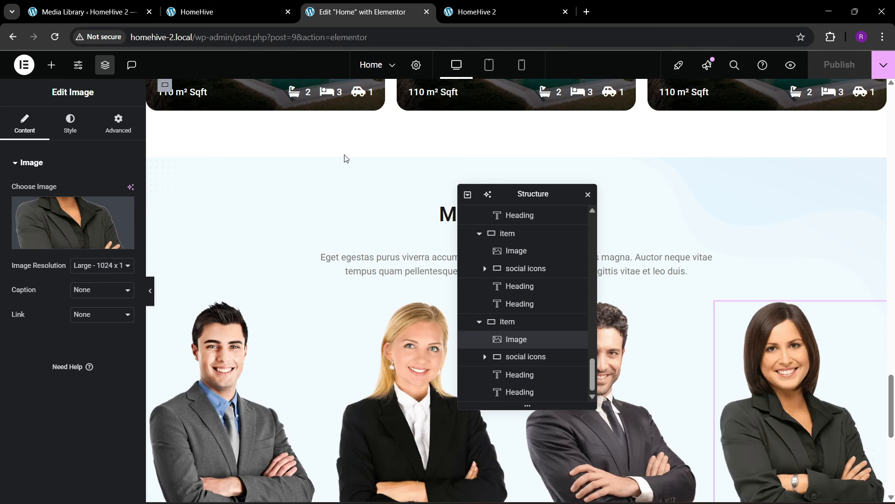
{"action": "left_click_drag", "start_coordinate": [532, 192], "coordinate": [604, 163]}
{"action": "scroll", "coordinate": [445, 276], "scroll_direction": "down", "scroll_amount": 5}
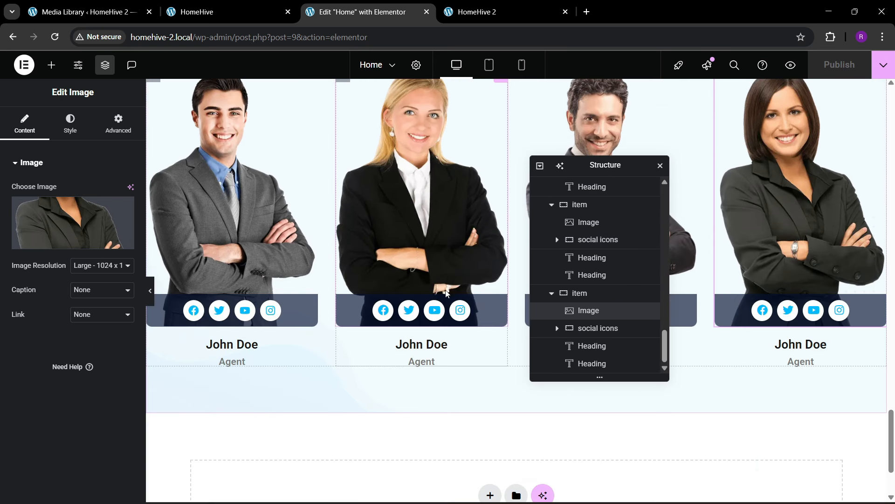
{"action": "scroll", "coordinate": [457, 417], "scroll_direction": "down", "scroll_amount": 1}
{"action": "left_click", "coordinate": [489, 371]}
{"action": "left_click", "coordinate": [481, 403]}
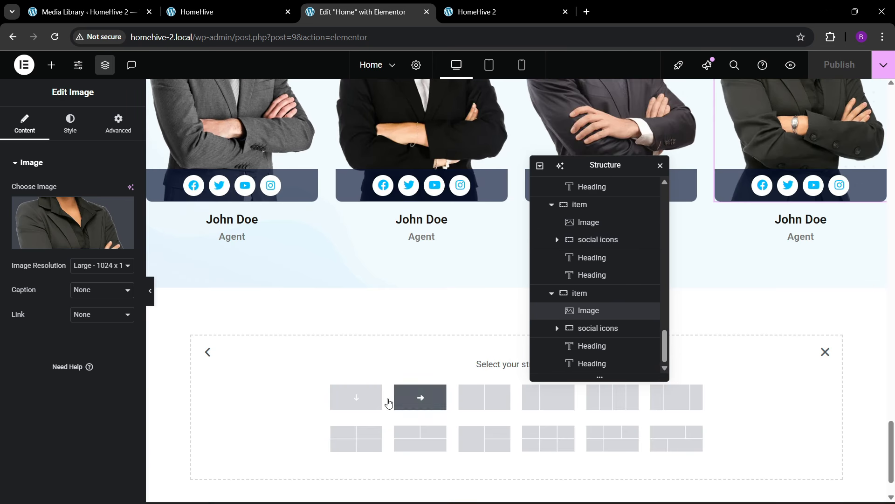
{"action": "left_click", "coordinate": [378, 402]}
- Check the original HomeHive site's counters section for reference
{"action": "left_click", "coordinate": [229, 11]}
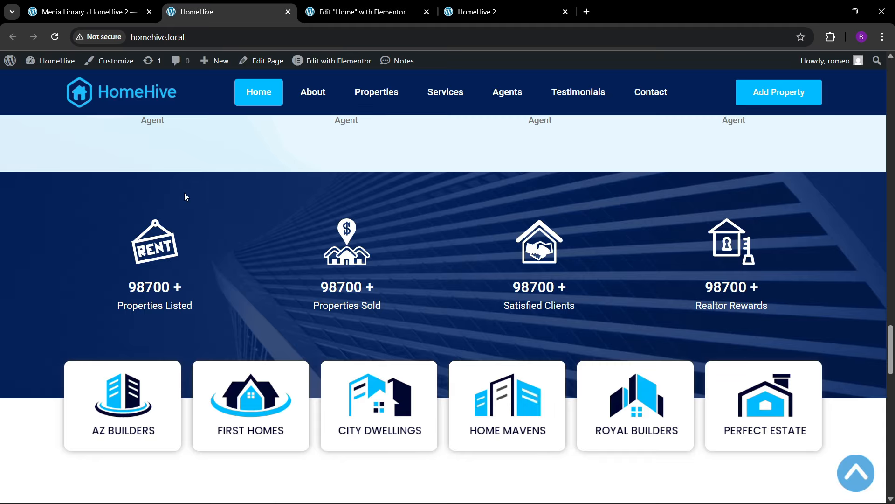
{"action": "left_click", "coordinate": [391, 17]}
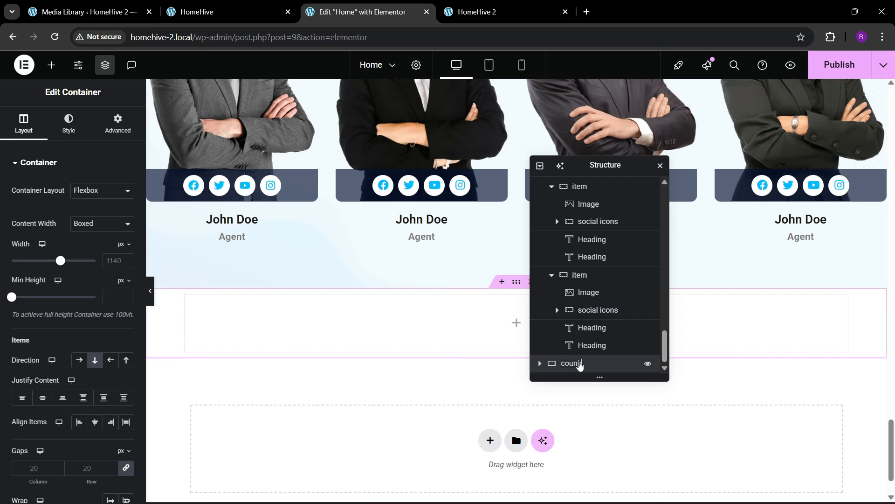
{"action": "left_click", "coordinate": [231, 12]}
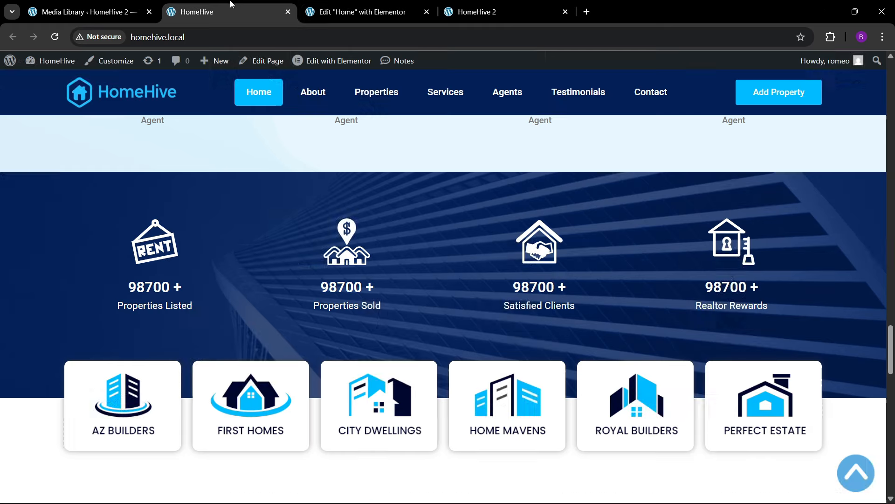
{"action": "left_click", "coordinate": [341, 6]}
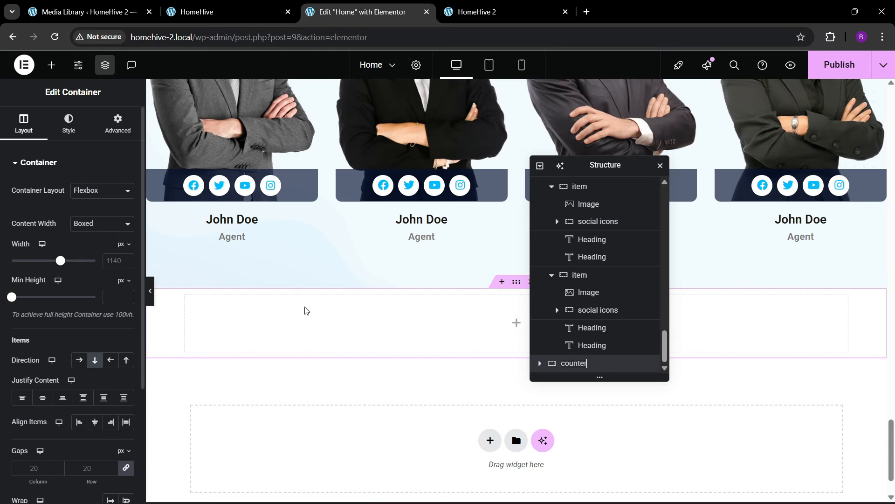
- Give the counter container 80 px top and bottom padding with zero side padding
{"action": "type", "text": "13"}
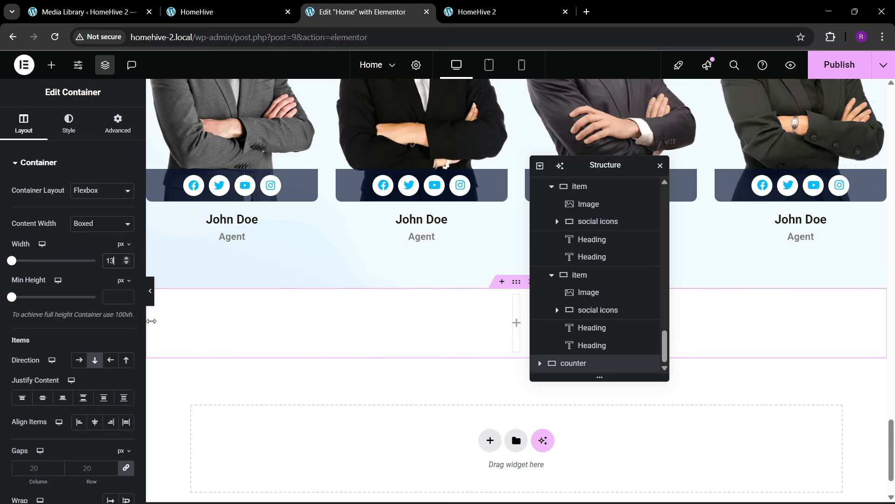
{"action": "type", "text": "00"}
{"action": "left_click", "coordinate": [112, 124]}
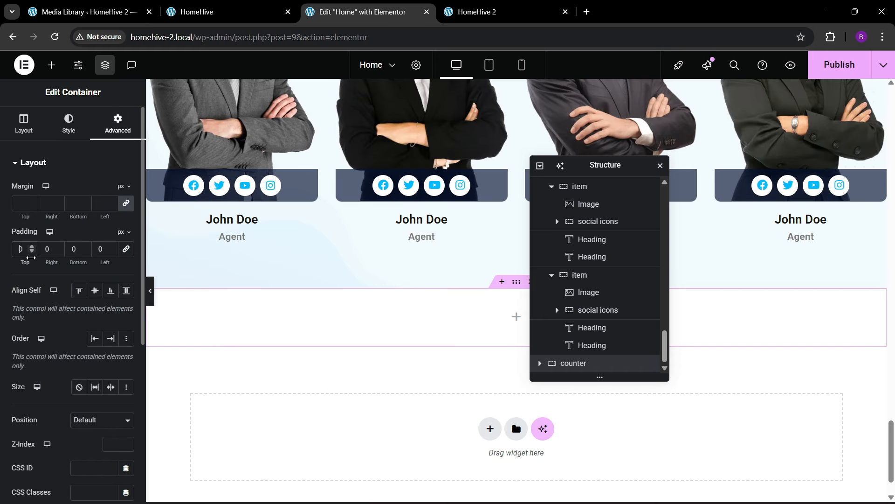
{"action": "type", "text": "8"}
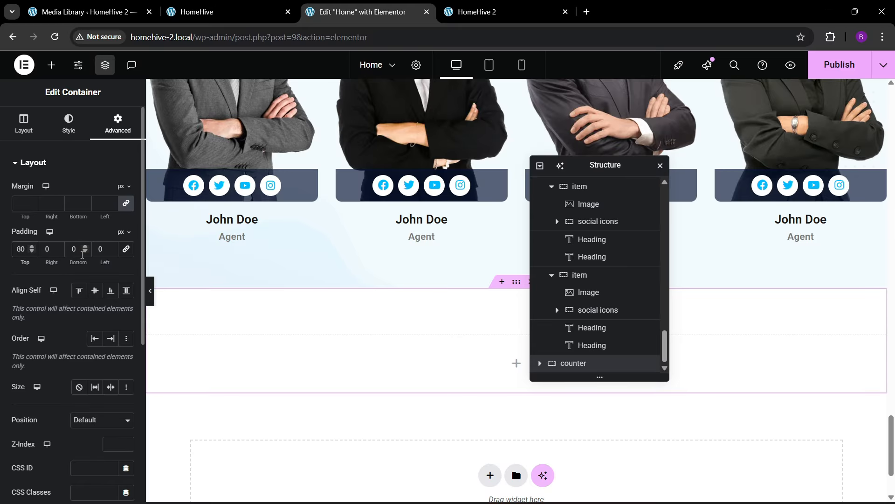
{"action": "type", "text": "8"}
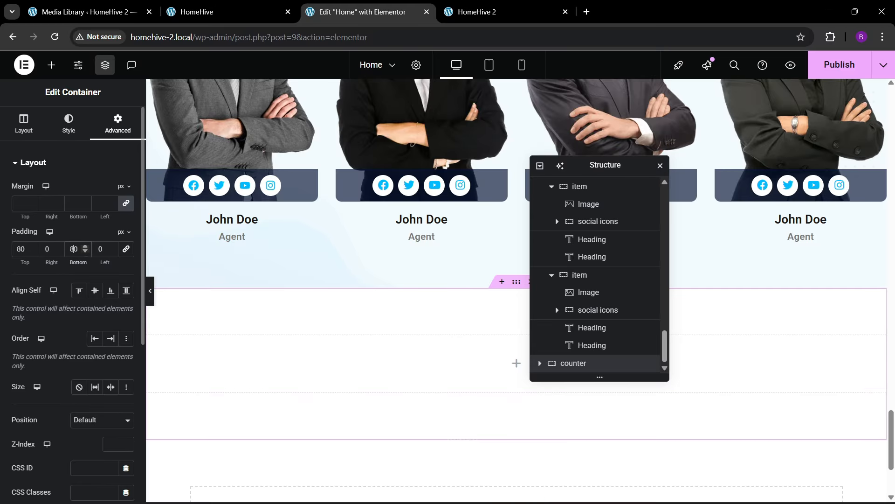
{"action": "left_click", "coordinate": [219, 12]}
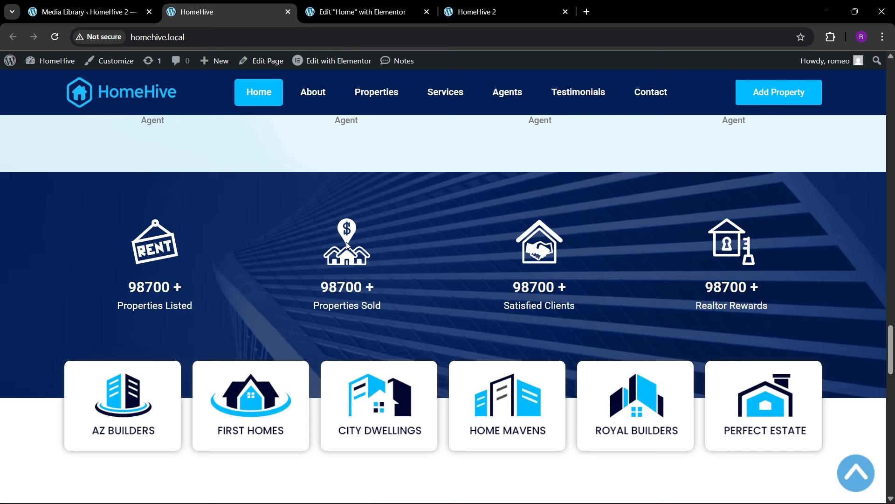
{"action": "left_click", "coordinate": [388, 6]}
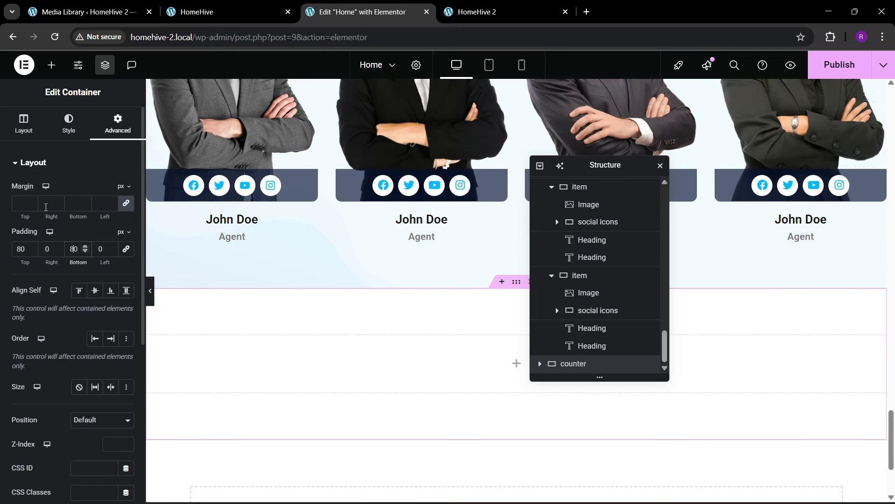
{"action": "left_click", "coordinate": [68, 122]}
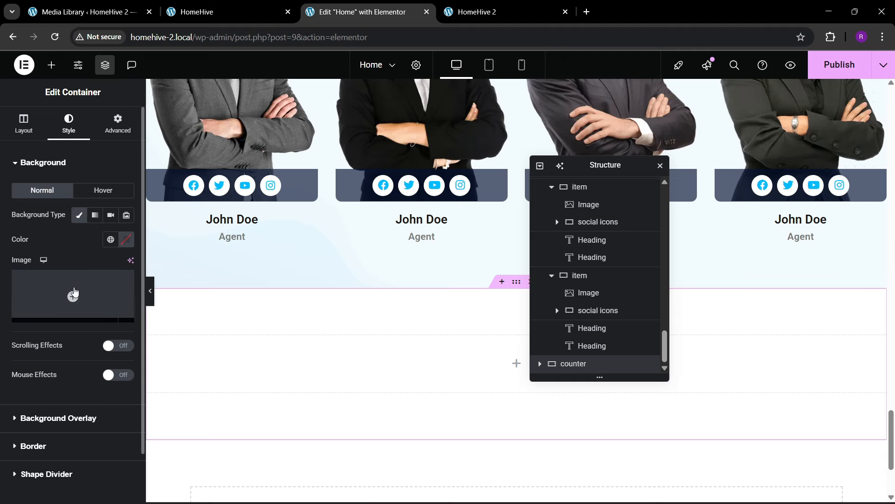
- Set the blue building photo as the section background, centred and sized to Cover
{"action": "left_click", "coordinate": [72, 295]}
{"action": "scroll", "coordinate": [413, 333], "scroll_direction": "down", "scroll_amount": 5}
{"action": "scroll", "coordinate": [412, 335], "scroll_direction": "down", "scroll_amount": 1}
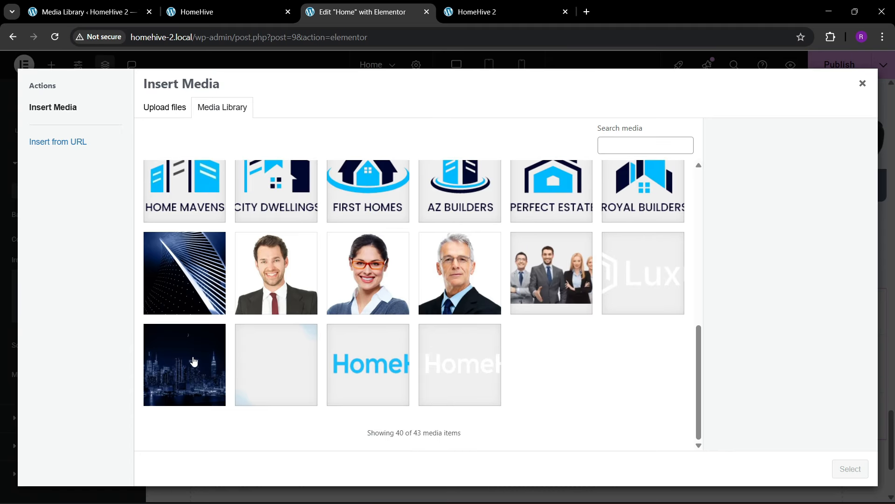
{"action": "left_click", "coordinate": [182, 299]}
{"action": "left_click", "coordinate": [850, 468]}
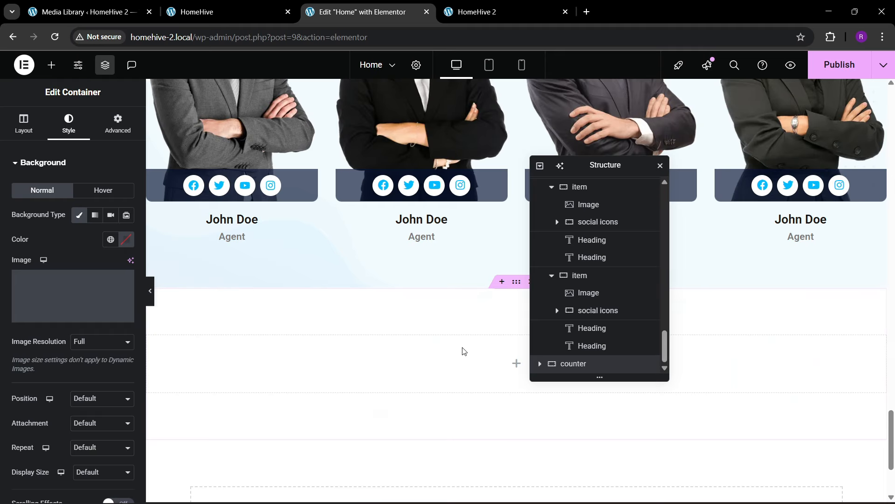
{"action": "scroll", "coordinate": [61, 341], "scroll_direction": "down", "scroll_amount": 1}
{"action": "left_click", "coordinate": [93, 349]}
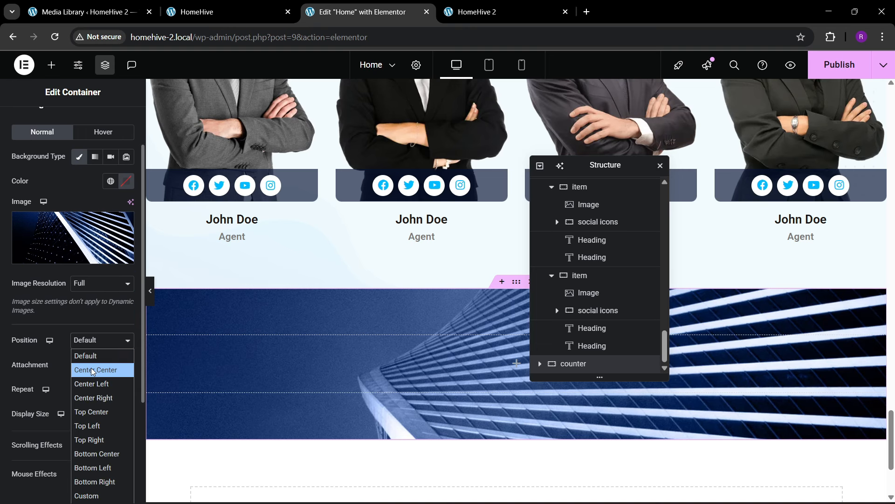
{"action": "left_click", "coordinate": [93, 368]}
{"action": "left_click", "coordinate": [88, 414]}
{"action": "left_click", "coordinate": [89, 457]}
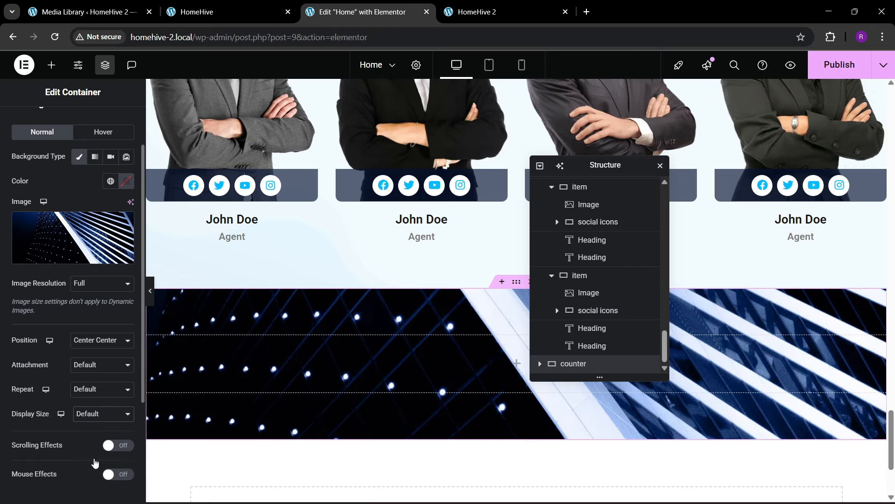
{"action": "scroll", "coordinate": [58, 381], "scroll_direction": "down", "scroll_amount": 2}
- Add a Classic overlay in global theme dark blue at 0.72 opacity
{"action": "left_click", "coordinate": [55, 402]}
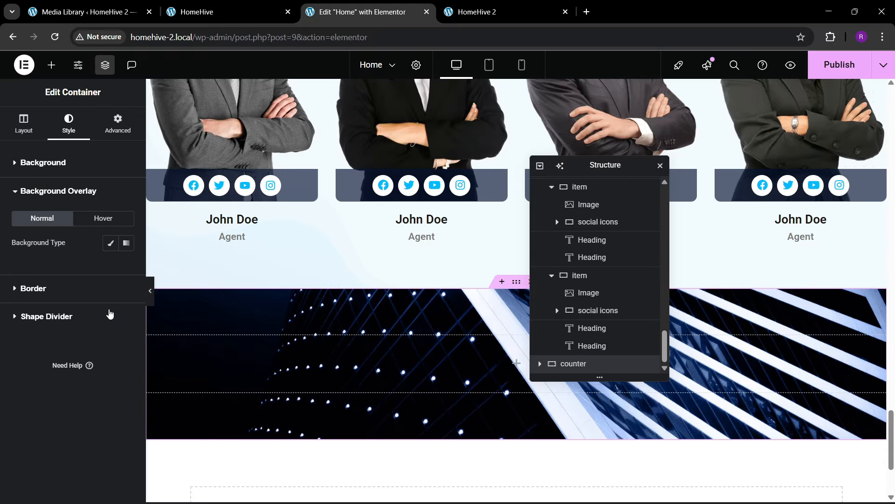
{"action": "left_click", "coordinate": [110, 242]}
{"action": "left_click", "coordinate": [110, 267]}
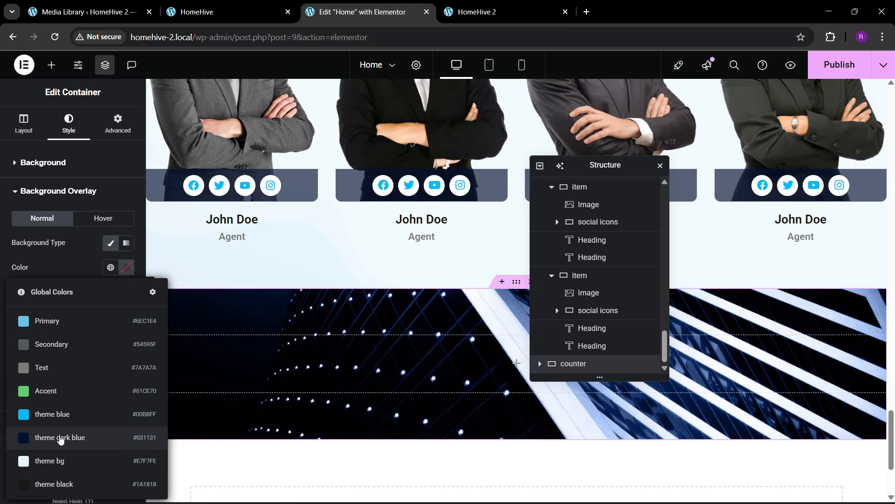
{"action": "left_click", "coordinate": [61, 436]}
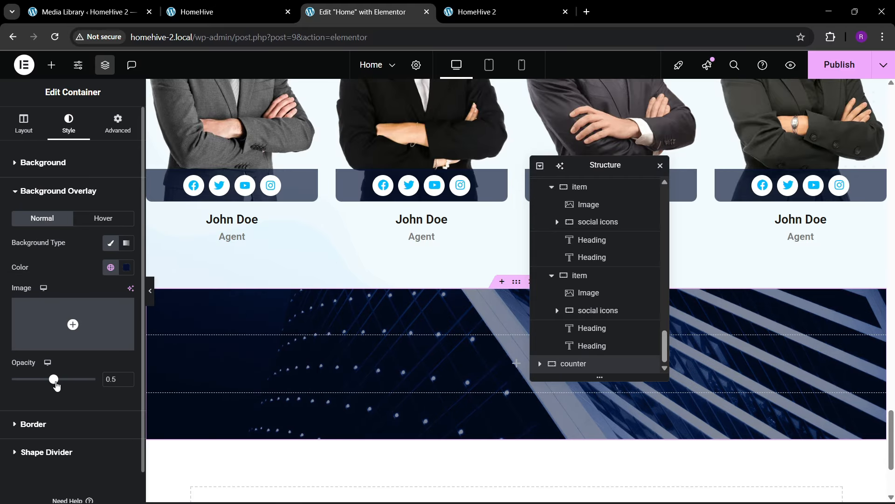
{"action": "left_click_drag", "start_coordinate": [56, 385], "coordinate": [73, 388]}
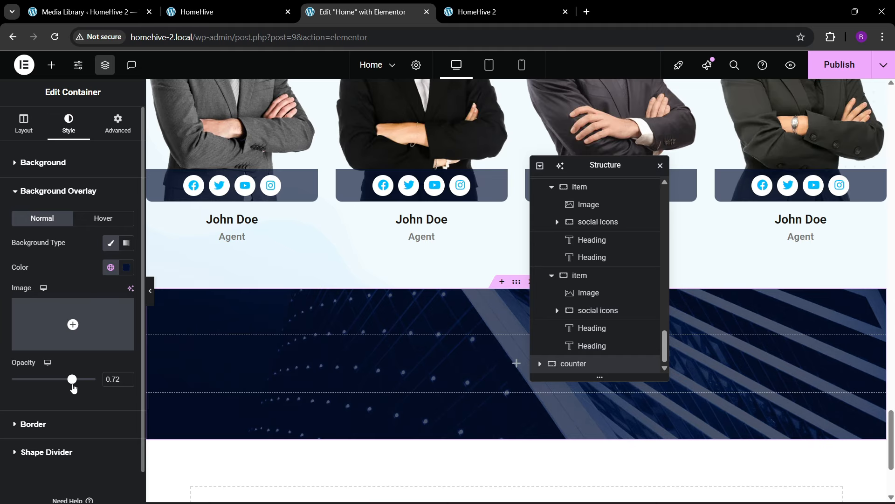
{"action": "left_click", "coordinate": [224, 10]}
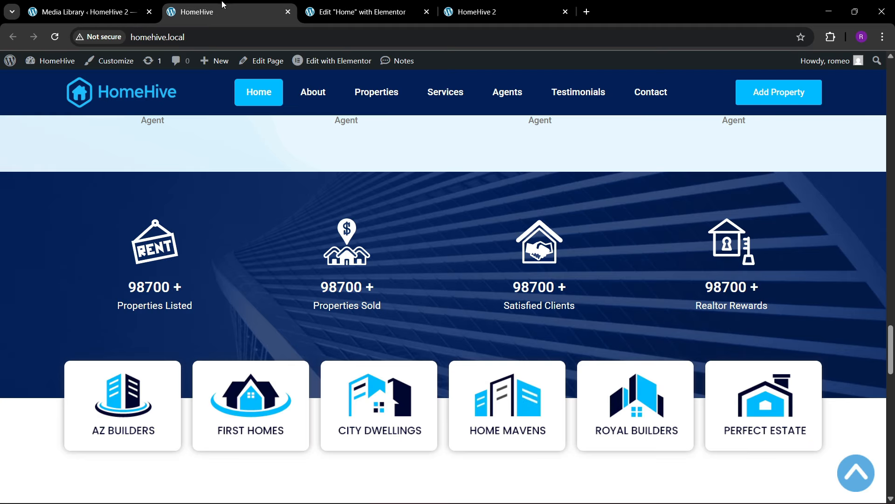
{"action": "left_click", "coordinate": [410, 10]}
{"action": "left_click", "coordinate": [52, 65]}
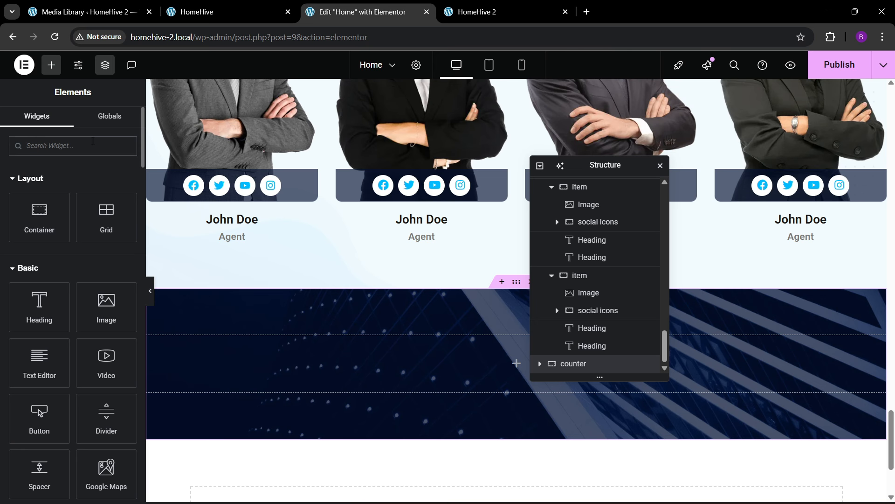
- Add a Grid to the counter section with 4 columns and 1 row
{"action": "type", "text": "grid"}
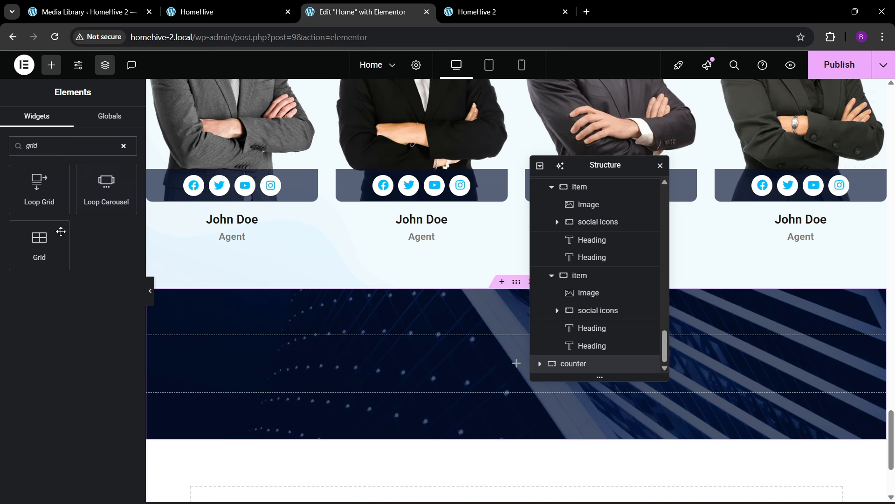
{"action": "left_click_drag", "start_coordinate": [61, 231], "coordinate": [355, 362]}
{"action": "left_click", "coordinate": [224, 10]}
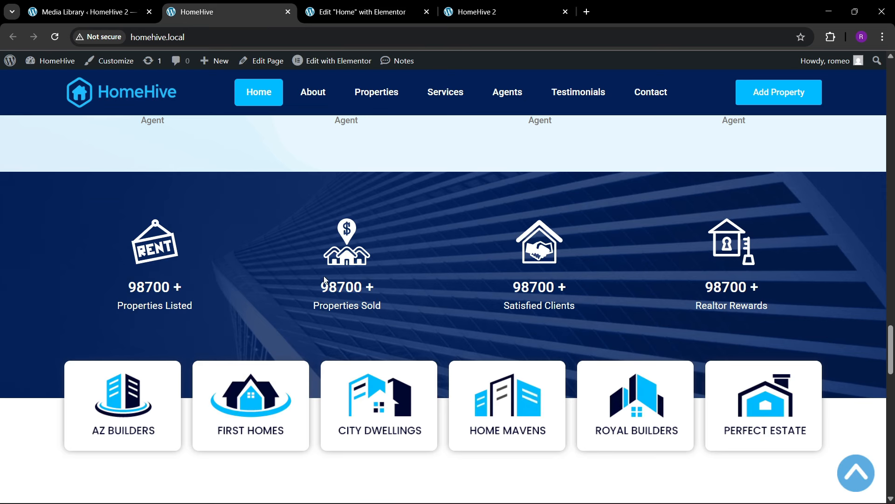
{"action": "left_click", "coordinate": [359, 12]}
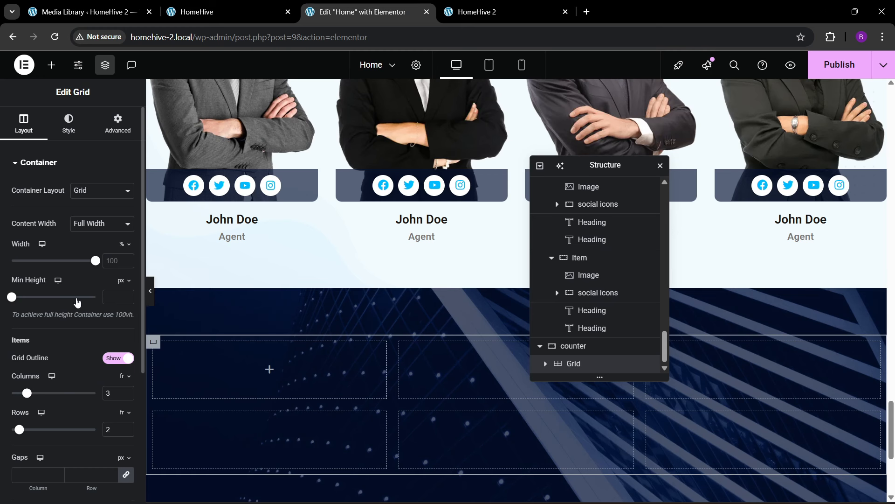
{"action": "left_click", "coordinate": [126, 391]}
{"action": "left_click", "coordinate": [126, 433]}
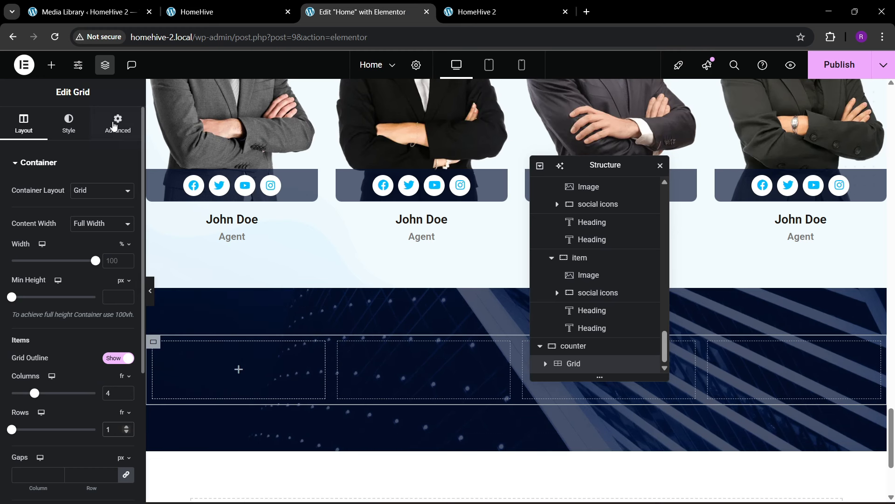
{"action": "left_click", "coordinate": [117, 124]}
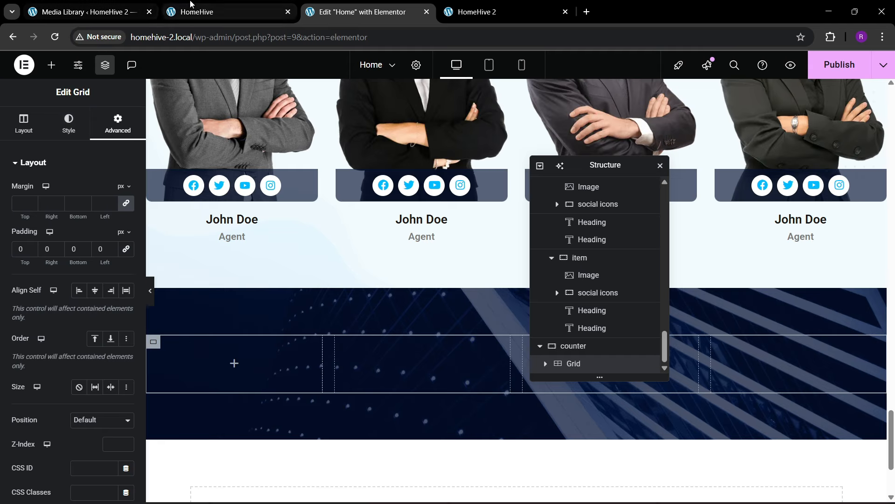
{"action": "left_click", "coordinate": [210, 12]}
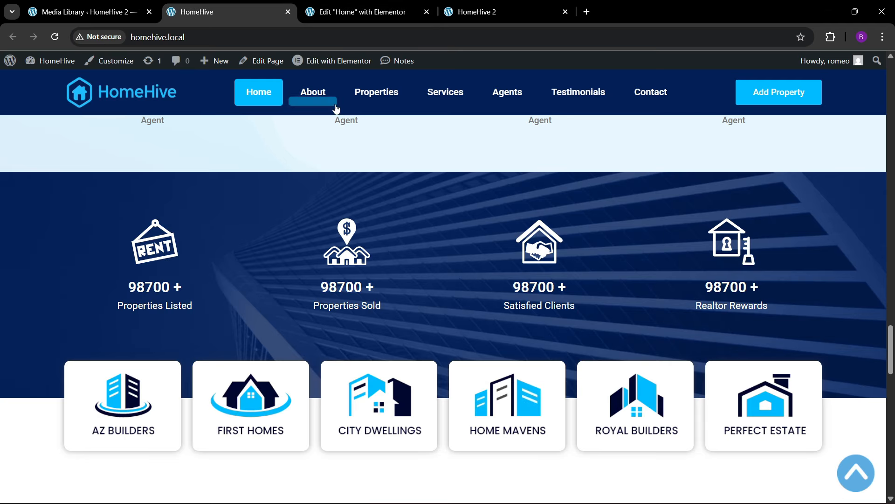
{"action": "left_click", "coordinate": [338, 5]}
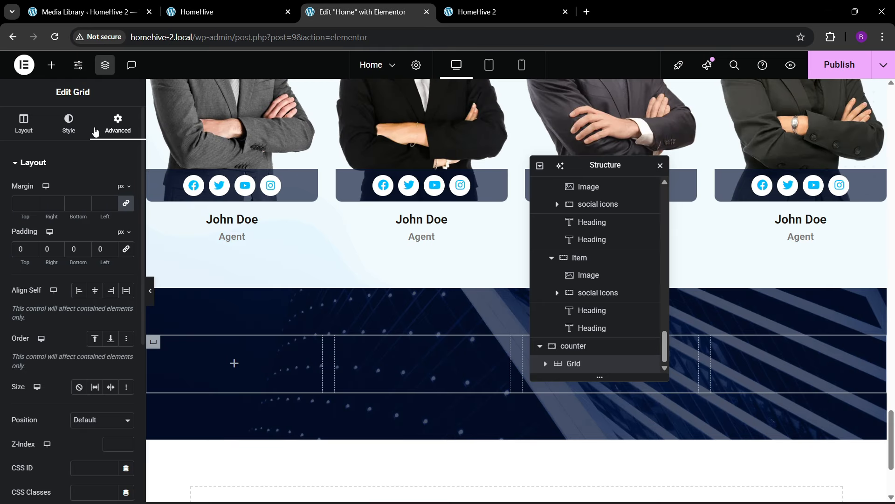
- Place a Container in the grid's first cell
{"action": "left_click", "coordinate": [51, 65]}
{"action": "left_click_drag", "start_coordinate": [62, 228], "coordinate": [235, 366]}
{"action": "left_click", "coordinate": [117, 125]}
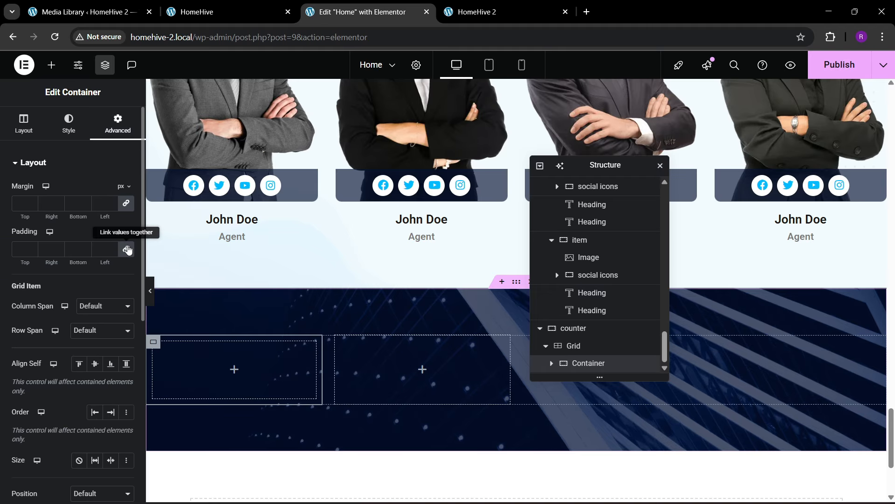
{"action": "left_click", "coordinate": [52, 64]}
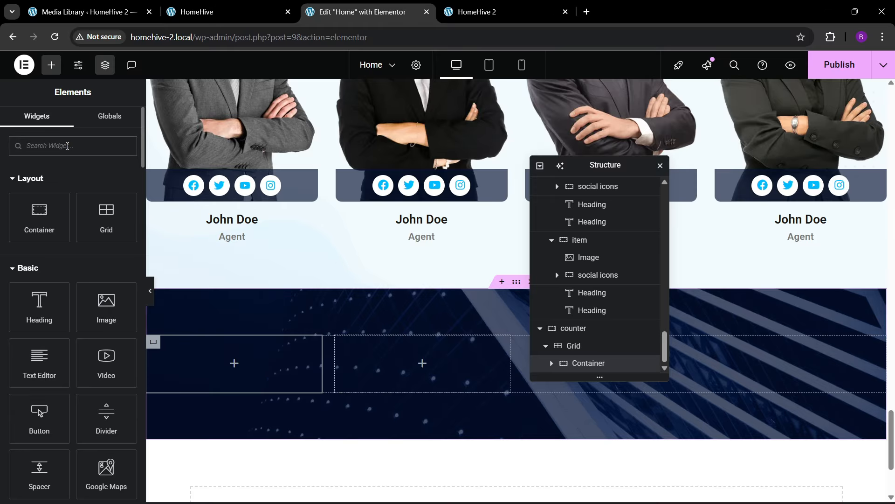
- Add an Icon widget to the first cell using the RENT sign SVG
{"action": "left_click", "coordinate": [67, 146]}
{"action": "type", "text": "icon"}
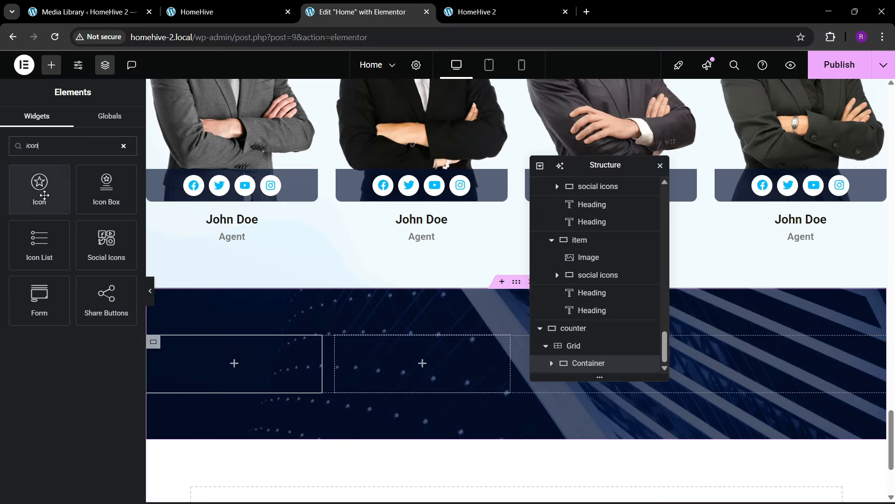
{"action": "left_click_drag", "start_coordinate": [40, 187], "coordinate": [234, 364]}
{"action": "left_click", "coordinate": [241, 5]}
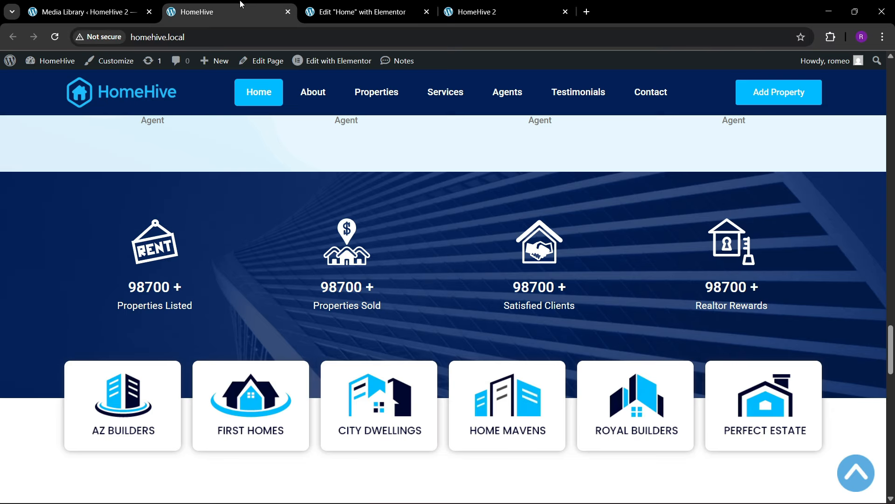
{"action": "left_click", "coordinate": [337, 4]}
{"action": "left_click", "coordinate": [94, 243]}
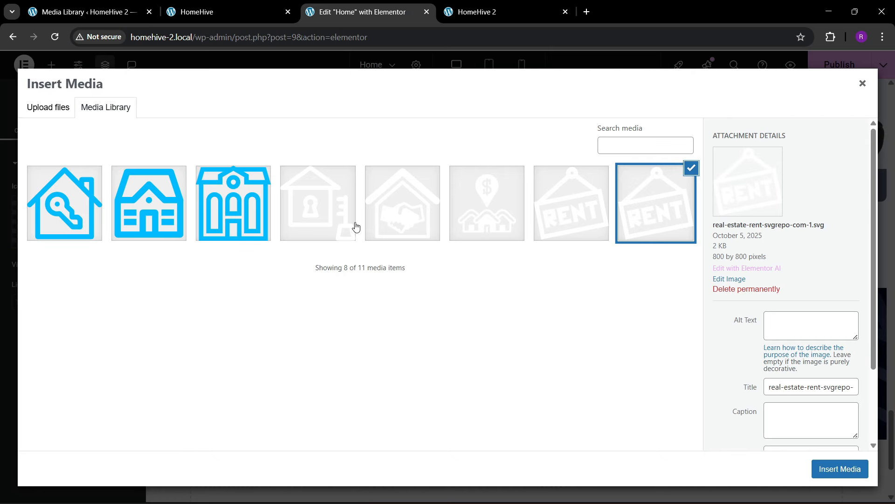
{"action": "left_click", "coordinate": [604, 220]}
{"action": "left_click", "coordinate": [837, 468]}
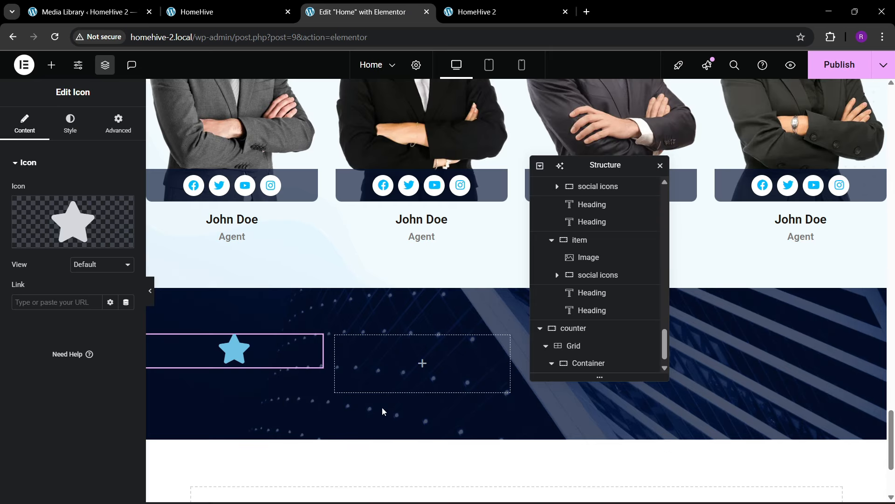
- Make the RENT icon white with an 80 px size
{"action": "left_click", "coordinate": [70, 125]}
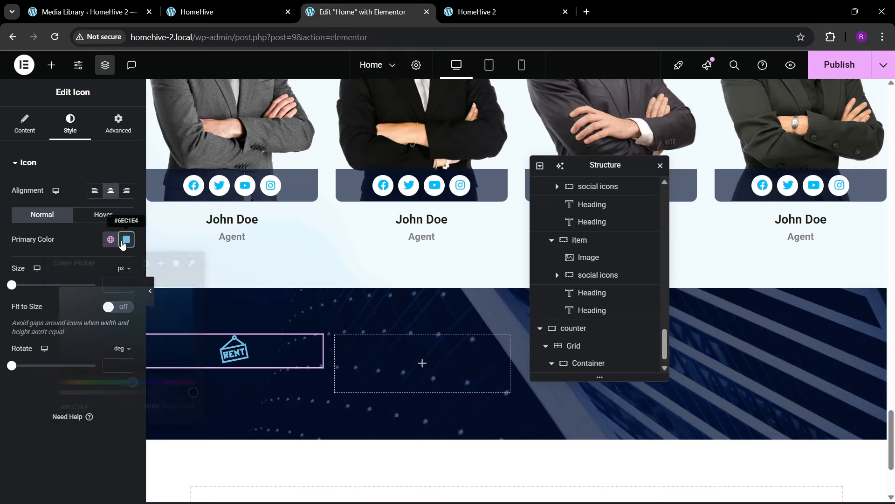
{"action": "left_click", "coordinate": [126, 240]}
{"action": "left_click", "coordinate": [60, 249]}
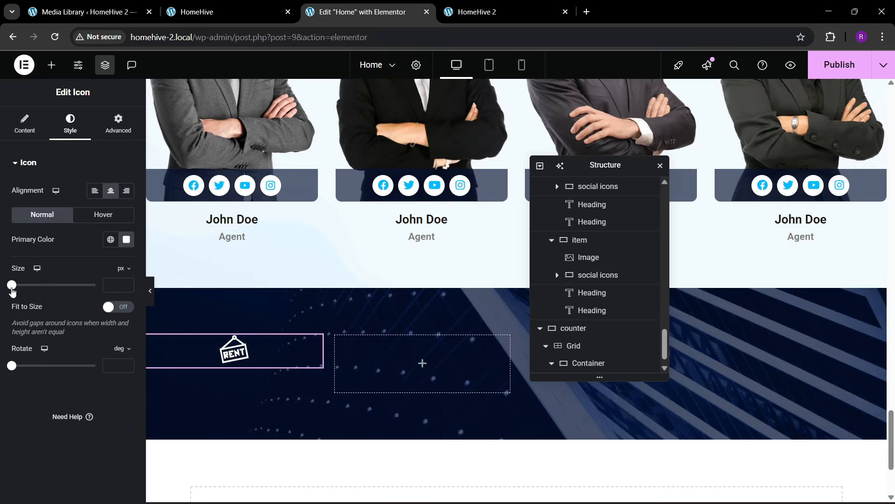
{"action": "left_click_drag", "start_coordinate": [11, 285], "coordinate": [33, 286]}
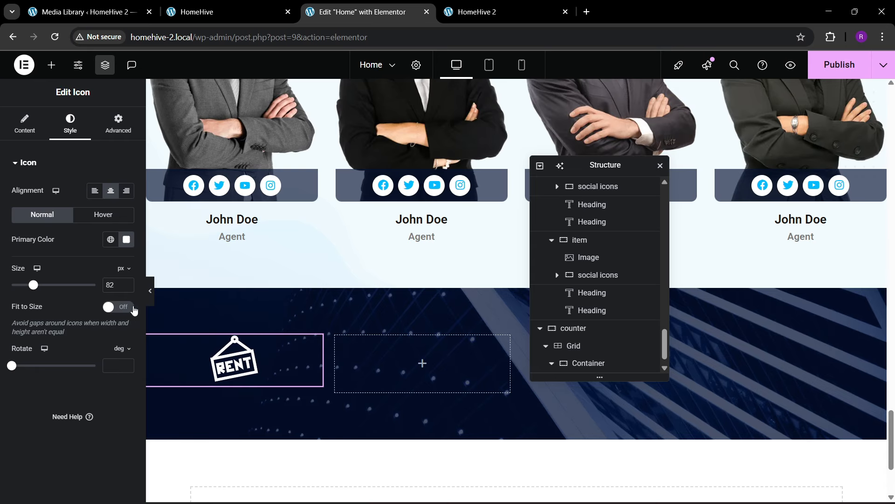
{"action": "left_click", "coordinate": [125, 288]}
{"action": "left_click", "coordinate": [125, 287]}
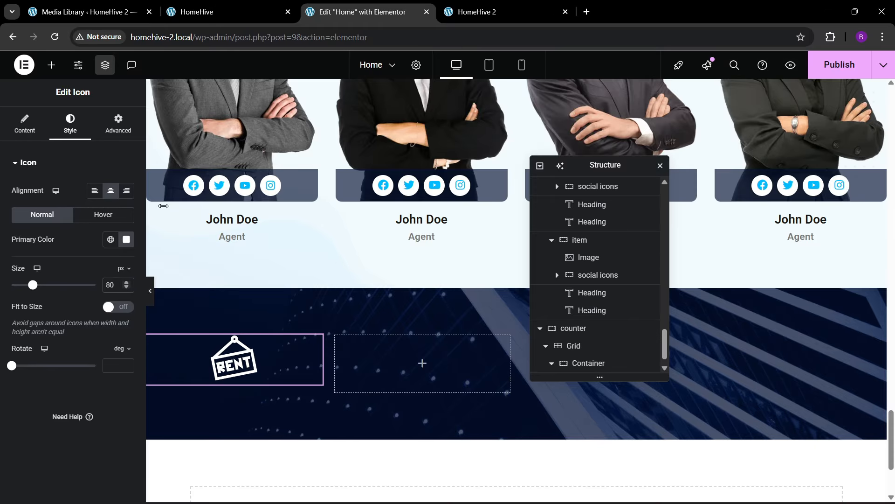
{"action": "left_click", "coordinate": [197, 11]}
{"action": "left_click", "coordinate": [355, 12]}
- Add a Counter widget below the RENT icon
{"action": "left_click", "coordinate": [51, 65]}
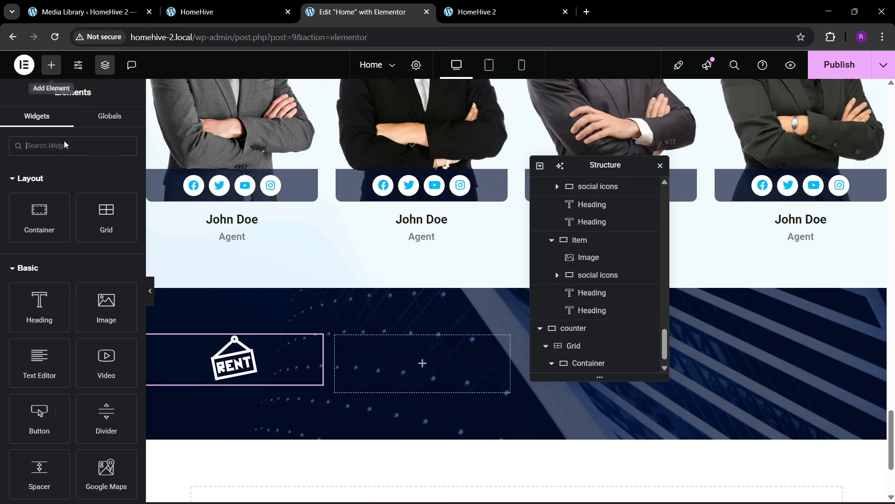
{"action": "type", "text": "counte3r"}
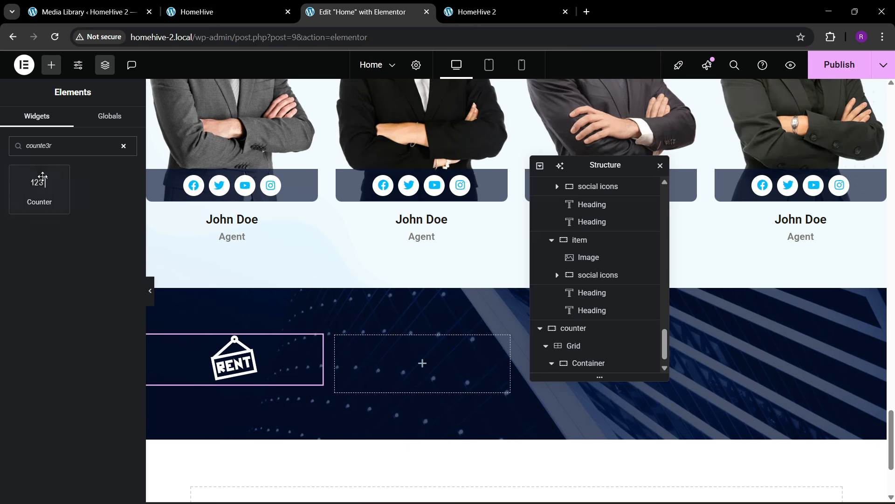
{"action": "left_click_drag", "start_coordinate": [42, 177], "coordinate": [282, 360]}
{"action": "left_click", "coordinate": [274, 6]}
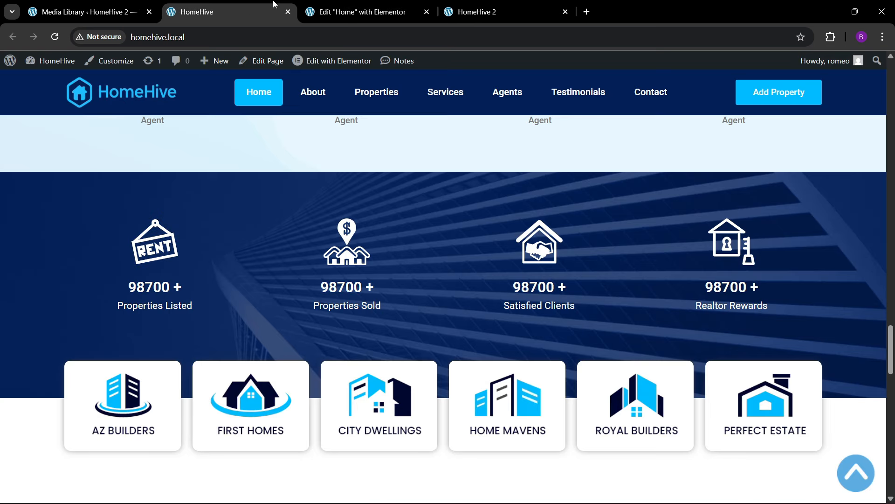
{"action": "left_click", "coordinate": [356, 12]}
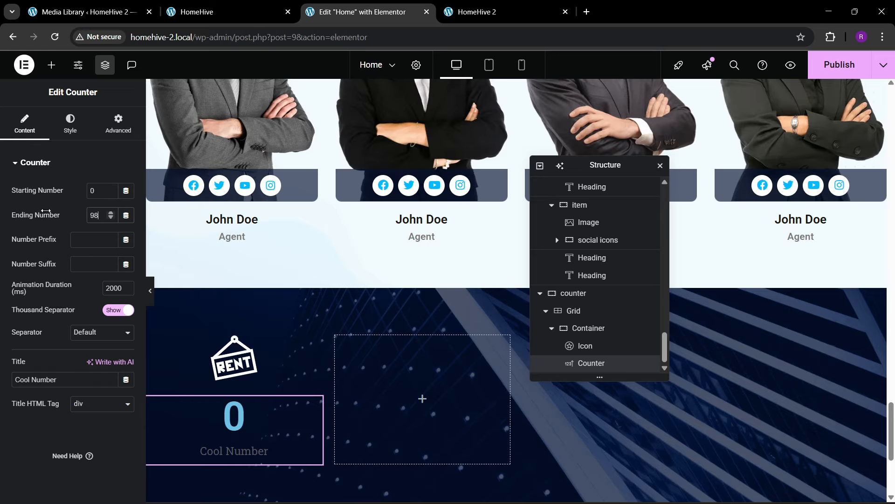
- Set the counter's ending number to 98700 with a + suffix and title 'Properties Listed'
{"action": "type", "text": "98700"}
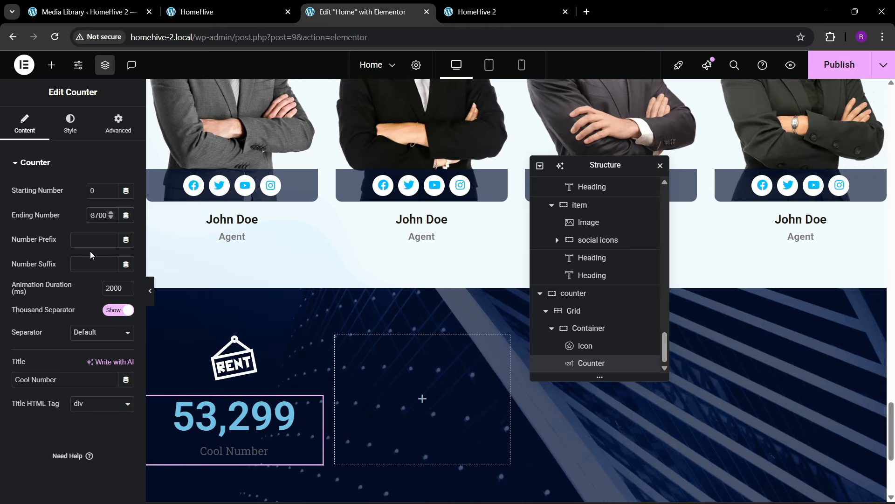
{"action": "left_click", "coordinate": [108, 245]}
{"action": "type", "text": "+"}
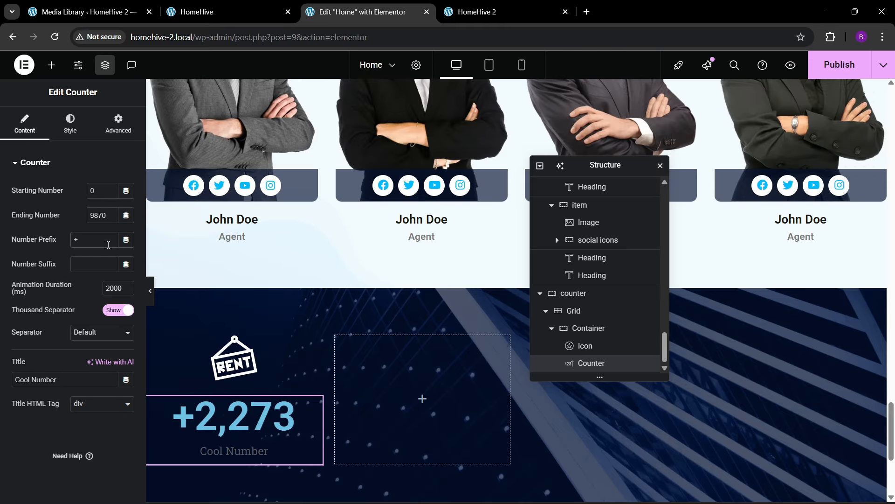
{"action": "key", "text": "BackSpace"}
{"action": "left_click", "coordinate": [100, 260]}
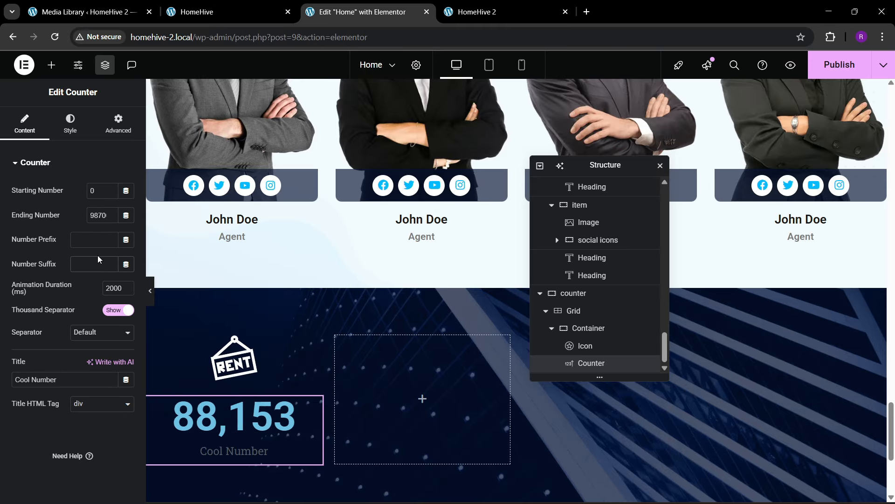
{"action": "type", "text": "+"}
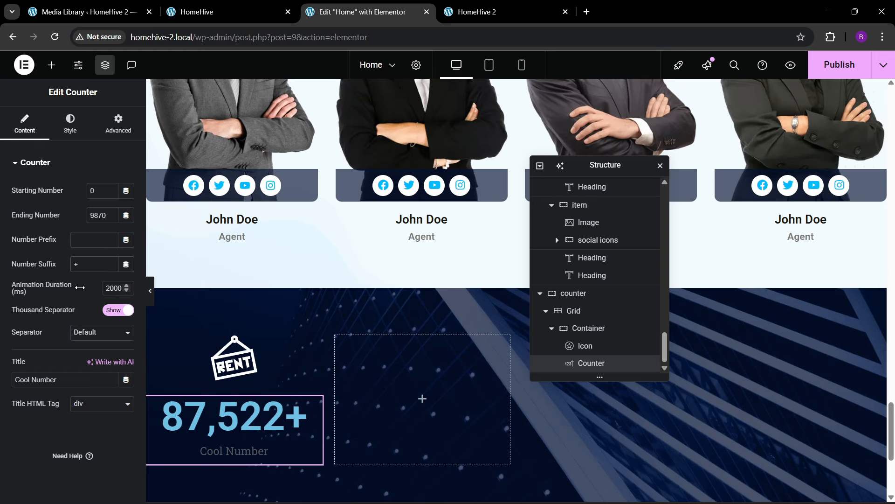
{"action": "left_click", "coordinate": [224, 12]}
{"action": "left_click", "coordinate": [334, 6]}
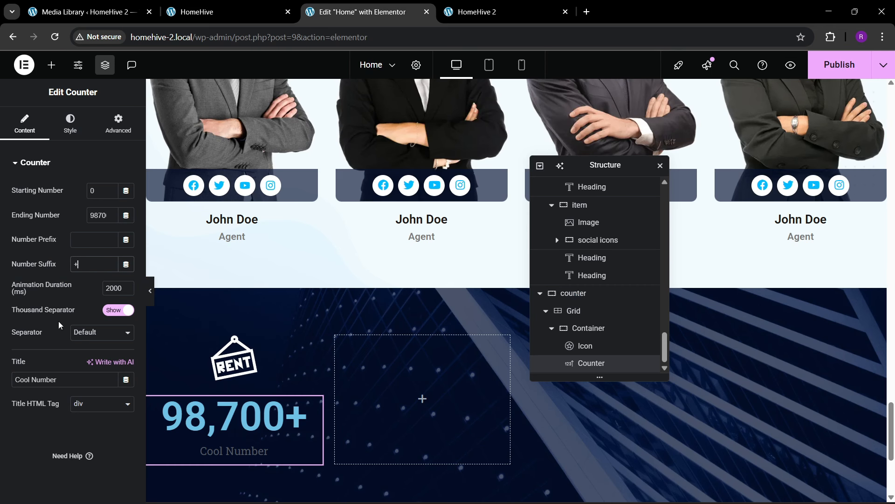
{"action": "type", "text": "Properties Listed"}
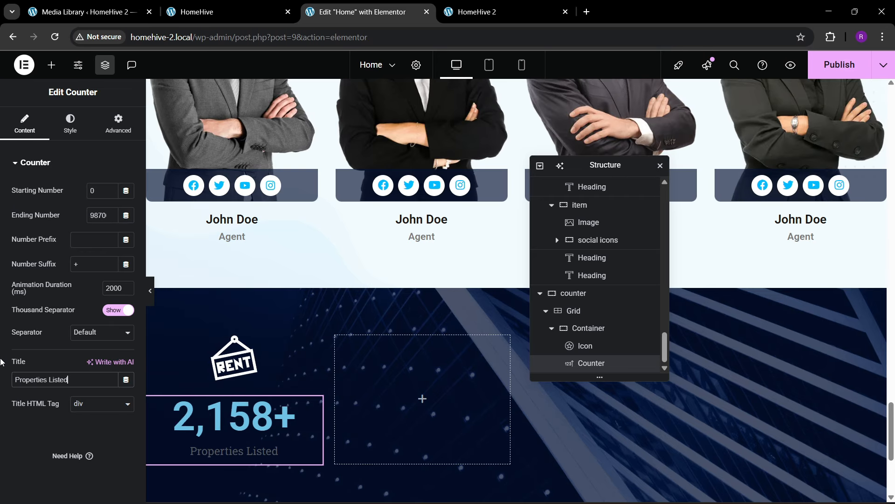
{"action": "left_click", "coordinate": [70, 124]}
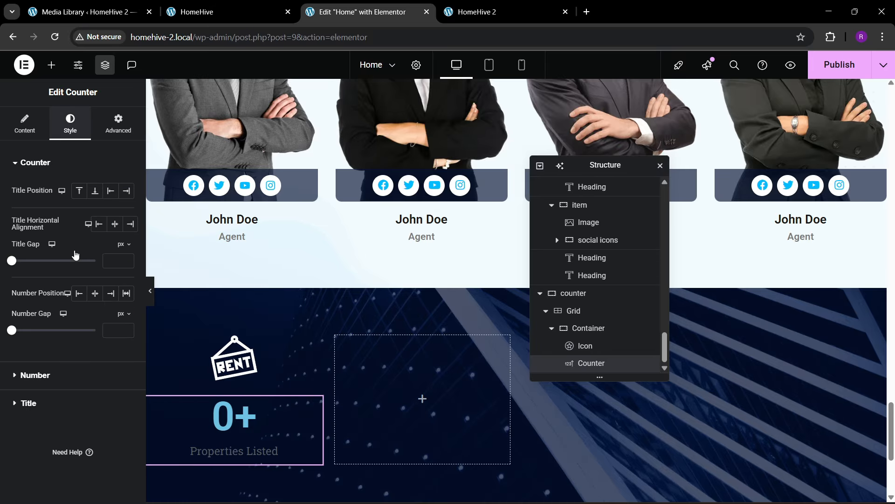
- Make the counter number white with a 25 px font size
{"action": "left_click", "coordinate": [34, 376]}
{"action": "left_click", "coordinate": [123, 224]}
{"action": "left_click_drag", "start_coordinate": [77, 279], "coordinate": [12, 243]}
{"action": "left_click", "coordinate": [12, 243]}
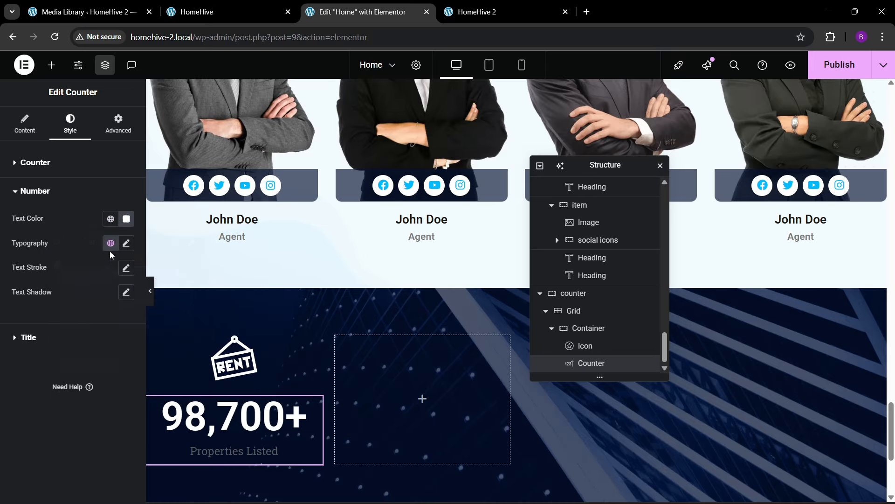
{"action": "left_click", "coordinate": [124, 245]}
{"action": "left_click", "coordinate": [120, 332]}
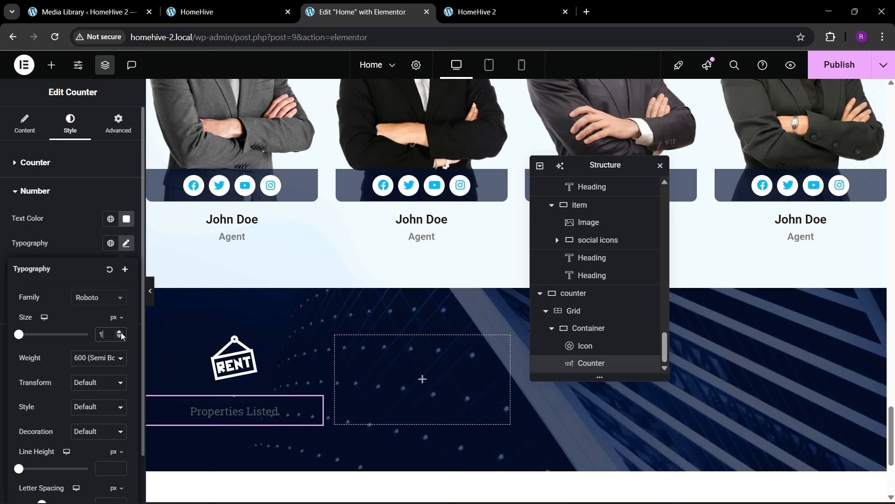
{"action": "left_click_drag", "start_coordinate": [122, 336], "coordinate": [122, 336]}
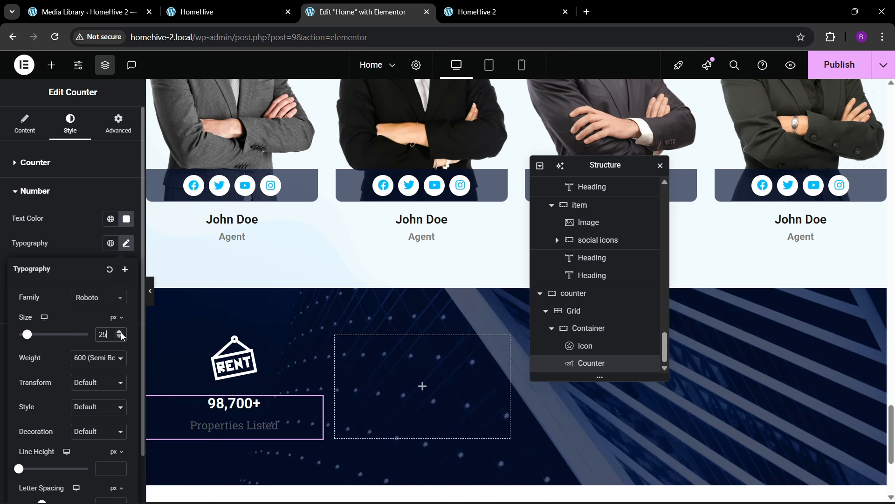
{"action": "left_click", "coordinate": [77, 249]}
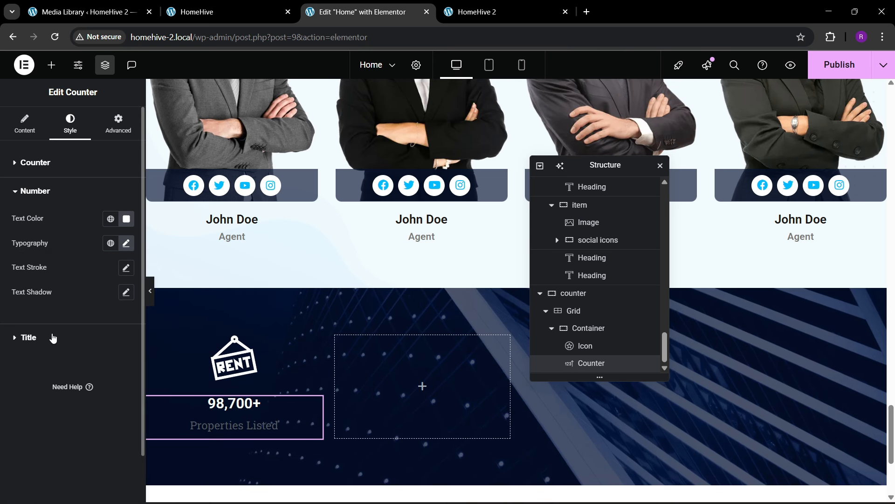
- Make the 'Properties Listed' counter title white
{"action": "left_click", "coordinate": [53, 338]}
{"action": "left_click", "coordinate": [123, 252]}
{"action": "left_click", "coordinate": [60, 295]}
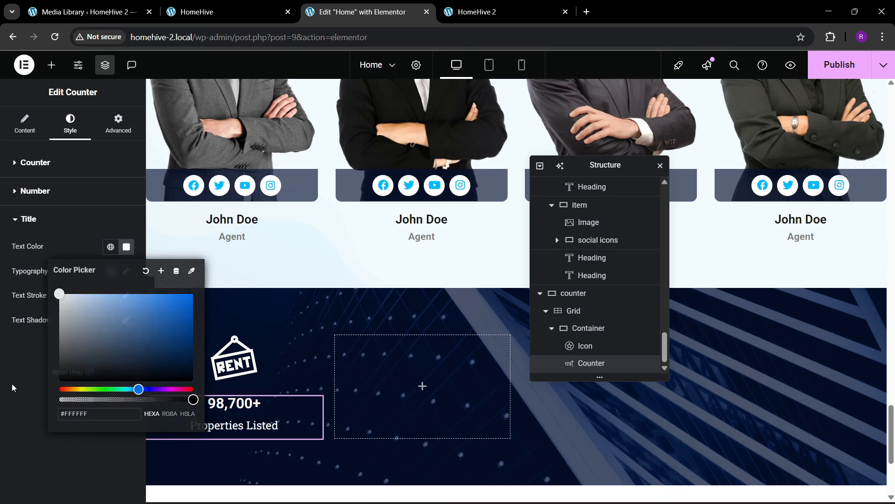
{"action": "left_click", "coordinate": [10, 386]}
- Set the counter title font to Roboto at 18 px
{"action": "left_click", "coordinate": [125, 271]}
{"action": "left_click", "coordinate": [93, 326]}
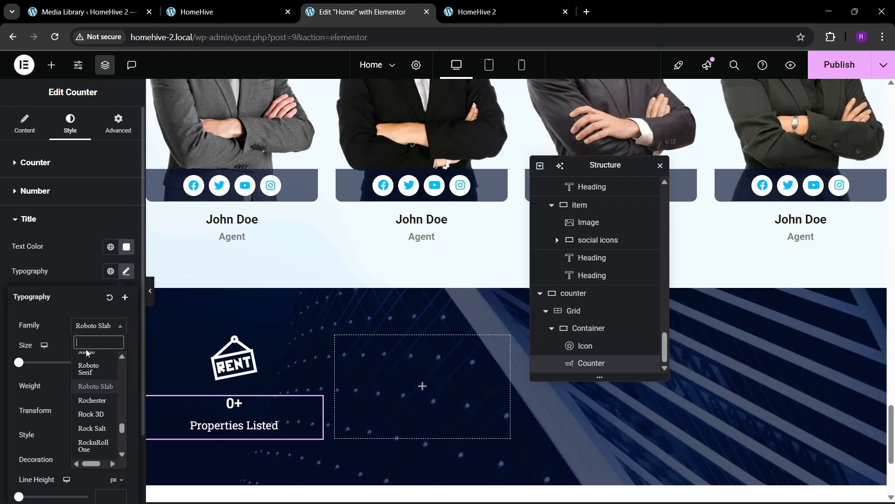
{"action": "type", "text": "roboto"}
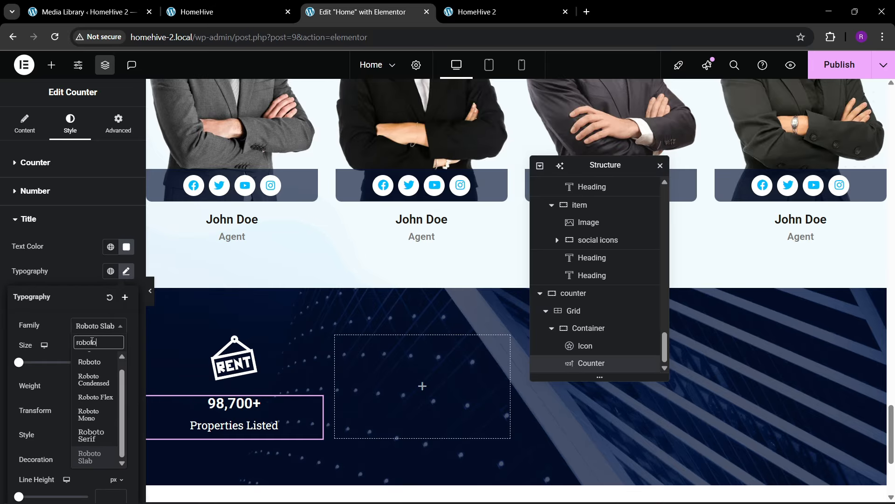
{"action": "key", "text": "Return"}
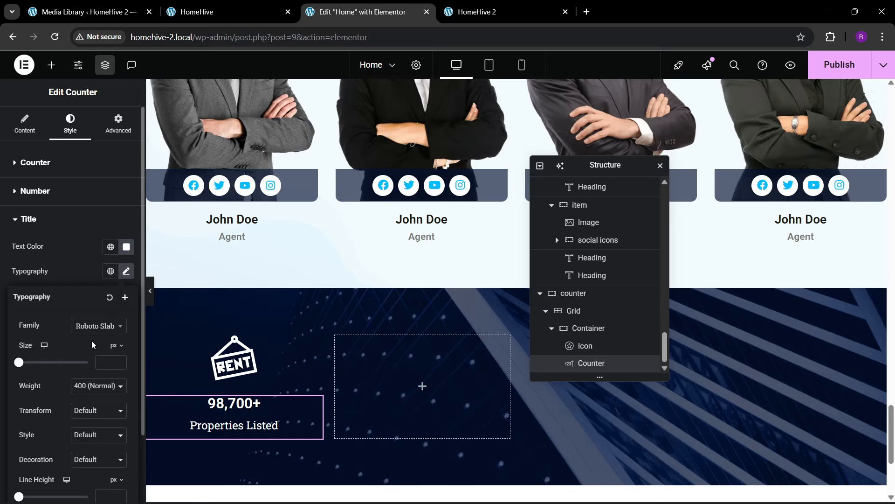
{"action": "left_click", "coordinate": [120, 361]}
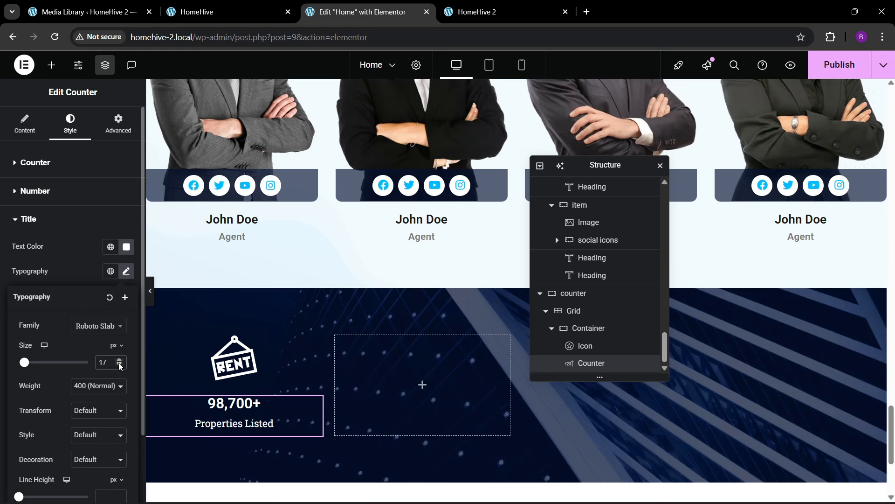
{"action": "left_click", "coordinate": [97, 329]}
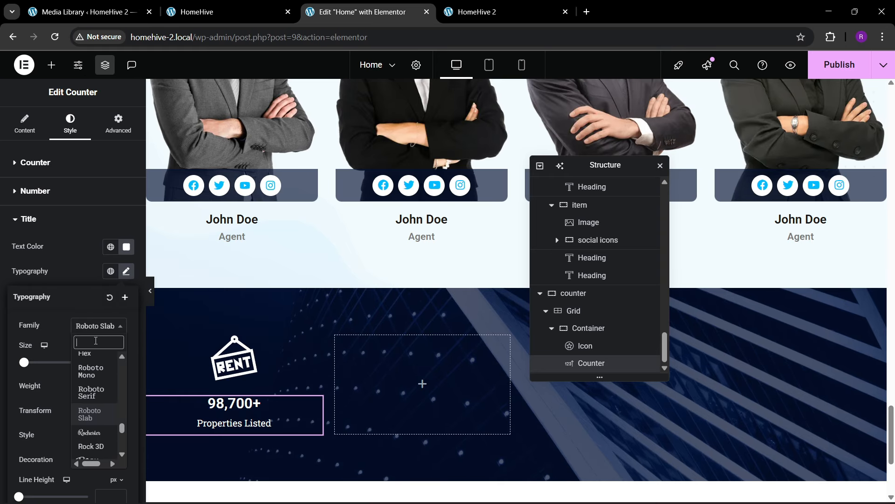
{"action": "type", "text": "roboto"}
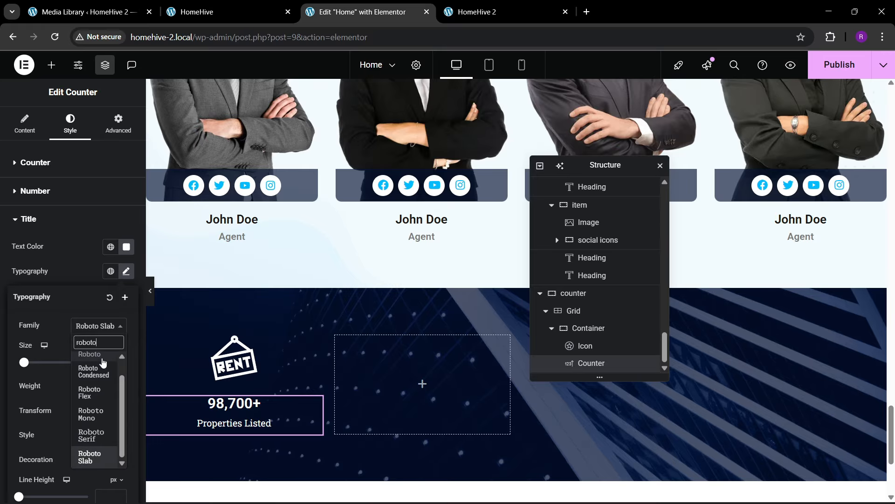
{"action": "left_click", "coordinate": [103, 356]}
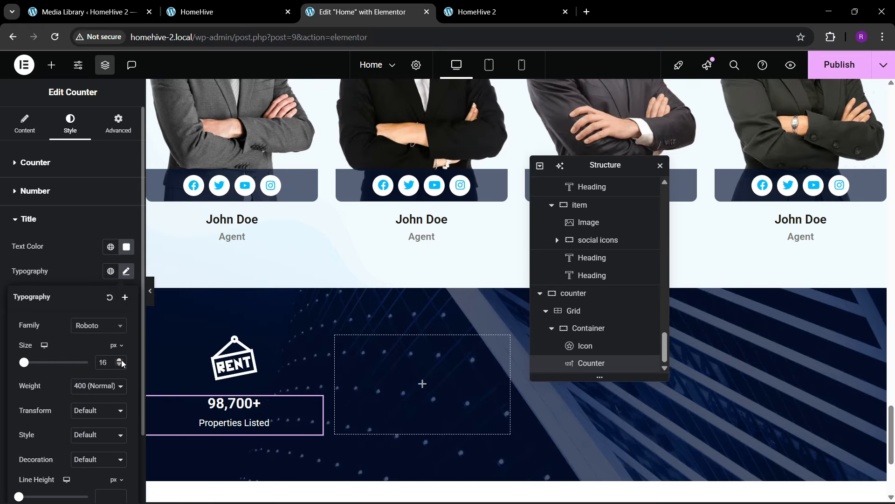
{"action": "left_click", "coordinate": [120, 360]}
{"action": "left_click", "coordinate": [120, 360]}
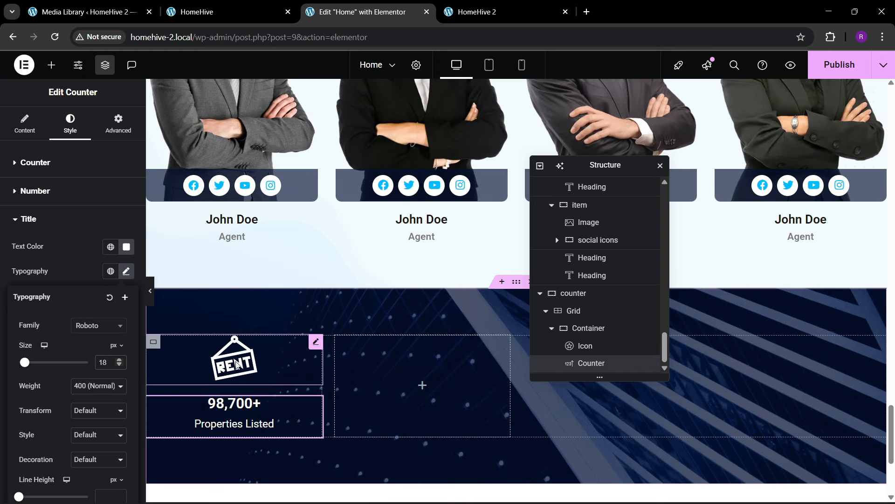
- Duplicate the counter container three times to make four counters
{"action": "left_click", "coordinate": [238, 5]}
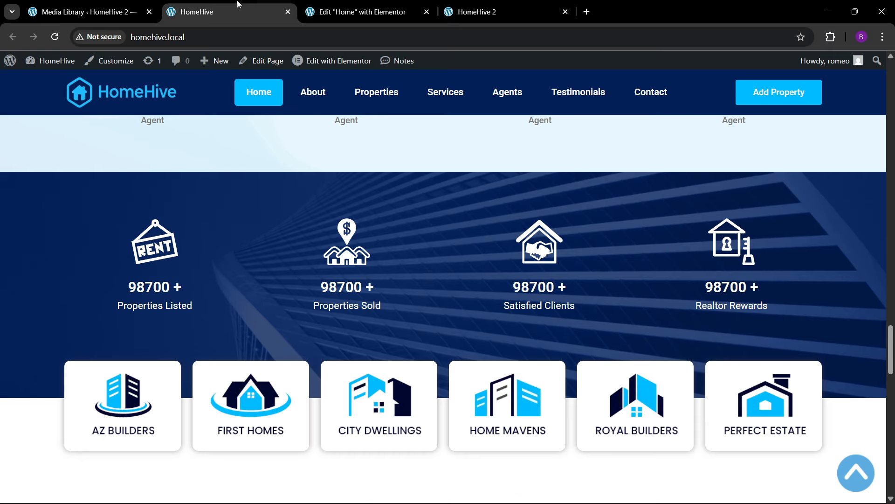
{"action": "left_click", "coordinate": [368, 9]}
{"action": "scroll", "coordinate": [411, 289], "scroll_direction": "down", "scroll_amount": 3}
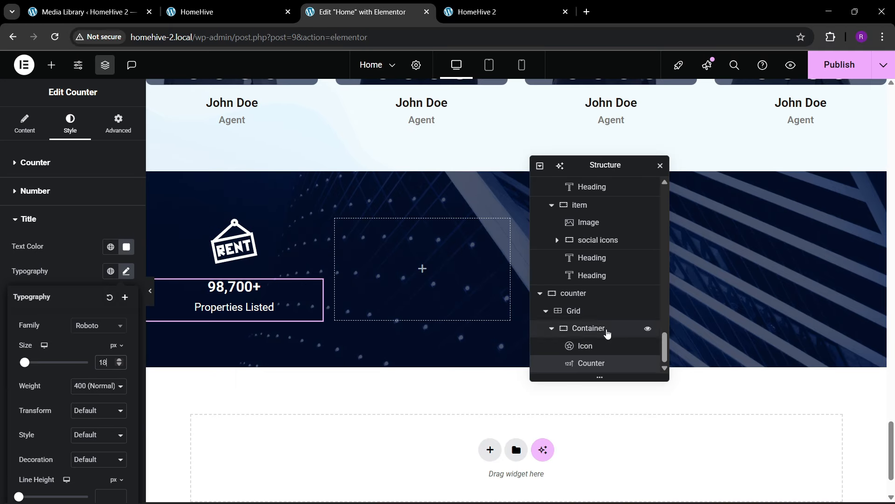
{"action": "left_click", "coordinate": [552, 328]}
{"action": "left_click", "coordinate": [590, 366]}
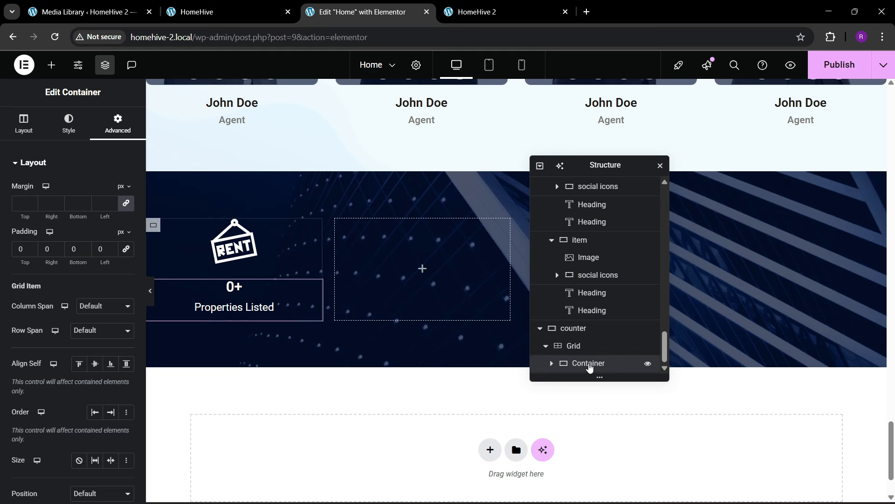
{"action": "right_click", "coordinate": [590, 365]}
{"action": "left_click", "coordinate": [606, 220]}
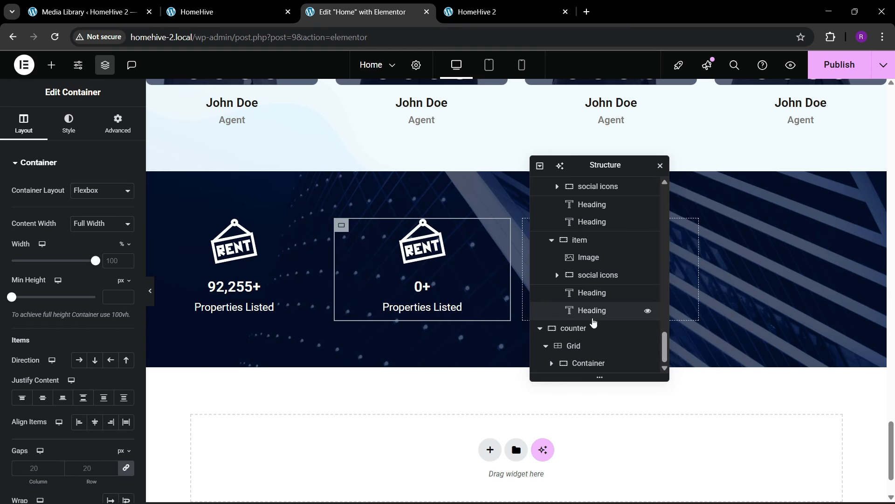
{"action": "scroll", "coordinate": [591, 346], "scroll_direction": "down", "scroll_amount": 1}
{"action": "right_click", "coordinate": [590, 361]}
{"action": "left_click", "coordinate": [619, 222]}
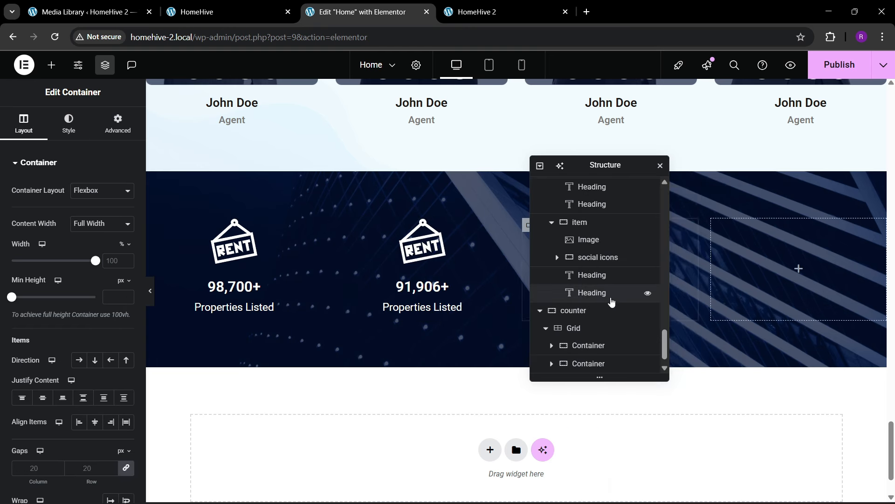
{"action": "scroll", "coordinate": [591, 357], "scroll_direction": "down", "scroll_amount": 1}
{"action": "right_click", "coordinate": [591, 365]}
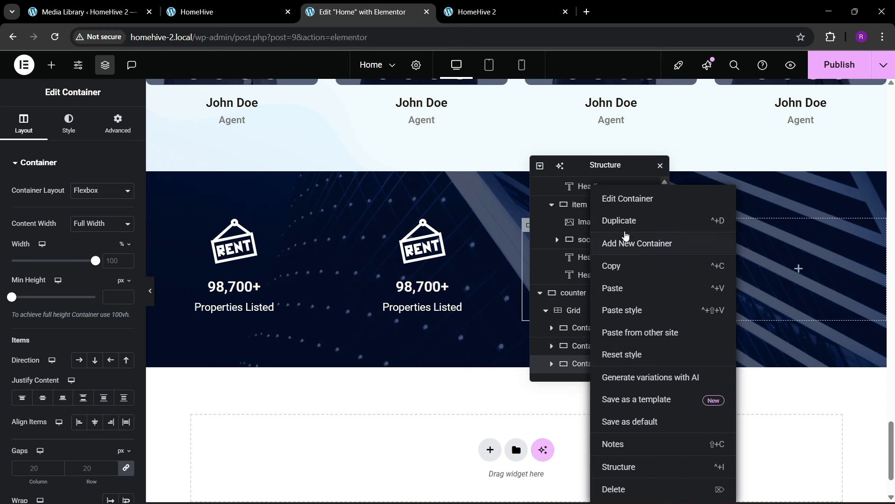
{"action": "left_click", "coordinate": [623, 222]}
{"action": "scroll", "coordinate": [548, 318], "scroll_direction": "down", "scroll_amount": 1}
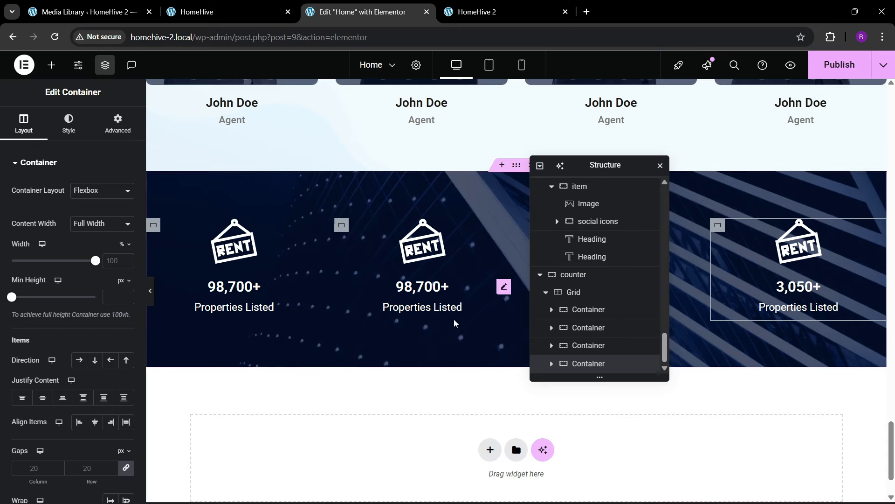
- Reload the live HomeHive 2 homepage to confirm the four counters appear, then return
{"action": "left_click", "coordinate": [268, 9]}
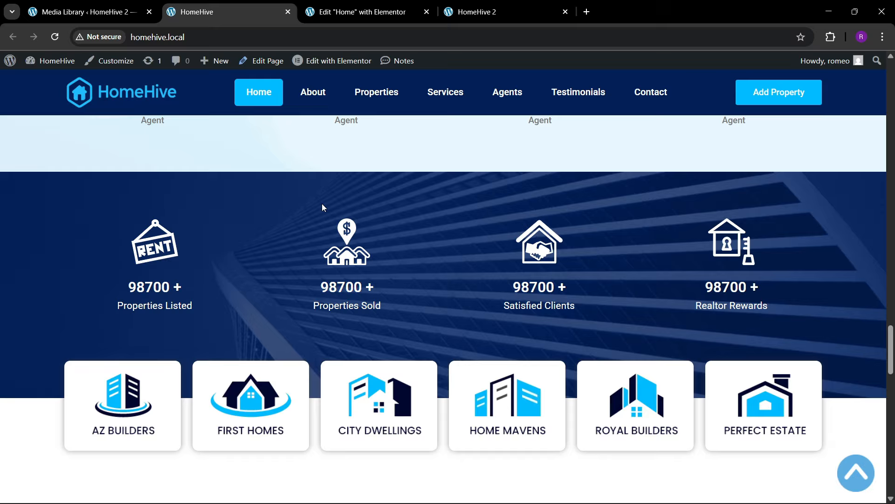
{"action": "left_click", "coordinate": [393, 5]}
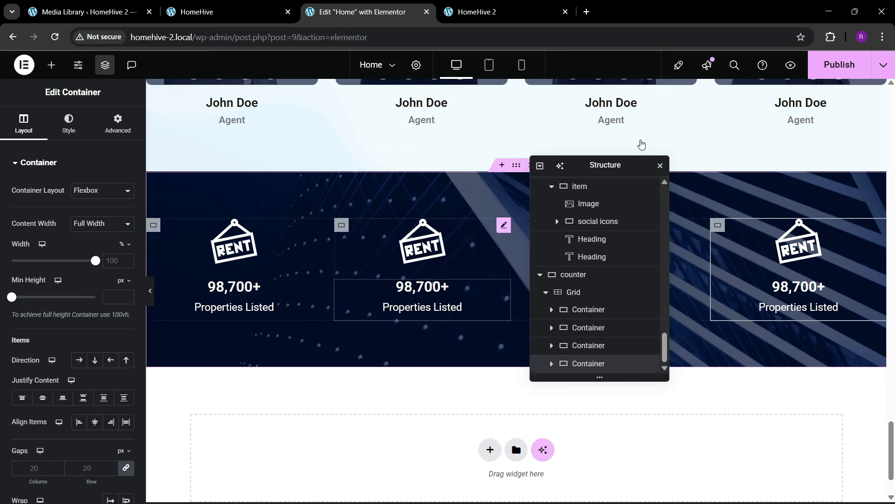
{"action": "left_click", "coordinate": [244, 7]}
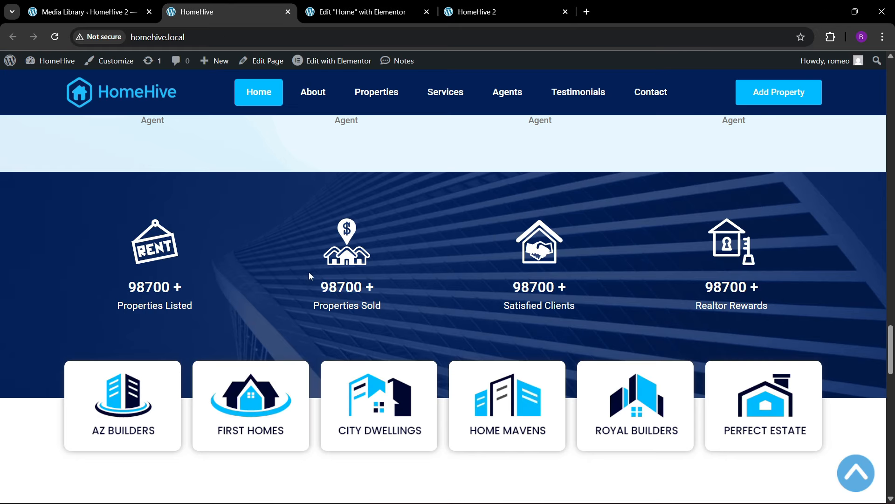
{"action": "left_click", "coordinate": [354, 12]}
{"action": "left_click", "coordinate": [506, 10]}
{"action": "left_click", "coordinate": [283, 37]}
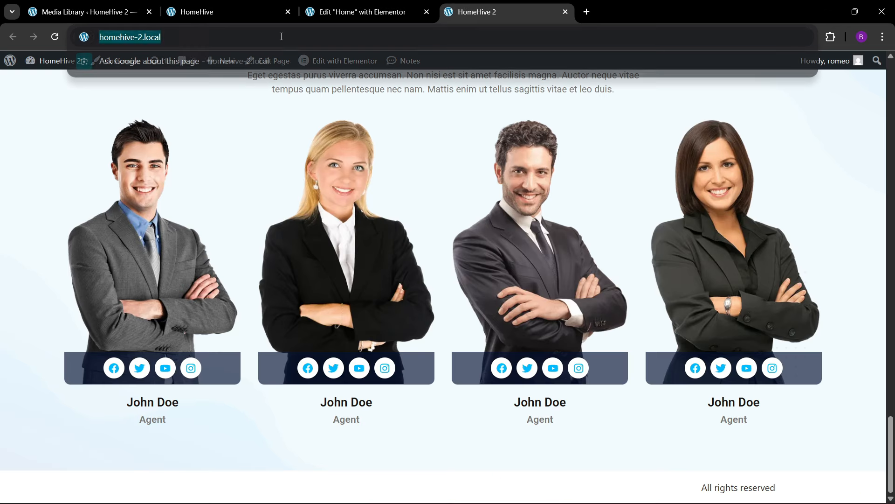
{"action": "key", "text": "Return"}
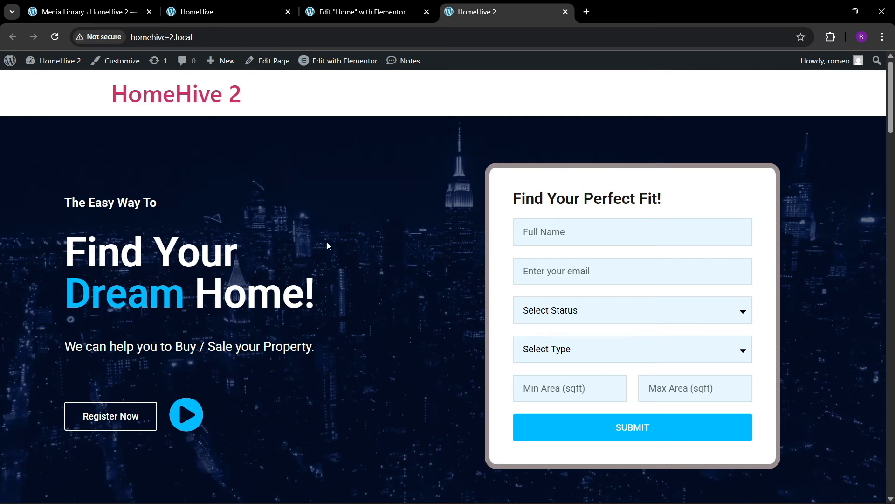
{"action": "scroll", "coordinate": [861, 198], "scroll_direction": "down", "scroll_amount": 6}
{"action": "left_click_drag", "start_coordinate": [892, 189], "coordinate": [892, 502]}
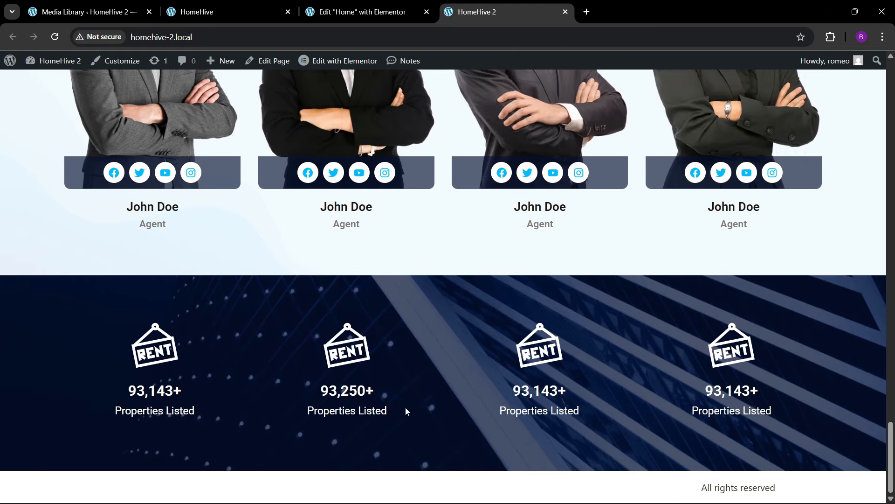
{"action": "left_click", "coordinate": [359, 12]}
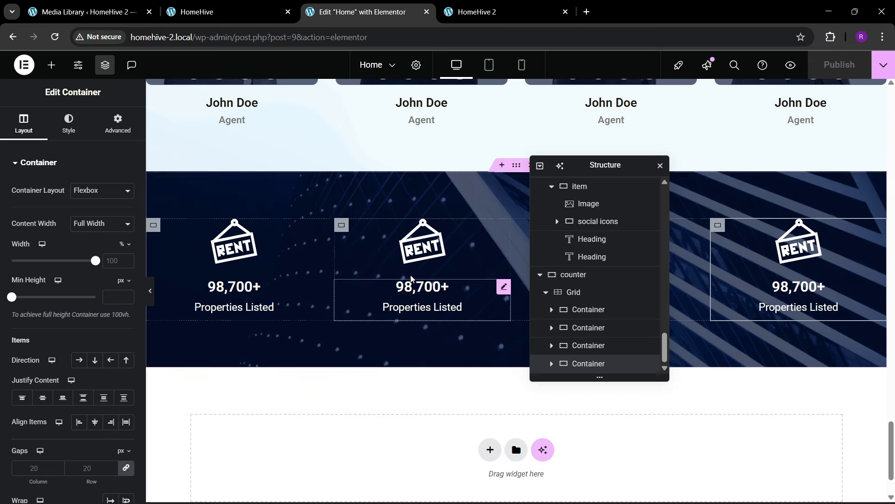
- Swap the second counter's RENT icon for the dollar-sign houses image from the media library
{"action": "left_click", "coordinate": [422, 242]}
{"action": "left_click", "coordinate": [80, 222]}
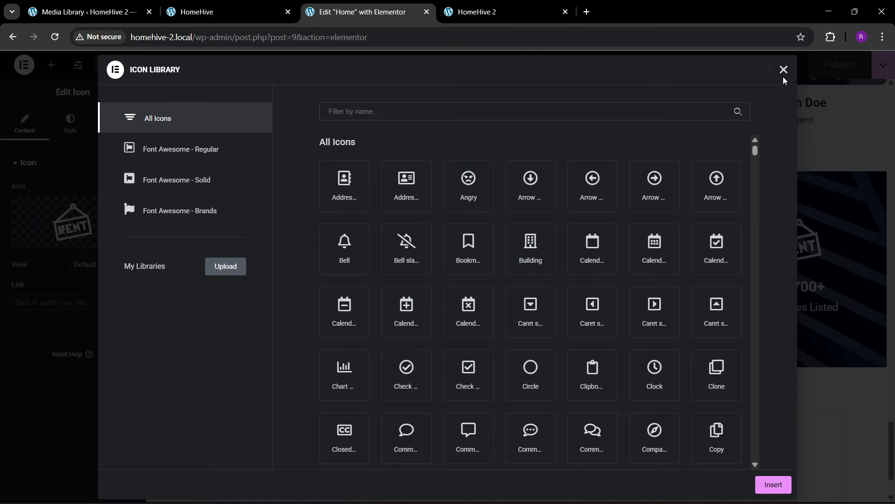
{"action": "left_click", "coordinate": [782, 71]}
{"action": "left_click", "coordinate": [115, 252]}
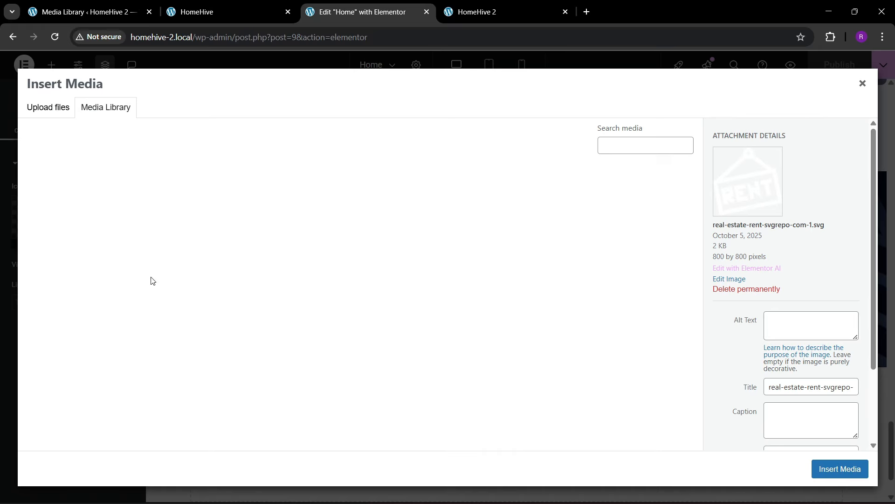
{"action": "left_click", "coordinate": [455, 227]}
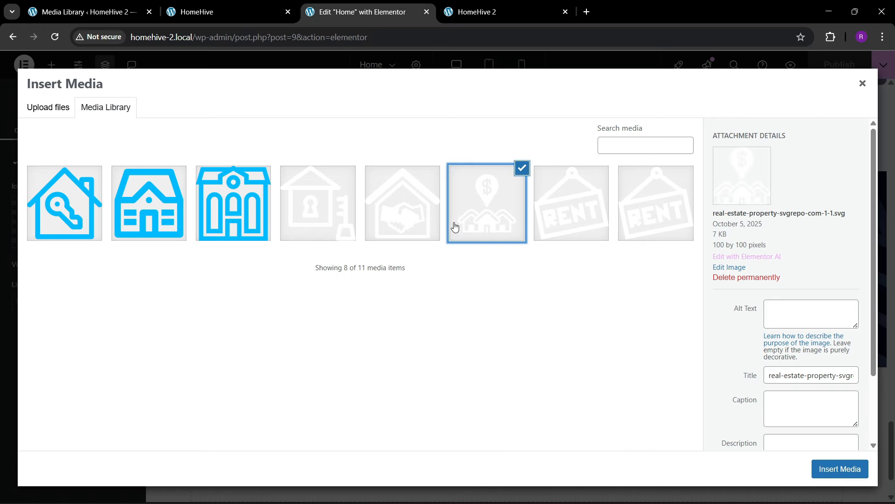
{"action": "left_click", "coordinate": [820, 470]}
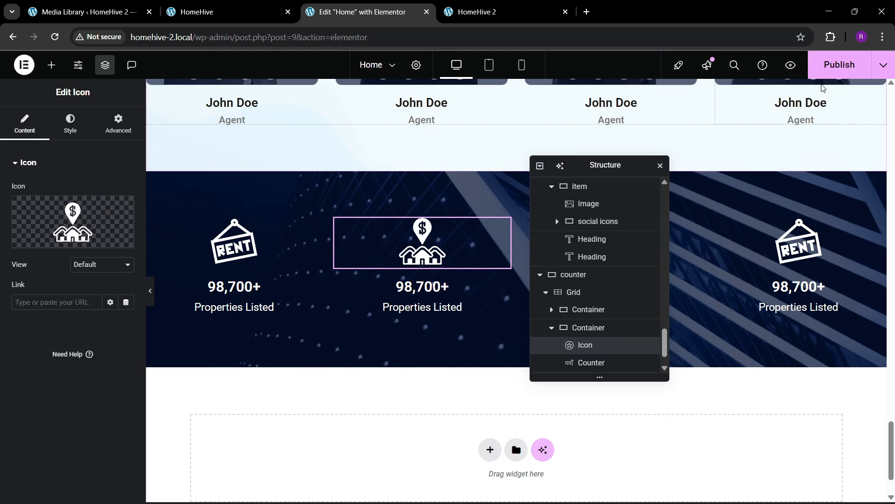
{"action": "left_click", "coordinate": [210, 14]}
{"action": "scroll", "coordinate": [259, 341], "scroll_direction": "down", "scroll_amount": 2}
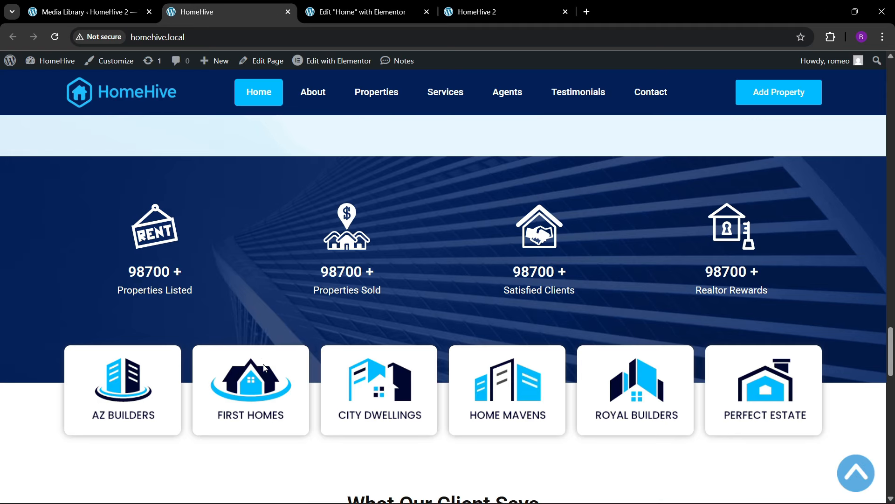
{"action": "left_click", "coordinate": [326, 12]}
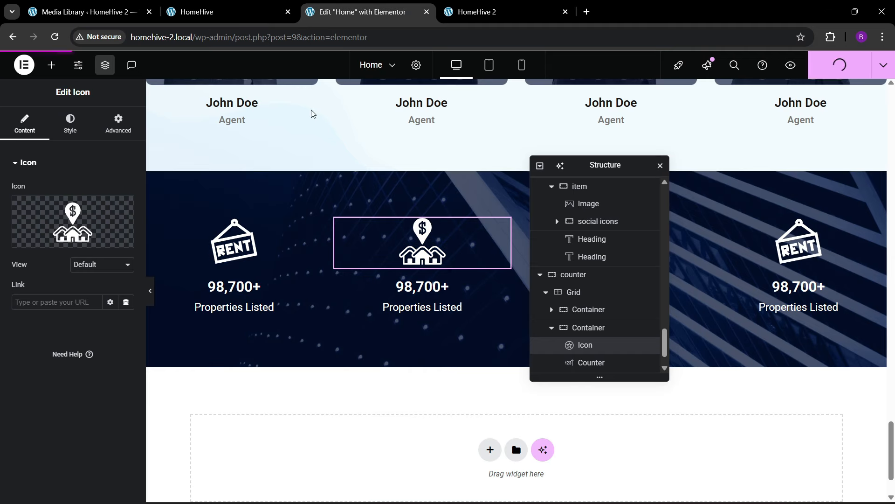
{"action": "scroll", "coordinate": [392, 359], "scroll_direction": "down", "scroll_amount": 2}
- Add a single-column flexbox 'counter below' section under the counters
{"action": "left_click", "coordinate": [483, 379]}
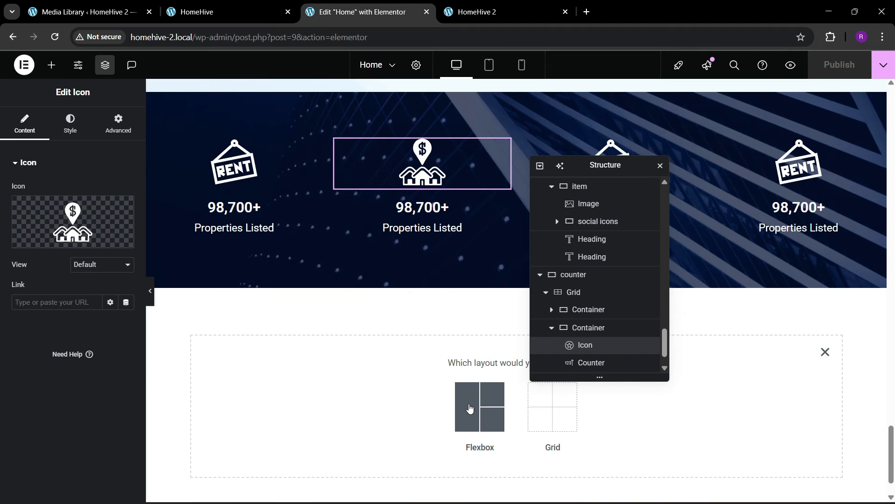
{"action": "left_click", "coordinate": [470, 404]}
{"action": "left_click", "coordinate": [357, 395]}
{"action": "scroll", "coordinate": [560, 311], "scroll_direction": "down", "scroll_amount": 1}
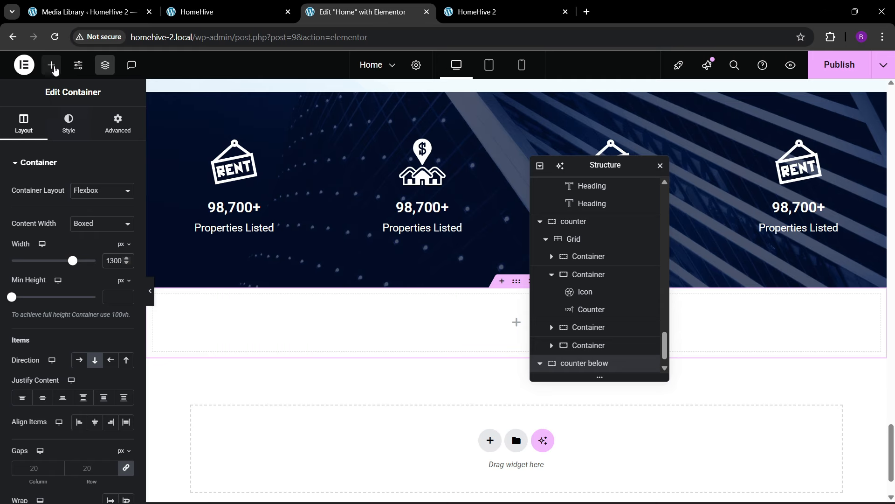
{"action": "left_click", "coordinate": [53, 67]}
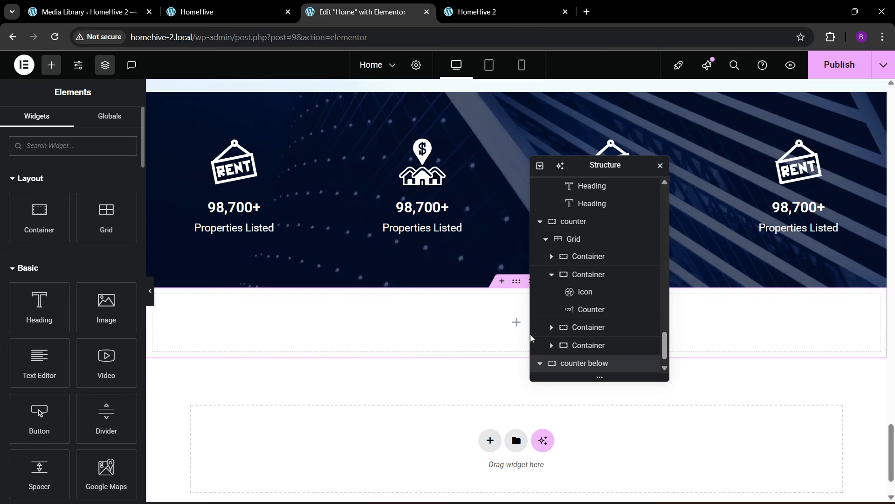
{"action": "left_click", "coordinate": [586, 363]}
{"action": "left_click", "coordinate": [117, 124]}
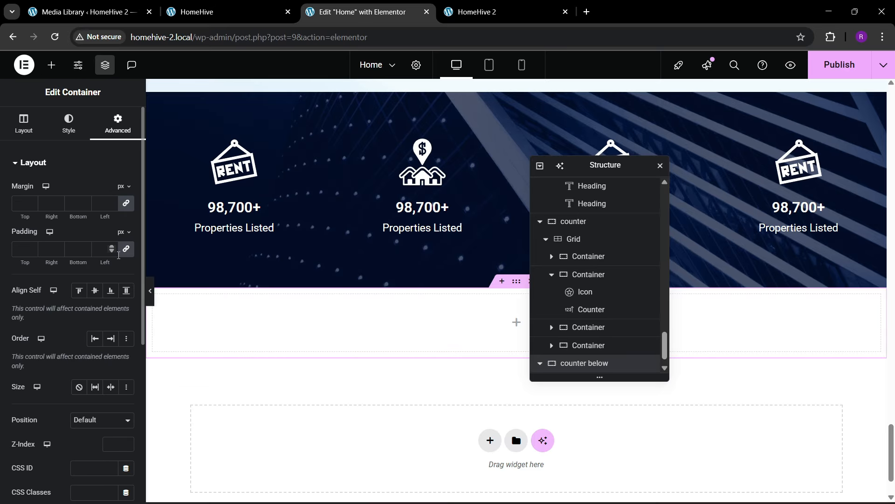
- Drop a Grid widget into the section with 6 columns and 1 row
{"action": "left_click", "coordinate": [51, 65]}
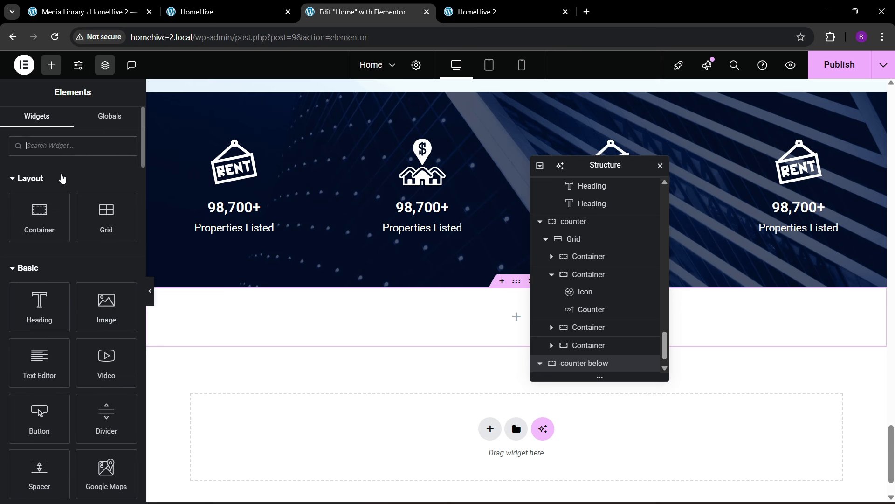
{"action": "type", "text": "grid"}
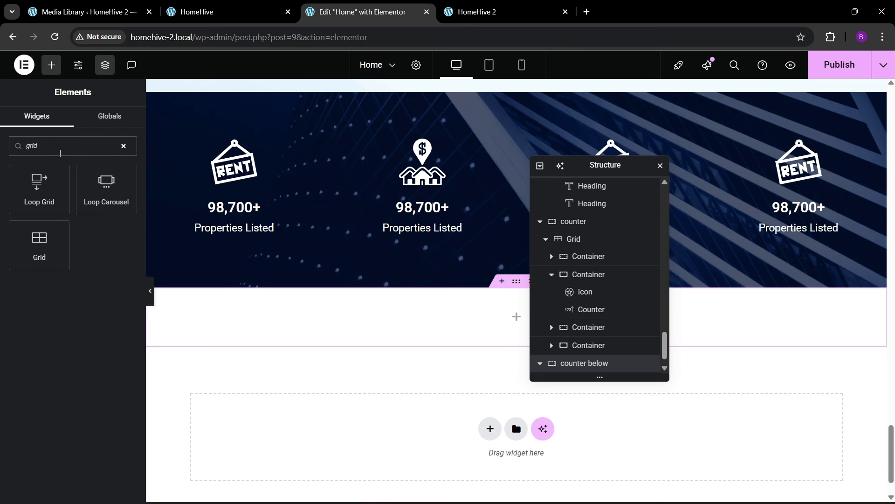
{"action": "left_click_drag", "start_coordinate": [56, 238], "coordinate": [368, 320]}
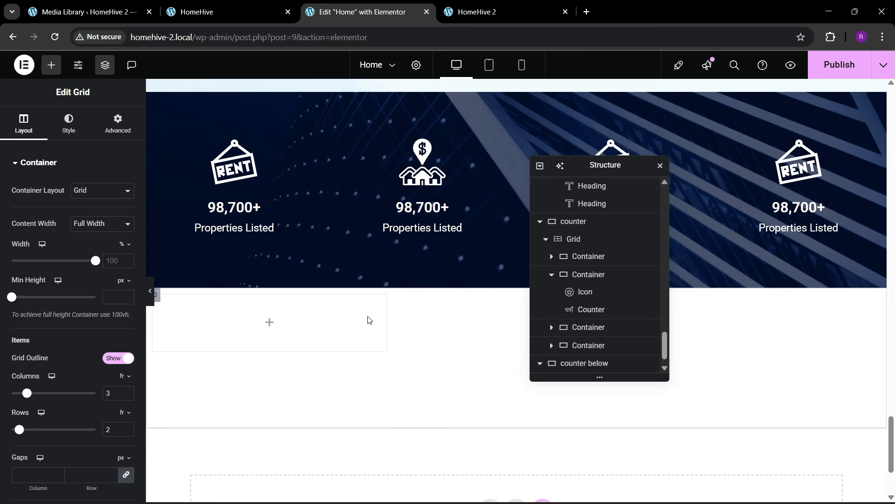
{"action": "left_click", "coordinate": [256, 8]}
{"action": "left_click", "coordinate": [364, 11]}
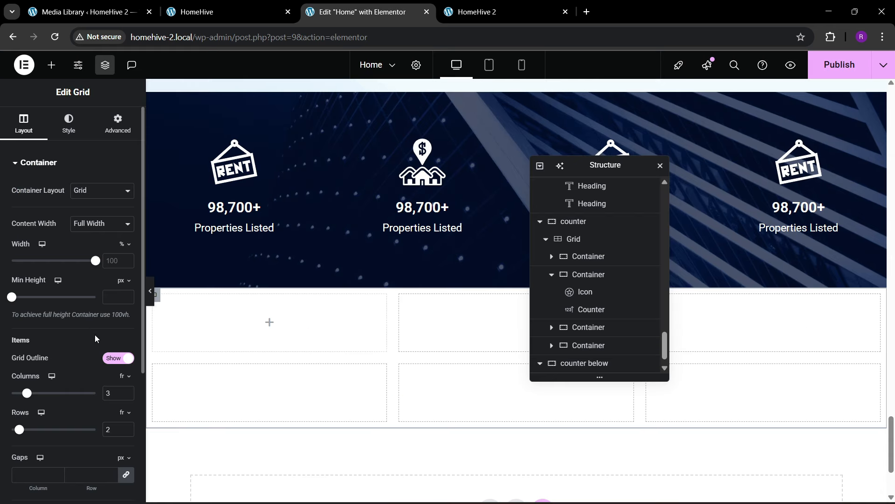
{"action": "type", "text": "6"}
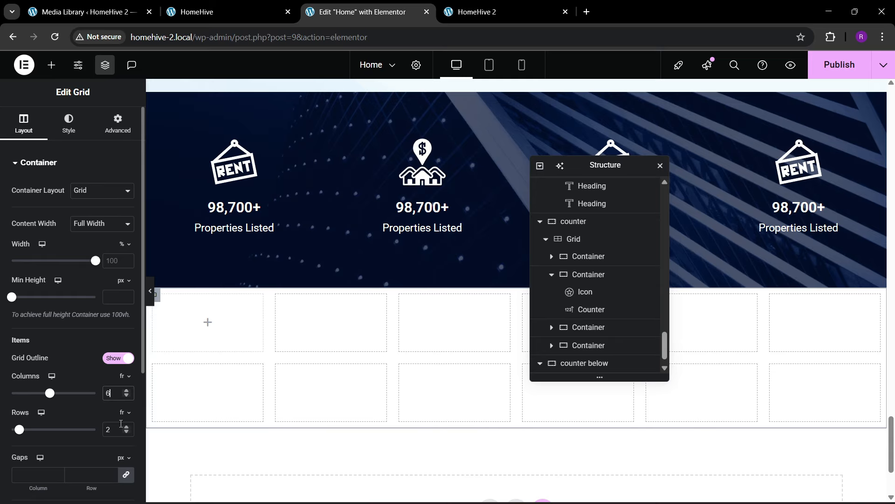
{"action": "left_click", "coordinate": [126, 432]}
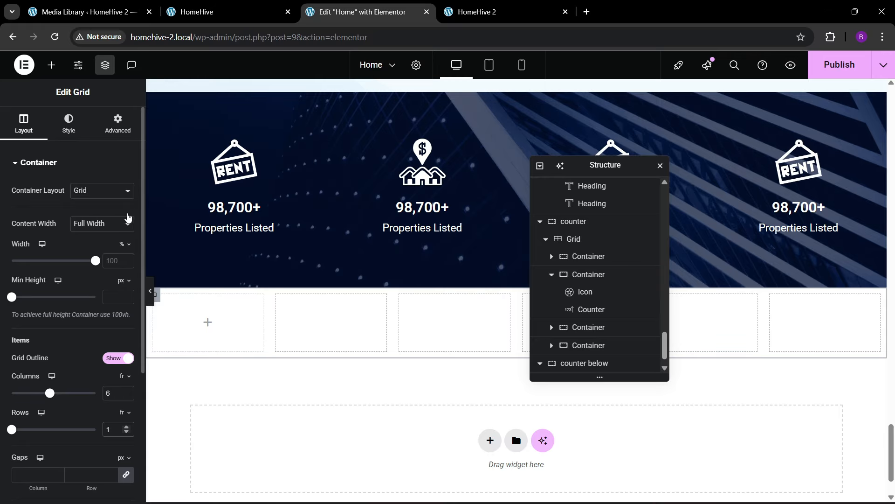
- Place a container in the grid's first cell
{"action": "left_click", "coordinate": [118, 123]}
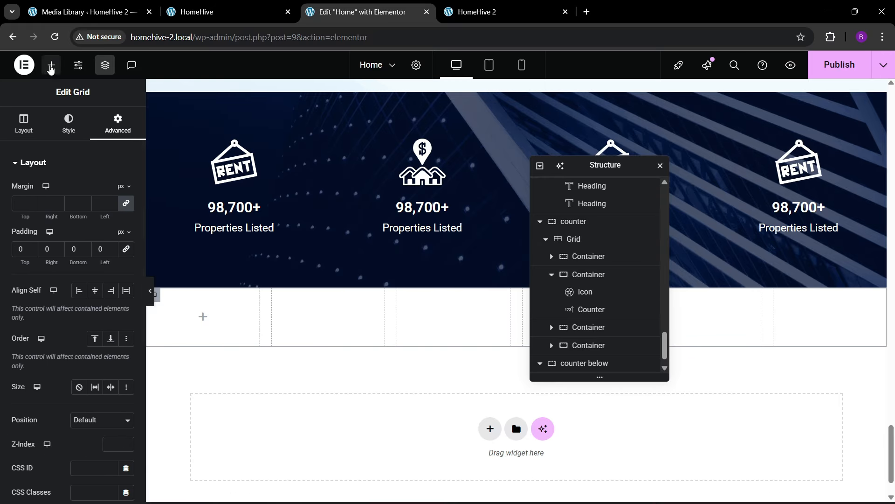
{"action": "left_click", "coordinate": [51, 64]}
{"action": "left_click_drag", "start_coordinate": [48, 224], "coordinate": [196, 322]}
{"action": "left_click", "coordinate": [115, 120]}
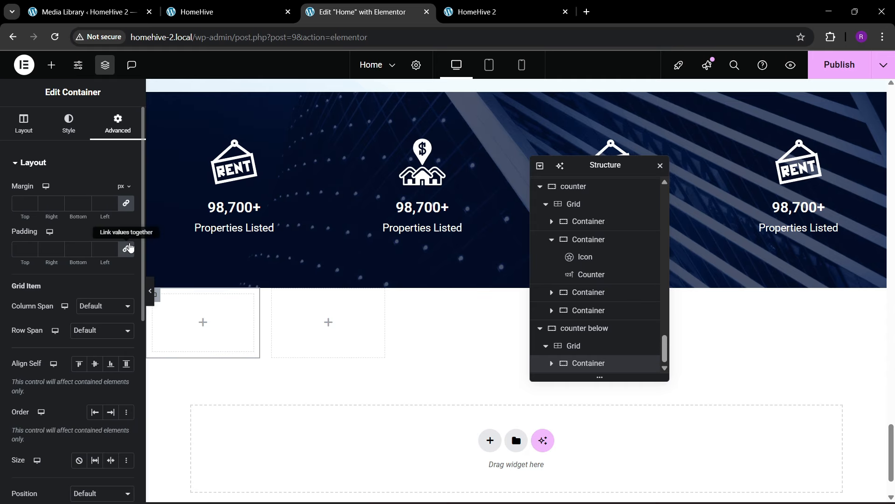
{"action": "left_click", "coordinate": [51, 65]}
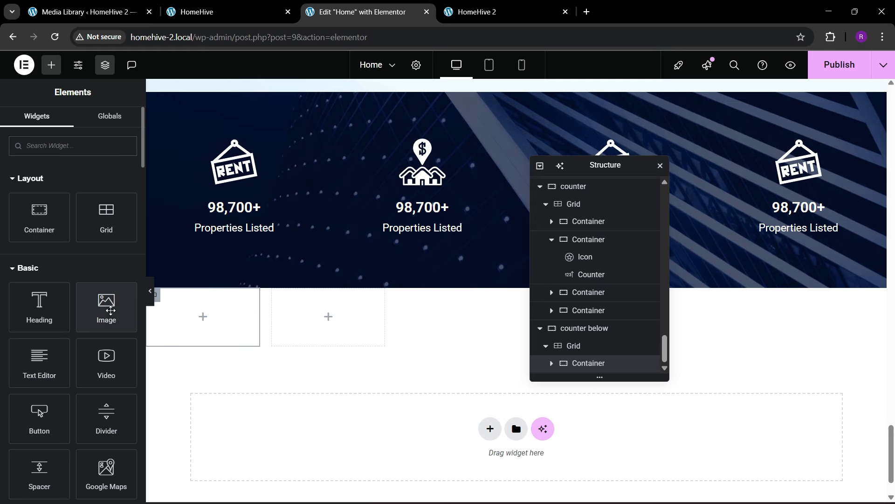
- Add the HOME MAVENS logo image to the first grid cell
{"action": "left_click_drag", "start_coordinate": [111, 310], "coordinate": [191, 329]}
{"action": "left_click", "coordinate": [88, 234]}
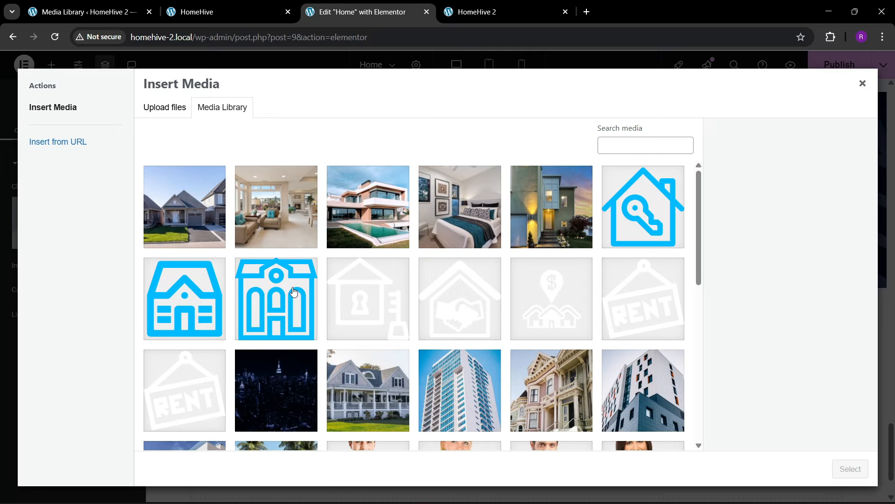
{"action": "scroll", "coordinate": [331, 303], "scroll_direction": "down", "scroll_amount": 6}
{"action": "left_click", "coordinate": [196, 298]}
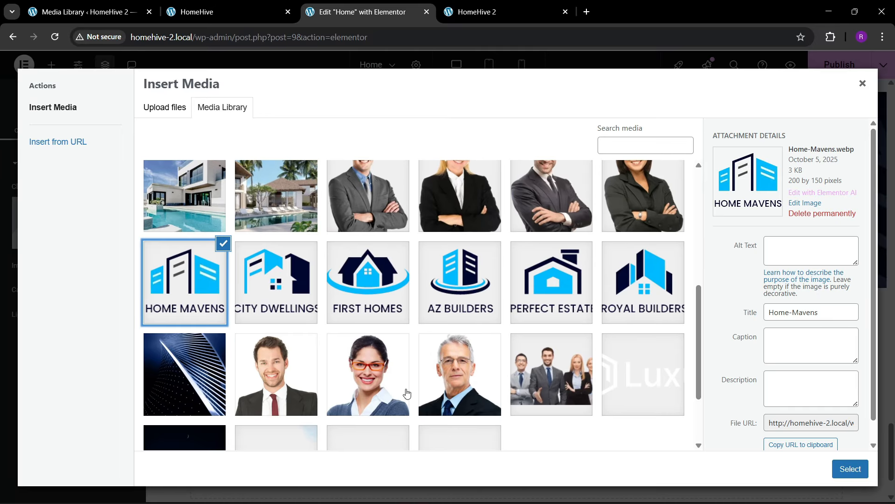
{"action": "left_click", "coordinate": [848, 467]}
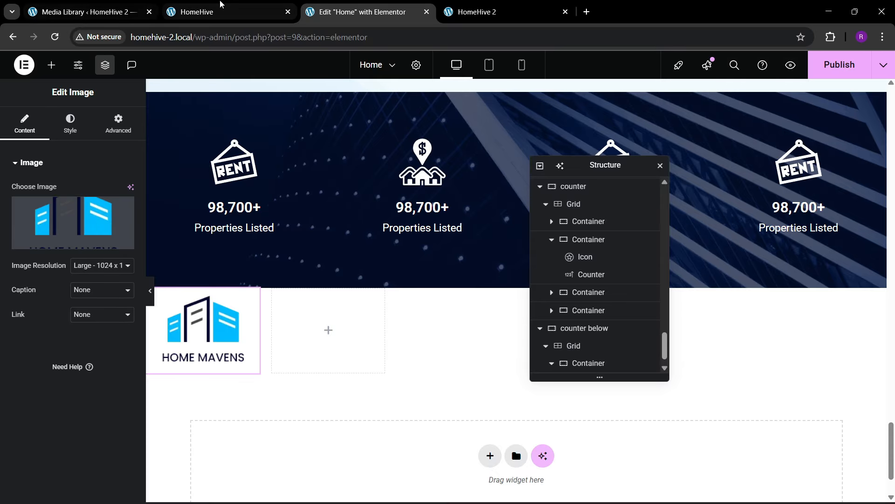
{"action": "left_click", "coordinate": [221, 4]}
{"action": "left_click", "coordinate": [319, 6]}
- Give the logo card's container a solid border with width 0
{"action": "left_click", "coordinate": [70, 125]}
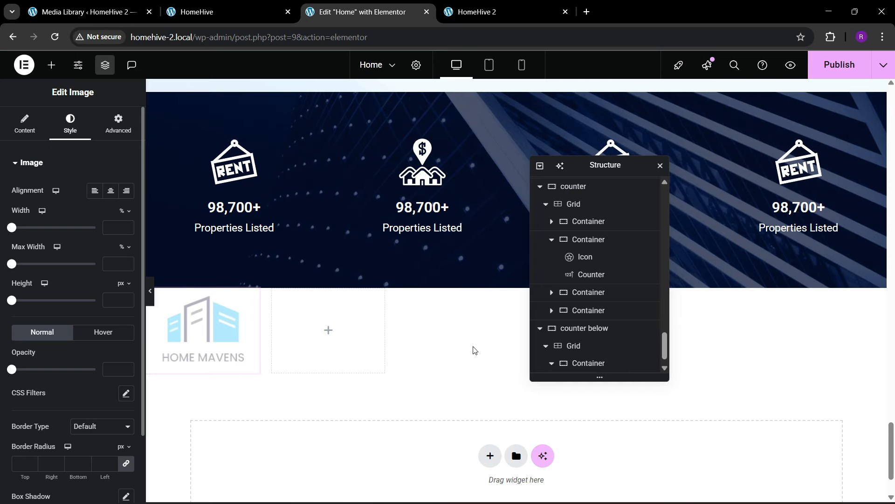
{"action": "scroll", "coordinate": [585, 355], "scroll_direction": "down", "scroll_amount": 1}
{"action": "left_click", "coordinate": [587, 350]}
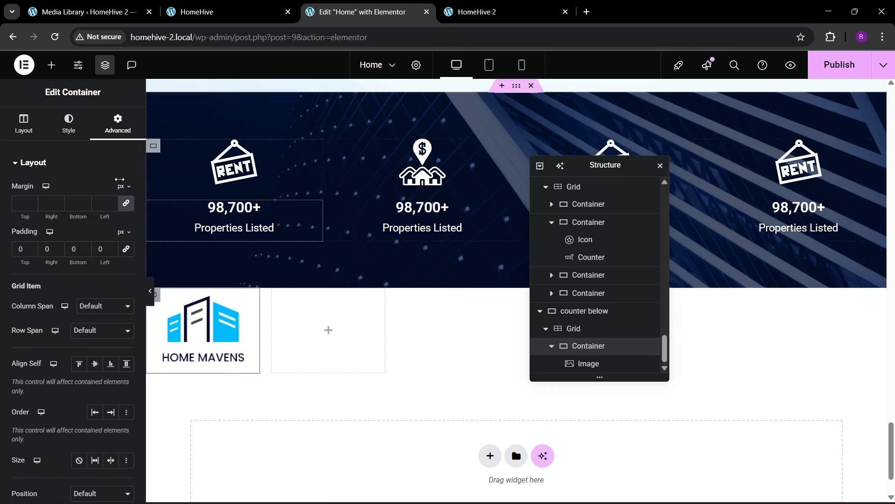
{"action": "left_click", "coordinate": [69, 125]}
{"action": "left_click", "coordinate": [46, 299]}
{"action": "left_click", "coordinate": [93, 272]}
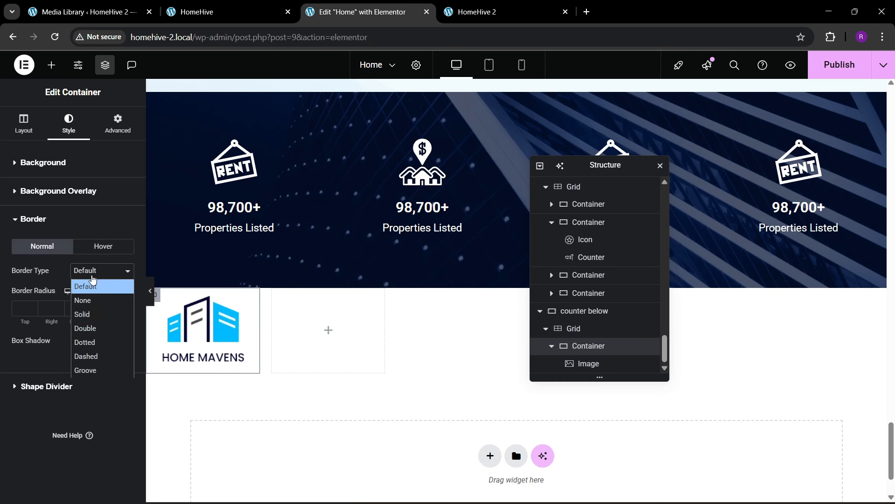
{"action": "left_click", "coordinate": [89, 312]}
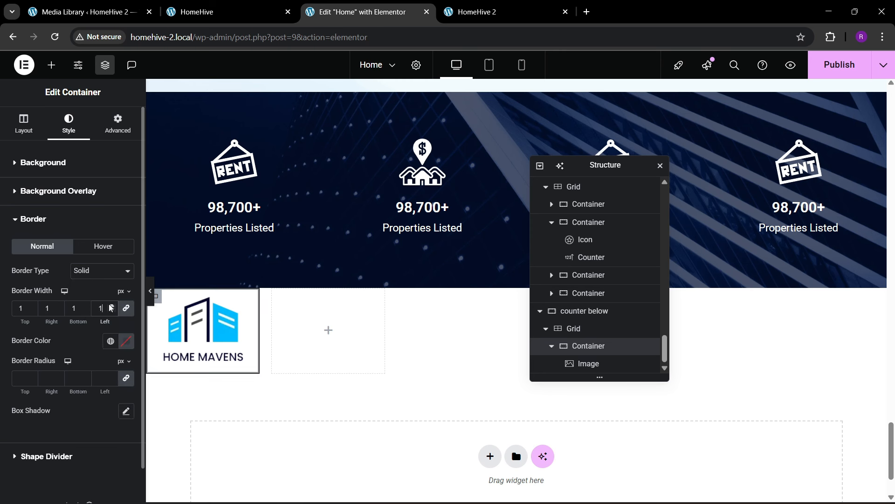
{"action": "key", "text": "BackSpace"}
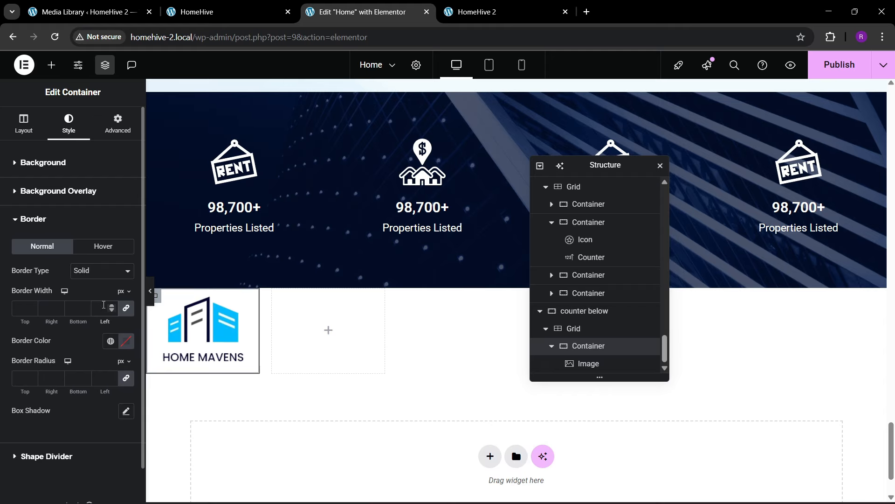
{"action": "type", "text": "0"}
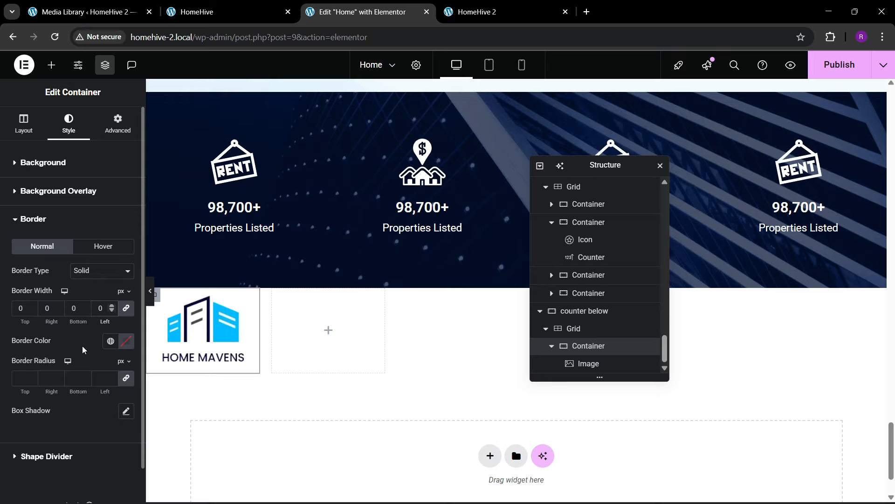
- Enable a box shadow on the logo card and round its corners to 10 px
{"action": "left_click", "coordinate": [126, 412]}
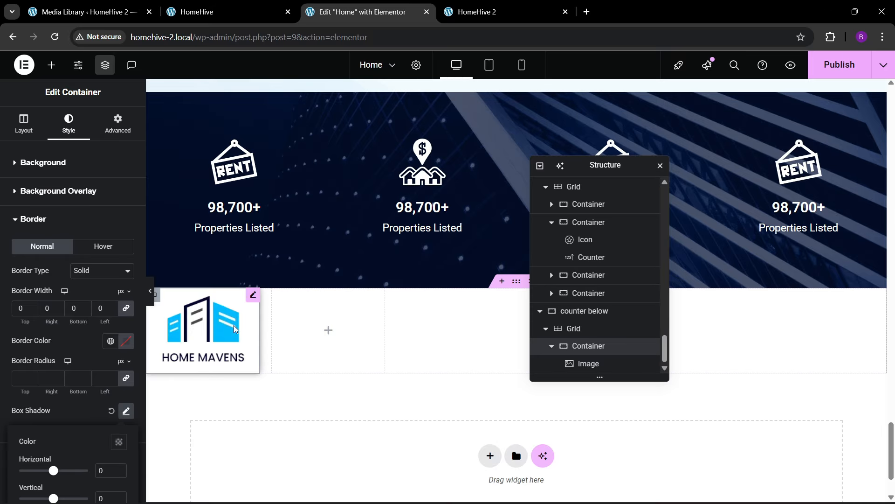
{"action": "scroll", "coordinate": [30, 439], "scroll_direction": "down", "scroll_amount": 2}
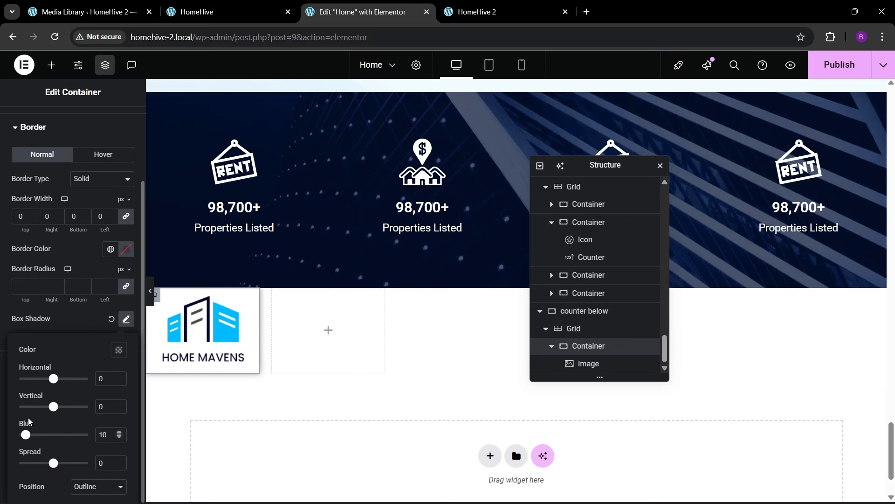
{"action": "left_click", "coordinate": [25, 291]}
{"action": "type", "text": "10"}
{"action": "scroll", "coordinate": [40, 315], "scroll_direction": "up", "scroll_amount": 1}
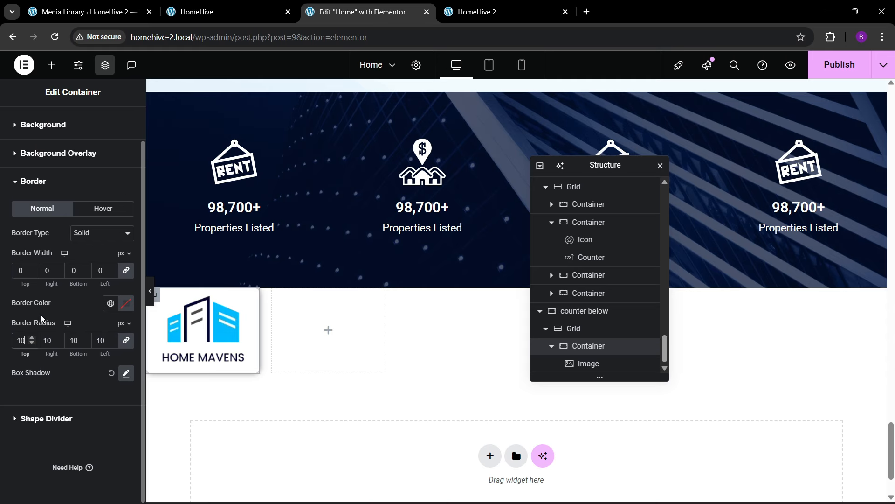
{"action": "left_click", "coordinate": [553, 348]}
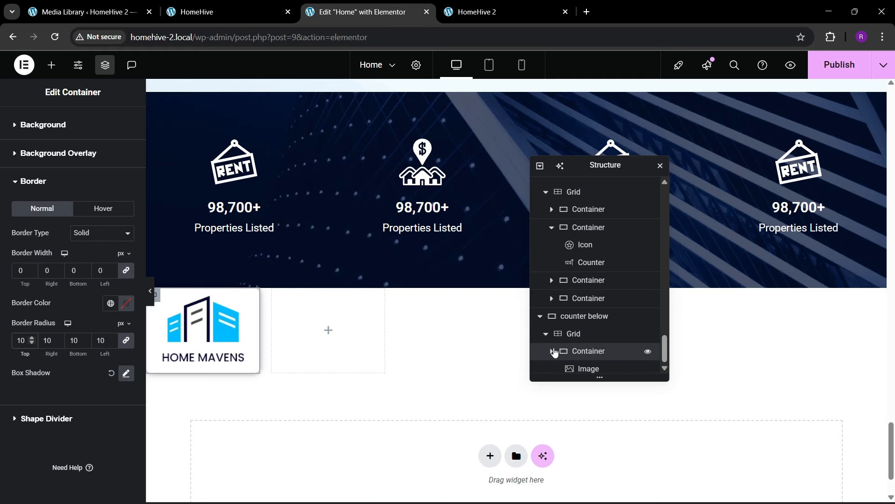
- Duplicate the HOME MAVENS logo card in the Navigator until the grid row holds six cards
{"action": "right_click", "coordinate": [591, 369]}
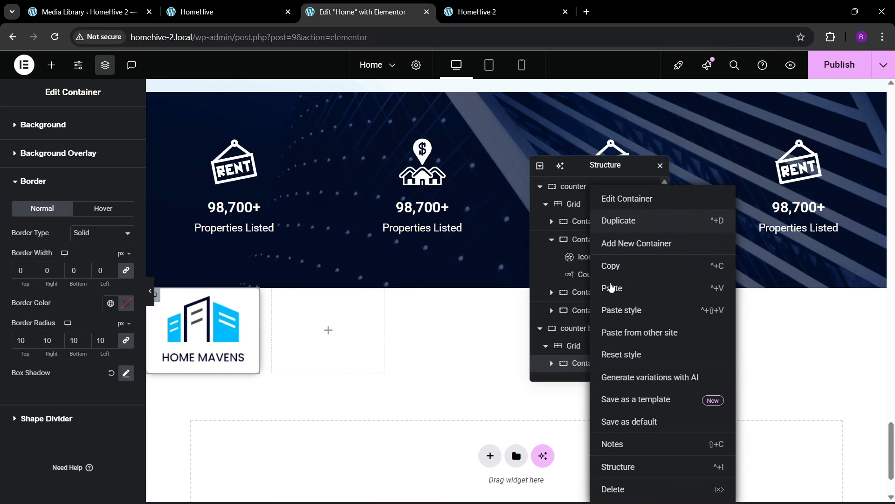
{"action": "left_click", "coordinate": [610, 218]}
{"action": "right_click", "coordinate": [589, 367]}
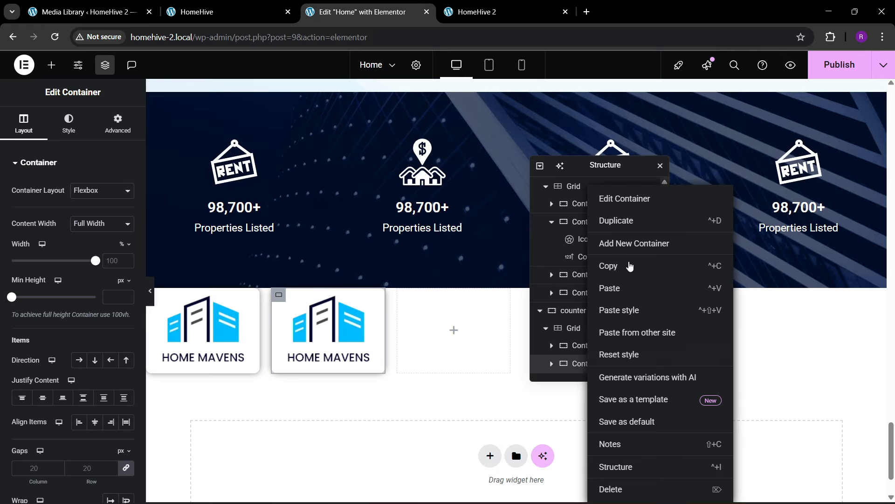
{"action": "left_click", "coordinate": [625, 229]}
{"action": "scroll", "coordinate": [594, 366], "scroll_direction": "down", "scroll_amount": 1}
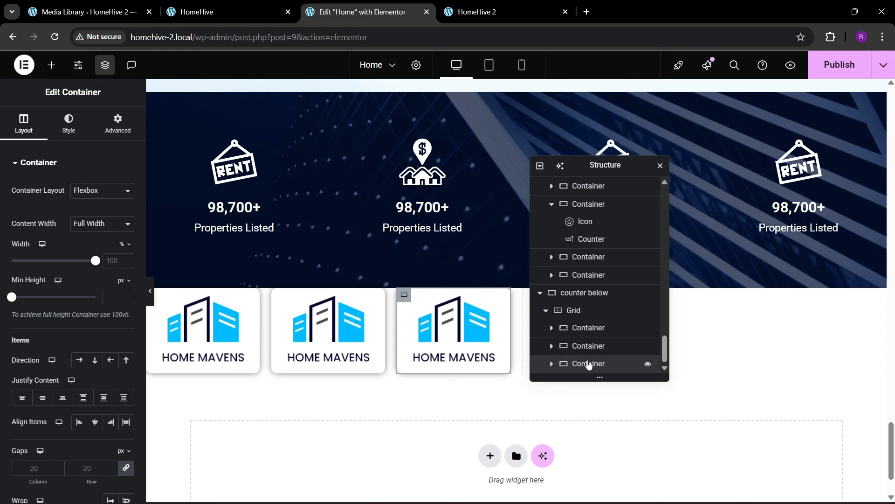
{"action": "right_click", "coordinate": [590, 364]}
{"action": "key", "text": "ctrl+d"}
{"action": "scroll", "coordinate": [594, 362], "scroll_direction": "down", "scroll_amount": 1}
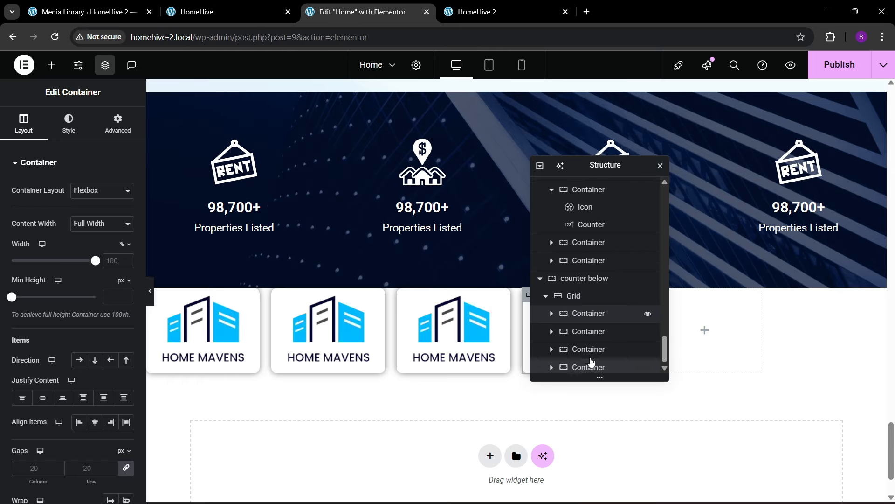
{"action": "right_click", "coordinate": [600, 363]}
{"action": "left_click", "coordinate": [621, 240]}
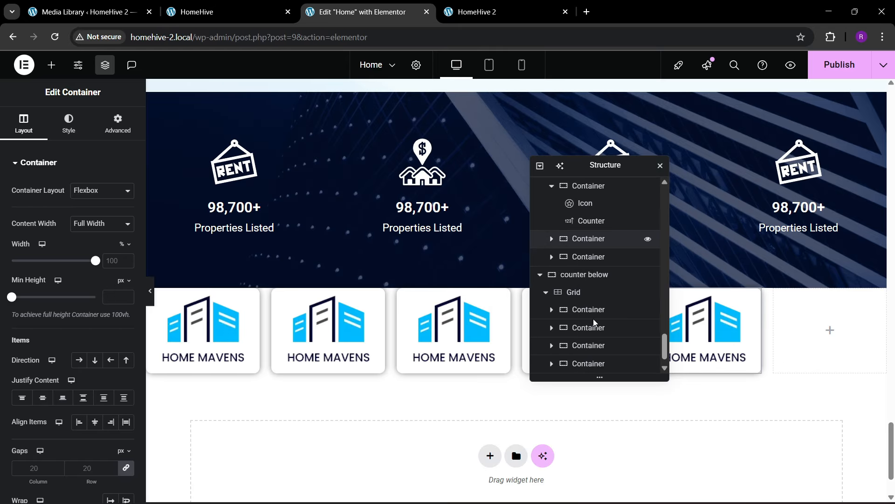
{"action": "scroll", "coordinate": [592, 357], "scroll_direction": "down", "scroll_amount": 1}
{"action": "right_click", "coordinate": [592, 363]}
- Duplicate the logo card to make a sixth, then reset the card grid's top margin to 0
{"action": "left_click", "coordinate": [623, 225]}
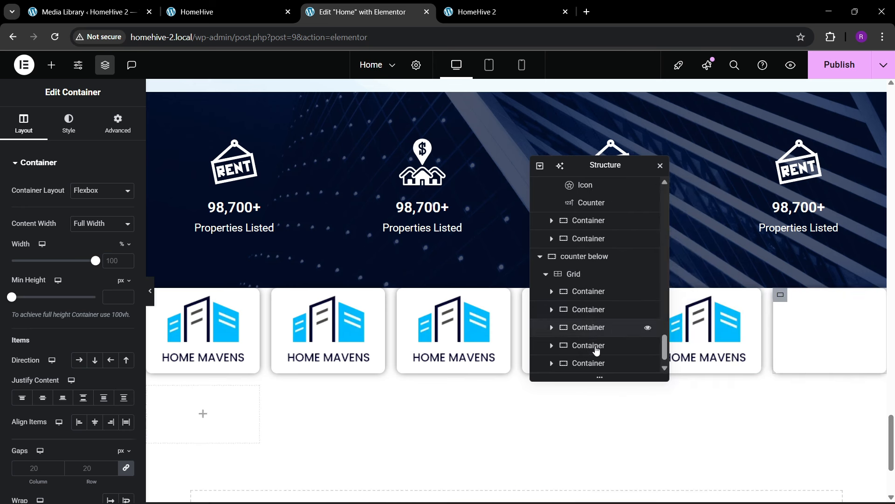
{"action": "scroll", "coordinate": [593, 357], "scroll_direction": "down", "scroll_amount": 1}
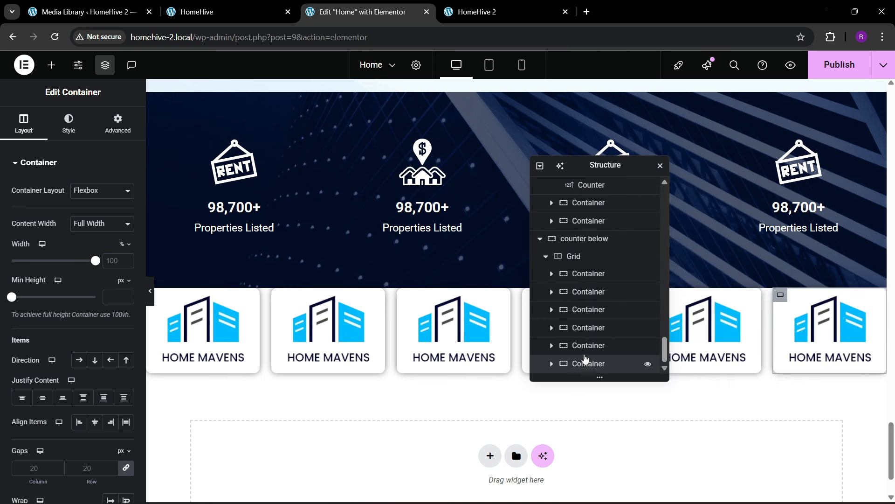
{"action": "left_click", "coordinate": [573, 256]}
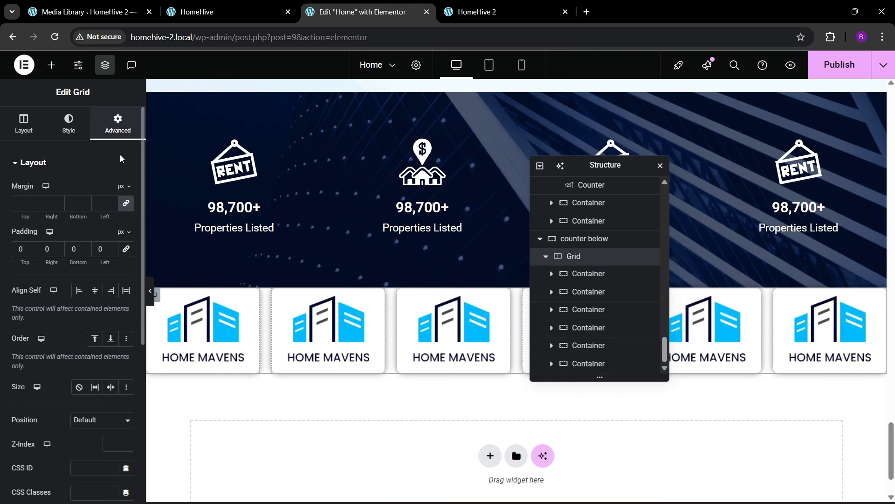
{"action": "left_click", "coordinate": [126, 203]}
{"action": "left_click_drag", "start_coordinate": [29, 205], "coordinate": [29, 205]}
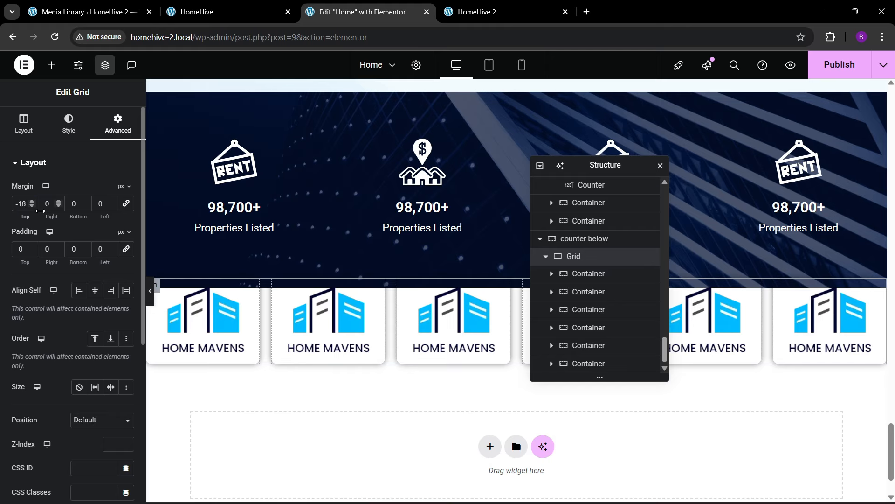
{"action": "key", "text": "BackSpace"}
{"action": "key", "text": "BackSpace"}
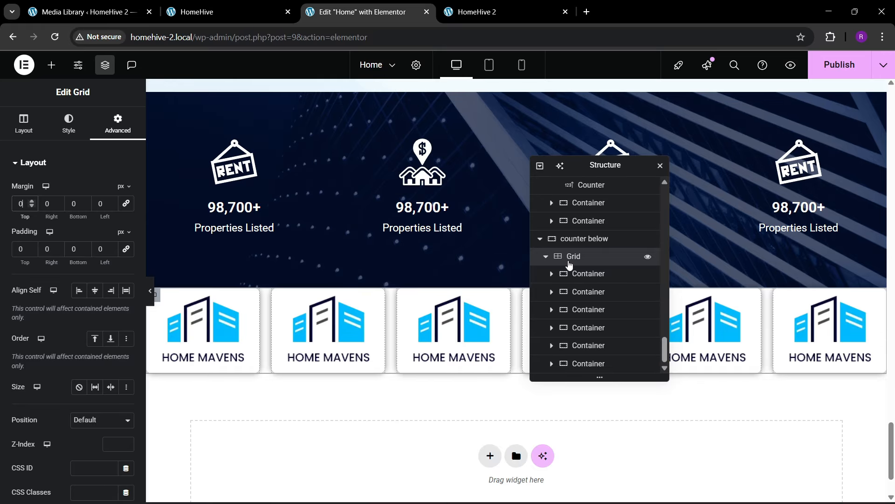
- Give the first logo card a Classic white background and copy it
{"action": "left_click", "coordinate": [569, 274]}
{"action": "left_click", "coordinate": [85, 134]}
{"action": "left_click", "coordinate": [79, 215]}
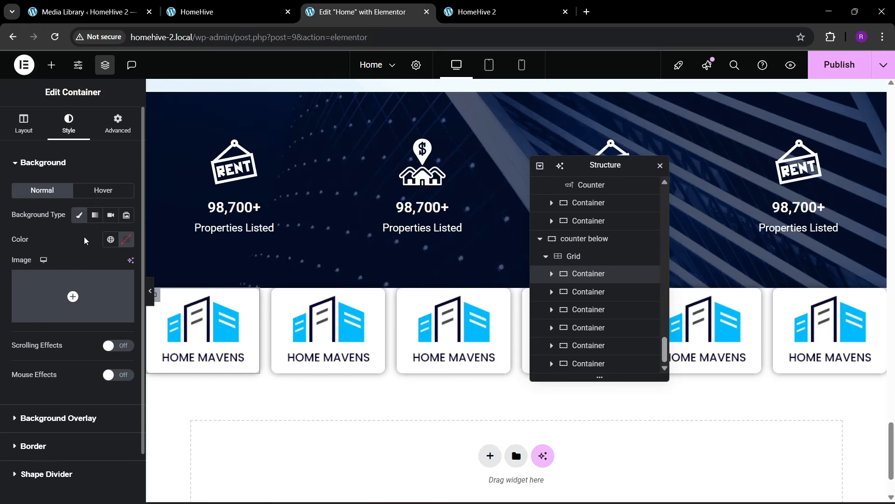
{"action": "left_click", "coordinate": [126, 243]}
{"action": "left_click_drag", "start_coordinate": [77, 294], "coordinate": [1, 216]}
{"action": "left_click", "coordinate": [34, 258]}
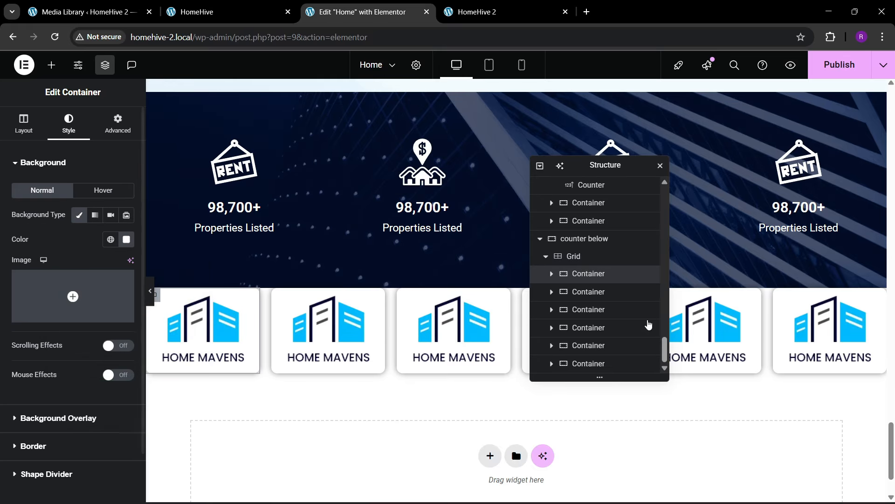
{"action": "right_click", "coordinate": [590, 275]}
{"action": "left_click", "coordinate": [595, 270]}
- Paste the first card's style onto the second and third logo cards
{"action": "left_click", "coordinate": [585, 293]}
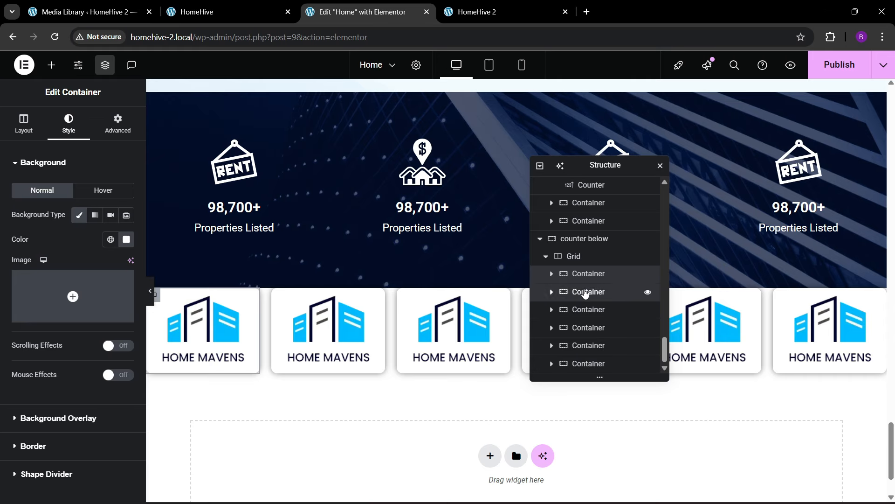
{"action": "right_click", "coordinate": [586, 293]}
{"action": "left_click", "coordinate": [606, 291]}
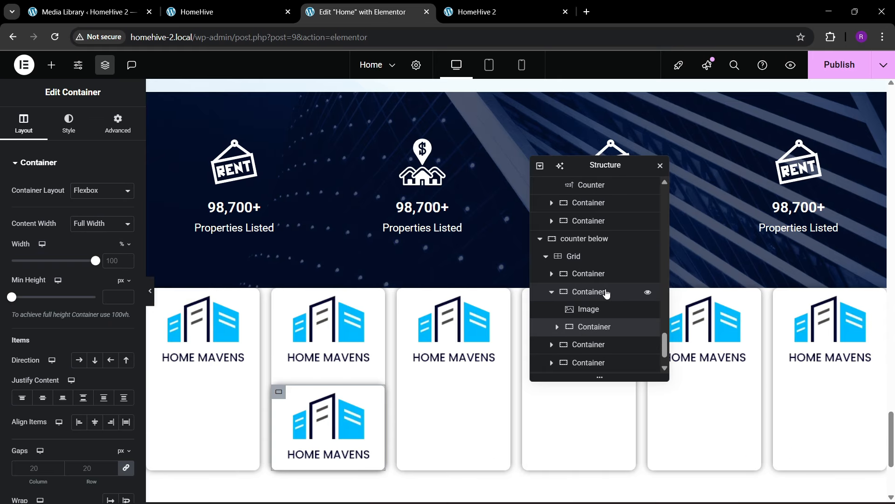
{"action": "key", "text": "ctrl+z"}
{"action": "right_click", "coordinate": [599, 297]}
{"action": "left_click", "coordinate": [607, 309]}
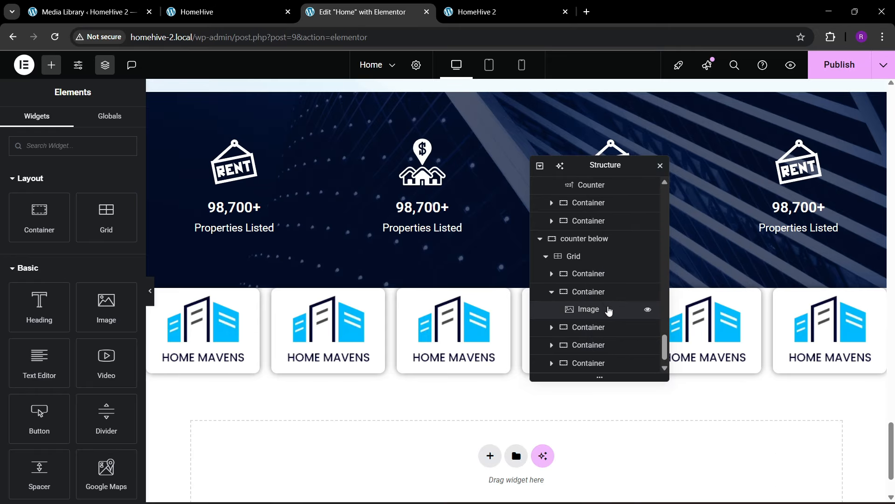
{"action": "left_click", "coordinate": [552, 293]}
{"action": "left_click", "coordinate": [587, 311]}
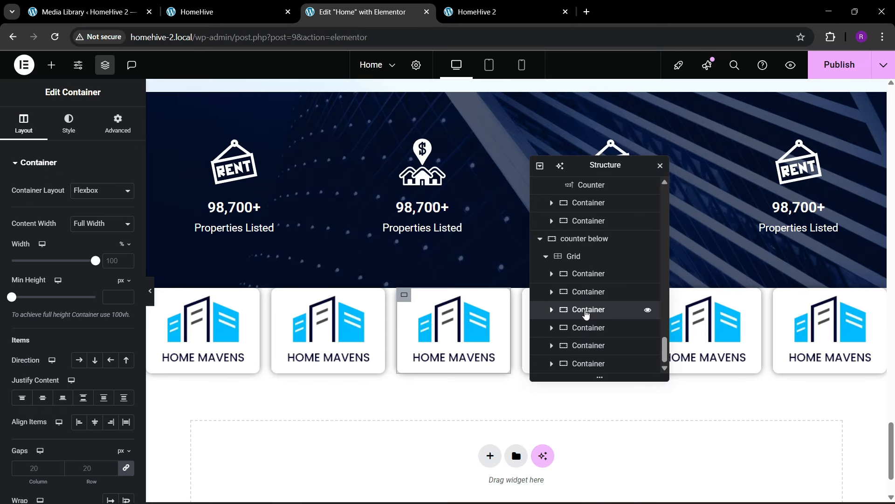
{"action": "right_click", "coordinate": [586, 311]}
{"action": "left_click", "coordinate": [606, 320]}
- Paste the copied style onto the fourth, fifth and last logo cards
{"action": "right_click", "coordinate": [606, 327]}
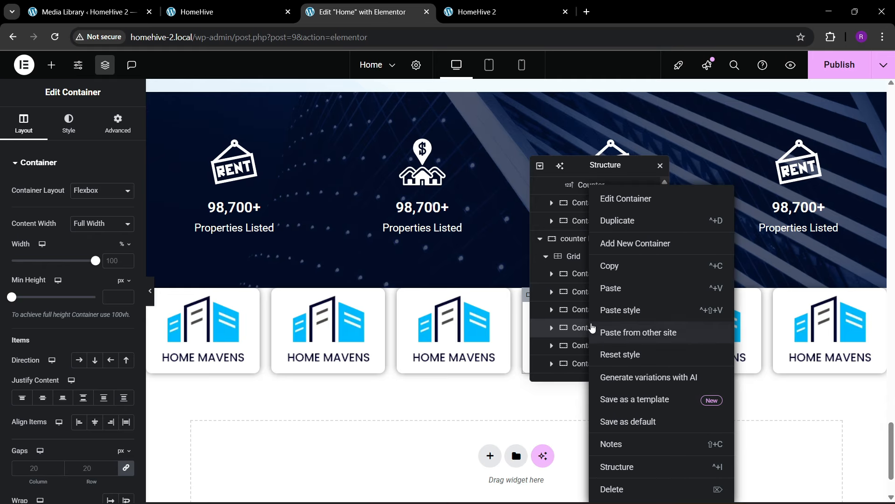
{"action": "left_click", "coordinate": [609, 319]}
{"action": "left_click", "coordinate": [591, 346]}
{"action": "right_click", "coordinate": [591, 345]}
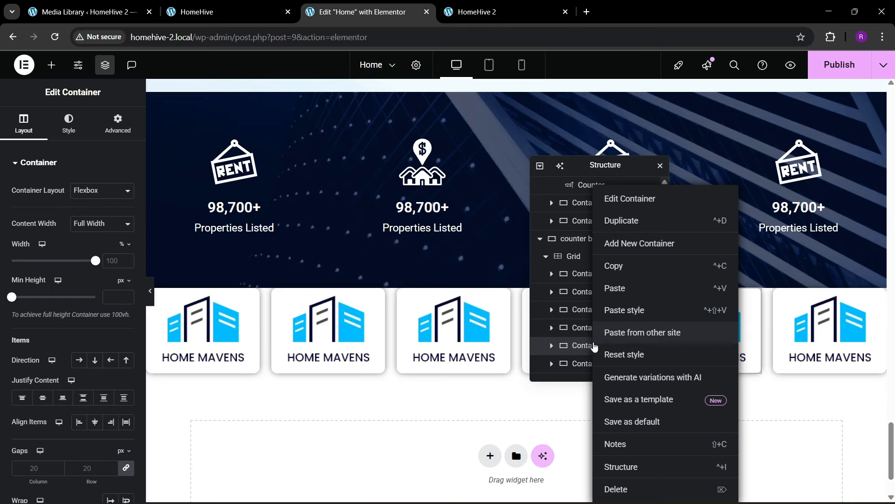
{"action": "left_click", "coordinate": [620, 316]}
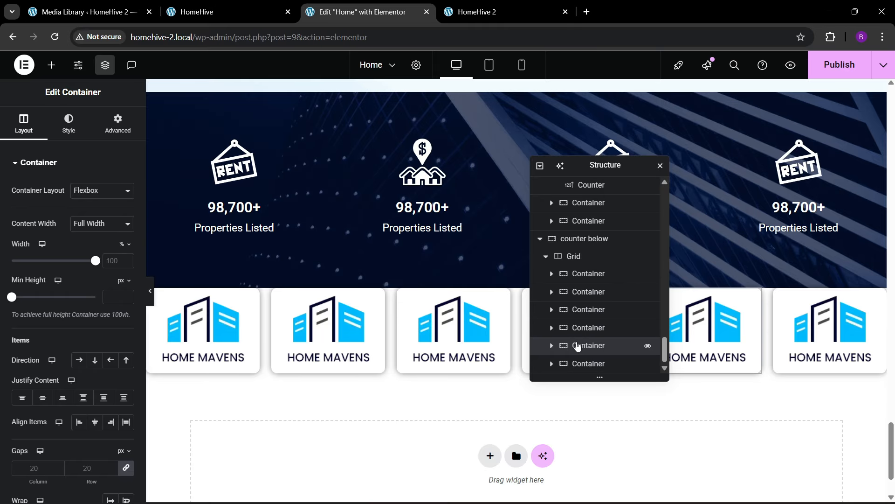
{"action": "left_click", "coordinate": [588, 364]}
{"action": "right_click", "coordinate": [587, 364]}
{"action": "left_click", "coordinate": [615, 319]}
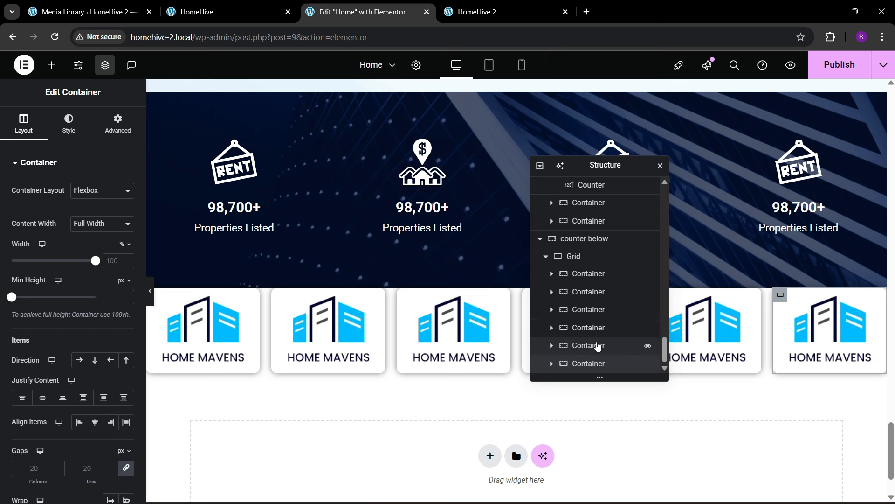
{"action": "left_click", "coordinate": [577, 256]}
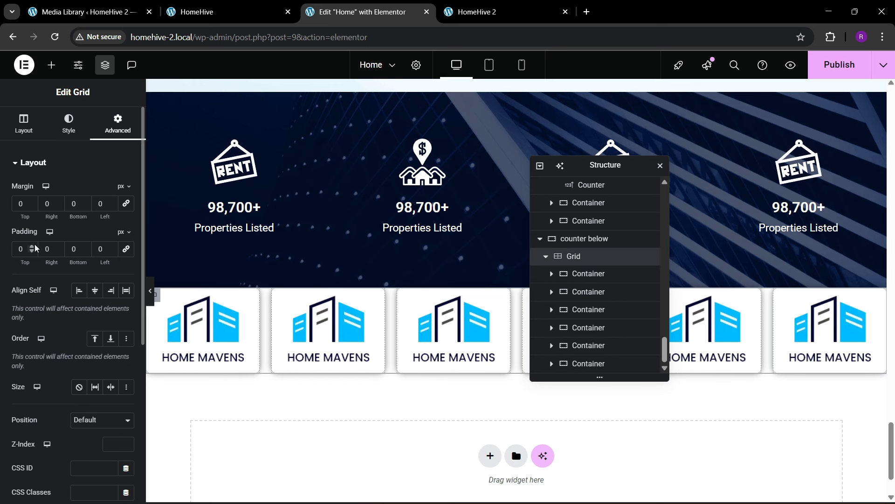
- Set the counter container's bottom padding to 150 px so the logo cards overlap it, and save
{"action": "left_click_drag", "start_coordinate": [31, 206], "coordinate": [32, 208]}
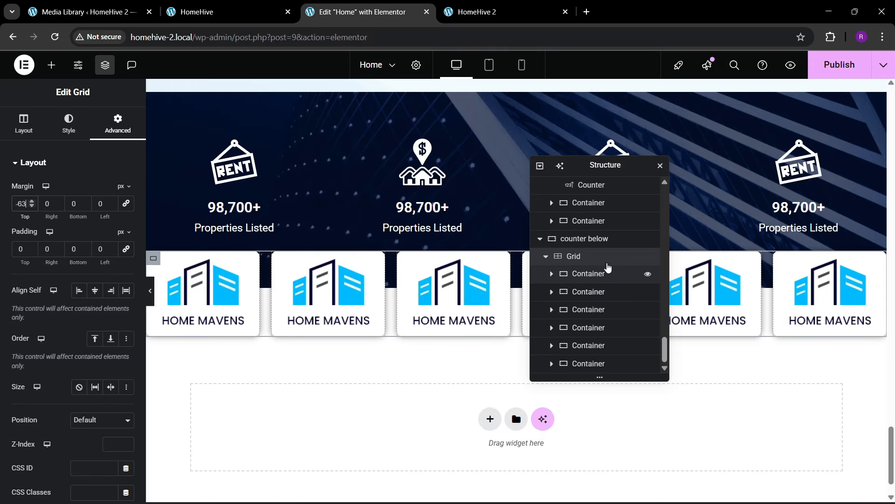
{"action": "scroll", "coordinate": [584, 249], "scroll_direction": "up", "scroll_amount": 3}
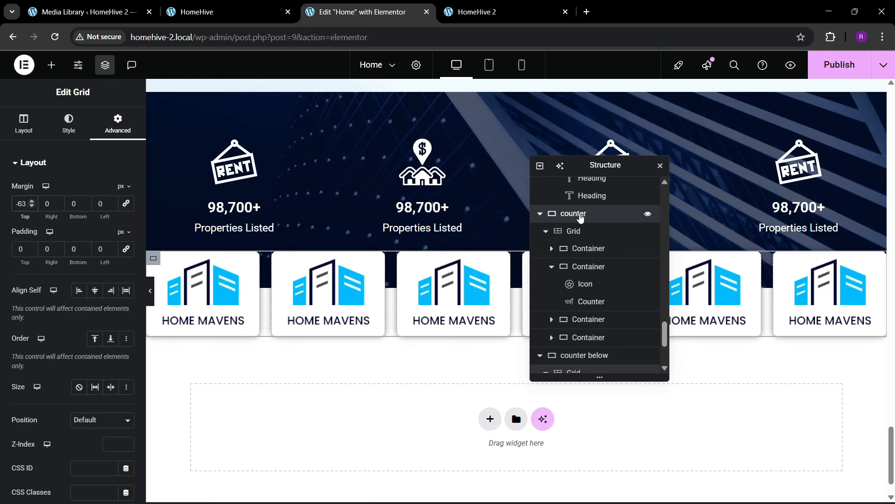
{"action": "left_click", "coordinate": [560, 214]}
{"action": "left_click", "coordinate": [118, 124]}
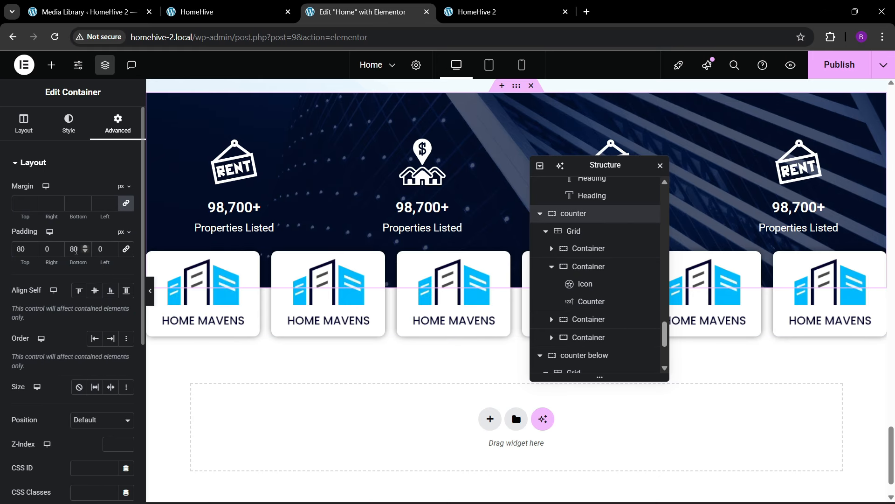
{"action": "key", "text": "BackSpace"}
{"action": "type", "text": "200"}
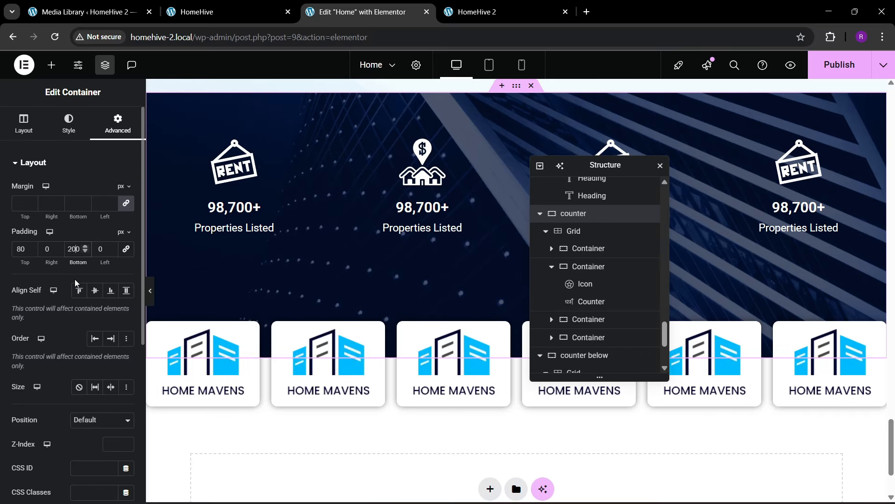
{"action": "key", "text": "BackSpace"}
{"action": "type", "text": "15"}
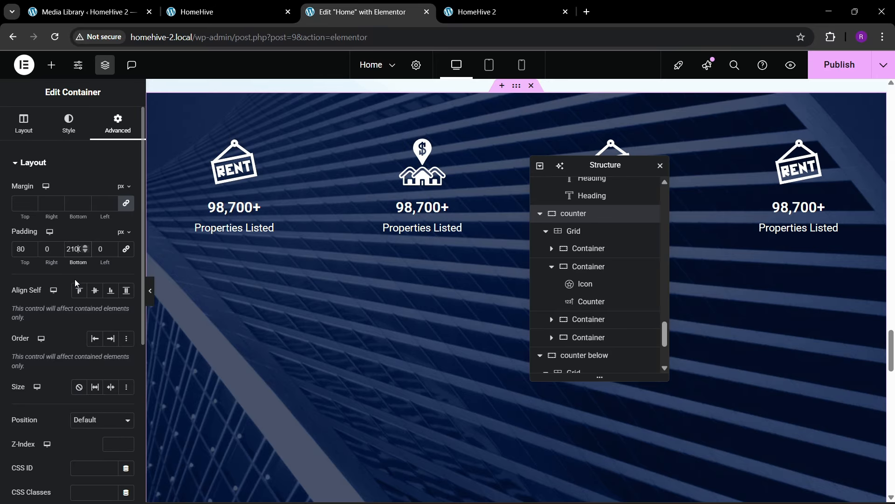
{"action": "key", "text": "BackSpace"}
{"action": "key", "text": "BackSpace"}
{"action": "key", "text": "BackSpace"}
{"action": "type", "text": "1"}
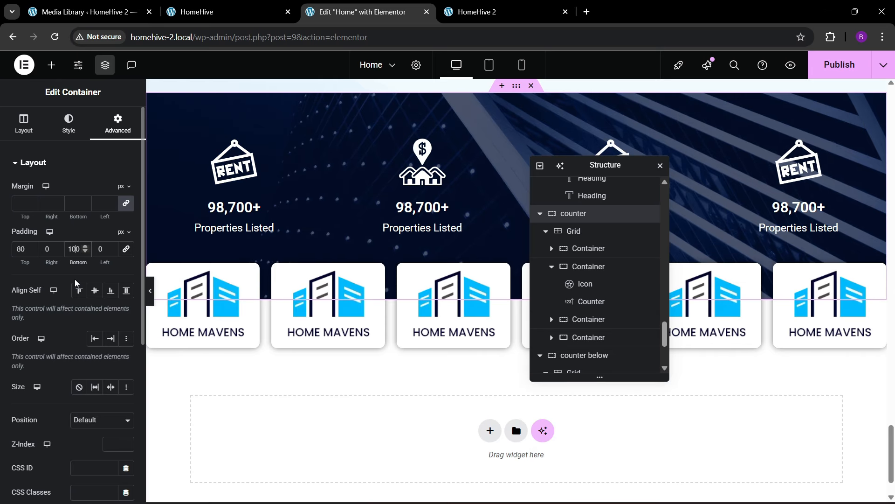
{"action": "type", "text": "5"}
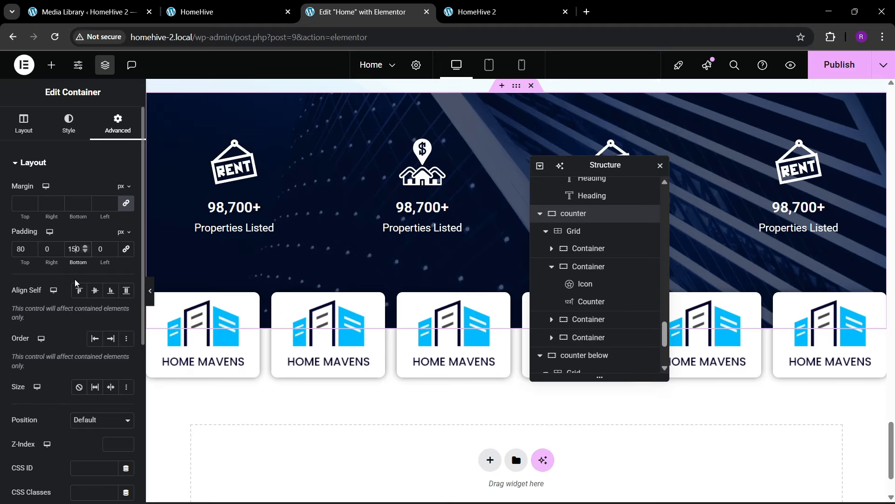
{"action": "left_click", "coordinate": [210, 12]}
{"action": "key", "text": "ctrl+s"}
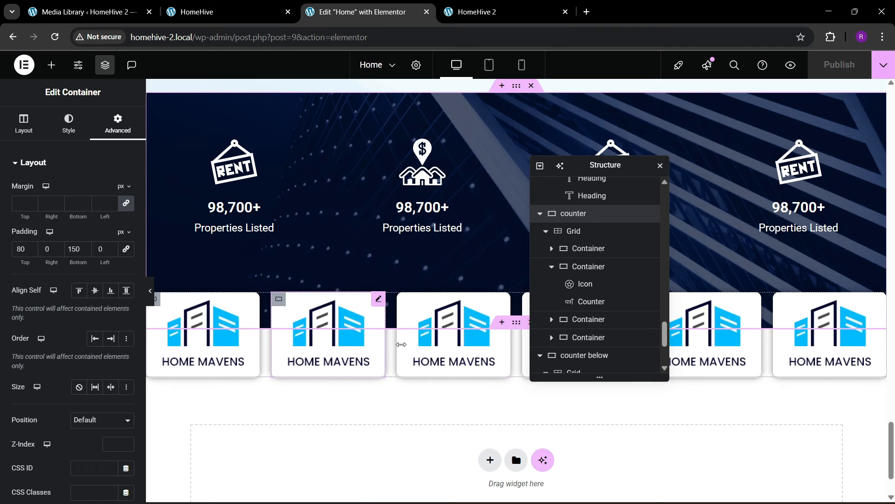
- Replace the second logo card's image with the City-Dwellings logo from the Media Library
{"action": "left_click", "coordinate": [298, 355]}
{"action": "left_click", "coordinate": [94, 244]}
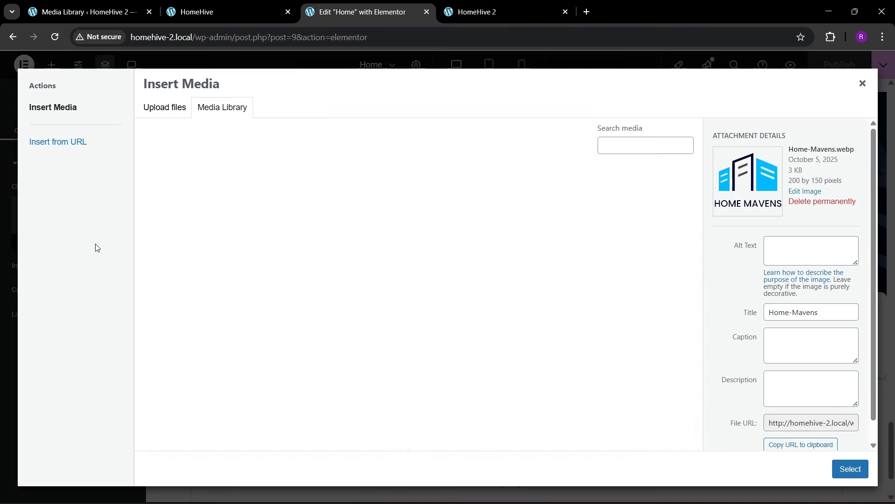
{"action": "scroll", "coordinate": [418, 373], "scroll_direction": "down", "scroll_amount": 5}
{"action": "left_click", "coordinate": [265, 361]}
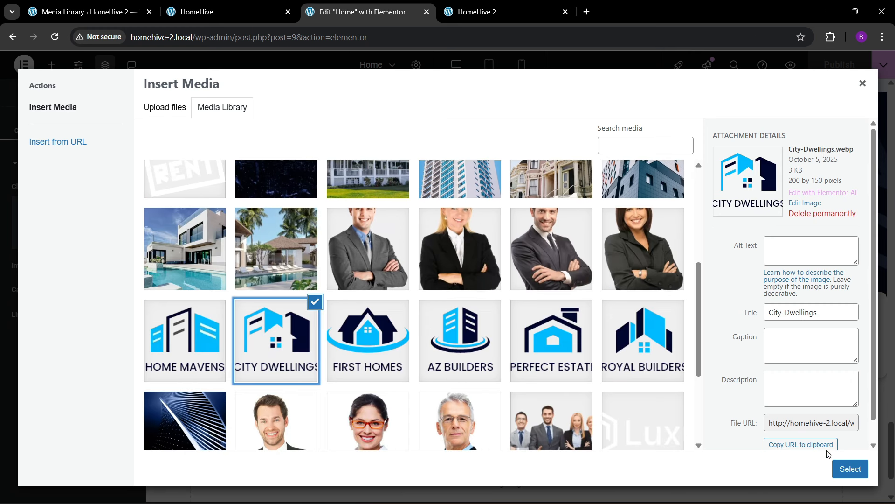
{"action": "left_click", "coordinate": [850, 469]}
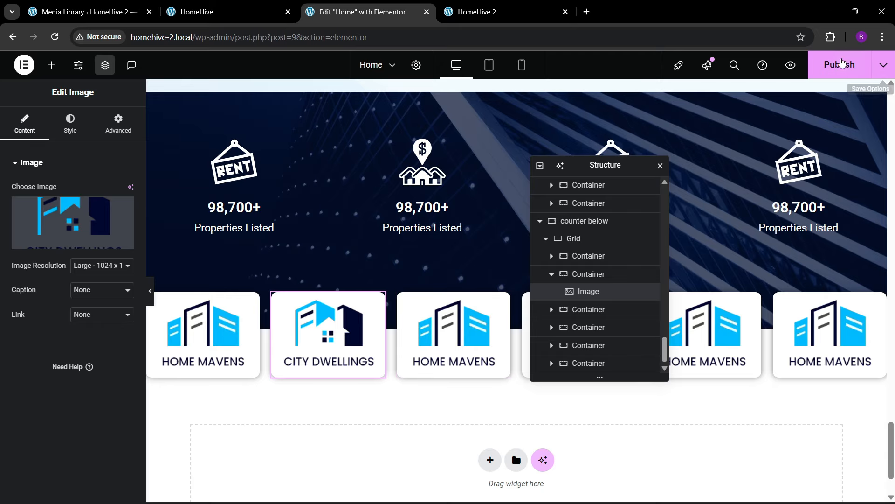
- Publish the page and bring up the live HomeHive 2 tab
{"action": "left_click", "coordinate": [835, 67]}
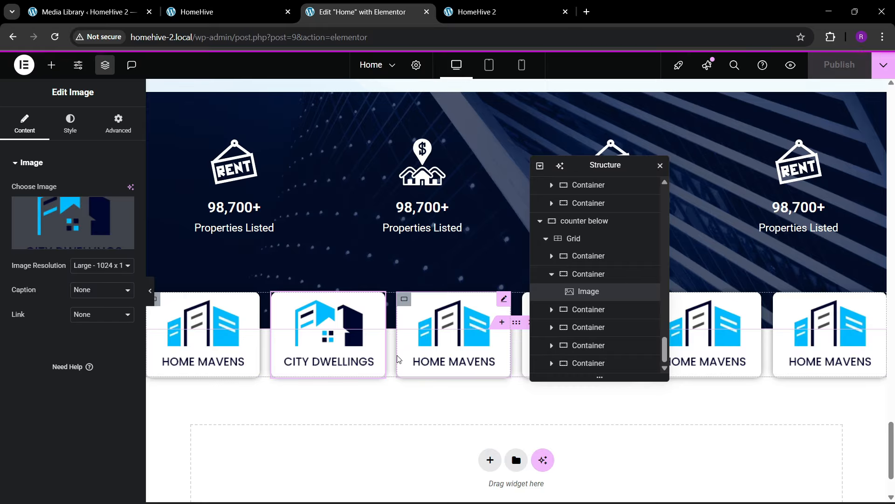
{"action": "left_click", "coordinate": [480, 11]}
{"action": "left_click", "coordinate": [211, 39]}
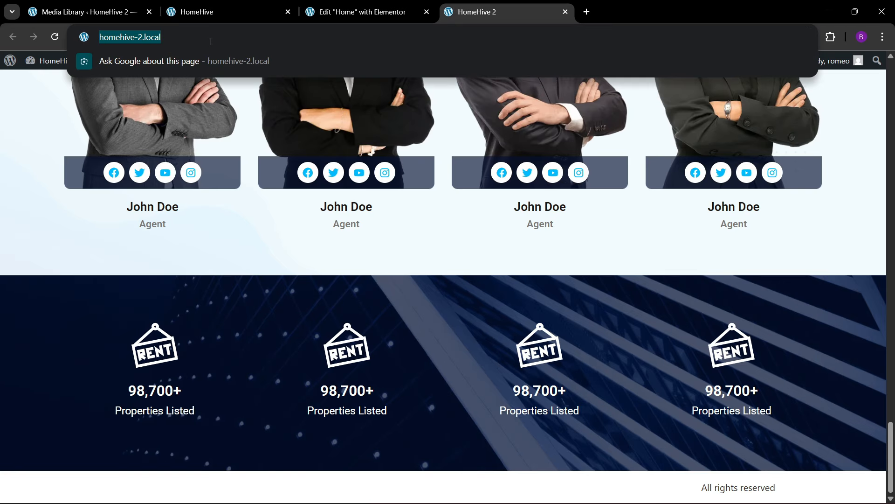
- Reload the live HomeHive 2 page and scroll down to the logo cards
{"action": "key", "text": "Return"}
{"action": "scroll", "coordinate": [641, 195], "scroll_direction": "down", "scroll_amount": 4}
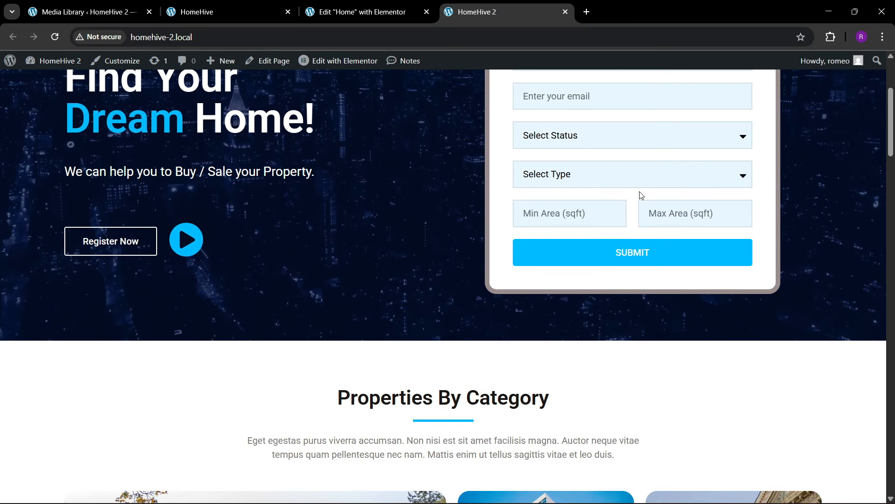
{"action": "left_click_drag", "start_coordinate": [892, 135], "coordinate": [892, 471]}
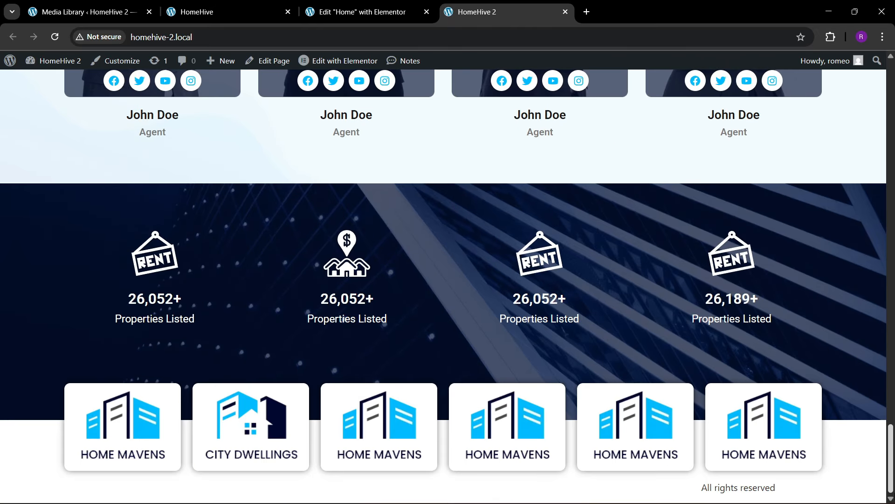
- Compare with the original HomeHive site, then return to the Elementor editor
{"action": "left_click", "coordinate": [244, 4]}
{"action": "scroll", "coordinate": [281, 325], "scroll_direction": "down", "scroll_amount": 6}
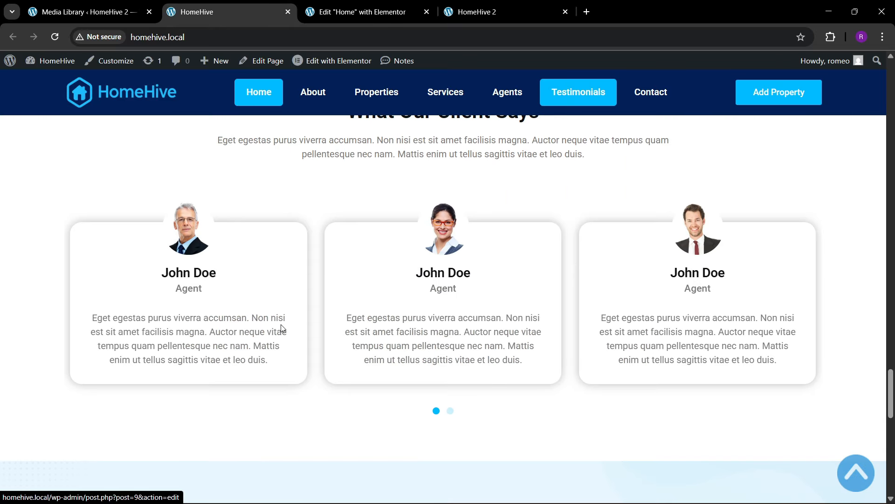
{"action": "scroll", "coordinate": [369, 340], "scroll_direction": "up", "scroll_amount": 1}
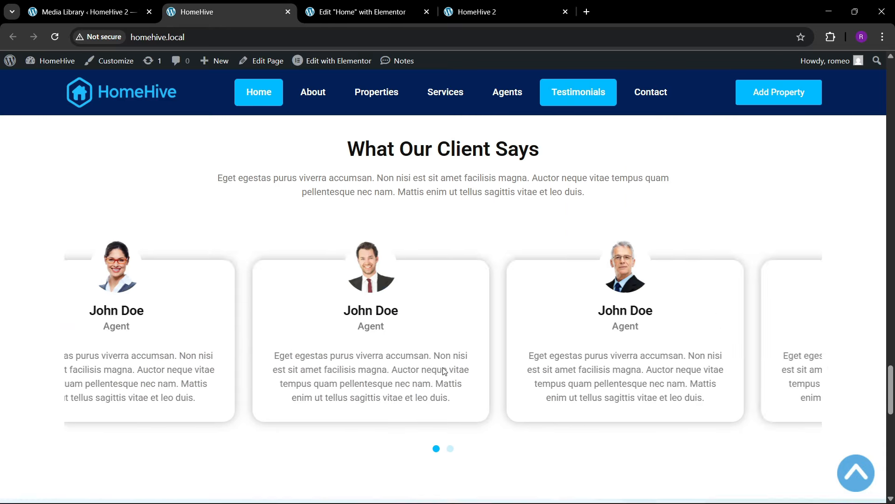
{"action": "scroll", "coordinate": [460, 375], "scroll_direction": "down", "scroll_amount": 15}
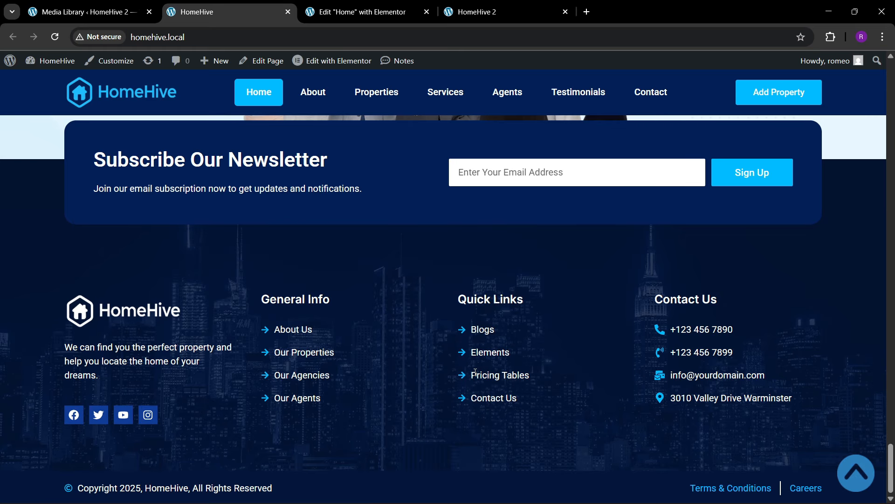
{"action": "scroll", "coordinate": [426, 356], "scroll_direction": "up", "scroll_amount": 12}
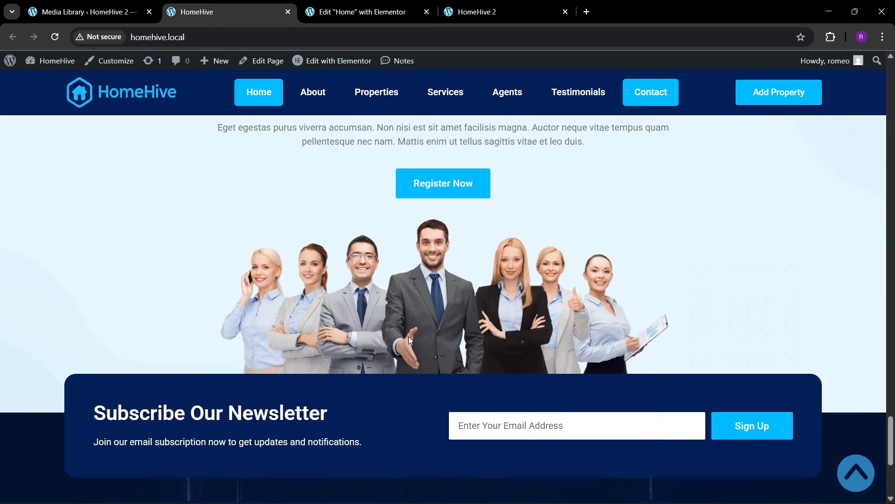
{"action": "scroll", "coordinate": [408, 333], "scroll_direction": "up", "scroll_amount": 3}
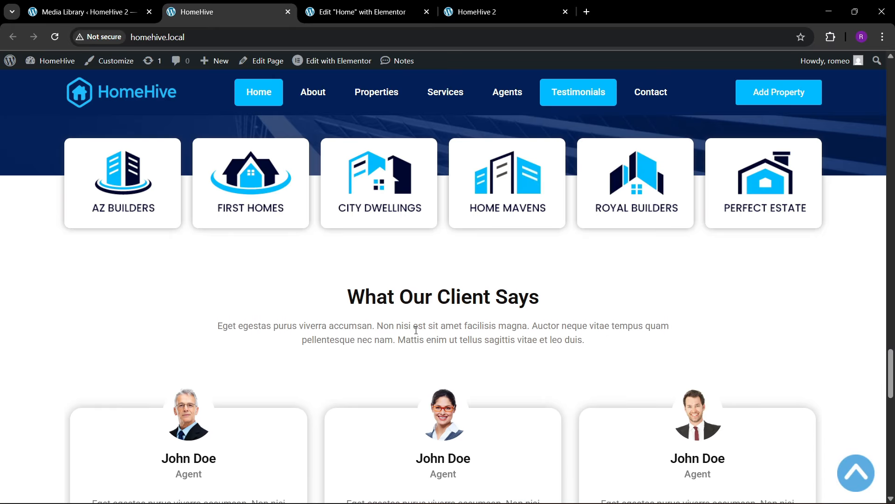
{"action": "key", "text": "ctrl+Tab"}
{"action": "scroll", "coordinate": [441, 237], "scroll_direction": "up", "scroll_amount": 10}
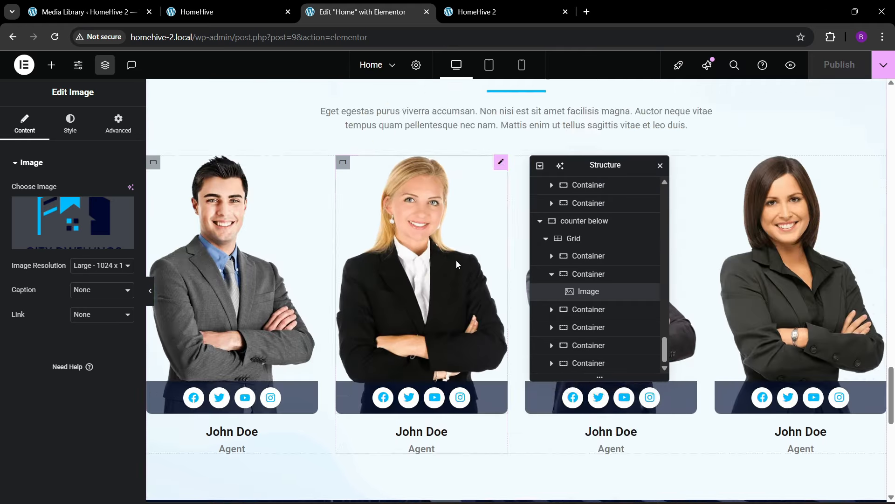
- Insert an empty Flexbox container with the first structure below the six logo cards
{"action": "scroll", "coordinate": [458, 252], "scroll_direction": "up", "scroll_amount": 15}
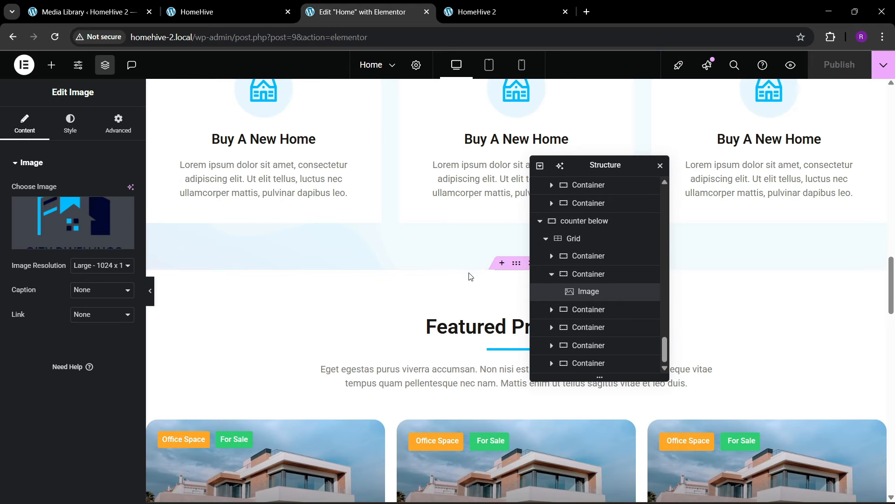
{"action": "left_click_drag", "start_coordinate": [606, 165], "coordinate": [720, 163]}
{"action": "scroll", "coordinate": [429, 322], "scroll_direction": "down", "scroll_amount": 6}
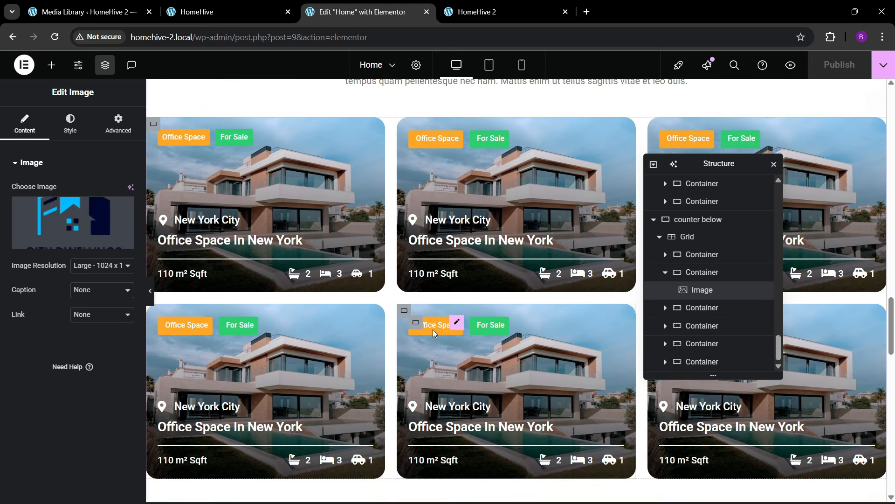
{"action": "scroll", "coordinate": [434, 334], "scroll_direction": "down", "scroll_amount": 15}
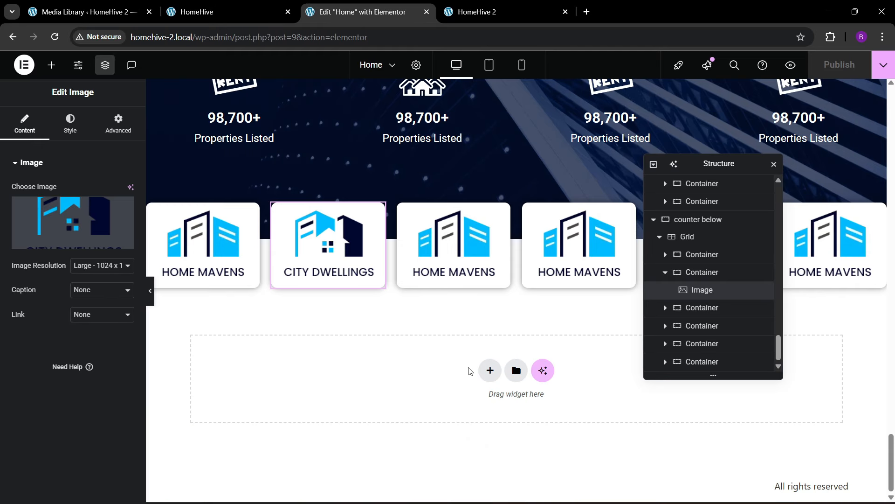
{"action": "left_click", "coordinate": [490, 370]}
{"action": "left_click", "coordinate": [482, 411]}
{"action": "left_click", "coordinate": [344, 402]}
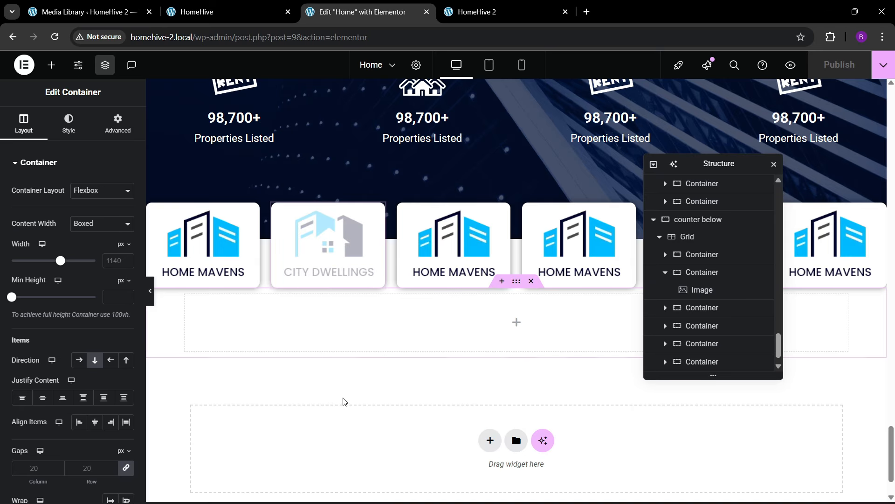
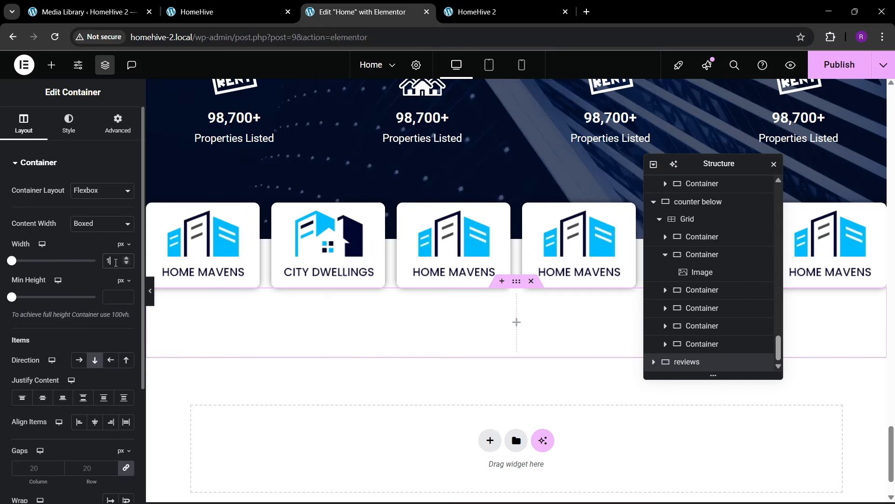
- Enter 100 px top and 80 px bottom padding in the new container's spacing settings
{"action": "left_click", "coordinate": [111, 122]}
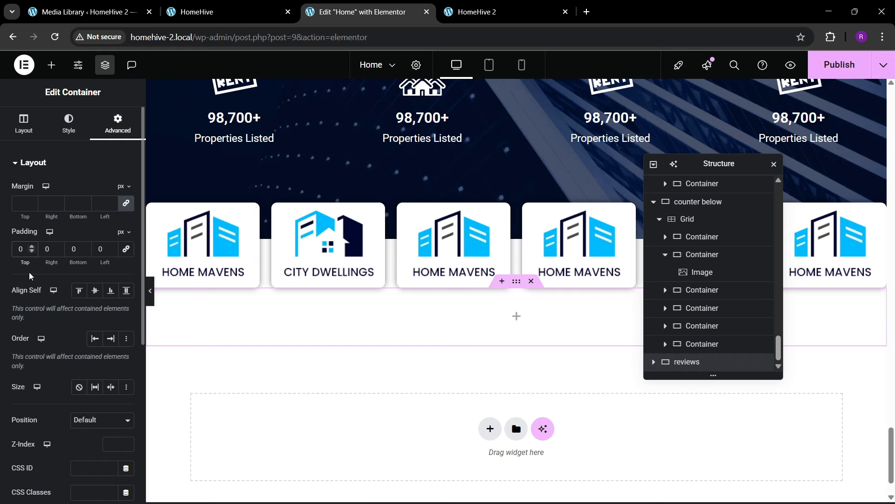
{"action": "type", "text": "100"}
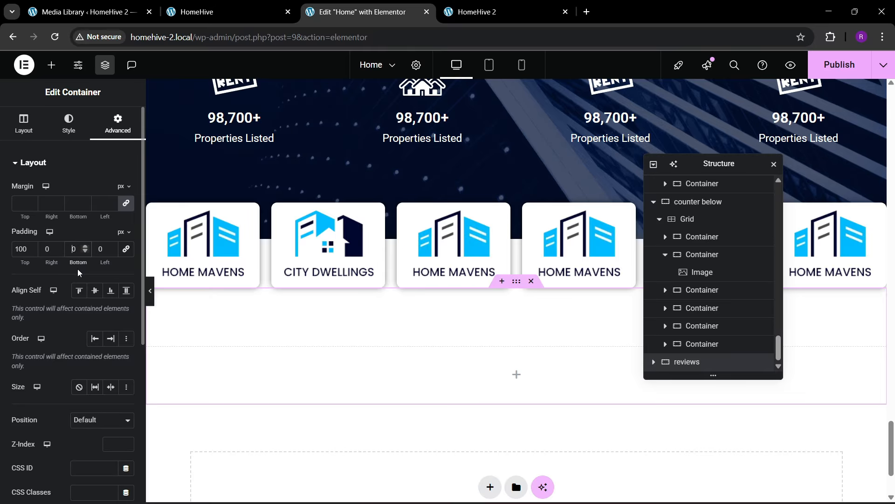
{"action": "type", "text": "80"}
{"action": "scroll", "coordinate": [373, 320], "scroll_direction": "down", "scroll_amount": 2}
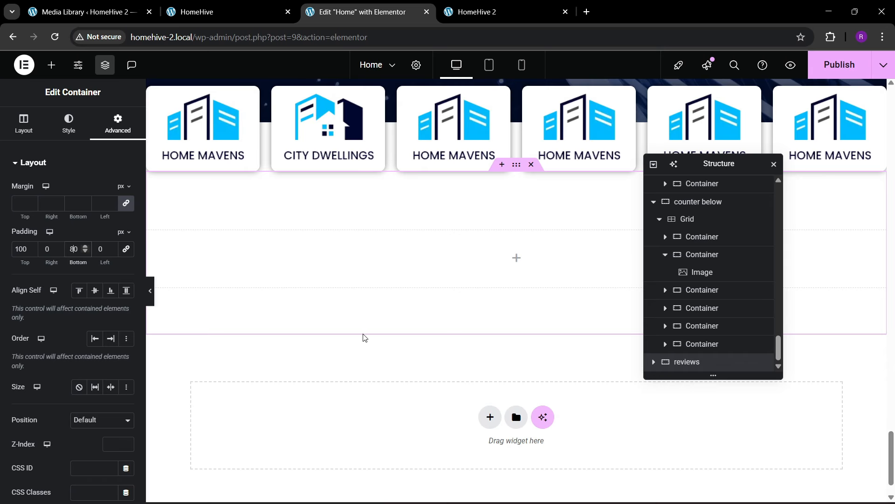
{"action": "scroll", "coordinate": [356, 299], "scroll_direction": "up", "scroll_amount": 14}
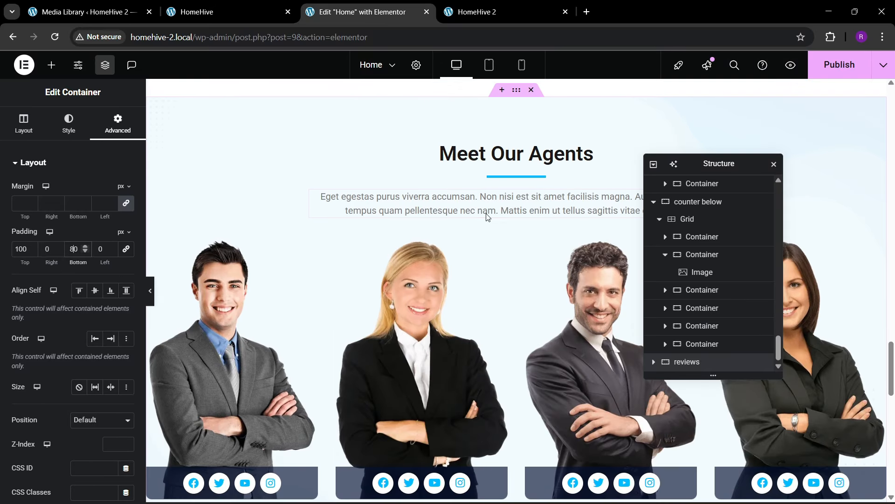
- Copy the Meet Our Agents heading and paste it into the empty reviews section
{"action": "right_click", "coordinate": [495, 156]}
{"action": "left_click", "coordinate": [516, 211]}
{"action": "scroll", "coordinate": [458, 289], "scroll_direction": "down", "scroll_amount": 14}
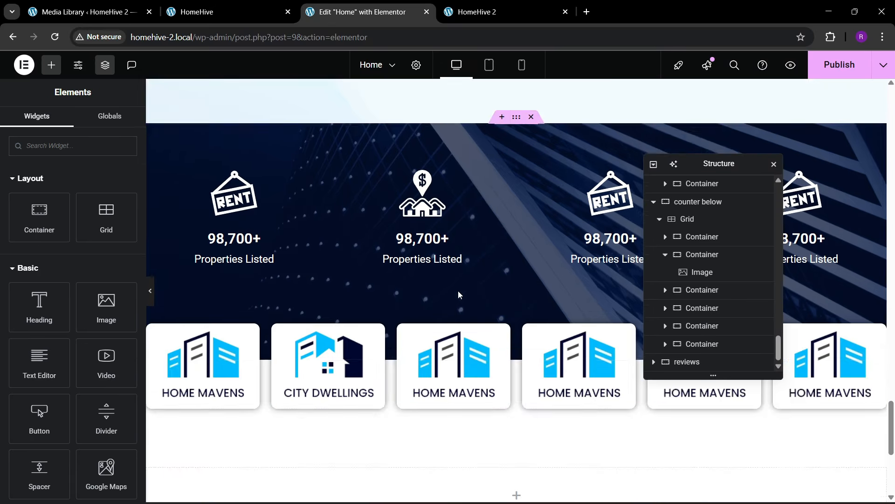
{"action": "right_click", "coordinate": [397, 260]}
{"action": "left_click", "coordinate": [421, 287]}
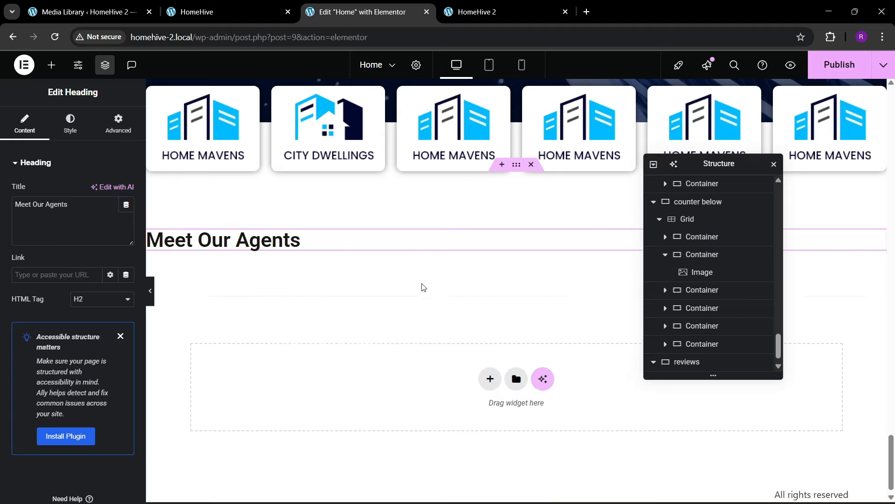
{"action": "scroll", "coordinate": [424, 282], "scroll_direction": "up", "scroll_amount": 5}
{"action": "scroll", "coordinate": [424, 281], "scroll_direction": "up", "scroll_amount": 10}
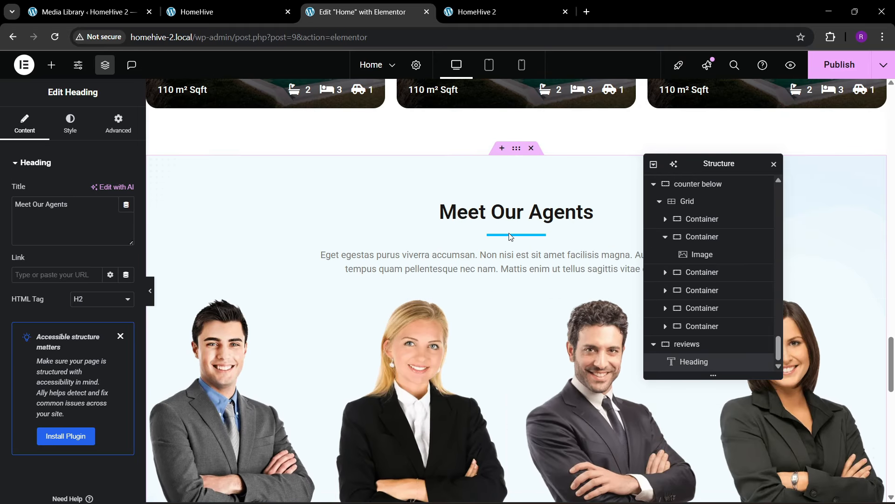
- Copy the blue divider and paste it under the new heading
{"action": "left_click", "coordinate": [506, 236]}
{"action": "right_click", "coordinate": [506, 236]}
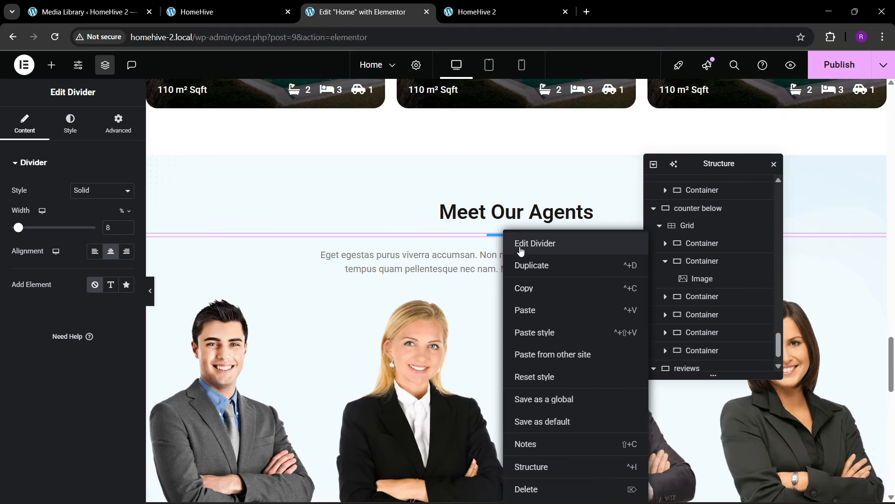
{"action": "left_click", "coordinate": [522, 286]}
{"action": "scroll", "coordinate": [385, 336], "scroll_direction": "down", "scroll_amount": 12}
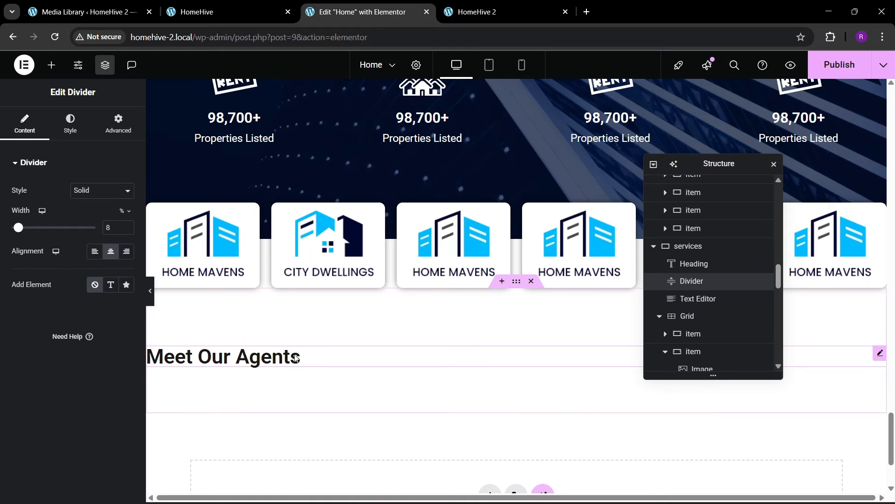
{"action": "right_click", "coordinate": [296, 356]}
{"action": "left_click", "coordinate": [320, 311]}
{"action": "scroll", "coordinate": [438, 315], "scroll_direction": "up", "scroll_amount": 10}
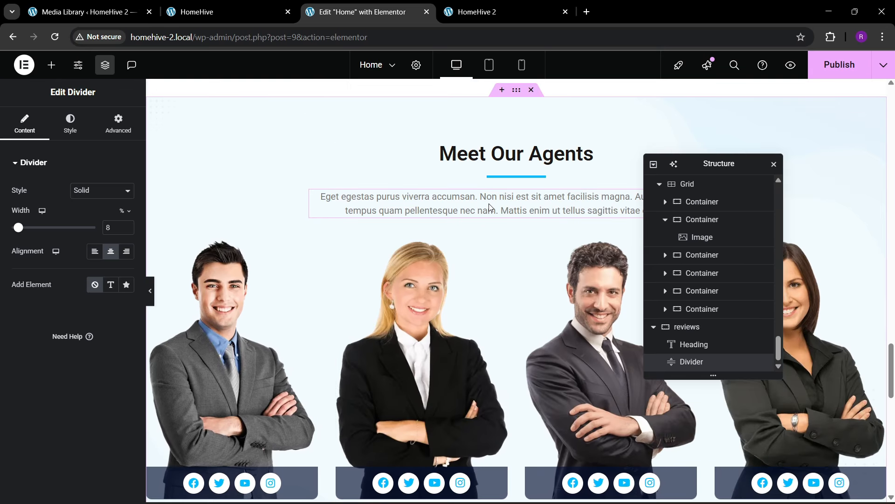
- Copy the agents description paragraph and paste it below the new divider
{"action": "right_click", "coordinate": [489, 206]}
{"action": "left_click", "coordinate": [509, 259]}
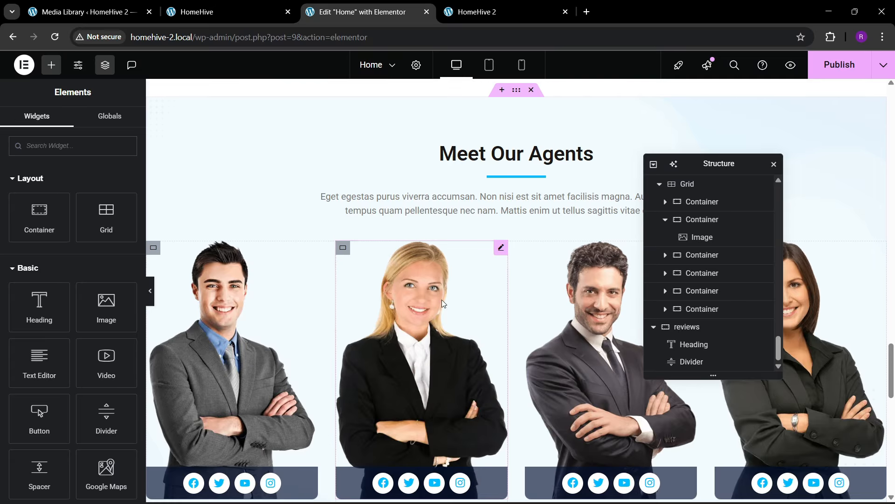
{"action": "scroll", "coordinate": [441, 299], "scroll_direction": "down", "scroll_amount": 12}
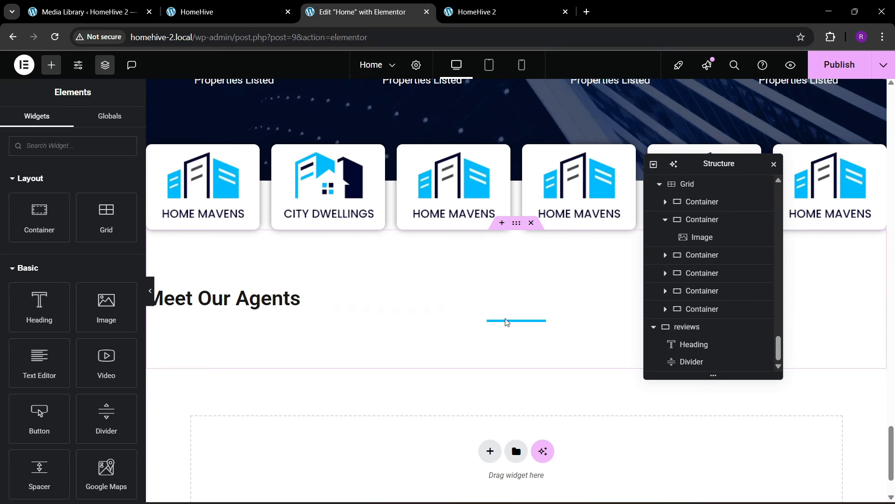
{"action": "right_click", "coordinate": [510, 321]}
{"action": "left_click", "coordinate": [498, 322]}
{"action": "right_click", "coordinate": [498, 322]}
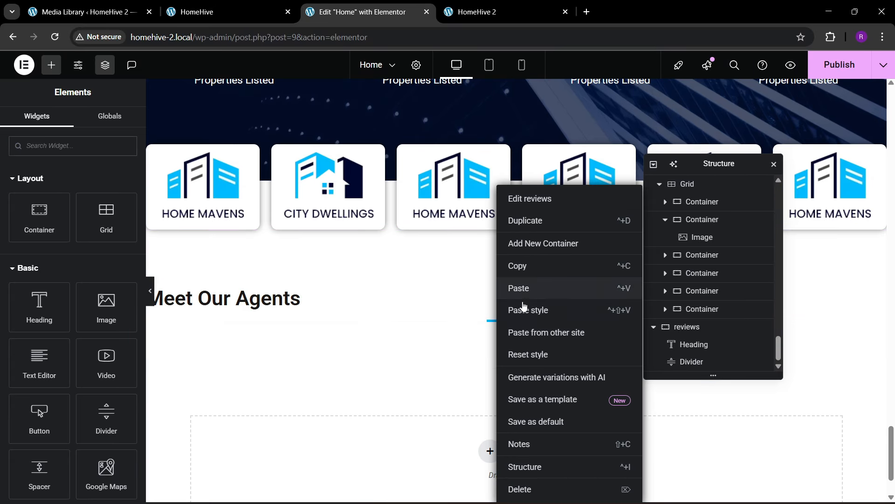
{"action": "left_click", "coordinate": [513, 288]}
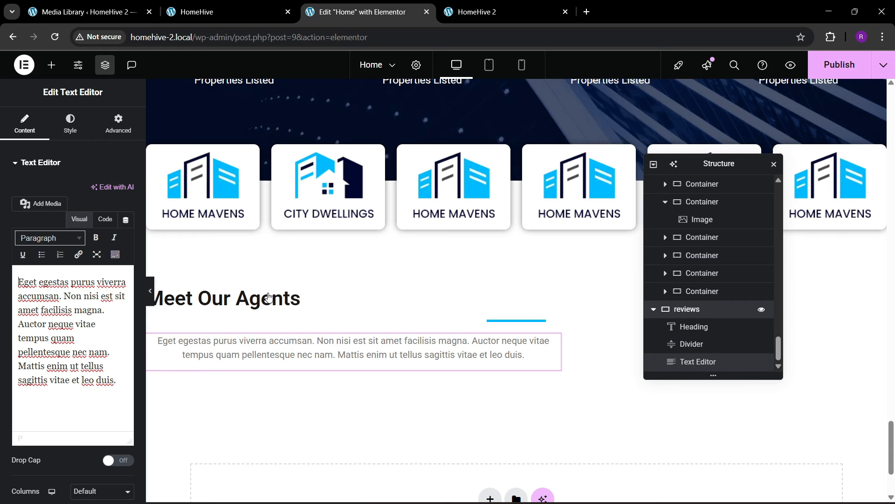
- Set the reviews section's Justify Content and Align Items to Center
{"action": "left_click", "coordinate": [714, 309]}
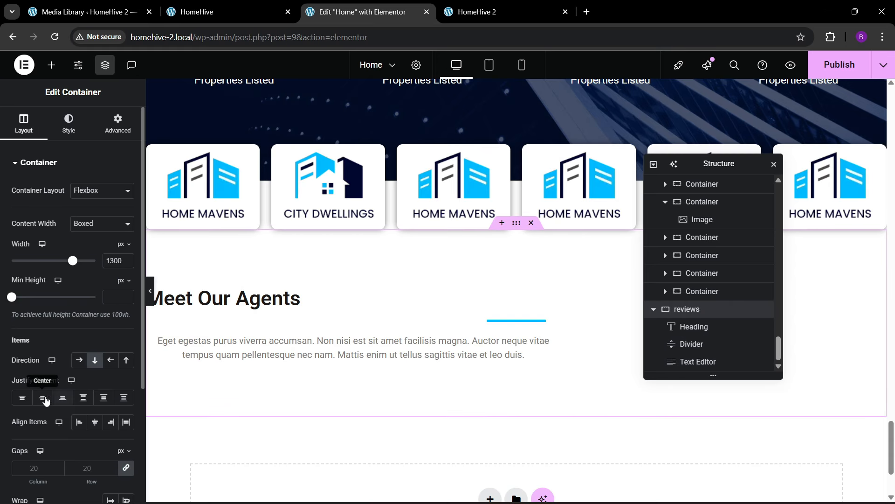
{"action": "left_click", "coordinate": [43, 398]}
{"action": "left_click", "coordinate": [94, 422]}
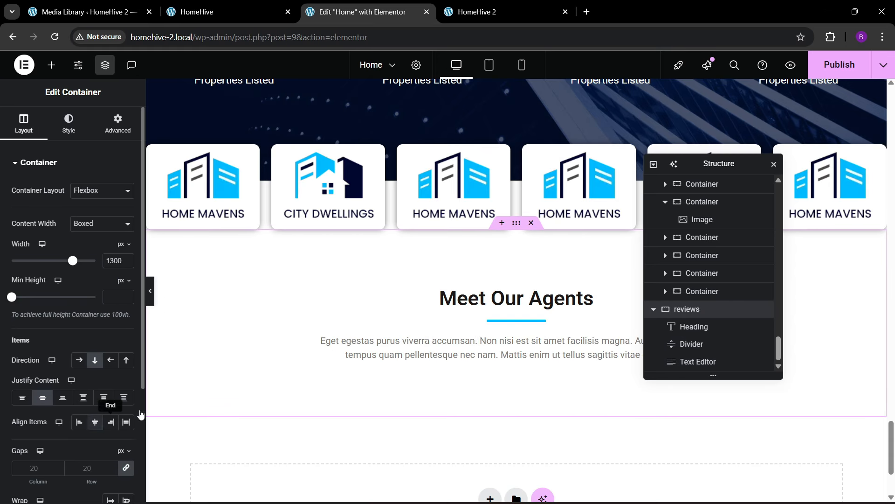
- Check the live HomeHive site for reference and return to the editor
{"action": "left_click", "coordinate": [223, 10]}
{"action": "scroll", "coordinate": [394, 64], "scroll_direction": "down", "scroll_amount": 4}
{"action": "left_click", "coordinate": [364, 12]}
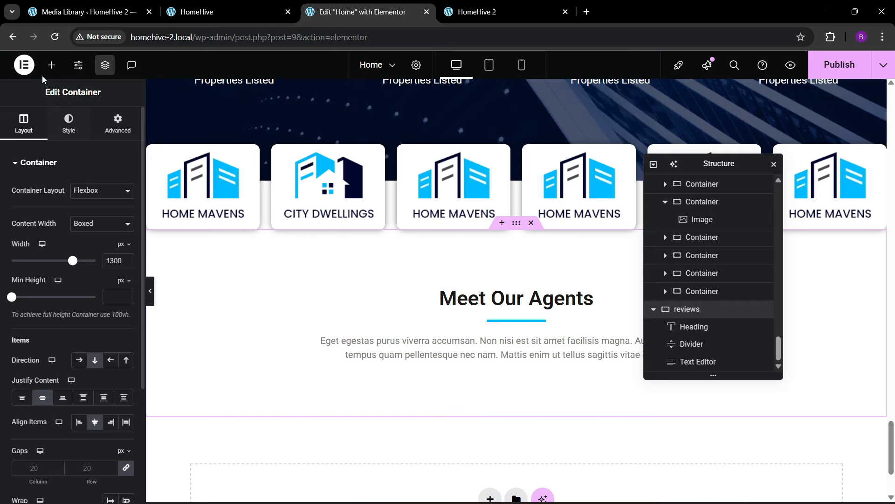
- Search the widgets for 'card' and drop a Carousel below the agents text
{"action": "left_click", "coordinate": [51, 65]}
{"action": "type", "text": "card"}
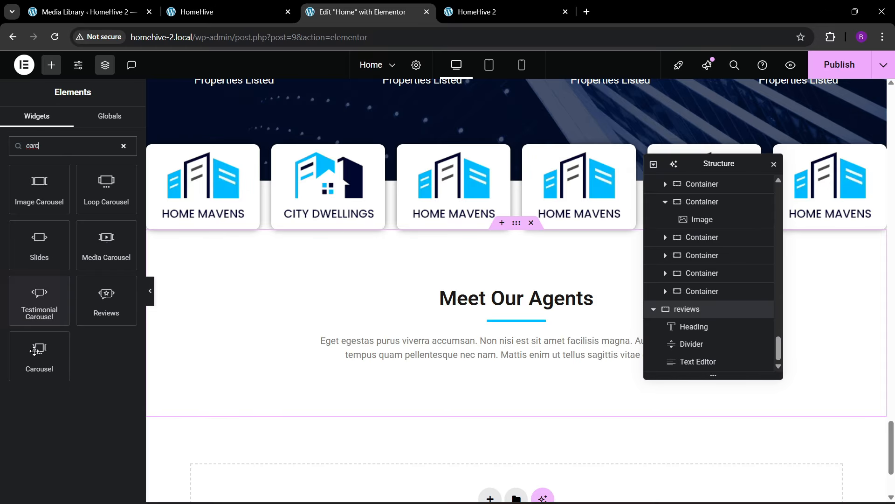
{"action": "left_click_drag", "start_coordinate": [39, 355], "coordinate": [509, 373]}
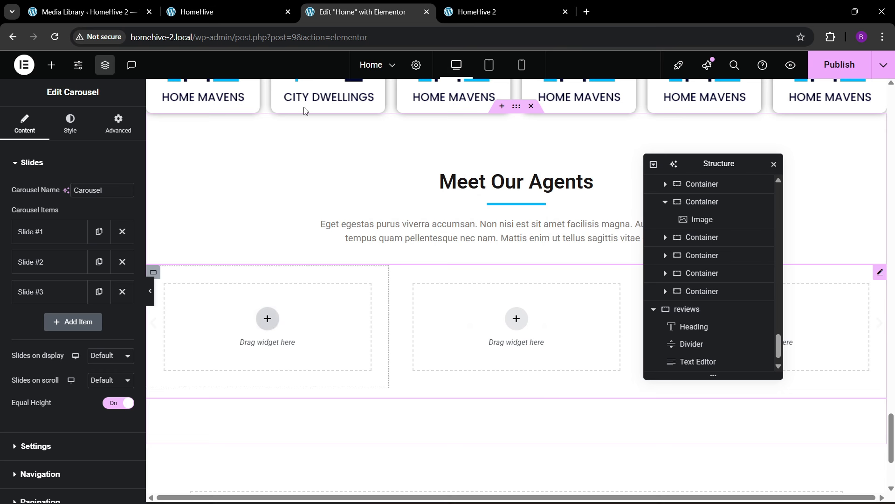
{"action": "left_click", "coordinate": [253, 5]}
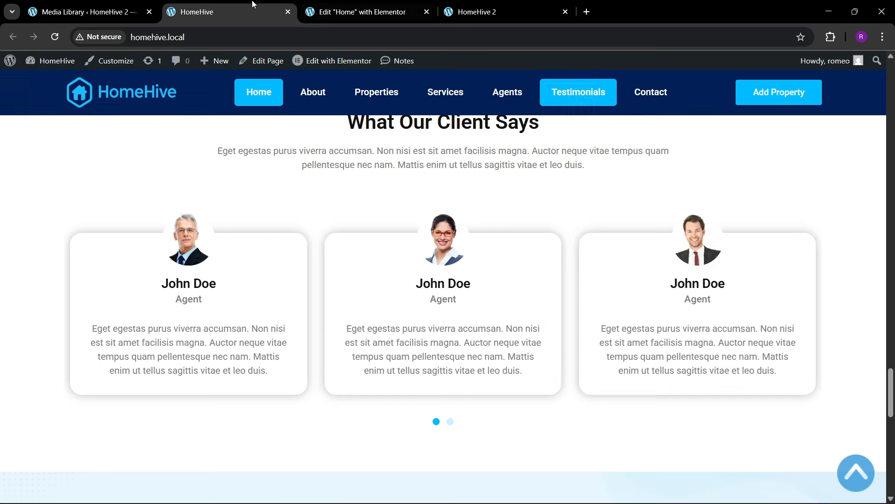
{"action": "left_click", "coordinate": [381, 7]}
- Set the carousel to 3 slides on display and 1 slide on scroll
{"action": "left_click", "coordinate": [95, 357]}
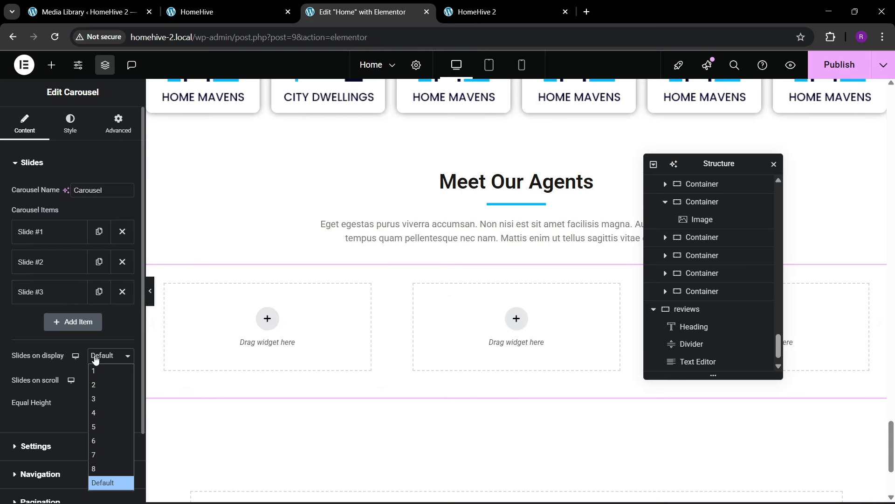
{"action": "left_click", "coordinate": [95, 400]}
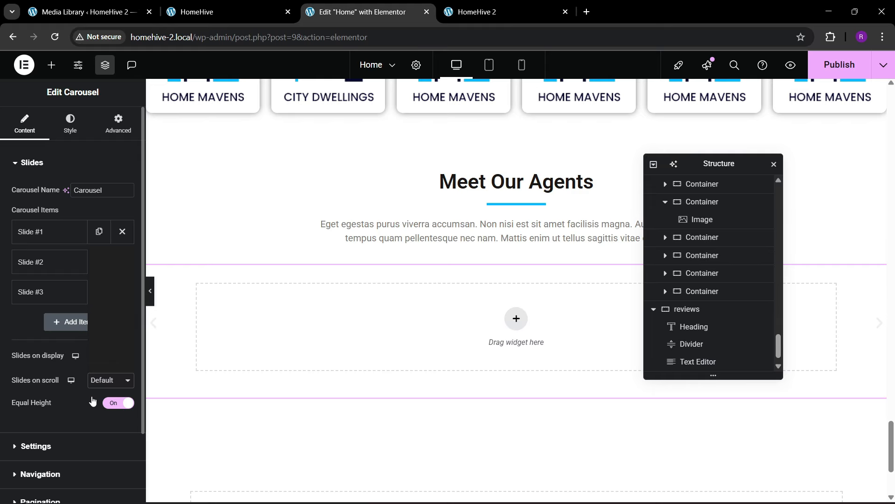
{"action": "left_click", "coordinate": [110, 380]}
{"action": "left_click", "coordinate": [96, 253]}
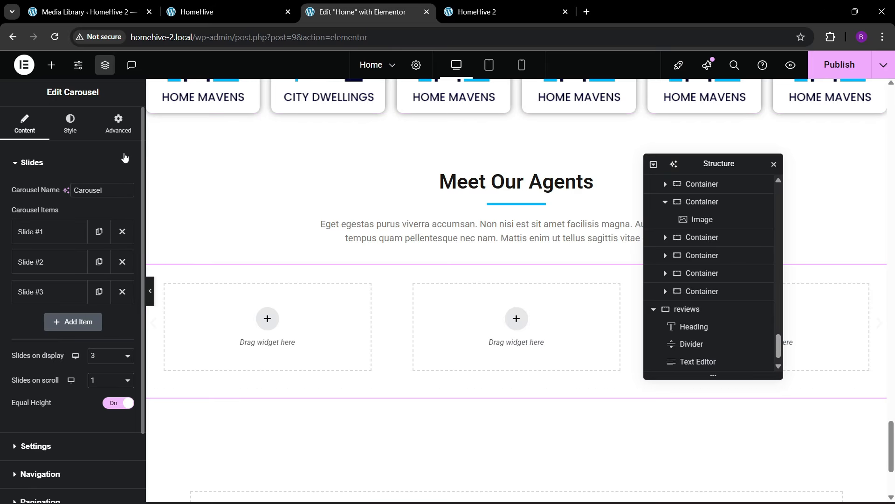
- Hide the carousel's navigation arrows, reviewing its autoplay and pagination settings along the way
{"action": "left_click", "coordinate": [118, 123]}
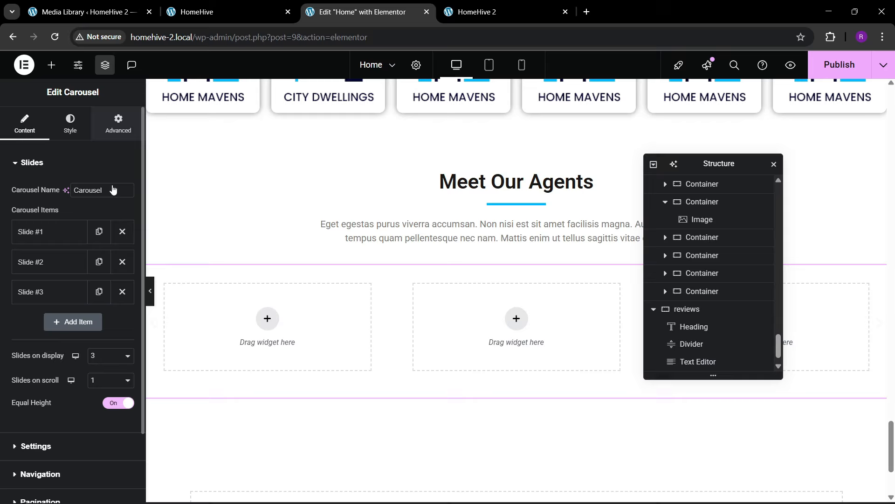
{"action": "left_click", "coordinate": [33, 119]}
{"action": "scroll", "coordinate": [44, 377], "scroll_direction": "down", "scroll_amount": 2}
{"action": "left_click", "coordinate": [36, 362]}
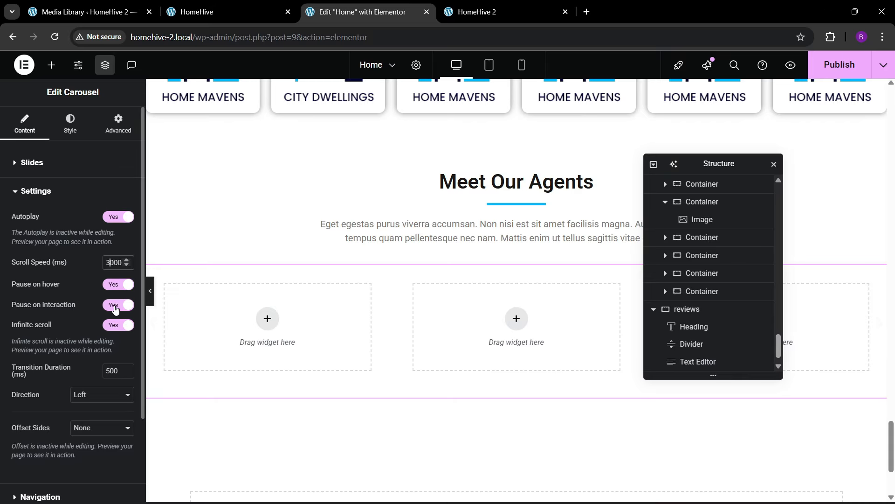
{"action": "scroll", "coordinate": [66, 320], "scroll_direction": "down", "scroll_amount": 2}
{"action": "left_click", "coordinate": [57, 388]}
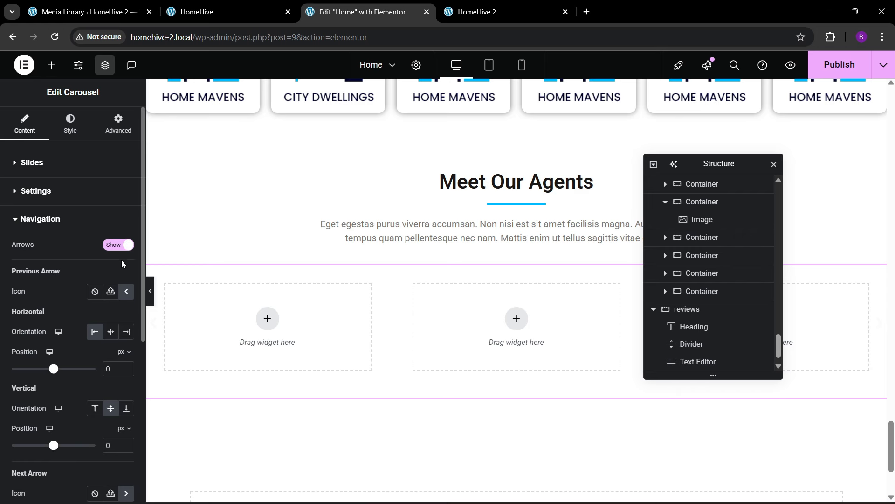
{"action": "left_click", "coordinate": [118, 245]}
{"action": "left_click", "coordinate": [40, 288]}
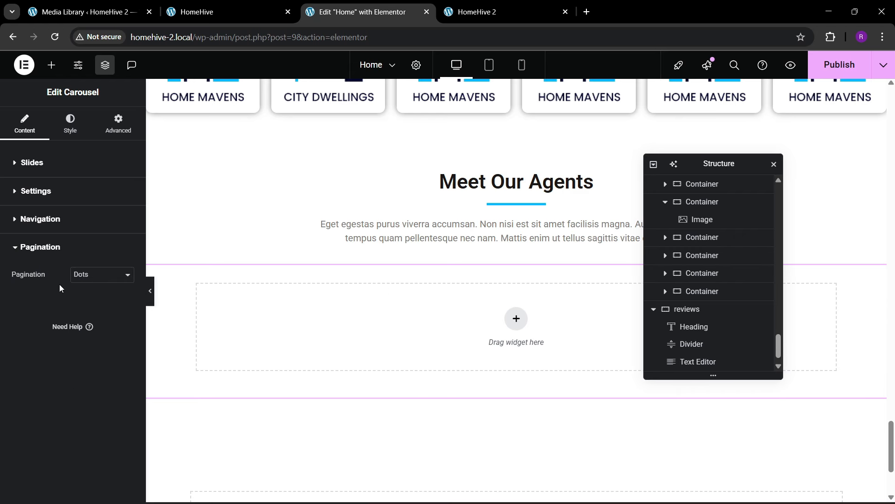
{"action": "left_click", "coordinate": [33, 166]}
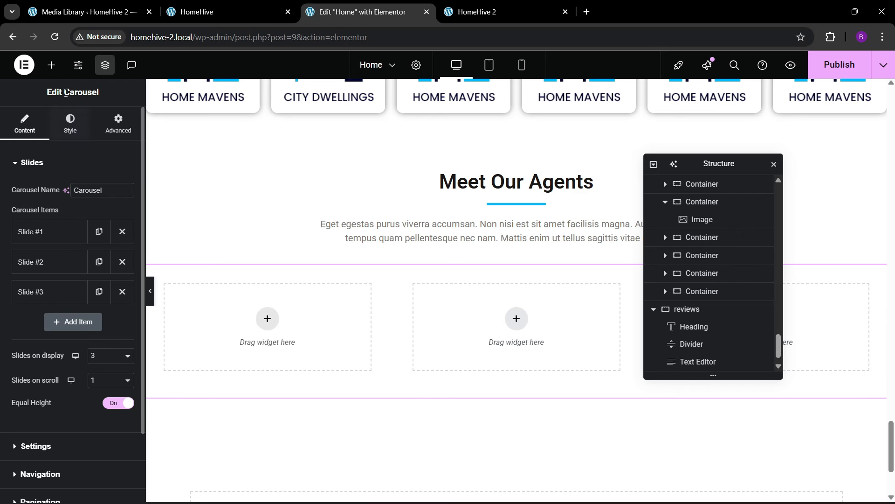
- Reselect the Carousel from the page structure and review its layout spacing
{"action": "left_click", "coordinate": [52, 65]}
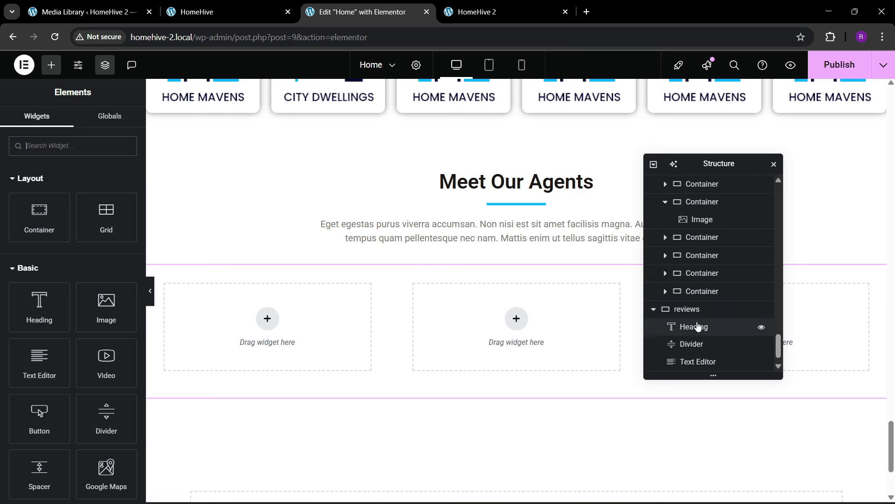
{"action": "scroll", "coordinate": [698, 326], "scroll_direction": "down", "scroll_amount": 1}
{"action": "left_click", "coordinate": [695, 362]}
{"action": "left_click", "coordinate": [116, 125]}
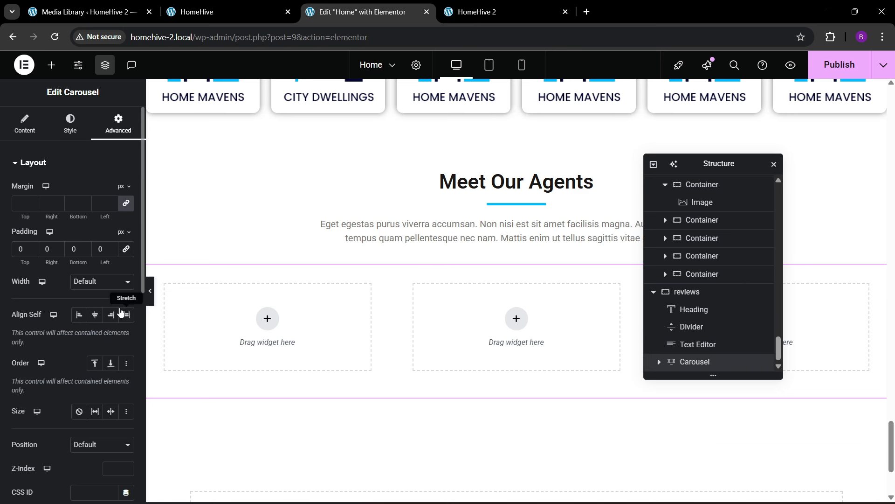
{"action": "left_click", "coordinate": [51, 65]}
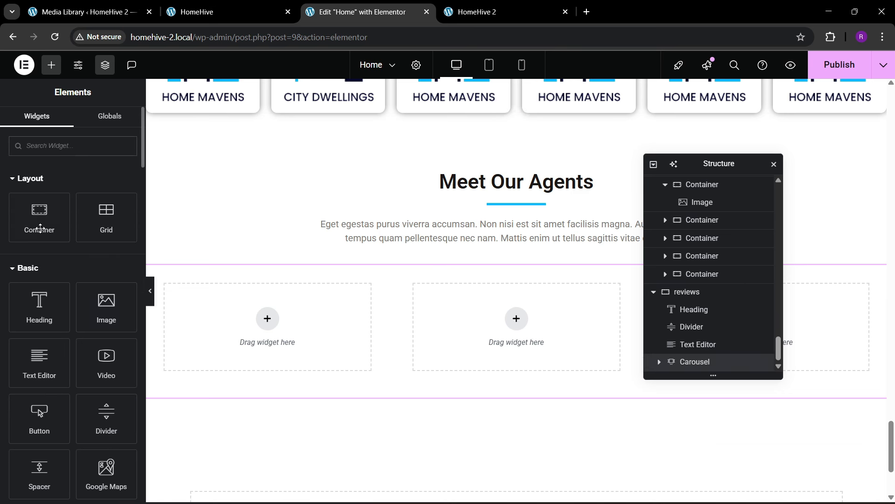
- Drop a container into the first slide, pad it 30 px all round, and place an Image widget inside
{"action": "left_click_drag", "start_coordinate": [41, 228], "coordinate": [263, 360]}
{"action": "left_click", "coordinate": [117, 125]}
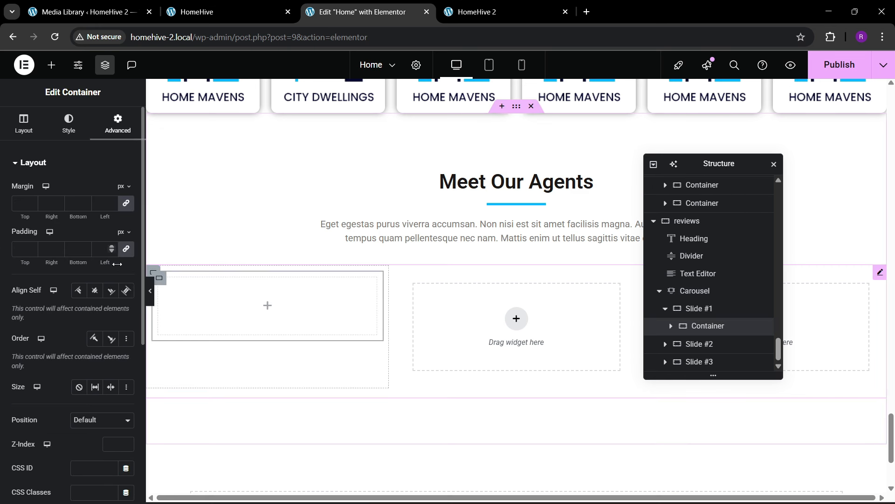
{"action": "left_click", "coordinate": [125, 251]}
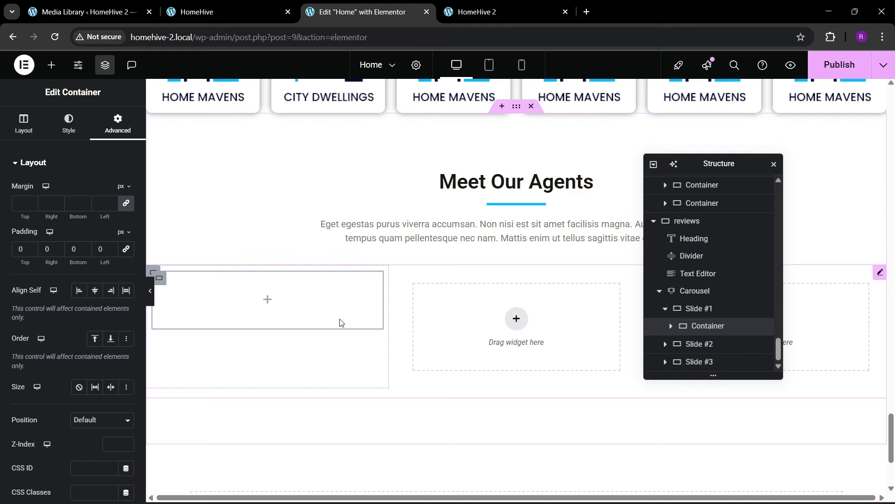
{"action": "left_click", "coordinate": [239, 7]}
{"action": "left_click", "coordinate": [361, 12]}
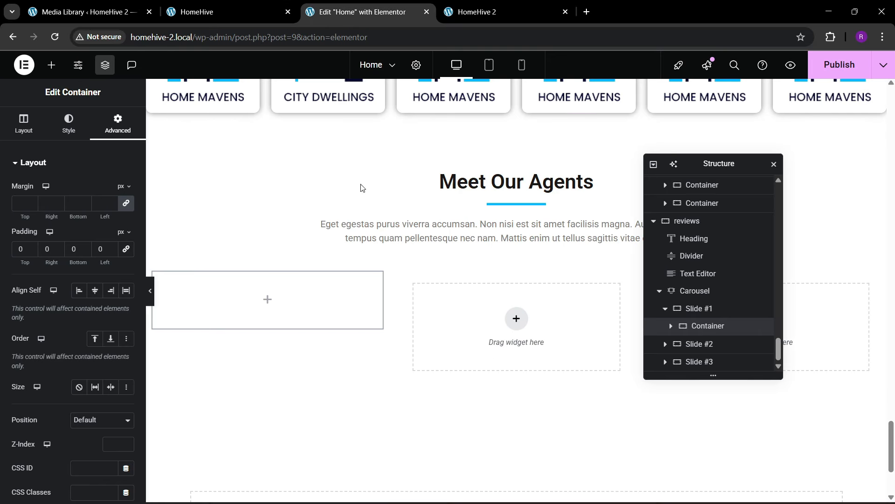
{"action": "left_click", "coordinate": [68, 124]}
{"action": "left_click", "coordinate": [117, 125]}
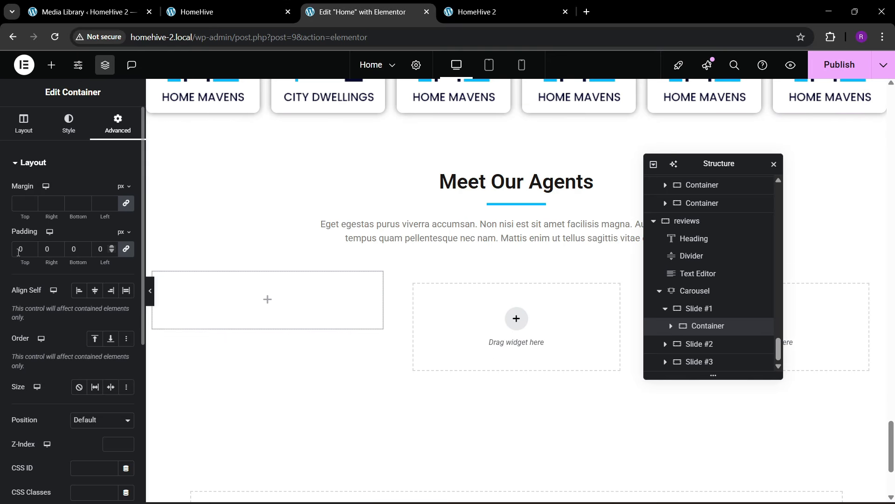
{"action": "type", "text": "3"}
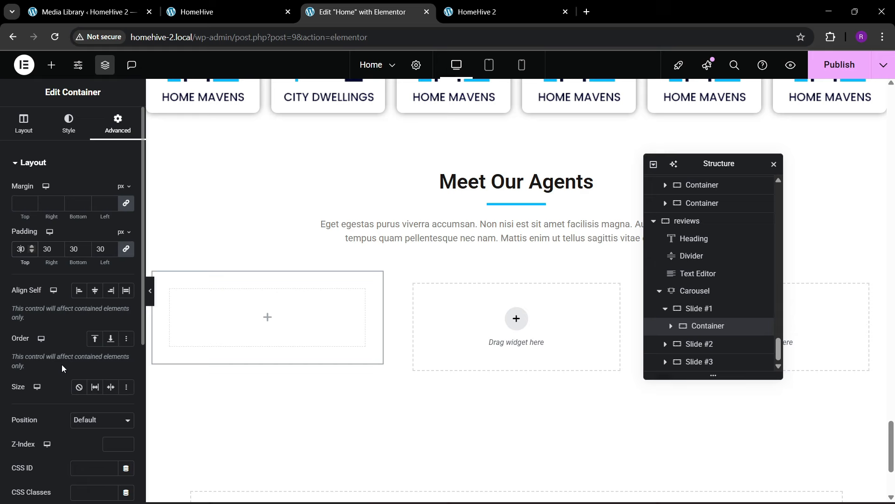
{"action": "left_click", "coordinate": [52, 65]}
{"action": "left_click_drag", "start_coordinate": [105, 325], "coordinate": [220, 315]}
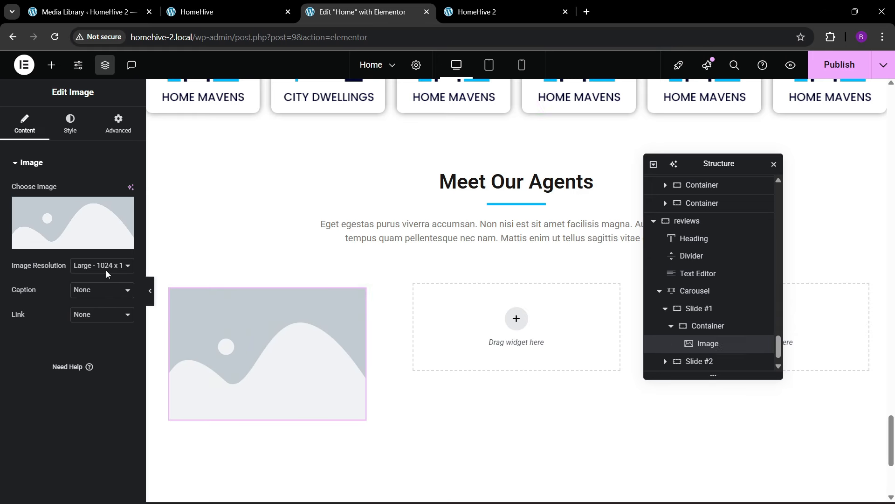
- Insert the our-team-3 photo of the smiling man from the Media Library
{"action": "left_click", "coordinate": [75, 219]}
{"action": "scroll", "coordinate": [518, 314], "scroll_direction": "down", "scroll_amount": 8}
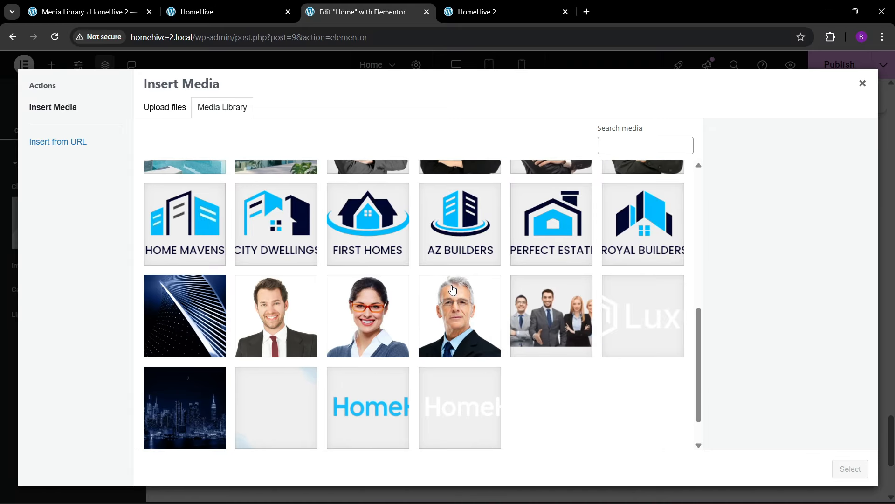
{"action": "scroll", "coordinate": [452, 302], "scroll_direction": "up", "scroll_amount": 2}
{"action": "scroll", "coordinate": [332, 297], "scroll_direction": "down", "scroll_amount": 3}
{"action": "left_click", "coordinate": [304, 297]}
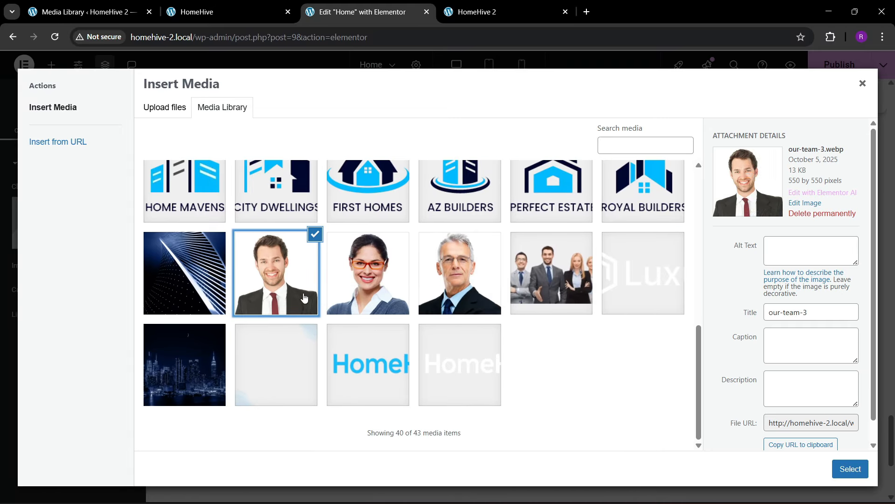
{"action": "left_click", "coordinate": [862, 469]}
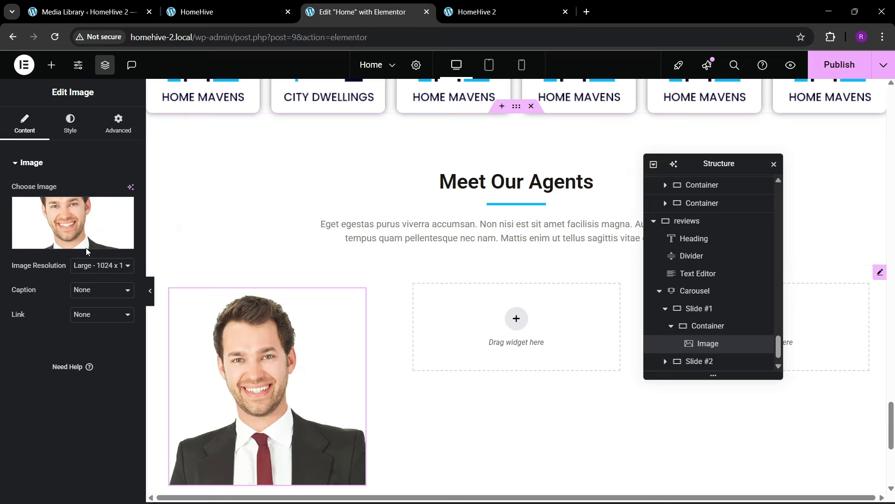
- Turn on the image's circle mask in its Advanced settings
{"action": "left_click", "coordinate": [106, 138]}
{"action": "scroll", "coordinate": [63, 299], "scroll_direction": "down", "scroll_amount": 6}
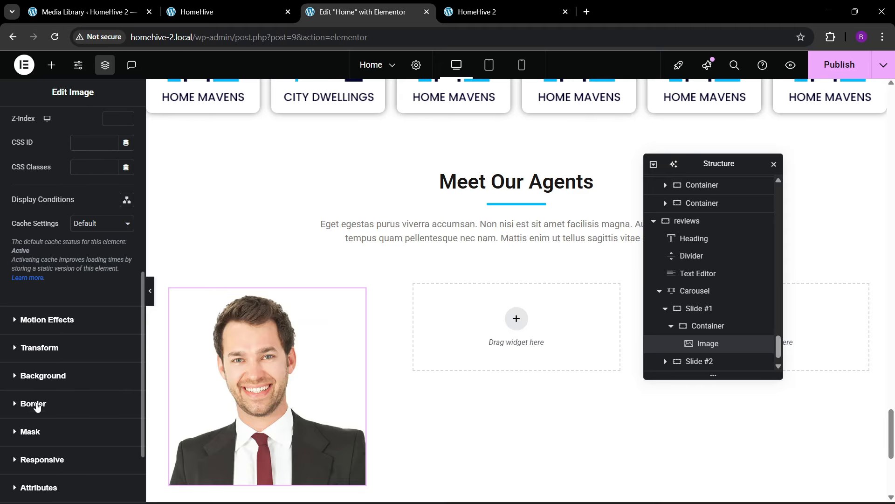
{"action": "left_click", "coordinate": [29, 431]}
{"action": "left_click", "coordinate": [109, 329]}
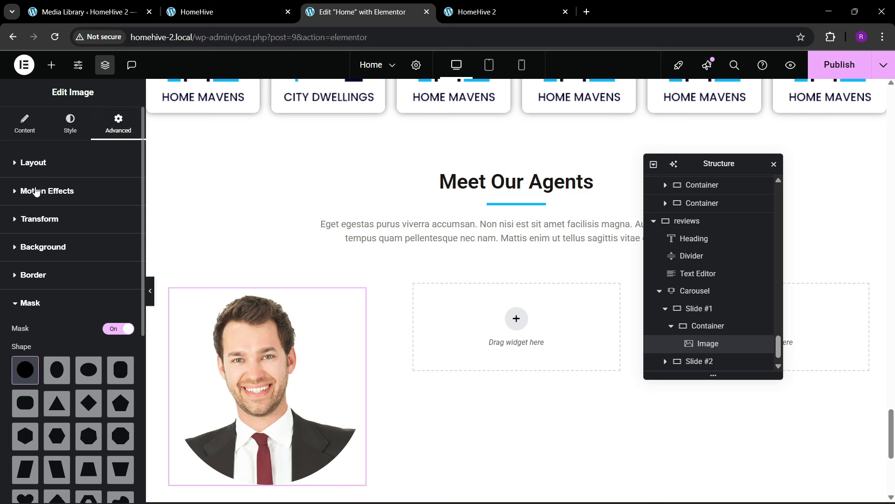
{"action": "left_click", "coordinate": [36, 165]}
{"action": "left_click", "coordinate": [92, 282]}
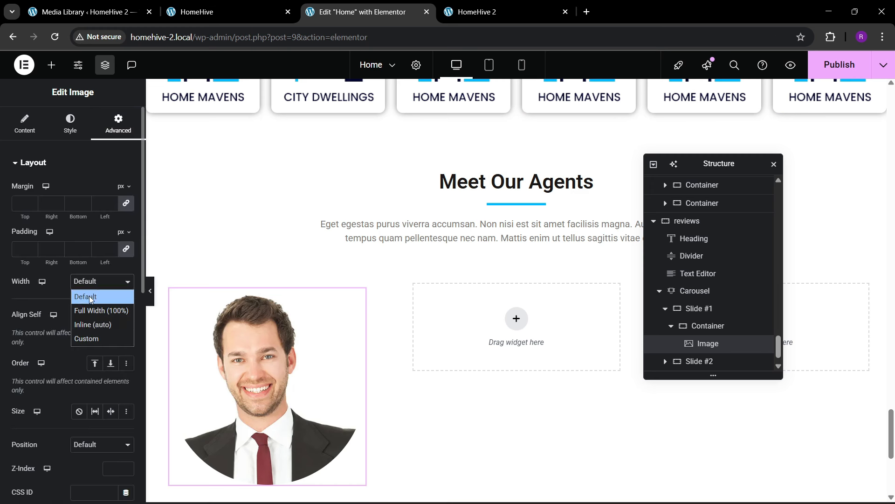
- Give the agent photo a custom width of 23%
{"action": "left_click", "coordinate": [88, 337]}
{"action": "left_click_drag", "start_coordinate": [16, 322], "coordinate": [31, 320]}
{"action": "scroll", "coordinate": [728, 336], "scroll_direction": "down", "scroll_amount": 1}
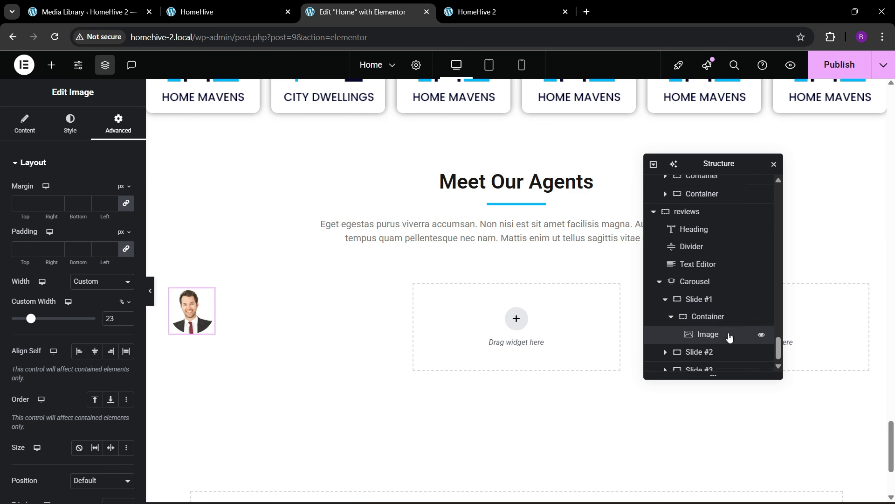
- Add a box shadow to the photo's container and centre its content both ways
{"action": "left_click", "coordinate": [710, 310]}
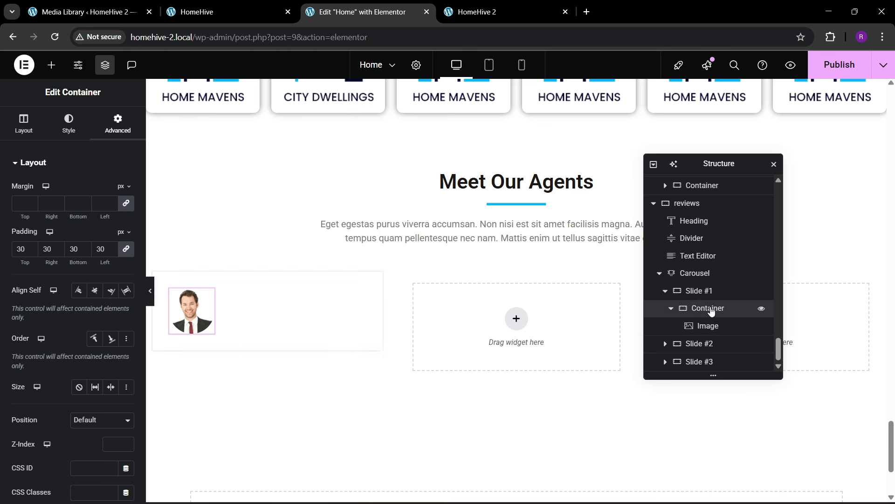
{"action": "left_click", "coordinate": [77, 130]}
{"action": "left_click", "coordinate": [50, 296]}
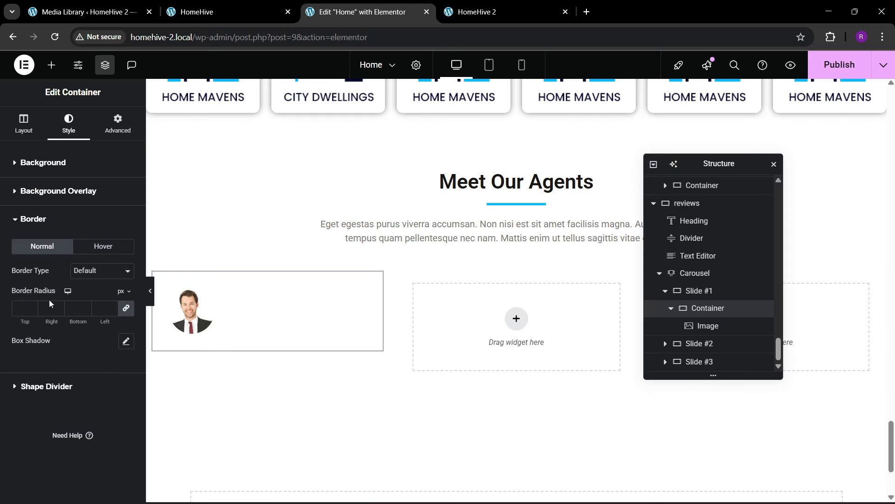
{"action": "left_click", "coordinate": [126, 341]}
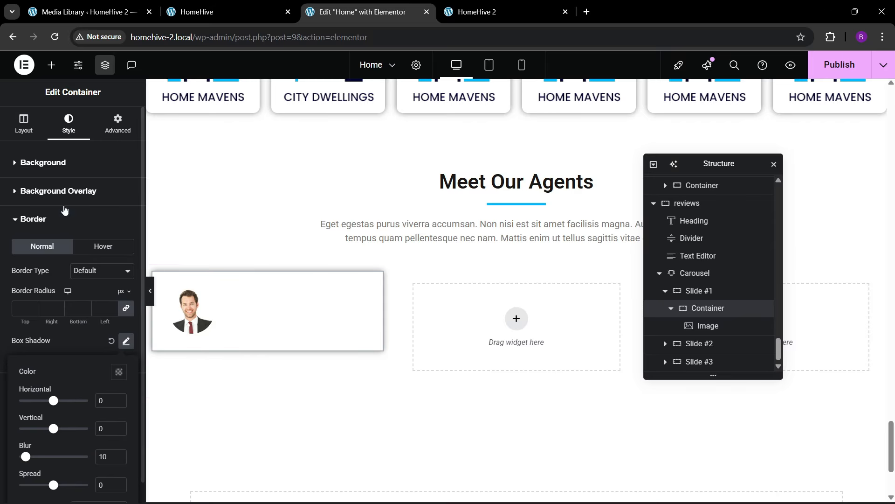
{"action": "left_click", "coordinate": [24, 124]}
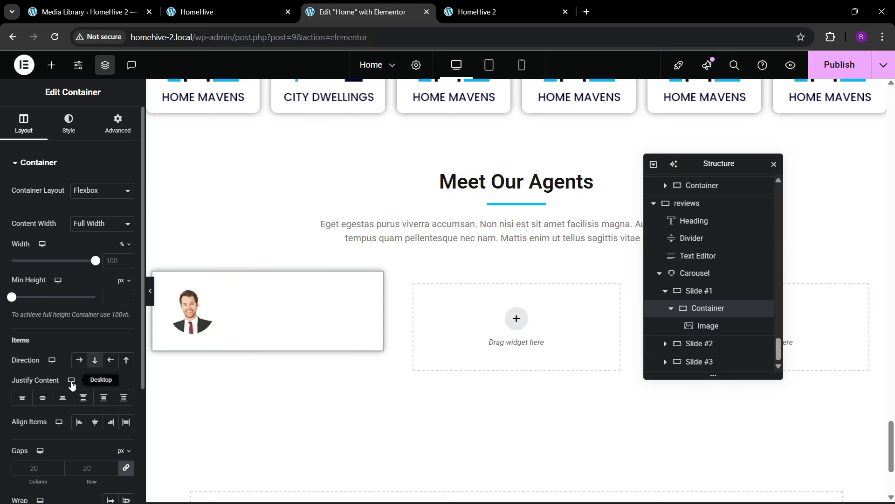
{"action": "left_click", "coordinate": [43, 397]}
{"action": "left_click", "coordinate": [95, 421]}
- Set the photo container's top padding to 0
{"action": "left_click", "coordinate": [260, 330]}
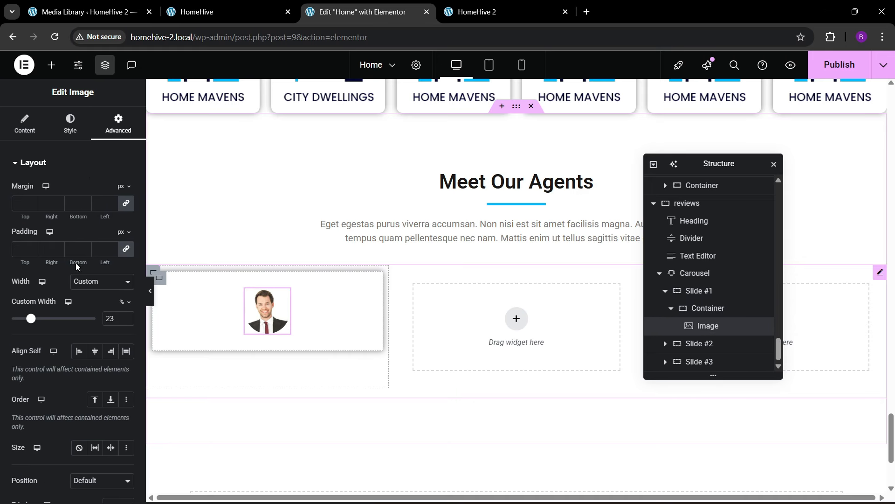
{"action": "left_click", "coordinate": [697, 313]}
{"action": "left_click", "coordinate": [118, 125]}
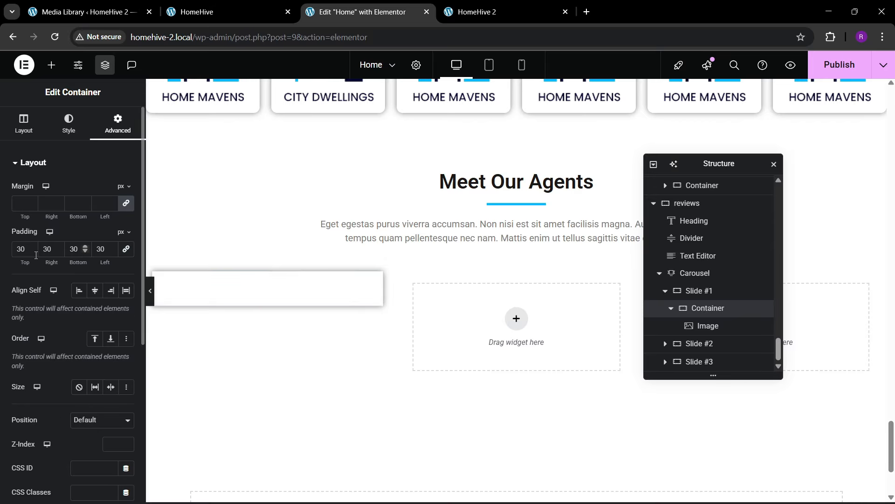
{"action": "double_click", "coordinate": [22, 249]}
{"action": "type", "text": "0"}
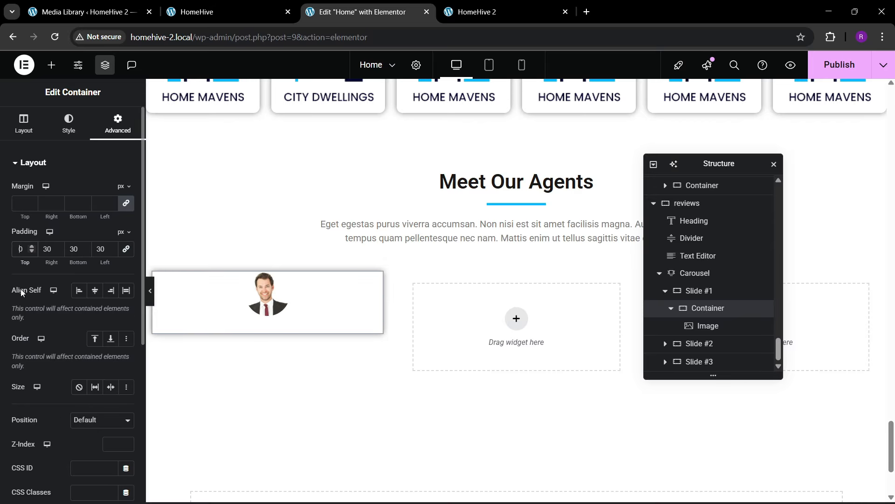
- Give the agent photo a top margin of -37 so it overlaps the card
{"action": "left_click", "coordinate": [267, 293]}
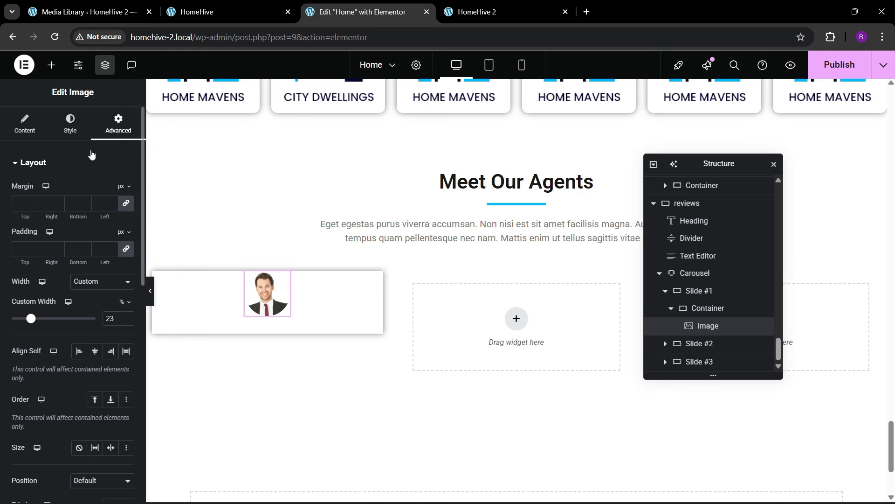
{"action": "left_click", "coordinate": [41, 207]}
{"action": "type", "text": "0"}
{"action": "left_click_drag", "start_coordinate": [32, 205], "coordinate": [33, 206]}
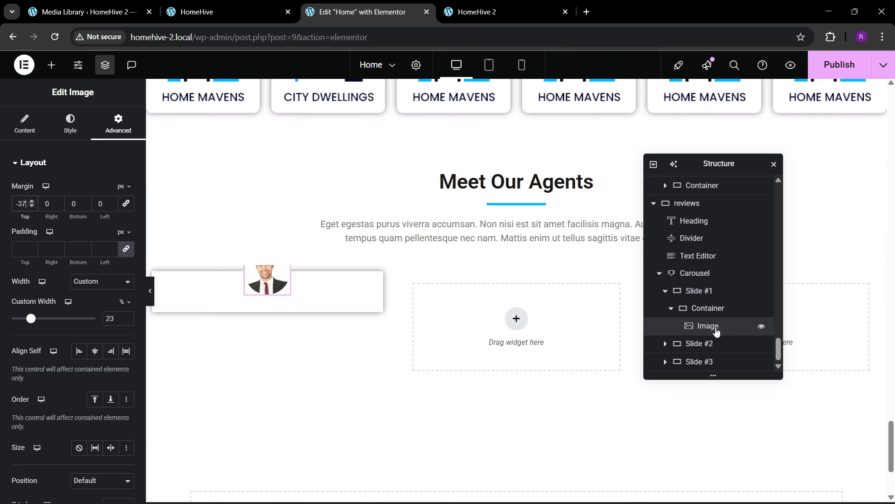
- Pad the first slide's container 47 px on top and 10 px on the other sides
{"action": "left_click", "coordinate": [704, 291]}
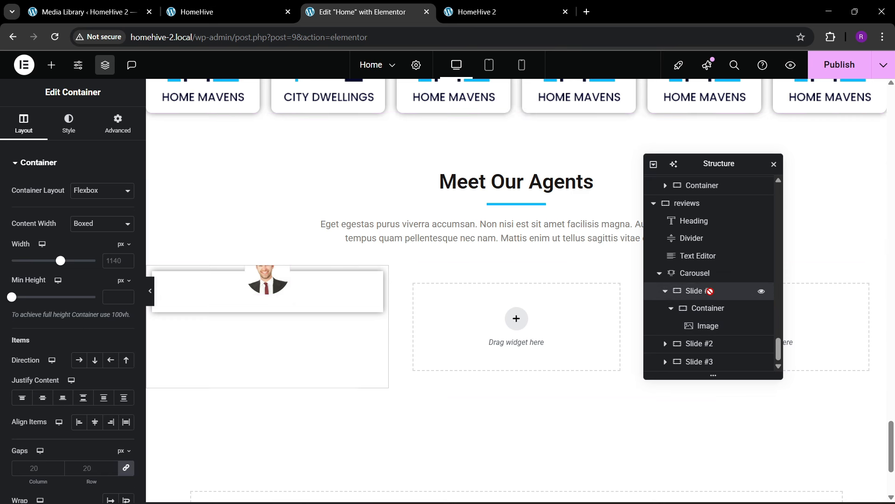
{"action": "left_click", "coordinate": [117, 124]}
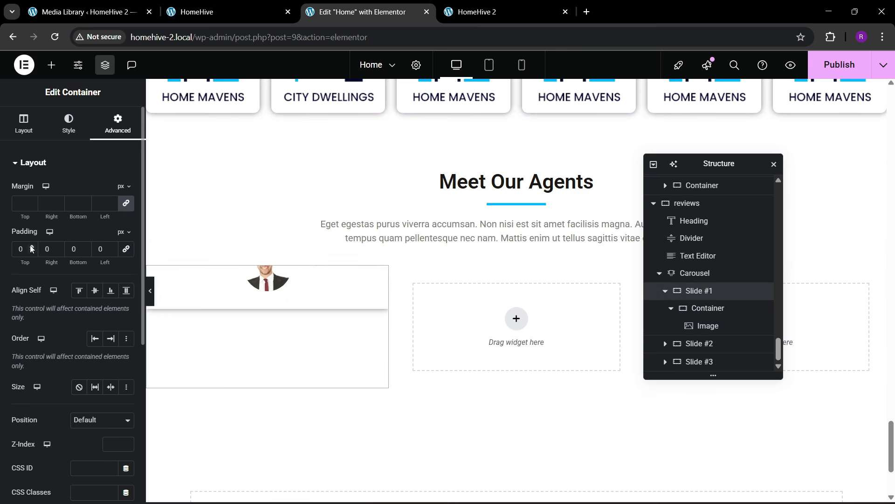
{"action": "left_click_drag", "start_coordinate": [31, 248], "coordinate": [31, 248]}
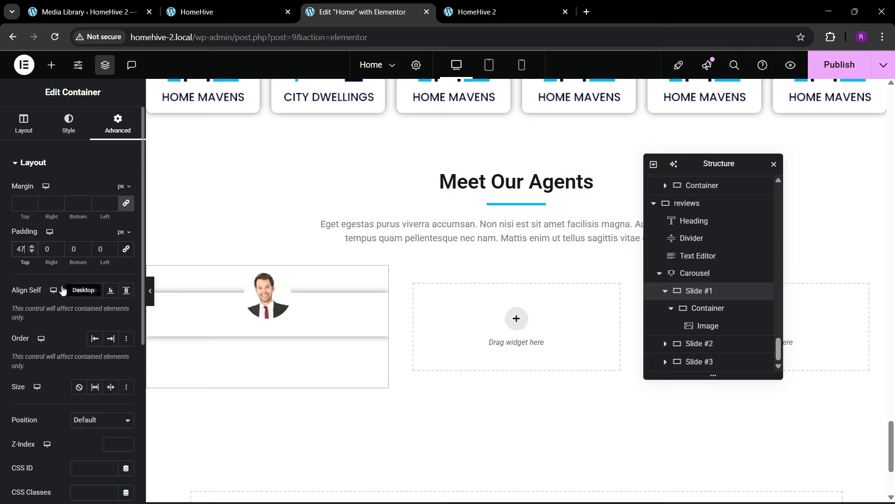
{"action": "type", "text": "1"}
{"action": "left_click", "coordinate": [67, 255]}
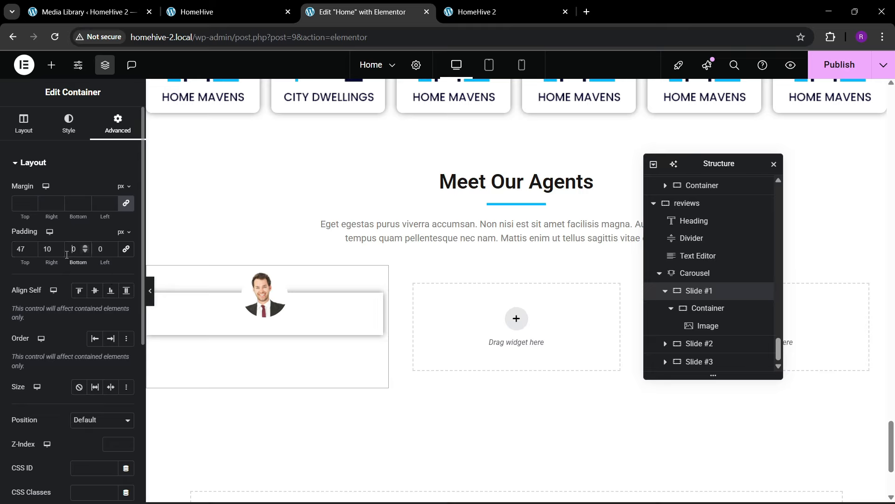
{"action": "type", "text": "1"}
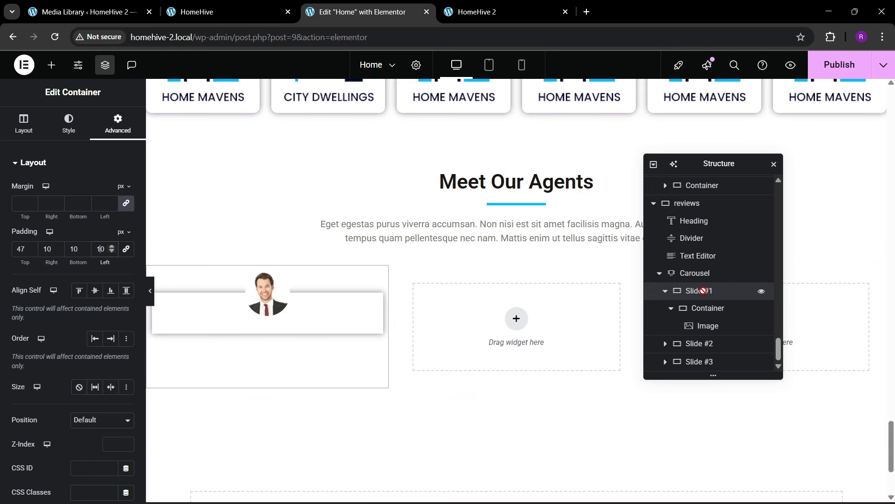
- Copy the John Doe heading and paste it under the new agent photo
{"action": "left_click", "coordinate": [196, 12]}
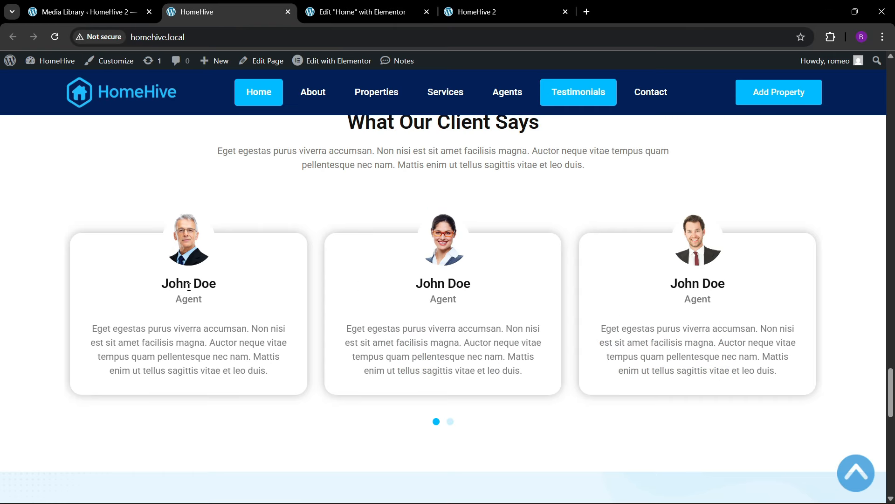
{"action": "left_click", "coordinate": [359, 11]}
{"action": "scroll", "coordinate": [341, 254], "scroll_direction": "up", "scroll_amount": 3}
{"action": "scroll", "coordinate": [342, 251], "scroll_direction": "up", "scroll_amount": 8}
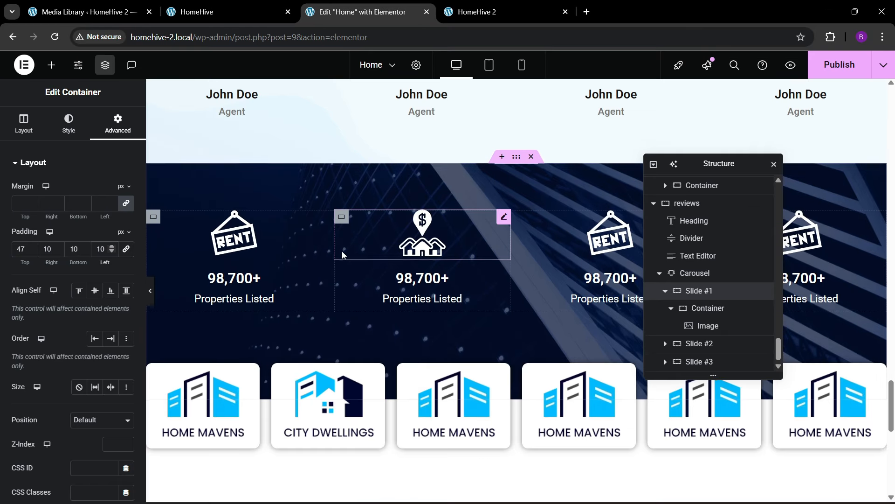
{"action": "right_click", "coordinate": [248, 284]}
{"action": "left_click", "coordinate": [255, 288]}
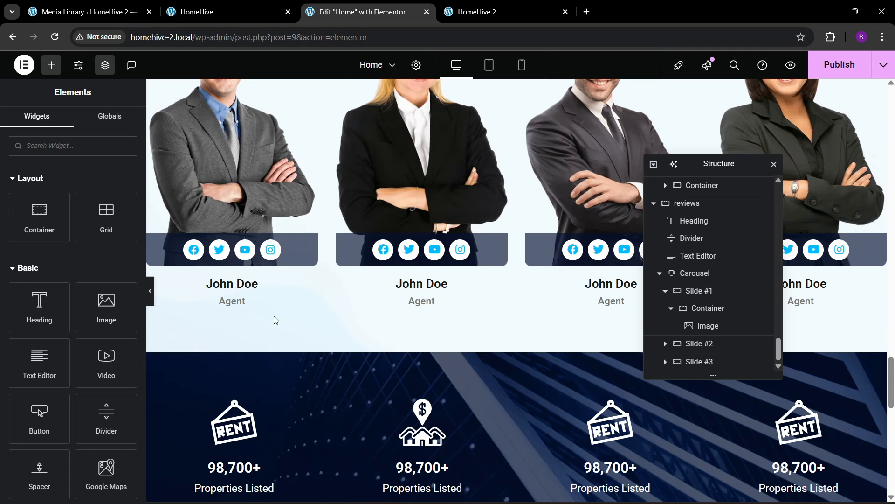
{"action": "scroll", "coordinate": [273, 322], "scroll_direction": "down", "scroll_amount": 9}
{"action": "right_click", "coordinate": [267, 349]}
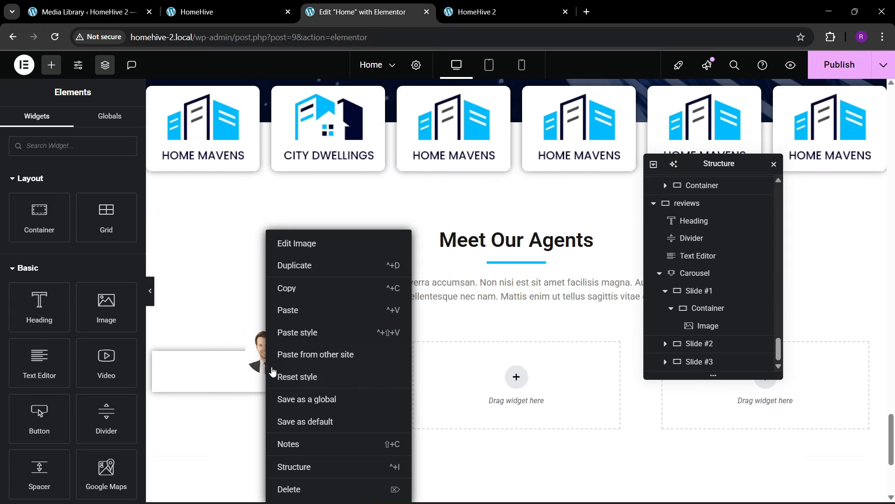
{"action": "left_click", "coordinate": [294, 312]}
{"action": "scroll", "coordinate": [340, 335], "scroll_direction": "up", "scroll_amount": 8}
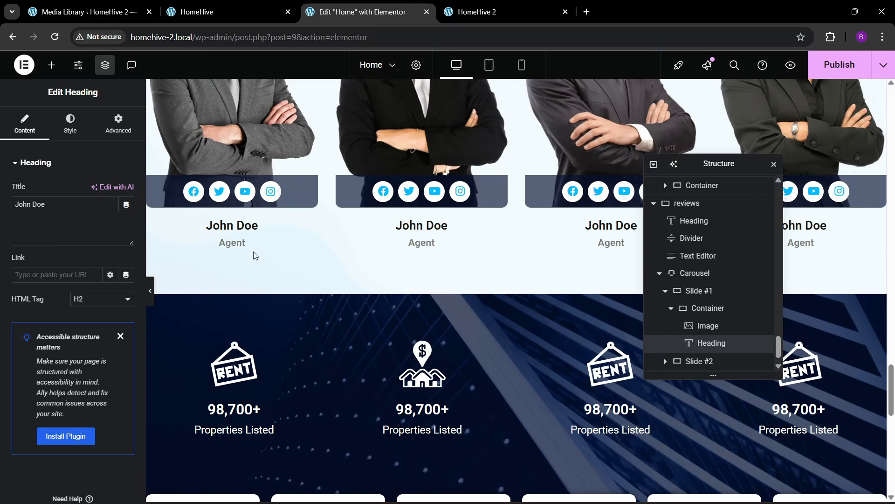
- Copy the Agent heading and paste it below the new John Doe heading
{"action": "right_click", "coordinate": [240, 249]}
{"action": "left_click", "coordinate": [265, 293]}
{"action": "scroll", "coordinate": [266, 323], "scroll_direction": "down", "scroll_amount": 9}
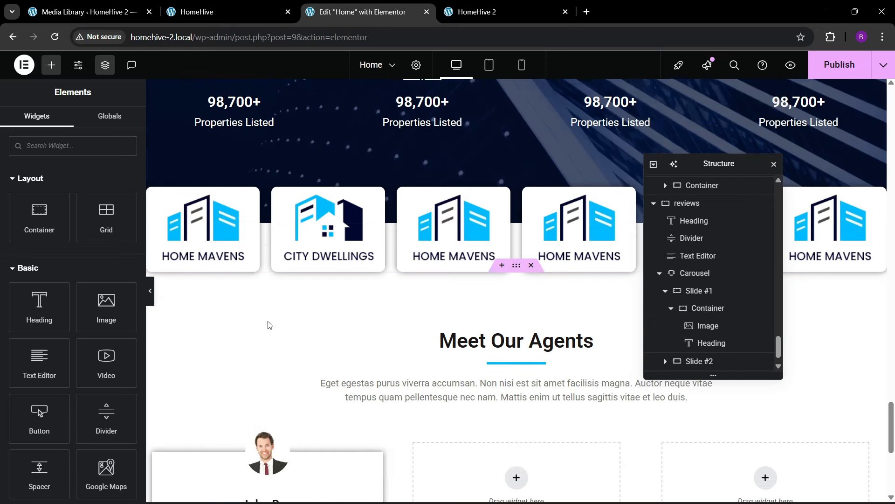
{"action": "scroll", "coordinate": [264, 383], "scroll_direction": "down", "scroll_amount": 2}
{"action": "right_click", "coordinate": [273, 349]}
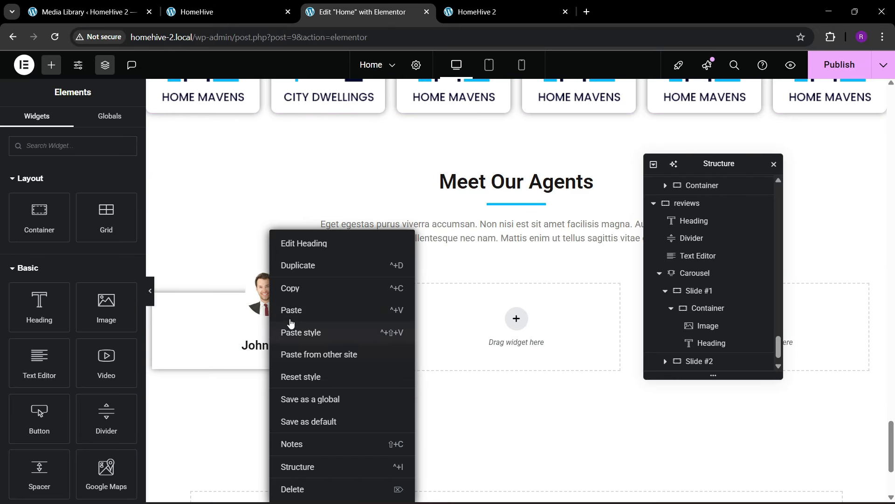
{"action": "left_click", "coordinate": [289, 309]}
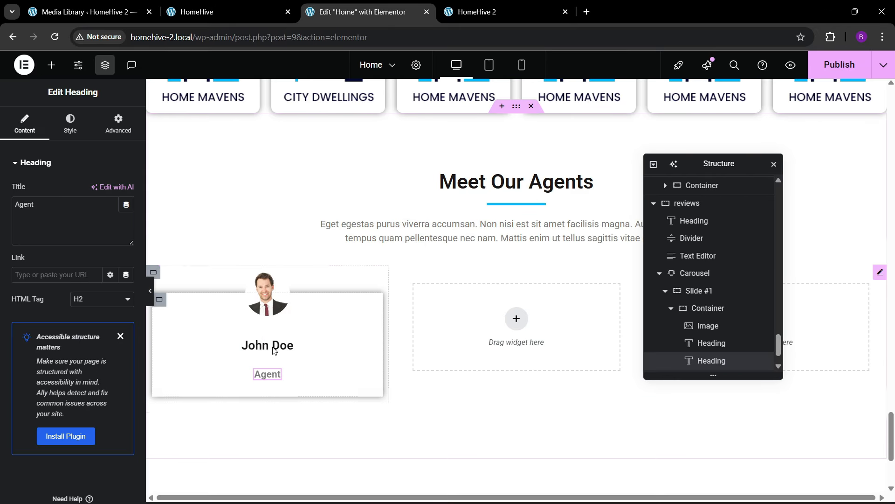
- Set the John Doe heading's top margin to 10 and clear the Agent heading's top margin
{"action": "left_click", "coordinate": [118, 124]}
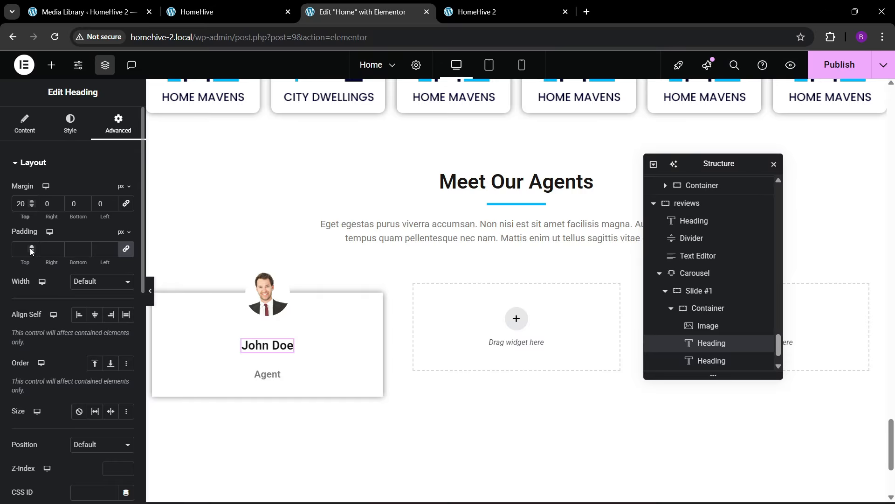
{"action": "key", "text": "BackSpace"}
{"action": "type", "text": "1"}
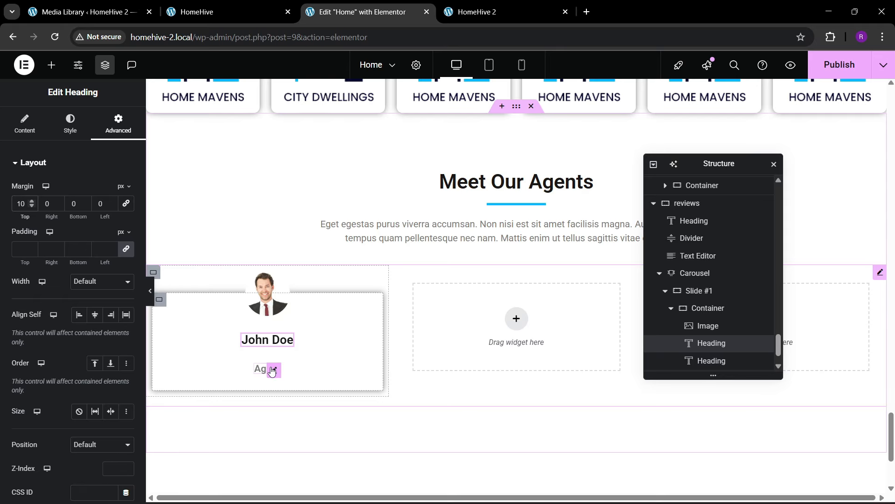
{"action": "left_click", "coordinate": [272, 371]}
{"action": "left_click", "coordinate": [112, 126]}
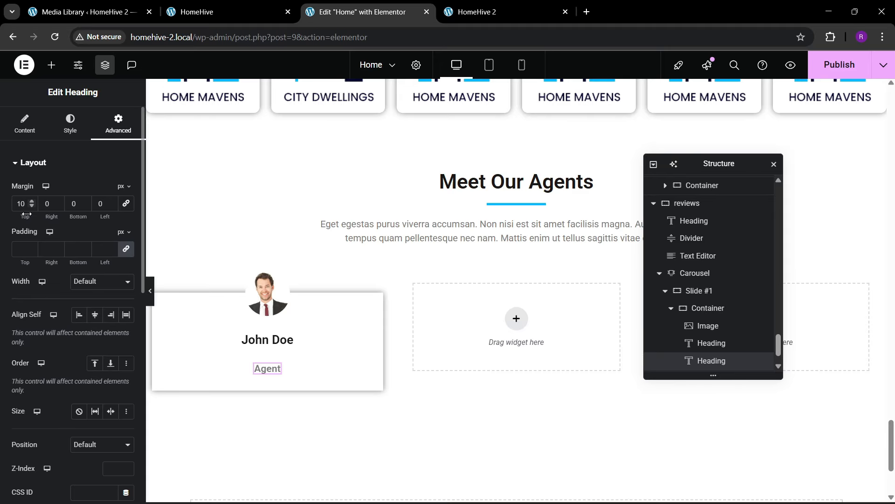
{"action": "key", "text": "BackSpace"}
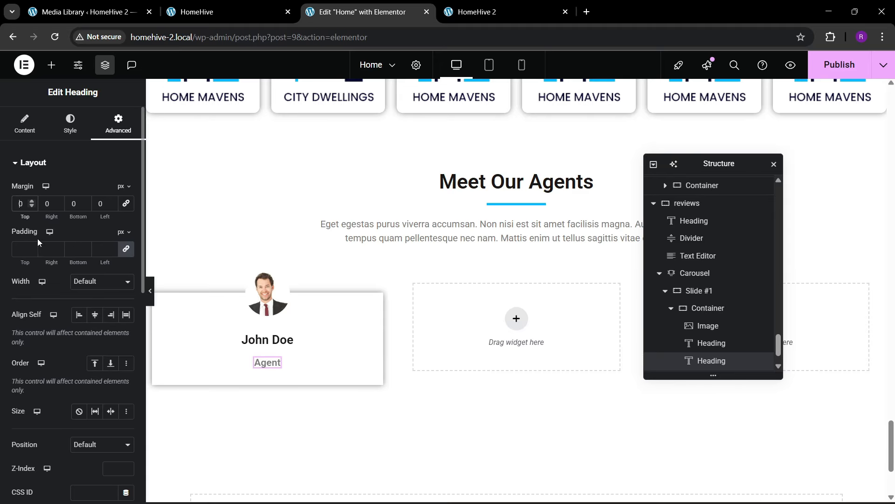
- Set the agent card container's item gap to 10 px, then view the live site's testimonials
{"action": "left_click", "coordinate": [704, 309]}
{"action": "left_click", "coordinate": [24, 124]}
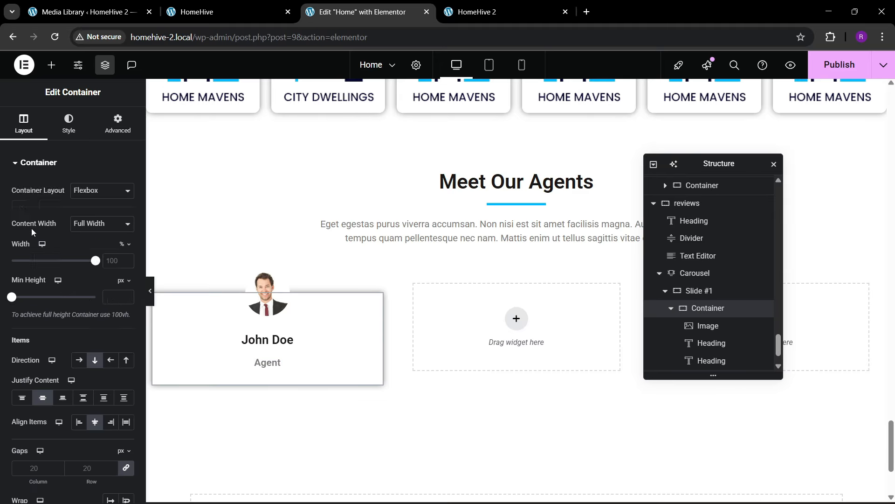
{"action": "scroll", "coordinate": [62, 295], "scroll_direction": "down", "scroll_amount": 4}
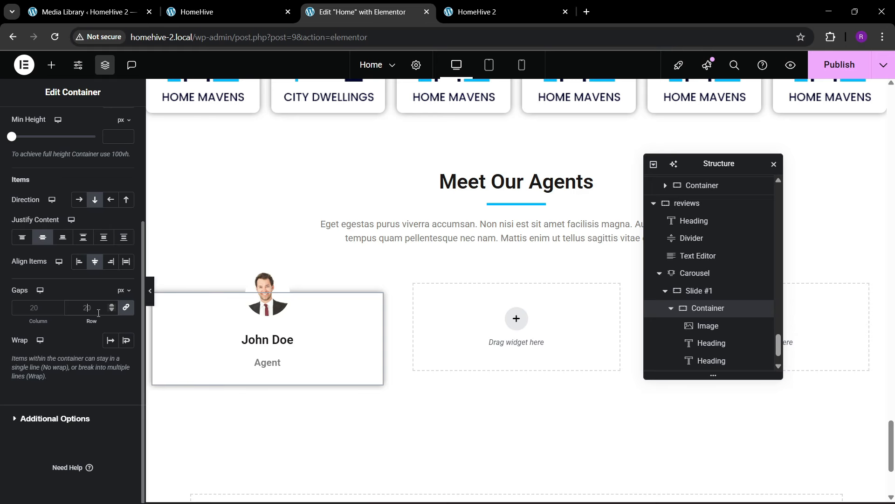
{"action": "left_click", "coordinate": [99, 312]}
{"action": "type", "text": "0"}
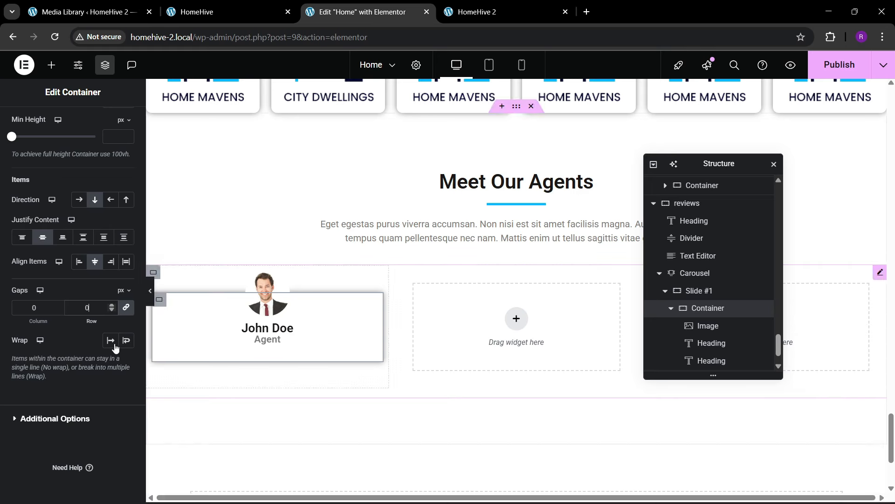
{"action": "key", "text": "Left"}
{"action": "type", "text": "1"}
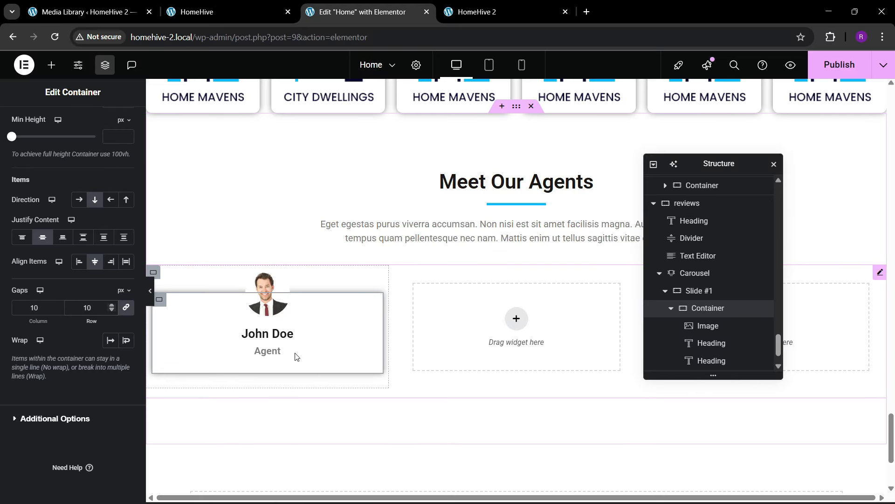
{"action": "left_click", "coordinate": [240, 4]}
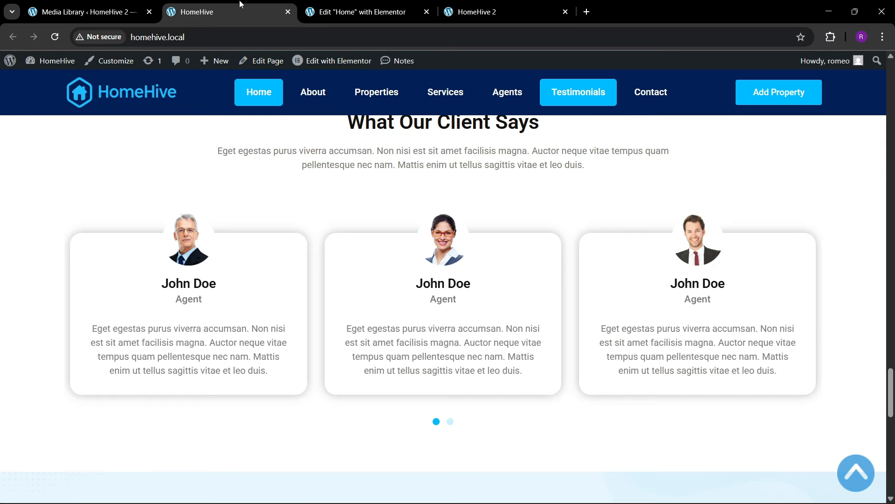
- Copy the section's description Text Editor and paste it below the Agent heading
{"action": "left_click", "coordinate": [386, 4]}
{"action": "scroll", "coordinate": [406, 306], "scroll_direction": "up", "scroll_amount": 3}
{"action": "right_click", "coordinate": [410, 340]}
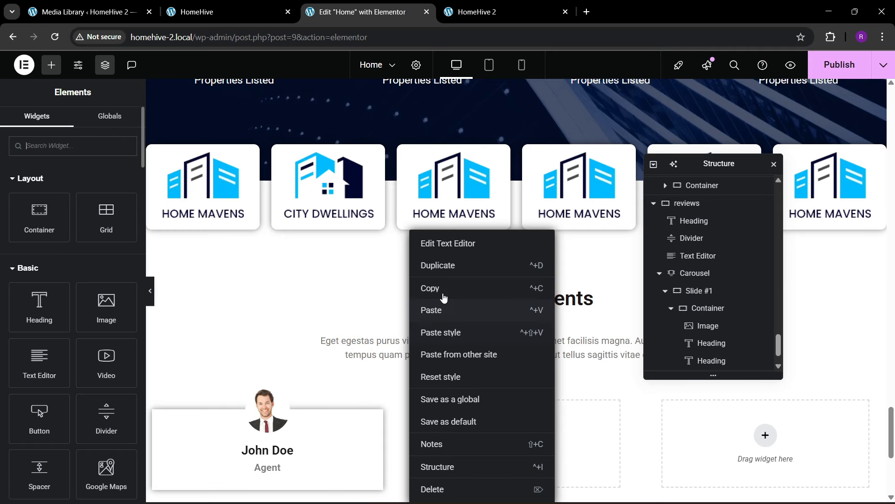
{"action": "left_click", "coordinate": [444, 297]}
{"action": "scroll", "coordinate": [273, 346], "scroll_direction": "down", "scroll_amount": 3}
{"action": "right_click", "coordinate": [274, 356]}
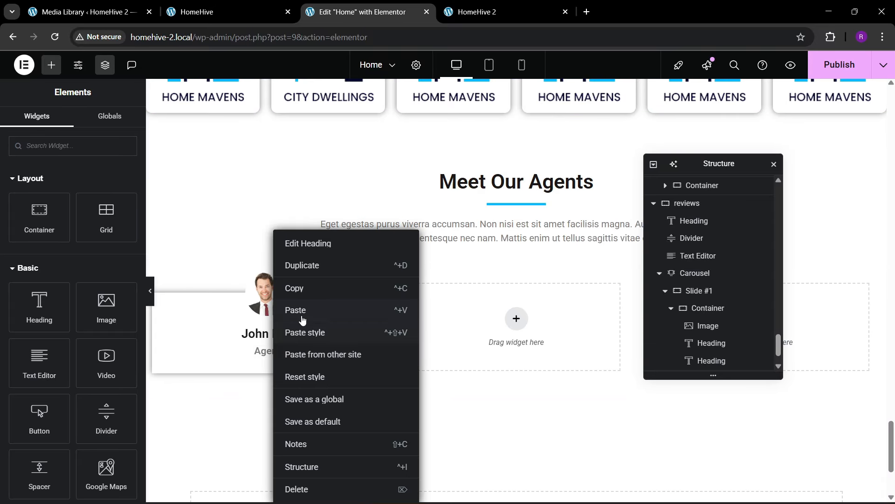
{"action": "left_click", "coordinate": [295, 308]}
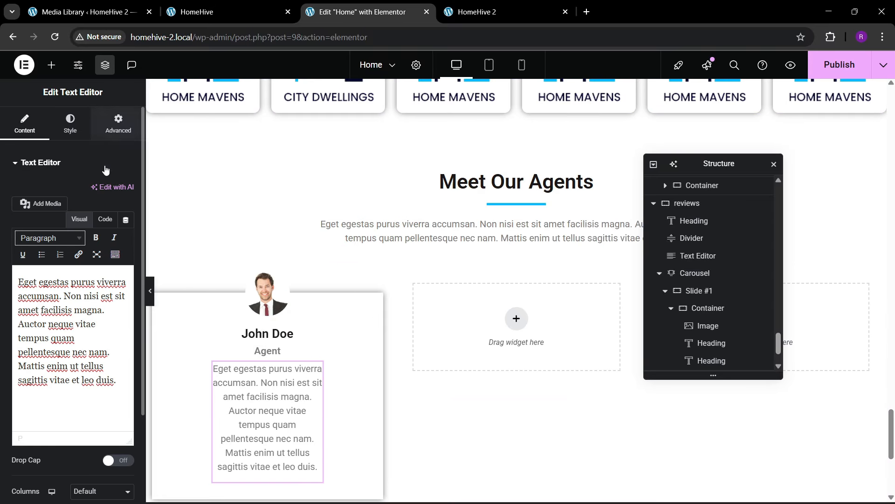
- Make the pasted paragraph full width with a 20 px top margin
{"action": "left_click", "coordinate": [118, 124]}
{"action": "left_click", "coordinate": [97, 308]}
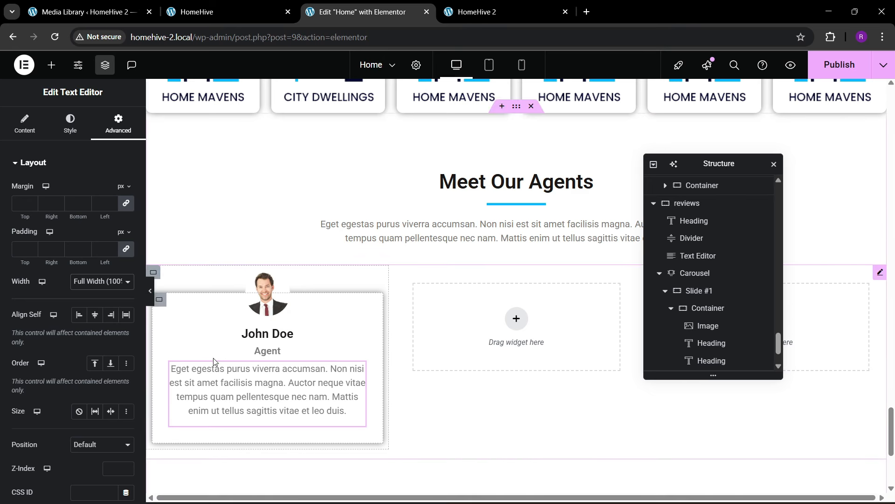
{"action": "scroll", "coordinate": [213, 358], "scroll_direction": "down", "scroll_amount": 1}
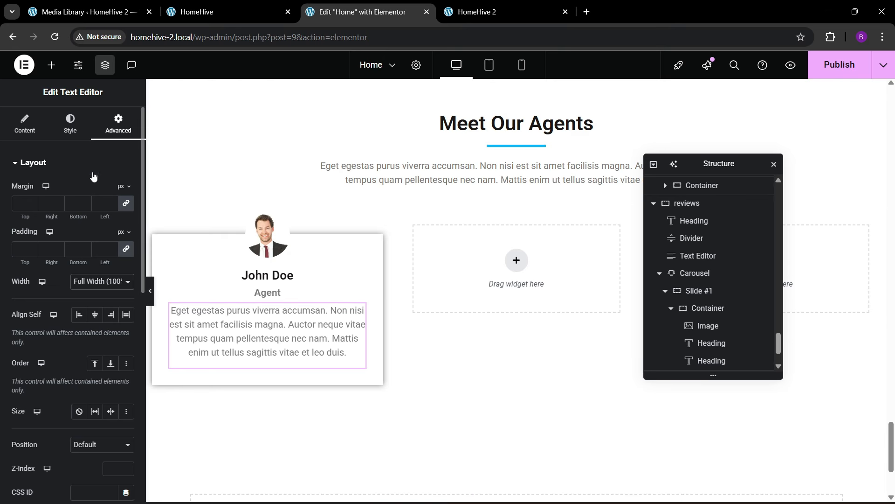
{"action": "left_click", "coordinate": [123, 204]}
{"action": "type", "text": "20"}
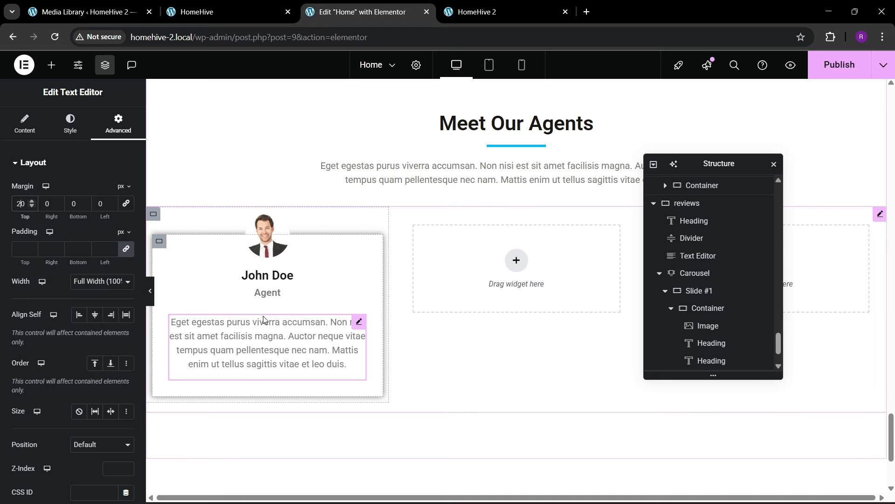
- Open the agent card container's border settings for its 10 px rounded corners
{"action": "left_click", "coordinate": [705, 308]}
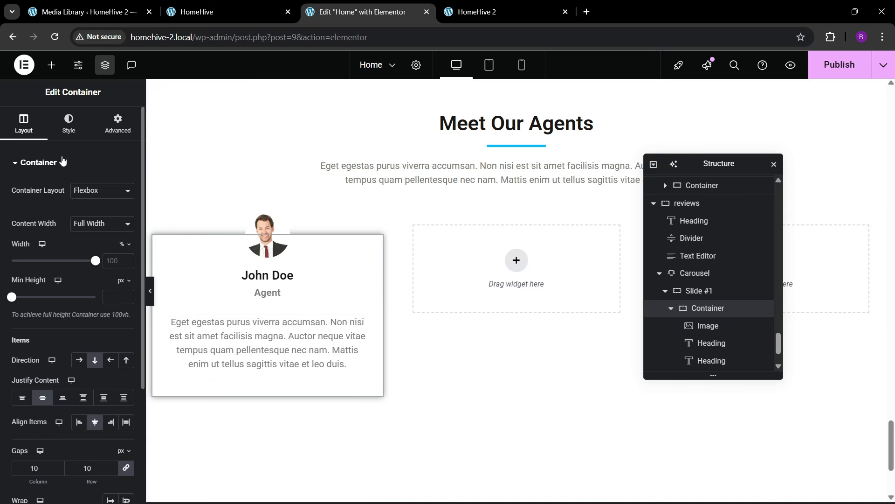
{"action": "left_click", "coordinate": [68, 124]}
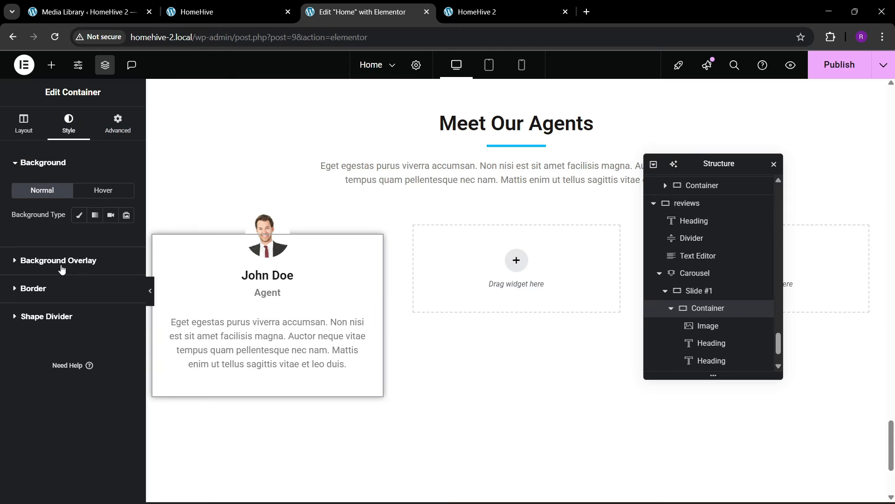
{"action": "left_click", "coordinate": [46, 289]}
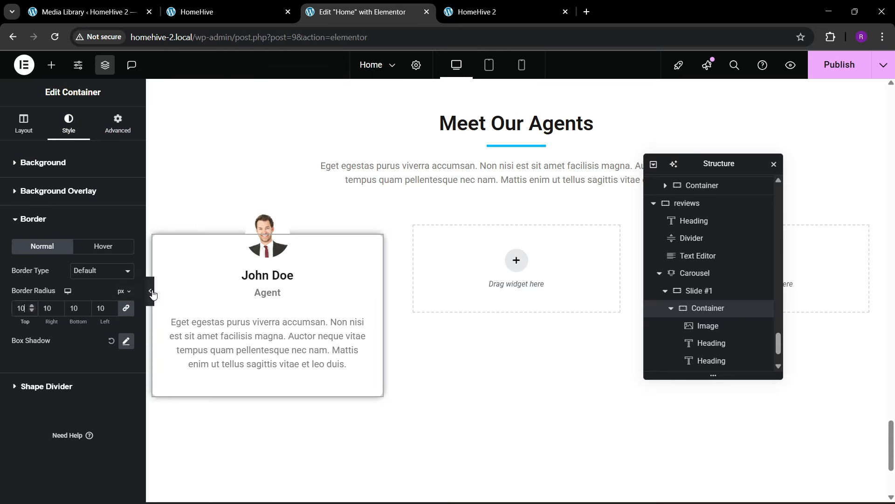
- Select the Carousel in the structure outline and show its slide list
{"action": "left_click", "coordinate": [666, 290]}
{"action": "left_click", "coordinate": [673, 309]}
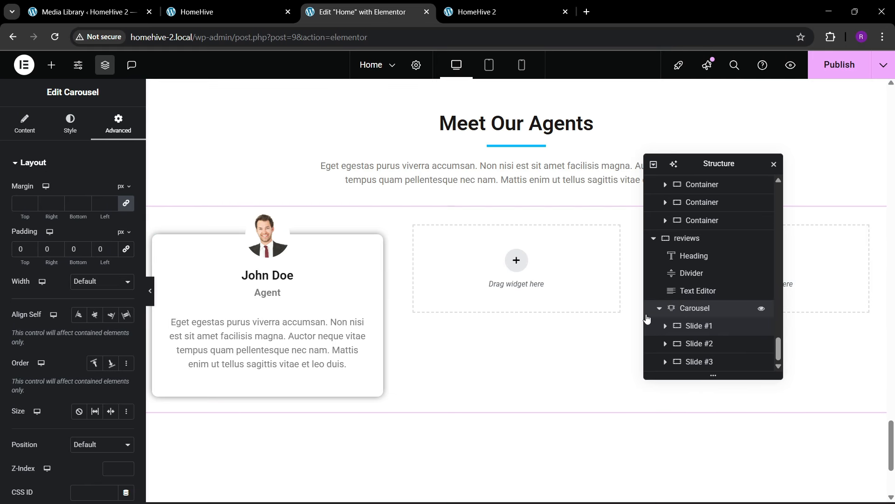
{"action": "left_click", "coordinate": [23, 128]}
- Delete the two extra slides and duplicate the agent card into four slides
{"action": "left_click", "coordinate": [122, 263]}
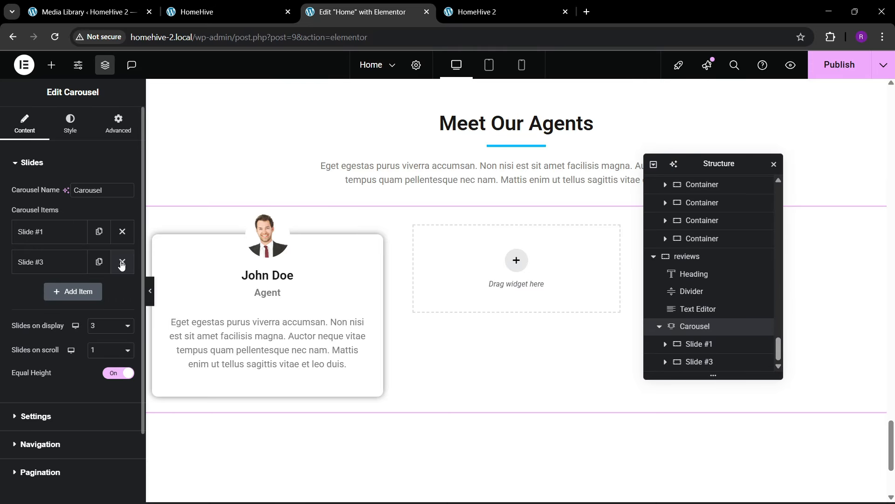
{"action": "left_click", "coordinate": [120, 262]}
{"action": "left_click", "coordinate": [97, 260]}
{"action": "left_click", "coordinate": [101, 293]}
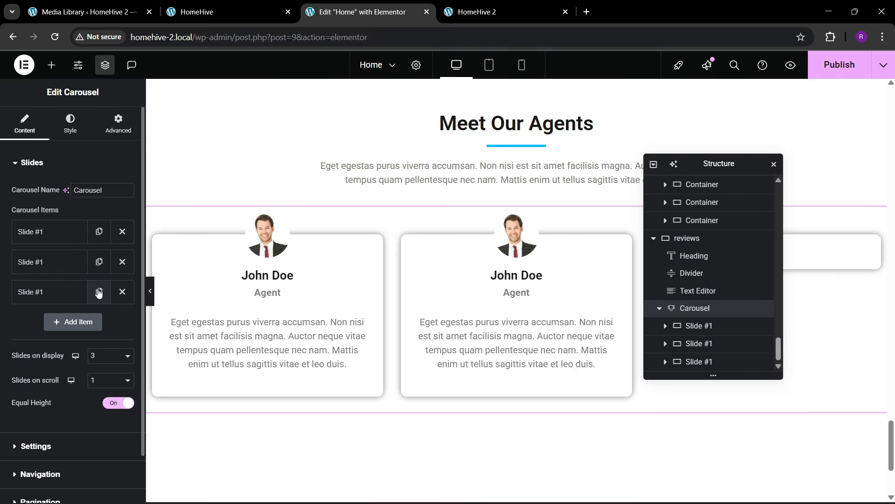
{"action": "left_click", "coordinate": [102, 321]}
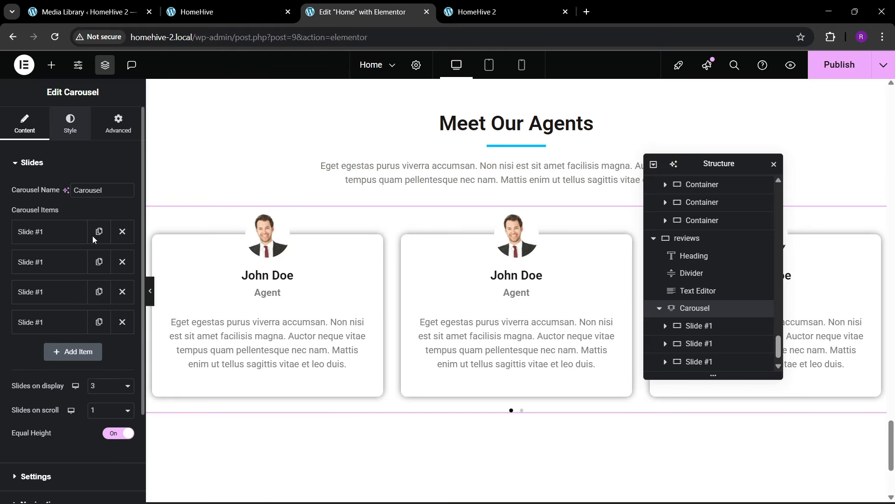
- Make the carousel's pagination dots global blue and 13 px in size
{"action": "left_click", "coordinate": [74, 125]}
{"action": "left_click", "coordinate": [40, 382]}
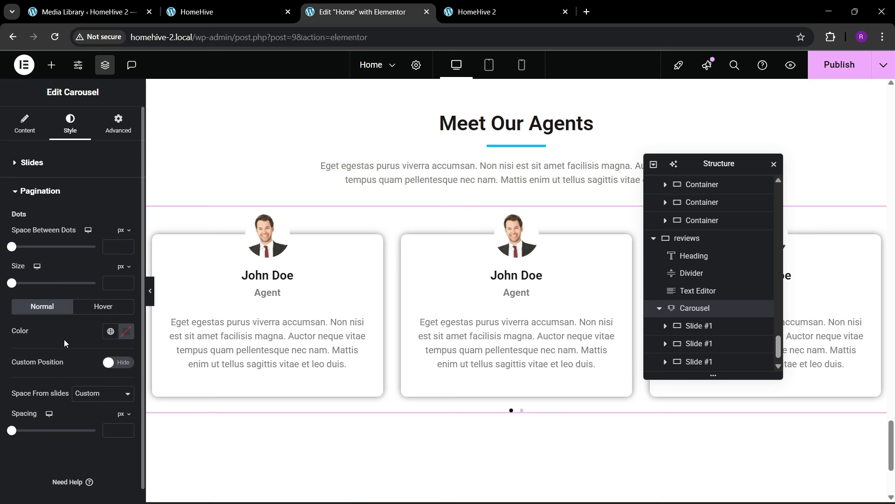
{"action": "left_click", "coordinate": [111, 331]}
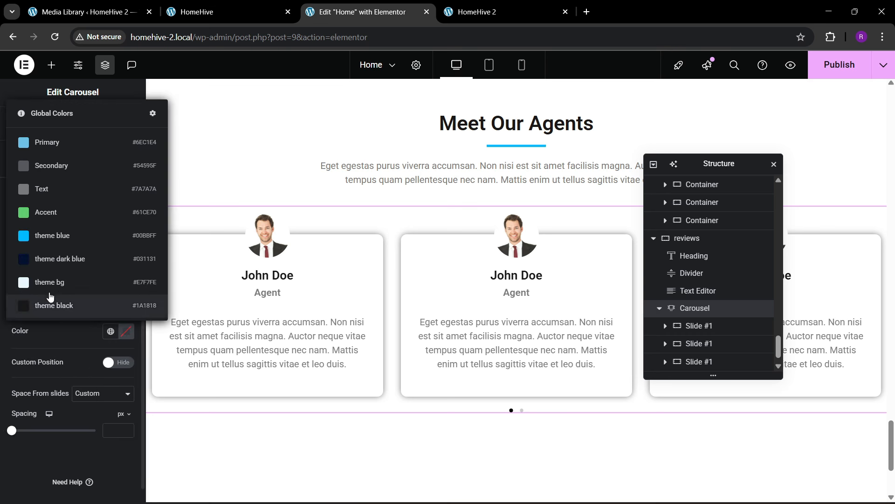
{"action": "left_click", "coordinate": [52, 248]}
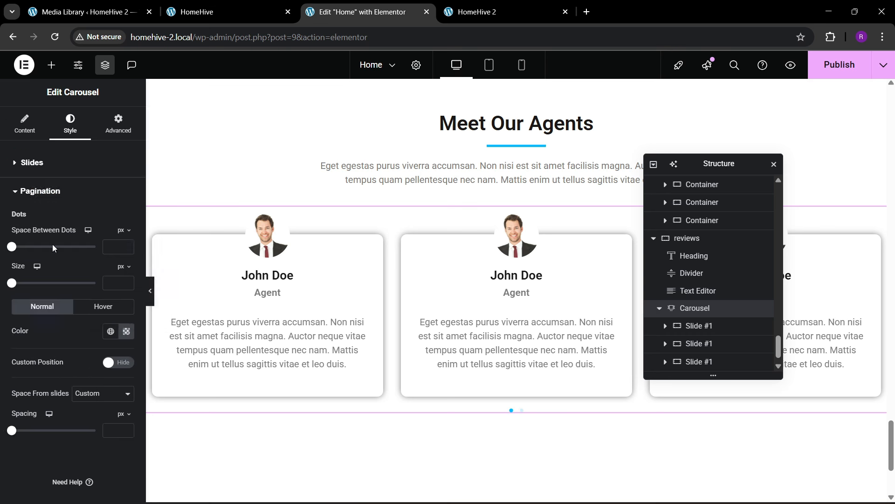
{"action": "left_click", "coordinate": [126, 281]}
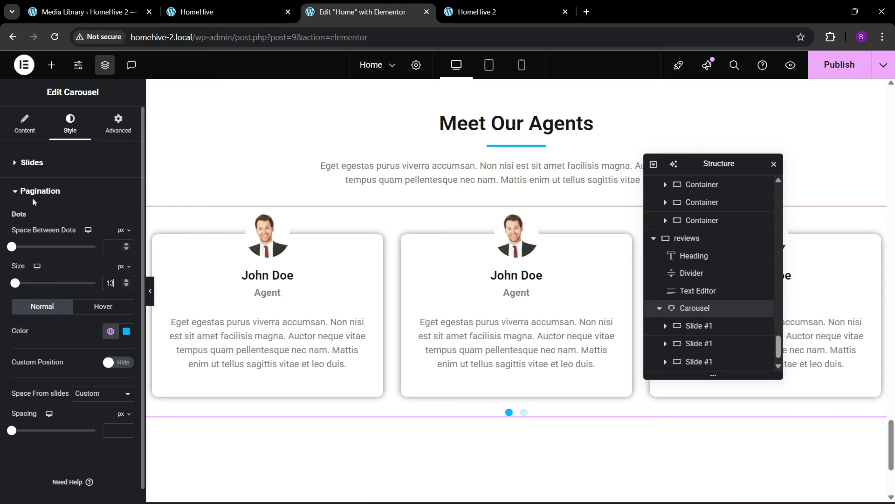
- Set the carousel to advance two slides per scroll
{"action": "left_click", "coordinate": [31, 132]}
{"action": "left_click", "coordinate": [100, 405]}
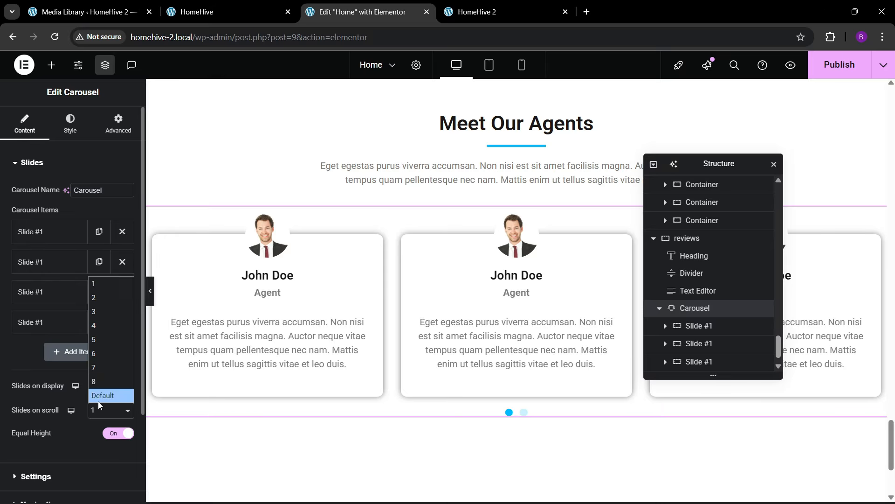
{"action": "left_click", "coordinate": [103, 298]}
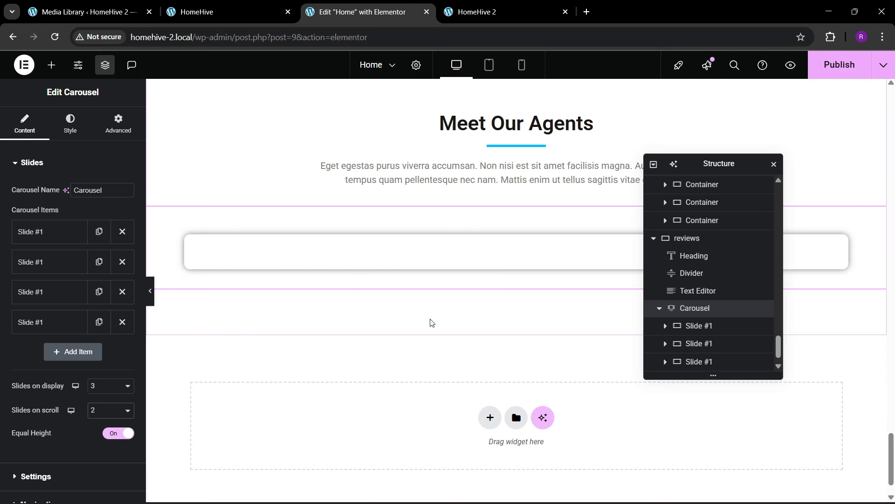
{"action": "scroll", "coordinate": [431, 325], "scroll_direction": "down", "scroll_amount": 1}
{"action": "scroll", "coordinate": [433, 326], "scroll_direction": "up", "scroll_amount": 4}
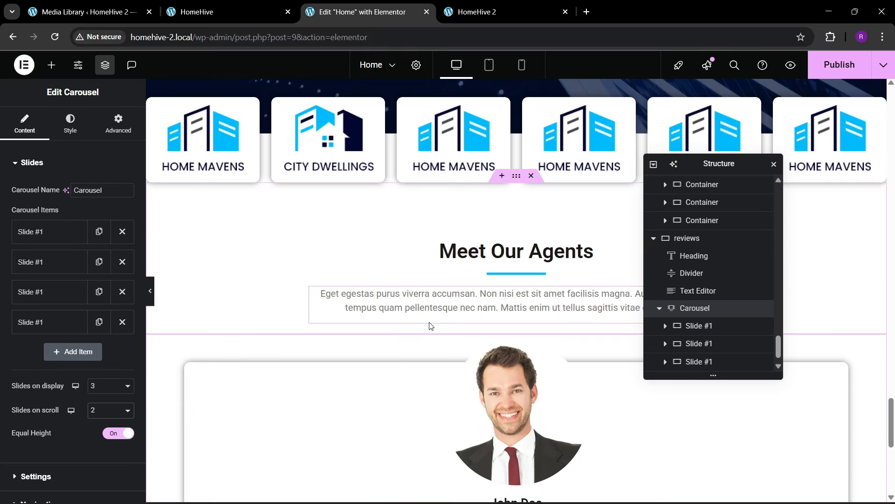
{"action": "scroll", "coordinate": [430, 325], "scroll_direction": "down", "scroll_amount": 3}
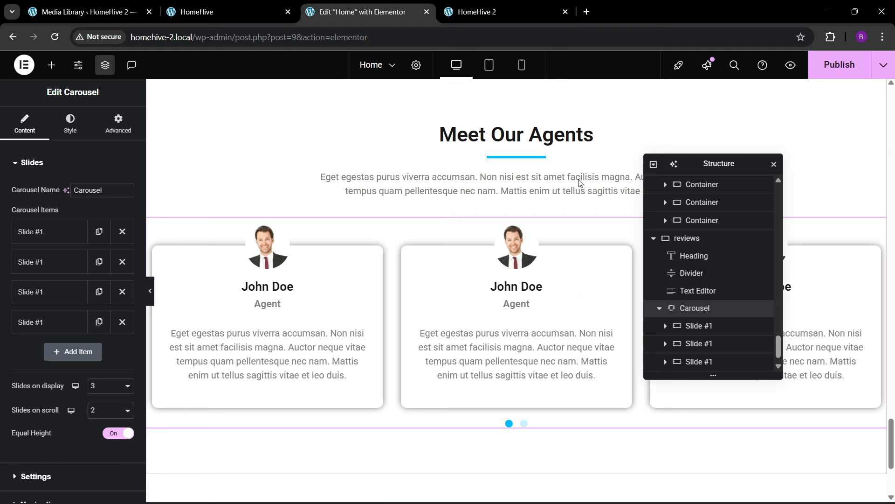
- Save the changes with Ctrl+S and reload the live HomeHive 2 homepage
{"action": "key", "text": "ctrl+s"}
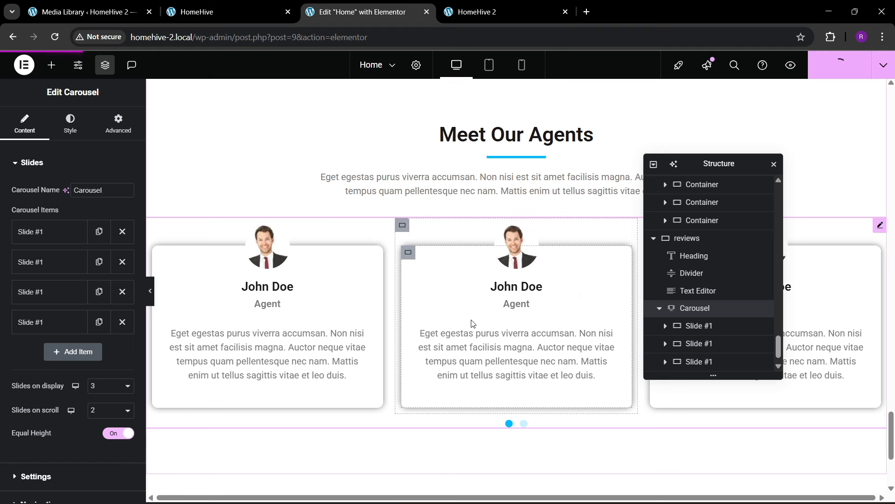
{"action": "left_click", "coordinate": [499, 5]}
{"action": "left_click", "coordinate": [273, 38]}
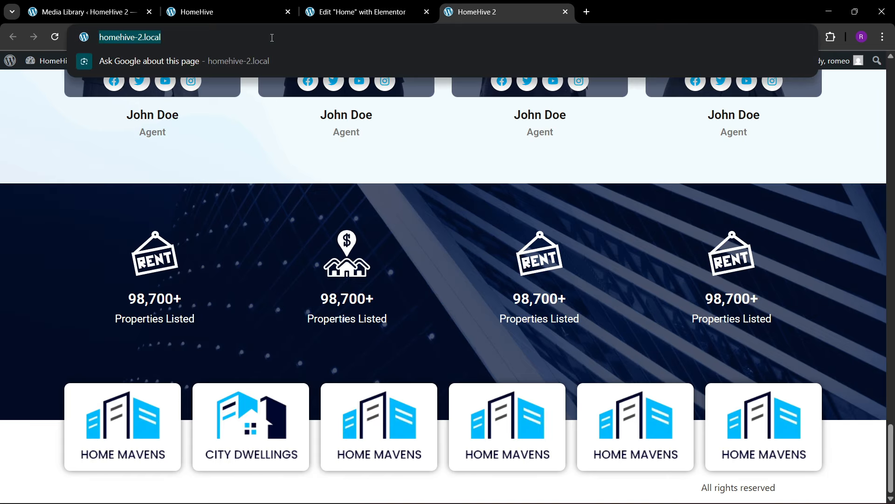
{"action": "key", "text": "Return"}
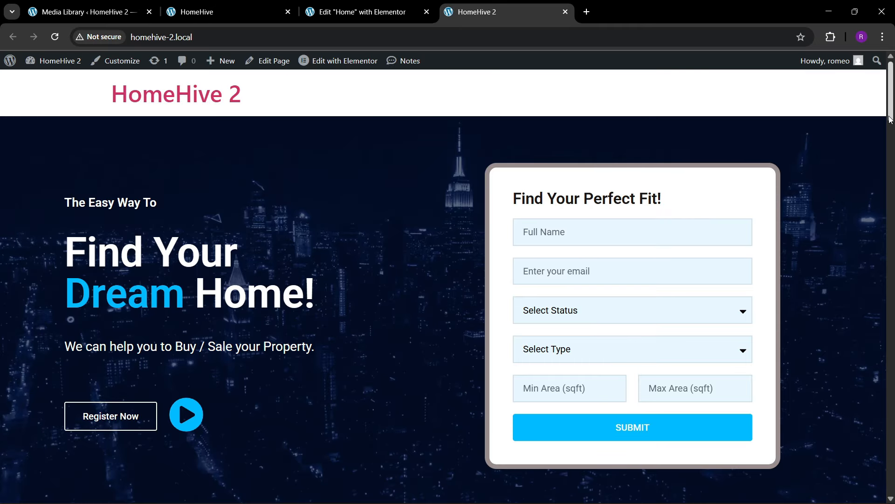
- Page the Meet Our Agents carousel back and forth using its pagination dots
{"action": "left_click_drag", "start_coordinate": [890, 120], "coordinate": [890, 494]}
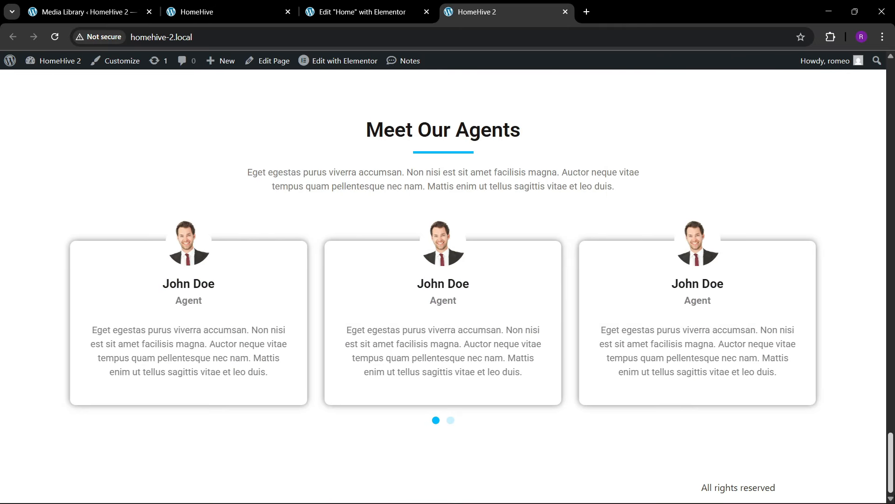
{"action": "left_click", "coordinate": [451, 421]}
{"action": "left_click", "coordinate": [436, 423]}
{"action": "left_click", "coordinate": [453, 422]}
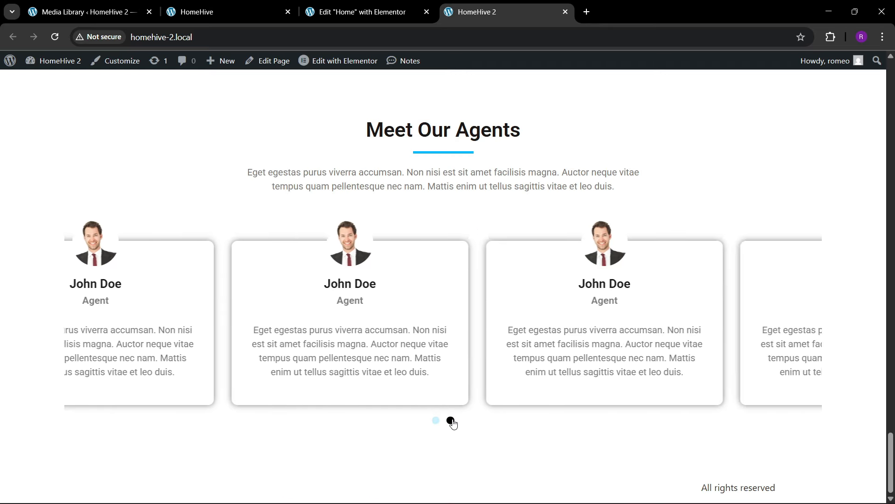
{"action": "left_click", "coordinate": [437, 422]}
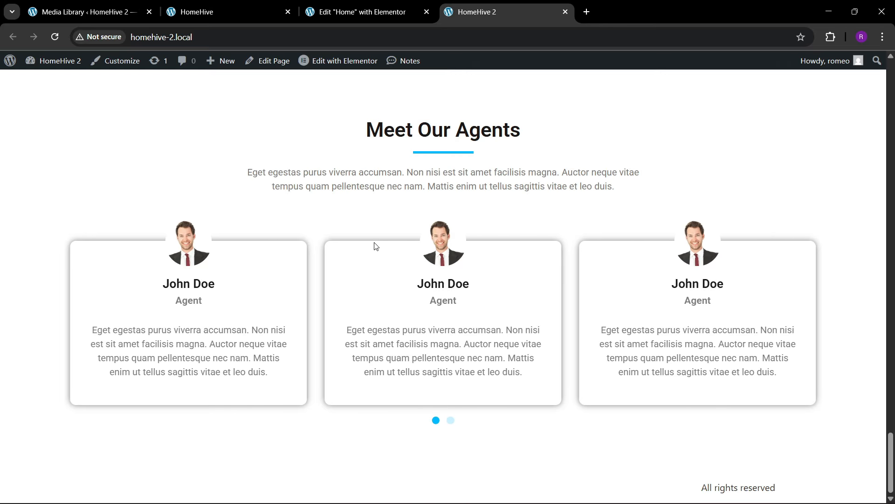
{"action": "left_click", "coordinate": [224, 11]}
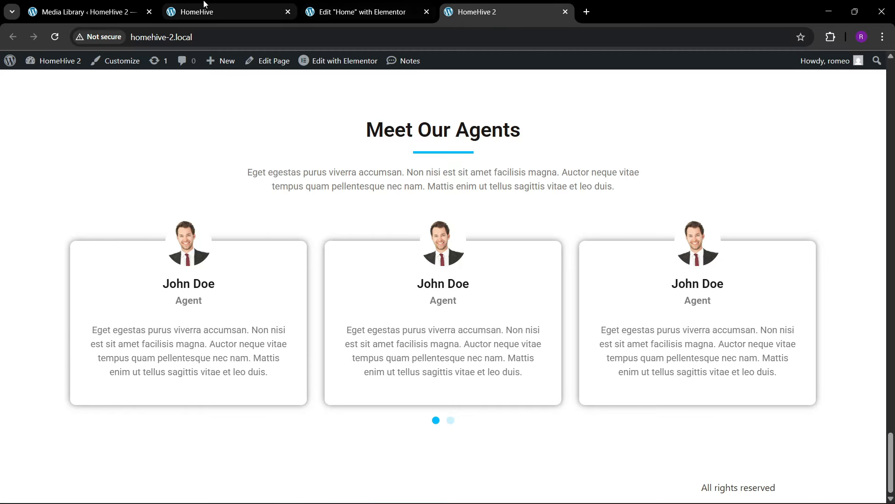
- Copy the agents photo section in the Elementor editor
{"action": "scroll", "coordinate": [322, 327], "scroll_direction": "down", "scroll_amount": 2}
{"action": "scroll", "coordinate": [325, 330], "scroll_direction": "down", "scroll_amount": 8}
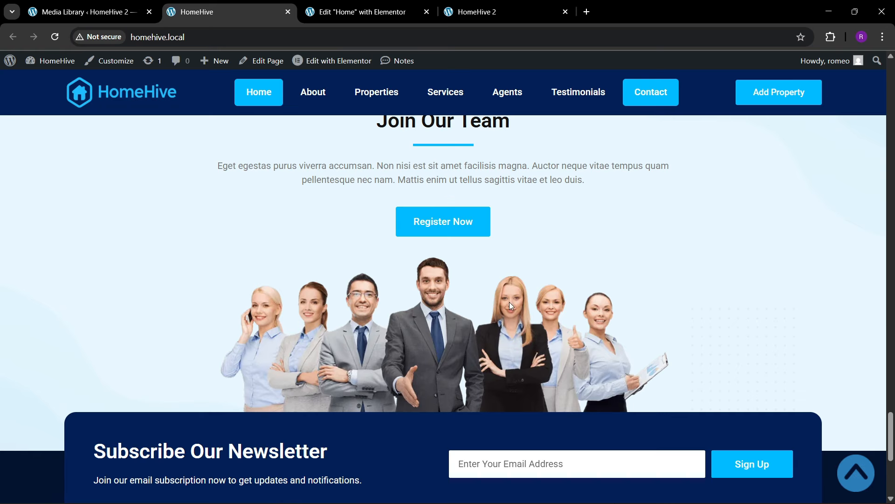
{"action": "scroll", "coordinate": [340, 286], "scroll_direction": "up", "scroll_amount": 3}
{"action": "scroll", "coordinate": [348, 310], "scroll_direction": "down", "scroll_amount": 3}
{"action": "left_click", "coordinate": [359, 12]}
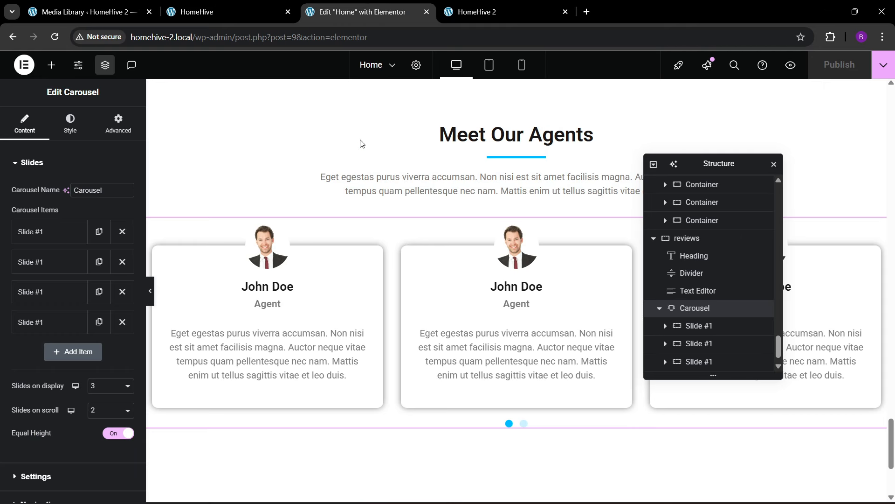
{"action": "scroll", "coordinate": [513, 248], "scroll_direction": "up", "scroll_amount": 10}
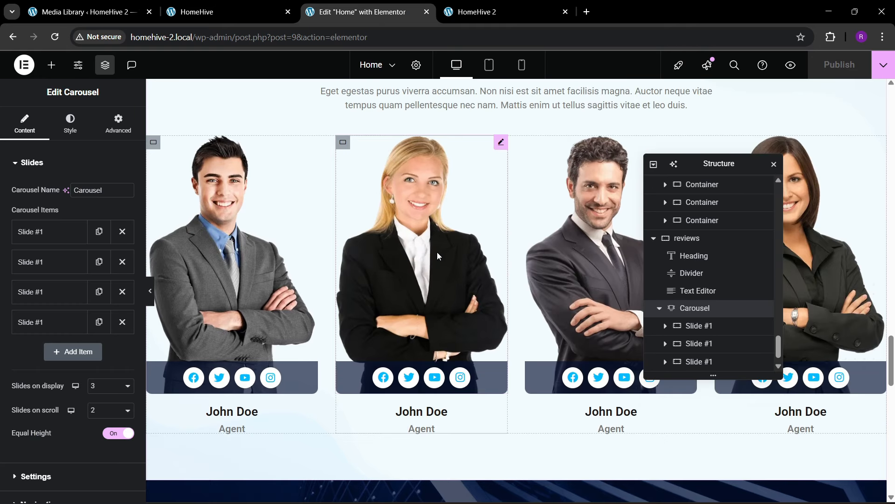
{"action": "scroll", "coordinate": [437, 256], "scroll_direction": "up", "scroll_amount": 3}
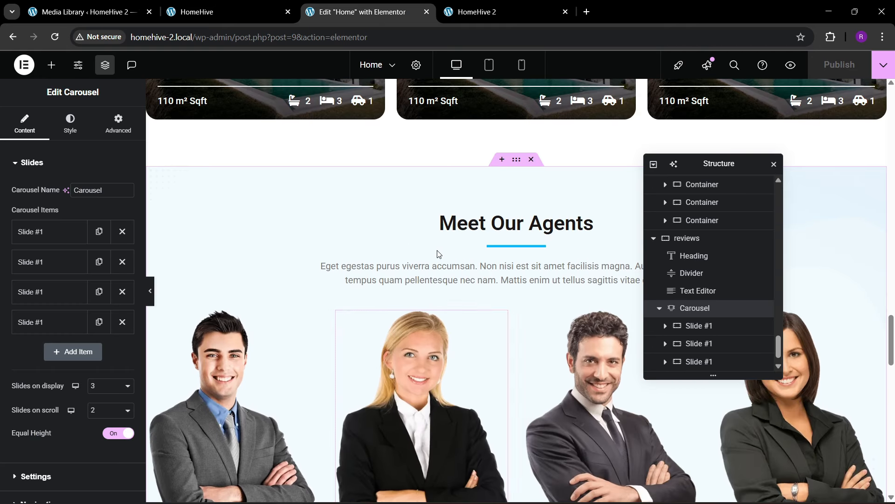
{"action": "right_click", "coordinate": [519, 164]}
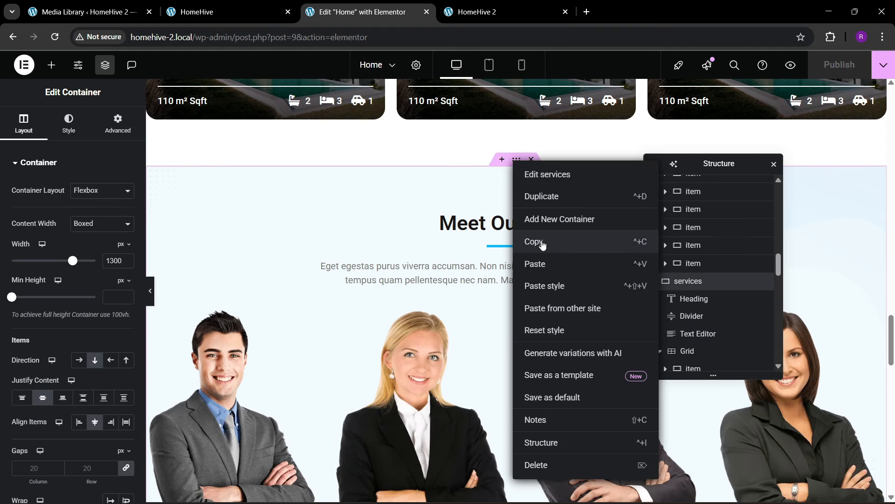
{"action": "left_click", "coordinate": [459, 317]}
- Paste the copied section into the empty area at the page bottom
{"action": "scroll", "coordinate": [457, 326], "scroll_direction": "down", "scroll_amount": 15}
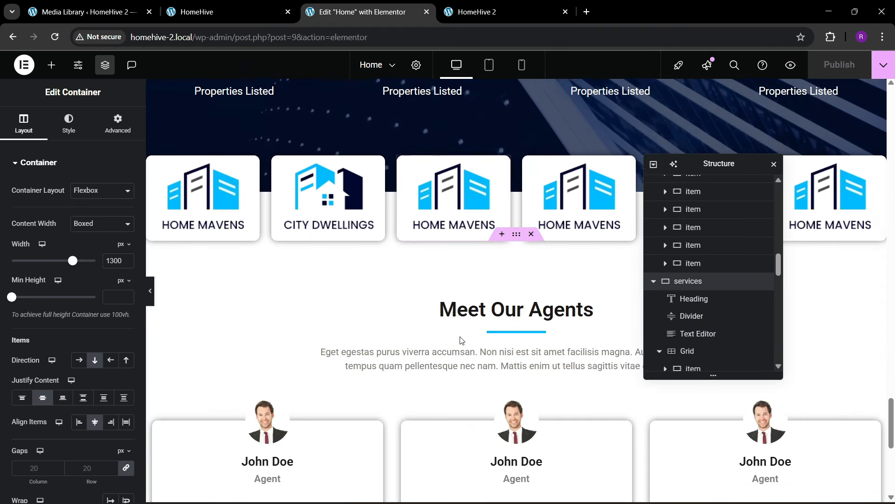
{"action": "scroll", "coordinate": [445, 360], "scroll_direction": "down", "scroll_amount": 2}
{"action": "right_click", "coordinate": [391, 382]}
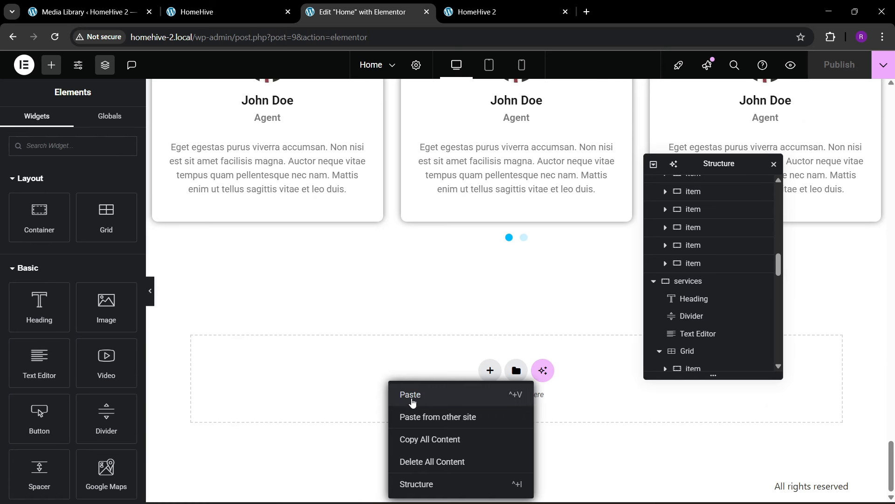
{"action": "left_click", "coordinate": [403, 396]}
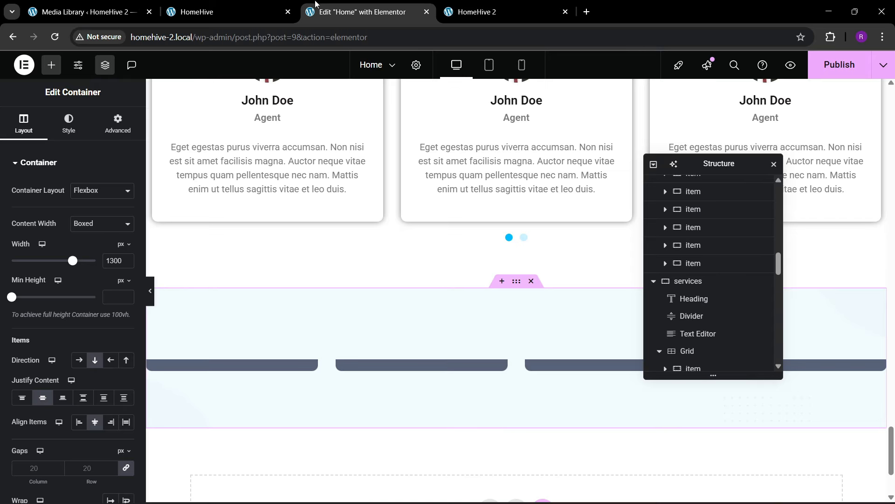
- Select the Join Our Team heading text on the HomeHive reference page
{"action": "left_click", "coordinate": [280, 9]}
{"action": "scroll", "coordinate": [464, 296], "scroll_direction": "up", "scroll_amount": 1}
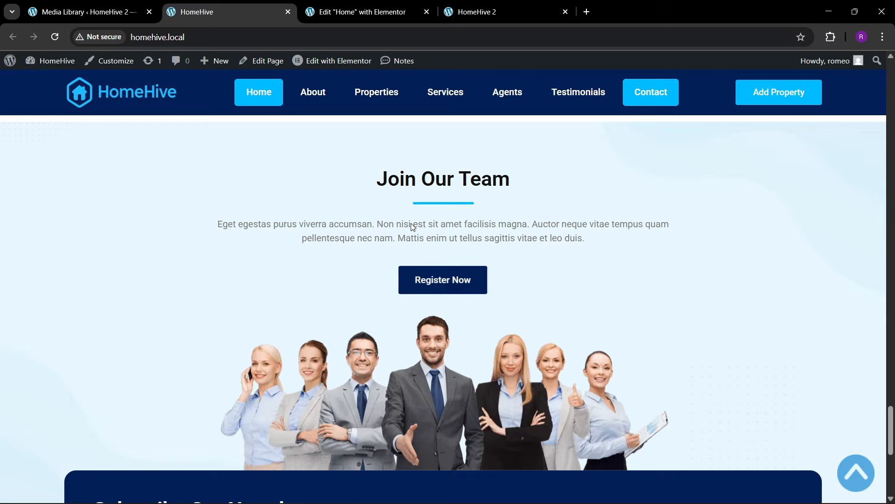
{"action": "left_click", "coordinate": [378, 4]}
{"action": "left_click", "coordinate": [230, 11]}
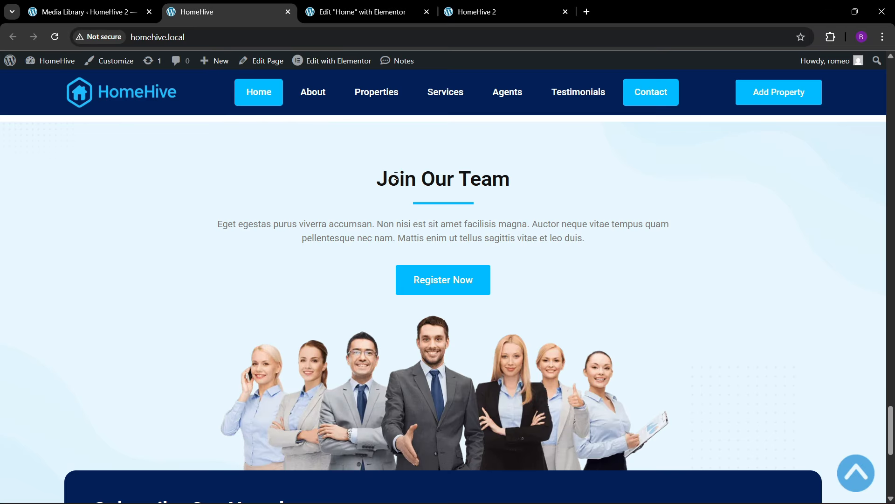
{"action": "left_click_drag", "start_coordinate": [380, 181], "coordinate": [496, 180]}
{"action": "left_click", "coordinate": [513, 193]}
{"action": "left_click_drag", "start_coordinate": [372, 184], "coordinate": [490, 179]}
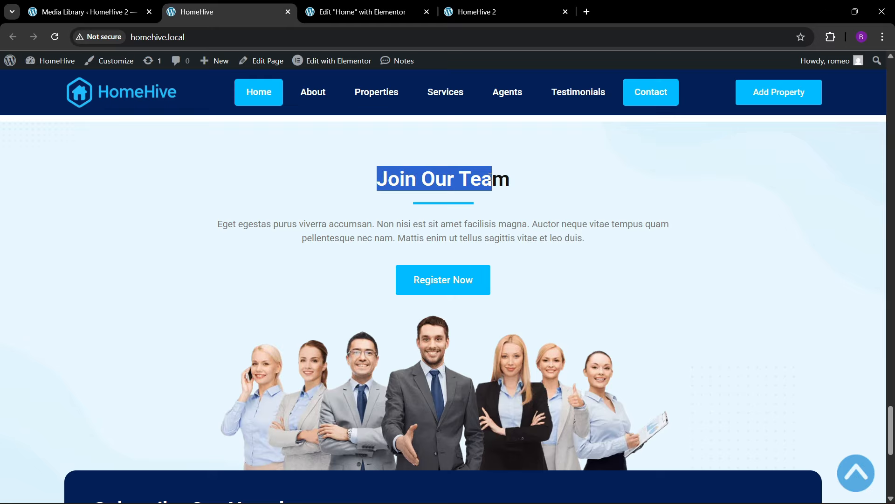
{"action": "left_click", "coordinate": [400, 13]}
- Replace the pasted section's heading title with 'Join Our Team'
{"action": "left_click", "coordinate": [497, 351]}
{"action": "scroll", "coordinate": [497, 352], "scroll_direction": "down", "scroll_amount": 2}
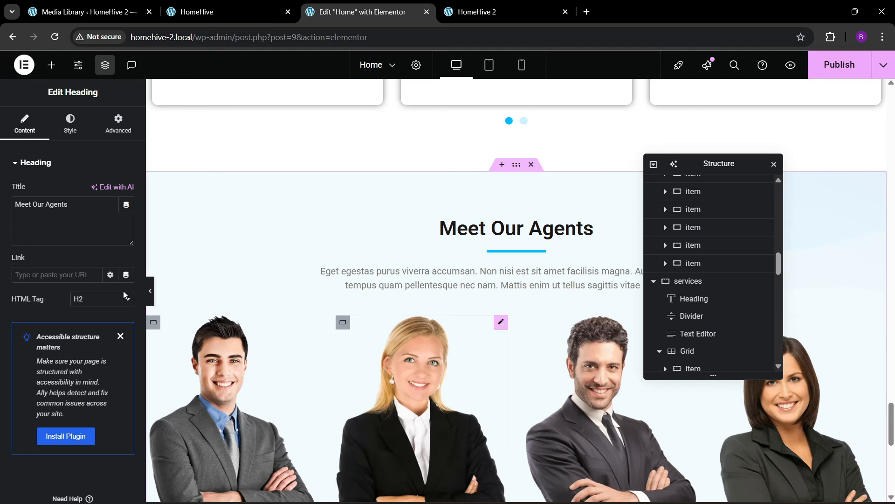
{"action": "left_click", "coordinate": [67, 214]}
{"action": "key", "text": "ctrl+a"}
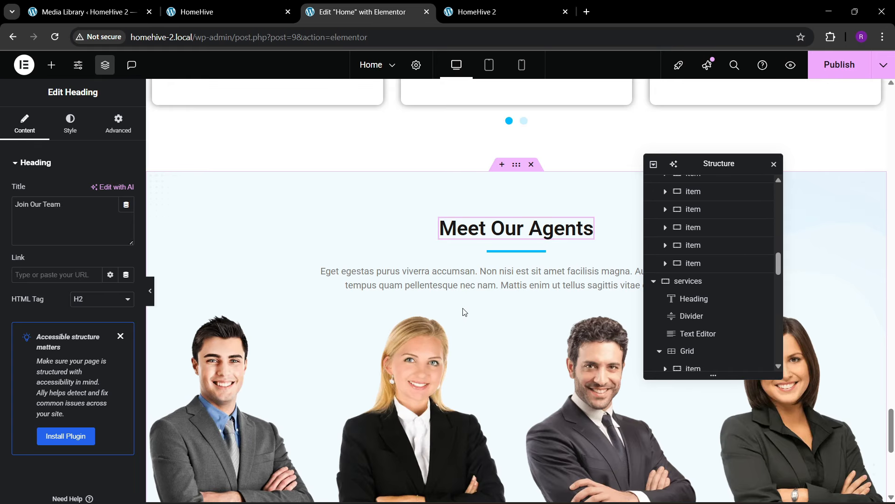
{"action": "left_click", "coordinate": [458, 288]}
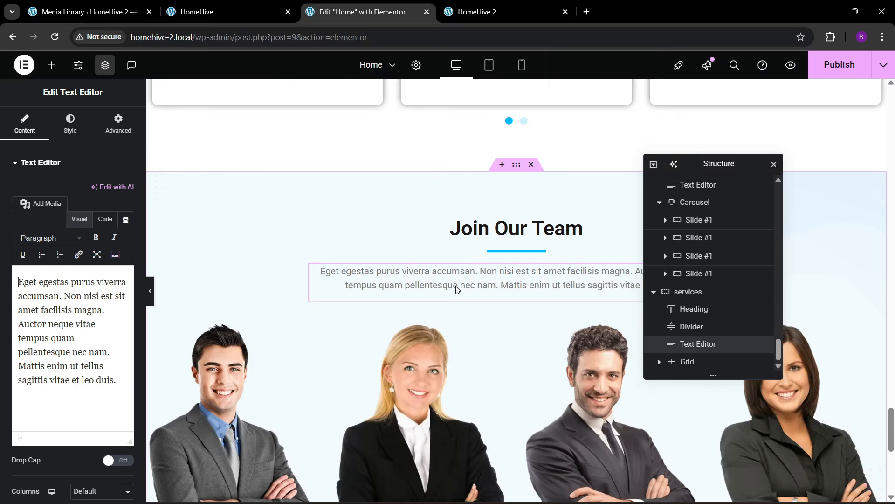
- Delete the grid of agent photo cards from the section
{"action": "scroll", "coordinate": [438, 328], "scroll_direction": "down", "scroll_amount": 3}
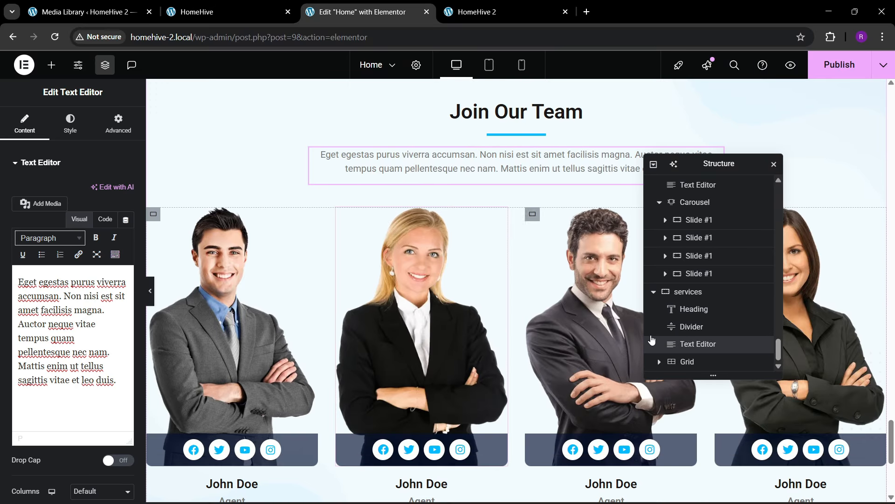
{"action": "left_click", "coordinate": [687, 361]}
{"action": "right_click", "coordinate": [687, 362]}
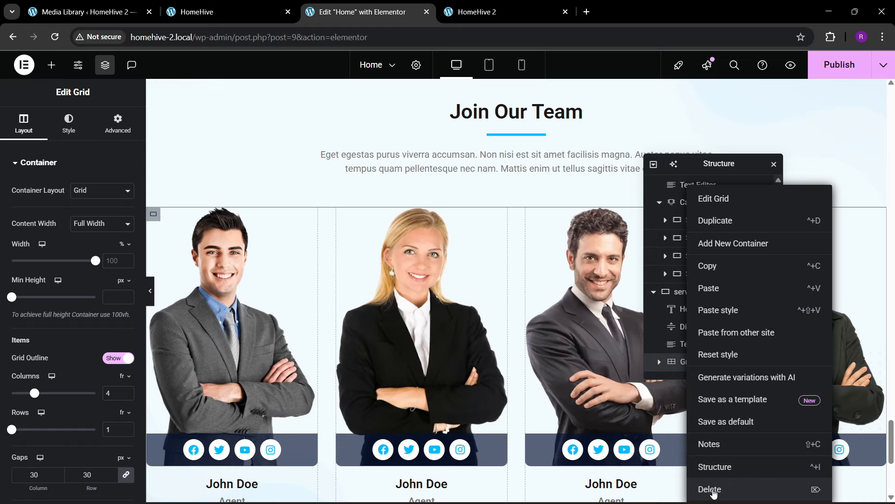
{"action": "left_click", "coordinate": [712, 489]}
{"action": "left_click", "coordinate": [289, 5]}
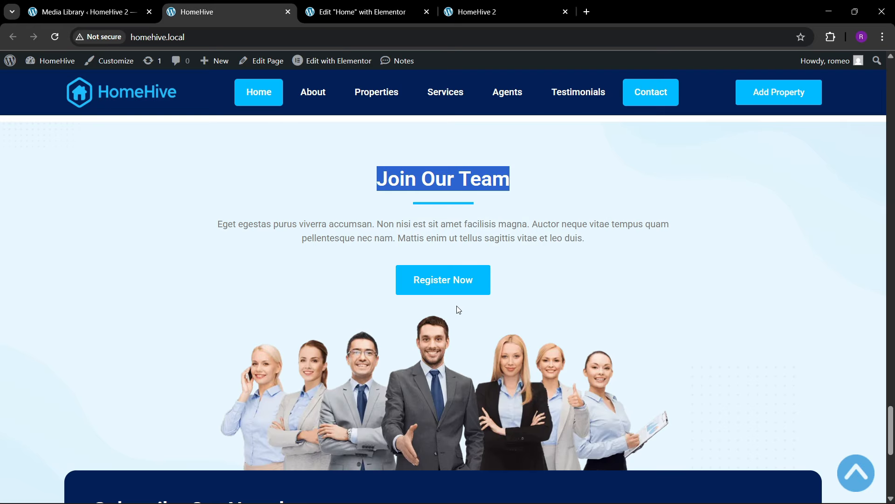
{"action": "left_click", "coordinate": [368, 9]}
{"action": "scroll", "coordinate": [889, 452], "scroll_direction": "up", "scroll_amount": 4}
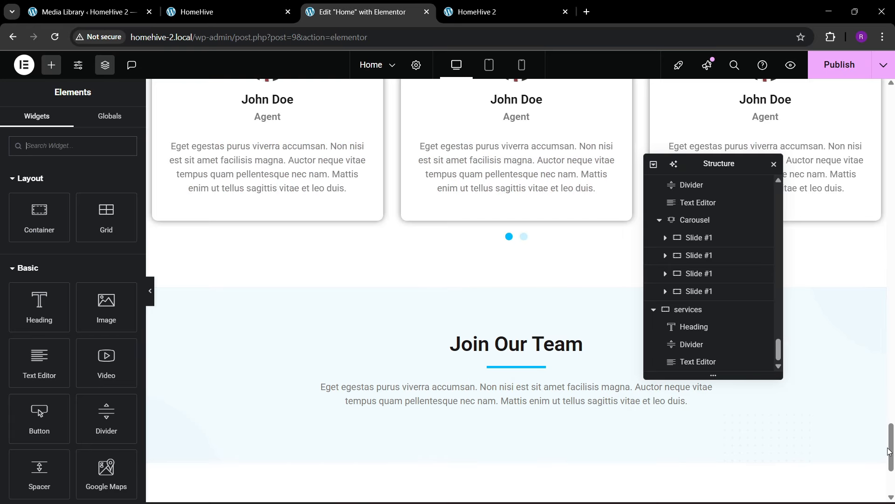
- Copy the Register Now button and paste it below the Join Our Team paragraph
{"action": "left_click_drag", "start_coordinate": [891, 451], "coordinate": [877, 125]}
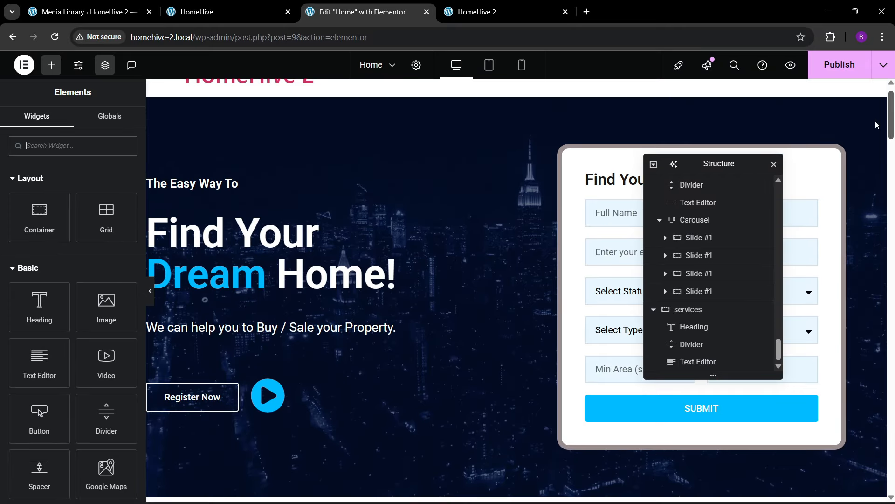
{"action": "right_click", "coordinate": [195, 397]}
{"action": "left_click", "coordinate": [217, 286]}
{"action": "left_click_drag", "start_coordinate": [892, 116], "coordinate": [891, 480]}
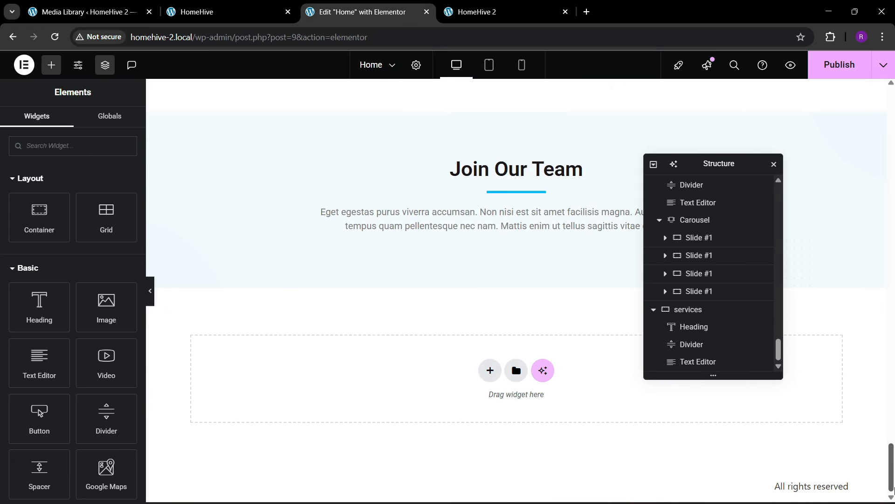
{"action": "right_click", "coordinate": [515, 226]}
{"action": "left_click", "coordinate": [536, 304]}
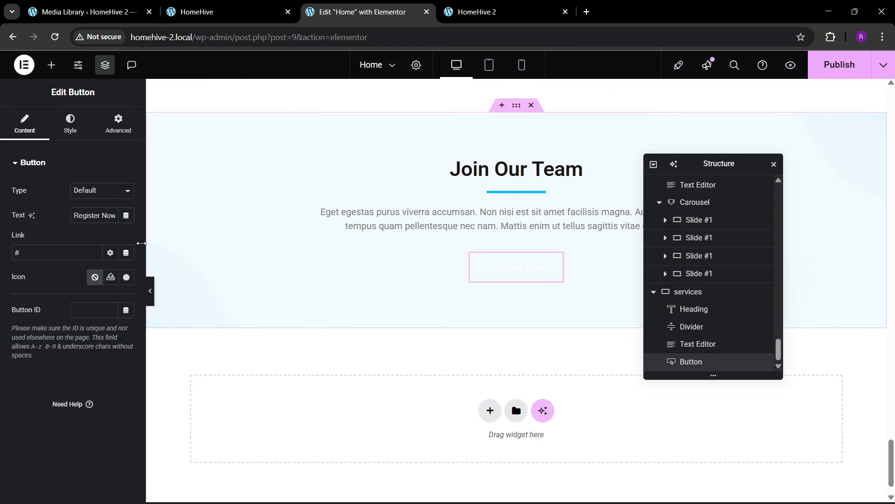
- Give the button a theme blue background and set its border type to None
{"action": "left_click", "coordinate": [70, 124]}
{"action": "left_click", "coordinate": [126, 337]}
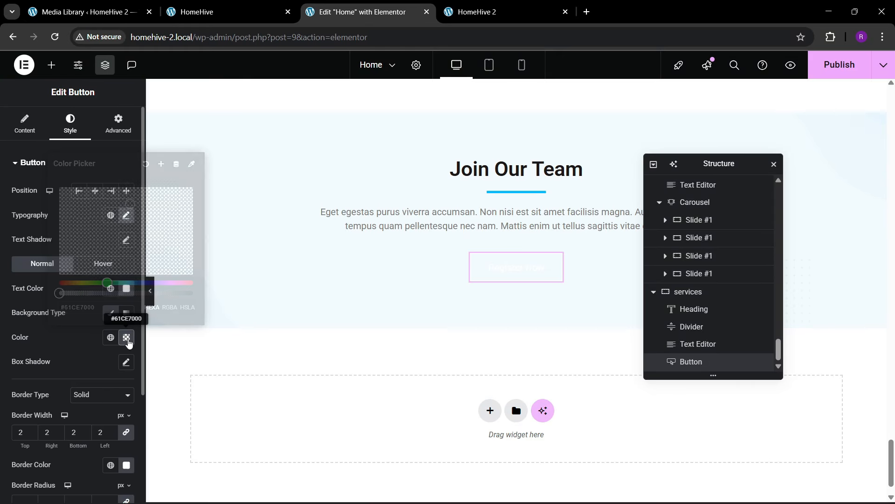
{"action": "left_click", "coordinate": [111, 337]}
{"action": "left_click", "coordinate": [84, 249]}
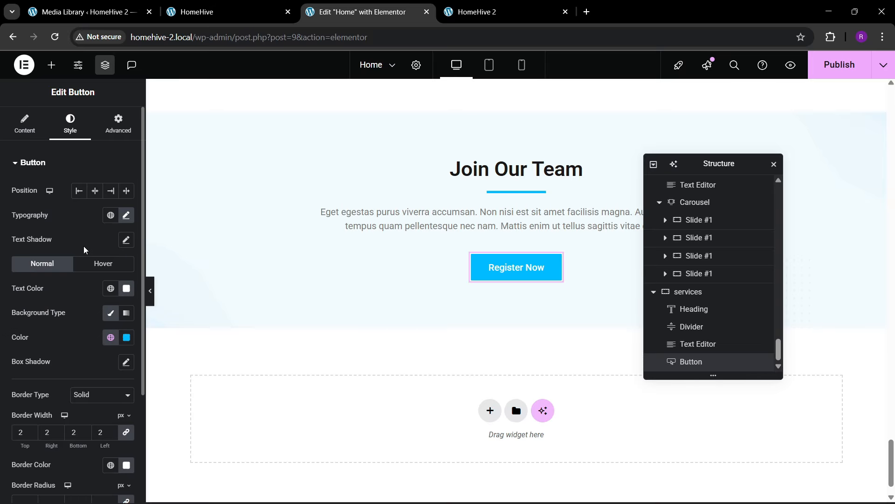
{"action": "scroll", "coordinate": [117, 364], "scroll_direction": "down", "scroll_amount": 3}
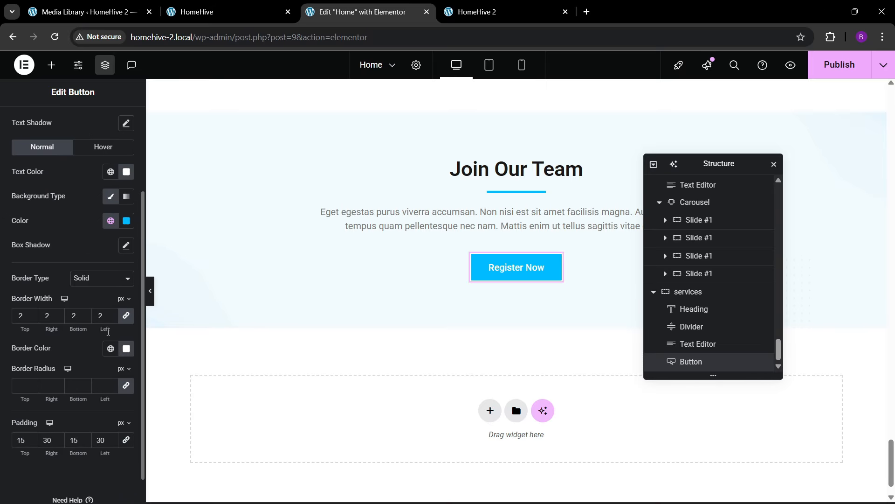
{"action": "left_click", "coordinate": [102, 278]}
{"action": "left_click", "coordinate": [100, 307]}
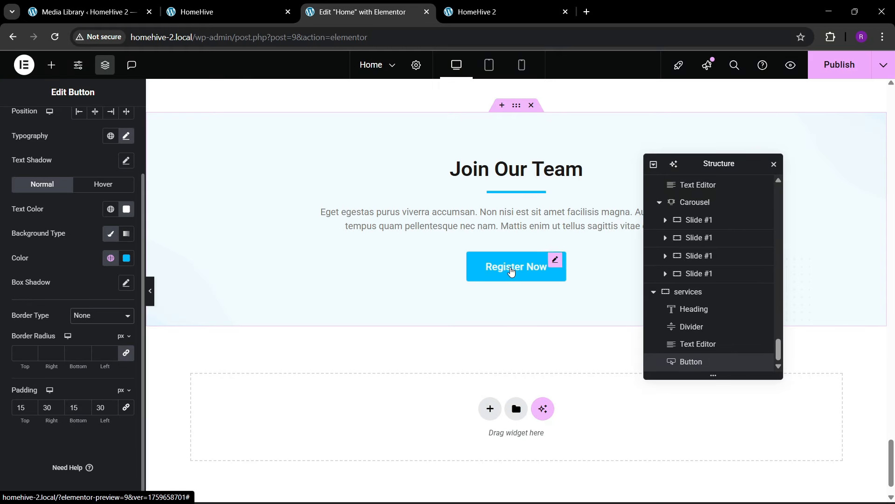
- On hover, clear the button's border colour and turn its background dark blue
{"action": "left_click", "coordinate": [99, 185]}
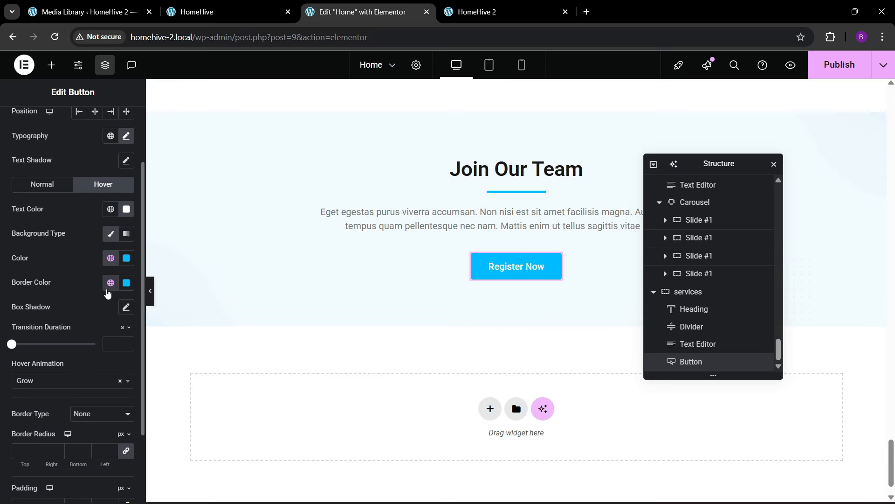
{"action": "left_click", "coordinate": [126, 282]}
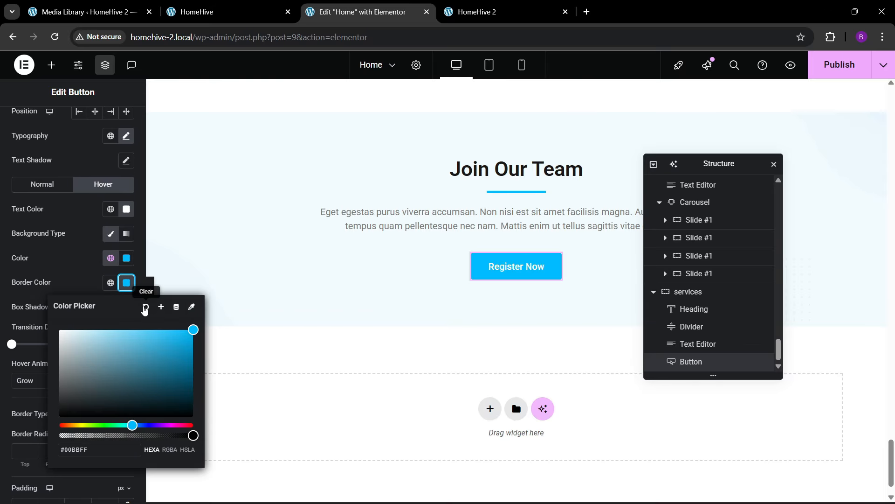
{"action": "left_click", "coordinate": [145, 309]}
{"action": "left_click", "coordinate": [110, 258]}
{"action": "left_click", "coordinate": [75, 426]}
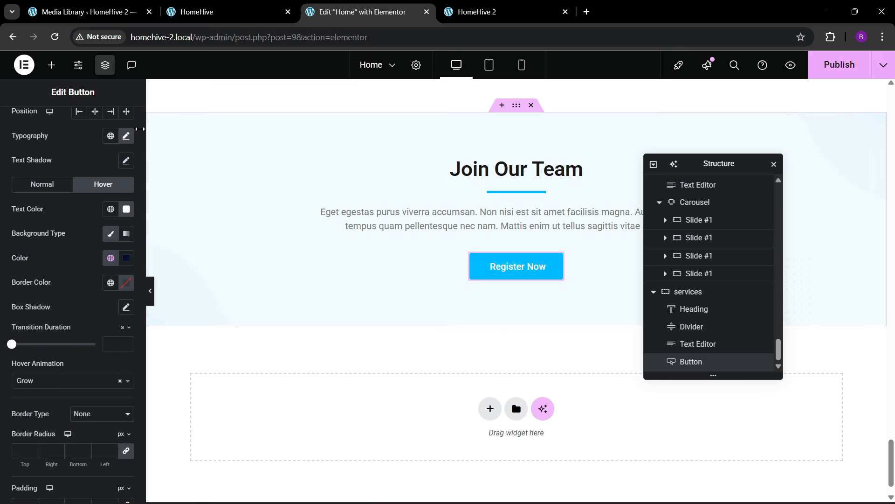
{"action": "left_click", "coordinate": [51, 64]}
- Add an Image widget below the button showing the team group photo, then publish
{"action": "left_click_drag", "start_coordinate": [110, 319], "coordinate": [550, 268]}
{"action": "left_click", "coordinate": [87, 228]}
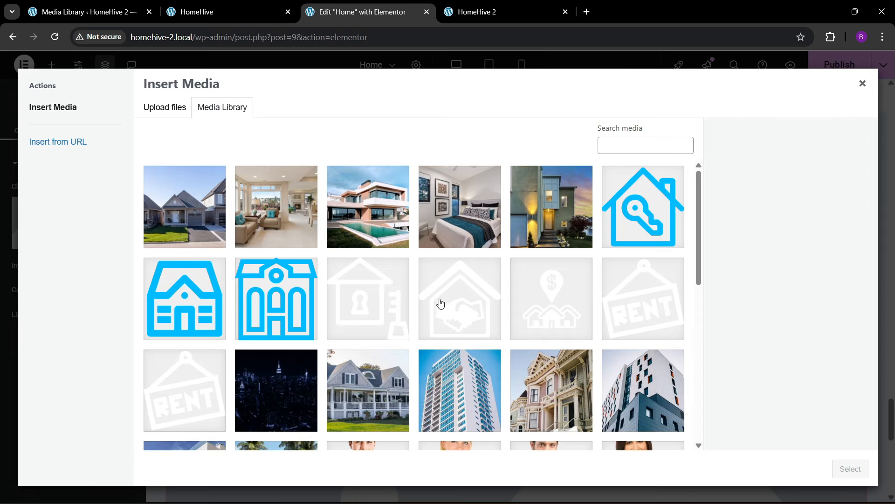
{"action": "scroll", "coordinate": [423, 328], "scroll_direction": "down", "scroll_amount": 8}
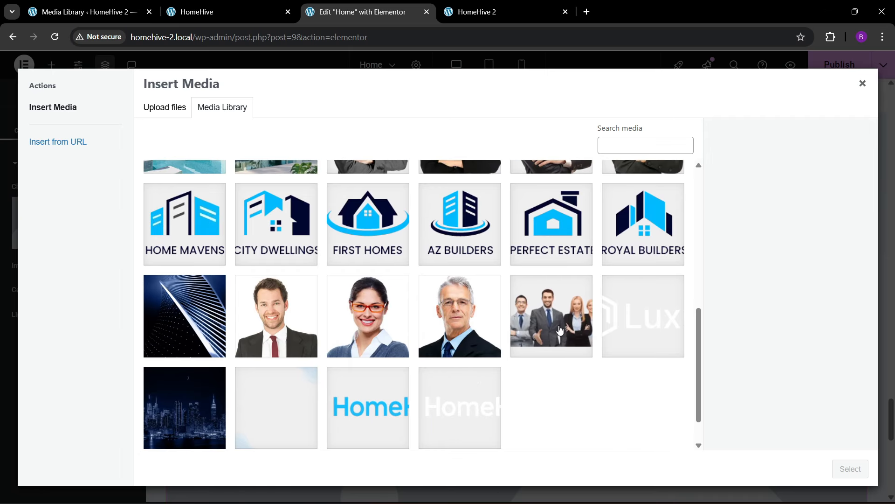
{"action": "left_click", "coordinate": [560, 330]}
{"action": "scroll", "coordinate": [389, 335], "scroll_direction": "down", "scroll_amount": 3}
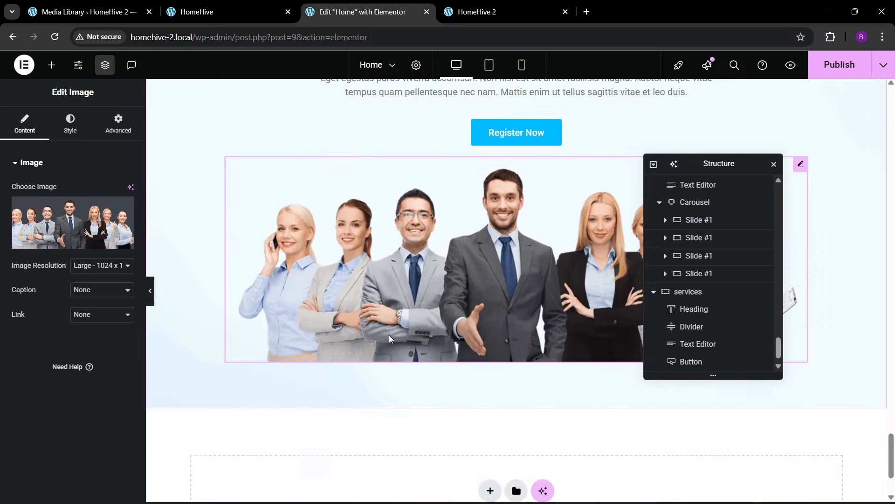
{"action": "scroll", "coordinate": [387, 332], "scroll_direction": "up", "scroll_amount": 4}
{"action": "left_click", "coordinate": [839, 65]}
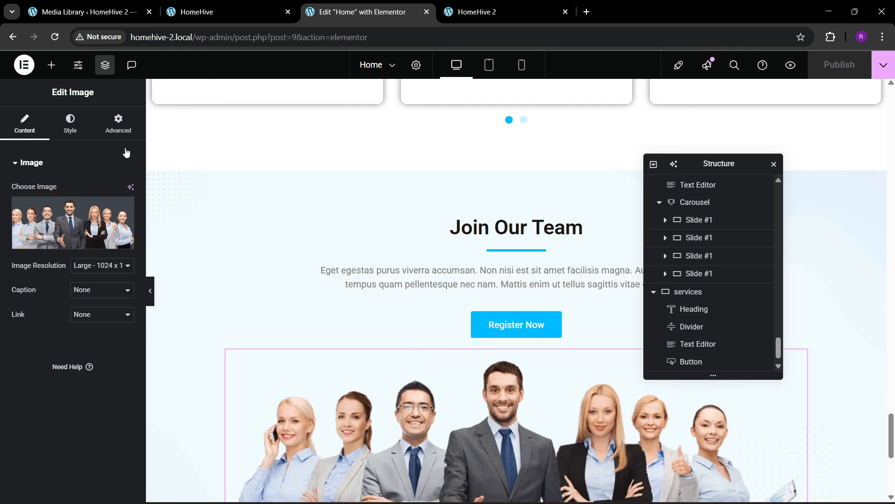
- Give the team image a 30 px top margin
{"action": "left_click", "coordinate": [118, 123]}
{"action": "left_click", "coordinate": [126, 203]}
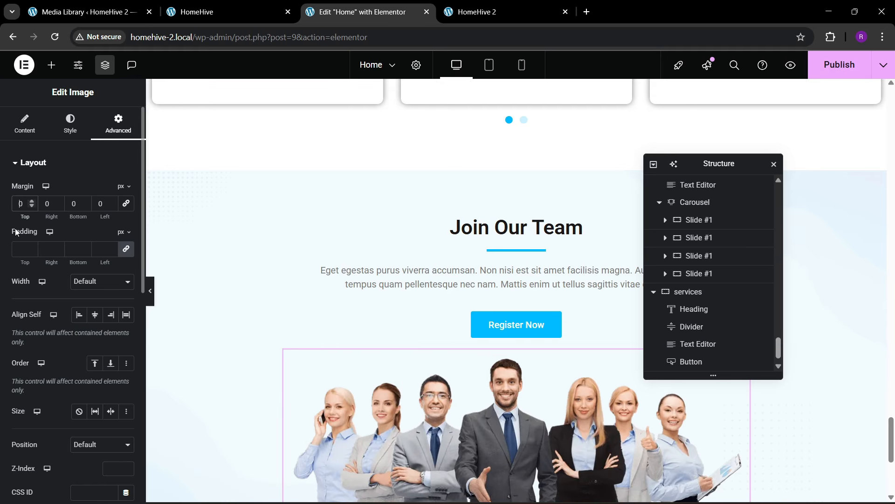
{"action": "type", "text": "3"}
{"action": "left_click", "coordinate": [834, 66]}
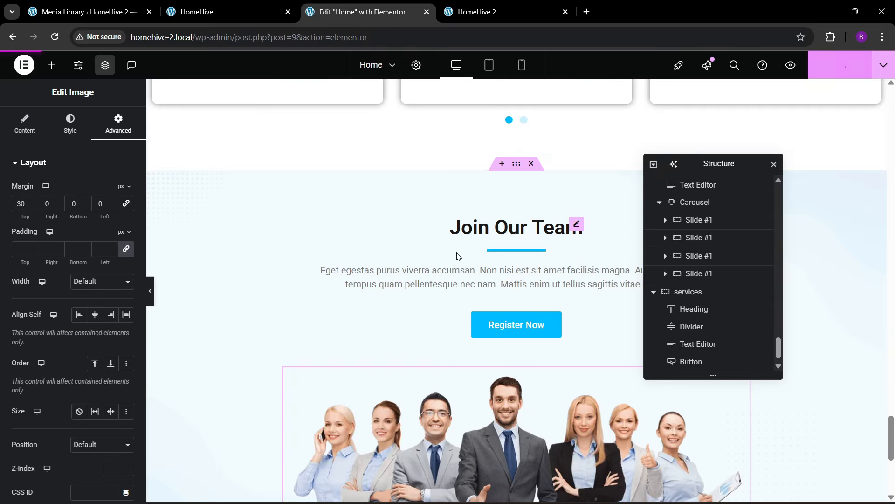
- Stretch the section's items to full width, then centre the heading, button and image
{"action": "scroll", "coordinate": [457, 262], "scroll_direction": "down", "scroll_amount": 2}
{"action": "scroll", "coordinate": [709, 326], "scroll_direction": "down", "scroll_amount": 1}
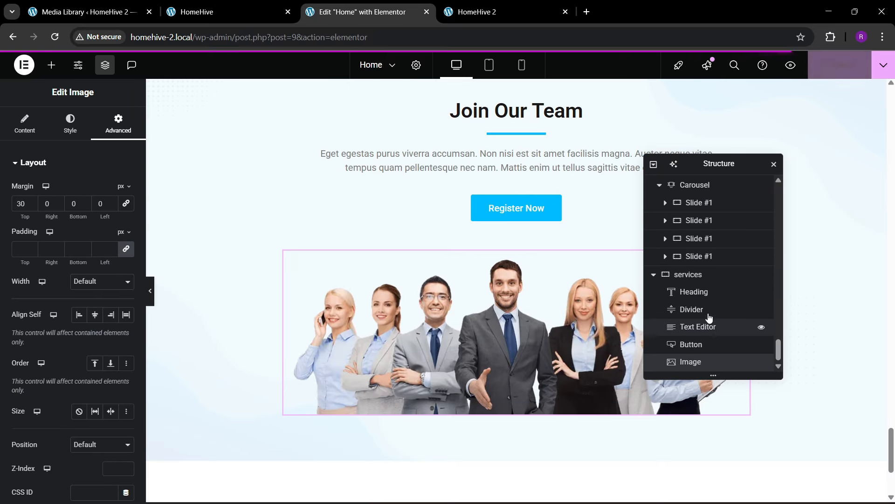
{"action": "left_click", "coordinate": [688, 274]}
{"action": "scroll", "coordinate": [109, 382], "scroll_direction": "down", "scroll_amount": 1}
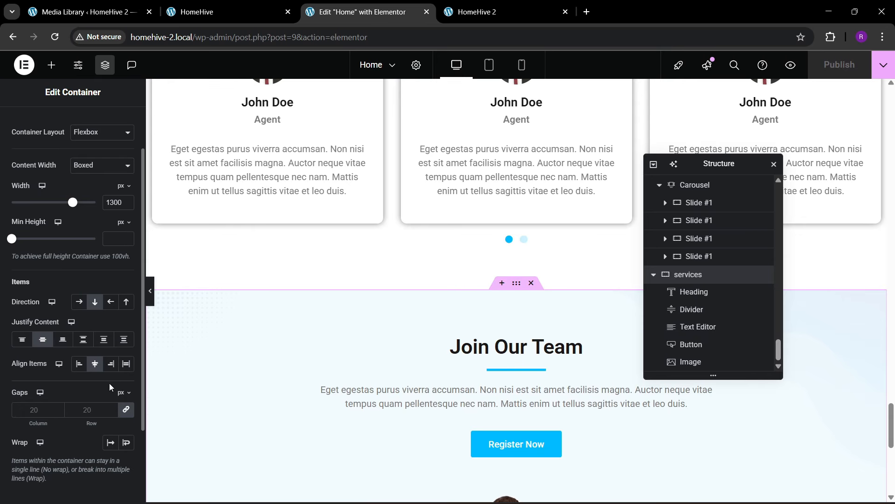
{"action": "left_click", "coordinate": [125, 368]}
{"action": "scroll", "coordinate": [475, 372], "scroll_direction": "down", "scroll_amount": 2}
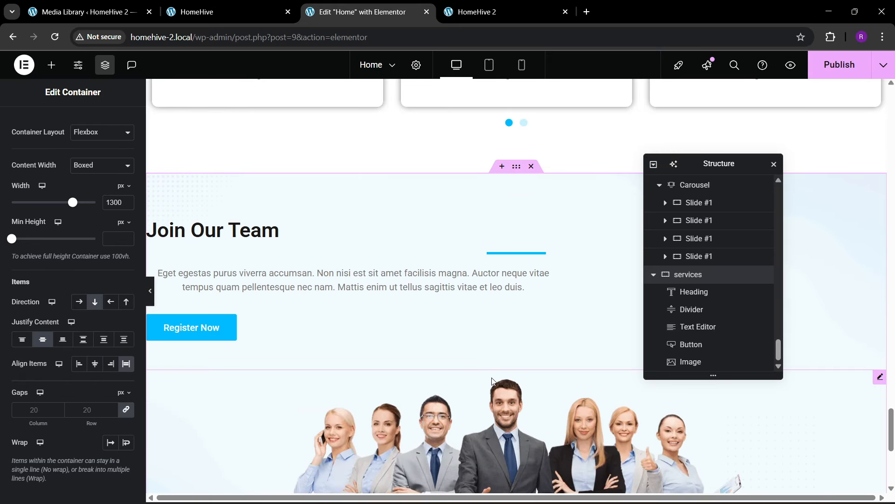
{"action": "scroll", "coordinate": [498, 377], "scroll_direction": "down", "scroll_amount": 3}
{"action": "scroll", "coordinate": [498, 378], "scroll_direction": "up", "scroll_amount": 1}
{"action": "left_click", "coordinate": [95, 363]}
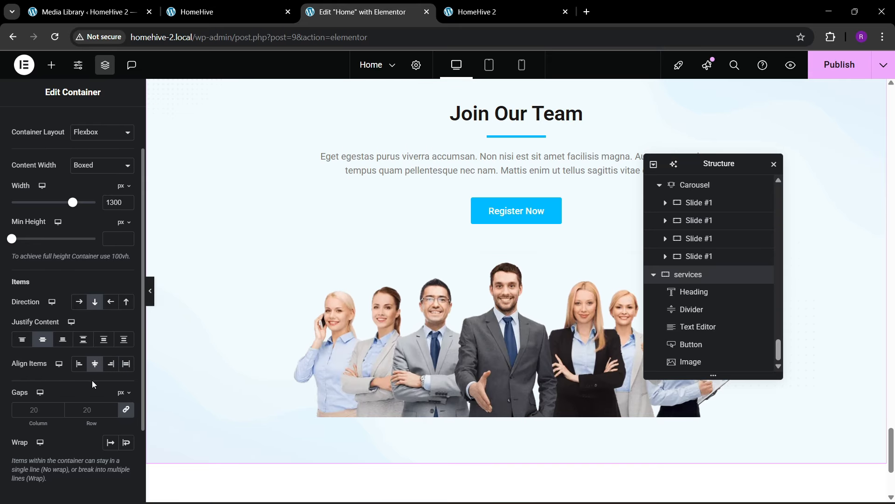
- Try Full Width for the image's layout width, then revert it to default
{"action": "left_click", "coordinate": [468, 312]}
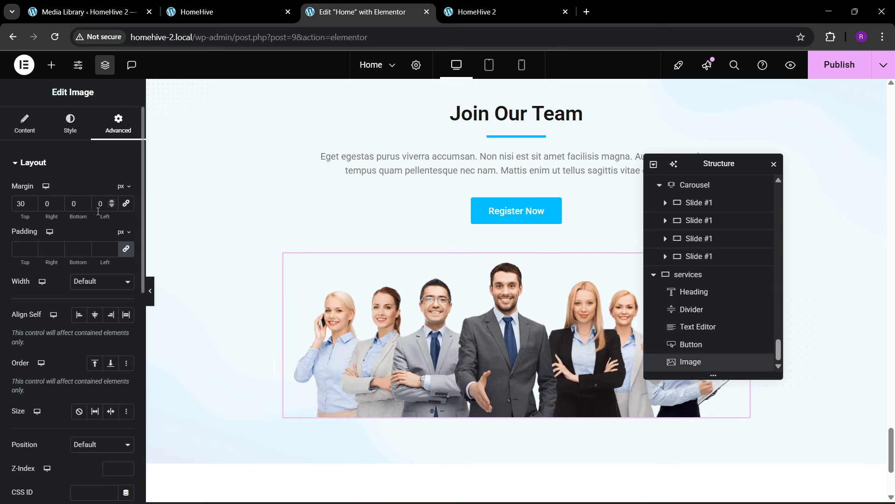
{"action": "left_click", "coordinate": [97, 282]}
{"action": "left_click", "coordinate": [91, 308]}
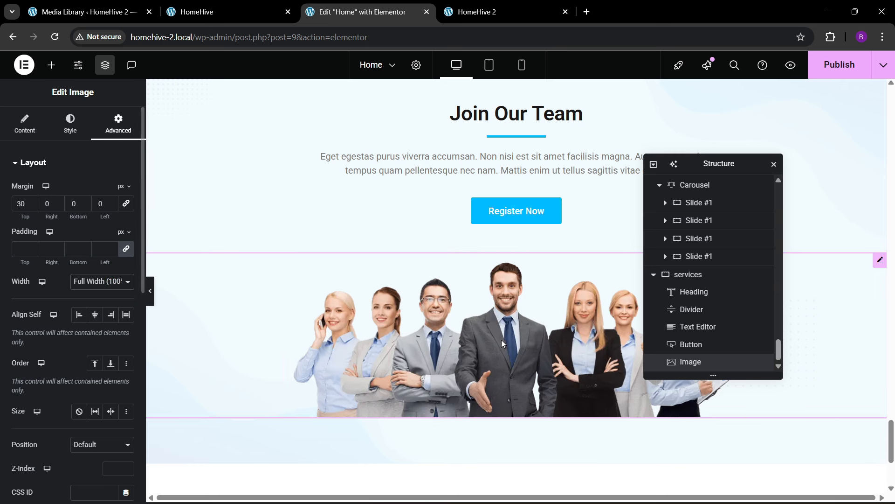
{"action": "left_click", "coordinate": [98, 281]}
{"action": "left_click", "coordinate": [89, 296]}
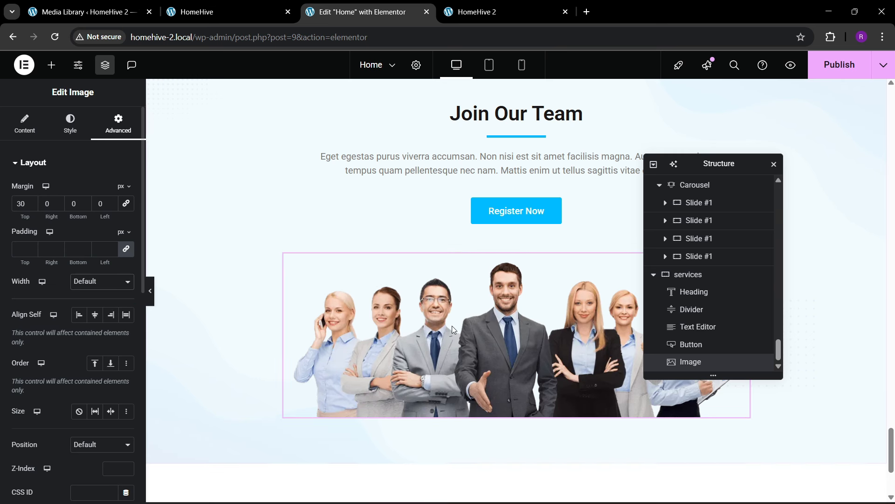
- Set the image's width and max width to 100% and publish the page
{"action": "left_click", "coordinate": [69, 125]}
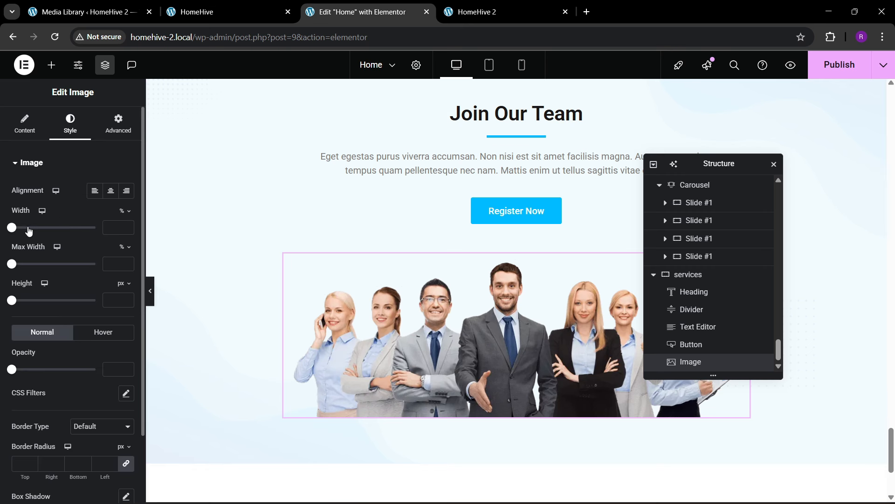
{"action": "left_click_drag", "start_coordinate": [13, 228], "coordinate": [112, 249]}
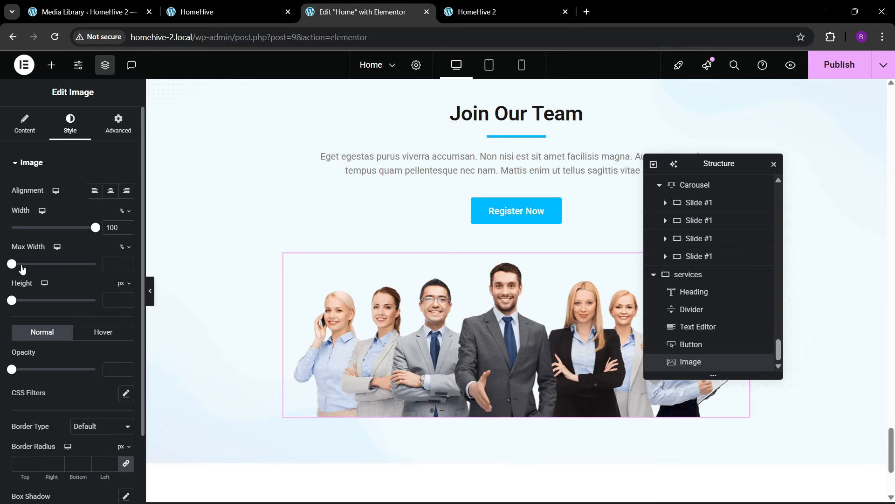
{"action": "left_click_drag", "start_coordinate": [12, 264], "coordinate": [102, 264]}
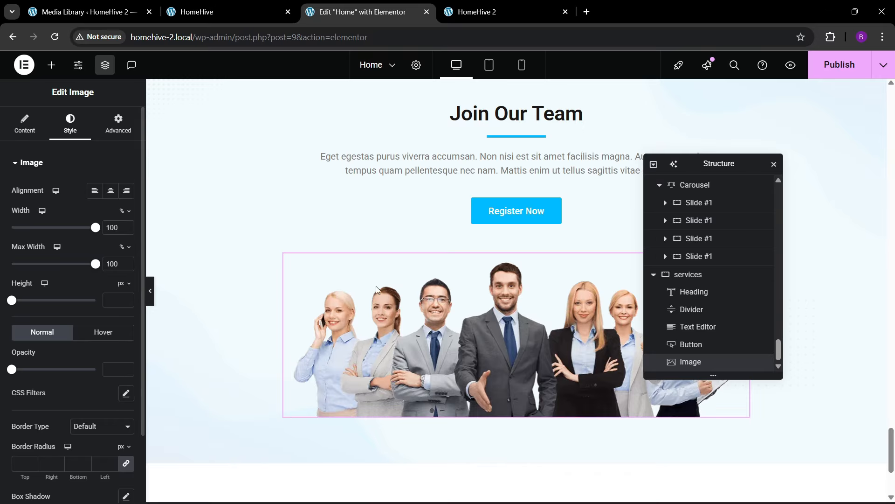
{"action": "left_click", "coordinate": [845, 70]}
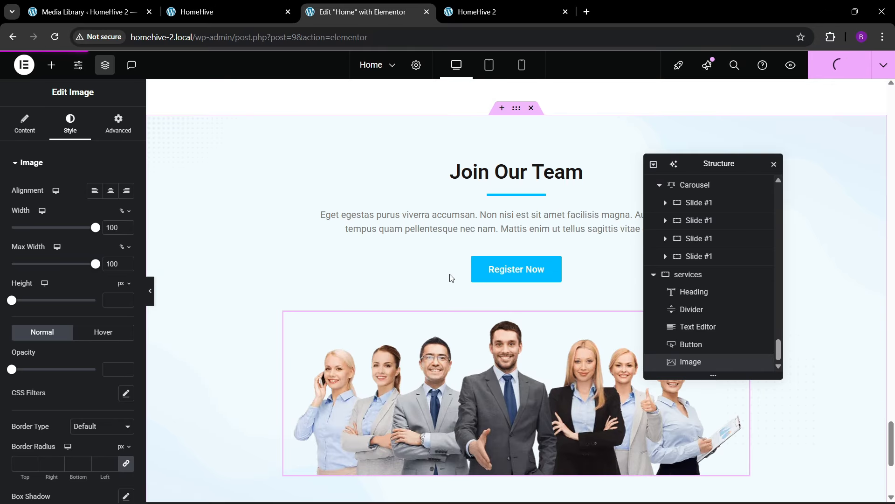
{"action": "left_click", "coordinate": [475, 14]}
{"action": "left_click", "coordinate": [346, 37]}
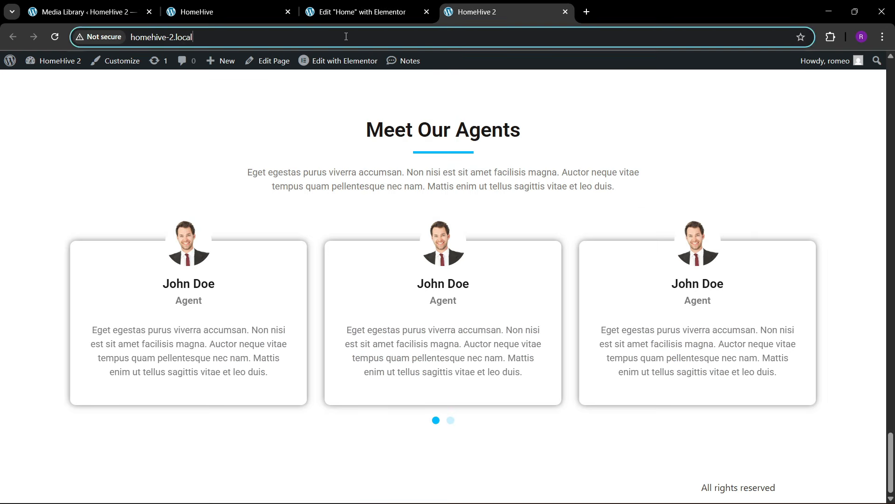
{"action": "key", "text": "Return"}
{"action": "left_click", "coordinate": [256, 5]}
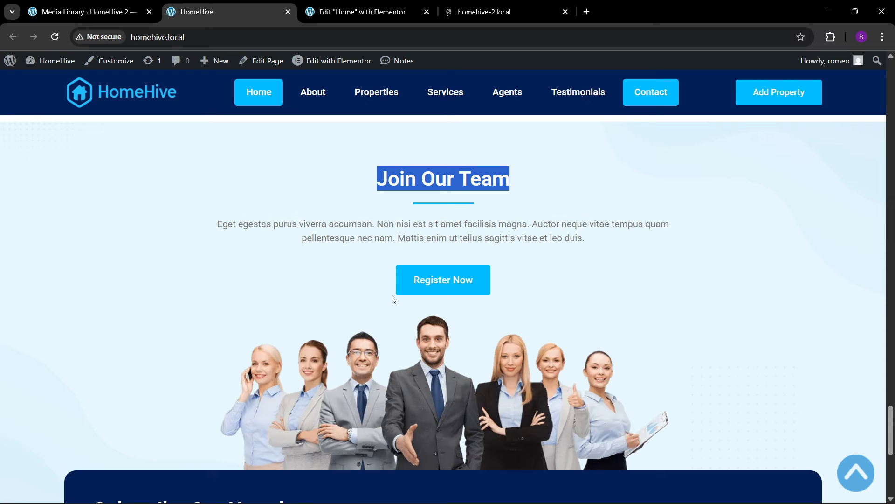
{"action": "scroll", "coordinate": [394, 317], "scroll_direction": "down", "scroll_amount": 5}
{"action": "left_click", "coordinate": [492, 11]}
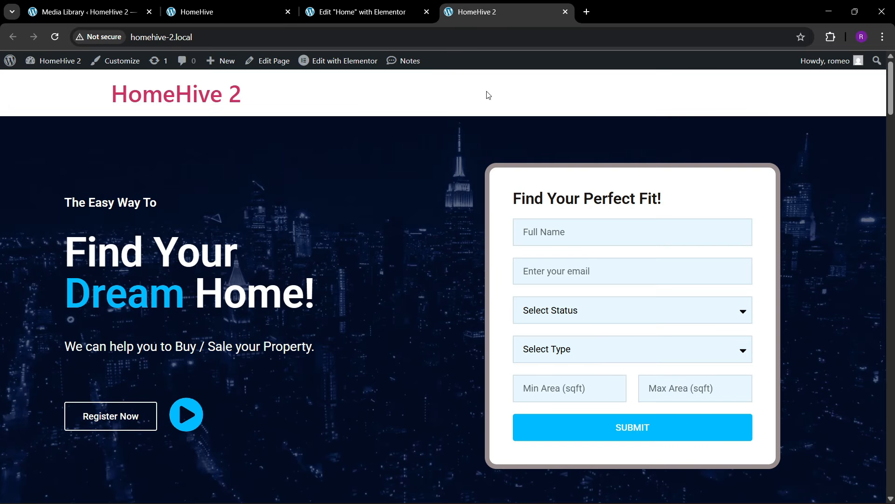
{"action": "scroll", "coordinate": [828, 177], "scroll_direction": "down", "scroll_amount": 5}
{"action": "left_click_drag", "start_coordinate": [891, 137], "coordinate": [893, 490]}
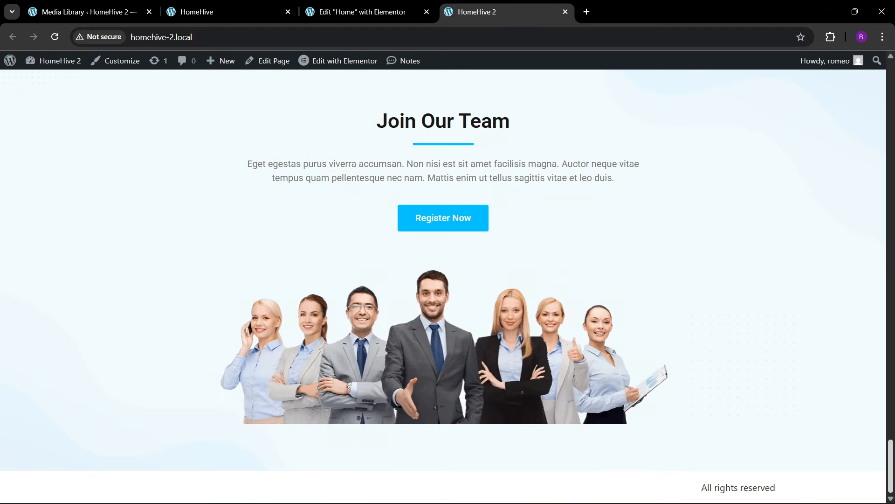
{"action": "left_click", "coordinate": [196, 5]}
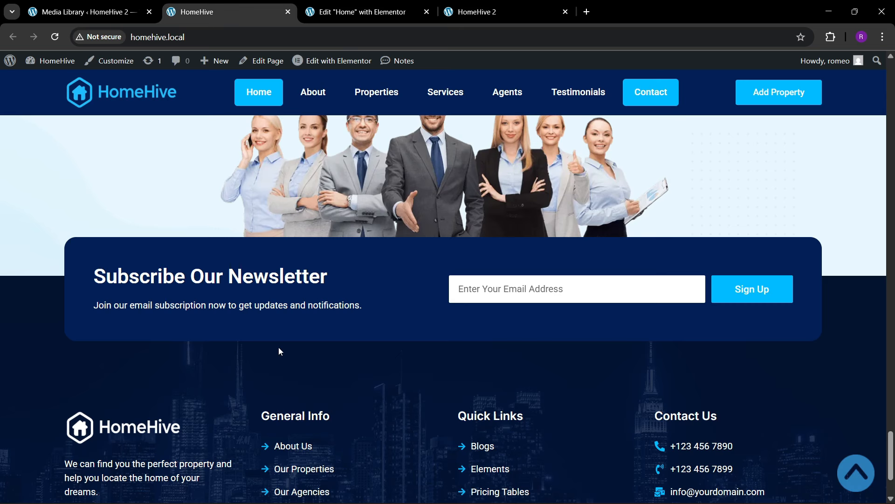
{"action": "left_click", "coordinate": [340, 5]}
{"action": "scroll", "coordinate": [413, 319], "scroll_direction": "down", "scroll_amount": 5}
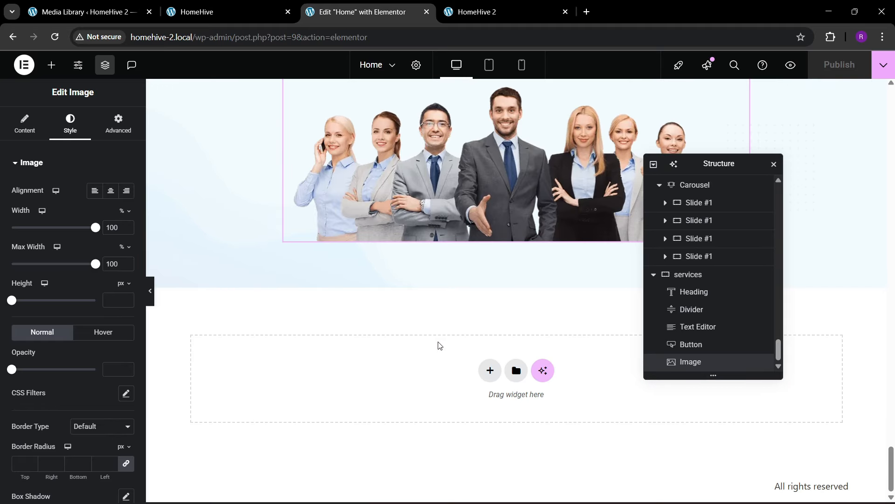
- Add a new single-column flexbox container below the team image for the newsletter
{"action": "left_click", "coordinate": [224, 12]}
{"action": "left_click", "coordinate": [359, 12]}
{"action": "left_click", "coordinate": [491, 370]}
{"action": "left_click", "coordinate": [482, 411]}
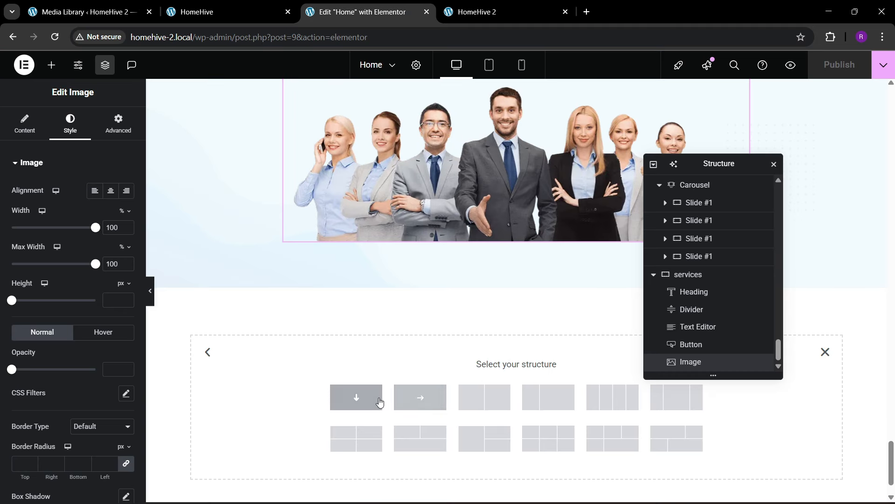
{"action": "left_click", "coordinate": [358, 396]}
{"action": "scroll", "coordinate": [693, 345], "scroll_direction": "down", "scroll_amount": 1}
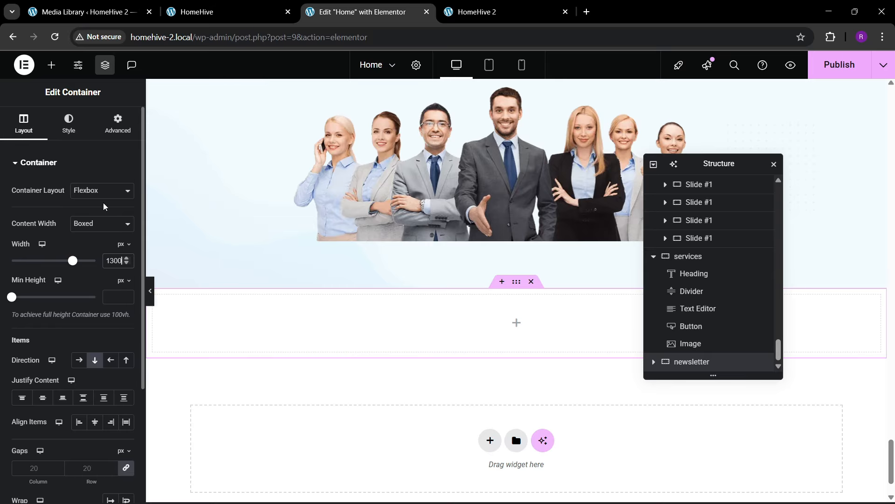
- Set the newsletter section's padding to 40
{"action": "left_click", "coordinate": [118, 130]}
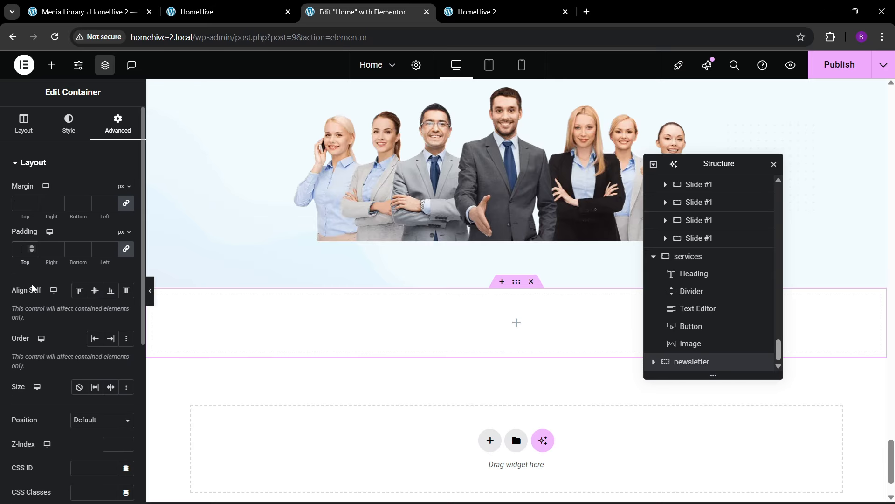
{"action": "type", "text": "20"}
{"action": "left_click", "coordinate": [210, 4]}
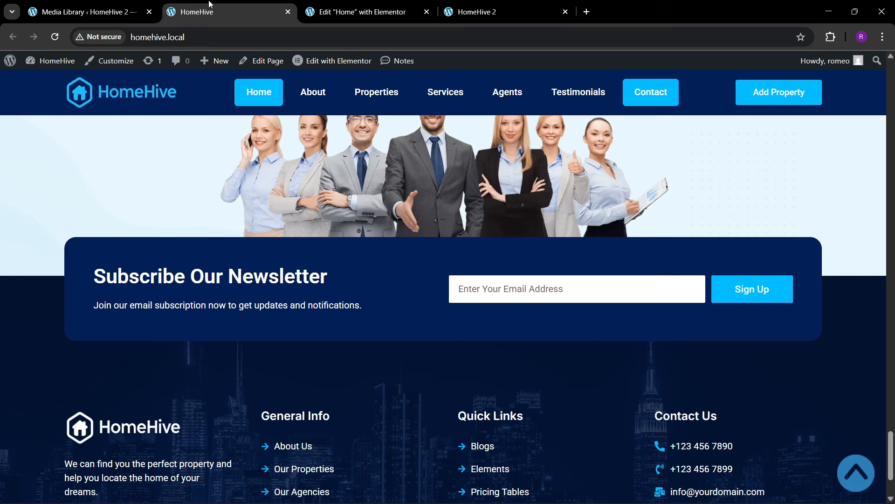
{"action": "left_click", "coordinate": [379, 5]}
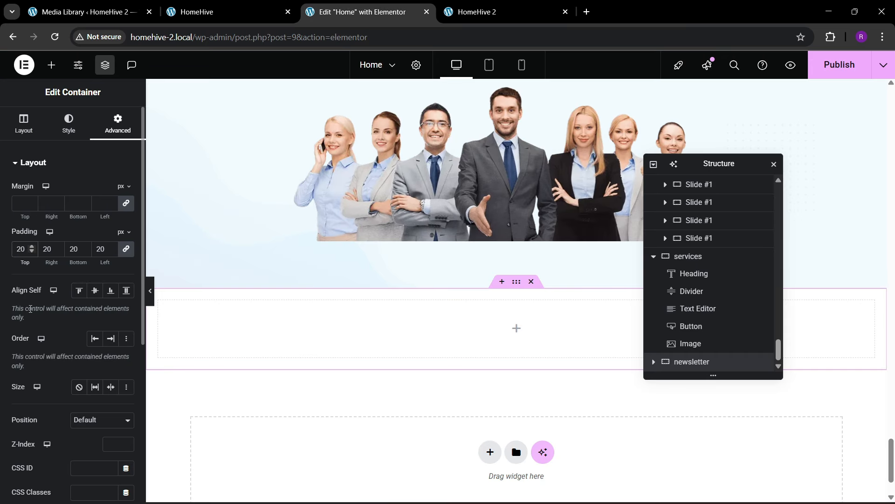
{"action": "key", "text": "BackSpace"}
{"action": "type", "text": "4"}
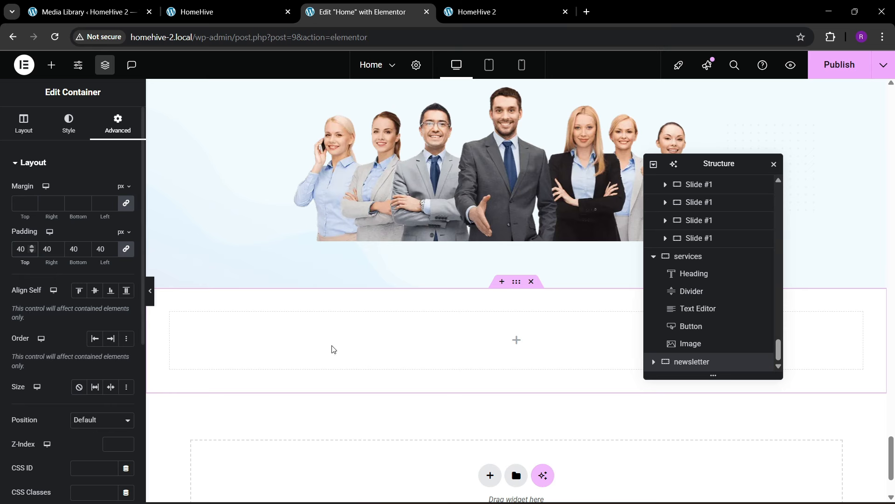
- Give the section a classic background using the global dark navy colour
{"action": "left_click", "coordinate": [69, 123]}
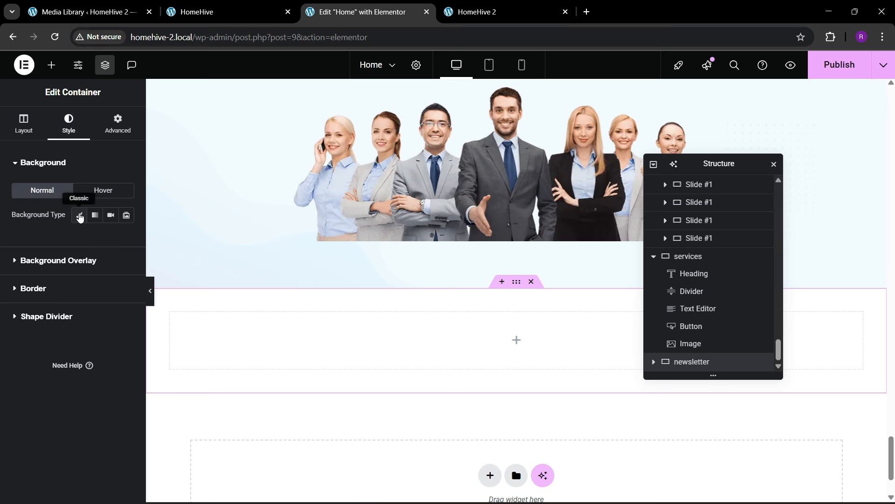
{"action": "left_click", "coordinate": [80, 216]}
{"action": "left_click", "coordinate": [110, 239]}
{"action": "left_click", "coordinate": [60, 410]}
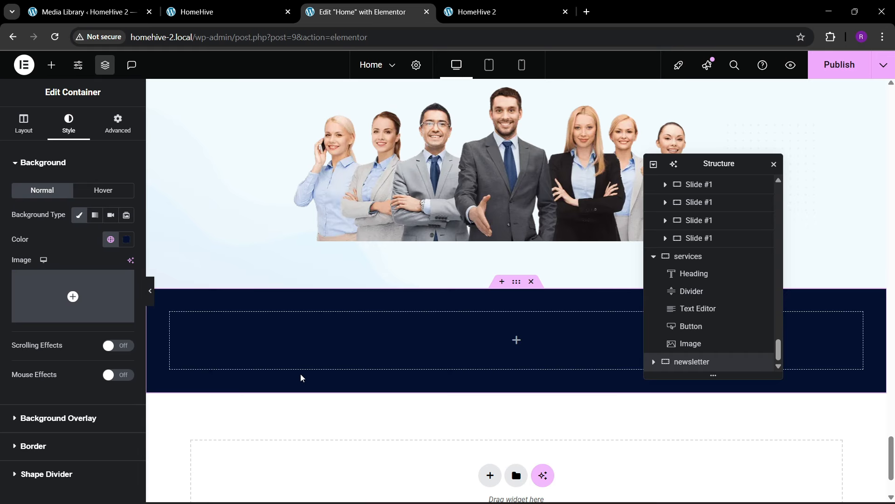
{"action": "left_click", "coordinate": [237, 6]}
{"action": "left_click", "coordinate": [363, 12]}
- Drag an inner container into the navy section and set its padding to zero
{"action": "left_click", "coordinate": [51, 65]}
{"action": "left_click_drag", "start_coordinate": [39, 210], "coordinate": [308, 342]}
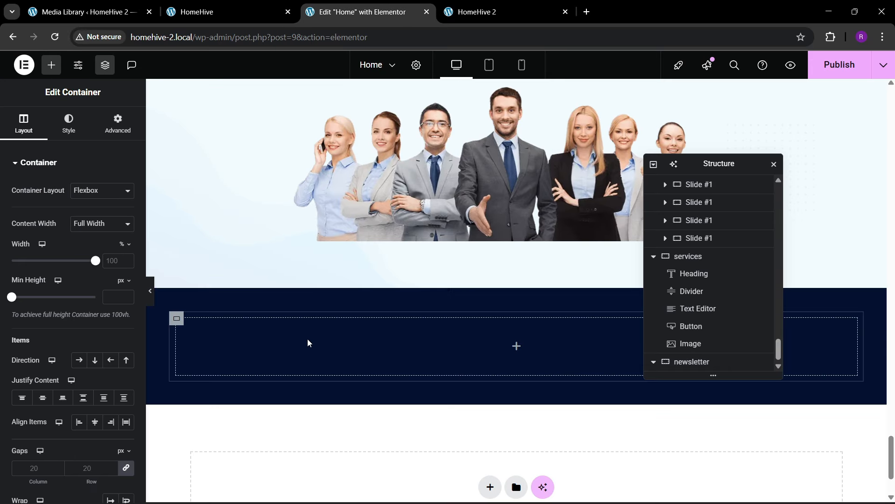
{"action": "left_click", "coordinate": [118, 124]}
{"action": "scroll", "coordinate": [716, 342], "scroll_direction": "down", "scroll_amount": 1}
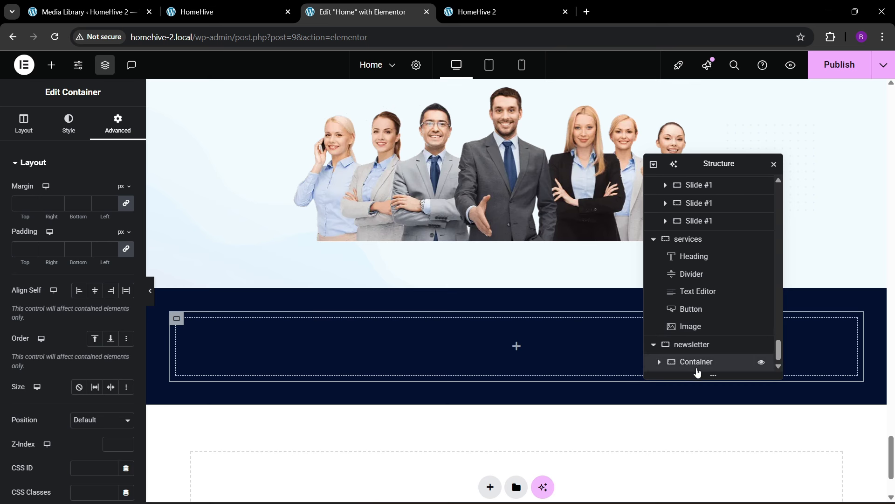
{"action": "left_click", "coordinate": [125, 249]}
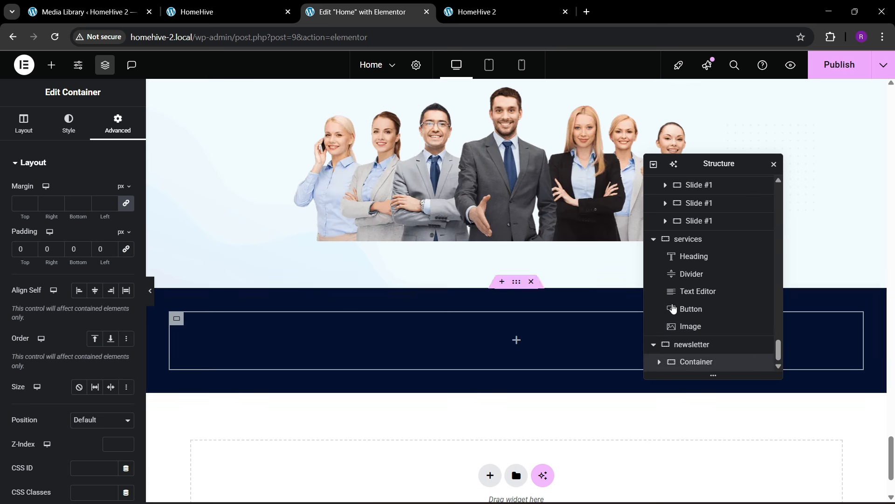
- Duplicate the inner container and set the section's direction to Row so both sit side by side
{"action": "right_click", "coordinate": [694, 368]}
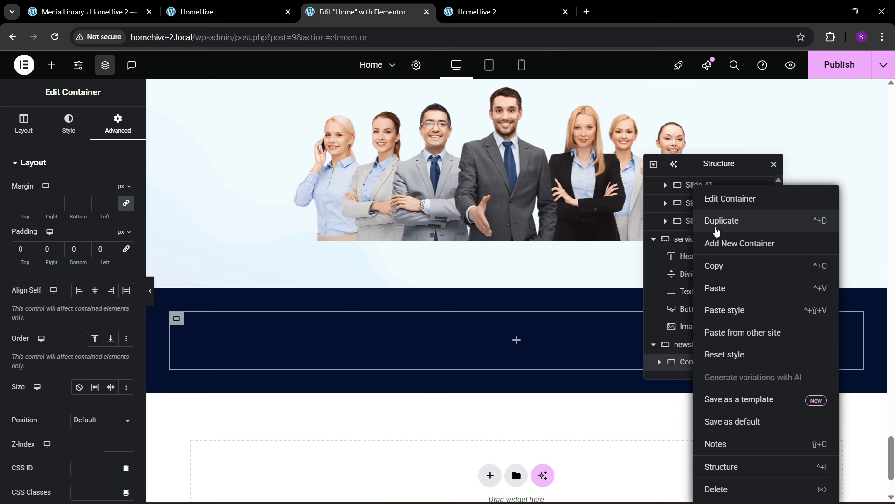
{"action": "left_click", "coordinate": [717, 231]}
{"action": "left_click", "coordinate": [693, 326]}
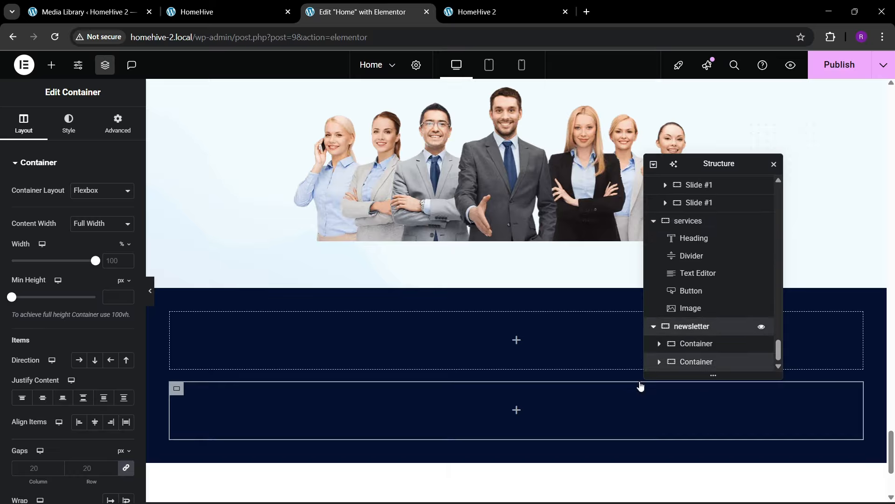
{"action": "left_click", "coordinate": [24, 124]}
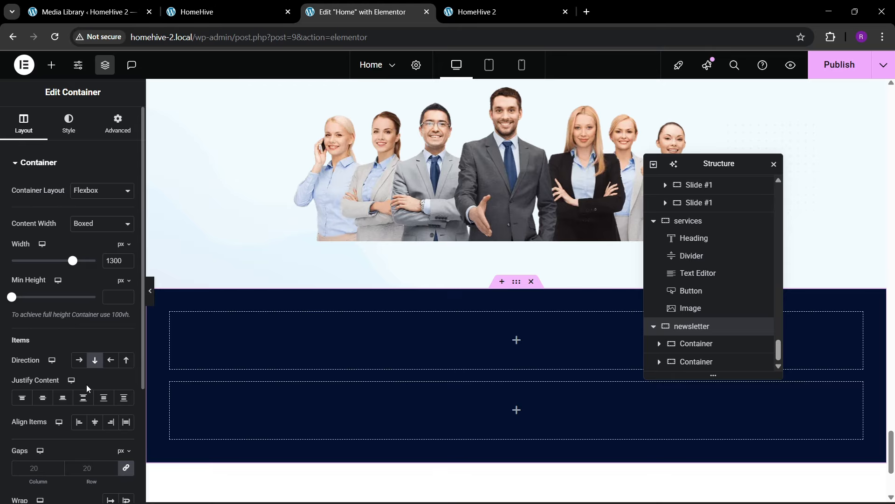
{"action": "left_click", "coordinate": [78, 359]}
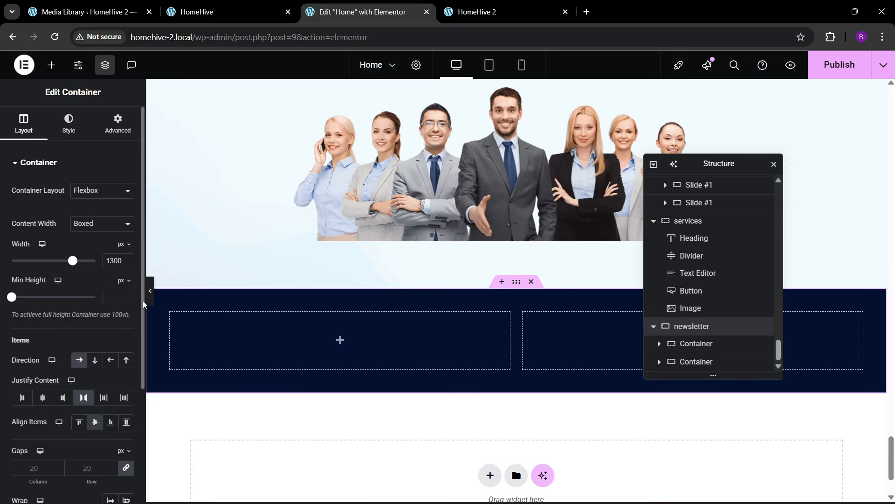
{"action": "left_click", "coordinate": [150, 290]}
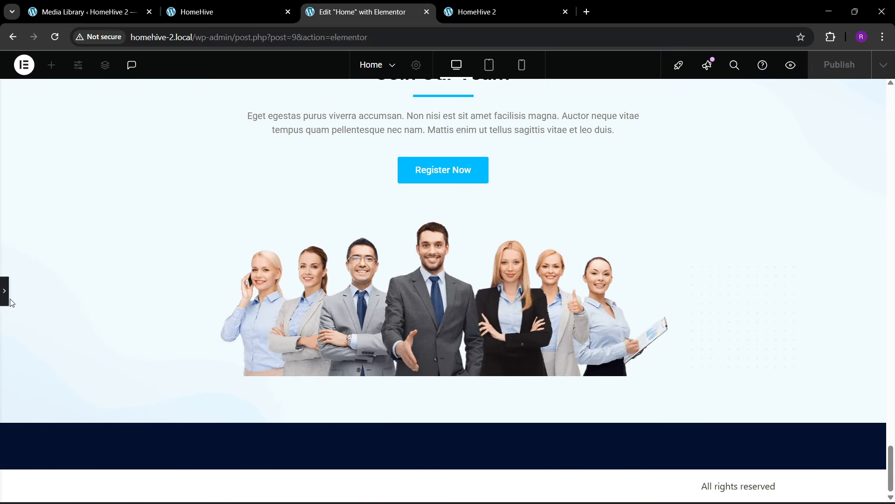
{"action": "key", "text": "ctrl+p"}
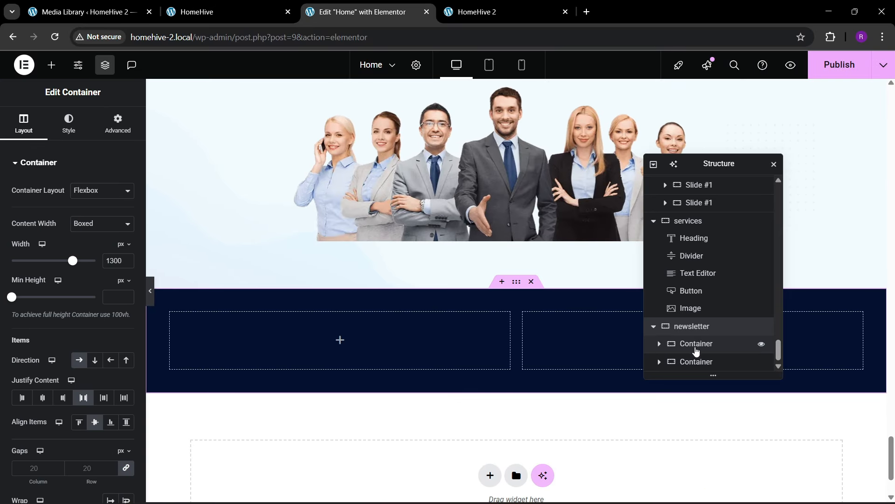
- Remove the newsletter section's background colour
{"action": "left_click", "coordinate": [69, 123]}
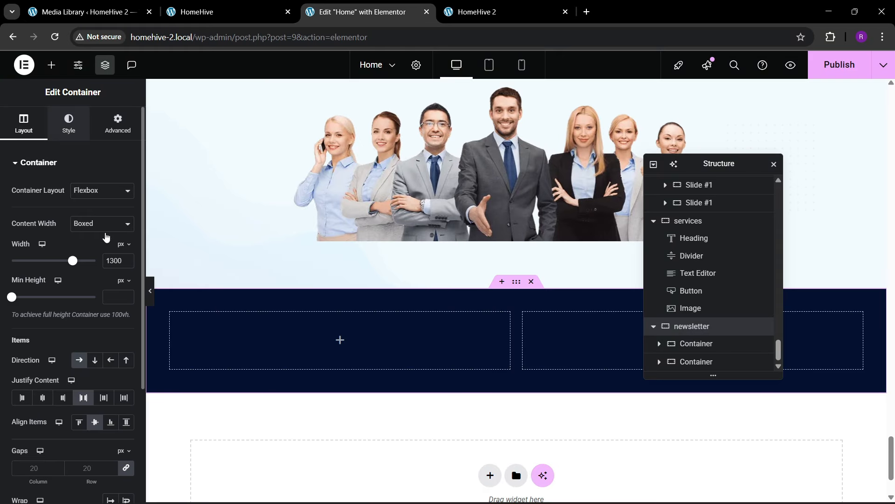
{"action": "left_click", "coordinate": [126, 239]}
{"action": "left_click", "coordinate": [145, 263]}
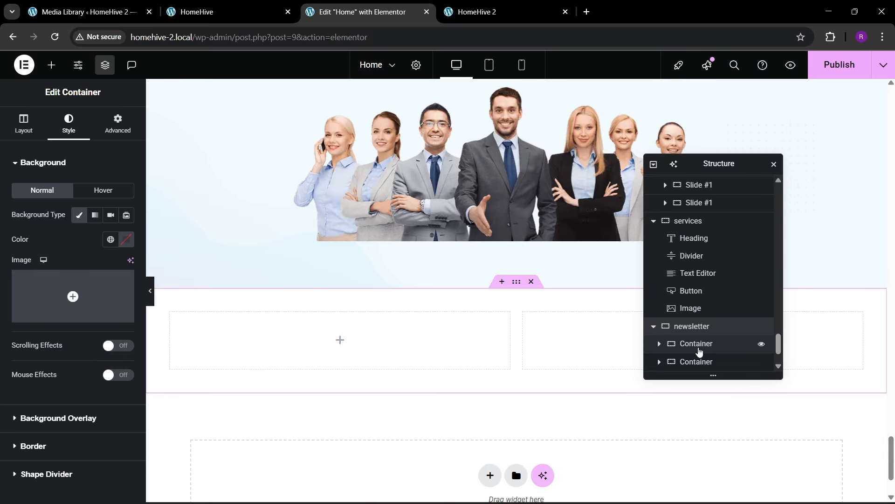
{"action": "scroll", "coordinate": [699, 349], "scroll_direction": "up", "scroll_amount": 3}
{"action": "left_click", "coordinate": [700, 346]}
{"action": "scroll", "coordinate": [699, 347], "scroll_direction": "down", "scroll_amount": 3}
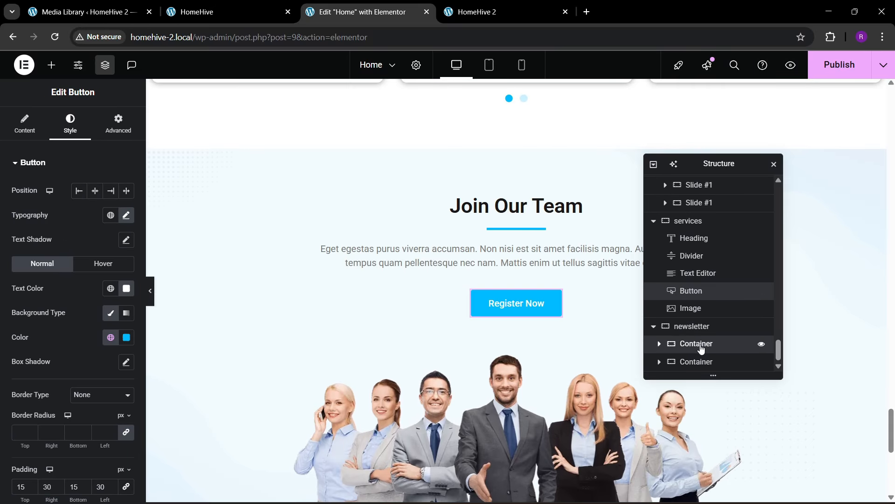
- Delete the second inner container, leaving just the first
{"action": "left_click", "coordinate": [701, 346]}
{"action": "left_click", "coordinate": [700, 362]}
{"action": "right_click", "coordinate": [699, 362]}
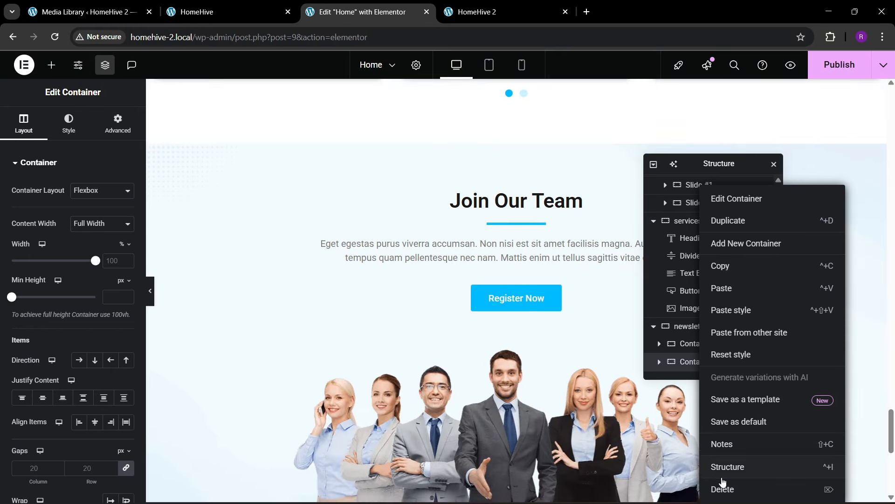
{"action": "left_click", "coordinate": [723, 488]}
{"action": "left_click", "coordinate": [699, 362]}
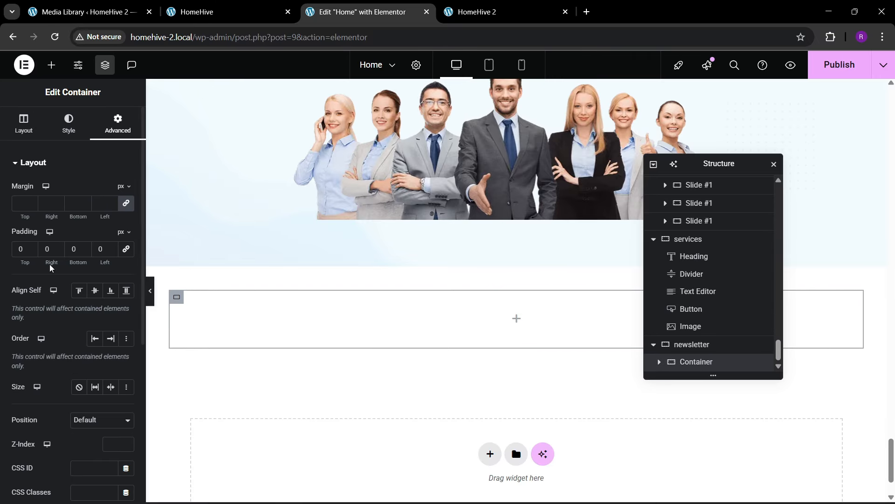
- Give the remaining container a classic global dark navy background with 20px rounded corners
{"action": "left_click", "coordinate": [67, 127]}
{"action": "left_click", "coordinate": [78, 215]}
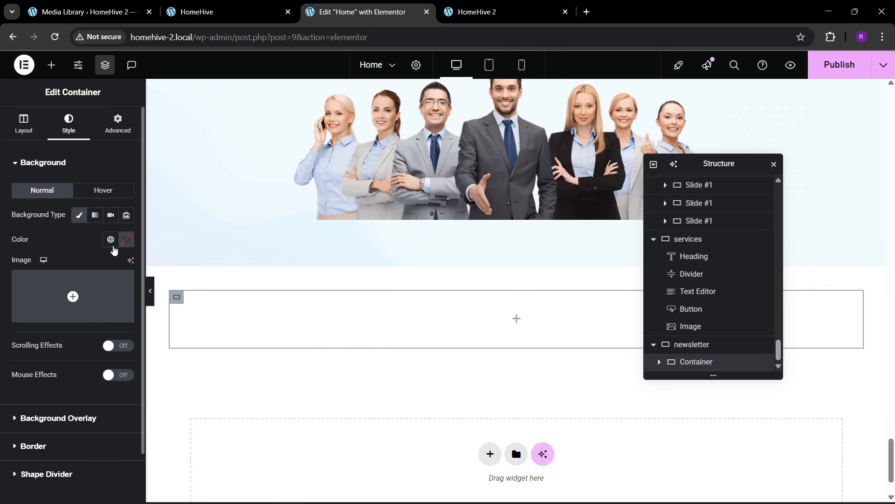
{"action": "left_click", "coordinate": [110, 239]}
{"action": "left_click", "coordinate": [56, 411]}
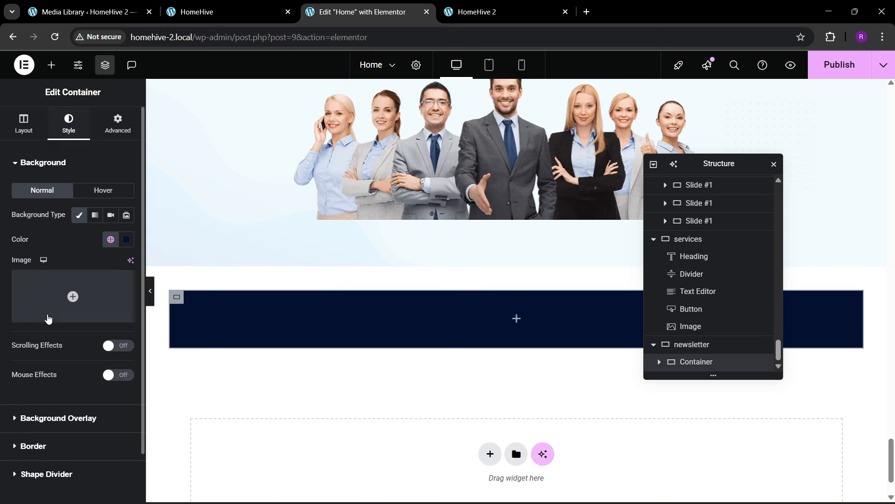
{"action": "left_click", "coordinate": [33, 446]}
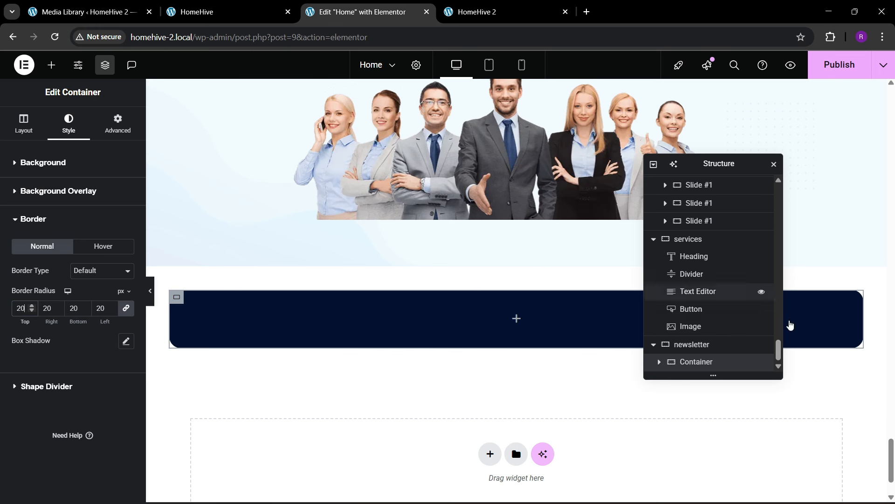
- Set the outer section's padding to 0 and the navy container's padding to 40
{"action": "left_click", "coordinate": [692, 345]}
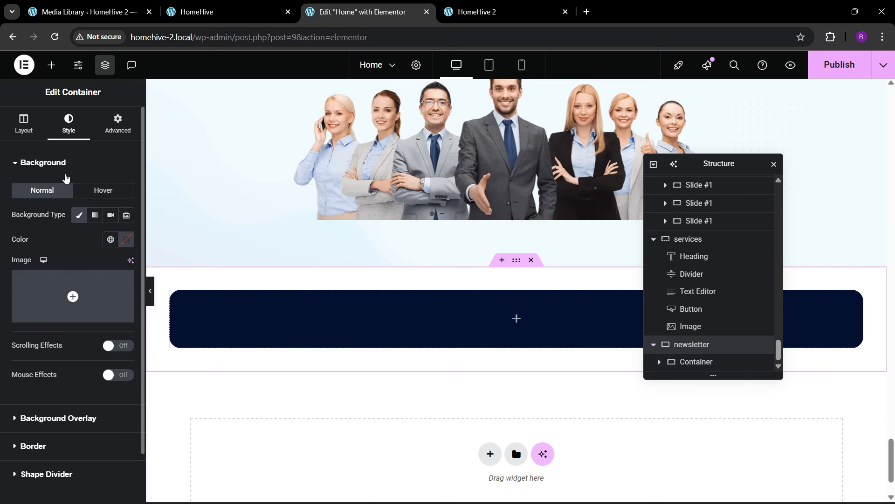
{"action": "left_click", "coordinate": [115, 125]}
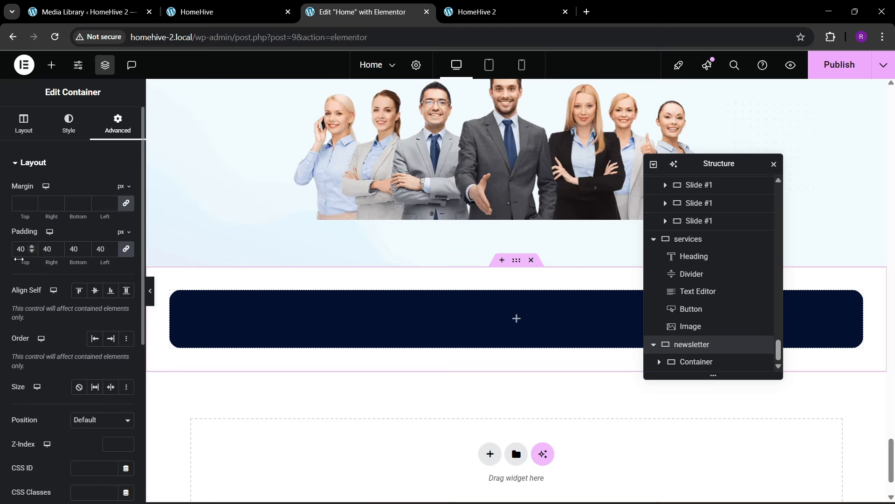
{"action": "key", "text": "BackSpace"}
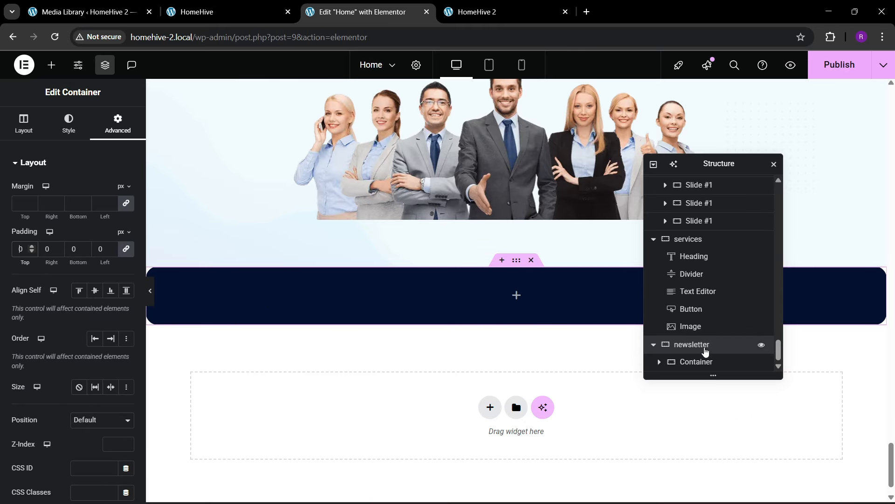
{"action": "left_click", "coordinate": [700, 362]}
{"action": "left_click", "coordinate": [116, 124]}
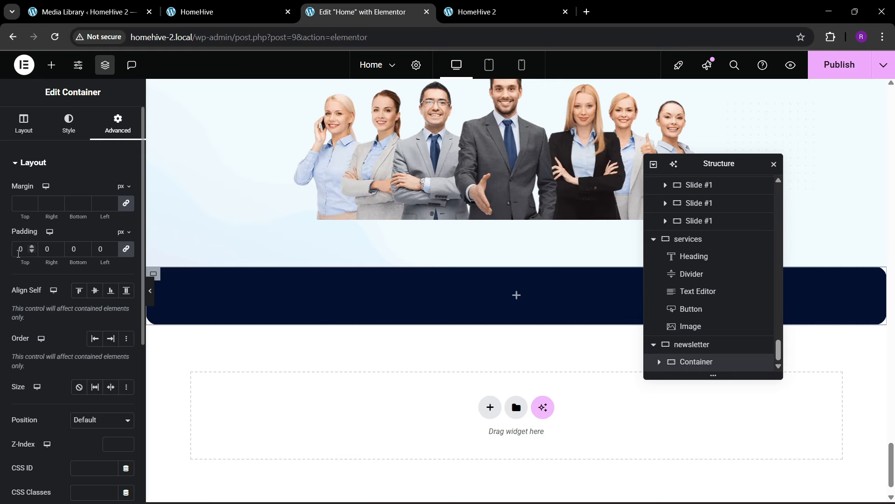
{"action": "type", "text": "3"}
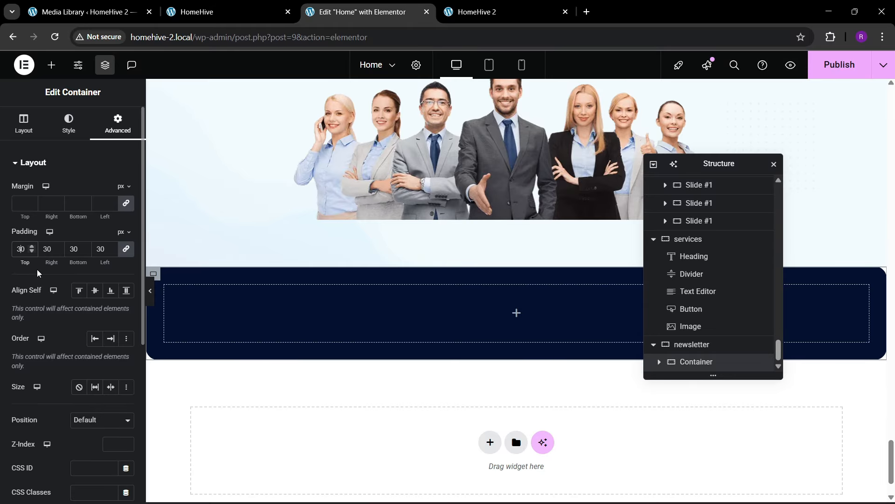
{"action": "key", "text": "BackSpace"}
{"action": "type", "text": "4"}
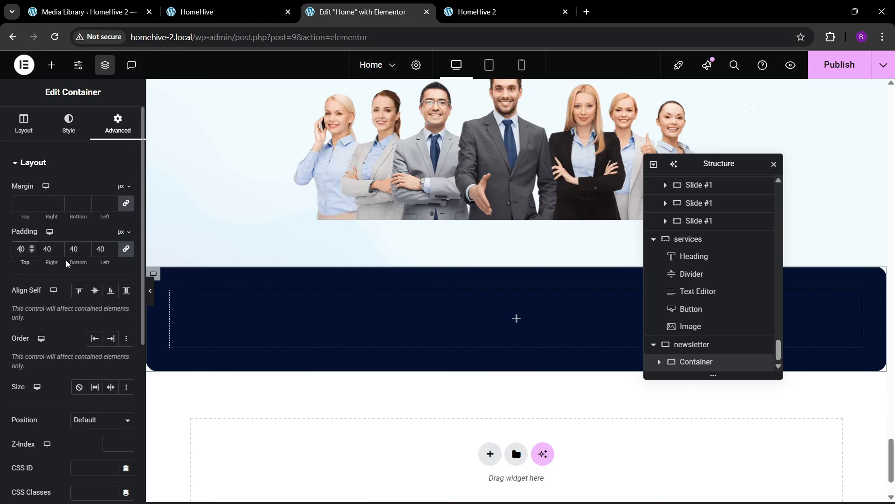
- Nest an empty container inside the navy box
{"action": "left_click", "coordinate": [195, 10]}
{"action": "left_click", "coordinate": [359, 12]}
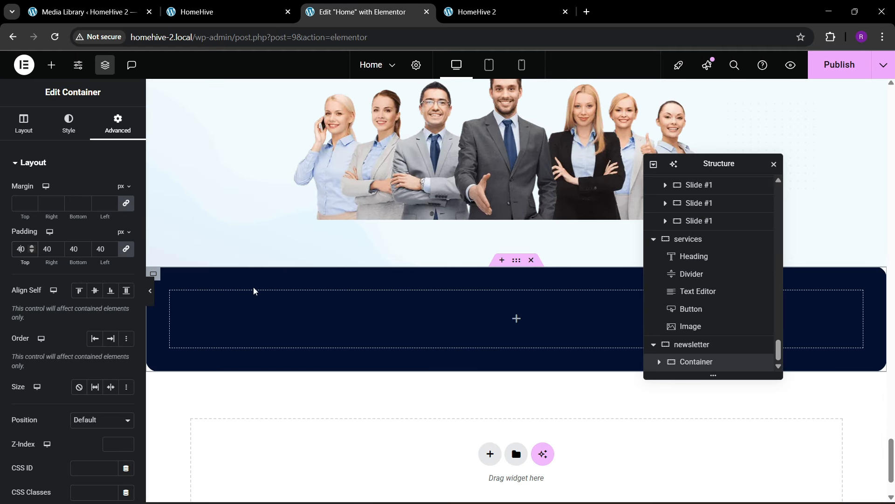
{"action": "left_click", "coordinate": [51, 65]}
{"action": "left_click_drag", "start_coordinate": [39, 206], "coordinate": [613, 337]}
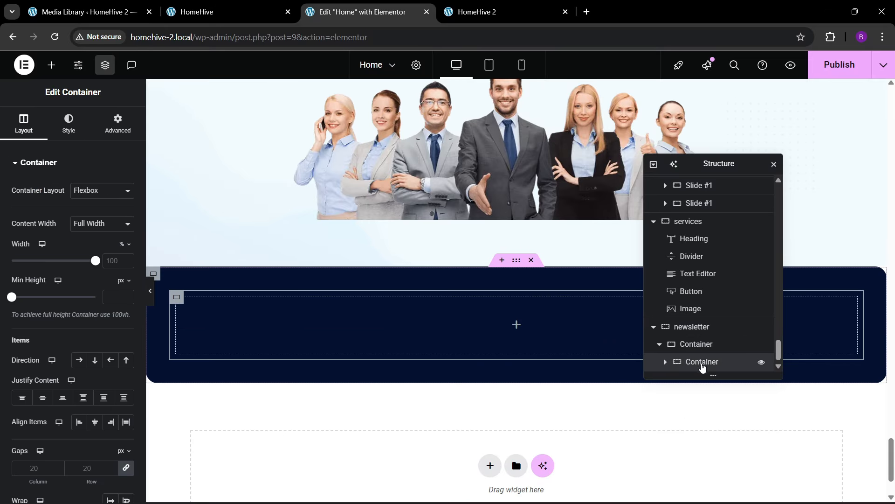
- Zero the new container's padding and paste a second container into the navy box
{"action": "right_click", "coordinate": [703, 366]}
{"action": "left_click", "coordinate": [686, 367]}
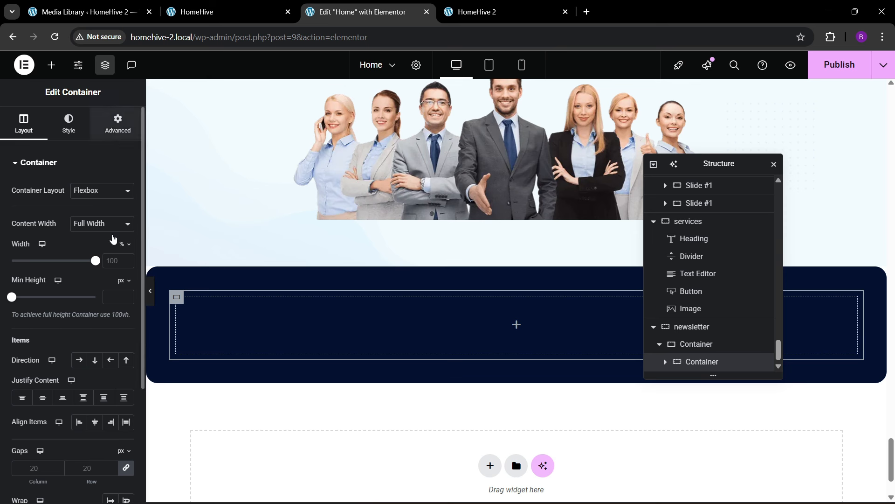
{"action": "left_click", "coordinate": [118, 123]}
{"action": "left_click", "coordinate": [126, 250]}
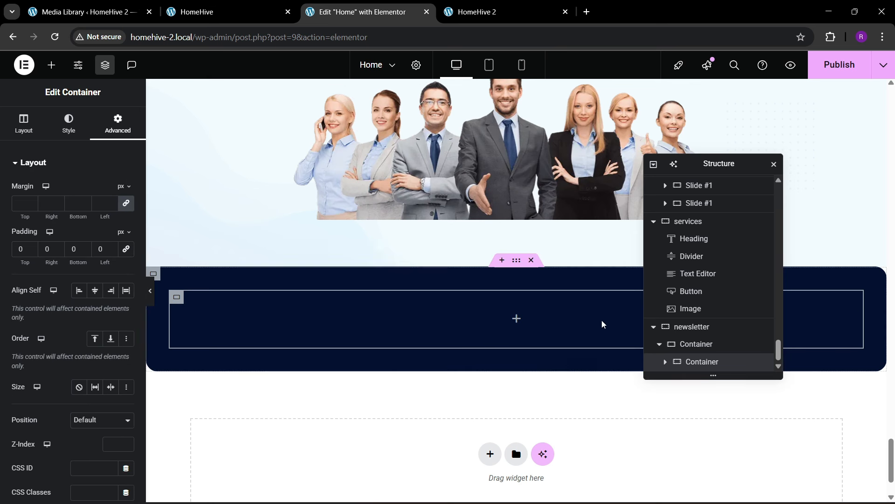
{"action": "right_click", "coordinate": [693, 364]}
{"action": "left_click", "coordinate": [721, 289]}
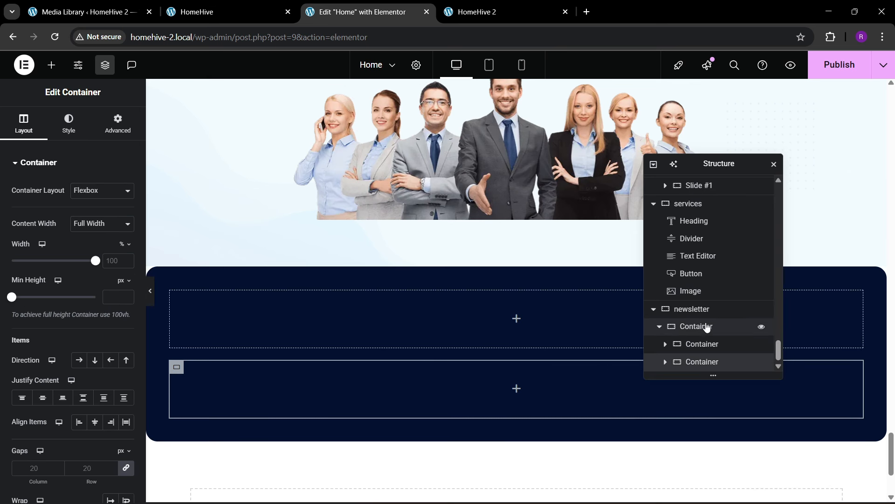
- Lay the two inner containers in a row, spaced apart and vertically centred
{"action": "left_click", "coordinate": [706, 329]}
{"action": "left_click", "coordinate": [24, 128]}
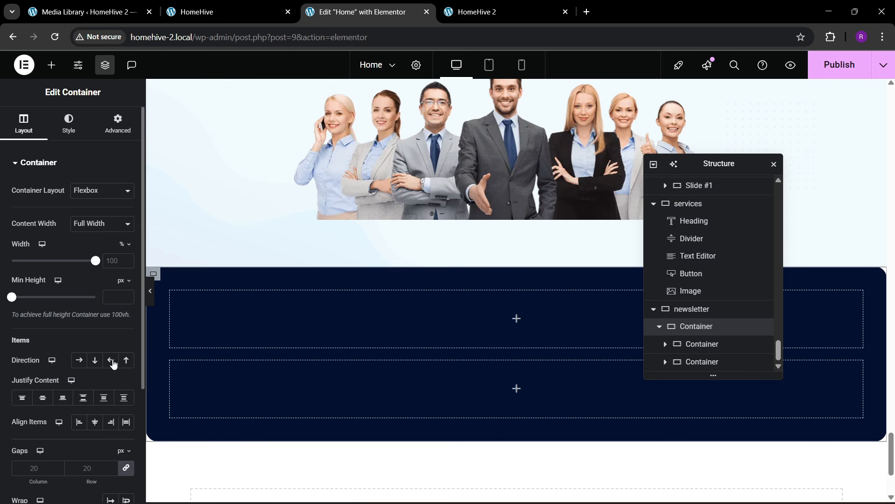
{"action": "left_click", "coordinate": [79, 361]}
{"action": "left_click", "coordinate": [83, 398]}
{"action": "left_click", "coordinate": [94, 422]}
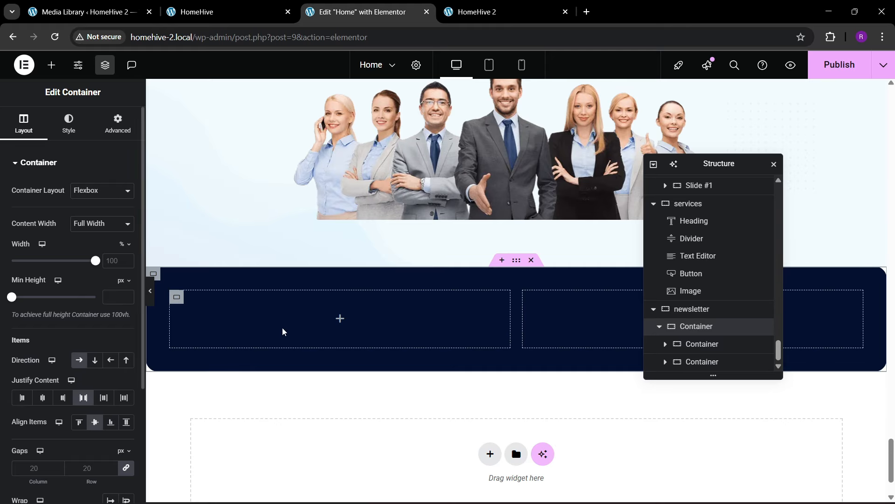
- Add a white 'Subscribe Our Newsletter' heading to the left container, copied from the live site
{"action": "left_click", "coordinate": [52, 65]}
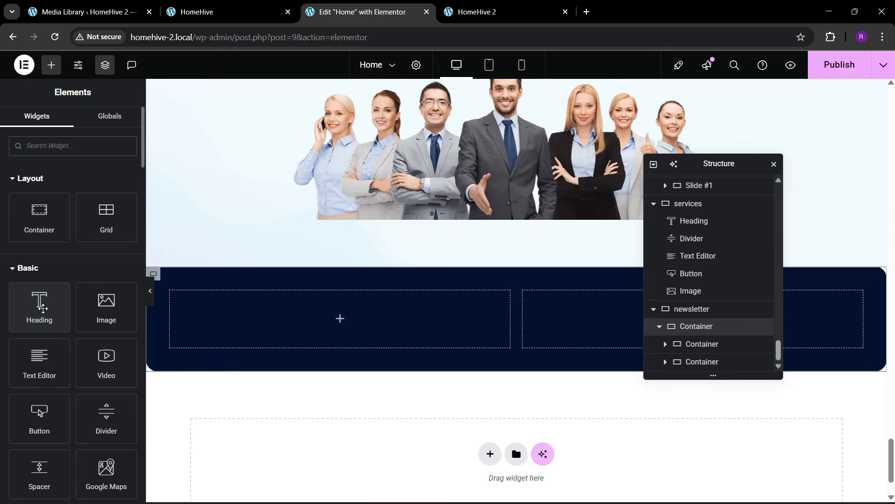
{"action": "left_click_drag", "start_coordinate": [42, 308], "coordinate": [263, 321]}
{"action": "left_click", "coordinate": [219, 12]}
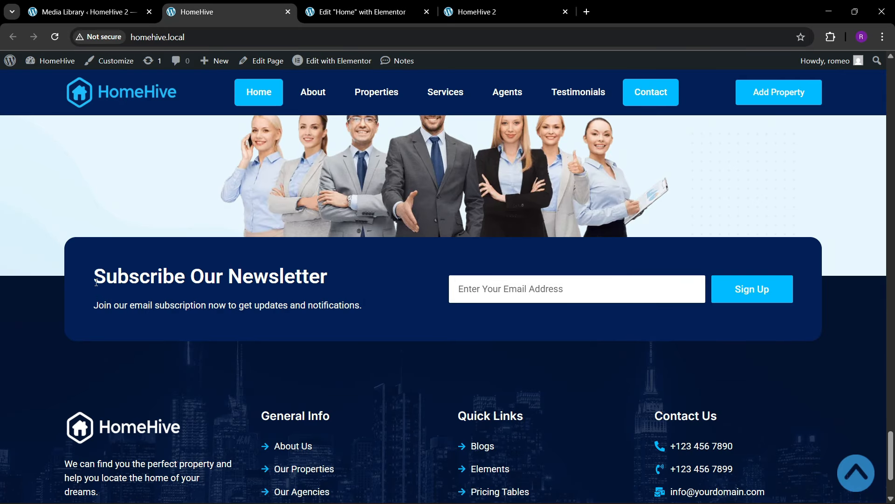
{"action": "left_click_drag", "start_coordinate": [96, 282], "coordinate": [304, 277]}
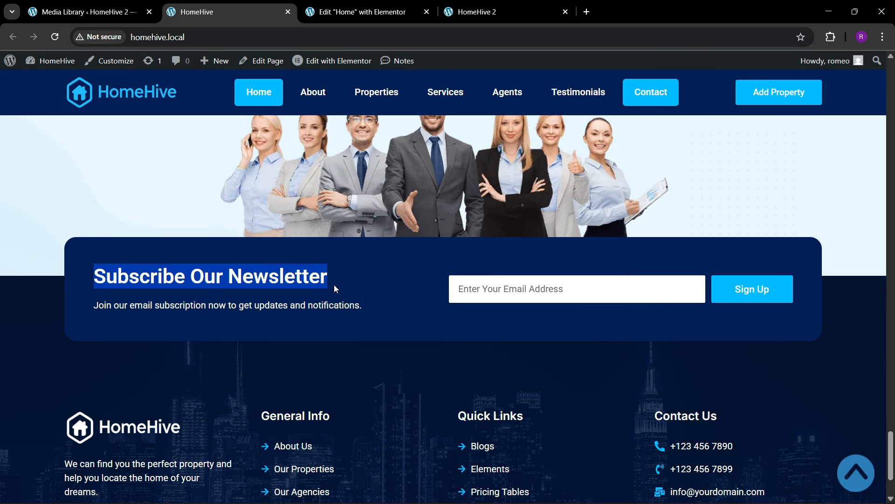
{"action": "left_click", "coordinate": [359, 12]}
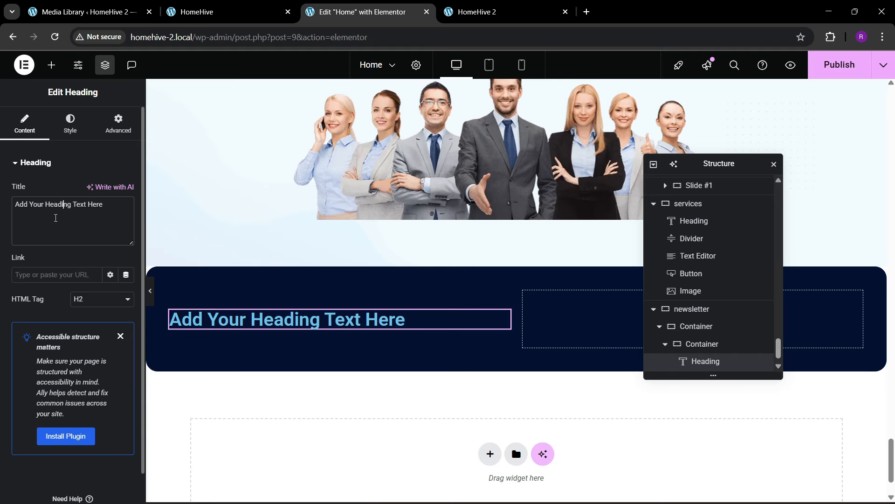
{"action": "key", "text": "ctrl+a"}
{"action": "type", "text": "Subscribe Our Newsletter"}
{"action": "left_click", "coordinate": [70, 124]}
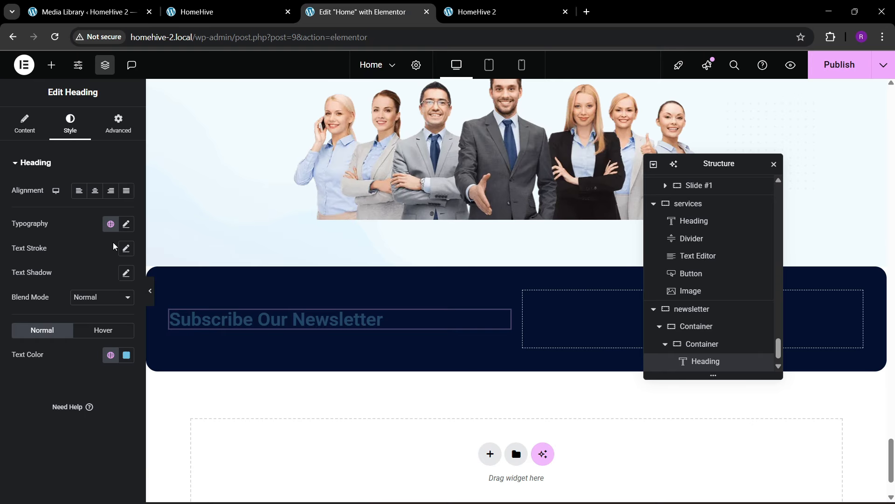
{"action": "left_click", "coordinate": [127, 355]}
{"action": "left_click_drag", "start_coordinate": [118, 266], "coordinate": [1, 144]}
{"action": "left_click", "coordinate": [16, 382]}
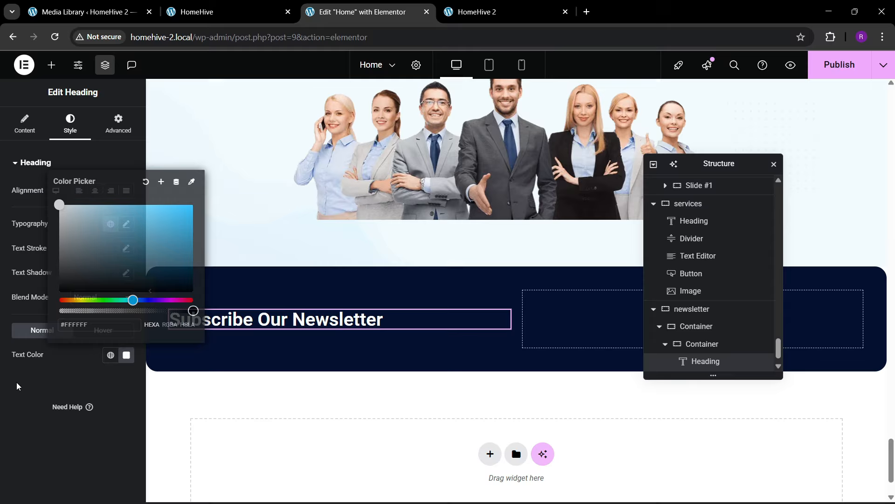
{"action": "left_click", "coordinate": [226, 14]}
{"action": "left_click", "coordinate": [363, 11]}
- Add a white paragraph below: 'Join our email subscription now to get updates and notifications.'
{"action": "left_click", "coordinate": [51, 65]}
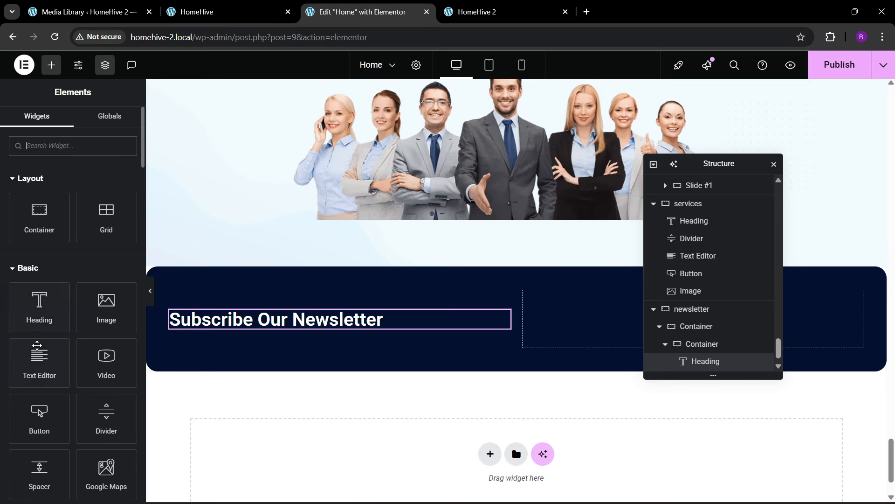
{"action": "left_click_drag", "start_coordinate": [40, 360], "coordinate": [248, 326]}
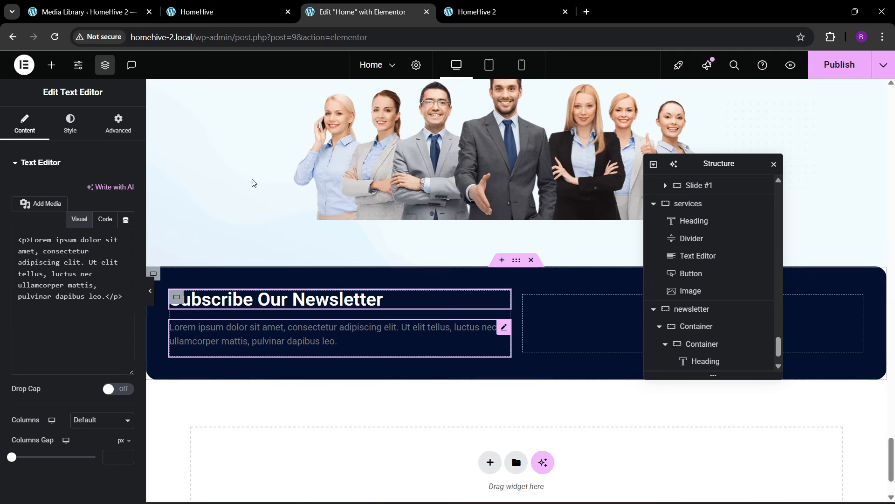
{"action": "left_click", "coordinate": [227, 13]}
{"action": "left_click_drag", "start_coordinate": [95, 305], "coordinate": [356, 308]}
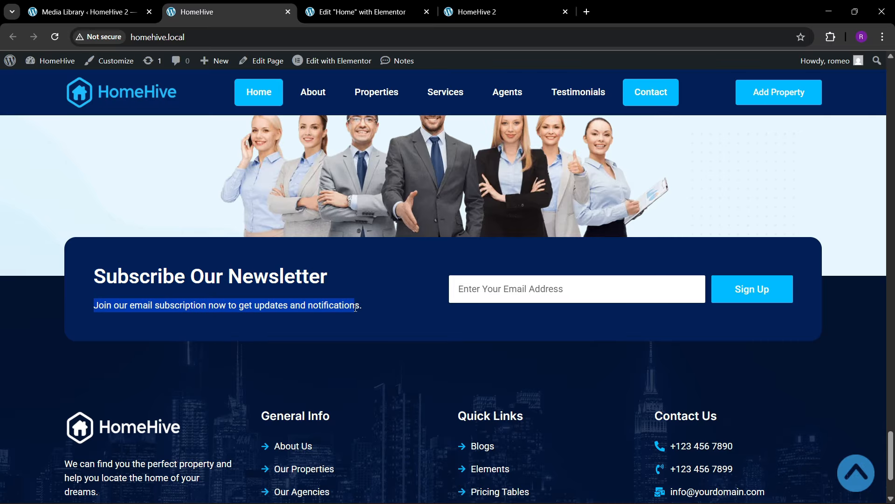
{"action": "left_click", "coordinate": [360, 12]}
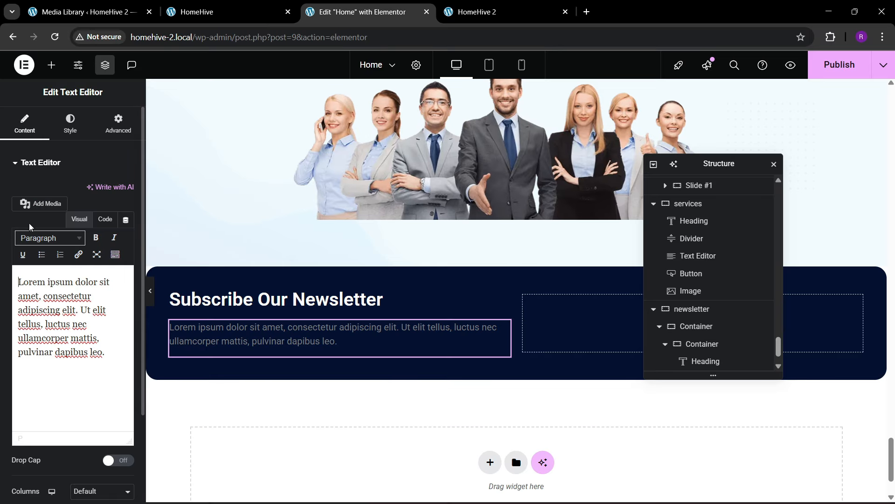
{"action": "left_click", "coordinate": [105, 219]}
{"action": "key", "text": "ctrl+a"}
{"action": "type", "text": "Join our email subscription now to get updates and notifications."}
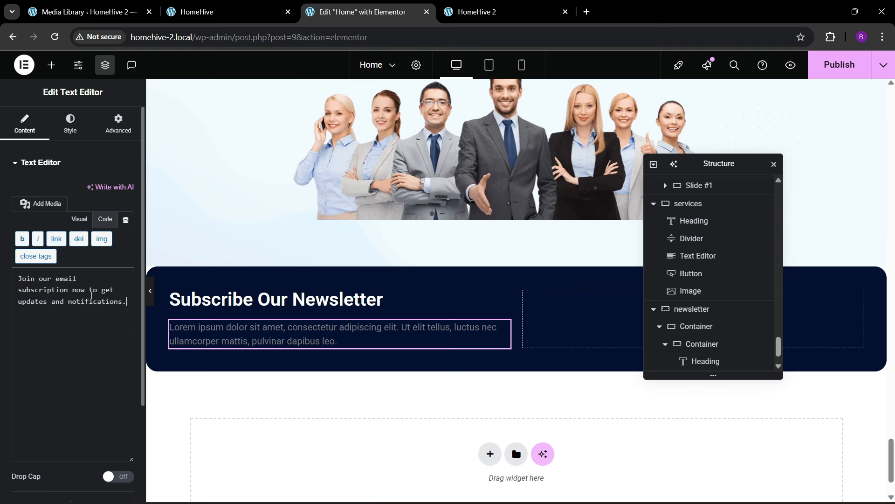
{"action": "left_click", "coordinate": [70, 124]}
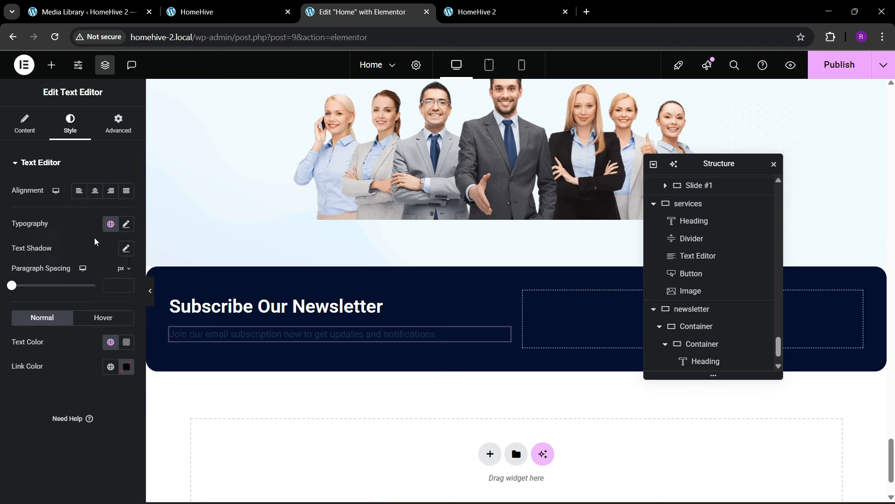
{"action": "left_click", "coordinate": [127, 346]}
{"action": "left_click_drag", "start_coordinate": [112, 230], "coordinate": [34, 175]}
{"action": "left_click", "coordinate": [19, 382]}
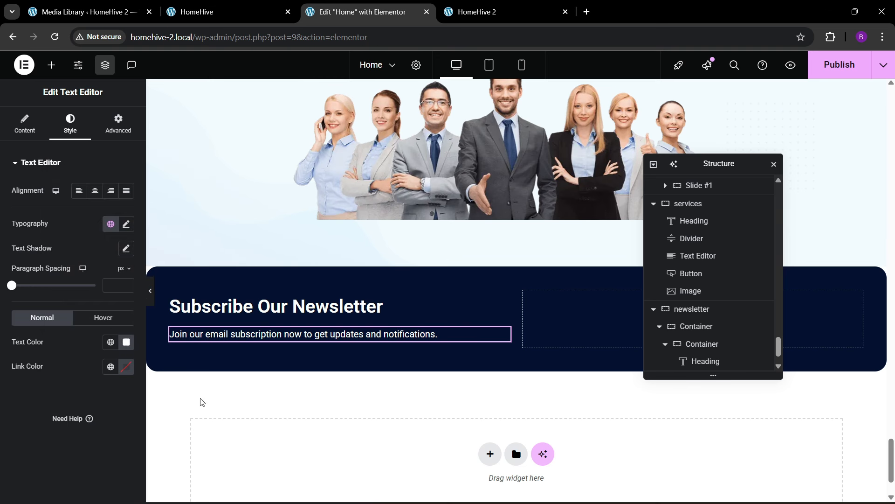
{"action": "left_click", "coordinate": [227, 6]}
{"action": "left_click", "coordinate": [364, 12]}
- Add a Form to the right container with only the Email field, medium inputs and hidden labels
{"action": "left_click", "coordinate": [50, 66]}
{"action": "type", "text": "for"}
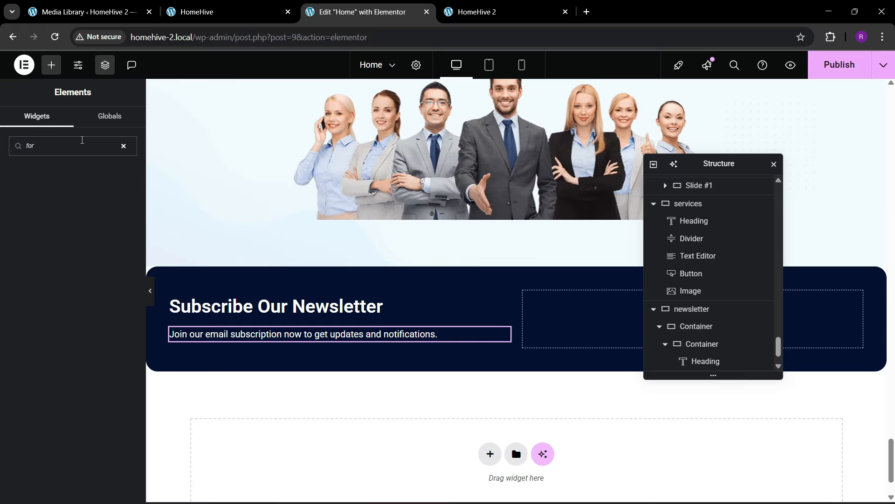
{"action": "type", "text": "nmm"}
{"action": "left_click_drag", "start_coordinate": [39, 189], "coordinate": [579, 308]}
{"action": "left_click", "coordinate": [120, 231]}
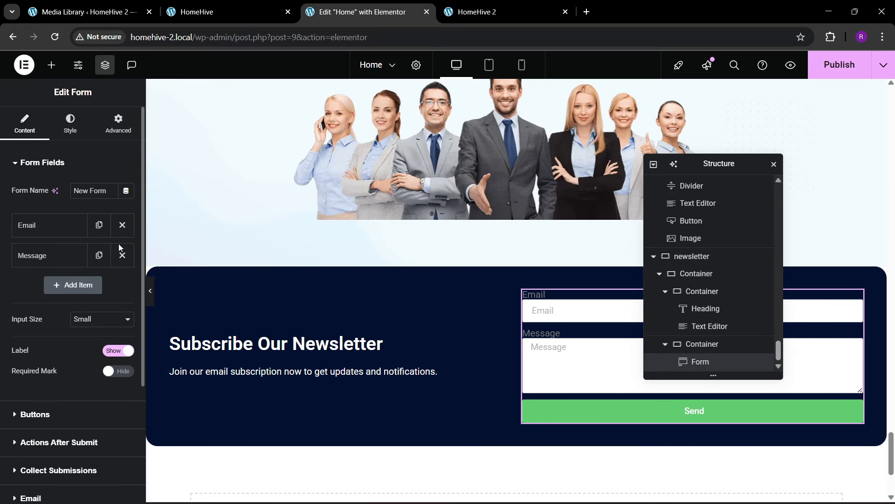
{"action": "left_click", "coordinate": [122, 255]}
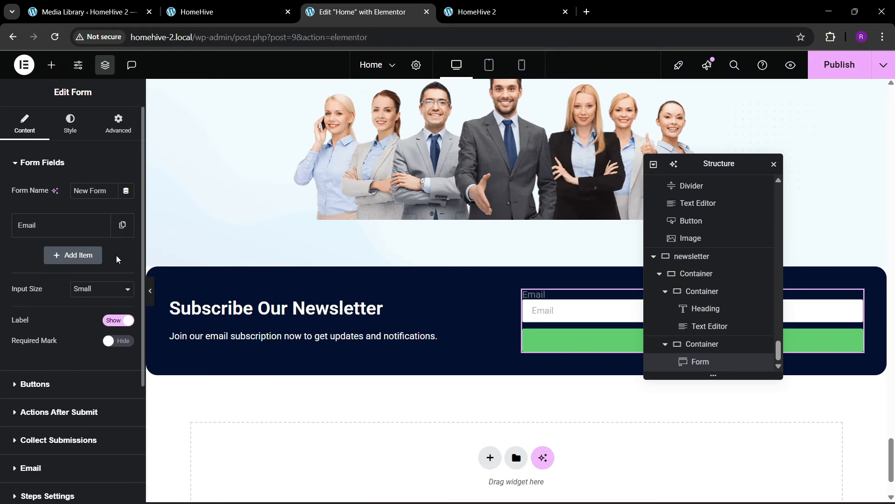
{"action": "left_click", "coordinate": [62, 228]}
{"action": "left_click", "coordinate": [62, 229]}
{"action": "left_click", "coordinate": [87, 292]}
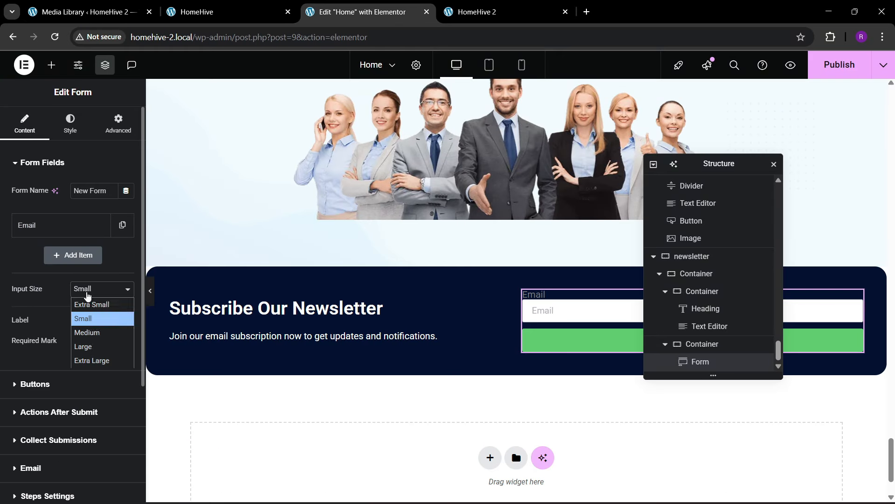
{"action": "left_click", "coordinate": [92, 333]}
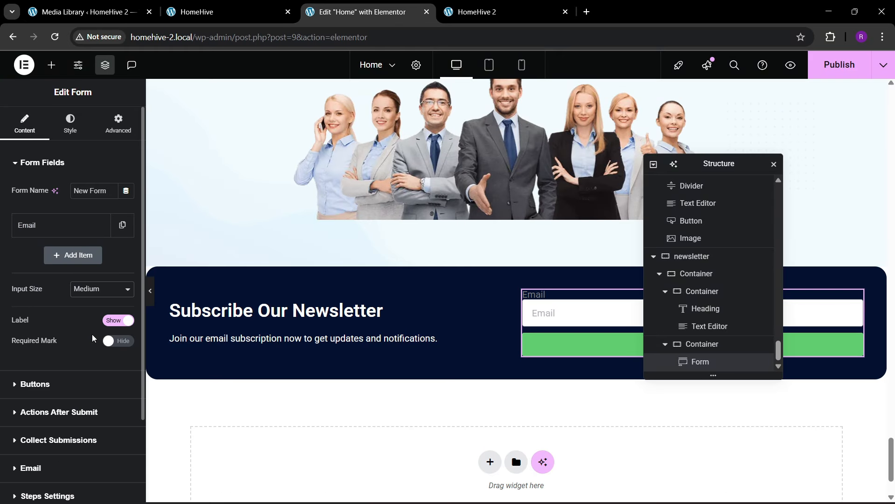
{"action": "left_click", "coordinate": [118, 322]}
- Set the Email field's width to 75%
{"action": "left_click", "coordinate": [65, 366]}
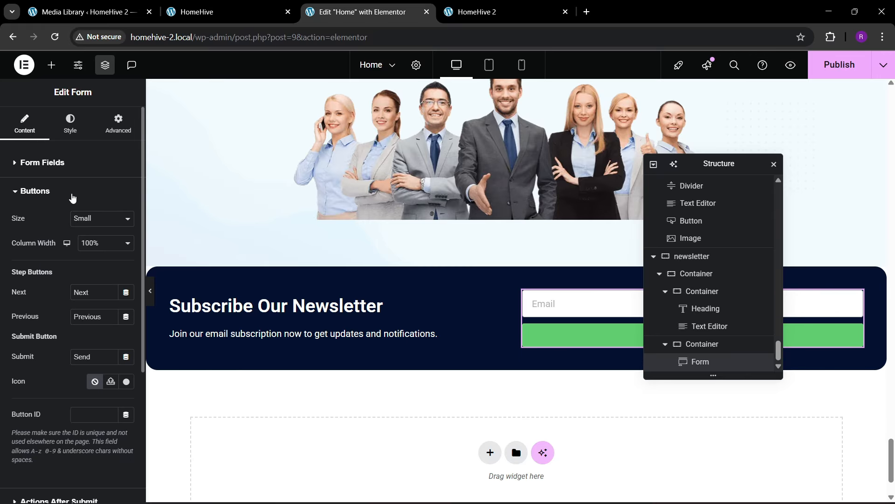
{"action": "left_click", "coordinate": [53, 169]}
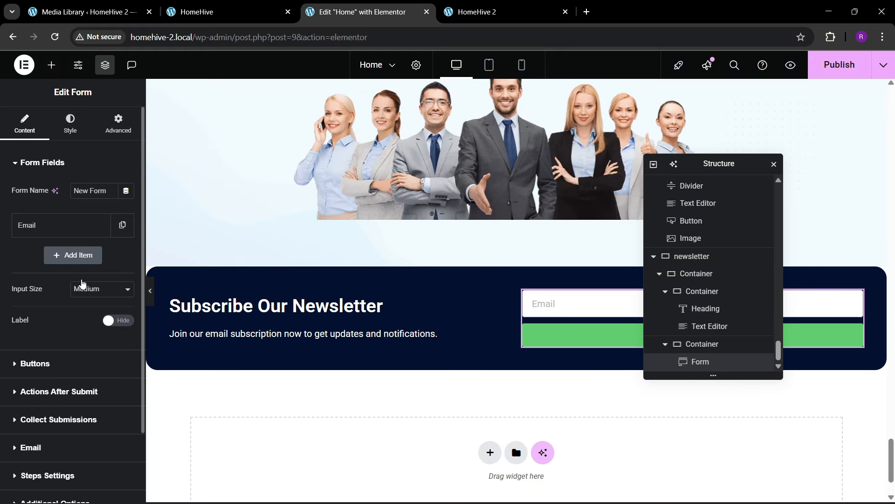
{"action": "left_click", "coordinate": [46, 225]}
{"action": "left_click", "coordinate": [100, 357]}
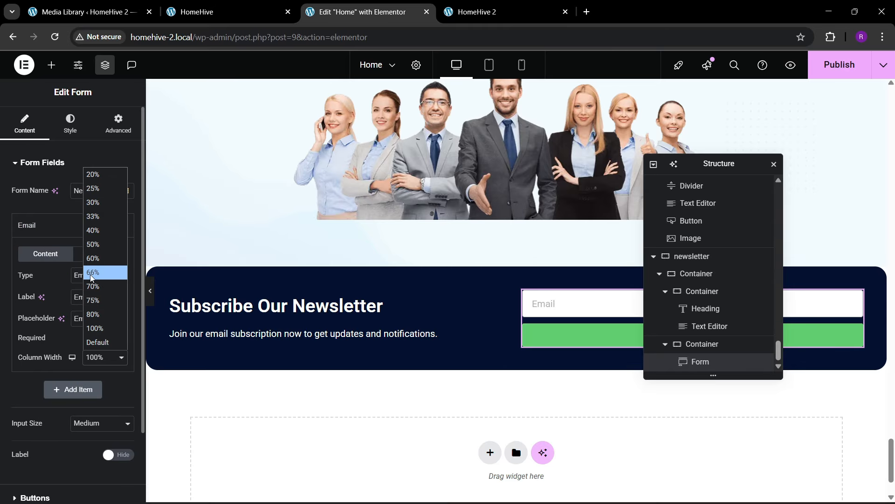
{"action": "left_click", "coordinate": [96, 315]}
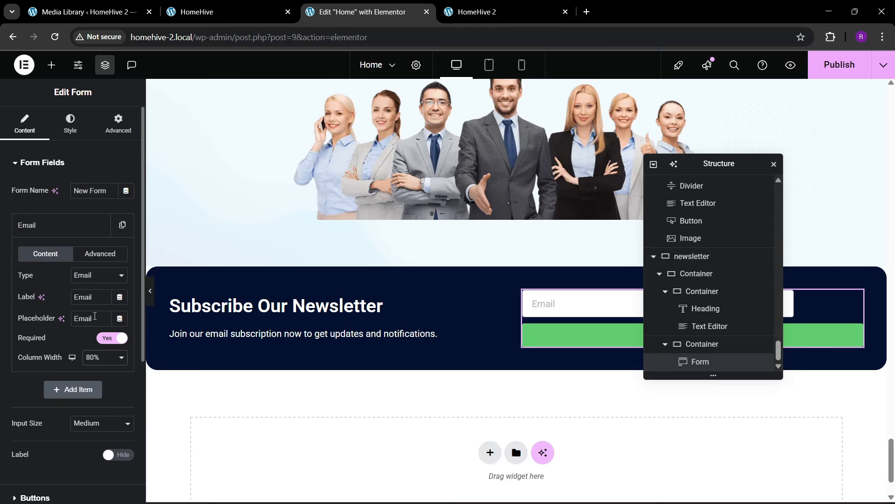
{"action": "left_click", "coordinate": [92, 357]}
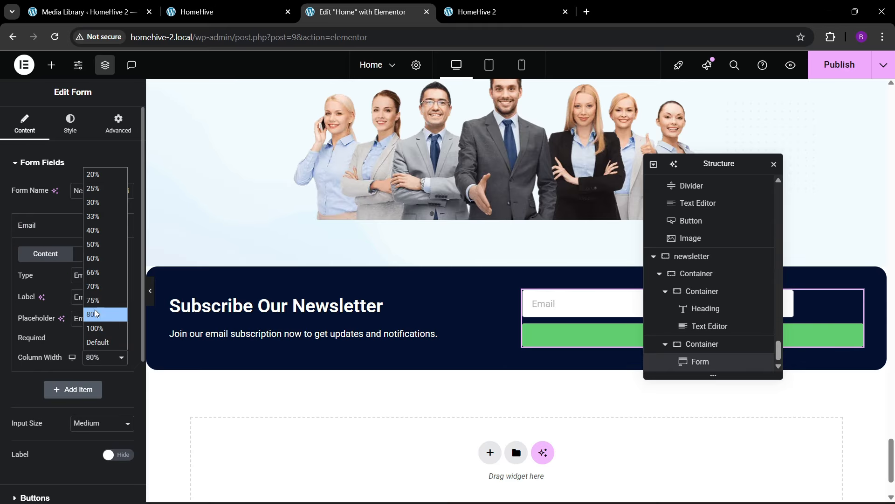
{"action": "left_click", "coordinate": [54, 231]}
- Make the submit button medium size at 25% width
{"action": "left_click", "coordinate": [54, 364]}
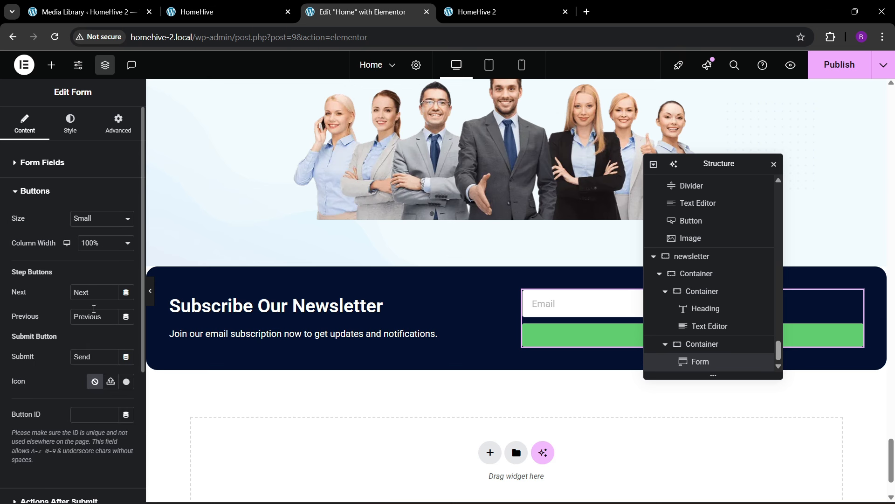
{"action": "left_click", "coordinate": [84, 226]}
{"action": "left_click", "coordinate": [92, 257]}
{"action": "left_click", "coordinate": [97, 244]}
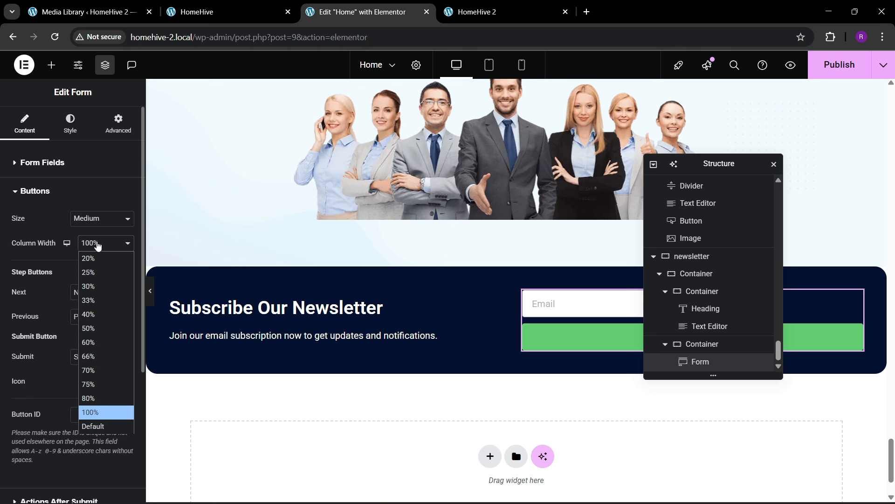
{"action": "left_click", "coordinate": [92, 285]}
{"action": "left_click", "coordinate": [96, 244]}
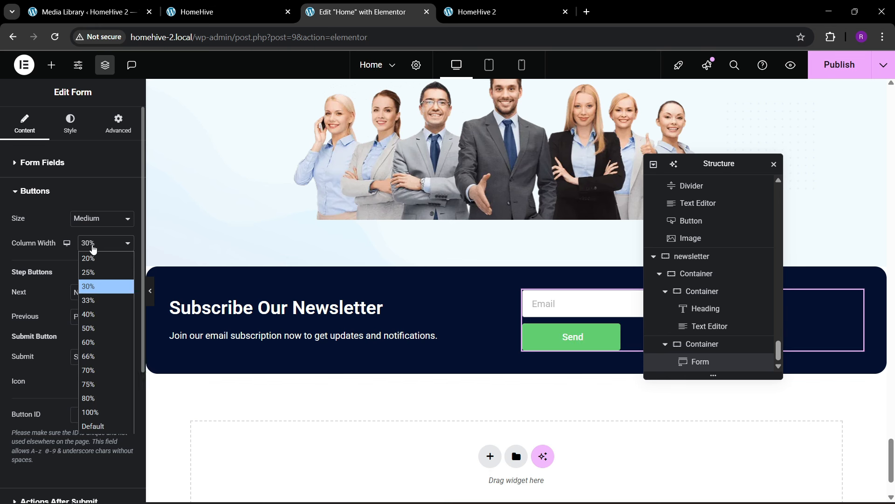
{"action": "left_click", "coordinate": [98, 273]}
{"action": "left_click_drag", "start_coordinate": [703, 167], "coordinate": [403, 201]}
- Give the Email field the placeholder 'Enter your email address'
{"action": "left_click", "coordinate": [72, 127]}
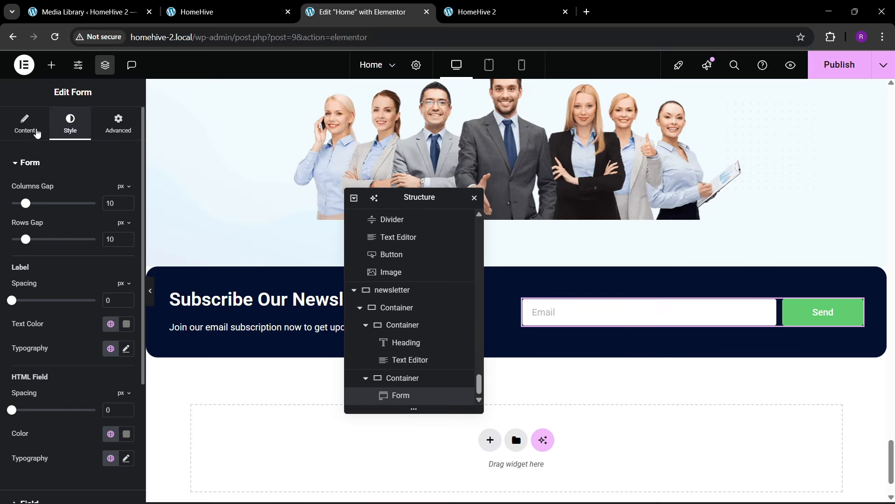
{"action": "left_click", "coordinate": [37, 132]}
{"action": "left_click", "coordinate": [53, 225]}
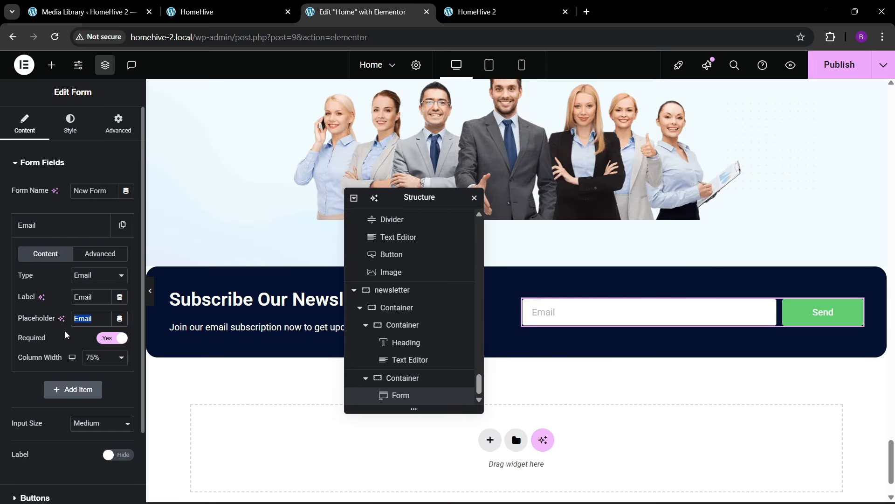
{"action": "type", "text": "Enter your email add"}
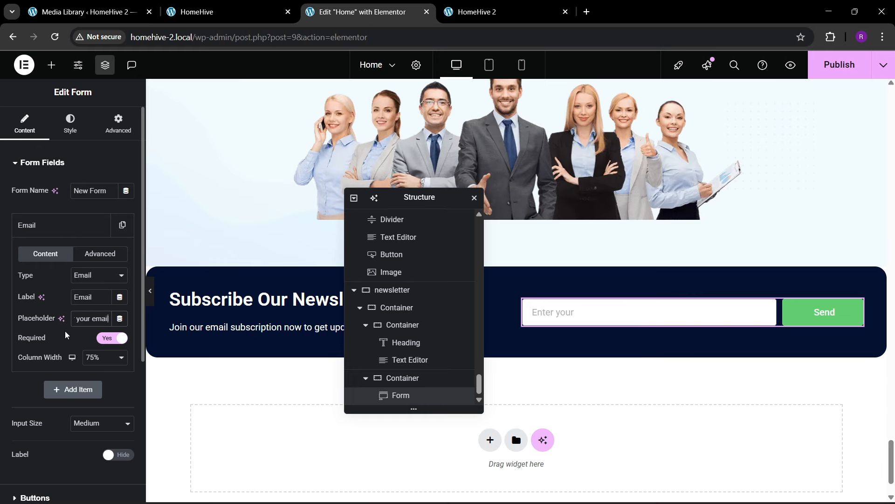
{"action": "type", "text": "ress"}
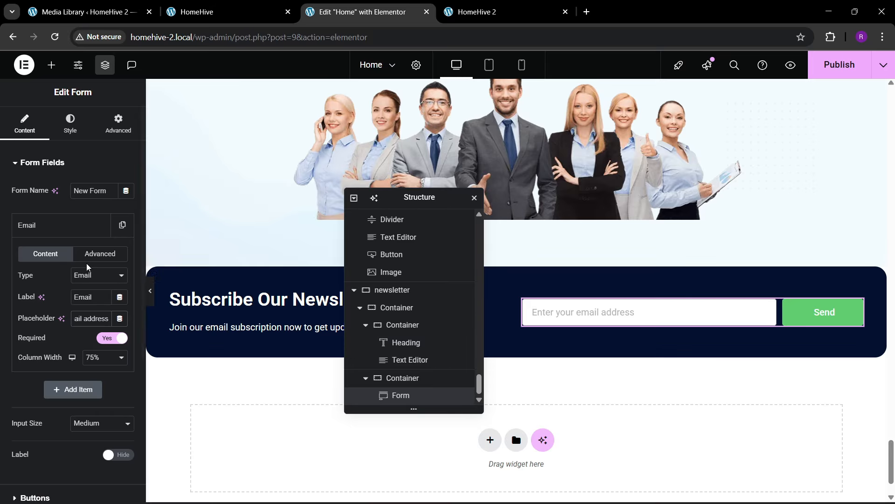
{"action": "left_click", "coordinate": [69, 227]}
- Replace the button text 'Send' with 'SUBMIT'
{"action": "left_click", "coordinate": [35, 364]}
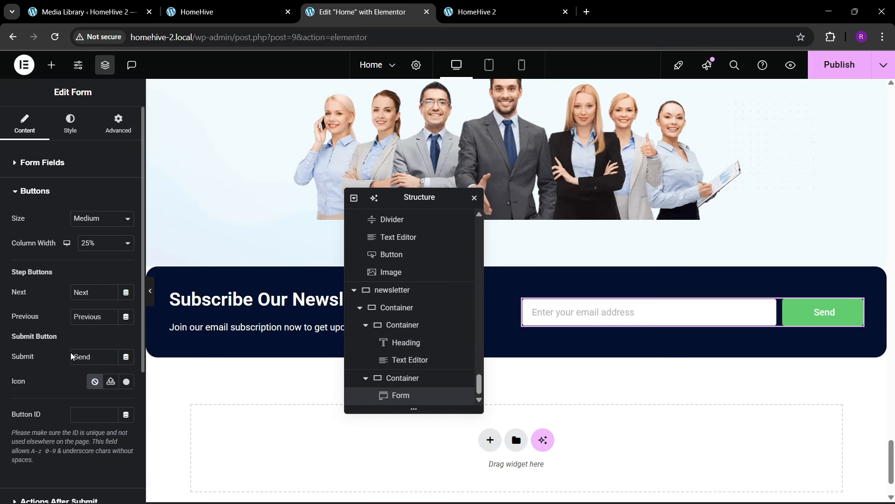
{"action": "double_click", "coordinate": [92, 361]}
{"action": "type", "text": "SUBMK"}
{"action": "key", "text": "BackSpace"}
{"action": "type", "text": "IT"}
- Give the SUBMIT button the global 'theme blue' background colour
{"action": "left_click", "coordinate": [70, 123]}
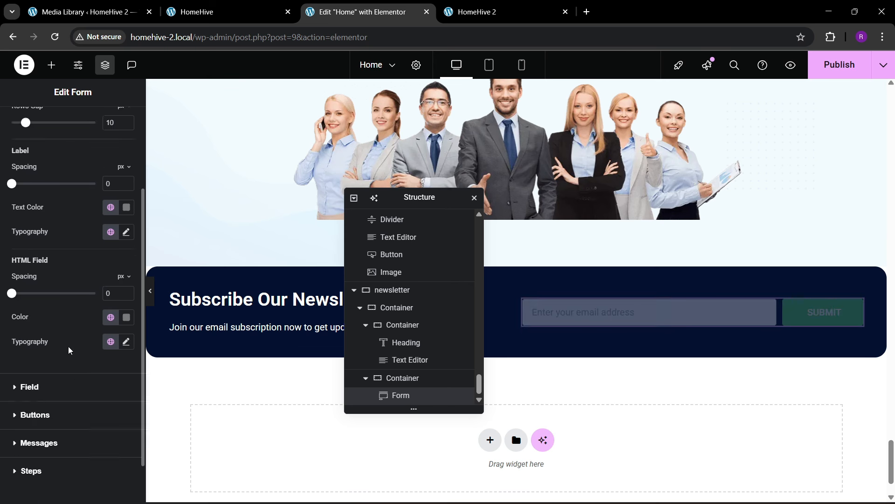
{"action": "left_click", "coordinate": [35, 362]}
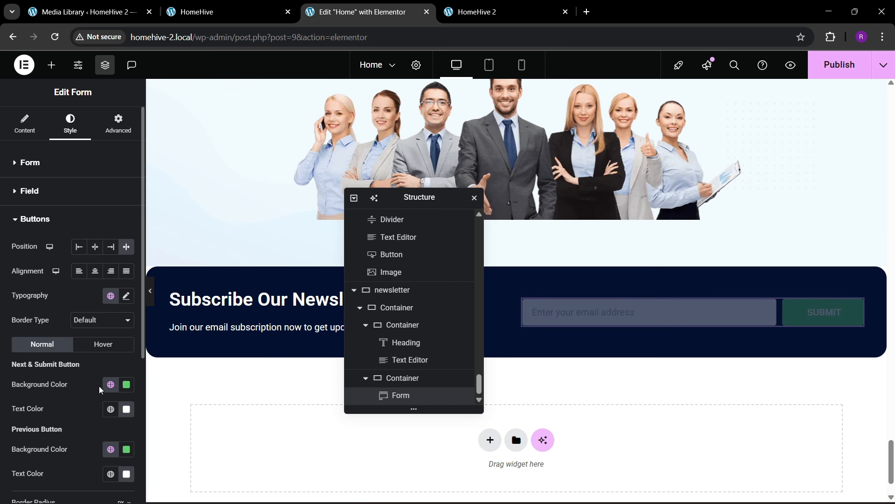
{"action": "left_click", "coordinate": [111, 385]}
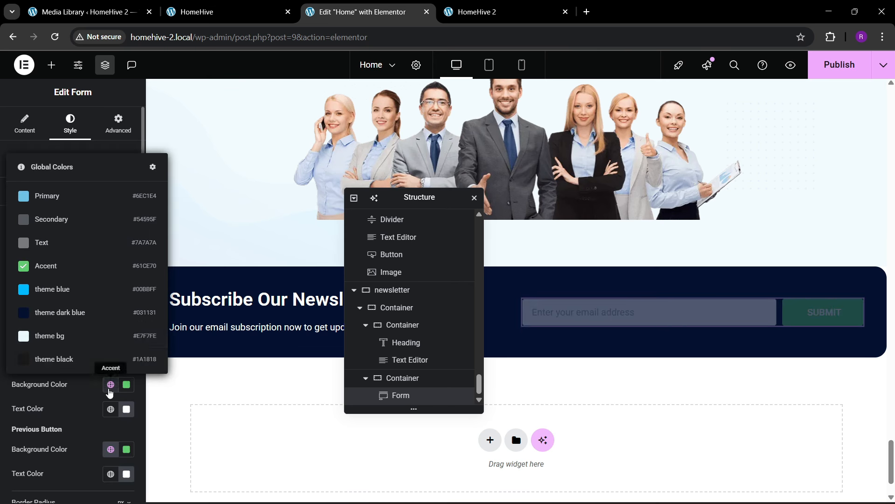
{"action": "left_click", "coordinate": [60, 289]}
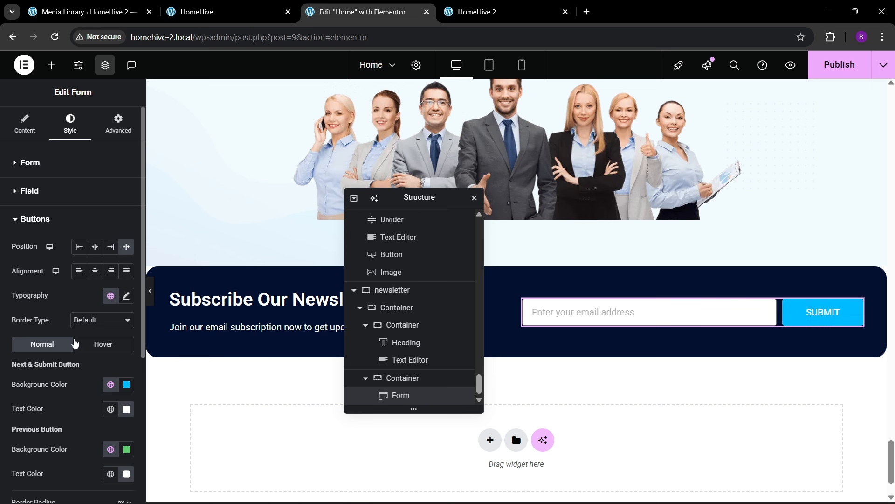
- Make the form label and email field text black, with 0 border width and radius
{"action": "left_click", "coordinate": [30, 164]}
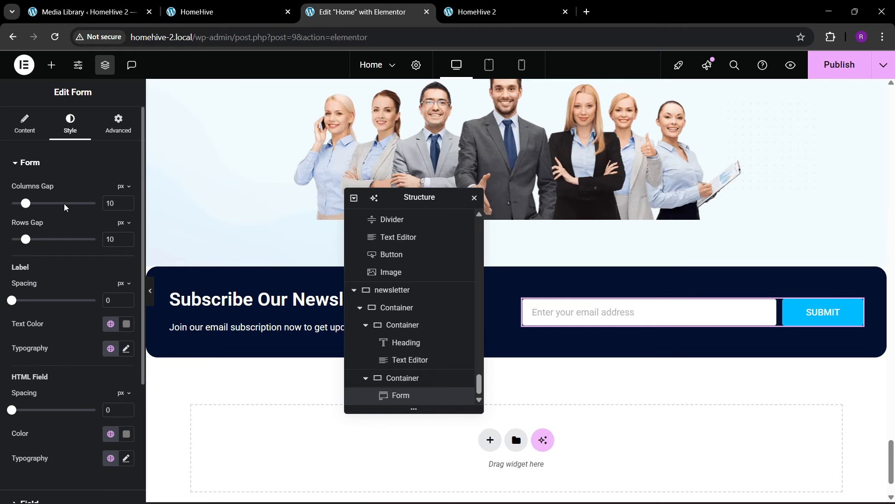
{"action": "left_click", "coordinate": [126, 324]}
{"action": "left_click", "coordinate": [59, 334]}
{"action": "scroll", "coordinate": [38, 384], "scroll_direction": "down", "scroll_amount": 3}
{"action": "left_click", "coordinate": [39, 386]}
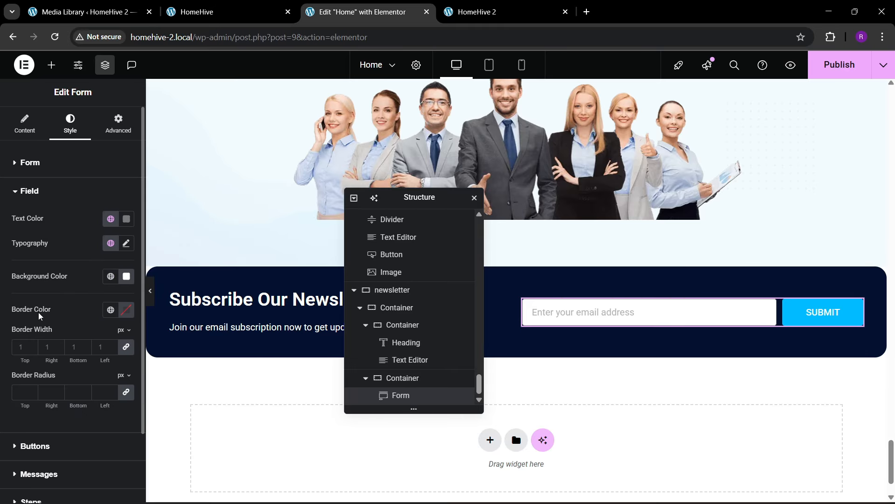
{"action": "left_click", "coordinate": [126, 219]}
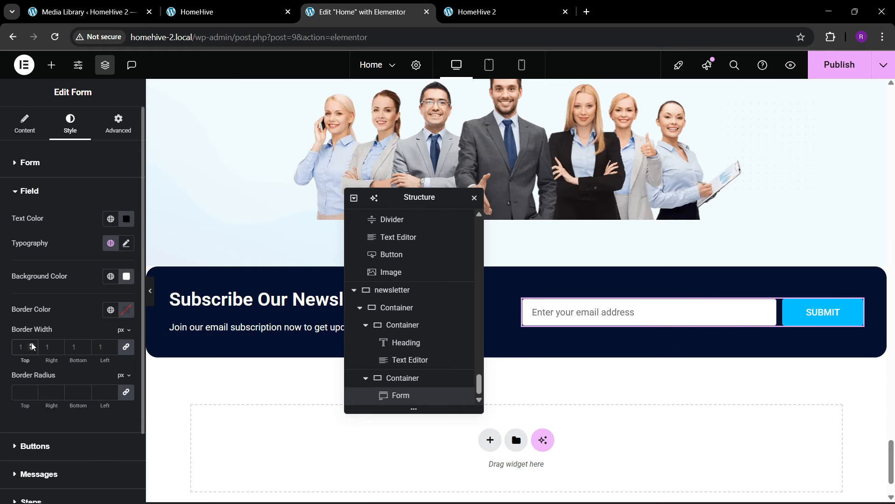
{"action": "type", "text": "90"}
{"action": "key", "text": "BackSpace"}
{"action": "key", "text": "BackSpace"}
{"action": "left_click", "coordinate": [23, 395]}
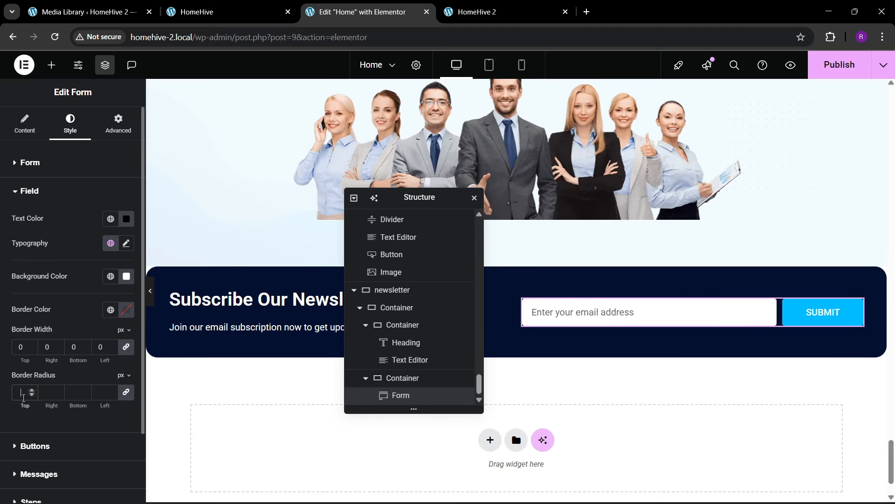
- Compare the form with the live HomeHive site and recheck the button styling
{"action": "left_click", "coordinate": [205, 10]}
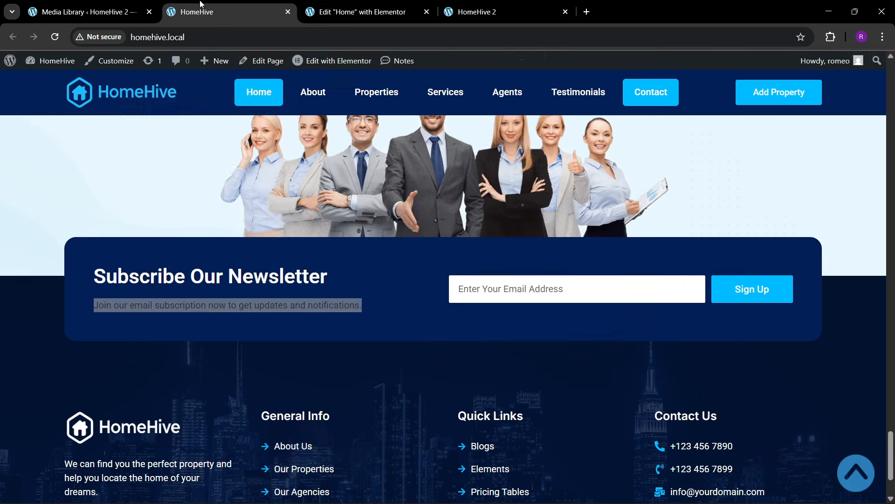
{"action": "left_click", "coordinate": [329, 11]}
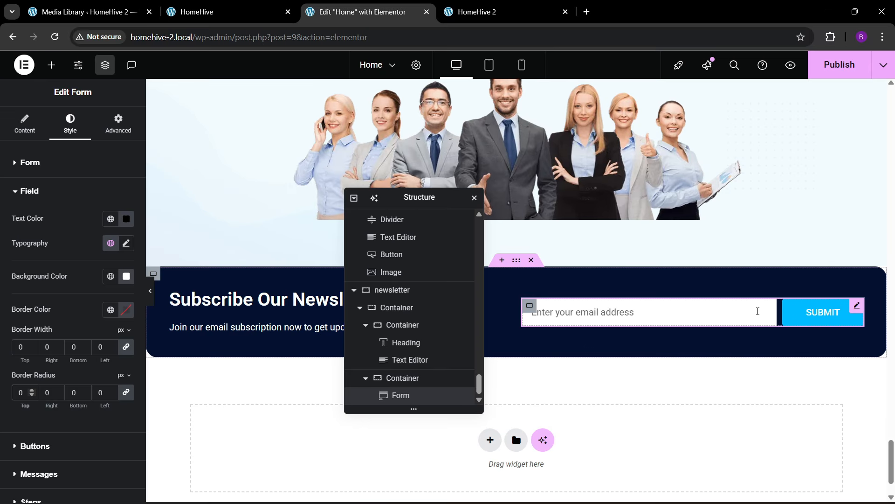
{"action": "scroll", "coordinate": [28, 354], "scroll_direction": "down", "scroll_amount": 2}
{"action": "left_click", "coordinate": [33, 390]}
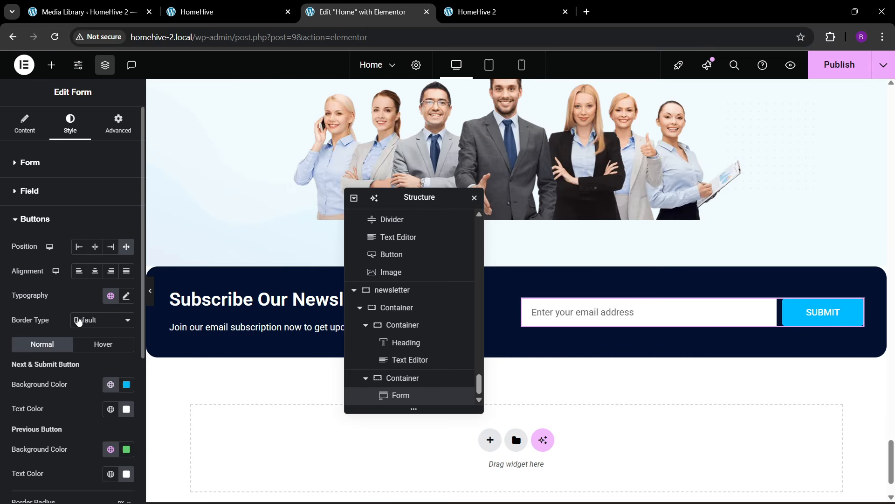
{"action": "scroll", "coordinate": [47, 337], "scroll_direction": "down", "scroll_amount": 3}
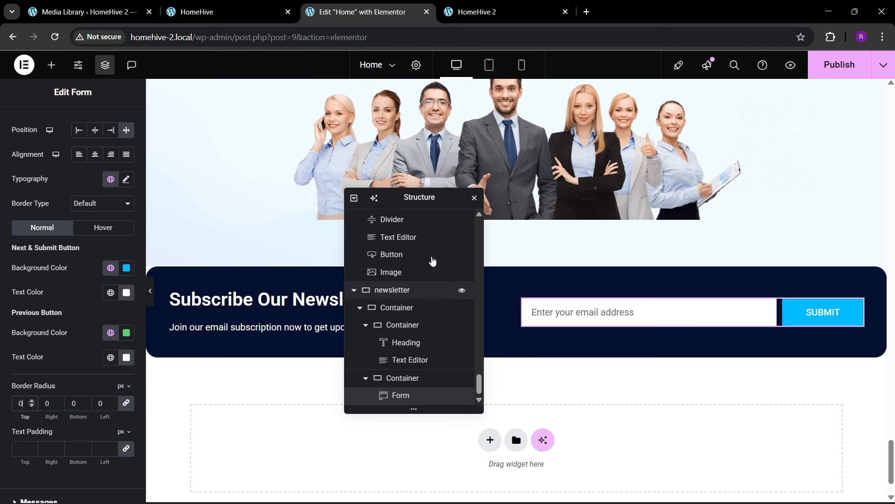
- Publish the form styling changes and check them on the live HomeHive site
{"action": "left_click", "coordinate": [831, 70]}
{"action": "left_click", "coordinate": [219, 11]}
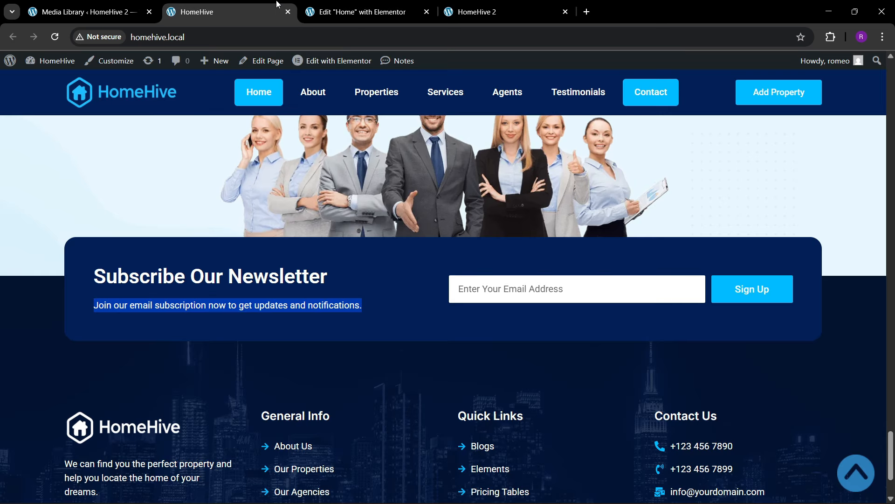
{"action": "left_click", "coordinate": [371, 17]}
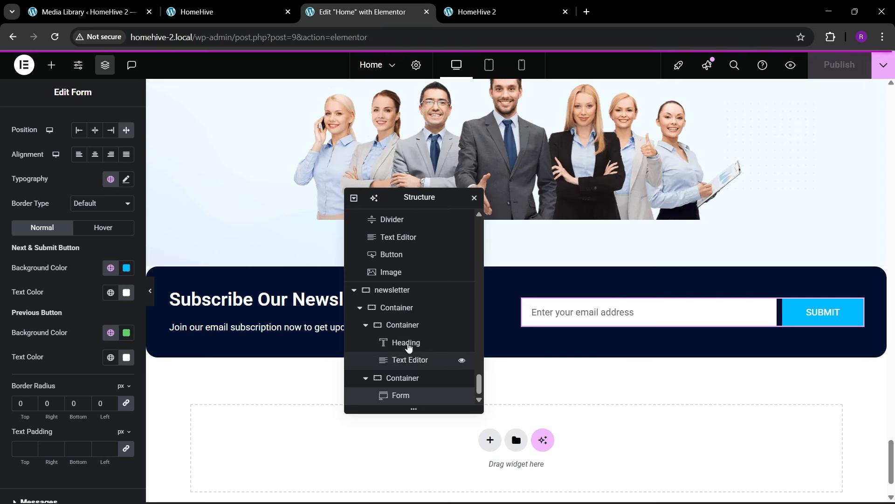
{"action": "left_click", "coordinate": [394, 307]}
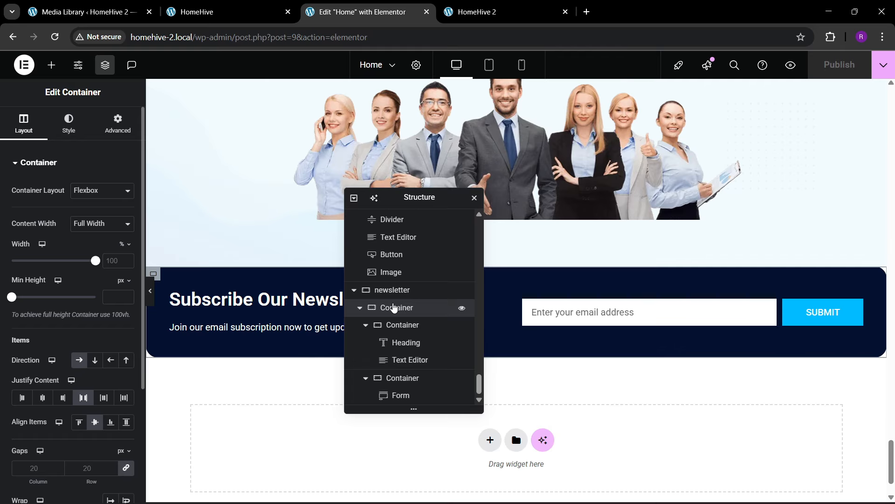
- Set the inner newsletter box padding to 60 px and publish
{"action": "left_click", "coordinate": [118, 124]}
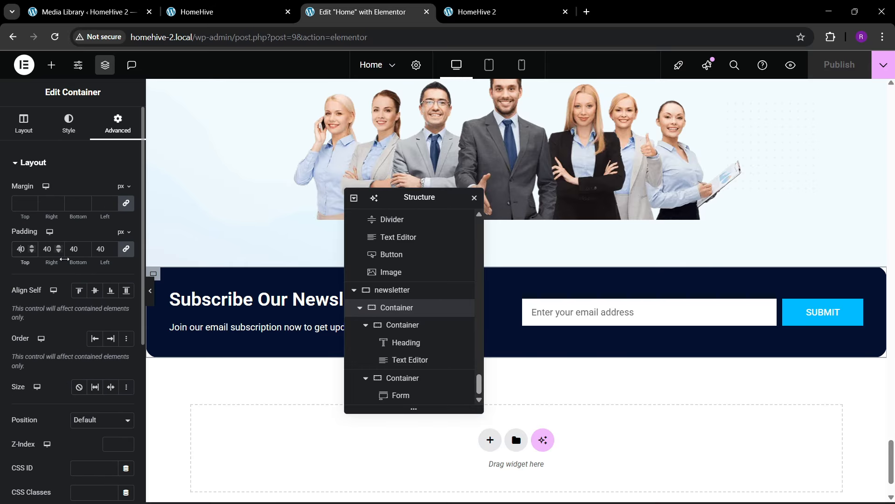
{"action": "key", "text": "BackSpace"}
{"action": "type", "text": "6"}
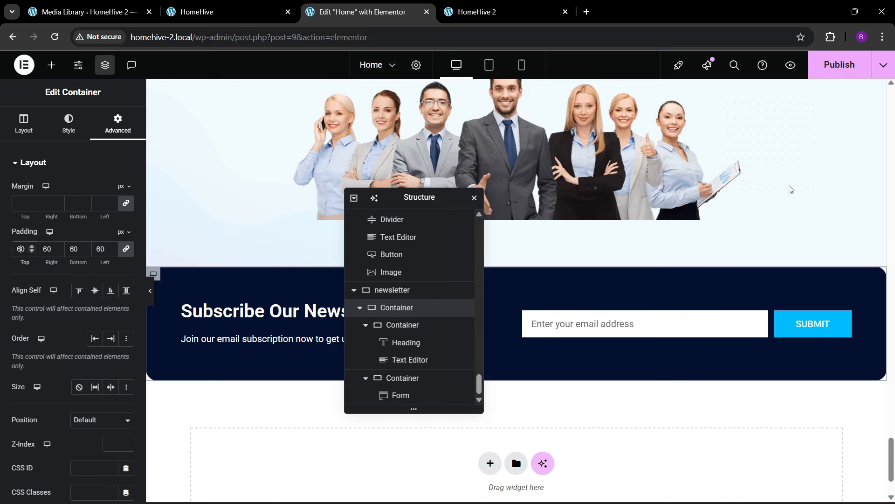
{"action": "left_click", "coordinate": [839, 66]}
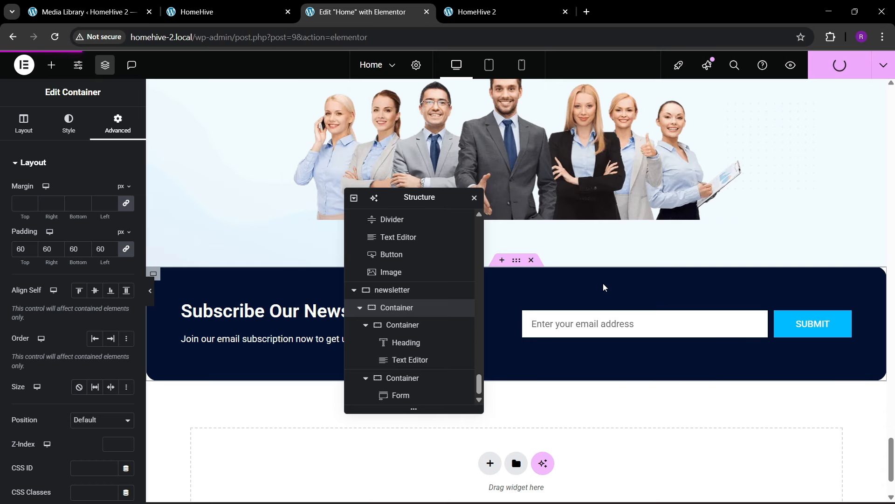
- Give the newsletter section a -5 em top margin so it overlaps the team photo
{"action": "scroll", "coordinate": [574, 276], "scroll_direction": "up", "scroll_amount": 4}
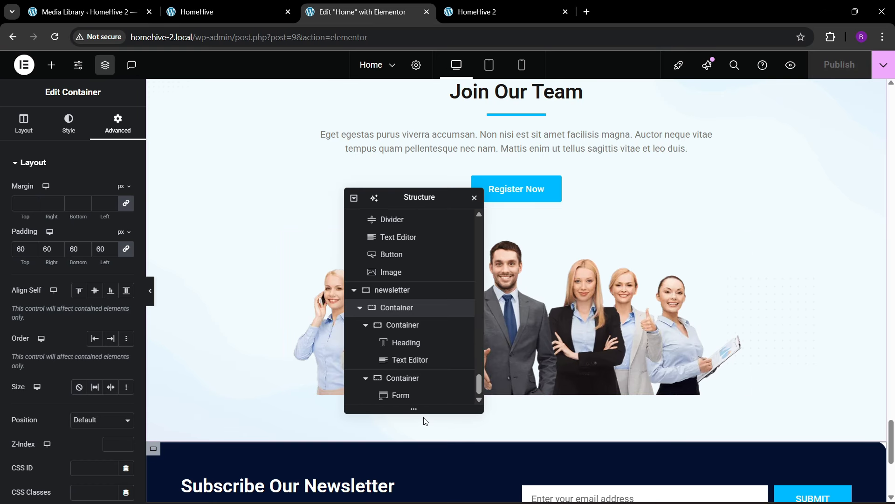
{"action": "left_click", "coordinate": [391, 290]}
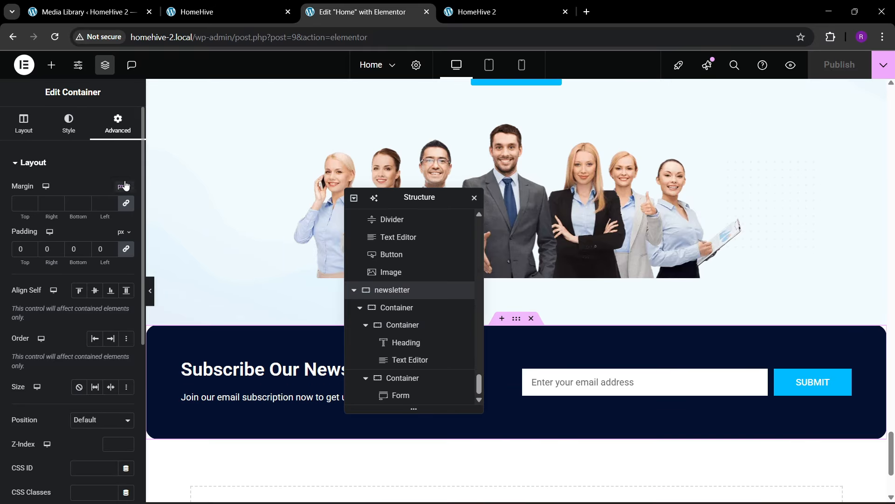
{"action": "left_click", "coordinate": [123, 187]}
{"action": "left_click", "coordinate": [78, 137]}
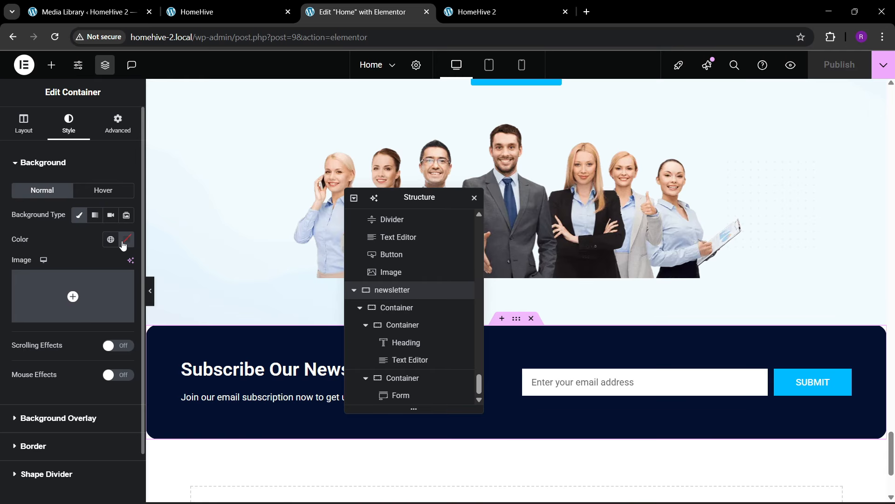
{"action": "left_click", "coordinate": [114, 135]}
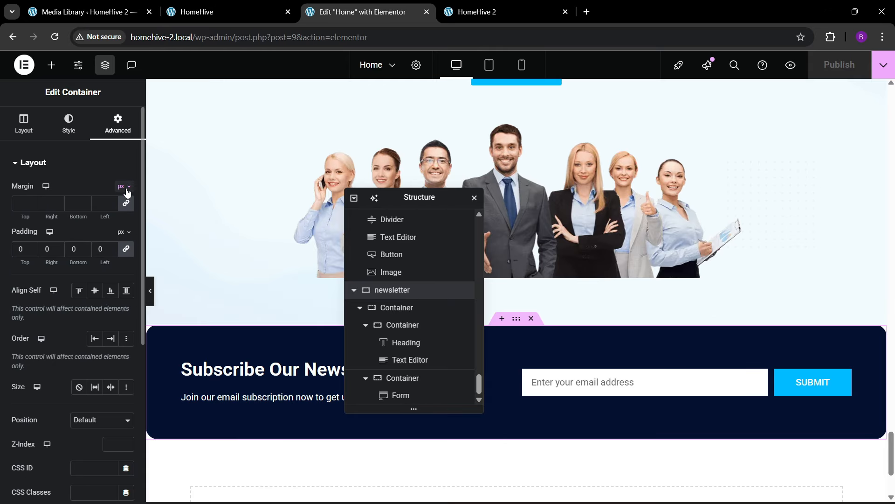
{"action": "left_click", "coordinate": [125, 187]}
{"action": "left_click", "coordinate": [121, 220]}
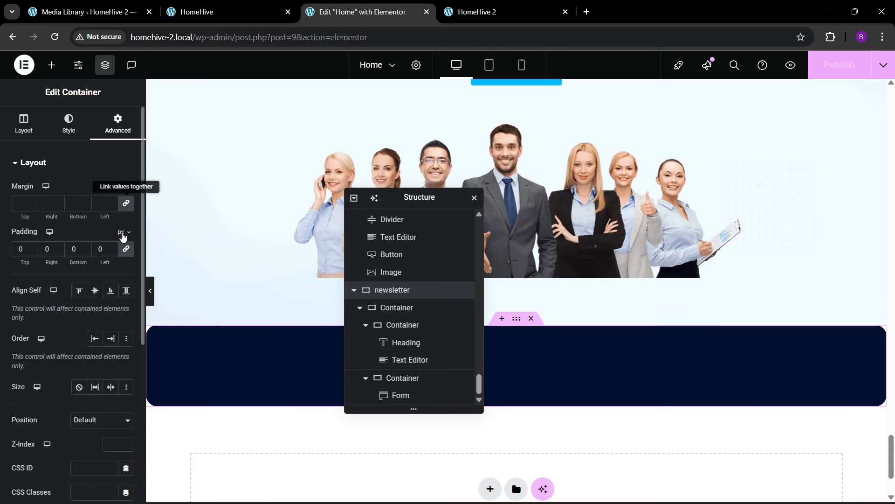
{"action": "double_click", "coordinate": [32, 207]}
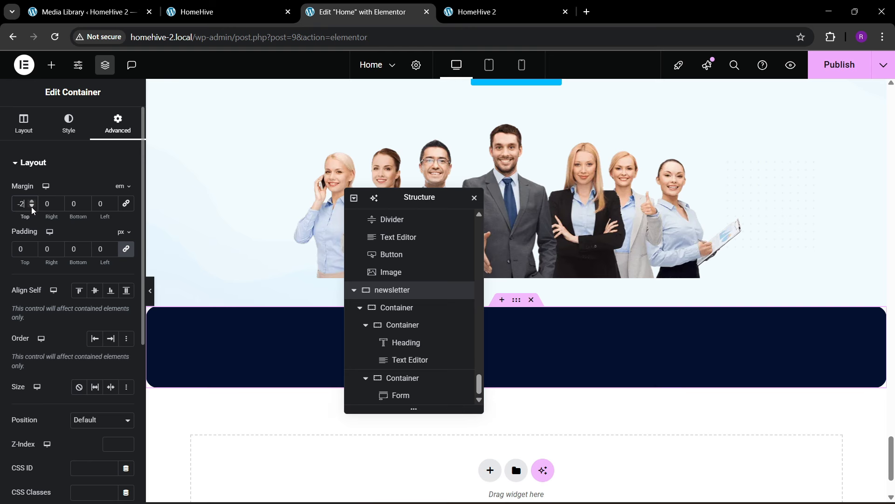
{"action": "left_click", "coordinate": [32, 207]}
{"action": "left_click", "coordinate": [32, 208]}
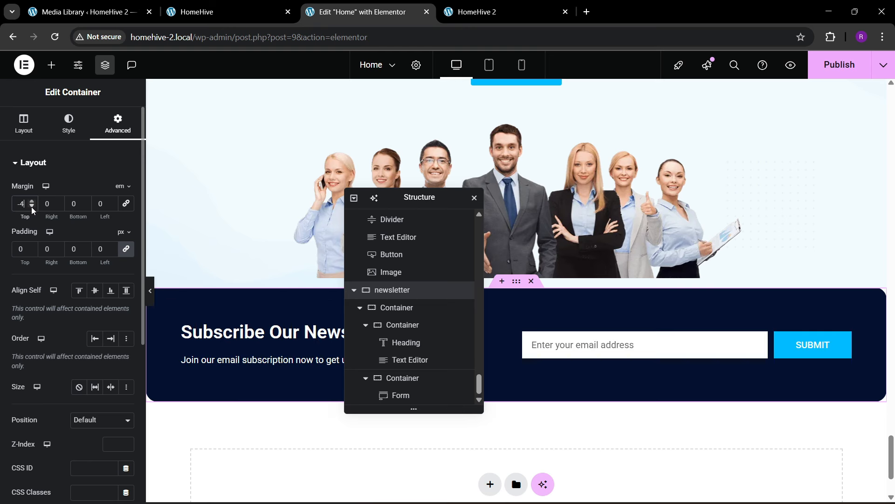
{"action": "left_click", "coordinate": [32, 207]}
- Publish the overlapping newsletter layout
{"action": "scroll", "coordinate": [655, 296], "scroll_direction": "down", "scroll_amount": 3}
{"action": "scroll", "coordinate": [651, 302], "scroll_direction": "up", "scroll_amount": 3}
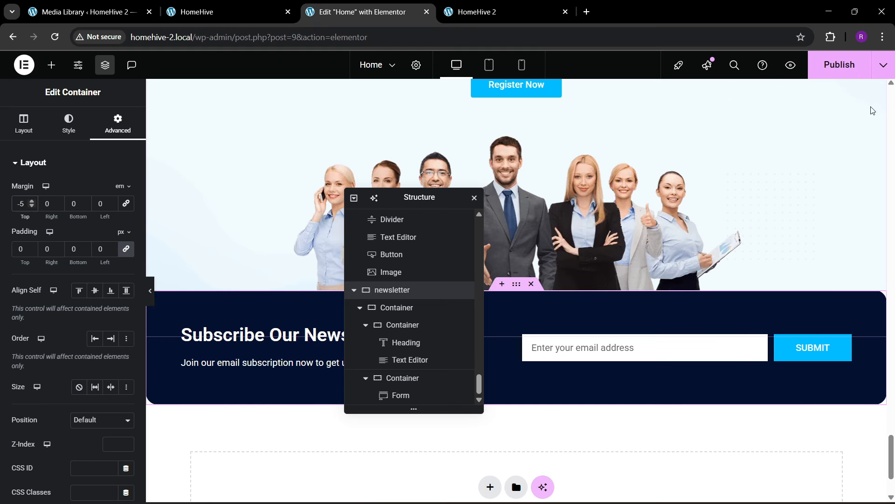
{"action": "left_click", "coordinate": [837, 67]}
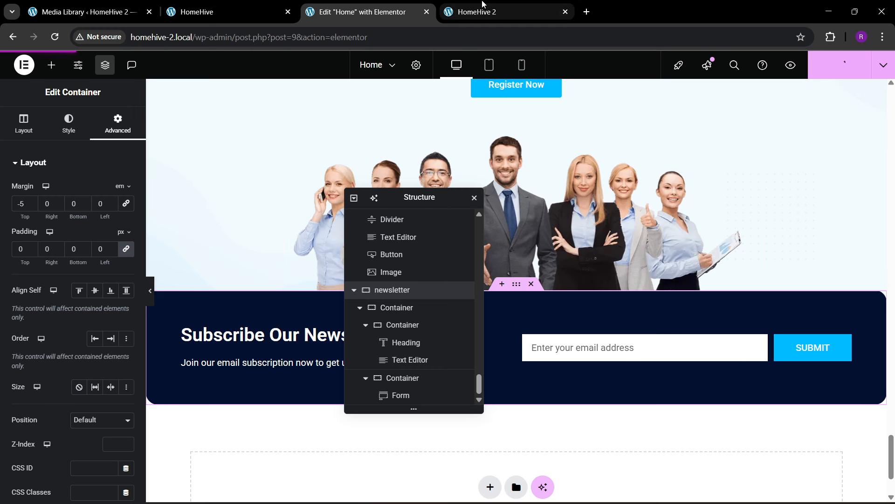
{"action": "mouse_move", "coordinate": [483, 4]}
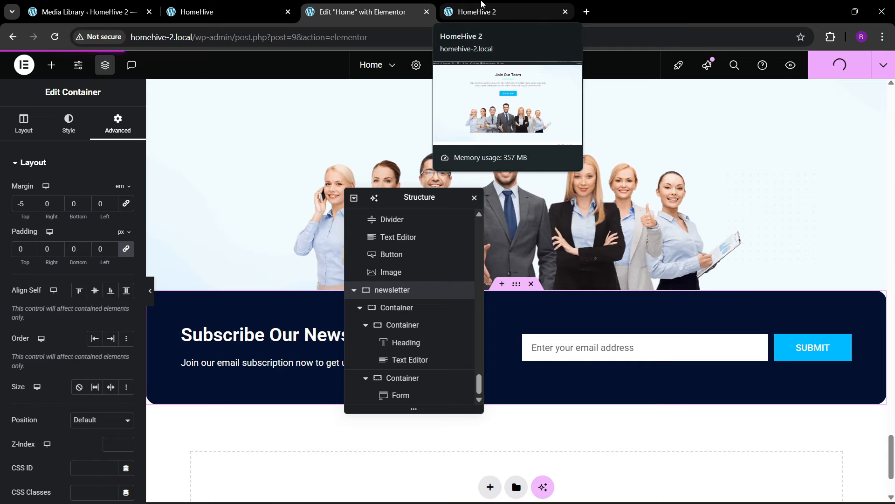
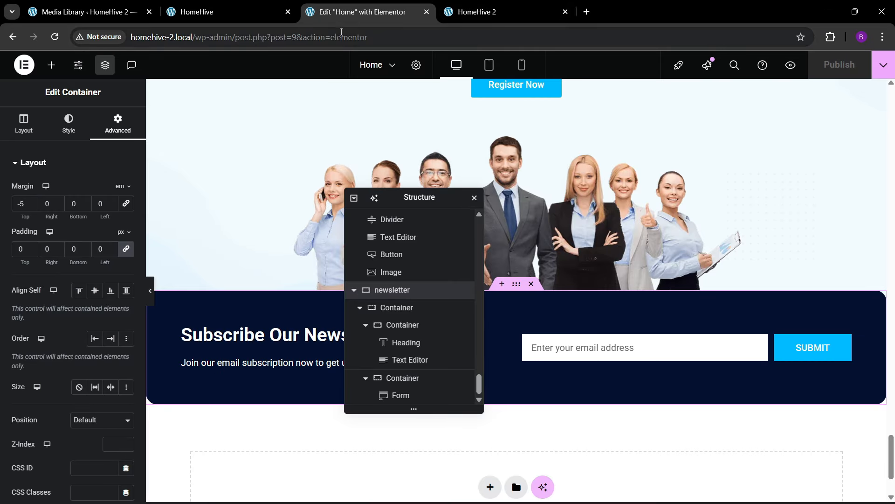
- Reload the live HomeHive 2 homepage to see the published newsletter changes
{"action": "left_click", "coordinate": [503, 11]}
{"action": "left_click", "coordinate": [313, 42]}
{"action": "key", "text": "Return"}
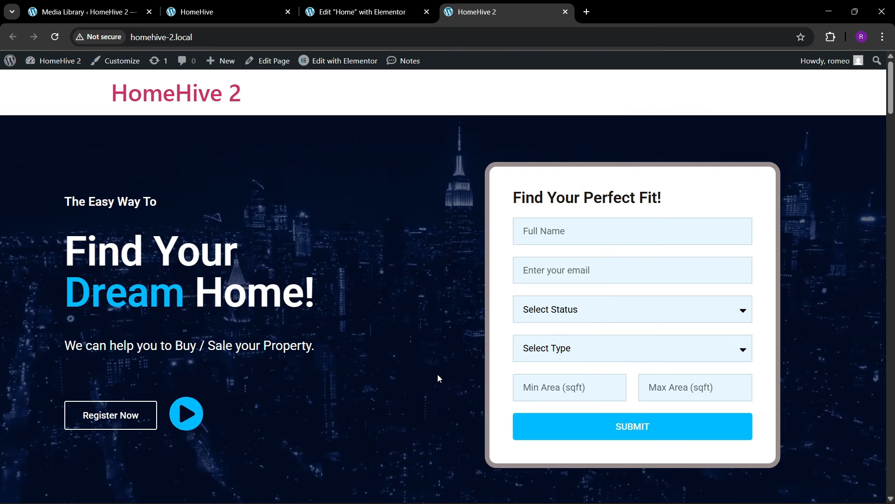
- Scroll the live HomeHive 2 homepage to check the newsletter box overlapping the team photo
{"action": "scroll", "coordinate": [438, 375], "scroll_direction": "down", "scroll_amount": 2}
{"action": "left_click_drag", "start_coordinate": [886, 171], "coordinate": [891, 500]}
{"action": "left_click", "coordinate": [871, 137]}
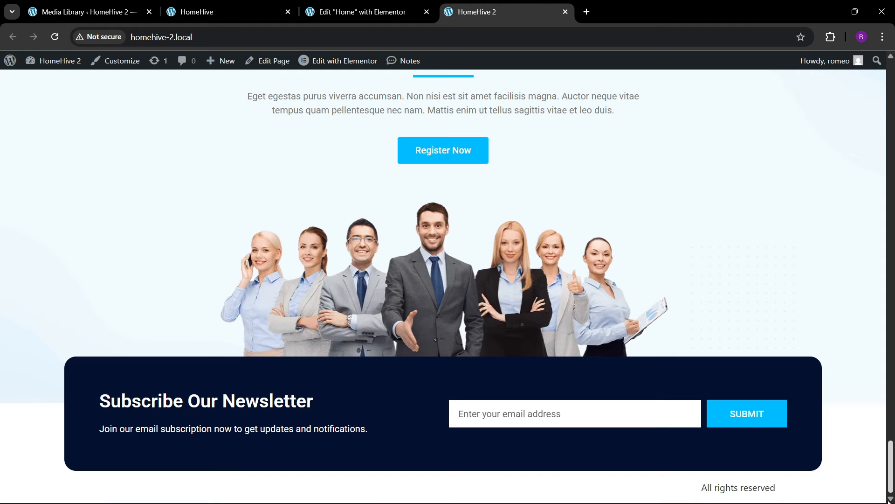
{"action": "left_click_drag", "start_coordinate": [890, 501], "coordinate": [891, 120]}
- Inspect the reference HomeHive site's footer, then return to the Home page editor
{"action": "left_click", "coordinate": [214, 10]}
{"action": "scroll", "coordinate": [356, 255], "scroll_direction": "down", "scroll_amount": 1}
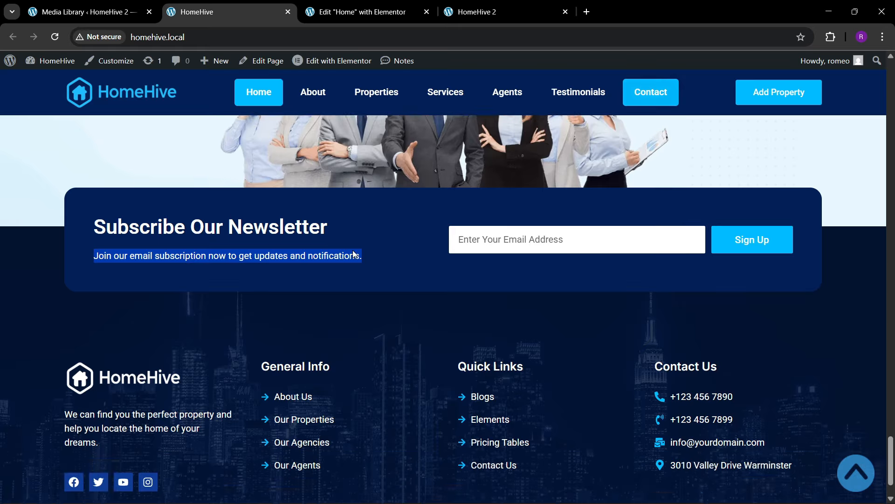
{"action": "scroll", "coordinate": [409, 307], "scroll_direction": "down", "scroll_amount": 2}
{"action": "scroll", "coordinate": [409, 308], "scroll_direction": "up", "scroll_amount": 10}
{"action": "scroll", "coordinate": [406, 304], "scroll_direction": "down", "scroll_amount": 6}
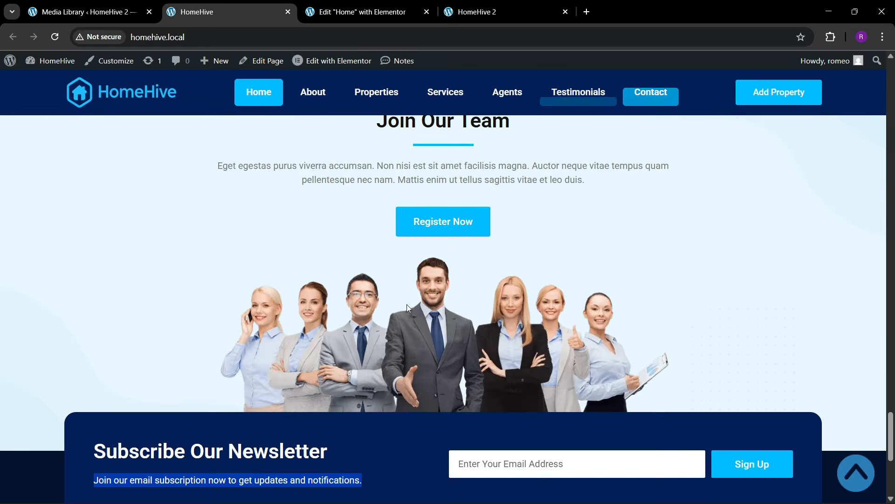
{"action": "scroll", "coordinate": [407, 304], "scroll_direction": "down", "scroll_amount": 6}
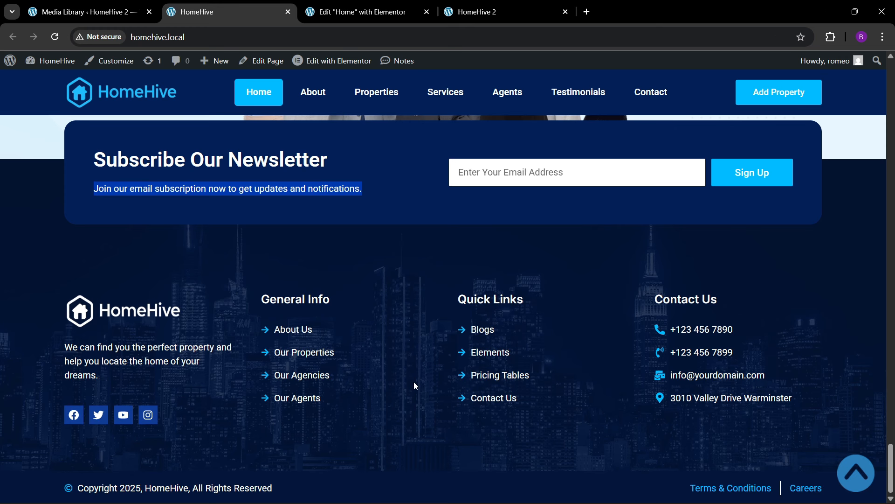
{"action": "left_click", "coordinate": [347, 4]}
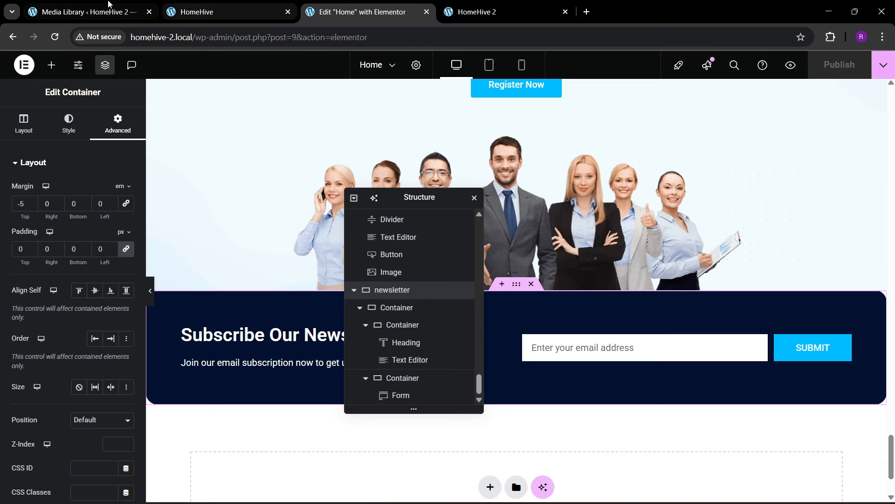
- Open Templates > Theme Builder in a new tab and start a new Footer template
{"action": "left_click", "coordinate": [89, 10]}
{"action": "mouse_move", "coordinate": [62, 316]}
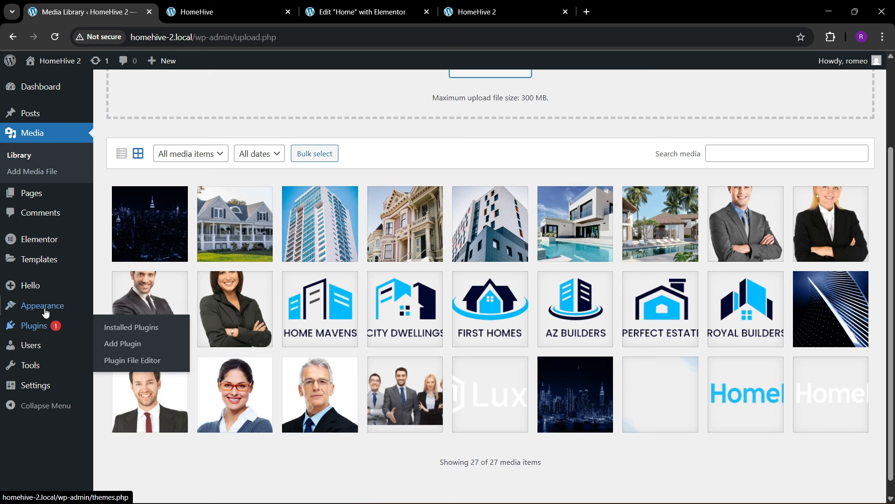
{"action": "mouse_move", "coordinate": [107, 267]}
{"action": "right_click", "coordinate": [132, 294]}
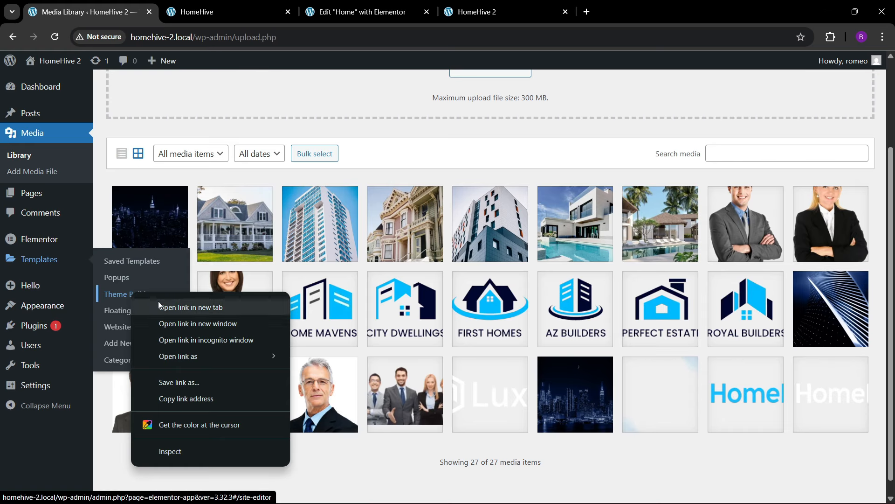
{"action": "left_click", "coordinate": [161, 306]}
{"action": "left_click", "coordinate": [222, 8]}
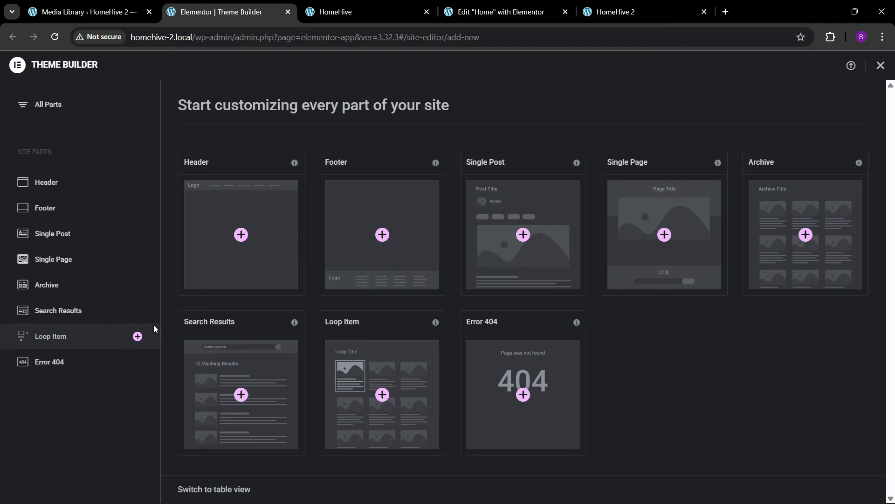
{"action": "left_click", "coordinate": [376, 251]}
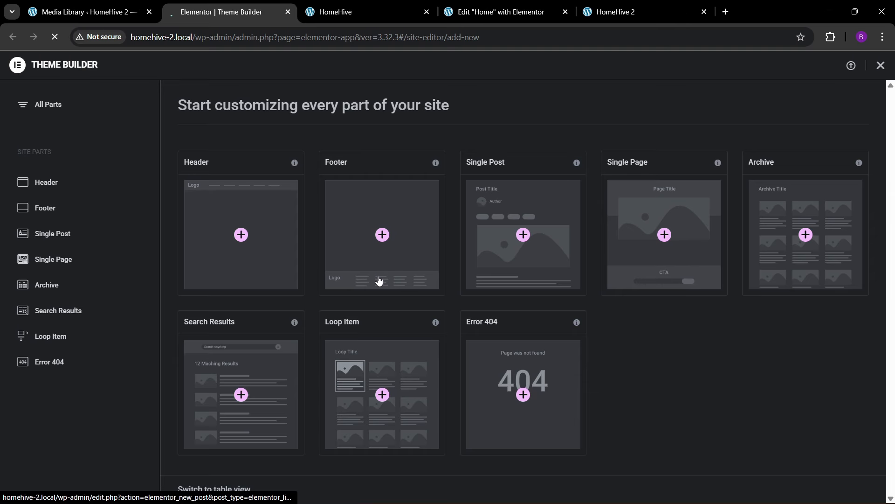
- Rearrange the tabs and view the reference HomeHive footer while the footer editor loads
{"action": "left_click", "coordinate": [86, 11]}
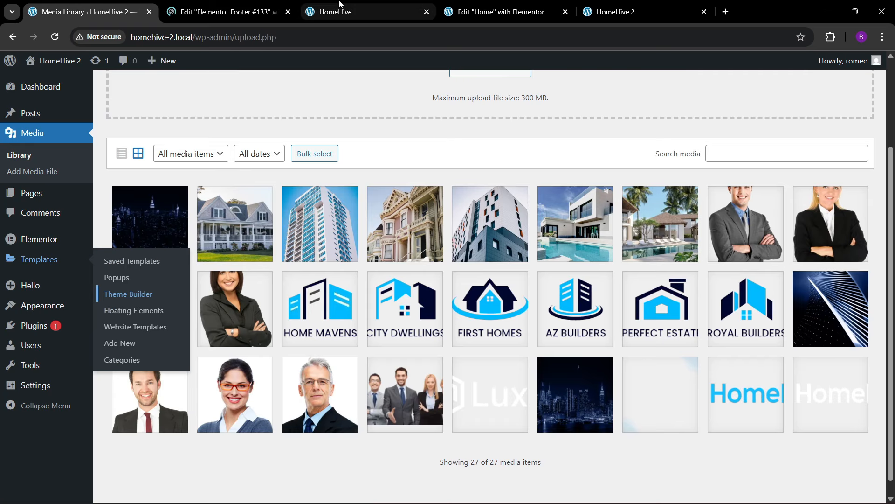
{"action": "left_click_drag", "start_coordinate": [339, 4], "coordinate": [201, 6]}
{"action": "left_click", "coordinate": [374, 386]}
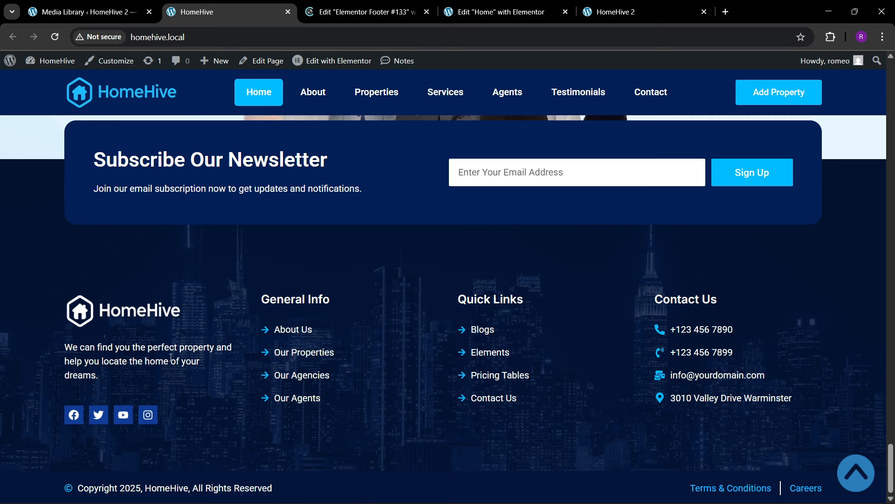
{"action": "left_click", "coordinate": [326, 11]}
{"action": "left_click", "coordinate": [282, 6]}
{"action": "left_click", "coordinate": [362, 11]}
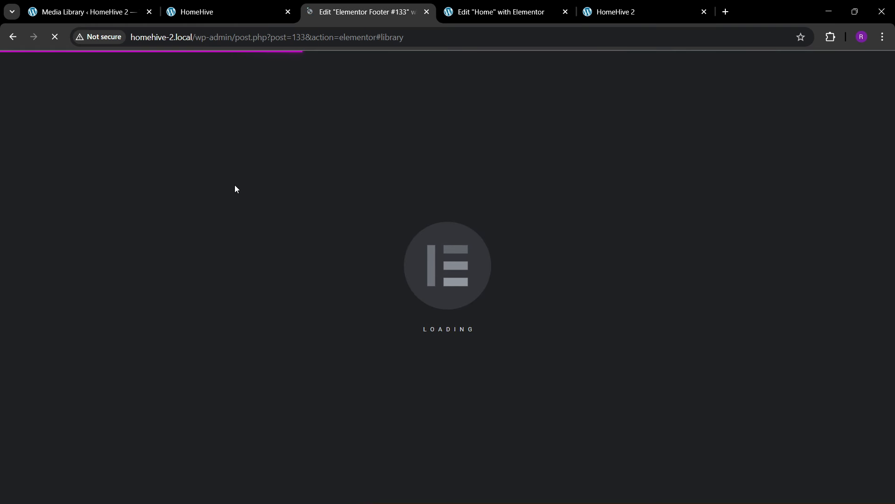
{"action": "left_click", "coordinate": [282, 2]}
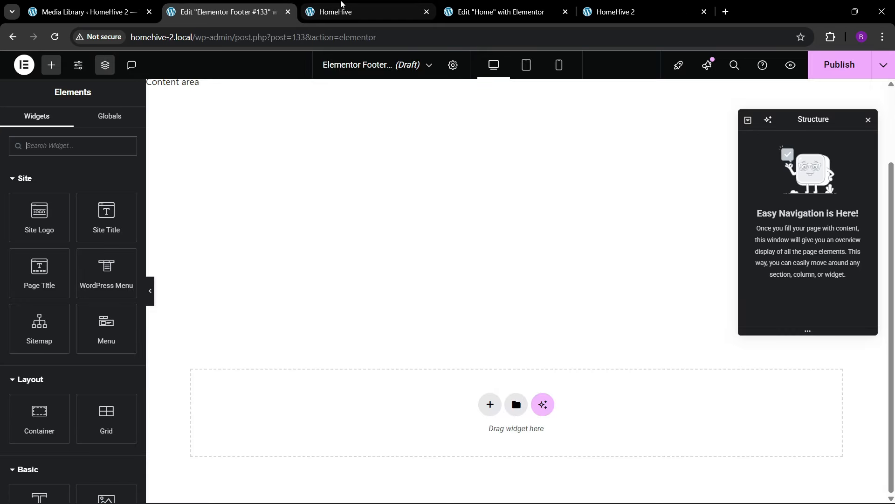
- Add a four-column Flexbox container to the empty footer template
{"action": "left_click_drag", "start_coordinate": [345, 5], "coordinate": [265, 8]}
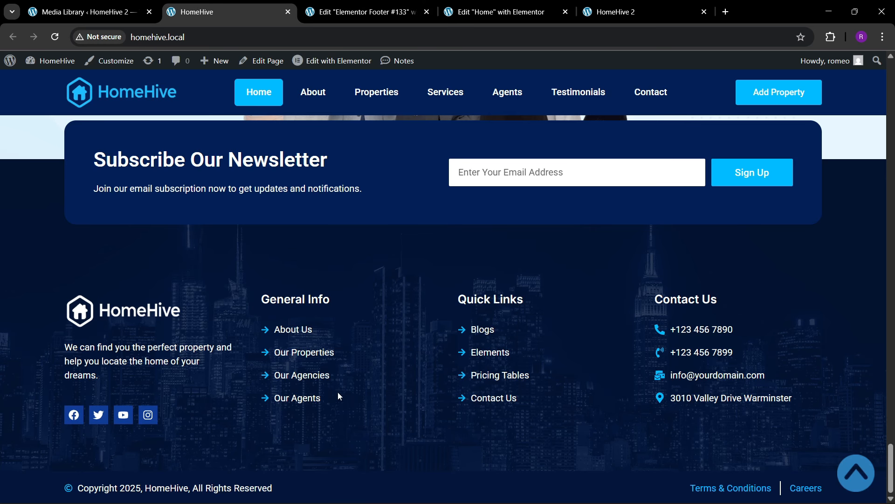
{"action": "left_click", "coordinate": [364, 11]}
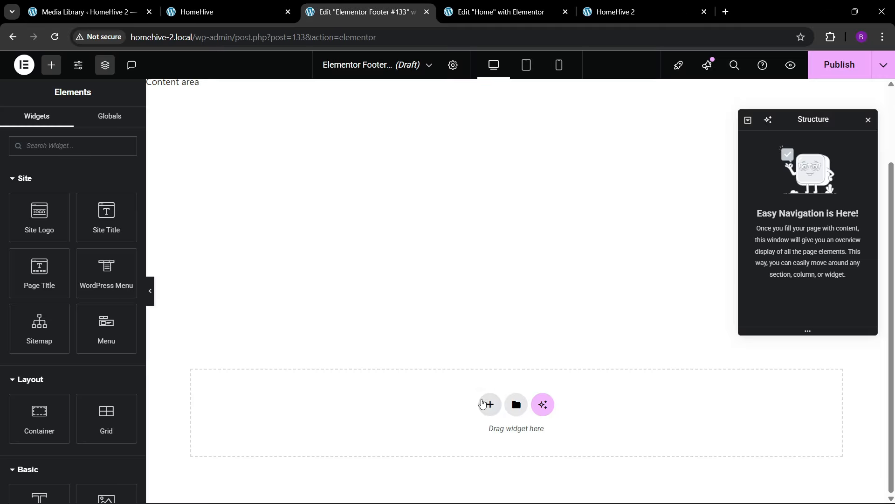
{"action": "left_click", "coordinate": [483, 404]}
{"action": "left_click", "coordinate": [481, 433]}
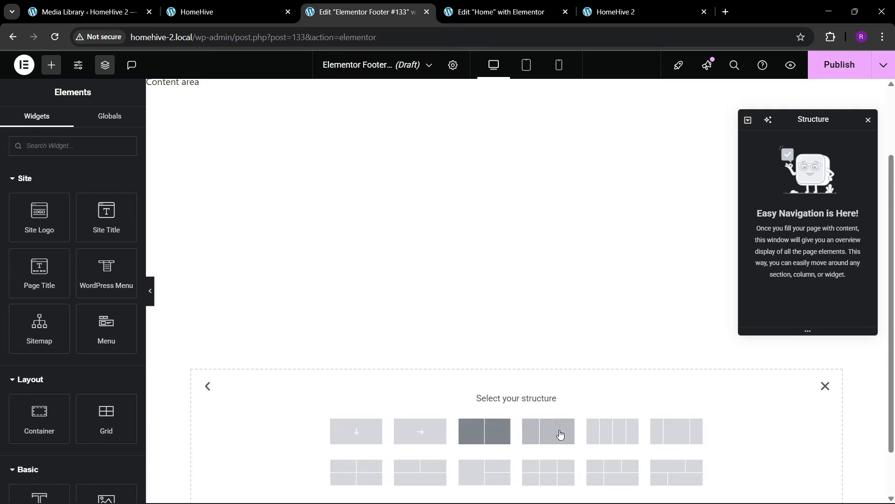
{"action": "left_click", "coordinate": [596, 433]}
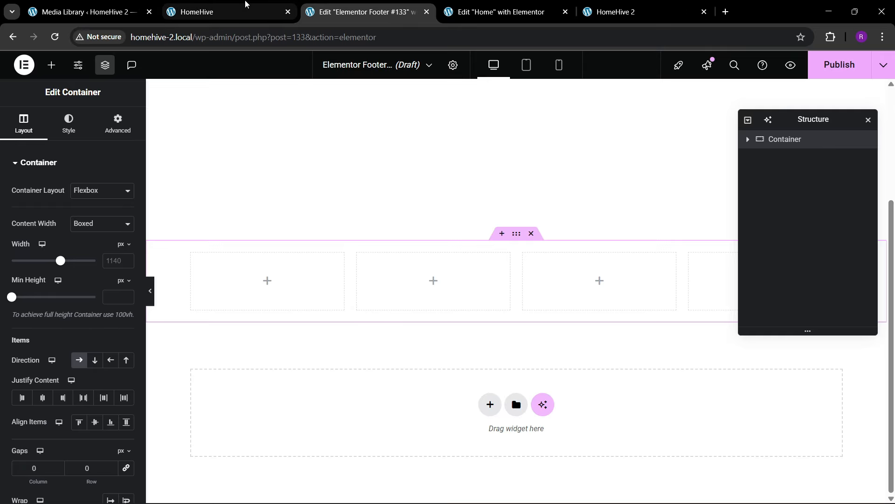
- Rename the new container 'footer top' in Structure and start editing its width
{"action": "left_click", "coordinate": [246, 4]}
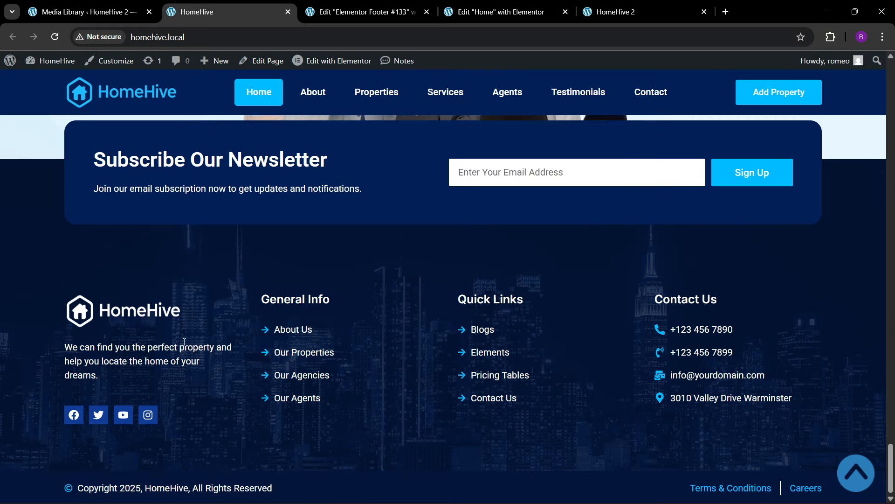
{"action": "left_click", "coordinate": [364, 11]}
{"action": "double_click", "coordinate": [786, 141]}
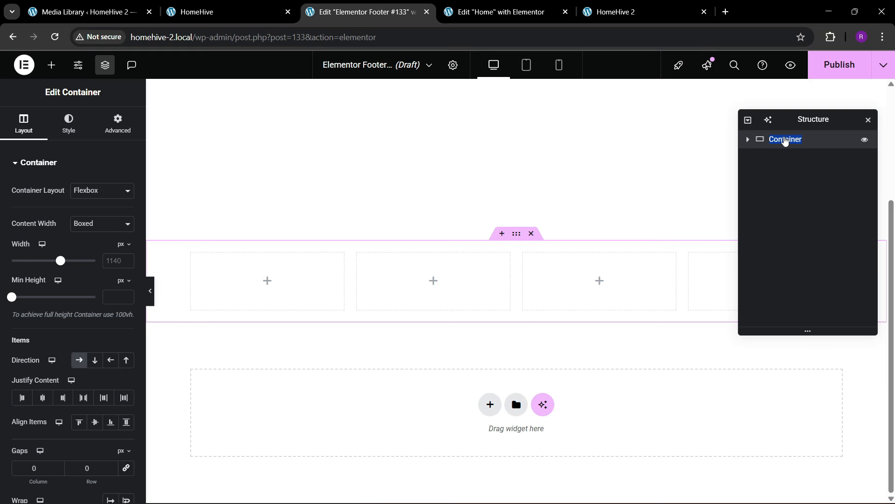
{"action": "type", "text": "footer t"}
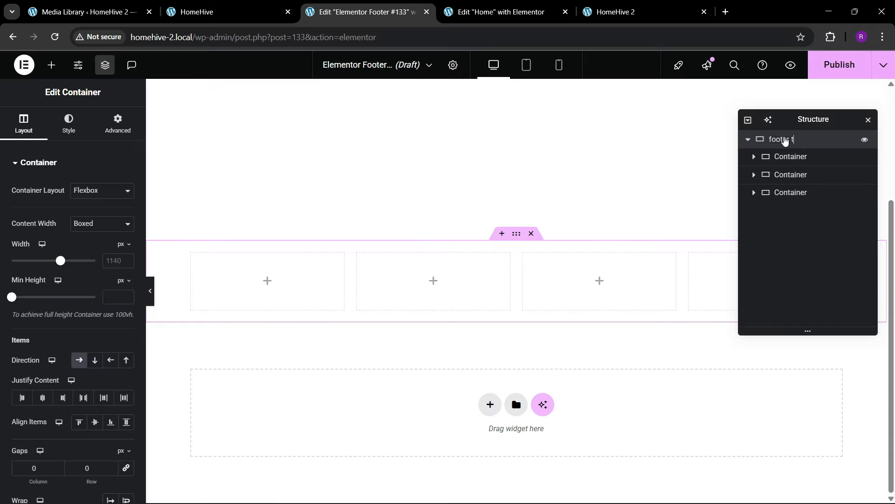
{"action": "type", "text": "oop"}
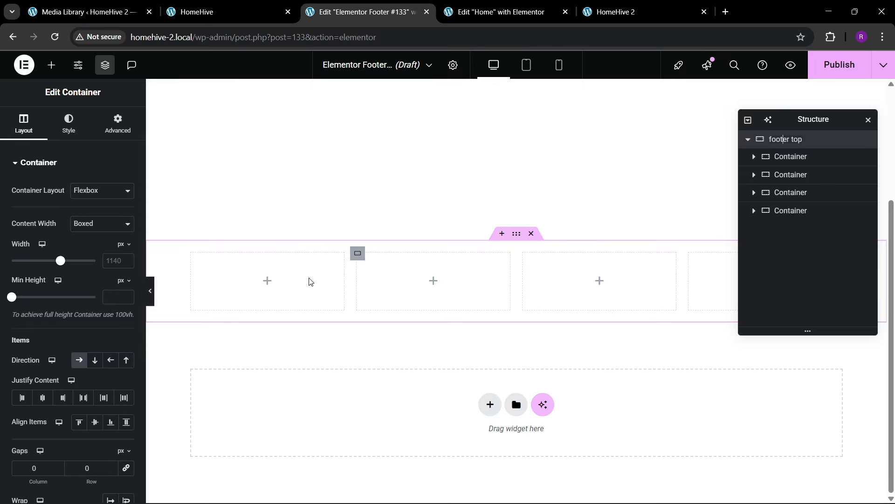
{"action": "left_click", "coordinate": [111, 262]}
- Set the container width to 1300 and clear the default padding on the four columns
{"action": "type", "text": "13"}
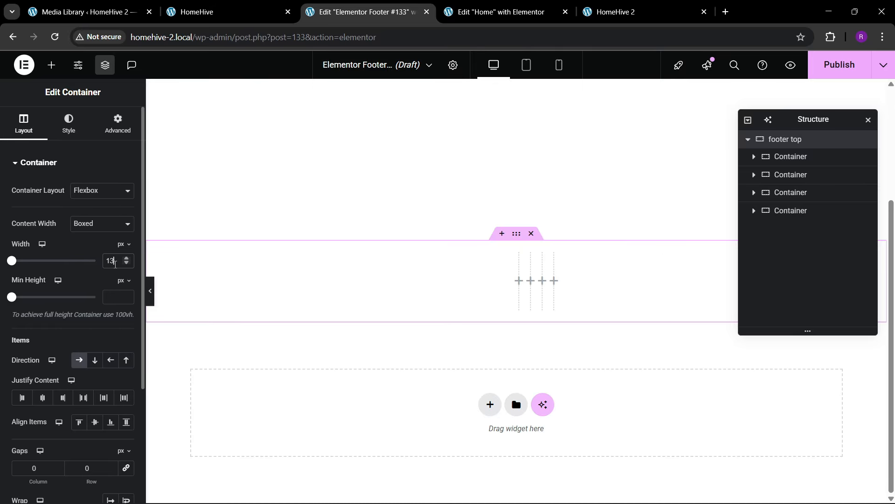
{"action": "type", "text": "00"}
{"action": "left_click", "coordinate": [774, 158]}
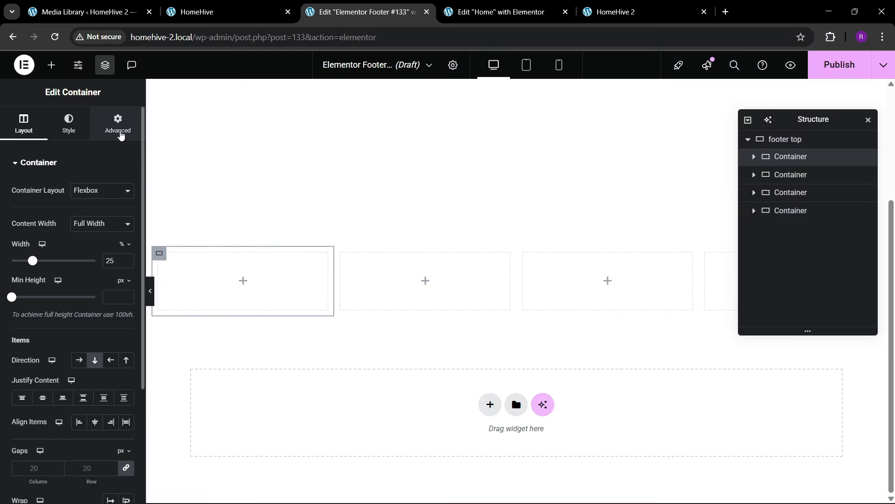
{"action": "left_click", "coordinate": [118, 126]}
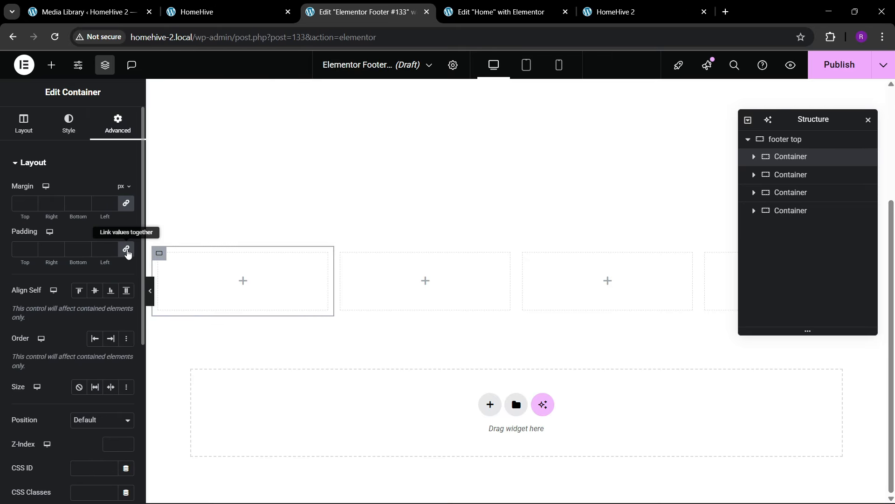
{"action": "left_click", "coordinate": [126, 249]}
{"action": "left_click", "coordinate": [803, 174]}
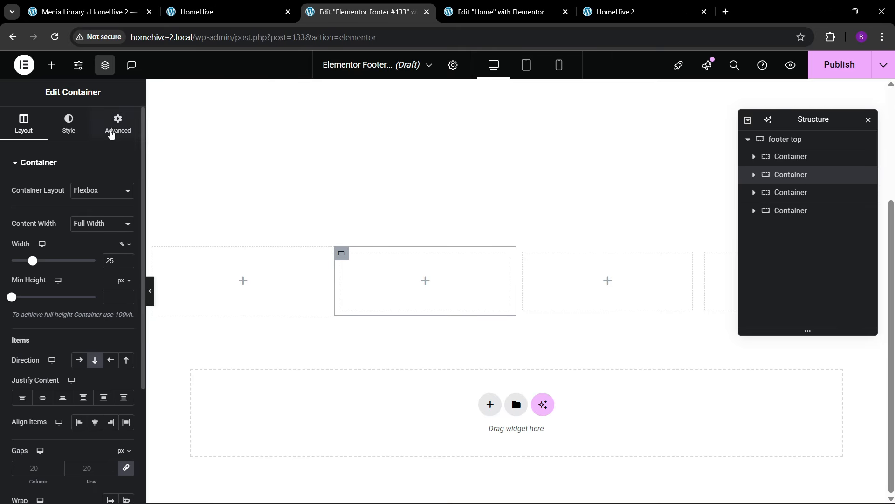
{"action": "left_click", "coordinate": [118, 126]}
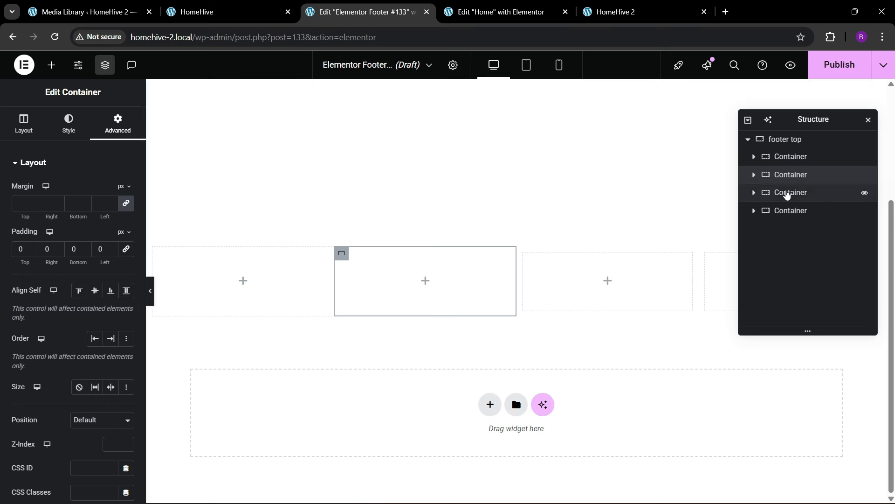
{"action": "left_click", "coordinate": [789, 193]}
{"action": "left_click", "coordinate": [121, 134]}
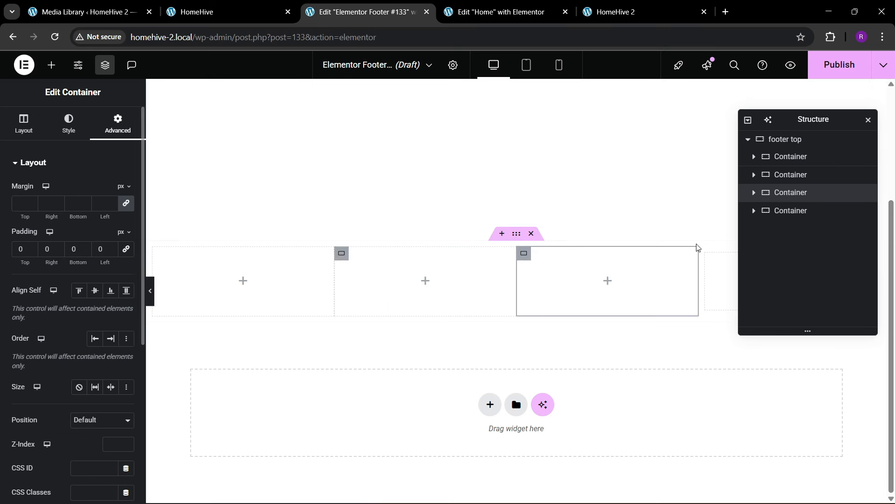
{"action": "left_click", "coordinate": [781, 211]}
{"action": "left_click", "coordinate": [118, 127]}
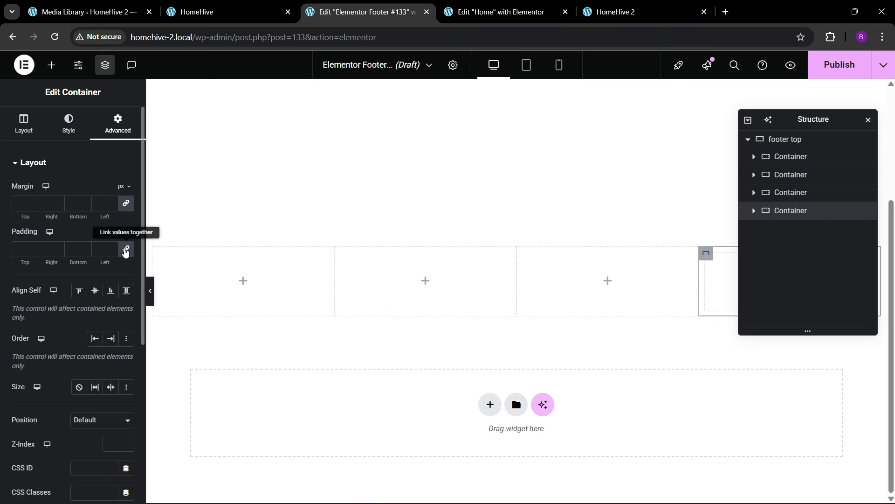
{"action": "left_click", "coordinate": [126, 249]}
- Give the footer top container 80 px top and bottom padding
{"action": "left_click", "coordinate": [793, 145]}
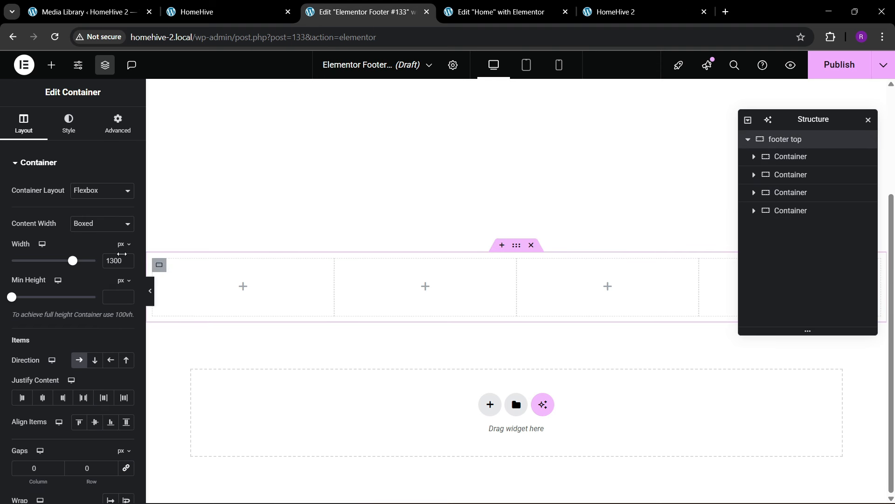
{"action": "left_click", "coordinate": [116, 134]}
{"action": "left_click", "coordinate": [126, 248]}
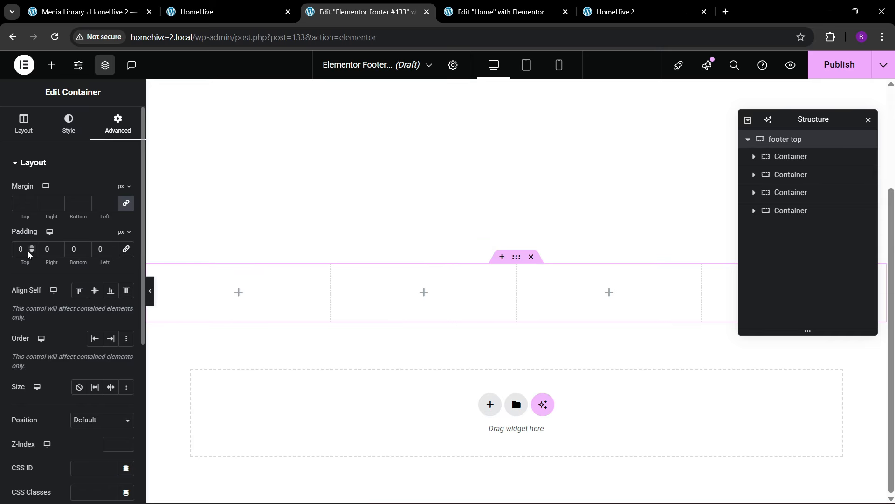
{"action": "type", "text": "80"}
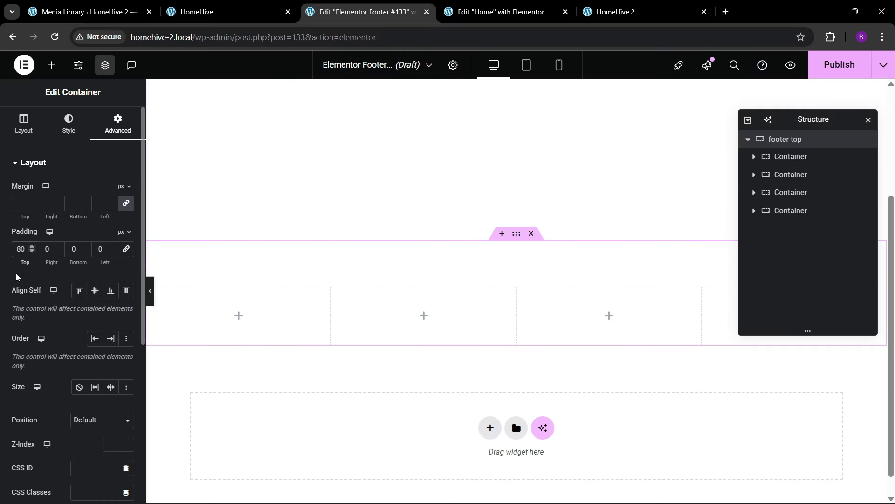
{"action": "key", "text": "Tab"}
{"action": "key", "text": "Tab"}
{"action": "type", "text": "80"}
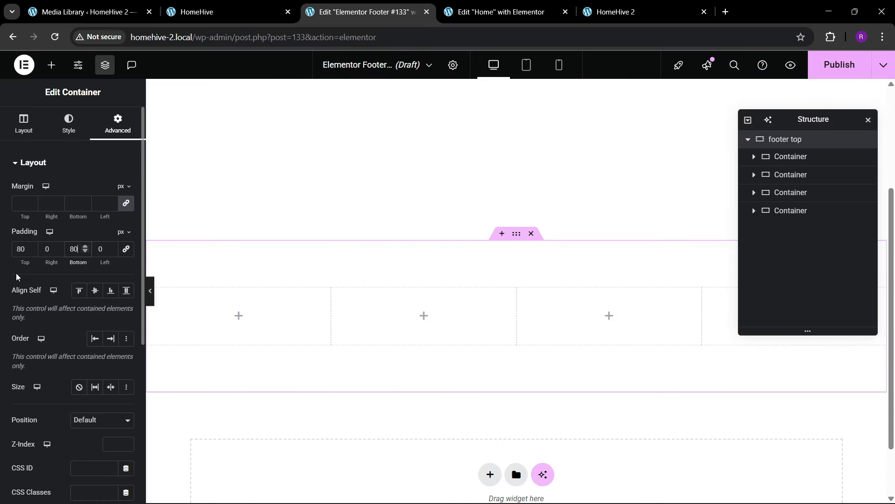
- Set a classic night-city background image on footer top, positioned Center Center at Cover size
{"action": "left_click", "coordinate": [69, 124]}
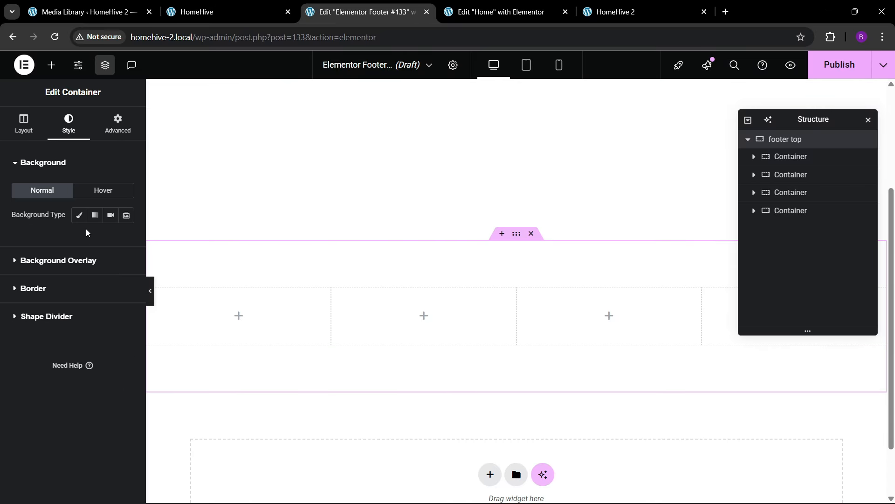
{"action": "left_click", "coordinate": [80, 212]}
{"action": "left_click", "coordinate": [74, 282]}
{"action": "scroll", "coordinate": [294, 356], "scroll_direction": "down", "scroll_amount": 8}
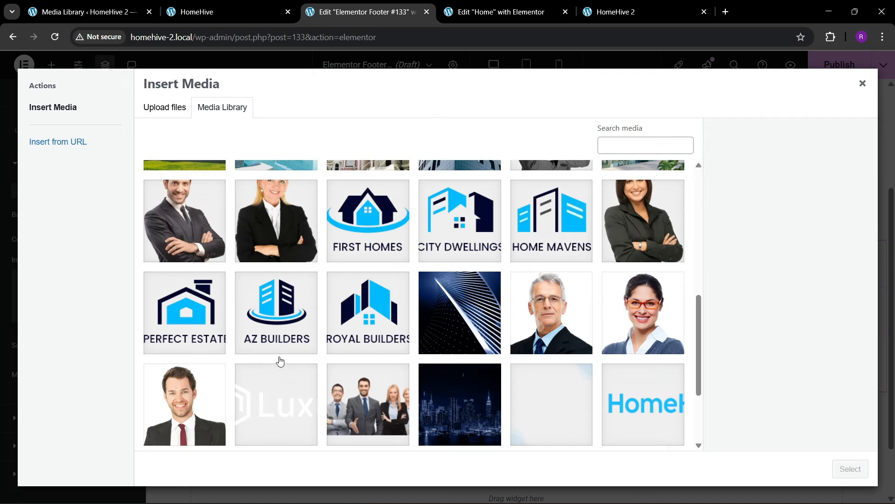
{"action": "scroll", "coordinate": [280, 362], "scroll_direction": "down", "scroll_amount": 3}
{"action": "scroll", "coordinate": [220, 368], "scroll_direction": "up", "scroll_amount": 2}
{"action": "left_click", "coordinate": [460, 387]}
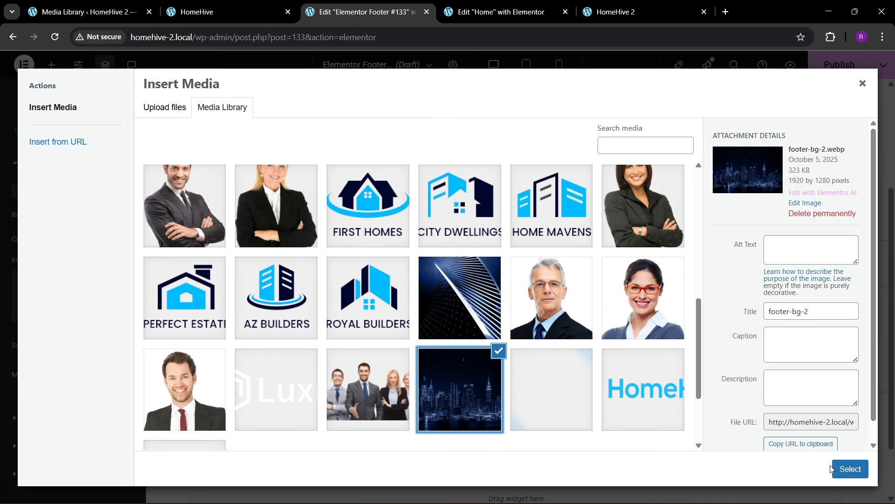
{"action": "left_click", "coordinate": [850, 469]}
{"action": "scroll", "coordinate": [56, 359], "scroll_direction": "down", "scroll_amount": 3}
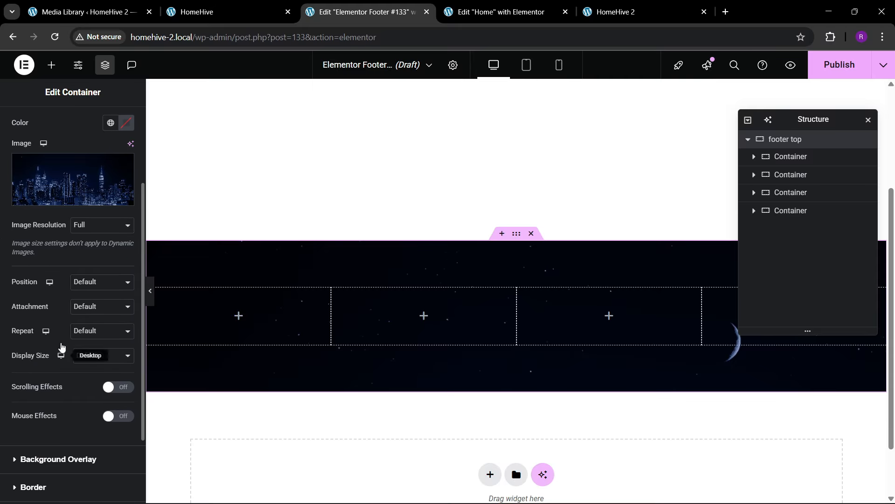
{"action": "left_click", "coordinate": [91, 282]}
{"action": "left_click", "coordinate": [96, 310]}
{"action": "left_click", "coordinate": [96, 356]}
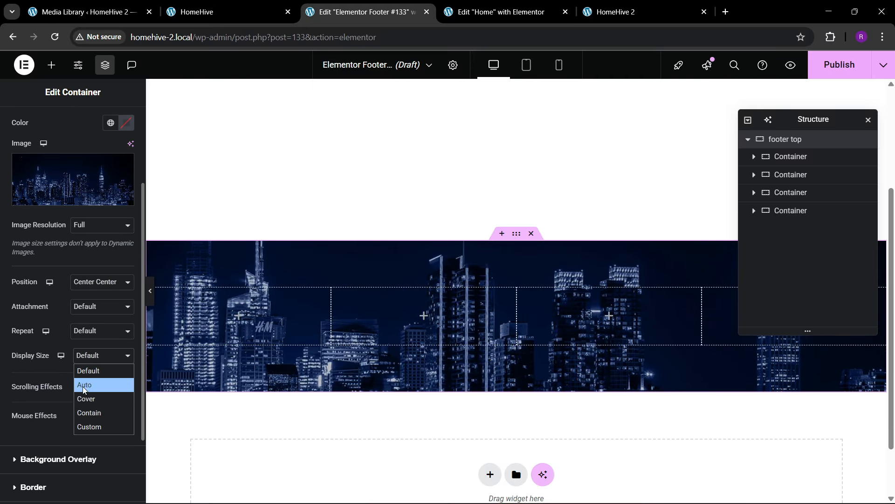
{"action": "left_click", "coordinate": [85, 402]}
- Add a dark navy global-colour background overlay over the city image
{"action": "scroll", "coordinate": [63, 270], "scroll_direction": "down", "scroll_amount": 2}
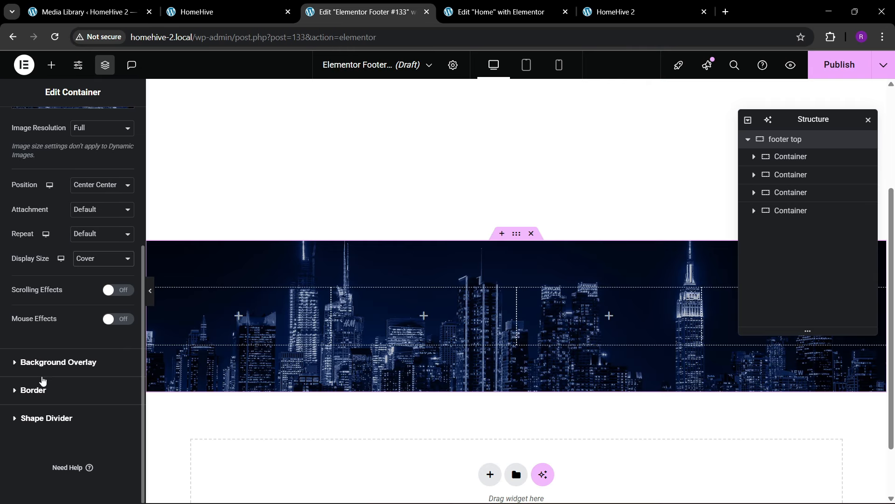
{"action": "left_click", "coordinate": [43, 364]}
{"action": "left_click", "coordinate": [110, 243]}
{"action": "left_click", "coordinate": [111, 267]}
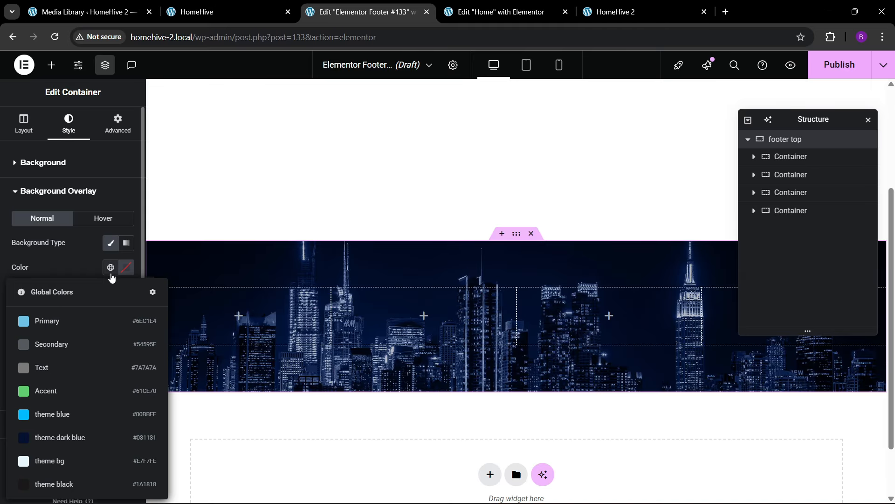
{"action": "left_click", "coordinate": [62, 428]}
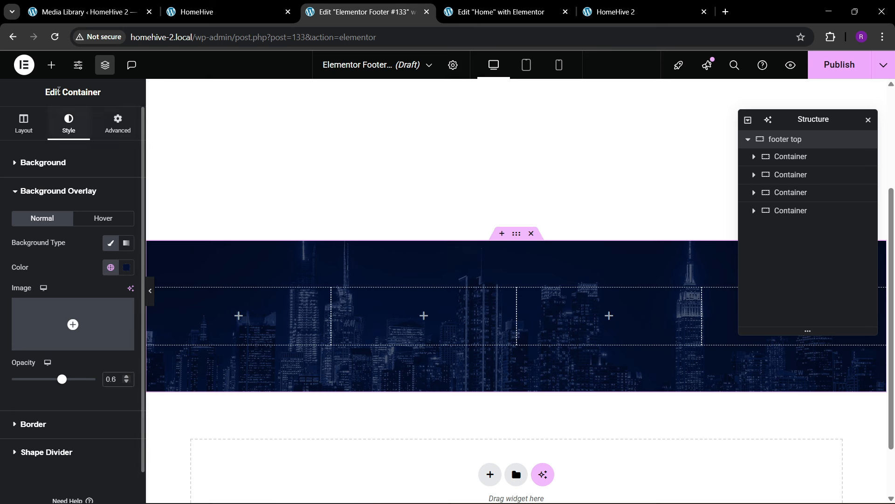
{"action": "left_click", "coordinate": [51, 65]}
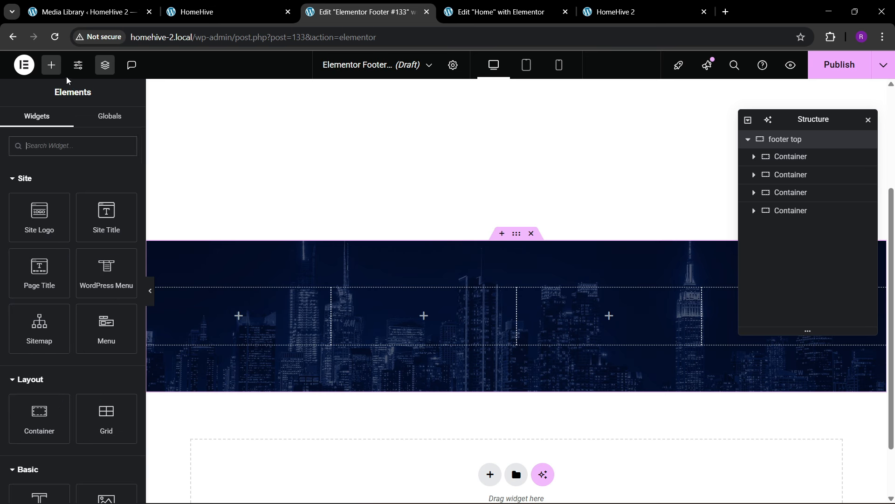
- Place an Image widget with the white HomeHive logo in the first footer column
{"action": "scroll", "coordinate": [92, 303], "scroll_direction": "down", "scroll_amount": 2}
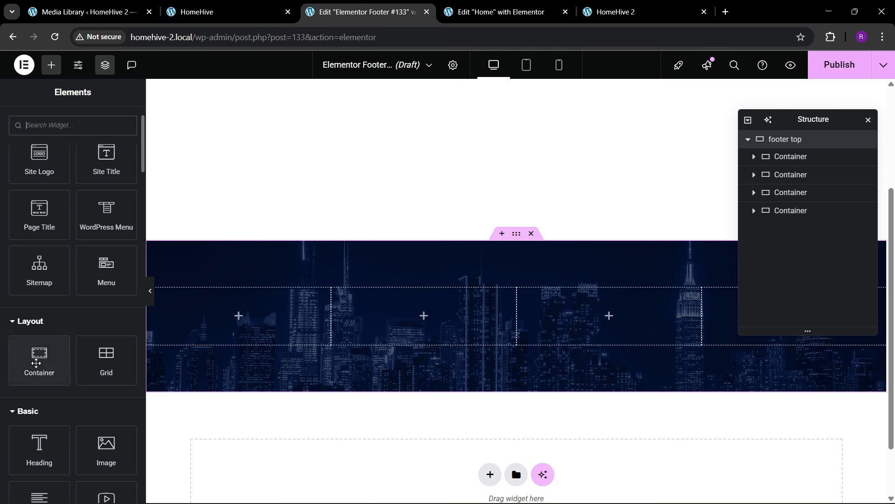
{"action": "left_click_drag", "start_coordinate": [106, 448], "coordinate": [210, 317]}
{"action": "left_click", "coordinate": [73, 224]}
{"action": "scroll", "coordinate": [380, 327], "scroll_direction": "down", "scroll_amount": 6}
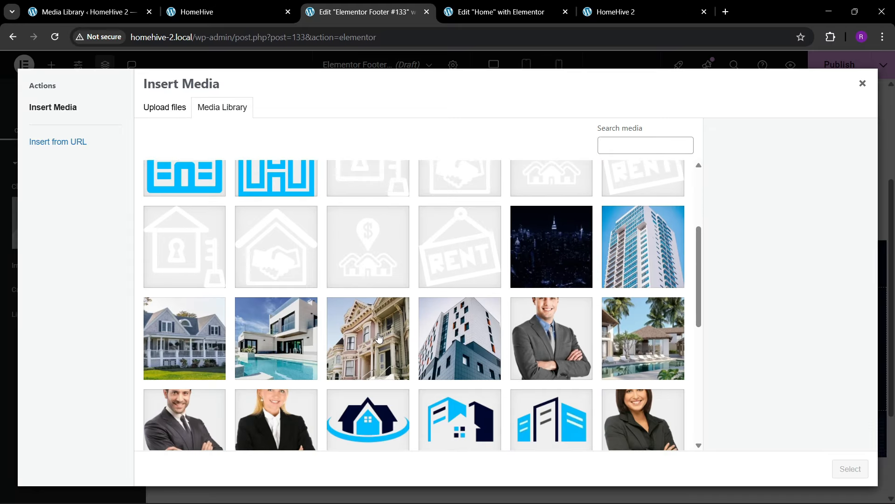
{"action": "scroll", "coordinate": [379, 354], "scroll_direction": "down", "scroll_amount": 4}
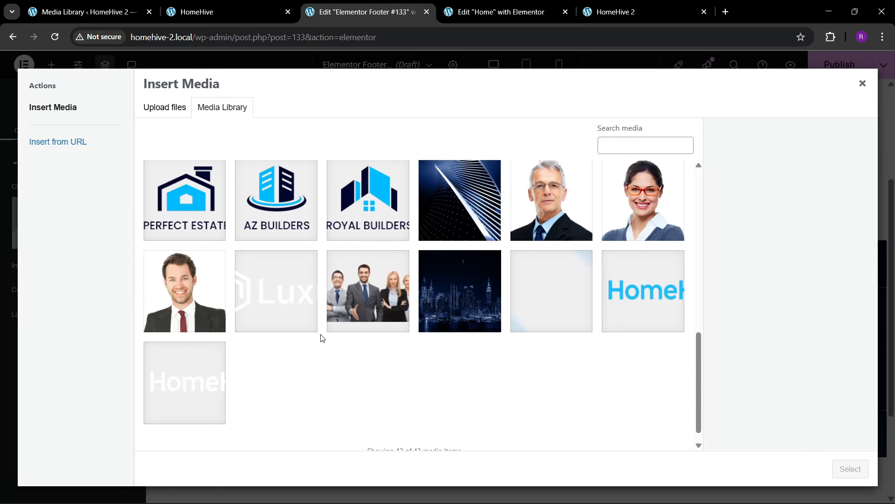
{"action": "left_click", "coordinate": [208, 400]}
{"action": "left_click", "coordinate": [851, 468]}
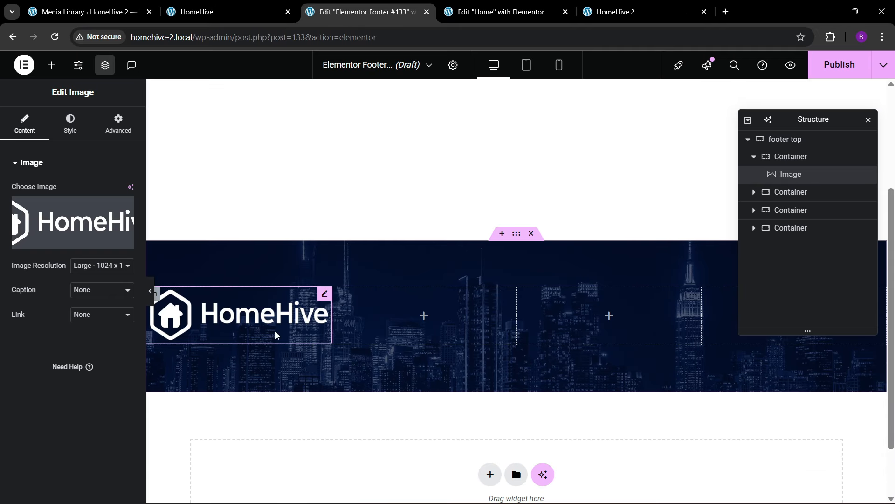
- Give the logo a custom width of about 65%
{"action": "left_click", "coordinate": [70, 126]}
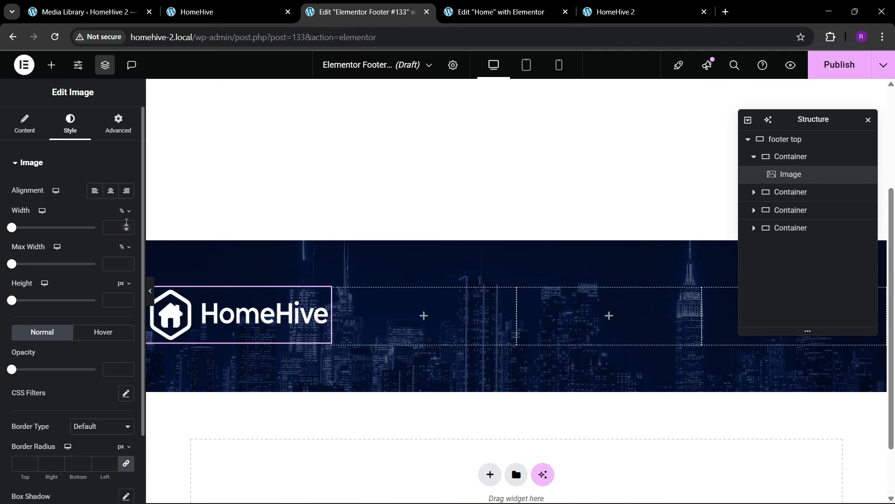
{"action": "left_click", "coordinate": [127, 225]}
{"action": "left_click", "coordinate": [127, 225]}
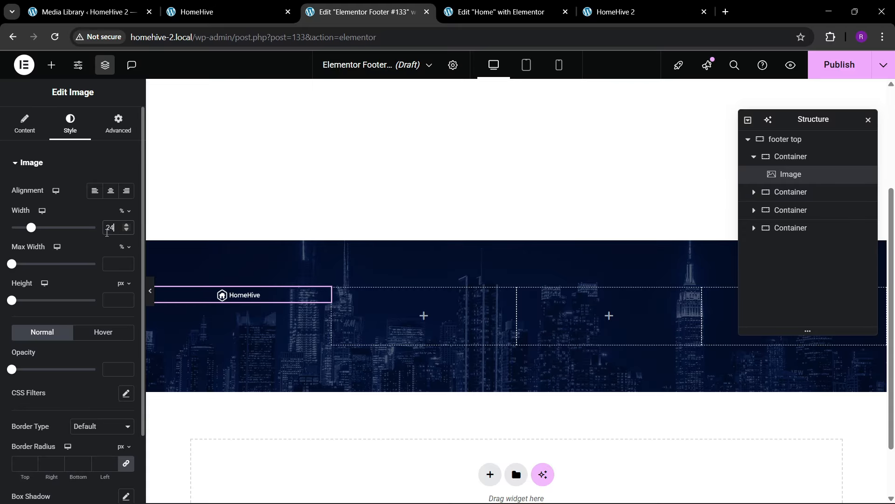
{"action": "key", "text": "BackSpace"}
{"action": "key", "text": "BackSpace"}
{"action": "left_click", "coordinate": [119, 127]}
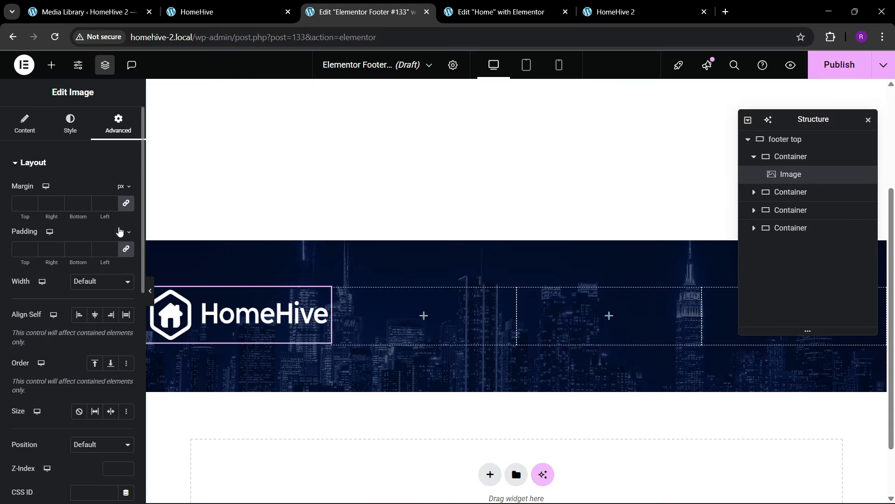
{"action": "left_click", "coordinate": [105, 281]}
{"action": "left_click", "coordinate": [93, 334]}
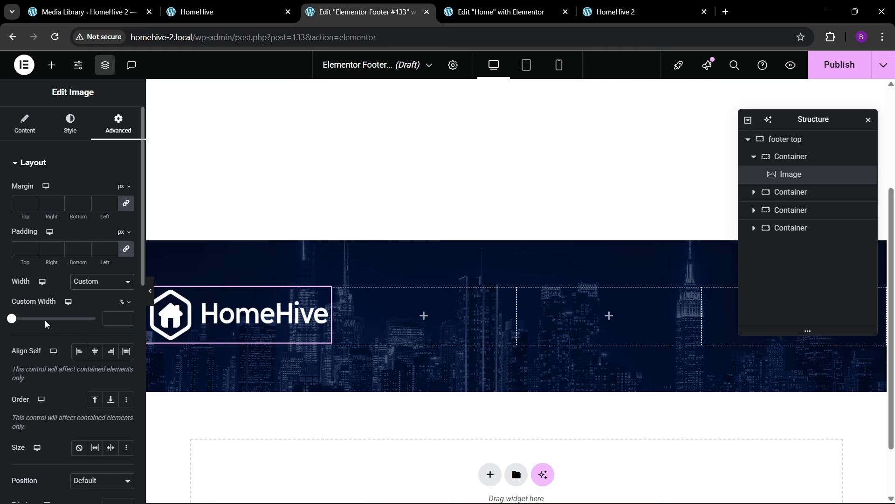
{"action": "left_click_drag", "start_coordinate": [13, 320], "coordinate": [91, 324]}
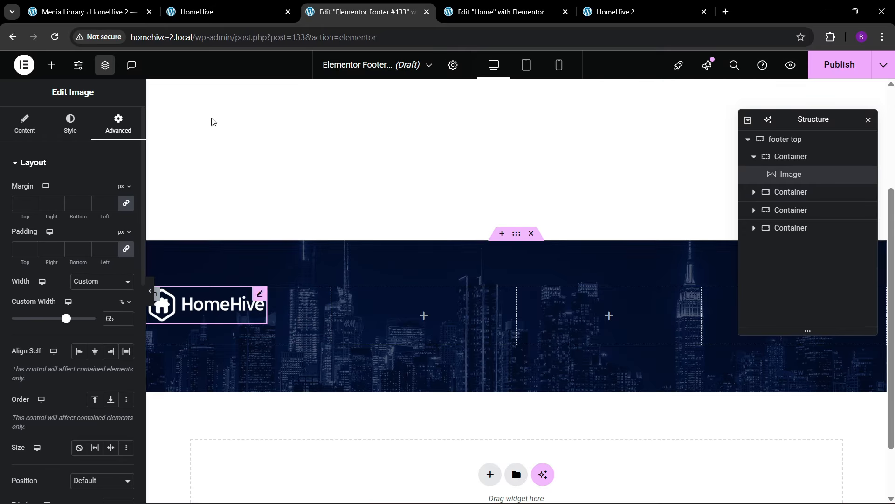
{"action": "left_click", "coordinate": [219, 12]}
{"action": "left_click", "coordinate": [362, 12]}
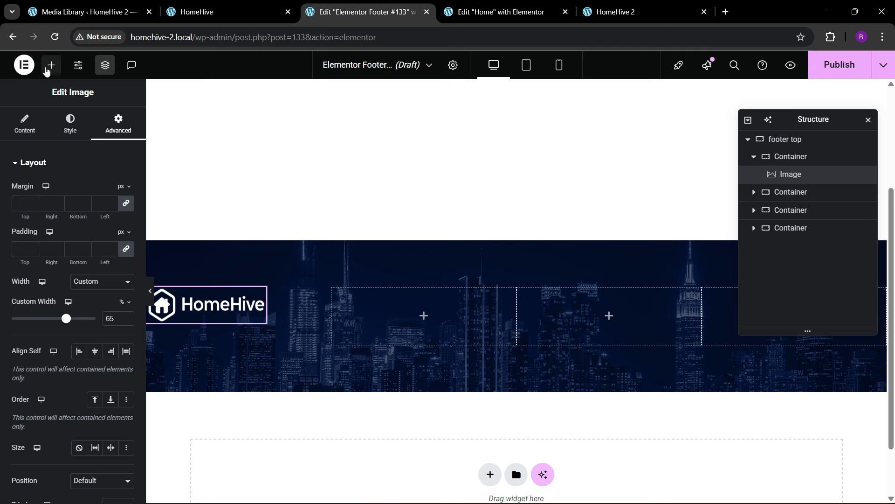
{"action": "left_click", "coordinate": [52, 65]}
{"action": "scroll", "coordinate": [47, 432], "scroll_direction": "down", "scroll_amount": 3}
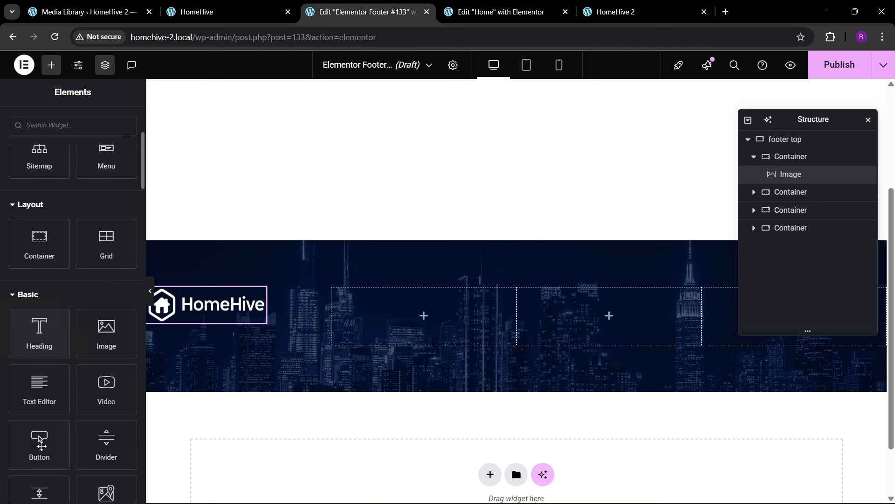
- Add a Text Editor below the logo holding the tagline copied from the live footer
{"action": "left_click_drag", "start_coordinate": [39, 394], "coordinate": [220, 313]}
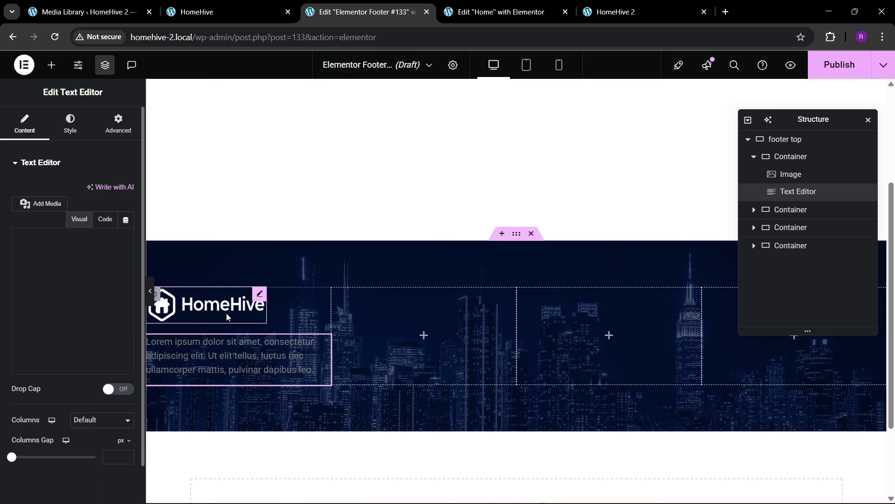
{"action": "left_click", "coordinate": [220, 13]}
{"action": "left_click_drag", "start_coordinate": [66, 349], "coordinate": [102, 373]}
{"action": "key", "text": "ctrl+c"}
{"action": "left_click", "coordinate": [319, 5]}
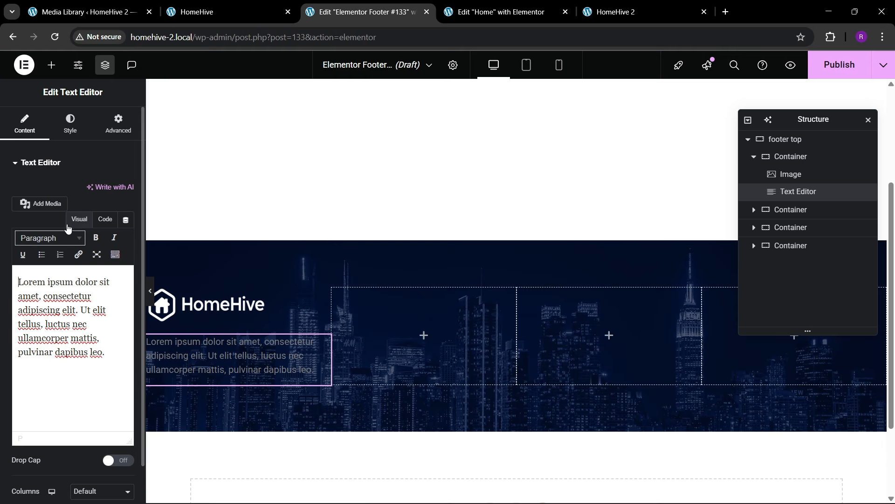
{"action": "left_click", "coordinate": [97, 221]}
{"action": "key", "text": "ctrl+a"}
{"action": "key", "text": "ctrl+v"}
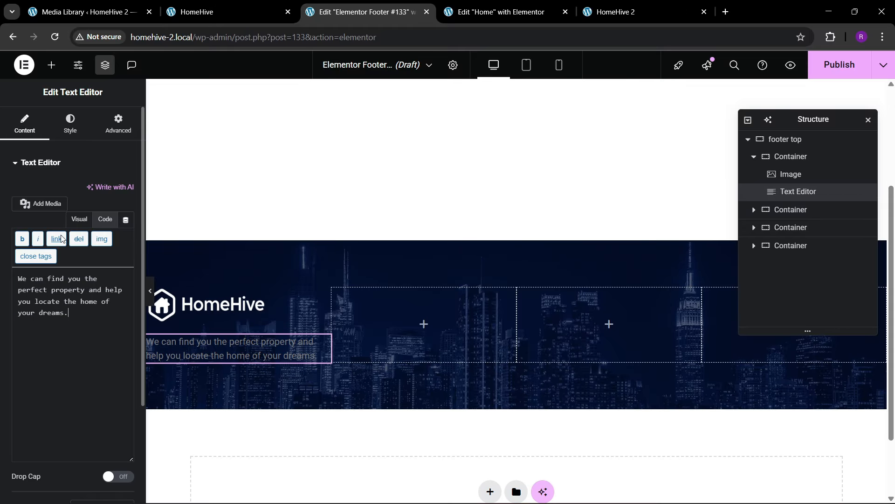
- Set the tagline text colour to white (#FFFFFF) and compare with the live footer
{"action": "left_click", "coordinate": [70, 123]}
{"action": "left_click", "coordinate": [126, 342]}
{"action": "left_click_drag", "start_coordinate": [77, 214], "coordinate": [21, 163]}
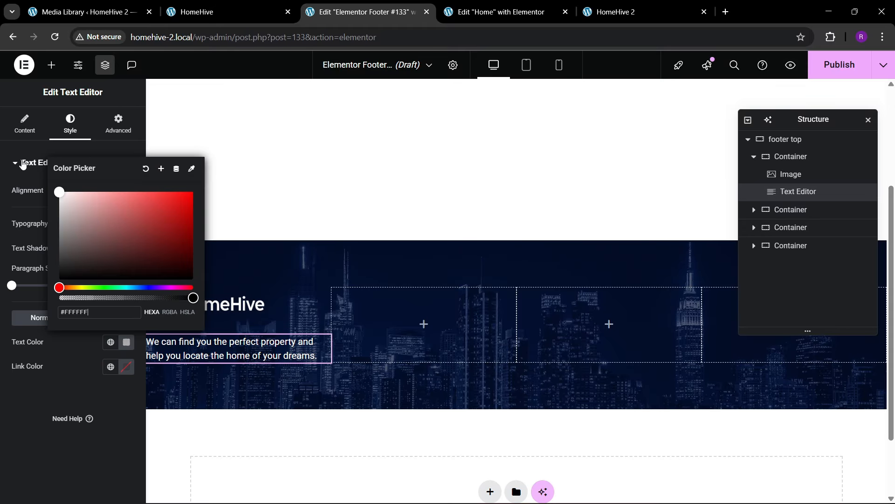
{"action": "left_click", "coordinate": [40, 397]}
{"action": "left_click", "coordinate": [217, 12]}
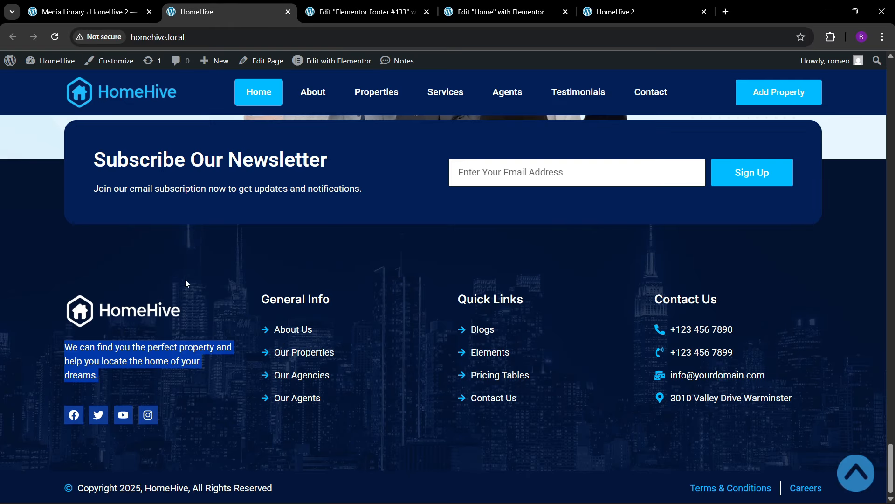
{"action": "left_click", "coordinate": [355, 12]}
{"action": "left_click", "coordinate": [51, 65]}
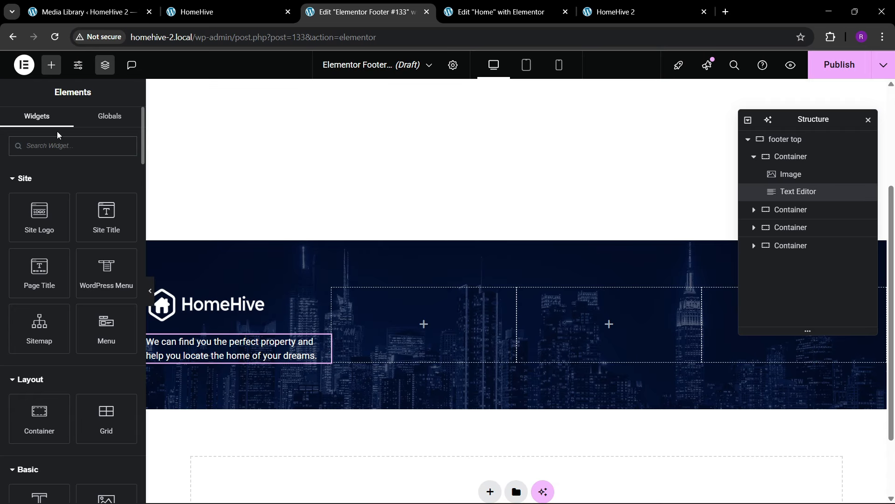
- Add a Social Icons widget under the footer description with circular icons sized 16 px
{"action": "type", "text": "social"}
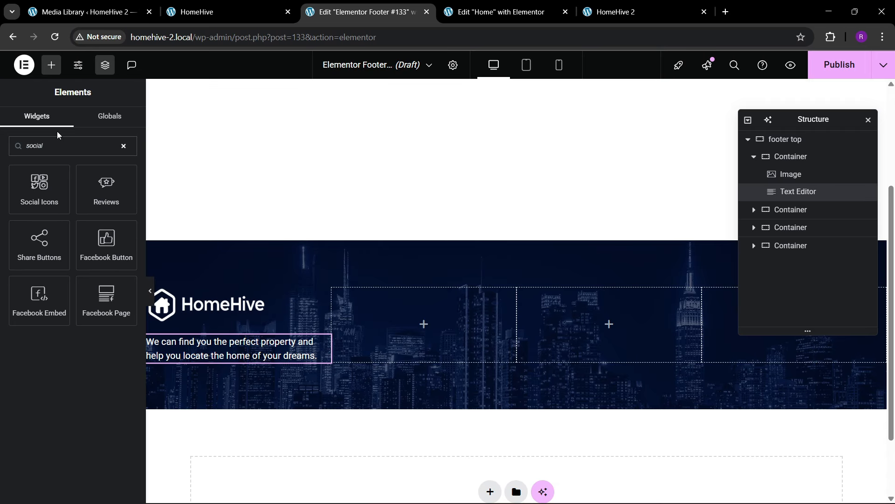
{"action": "left_click_drag", "start_coordinate": [39, 186], "coordinate": [216, 362]}
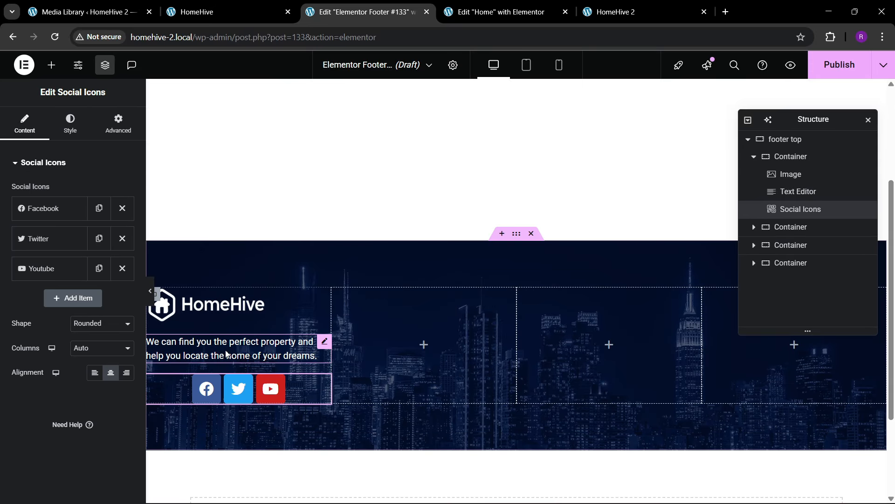
{"action": "left_click", "coordinate": [94, 324]}
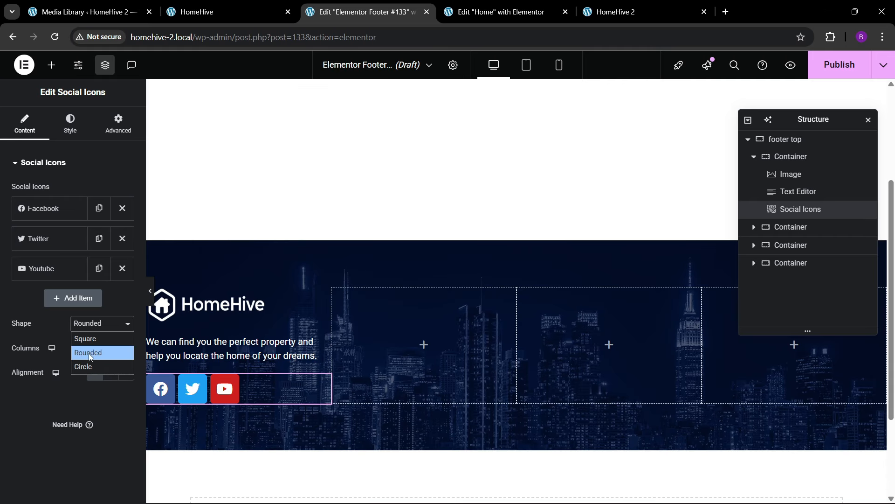
{"action": "left_click", "coordinate": [87, 366]}
{"action": "left_click", "coordinate": [70, 125]}
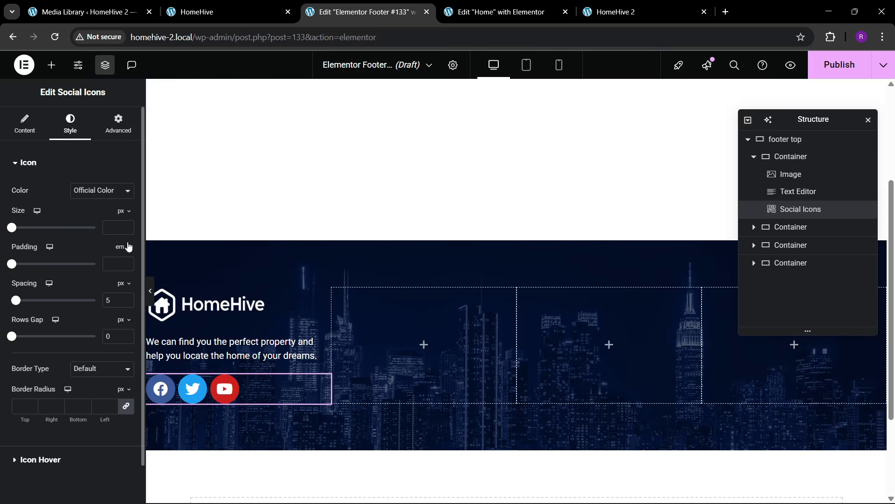
{"action": "left_click_drag", "start_coordinate": [128, 224], "coordinate": [128, 226]}
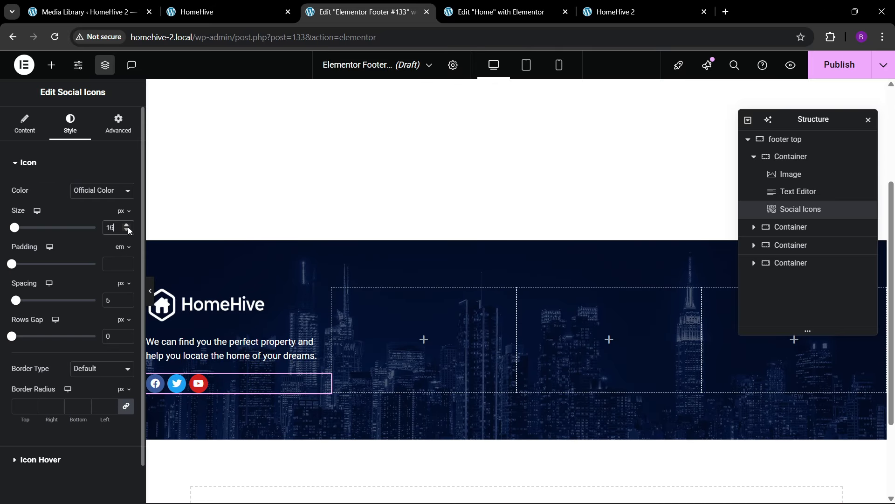
- Duplicate the YouTube entry and turn the copy into a fourth Instagram icon
{"action": "left_click", "coordinate": [24, 124]}
{"action": "left_click", "coordinate": [98, 268]}
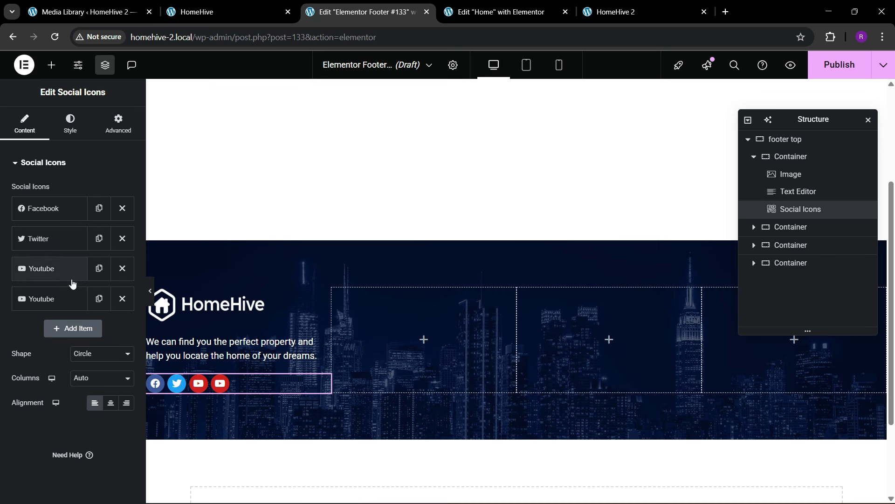
{"action": "left_click", "coordinate": [79, 300]}
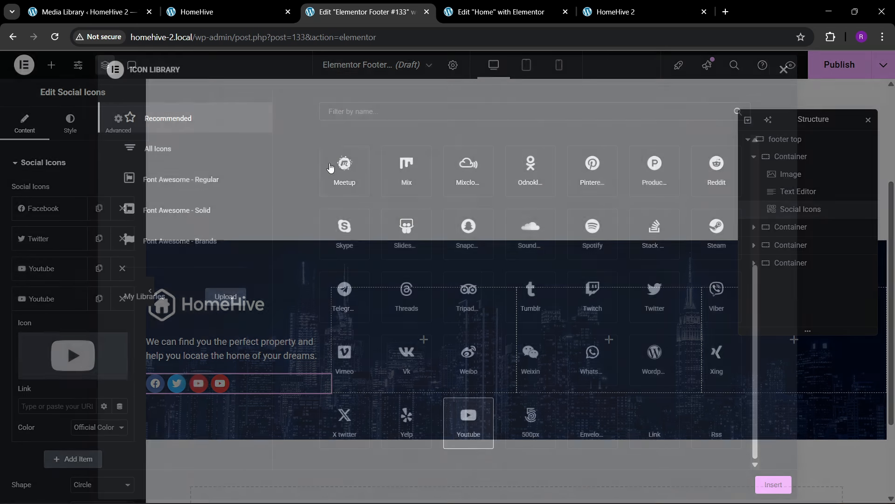
{"action": "left_click", "coordinate": [116, 347]}
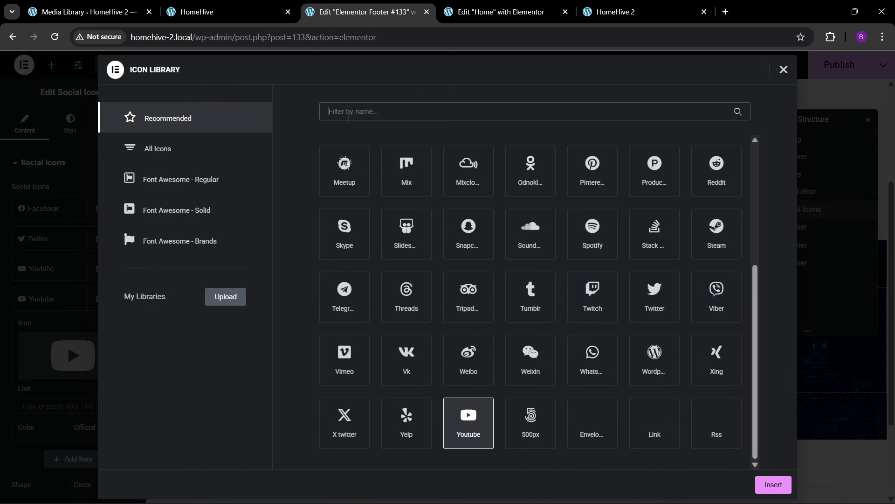
{"action": "type", "text": "insta"}
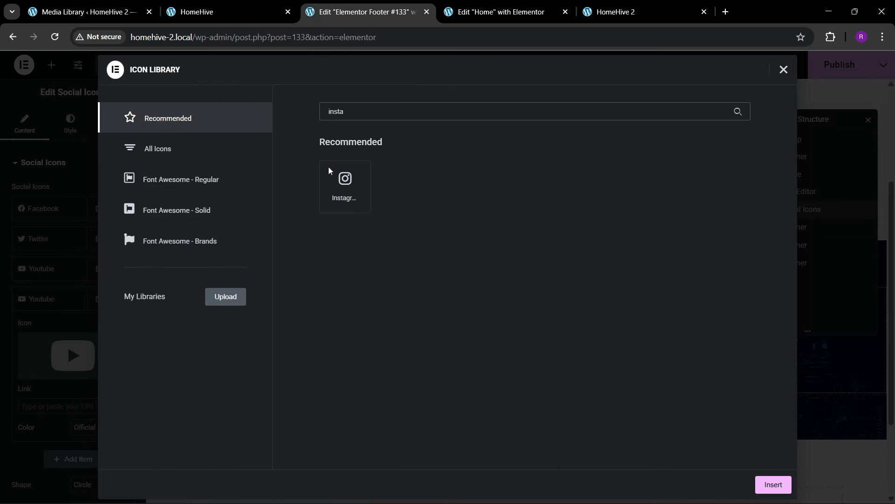
{"action": "left_click", "coordinate": [341, 198]}
{"action": "left_click", "coordinate": [772, 484]}
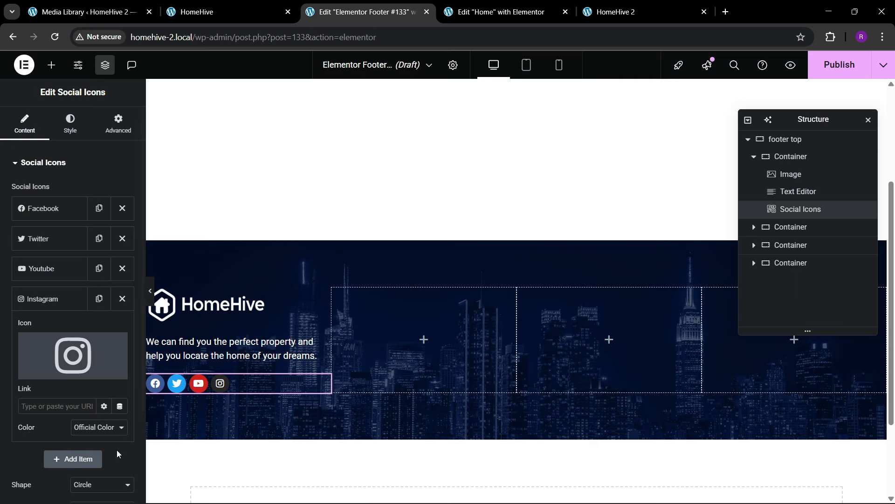
{"action": "left_click", "coordinate": [60, 299]}
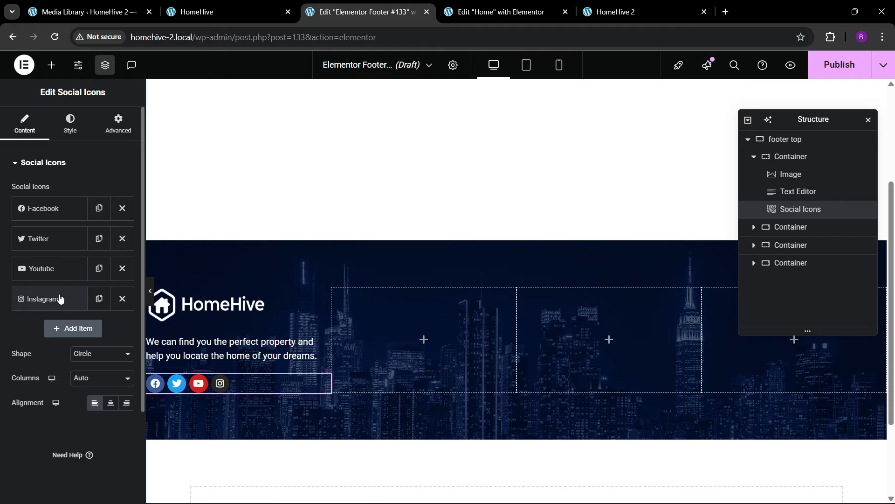
- Give the social icons a custom primary colour, theme dark blue lightened to medium blue
{"action": "left_click", "coordinate": [70, 125]}
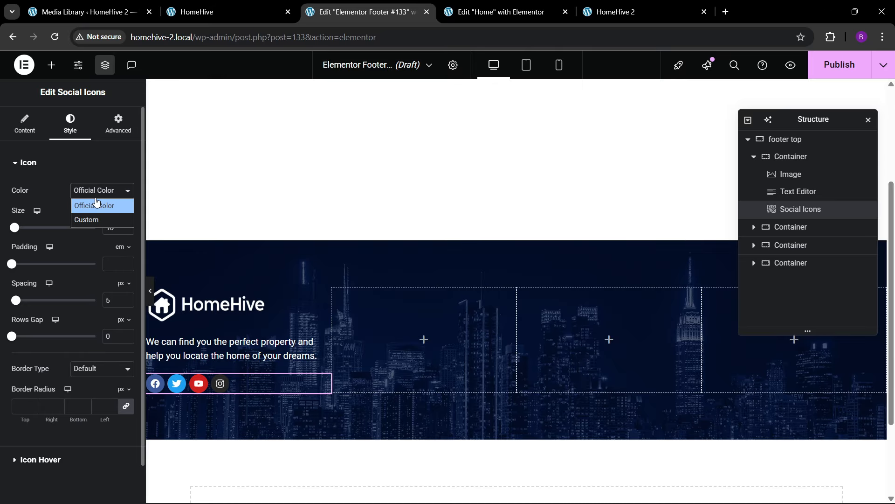
{"action": "left_click", "coordinate": [91, 219]}
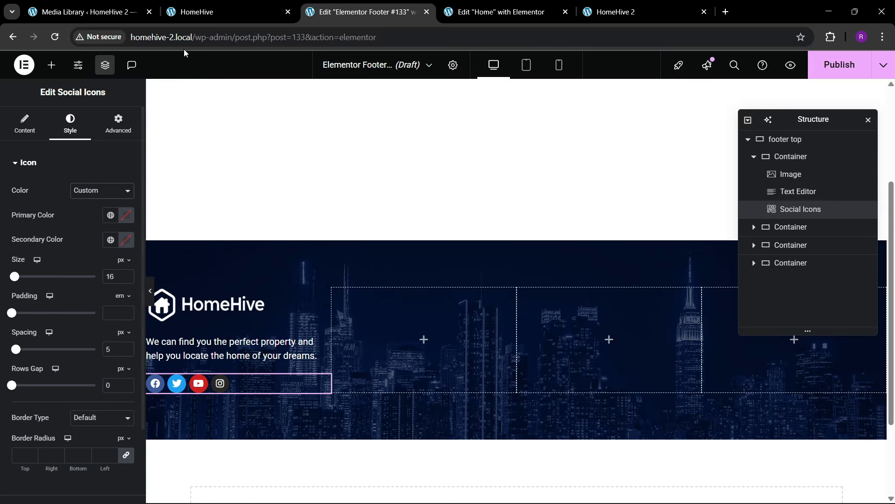
{"action": "left_click", "coordinate": [111, 215]}
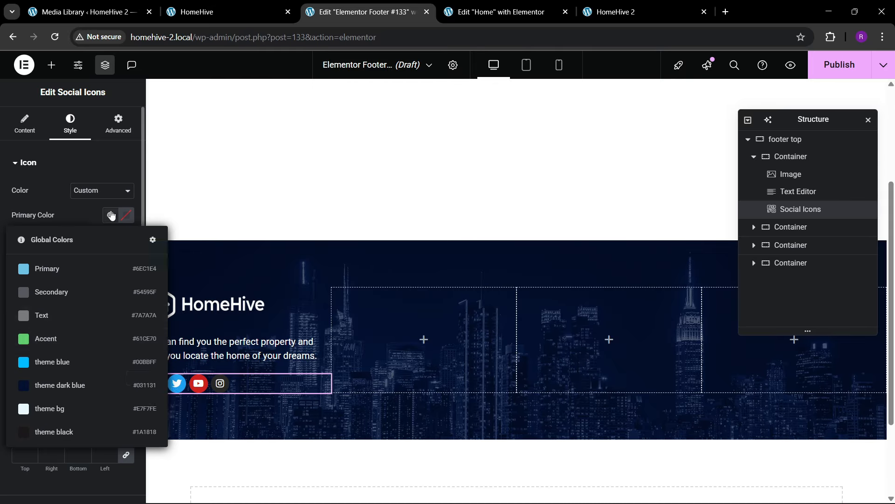
{"action": "left_click", "coordinate": [61, 387]}
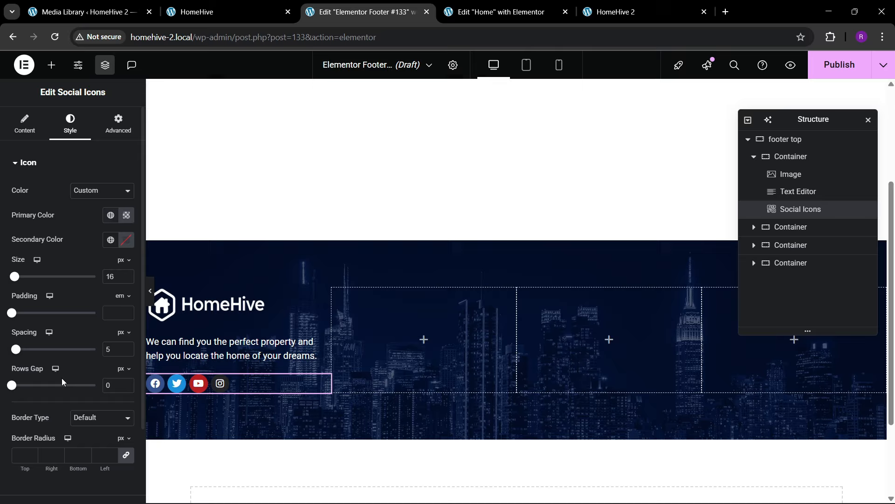
{"action": "left_click", "coordinate": [125, 215]}
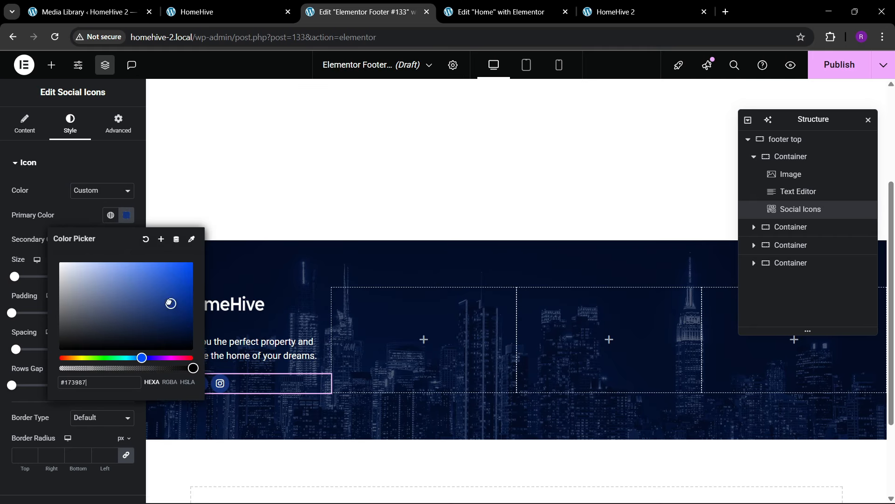
{"action": "left_click_drag", "start_coordinate": [169, 303], "coordinate": [161, 292]}
{"action": "left_click", "coordinate": [89, 218]}
- Make the social icons square with a white secondary colour
{"action": "left_click", "coordinate": [27, 124]}
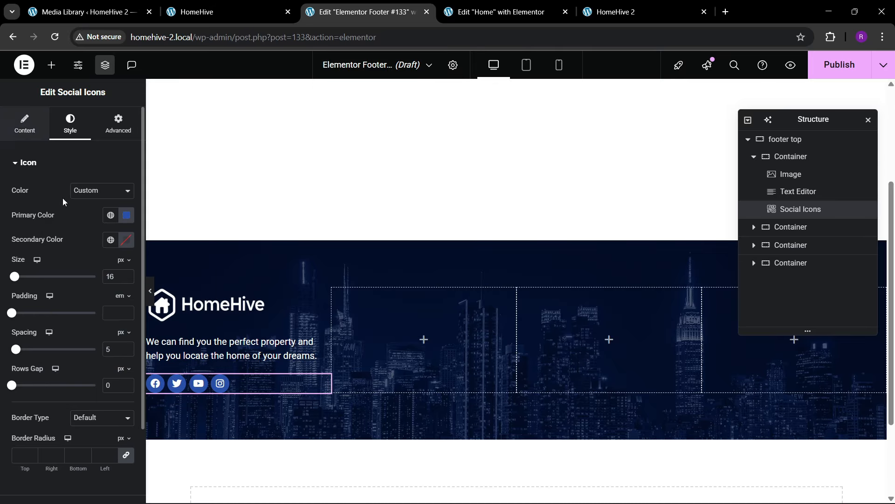
{"action": "left_click", "coordinate": [85, 356]}
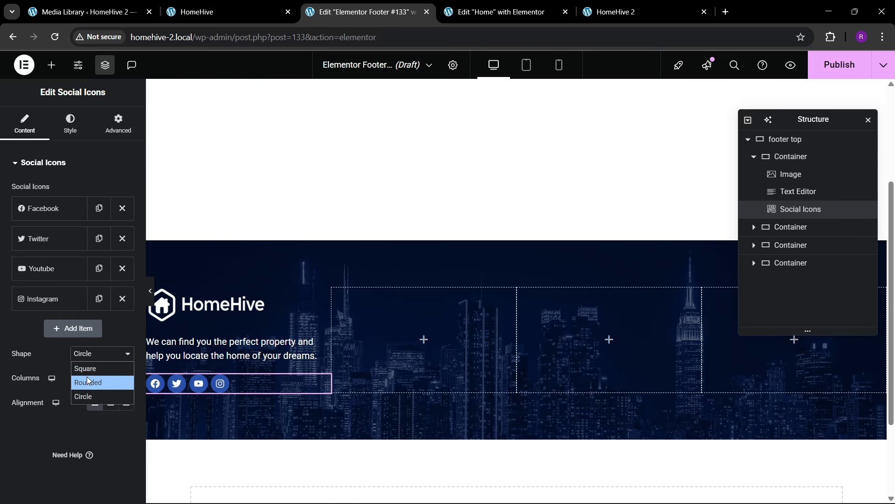
{"action": "left_click", "coordinate": [91, 359]}
{"action": "left_click", "coordinate": [93, 362]}
{"action": "left_click", "coordinate": [90, 373]}
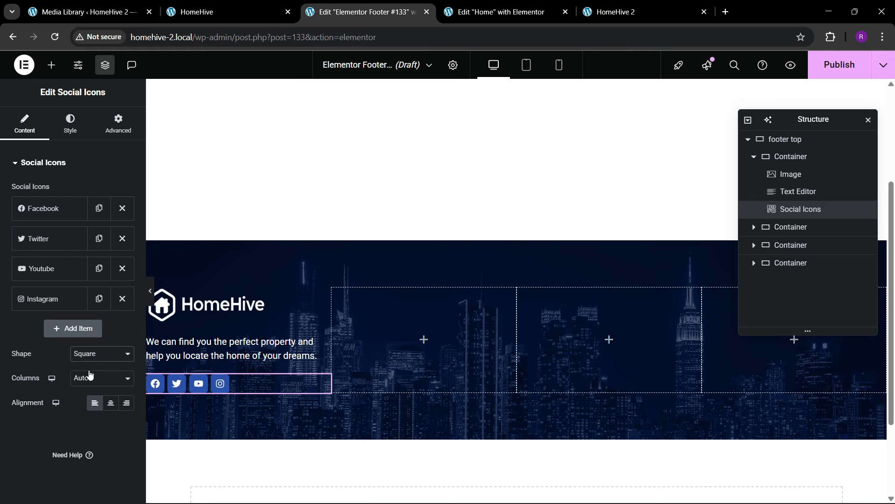
{"action": "left_click", "coordinate": [75, 136]}
{"action": "left_click", "coordinate": [126, 240]}
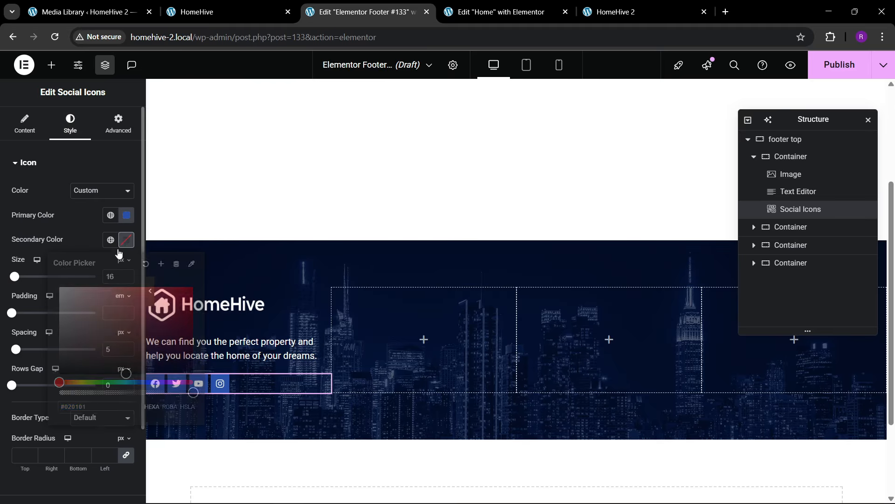
- Set the icon size to 17 px and padding to 0.4 em, comparing with the live site
{"action": "left_click", "coordinate": [197, 12]}
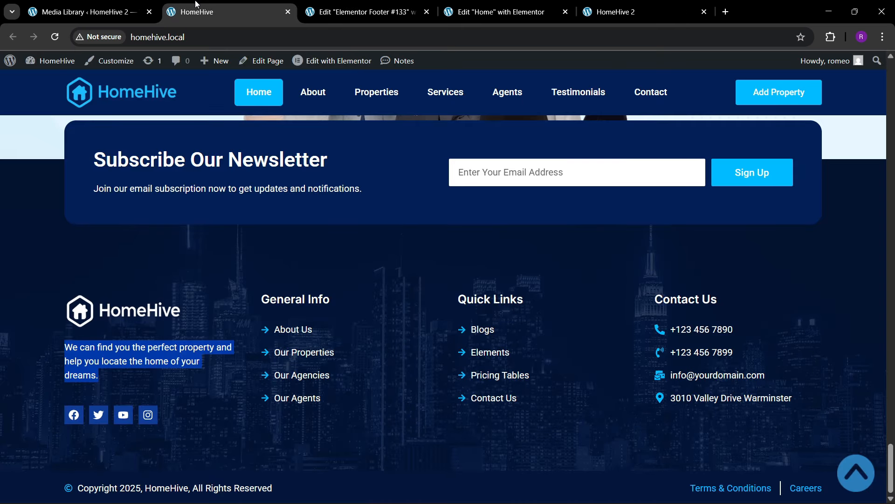
{"action": "left_click", "coordinate": [362, 12]}
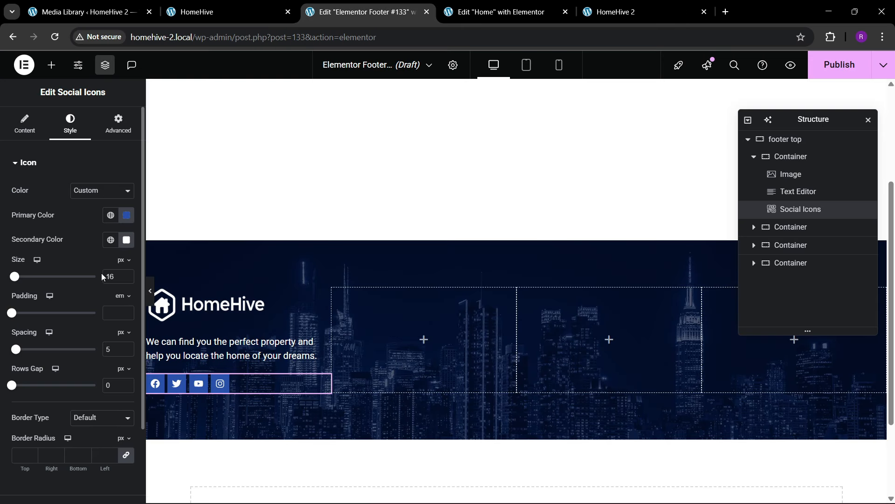
{"action": "left_click", "coordinate": [127, 274]}
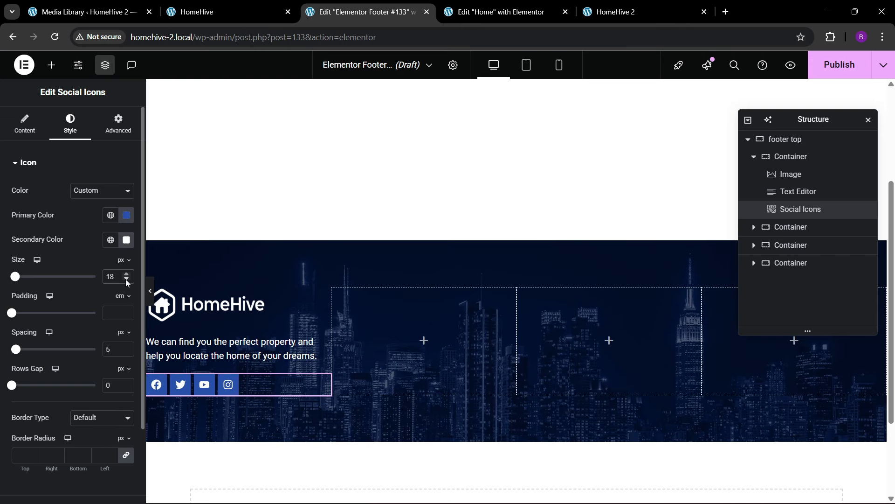
{"action": "left_click", "coordinate": [126, 280]}
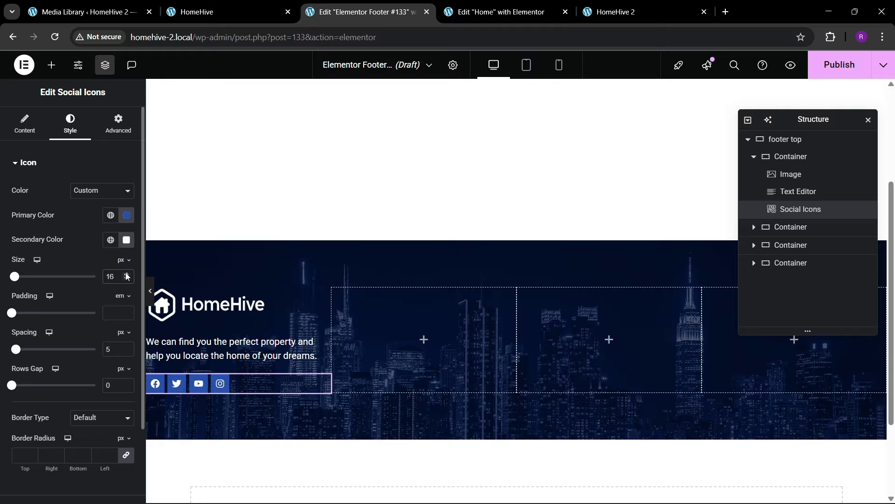
{"action": "left_click", "coordinate": [126, 274]}
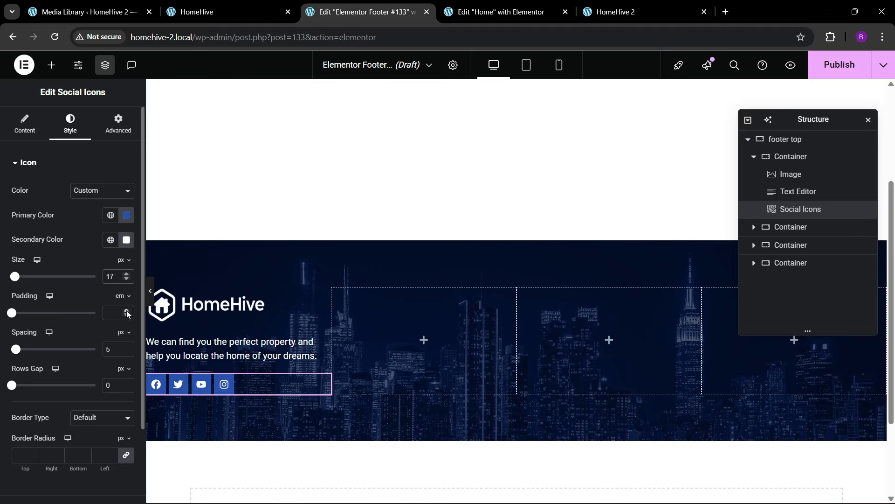
{"action": "left_click", "coordinate": [127, 310]}
{"action": "left_click", "coordinate": [128, 315]}
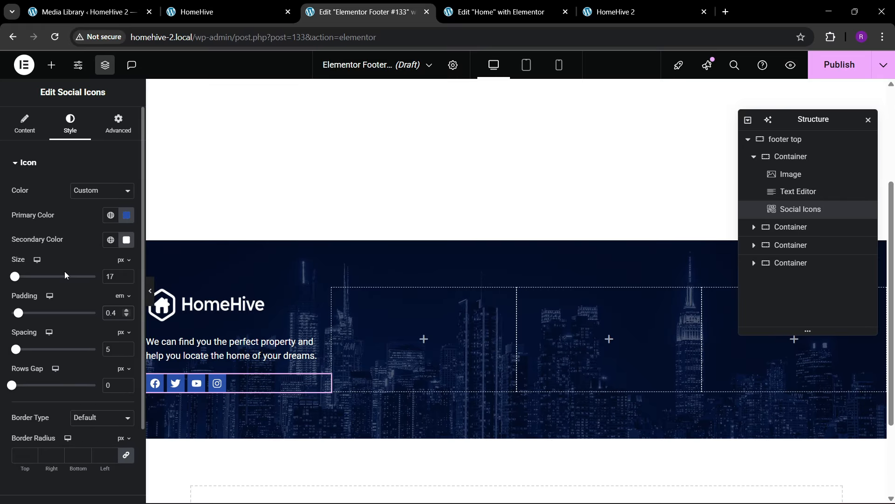
- Style the icon hover state: bright blue primary, white secondary and Grow animation
{"action": "scroll", "coordinate": [67, 261], "scroll_direction": "down", "scroll_amount": 2}
{"action": "left_click", "coordinate": [60, 414]}
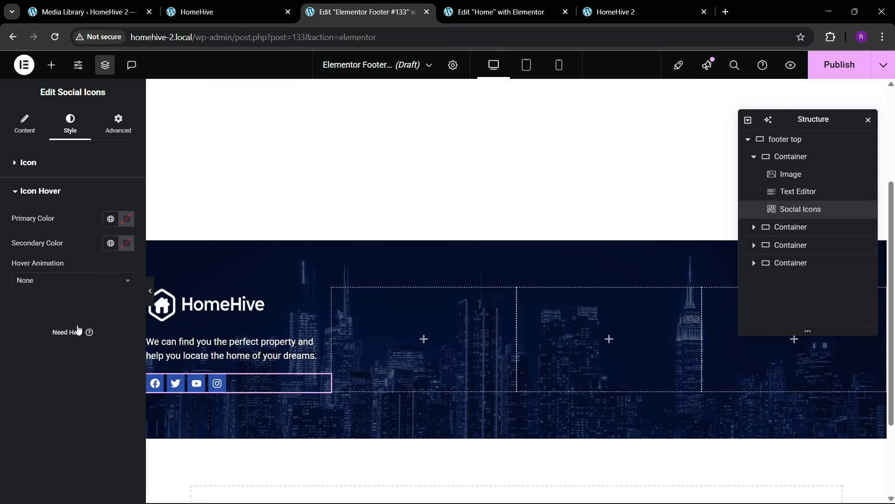
{"action": "left_click", "coordinate": [109, 219]}
{"action": "left_click", "coordinate": [70, 344]}
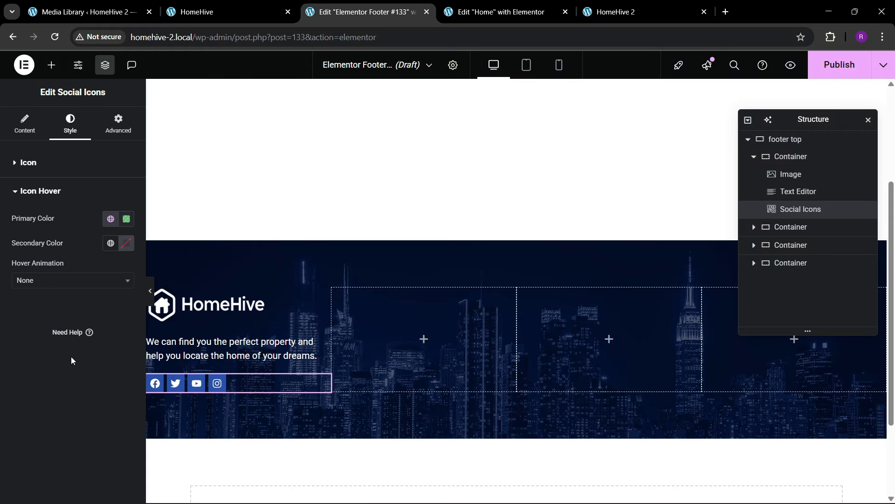
{"action": "left_click", "coordinate": [111, 219]}
{"action": "left_click", "coordinate": [70, 366]}
{"action": "left_click", "coordinate": [127, 243]}
{"action": "left_click_drag", "start_coordinate": [111, 321], "coordinate": [10, 357]}
{"action": "left_click", "coordinate": [10, 356]}
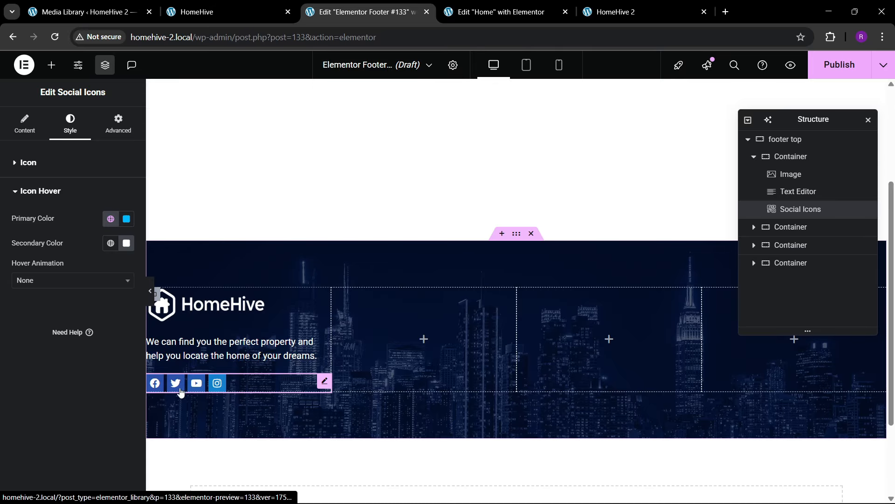
{"action": "left_click", "coordinate": [63, 280]}
{"action": "left_click", "coordinate": [37, 327]}
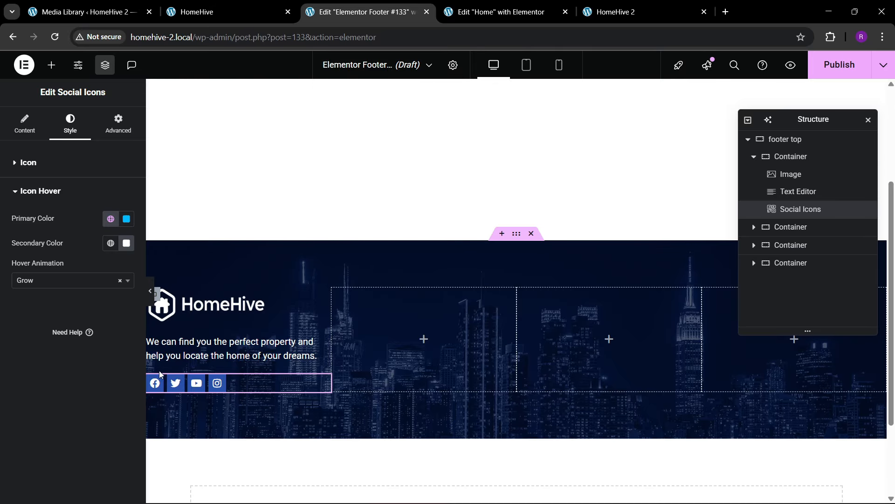
{"action": "left_click", "coordinate": [41, 190]}
- Set the social icon spacing to 10 and check the footer on the live site
{"action": "left_click", "coordinate": [38, 171]}
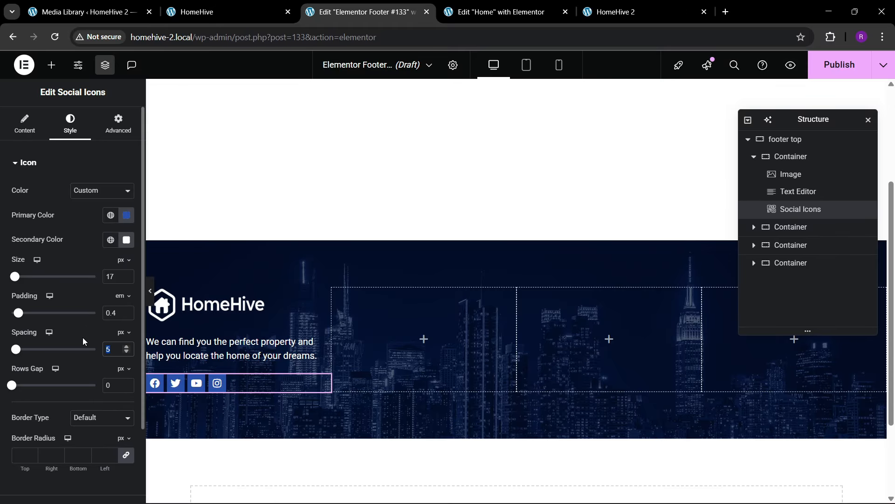
{"action": "type", "text": "10"}
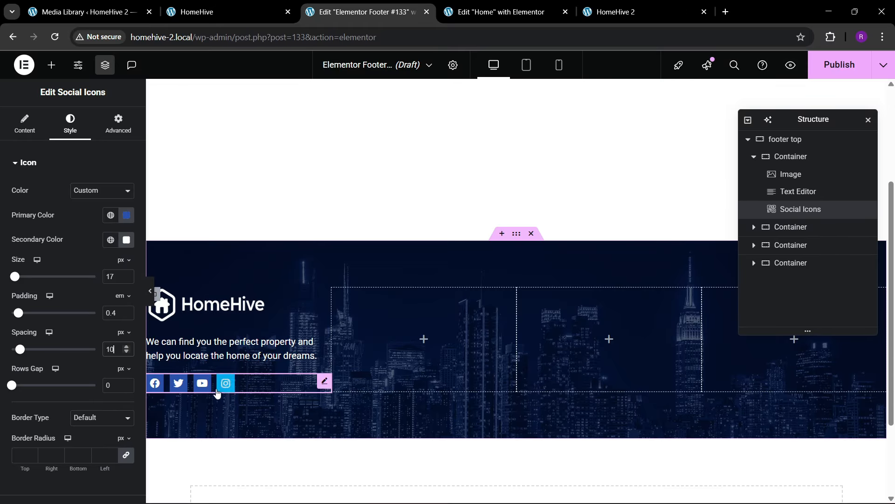
{"action": "left_click", "coordinate": [208, 5]}
{"action": "left_click", "coordinate": [346, 5]}
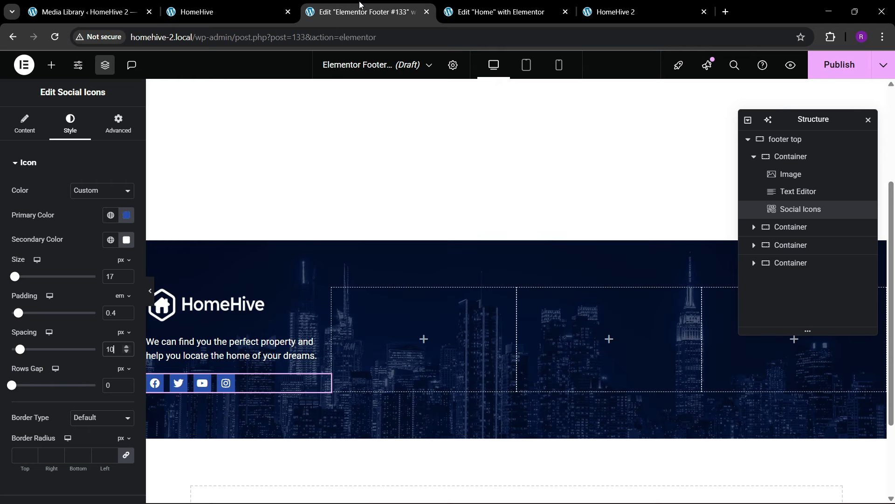
- Centre the logo column's content vertically, keep items left-aligned, and set its gaps to 30
{"action": "left_click", "coordinate": [793, 159]}
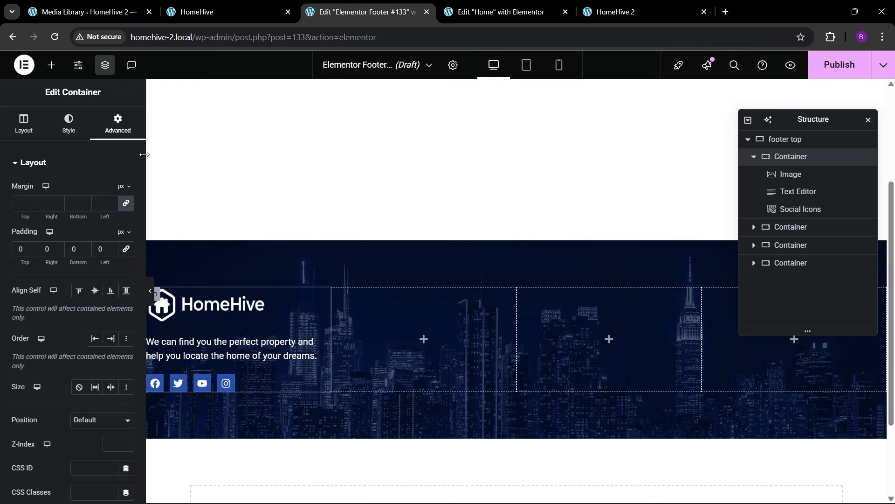
{"action": "left_click", "coordinate": [27, 126]}
{"action": "left_click", "coordinate": [42, 397]}
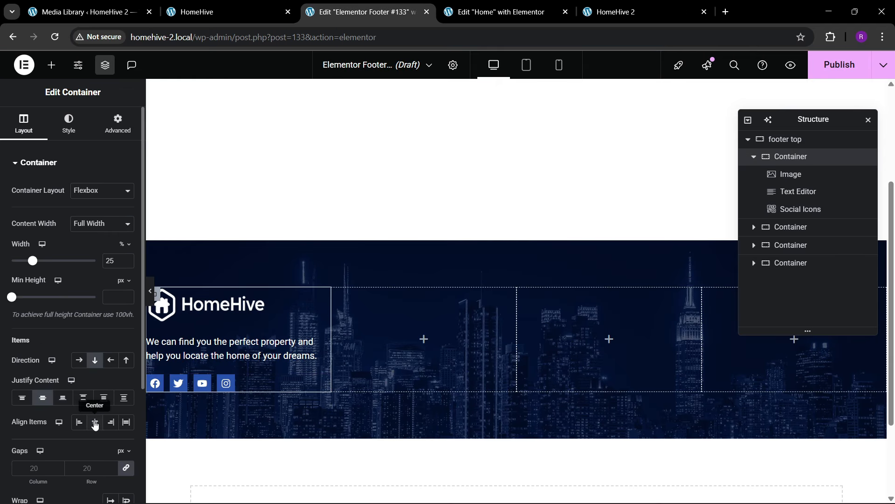
{"action": "left_click", "coordinate": [95, 422]}
{"action": "left_click", "coordinate": [79, 422]}
{"action": "left_click", "coordinate": [99, 468]}
{"action": "type", "text": "30"}
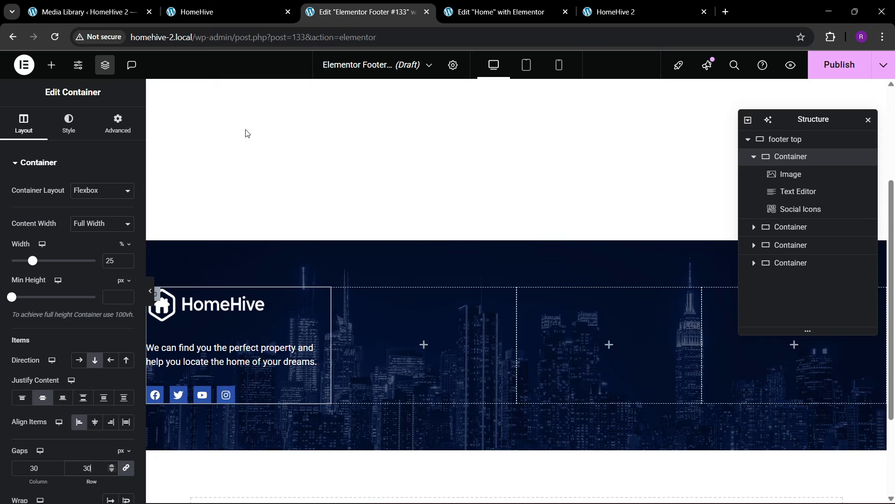
{"action": "left_click", "coordinate": [219, 11]}
{"action": "left_click", "coordinate": [369, 12]}
- Drag a Heading widget into the second footer column
{"action": "left_click", "coordinate": [52, 65]}
{"action": "scroll", "coordinate": [62, 258], "scroll_direction": "down", "scroll_amount": 3}
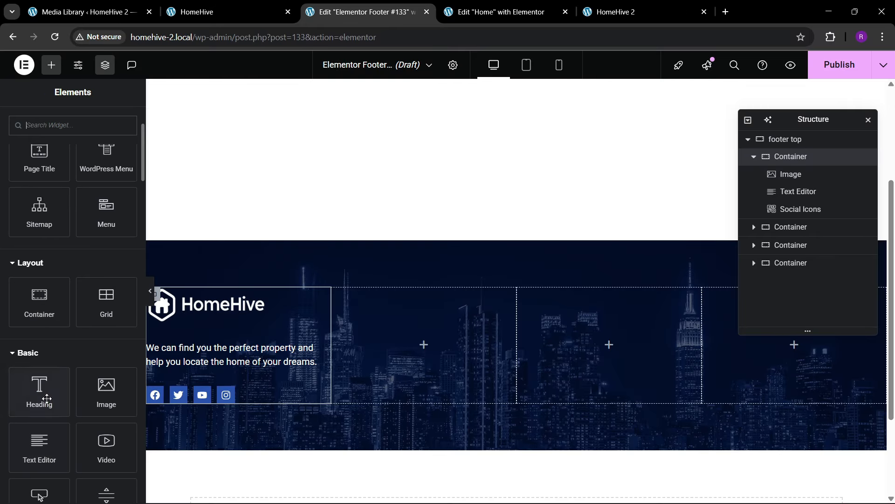
{"action": "left_click_drag", "start_coordinate": [46, 397], "coordinate": [354, 334]}
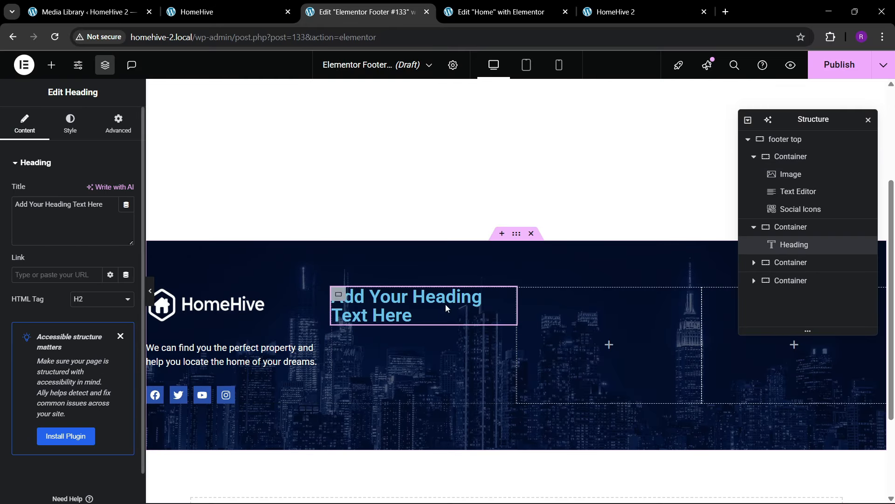
- Retitle the heading 'General Info' and set its font size to 20 px
{"action": "left_click_drag", "start_coordinate": [106, 208], "coordinate": [5, 189]}
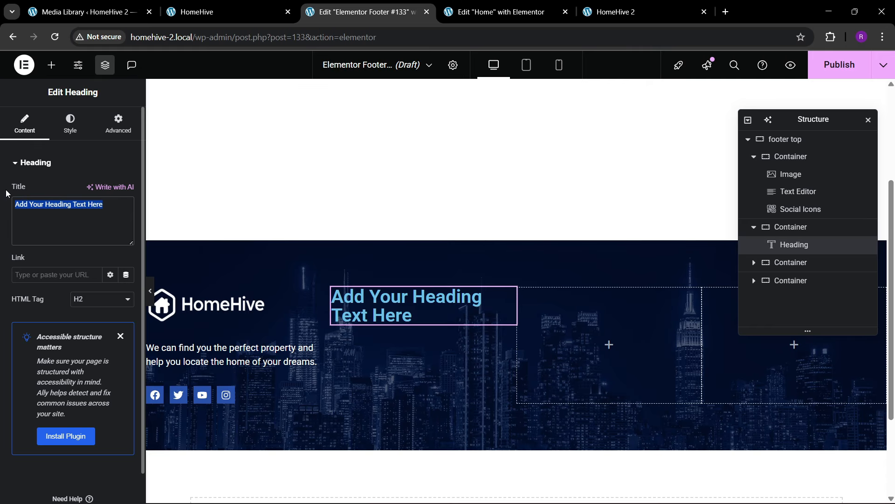
{"action": "type", "text": "General Info"}
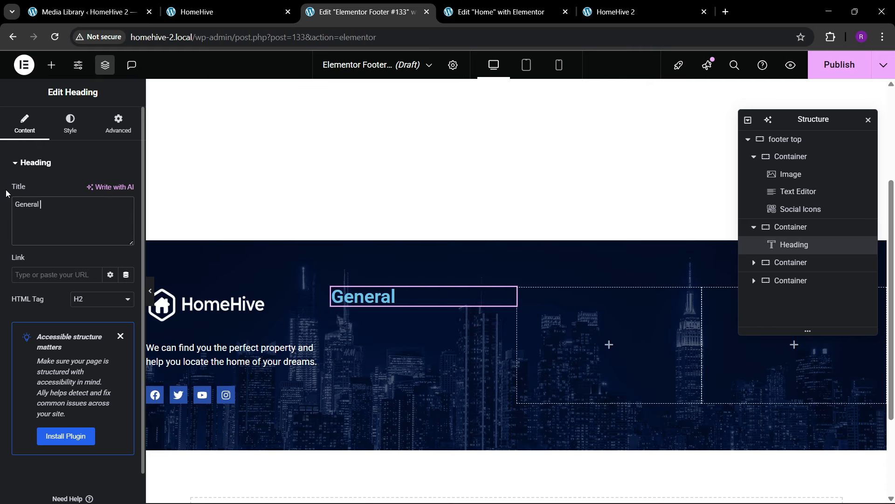
{"action": "left_click", "coordinate": [66, 133]}
{"action": "left_click", "coordinate": [126, 225]}
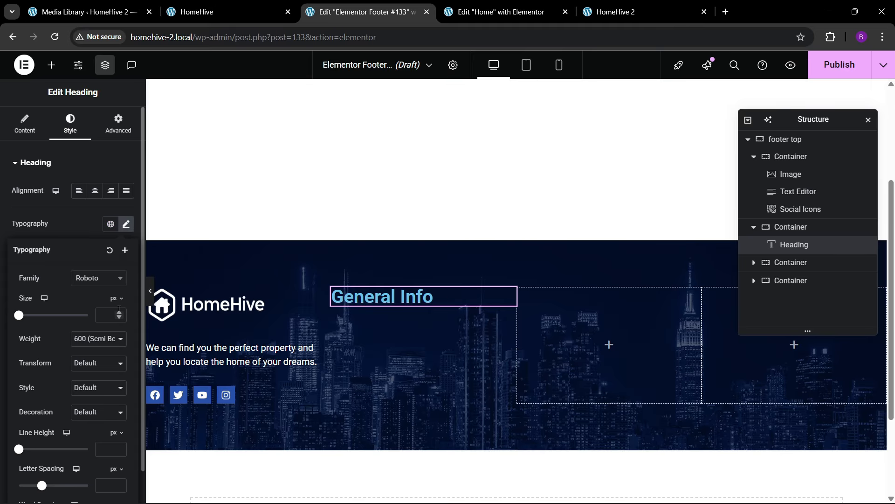
{"action": "left_click", "coordinate": [120, 315]}
{"action": "type", "text": "4"}
{"action": "left_click", "coordinate": [120, 314]}
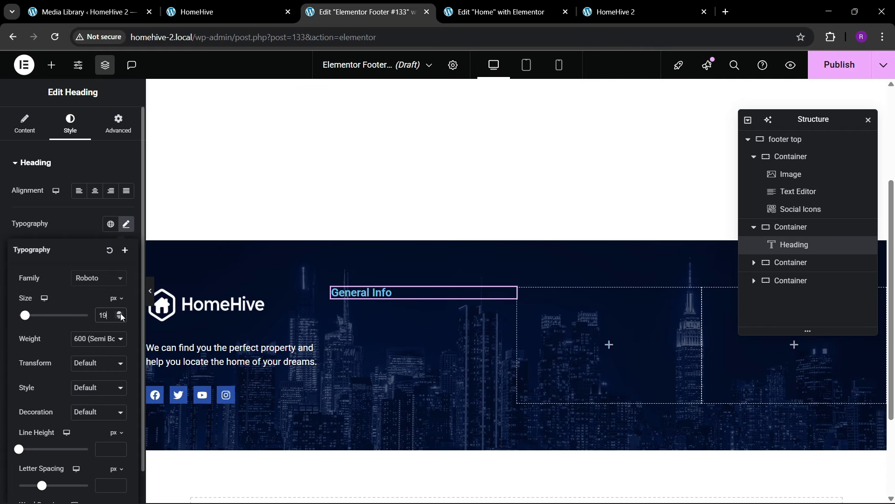
{"action": "left_click", "coordinate": [121, 313]}
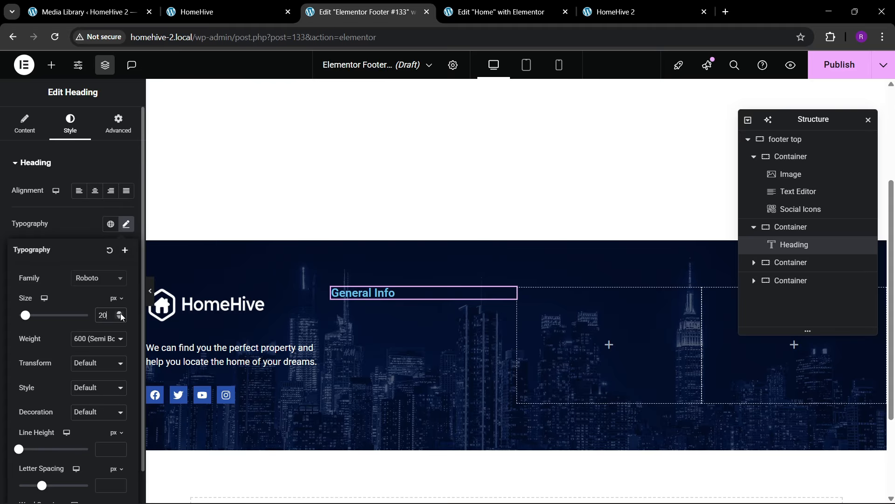
{"action": "left_click", "coordinate": [80, 236]}
- Make the General Info heading text white, keeping its size at 20 px
{"action": "left_click", "coordinate": [126, 355]}
{"action": "left_click", "coordinate": [14, 363]}
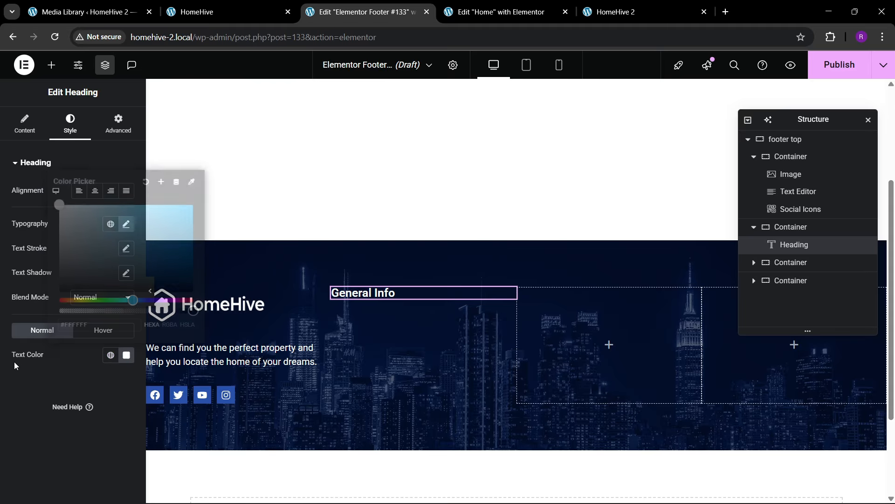
{"action": "left_click", "coordinate": [130, 225]}
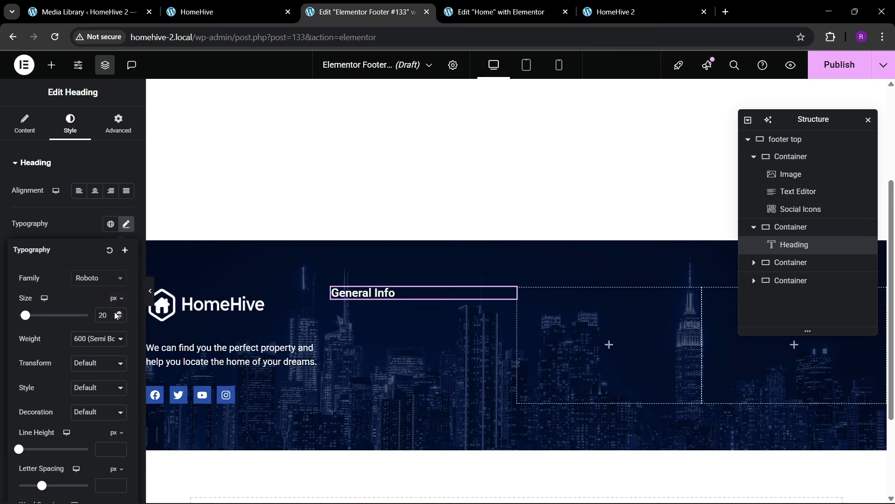
{"action": "left_click", "coordinate": [118, 313]}
{"action": "left_click", "coordinate": [119, 313]}
{"action": "left_click", "coordinate": [119, 319]}
{"action": "left_click", "coordinate": [119, 318]}
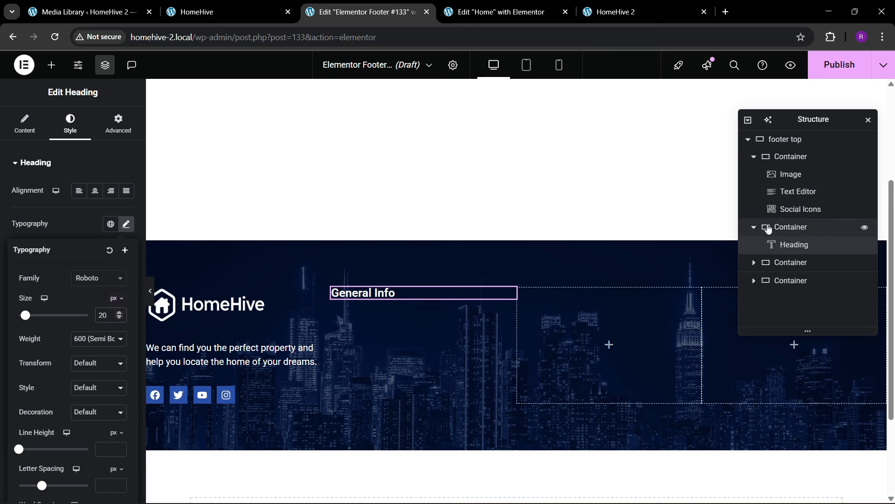
{"action": "left_click", "coordinate": [784, 141]}
- Set the footer top container to Space Between, Stretch alignment and linked 50 px gaps
{"action": "left_click", "coordinate": [24, 126]}
{"action": "scroll", "coordinate": [48, 296], "scroll_direction": "down", "scroll_amount": 3}
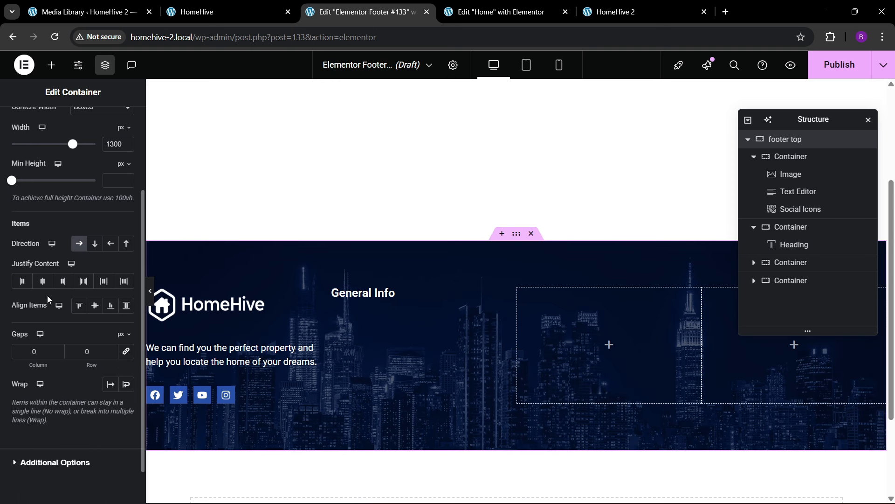
{"action": "left_click", "coordinate": [84, 284]}
{"action": "left_click", "coordinate": [93, 306]}
{"action": "left_click", "coordinate": [80, 307]}
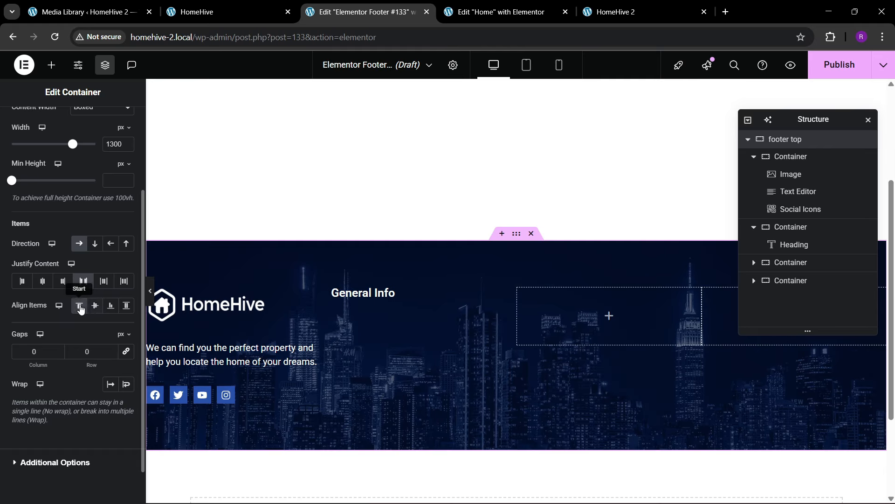
{"action": "left_click", "coordinate": [93, 306]}
{"action": "left_click", "coordinate": [112, 354]}
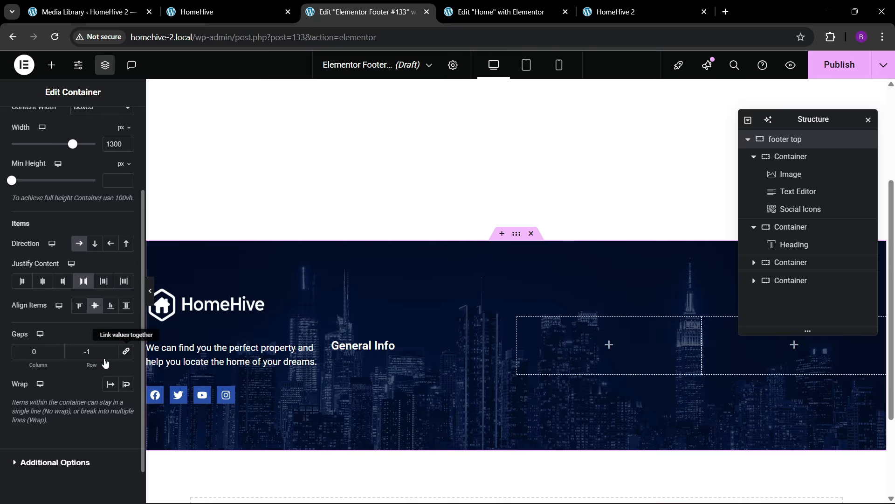
{"action": "left_click", "coordinate": [126, 352]}
{"action": "type", "text": "50"}
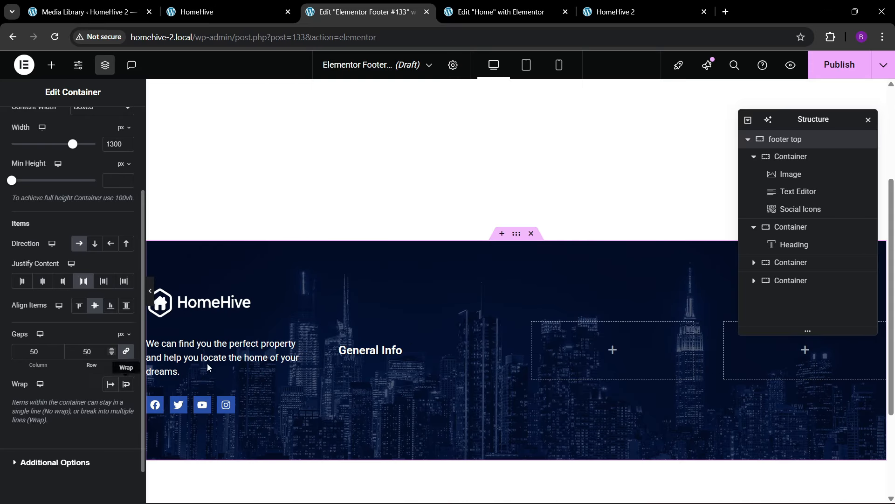
{"action": "left_click", "coordinate": [80, 305]}
{"action": "left_click", "coordinate": [126, 305]}
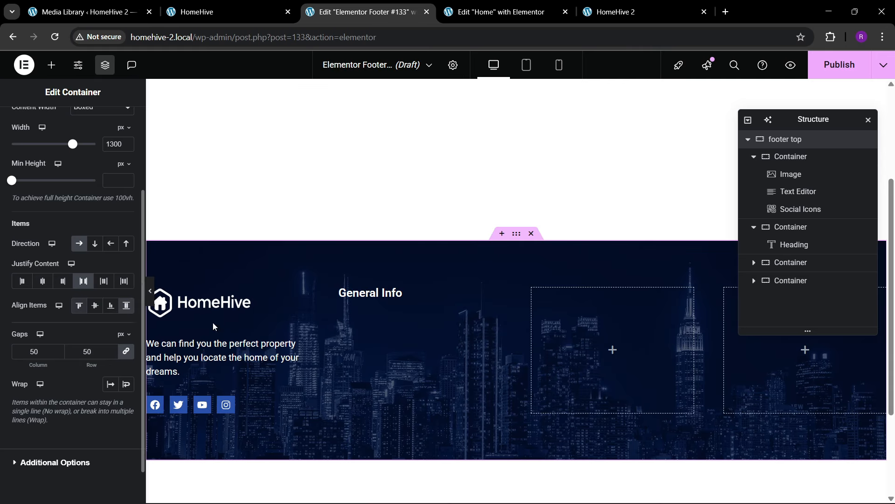
- Confirm the General Info heading stays at 20 px and compare with the live site footer
{"action": "left_click", "coordinate": [370, 298]}
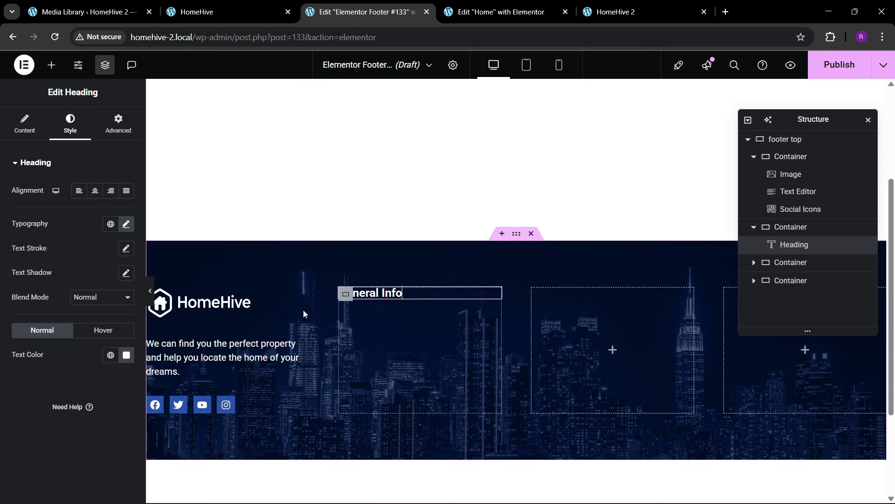
{"action": "left_click", "coordinate": [126, 223]}
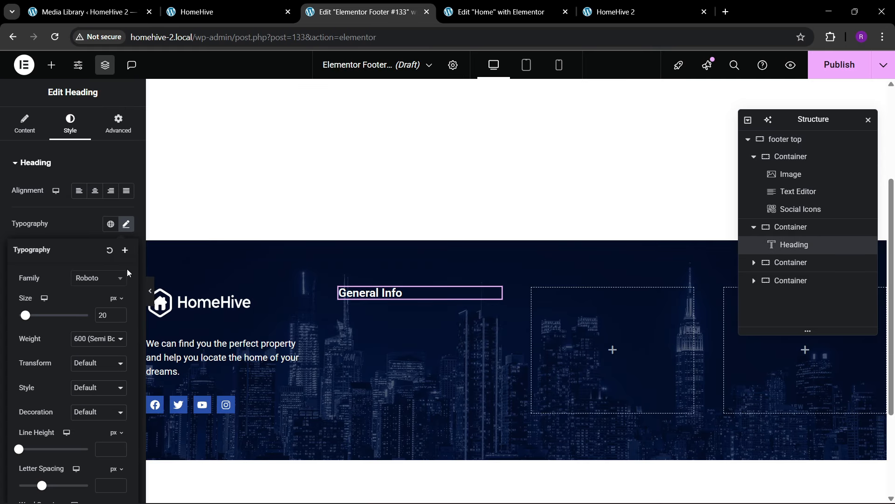
{"action": "left_click", "coordinate": [120, 315]}
{"action": "left_click", "coordinate": [120, 318]}
{"action": "left_click", "coordinate": [275, 10]}
{"action": "left_click", "coordinate": [341, 5]}
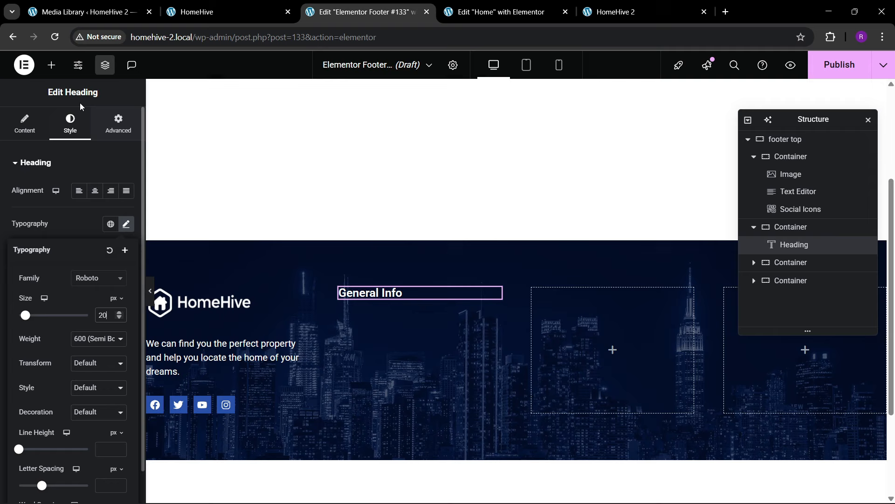
{"action": "left_click", "coordinate": [51, 65]}
- Add an Icon List under General Info with a single item using the right arrow icon
{"action": "type", "text": "list"}
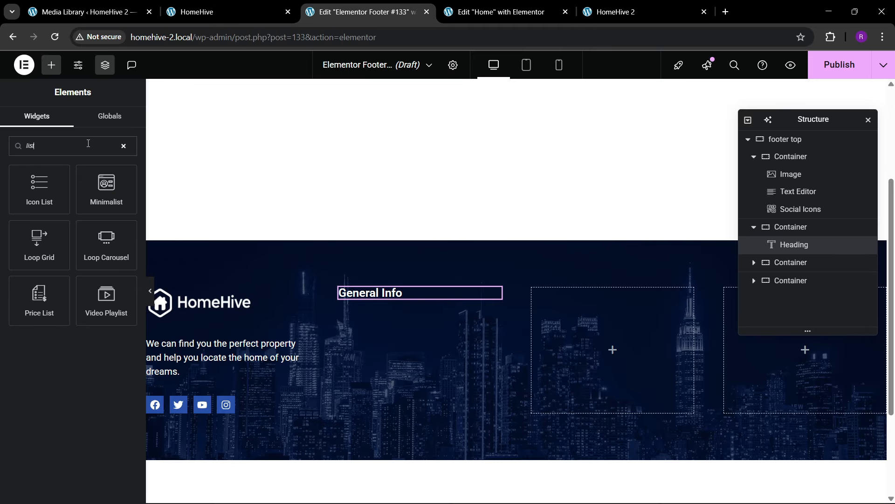
{"action": "left_click_drag", "start_coordinate": [40, 191], "coordinate": [375, 299]}
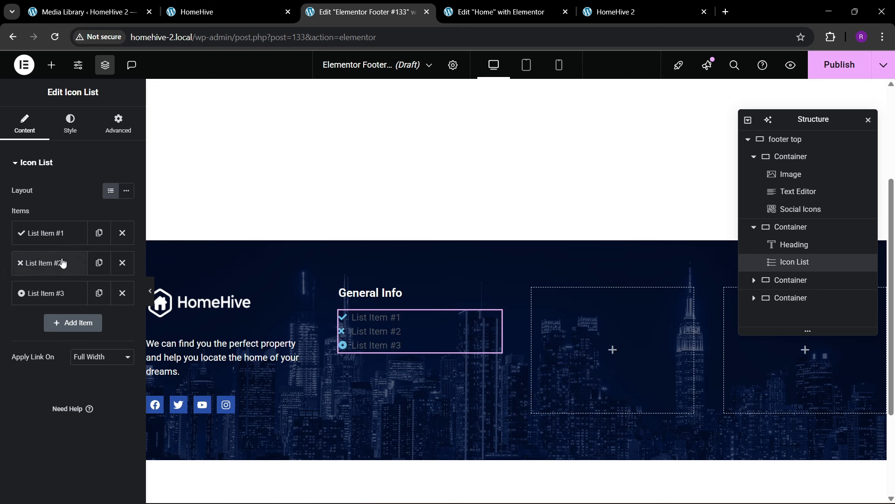
{"action": "left_click", "coordinate": [122, 262]}
{"action": "left_click", "coordinate": [123, 263]}
{"action": "left_click", "coordinate": [93, 233]}
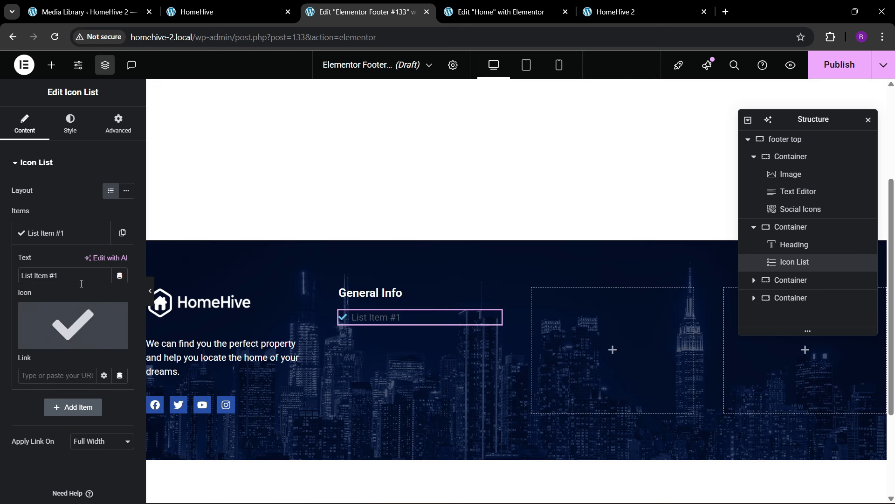
{"action": "left_click", "coordinate": [118, 331]}
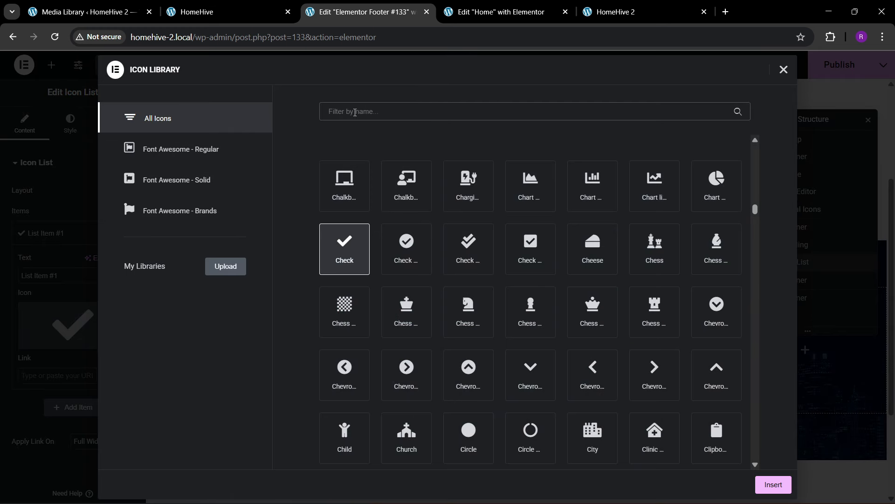
{"action": "left_click", "coordinate": [355, 112]}
{"action": "type", "text": "arrow"}
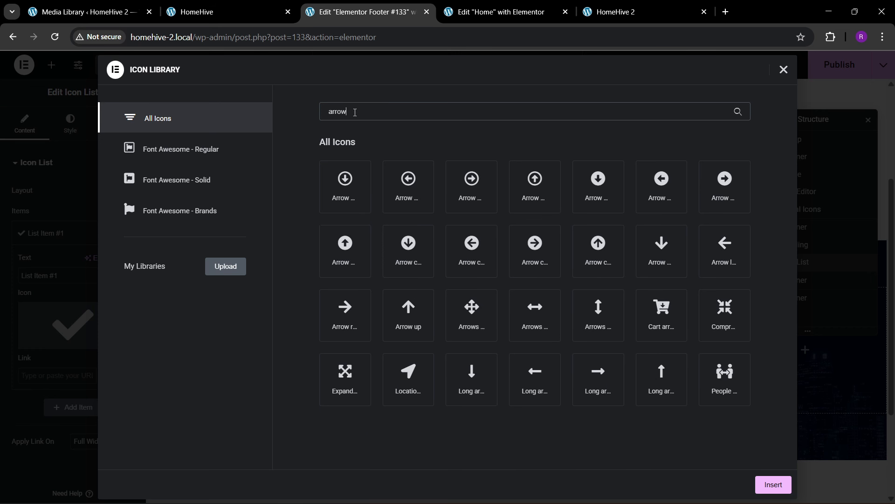
{"action": "left_click", "coordinate": [345, 322]}
{"action": "left_click", "coordinate": [767, 484]}
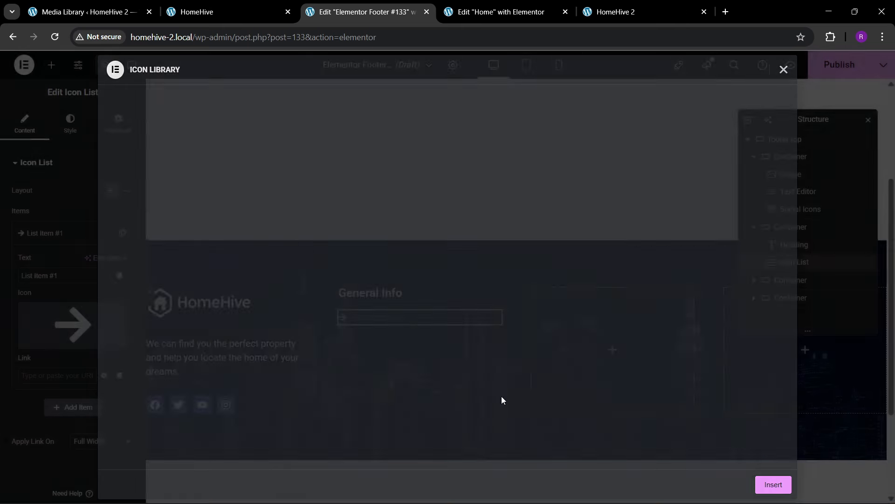
- Label the list item 'Home' and duplicate it into five Home items
{"action": "triple_click", "coordinate": [70, 271]}
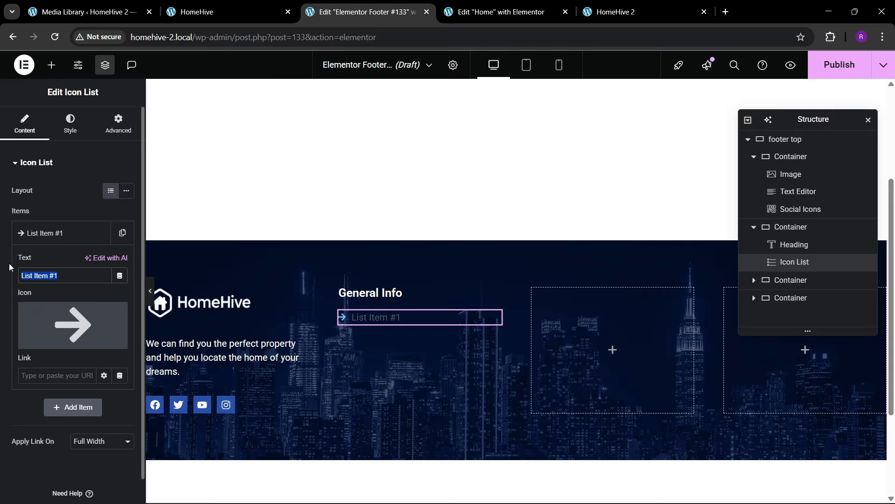
{"action": "type", "text": "Homje"}
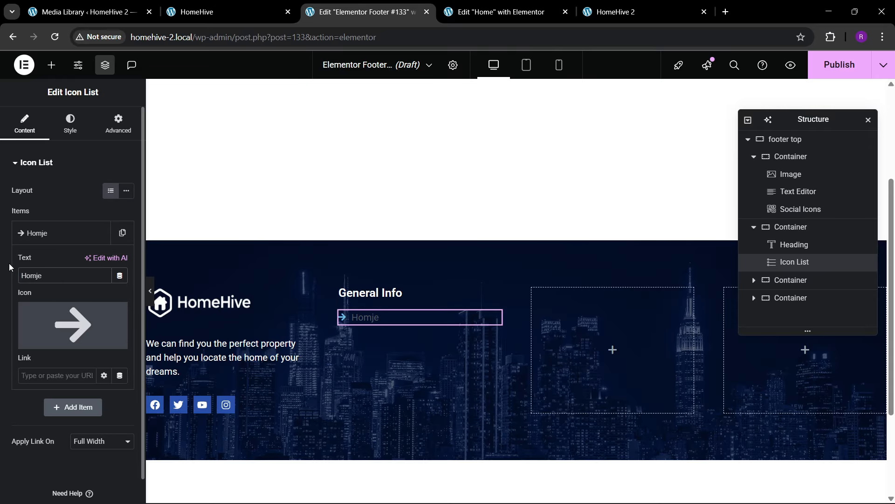
{"action": "key", "text": "BackSpace"}
{"action": "key", "text": "BackSpace"}
{"action": "type", "text": "e"}
{"action": "left_click", "coordinate": [47, 241]}
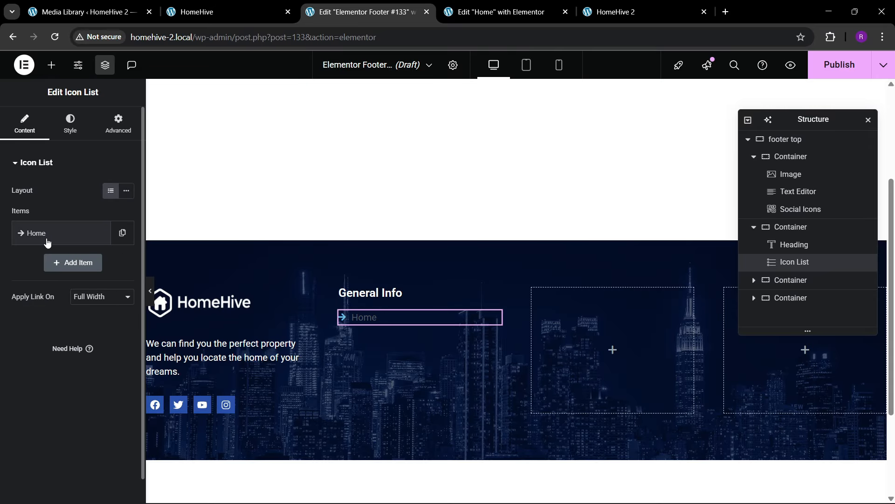
{"action": "left_click", "coordinate": [122, 233]}
{"action": "left_click", "coordinate": [99, 263]}
{"action": "left_click", "coordinate": [99, 293]}
{"action": "left_click", "coordinate": [99, 323]}
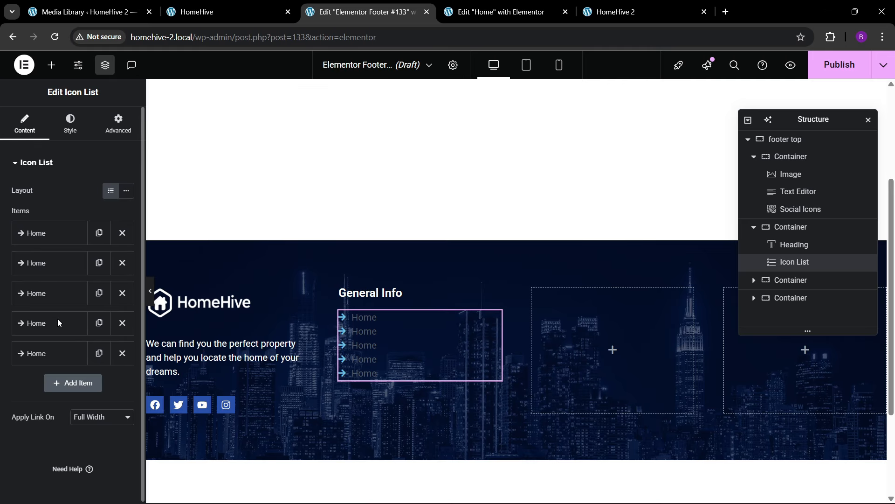
- Colour the arrow icons theme blue at size 17 and the item text white
{"action": "left_click", "coordinate": [70, 133]}
{"action": "left_click", "coordinate": [34, 300]}
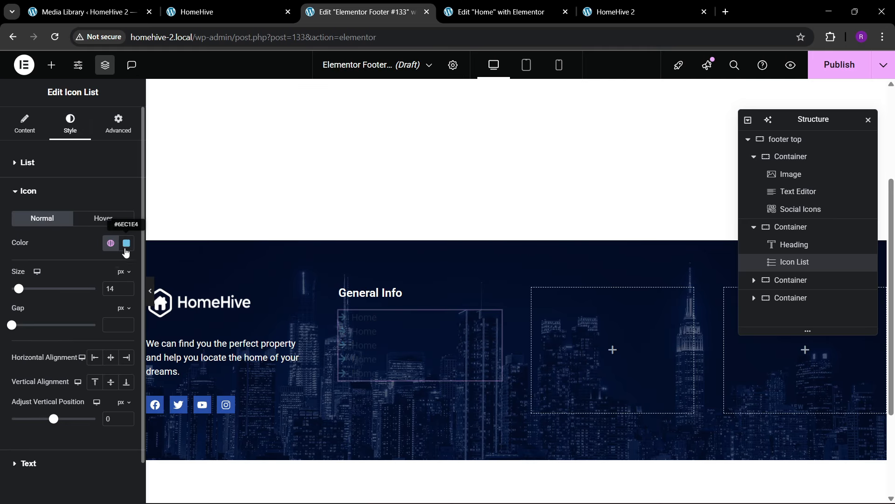
{"action": "left_click", "coordinate": [110, 243]}
{"action": "left_click", "coordinate": [51, 390]}
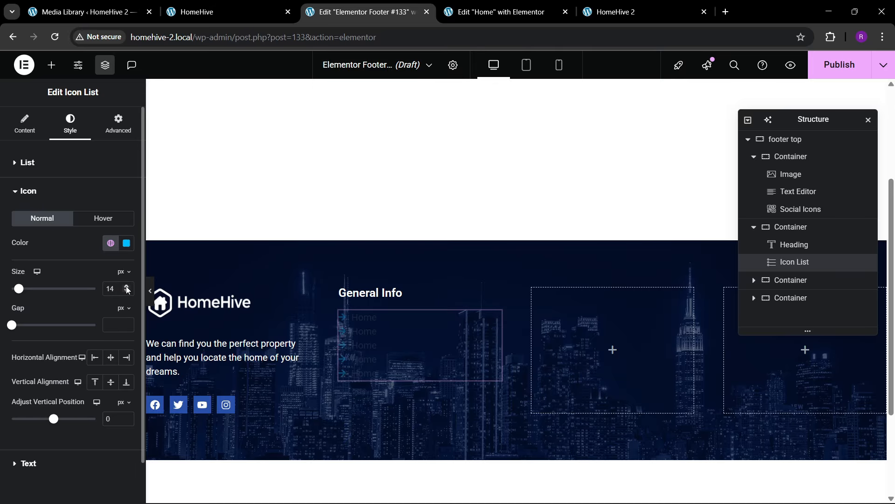
{"action": "left_click", "coordinate": [127, 288]}
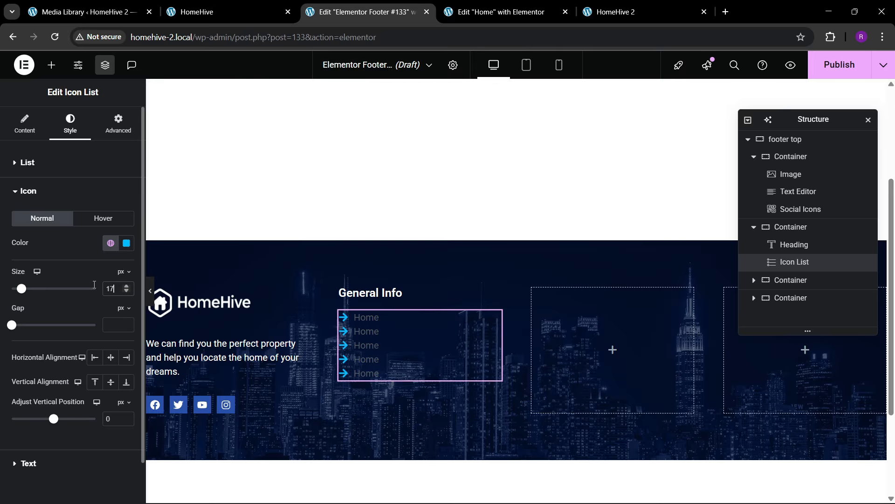
{"action": "left_click", "coordinate": [45, 191]}
{"action": "left_click", "coordinate": [42, 218]}
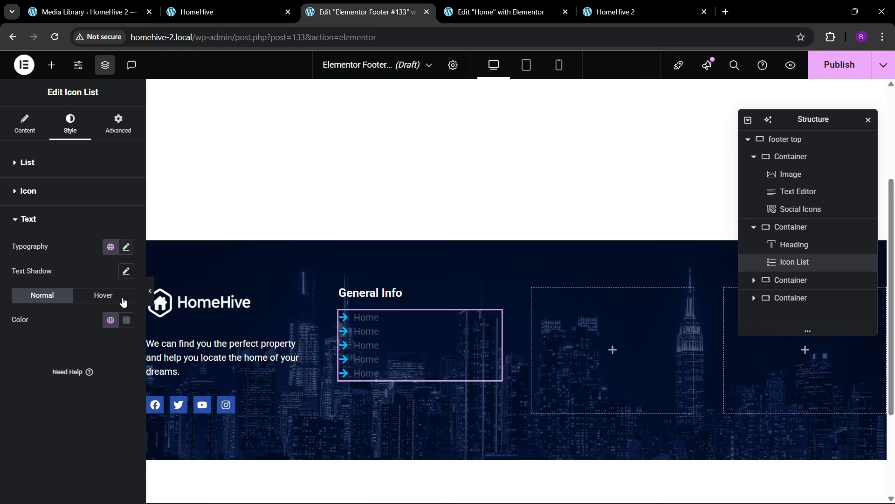
{"action": "left_click", "coordinate": [126, 320]}
{"action": "left_click_drag", "start_coordinate": [80, 205], "coordinate": [29, 164]}
{"action": "left_click", "coordinate": [34, 357]}
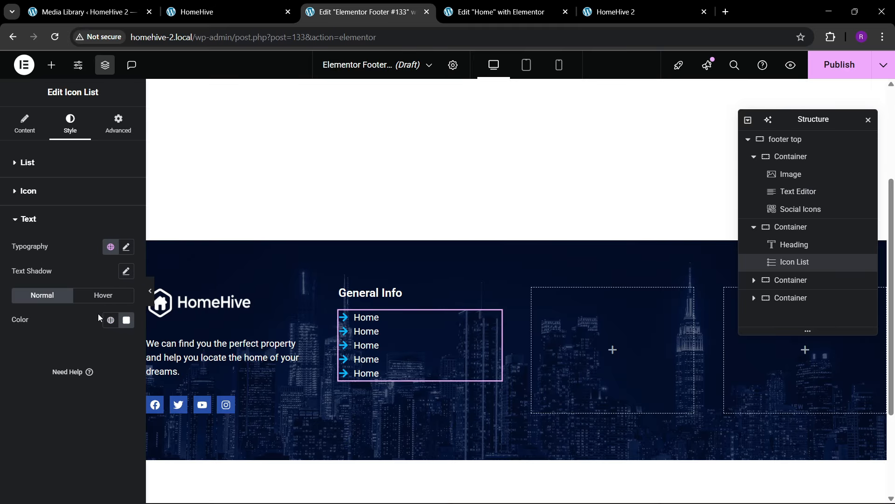
{"action": "left_click", "coordinate": [25, 124]}
- Rename the second and third list items to About and Services
{"action": "left_click", "coordinate": [60, 263]}
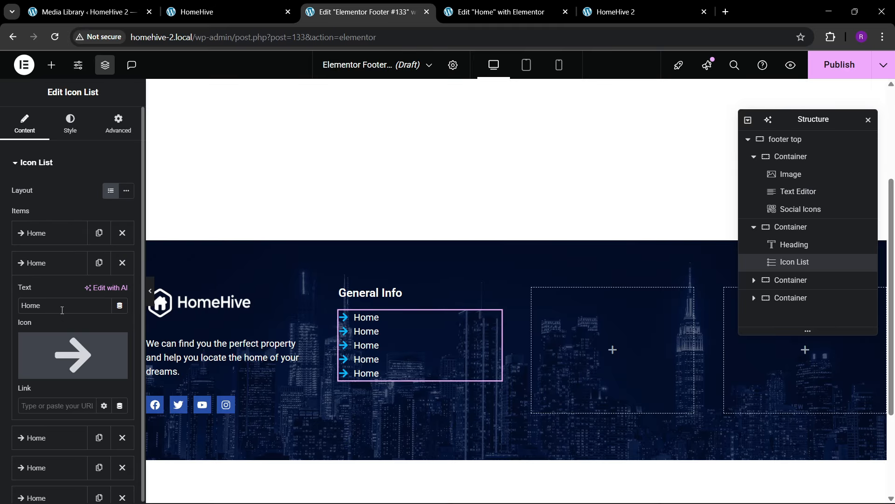
{"action": "left_click_drag", "start_coordinate": [62, 305], "coordinate": [13, 290]}
{"action": "type", "text": "About"}
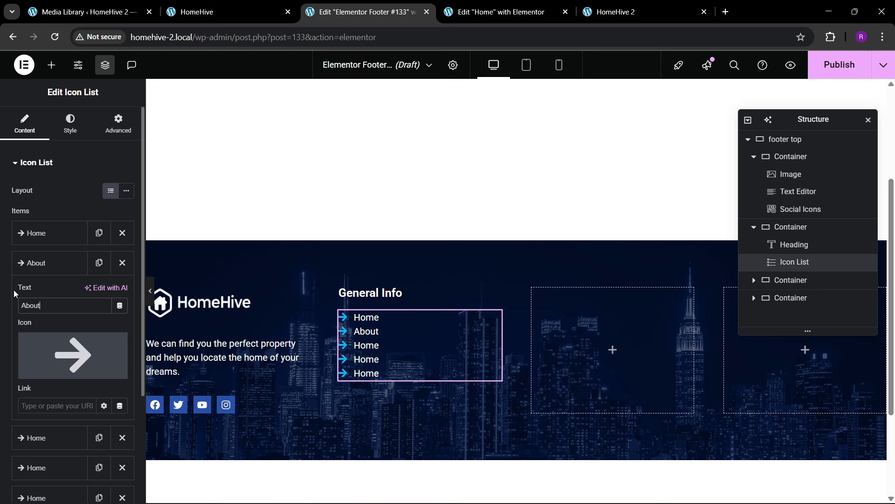
{"action": "left_click", "coordinate": [42, 262]}
{"action": "left_click", "coordinate": [48, 294]}
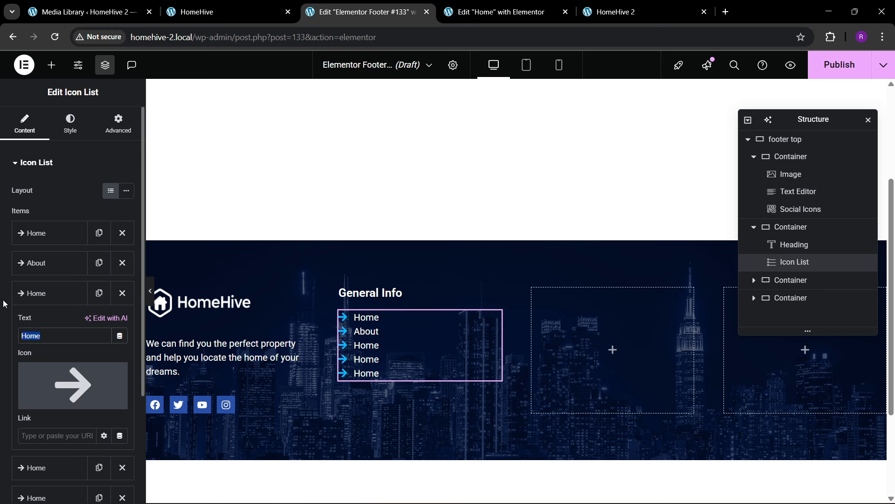
{"action": "type", "text": "Services"}
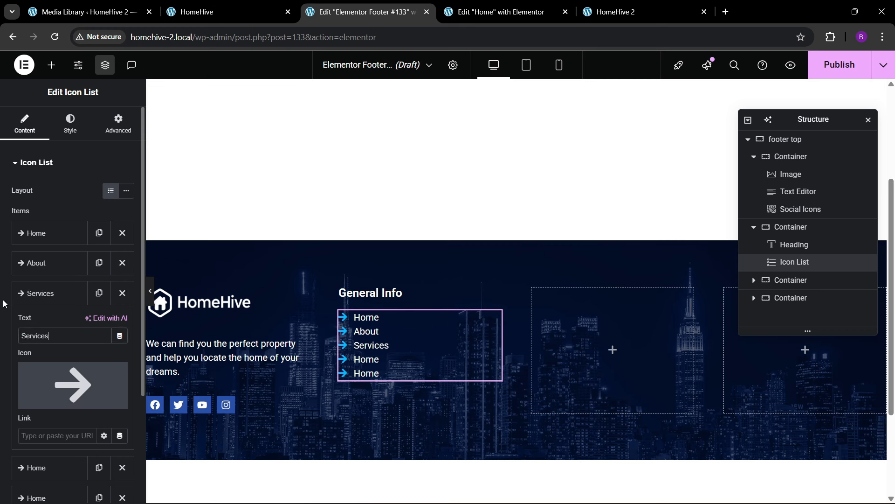
{"action": "left_click", "coordinate": [32, 293]}
- Rename the last two list items to Properties and Contact
{"action": "left_click", "coordinate": [28, 323]}
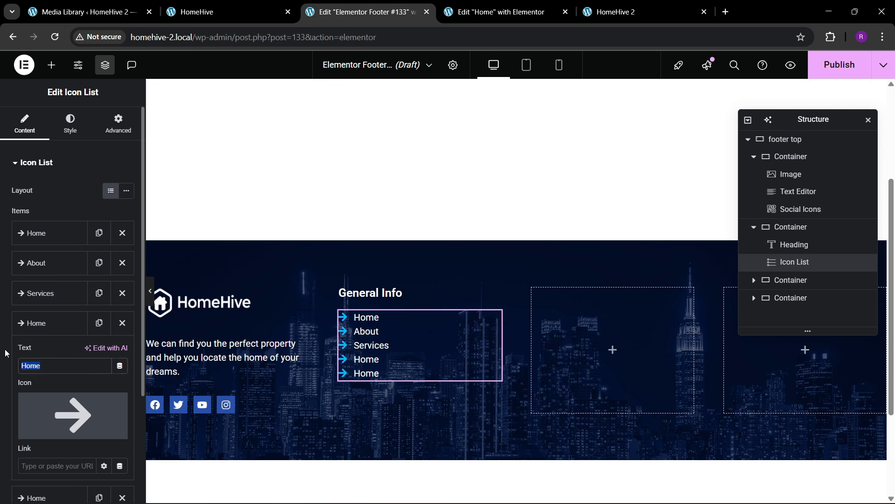
{"action": "type", "text": "Properties"}
{"action": "left_click", "coordinate": [19, 323]}
{"action": "left_click", "coordinate": [17, 353]}
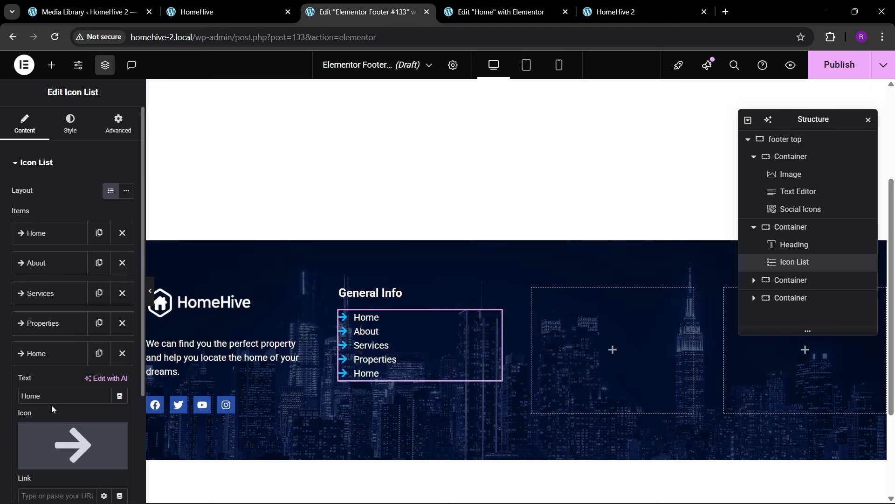
{"action": "type", "text": "con"}
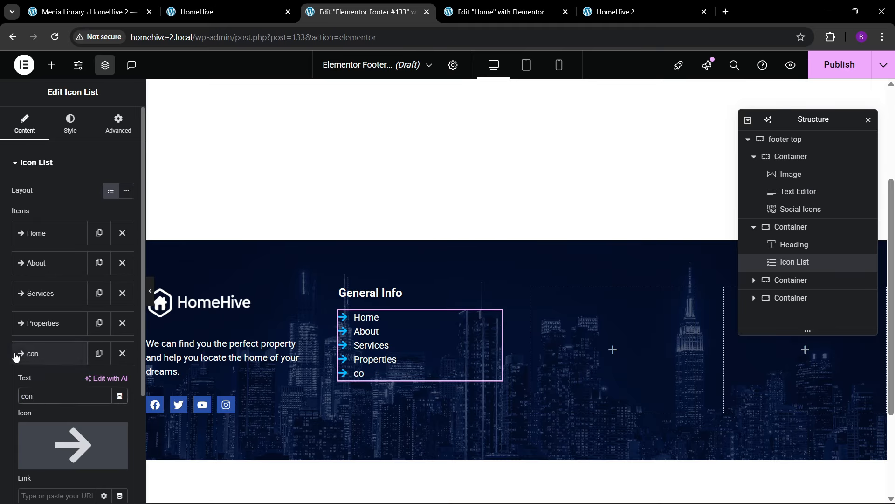
{"action": "key", "text": "BackSpace"}
{"action": "key", "text": "BackSpace"}
{"action": "key", "text": "BackSpace"}
{"action": "type", "text": "C"}
{"action": "left_click", "coordinate": [42, 353]}
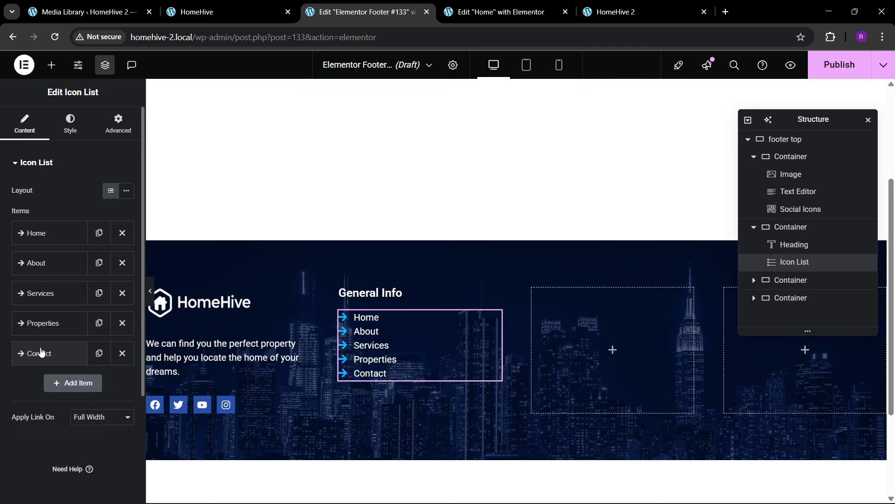
{"action": "left_click", "coordinate": [71, 124]}
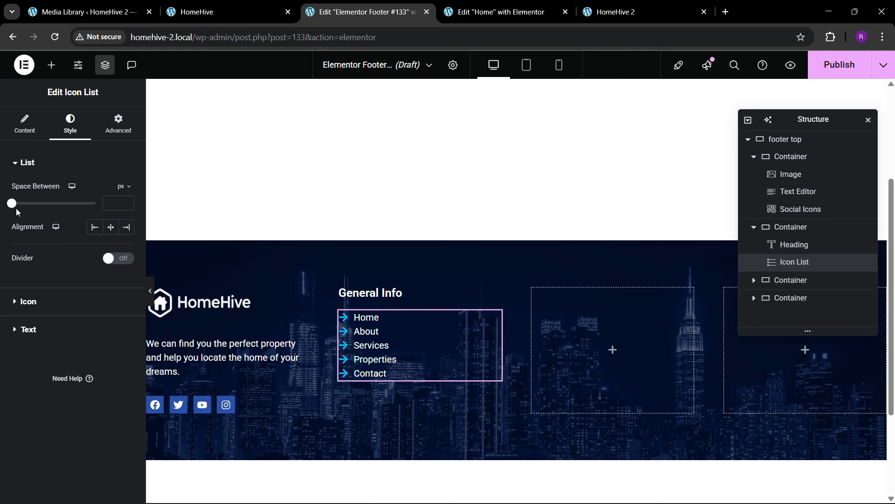
- Adjust the item spacing and set the list's unlinked top margin to 20 px
{"action": "left_click_drag", "start_coordinate": [13, 204], "coordinate": [23, 204]}
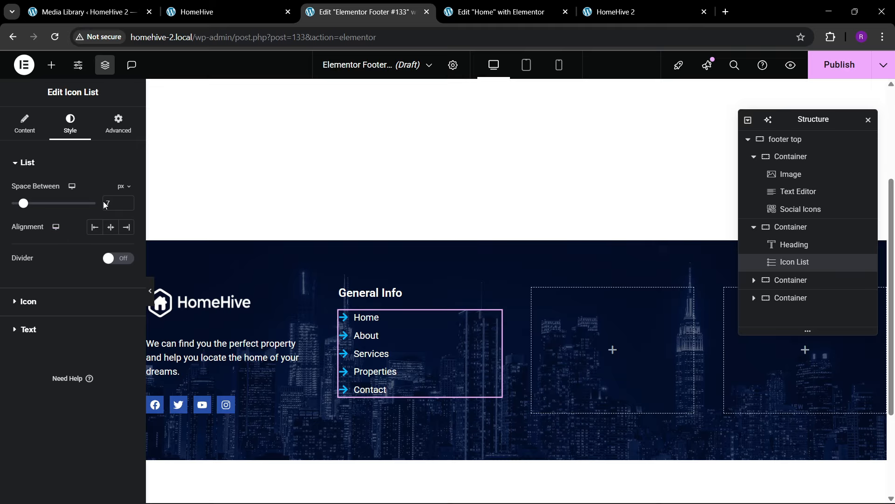
{"action": "left_click", "coordinate": [125, 200]}
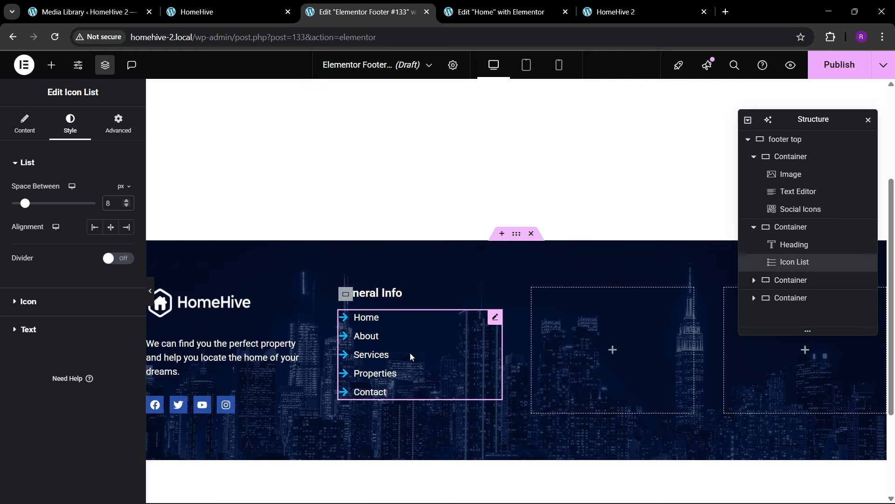
{"action": "left_click", "coordinate": [118, 124]}
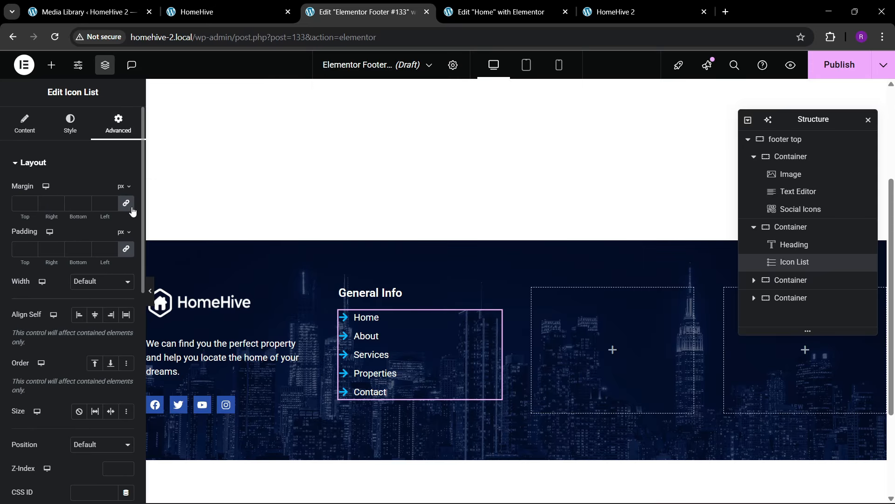
{"action": "left_click", "coordinate": [131, 206]}
{"action": "left_click", "coordinate": [16, 208]}
{"action": "type", "text": "3"}
{"action": "key", "text": "BackSpace"}
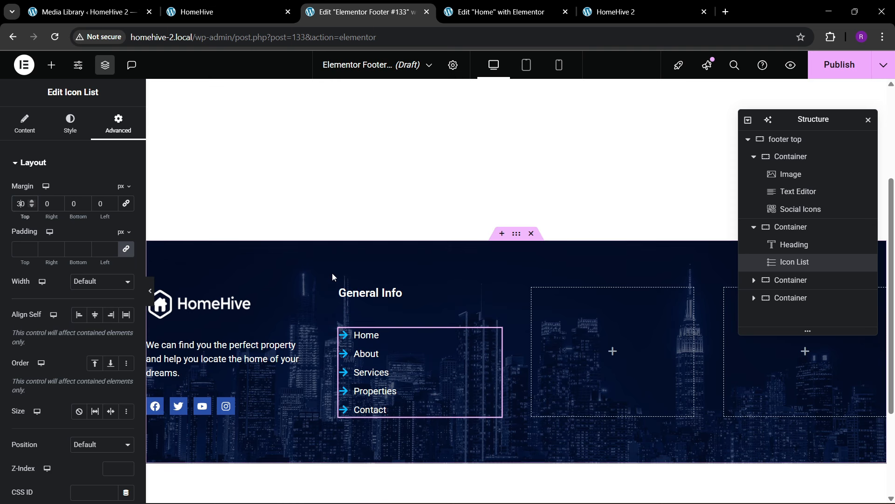
{"action": "type", "text": "2"}
- Check the live footer, then set the list item spacing to 10 px
{"action": "left_click", "coordinate": [265, 5]}
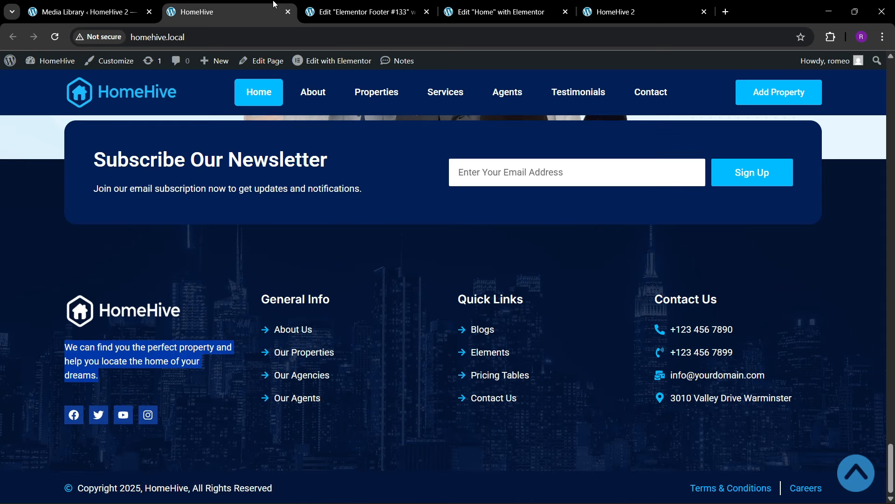
{"action": "left_click", "coordinate": [362, 12]}
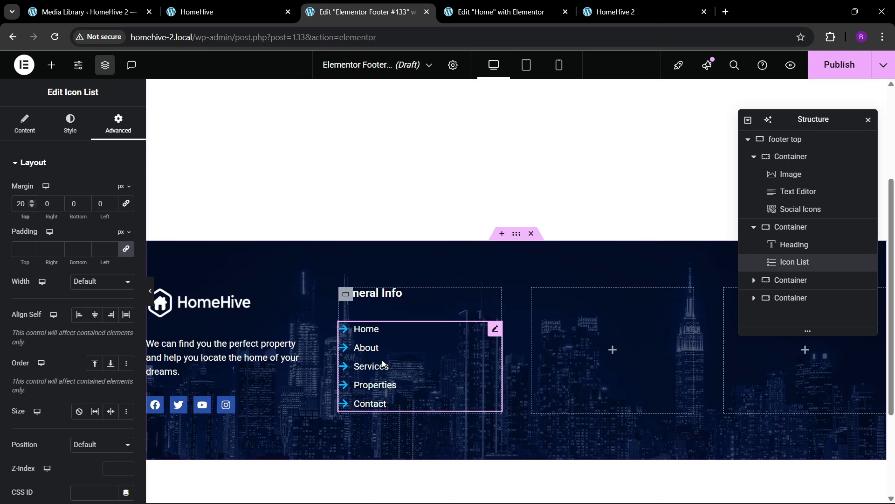
{"action": "left_click", "coordinate": [70, 125]}
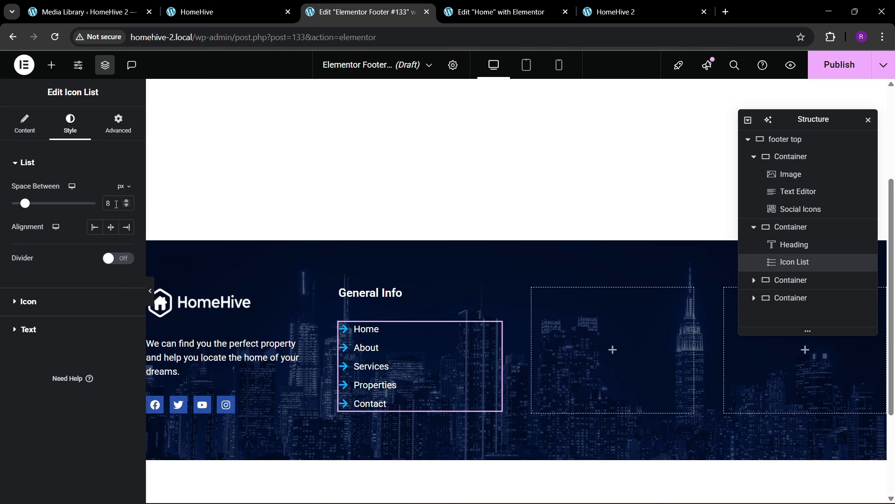
{"action": "left_click_drag", "start_coordinate": [115, 204], "coordinate": [82, 193]}
{"action": "type", "text": "10"}
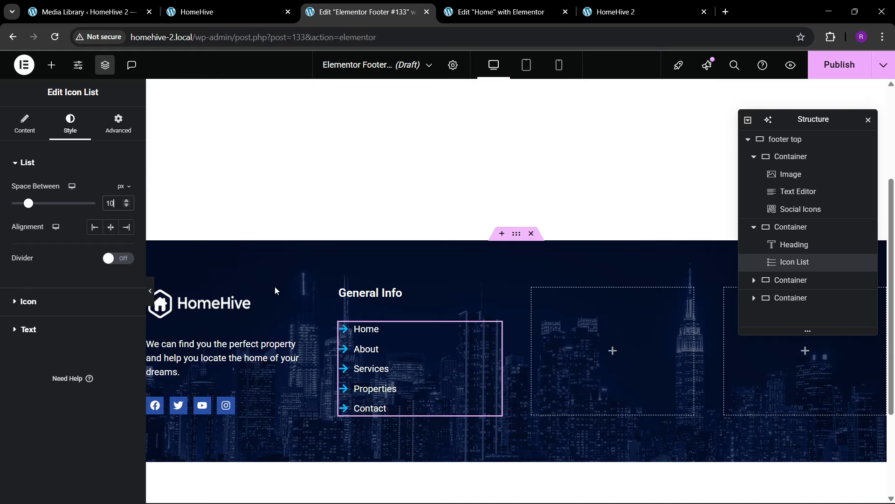
- Delete the first empty footer column
{"action": "left_click", "coordinate": [783, 281]}
{"action": "right_click", "coordinate": [784, 281]}
{"action": "left_click", "coordinate": [788, 485]}
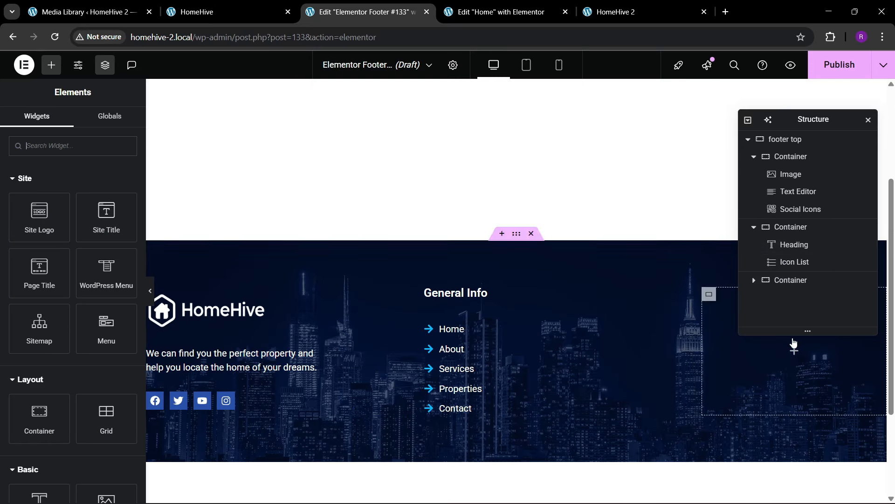
- Duplicate the General Info column twice and delete the leftover empty column
{"action": "left_click", "coordinate": [793, 228]}
{"action": "right_click", "coordinate": [793, 228]}
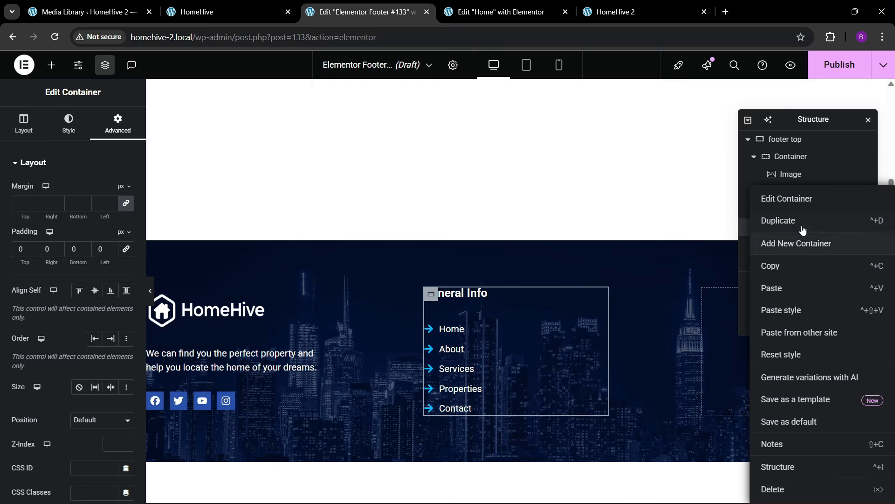
{"action": "left_click", "coordinate": [799, 221]}
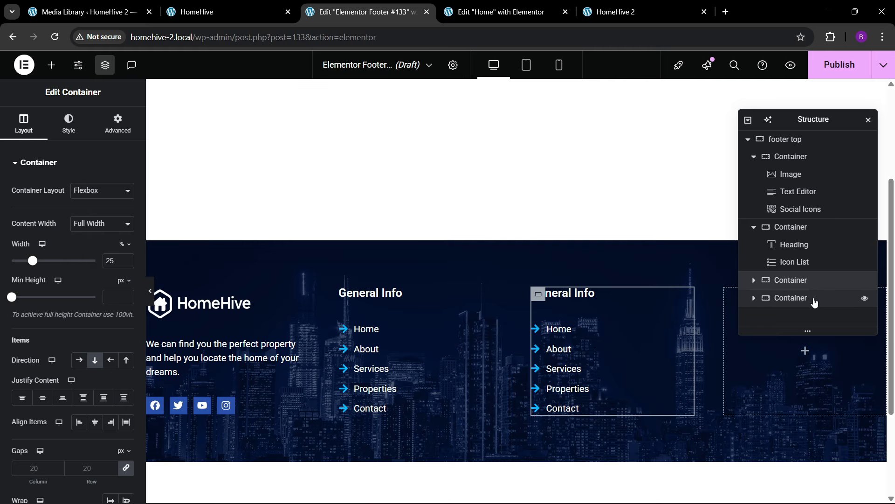
{"action": "right_click", "coordinate": [793, 285]}
{"action": "left_click", "coordinate": [799, 221]}
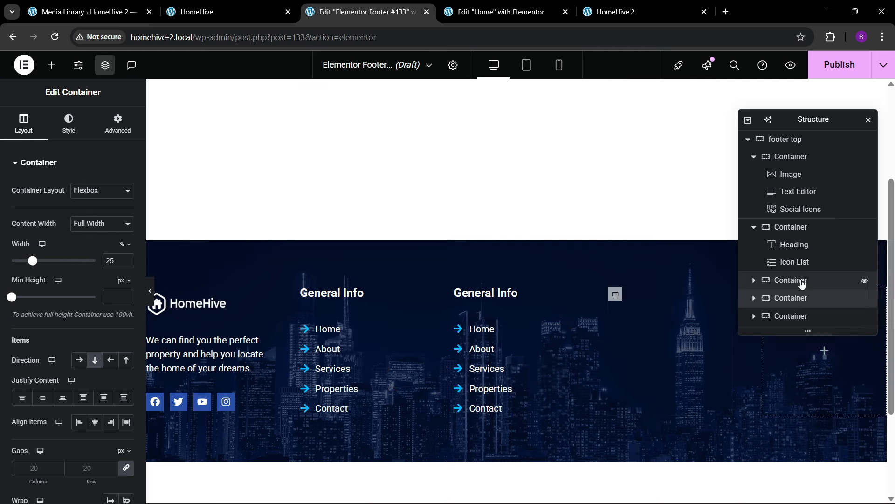
{"action": "right_click", "coordinate": [796, 316]}
{"action": "left_click", "coordinate": [793, 488]}
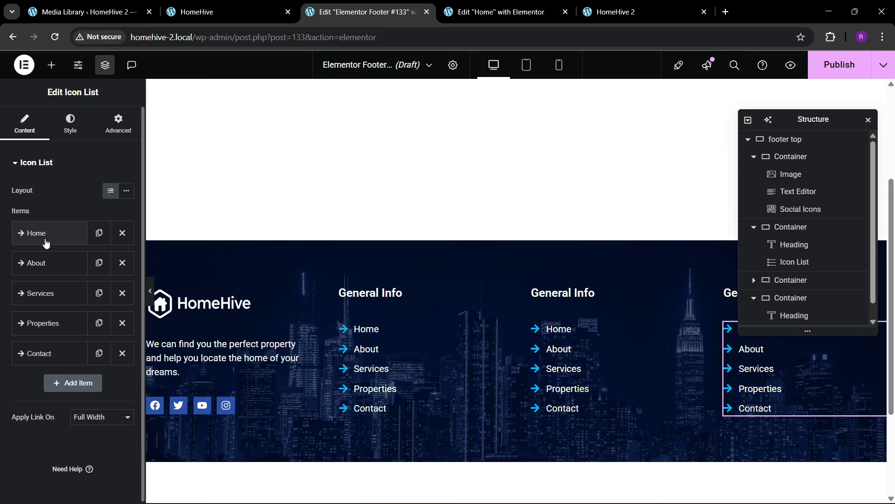
- Replace the first item's text with the phone number and give it a phone icon
{"action": "left_click", "coordinate": [46, 242]}
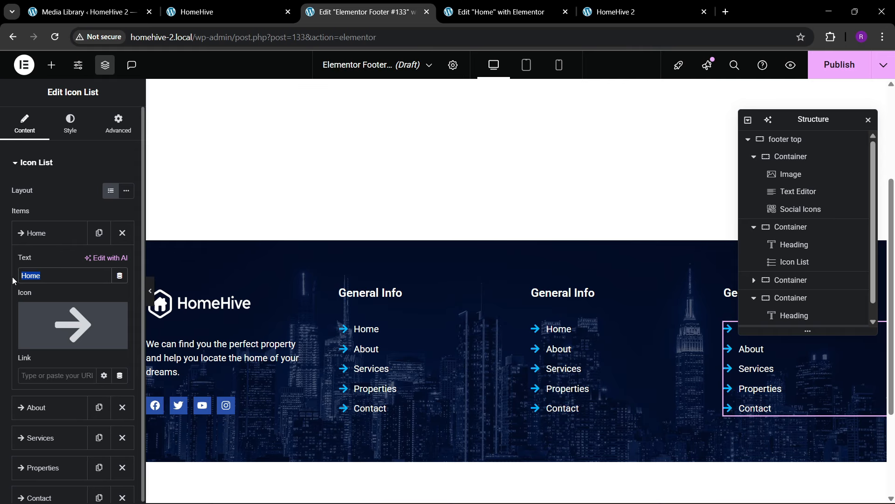
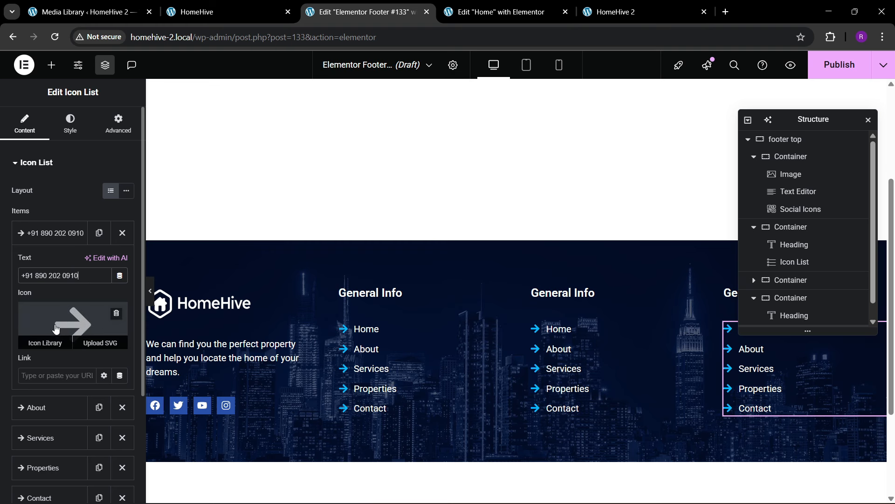
{"action": "left_click", "coordinate": [45, 340]}
{"action": "left_click", "coordinate": [359, 110]}
{"action": "type", "text": "phone"}
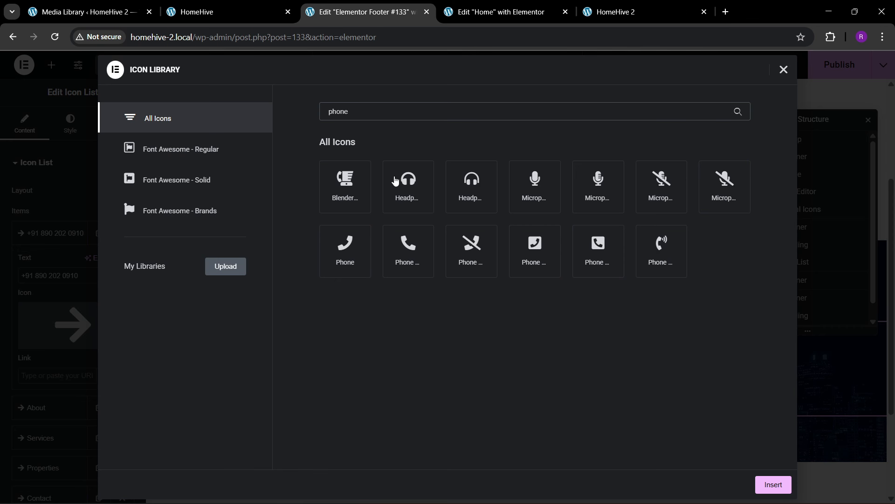
{"action": "left_click", "coordinate": [399, 251]}
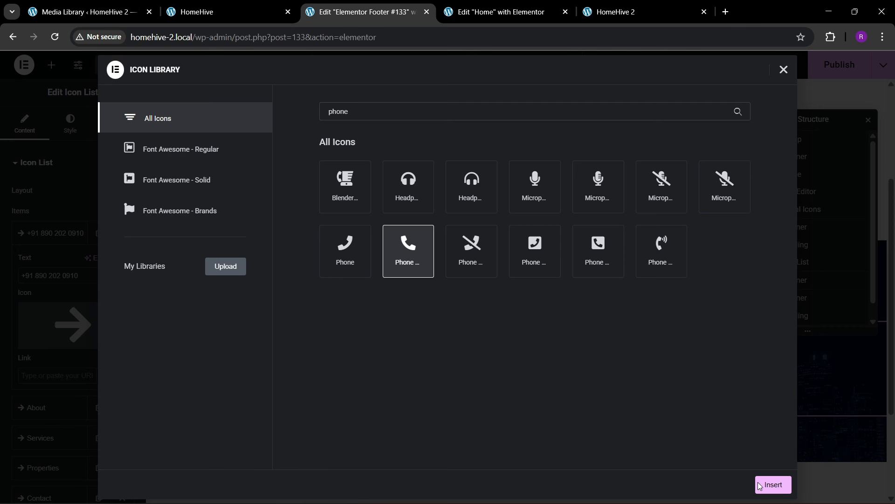
{"action": "left_click", "coordinate": [761, 485]}
- Duplicate the phone item and delete the About, Services, Properties and Contact items
{"action": "left_click", "coordinate": [45, 230]}
{"action": "left_click", "coordinate": [99, 233]}
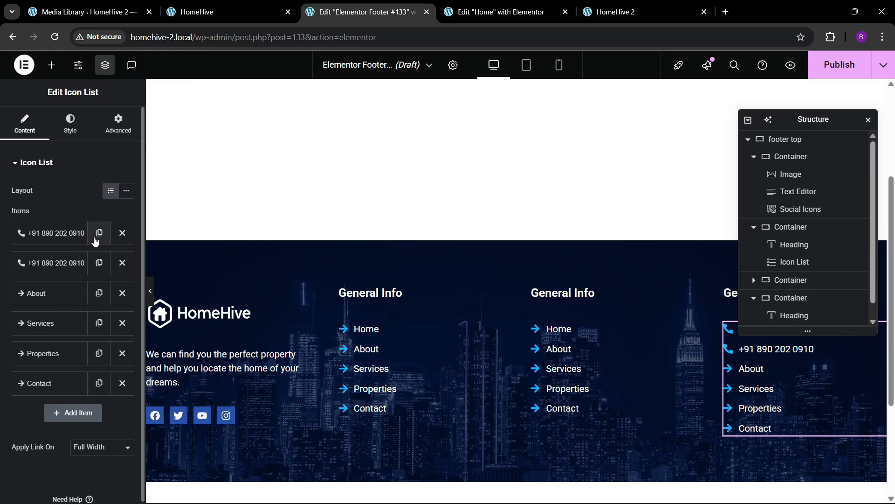
{"action": "left_click", "coordinate": [122, 293]}
{"action": "left_click", "coordinate": [122, 293]}
{"action": "left_click", "coordinate": [122, 293]}
{"action": "left_click", "coordinate": [122, 293]}
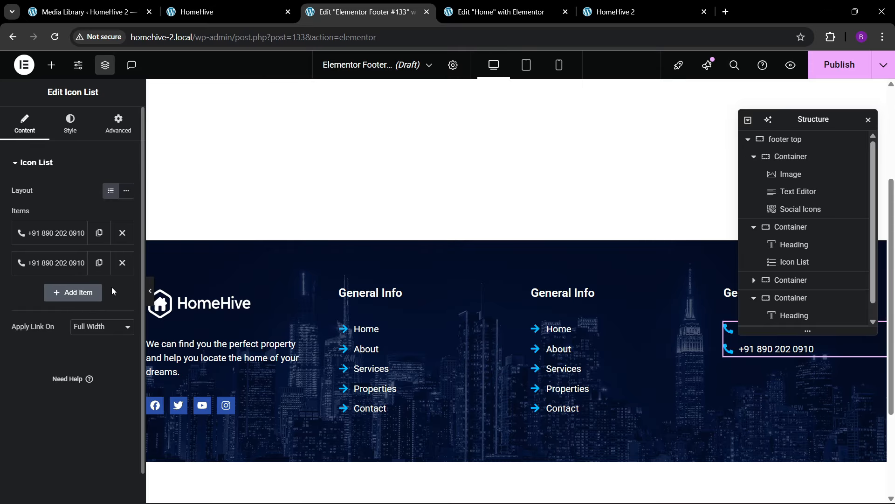
{"action": "left_click", "coordinate": [99, 262]}
- Turn a copied phone item into the e-mail address with the Mail bulk icon
{"action": "left_click", "coordinate": [60, 298]}
{"action": "triple_click", "coordinate": [80, 341]}
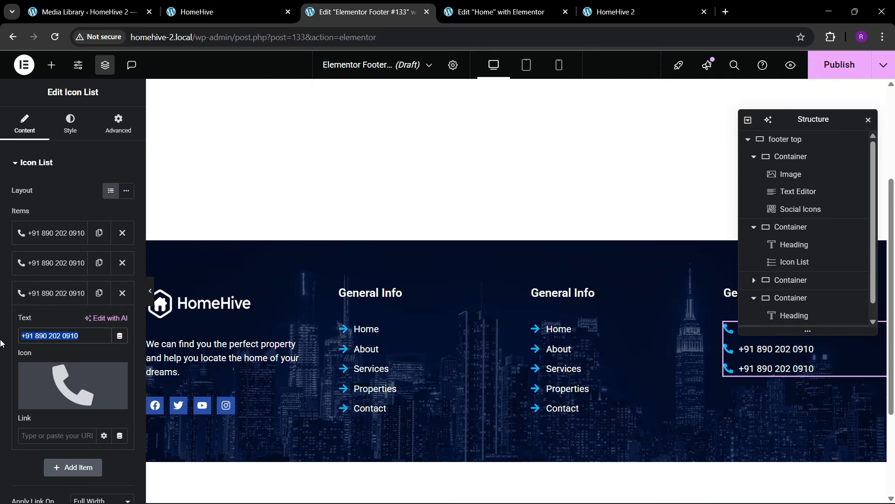
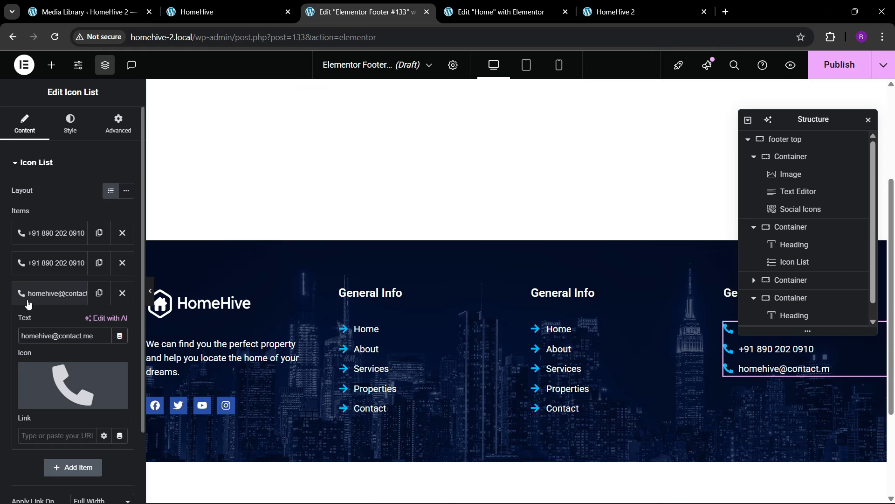
{"action": "left_click", "coordinate": [72, 386]}
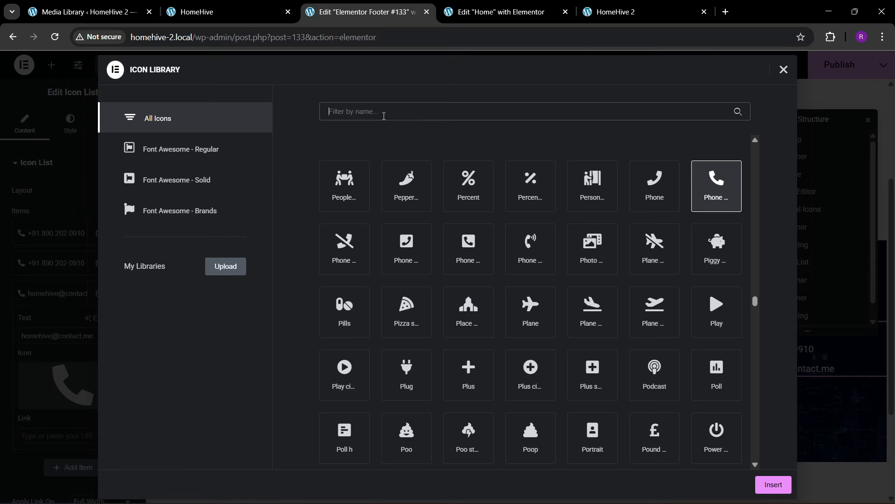
{"action": "type", "text": "mail"}
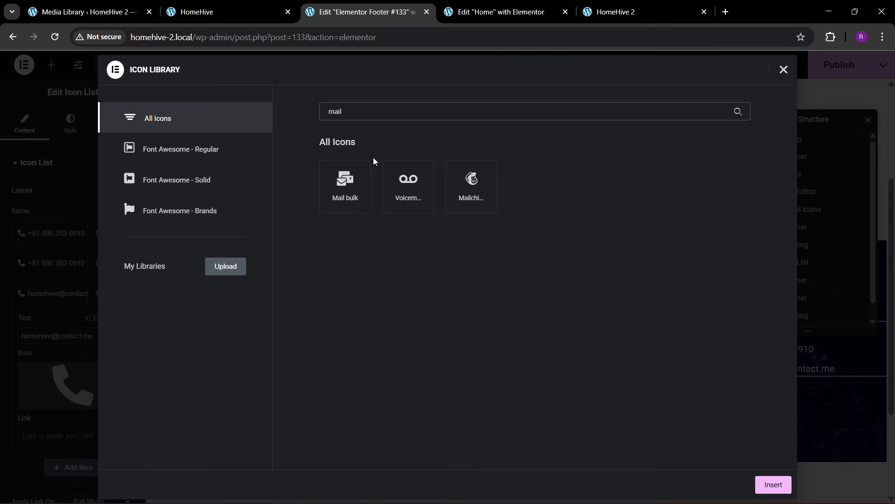
{"action": "left_click", "coordinate": [364, 174]}
{"action": "left_click", "coordinate": [772, 485]}
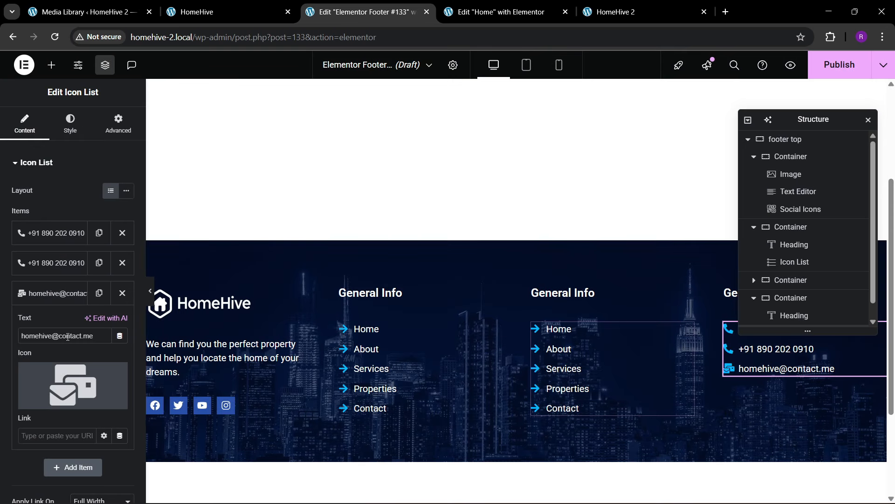
{"action": "left_click", "coordinate": [52, 294]}
- Paste the street address copied from the reference site into a duplicated fourth item
{"action": "left_click", "coordinate": [224, 12]}
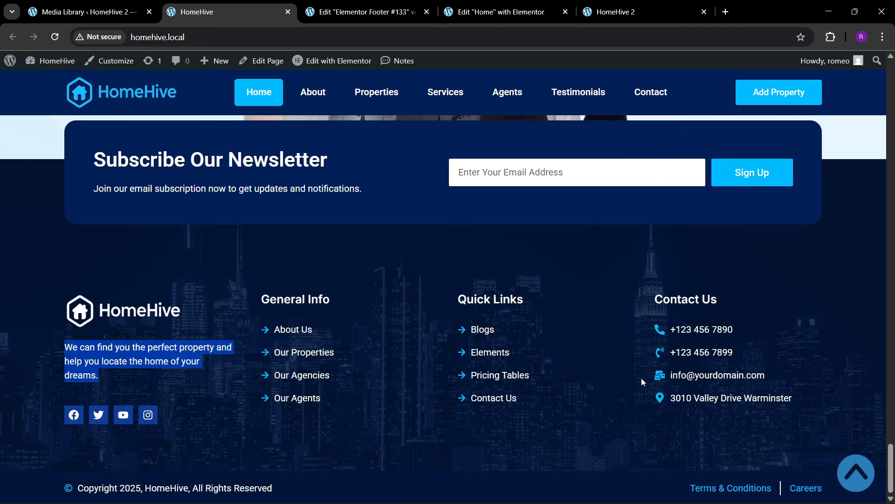
{"action": "left_click_drag", "start_coordinate": [671, 402], "coordinate": [791, 403]}
{"action": "key", "text": "ctrl+c"}
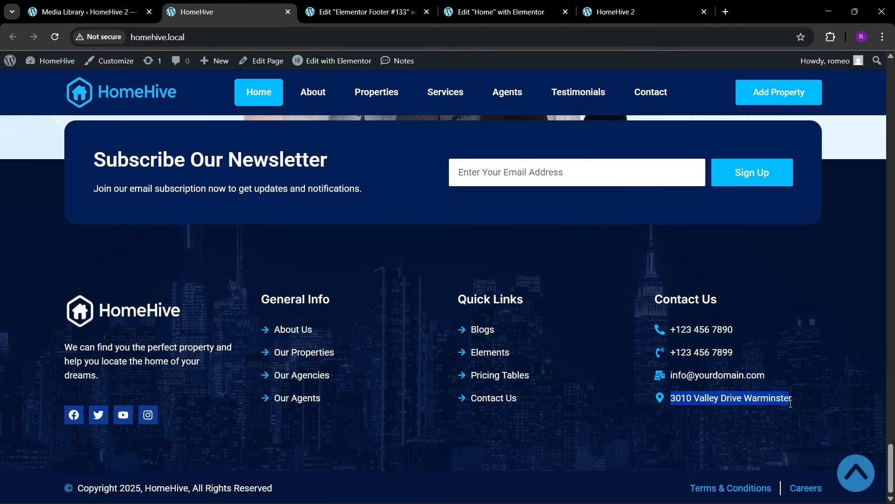
{"action": "left_click", "coordinate": [362, 12]}
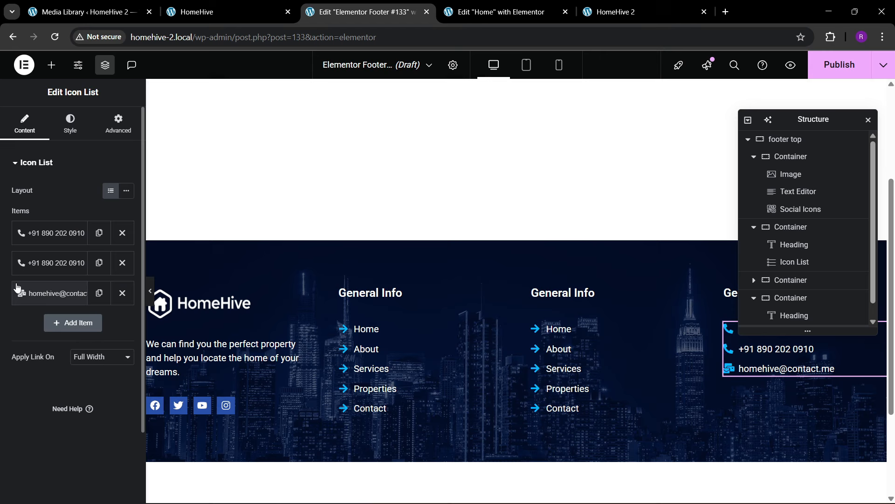
{"action": "left_click", "coordinate": [99, 294]}
{"action": "left_click", "coordinate": [77, 323]}
{"action": "triple_click", "coordinate": [73, 365]}
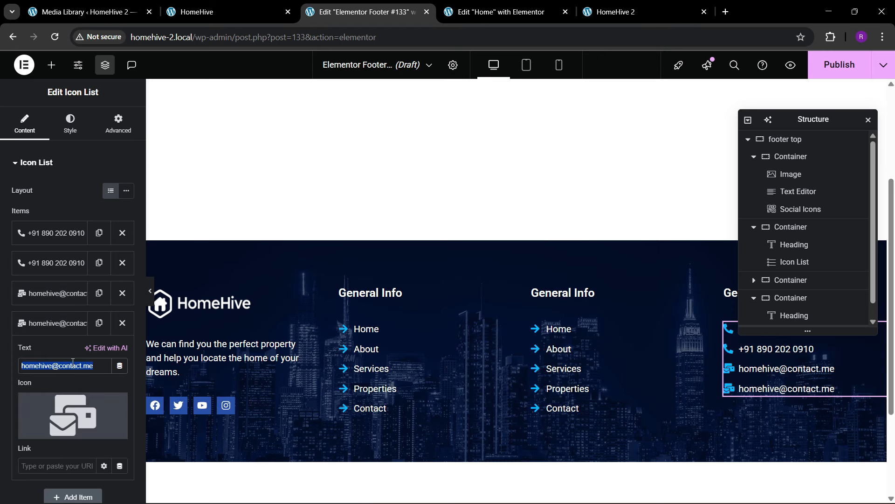
{"action": "key", "text": "ctrl+v"}
- Give the address item the map marker icon
{"action": "left_click", "coordinate": [65, 410]}
{"action": "left_click", "coordinate": [359, 119]}
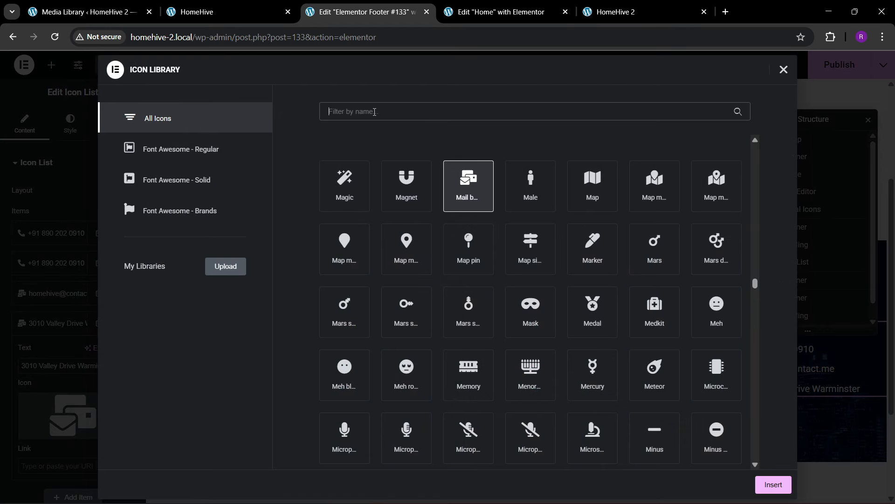
{"action": "type", "text": "map"}
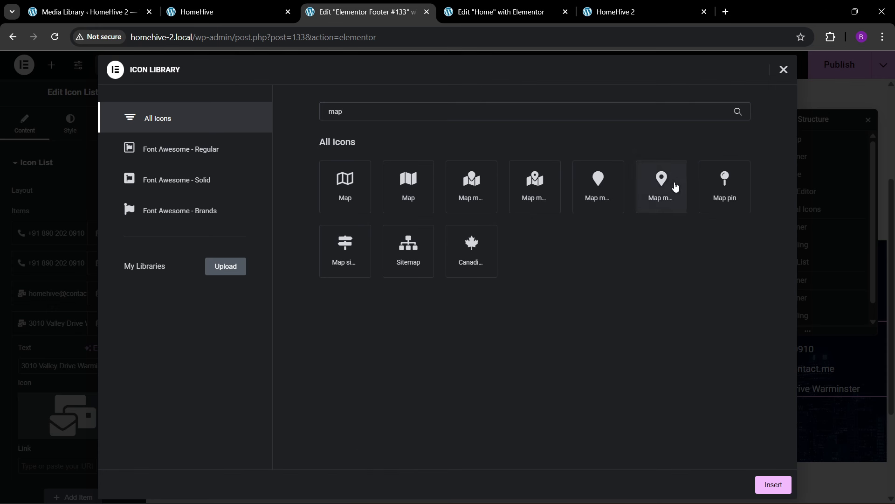
{"action": "left_click", "coordinate": [661, 184]}
{"action": "left_click", "coordinate": [760, 484]}
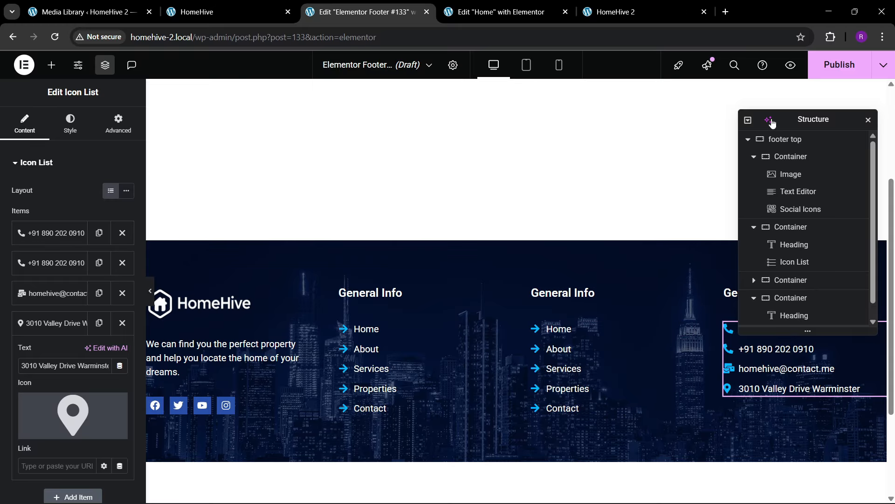
- Publish the footer template with an Include > Entire site display condition
{"action": "left_click", "coordinate": [839, 64]}
{"action": "left_click", "coordinate": [459, 330]}
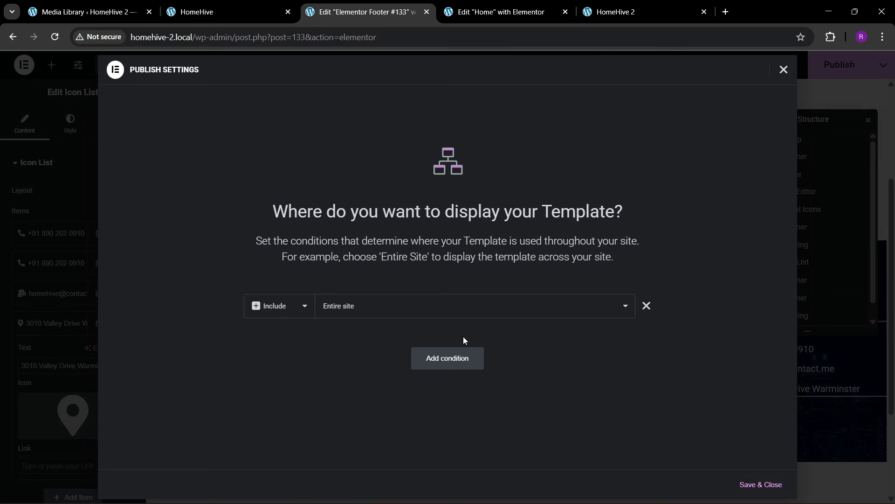
{"action": "left_click", "coordinate": [760, 485]}
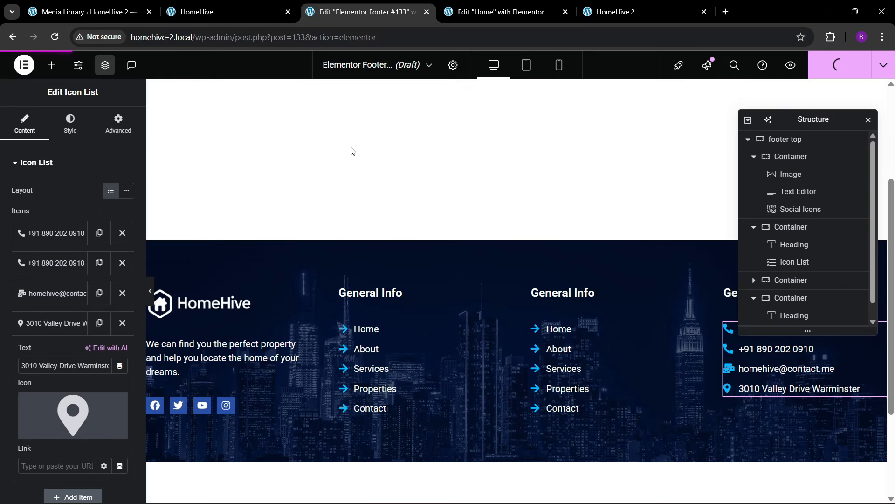
{"action": "scroll", "coordinate": [454, 333], "scroll_direction": "down", "scroll_amount": 1}
{"action": "scroll", "coordinate": [454, 333], "scroll_direction": "down", "scroll_amount": 3}
- Reload the HomeHive 2 homepage and scroll down to the new footer
{"action": "left_click", "coordinate": [615, 12]}
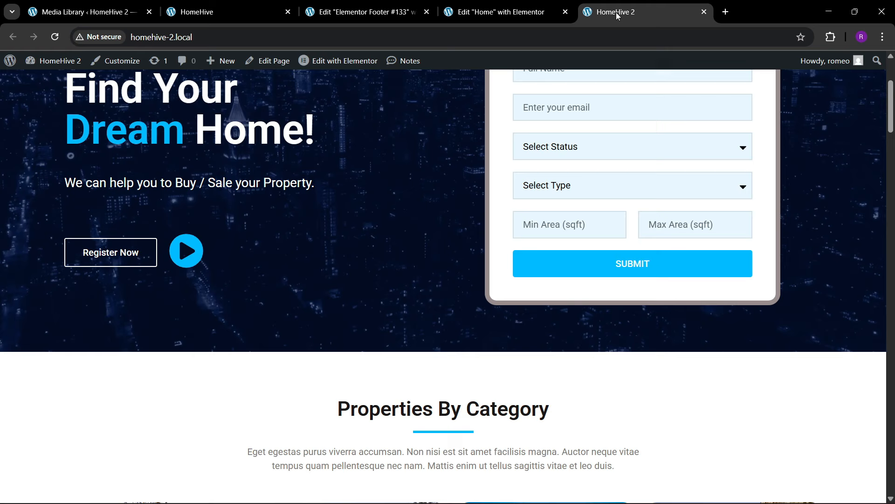
{"action": "left_click", "coordinate": [182, 41]}
{"action": "key", "text": "Return"}
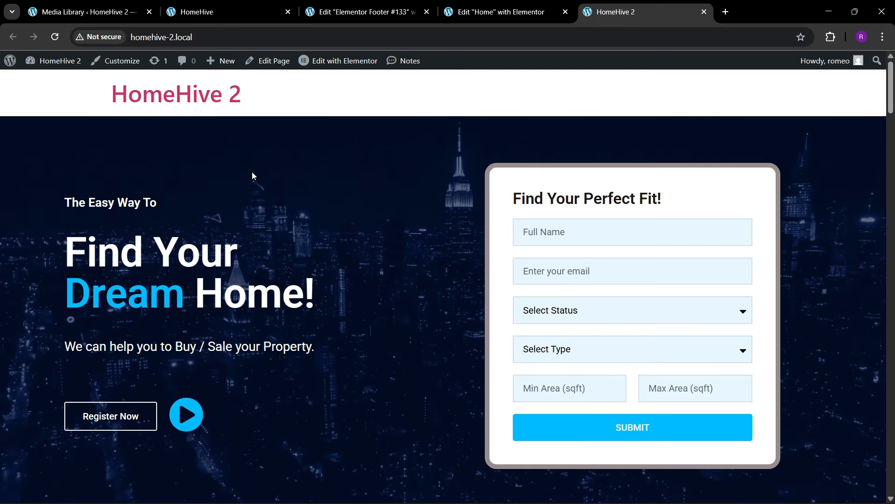
{"action": "scroll", "coordinate": [451, 269], "scroll_direction": "down", "scroll_amount": 5}
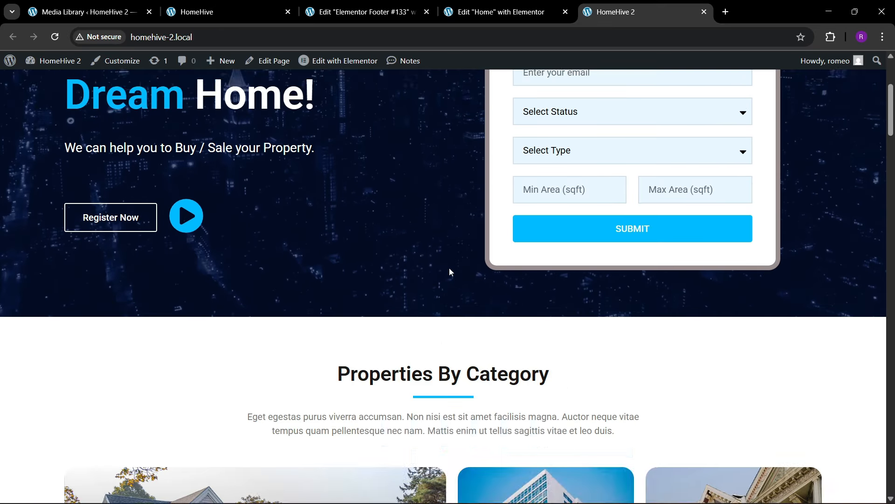
{"action": "scroll", "coordinate": [450, 269], "scroll_direction": "down", "scroll_amount": 6}
{"action": "scroll", "coordinate": [448, 280], "scroll_direction": "down", "scroll_amount": 12}
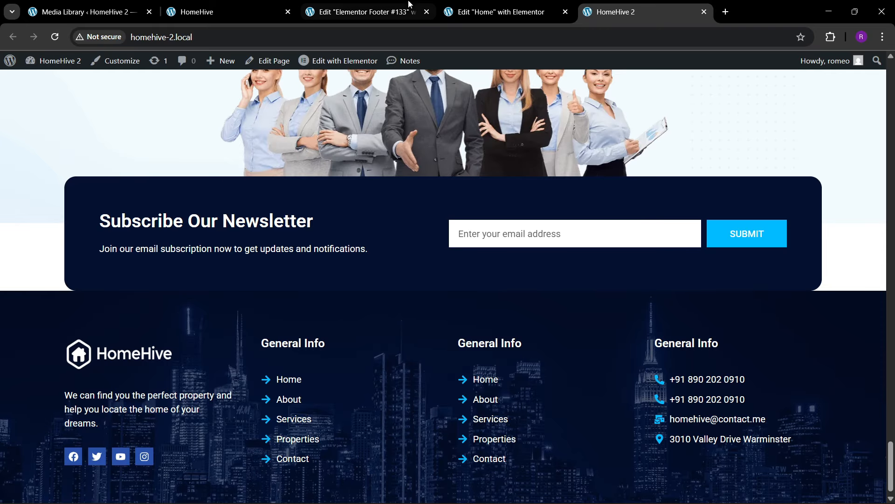
- Compare against the reference site's footer and return to the footer editor
{"action": "left_click", "coordinate": [187, 6]}
{"action": "left_click", "coordinate": [312, 4]}
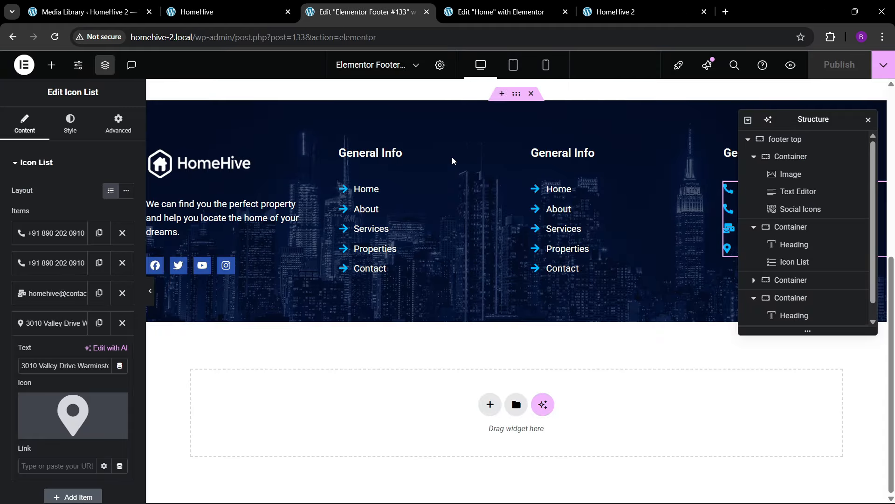
{"action": "left_click", "coordinate": [89, 11]}
{"action": "left_click", "coordinate": [230, 12]}
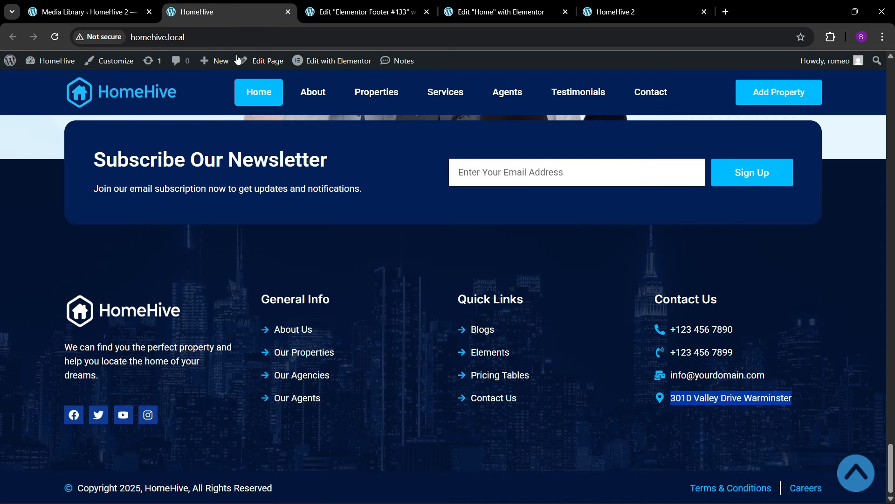
{"action": "left_click", "coordinate": [359, 12]}
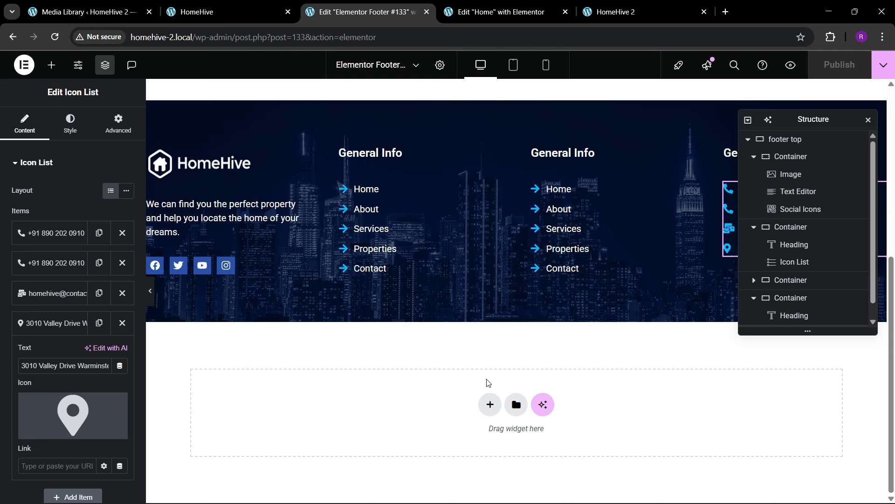
{"action": "left_click", "coordinate": [488, 405]}
- Add a container named copyright, 1300 wide, with the theme dark blue background
{"action": "left_click", "coordinate": [420, 430]}
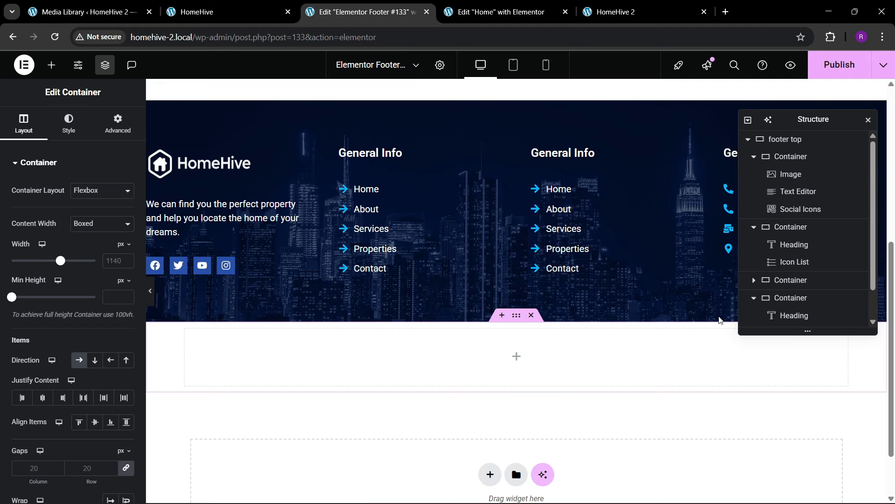
{"action": "scroll", "coordinate": [788, 296], "scroll_direction": "down", "scroll_amount": 1}
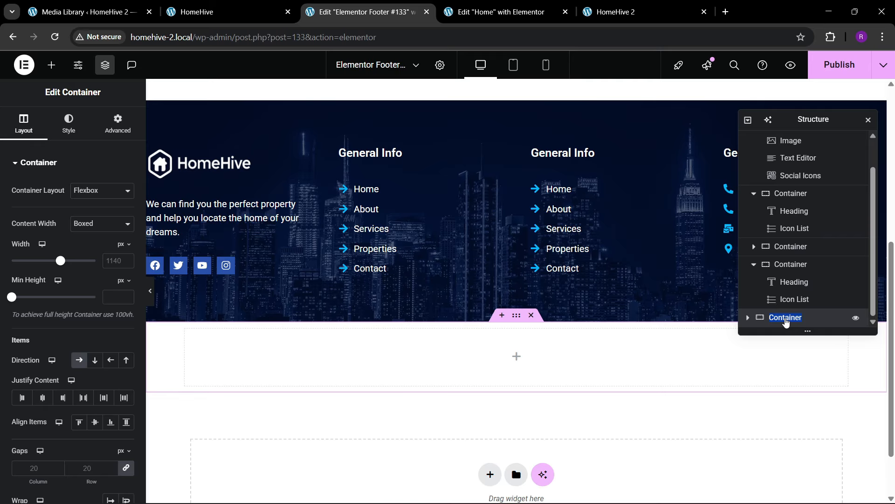
{"action": "type", "text": "copyright"}
{"action": "left_click", "coordinate": [115, 260]}
{"action": "type", "text": "13"}
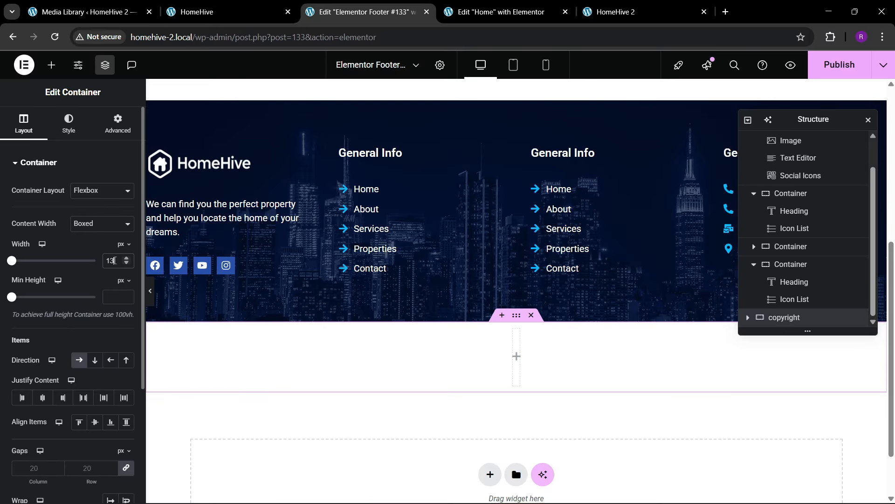
{"action": "type", "text": "00"}
{"action": "left_click", "coordinate": [78, 131]}
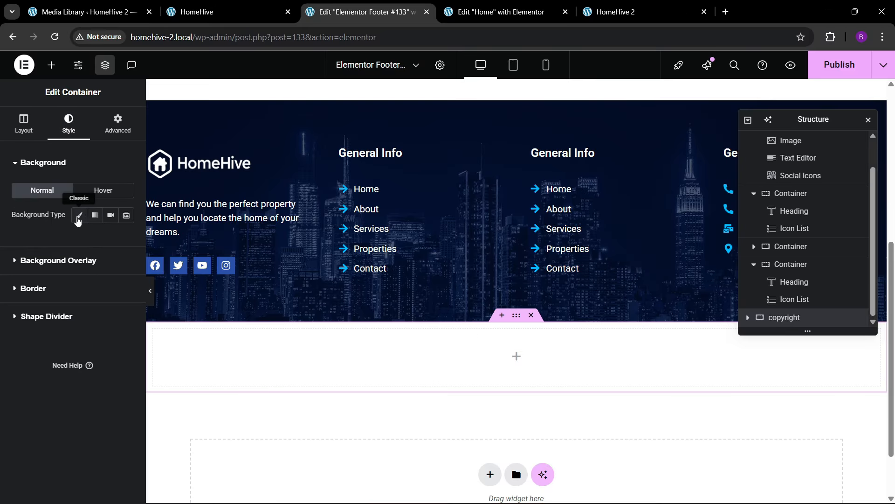
{"action": "left_click", "coordinate": [79, 214]}
{"action": "left_click", "coordinate": [111, 240]}
{"action": "left_click", "coordinate": [64, 415]}
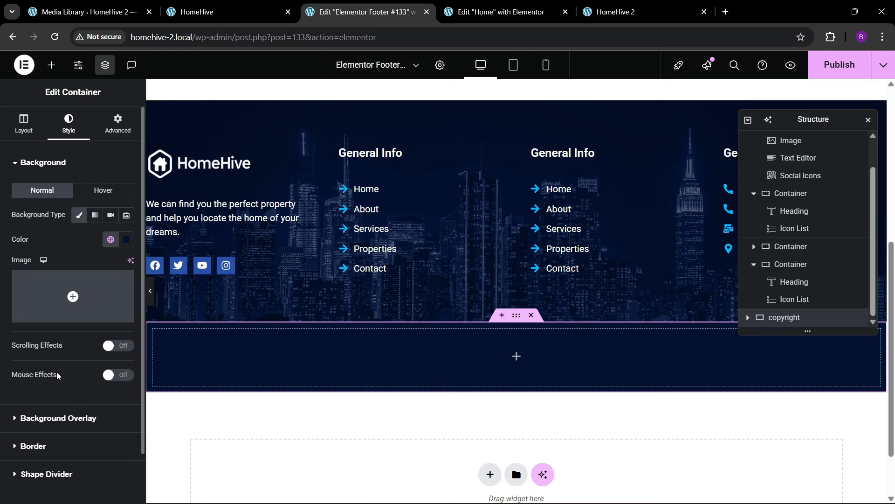
- Paste a copy of the General Info link list into the copyright row, removing About and Services
{"action": "right_click", "coordinate": [371, 235]}
{"action": "left_click", "coordinate": [286, 353]}
{"action": "right_click", "coordinate": [287, 355]}
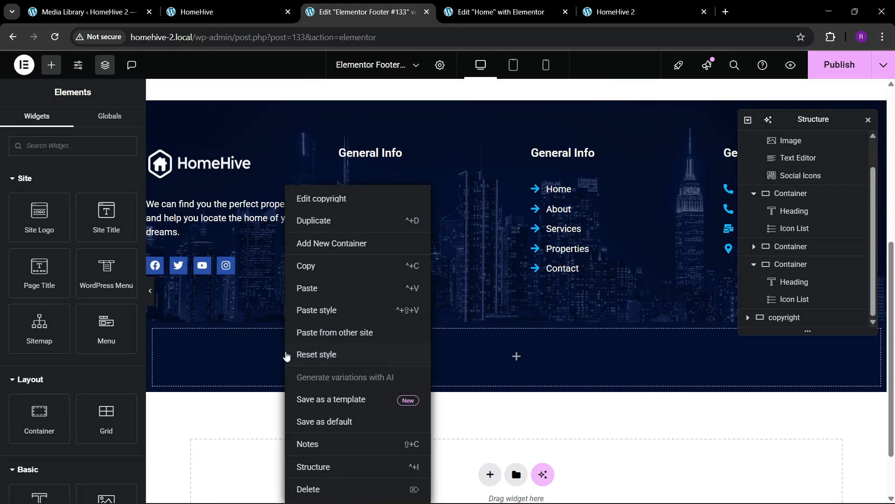
{"action": "left_click", "coordinate": [312, 289]}
{"action": "left_click", "coordinate": [123, 262]}
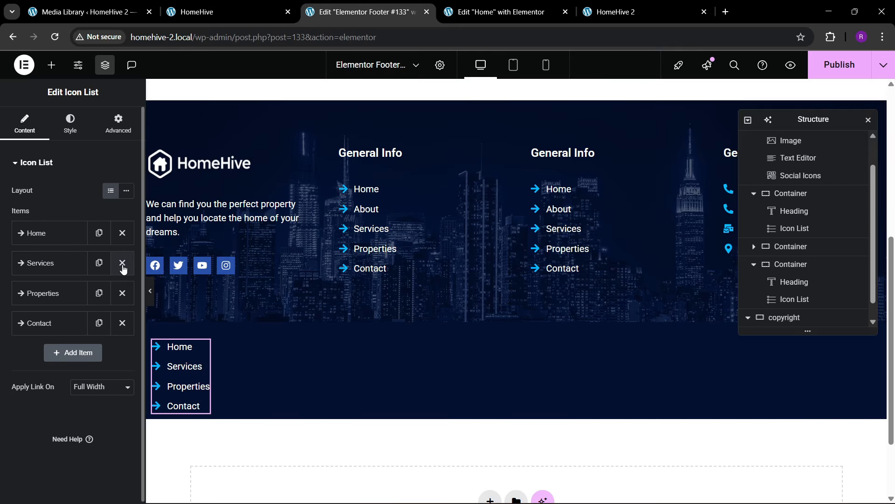
{"action": "left_click", "coordinate": [122, 262]}
{"action": "left_click", "coordinate": [122, 262]}
{"action": "left_click", "coordinate": [122, 262]}
- Make the remaining item read 'Copyright 2025, All Rights Reserved' with the Copyright icon
{"action": "left_click", "coordinate": [60, 233]}
{"action": "left_click", "coordinate": [74, 324]}
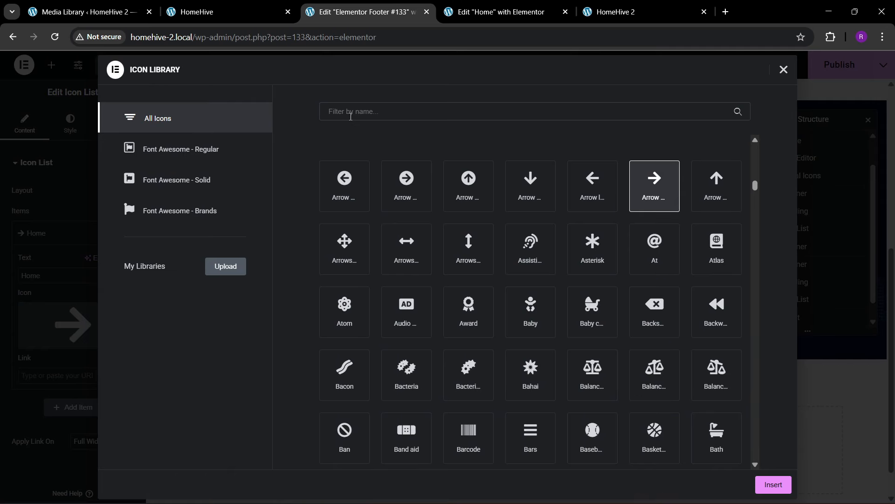
{"action": "type", "text": "copy"}
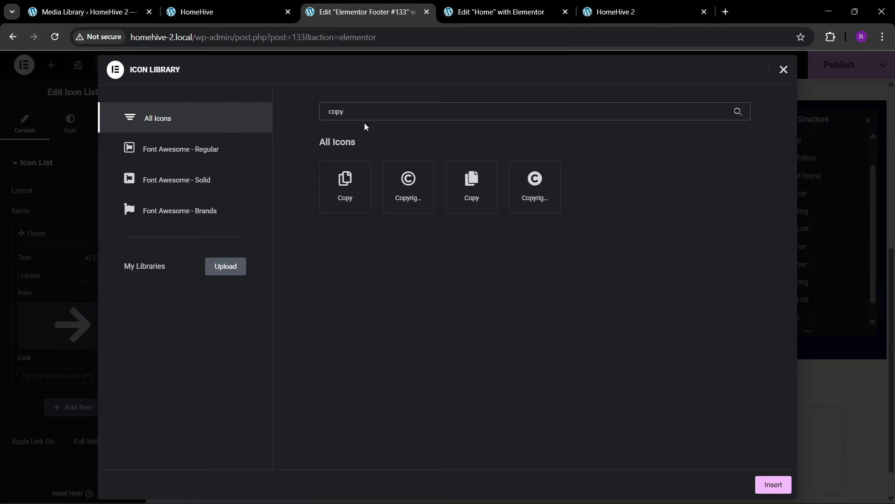
{"action": "left_click", "coordinate": [390, 169]}
{"action": "left_click", "coordinate": [772, 484]}
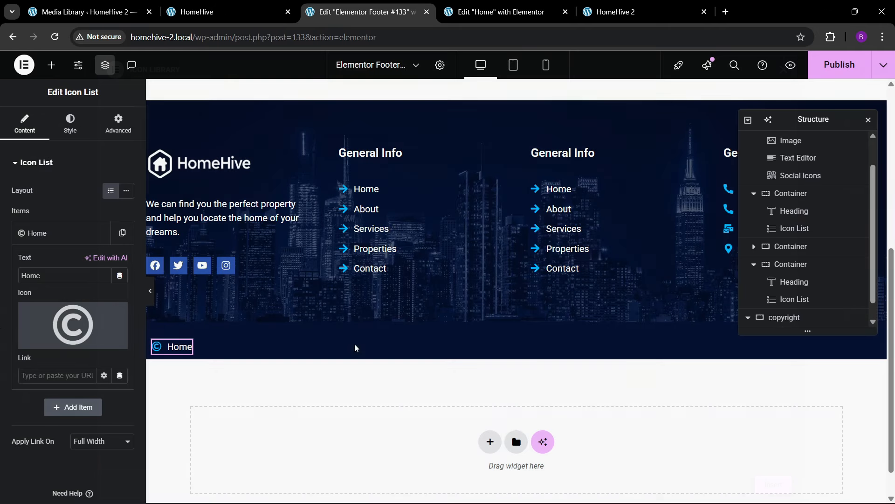
{"action": "left_click_drag", "start_coordinate": [1, 284], "coordinate": [42, 242]}
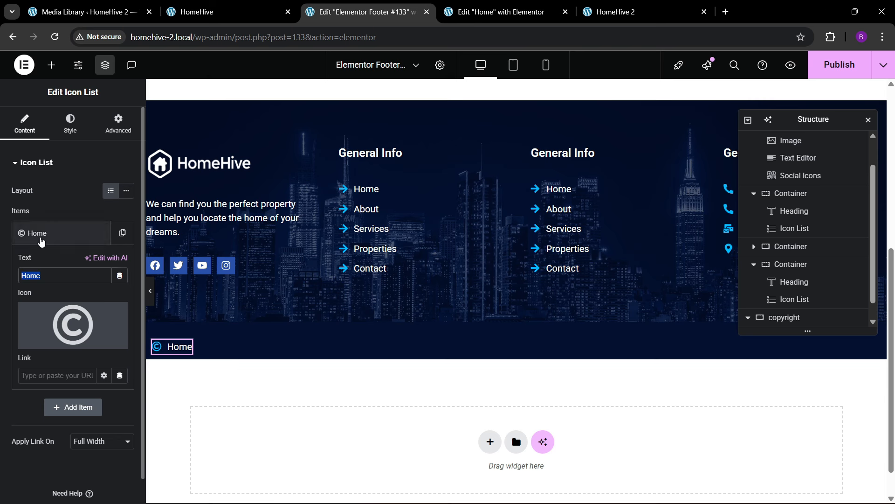
{"action": "type", "text": "Copy"}
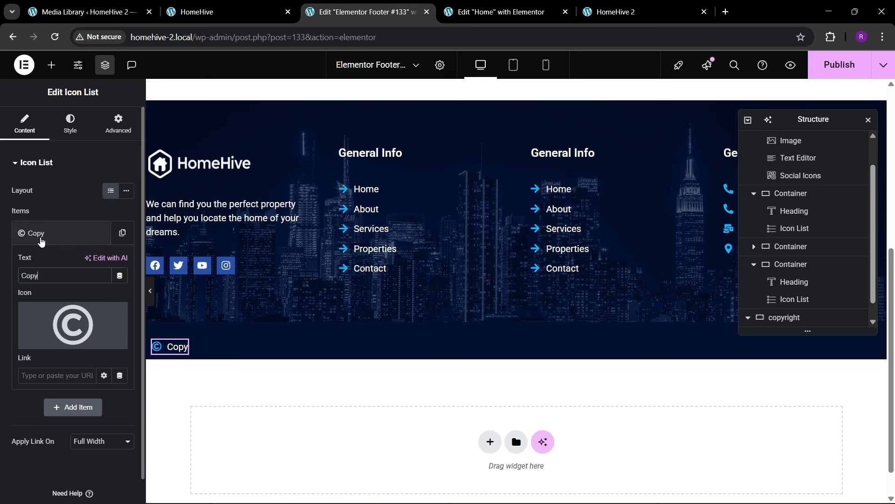
{"action": "type", "text": "right 2025"}
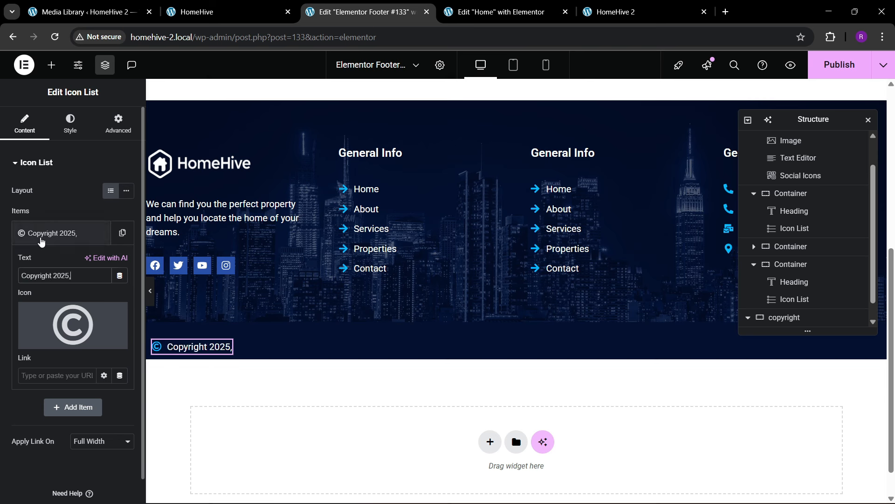
{"action": "type", "text": ", All Rig"}
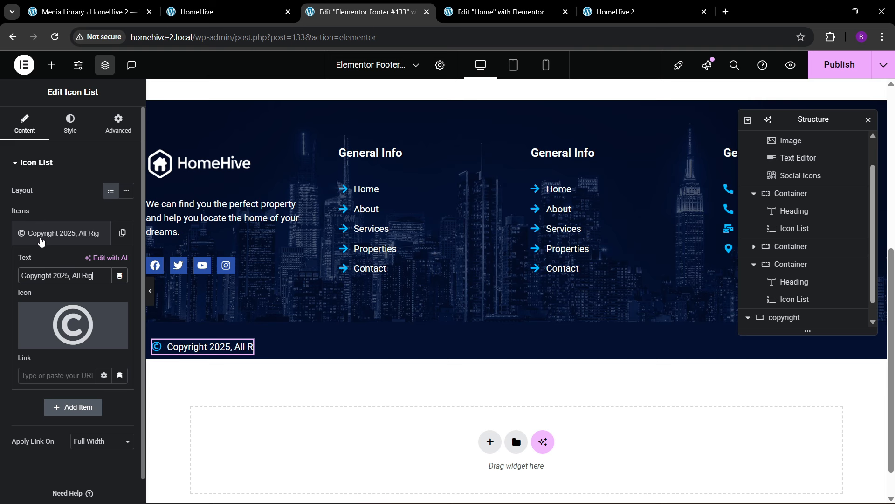
{"action": "type", "text": "hts Reserved"}
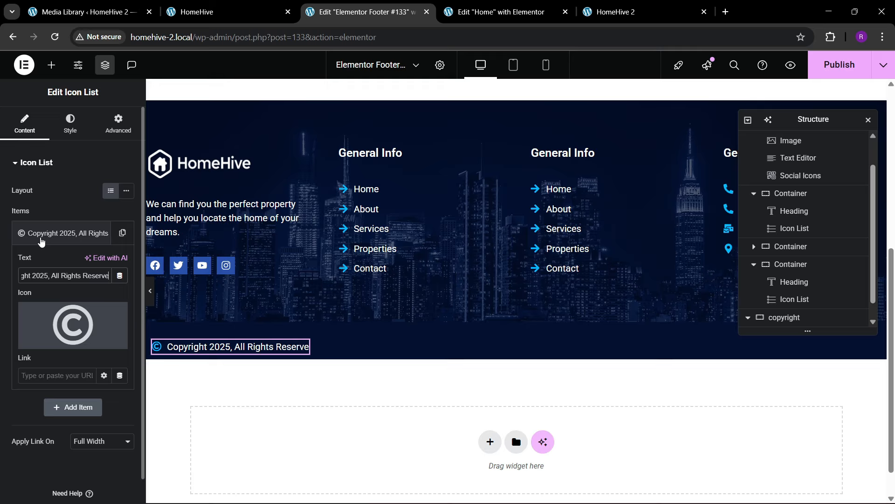
{"action": "left_click", "coordinate": [50, 227]}
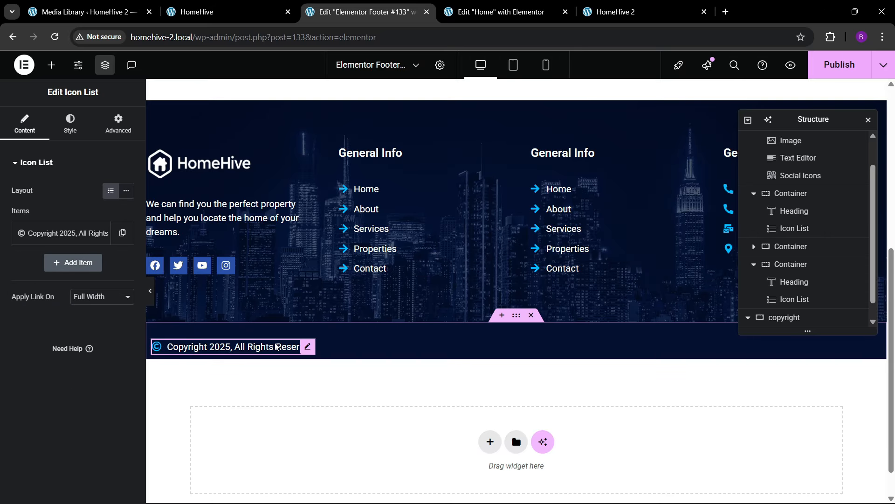
{"action": "right_click", "coordinate": [295, 345]}
- Duplicate the copyright line and set the row to Space Between with centred items
{"action": "left_click", "coordinate": [291, 266]}
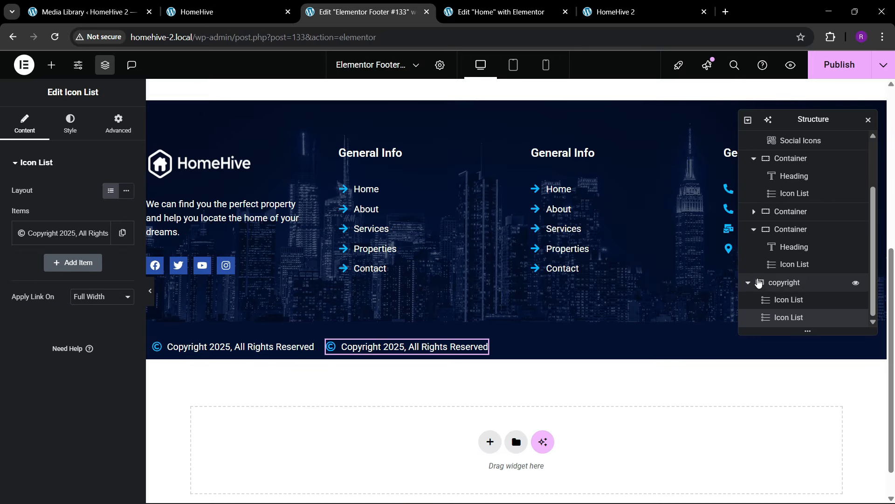
{"action": "left_click", "coordinate": [782, 283]}
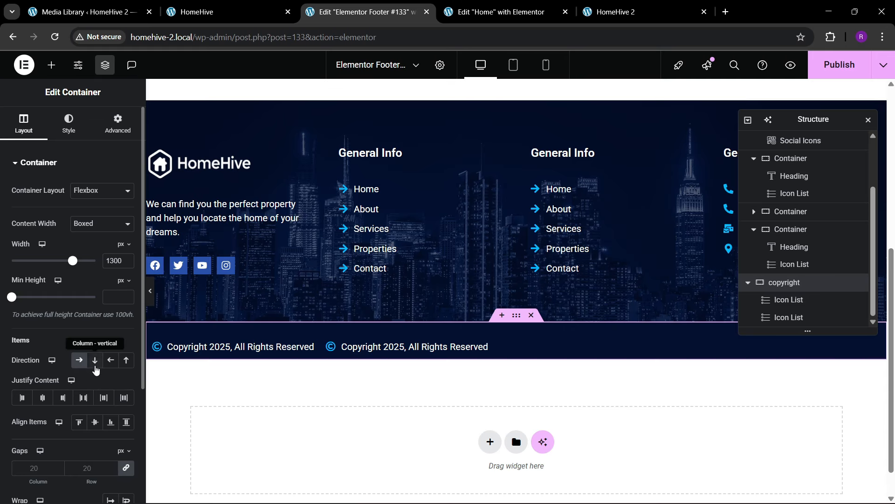
{"action": "left_click", "coordinate": [84, 398]}
{"action": "left_click", "coordinate": [95, 422]}
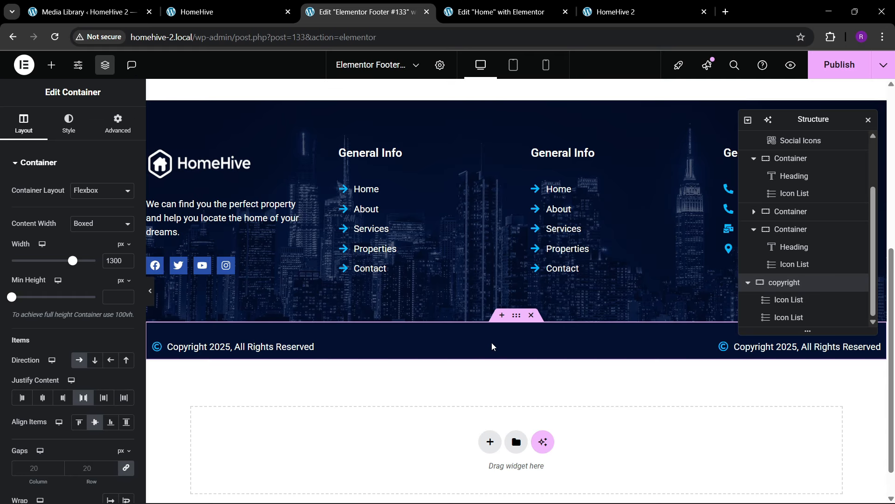
- Clear the 20px top margin from the copyright lines
{"action": "left_click", "coordinate": [725, 347]}
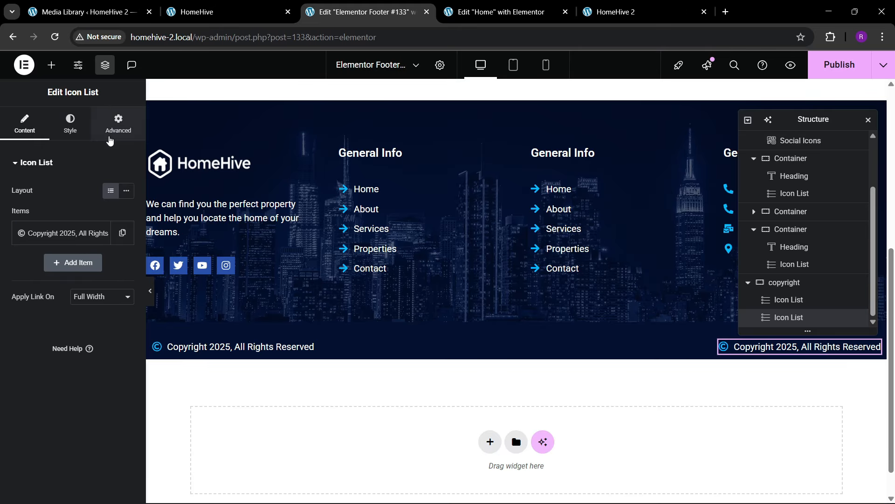
{"action": "left_click", "coordinate": [110, 136]}
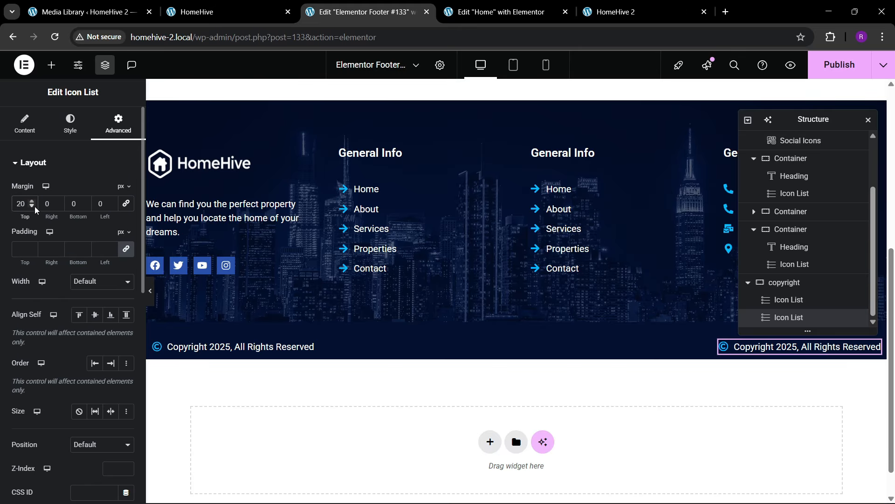
{"action": "left_click", "coordinate": [200, 346]}
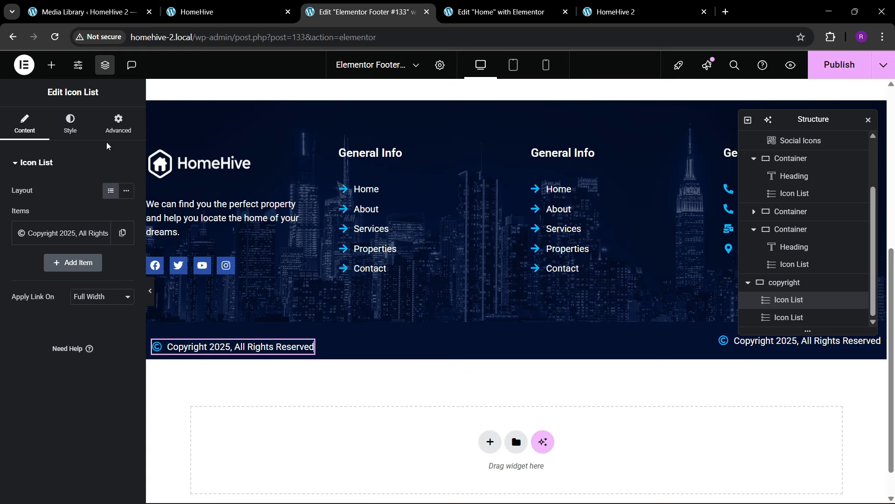
{"action": "left_click", "coordinate": [112, 130]}
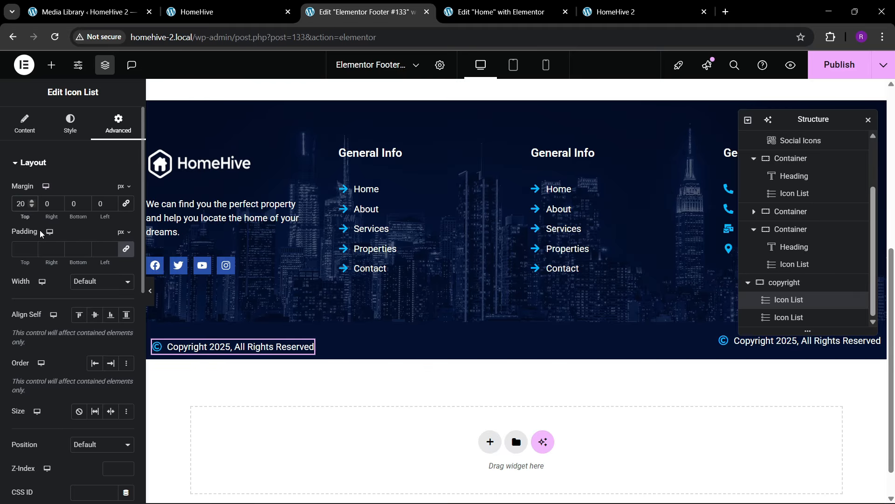
{"action": "key", "text": "BackSpace"}
{"action": "key", "text": "BackSpace"}
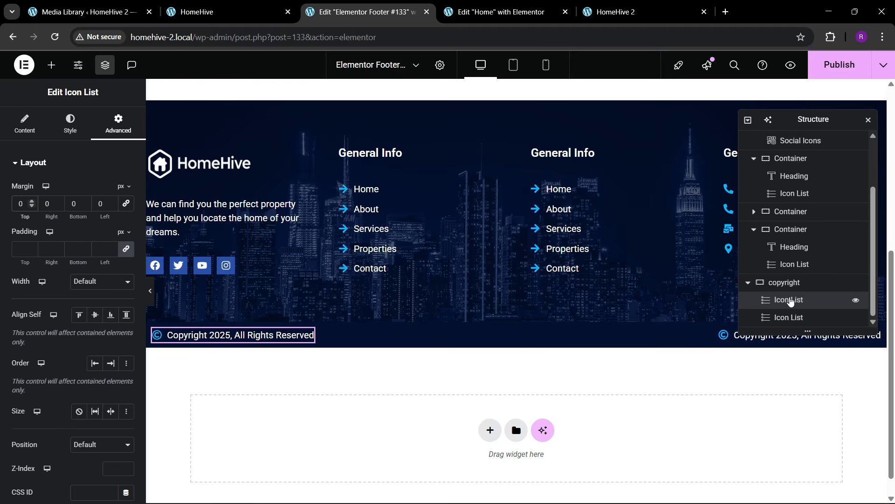
- Give the copyright row 20 px top and bottom padding
{"action": "left_click", "coordinate": [786, 282]}
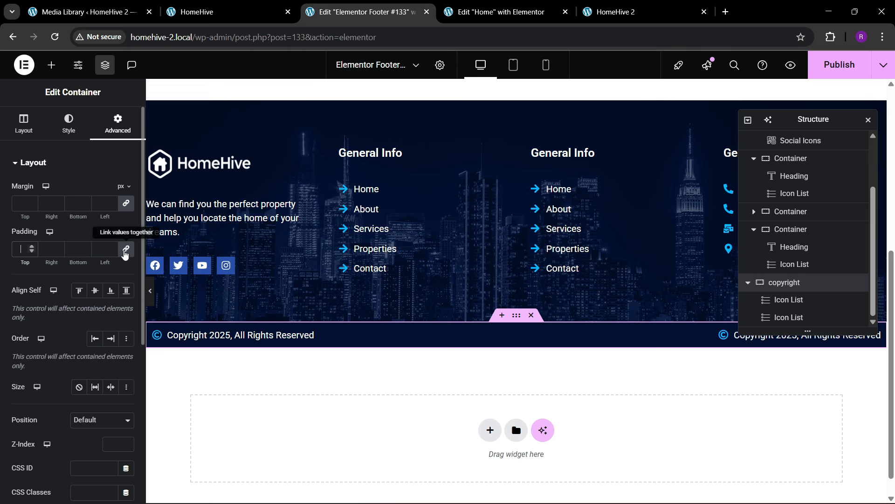
{"action": "left_click", "coordinate": [21, 252]}
{"action": "type", "text": "02"}
{"action": "left_click", "coordinate": [71, 249]}
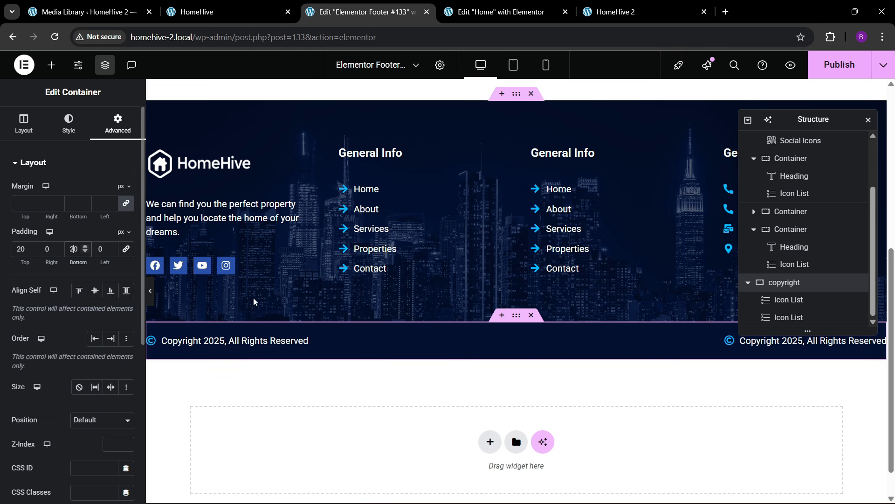
{"action": "type", "text": "2"}
{"action": "left_click", "coordinate": [767, 350]}
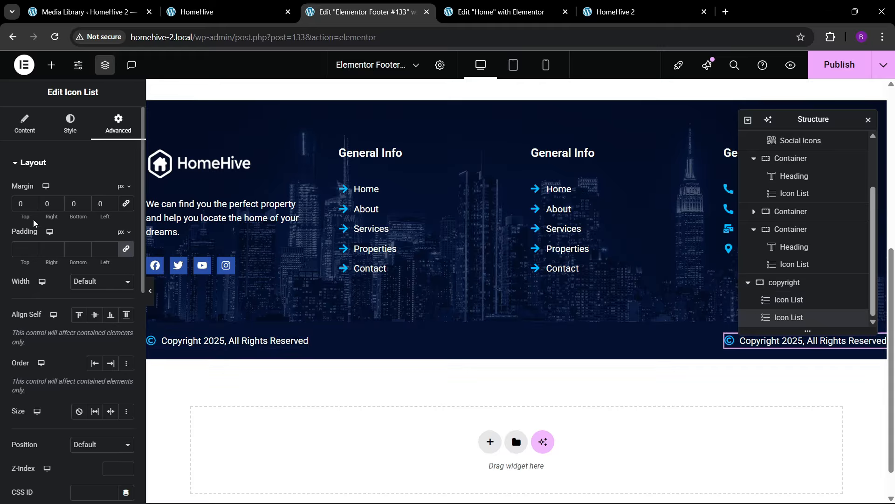
- Turn the copyright row's list item into an icon-free 'Careers' link
{"action": "left_click", "coordinate": [25, 123]}
{"action": "left_click", "coordinate": [88, 240]}
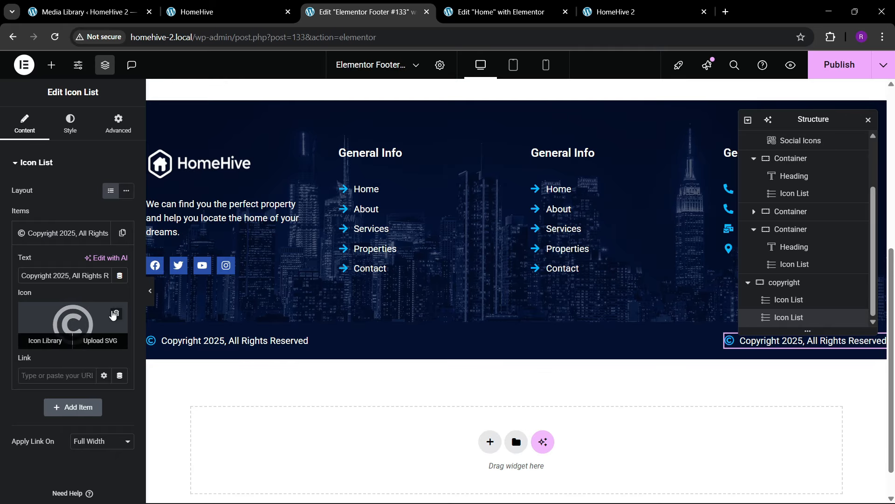
{"action": "left_click", "coordinate": [116, 313]}
{"action": "key", "text": "ctrl+a"}
{"action": "key", "text": "BackSpace"}
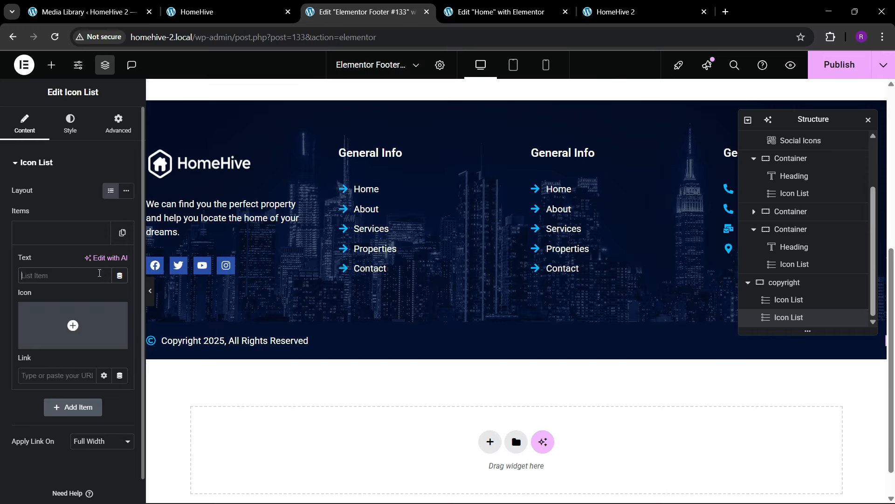
{"action": "type", "text": "Careers"}
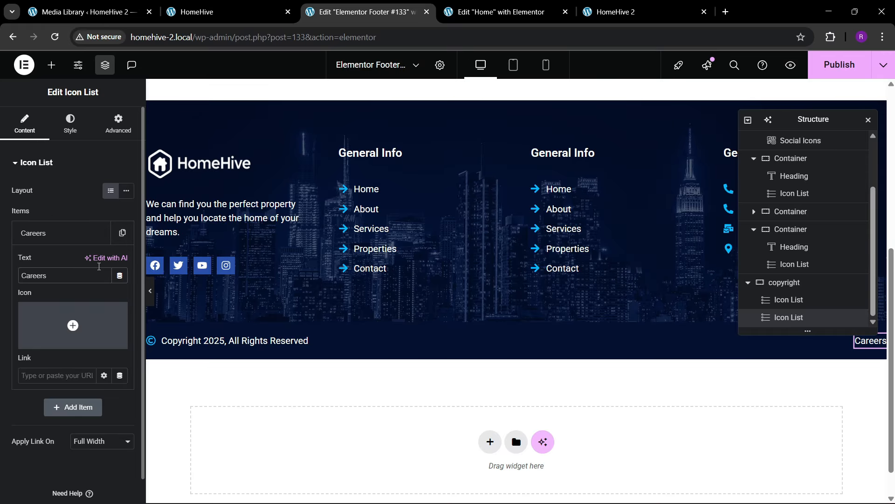
{"action": "left_click", "coordinate": [80, 231]}
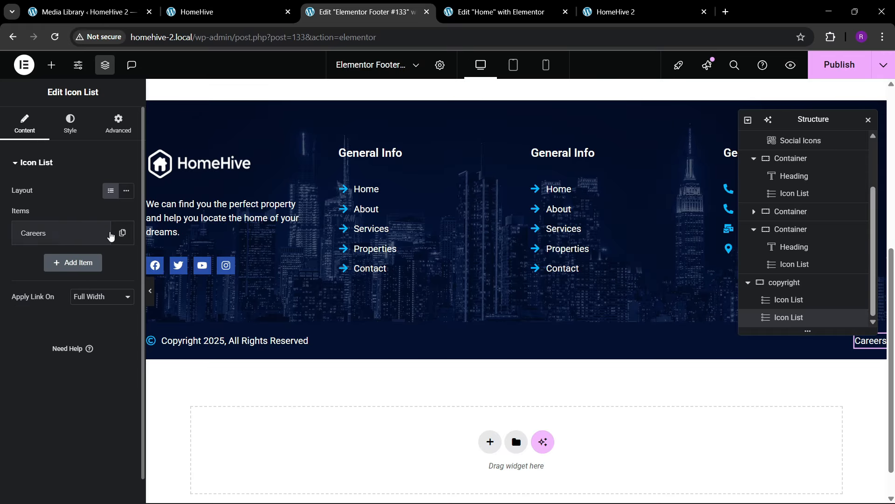
- Duplicate Careers, rename the copy 'Privacy Policy', and set the list layout to Inline
{"action": "left_click", "coordinate": [110, 236]}
{"action": "left_click", "coordinate": [111, 236]}
{"action": "left_click", "coordinate": [122, 232]}
{"action": "left_click", "coordinate": [93, 263]}
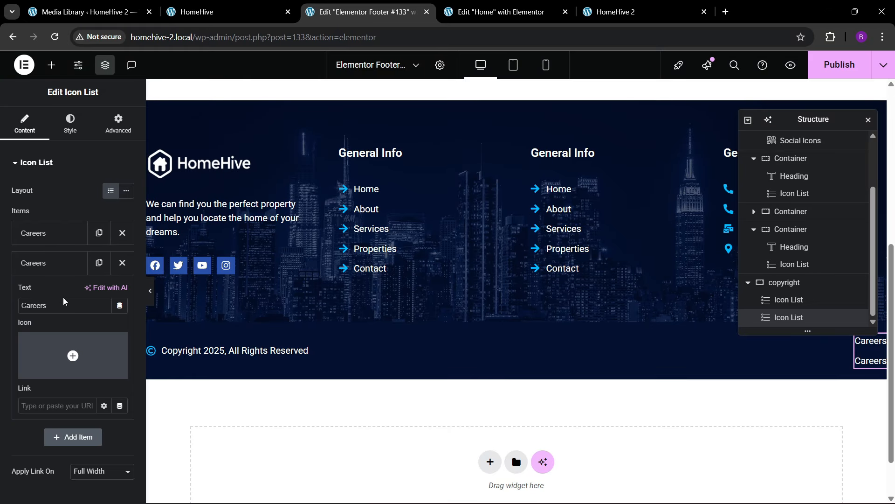
{"action": "left_click_drag", "start_coordinate": [63, 300], "coordinate": [10, 311]}
{"action": "type", "text": "Priva"}
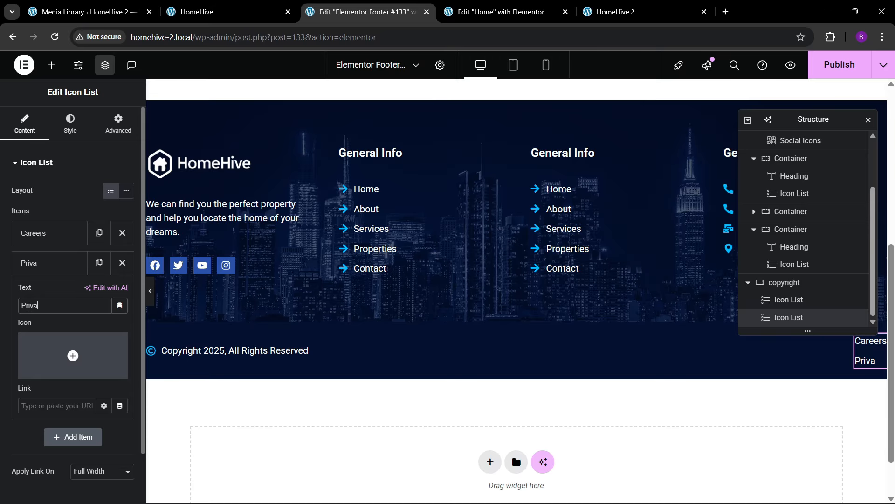
{"action": "type", "text": "cy Policy"}
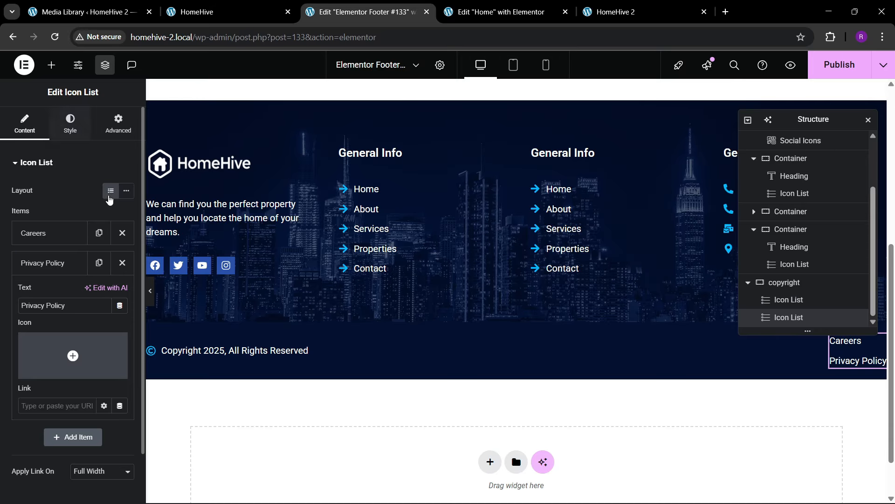
{"action": "left_click", "coordinate": [125, 191]}
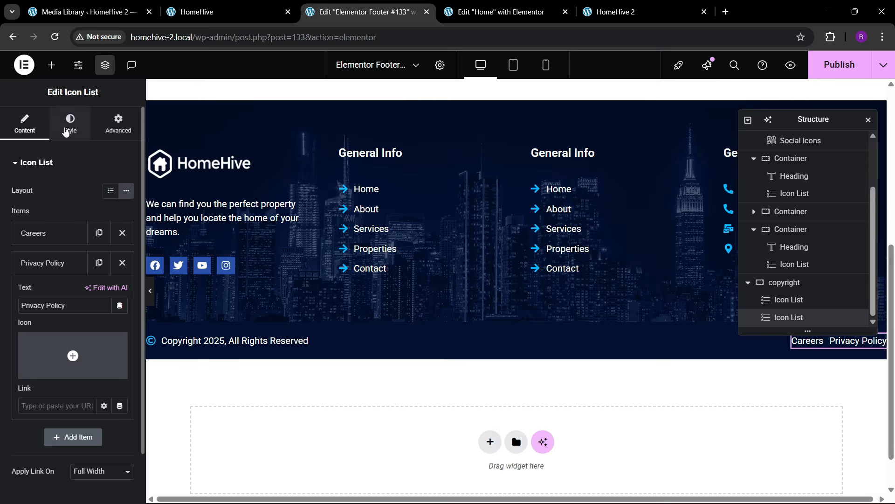
- Colour the Careers and Privacy Policy link text with the theme's blue global colour
{"action": "left_click", "coordinate": [70, 124]}
{"action": "left_click", "coordinate": [56, 330]}
{"action": "left_click", "coordinate": [111, 319]}
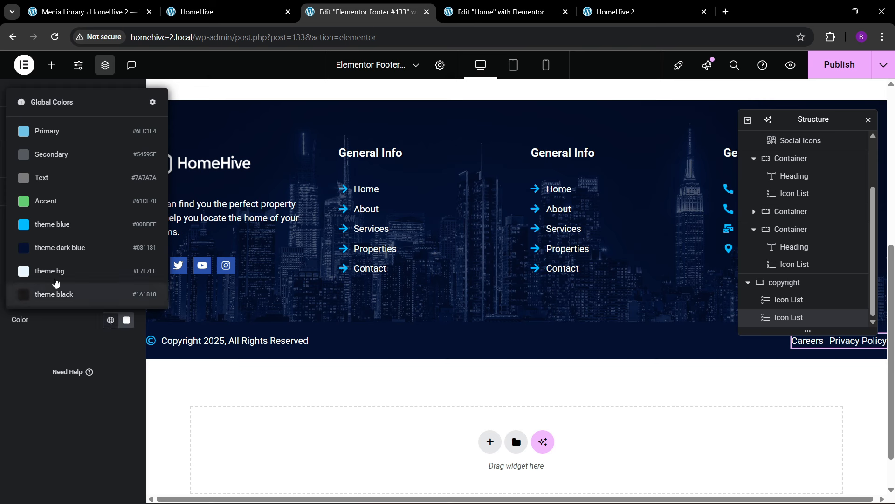
{"action": "left_click", "coordinate": [60, 225]}
- Enable a divider between the links with 30 px spacing and 3 px weight
{"action": "left_click", "coordinate": [42, 176]}
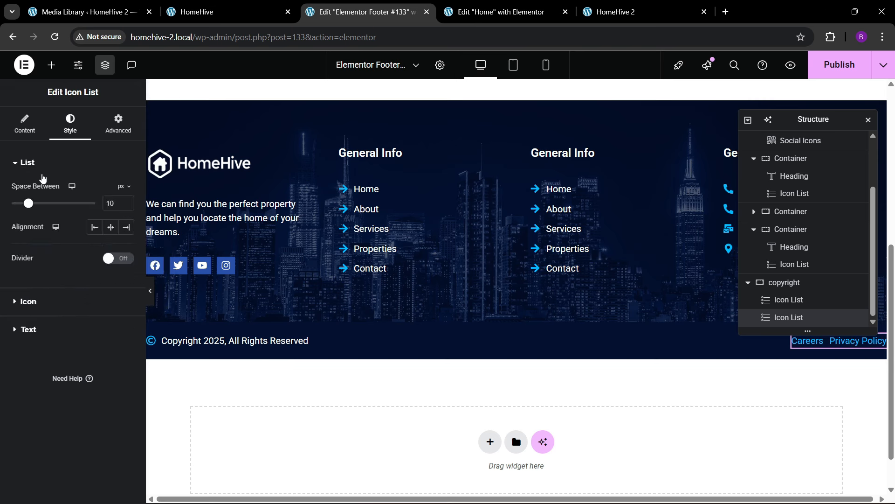
{"action": "left_click", "coordinate": [115, 261]}
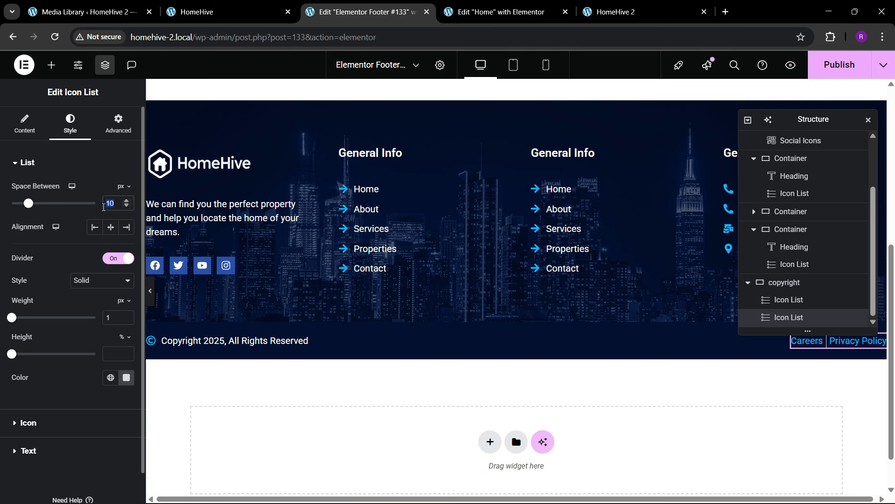
{"action": "type", "text": "30"}
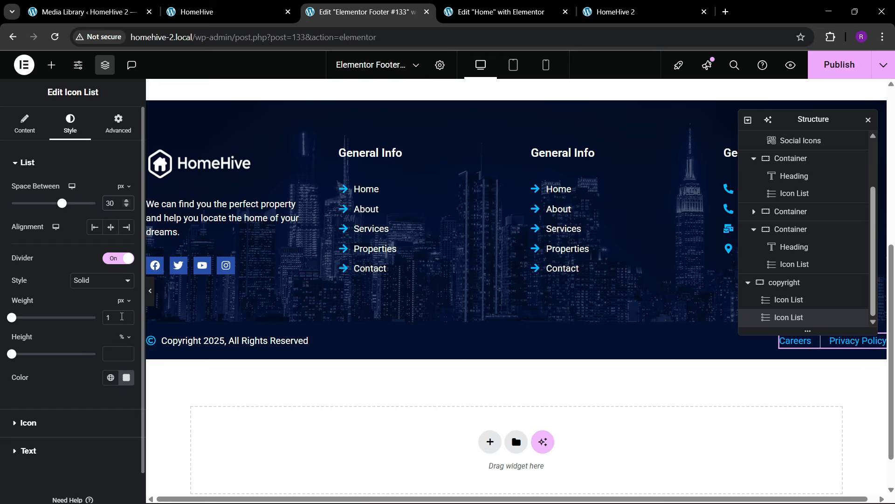
{"action": "left_click", "coordinate": [127, 315]}
{"action": "left_click", "coordinate": [127, 314]}
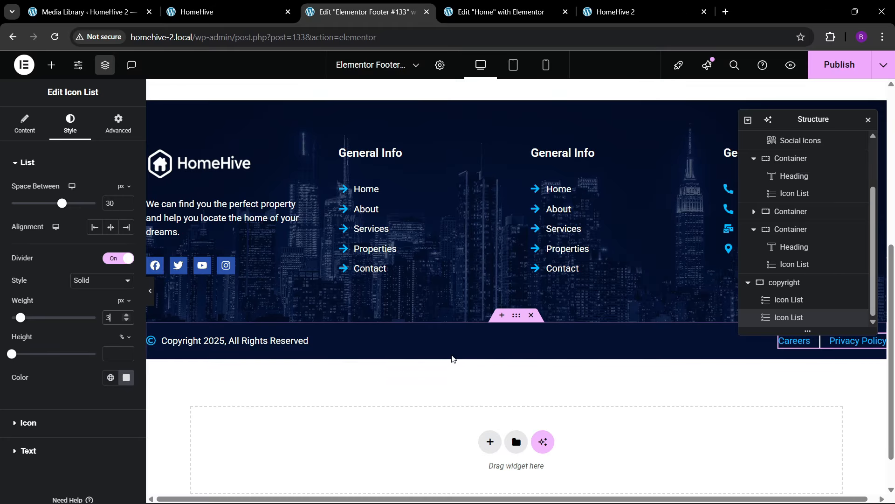
- Publish the footer, check the live site, then select the footer's top container
{"action": "left_click", "coordinate": [840, 64]}
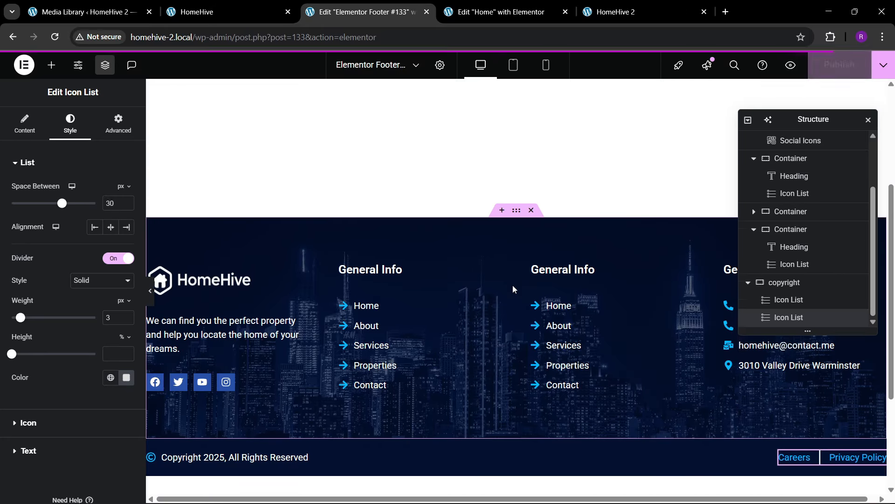
{"action": "left_click", "coordinate": [609, 6]}
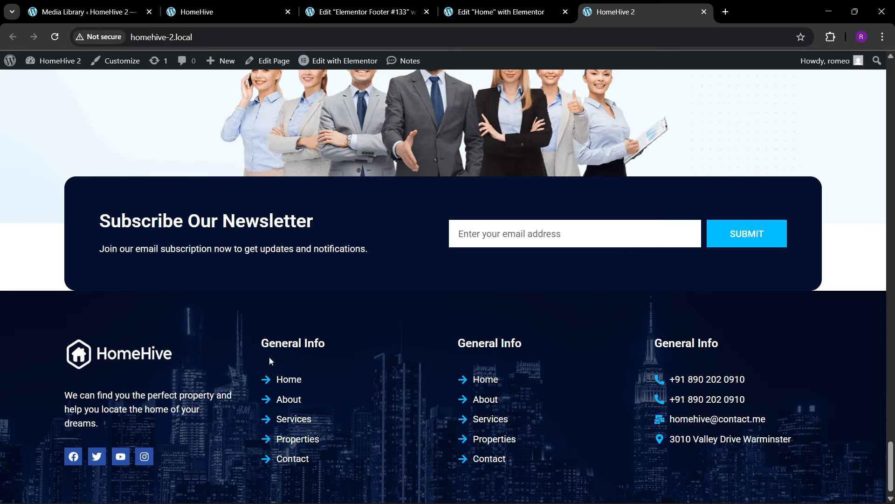
{"action": "left_click", "coordinate": [364, 12]}
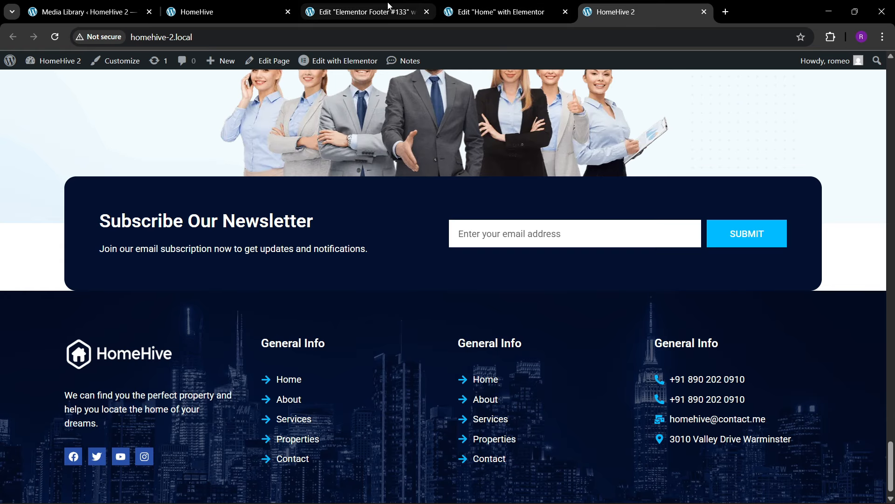
{"action": "left_click", "coordinate": [516, 210]}
{"action": "left_click", "coordinate": [118, 125]}
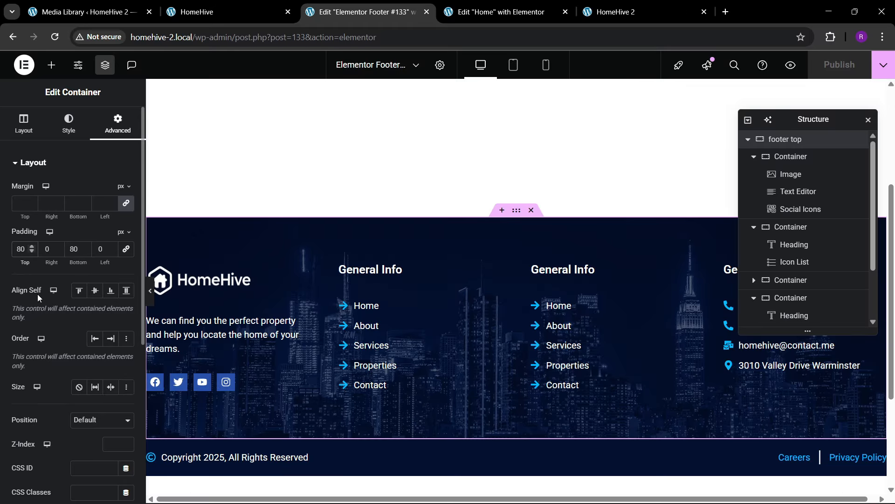
- Change the top container's top padding to 200 px, publish, and view the live site
{"action": "key", "text": "BackSpace"}
{"action": "type", "text": "15"}
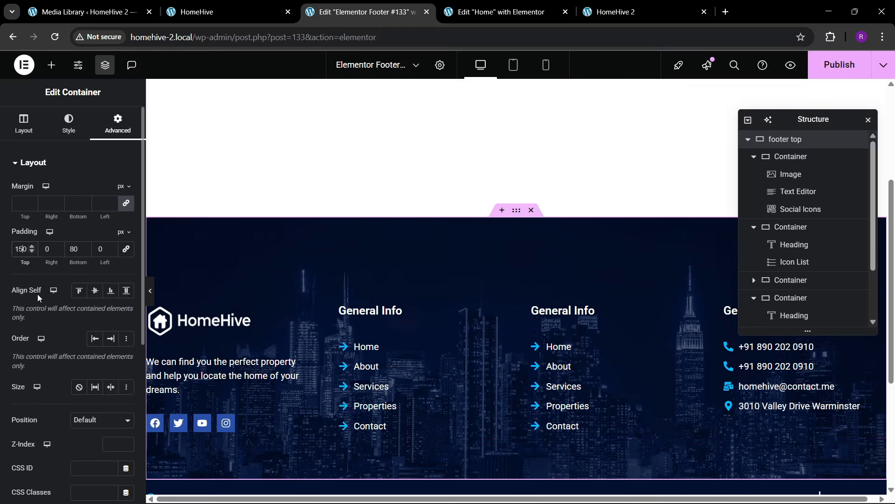
{"action": "key", "text": "BackSpace"}
{"action": "key", "text": "BackSpace"}
{"action": "type", "text": "200"}
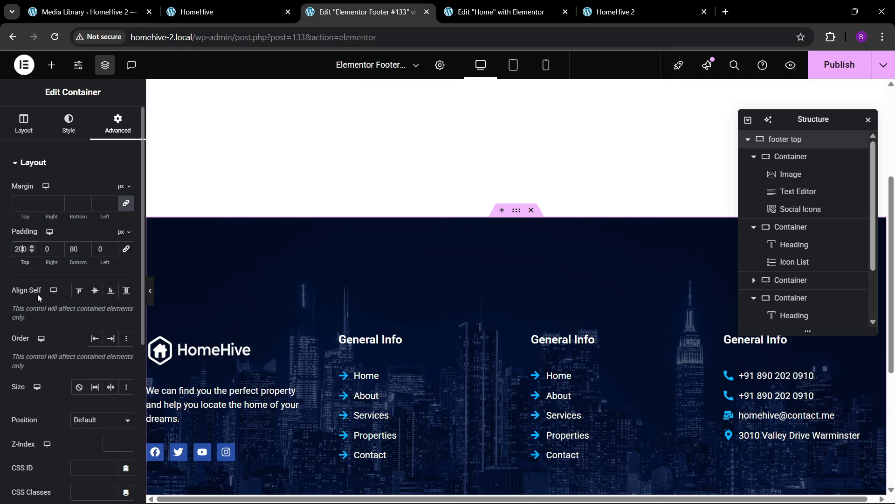
{"action": "left_click", "coordinate": [839, 66]}
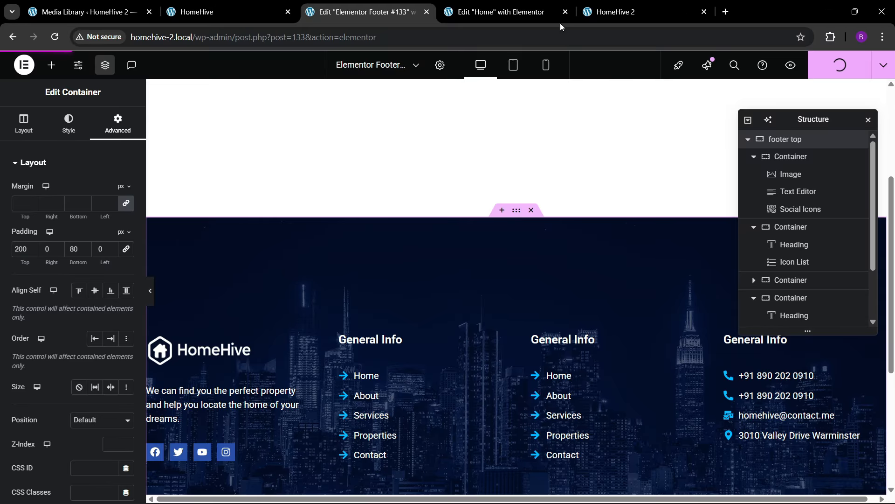
{"action": "left_click", "coordinate": [583, 5]}
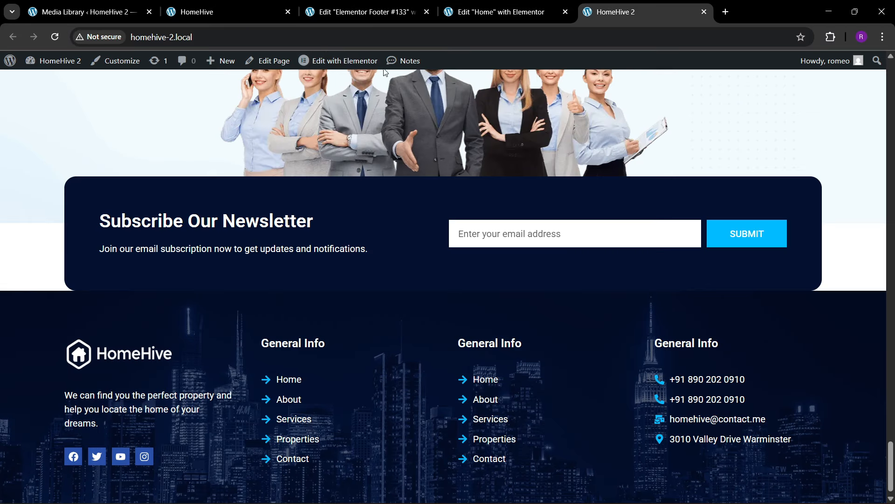
- Reload the live HomeHive 2 home page and scroll down to inspect the footer
{"action": "left_click", "coordinate": [285, 37]}
{"action": "key", "text": "Return"}
{"action": "scroll", "coordinate": [441, 293], "scroll_direction": "down", "scroll_amount": 5}
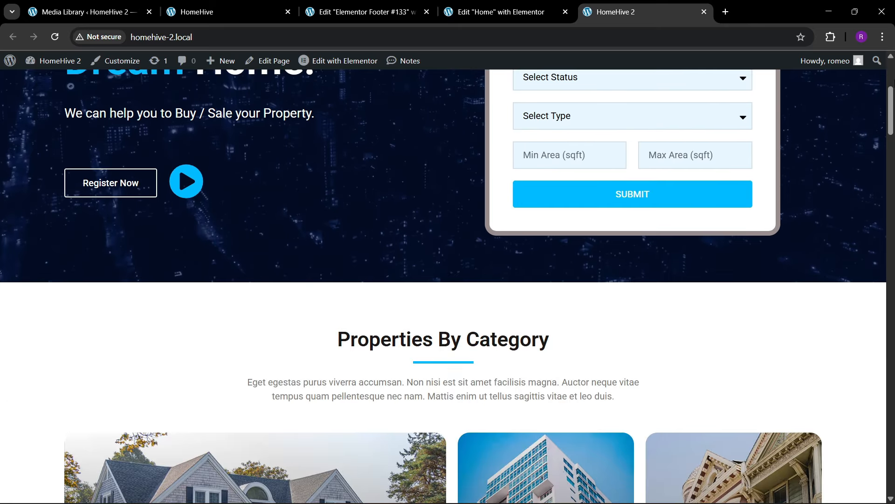
{"action": "left_click_drag", "start_coordinate": [892, 111], "coordinate": [892, 471]}
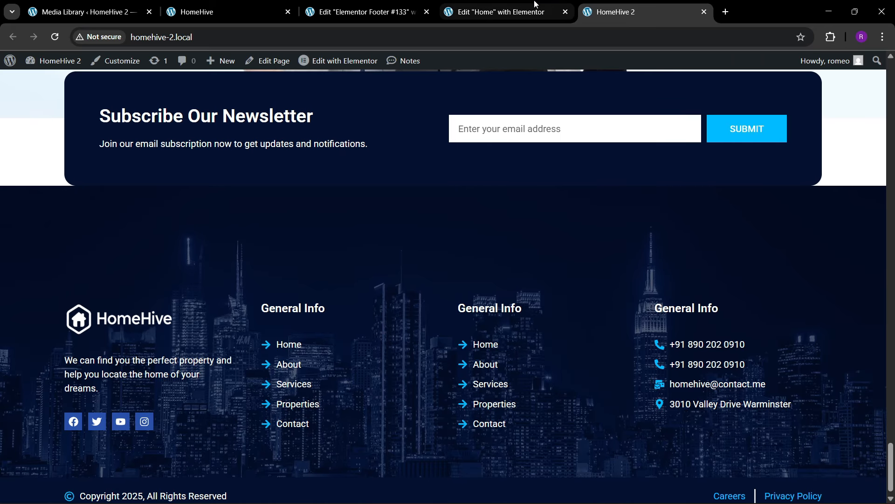
- Close the old Home page editor and reopen the Home page in Elementor in a new tab
{"action": "left_click", "coordinate": [534, 4]}
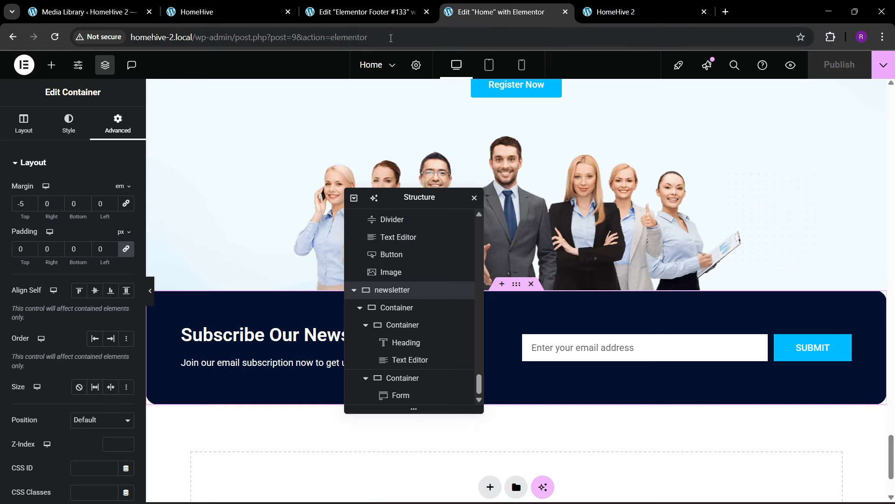
{"action": "left_click", "coordinate": [565, 12]}
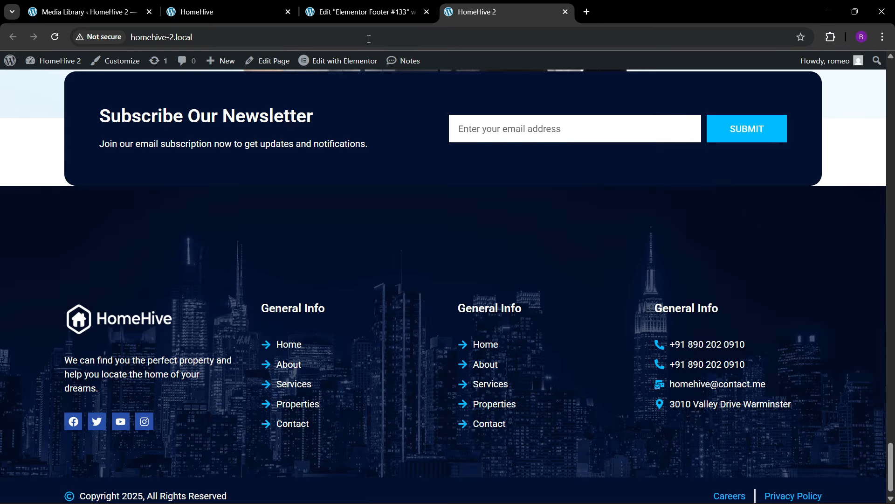
{"action": "right_click", "coordinate": [345, 61]}
{"action": "left_click", "coordinate": [367, 78]}
{"action": "left_click_drag", "start_coordinate": [610, 8], "coordinate": [500, 4]}
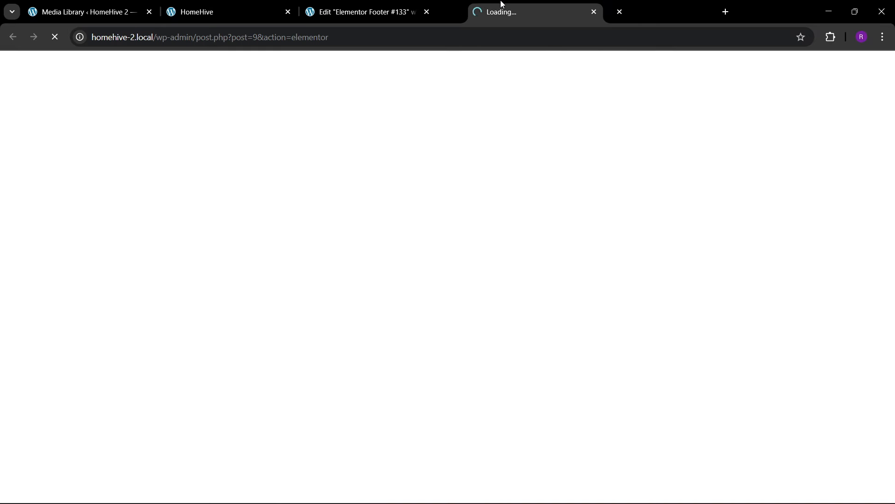
{"action": "left_click", "coordinate": [589, 5]}
{"action": "left_click", "coordinate": [511, 16]}
{"action": "left_click", "coordinate": [390, 7]}
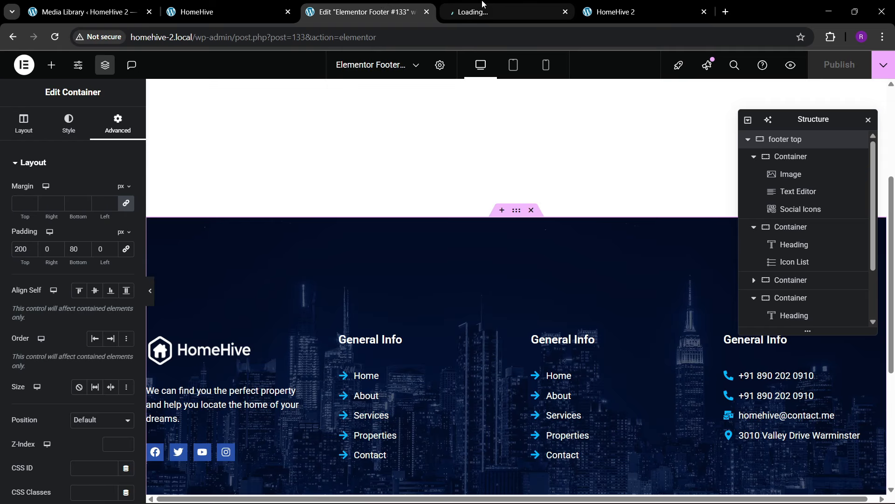
{"action": "left_click", "coordinate": [485, 10]}
{"action": "left_click", "coordinate": [373, 10]}
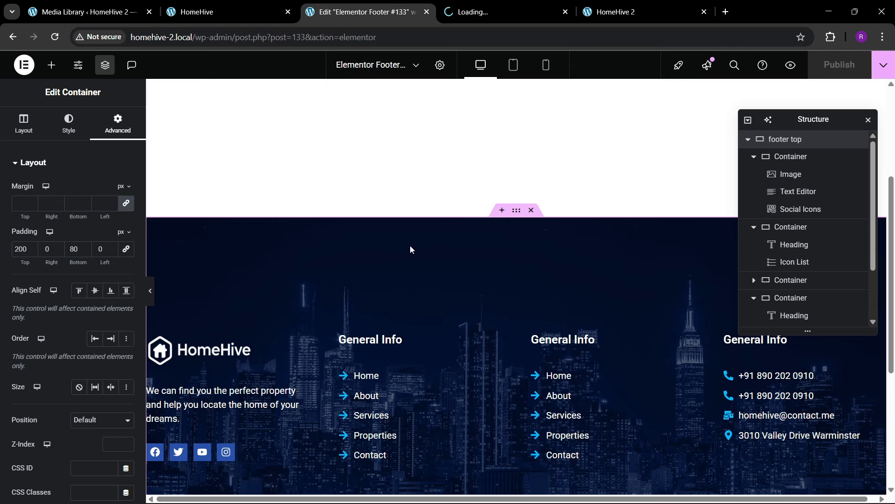
{"action": "left_click", "coordinate": [486, 9]}
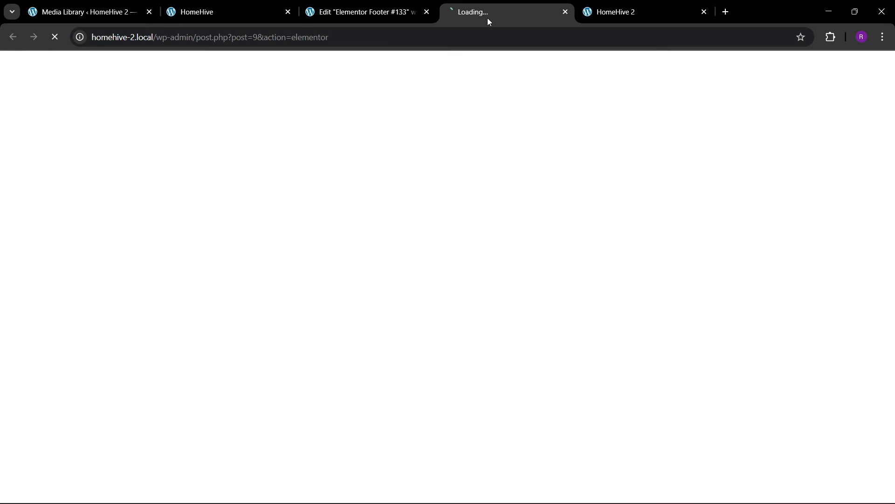
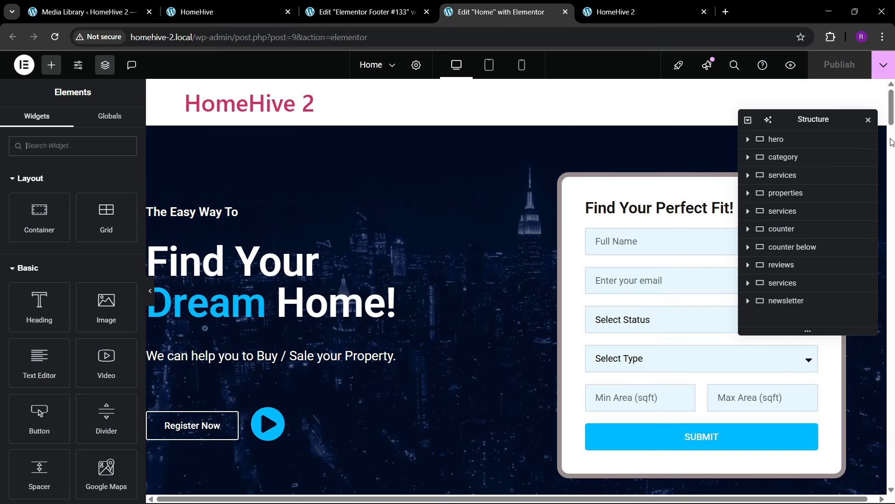
- Review the Home page canvas down to the footer and back up to the newsletter section
{"action": "left_click_drag", "start_coordinate": [886, 167], "coordinate": [885, 246]}
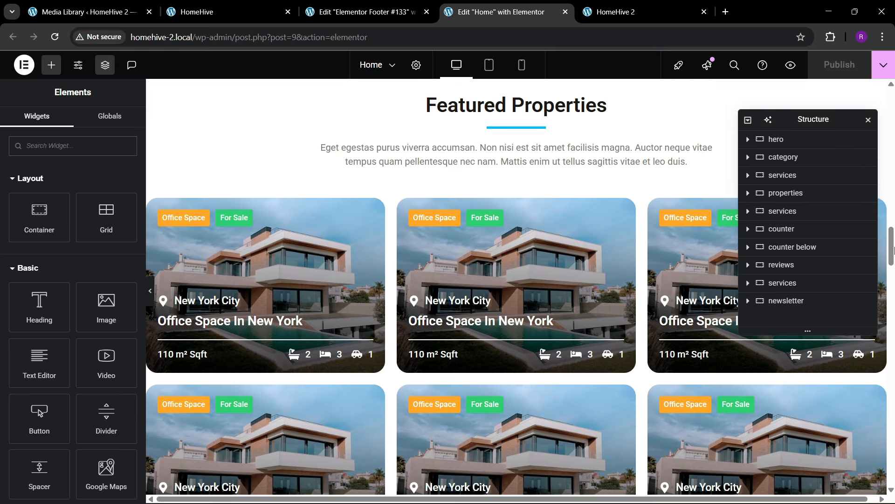
{"action": "left_click_drag", "start_coordinate": [890, 303], "coordinate": [890, 396]}
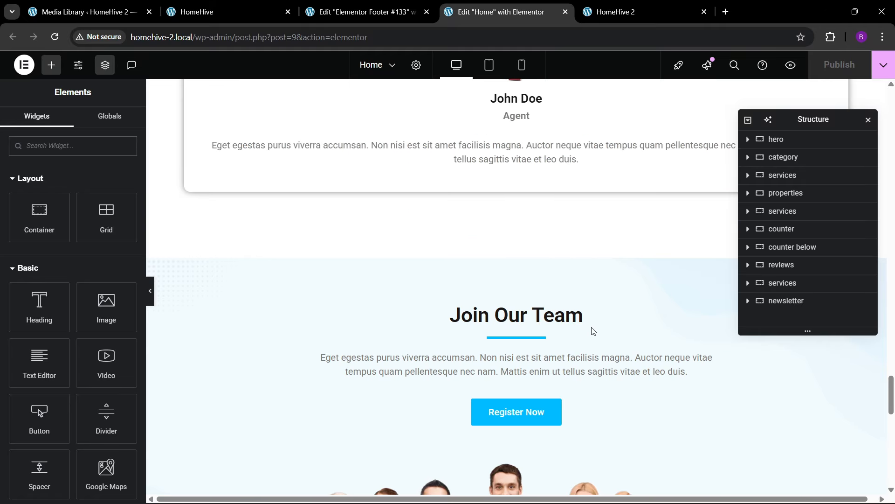
{"action": "scroll", "coordinate": [501, 311], "scroll_direction": "down", "scroll_amount": 2}
{"action": "scroll", "coordinate": [498, 317], "scroll_direction": "down", "scroll_amount": 10}
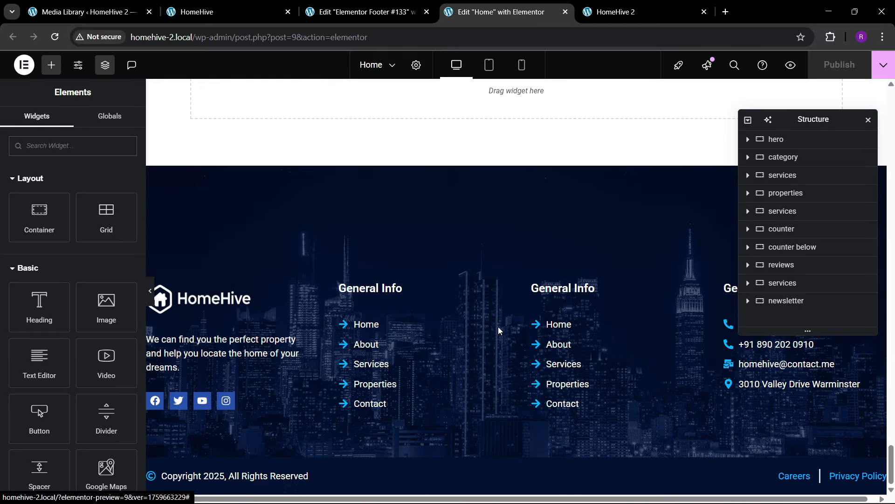
{"action": "mouse_move", "coordinate": [507, 251]}
{"action": "scroll", "coordinate": [509, 198], "scroll_direction": "up", "scroll_amount": 6}
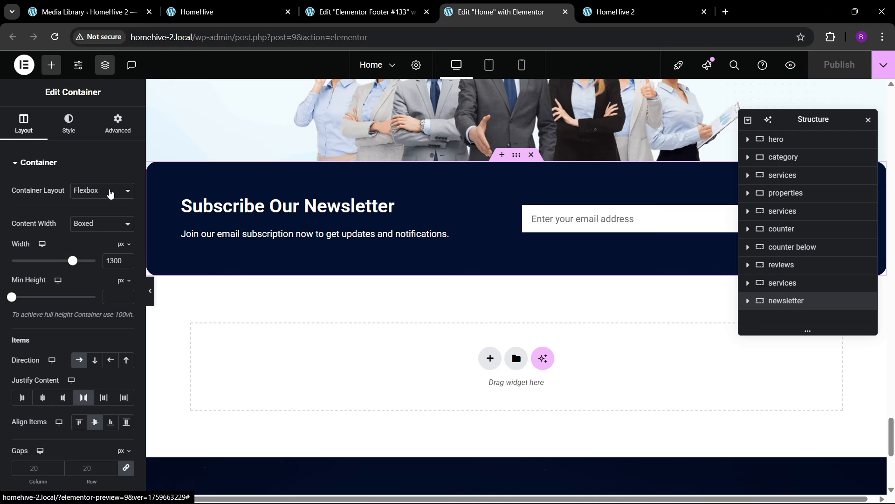
- Set the newsletter section's bottom margin to -7 em, previewing how it meets the footer
{"action": "left_click", "coordinate": [118, 124]}
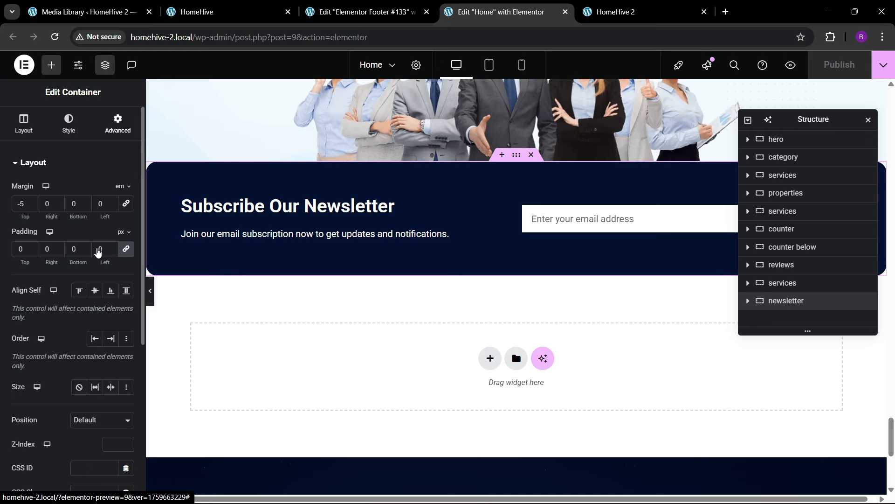
{"action": "left_click", "coordinate": [83, 207]}
{"action": "left_click", "coordinate": [84, 208]}
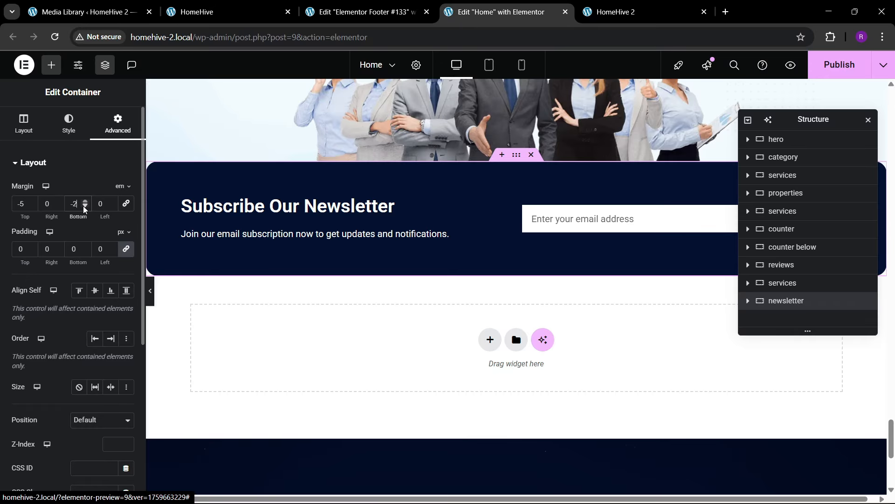
{"action": "left_click", "coordinate": [85, 207]}
{"action": "left_click", "coordinate": [84, 208]}
{"action": "left_click", "coordinate": [85, 208]}
{"action": "left_click", "coordinate": [84, 207]}
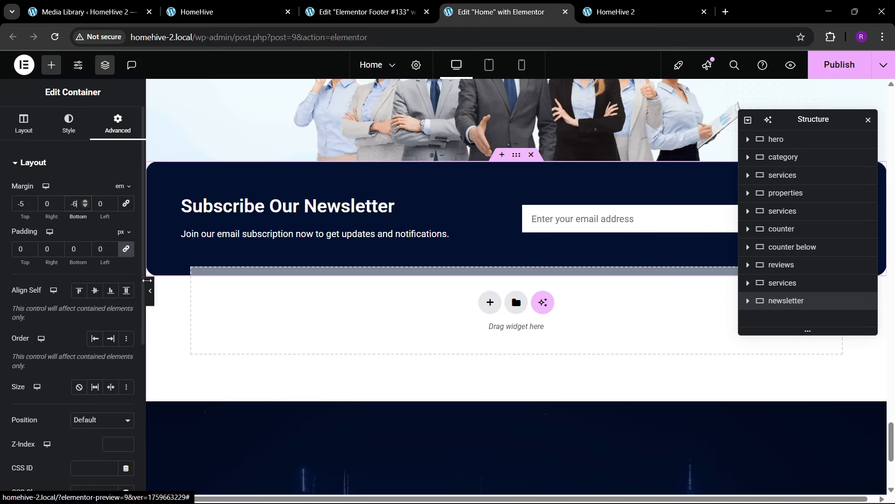
{"action": "left_click", "coordinate": [152, 298]}
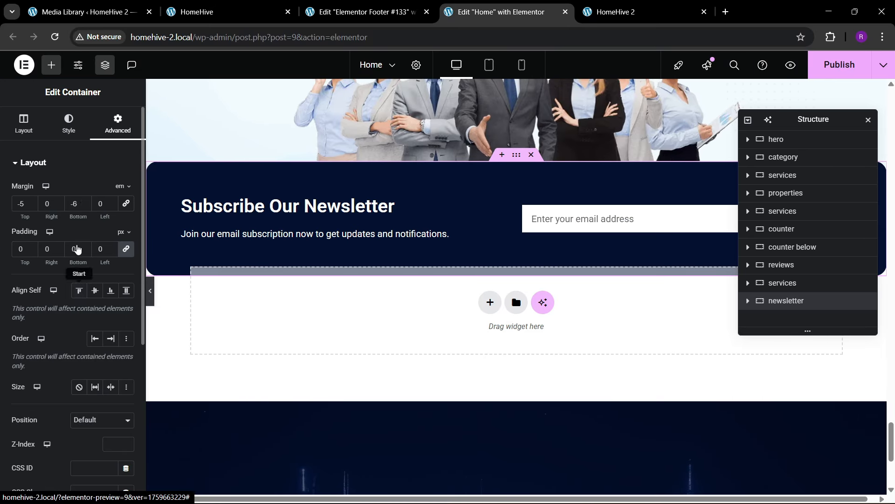
{"action": "left_click", "coordinate": [86, 207]}
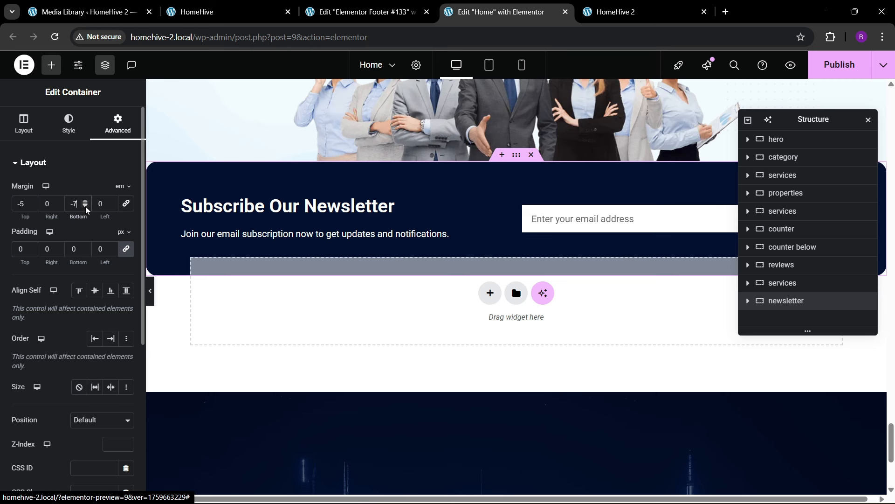
{"action": "left_click", "coordinate": [85, 207]}
{"action": "left_click", "coordinate": [150, 290]}
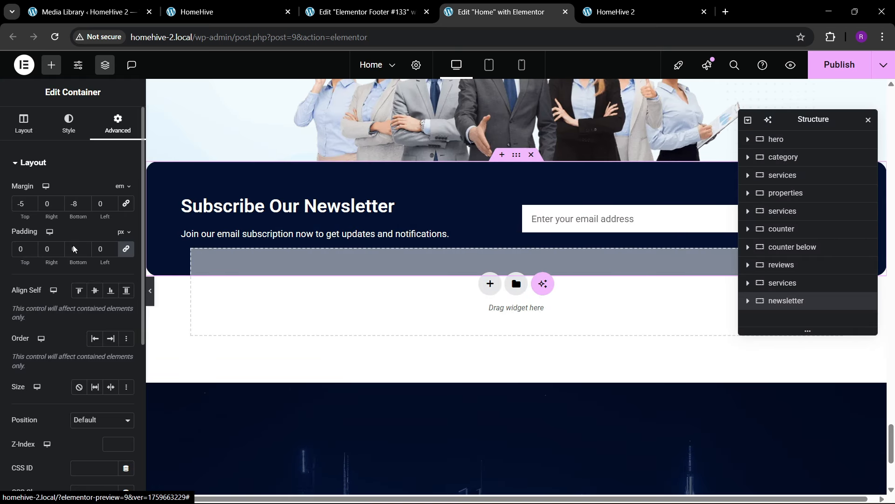
{"action": "left_click", "coordinate": [86, 202]}
{"action": "left_click", "coordinate": [150, 290]}
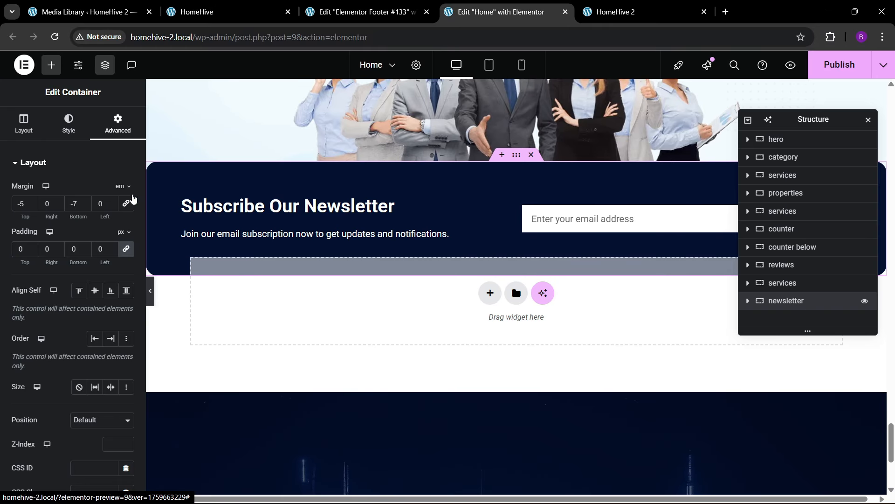
- Set the newsletter section's z-index to 100 and preview it overlapping the footer
{"action": "scroll", "coordinate": [64, 338], "scroll_direction": "down", "scroll_amount": 1}
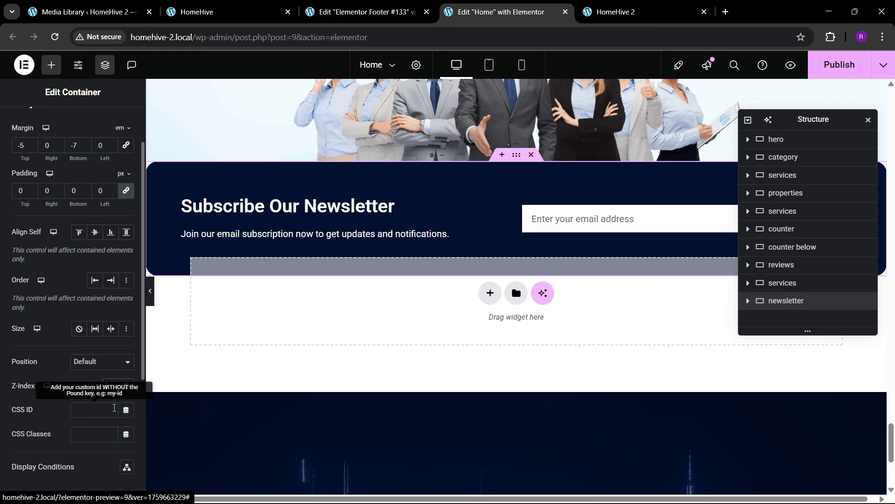
{"action": "scroll", "coordinate": [93, 396], "scroll_direction": "down", "scroll_amount": 2}
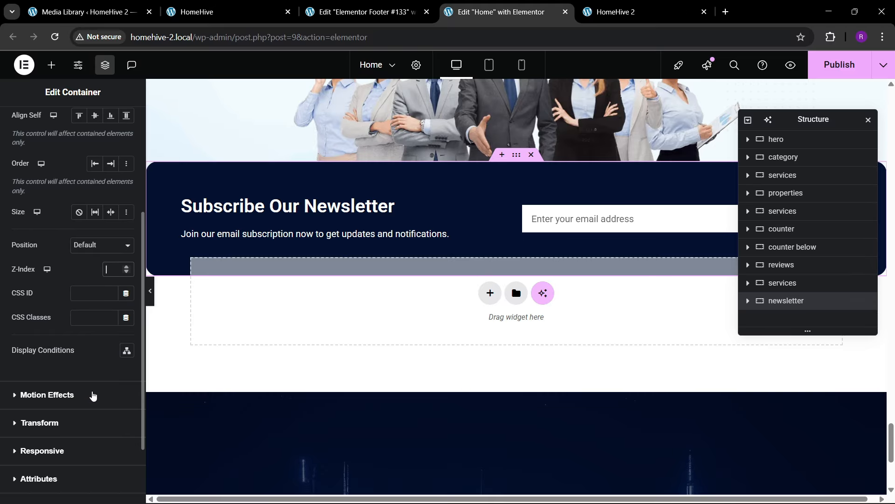
{"action": "type", "text": "100"}
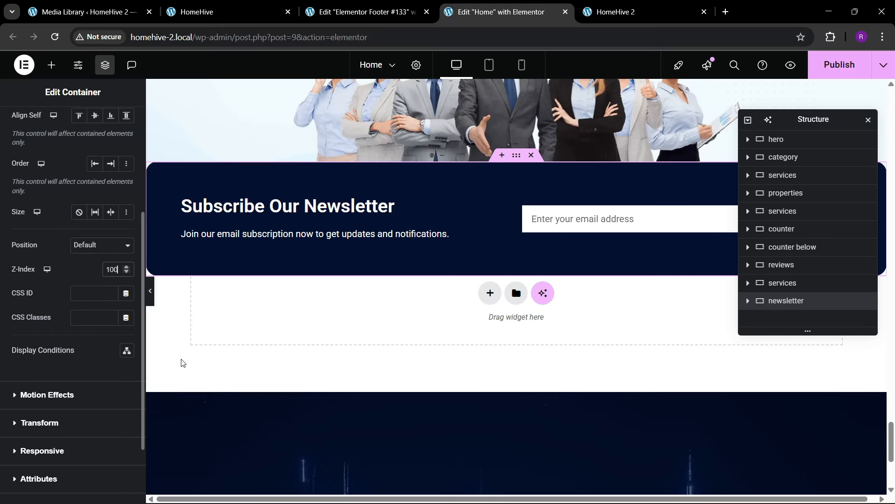
{"action": "left_click", "coordinate": [148, 293]}
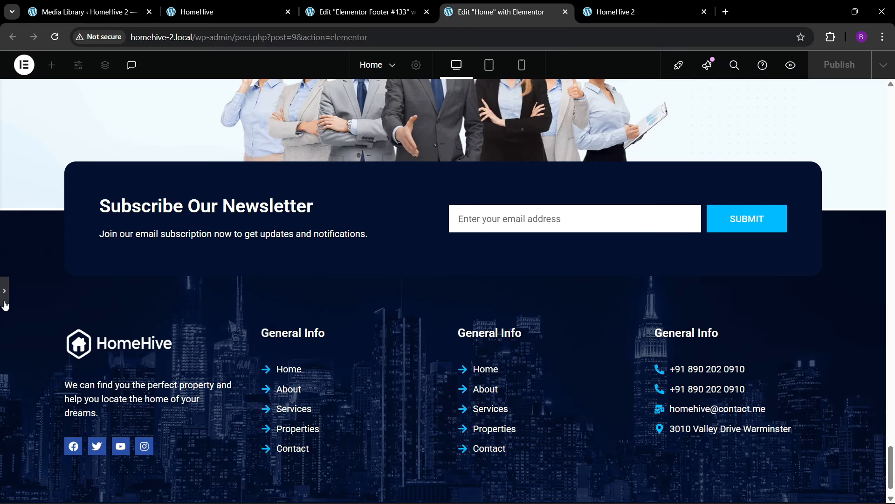
{"action": "left_click", "coordinate": [5, 294]}
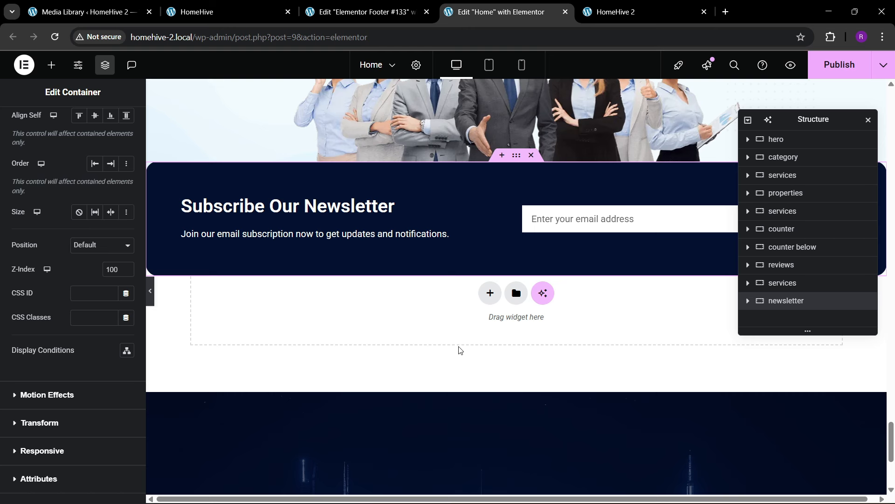
- Compare with the live HomeHive footer and the footer template, then return to the Home page
{"action": "left_click", "coordinate": [229, 11]}
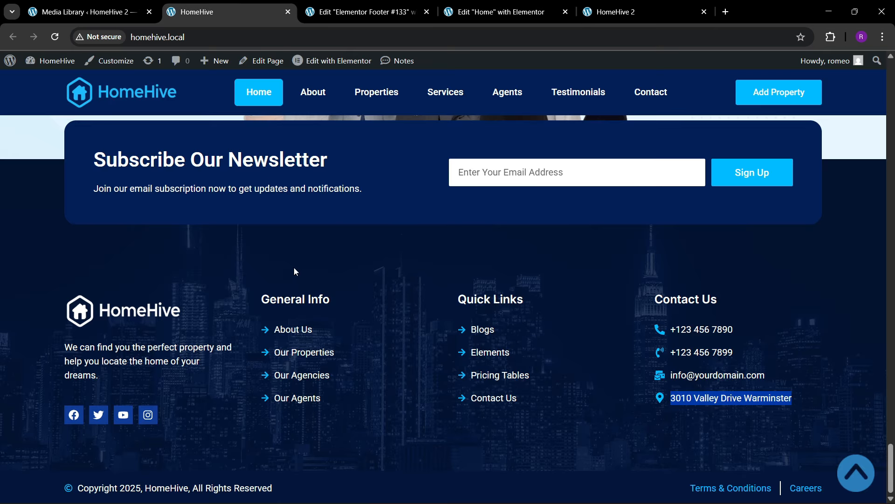
{"action": "left_click", "coordinate": [387, 6]}
{"action": "scroll", "coordinate": [441, 267], "scroll_direction": "up", "scroll_amount": 3}
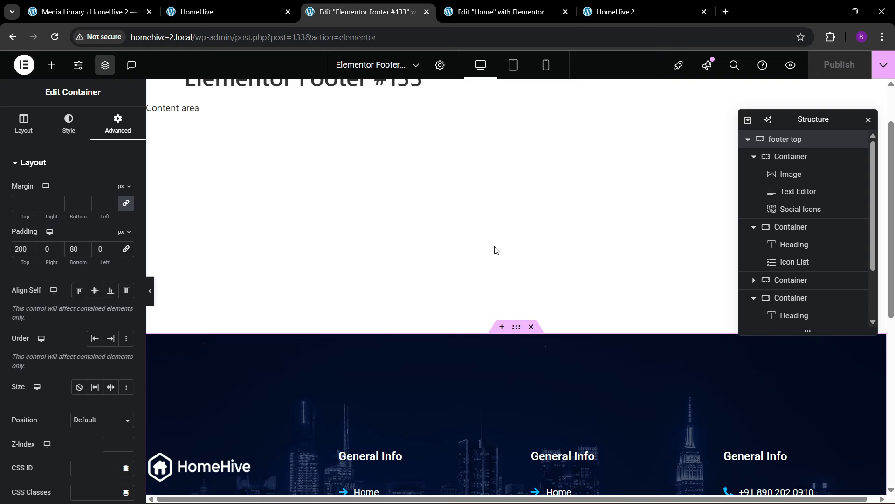
{"action": "key", "text": "ctrl+Tab"}
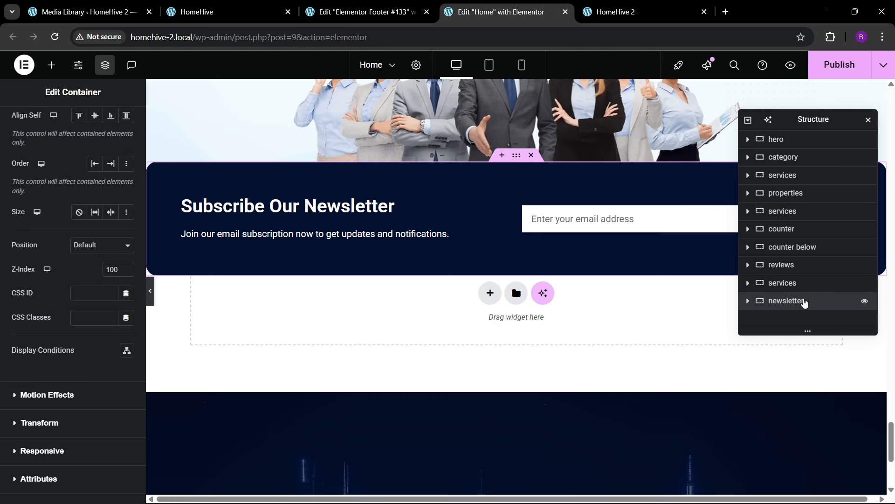
{"action": "scroll", "coordinate": [93, 149], "scroll_direction": "up", "scroll_amount": 4}
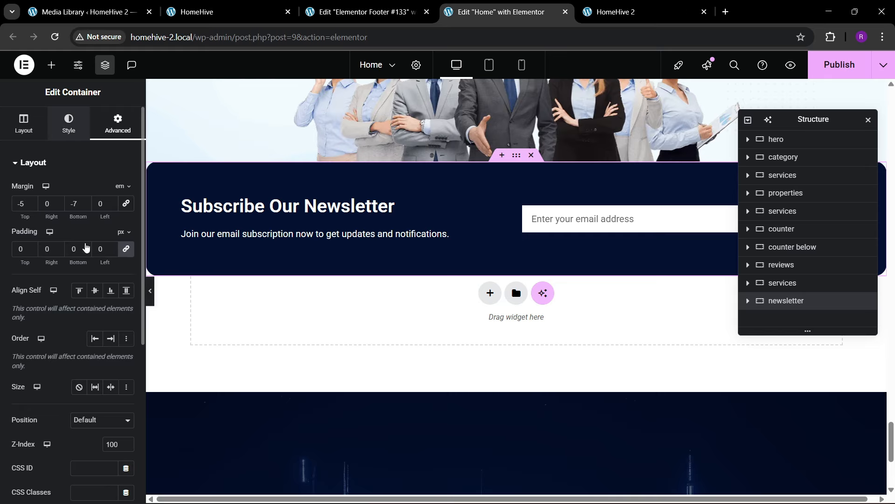
- Select the newsletter's inner container and try a light-blue, then a teal background colour
{"action": "left_click", "coordinate": [69, 124]}
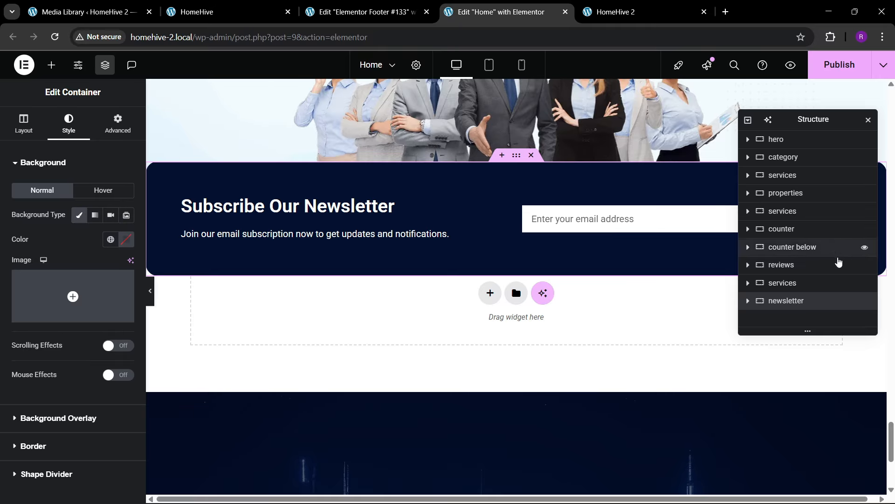
{"action": "left_click", "coordinate": [748, 301]}
{"action": "left_click", "coordinate": [793, 319]}
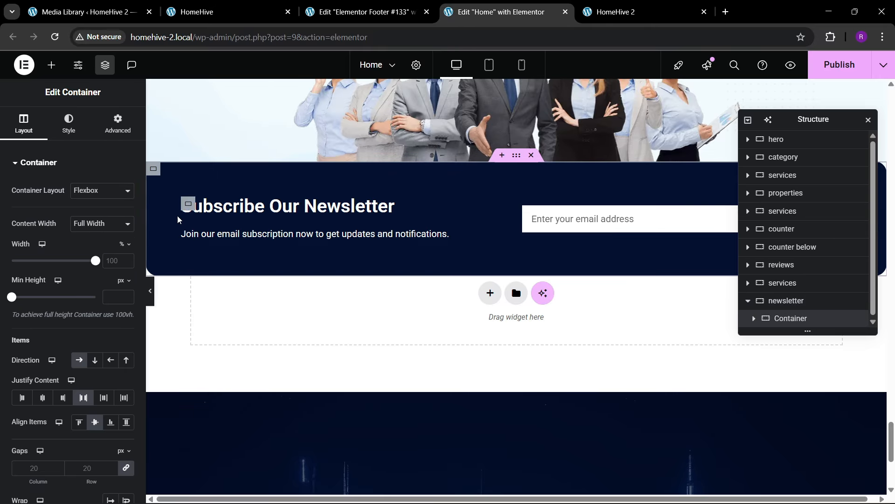
{"action": "left_click", "coordinate": [69, 124]}
{"action": "left_click", "coordinate": [111, 240]}
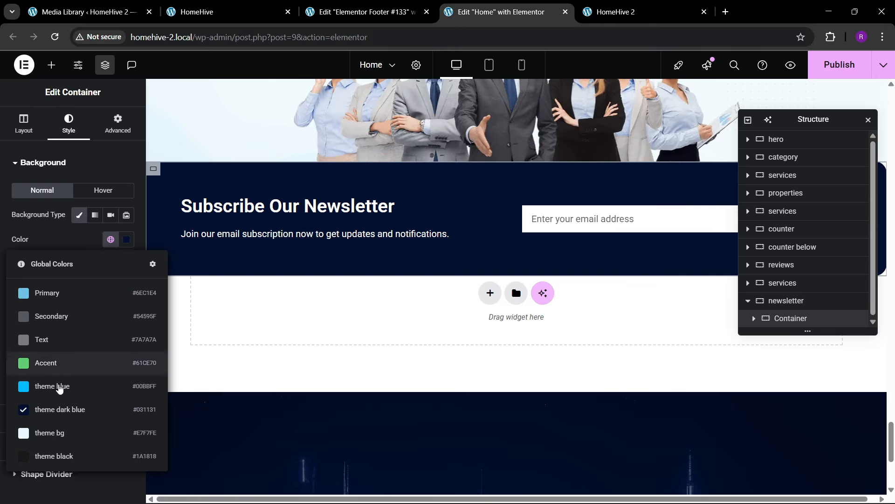
{"action": "left_click", "coordinate": [67, 382]}
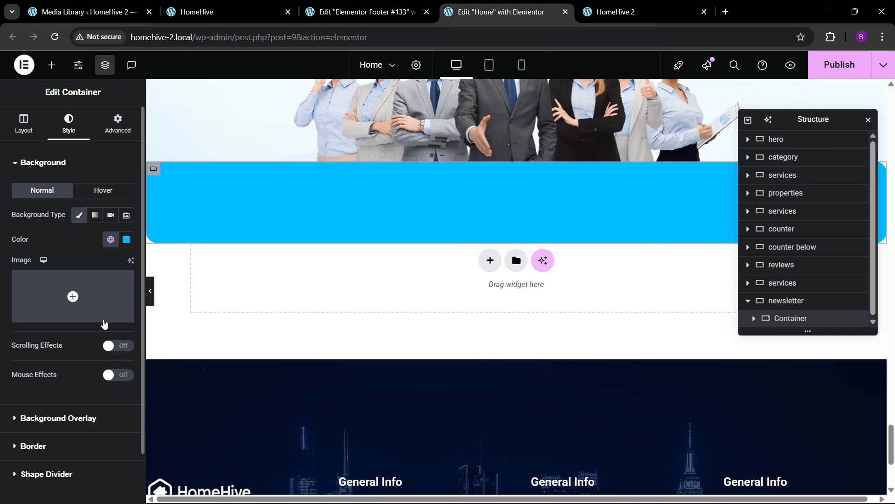
{"action": "left_click", "coordinate": [127, 239]}
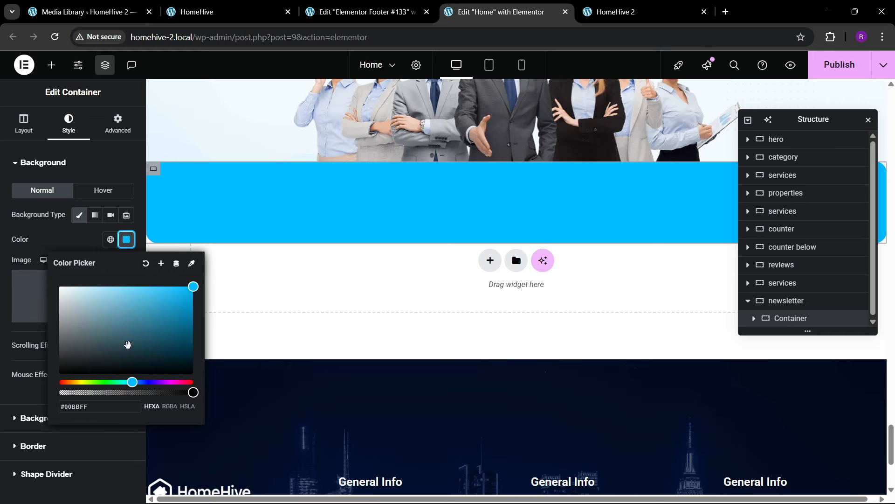
{"action": "left_click_drag", "start_coordinate": [128, 344], "coordinate": [181, 337]}
- Sample the live site's navy #031f57 with the eyedropper, apply it as background, and publish
{"action": "left_click", "coordinate": [248, 11]}
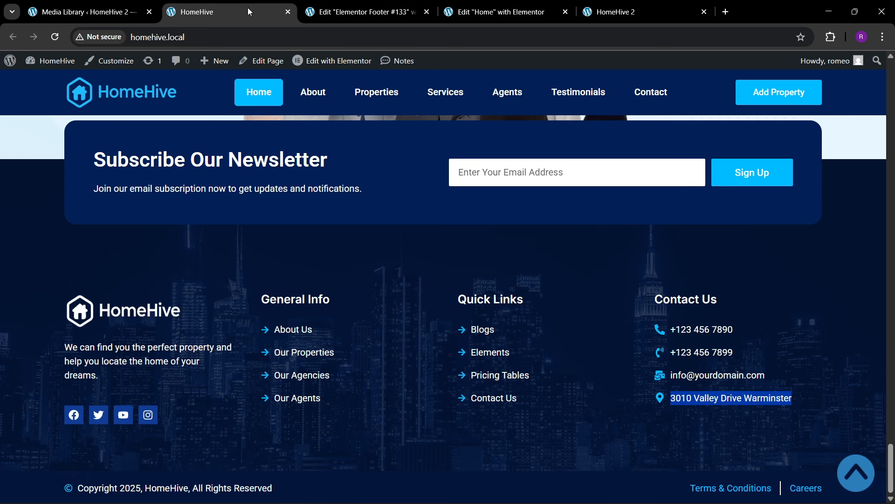
{"action": "left_click", "coordinate": [831, 42]}
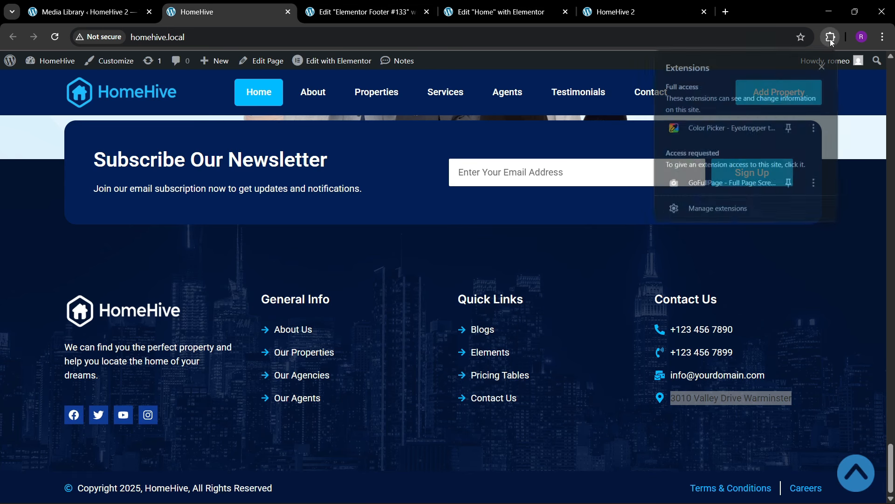
{"action": "left_click", "coordinate": [720, 124]}
{"action": "left_click", "coordinate": [751, 180]}
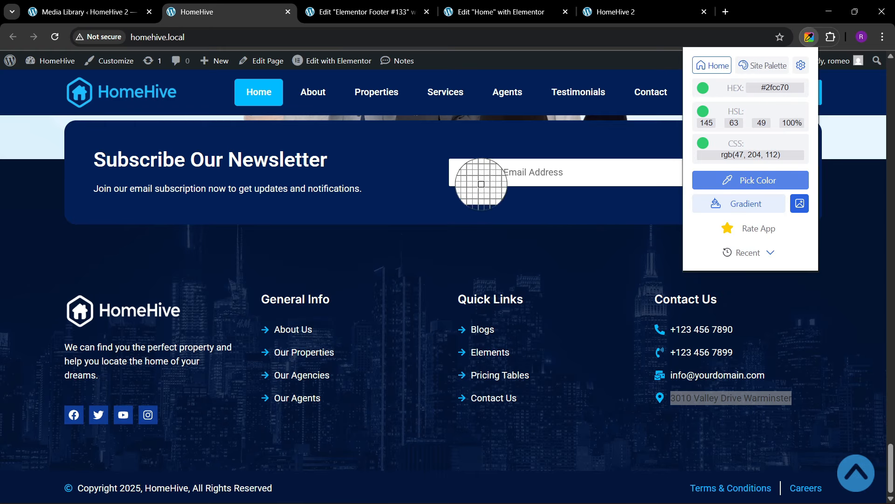
{"action": "left_click", "coordinate": [411, 196]}
{"action": "left_click", "coordinate": [466, 5]}
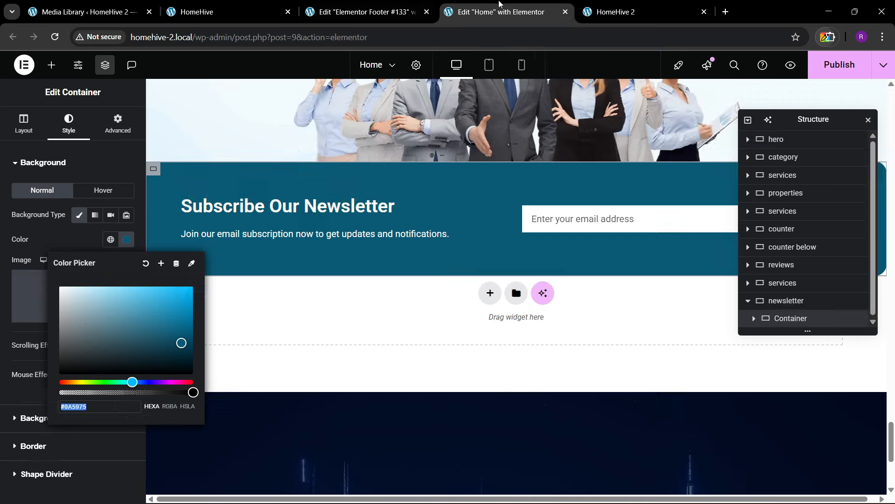
{"action": "key", "text": "ctrl+v"}
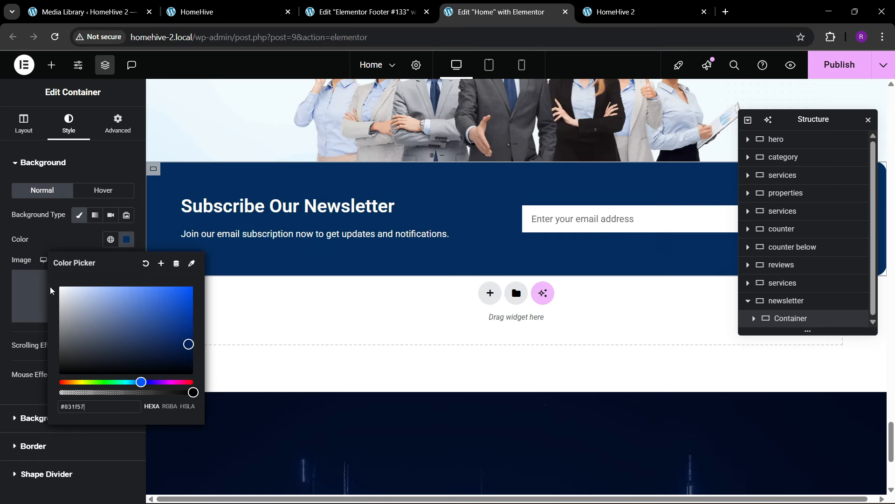
{"action": "key", "text": "ctrl+s"}
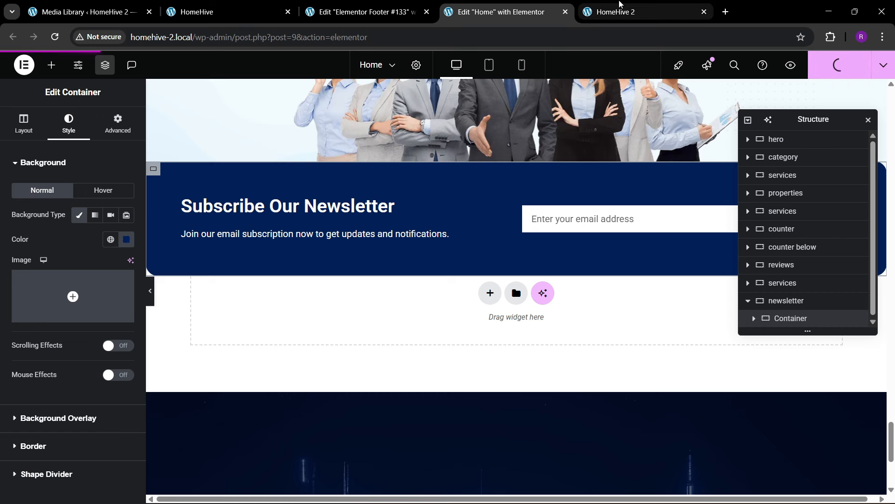
- Reload HomeHive 2 and scroll to its footer, then scroll the original HomeHive homepage to the top
{"action": "left_click", "coordinate": [619, 5]}
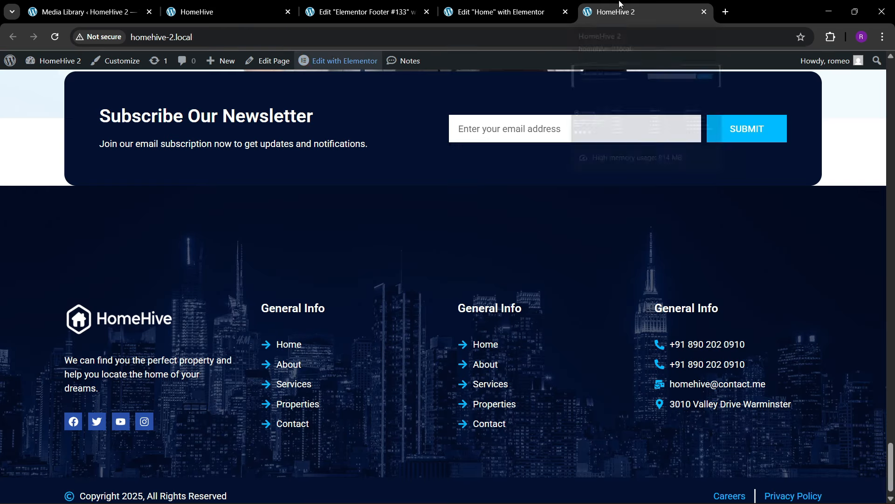
{"action": "left_click", "coordinate": [251, 37]}
{"action": "key", "text": "Return"}
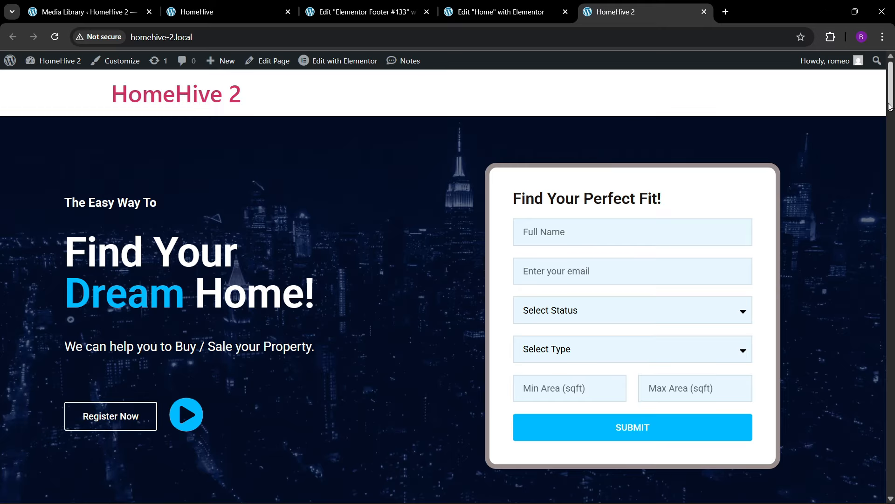
{"action": "left_click_drag", "start_coordinate": [892, 126], "coordinate": [892, 92]}
{"action": "left_click", "coordinate": [229, 3]}
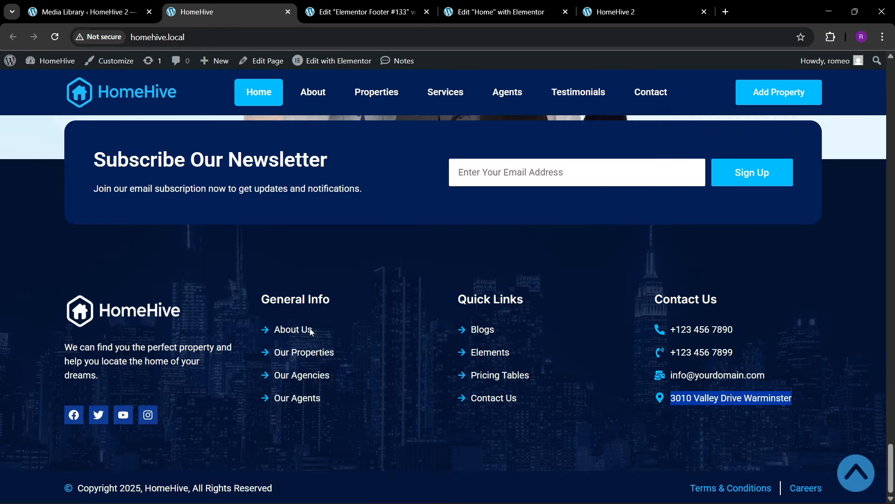
{"action": "left_click_drag", "start_coordinate": [888, 482], "coordinate": [881, 61]}
- Create a new menu named 'final menu' assigned to the Header location
{"action": "left_click", "coordinate": [89, 11]}
{"action": "mouse_move", "coordinate": [42, 306]}
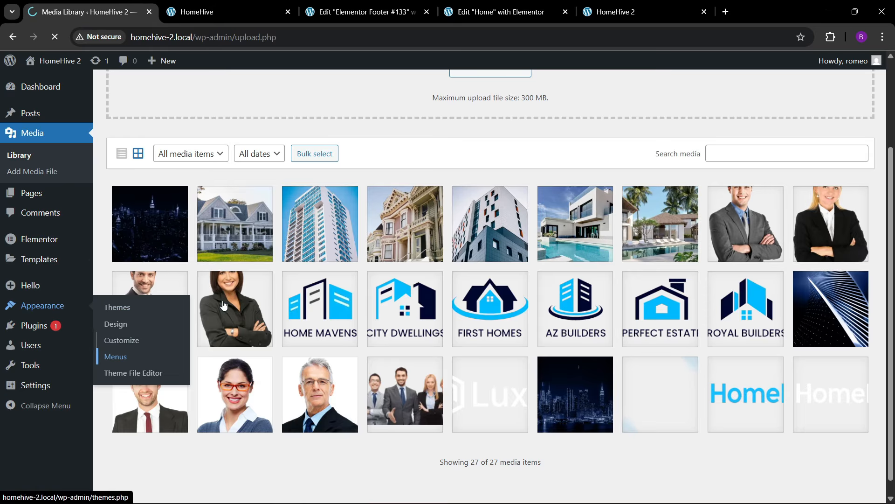
{"action": "left_click", "coordinate": [115, 357]}
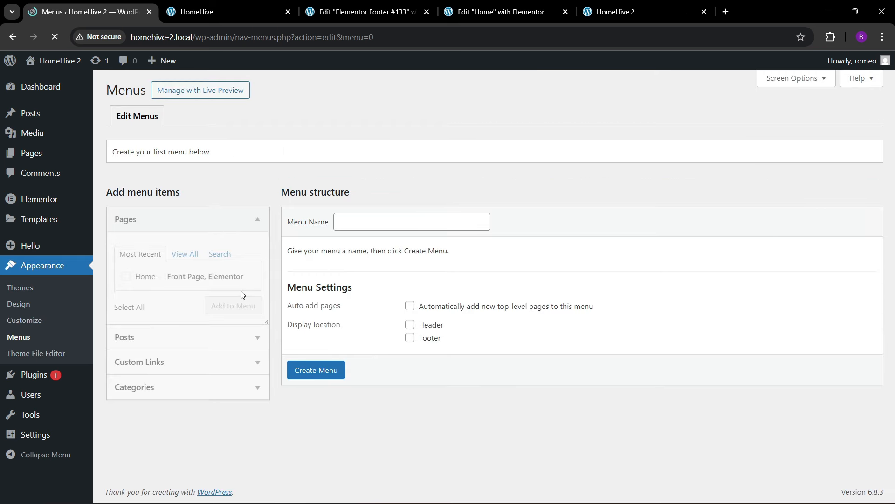
{"action": "left_click", "coordinate": [375, 222]}
{"action": "left_click", "coordinate": [409, 240]}
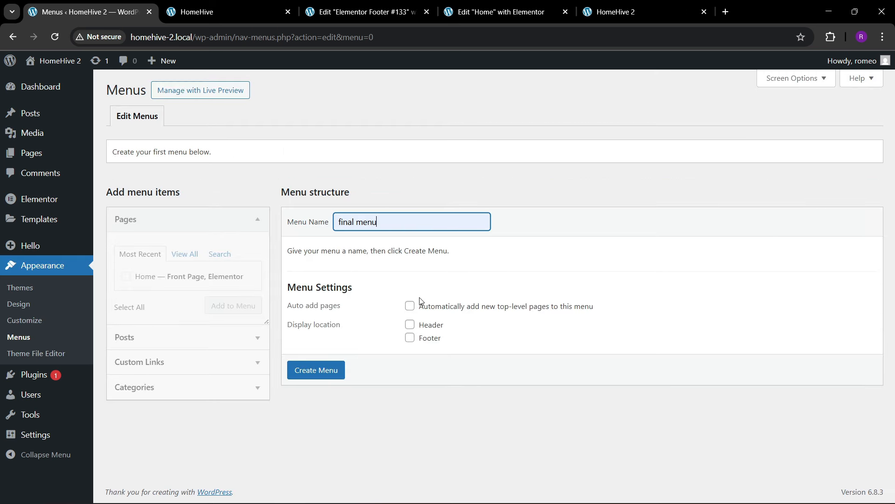
{"action": "left_click", "coordinate": [410, 324]}
{"action": "left_click", "coordinate": [315, 370]}
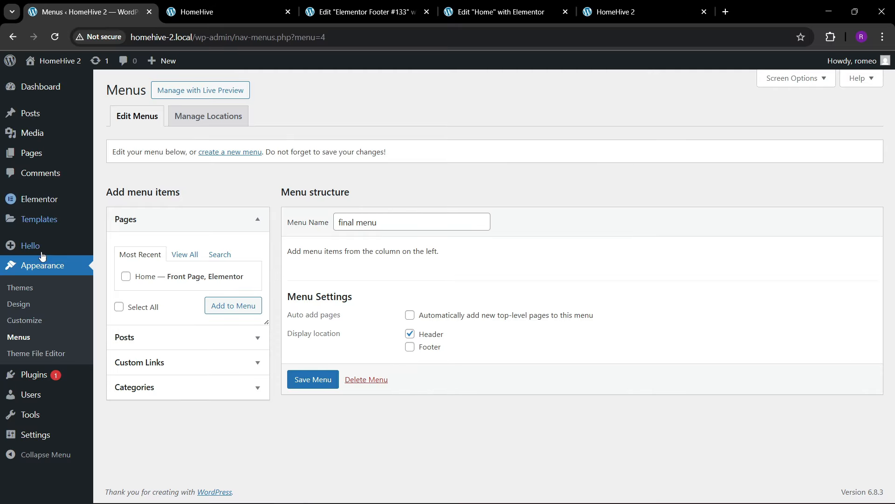
- Add the Home page to final menu, checking the reference site's navigation items
{"action": "left_click", "coordinate": [126, 276]}
{"action": "left_click", "coordinate": [218, 304]}
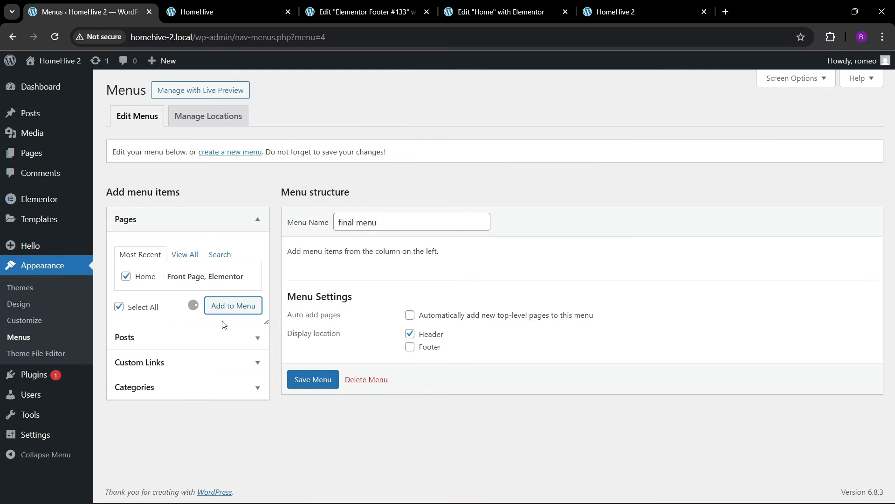
{"action": "left_click", "coordinate": [243, 12]}
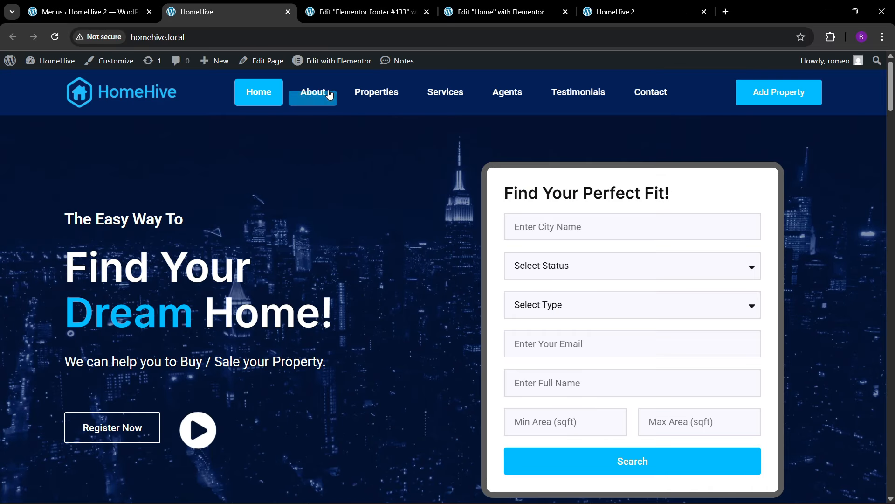
{"action": "left_click", "coordinate": [136, 4]}
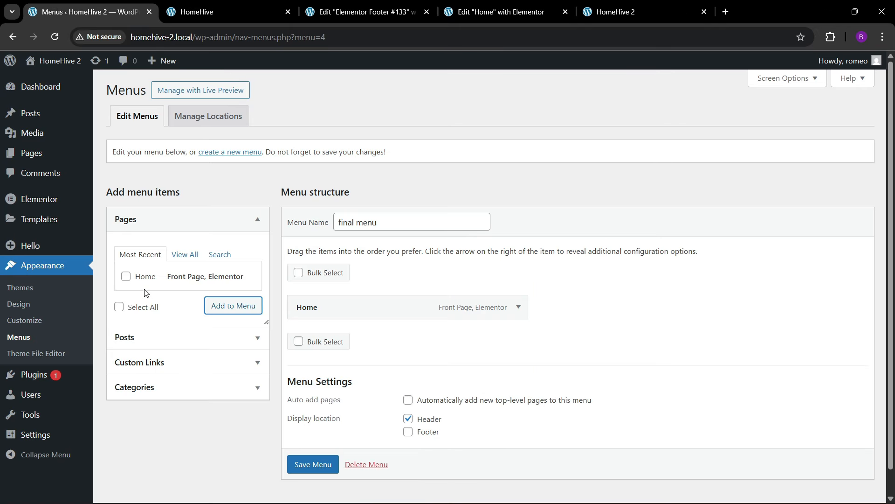
- Add custom anchor links for About, Properties and Services to the menu
{"action": "left_click", "coordinate": [155, 360]}
{"action": "left_click", "coordinate": [185, 306]}
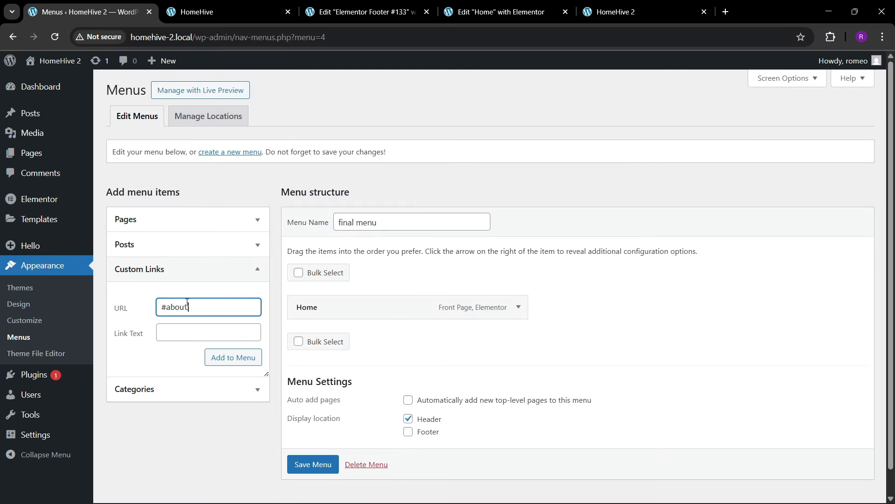
{"action": "left_click", "coordinate": [183, 333]}
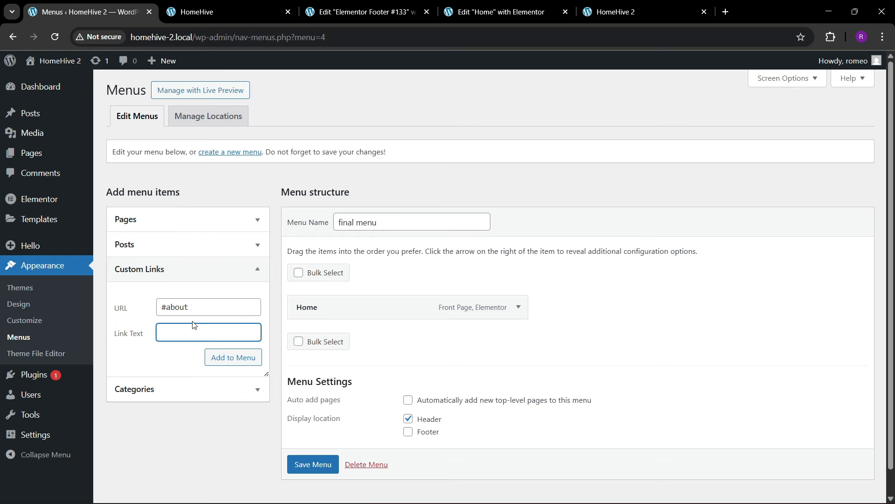
{"action": "left_click", "coordinate": [223, 359]}
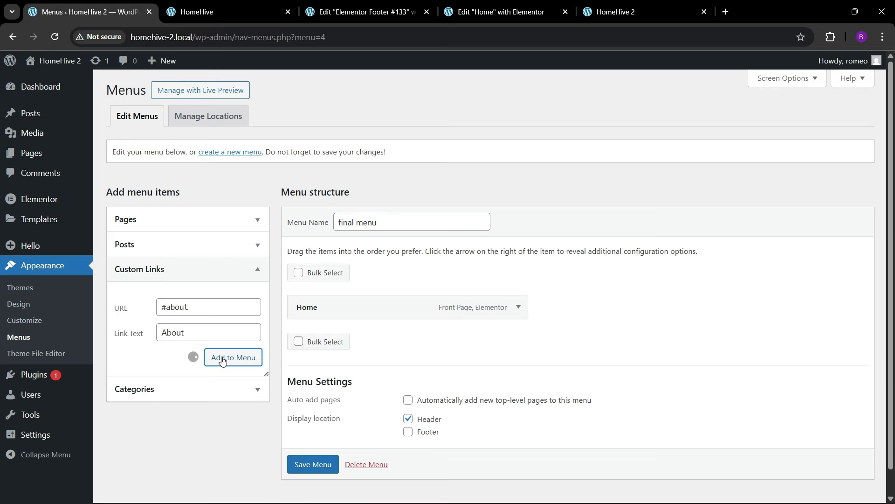
{"action": "left_click", "coordinate": [189, 311]}
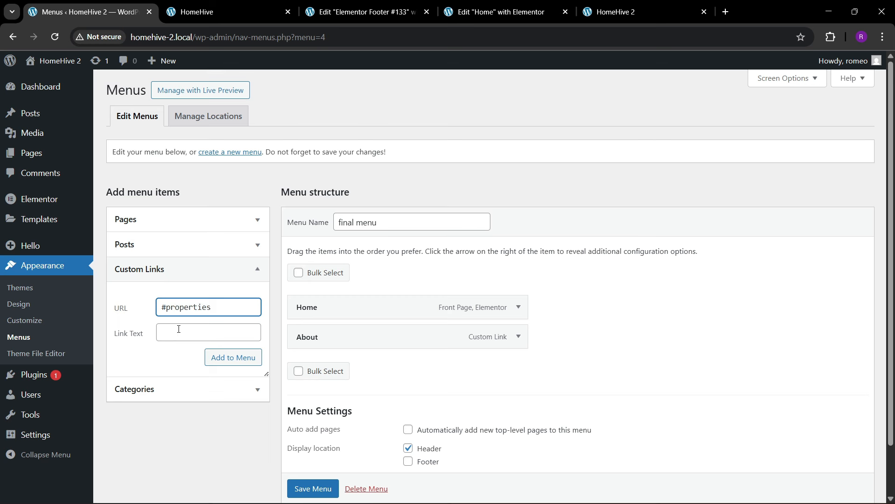
{"action": "left_click", "coordinate": [182, 326]}
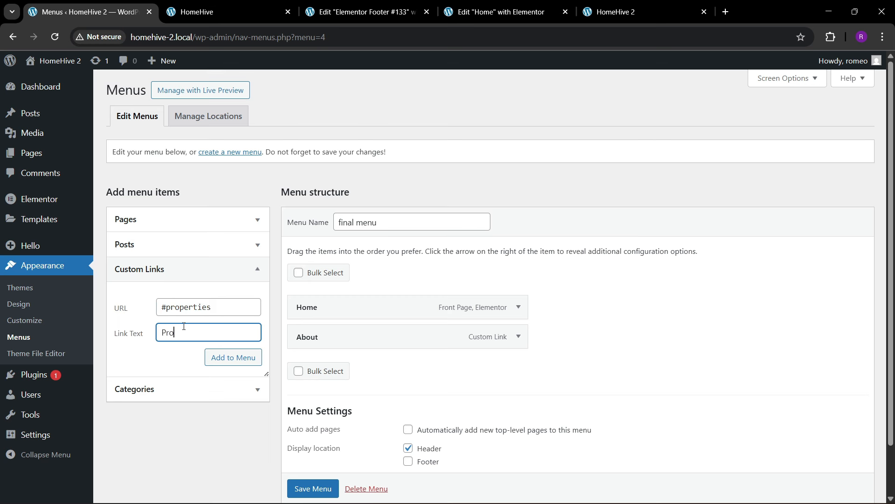
{"action": "left_click", "coordinate": [211, 357]}
{"action": "type", "text": "#ser"}
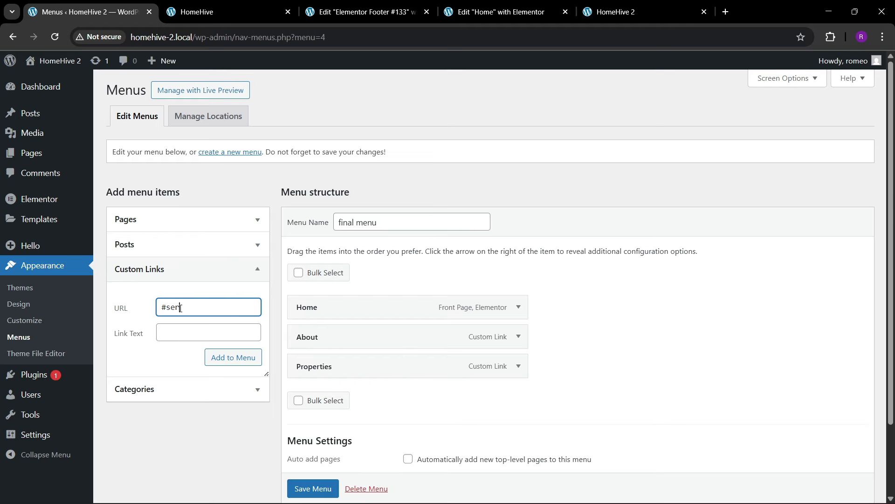
{"action": "key", "text": "Tab"}
{"action": "type", "text": "S"}
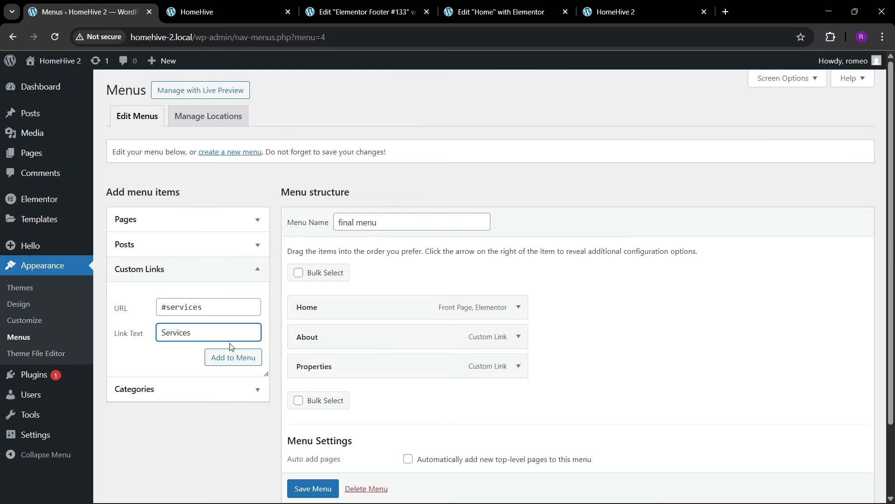
{"action": "left_click", "coordinate": [232, 357]}
- Add #agents and Testimonials anchor links, following the reference site's menu order
{"action": "left_click", "coordinate": [244, 6]}
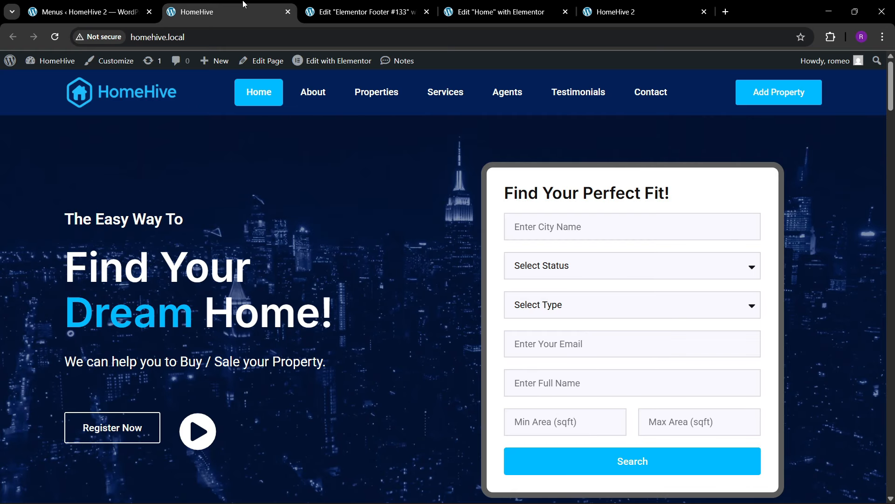
{"action": "left_click", "coordinate": [88, 12]}
{"action": "left_click", "coordinate": [173, 308]}
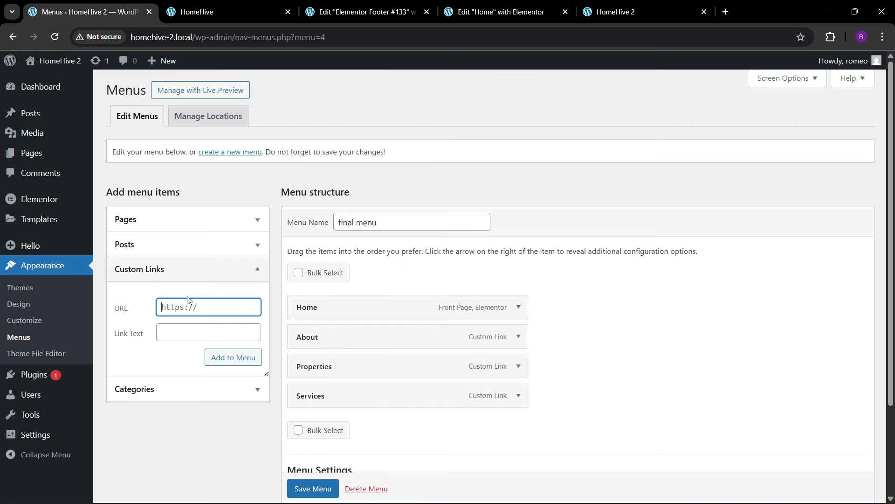
{"action": "type", "text": "#agents"}
{"action": "key", "text": "Tab"}
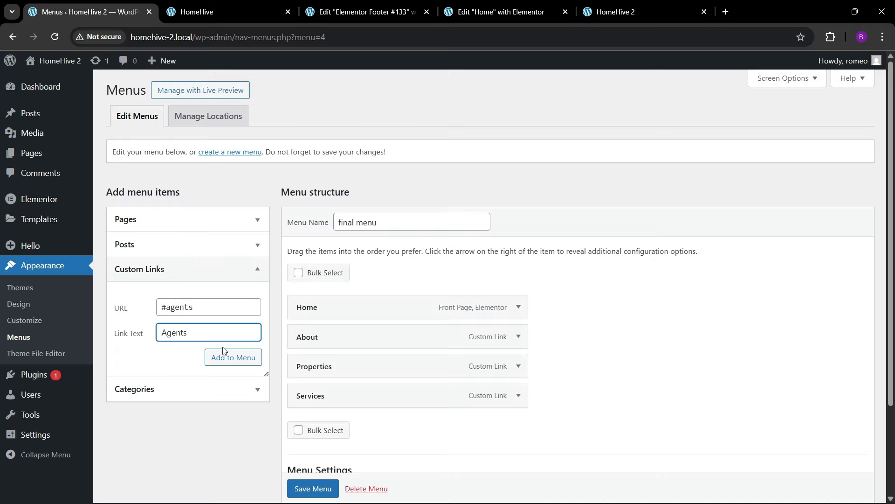
{"action": "left_click", "coordinate": [224, 352]}
{"action": "left_click", "coordinate": [189, 309]}
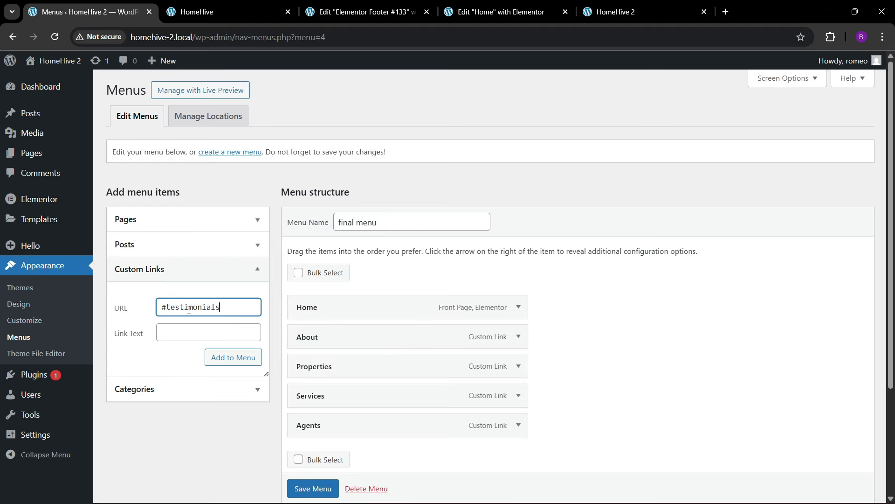
{"action": "key", "text": "Tab"}
{"action": "type", "text": "T"}
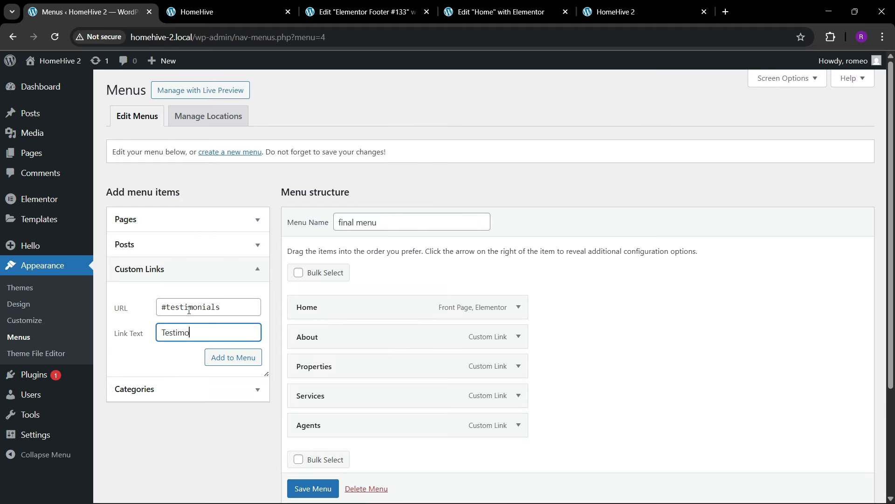
{"action": "left_click", "coordinate": [212, 356]}
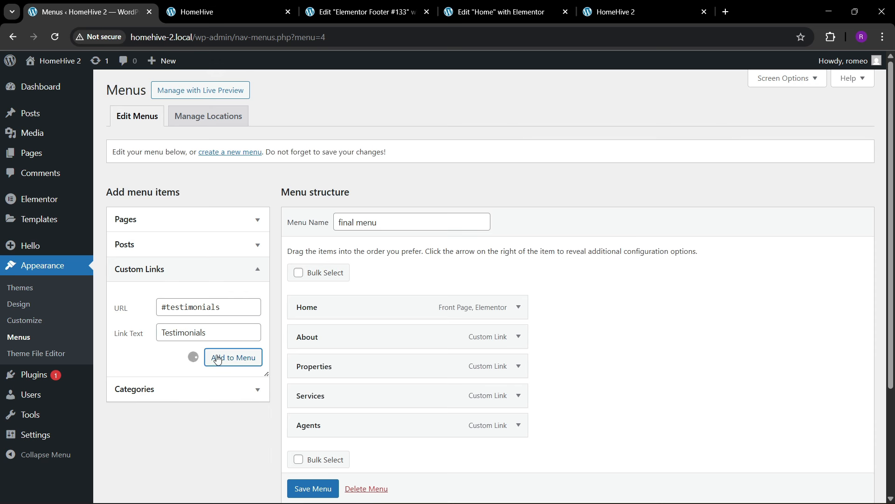
- Add the Contact anchor link and save final menu
{"action": "left_click", "coordinate": [193, 301]}
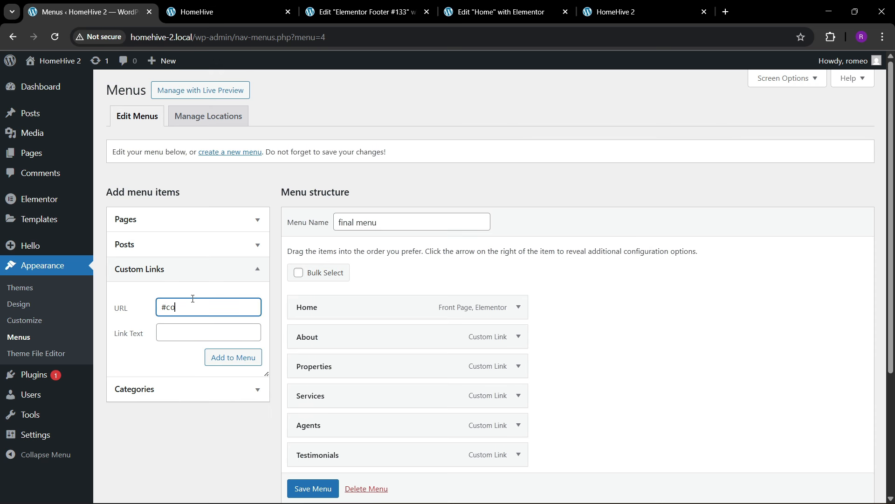
{"action": "key", "text": "Tab"}
{"action": "type", "text": "C"}
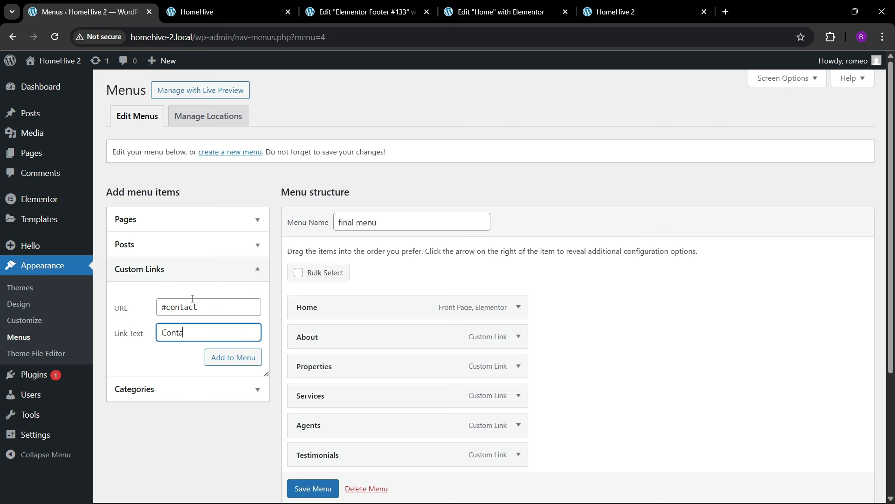
{"action": "left_click", "coordinate": [223, 351]}
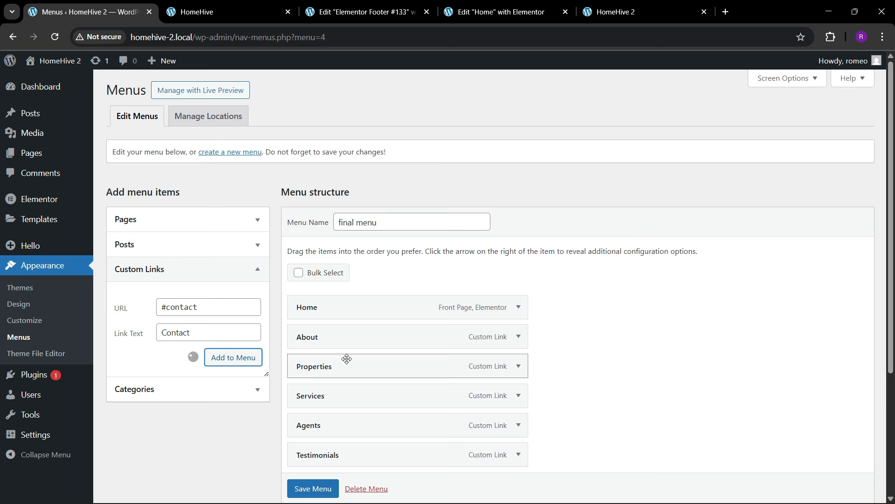
{"action": "scroll", "coordinate": [280, 373], "scroll_direction": "down", "scroll_amount": 3}
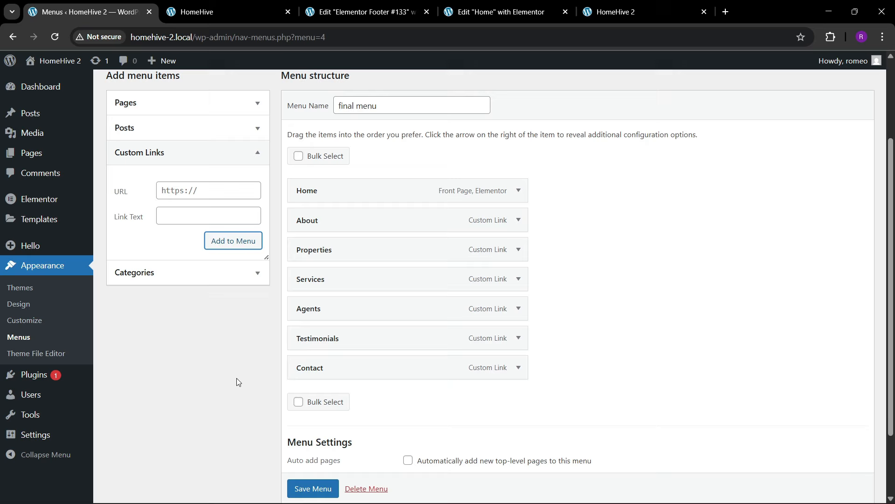
{"action": "left_click", "coordinate": [306, 487]}
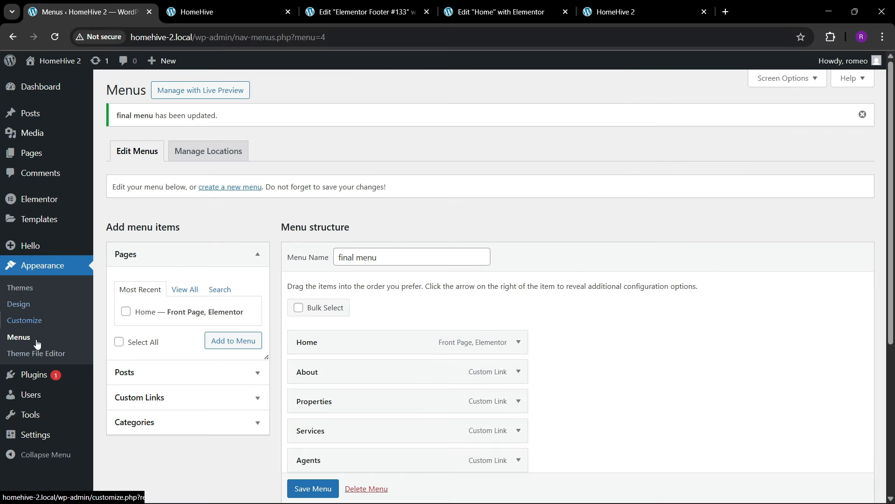
- Open the Theme Builder in a new tab and start a new header template
{"action": "mouse_move", "coordinate": [40, 219]}
{"action": "right_click", "coordinate": [130, 253]}
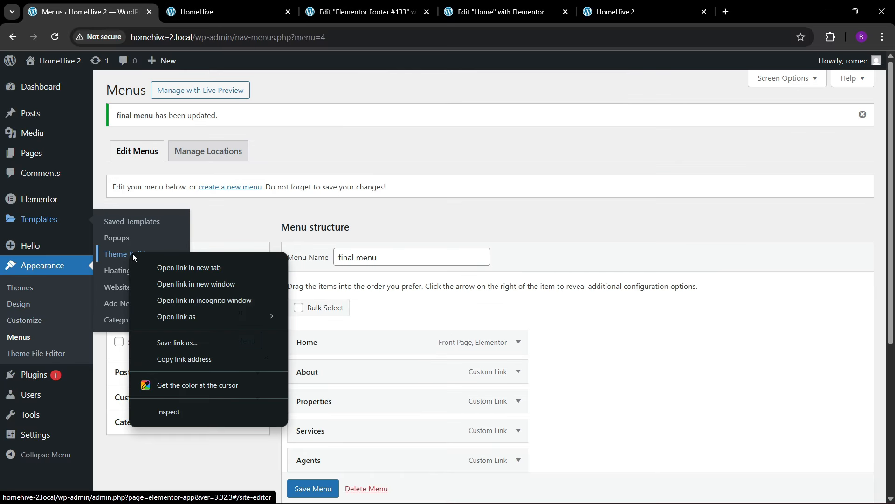
{"action": "left_click", "coordinate": [159, 267]}
{"action": "left_click", "coordinate": [264, 4]}
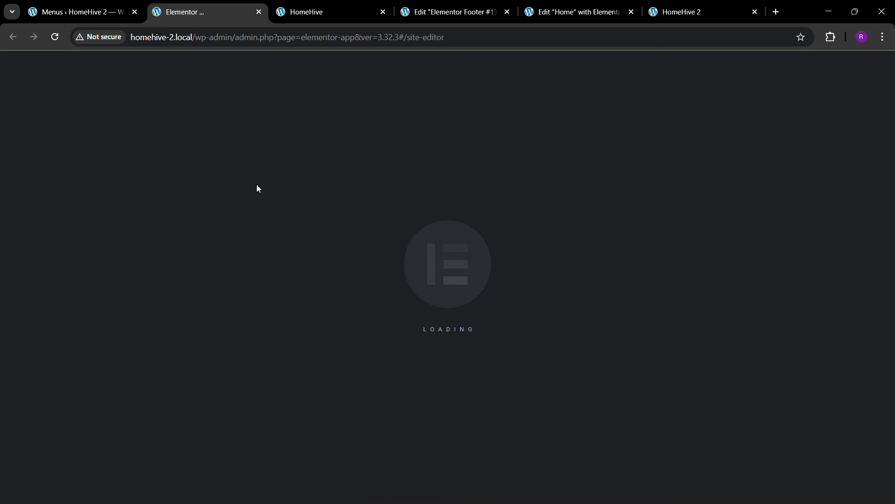
{"action": "left_click", "coordinate": [64, 191]}
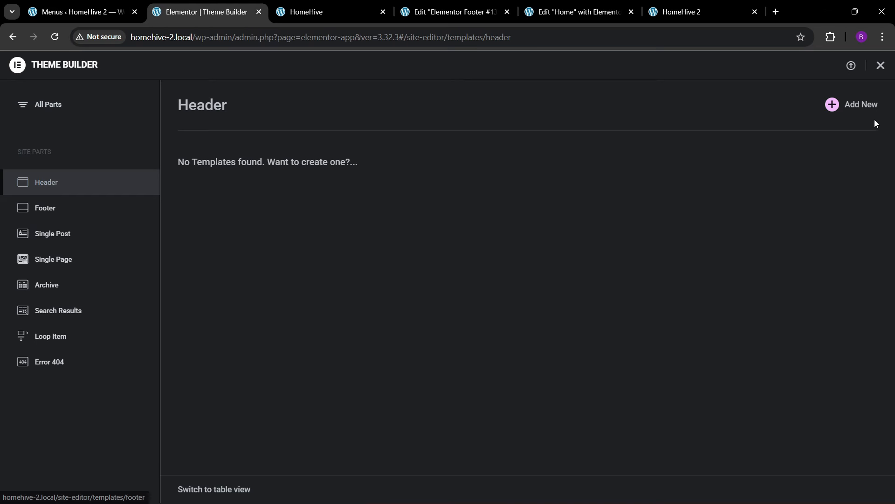
{"action": "left_click", "coordinate": [831, 106]}
{"action": "left_click", "coordinate": [80, 4]}
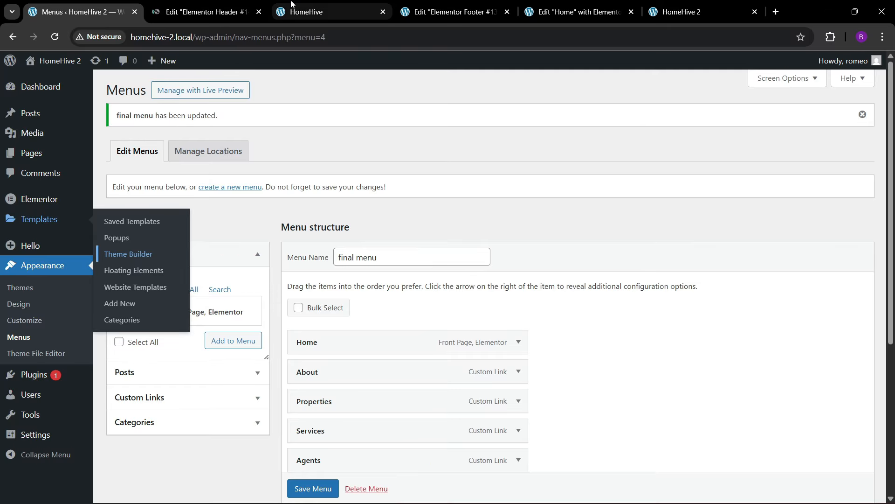
{"action": "left_click_drag", "start_coordinate": [291, 3], "coordinate": [166, 5]}
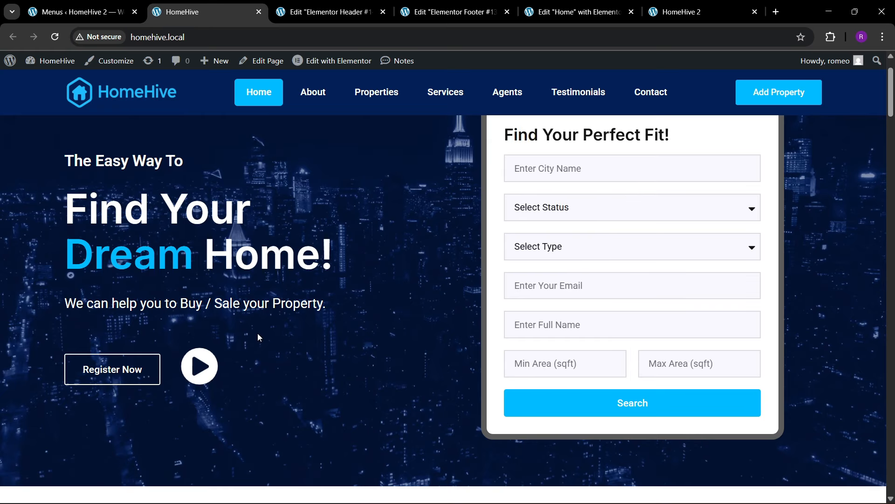
- Copy the live site's navy #031f57 with the colour picker extension, then dismiss the Header template library
{"action": "left_click", "coordinate": [616, 17]}
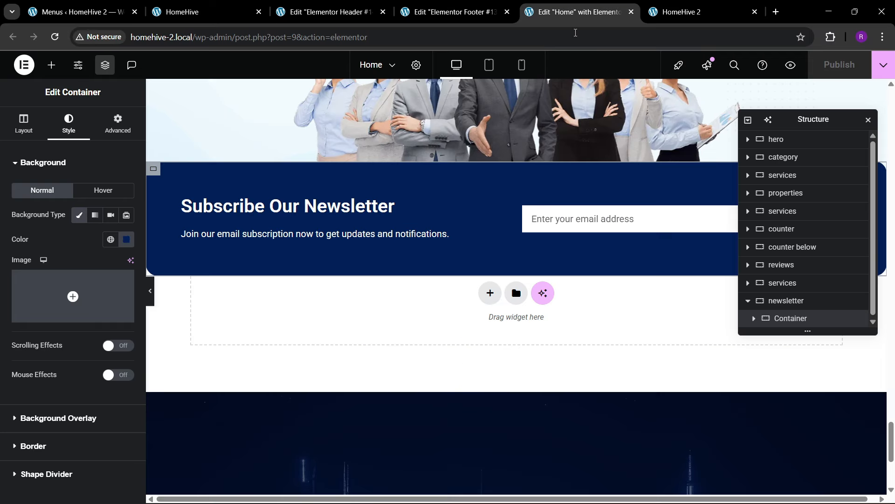
{"action": "scroll", "coordinate": [496, 239], "scroll_direction": "down", "scroll_amount": 3}
{"action": "scroll", "coordinate": [494, 237], "scroll_direction": "up", "scroll_amount": 3}
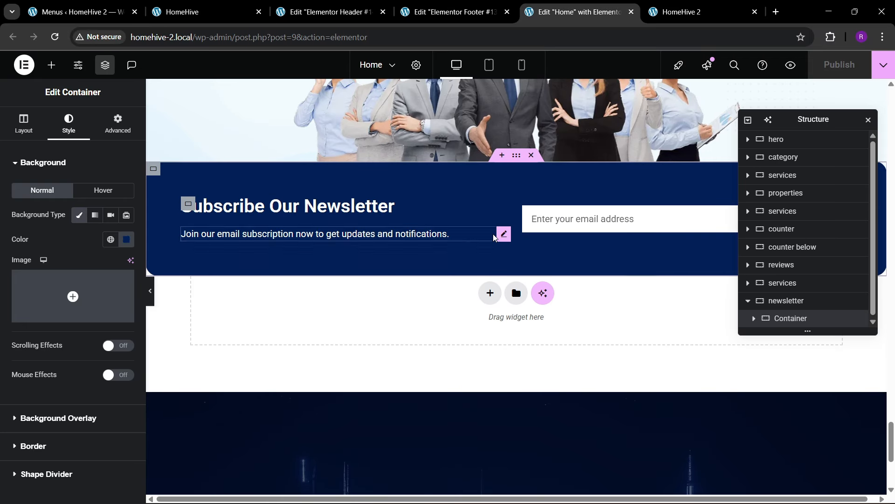
{"action": "left_click", "coordinate": [516, 155]}
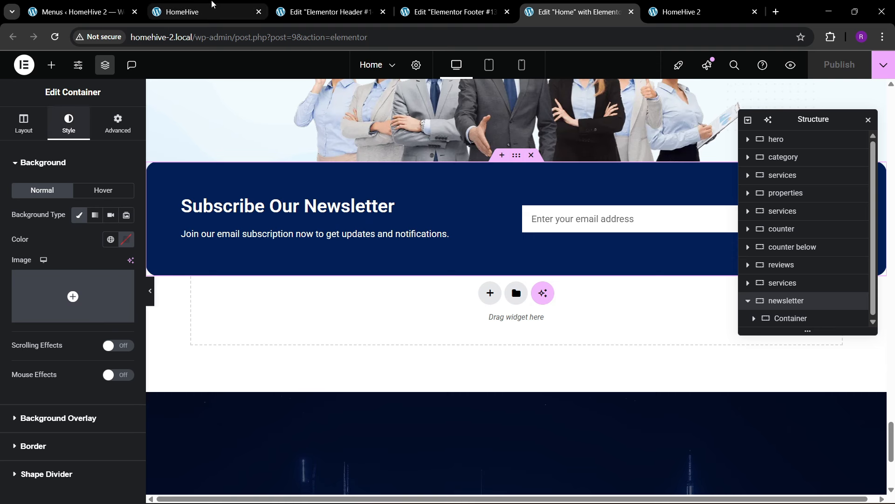
{"action": "left_click", "coordinate": [210, 11]}
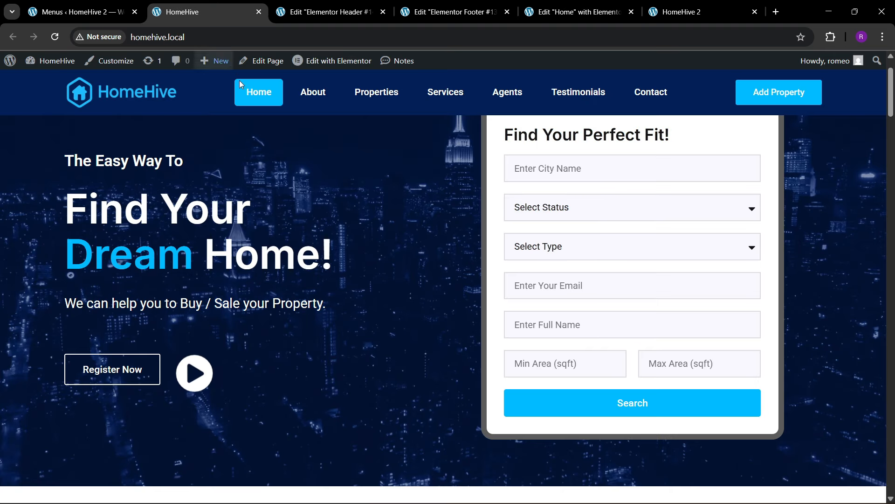
{"action": "left_click", "coordinate": [831, 38]}
{"action": "left_click", "coordinate": [726, 127]}
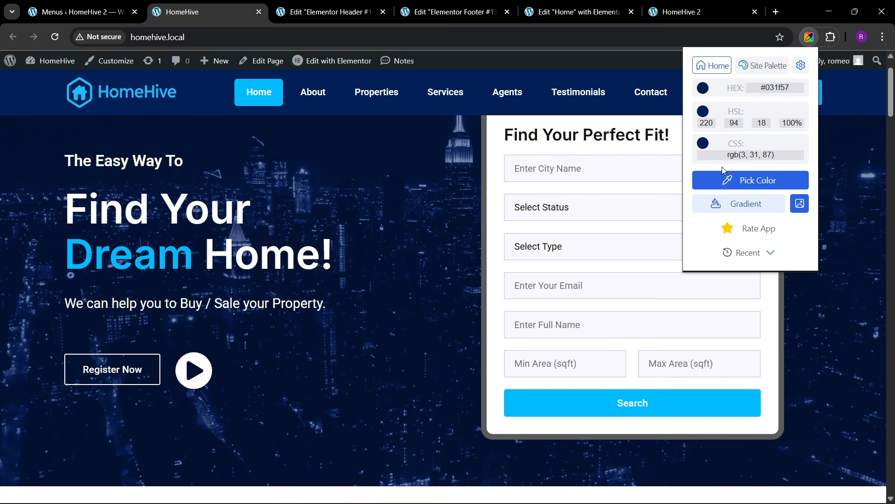
{"action": "left_click", "coordinate": [716, 182]}
{"action": "left_click", "coordinate": [193, 95]}
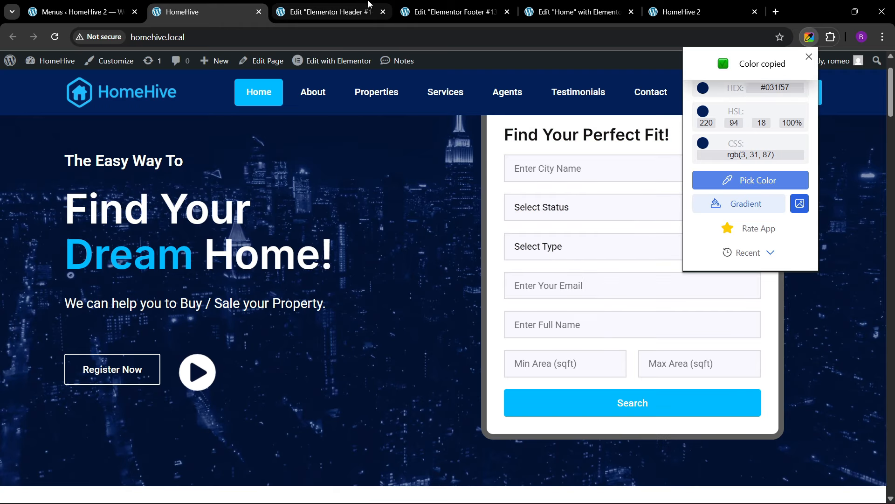
{"action": "left_click", "coordinate": [329, 12]}
{"action": "key", "text": "Escape"}
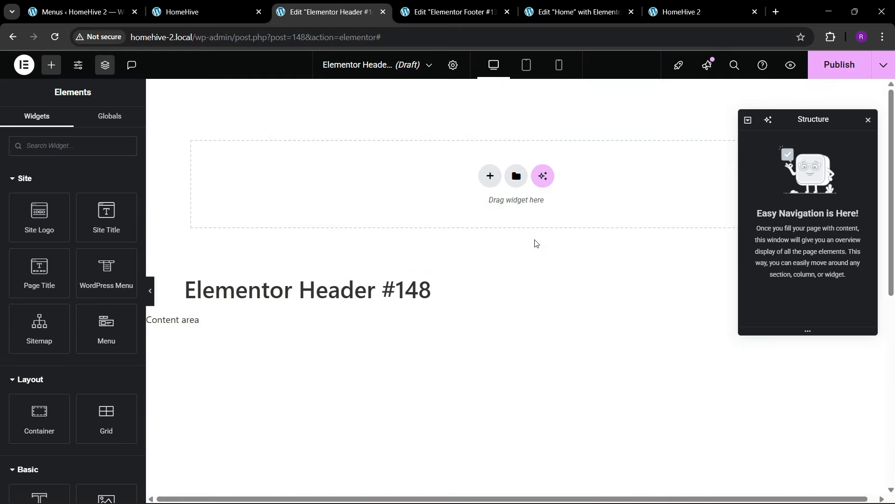
- Add a single flexbox container renamed 'header' and set its width to 1300 px
{"action": "left_click", "coordinate": [491, 180]}
{"action": "left_click", "coordinate": [480, 210]}
{"action": "left_click", "coordinate": [420, 202]}
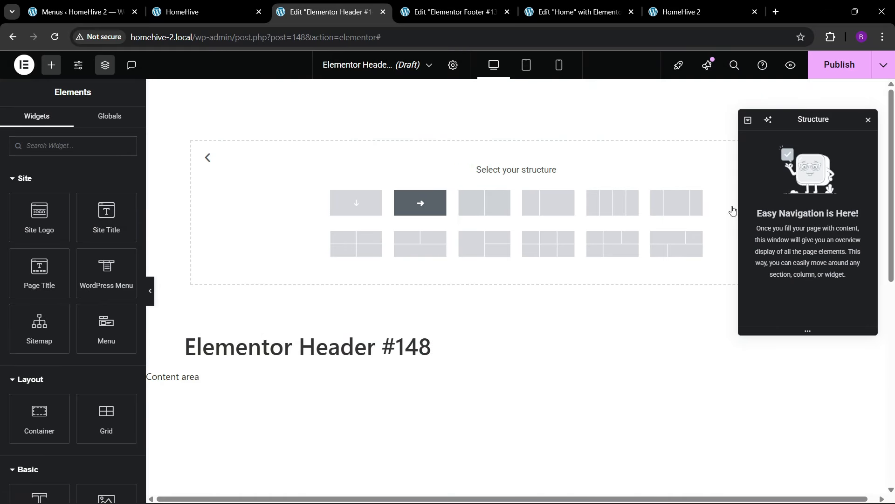
{"action": "double_click", "coordinate": [792, 140]}
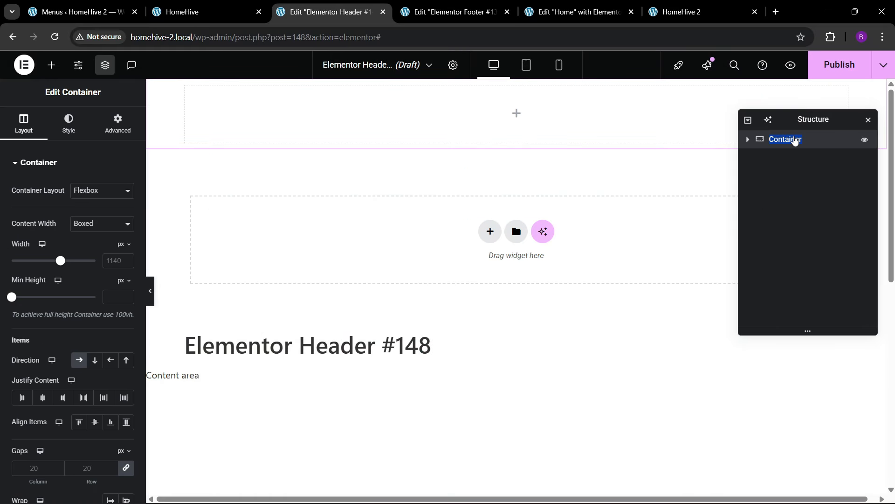
{"action": "type", "text": "header"}
{"action": "left_click", "coordinate": [117, 262]}
{"action": "type", "text": "1"}
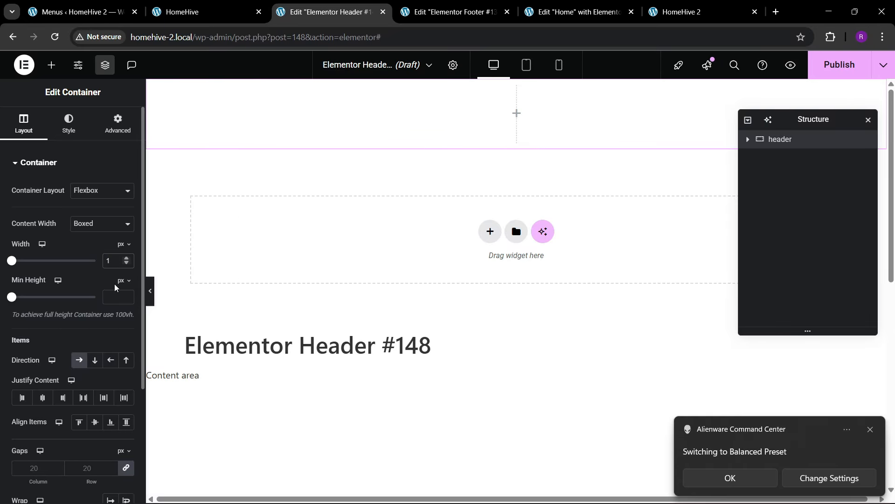
{"action": "type", "text": "300"}
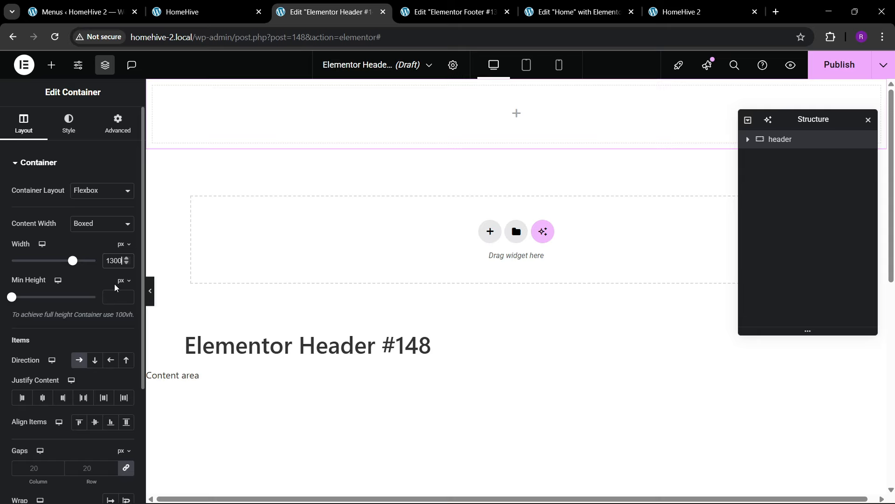
- Connect Windows to the POCO X7 Pro Wi-Fi network and recheck its connection status
{"action": "mouse_move", "coordinate": [536, 500]}
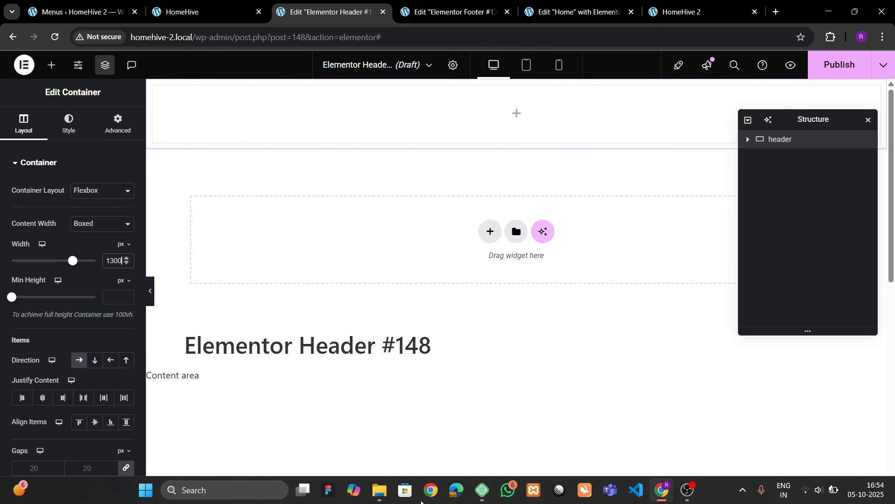
{"action": "left_click", "coordinate": [833, 495]}
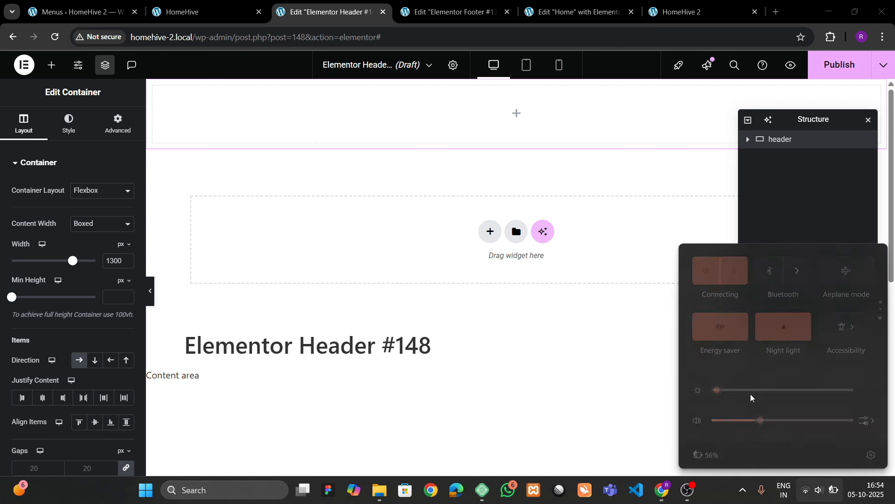
{"action": "left_click", "coordinate": [736, 269]}
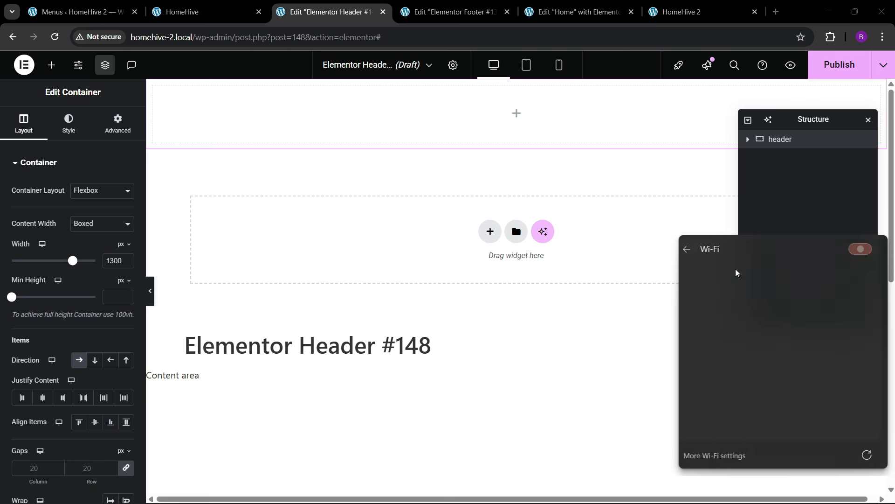
{"action": "left_click", "coordinate": [670, 342]}
{"action": "left_click", "coordinate": [819, 499]}
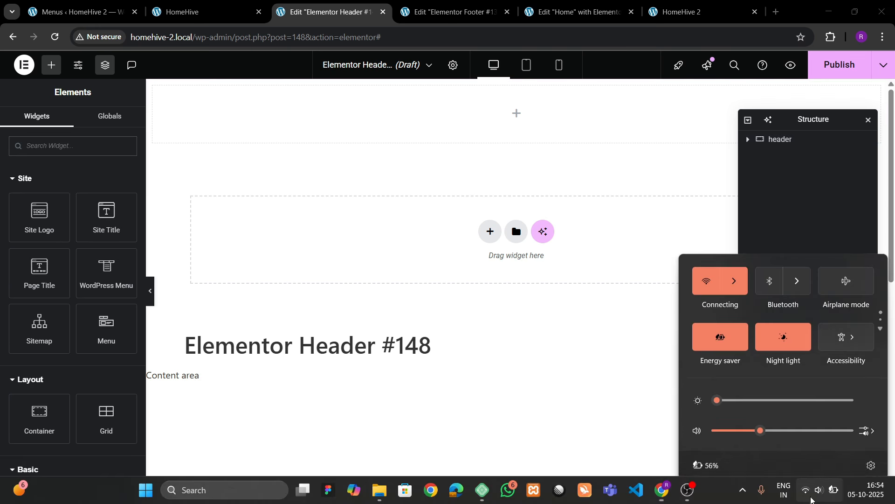
{"action": "left_click", "coordinate": [745, 282]}
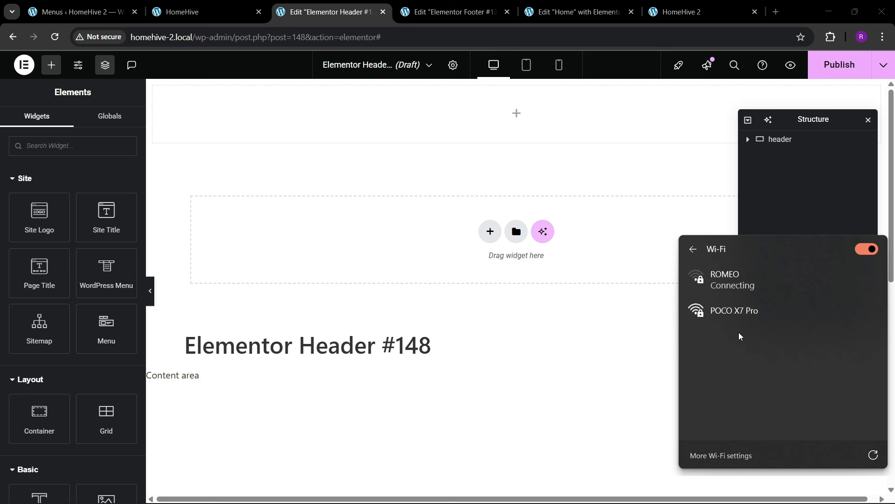
{"action": "left_click", "coordinate": [735, 310]}
{"action": "left_click", "coordinate": [835, 364]}
{"action": "left_click", "coordinate": [578, 387]}
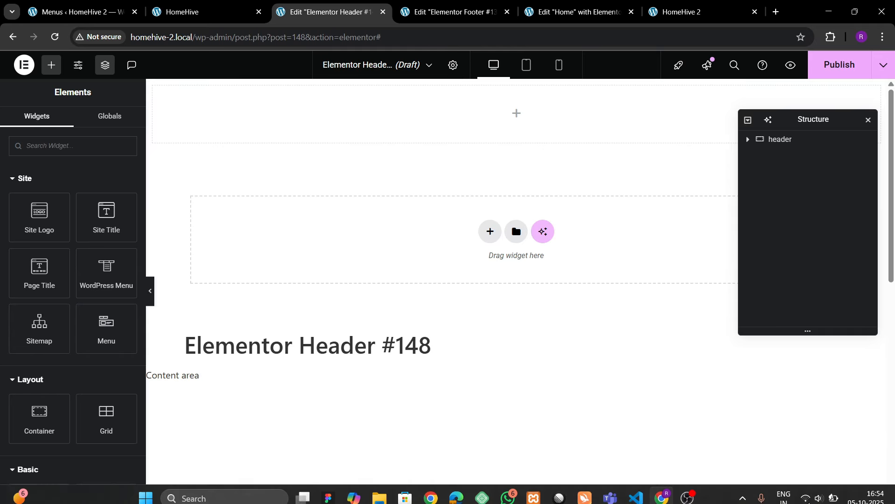
{"action": "left_click", "coordinate": [820, 497]}
{"action": "left_click", "coordinate": [806, 489]}
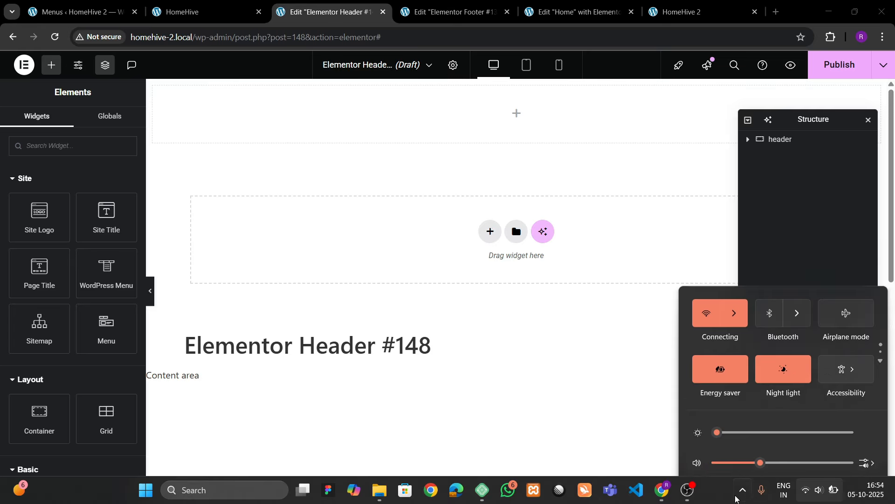
{"action": "left_click", "coordinate": [830, 496]}
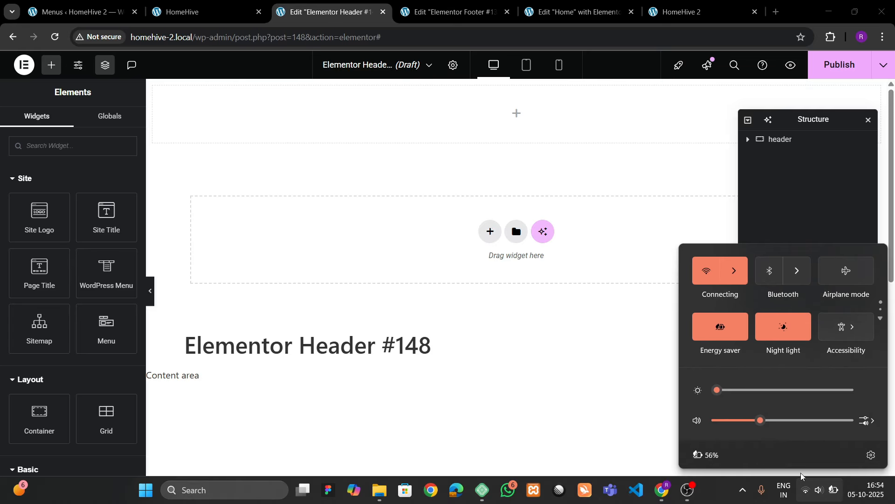
{"action": "left_click", "coordinate": [625, 410]}
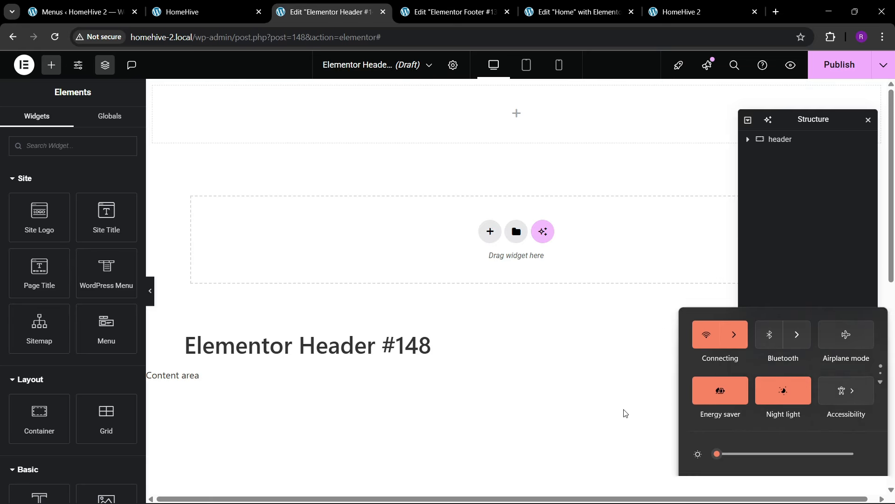
{"action": "left_click", "coordinate": [822, 493]}
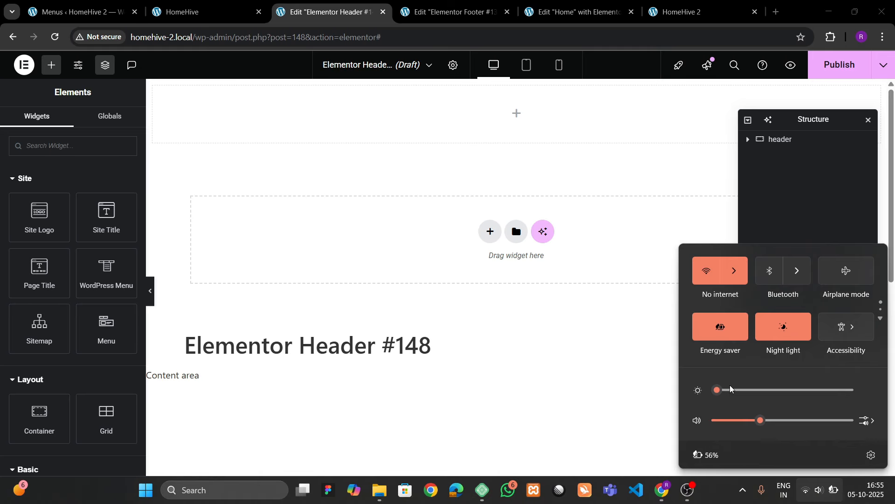
{"action": "left_click", "coordinate": [734, 271]}
- Give the header container a Classic background using the pasted navy #031f57
{"action": "left_click", "coordinate": [368, 164]}
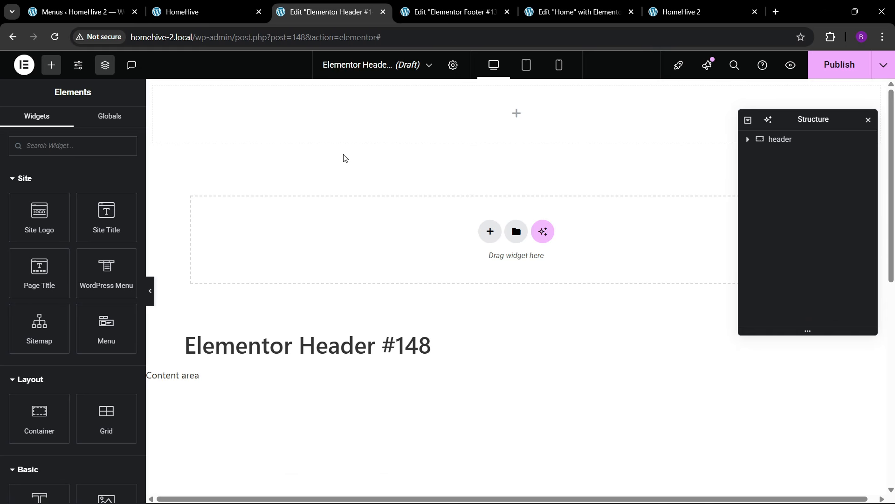
{"action": "left_click", "coordinate": [787, 139]}
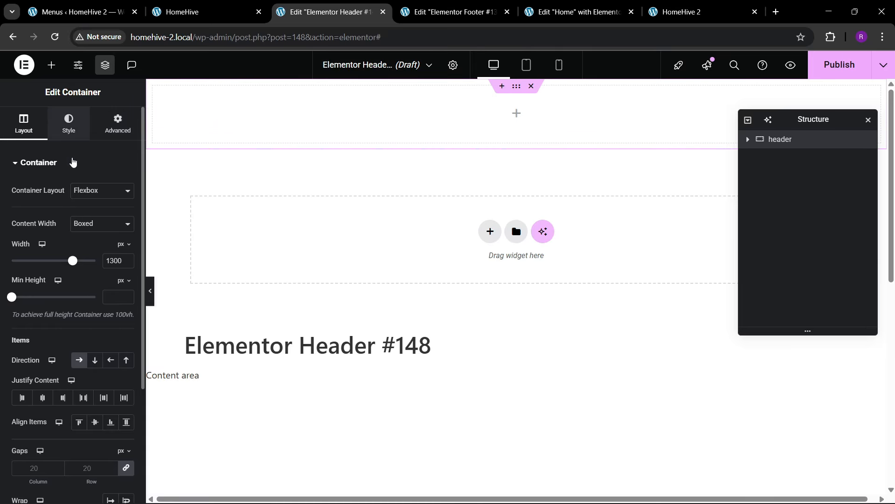
{"action": "left_click", "coordinate": [69, 123]}
{"action": "left_click", "coordinate": [79, 215]}
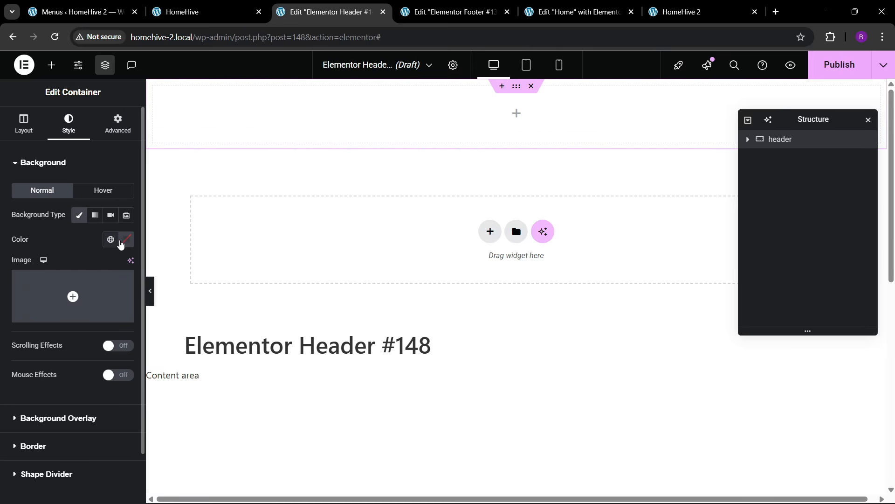
{"action": "left_click", "coordinate": [122, 244]}
{"action": "type", "text": "#001F54"}
{"action": "left_click", "coordinate": [71, 236]}
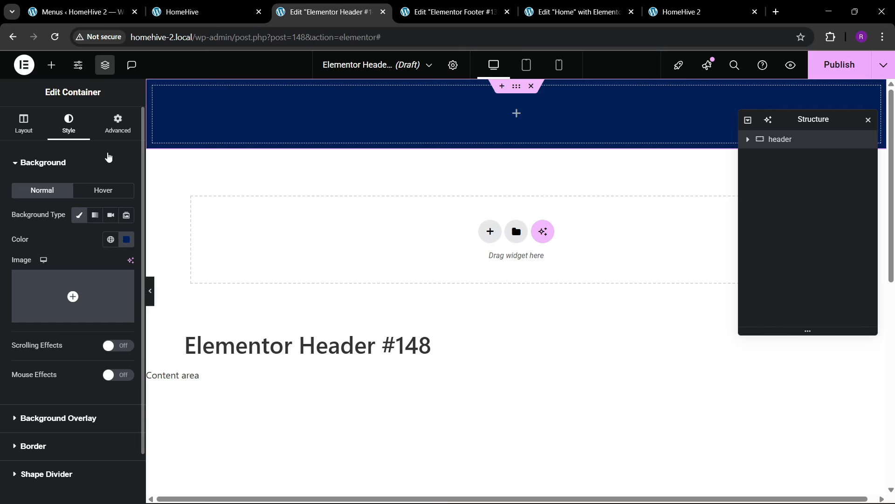
- Add an Image widget to the header container and insert the homehive-logo image from the media library
{"action": "left_click", "coordinate": [52, 65]}
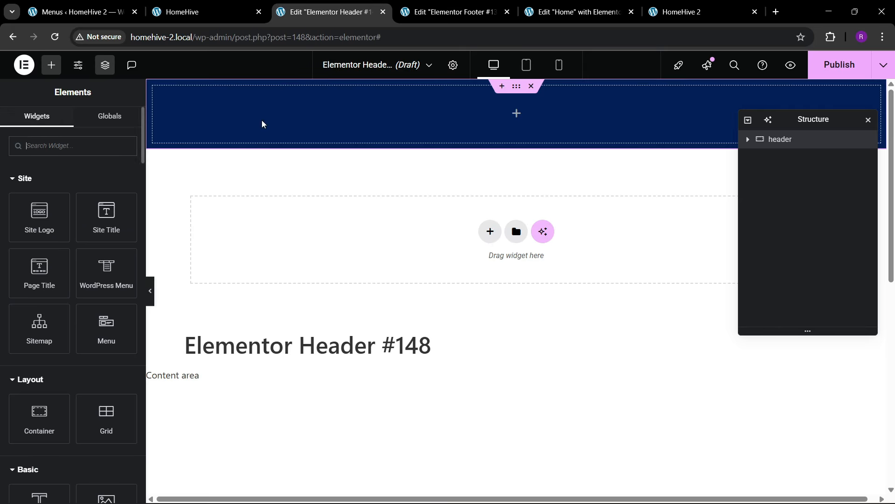
{"action": "left_click", "coordinate": [792, 141]}
{"action": "left_click", "coordinate": [20, 123]}
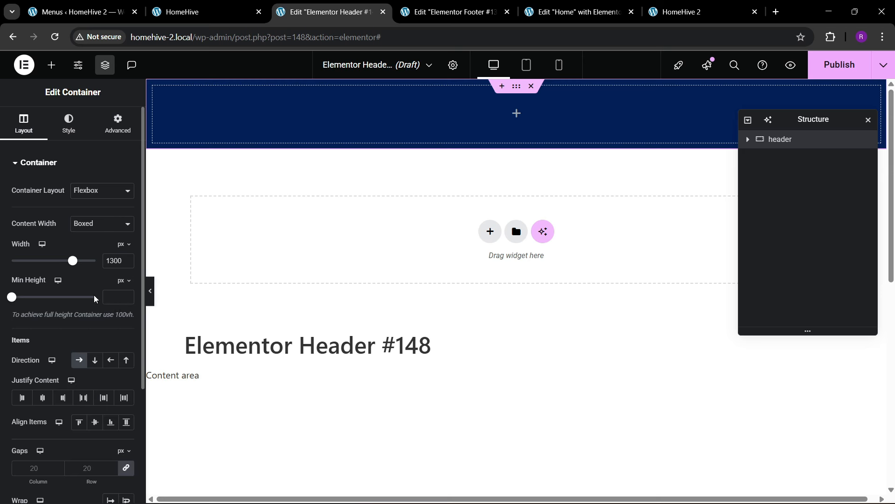
{"action": "left_click", "coordinate": [51, 65]}
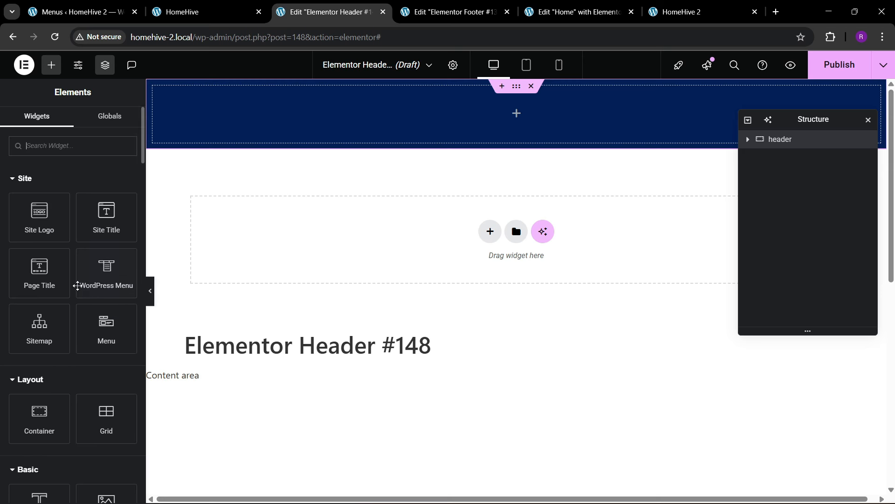
{"action": "scroll", "coordinate": [111, 431], "scroll_direction": "down", "scroll_amount": 2}
{"action": "left_click_drag", "start_coordinate": [108, 410], "coordinate": [310, 143]}
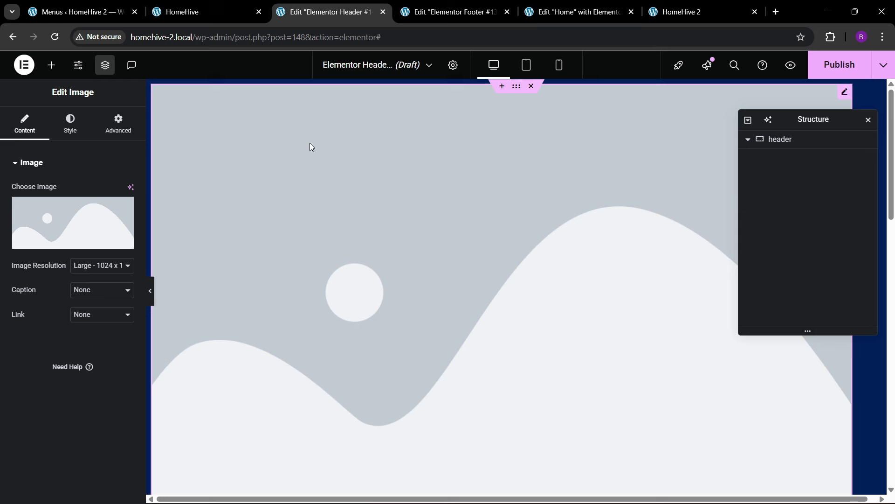
{"action": "left_click", "coordinate": [56, 208]}
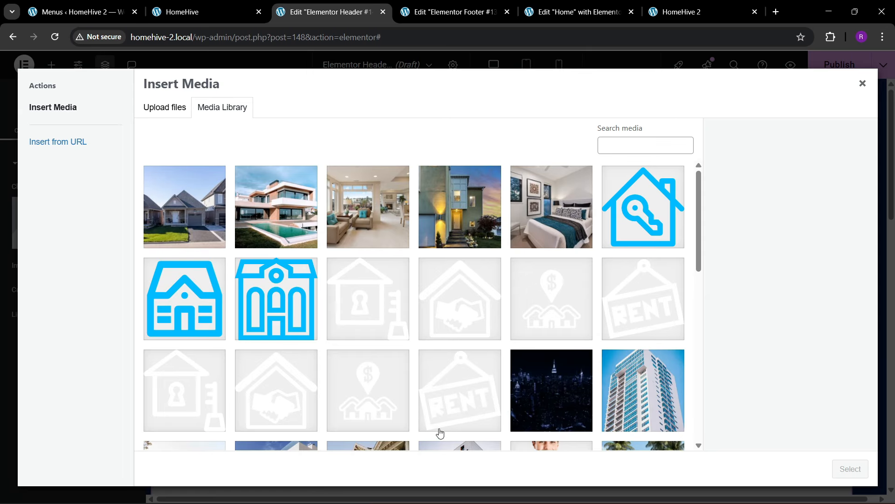
{"action": "scroll", "coordinate": [422, 380], "scroll_direction": "down", "scroll_amount": 9}
{"action": "scroll", "coordinate": [586, 308], "scroll_direction": "down", "scroll_amount": 3}
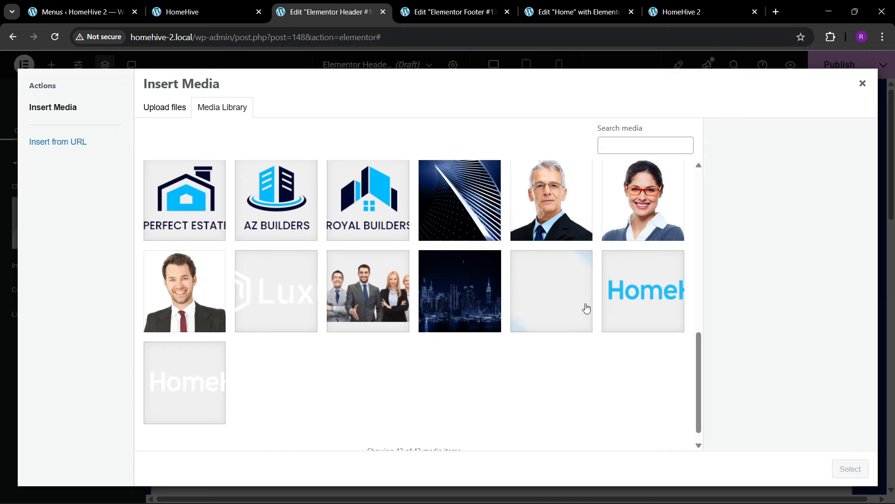
{"action": "left_click", "coordinate": [609, 317]}
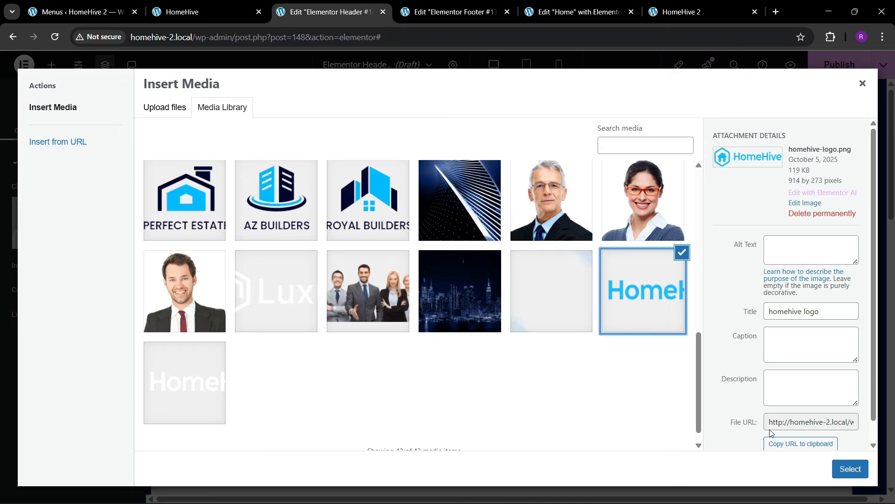
{"action": "left_click", "coordinate": [843, 469]}
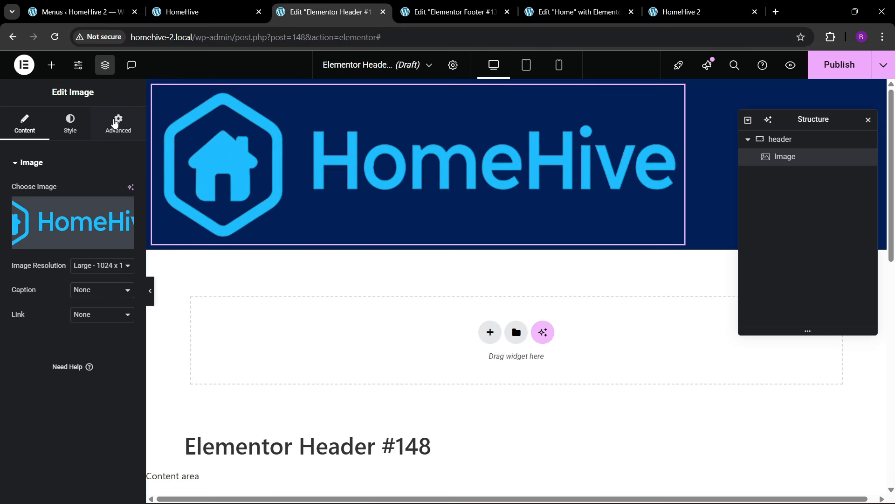
- Set the logo's Width to Custom and shrink it to about 14%
{"action": "left_click", "coordinate": [115, 124]}
{"action": "left_click", "coordinate": [89, 281]}
{"action": "left_click", "coordinate": [88, 339]}
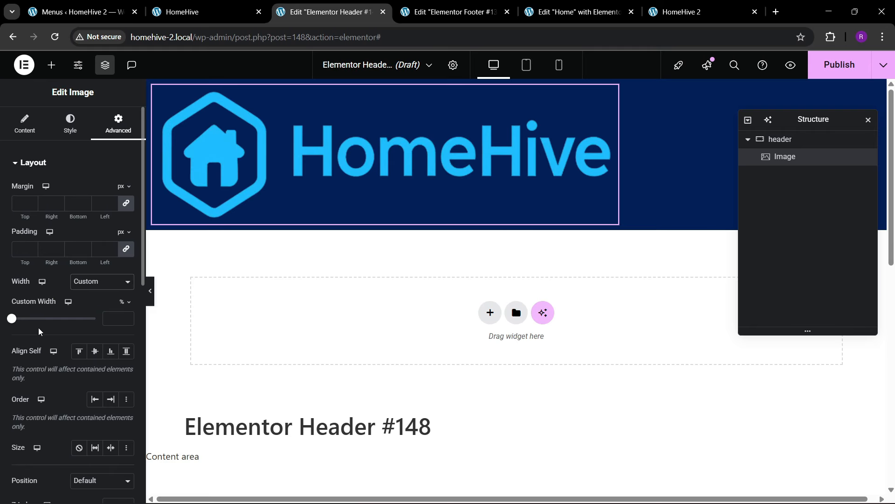
{"action": "mouse_move", "coordinate": [11, 319]}
{"action": "left_mouse_down"}
{"action": "mouse_move", "coordinate": [32, 319]}
{"action": "mouse_move", "coordinate": [21, 325]}
{"action": "left_mouse_up"}
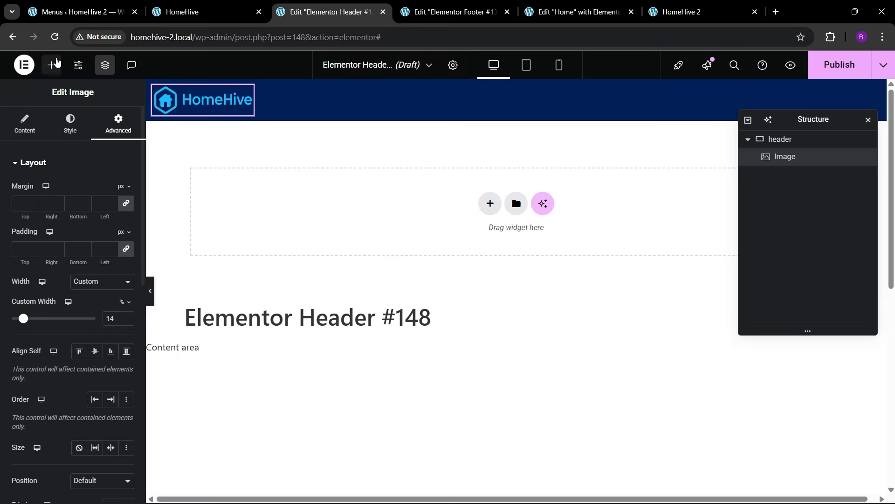
- Place a WordPress Menu beside the logo and justify the header content Space Between
{"action": "left_click", "coordinate": [52, 65]}
{"action": "left_click_drag", "start_coordinate": [111, 279], "coordinate": [231, 119]}
{"action": "left_click", "coordinate": [817, 139]}
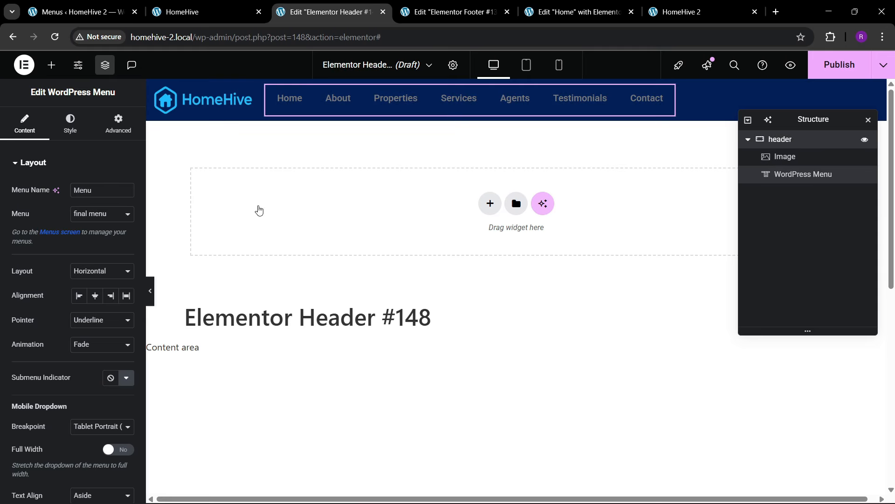
{"action": "left_click", "coordinate": [84, 397]}
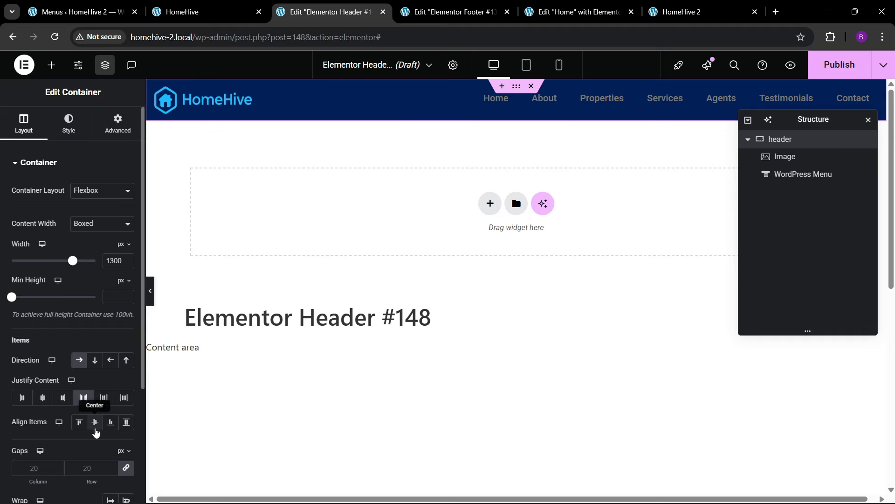
- Give the menu a Background hover pointer with the Sweep Up animation
{"action": "left_click", "coordinate": [558, 99]}
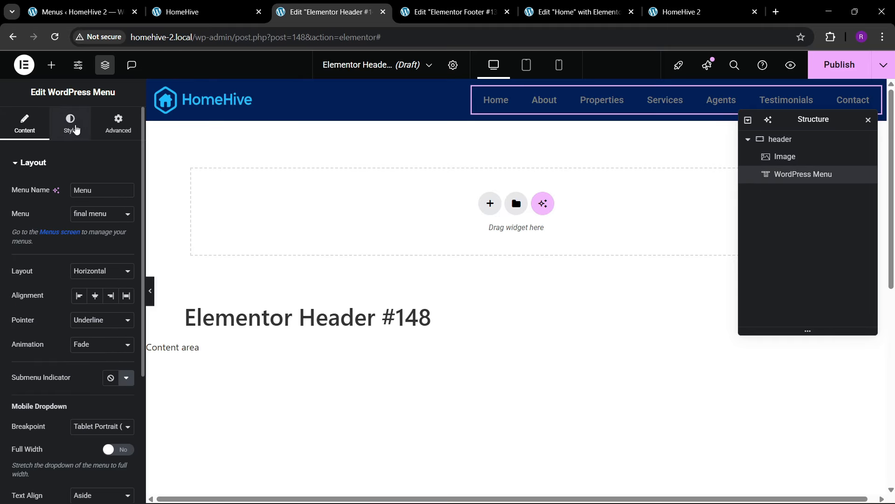
{"action": "left_click", "coordinate": [90, 322]}
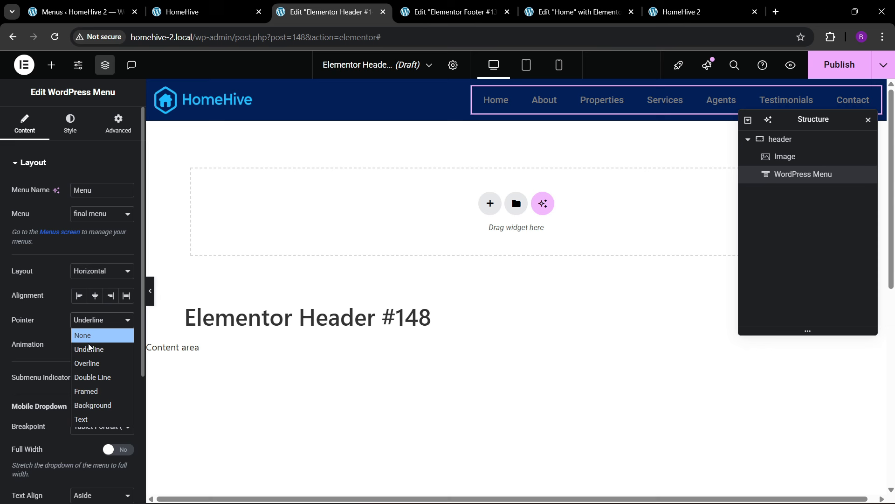
{"action": "left_click", "coordinate": [93, 404]}
{"action": "left_click", "coordinate": [91, 345]}
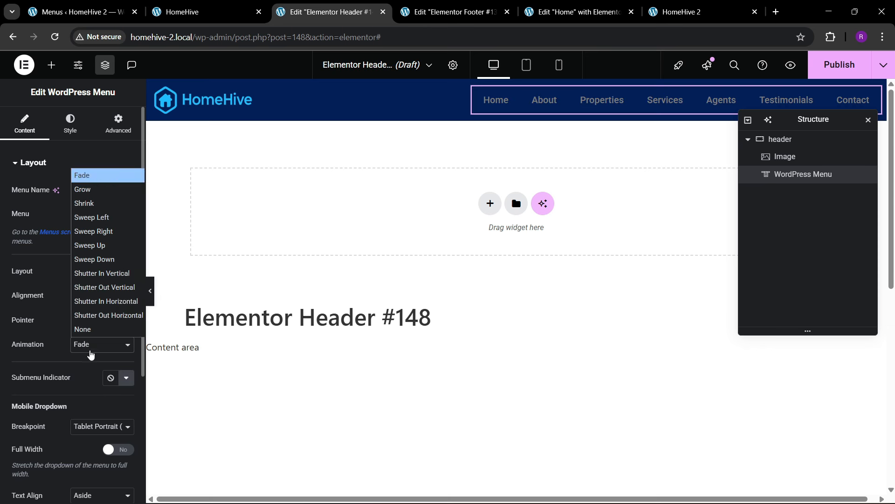
{"action": "left_click", "coordinate": [111, 246]}
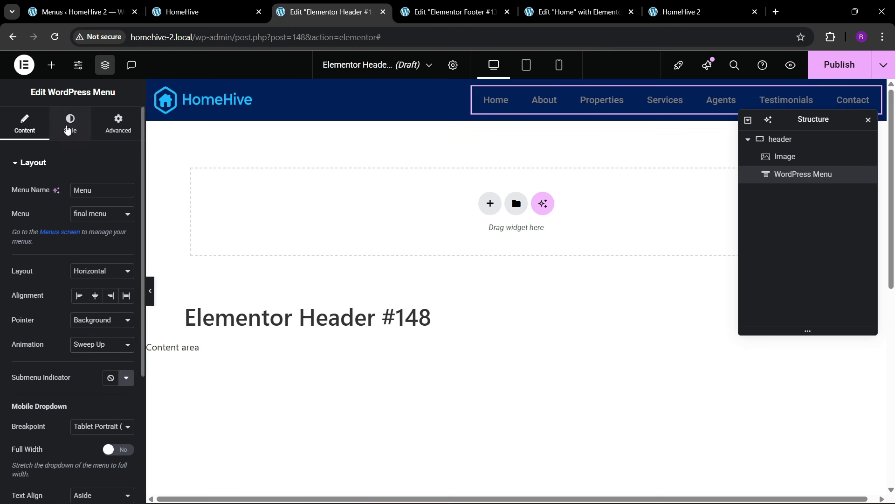
- Make the mobile dropdown full width with centered text
{"action": "left_click", "coordinate": [70, 124]}
{"action": "left_click", "coordinate": [25, 124]}
{"action": "scroll", "coordinate": [76, 374], "scroll_direction": "down", "scroll_amount": 3}
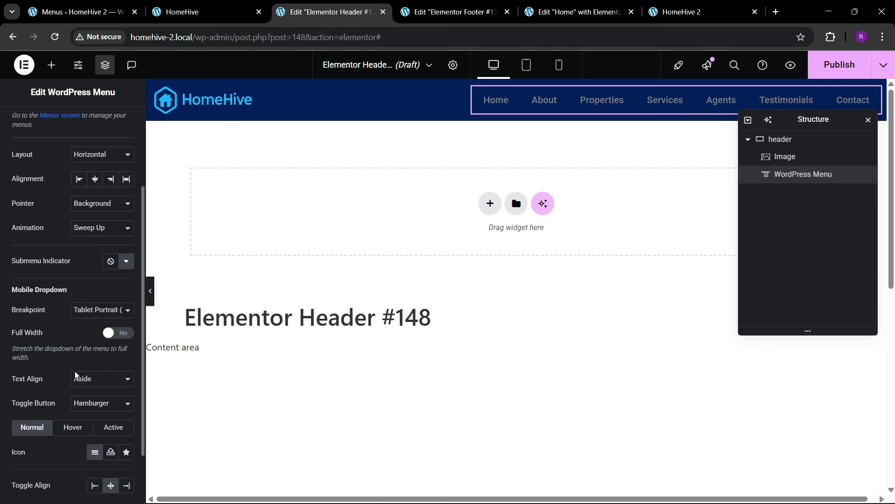
{"action": "left_click", "coordinate": [118, 333]}
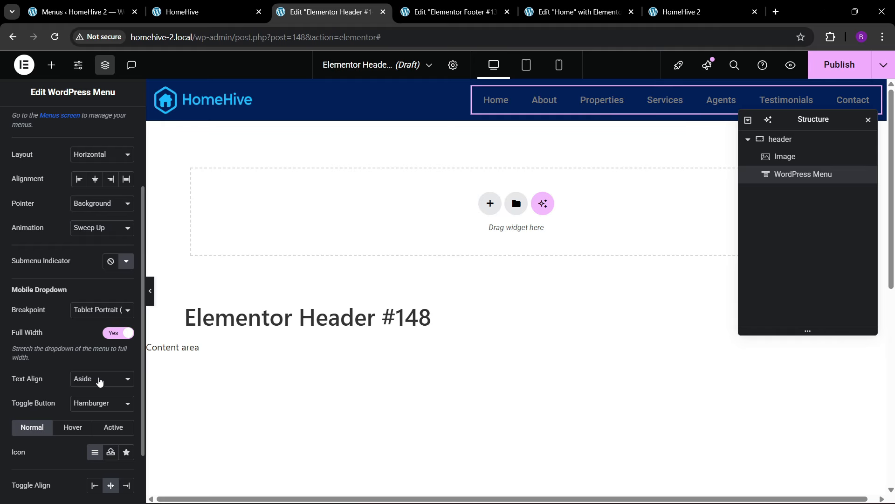
{"action": "left_click", "coordinate": [98, 379]}
{"action": "left_click", "coordinate": [95, 404]}
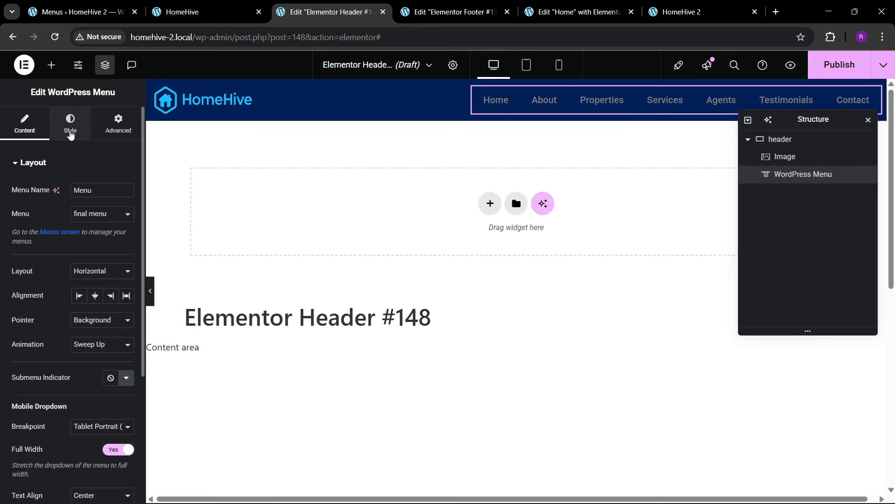
- Set the menu text colour to white
{"action": "left_click", "coordinate": [70, 124]}
{"action": "left_click", "coordinate": [126, 239]}
{"action": "left_click_drag", "start_coordinate": [95, 303], "coordinate": [7, 236]}
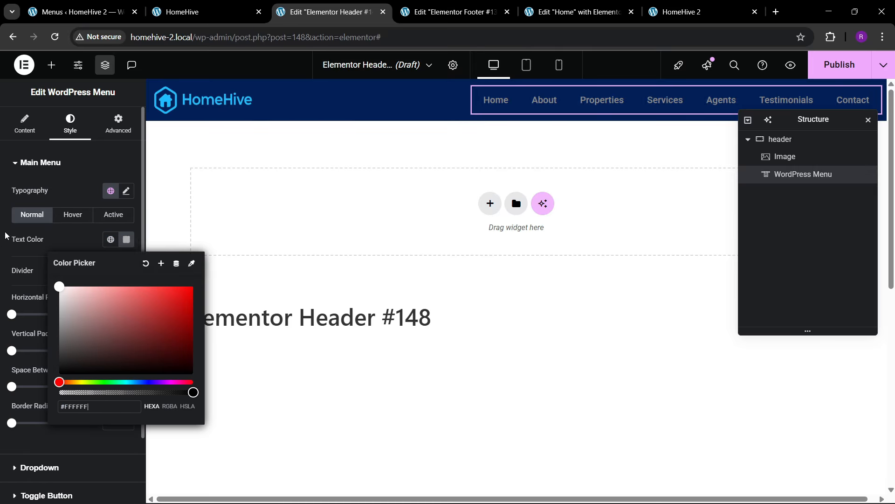
{"action": "left_click", "coordinate": [62, 239]}
{"action": "left_click", "coordinate": [74, 219]}
- Make the hover pointer the theme blue and keep active menu text white
{"action": "left_click", "coordinate": [73, 215]}
{"action": "left_click", "coordinate": [111, 264]}
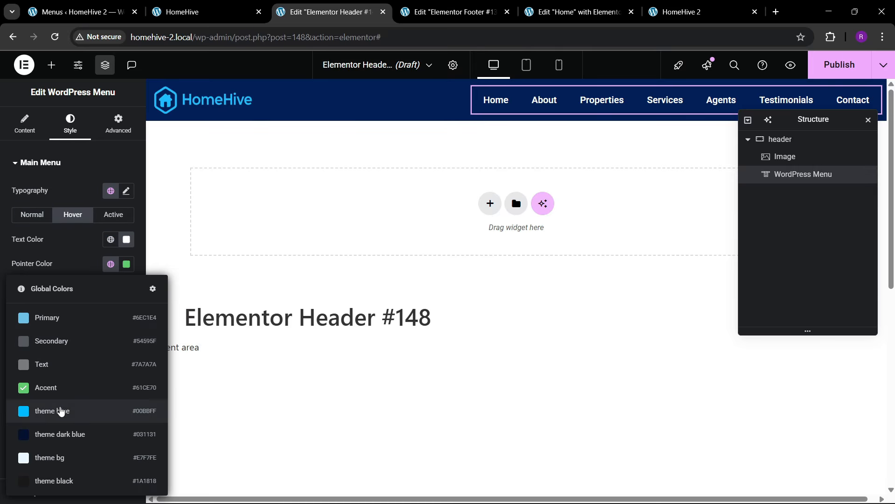
{"action": "left_click", "coordinate": [63, 411]}
{"action": "left_click", "coordinate": [113, 214]}
{"action": "left_click", "coordinate": [111, 239]}
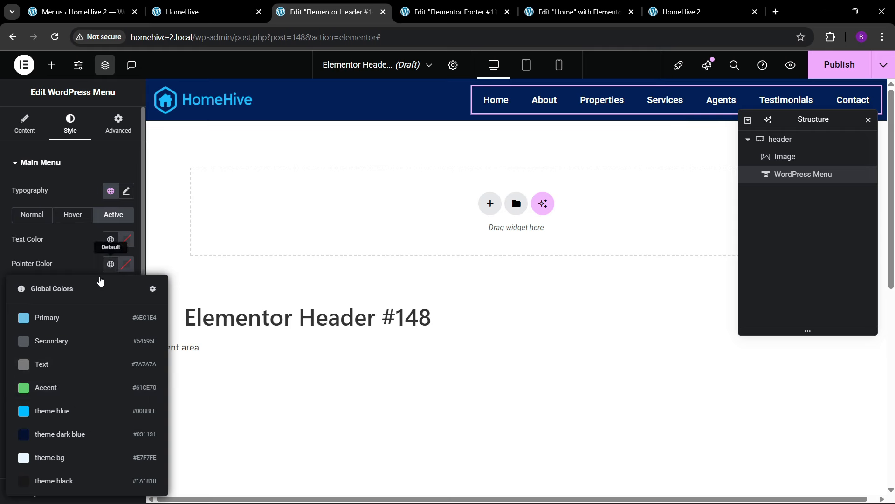
{"action": "left_click", "coordinate": [131, 251]}
{"action": "left_click", "coordinate": [127, 241]}
{"action": "left_click_drag", "start_coordinate": [110, 319], "coordinate": [50, 239]}
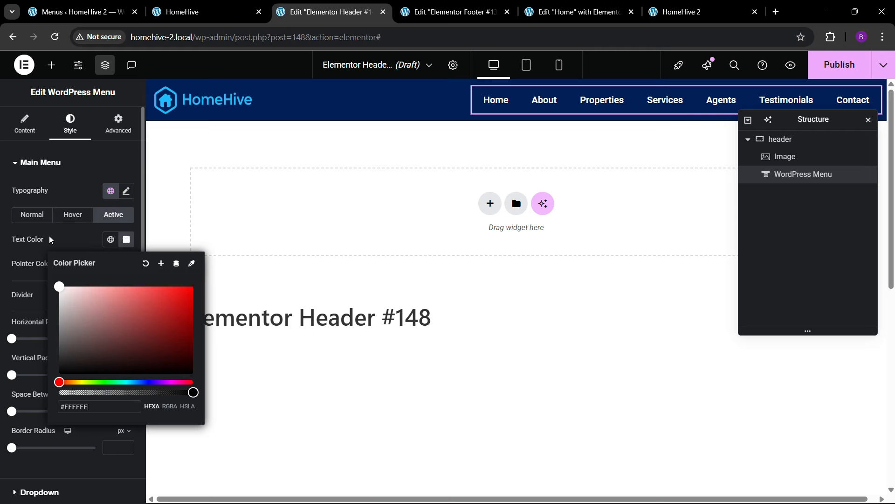
{"action": "left_click", "coordinate": [50, 241]}
- Set the space between menu items to 10
{"action": "scroll", "coordinate": [50, 352], "scroll_direction": "down", "scroll_amount": 3}
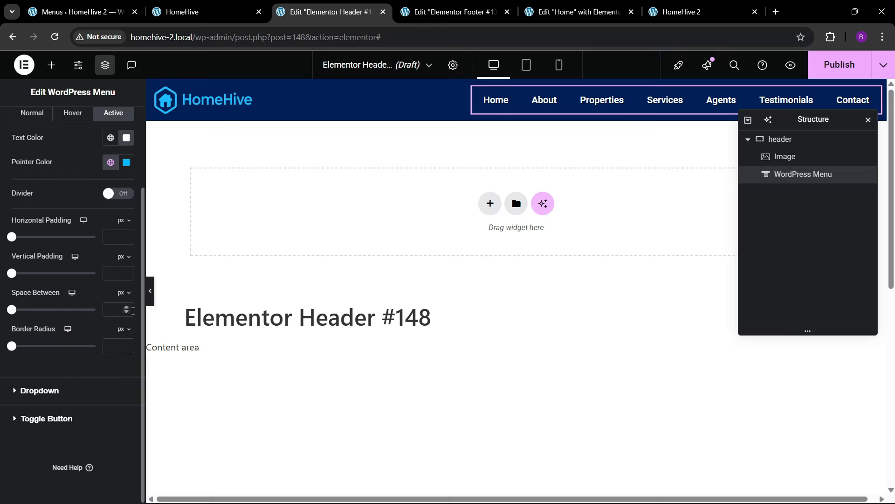
{"action": "left_click", "coordinate": [114, 312]}
{"action": "type", "text": "10"}
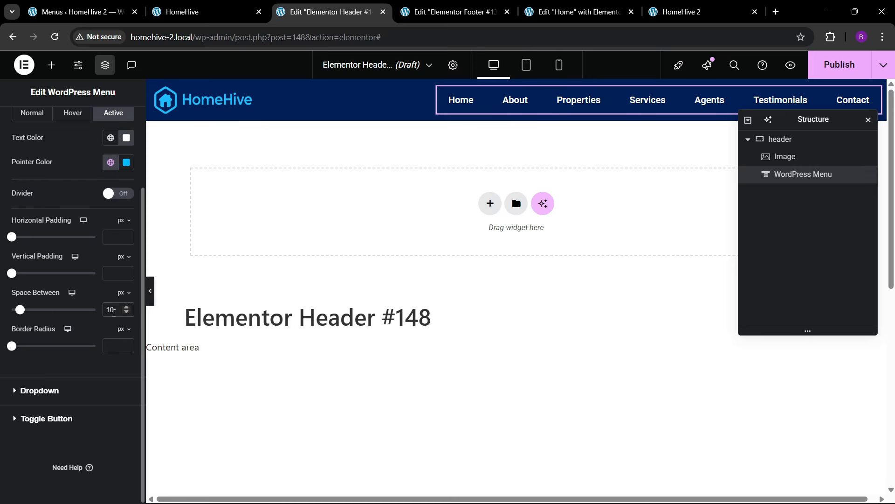
{"action": "scroll", "coordinate": [55, 264], "scroll_direction": "up", "scroll_amount": 2}
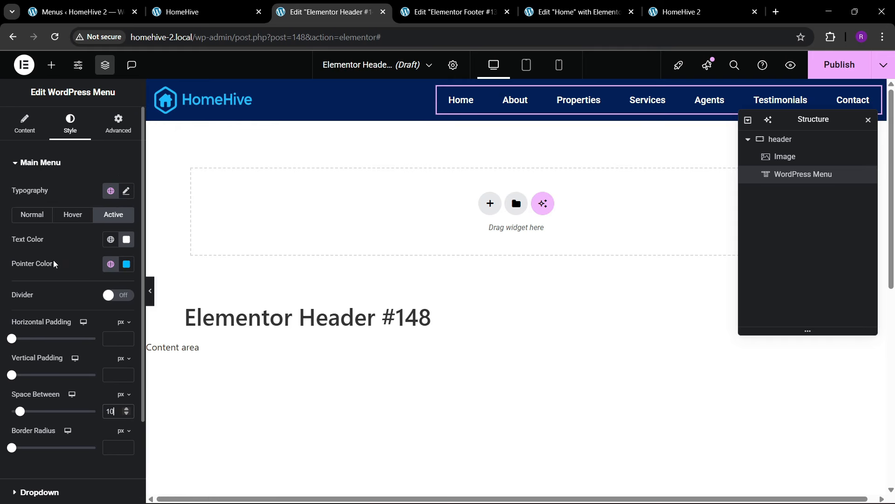
{"action": "key", "text": "ctrl+Tab"}
{"action": "key", "text": "ctrl+Tab"}
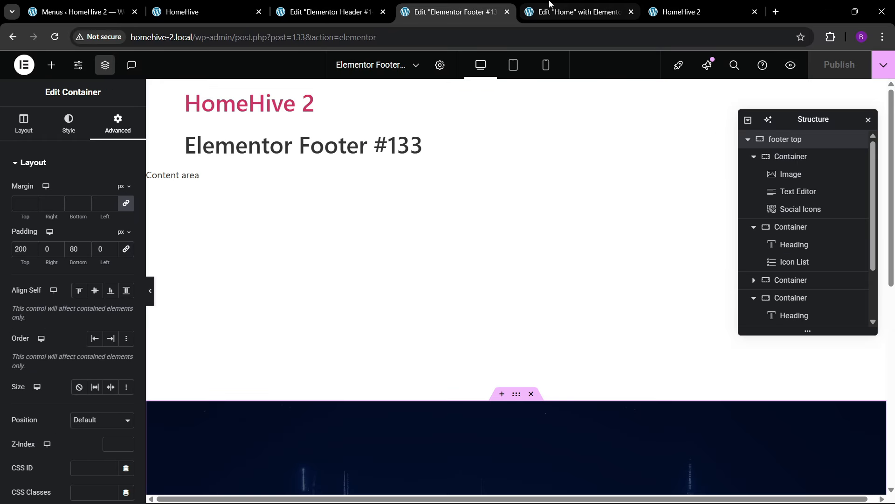
- Copy the Home page's Register Now button and paste it after the header menu
{"action": "scroll", "coordinate": [447, 287], "scroll_direction": "up", "scroll_amount": 5}
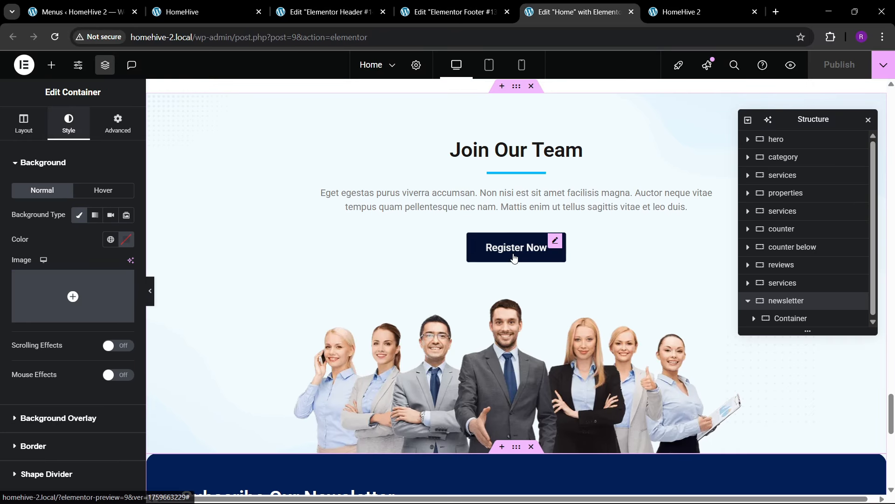
{"action": "right_click", "coordinate": [521, 258]}
{"action": "left_click", "coordinate": [535, 288]}
{"action": "left_click", "coordinate": [450, 12]}
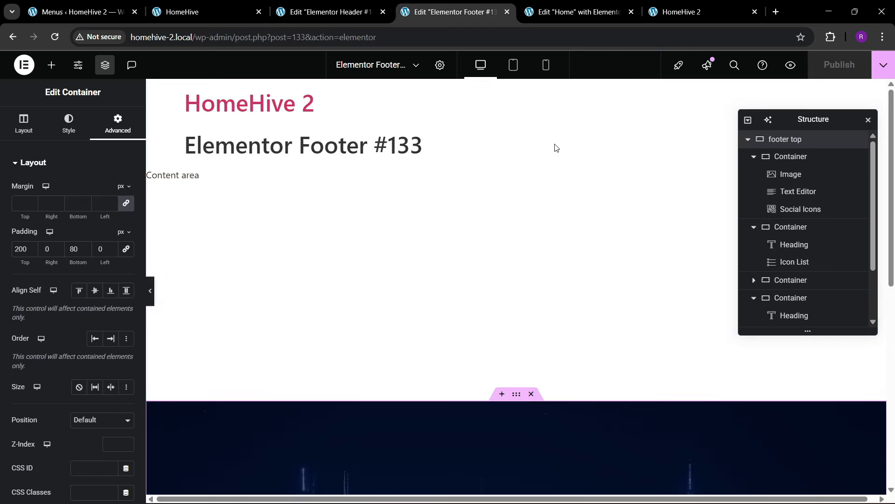
{"action": "left_click", "coordinate": [339, 11]}
{"action": "right_click", "coordinate": [532, 105]}
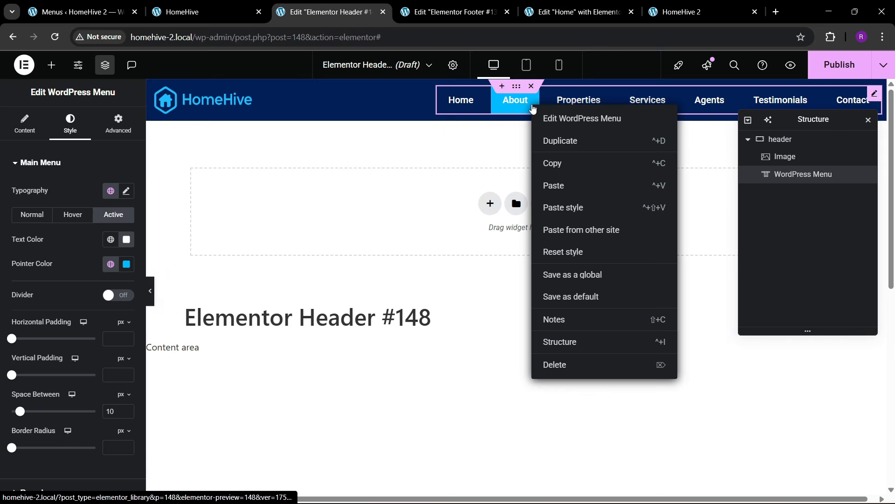
{"action": "left_click", "coordinate": [555, 184]}
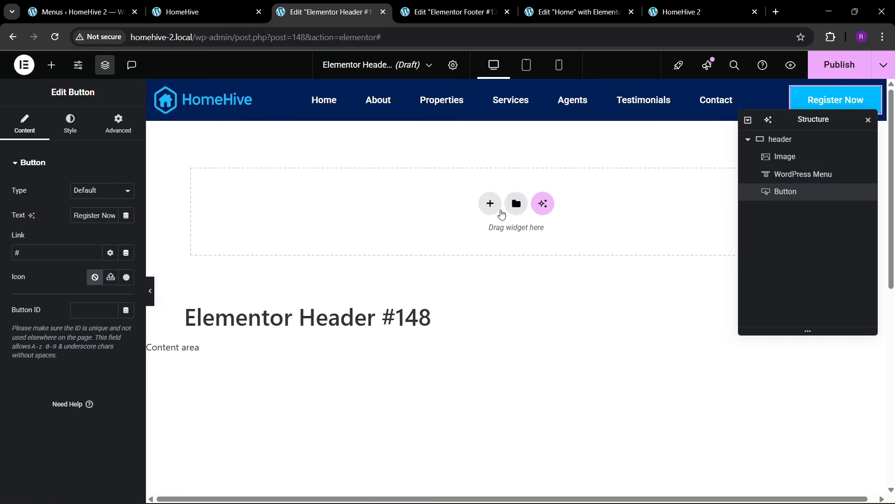
- Change the pasted button's text to 'Add Property'
{"action": "left_click_drag", "start_coordinate": [815, 124], "coordinate": [711, 156]}
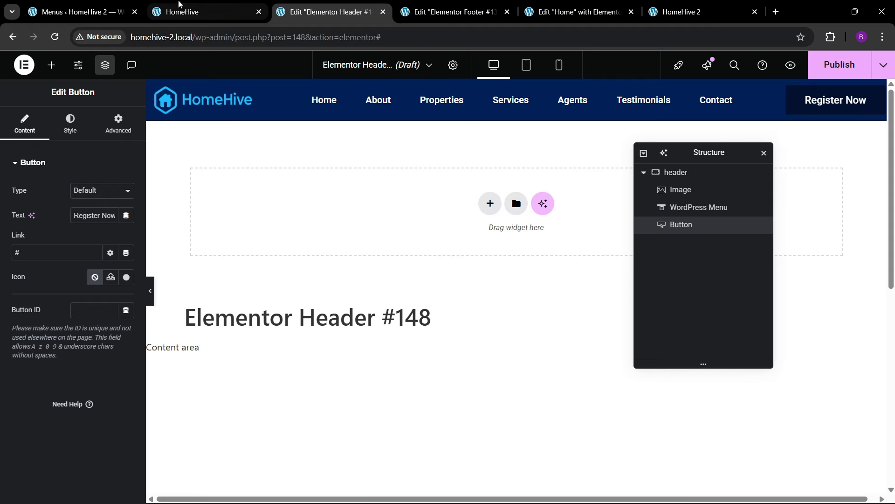
{"action": "left_click", "coordinate": [183, 4]}
{"action": "left_click", "coordinate": [377, 5]}
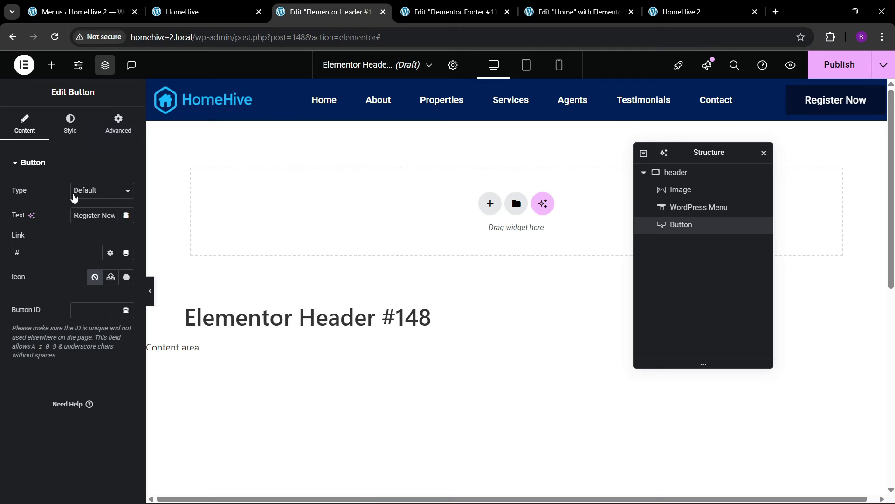
{"action": "triple_click", "coordinate": [101, 211]}
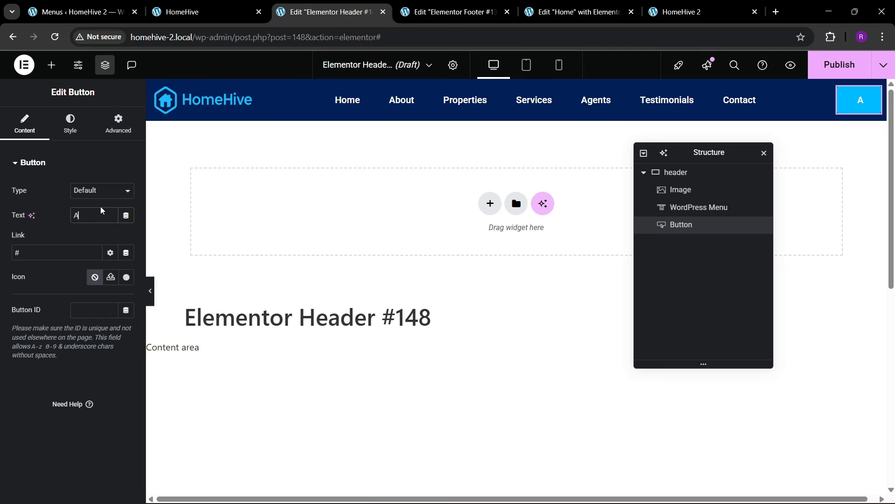
{"action": "type", "text": "Add Properti"}
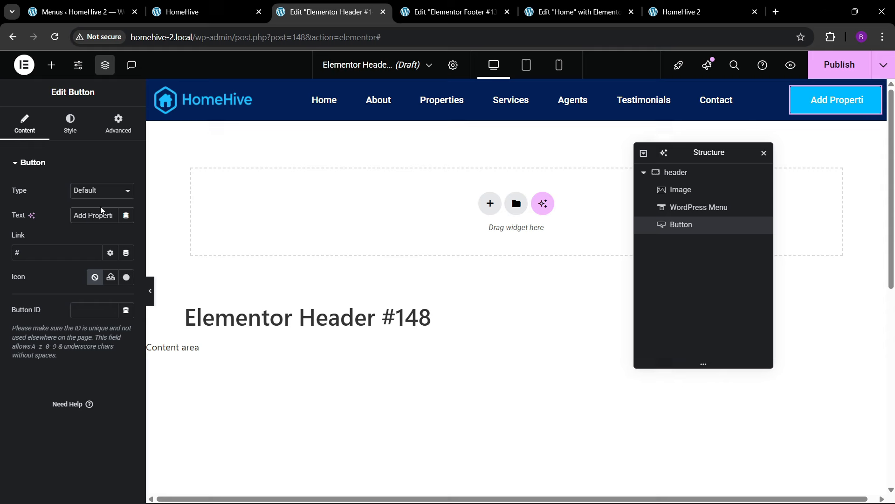
{"action": "key", "text": "BackSpace"}
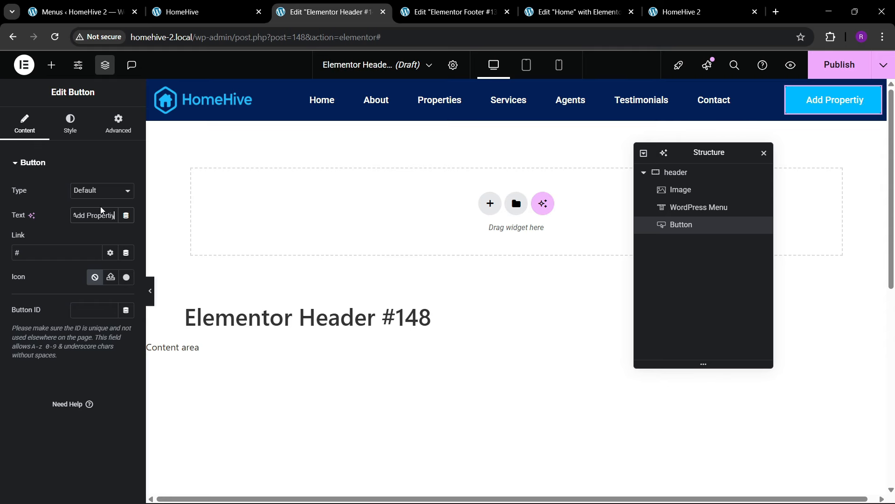
{"action": "type", "text": "y"}
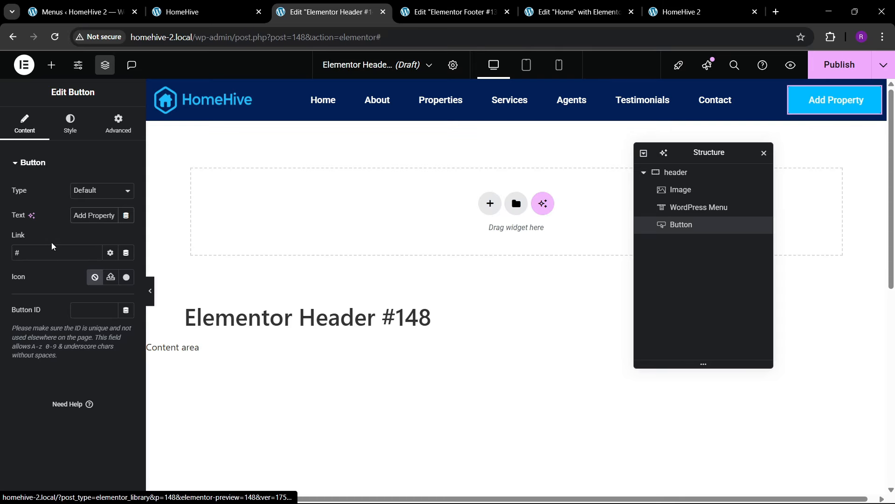
- Give the button a white hover background and theme-blue hover text
{"action": "left_click", "coordinate": [76, 136]}
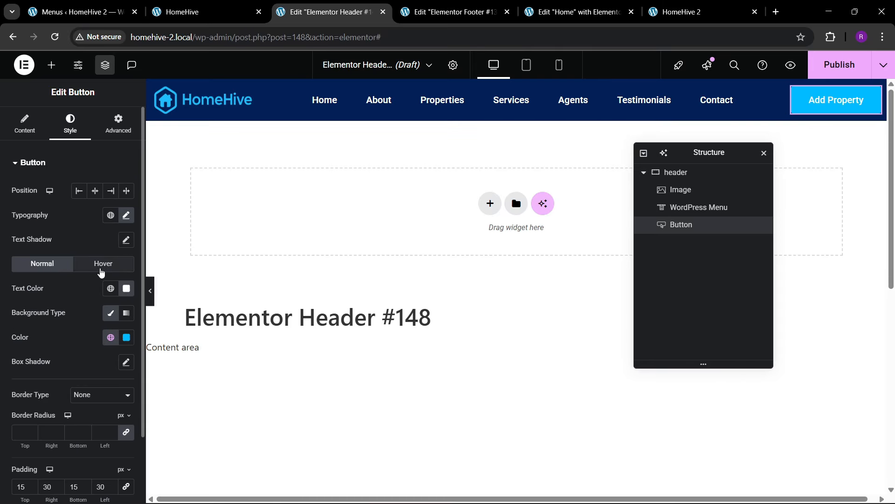
{"action": "left_click", "coordinate": [101, 265]}
{"action": "left_click", "coordinate": [126, 337]}
{"action": "left_click", "coordinate": [60, 185]}
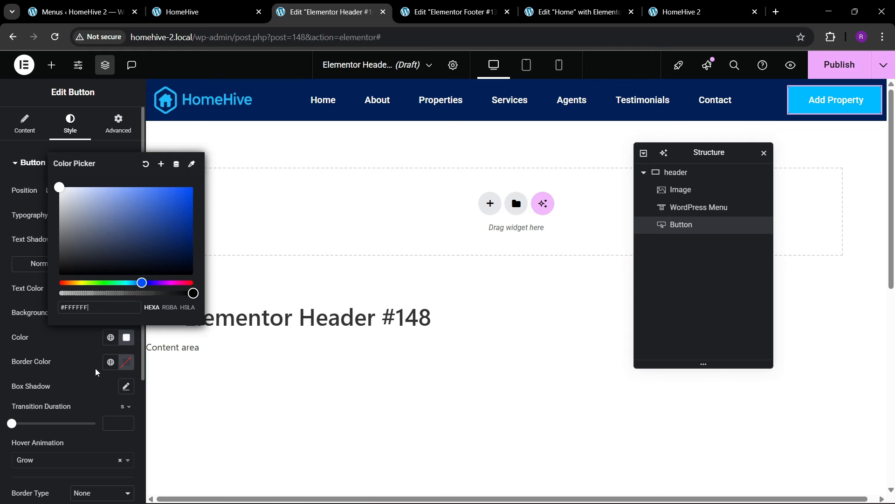
{"action": "key", "text": "Escape"}
{"action": "left_click", "coordinate": [111, 288]}
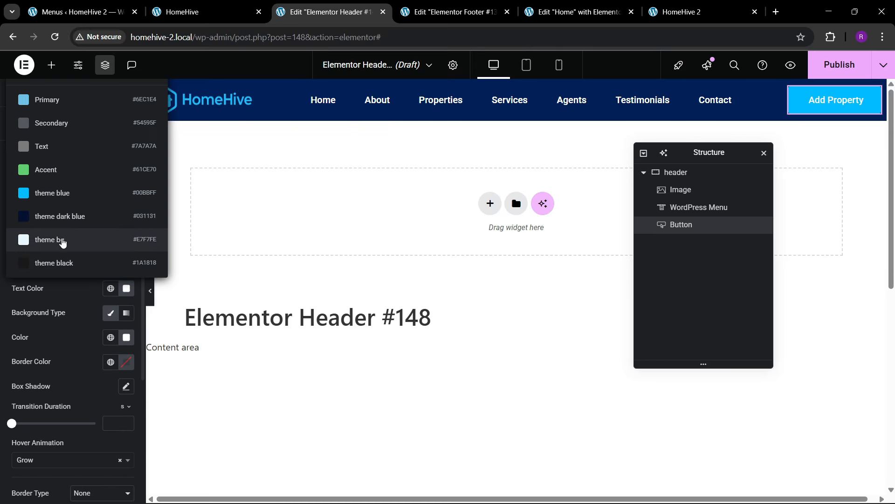
{"action": "left_click", "coordinate": [52, 192]}
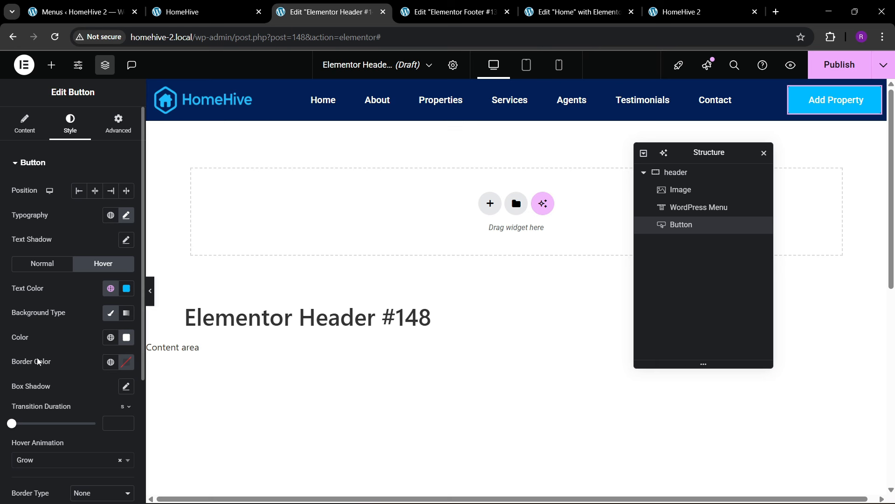
- Set the button's hover animation to Shrink
{"action": "scroll", "coordinate": [33, 424], "scroll_direction": "down", "scroll_amount": 1}
{"action": "left_click", "coordinate": [34, 410]}
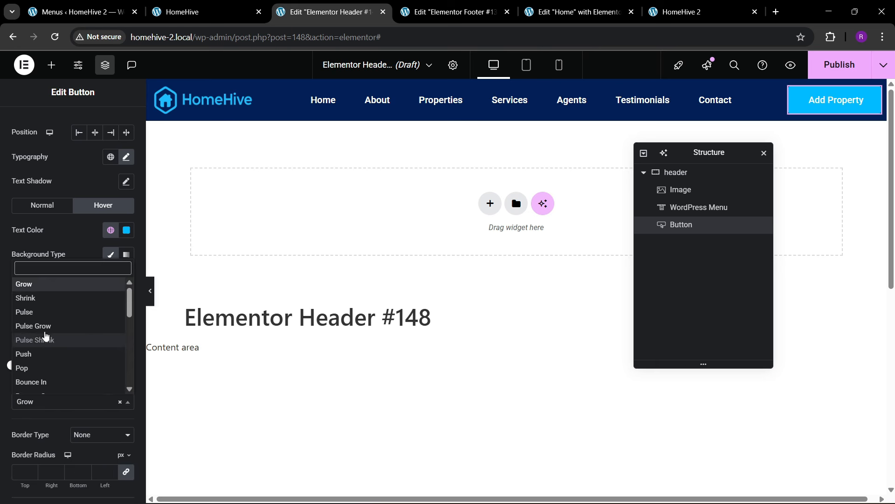
{"action": "scroll", "coordinate": [43, 334], "scroll_direction": "down", "scroll_amount": 2}
{"action": "scroll", "coordinate": [46, 334], "scroll_direction": "up", "scroll_amount": 2}
{"action": "scroll", "coordinate": [44, 322], "scroll_direction": "up", "scroll_amount": 1}
{"action": "left_click", "coordinate": [43, 310]}
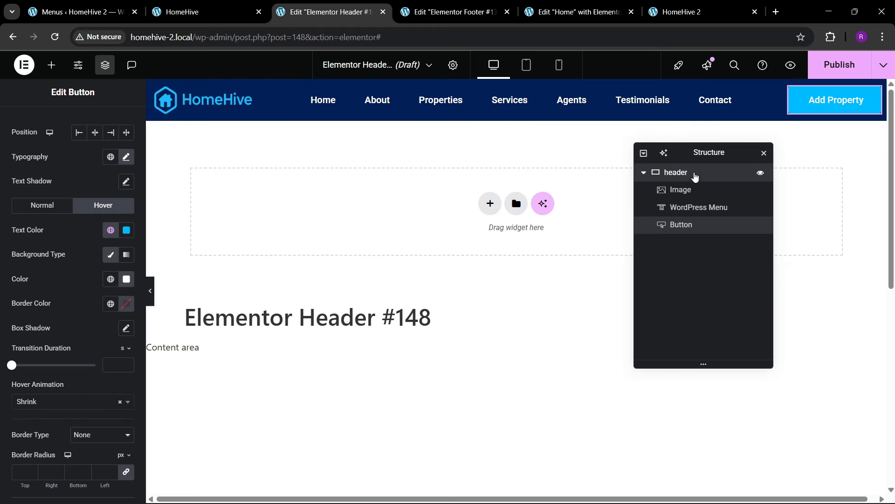
- Make the header container sticky at the top via Motion Effects
{"action": "left_click", "coordinate": [694, 172]}
{"action": "left_click", "coordinate": [106, 134]}
{"action": "scroll", "coordinate": [42, 322], "scroll_direction": "down", "scroll_amount": 5}
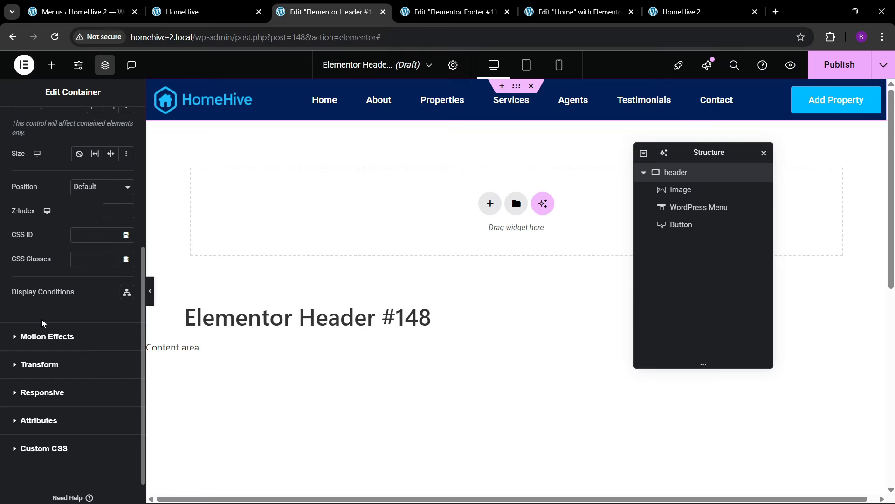
{"action": "left_click", "coordinate": [45, 342]}
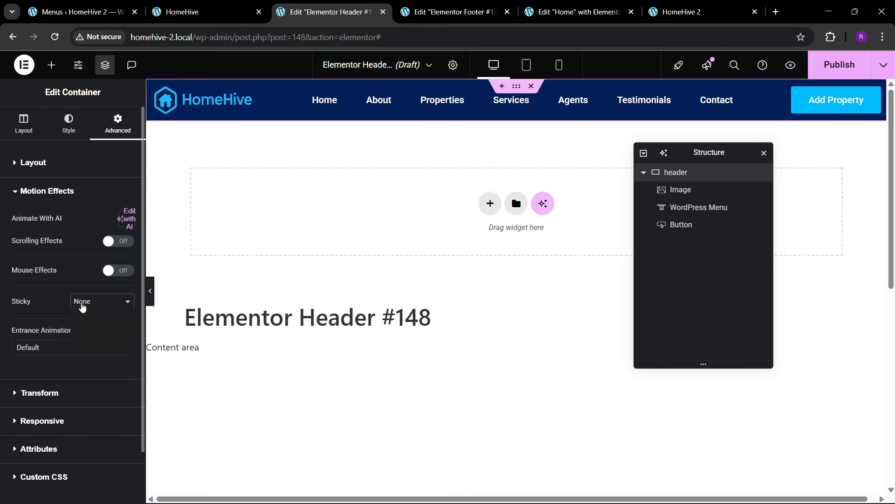
{"action": "left_click", "coordinate": [82, 306]}
{"action": "left_click", "coordinate": [82, 331]}
{"action": "scroll", "coordinate": [468, 232], "scroll_direction": "down", "scroll_amount": 4}
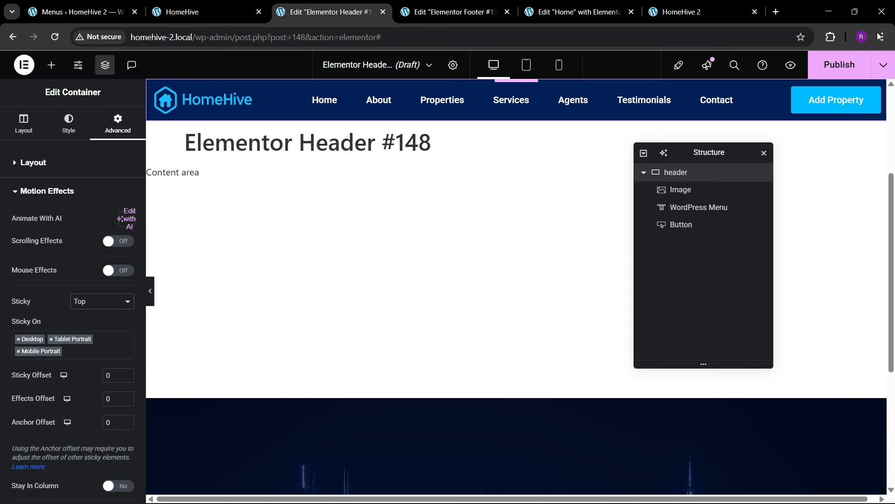
- Publish the header with an Entire site condition and reload the live HomeHive 2 site
{"action": "left_click", "coordinate": [840, 64]}
{"action": "left_click", "coordinate": [481, 329]}
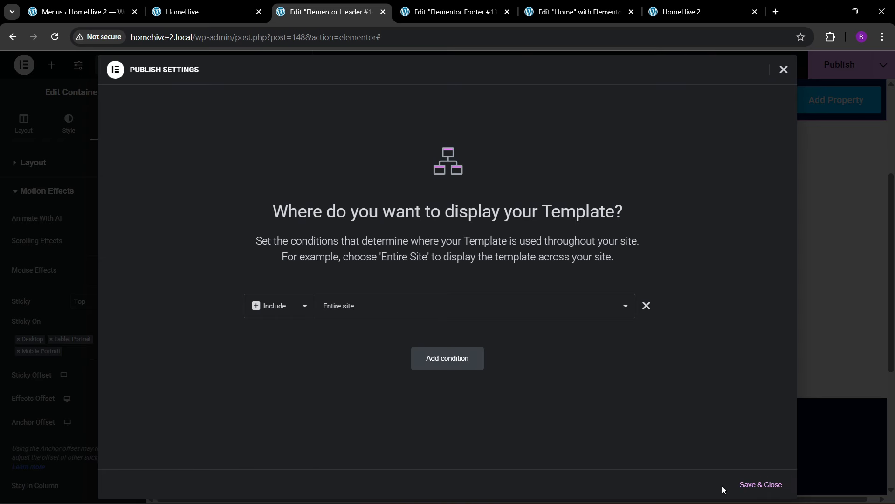
{"action": "left_click", "coordinate": [761, 484]}
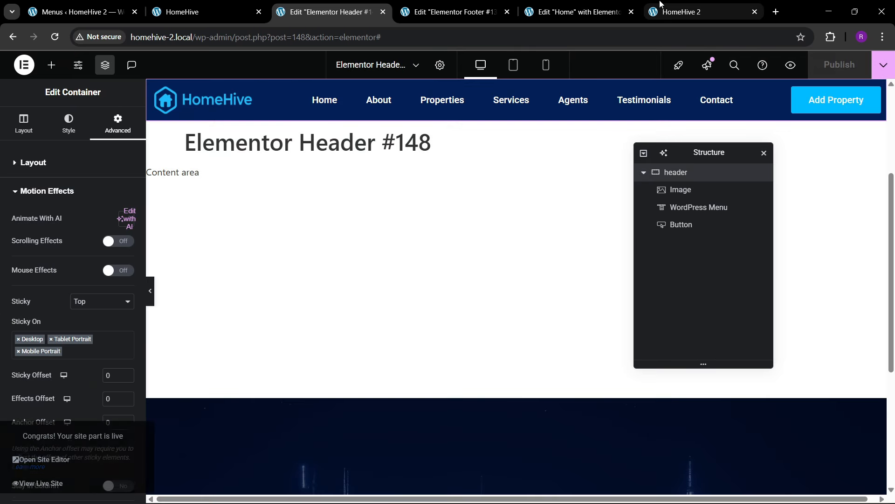
{"action": "left_click", "coordinate": [660, 4]}
{"action": "left_click", "coordinate": [245, 44]}
{"action": "key", "text": "Return"}
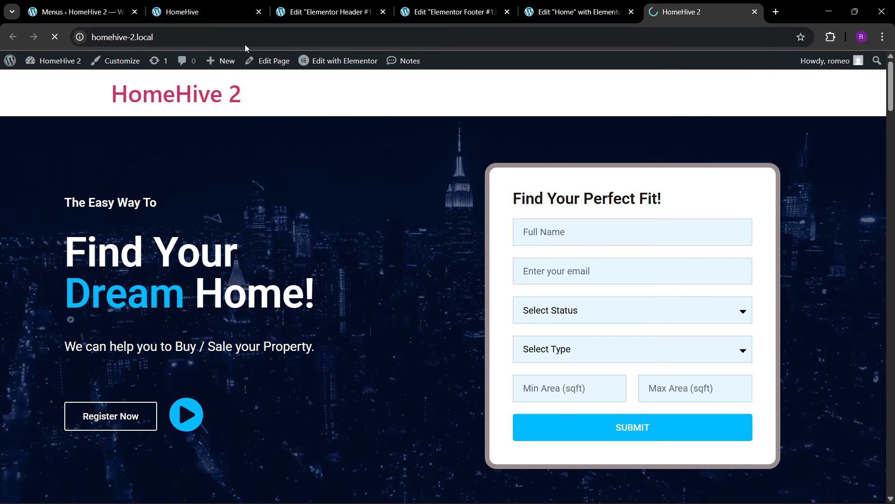
{"action": "scroll", "coordinate": [406, 396], "scroll_direction": "down", "scroll_amount": 10}
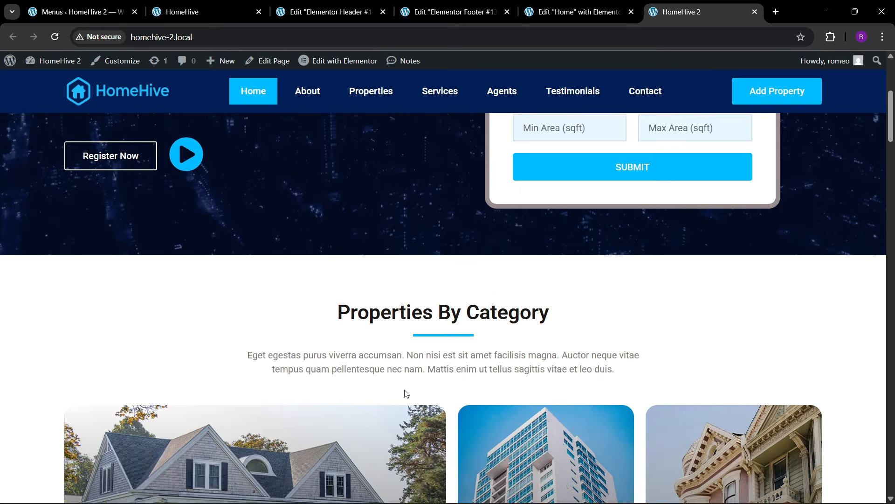
{"action": "scroll", "coordinate": [407, 386], "scroll_direction": "down", "scroll_amount": 3}
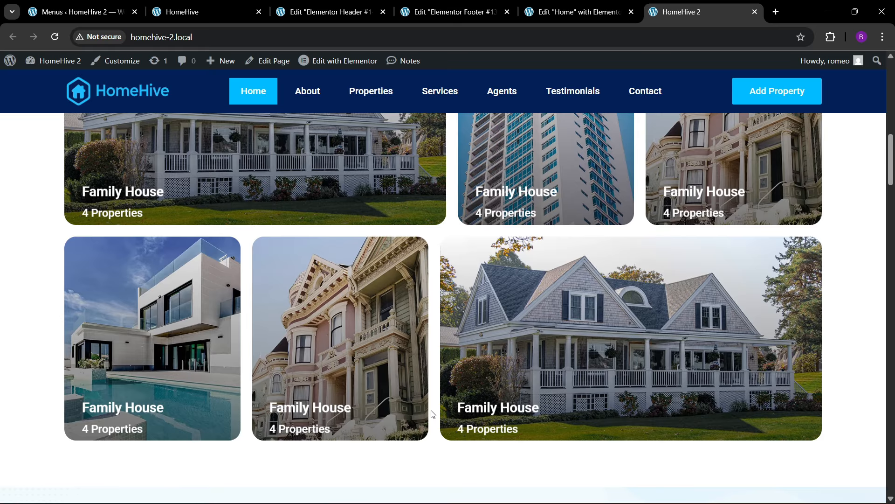
- Test the About, Properties, Services and Agents nav links, then return to the Home editor
{"action": "left_click", "coordinate": [227, 9]}
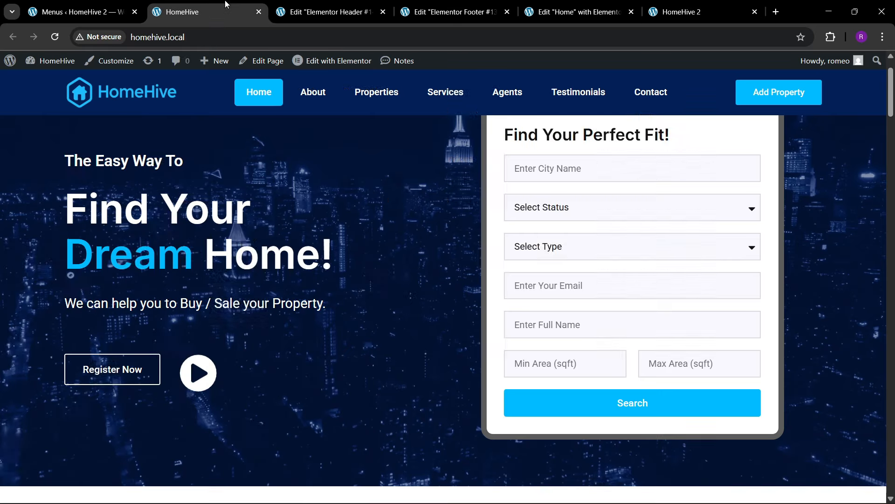
{"action": "left_click", "coordinate": [324, 99]}
{"action": "left_click", "coordinate": [392, 99]}
{"action": "left_click", "coordinate": [455, 97]}
{"action": "left_click", "coordinate": [503, 95]}
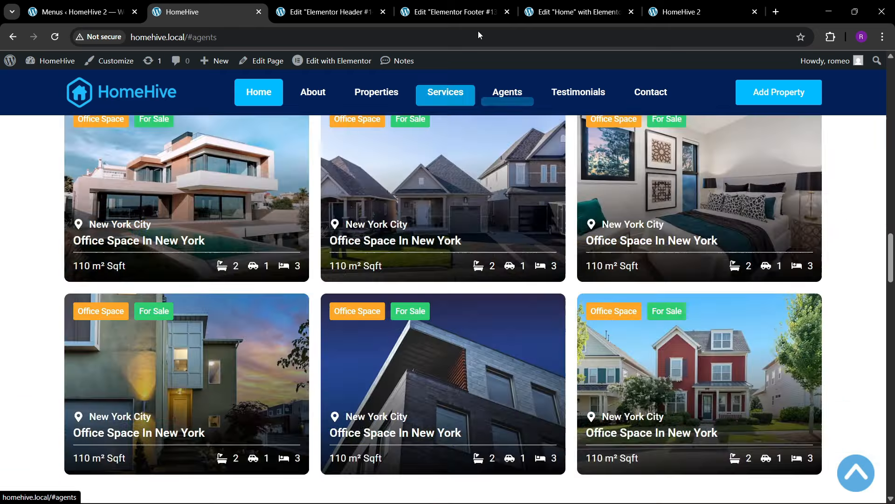
{"action": "left_click", "coordinate": [465, 10]}
{"action": "left_click", "coordinate": [573, 9]}
{"action": "scroll", "coordinate": [756, 274], "scroll_direction": "up", "scroll_amount": 4}
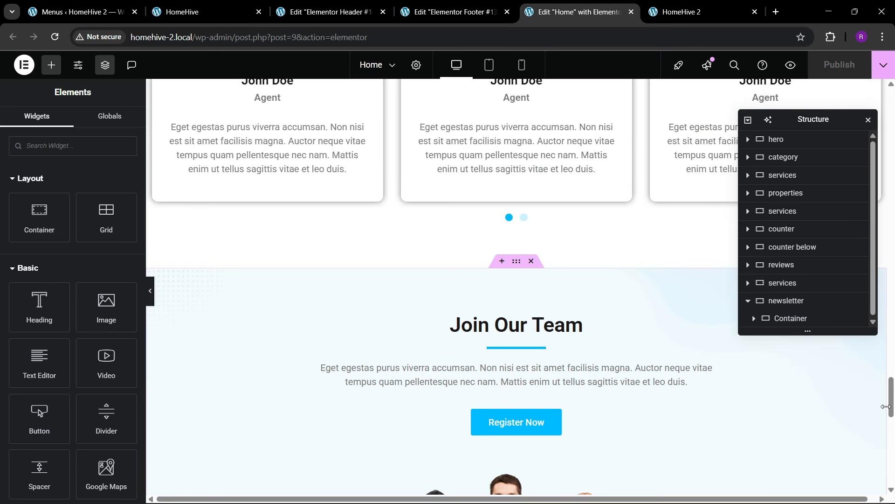
- Give the Join Our Team section the CSS ID 'contact'
{"action": "left_click_drag", "start_coordinate": [888, 406], "coordinate": [892, 429]}
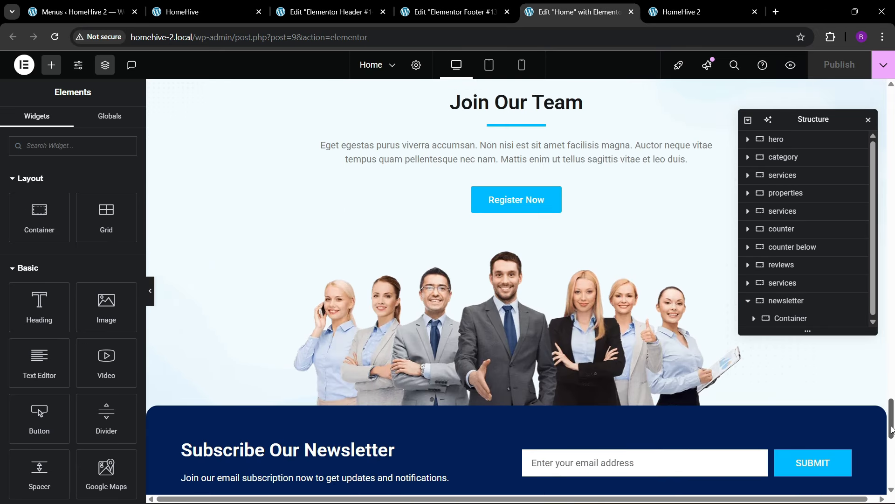
{"action": "scroll", "coordinate": [496, 228], "scroll_direction": "up", "scroll_amount": 3}
{"action": "left_click", "coordinate": [516, 184]}
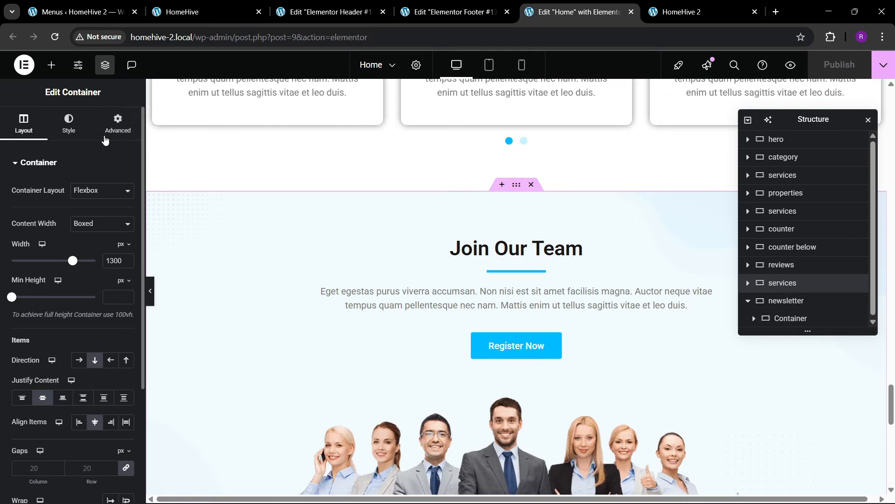
{"action": "left_click", "coordinate": [105, 138]}
{"action": "scroll", "coordinate": [61, 303], "scroll_direction": "down", "scroll_amount": 3}
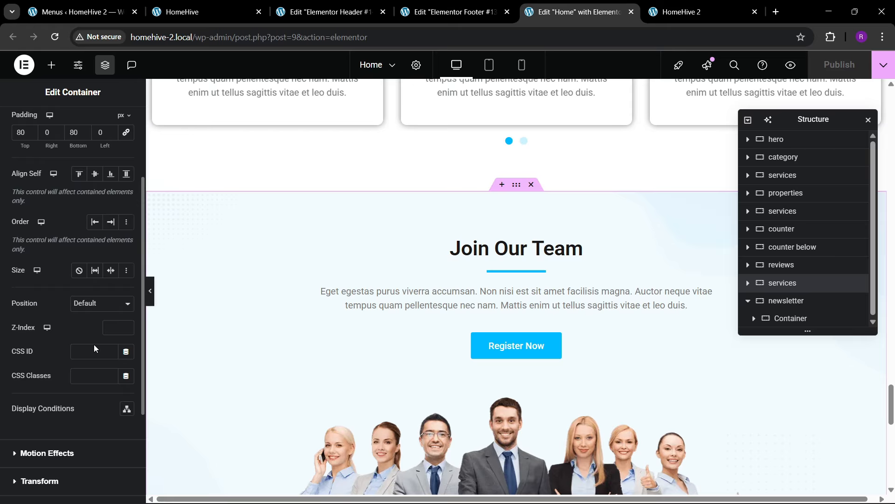
{"action": "left_click", "coordinate": [100, 350]}
{"action": "type", "text": "contact"}
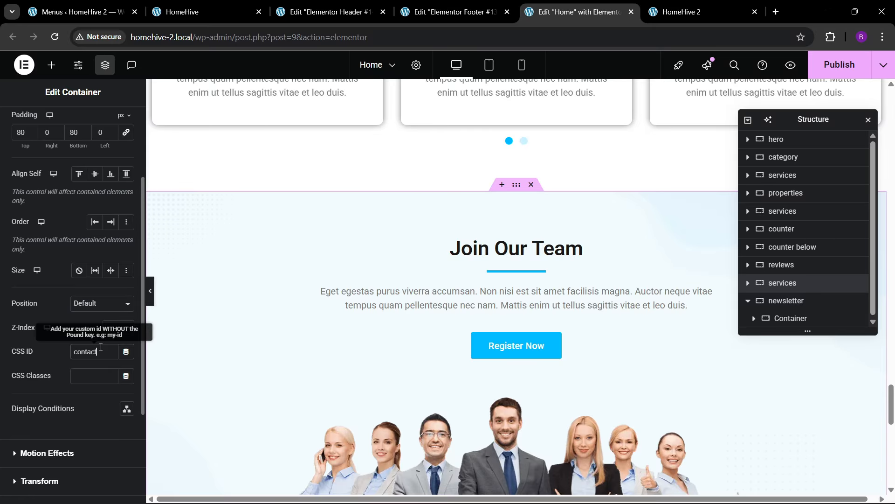
- Give the reviews section the CSS ID 'testimonials'
{"action": "scroll", "coordinate": [518, 364], "scroll_direction": "up", "scroll_amount": 10}
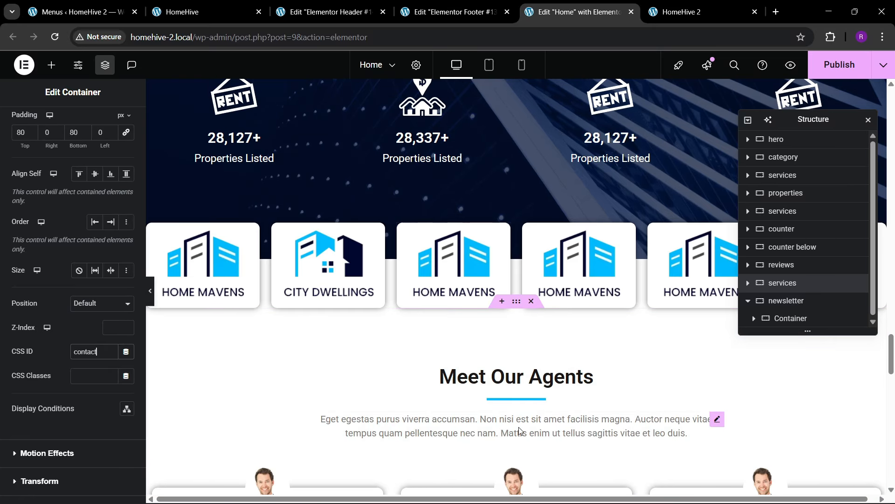
{"action": "left_click", "coordinate": [204, 318]}
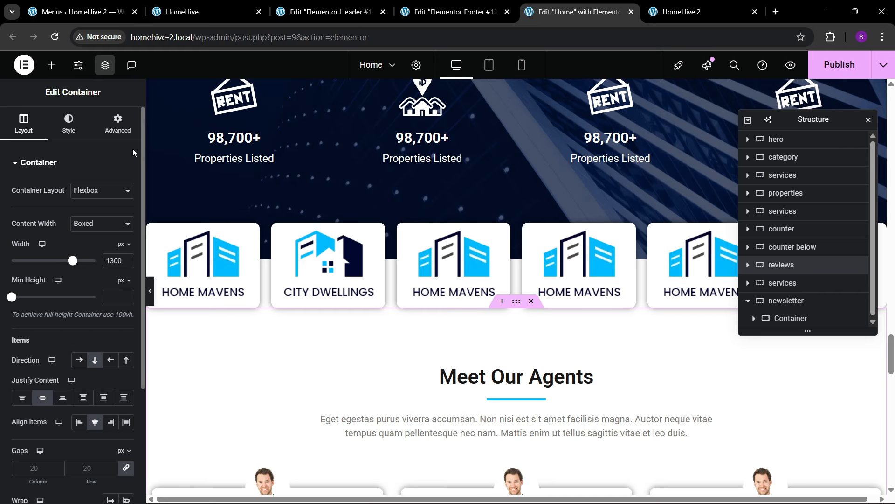
{"action": "left_click", "coordinate": [118, 120]}
{"action": "scroll", "coordinate": [82, 284], "scroll_direction": "down", "scroll_amount": 1}
{"action": "scroll", "coordinate": [82, 283], "scroll_direction": "down", "scroll_amount": 2}
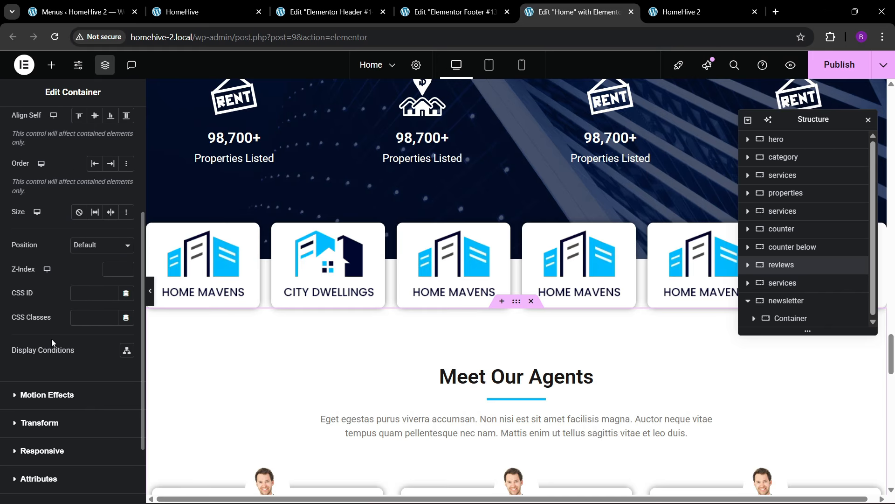
{"action": "left_click", "coordinate": [96, 292]}
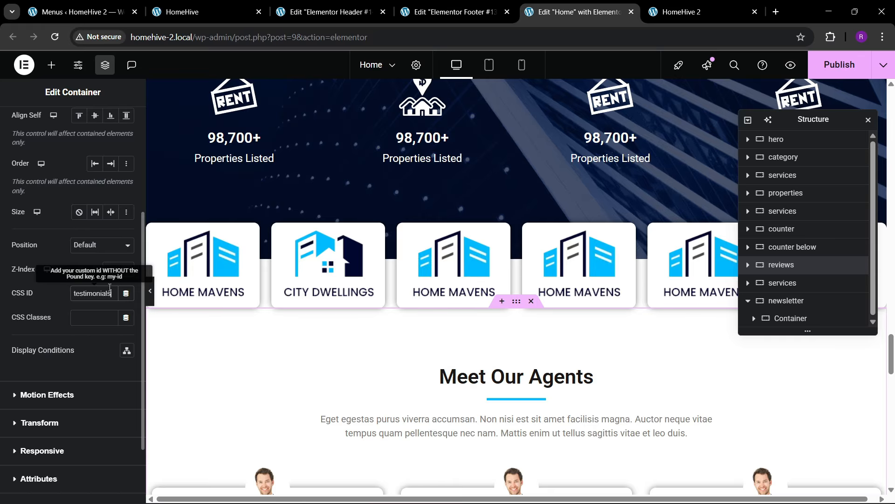
- Retitle the Meet Our Agents heading to 'Our Testimonials'
{"action": "left_click", "coordinate": [466, 377]}
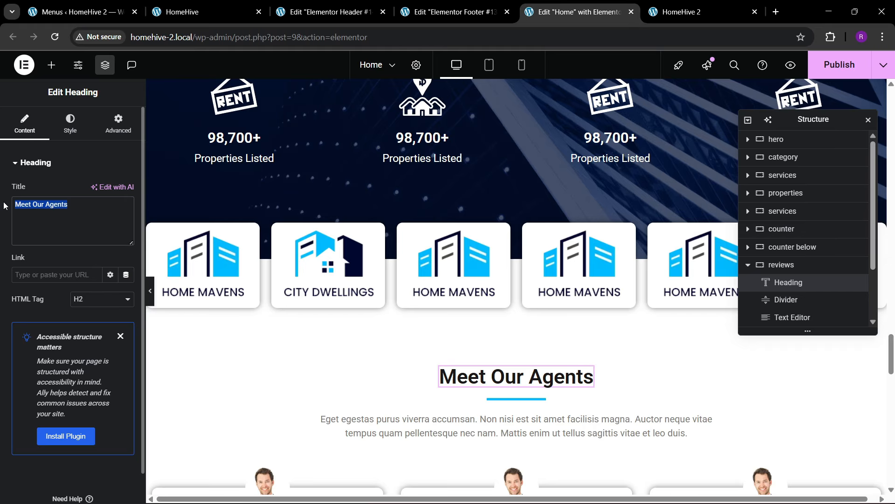
{"action": "type", "text": "O"}
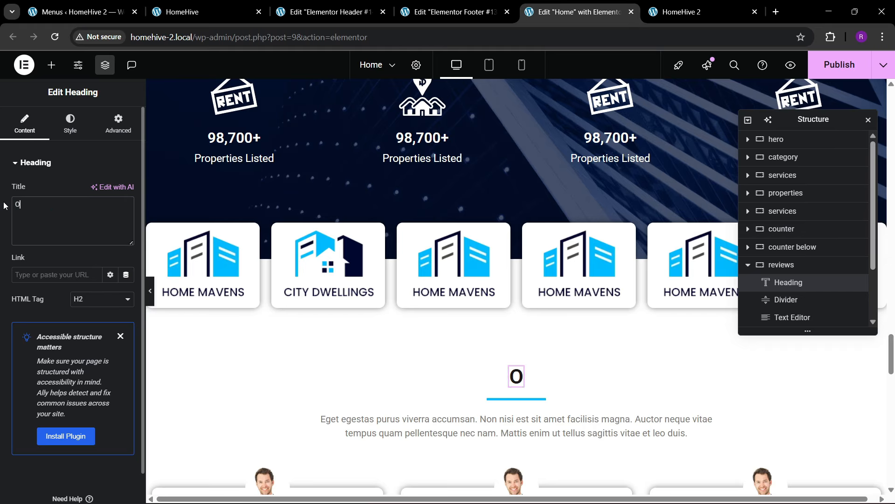
{"action": "type", "text": "ur Testimonials"}
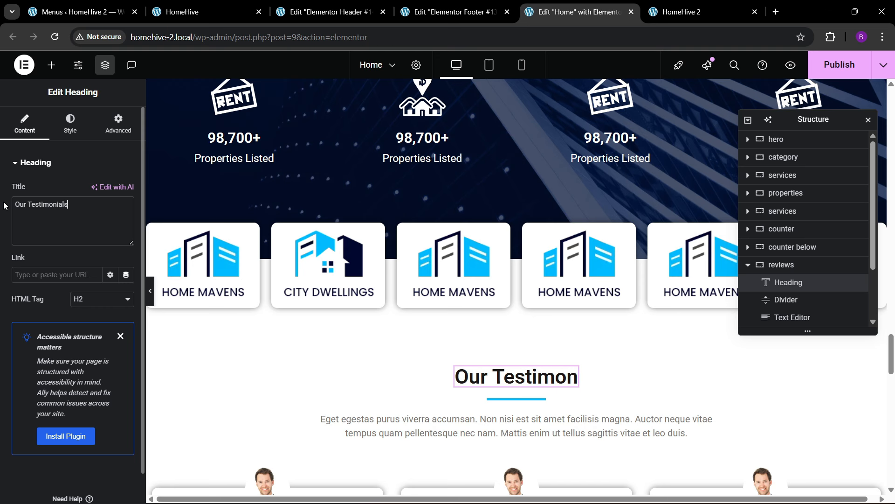
{"action": "scroll", "coordinate": [475, 284], "scroll_direction": "up", "scroll_amount": 5}
{"action": "scroll", "coordinate": [475, 280], "scroll_direction": "up", "scroll_amount": 8}
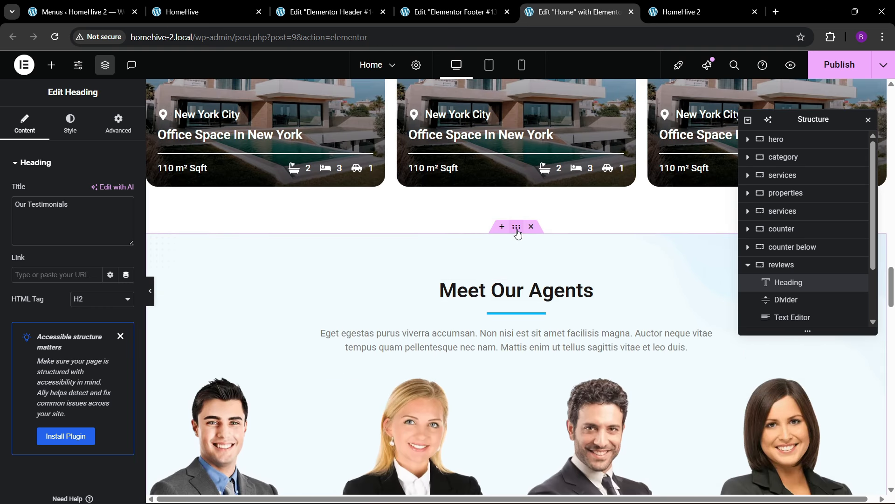
- Give the Featured Properties section the CSS ID 'properties'
{"action": "left_click", "coordinate": [516, 227]}
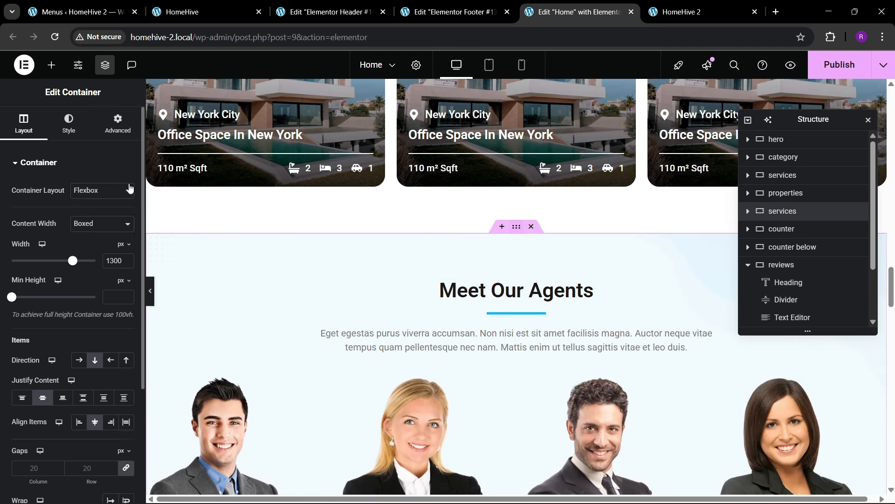
{"action": "scroll", "coordinate": [102, 364], "scroll_direction": "down", "scroll_amount": 2}
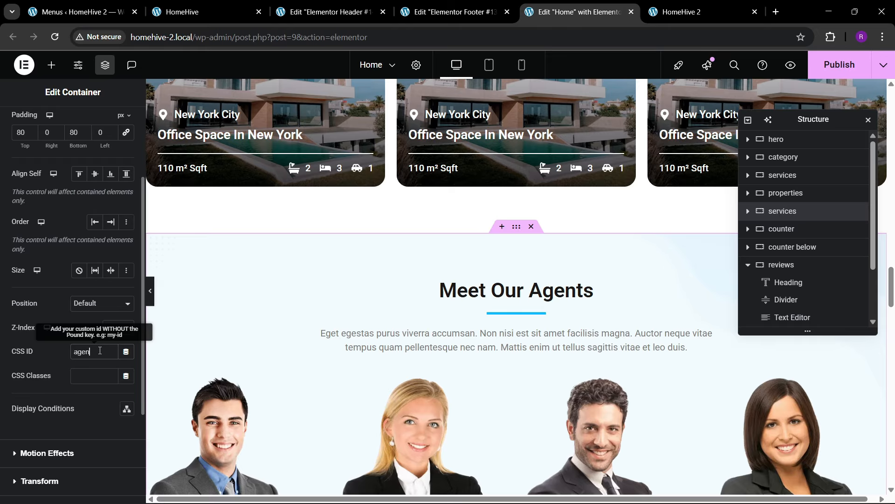
{"action": "scroll", "coordinate": [364, 294], "scroll_direction": "up", "scroll_amount": 11}
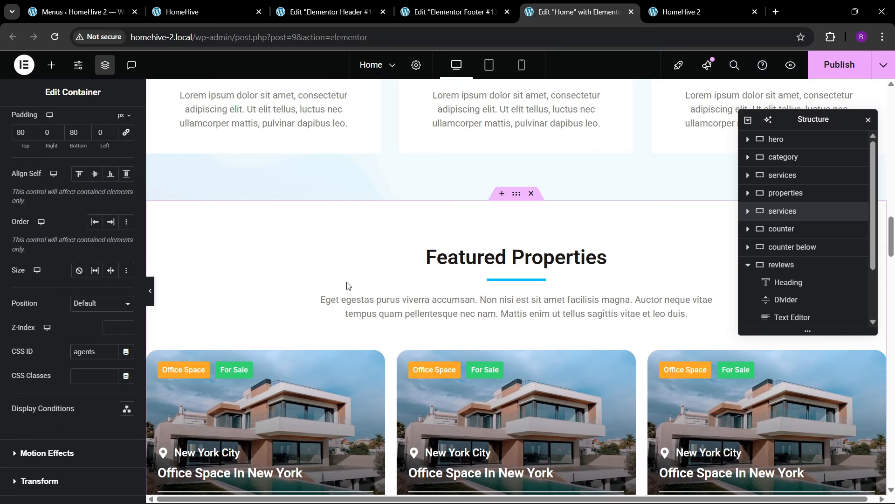
{"action": "left_click", "coordinate": [114, 125]}
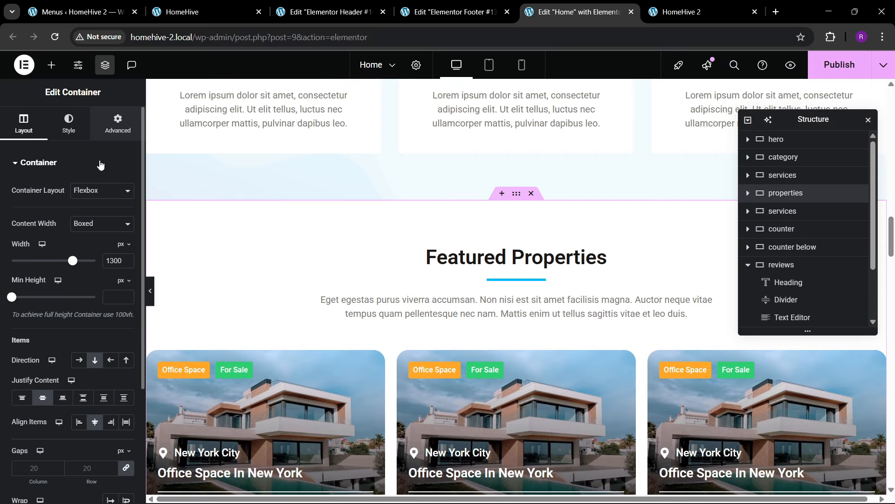
{"action": "scroll", "coordinate": [54, 290], "scroll_direction": "down", "scroll_amount": 5}
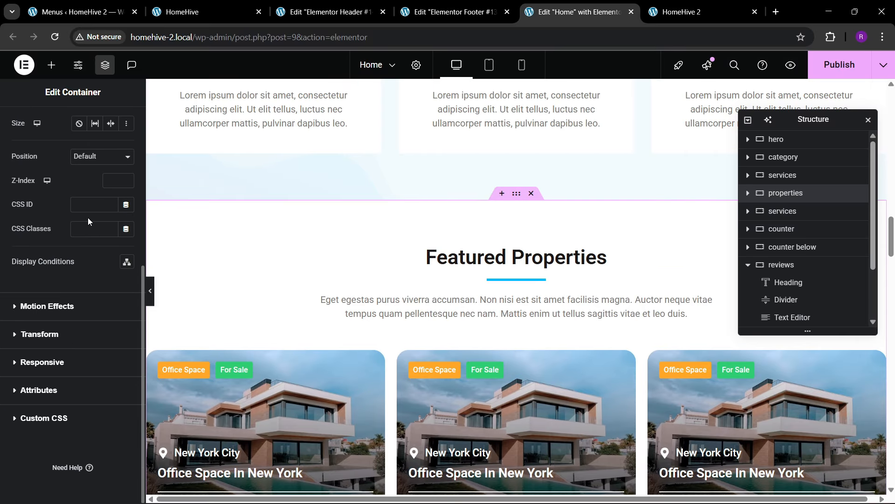
{"action": "left_click", "coordinate": [94, 205]}
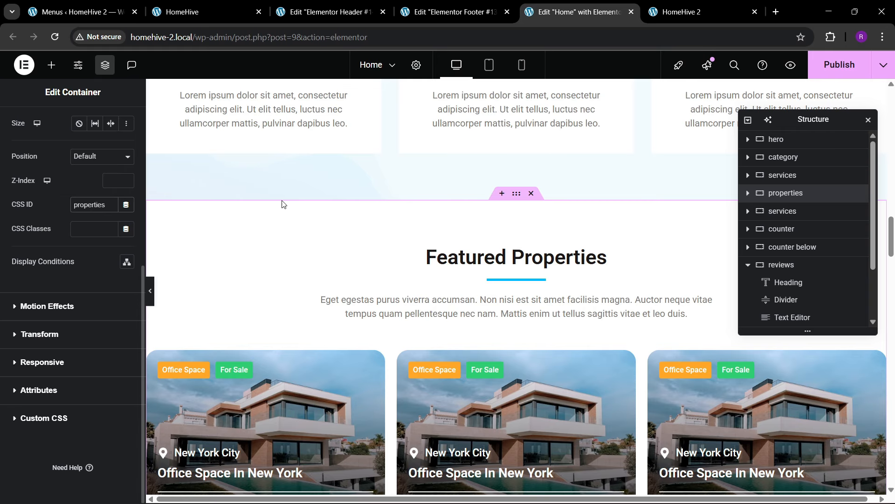
- Give the Real Estate Services section the CSS ID 'services' and save the page with Ctrl+S
{"action": "scroll", "coordinate": [326, 198], "scroll_direction": "up", "scroll_amount": 10}
{"action": "mouse_move", "coordinate": [515, 287]}
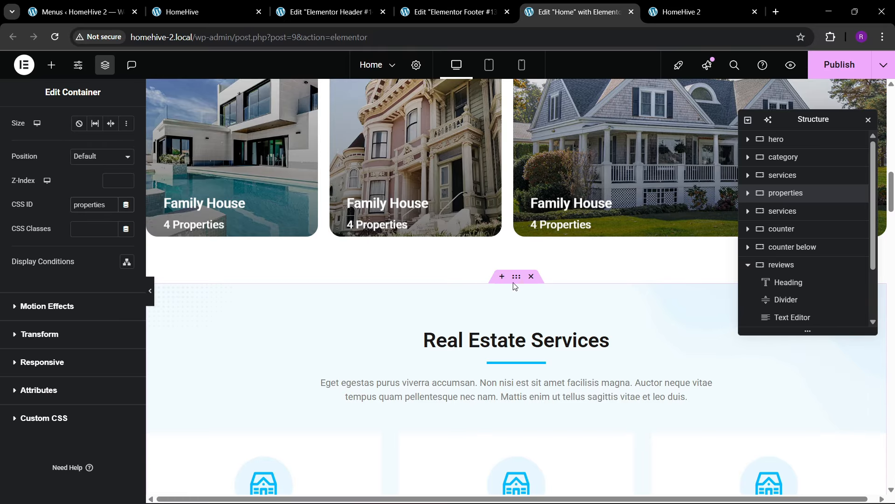
{"action": "scroll", "coordinate": [77, 275], "scroll_direction": "down", "scroll_amount": 4}
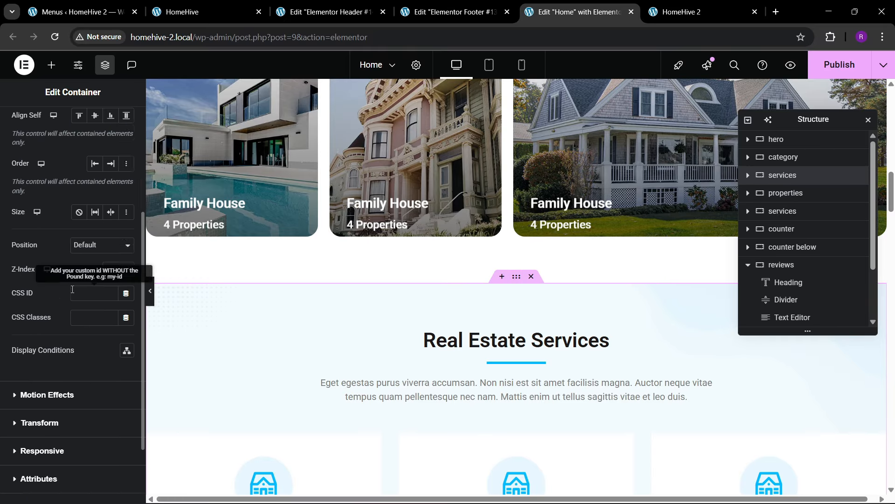
{"action": "left_click", "coordinate": [92, 297]}
{"action": "scroll", "coordinate": [511, 280], "scroll_direction": "up", "scroll_amount": 15}
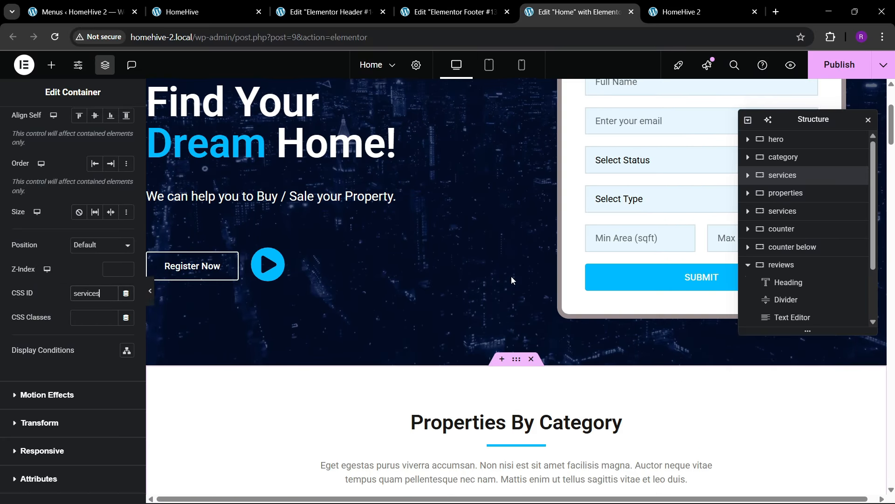
{"action": "scroll", "coordinate": [496, 320], "scroll_direction": "up", "scroll_amount": 4}
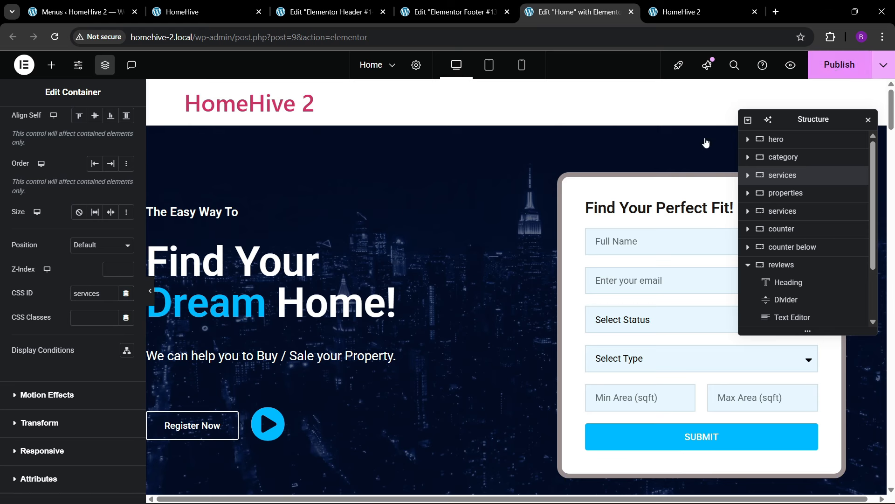
{"action": "key", "text": "ctrl+s"}
- Bring up the live HomeHive 2 site and reload it to load the updated Home page
{"action": "left_click", "coordinate": [685, 5]}
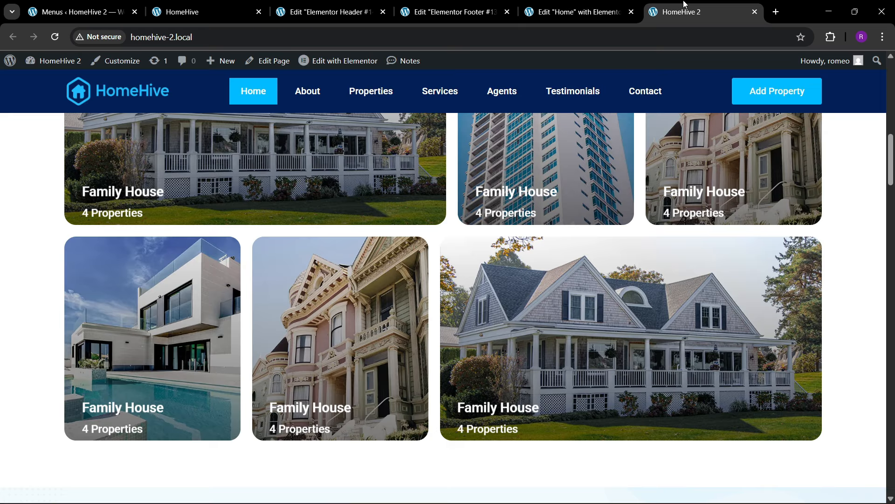
{"action": "left_click", "coordinate": [636, 5]}
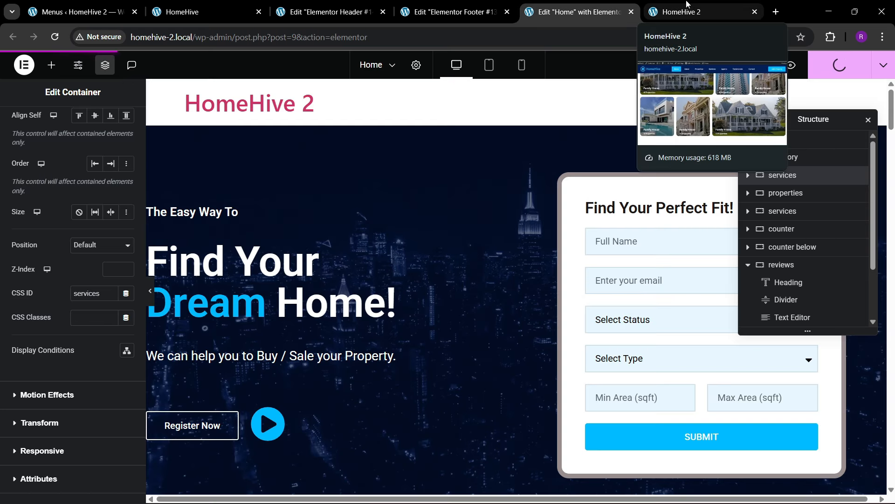
{"action": "left_click", "coordinate": [670, 6]}
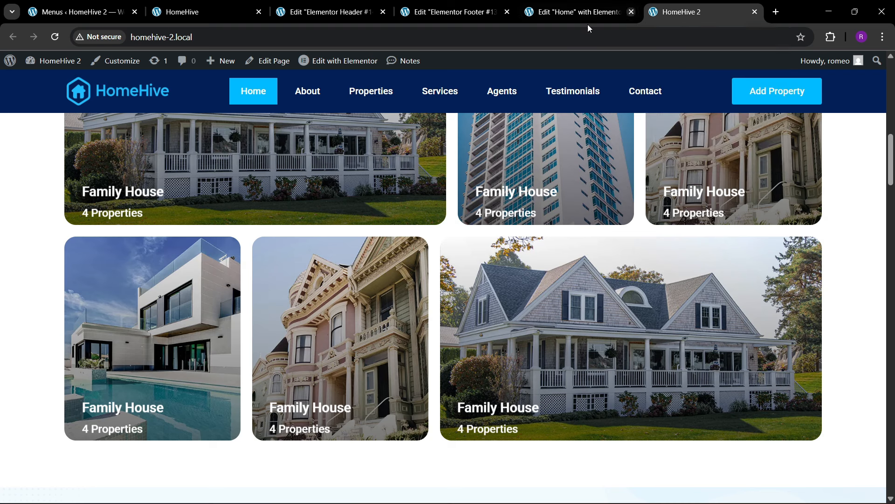
{"action": "left_click", "coordinate": [289, 33]}
{"action": "key", "text": "Return"}
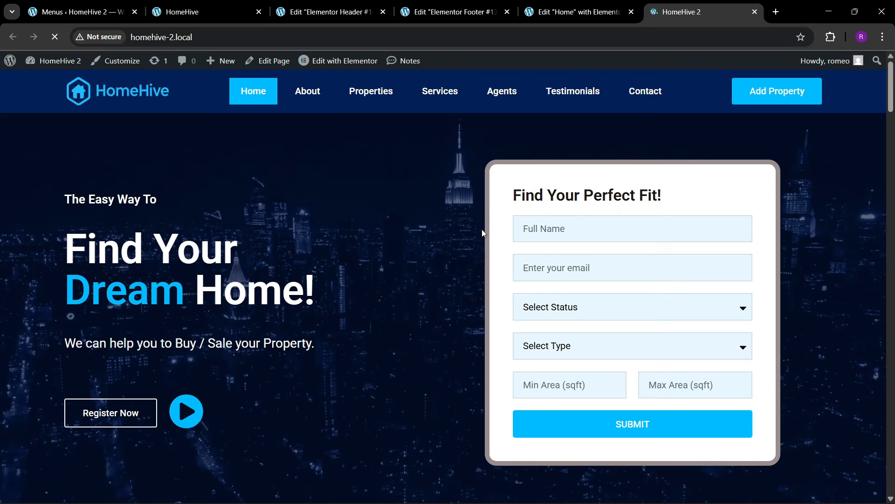
- Check that the Contact, Testimonials, Agents, Services, Properties and About menu links jump to their sections
{"action": "left_click", "coordinate": [646, 92]}
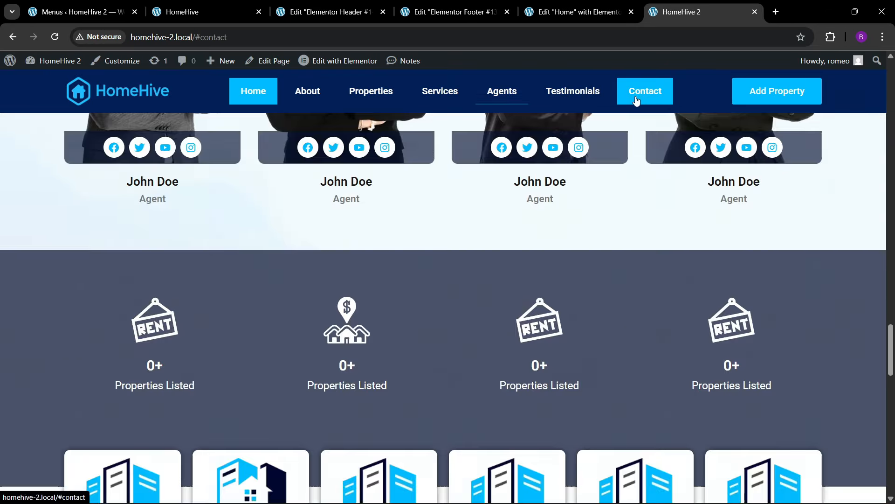
{"action": "left_click", "coordinate": [564, 99]}
{"action": "left_click", "coordinate": [494, 98]}
{"action": "left_click", "coordinate": [438, 97]}
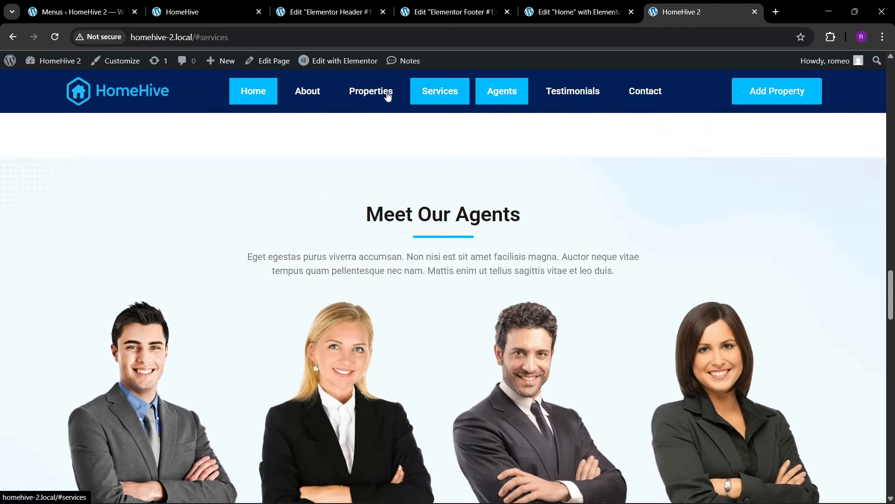
{"action": "left_click", "coordinate": [385, 96]}
{"action": "left_click", "coordinate": [306, 96]}
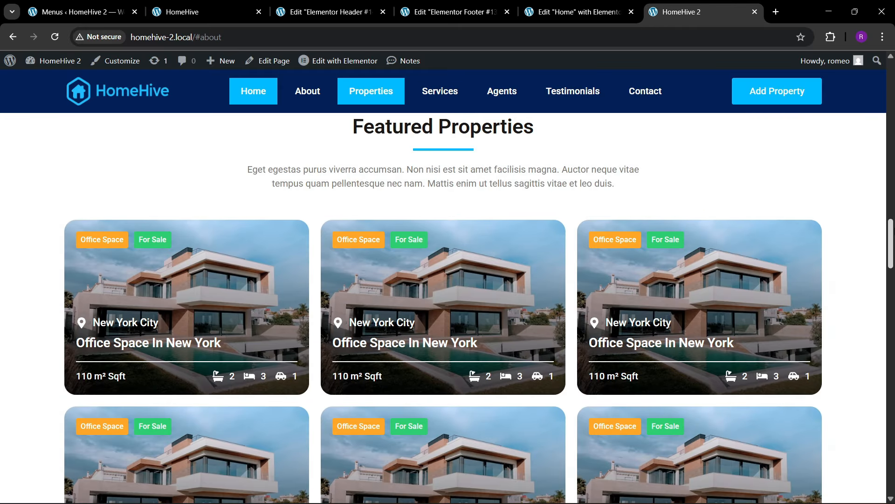
- Scroll through the live page, then go back to the original HomeHive reference site
{"action": "left_click_drag", "start_coordinate": [892, 266], "coordinate": [891, 105]}
{"action": "scroll", "coordinate": [357, 285], "scroll_direction": "down", "scroll_amount": 3}
{"action": "scroll", "coordinate": [357, 285], "scroll_direction": "down", "scroll_amount": 15}
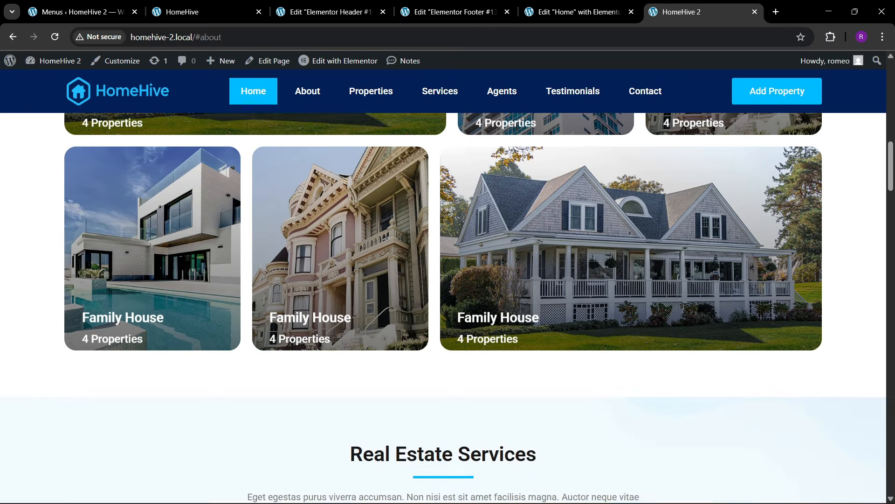
{"action": "scroll", "coordinate": [356, 295], "scroll_direction": "down", "scroll_amount": 20}
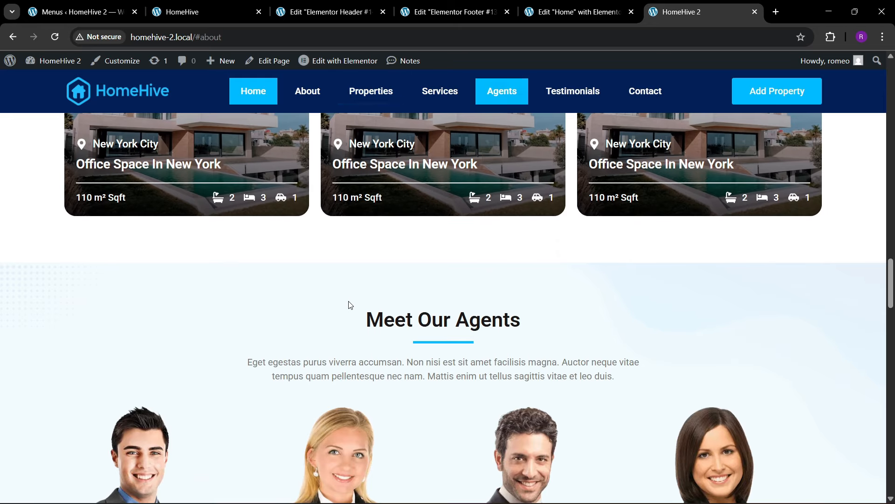
{"action": "scroll", "coordinate": [365, 331], "scroll_direction": "down", "scroll_amount": 18}
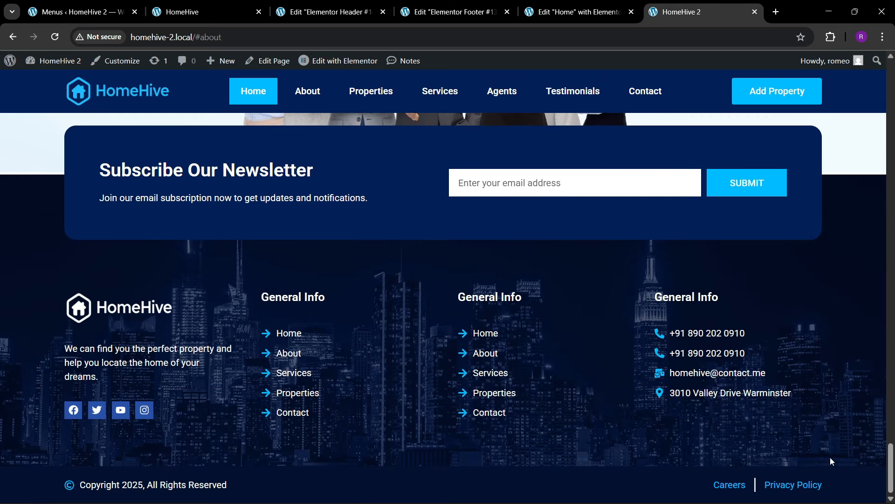
{"action": "scroll", "coordinate": [893, 465], "scroll_direction": "up", "scroll_amount": 20}
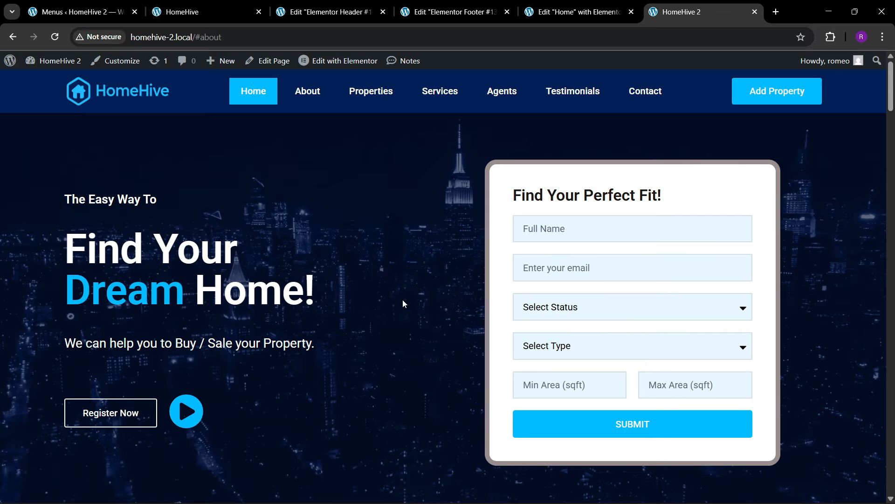
{"action": "left_click", "coordinate": [219, 12]}
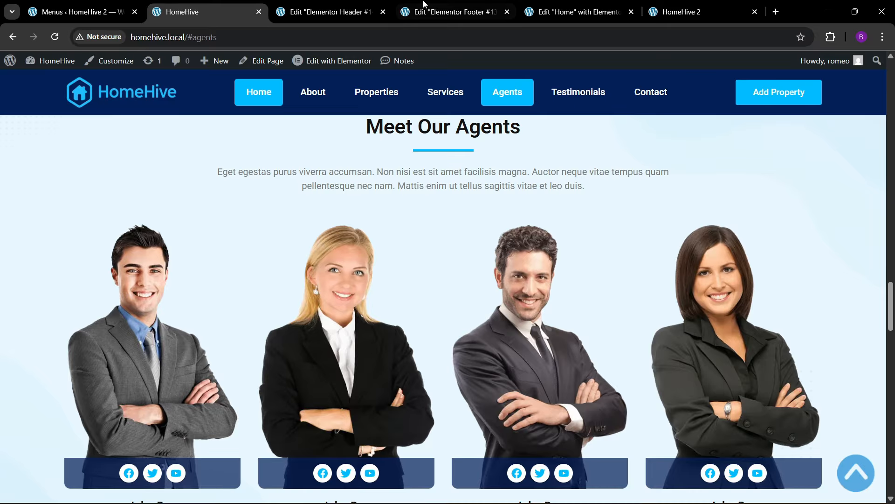
- Back in the Elementor Home editor, open the Advanced settings of the 'The Easy Way To' heading
{"action": "left_click", "coordinate": [536, 5]}
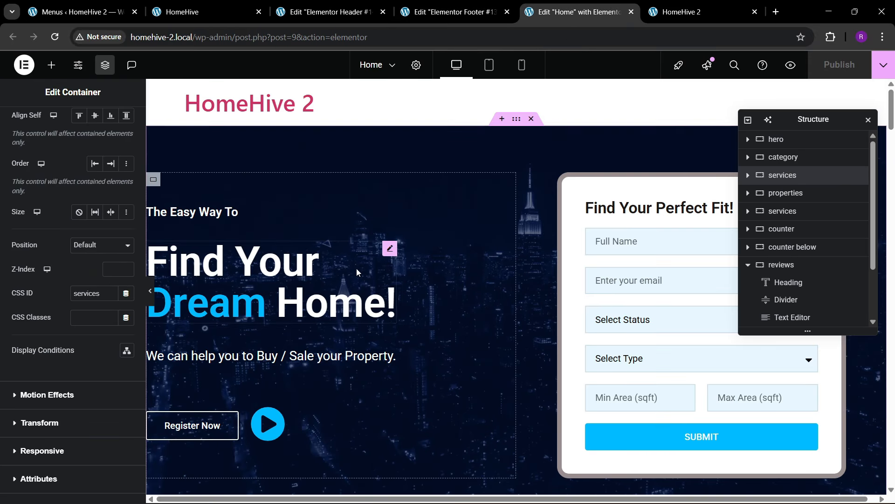
{"action": "scroll", "coordinate": [356, 268], "scroll_direction": "down", "scroll_amount": 2}
{"action": "scroll", "coordinate": [408, 290], "scroll_direction": "up", "scroll_amount": 2}
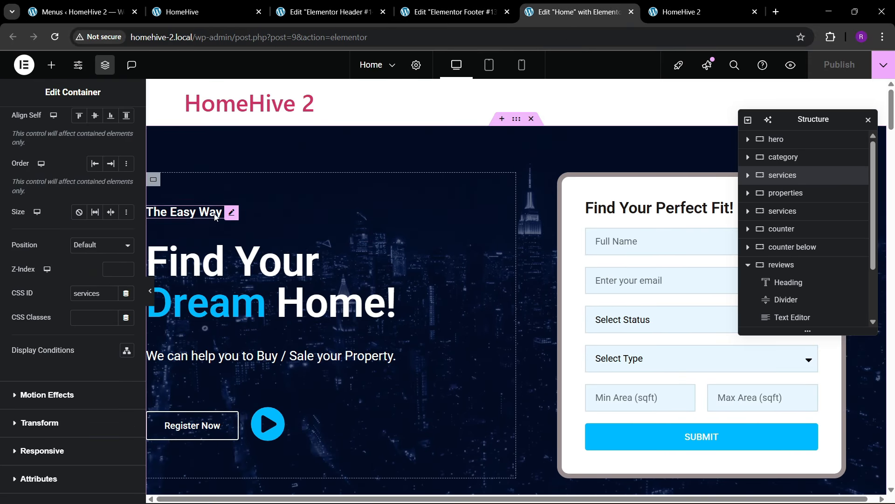
{"action": "scroll", "coordinate": [391, 320], "scroll_direction": "down", "scroll_amount": 10}
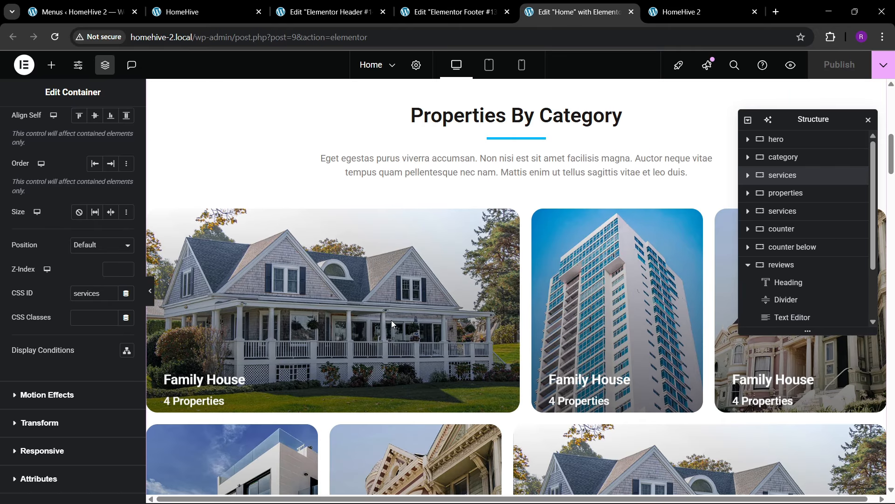
{"action": "scroll", "coordinate": [390, 320], "scroll_direction": "up", "scroll_amount": 8}
{"action": "scroll", "coordinate": [391, 318], "scroll_direction": "up", "scroll_amount": 3}
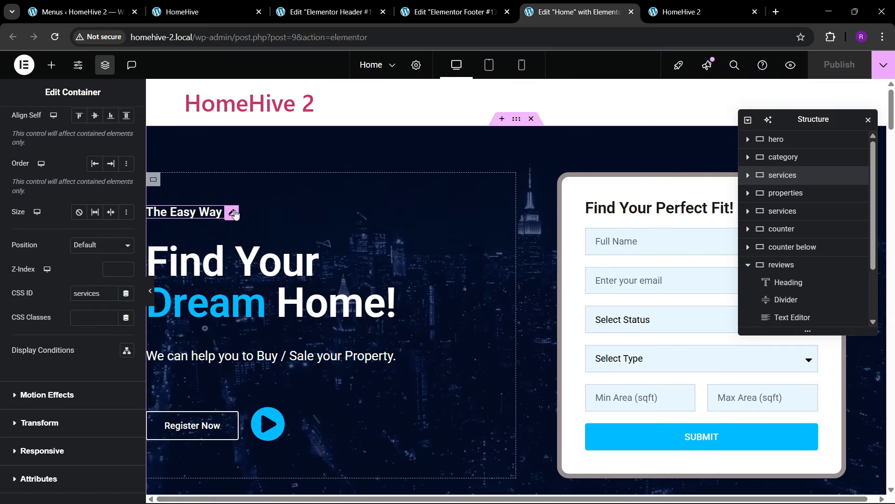
{"action": "left_click", "coordinate": [232, 212]}
{"action": "left_click", "coordinate": [118, 123]}
{"action": "scroll", "coordinate": [70, 280], "scroll_direction": "down", "scroll_amount": 5}
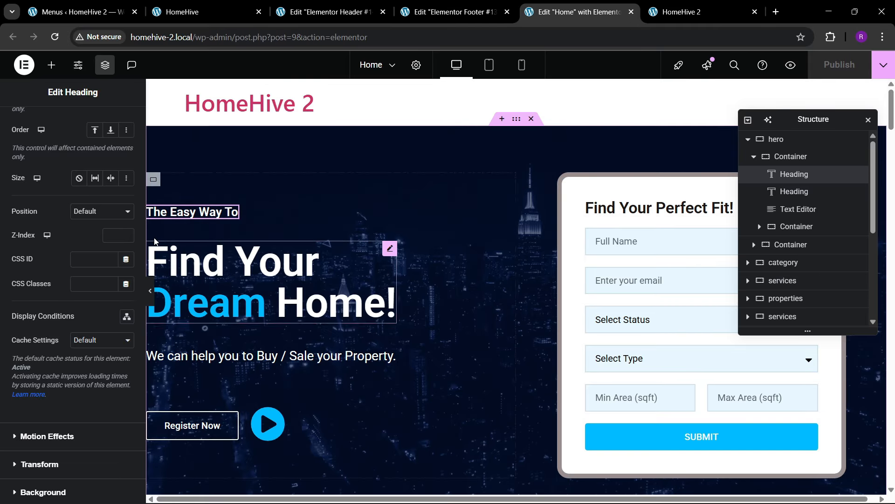
- Give the 'The Easy Way To' heading a Fast Zoom In entrance animation and enter 50
{"action": "scroll", "coordinate": [68, 202], "scroll_direction": "up", "scroll_amount": 4}
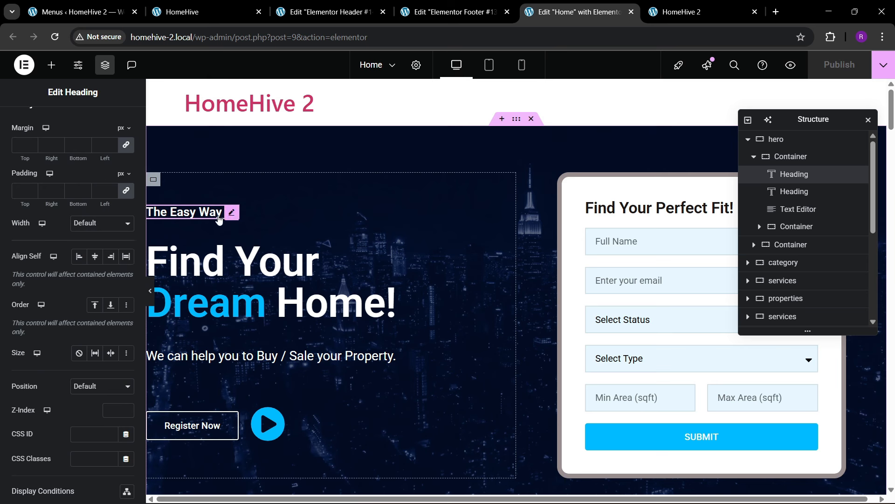
{"action": "scroll", "coordinate": [84, 224], "scroll_direction": "down", "scroll_amount": 3}
{"action": "scroll", "coordinate": [56, 279], "scroll_direction": "down", "scroll_amount": 4}
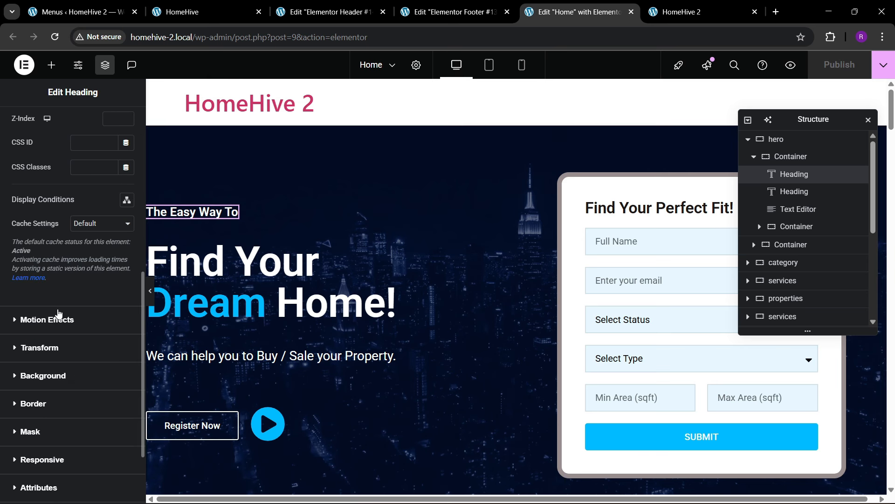
{"action": "left_click", "coordinate": [46, 319]}
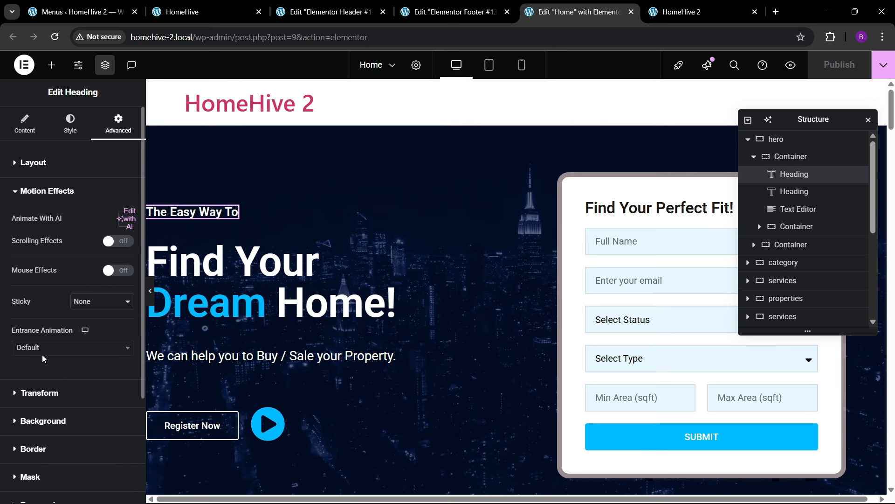
{"action": "left_click", "coordinate": [42, 352]}
{"action": "type", "text": "zoom"}
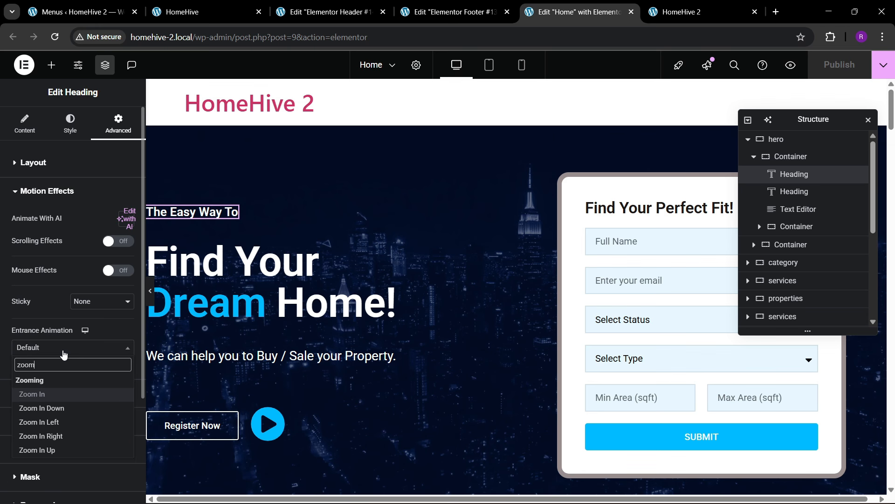
{"action": "key", "text": "Return"}
{"action": "left_click", "coordinate": [94, 373]}
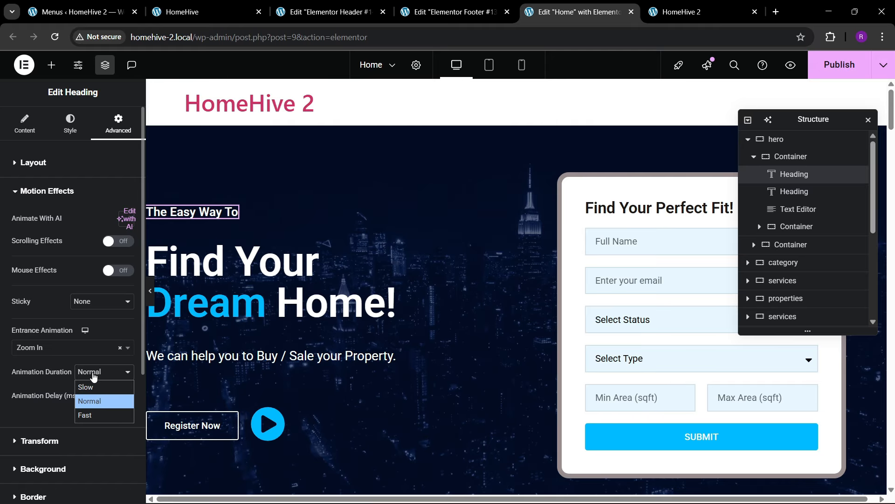
{"action": "left_click", "coordinate": [99, 415]}
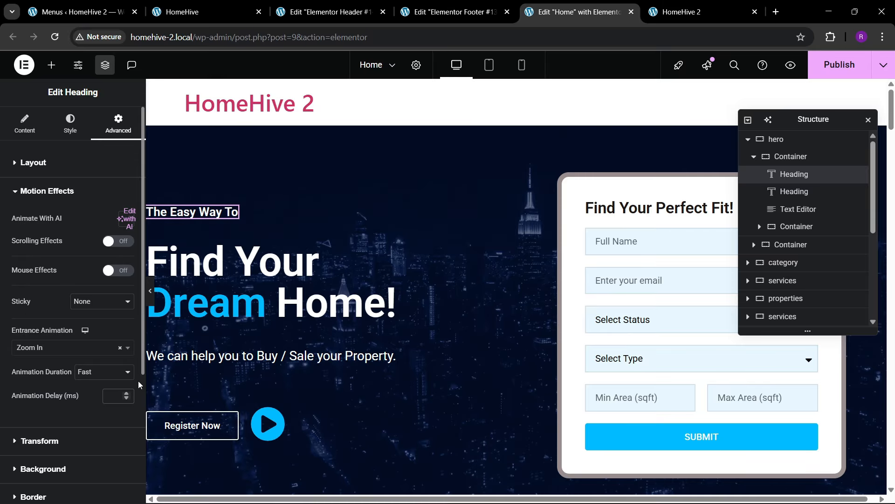
{"action": "type", "text": "50"}
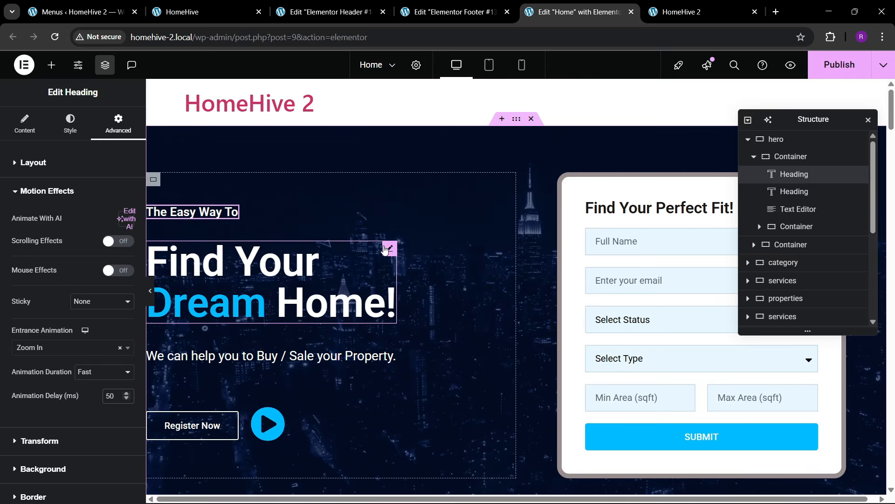
- Give the Find Your Dream Home! heading a Fast Zoom In entrance with a 100 ms delay
{"action": "left_click", "coordinate": [386, 248]}
{"action": "left_click", "coordinate": [118, 124]}
{"action": "scroll", "coordinate": [68, 278], "scroll_direction": "down", "scroll_amount": 8}
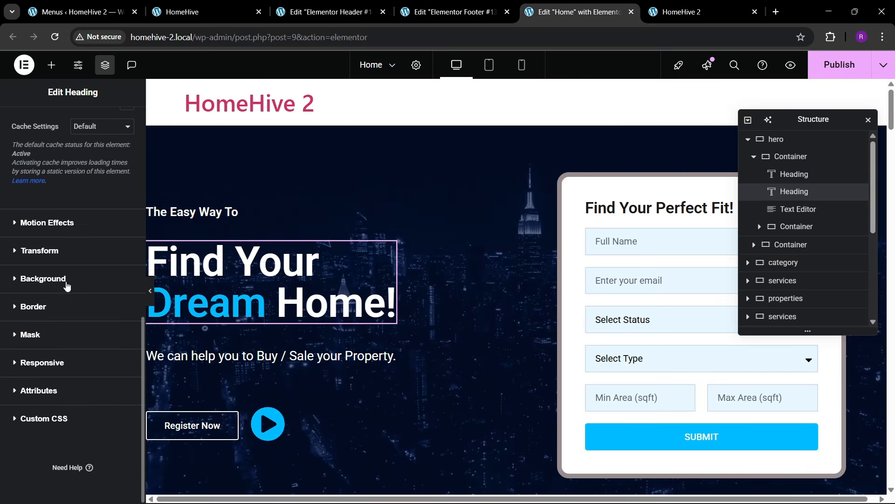
{"action": "left_click", "coordinate": [46, 222]}
{"action": "left_click", "coordinate": [36, 354]}
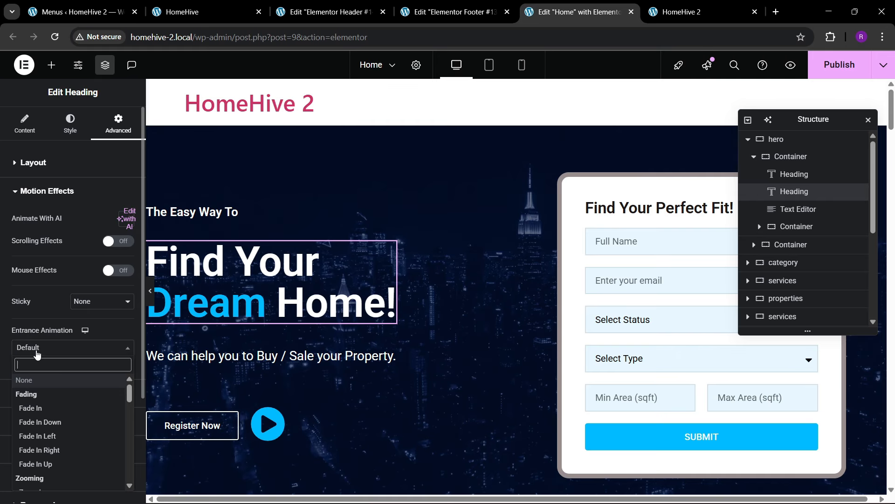
{"action": "type", "text": "zoom"}
{"action": "key", "text": "Return"}
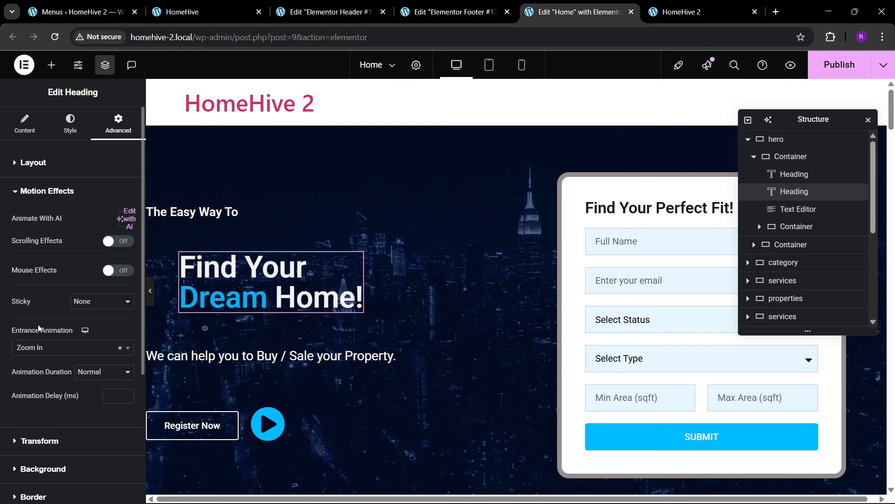
{"action": "left_click", "coordinate": [91, 372]}
{"action": "left_click", "coordinate": [90, 413]}
{"action": "left_click", "coordinate": [109, 399]}
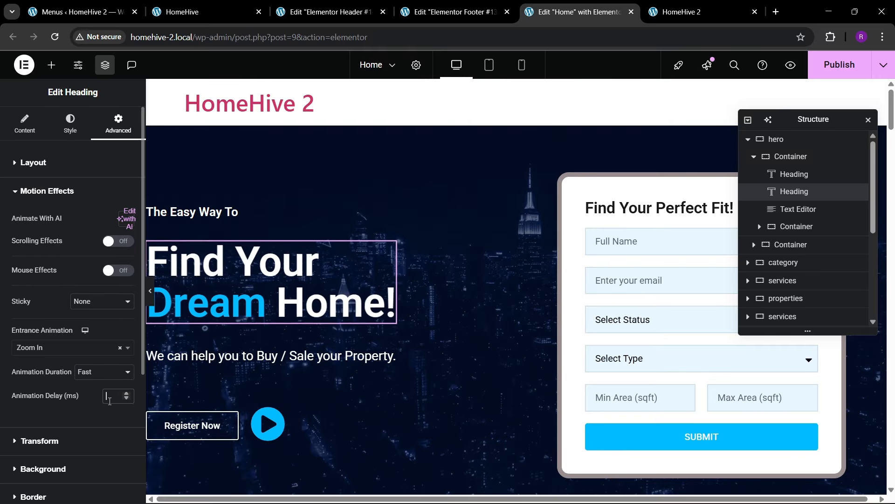
{"action": "type", "text": "100"}
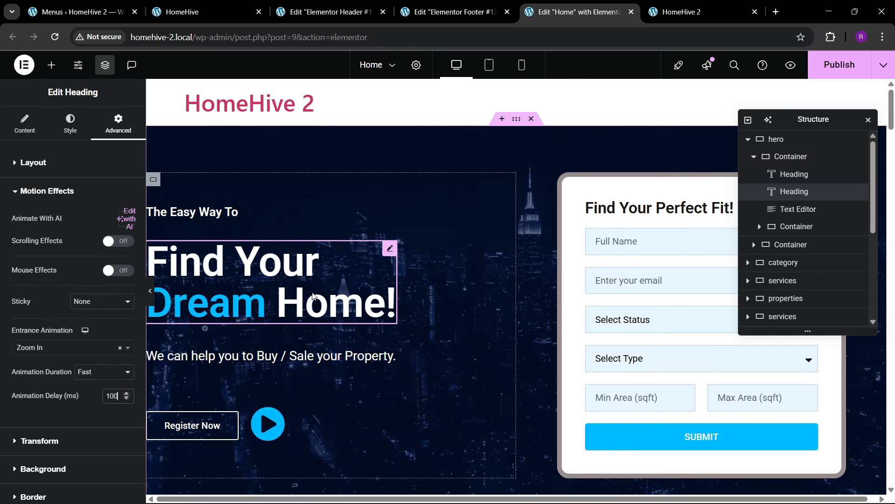
- Give the tagline paragraph a Slide In Up entrance animation at Fast duration
{"action": "scroll", "coordinate": [341, 301], "scroll_direction": "down", "scroll_amount": 2}
{"action": "left_click", "coordinate": [387, 299]}
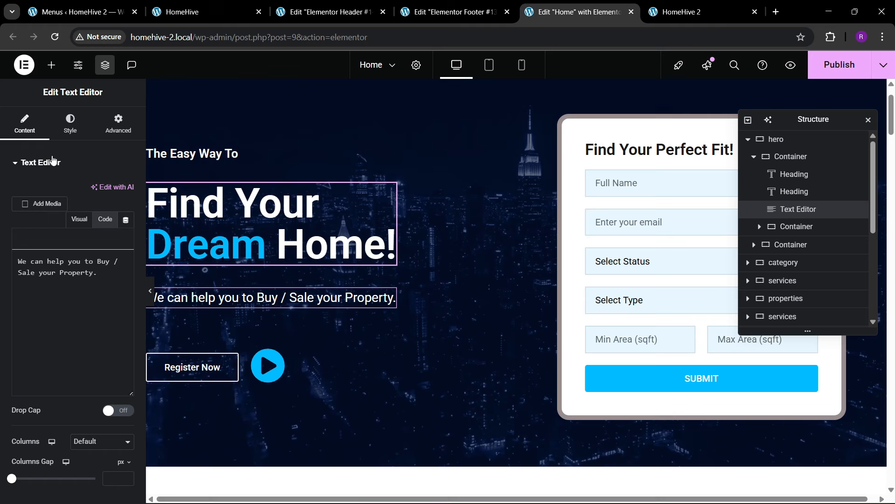
{"action": "left_click", "coordinate": [118, 125]}
{"action": "scroll", "coordinate": [56, 265], "scroll_direction": "down", "scroll_amount": 7}
{"action": "scroll", "coordinate": [56, 265], "scroll_direction": "down", "scroll_amount": 2}
{"action": "left_click", "coordinate": [46, 261]}
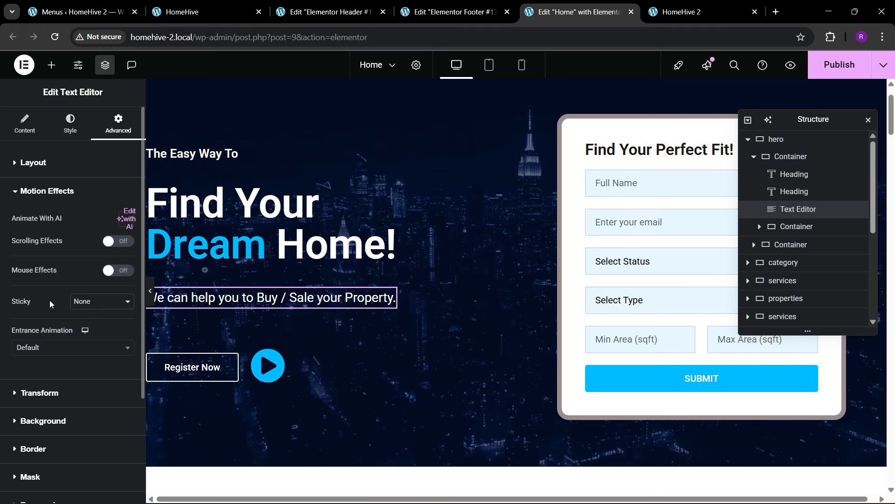
{"action": "left_click", "coordinate": [53, 347]}
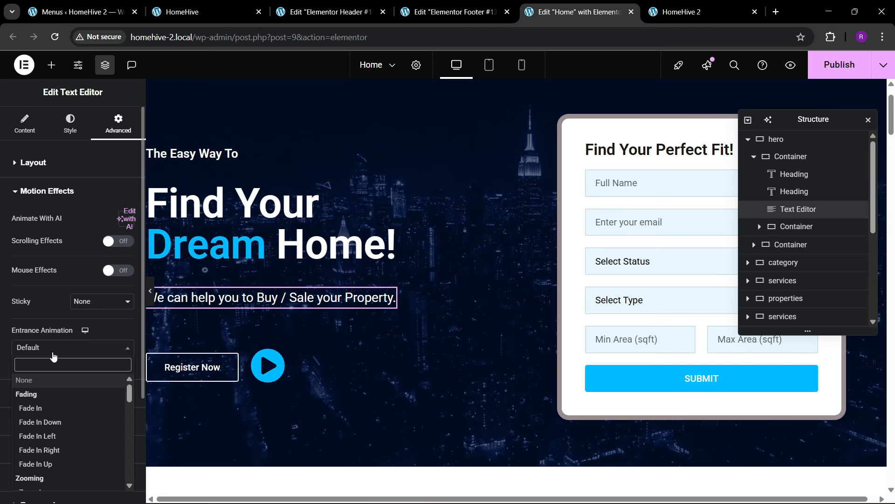
{"action": "type", "text": "slide"}
{"action": "key", "text": "Down"}
{"action": "key", "text": "Down"}
{"action": "key", "text": "Down"}
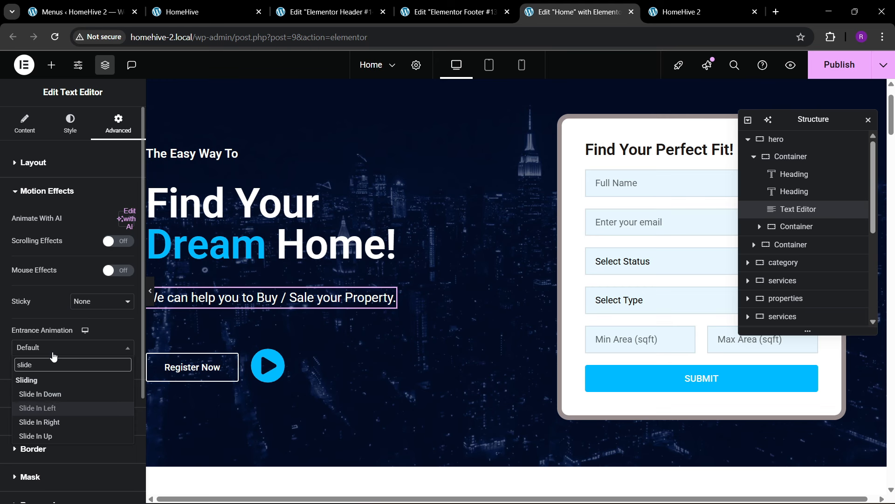
{"action": "key", "text": "Return"}
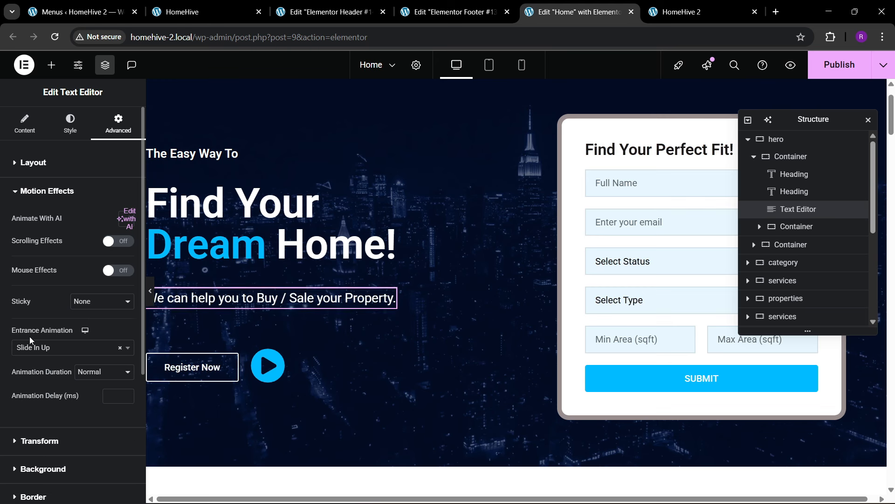
{"action": "left_click", "coordinate": [97, 380]}
{"action": "left_click", "coordinate": [104, 413]}
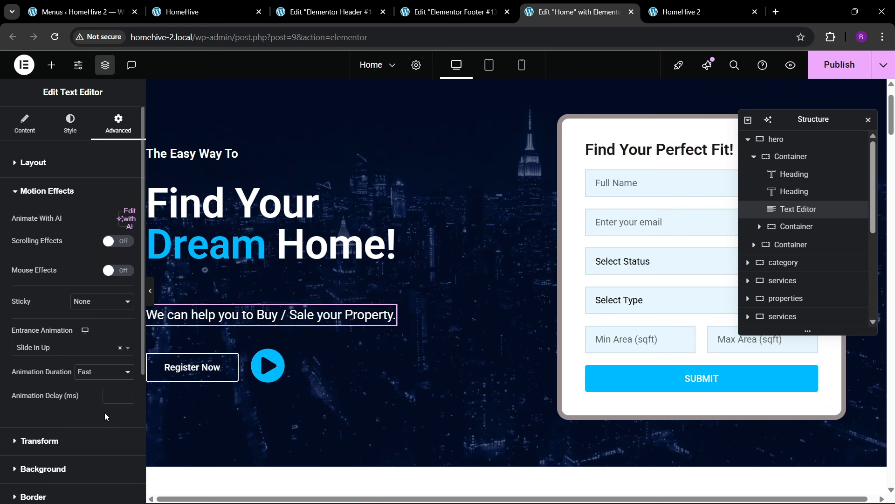
{"action": "left_click", "coordinate": [117, 392]}
- Set the tagline delay to 150, then give the Register Now button row a Fast Zoom In with 200 ms delay
{"action": "type", "text": "150"}
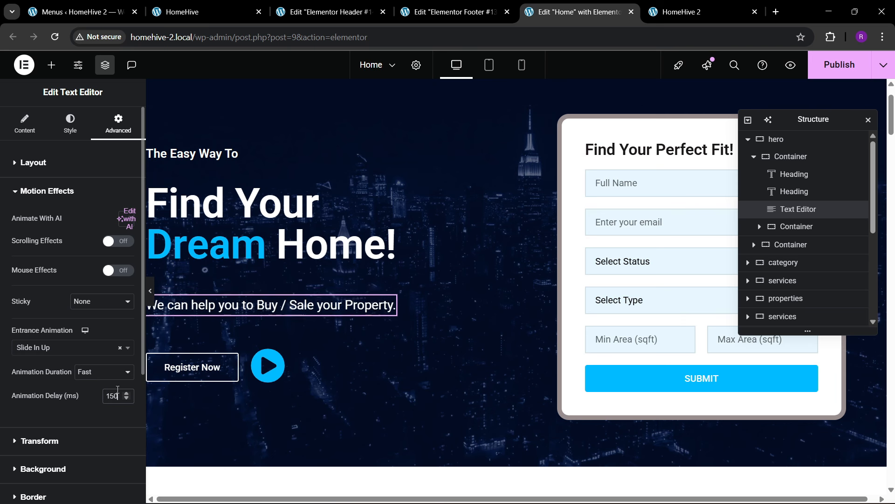
{"action": "scroll", "coordinate": [194, 278], "scroll_direction": "down", "scroll_amount": 3}
{"action": "left_click", "coordinate": [153, 239]}
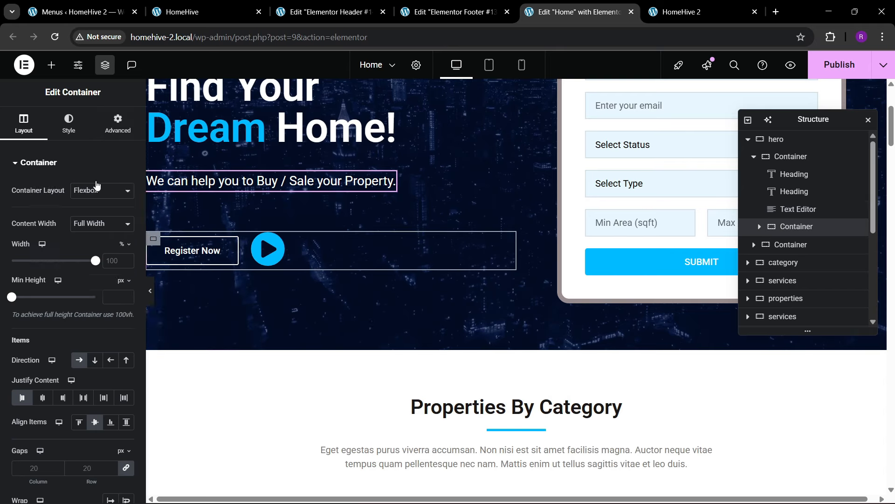
{"action": "scroll", "coordinate": [70, 244], "scroll_direction": "down", "scroll_amount": 5}
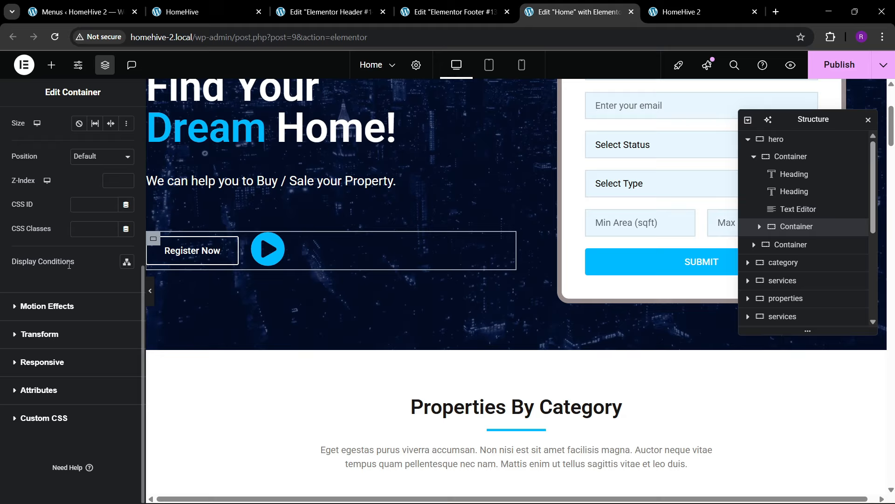
{"action": "left_click", "coordinate": [51, 305]}
{"action": "left_click", "coordinate": [41, 350]}
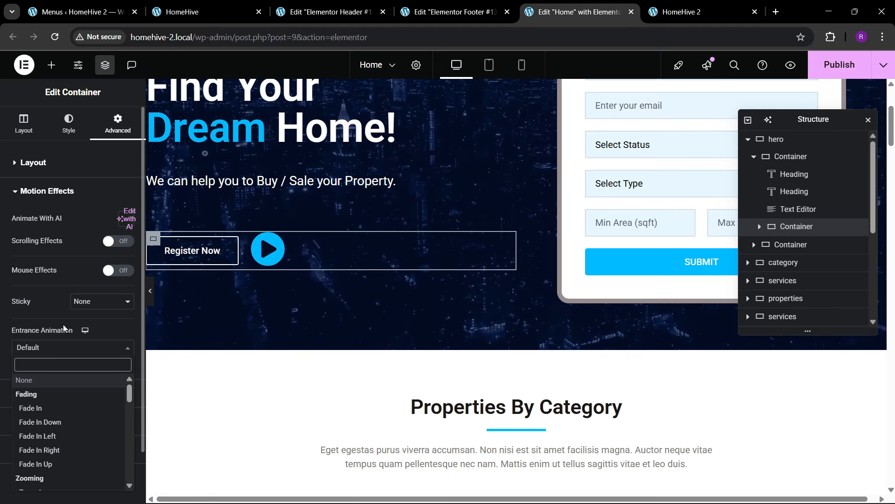
{"action": "type", "text": "zoom"}
{"action": "key", "text": "Return"}
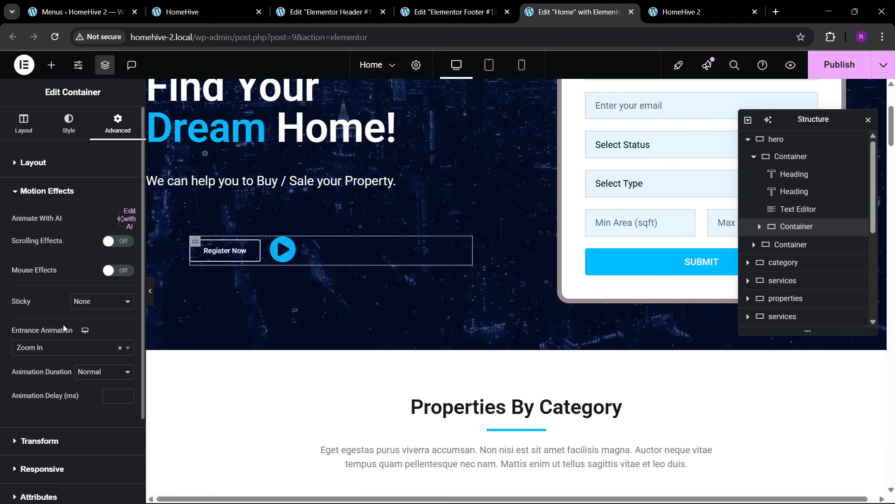
{"action": "left_click", "coordinate": [104, 372]}
{"action": "left_click", "coordinate": [108, 416]}
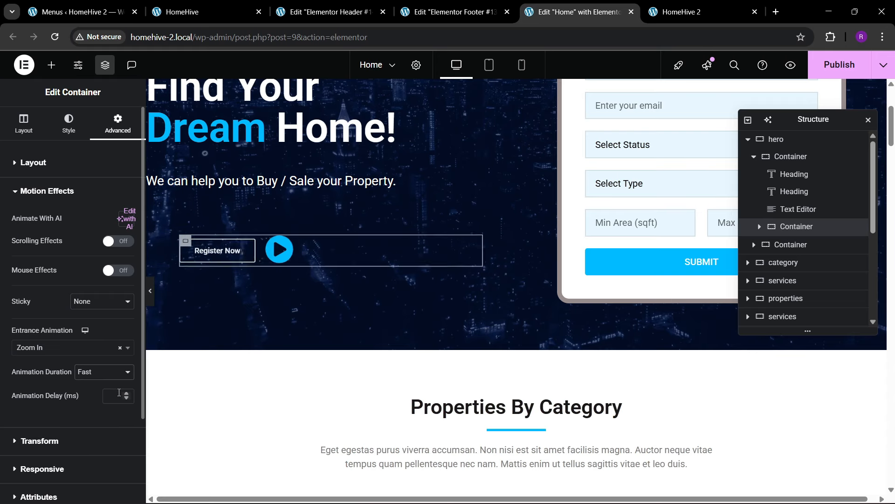
{"action": "left_click", "coordinate": [122, 393]}
{"action": "type", "text": "200"}
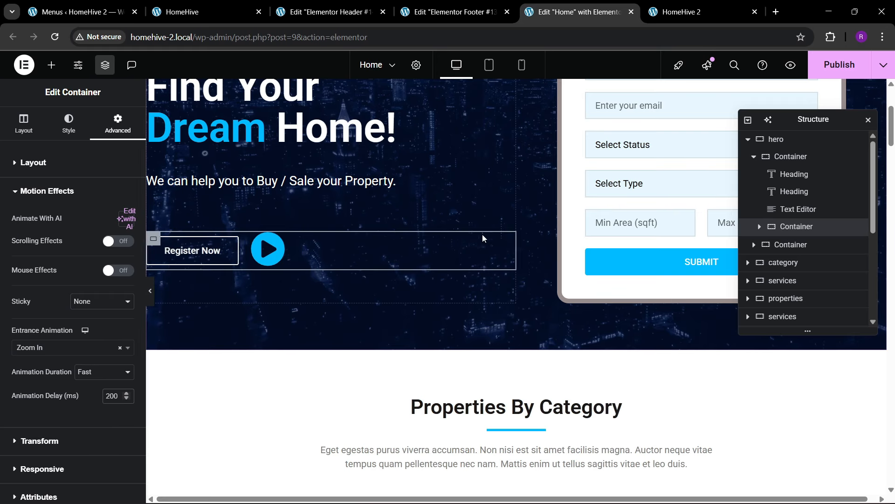
- Give the form box container a Fast Zoom In entrance with a 250 ms delay and save the page
{"action": "scroll", "coordinate": [581, 202], "scroll_direction": "up", "scroll_amount": 4}
{"action": "left_click", "coordinate": [569, 186]}
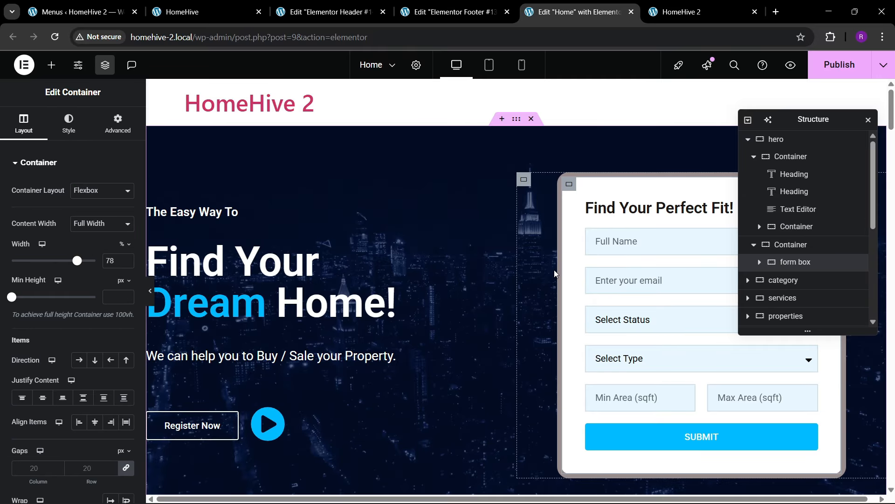
{"action": "left_click", "coordinate": [117, 124]}
{"action": "scroll", "coordinate": [72, 236], "scroll_direction": "down", "scroll_amount": 6}
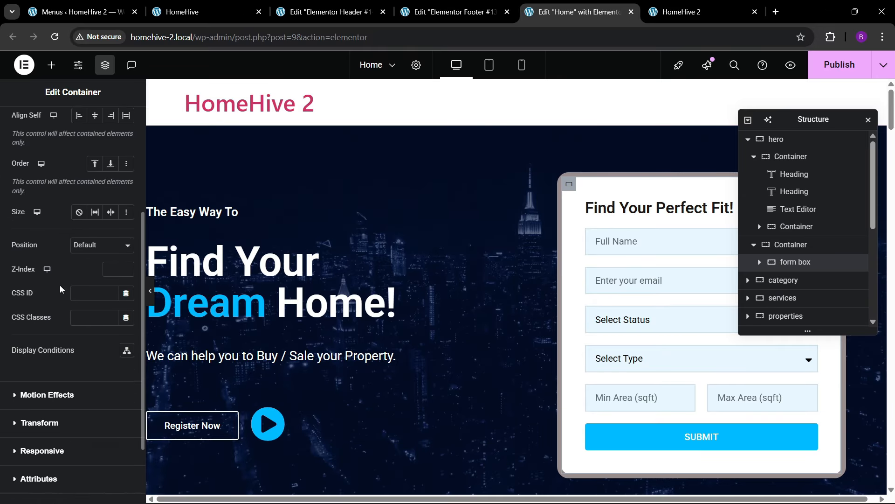
{"action": "left_click", "coordinate": [47, 305]}
{"action": "left_click", "coordinate": [60, 347]}
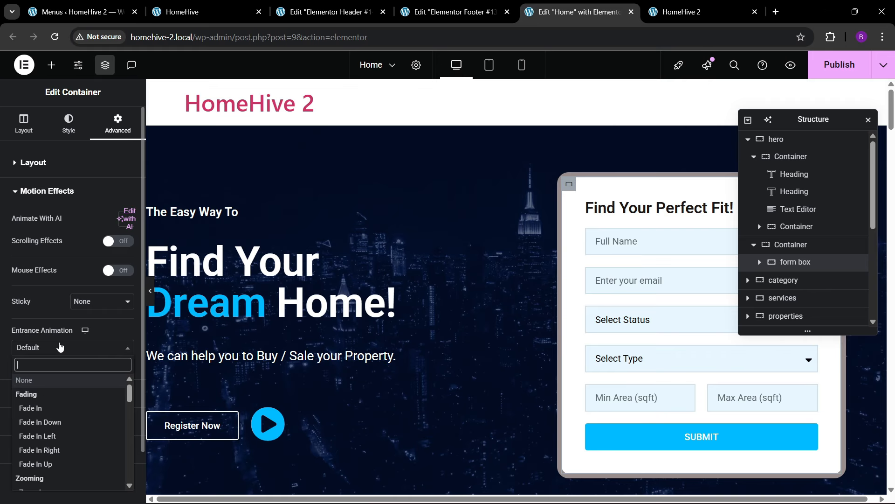
{"action": "type", "text": "zoom"}
{"action": "left_click", "coordinate": [32, 394]}
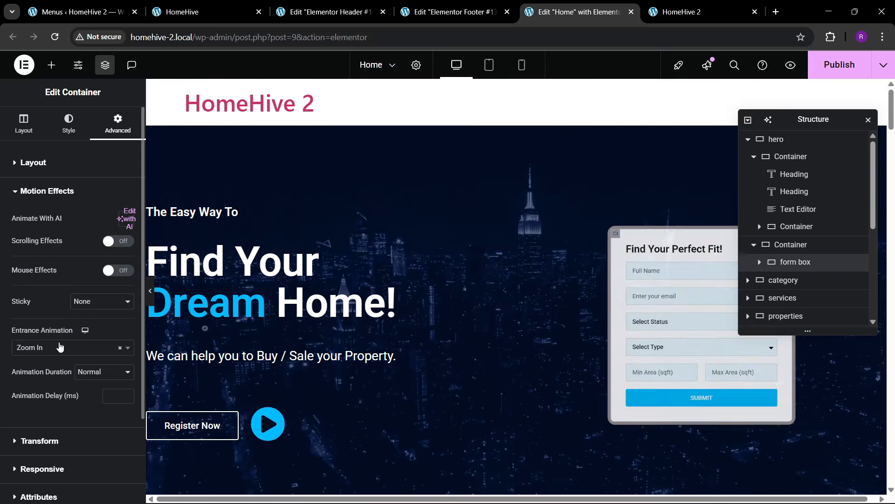
{"action": "left_click", "coordinate": [105, 371]}
{"action": "left_click", "coordinate": [111, 403]}
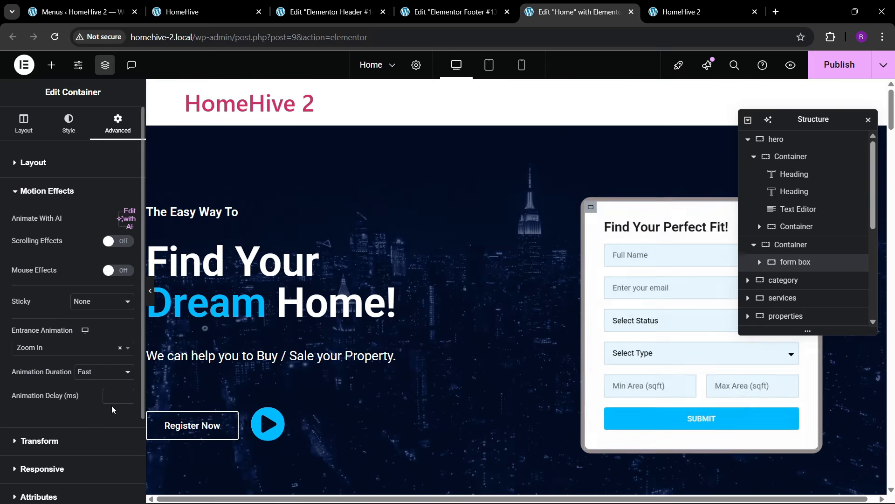
{"action": "left_click", "coordinate": [112, 396]}
{"action": "type", "text": "250"}
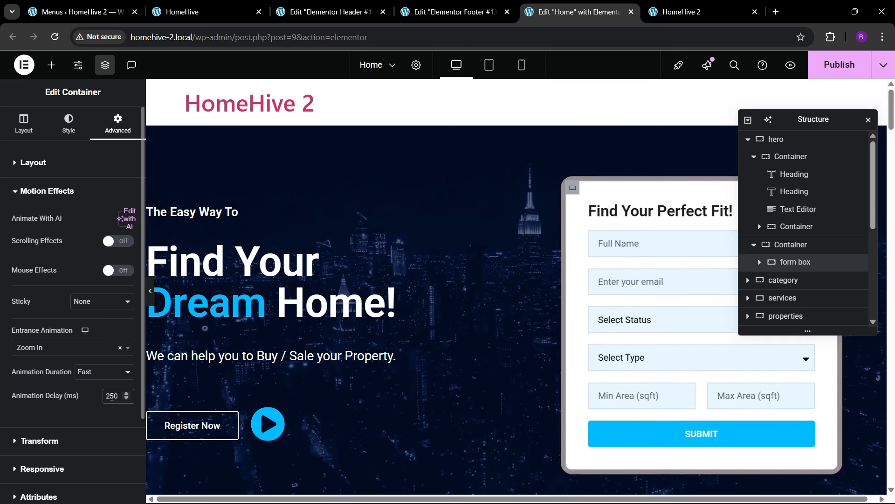
{"action": "key", "text": "ctrl+s"}
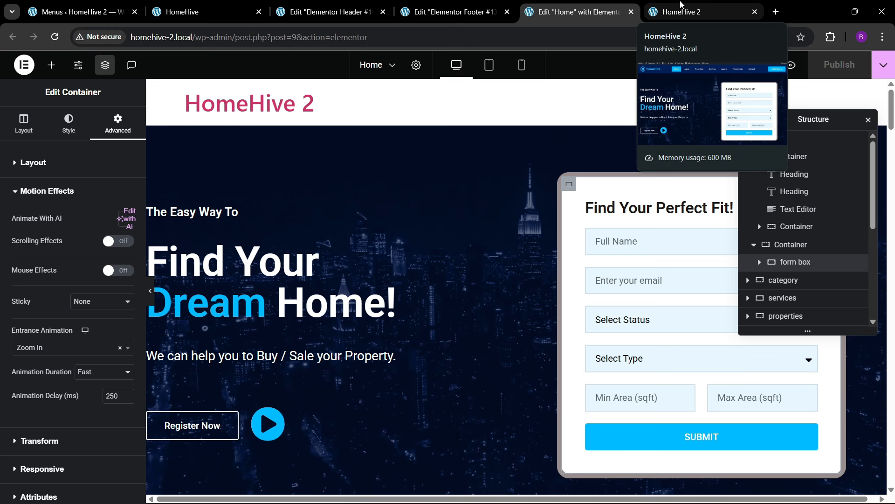
- On the live HomeHive 2 site, remove #about from the address to load the home page
{"action": "left_click", "coordinate": [681, 4]}
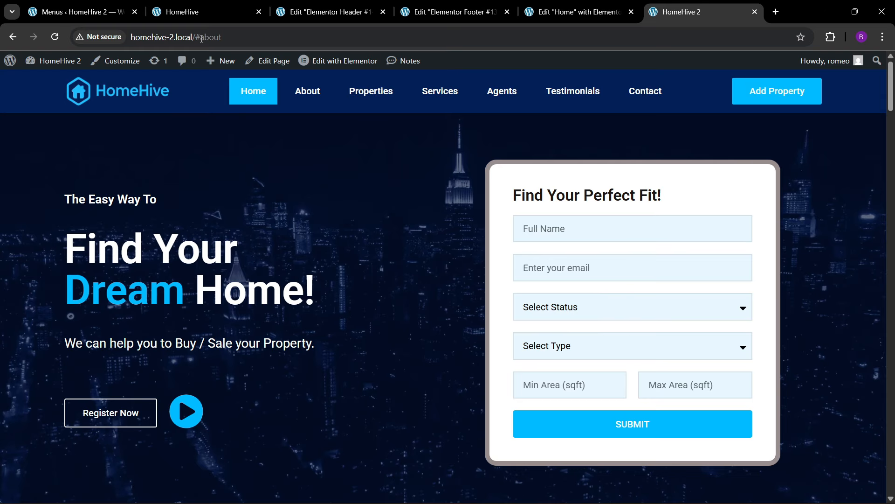
{"action": "left_click_drag", "start_coordinate": [194, 37], "coordinate": [340, 48]}
{"action": "key", "text": "BackSpace"}
{"action": "key", "text": "Return"}
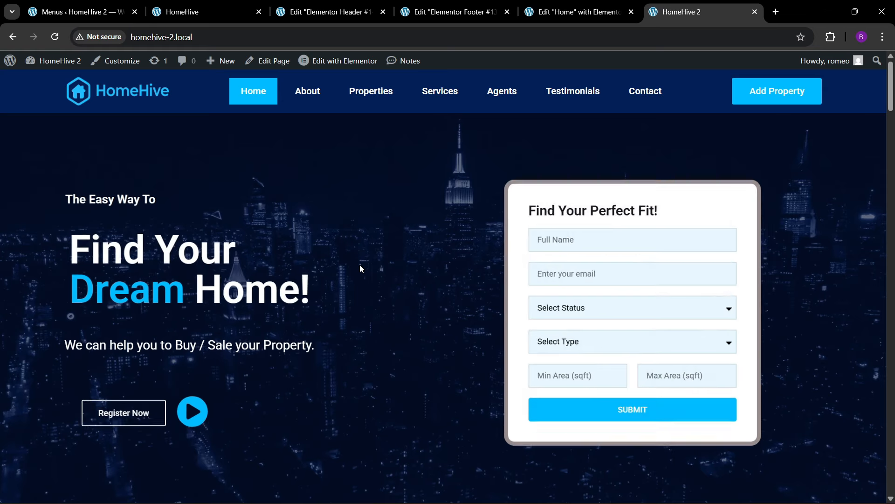
- Reload the home page to watch the hero animations, then close the header and footer editor tabs
{"action": "scroll", "coordinate": [357, 265], "scroll_direction": "down", "scroll_amount": 4}
{"action": "scroll", "coordinate": [356, 269], "scroll_direction": "up", "scroll_amount": 3}
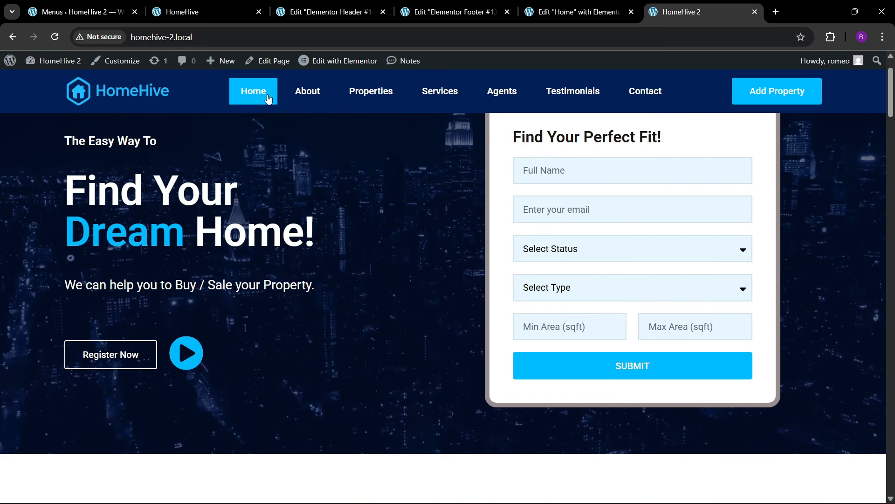
{"action": "left_click", "coordinate": [235, 40]}
{"action": "key", "text": "Return"}
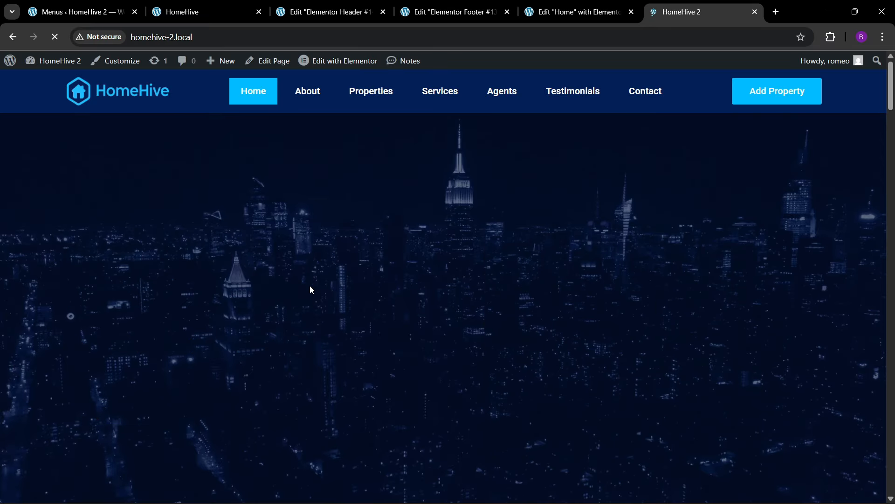
{"action": "scroll", "coordinate": [425, 307], "scroll_direction": "down", "scroll_amount": 3}
{"action": "scroll", "coordinate": [369, 309], "scroll_direction": "down", "scroll_amount": 8}
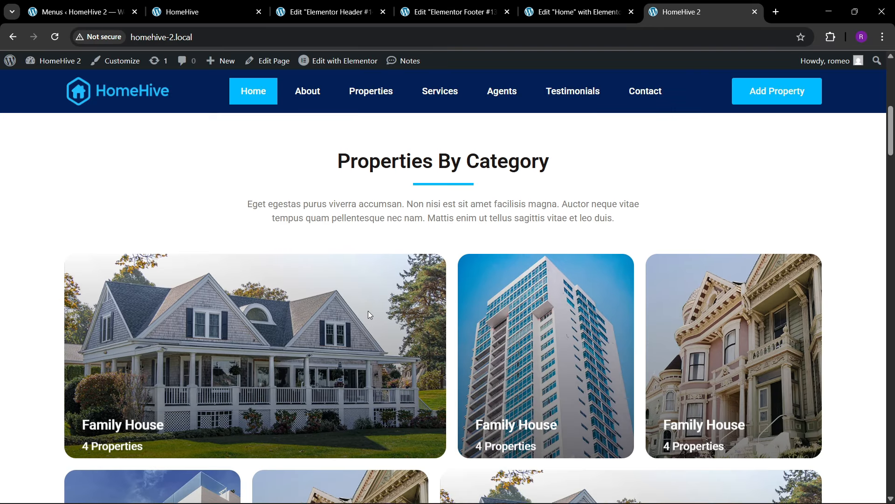
{"action": "scroll", "coordinate": [368, 308], "scroll_direction": "up", "scroll_amount": 5}
{"action": "left_click", "coordinate": [568, 4]}
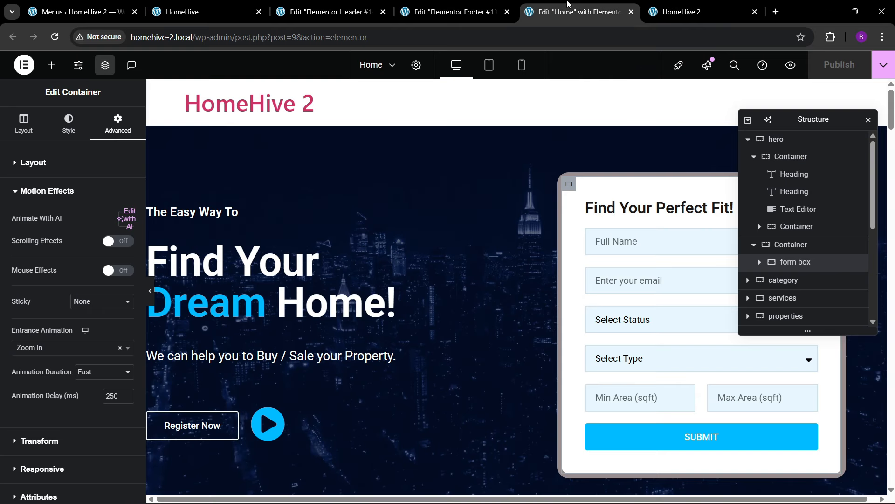
{"action": "left_click", "coordinate": [461, 4]}
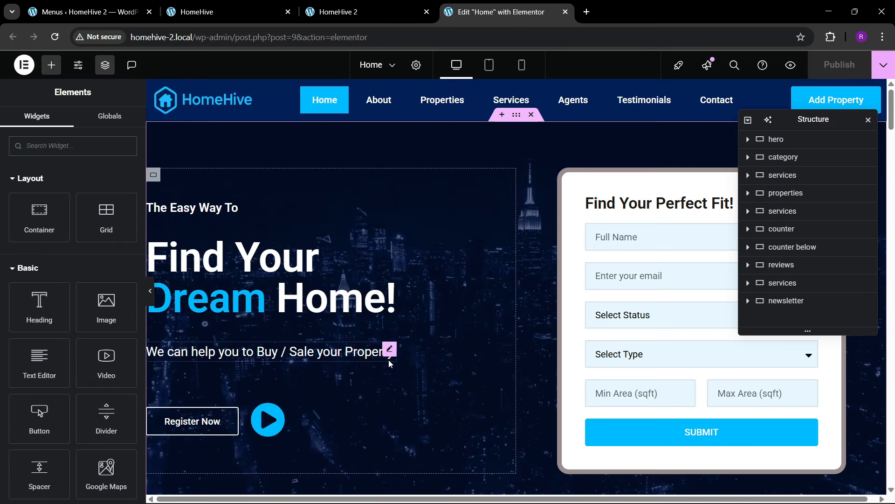
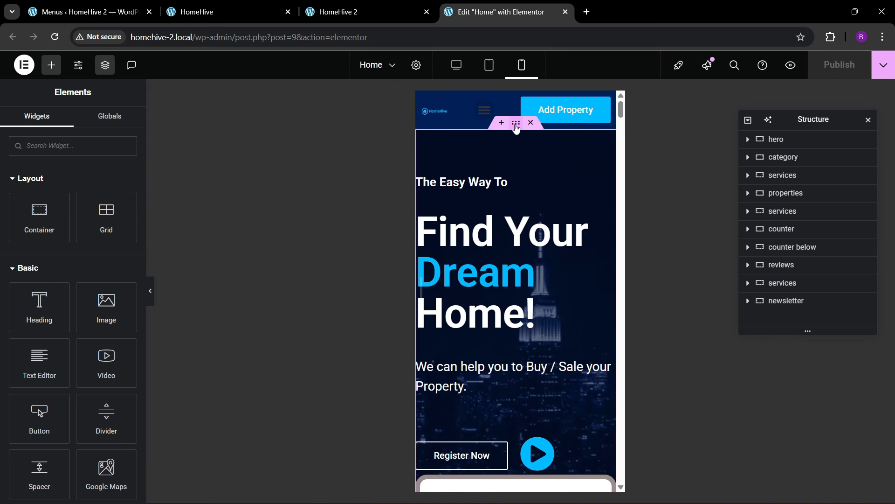
- Set the hero section's mobile padding to 80/20/80/20
{"action": "left_click", "coordinate": [516, 124]}
{"action": "left_click", "coordinate": [117, 124]}
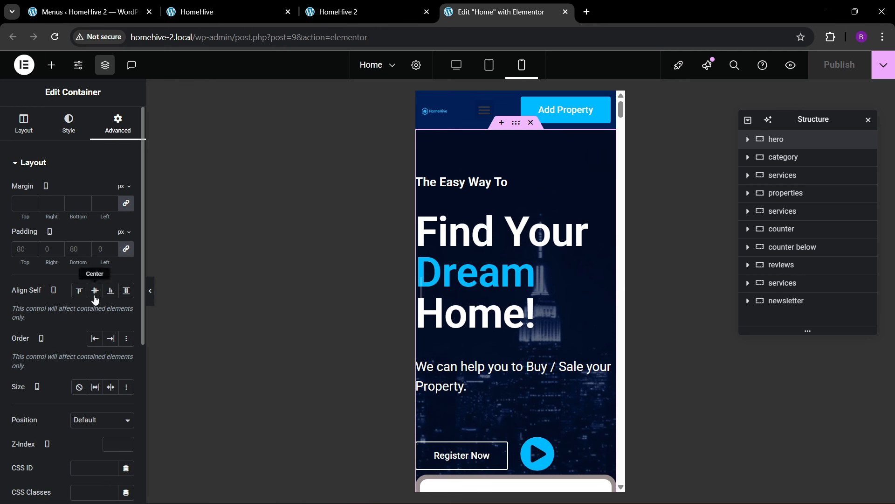
{"action": "left_click", "coordinate": [126, 250]}
{"action": "type", "text": "80"}
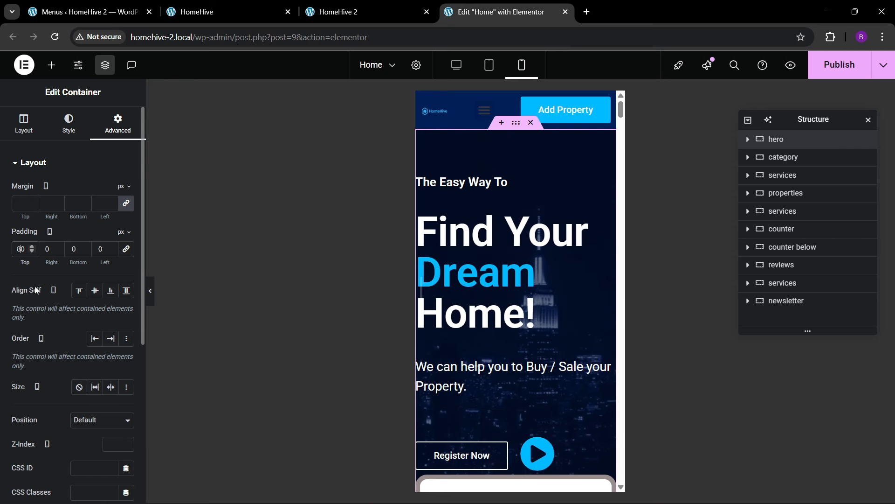
{"action": "type", "text": "20"}
{"action": "key", "text": "Tab"}
{"action": "type", "text": "80"}
{"action": "key", "text": "Tab"}
{"action": "type", "text": "20"}
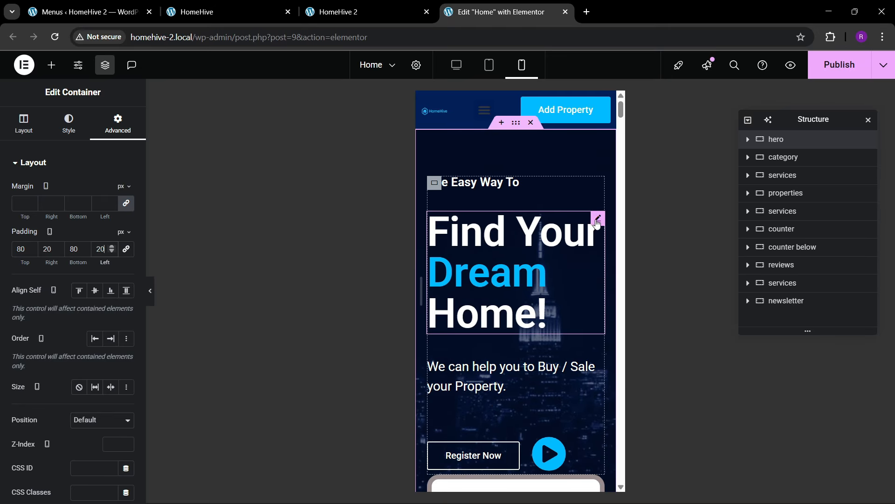
- Set the 'Find Your Dream Home!' headline font size to 50 on mobile
{"action": "left_click", "coordinate": [597, 219]}
{"action": "left_click", "coordinate": [70, 122]}
{"action": "left_click", "coordinate": [126, 224]}
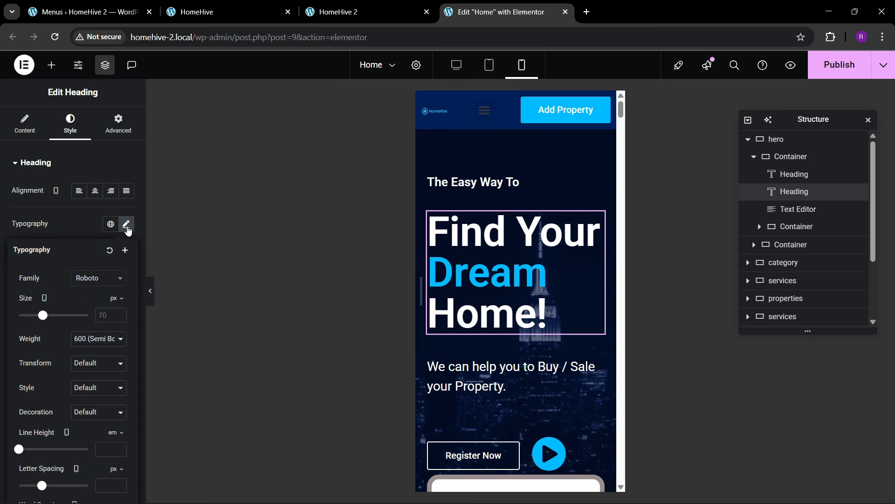
{"action": "left_click", "coordinate": [114, 318]}
{"action": "type", "text": "40"}
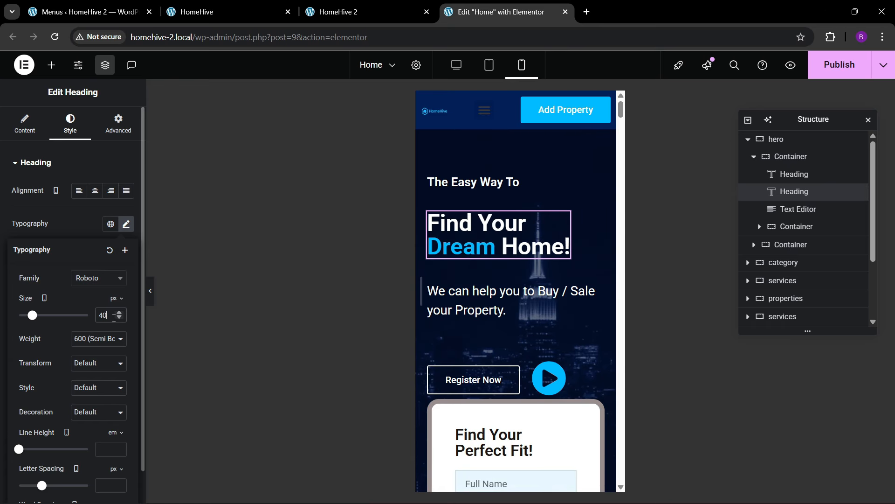
{"action": "key", "text": "BackSpace"}
{"action": "key", "text": "BackSpace"}
{"action": "type", "text": "50"}
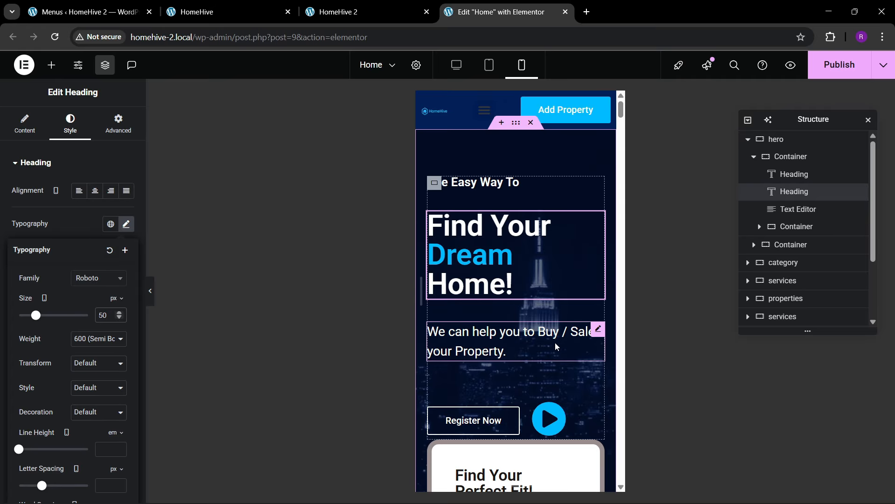
- Set the paragraph under the headline to 20 px text size
{"action": "left_click", "coordinate": [591, 335]}
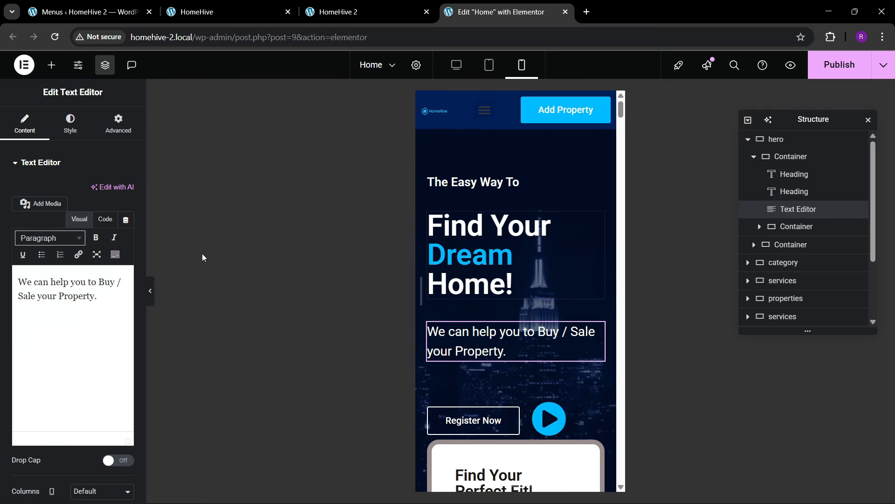
{"action": "left_click", "coordinate": [70, 123]}
{"action": "left_click", "coordinate": [126, 224]}
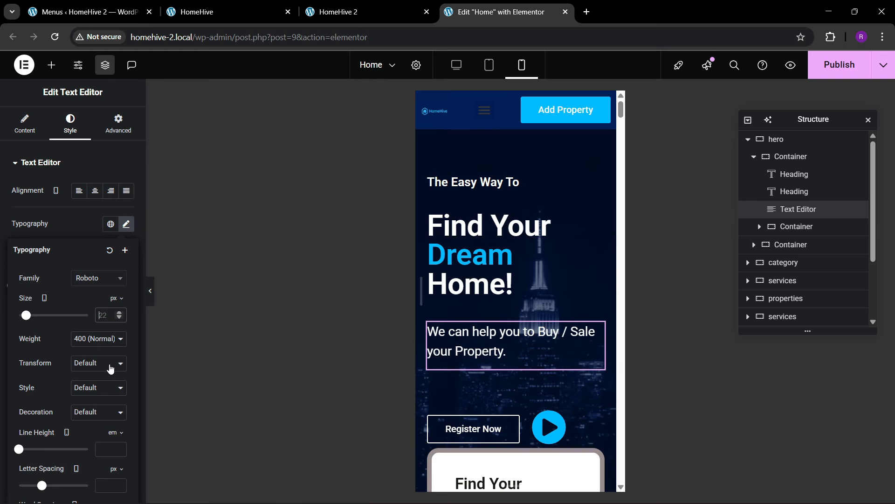
{"action": "type", "text": "20"}
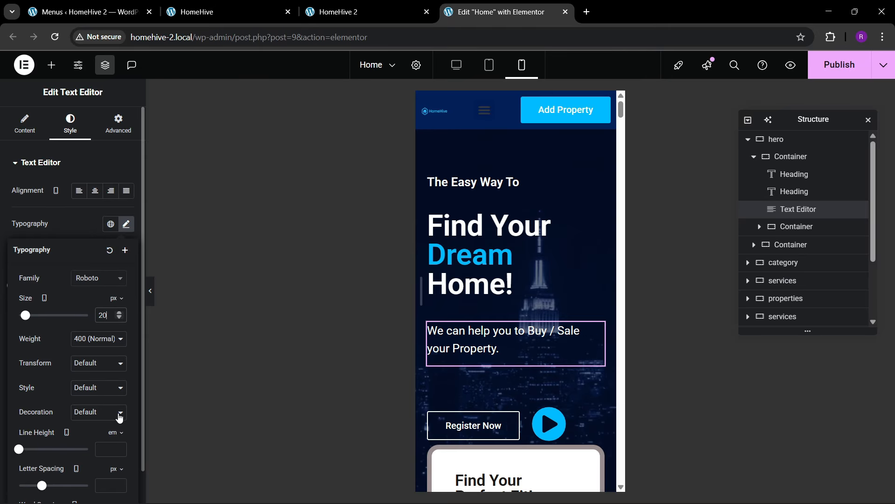
{"action": "scroll", "coordinate": [598, 329], "scroll_direction": "down", "scroll_amount": 3}
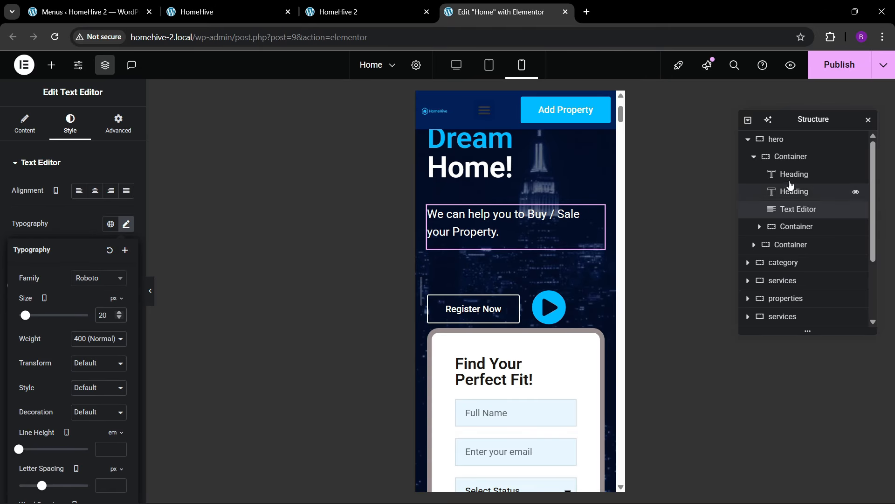
- Widen the hero section's layout gaps to 50
{"action": "left_click", "coordinate": [777, 145]}
{"action": "left_click", "coordinate": [24, 123]}
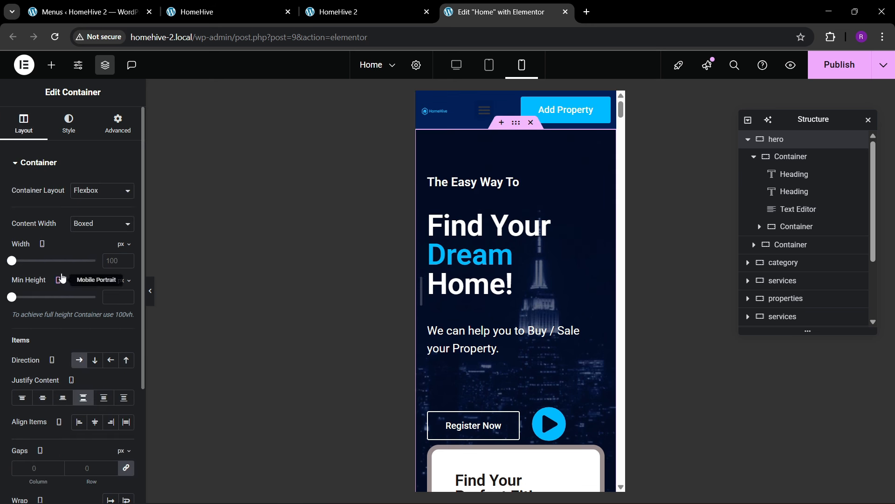
{"action": "scroll", "coordinate": [87, 356], "scroll_direction": "down", "scroll_amount": 2}
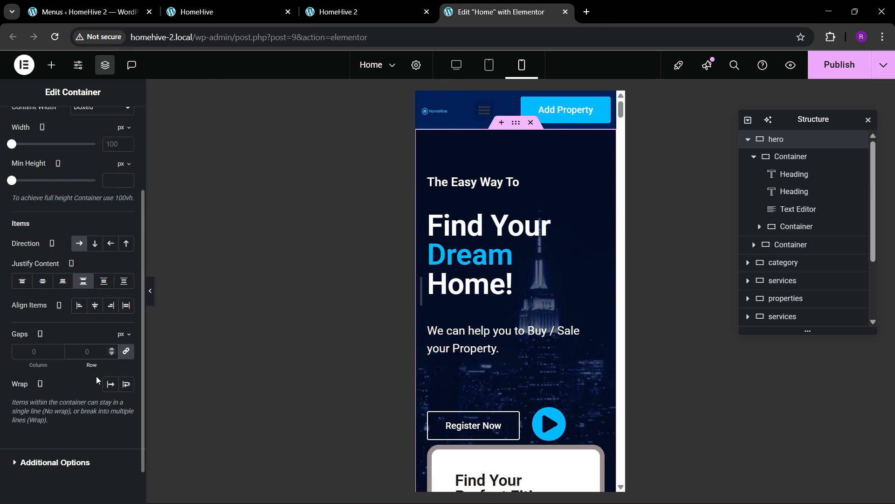
{"action": "scroll", "coordinate": [462, 369], "scroll_direction": "down", "scroll_amount": 2}
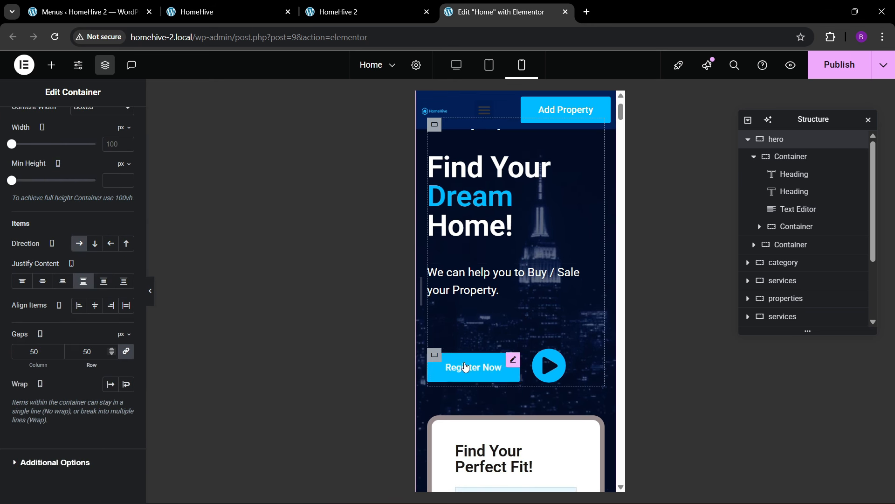
- Give the Register Now button row a 20 px top margin
{"action": "left_click", "coordinate": [435, 355]}
{"action": "left_click", "coordinate": [120, 125]}
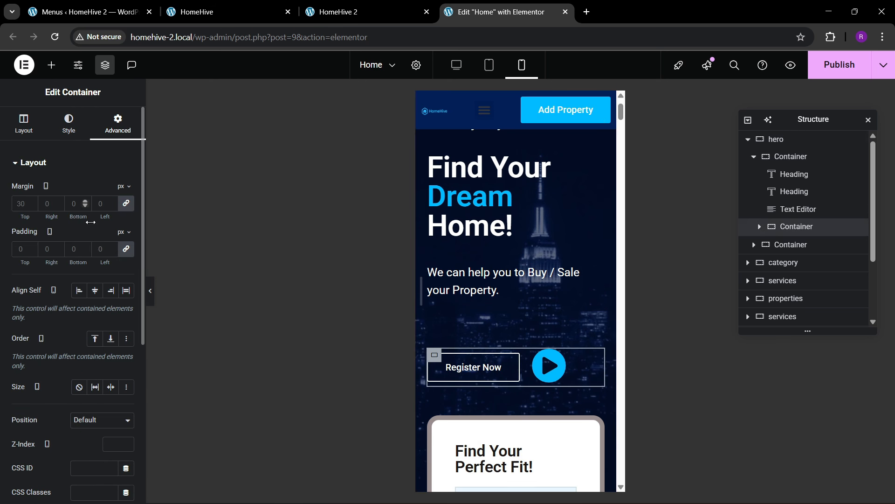
{"action": "left_click", "coordinate": [125, 203]}
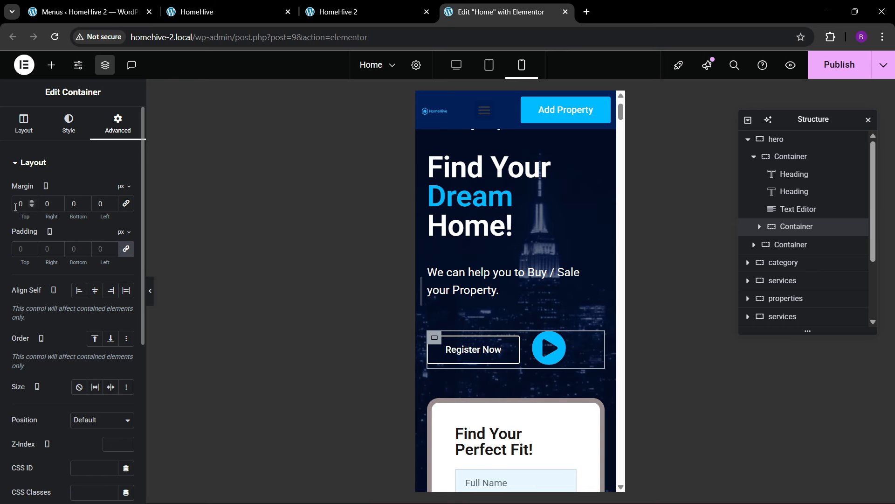
{"action": "type", "text": "2"}
{"action": "scroll", "coordinate": [458, 244], "scroll_direction": "down", "scroll_amount": 4}
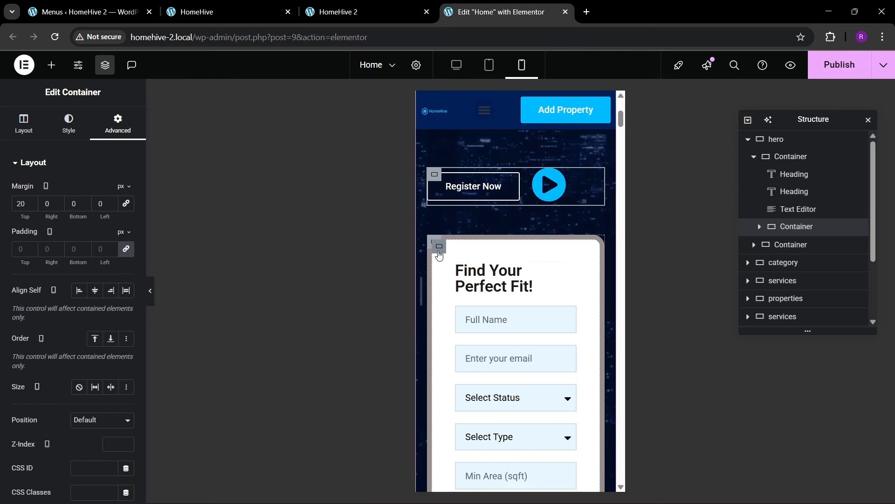
- Give the form box 30 padding and the 'Find Your Perfect Fit!' heading 22 px size
{"action": "left_click", "coordinate": [439, 255]}
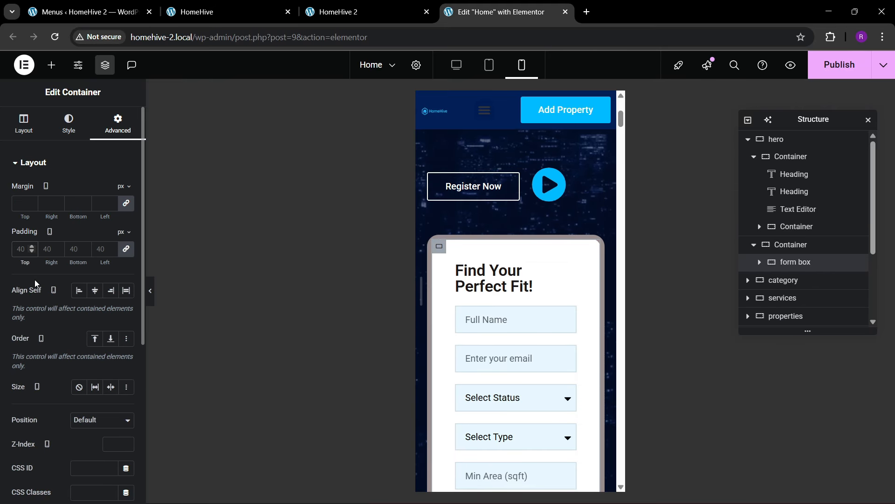
{"action": "type", "text": "30"}
{"action": "left_click", "coordinate": [511, 283]}
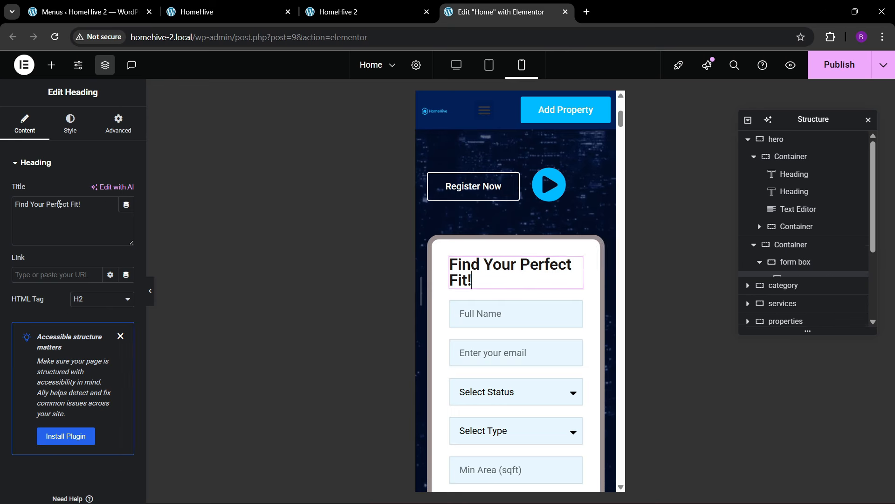
{"action": "left_click", "coordinate": [70, 123]}
{"action": "left_click", "coordinate": [125, 223]}
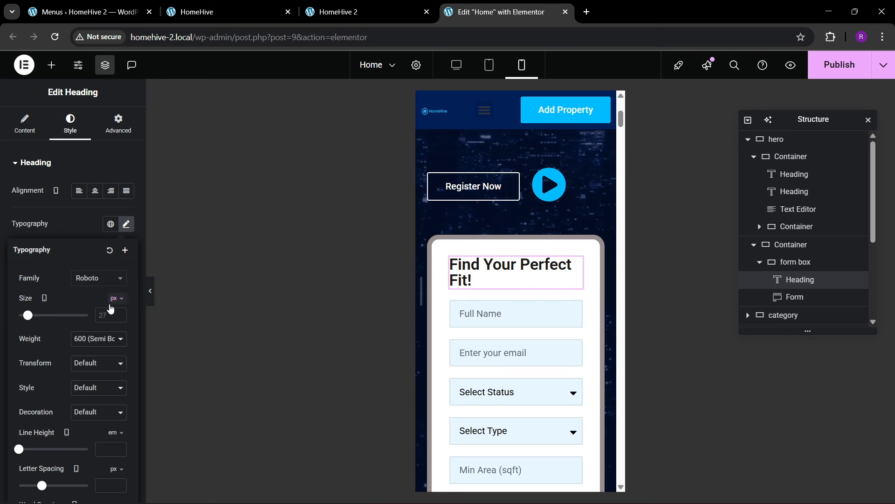
{"action": "left_click", "coordinate": [119, 313]}
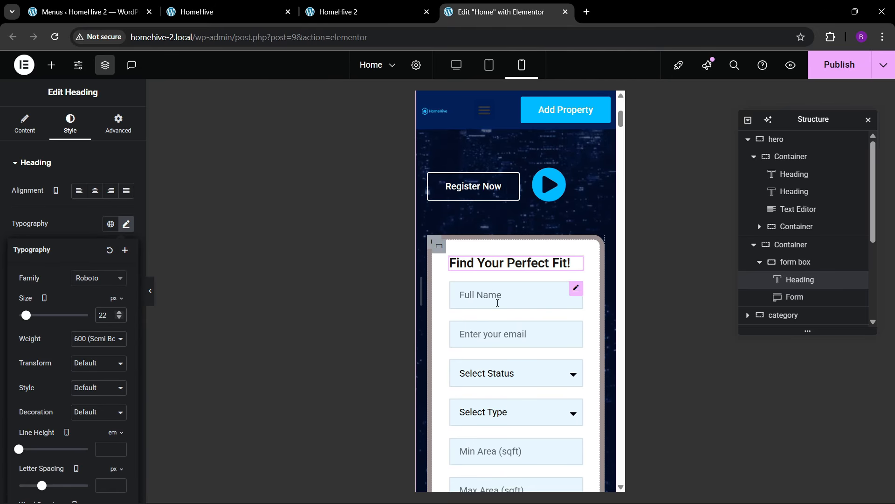
{"action": "scroll", "coordinate": [497, 300], "scroll_direction": "down", "scroll_amount": 5}
- Set the Properties By Category section's mobile padding to 80/20/80/20
{"action": "scroll", "coordinate": [493, 337], "scroll_direction": "down", "scroll_amount": 4}
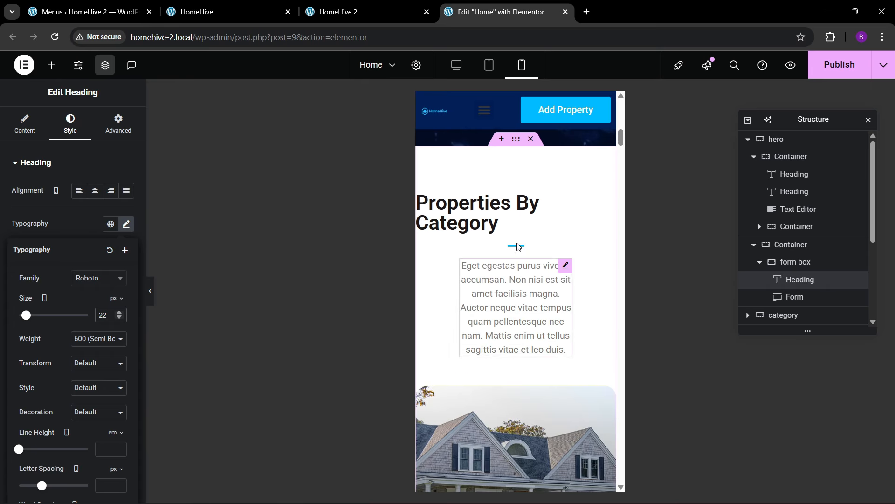
{"action": "left_click", "coordinate": [516, 139]}
{"action": "left_click", "coordinate": [123, 124]}
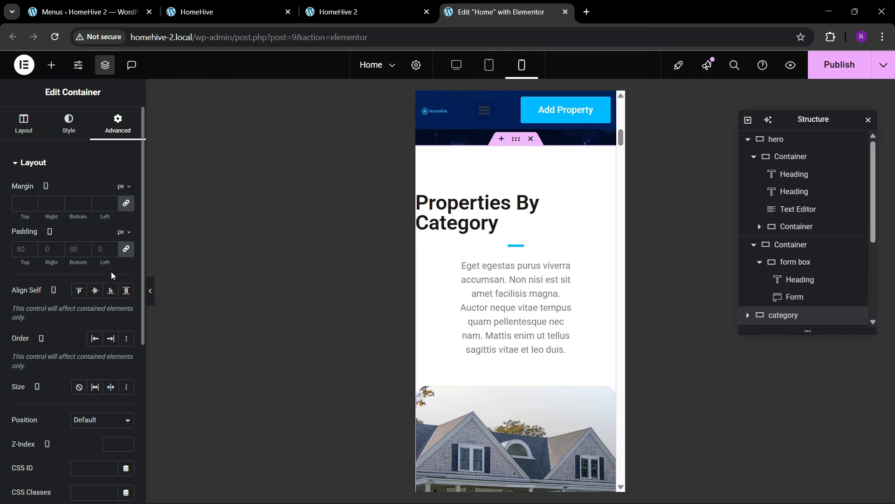
{"action": "left_click", "coordinate": [126, 251]}
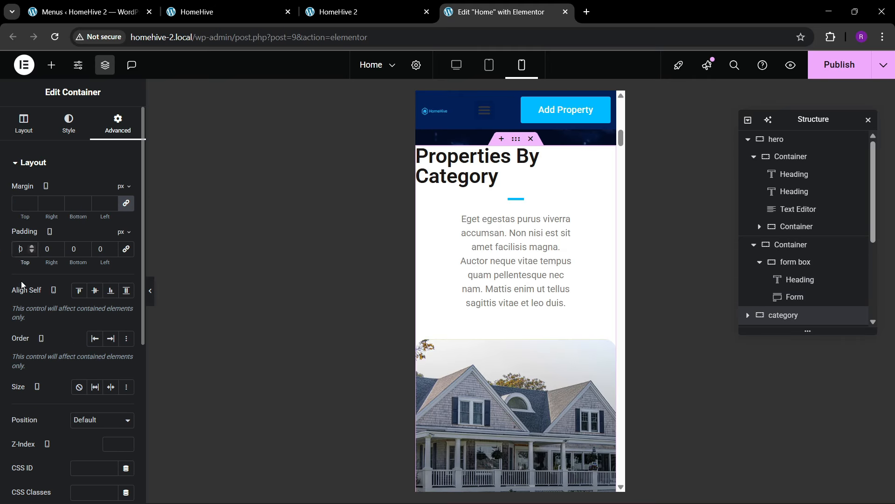
{"action": "type", "text": "80"}
{"action": "key", "text": "Tab"}
{"action": "type", "text": "20"}
{"action": "key", "text": "Tab"}
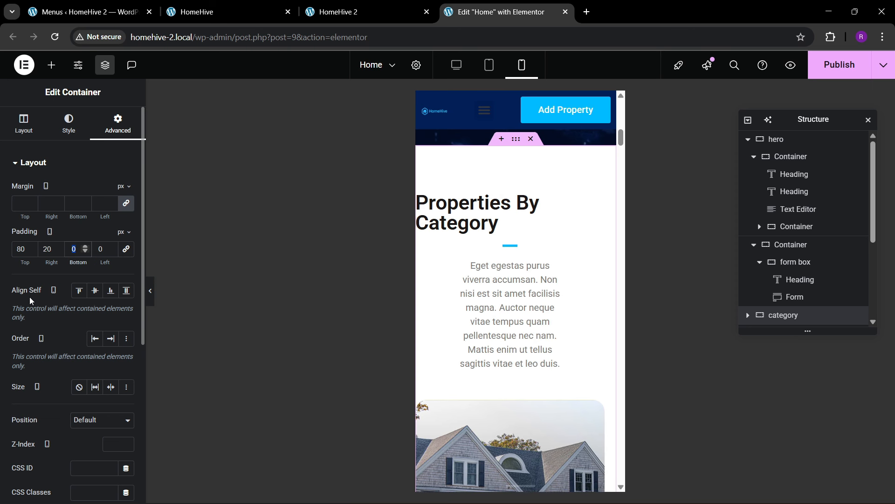
{"action": "type", "text": "80"}
{"action": "key", "text": "Tab"}
{"action": "type", "text": "20"}
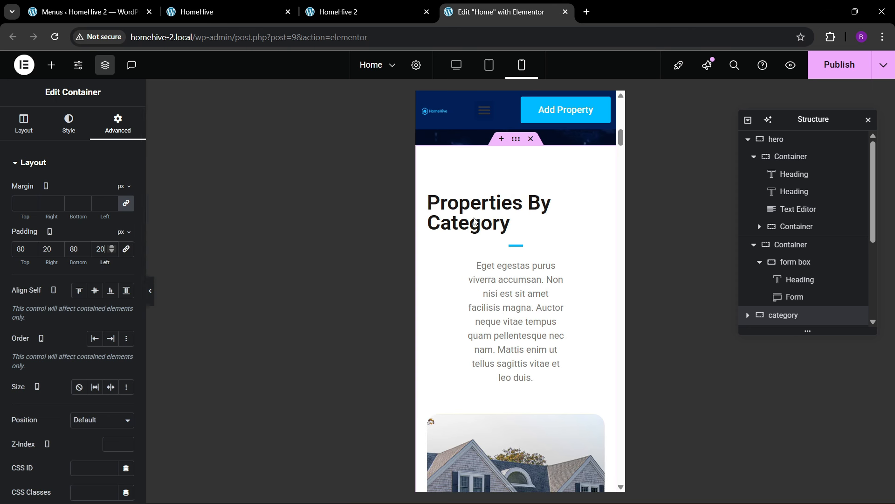
- Center the Properties By Category heading and select its divider
{"action": "left_click", "coordinate": [492, 216]}
{"action": "left_click", "coordinate": [70, 123]}
{"action": "left_click", "coordinate": [95, 190]}
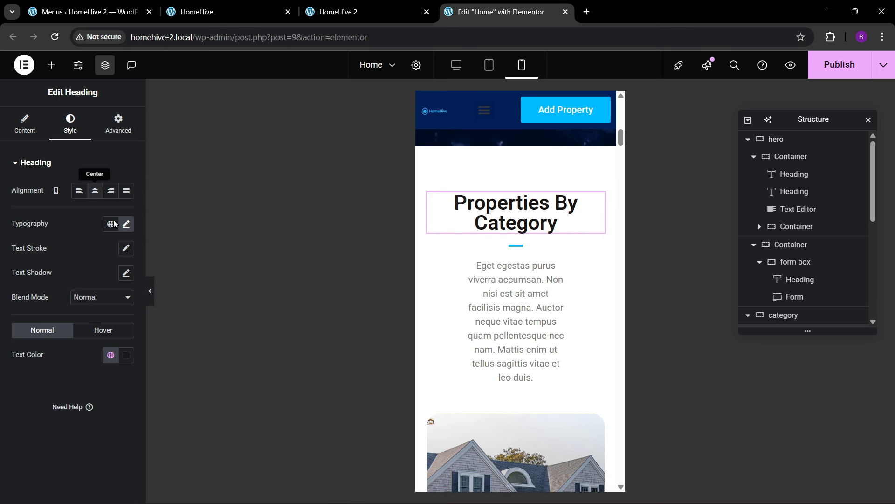
{"action": "left_click", "coordinate": [509, 250]}
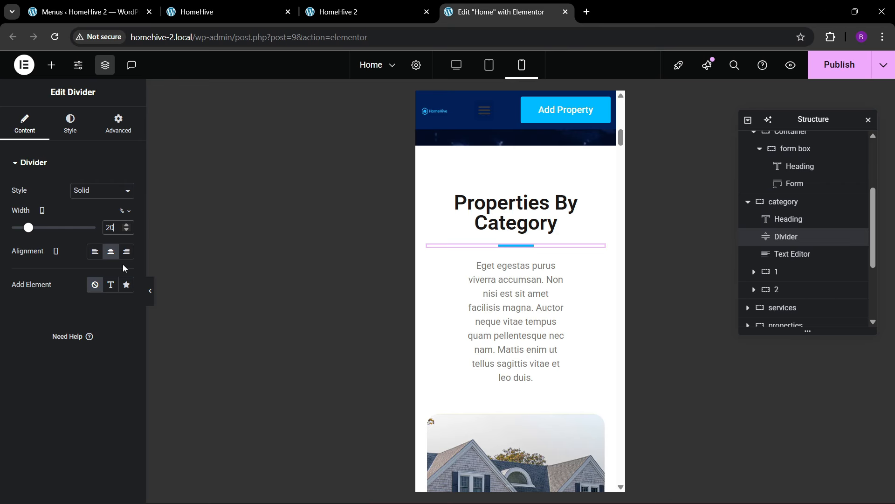
- Set the category description paragraph's width to Full Width (100%)
{"action": "left_click", "coordinate": [554, 267]}
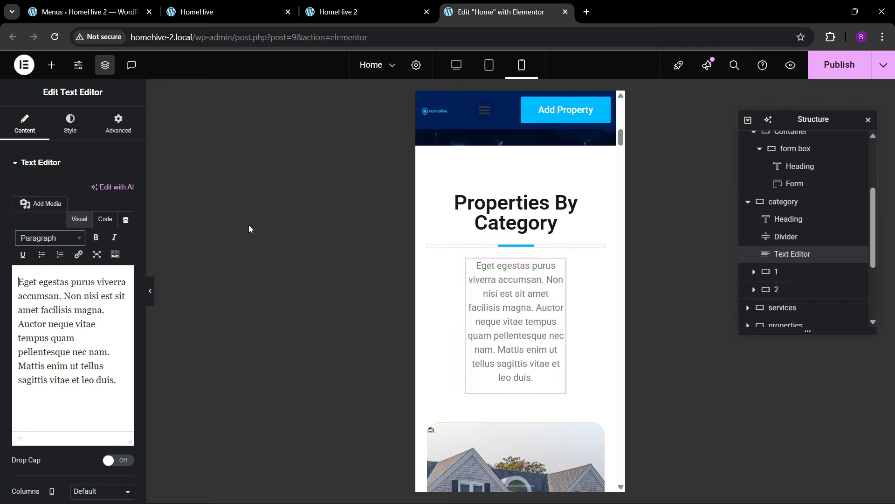
{"action": "left_click", "coordinate": [117, 135]}
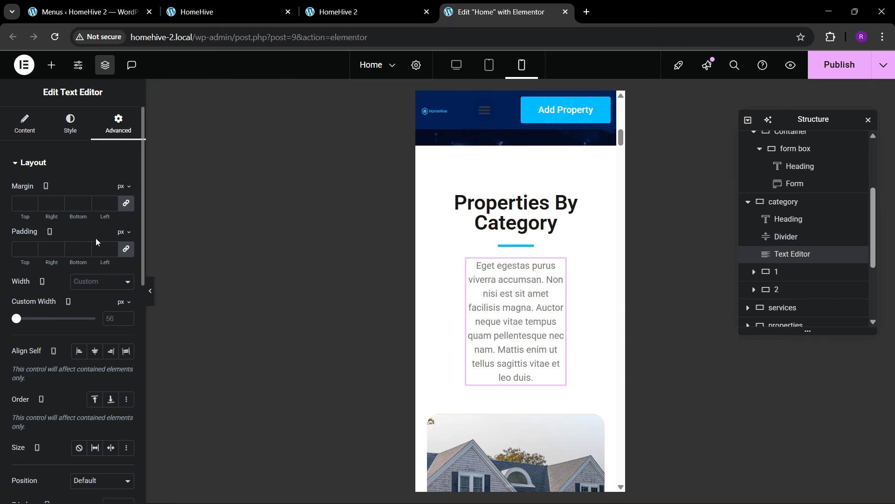
{"action": "left_click", "coordinate": [84, 290]}
{"action": "left_click", "coordinate": [100, 310]}
{"action": "scroll", "coordinate": [489, 321], "scroll_direction": "down", "scroll_amount": 6}
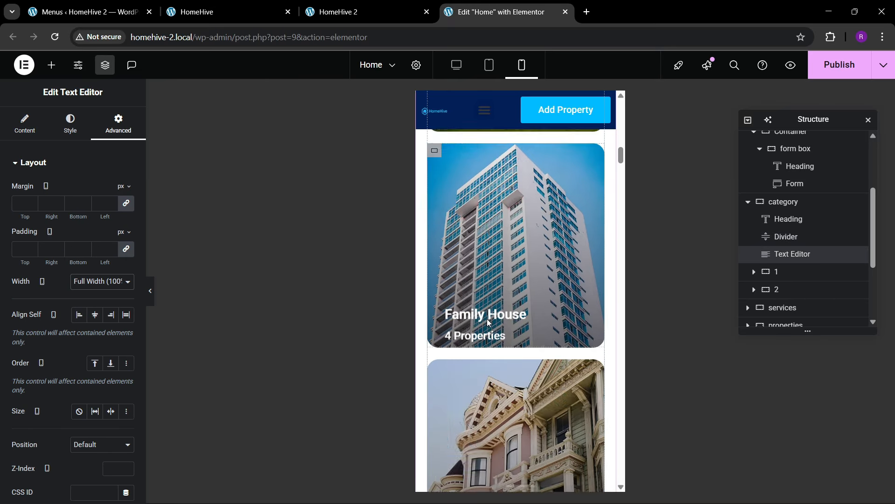
{"action": "scroll", "coordinate": [489, 321], "scroll_direction": "down", "scroll_amount": 8}
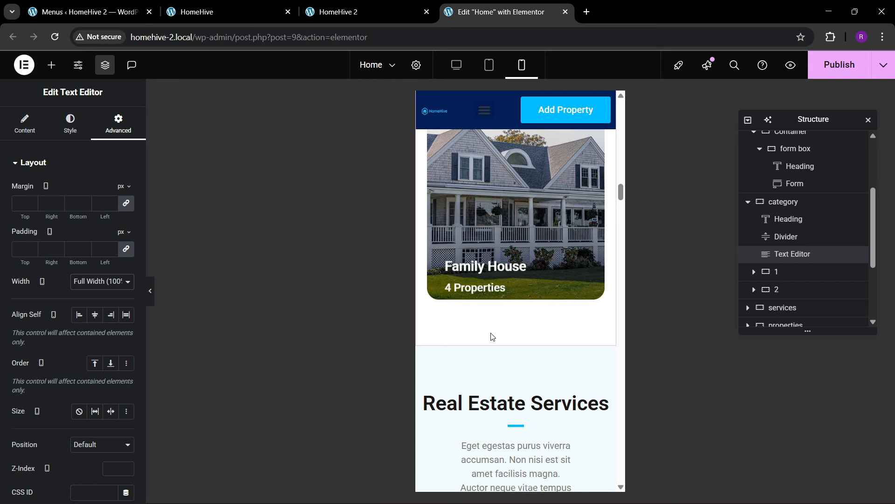
{"action": "scroll", "coordinate": [493, 337], "scroll_direction": "up", "scroll_amount": 6}
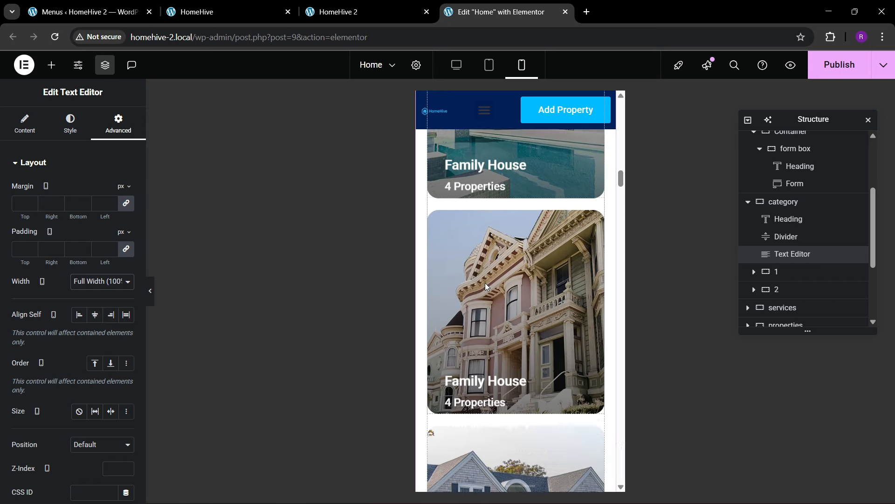
{"action": "scroll", "coordinate": [486, 286], "scroll_direction": "down", "scroll_amount": 7}
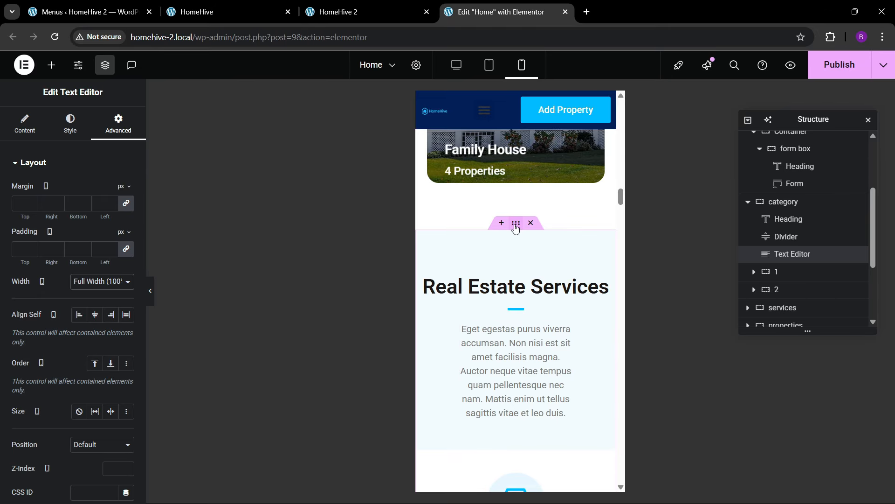
- Set the Real Estate Services section's padding to 80/20/80/20
{"action": "left_click", "coordinate": [515, 223]}
{"action": "left_click", "coordinate": [118, 123]}
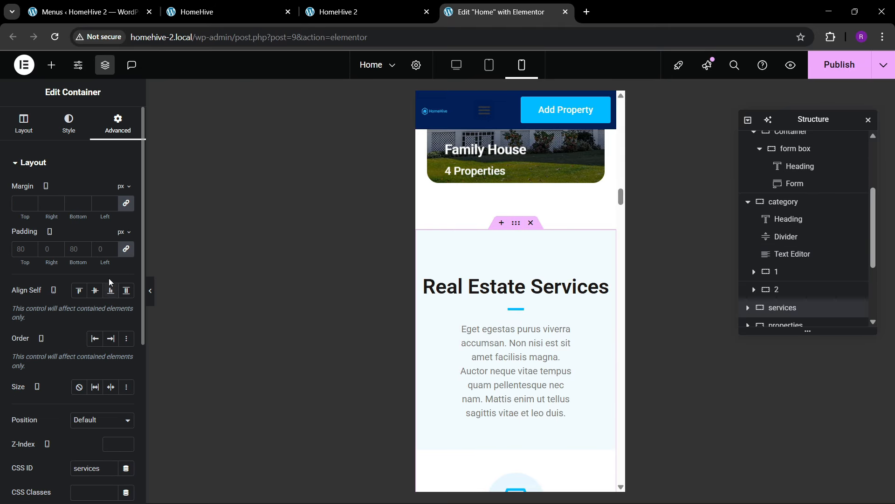
{"action": "left_click", "coordinate": [126, 249]}
{"action": "type", "text": "80"}
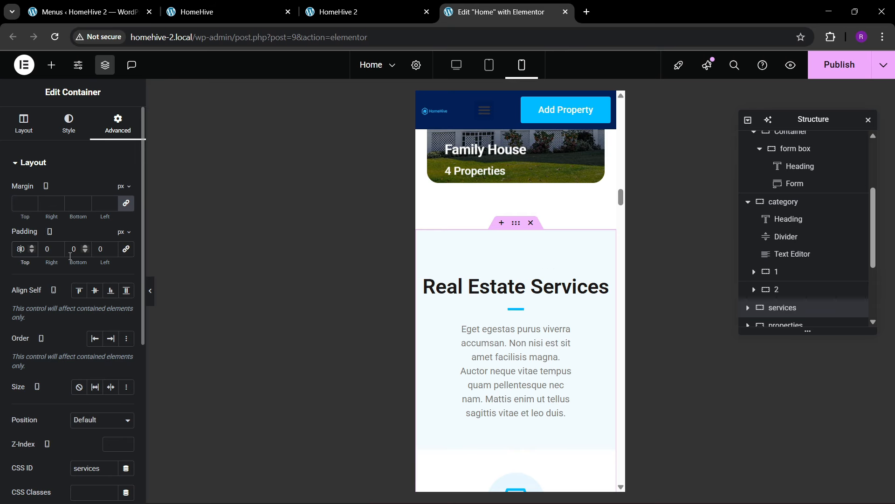
{"action": "type", "text": "20"}
{"action": "key", "text": "Tab"}
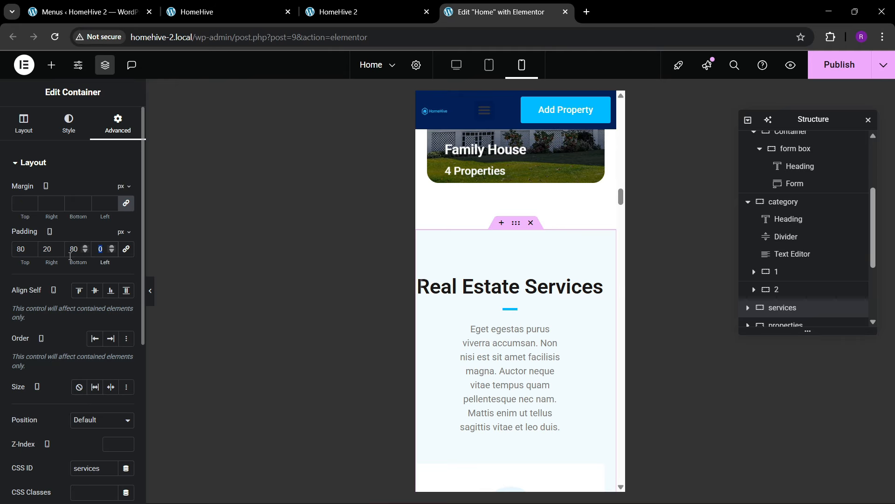
{"action": "type", "text": "20"}
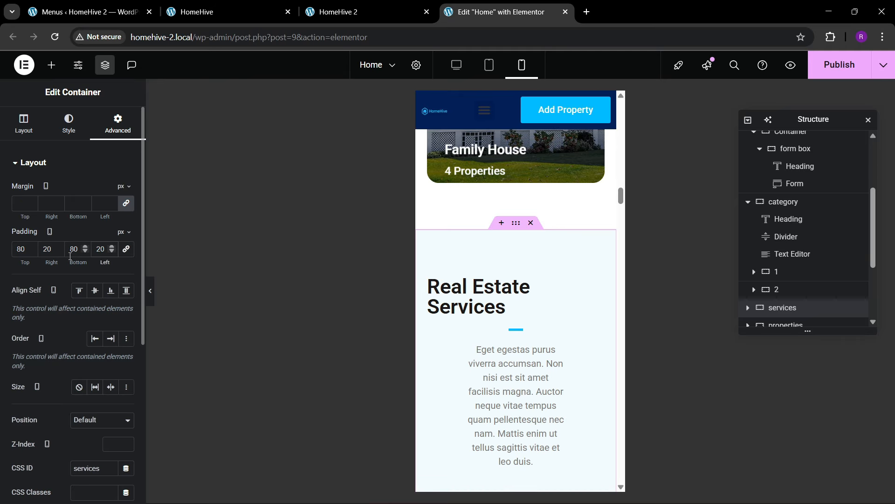
{"action": "key", "text": "XF86MonBrightnessDown"}
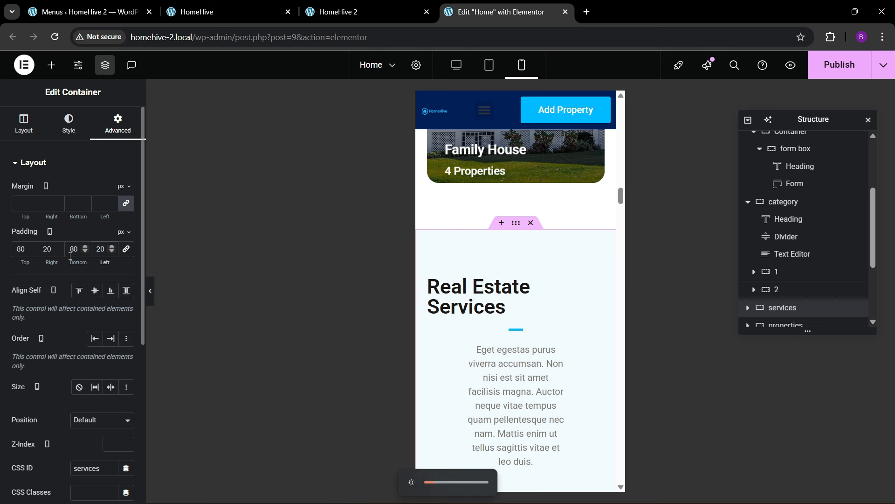
- Center the Real Estate Services heading and set its divider to 20% width
{"action": "left_click", "coordinate": [592, 284]}
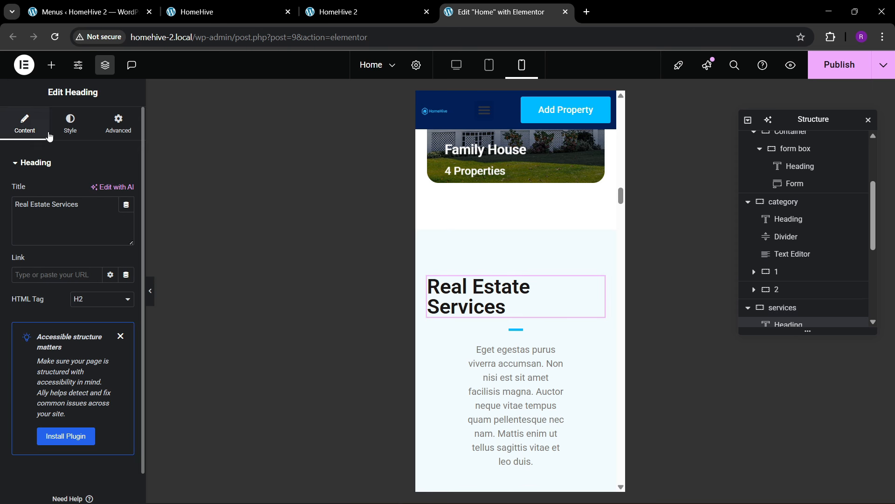
{"action": "left_click", "coordinate": [70, 125]}
{"action": "left_click", "coordinate": [95, 191]}
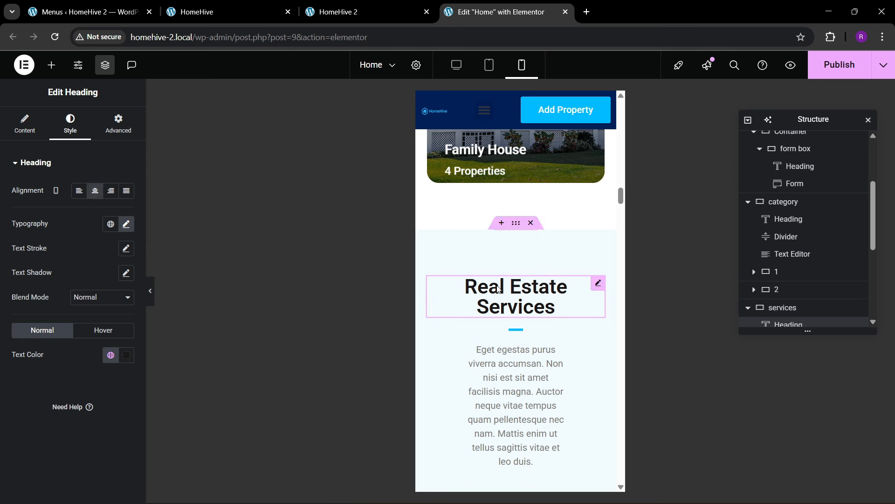
{"action": "left_click", "coordinate": [531, 333]}
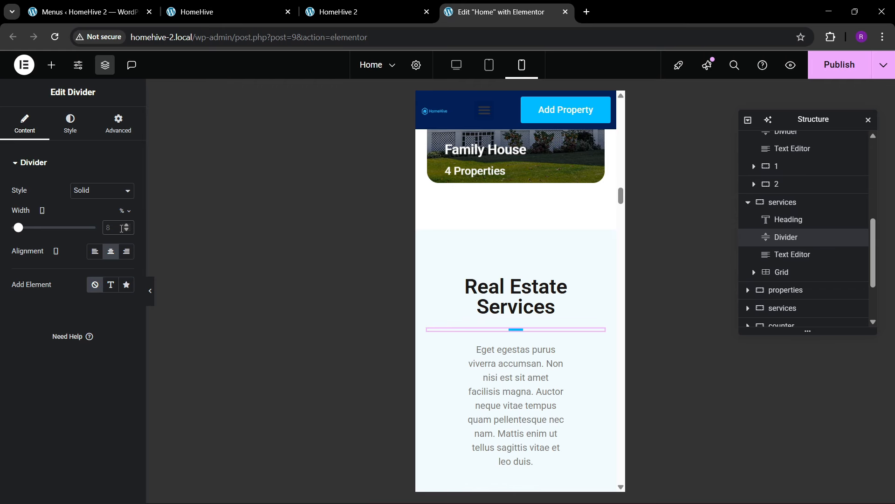
{"action": "scroll", "coordinate": [536, 349], "scroll_direction": "down", "scroll_amount": 1}
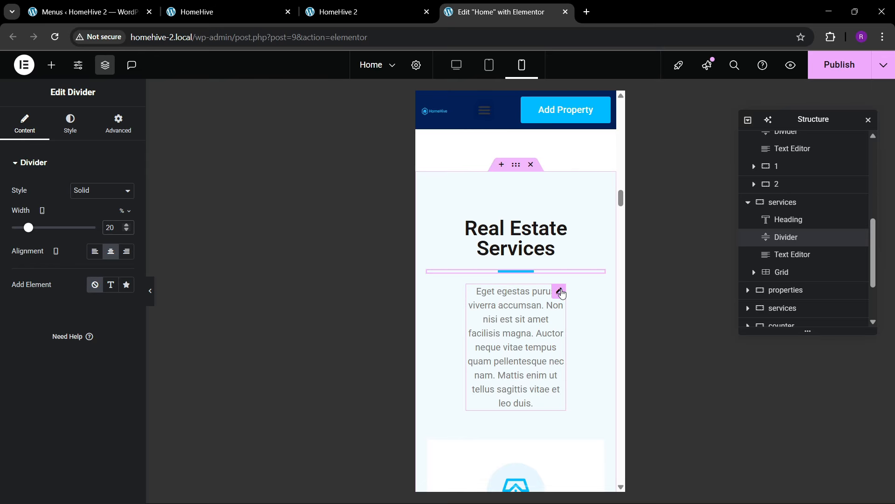
- Make the services description text Full Width
{"action": "left_click", "coordinate": [560, 291]}
{"action": "left_click", "coordinate": [119, 133]}
{"action": "left_click", "coordinate": [103, 282]}
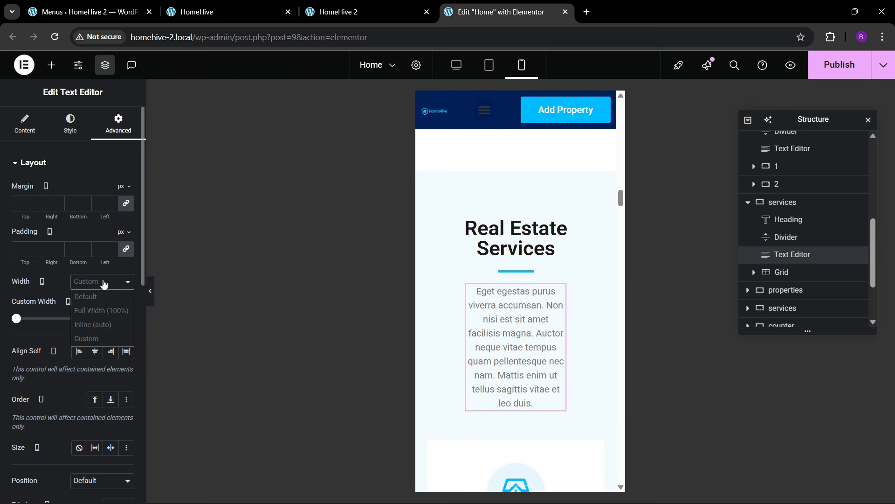
{"action": "left_click", "coordinate": [102, 310]}
{"action": "scroll", "coordinate": [525, 326], "scroll_direction": "down", "scroll_amount": 4}
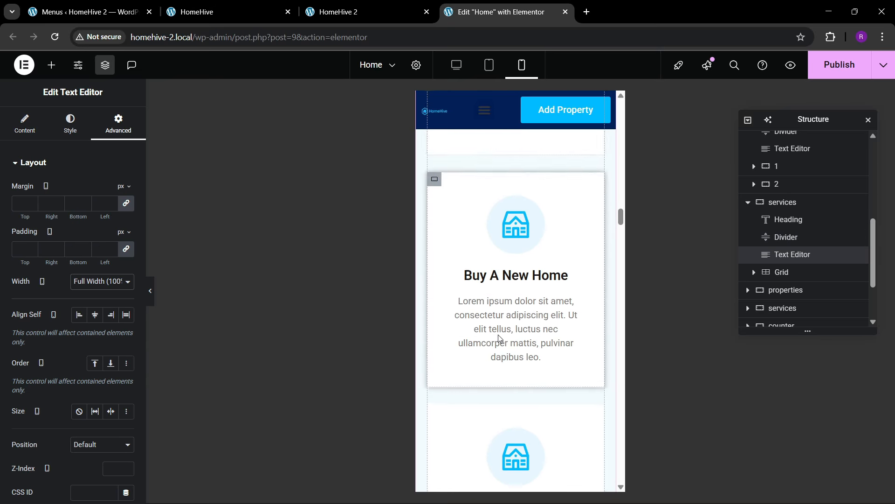
{"action": "scroll", "coordinate": [499, 337], "scroll_direction": "down", "scroll_amount": 3}
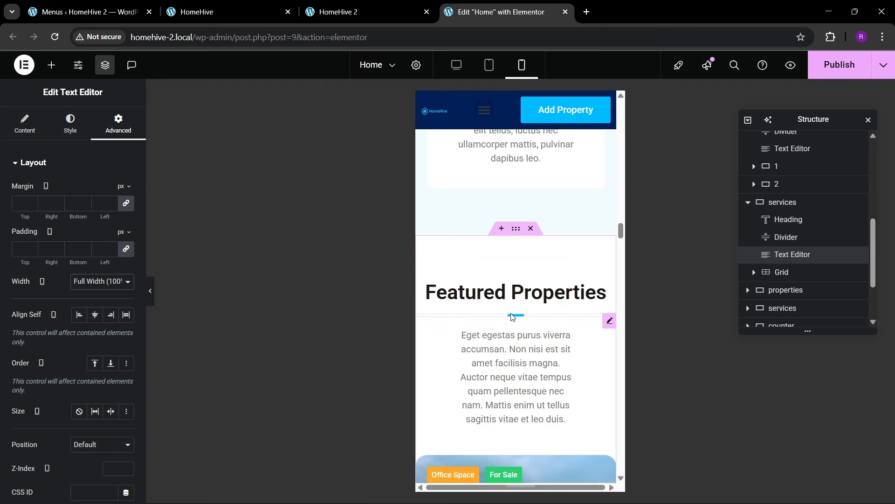
- Set the Featured Properties section's padding to 80/20/80/20
{"action": "left_click", "coordinate": [515, 228]}
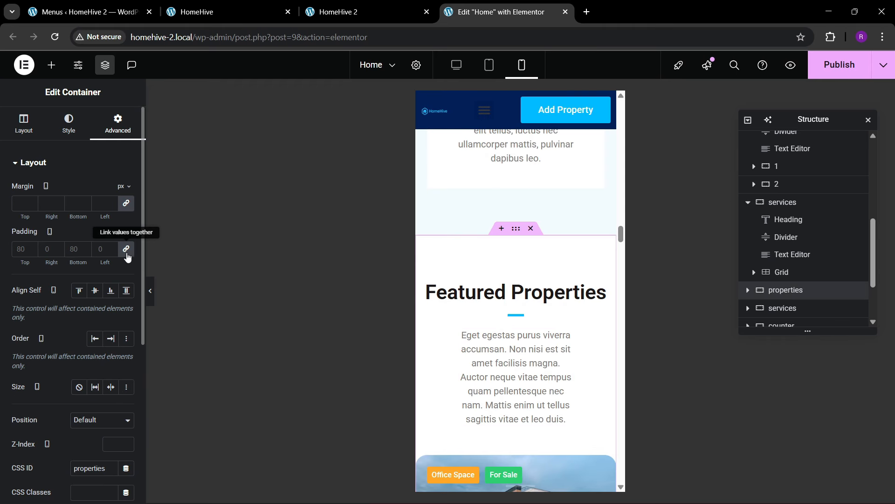
{"action": "left_click", "coordinate": [126, 254]}
{"action": "type", "text": "80"}
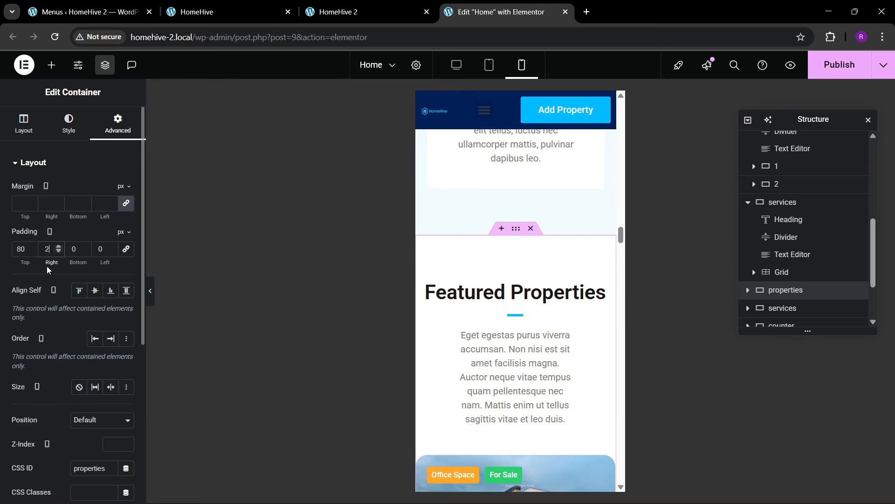
{"action": "key", "text": "Tab"}
{"action": "type", "text": "20"}
{"action": "key", "text": "Tab"}
{"action": "type", "text": "80"}
{"action": "key", "text": "Tab"}
{"action": "type", "text": "20"}
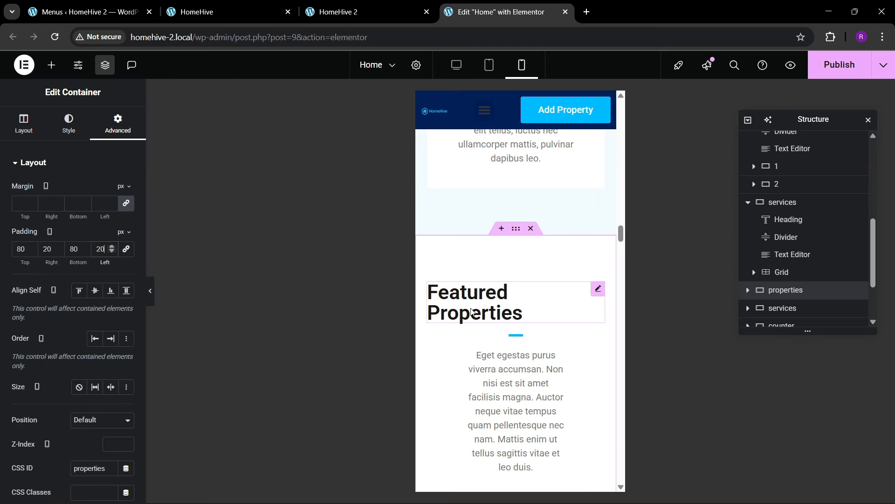
- Center the Featured Properties heading and set its divider to 20% width
{"action": "left_click", "coordinate": [494, 302]}
{"action": "left_click", "coordinate": [70, 124]}
{"action": "left_click", "coordinate": [91, 192]}
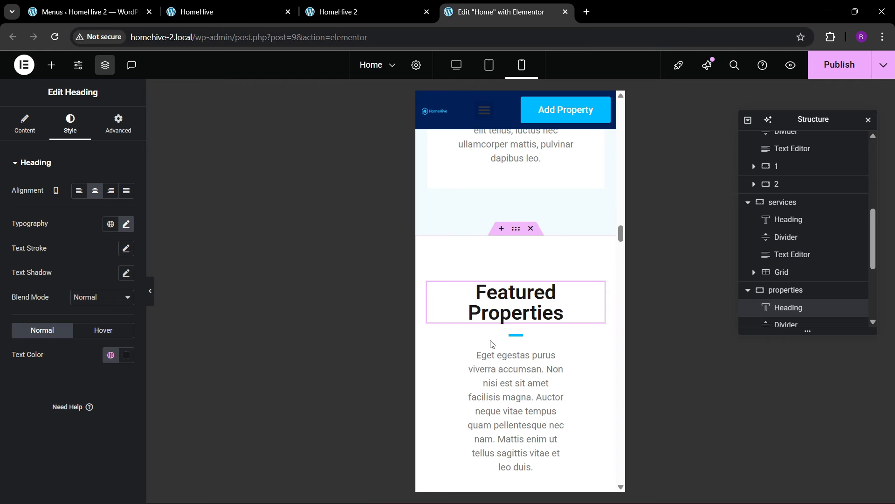
{"action": "left_click", "coordinate": [516, 336]}
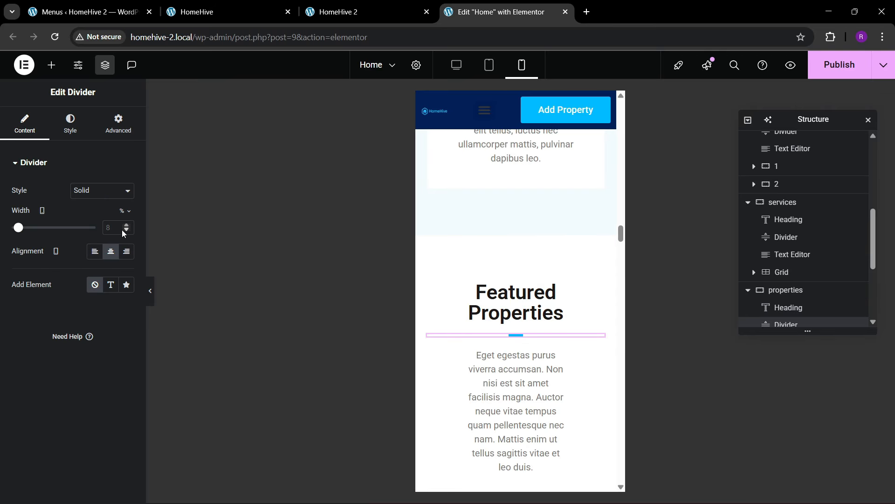
{"action": "type", "text": "20"}
{"action": "scroll", "coordinate": [519, 372], "scroll_direction": "down", "scroll_amount": 3}
- Make the Featured Properties description text Full Width
{"action": "left_click", "coordinate": [561, 246]}
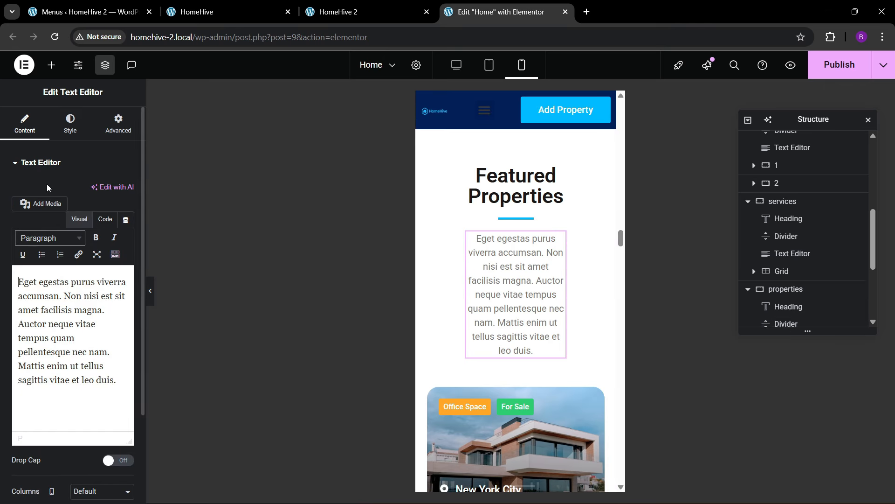
{"action": "left_click", "coordinate": [118, 125]}
{"action": "left_click", "coordinate": [92, 290]}
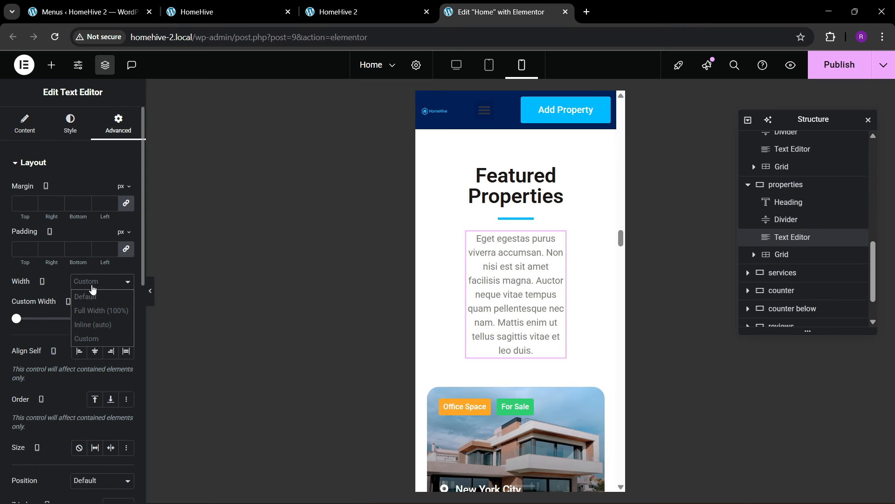
{"action": "left_click", "coordinate": [93, 310]}
{"action": "scroll", "coordinate": [519, 317], "scroll_direction": "down", "scroll_amount": 8}
{"action": "scroll", "coordinate": [520, 317], "scroll_direction": "down", "scroll_amount": 10}
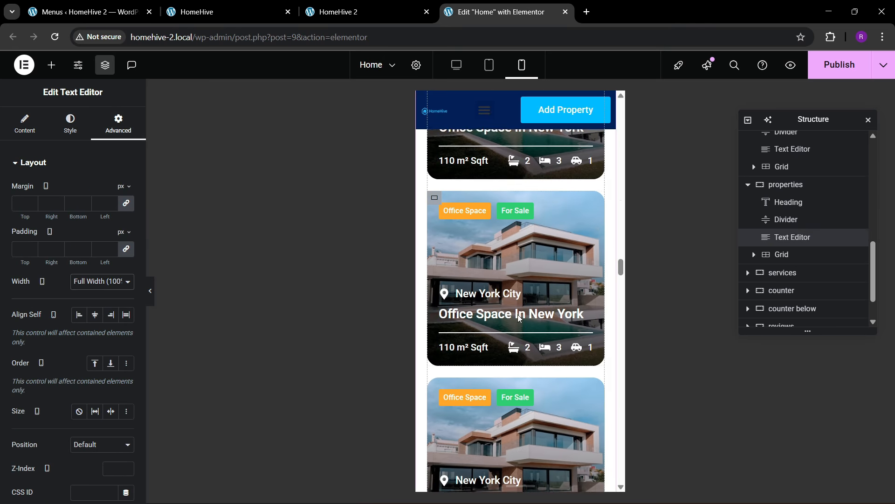
- Set the divider under Meet Our Agents to 20 width
{"action": "scroll", "coordinate": [526, 301], "scroll_direction": "up", "scroll_amount": 2}
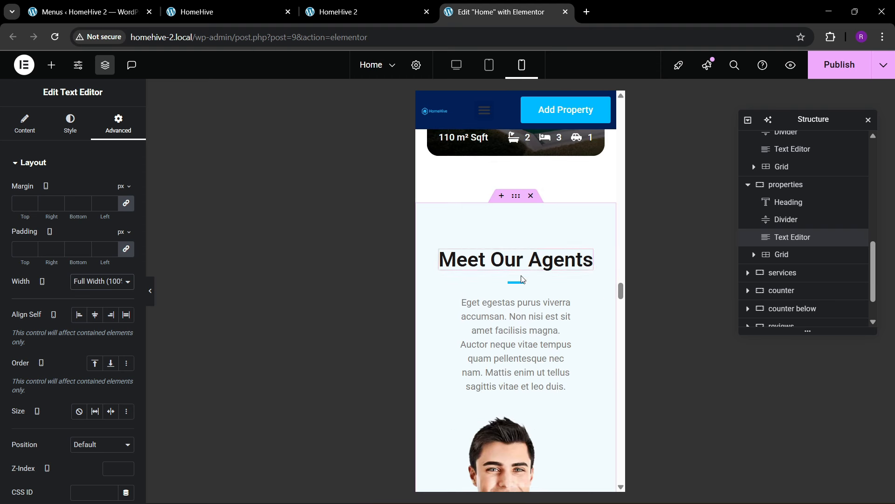
{"action": "left_click", "coordinate": [516, 282]}
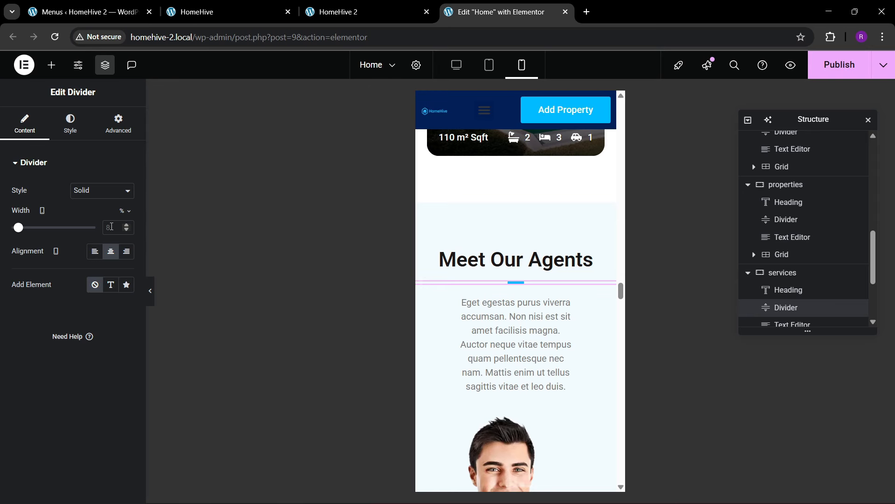
{"action": "left_click", "coordinate": [111, 226]}
{"action": "type", "text": "20"}
- Set the Meet Our Agents section's mobile padding to 80/20/80/20
{"action": "left_click", "coordinate": [439, 213]}
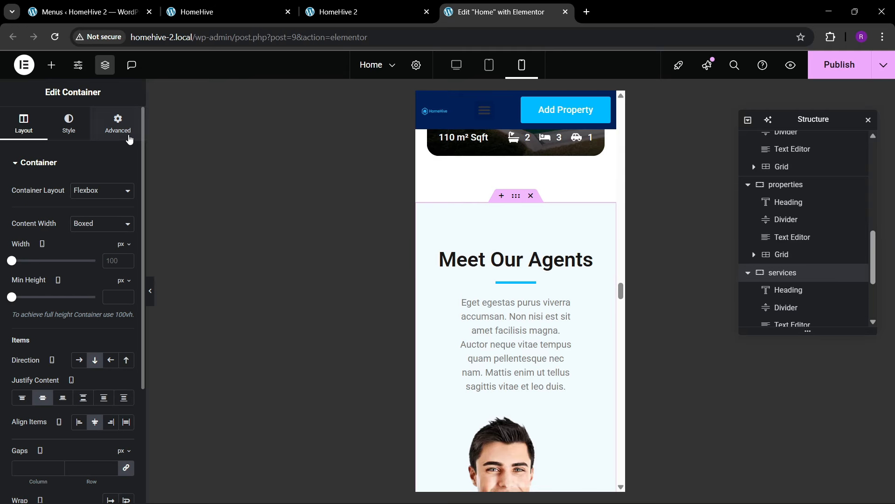
{"action": "left_click", "coordinate": [119, 125]}
{"action": "left_click", "coordinate": [128, 250]}
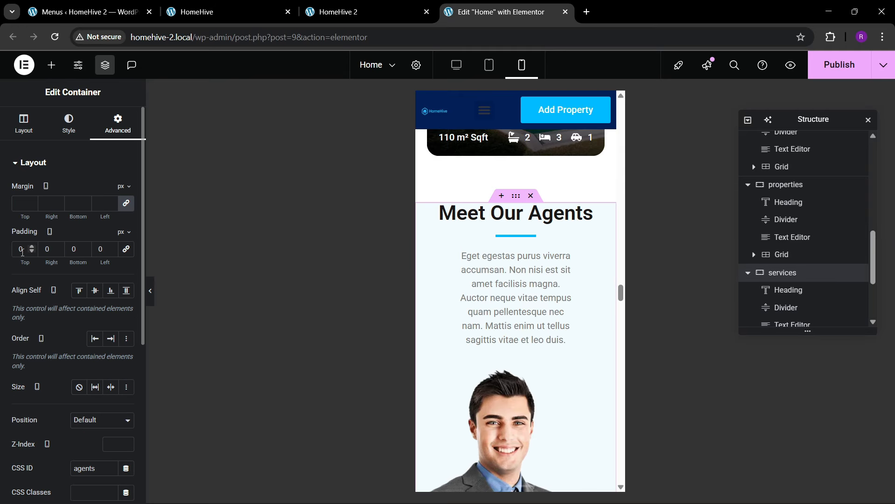
{"action": "type", "text": "80"}
{"action": "key", "text": "Tab"}
{"action": "type", "text": "20"}
{"action": "key", "text": "Tab"}
{"action": "type", "text": "80"}
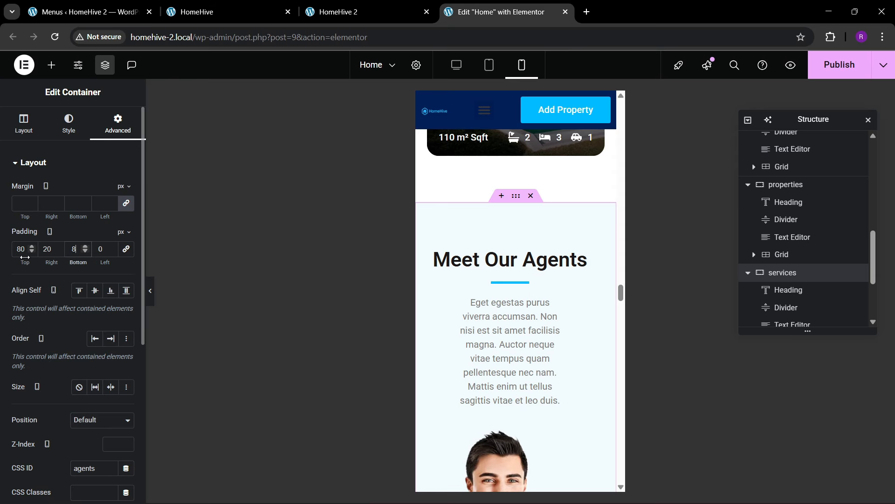
{"action": "key", "text": "Tab"}
{"action": "type", "text": "20"}
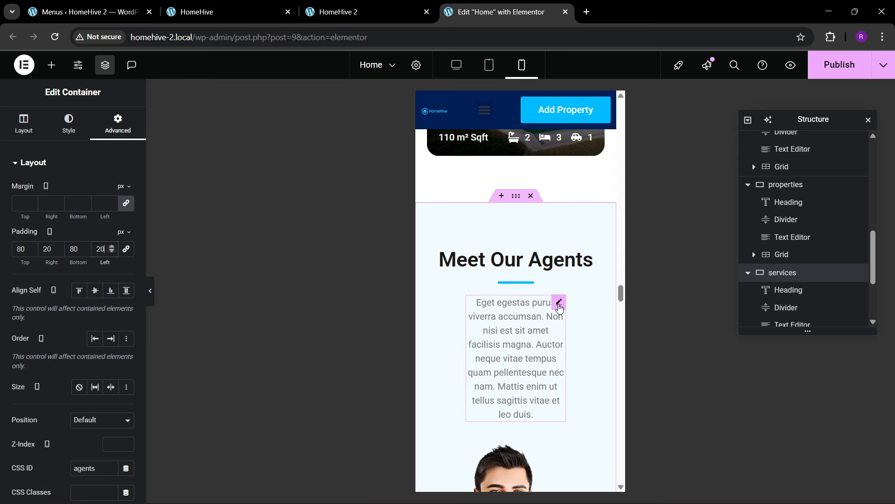
- Make the agents intro paragraph Full Width (100%)
{"action": "left_click", "coordinate": [559, 298]}
{"action": "left_click", "coordinate": [112, 136]}
{"action": "left_click", "coordinate": [86, 282]}
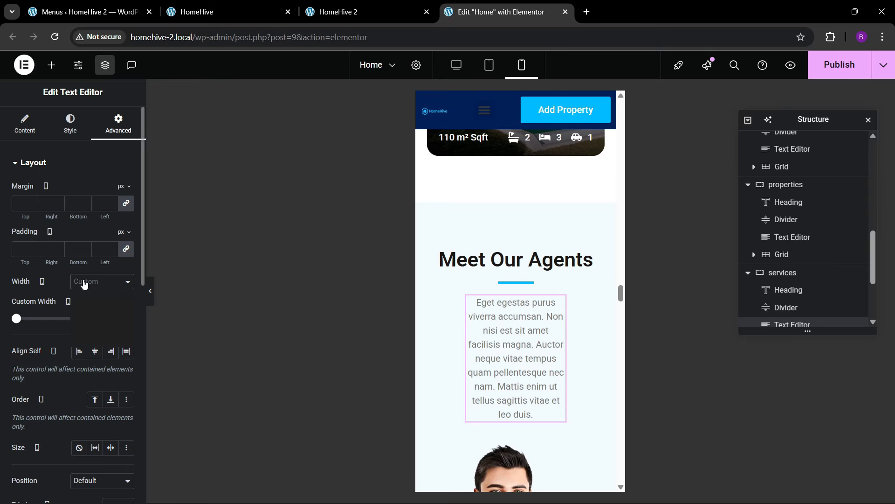
{"action": "left_click", "coordinate": [86, 303]}
{"action": "scroll", "coordinate": [538, 354], "scroll_direction": "down", "scroll_amount": 15}
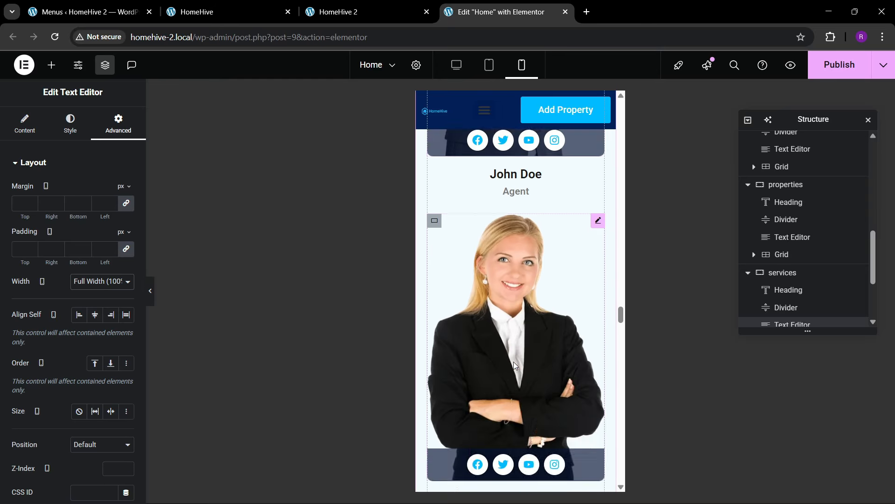
{"action": "scroll", "coordinate": [513, 376], "scroll_direction": "down", "scroll_amount": 12}
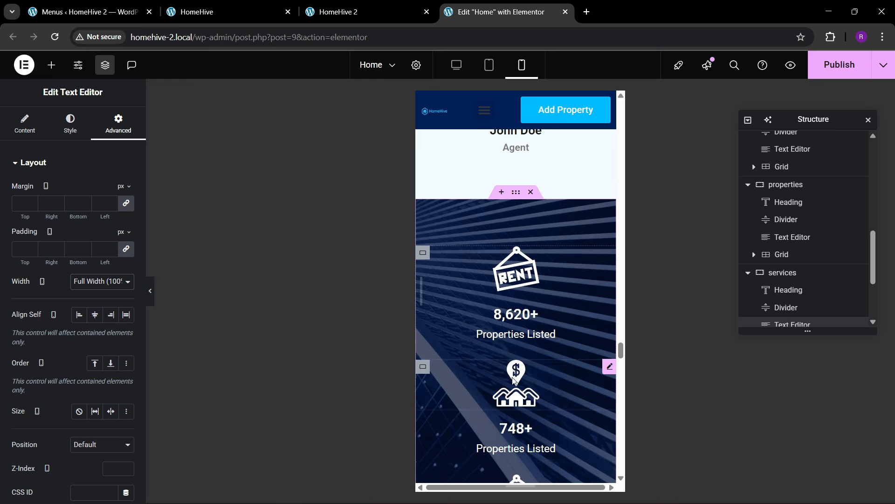
{"action": "scroll", "coordinate": [494, 306], "scroll_direction": "down", "scroll_amount": 10}
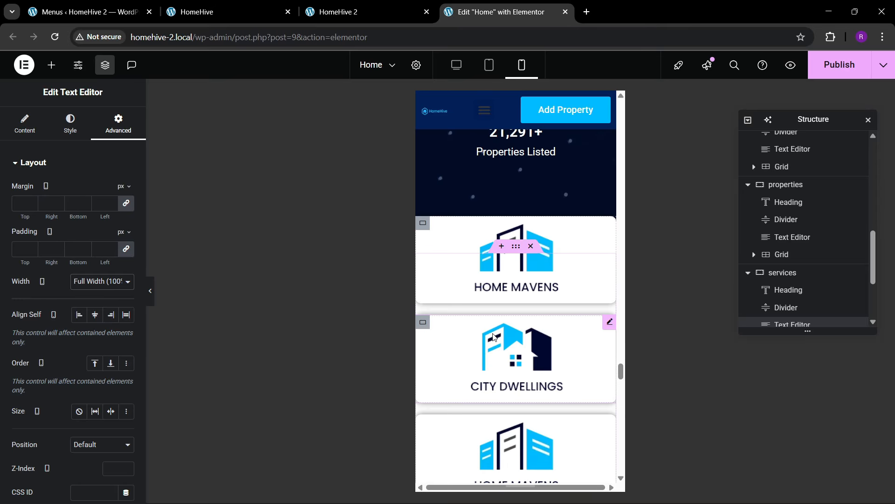
- Set the 'counter below' partner cards container's linked padding to 20 on all sides
{"action": "left_click", "coordinate": [516, 246]}
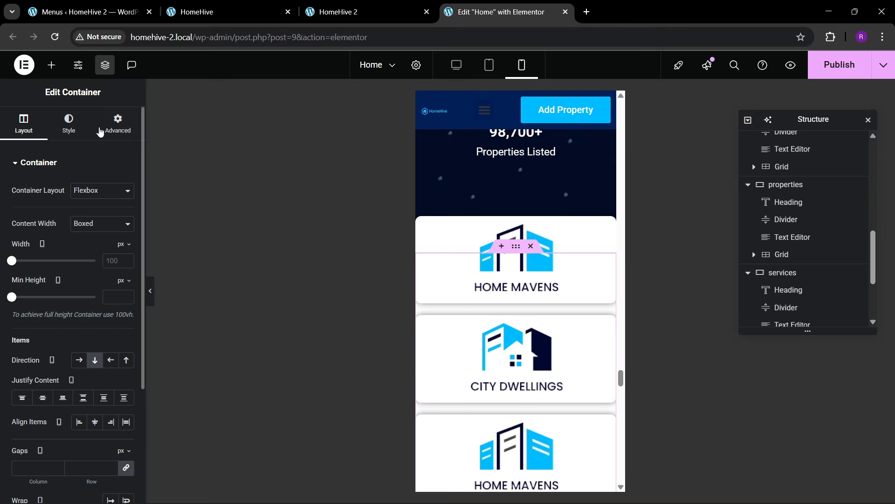
{"action": "left_click", "coordinate": [118, 125]}
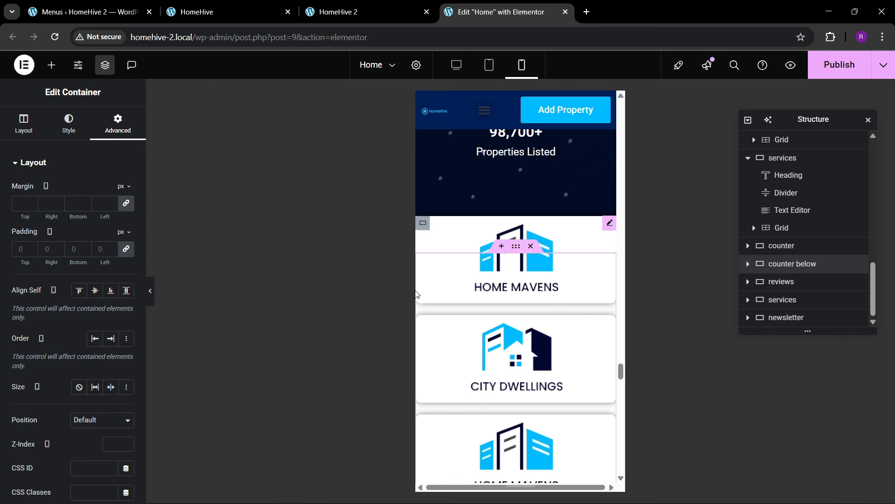
{"action": "left_click", "coordinate": [748, 264]}
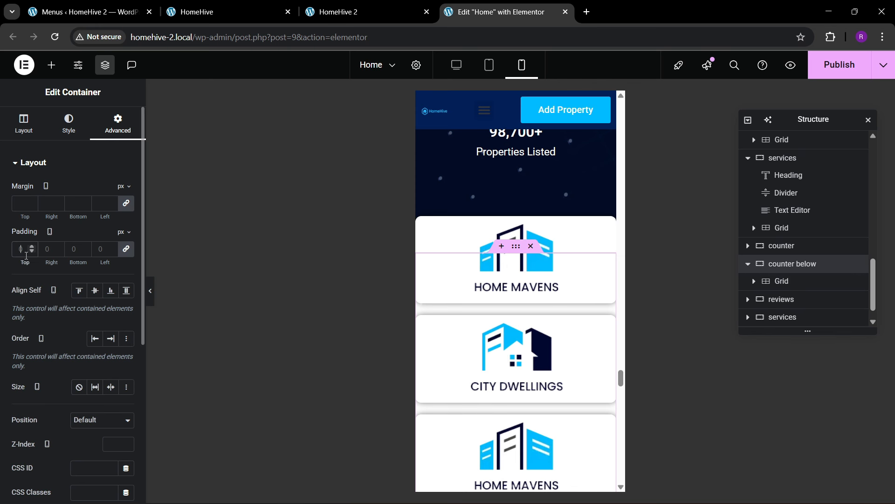
{"action": "type", "text": "20"}
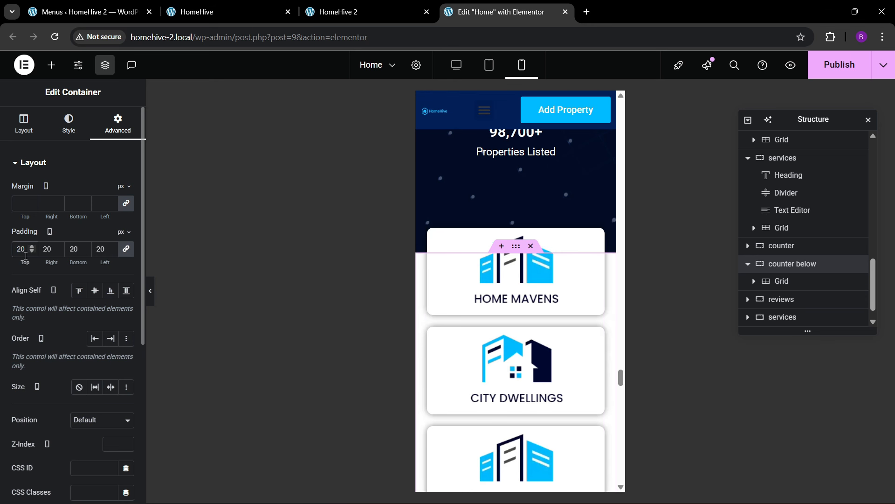
{"action": "scroll", "coordinate": [523, 326], "scroll_direction": "down", "scroll_amount": 10}
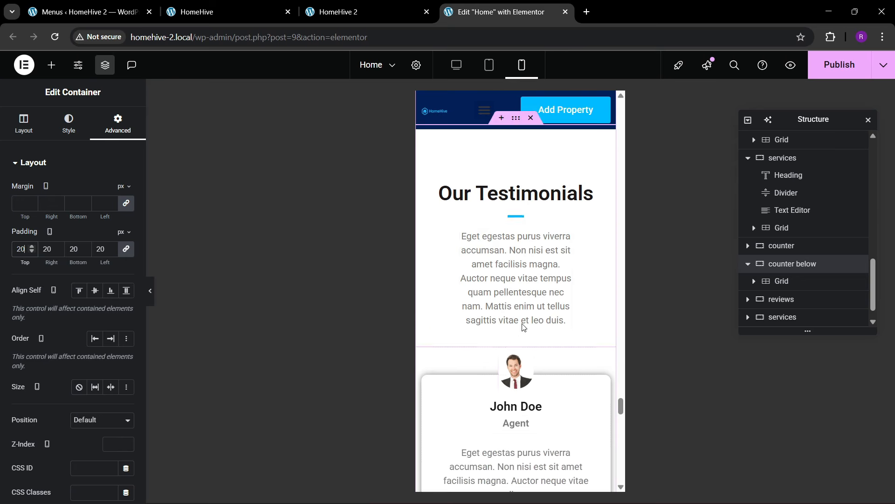
{"action": "scroll", "coordinate": [523, 280], "scroll_direction": "up", "scroll_amount": 1}
- Unlink the Our Testimonials section's padding and set it to 80, 20, 80, 20
{"action": "left_click", "coordinate": [513, 183]}
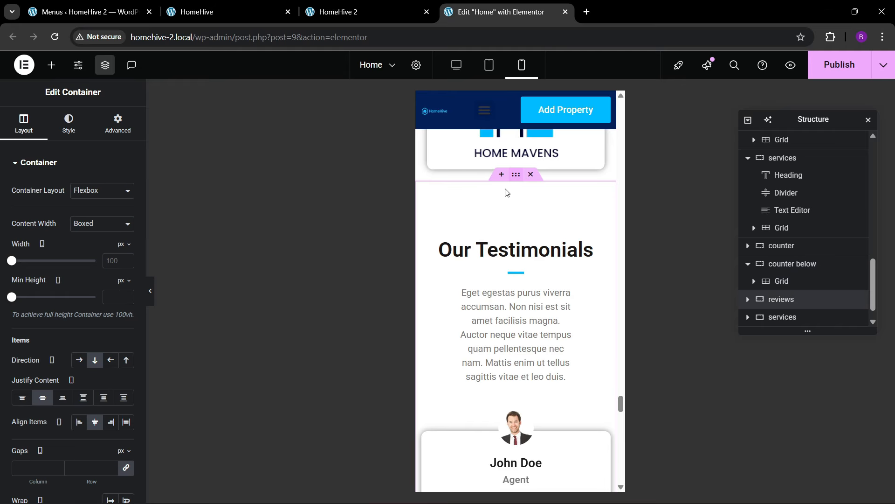
{"action": "left_click", "coordinate": [117, 124]}
{"action": "left_click", "coordinate": [126, 251]}
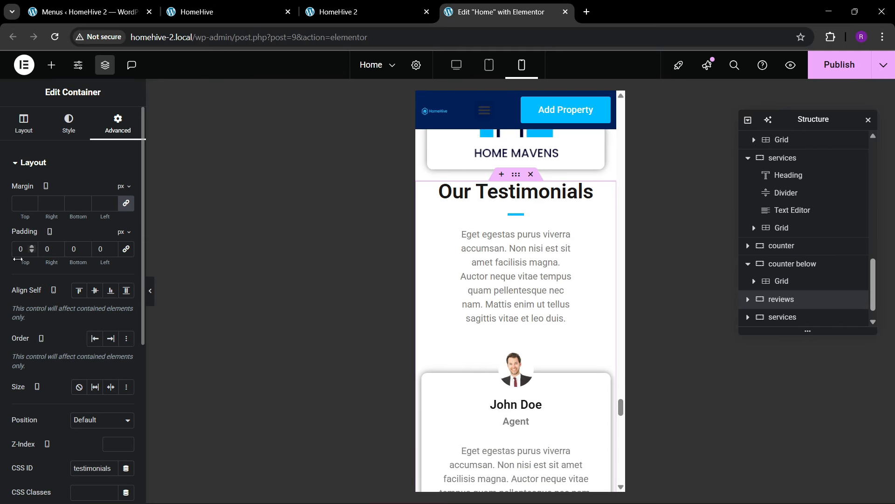
{"action": "type", "text": "80"}
{"action": "key", "text": "Tab"}
{"action": "type", "text": "20"}
{"action": "key", "text": "Tab"}
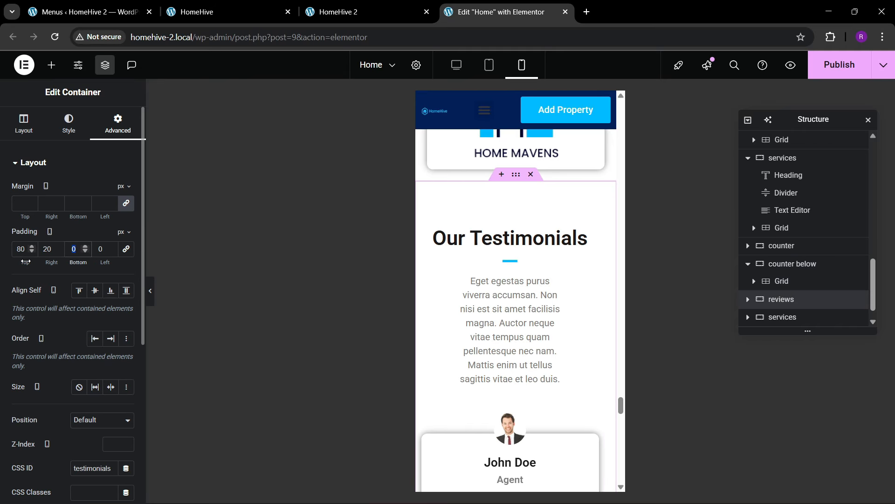
{"action": "type", "text": "80"}
{"action": "key", "text": "Tab"}
{"action": "type", "text": "20"}
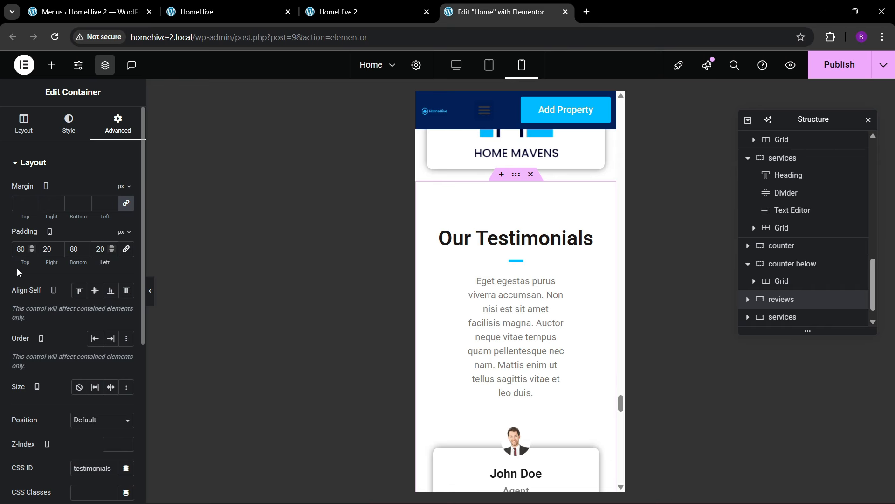
- Set the testimonials intro paragraph's width to Full Width (100%)
{"action": "left_click", "coordinate": [511, 261]}
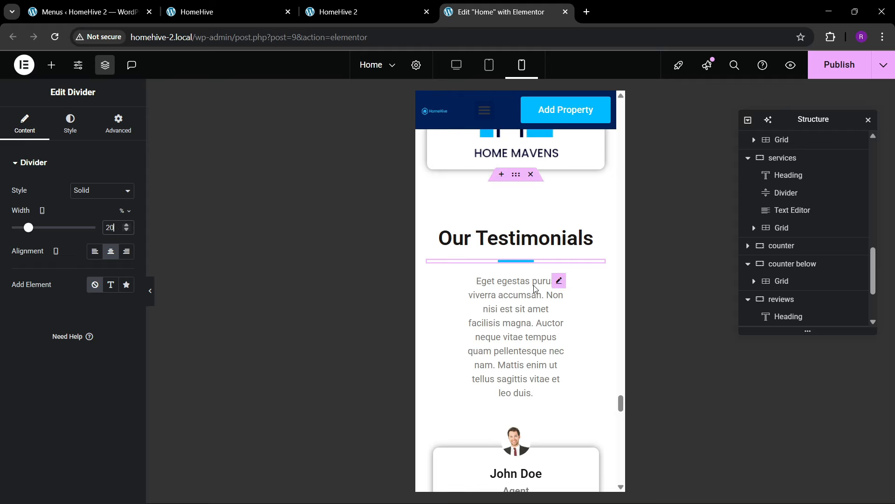
{"action": "left_click", "coordinate": [559, 281]}
{"action": "left_click", "coordinate": [112, 128]}
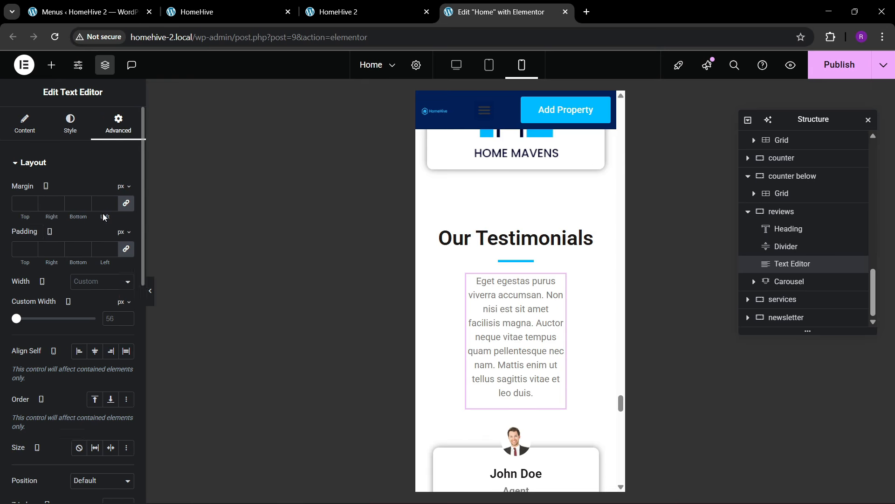
{"action": "left_click", "coordinate": [94, 286]}
{"action": "left_click", "coordinate": [95, 309]}
{"action": "scroll", "coordinate": [526, 333], "scroll_direction": "down", "scroll_amount": 8}
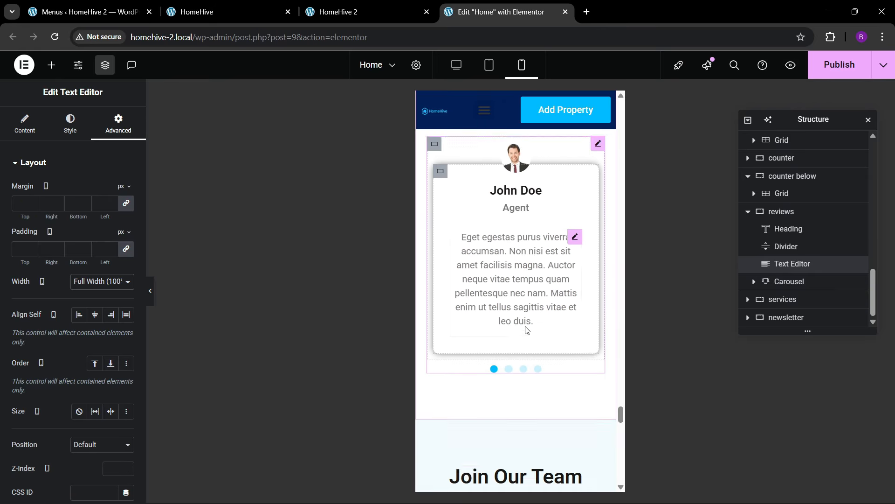
{"action": "scroll", "coordinate": [525, 332], "scroll_direction": "down", "scroll_amount": 4}
{"action": "scroll", "coordinate": [517, 327], "scroll_direction": "up", "scroll_amount": 6}
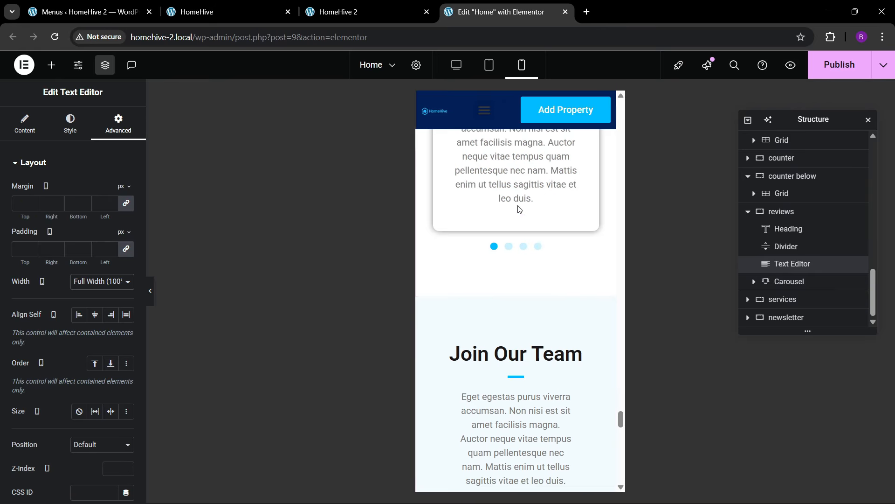
{"action": "scroll", "coordinate": [504, 275], "scroll_direction": "up", "scroll_amount": 3}
{"action": "scroll", "coordinate": [513, 290], "scroll_direction": "down", "scroll_amount": 3}
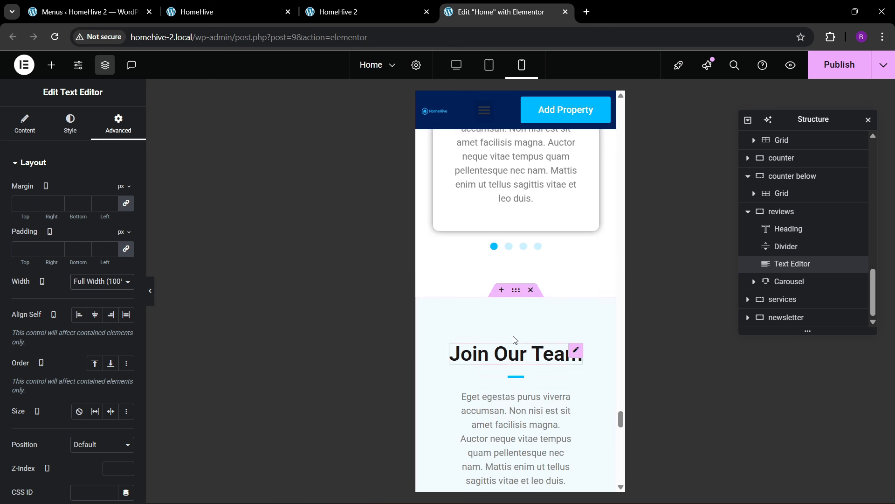
- Unlink the Join Our Team section's padding and set it to 80, 20, 80, 20
{"action": "left_click", "coordinate": [517, 299]}
{"action": "left_click", "coordinate": [127, 135]}
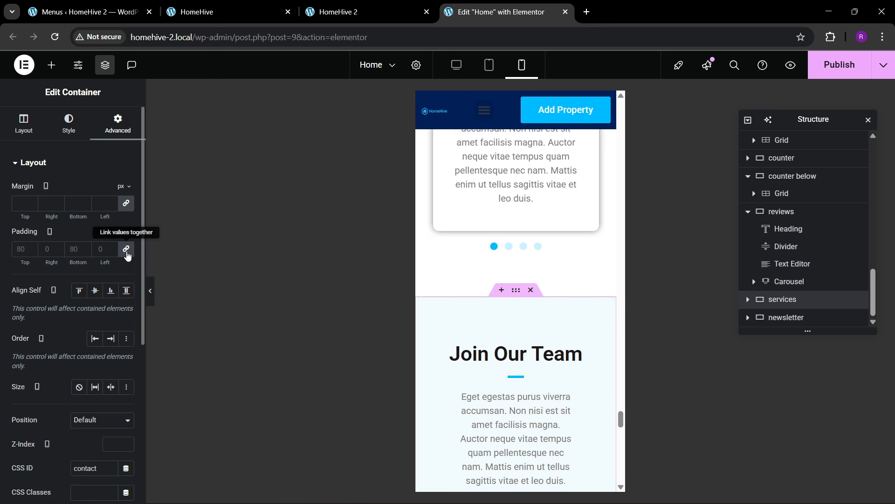
{"action": "left_click", "coordinate": [59, 252]}
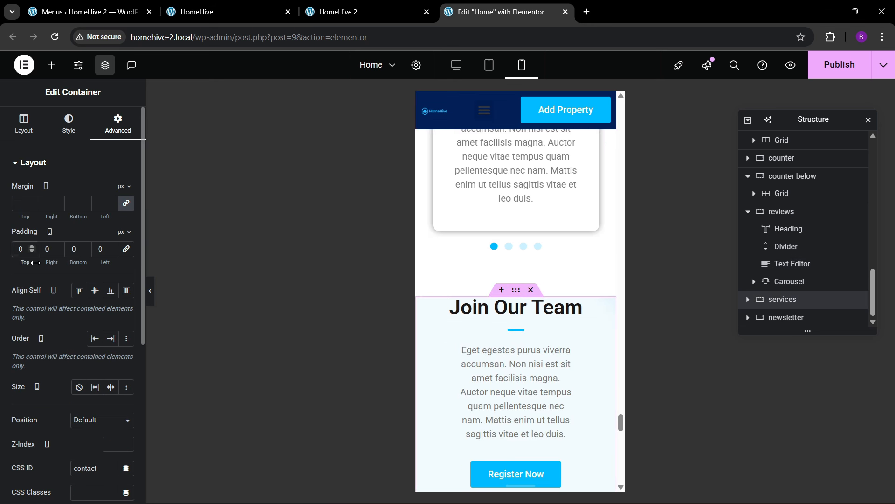
{"action": "type", "text": "80"}
{"action": "key", "text": "Tab"}
{"action": "type", "text": "20"}
{"action": "key", "text": "Tab"}
{"action": "type", "text": "20"}
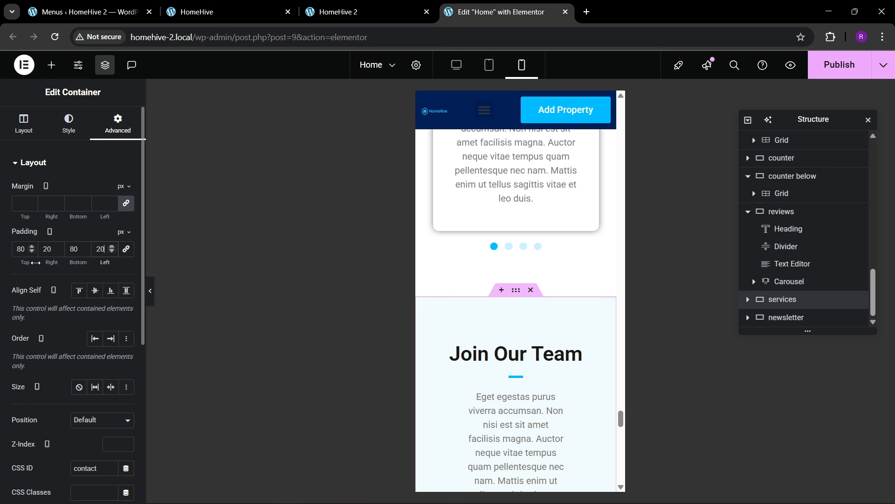
- Set the Join Our Team intro paragraph's width to Full Width (100%)
{"action": "scroll", "coordinate": [588, 361], "scroll_direction": "down", "scroll_amount": 3}
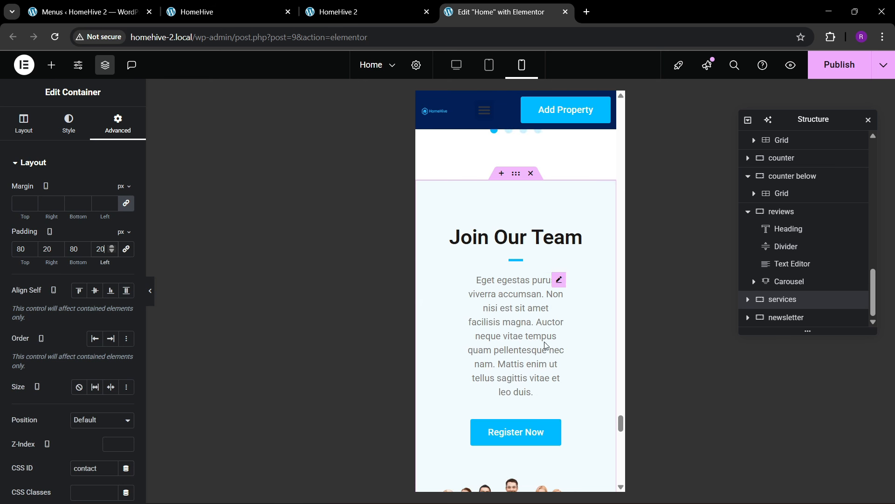
{"action": "left_click", "coordinate": [515, 261]}
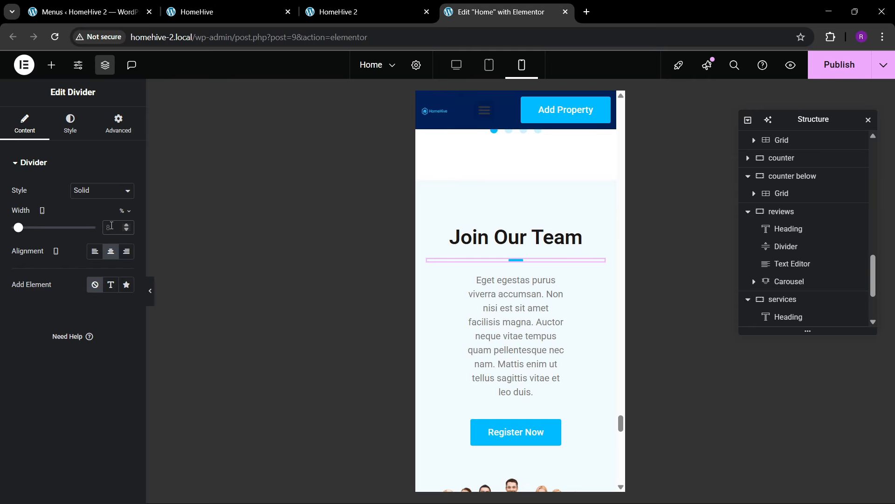
{"action": "scroll", "coordinate": [466, 227], "scroll_direction": "down", "scroll_amount": 3}
{"action": "scroll", "coordinate": [512, 206], "scroll_direction": "up", "scroll_amount": 2}
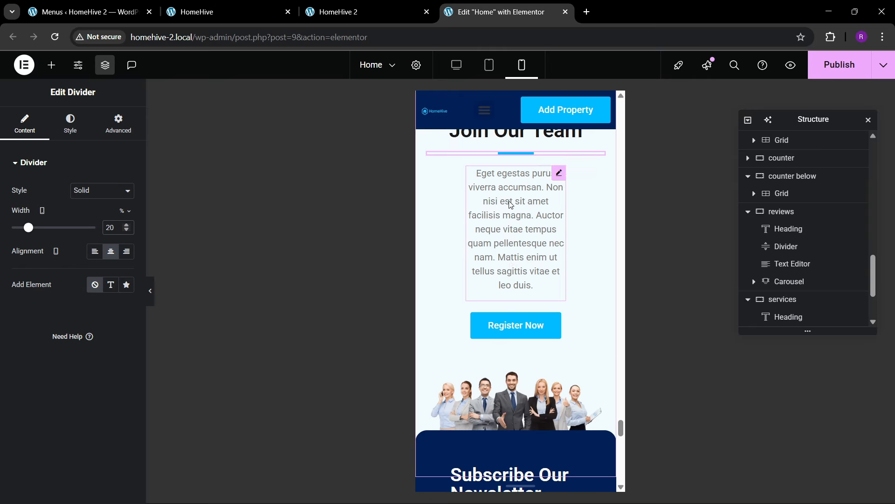
{"action": "left_click", "coordinate": [558, 222]}
{"action": "left_click", "coordinate": [119, 124]}
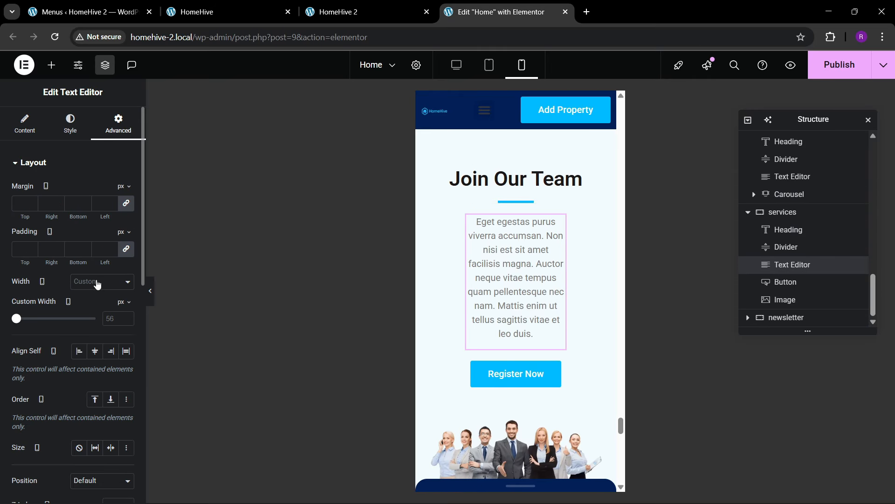
{"action": "left_click", "coordinate": [98, 281]}
{"action": "left_click", "coordinate": [90, 310]}
{"action": "scroll", "coordinate": [513, 280], "scroll_direction": "down", "scroll_amount": 3}
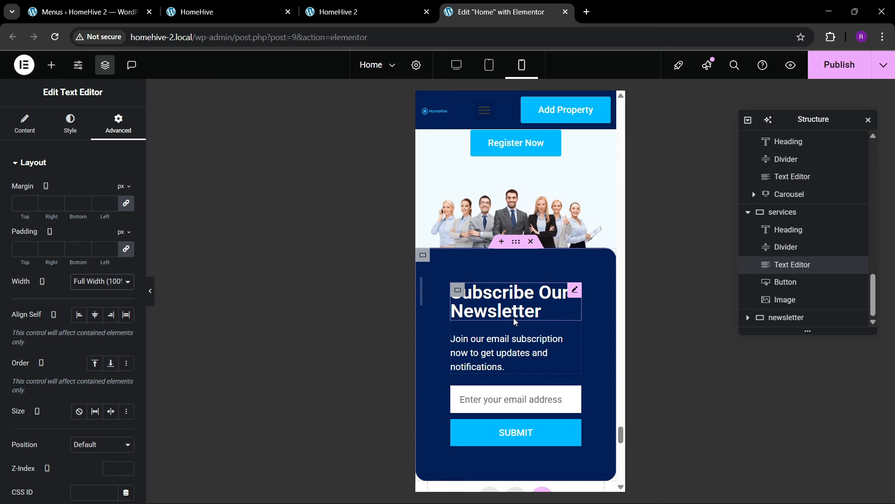
- Set the newsletter's inner container padding to 40 on every side
{"action": "left_click", "coordinate": [517, 263]}
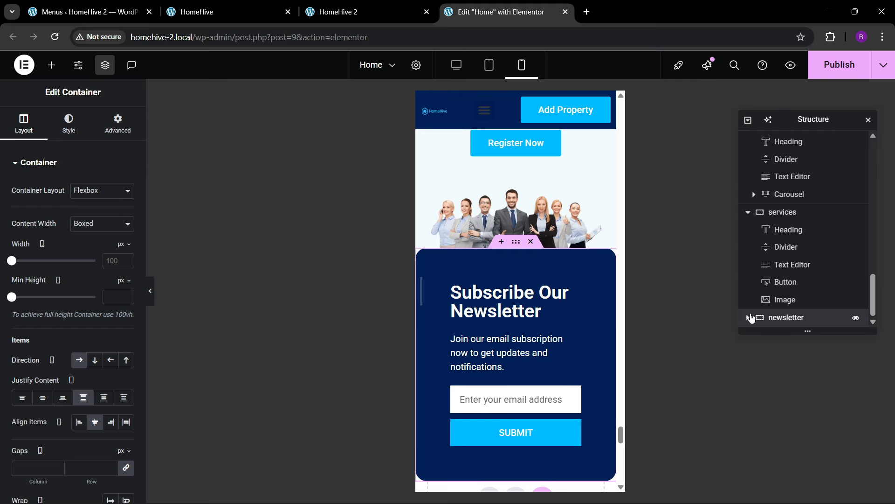
{"action": "left_click", "coordinate": [749, 317]}
{"action": "left_click", "coordinate": [782, 320]}
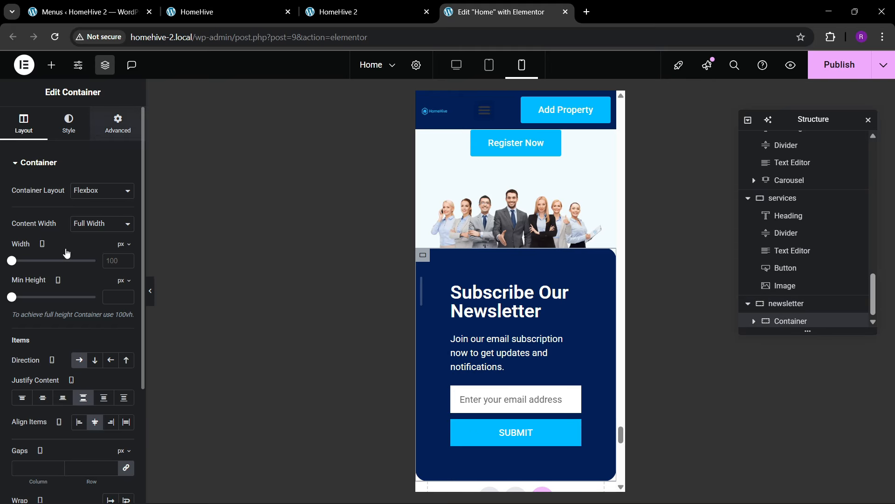
{"action": "left_click", "coordinate": [117, 124]}
{"action": "type", "text": "40"}
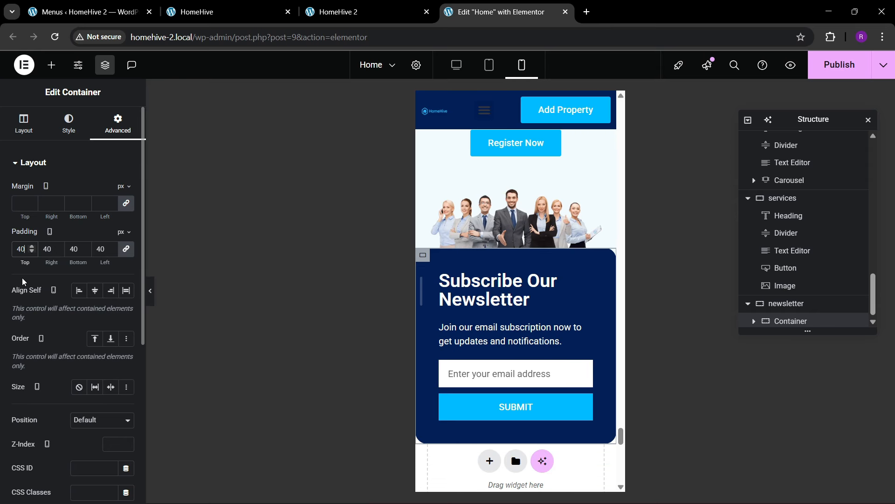
- Review the Subscribe Our Newsletter heading's style settings and publish the Home page
{"action": "left_click", "coordinate": [527, 299]}
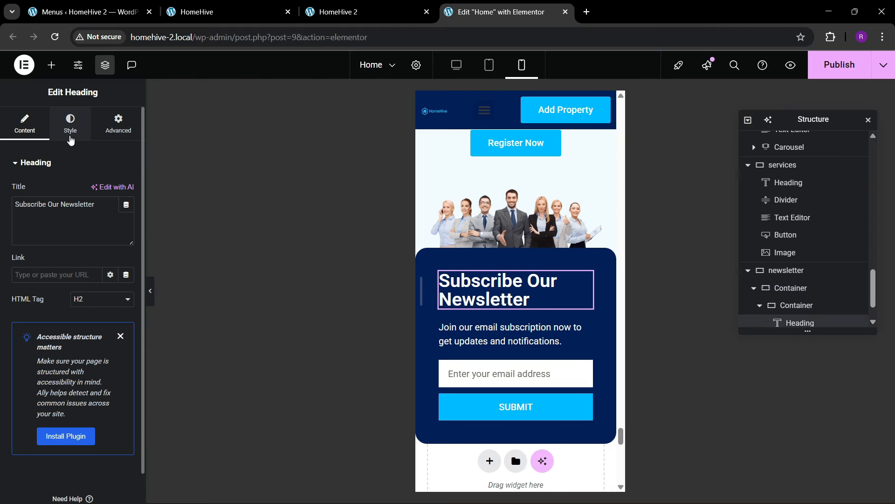
{"action": "left_click", "coordinate": [70, 131]}
{"action": "scroll", "coordinate": [520, 322], "scroll_direction": "down", "scroll_amount": 5}
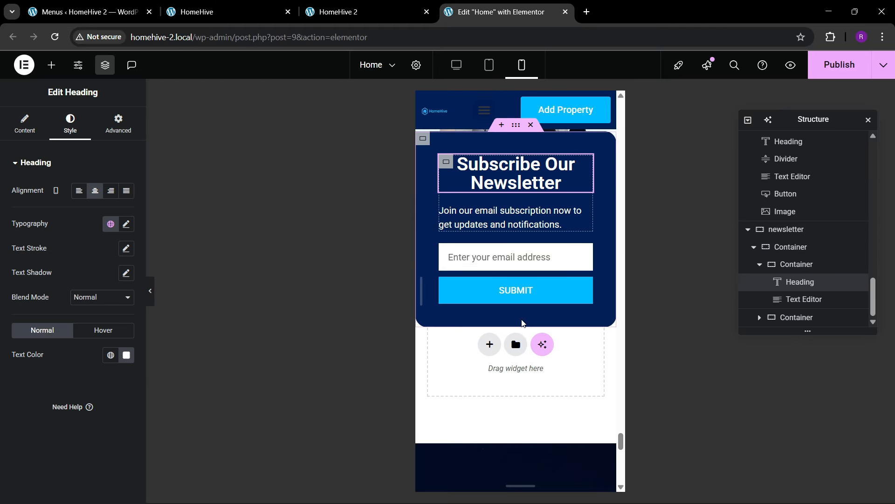
{"action": "scroll", "coordinate": [523, 333], "scroll_direction": "down", "scroll_amount": 3}
{"action": "left_click", "coordinate": [825, 73]}
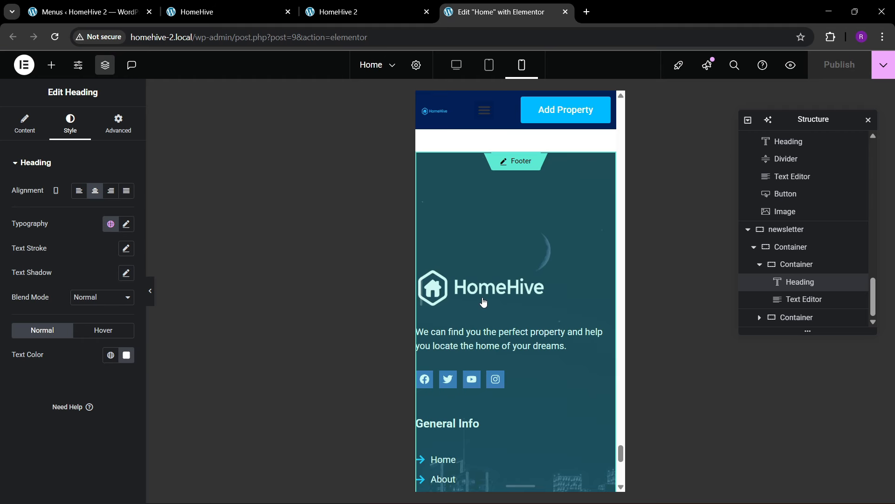
- In the footer template, set the top container's padding to 200, 20, 80, 20
{"action": "left_click", "coordinate": [465, 271]}
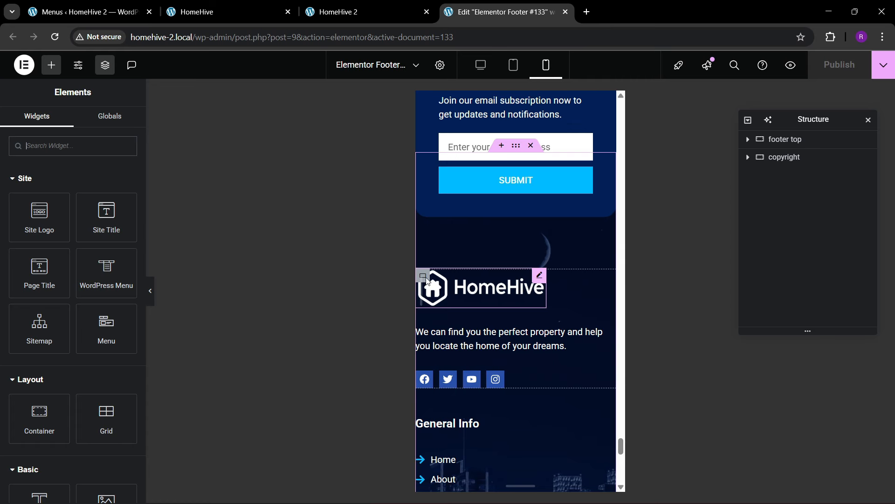
{"action": "left_click", "coordinate": [784, 155]}
{"action": "left_click", "coordinate": [118, 136]}
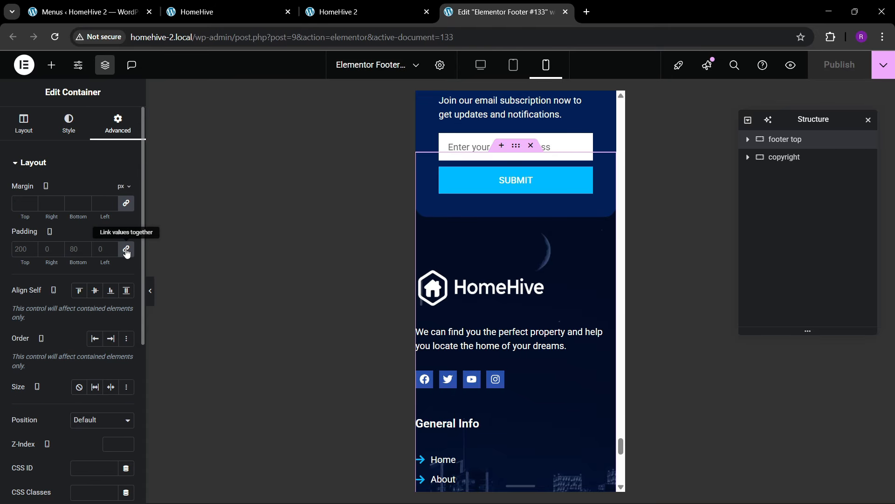
{"action": "left_click", "coordinate": [126, 249]}
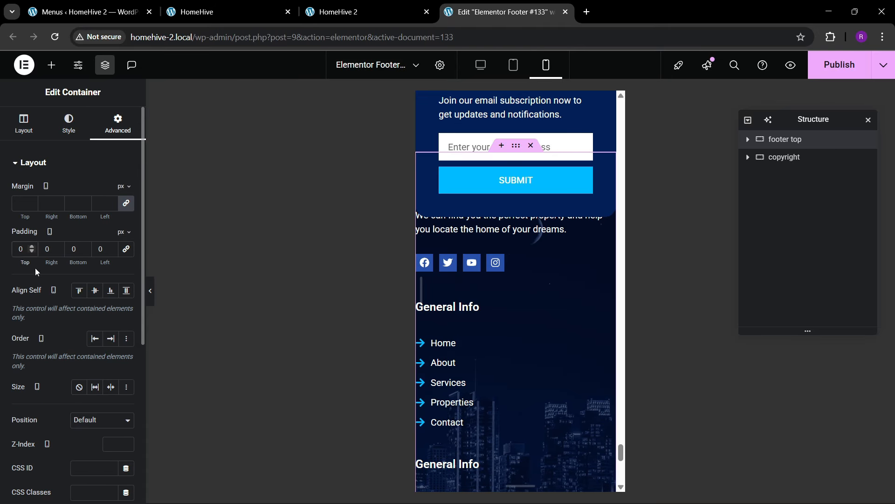
{"action": "type", "text": "2020"}
{"action": "key", "text": "Tab"}
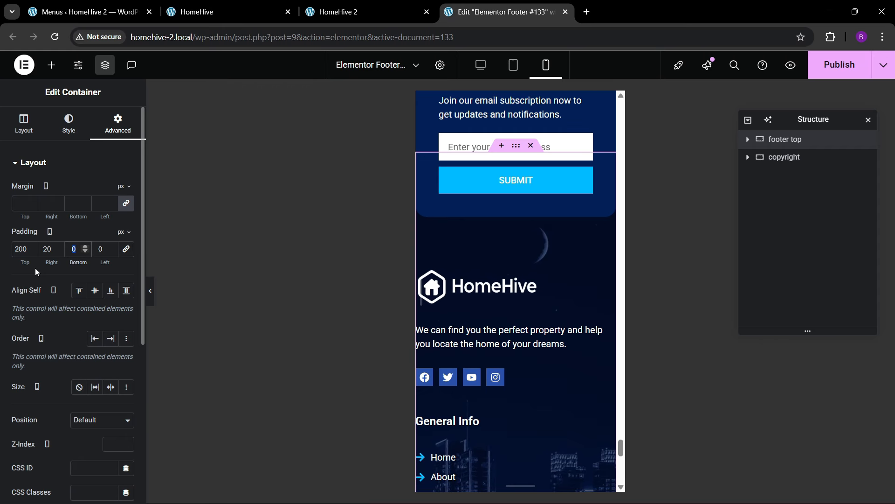
{"action": "type", "text": "08"}
{"action": "key", "text": "Tab"}
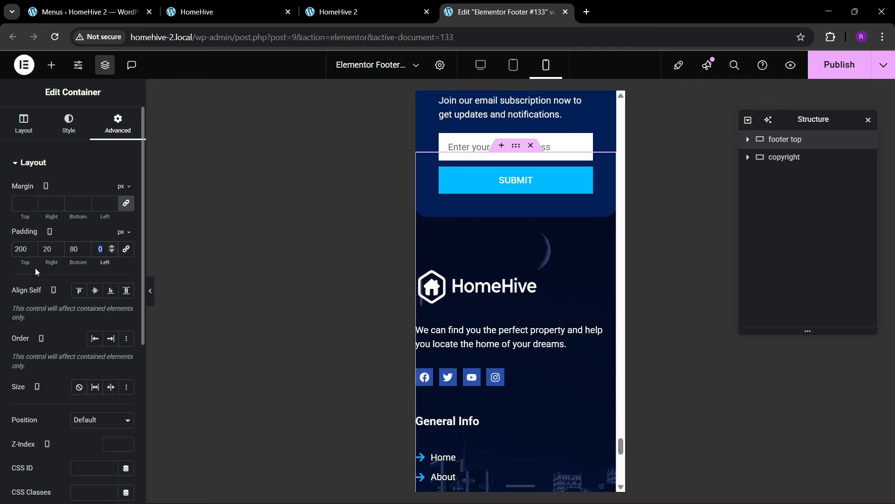
{"action": "type", "text": "20"}
- Set the copyright row's padding to 20 on all sides and publish the footer
{"action": "scroll", "coordinate": [526, 343], "scroll_direction": "down", "scroll_amount": 3}
{"action": "scroll", "coordinate": [526, 344], "scroll_direction": "down", "scroll_amount": 5}
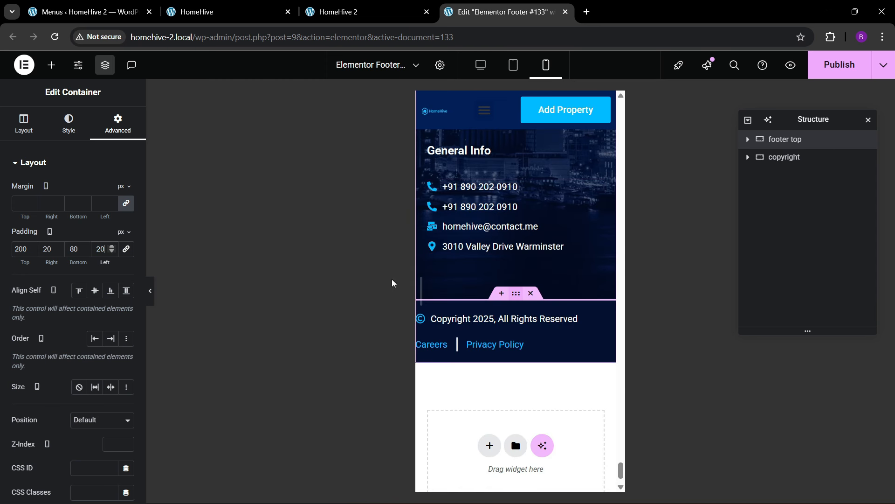
{"action": "left_click", "coordinate": [516, 293]}
{"action": "left_click", "coordinate": [117, 132]}
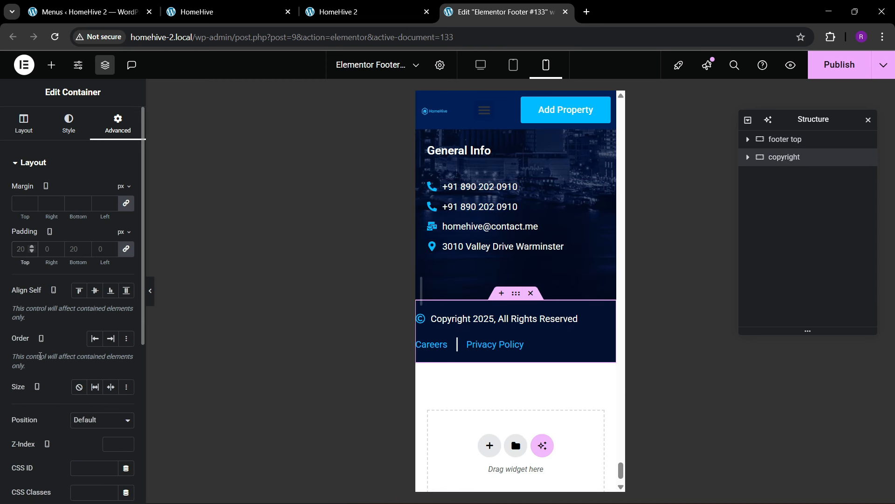
{"action": "type", "text": "20"}
{"action": "scroll", "coordinate": [520, 244], "scroll_direction": "up", "scroll_amount": 5}
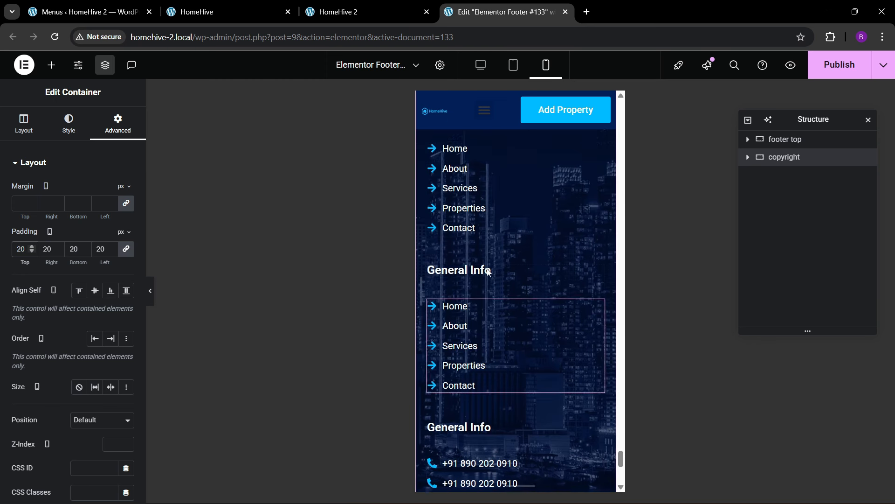
{"action": "scroll", "coordinate": [488, 271], "scroll_direction": "up", "scroll_amount": 5}
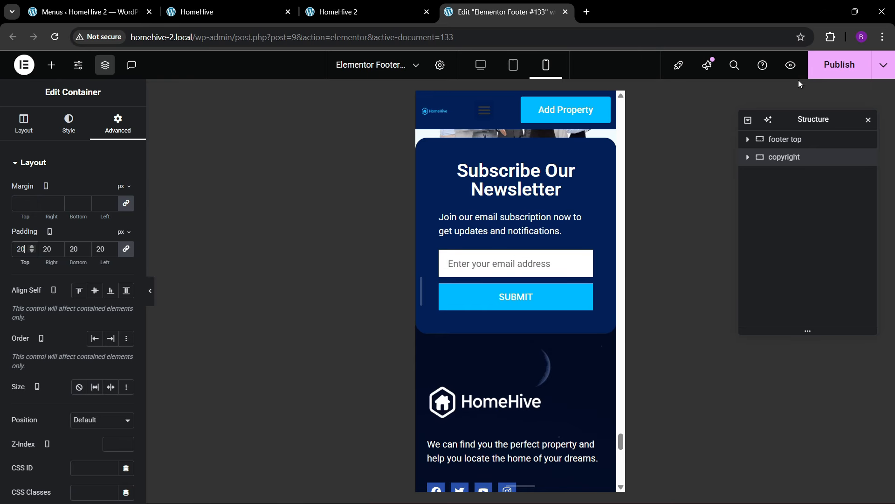
{"action": "left_click", "coordinate": [835, 64]}
- Open the Header template for editing
{"action": "scroll", "coordinate": [521, 264], "scroll_direction": "up", "scroll_amount": 10}
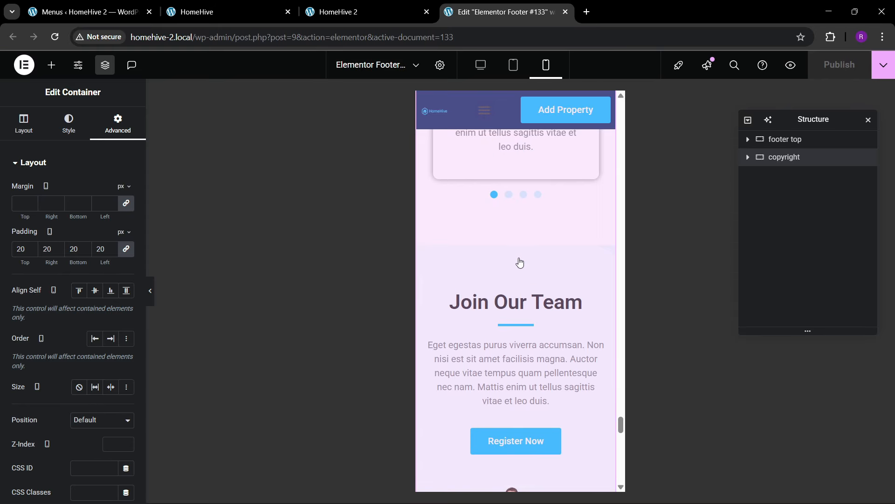
{"action": "scroll", "coordinate": [520, 263], "scroll_direction": "up", "scroll_amount": 10}
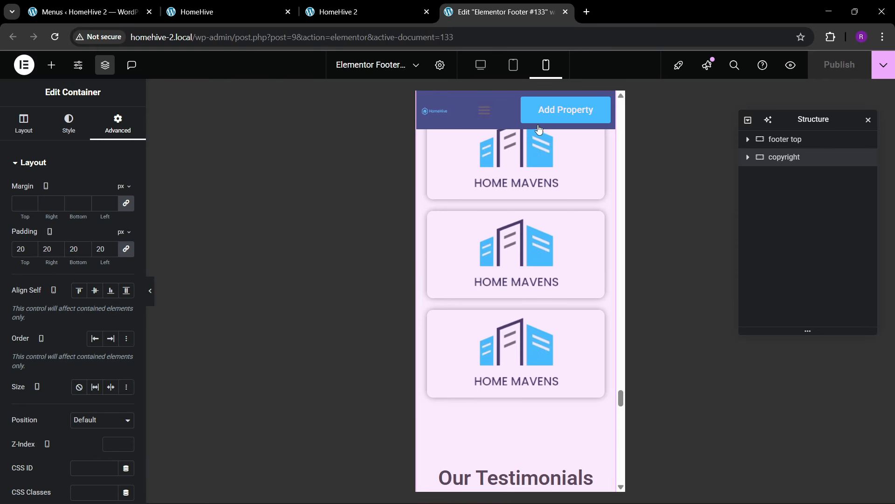
{"action": "left_click_drag", "start_coordinate": [622, 404], "coordinate": [612, 109]}
{"action": "double_click", "coordinate": [468, 245]}
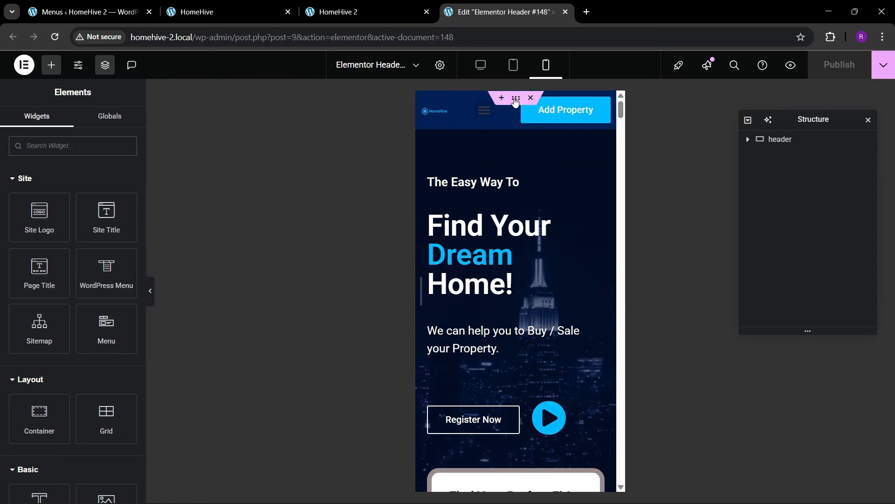
- Set the header container's padding to 10 and widen the logo to 132 px
{"action": "left_click", "coordinate": [783, 139]}
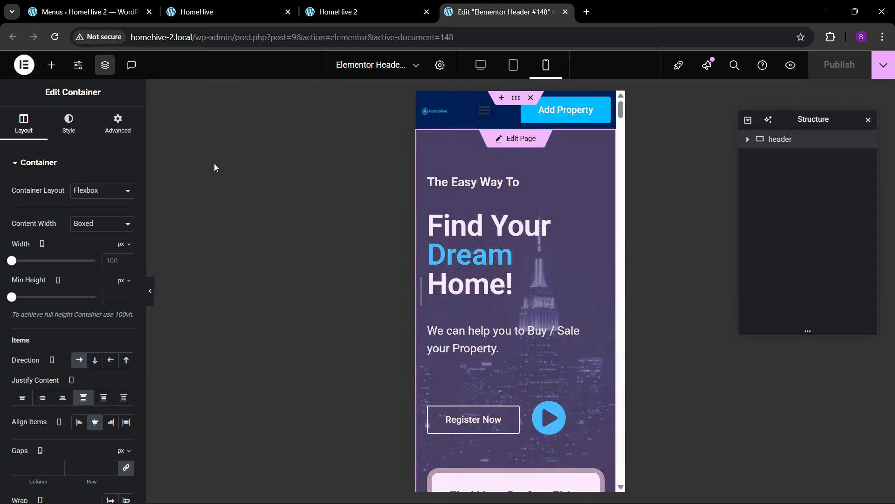
{"action": "left_click", "coordinate": [118, 124]}
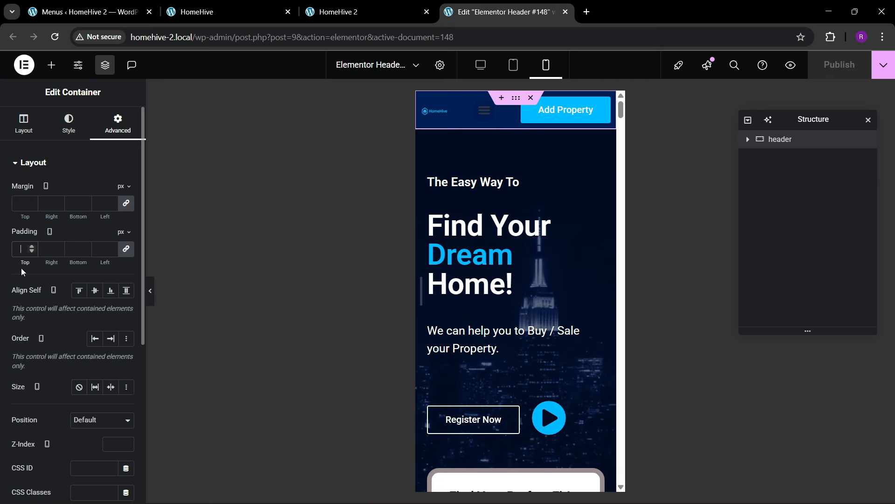
{"action": "type", "text": "10"}
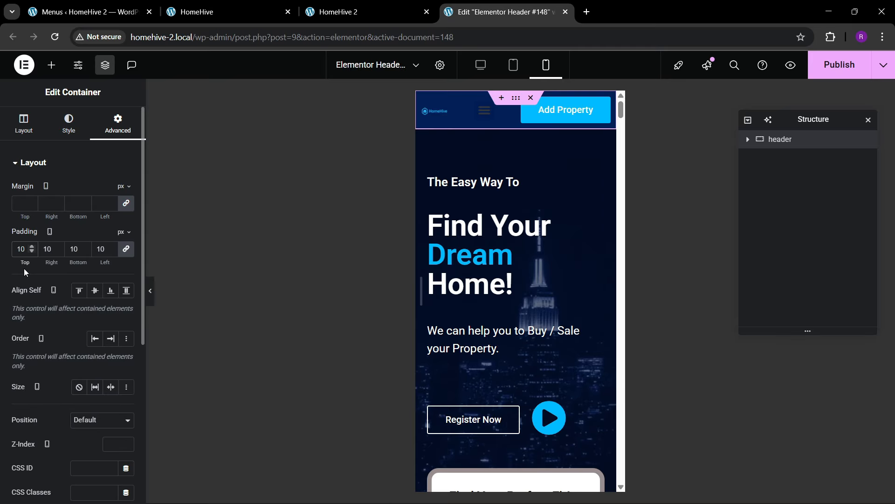
{"action": "left_click", "coordinate": [446, 113]}
{"action": "left_click", "coordinate": [116, 125]}
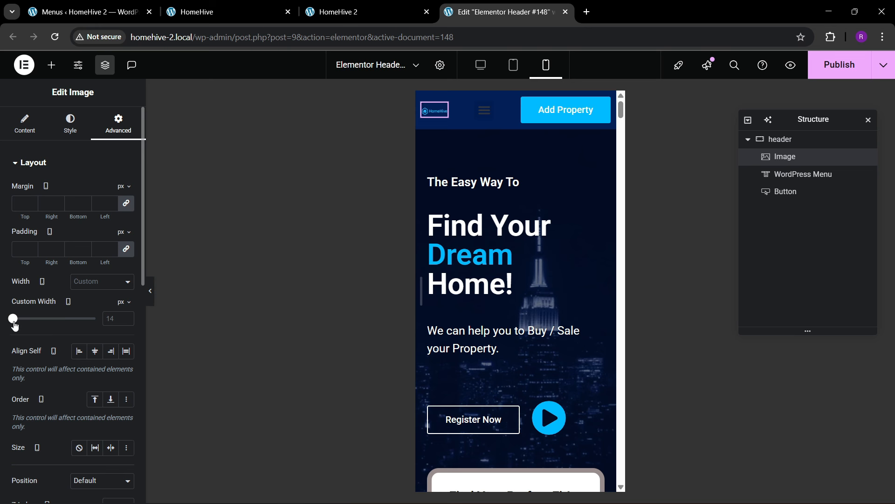
{"action": "left_click_drag", "start_coordinate": [14, 325], "coordinate": [24, 326]}
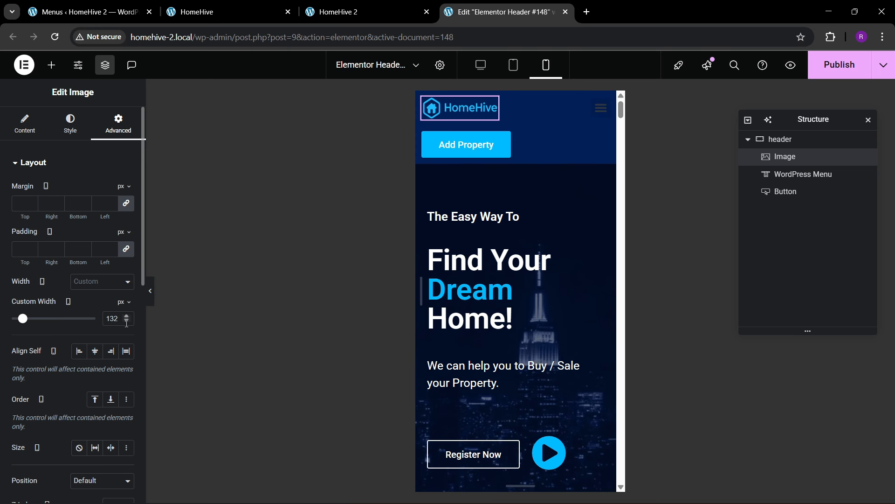
- Give the menu toggle button a Home Sky background and a white icon
{"action": "left_click", "coordinate": [601, 107]}
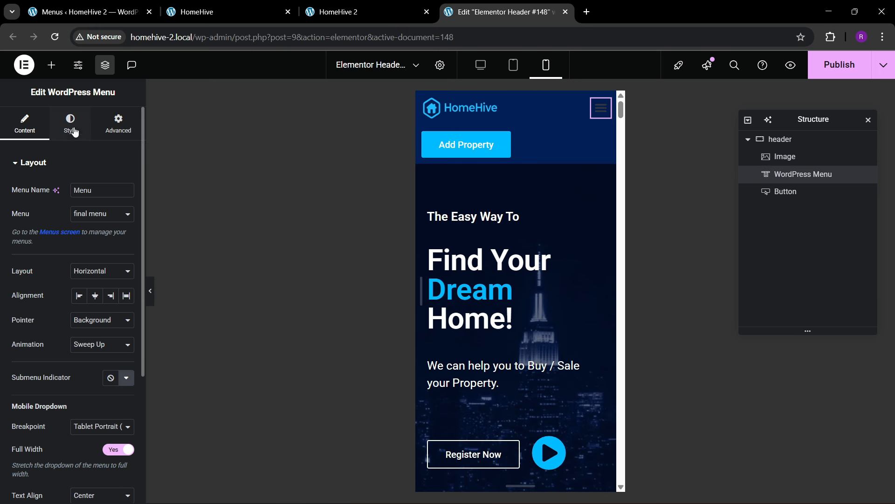
{"action": "left_click", "coordinate": [74, 132]}
{"action": "scroll", "coordinate": [44, 337], "scroll_direction": "down", "scroll_amount": 1}
{"action": "left_click", "coordinate": [35, 422]}
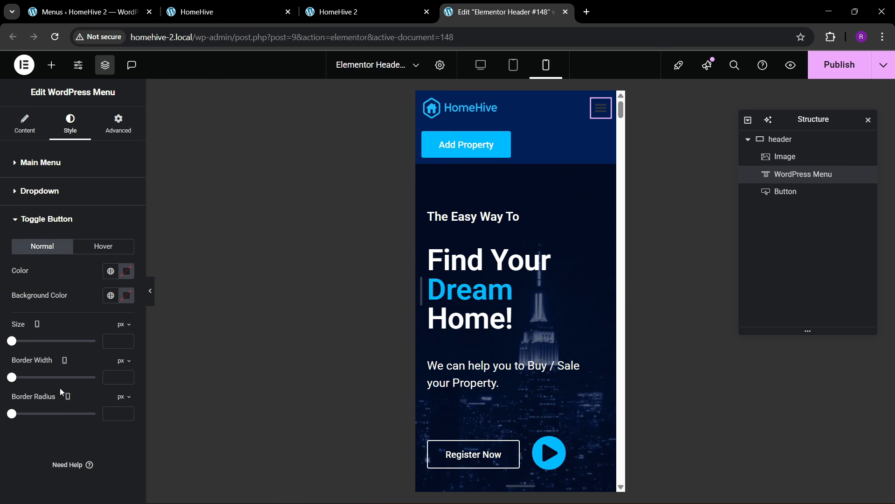
{"action": "left_click", "coordinate": [111, 295]}
{"action": "left_click", "coordinate": [72, 244]}
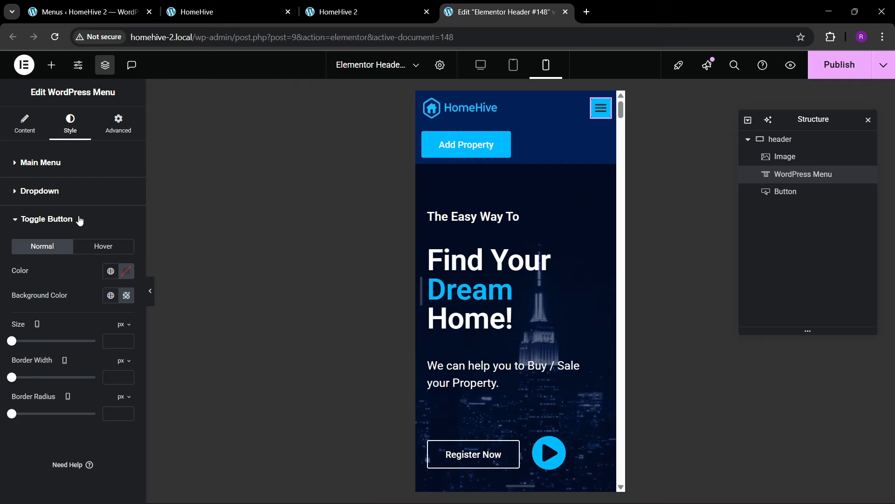
{"action": "left_click", "coordinate": [133, 273]}
{"action": "left_click", "coordinate": [60, 317]}
{"action": "left_click", "coordinate": [69, 270]}
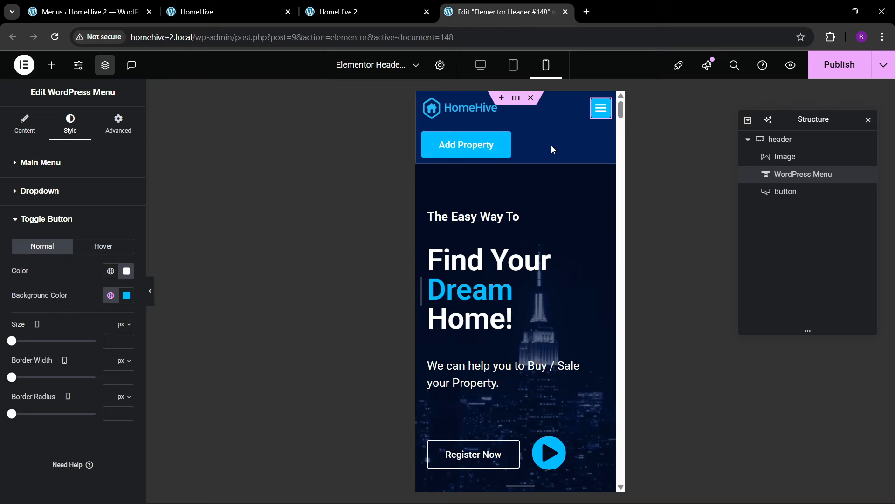
- Raise the Add Property button's text size to 13
{"action": "left_click", "coordinate": [504, 150]}
{"action": "left_click", "coordinate": [70, 124]}
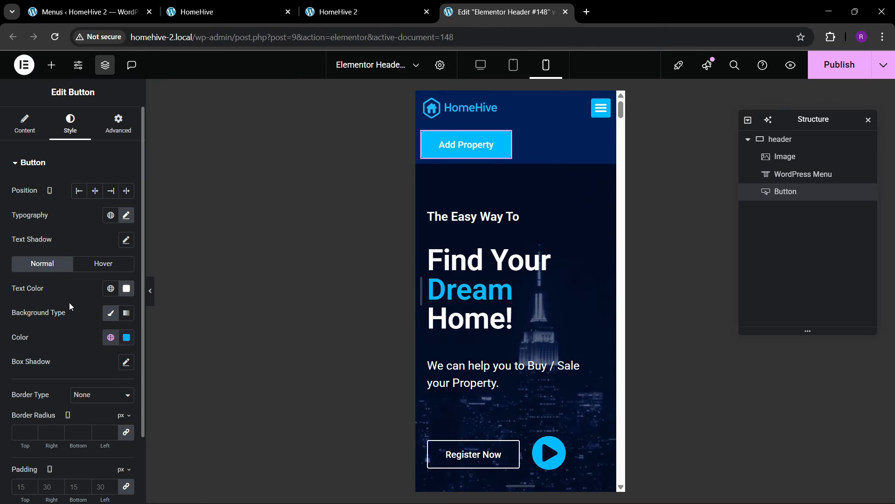
{"action": "left_click", "coordinate": [128, 220]}
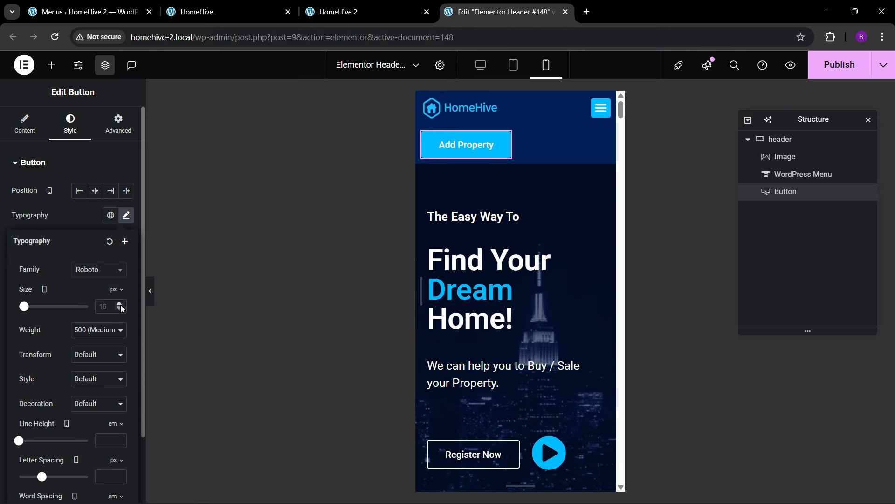
{"action": "left_click", "coordinate": [121, 304]}
{"action": "left_click", "coordinate": [120, 304]}
{"action": "left_click", "coordinate": [121, 304]}
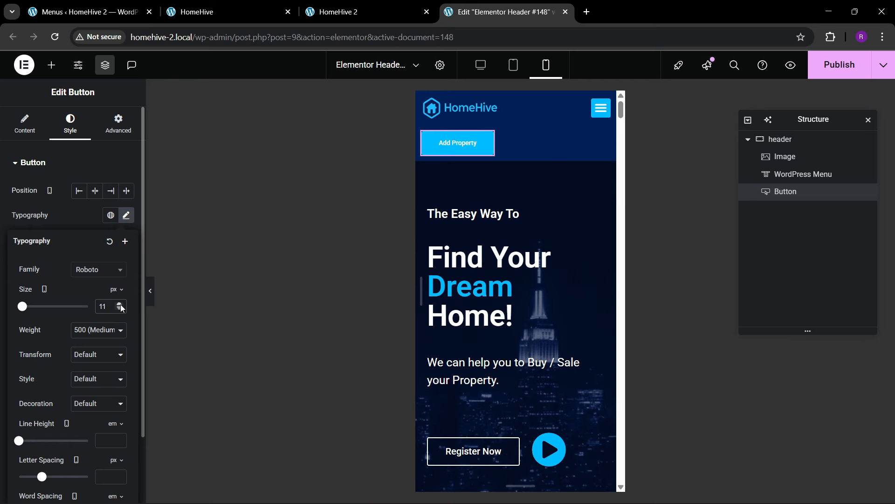
{"action": "left_click", "coordinate": [120, 304]}
{"action": "left_click", "coordinate": [120, 304]}
{"action": "left_click", "coordinate": [67, 220]}
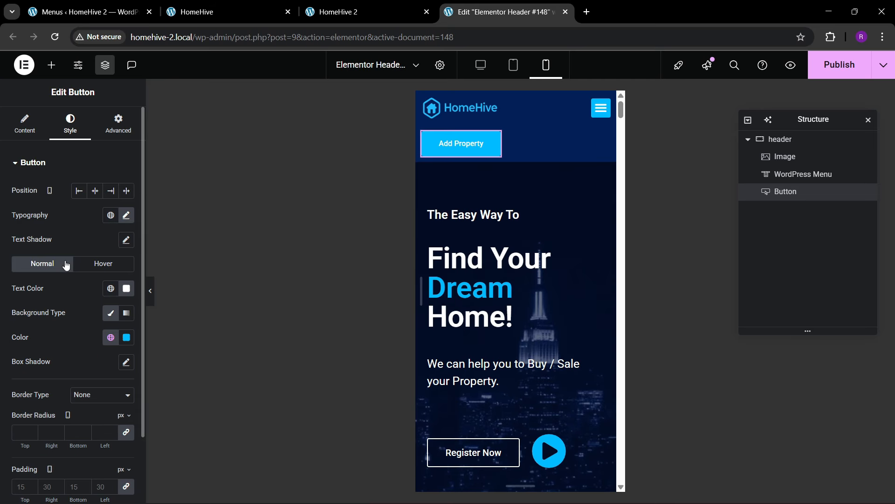
- Set the Add Property button padding to 10, keep its text at 13, and publish the header
{"action": "scroll", "coordinate": [64, 266], "scroll_direction": "down", "scroll_amount": 2}
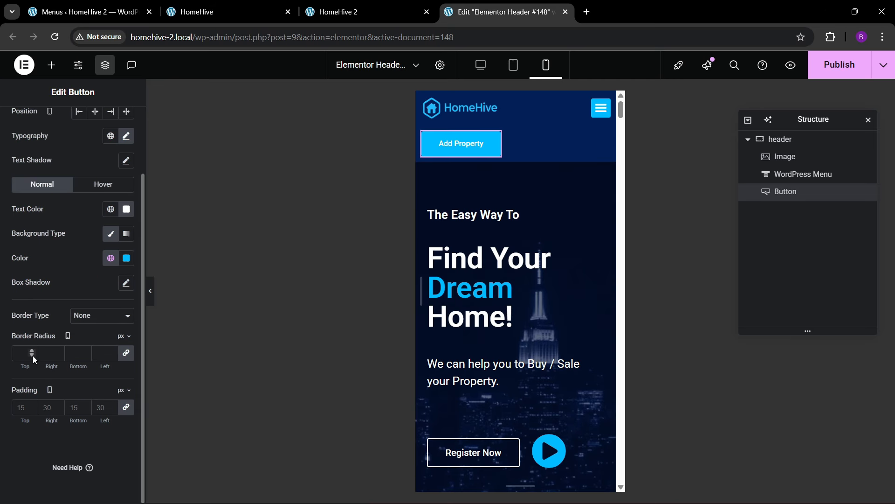
{"action": "type", "text": "8"}
{"action": "left_click", "coordinate": [29, 407]}
{"action": "left_click", "coordinate": [29, 407]}
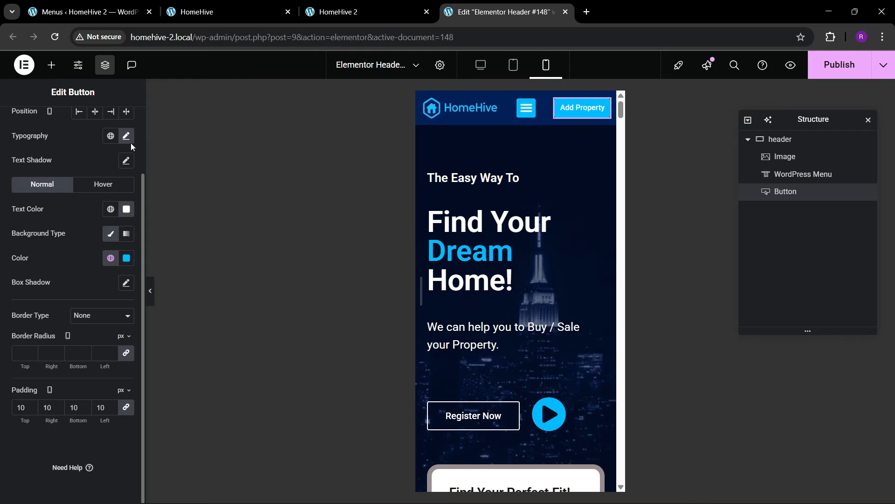
{"action": "left_click", "coordinate": [126, 136]}
{"action": "left_click", "coordinate": [120, 224]}
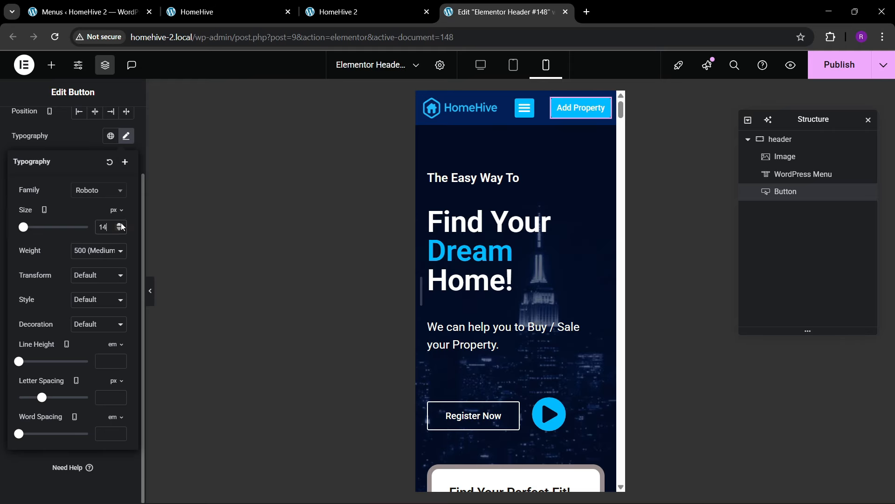
{"action": "left_click", "coordinate": [120, 230]}
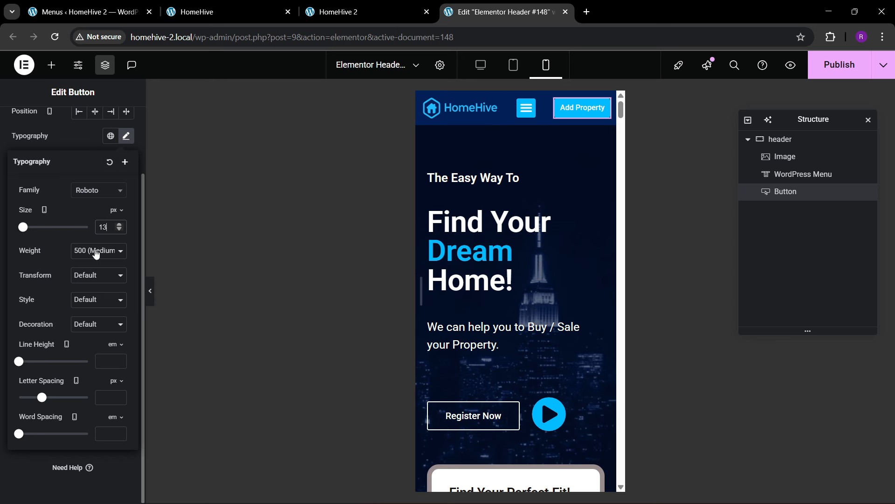
{"action": "scroll", "coordinate": [516, 290], "scroll_direction": "down", "scroll_amount": 4}
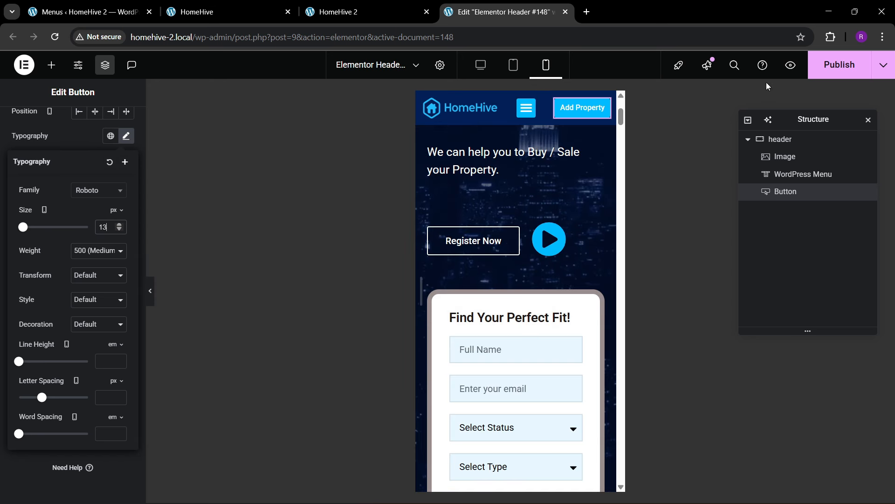
{"action": "left_click", "coordinate": [839, 64]}
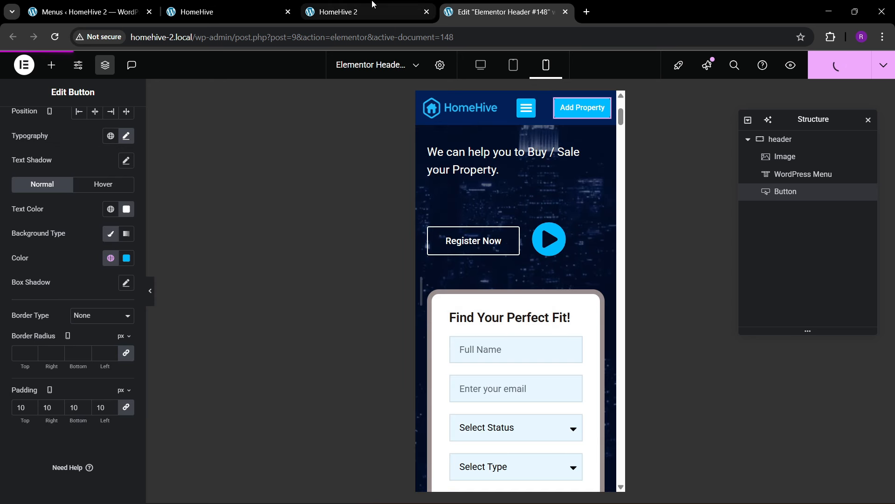
- Reload the live HomeHive 2 homepage and scroll through it to check the new header
{"action": "left_click", "coordinate": [369, 11]}
{"action": "left_click", "coordinate": [260, 39]}
{"action": "key", "text": "Return"}
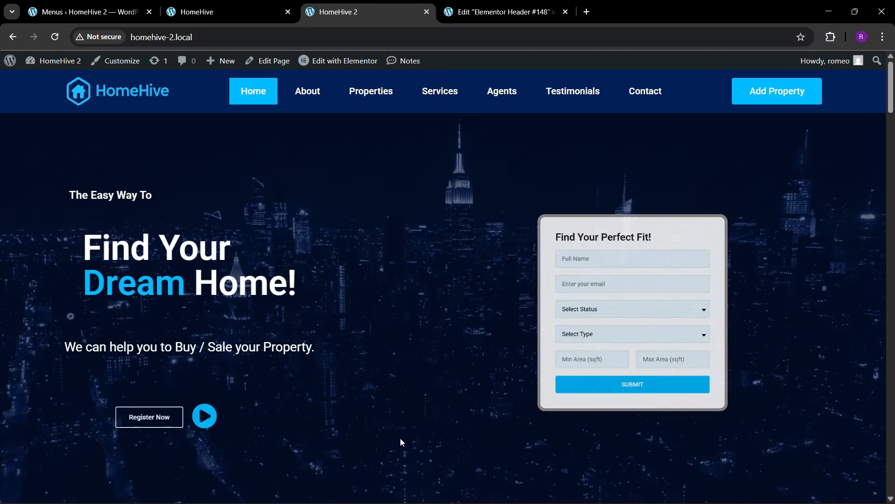
{"action": "scroll", "coordinate": [405, 299], "scroll_direction": "down", "scroll_amount": 4}
{"action": "scroll", "coordinate": [403, 295], "scroll_direction": "up", "scroll_amount": 4}
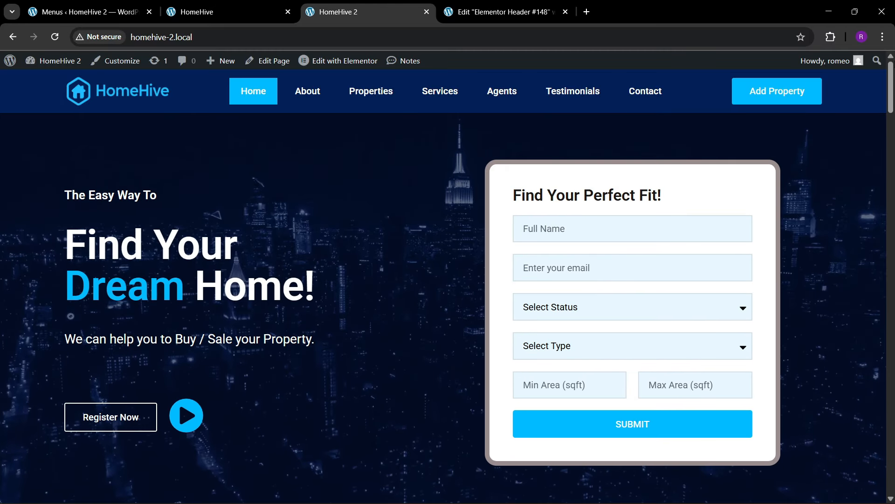
{"action": "scroll", "coordinate": [868, 321], "scroll_direction": "down", "scroll_amount": 15}
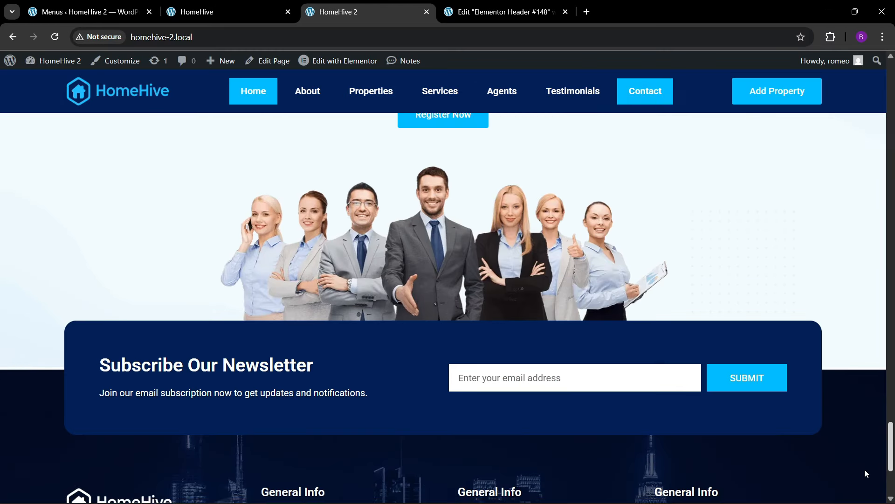
{"action": "scroll", "coordinate": [865, 441], "scroll_direction": "up", "scroll_amount": 15}
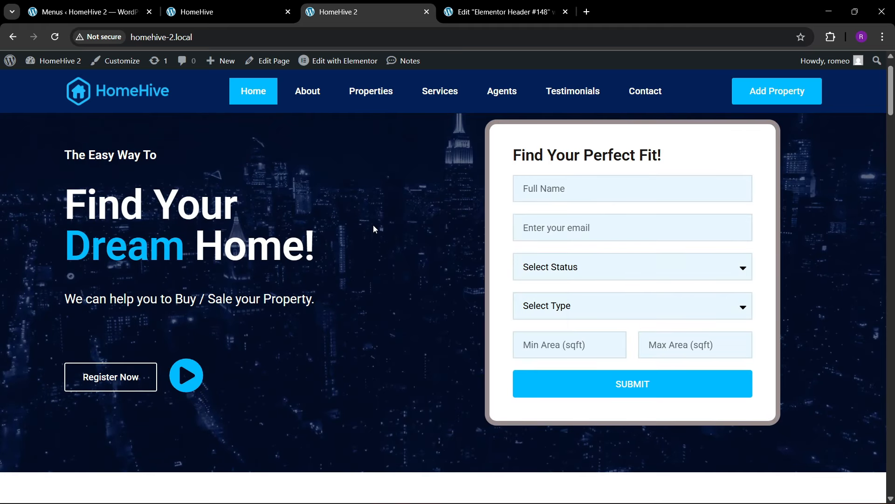
{"action": "right_click", "coordinate": [374, 229]}
- Inspect the live page in DevTools' responsive view and scroll through it
{"action": "left_click", "coordinate": [411, 490]}
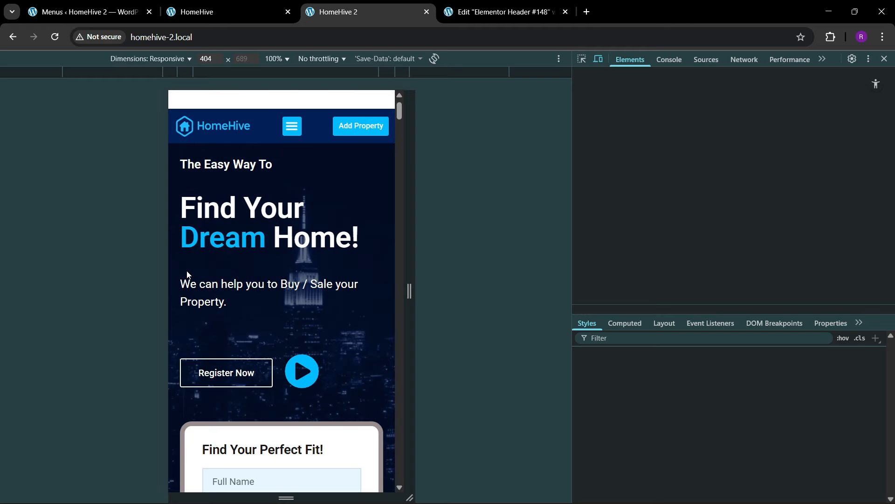
{"action": "scroll", "coordinate": [242, 289], "scroll_direction": "down", "scroll_amount": 3}
{"action": "scroll", "coordinate": [260, 292], "scroll_direction": "up", "scroll_amount": 2}
{"action": "scroll", "coordinate": [265, 304], "scroll_direction": "down", "scroll_amount": 7}
{"action": "scroll", "coordinate": [265, 304], "scroll_direction": "down", "scroll_amount": 15}
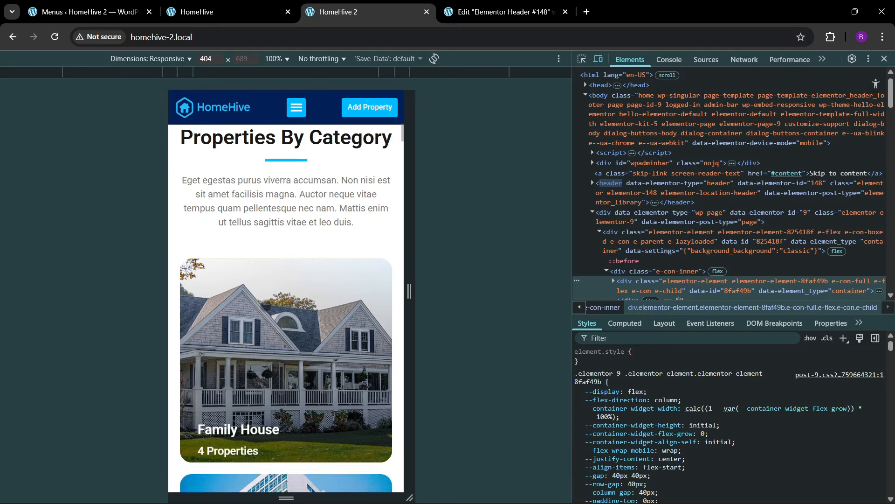
{"action": "scroll", "coordinate": [259, 328], "scroll_direction": "down", "scroll_amount": 15}
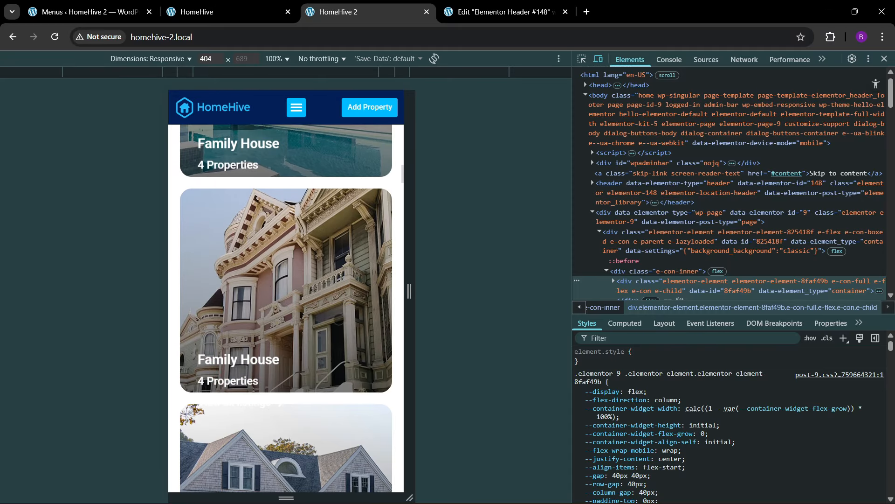
{"action": "scroll", "coordinate": [324, 367], "scroll_direction": "down", "scroll_amount": 15}
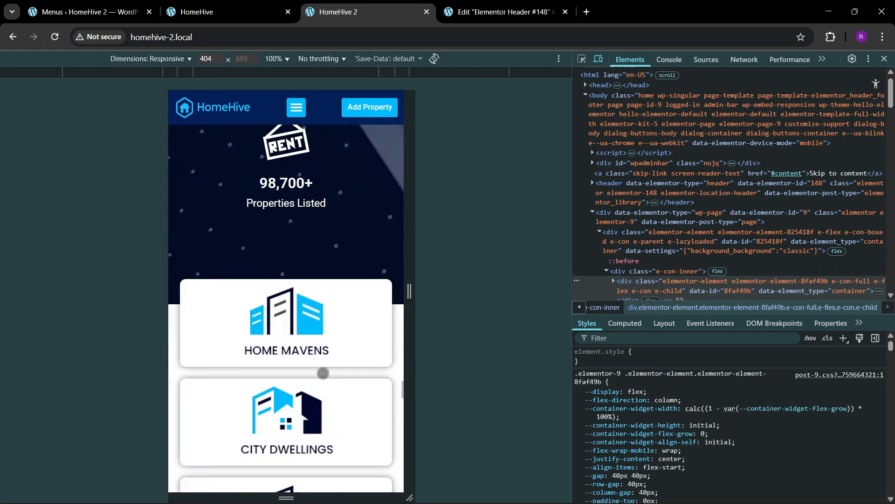
{"action": "scroll", "coordinate": [326, 238], "scroll_direction": "up", "scroll_amount": 5}
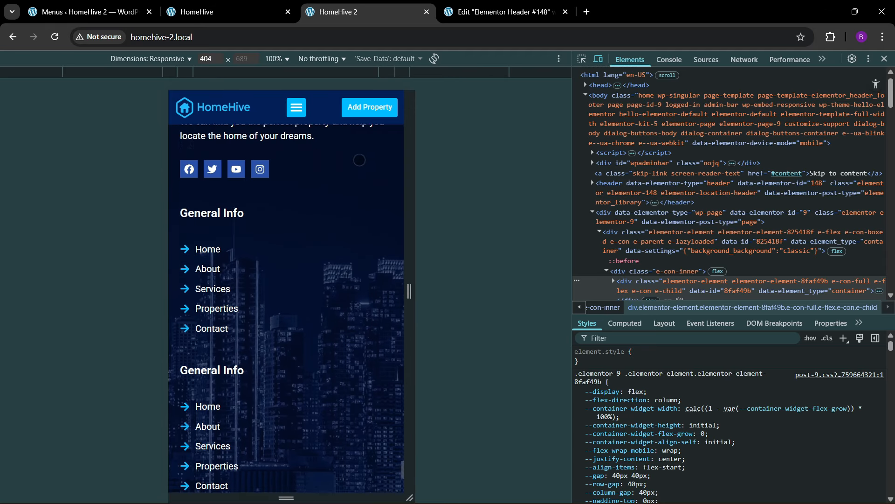
- Use the mobile hamburger menu to jump to About, Properties and Services
{"action": "left_click", "coordinate": [298, 106]}
{"action": "left_click", "coordinate": [294, 159]}
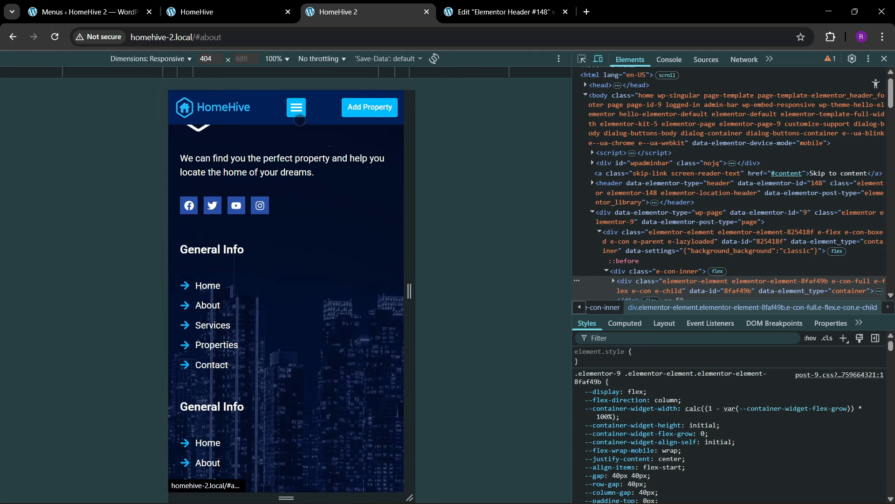
{"action": "left_click", "coordinate": [297, 109]}
{"action": "left_click", "coordinate": [297, 182]}
{"action": "left_click", "coordinate": [296, 107]}
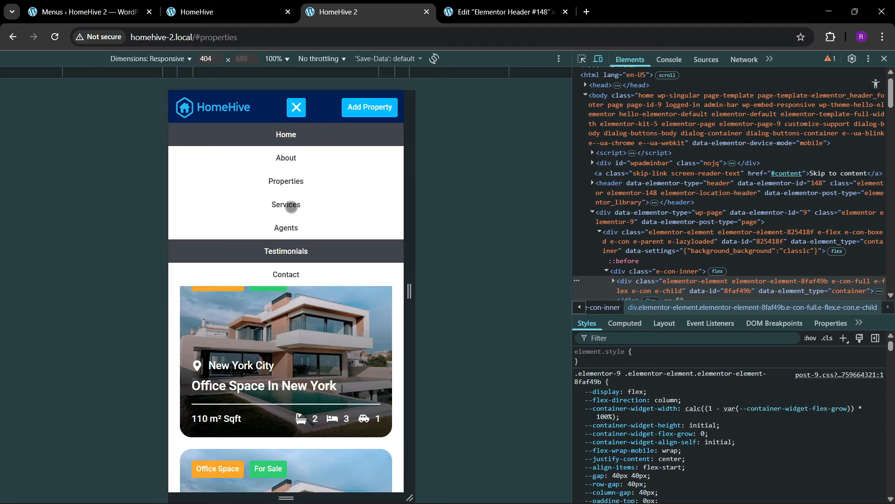
{"action": "left_click", "coordinate": [286, 201]}
- In the header's WordPress Menu dropdown style, give hover items a blue background and white text
{"action": "left_click", "coordinate": [503, 12]}
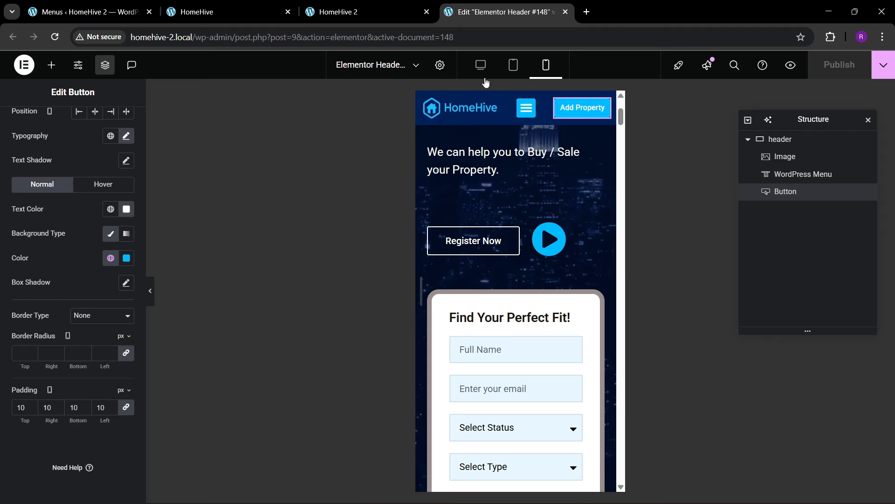
{"action": "left_click", "coordinate": [530, 111]}
{"action": "scroll", "coordinate": [75, 364], "scroll_direction": "down", "scroll_amount": 3}
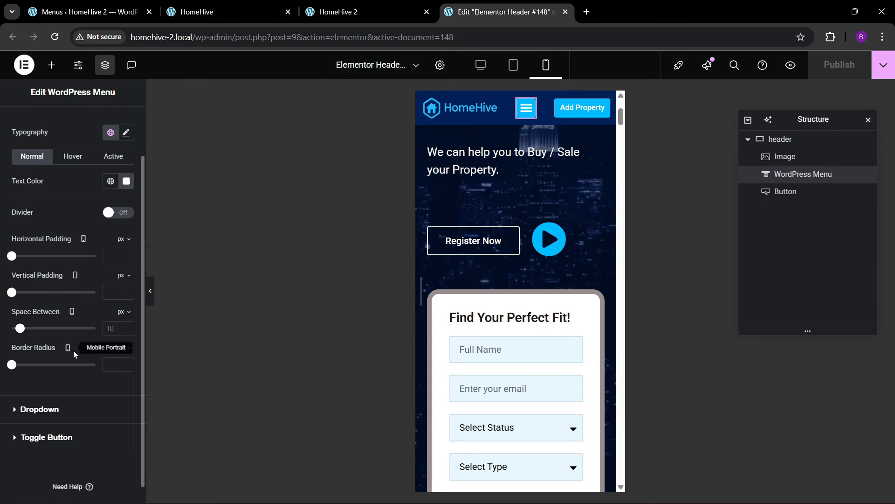
{"action": "left_click", "coordinate": [52, 390]}
{"action": "left_click", "coordinate": [82, 247]}
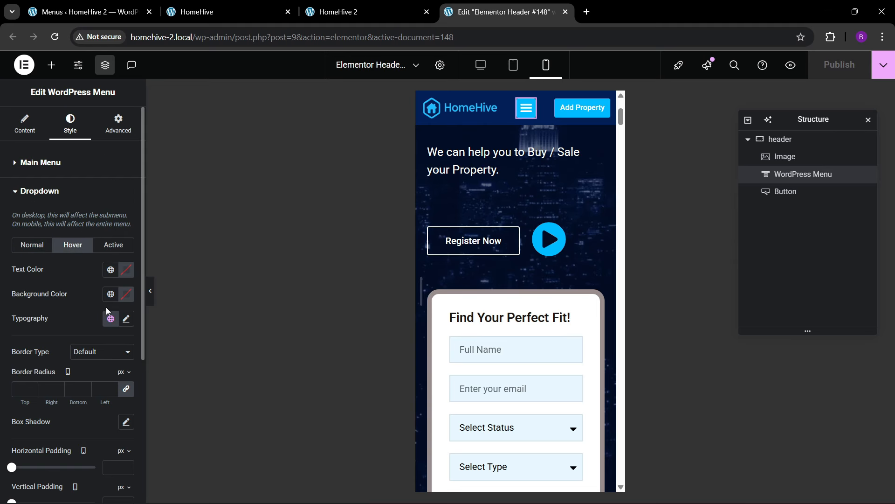
{"action": "left_click", "coordinate": [110, 294]}
{"action": "left_click", "coordinate": [120, 196]}
{"action": "left_click", "coordinate": [120, 272]}
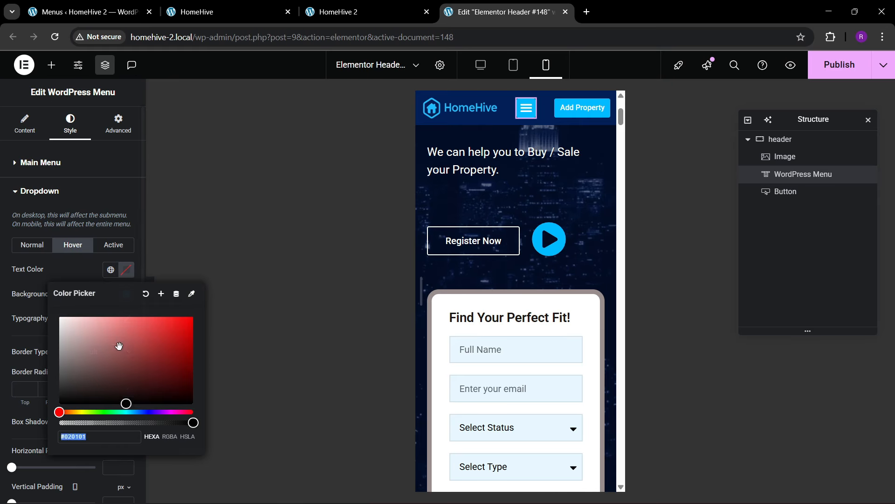
{"action": "left_click", "coordinate": [58, 314]}
- Give active dropdown items the blue background, then publish the header
{"action": "left_click", "coordinate": [114, 244]}
{"action": "left_click", "coordinate": [110, 294]}
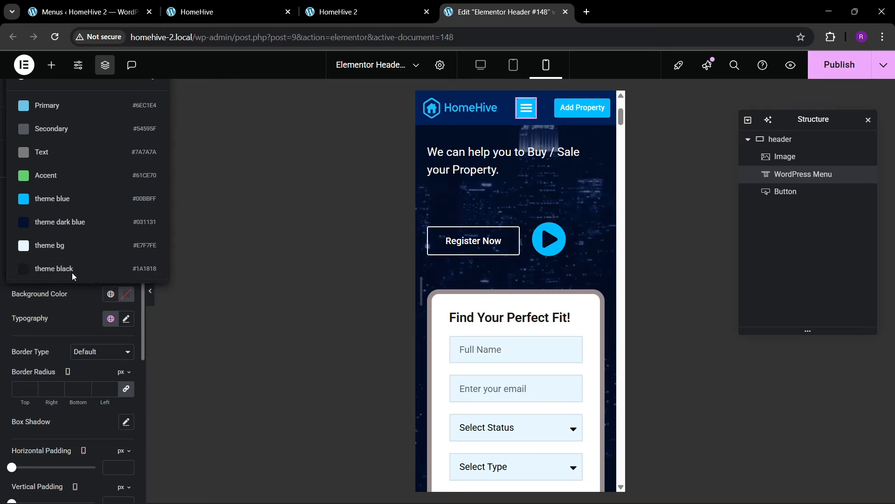
{"action": "left_click", "coordinate": [56, 199]}
{"action": "left_click", "coordinate": [122, 272]}
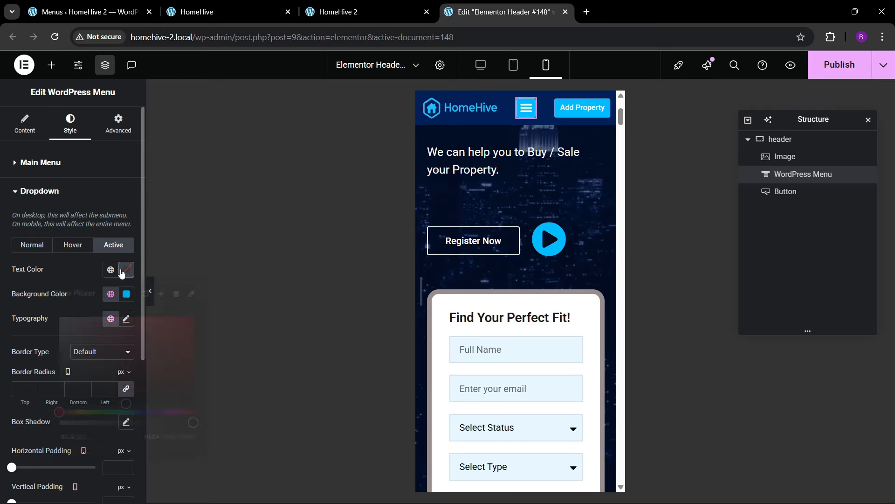
{"action": "left_click", "coordinate": [23, 246]}
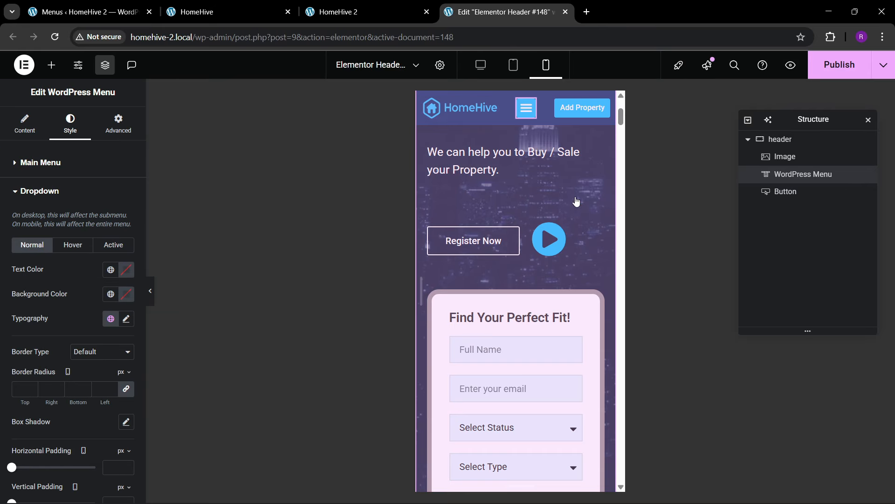
{"action": "left_click", "coordinate": [839, 64]}
- Check the reference HomeHive site's scroll-to-top button, then return to the menus admin page
{"action": "left_click", "coordinate": [351, 5]}
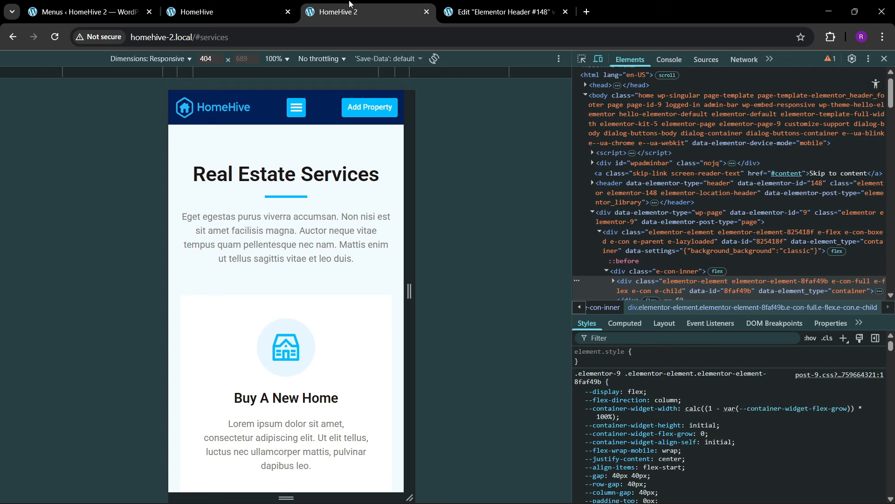
{"action": "left_click", "coordinate": [273, 5]}
{"action": "scroll", "coordinate": [777, 333], "scroll_direction": "down", "scroll_amount": 5}
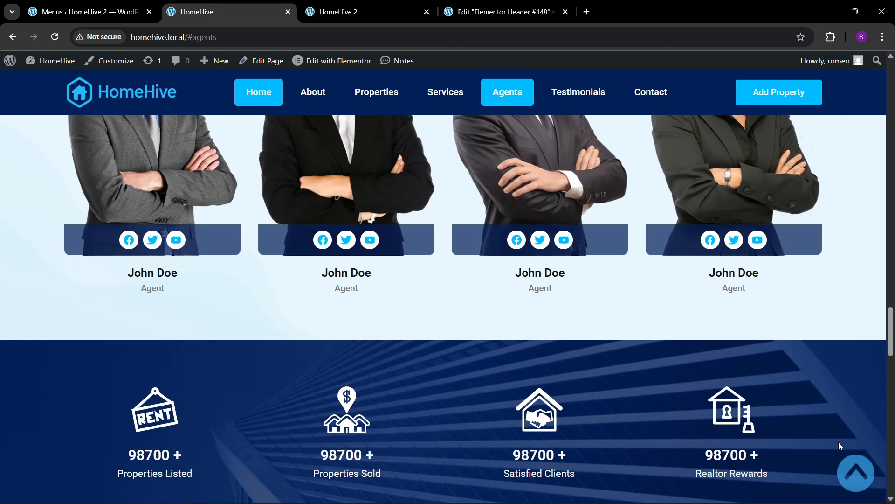
{"action": "left_click", "coordinate": [852, 474]}
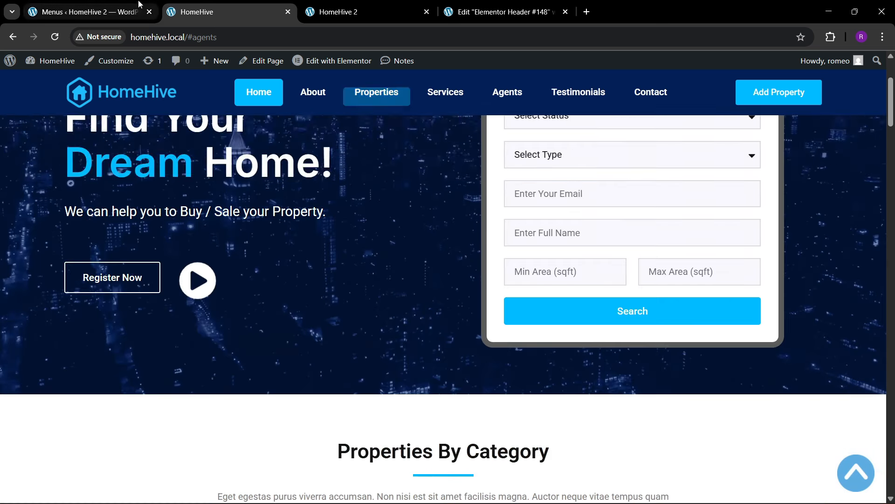
{"action": "left_click", "coordinate": [88, 12]}
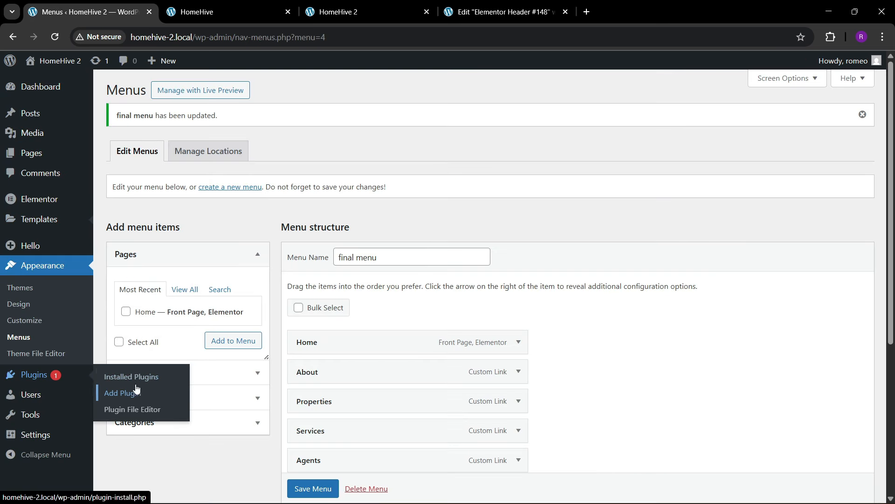
- Load the admin dashboard at /wp-admin/ and go to Plugins > Add Plugin
{"action": "mouse_move", "coordinate": [43, 387]}
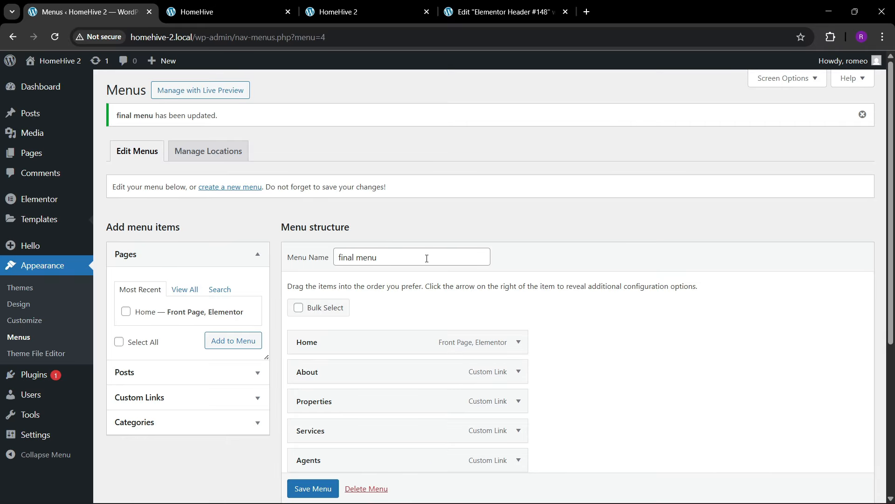
{"action": "scroll", "coordinate": [308, 243], "scroll_direction": "down", "scroll_amount": 5}
{"action": "scroll", "coordinate": [233, 286], "scroll_direction": "up", "scroll_amount": 5}
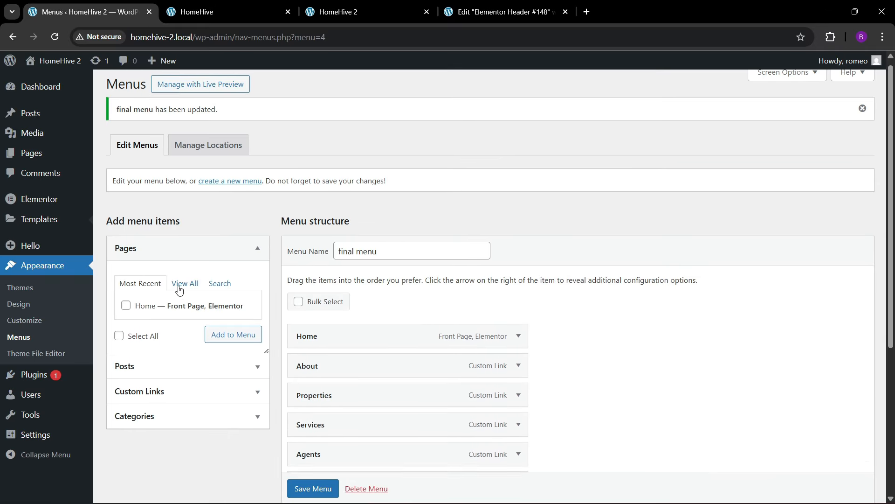
{"action": "mouse_move", "coordinate": [17, 379]}
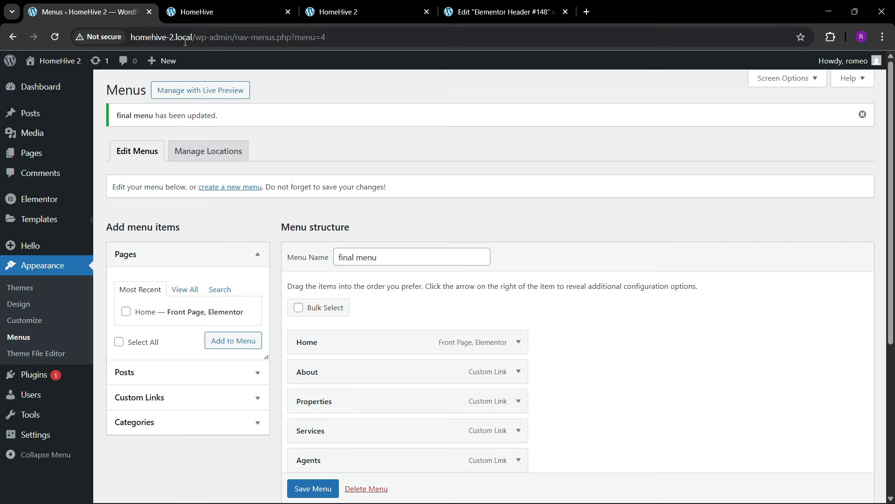
{"action": "left_click_drag", "start_coordinate": [235, 37], "coordinate": [326, 38]}
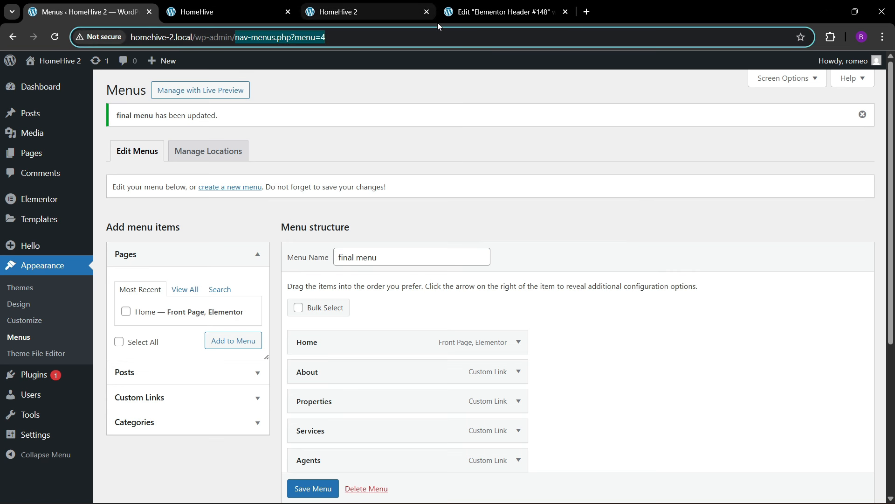
{"action": "key", "text": "BackSpace"}
{"action": "key", "text": "Return"}
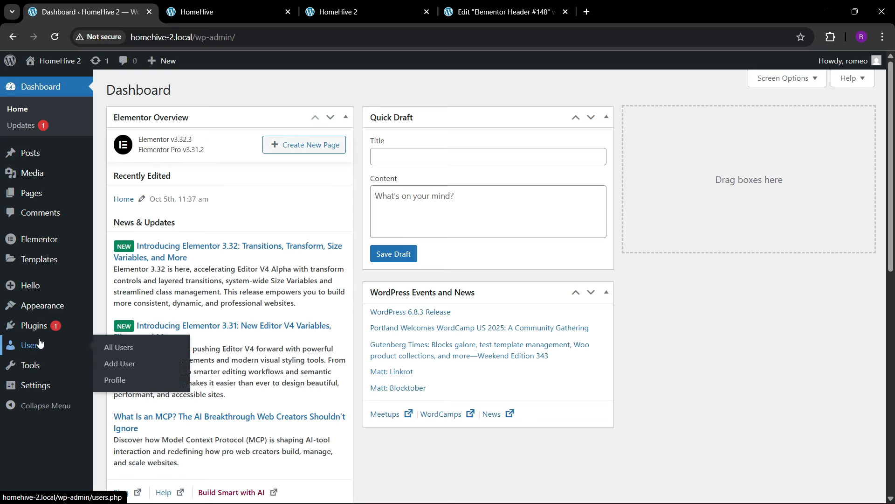
{"action": "left_click", "coordinate": [112, 330]}
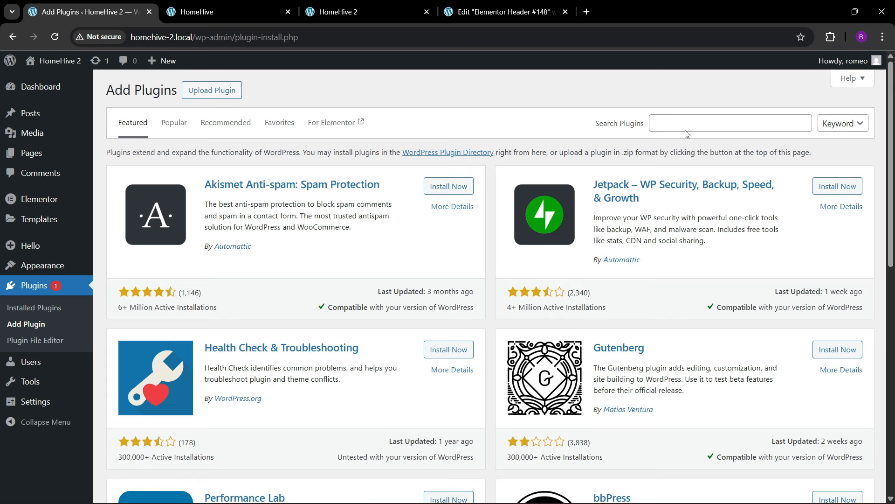
- Search plugins for 'wpfront scroll' and install WPFront Scroll Top
{"action": "left_click", "coordinate": [686, 128]}
{"action": "type", "text": "wpf"}
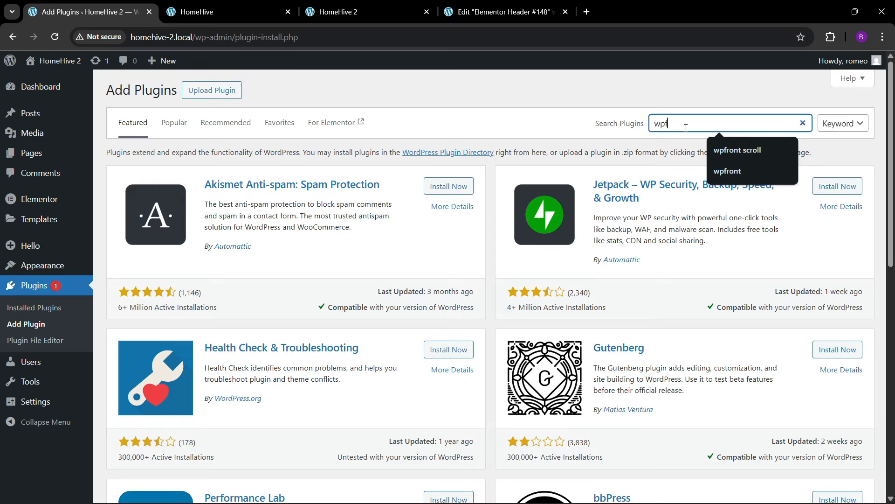
{"action": "type", "text": "ront "}
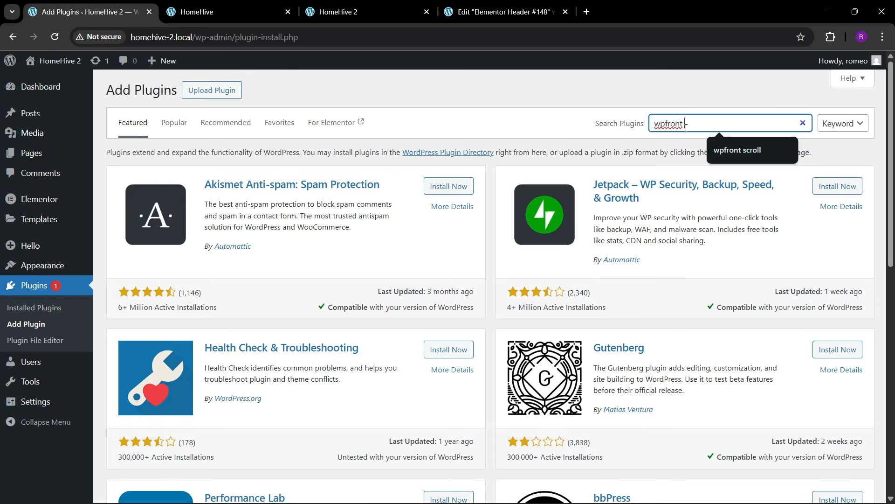
{"action": "type", "text": "scroll"}
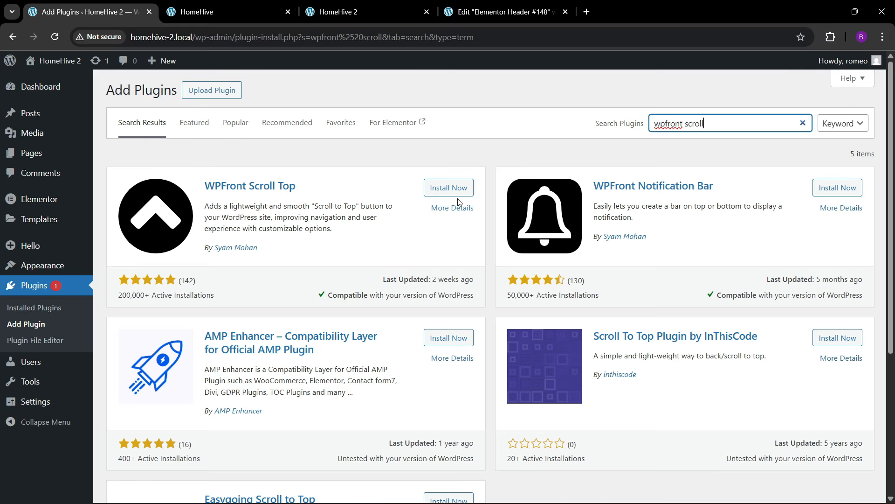
{"action": "left_click", "coordinate": [458, 193]}
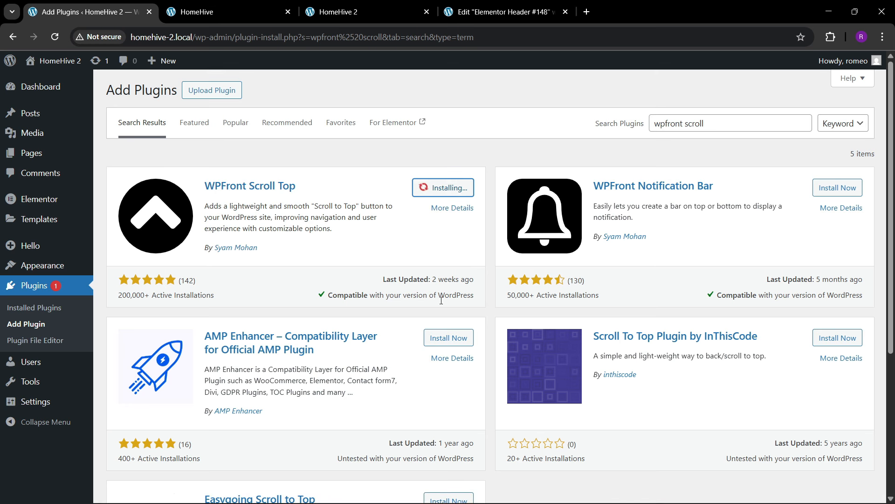
- Compare with the reference HomeHive site's scroll-top button, then return to the installation page
{"action": "left_click", "coordinate": [159, 7]}
{"action": "scroll", "coordinate": [800, 292], "scroll_direction": "down", "scroll_amount": 7}
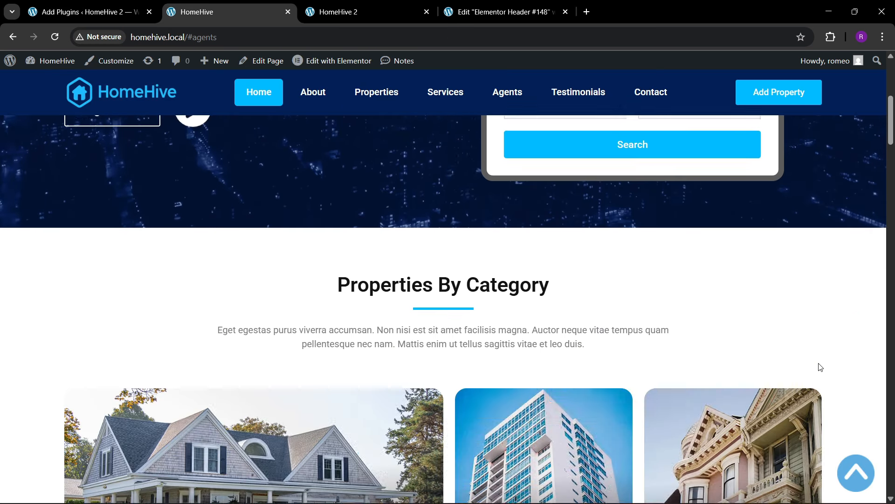
{"action": "left_click", "coordinate": [854, 467]}
{"action": "key", "text": "ctrl+shift+Tab"}
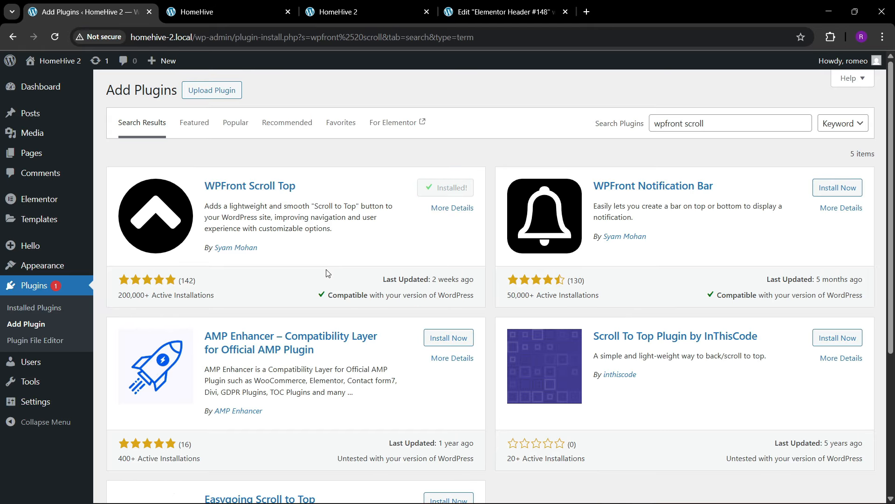
- Activate WPFront Scroll Top and enable Auto Hide for the button
{"action": "left_click", "coordinate": [444, 192]}
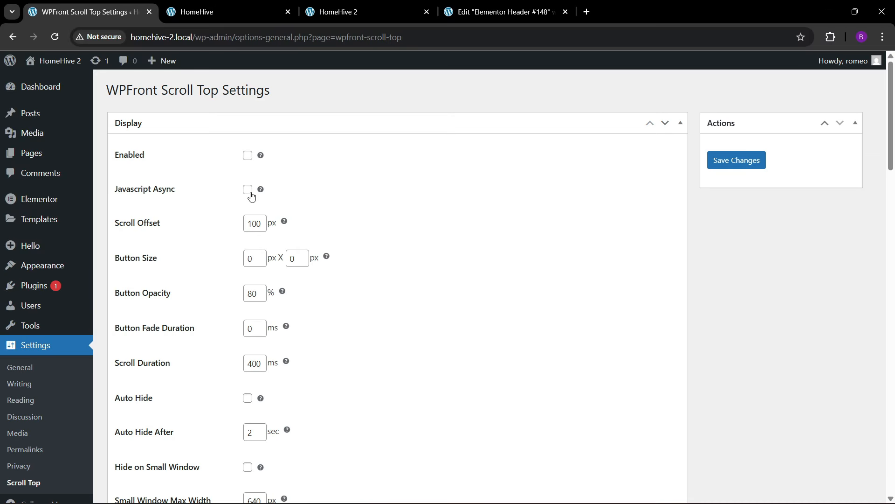
{"action": "scroll", "coordinate": [167, 277], "scroll_direction": "down", "scroll_amount": 5}
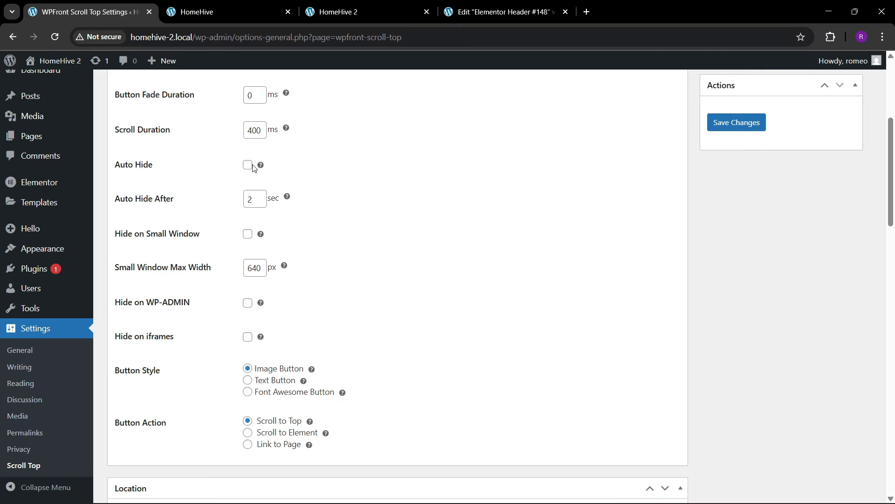
{"action": "left_click", "coordinate": [247, 168]}
{"action": "scroll", "coordinate": [195, 247], "scroll_direction": "down", "scroll_amount": 11}
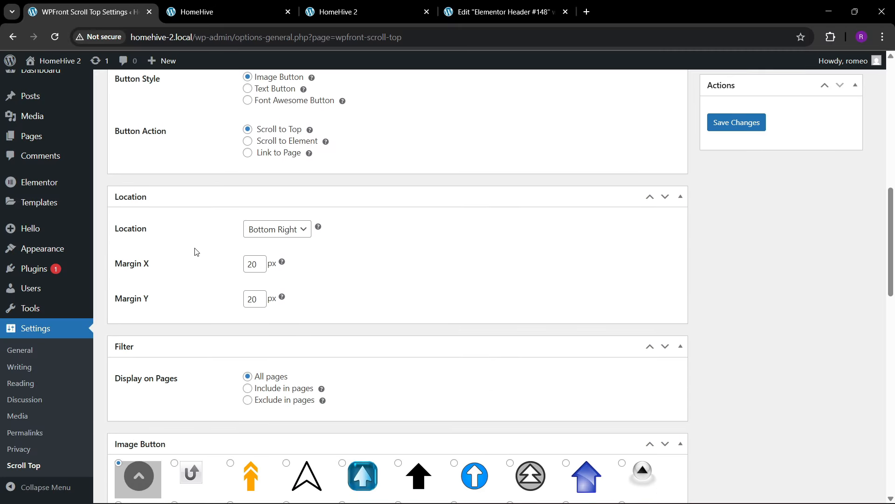
{"action": "scroll", "coordinate": [331, 368], "scroll_direction": "down", "scroll_amount": 3}
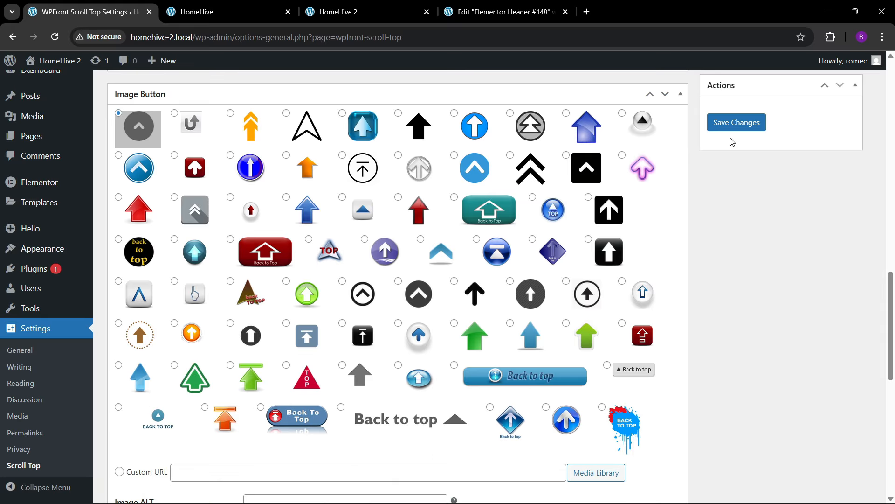
- Choose the light-blue arrow image button and save the scroll-top settings
{"action": "left_click", "coordinate": [735, 123]}
{"action": "scroll", "coordinate": [355, 273], "scroll_direction": "down", "scroll_amount": 3}
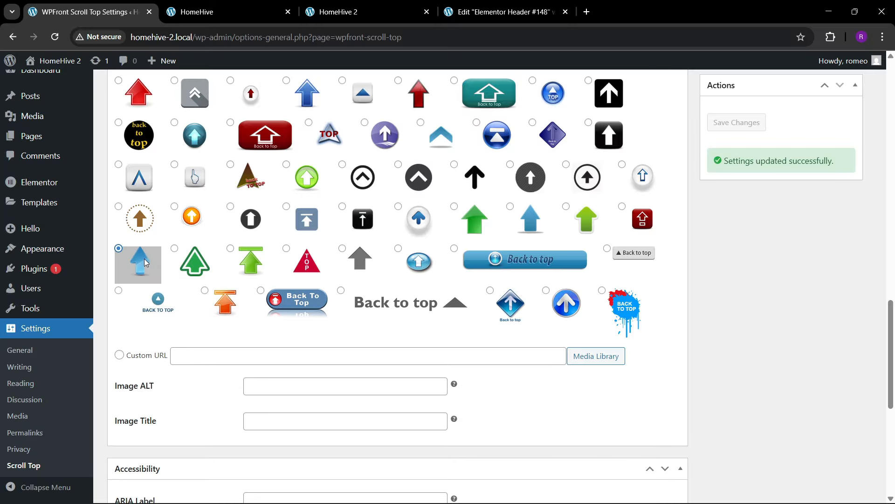
{"action": "scroll", "coordinate": [560, 252], "scroll_direction": "up", "scroll_amount": 7}
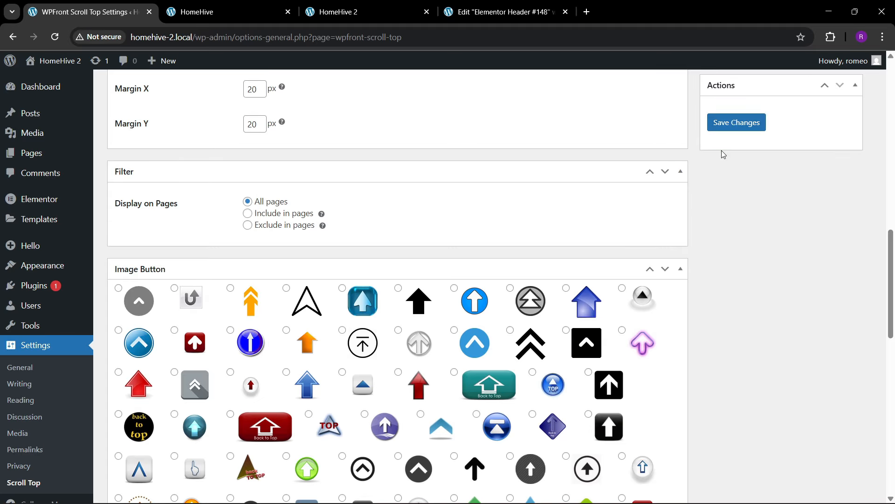
{"action": "left_click", "coordinate": [732, 123]}
{"action": "scroll", "coordinate": [395, 312], "scroll_direction": "down", "scroll_amount": 7}
{"action": "scroll", "coordinate": [395, 311], "scroll_direction": "down", "scroll_amount": 6}
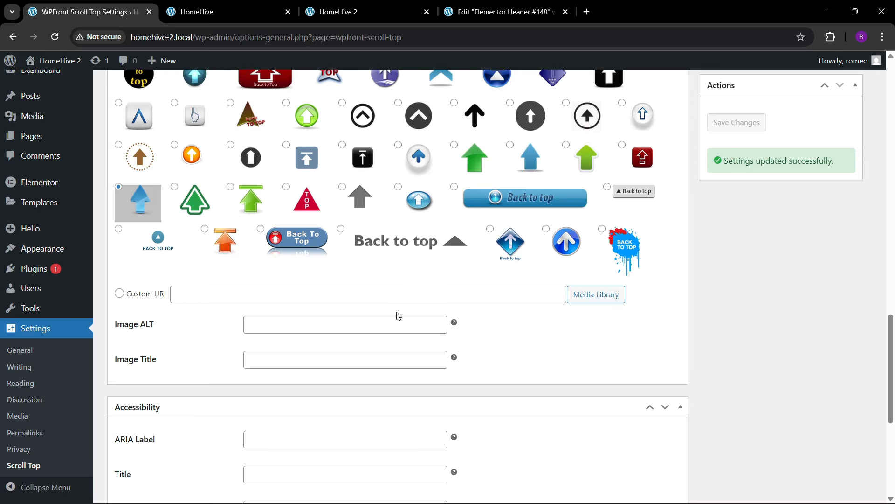
{"action": "scroll", "coordinate": [270, 359], "scroll_direction": "up", "scroll_amount": 9}
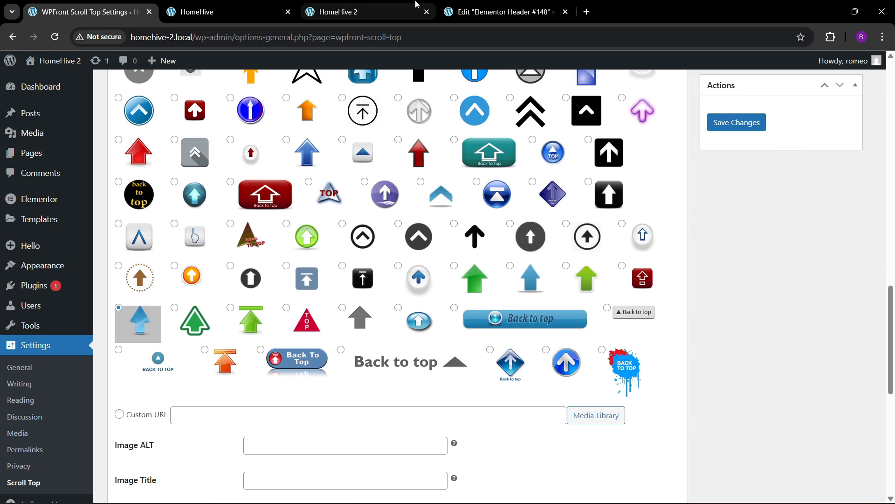
{"action": "left_click", "coordinate": [396, 12]}
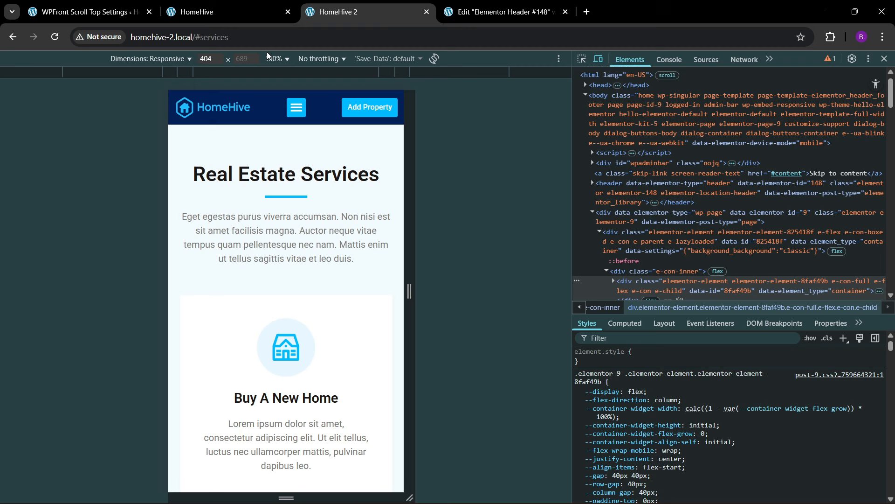
- Close DevTools and reload the home page without the #services anchor
{"action": "left_click", "coordinate": [884, 61]}
{"action": "left_click", "coordinate": [233, 40]}
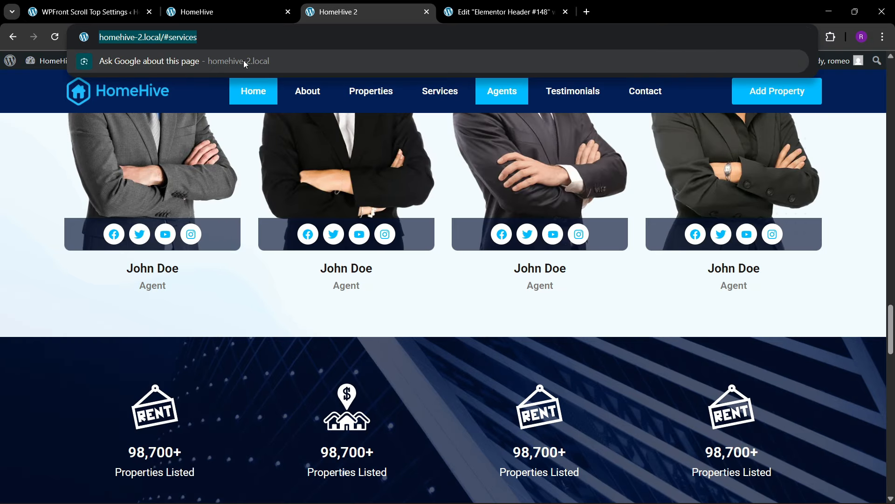
{"action": "key", "text": "Return"}
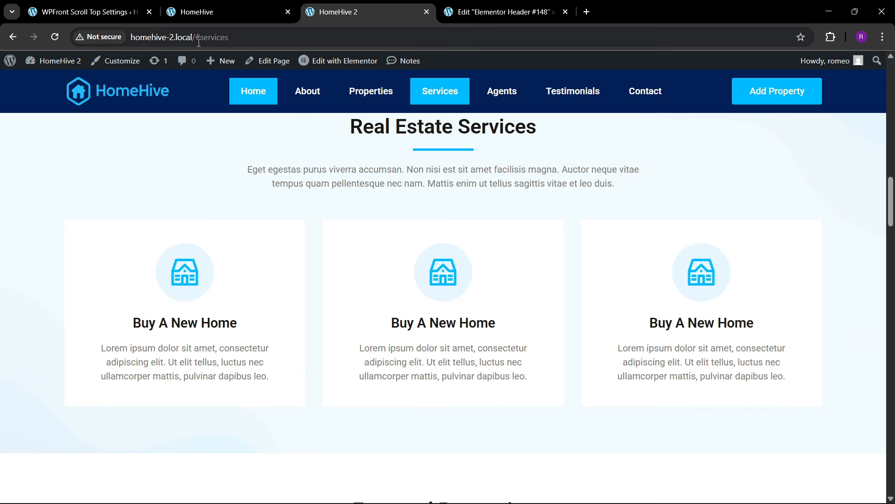
{"action": "left_click_drag", "start_coordinate": [199, 42], "coordinate": [355, 37]}
{"action": "key", "text": "BackSpace"}
{"action": "key", "text": "Return"}
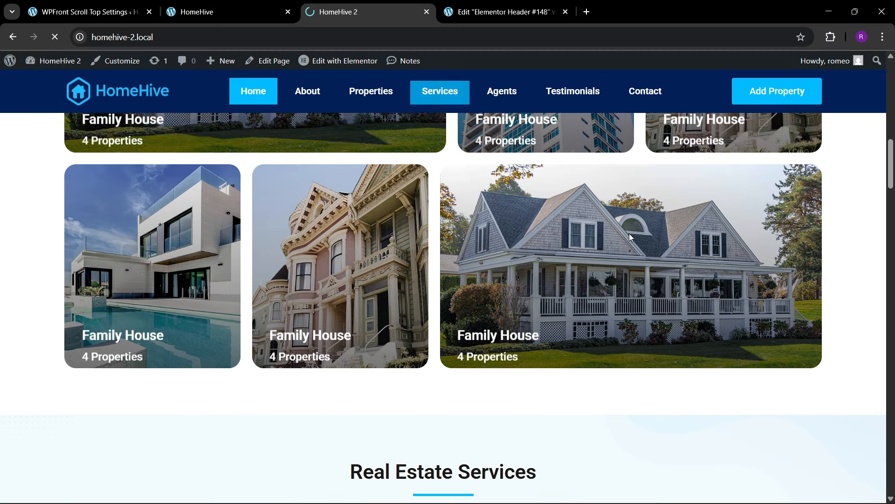
- Scroll to the footer, confirm the blue arrow returns to the top, then briefly open Inspect
{"action": "scroll", "coordinate": [628, 245], "scroll_direction": "down", "scroll_amount": 12}
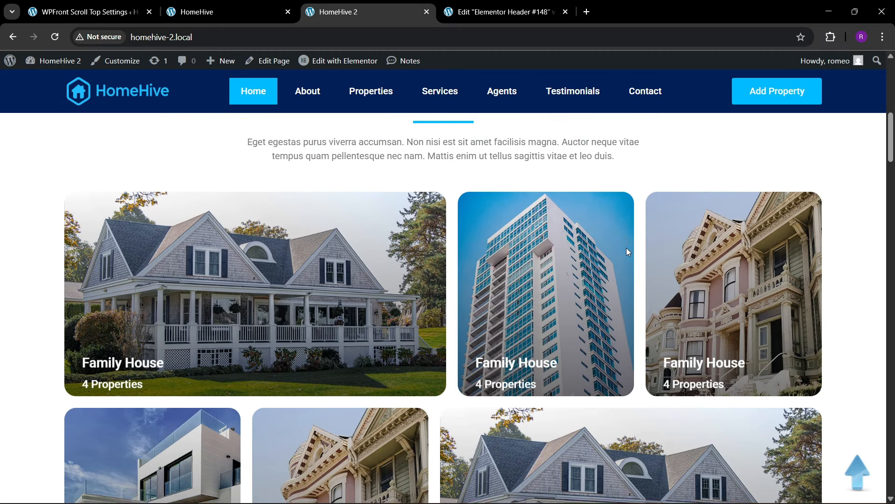
{"action": "left_click_drag", "start_coordinate": [891, 214], "coordinate": [889, 490]}
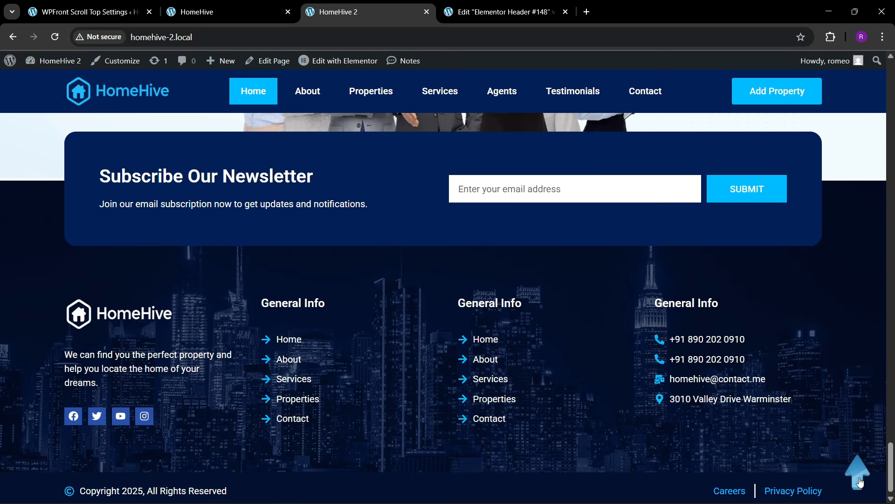
{"action": "left_click", "coordinate": [859, 480]}
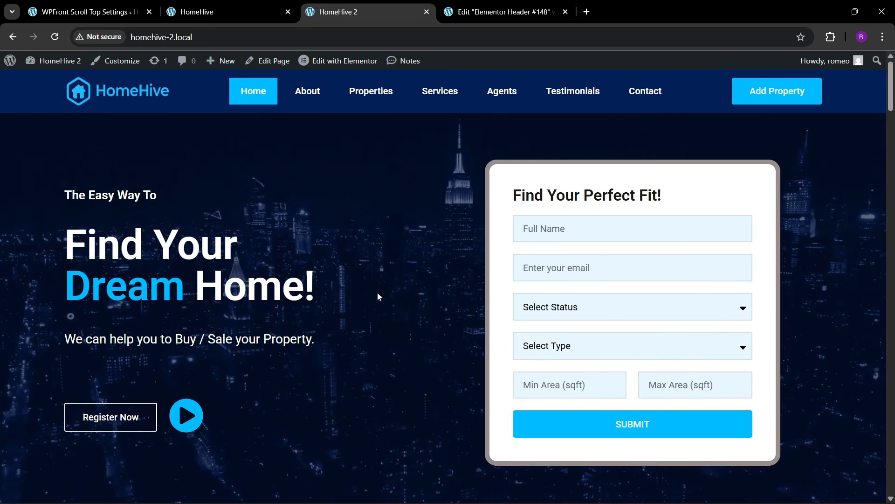
{"action": "right_click", "coordinate": [373, 292]}
{"action": "left_click", "coordinate": [413, 489]}
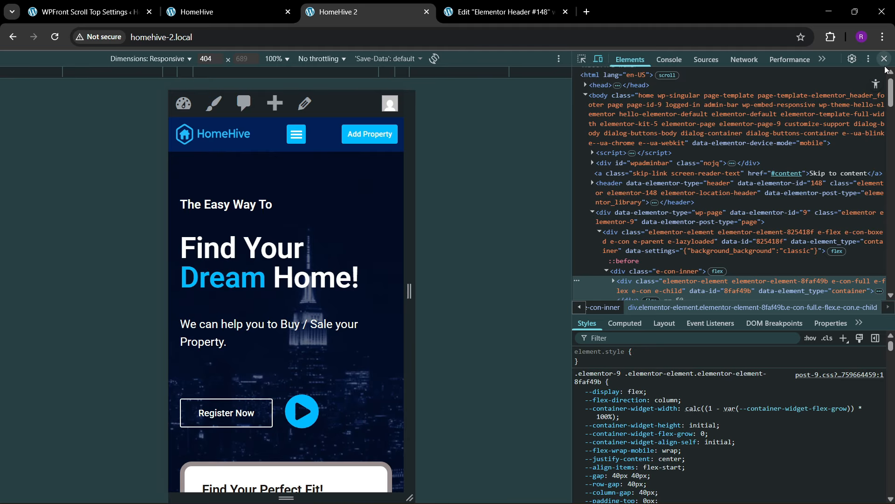
{"action": "left_click", "coordinate": [885, 58]}
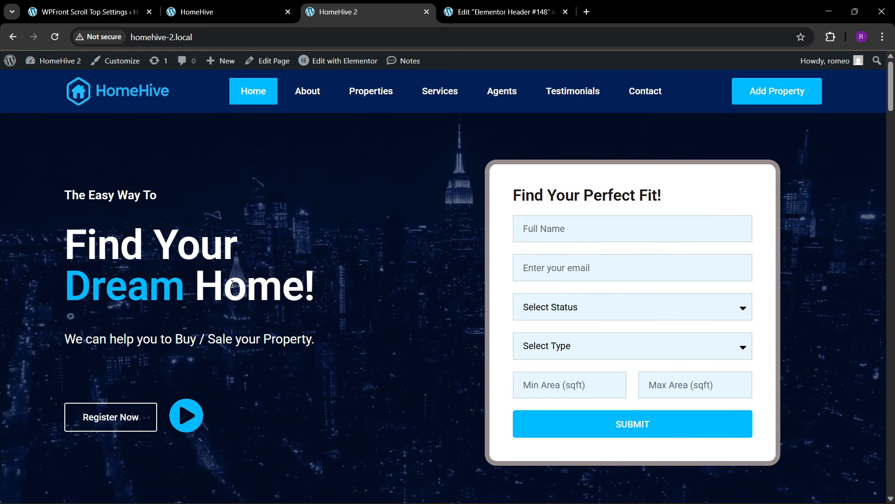